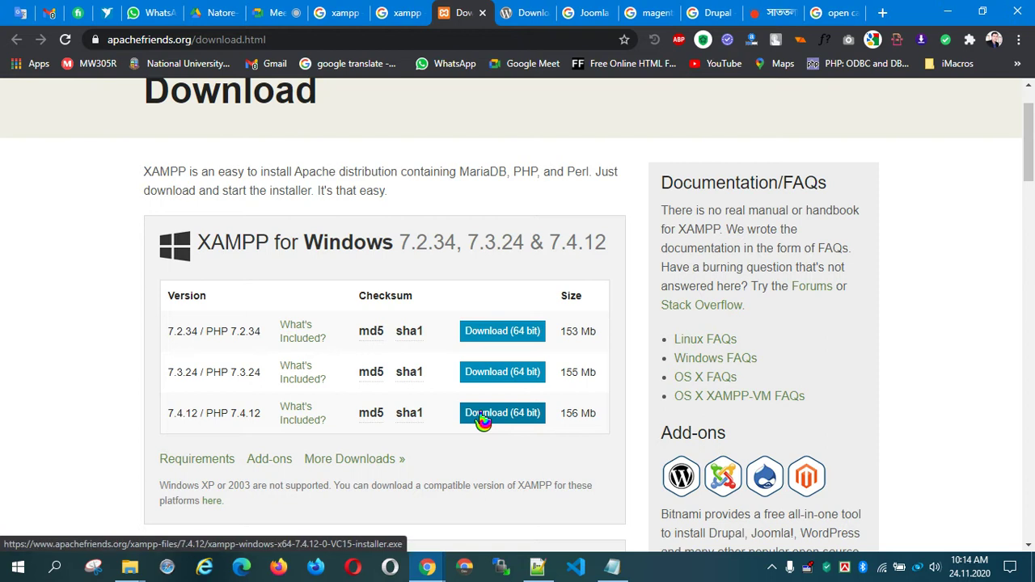
Step: Download the XAMPP 7.4.12 64-bit Windows installer, keep it past the harmful-file warning, and view downloads
drag(483, 420, 520, 439)
click(509, 427)
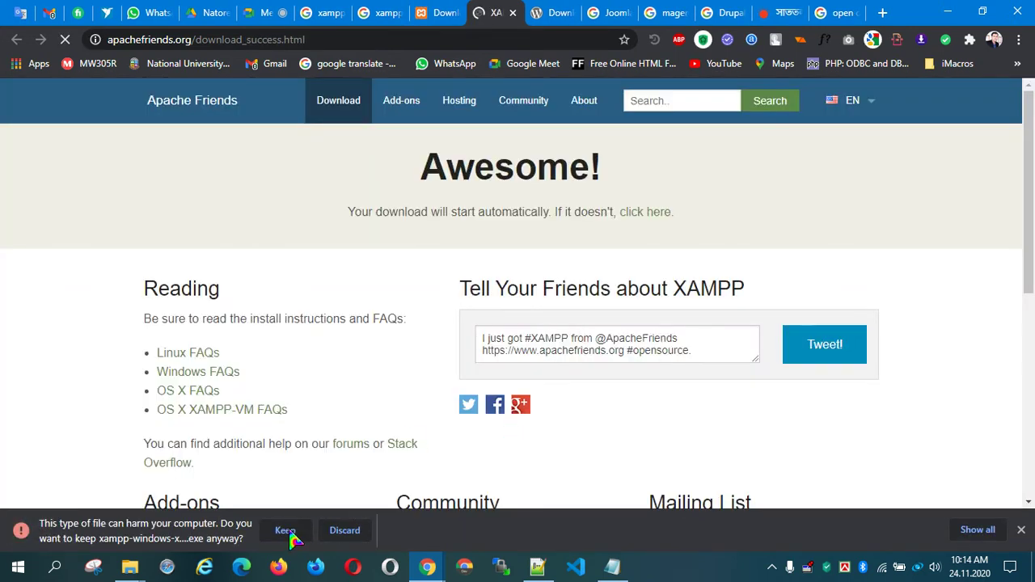
click(264, 531)
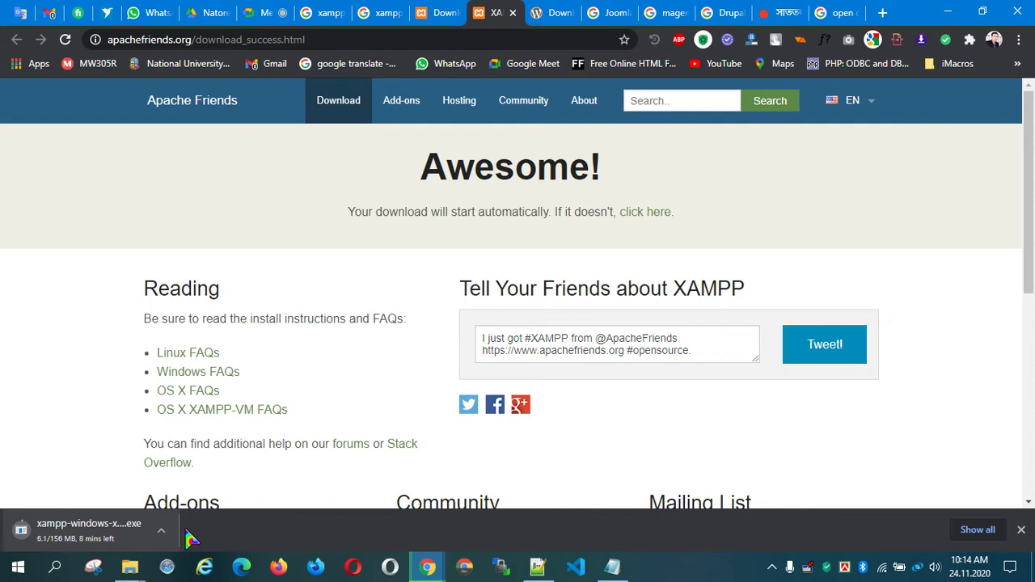
key(ctrl+j)
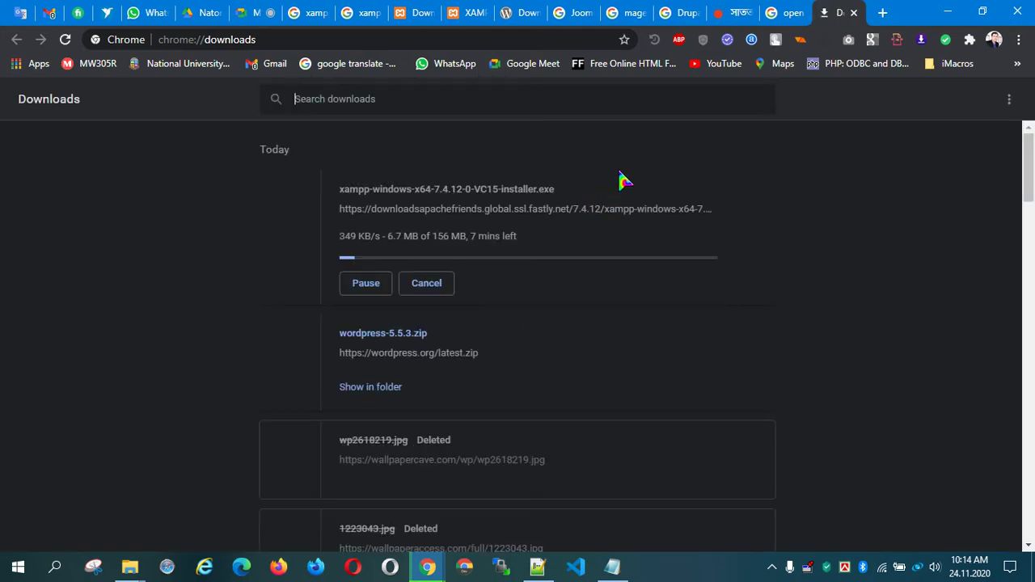
Step: Copy the XAMPP installer's download link from Chrome's downloads page
right_click(426, 209)
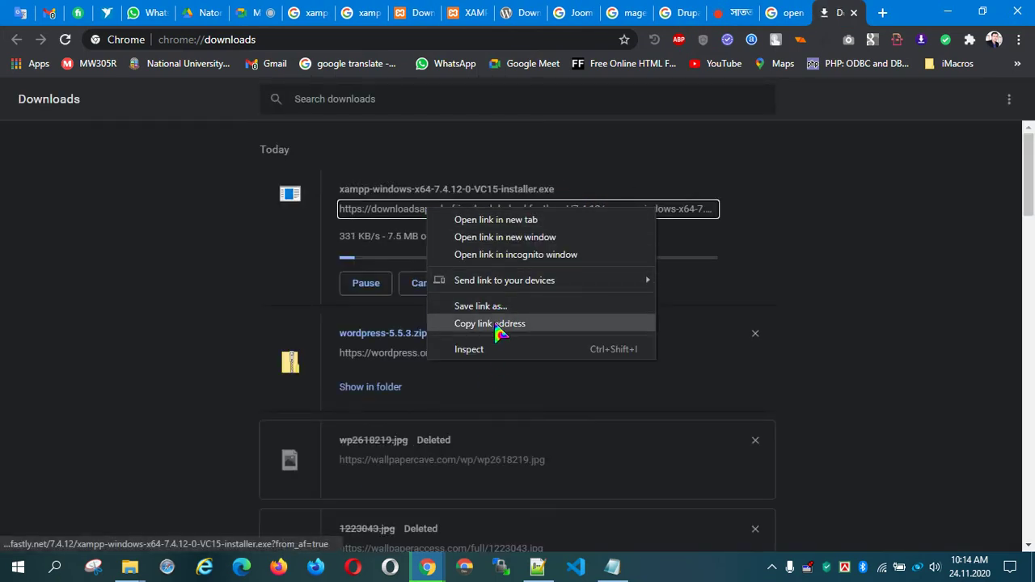
click(490, 323)
click(772, 567)
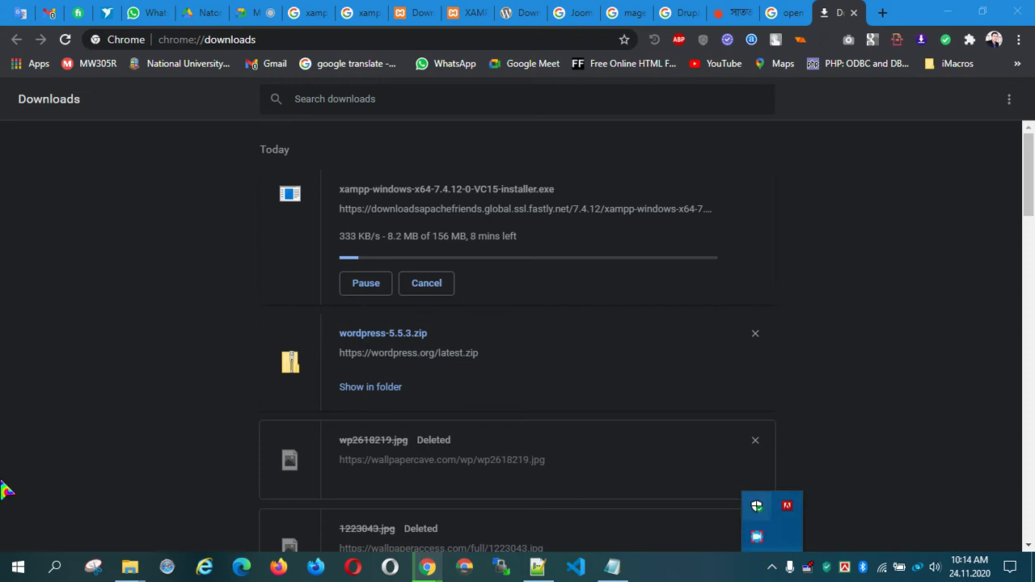
click(18, 566)
Step: Search 'inter' from Start and launch Internet Download Manager
click(18, 566)
key(super)
text(inter)
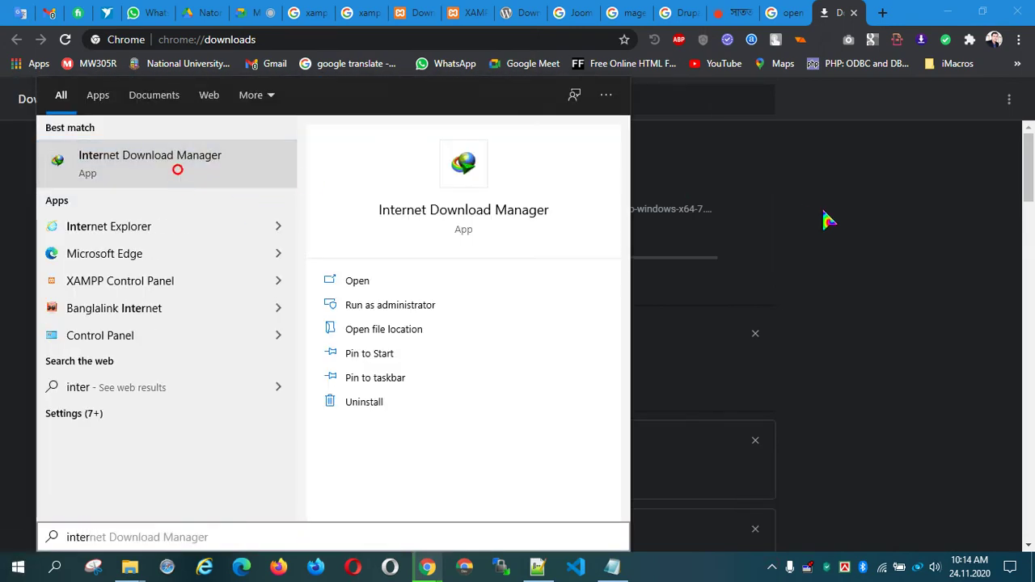
key(Return)
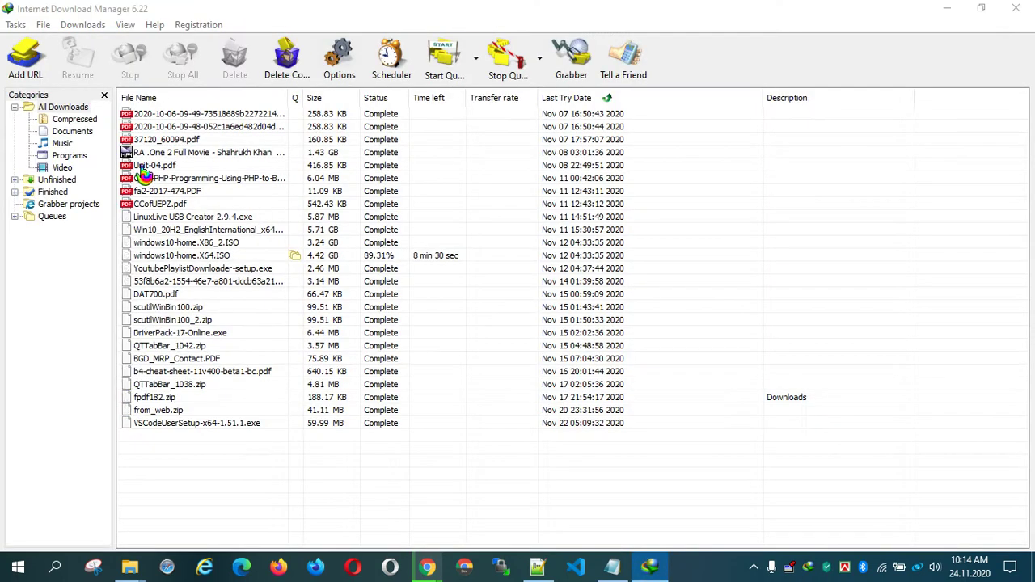
Step: Add the copied XAMPP installer link in IDM and start the download
click(25, 61)
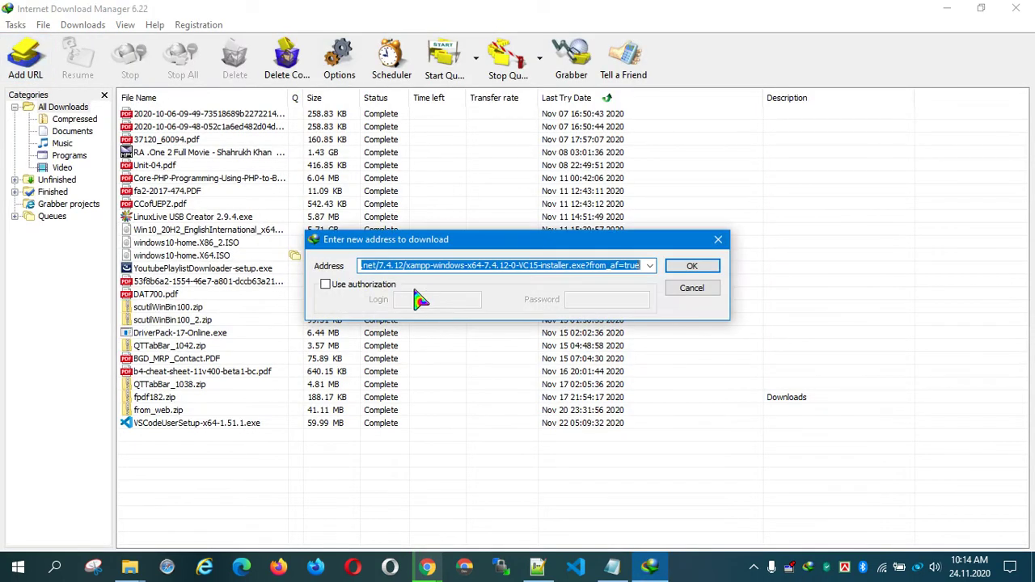
click(689, 269)
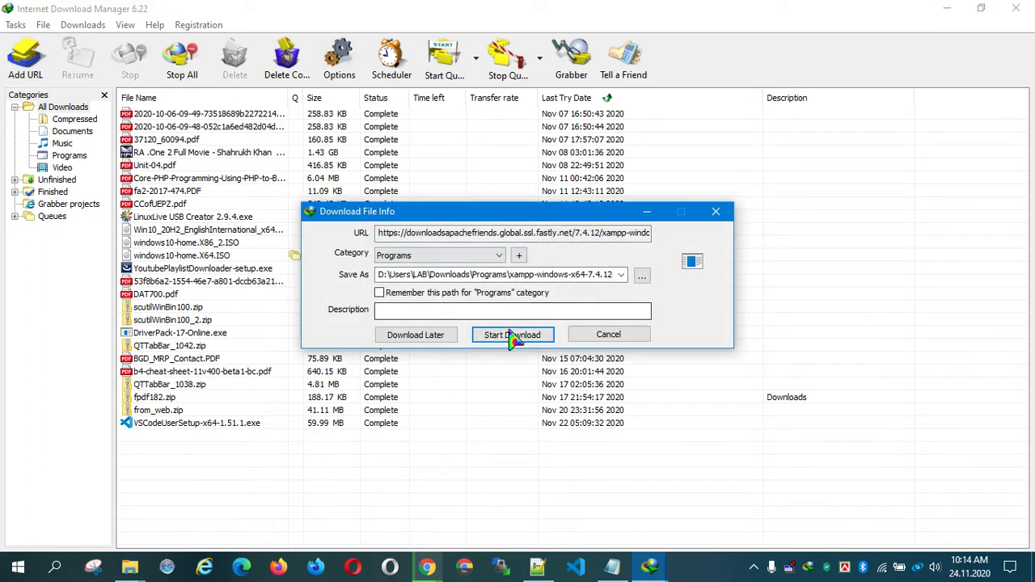
click(508, 335)
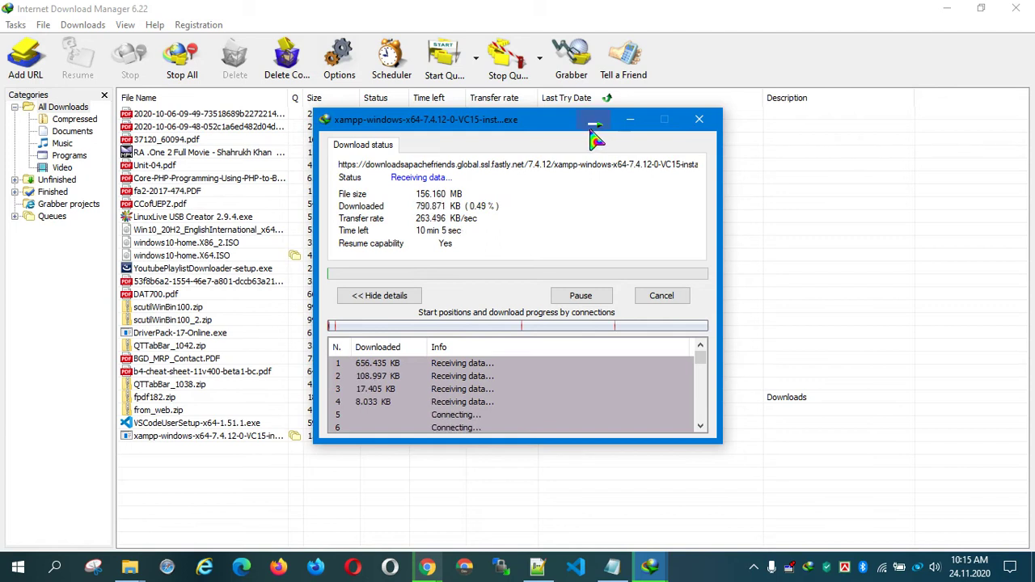
click(594, 126)
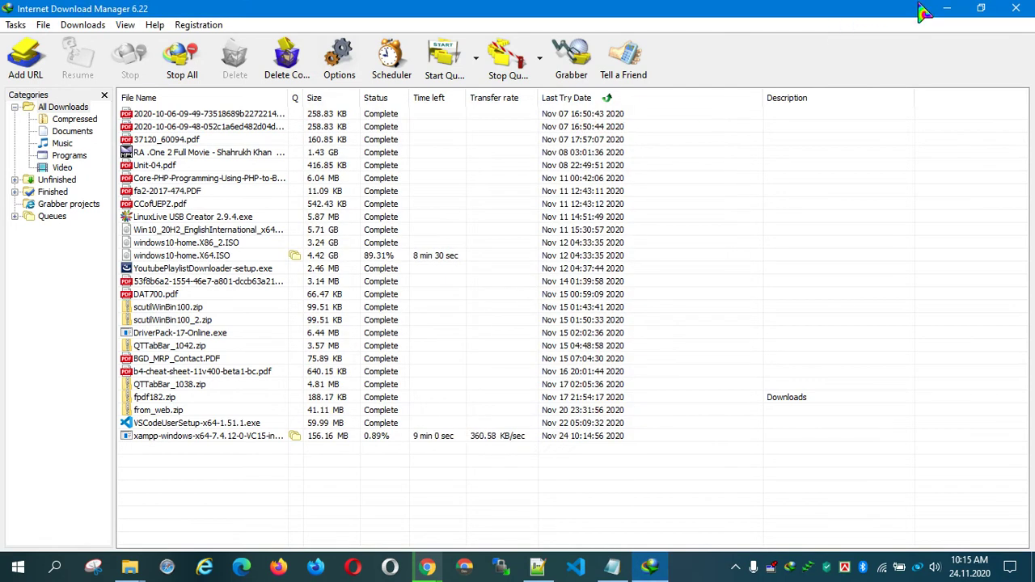
Step: Pause Chrome's copy of the XAMPP download, minimize IDM, and return to the Download page
click(946, 9)
click(366, 283)
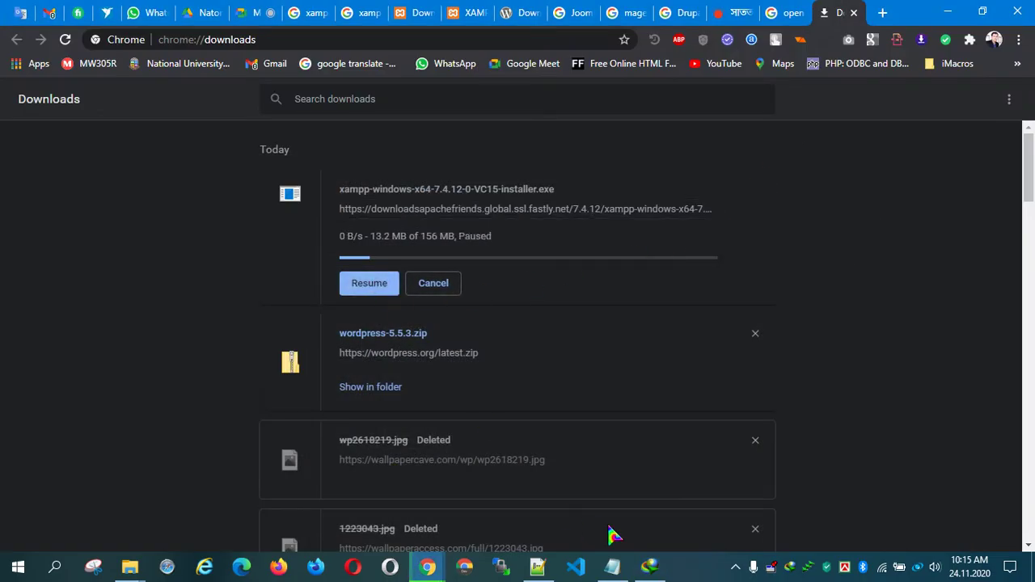
click(649, 566)
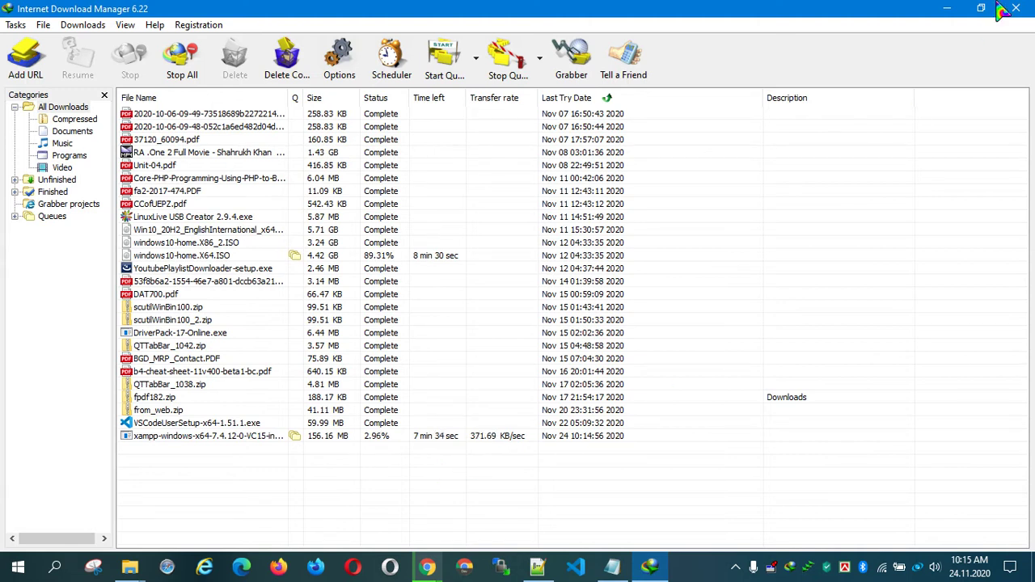
click(947, 8)
click(466, 12)
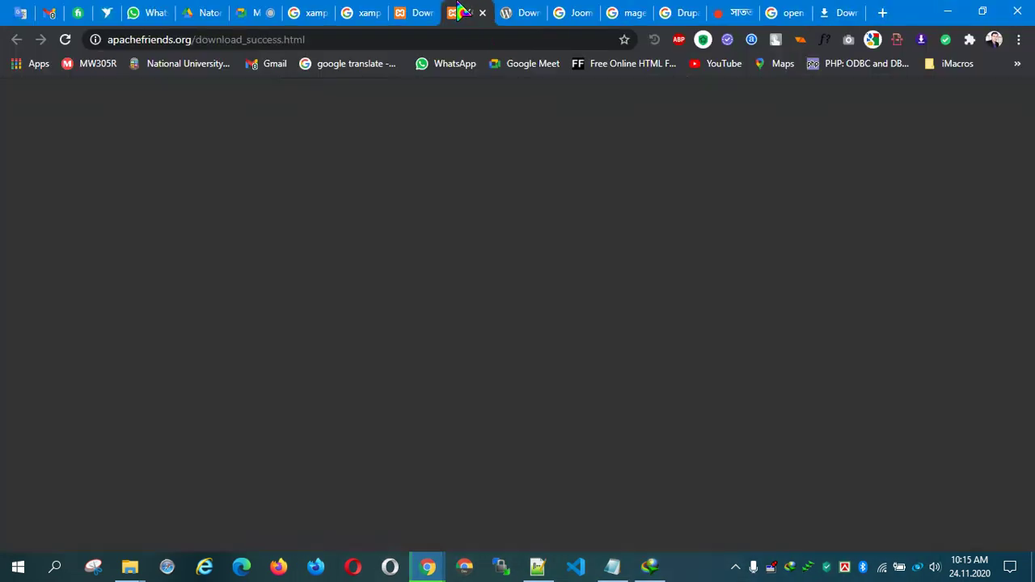
click(836, 12)
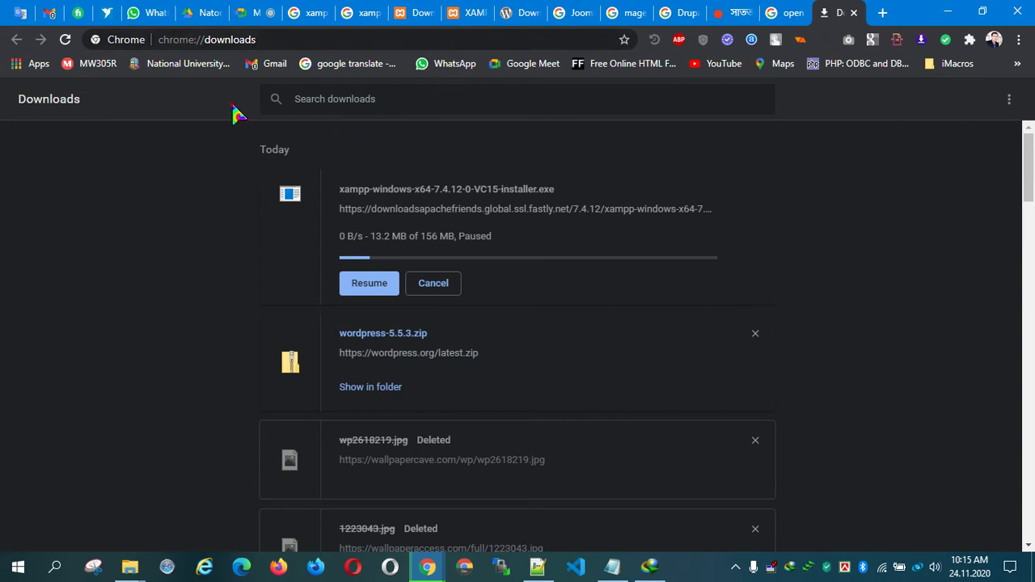
click(429, 15)
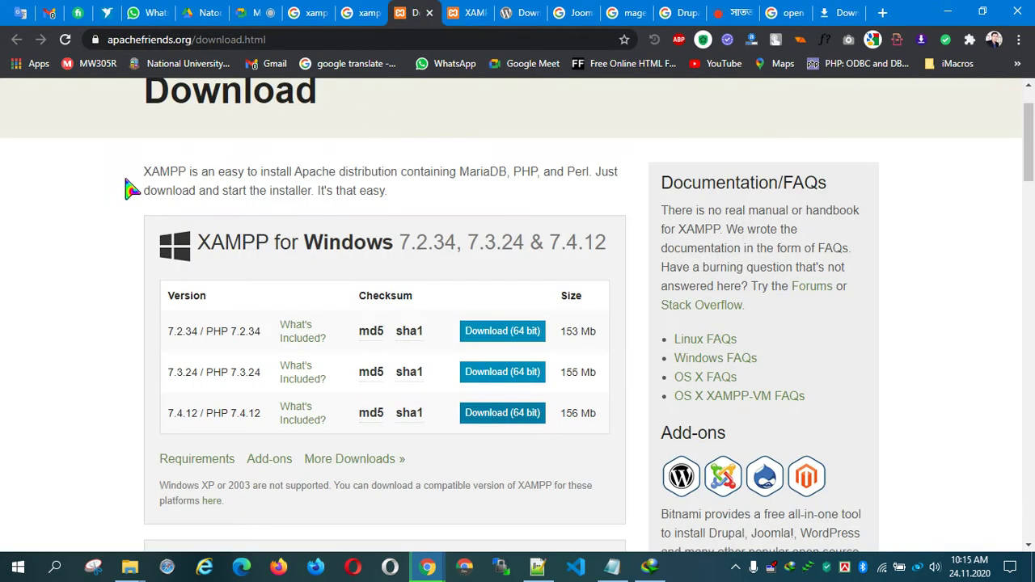
Step: Scroll the Download page to the XAMPP for Windows 7.2.34, 7.3.24 and 7.4.12 installers
drag(190, 171, 380, 175)
double_click(401, 174)
double_click(402, 178)
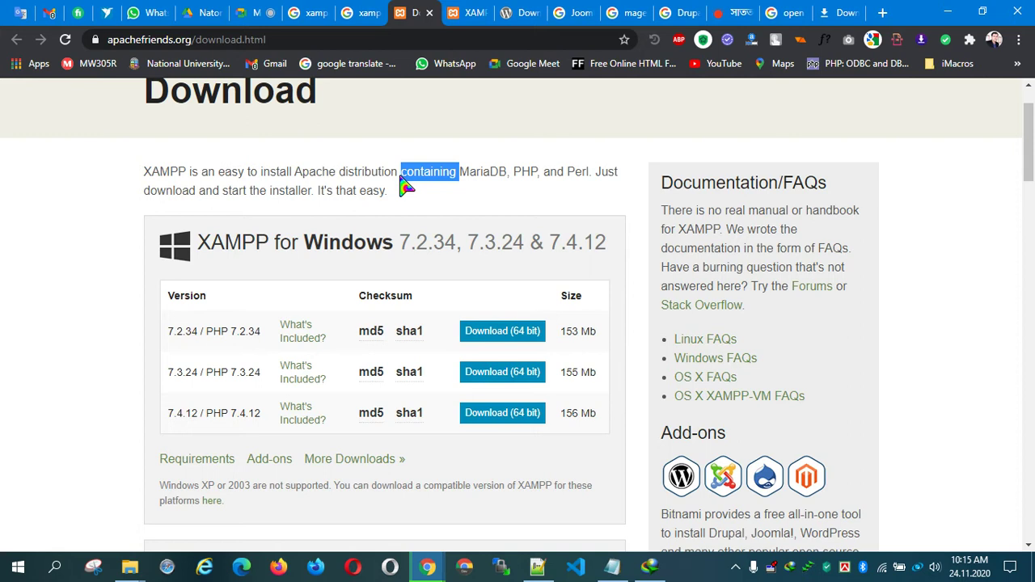
scroll(400, 185, up, 1)
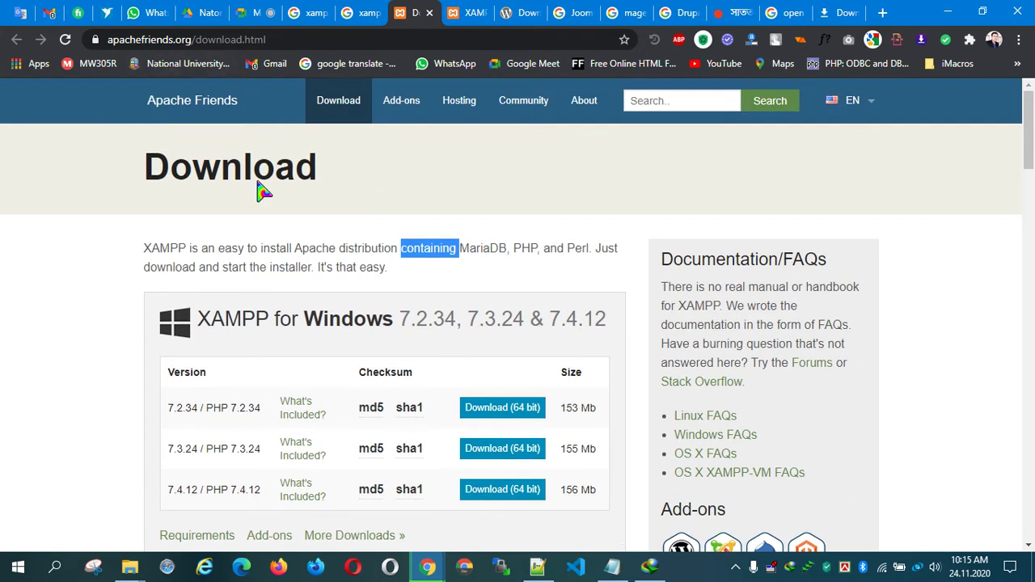
drag(421, 275, 176, 257)
triple_click(175, 256)
click(381, 273)
scroll(320, 271, down, 2)
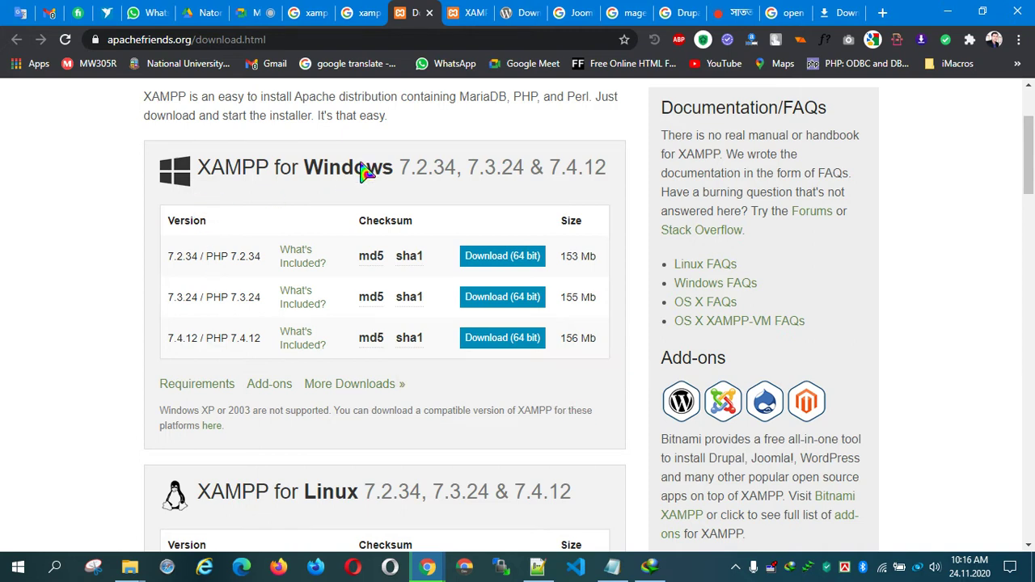
Step: Browse the Linux, OS X and Add-ons packages, then check IDM's download at 25.84%
scroll(579, 168, down, 4)
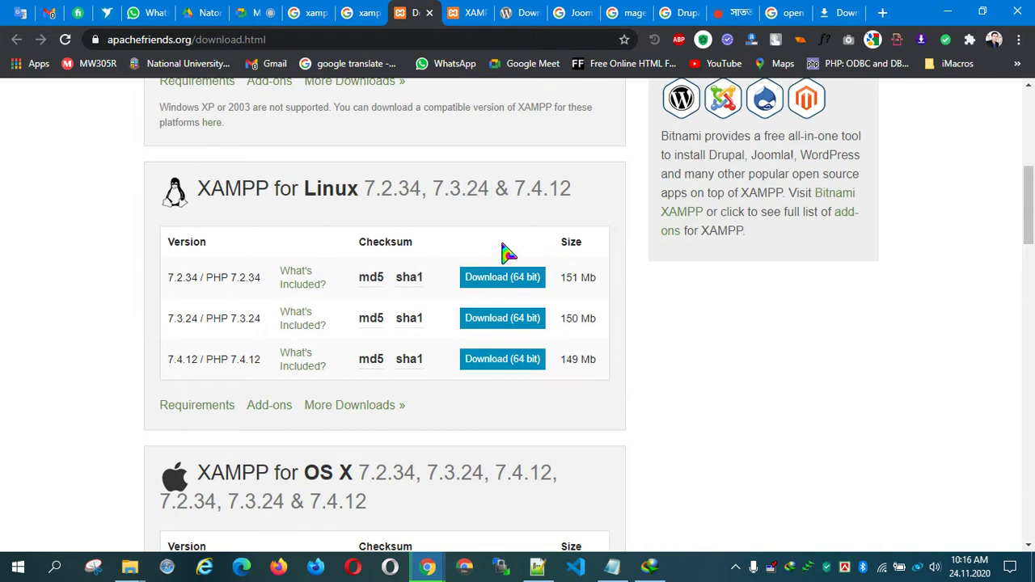
drag(315, 190, 552, 196)
scroll(517, 247, down, 2)
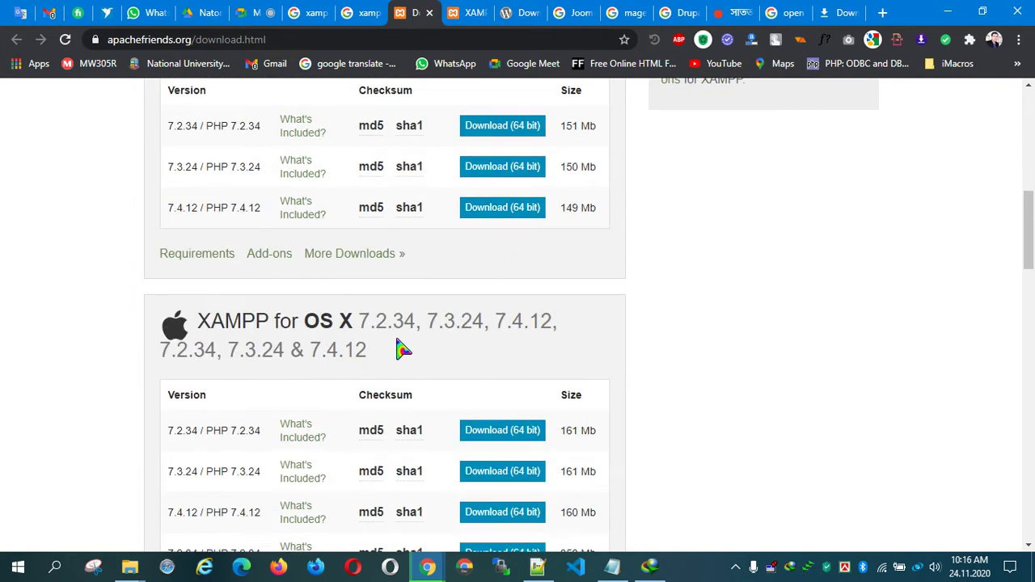
drag(257, 338, 396, 336)
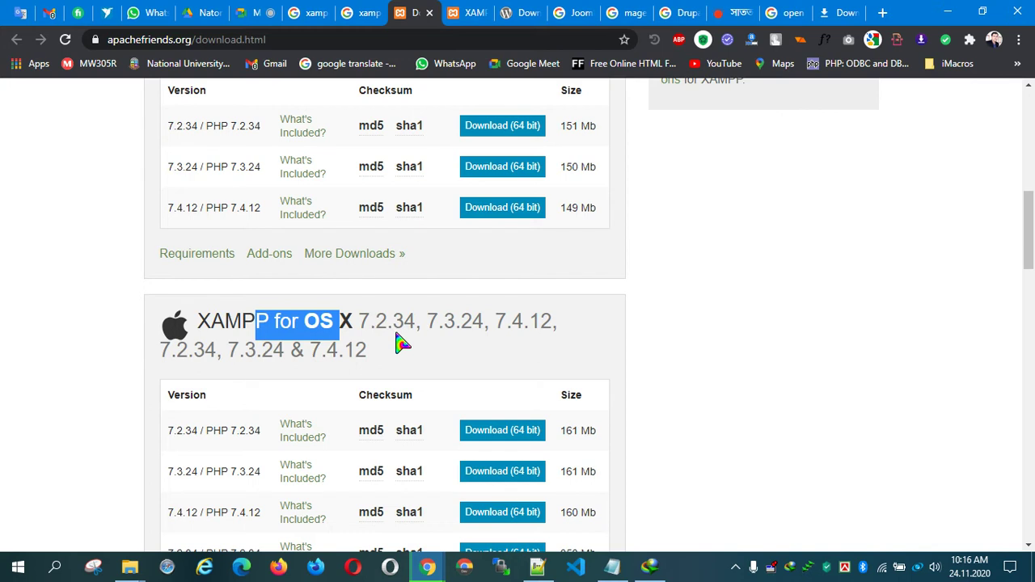
click(401, 342)
drag(271, 322, 454, 332)
scroll(459, 339, down, 4)
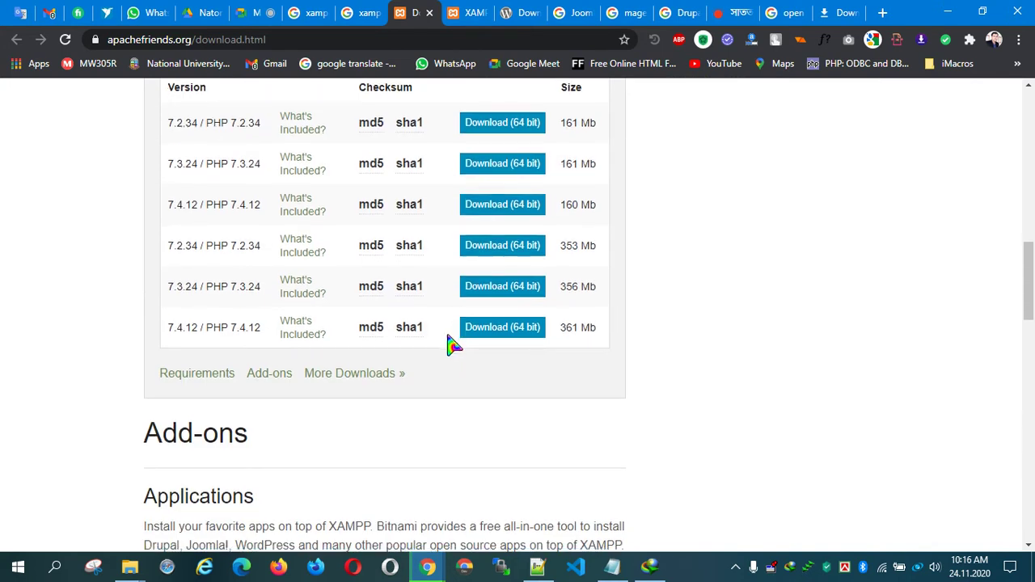
scroll(450, 342, down, 3)
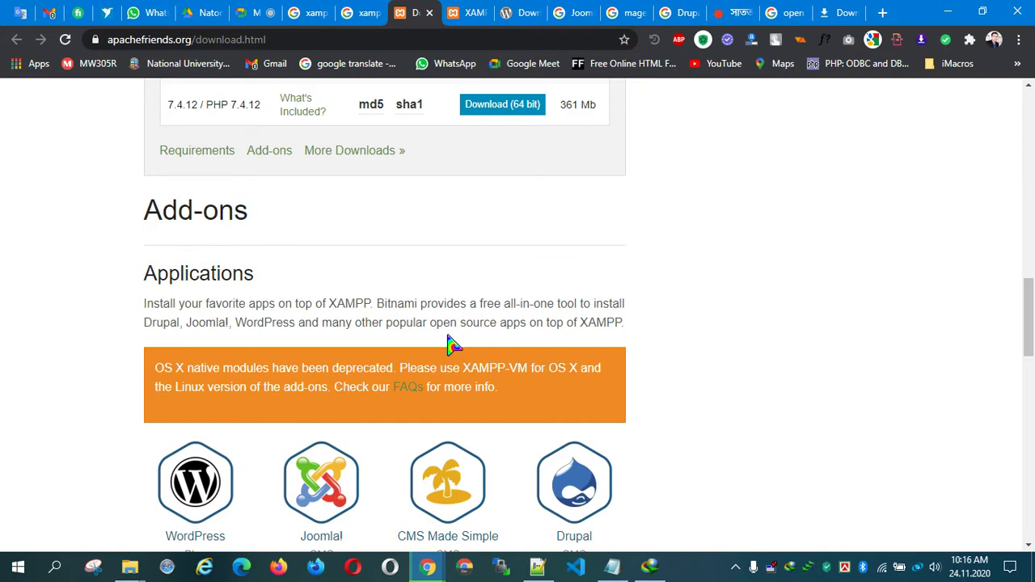
scroll(449, 342, up, 10)
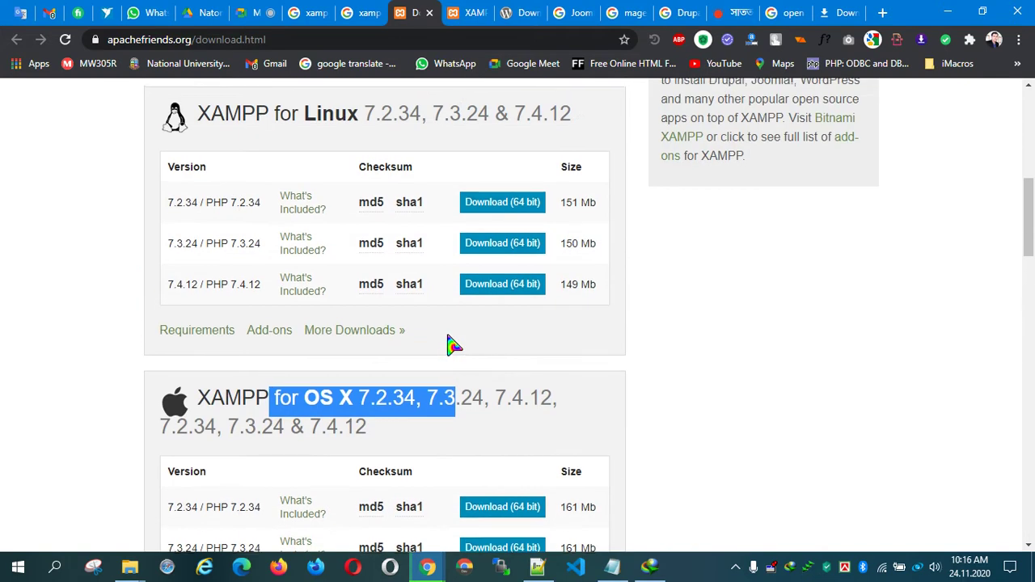
scroll(451, 345, up, 3)
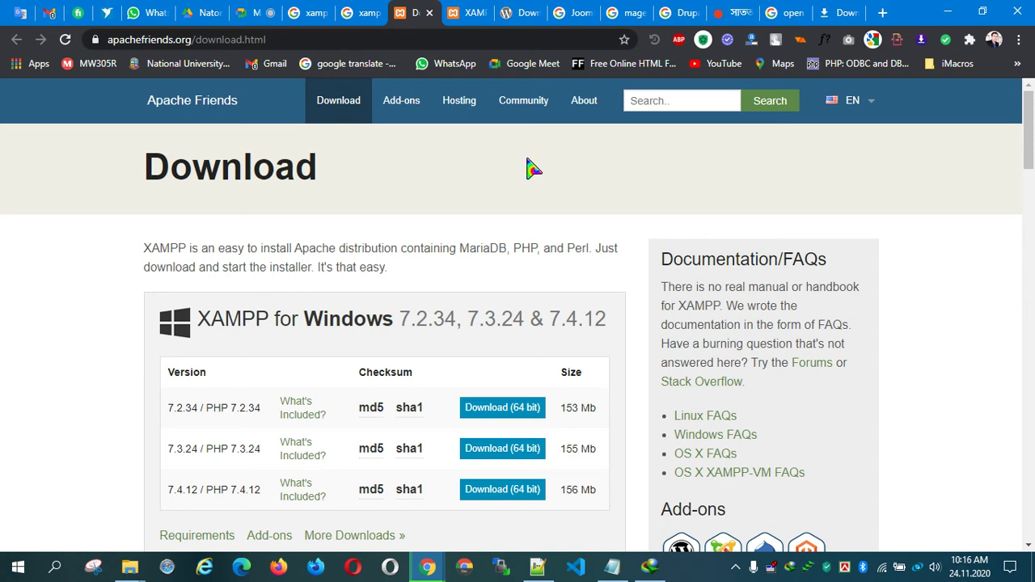
click(649, 565)
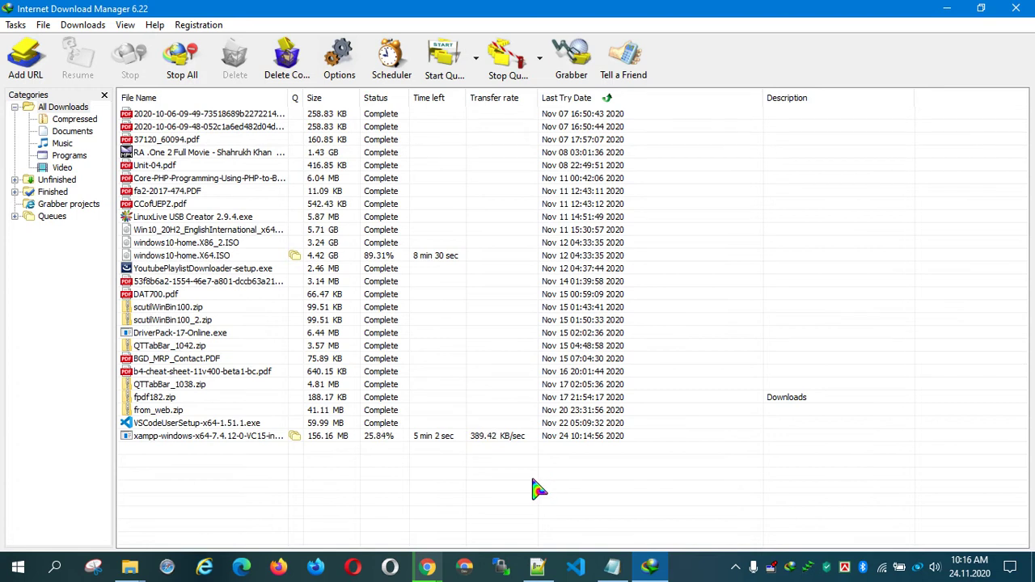
Step: Minimize IDM and highlight words in the XAMPP intro paragraph and Download heading
click(944, 11)
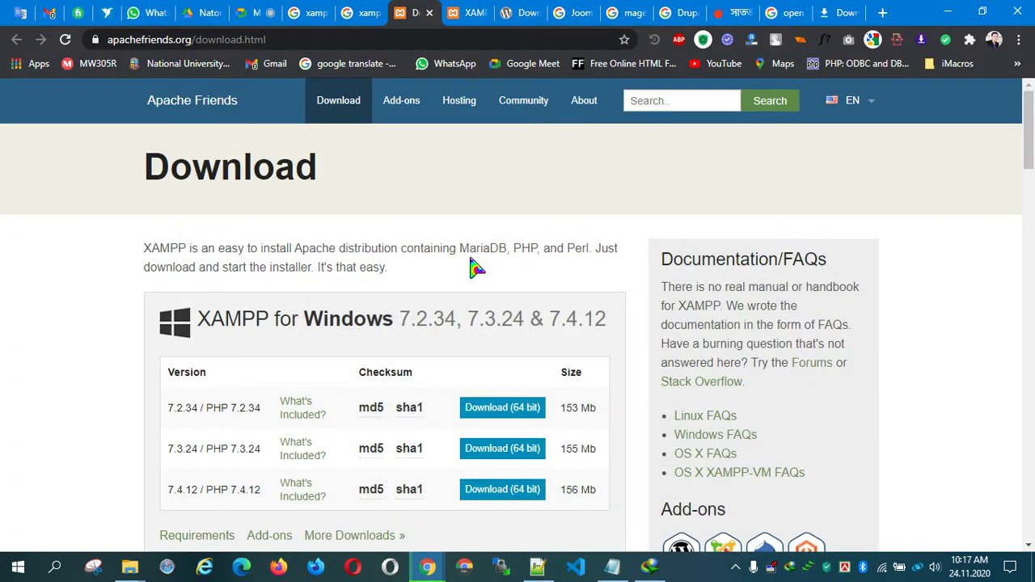
triple_click(430, 267)
click(375, 267)
triple_click(375, 267)
double_click(449, 249)
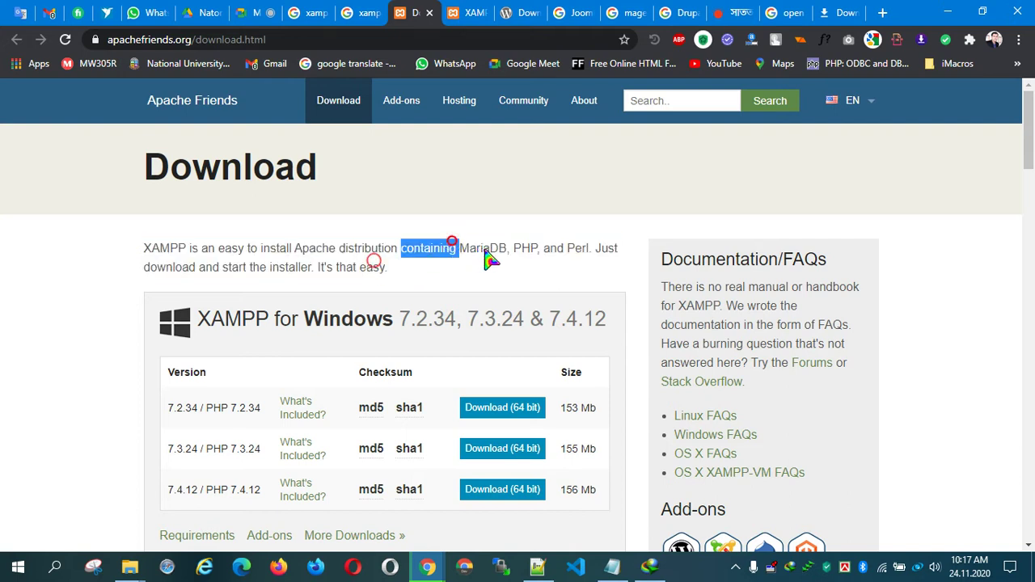
double_click(483, 249)
double_click(554, 251)
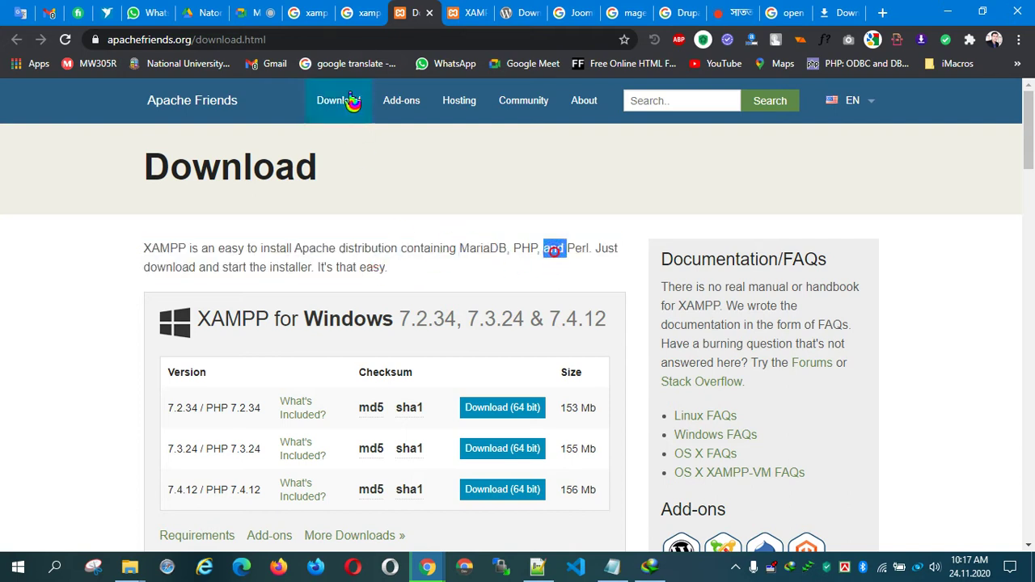
click(647, 100)
double_click(242, 170)
click(327, 176)
double_click(274, 168)
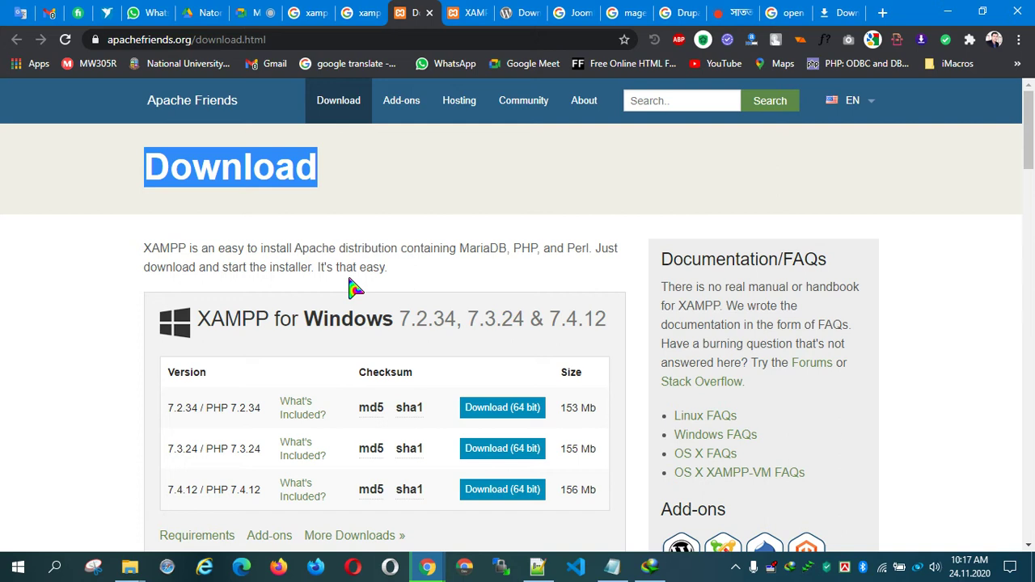
Step: Highlight more intro words, then bring IDM forward showing the installer at 40.06%
click(355, 287)
click(372, 248)
double_click(414, 251)
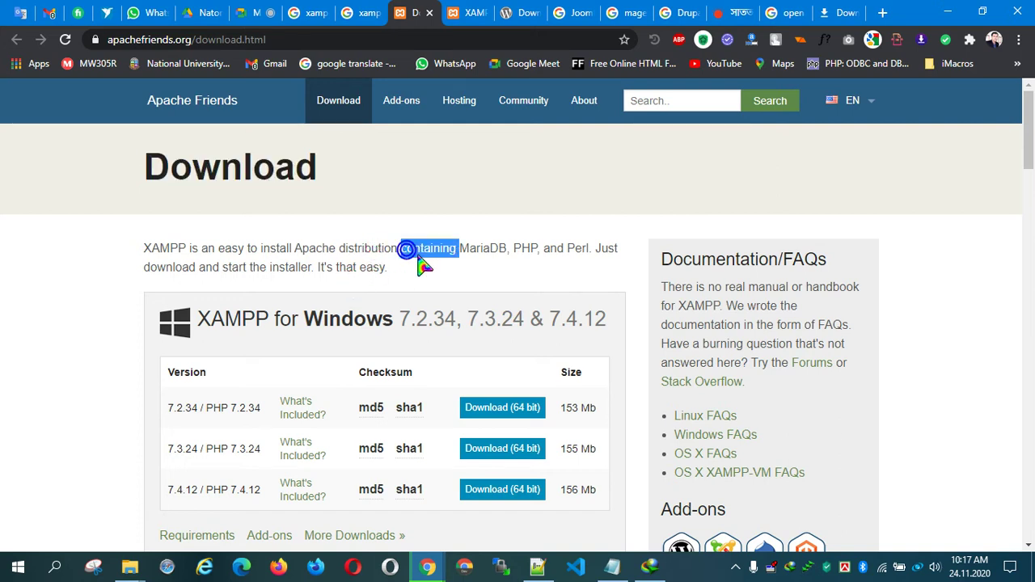
double_click(477, 249)
double_click(368, 251)
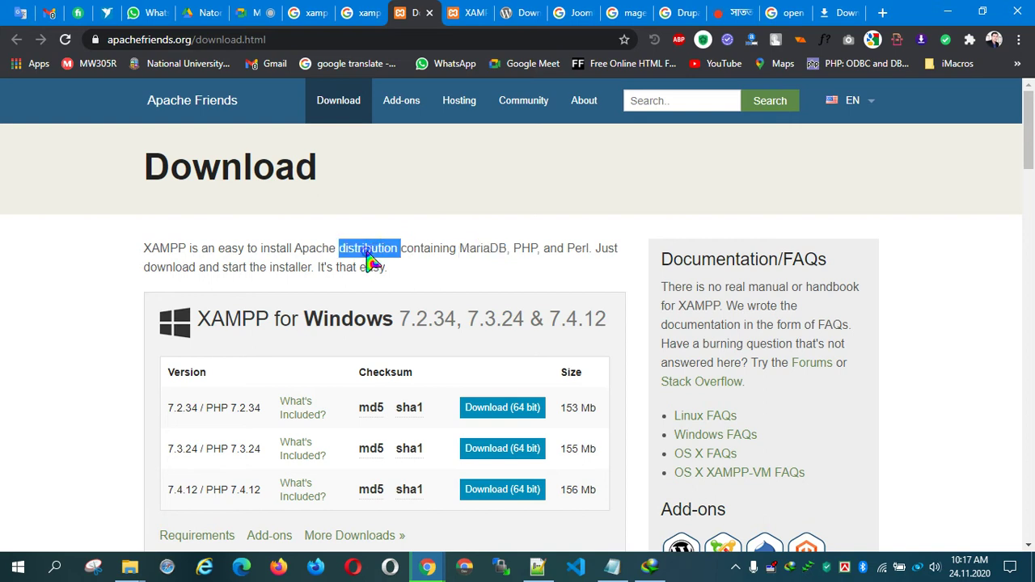
double_click(441, 252)
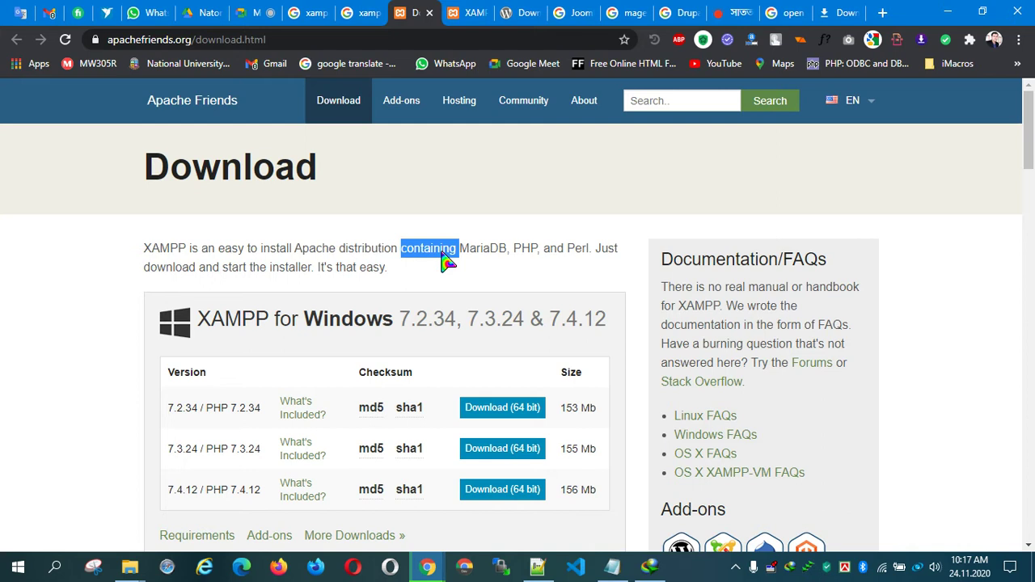
scroll(406, 270, down, 2)
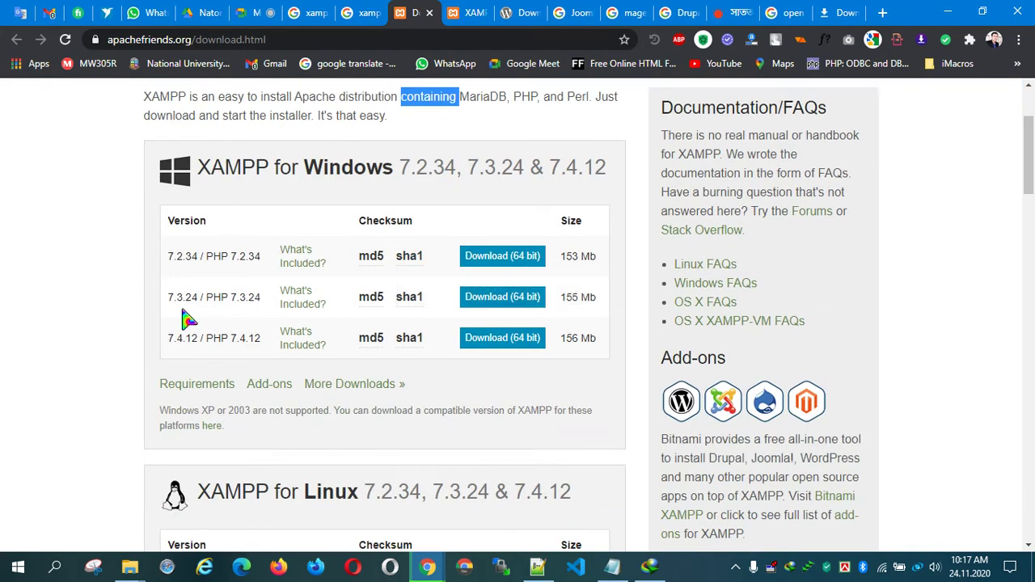
scroll(246, 296, up, 2)
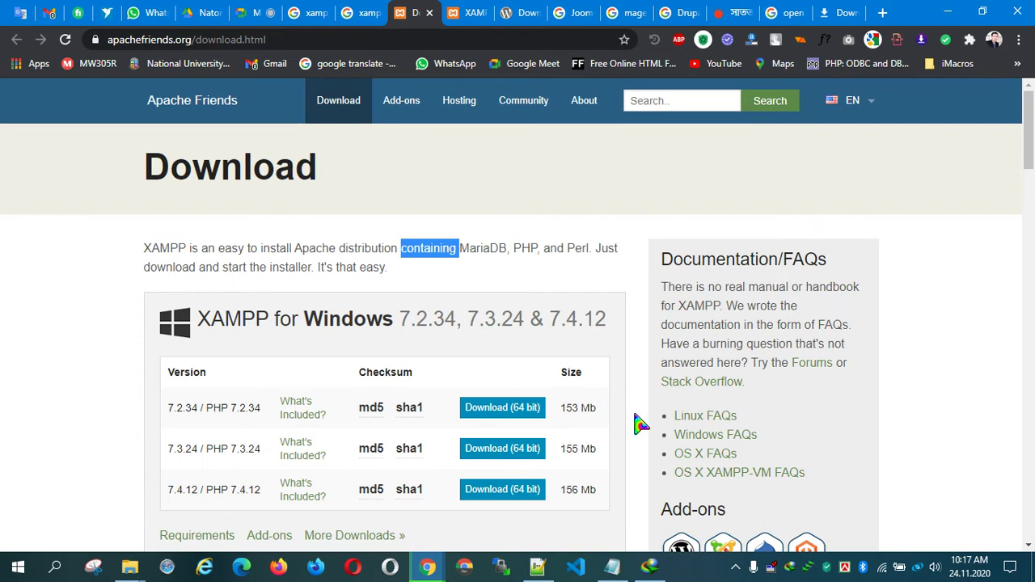
click(647, 568)
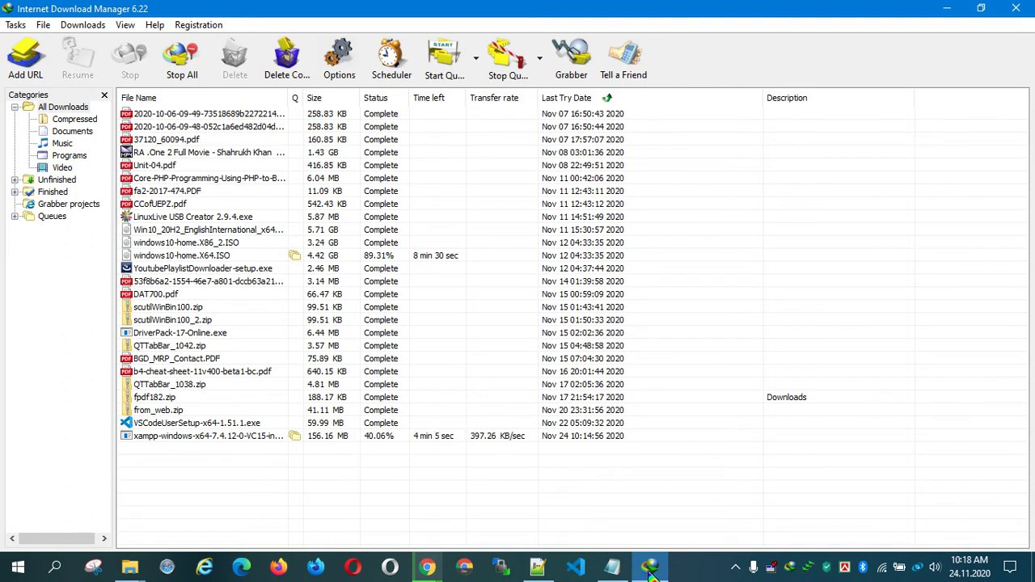
Step: Minimize IDM and select parts of the XAMPP intro paragraph and Download heading
click(649, 571)
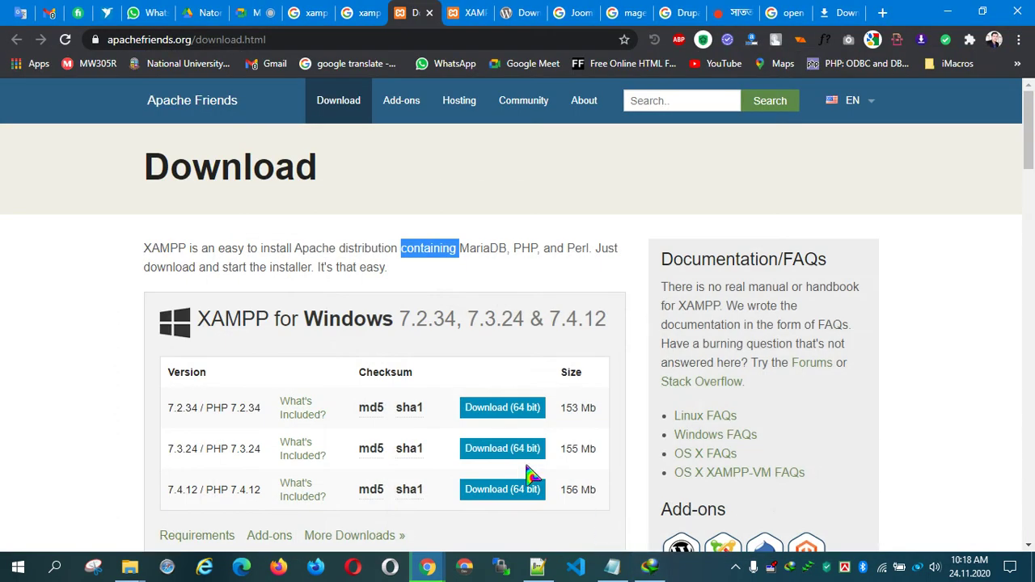
double_click(350, 248)
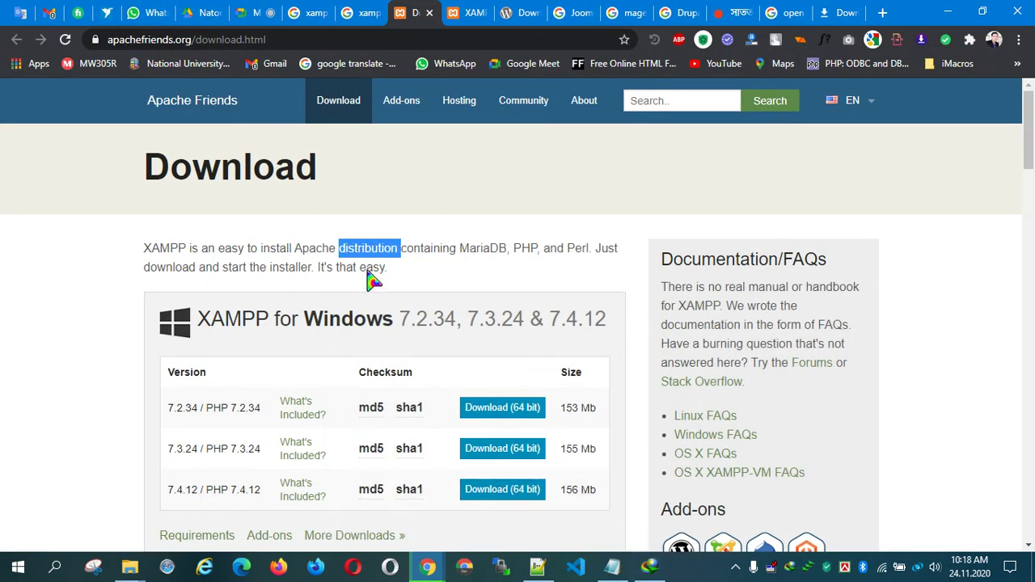
click(369, 267)
drag(409, 270, 146, 245)
double_click(270, 167)
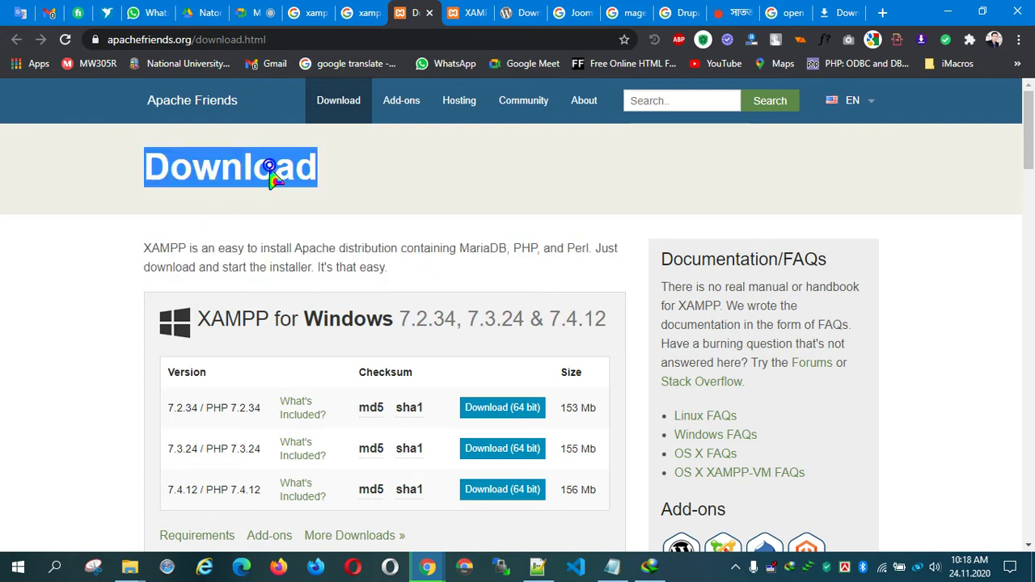
triple_click(261, 270)
Step: Clear all text selections on the download page and scroll down slightly
drag(382, 268, 138, 250)
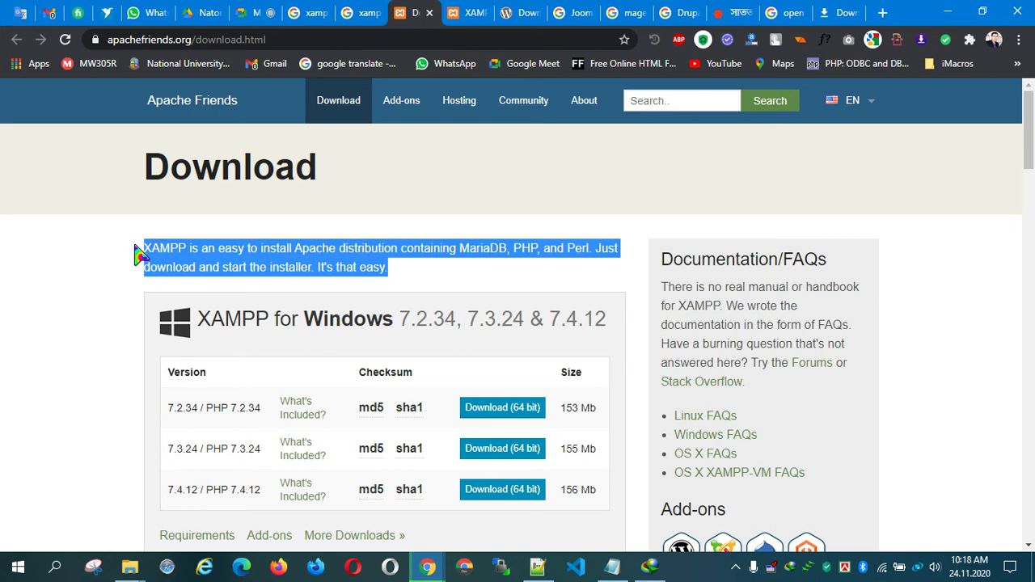
double_click(225, 175)
click(353, 267)
drag(394, 279, 152, 244)
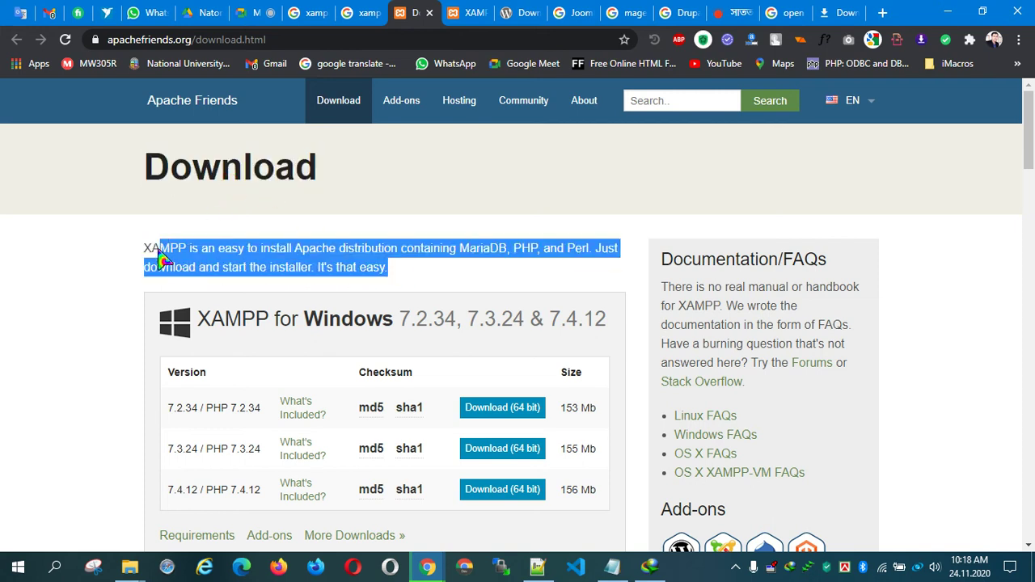
triple_click(287, 263)
click(402, 268)
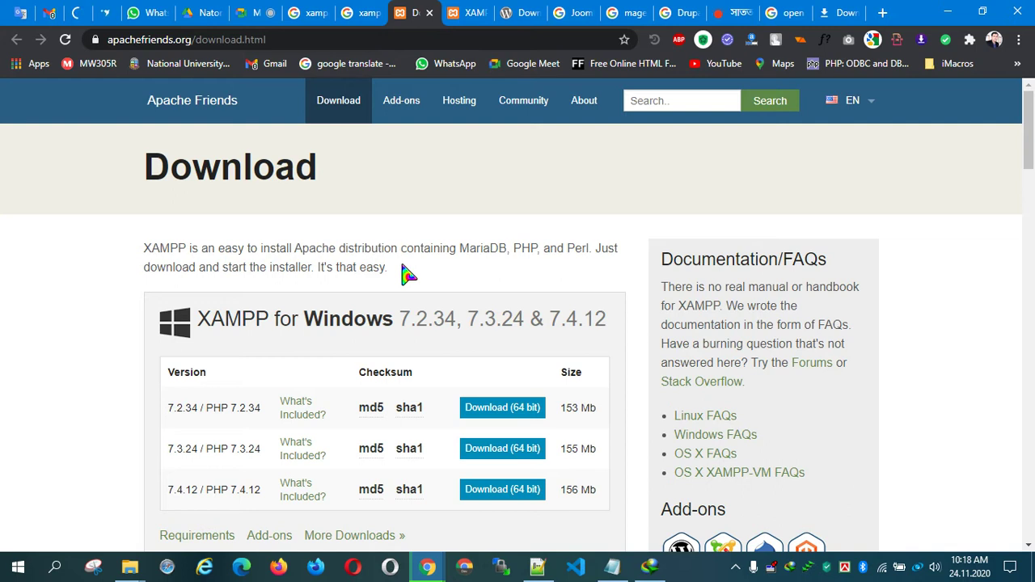
scroll(409, 275, down, 1)
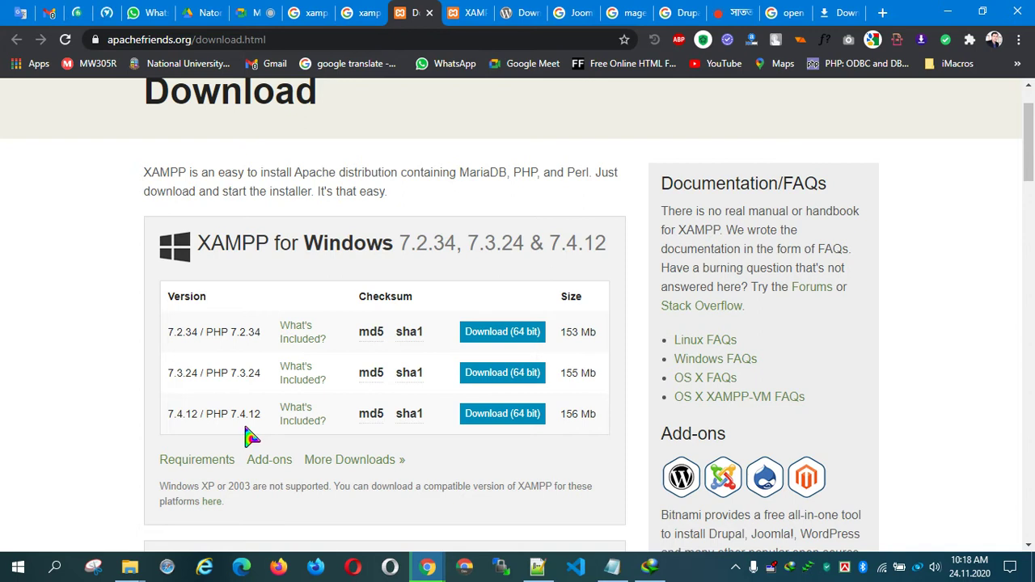
Step: Switch between the XAMPP download page and the Google Meet call tab
click(238, 23)
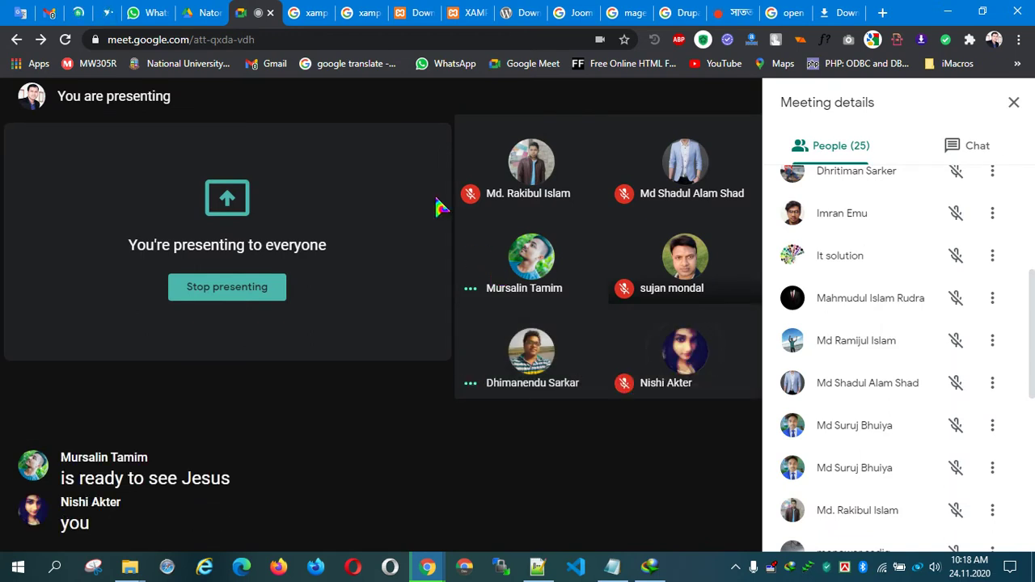
click(361, 13)
click(418, 13)
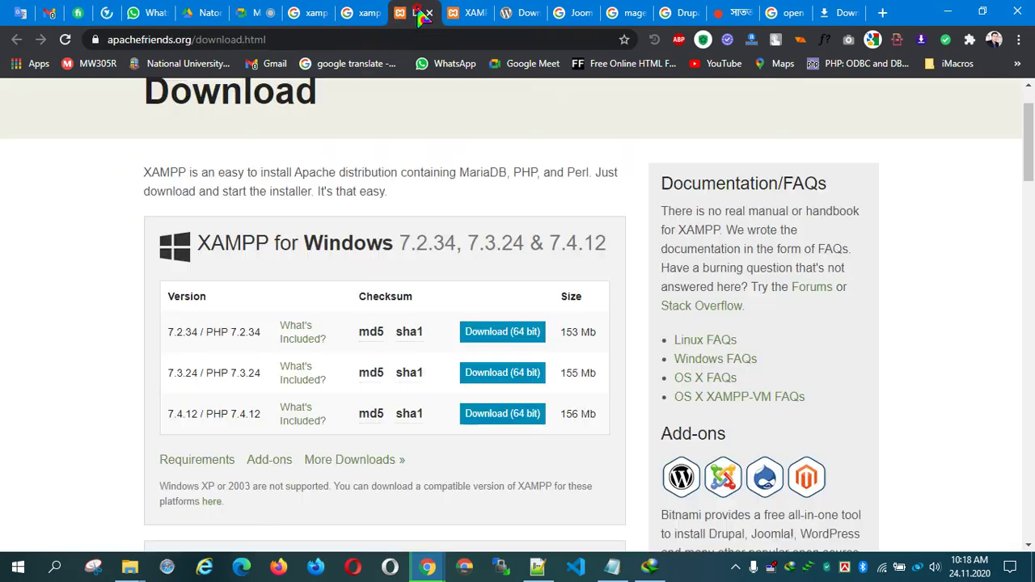
click(323, 13)
click(276, 13)
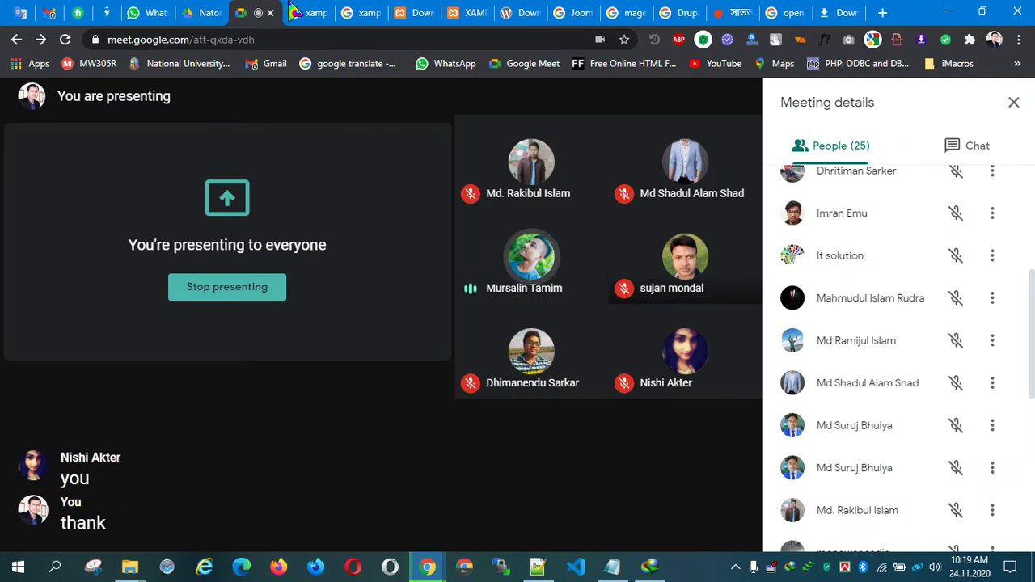
Step: Admit the waiting person so the Meet call reaches 26, then return to XAMPP
scroll(958, 271, up, 5)
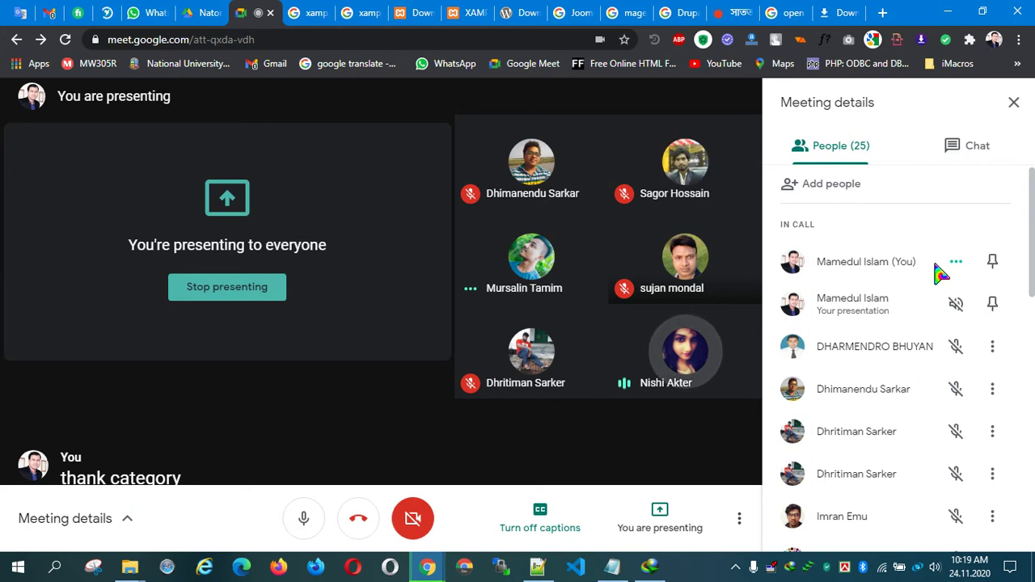
scroll(922, 332, down, 4)
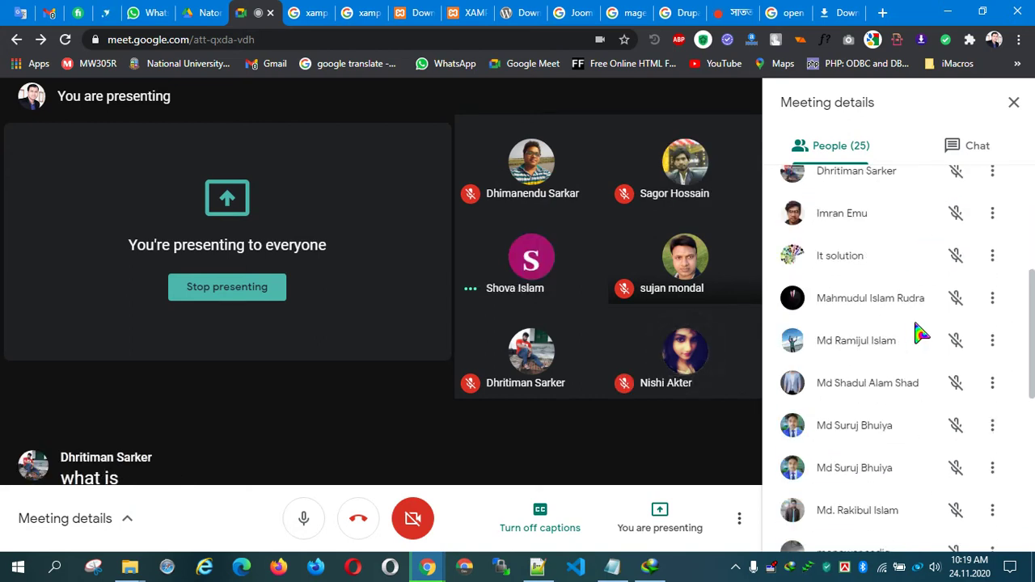
scroll(922, 332, down, 5)
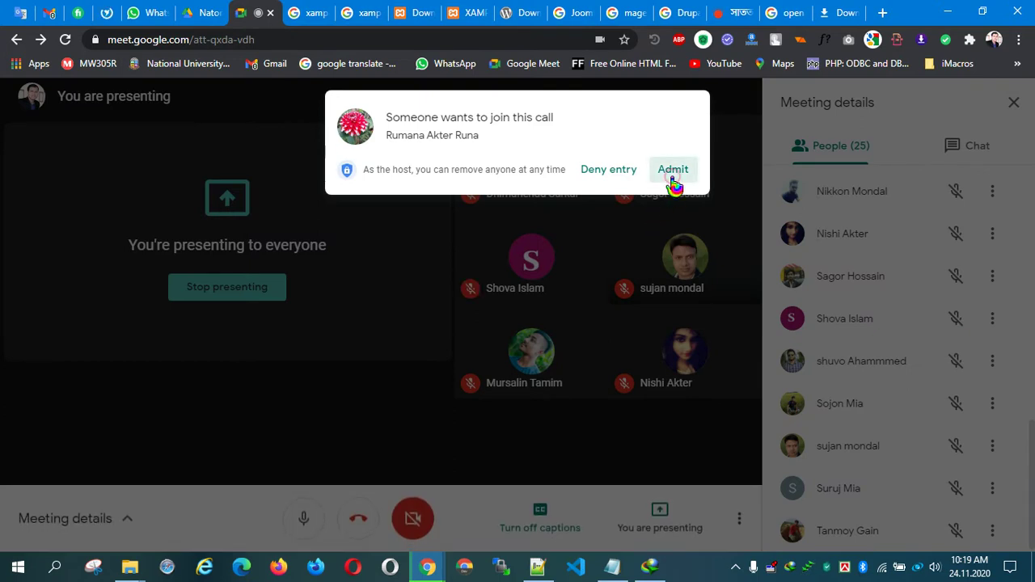
click(672, 173)
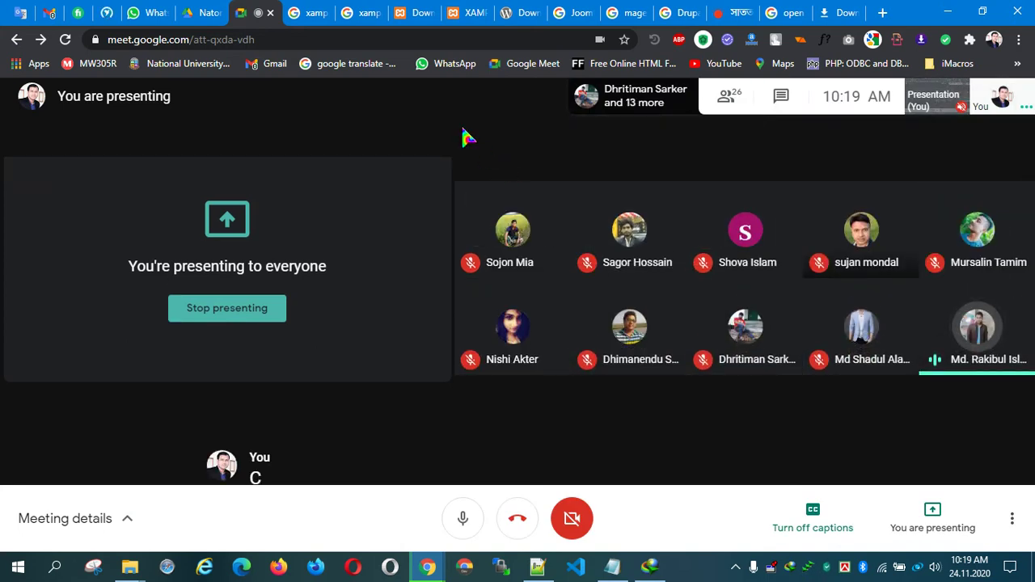
click(417, 13)
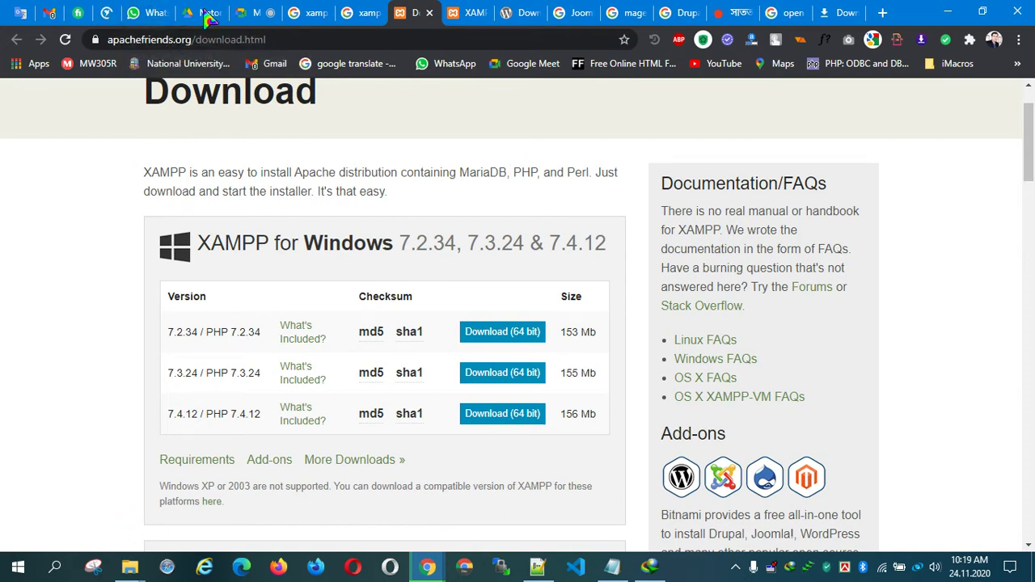
Step: Move Chrome's downloads tab next to the WhatsApp tab
drag(845, 13, 202, 12)
click(152, 12)
click(209, 12)
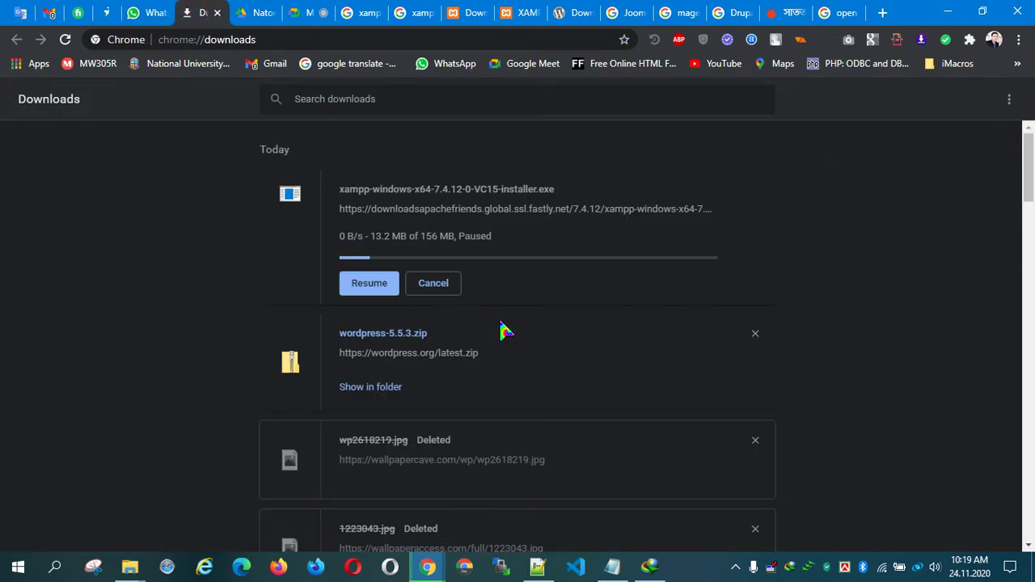
drag(389, 337, 235, 13)
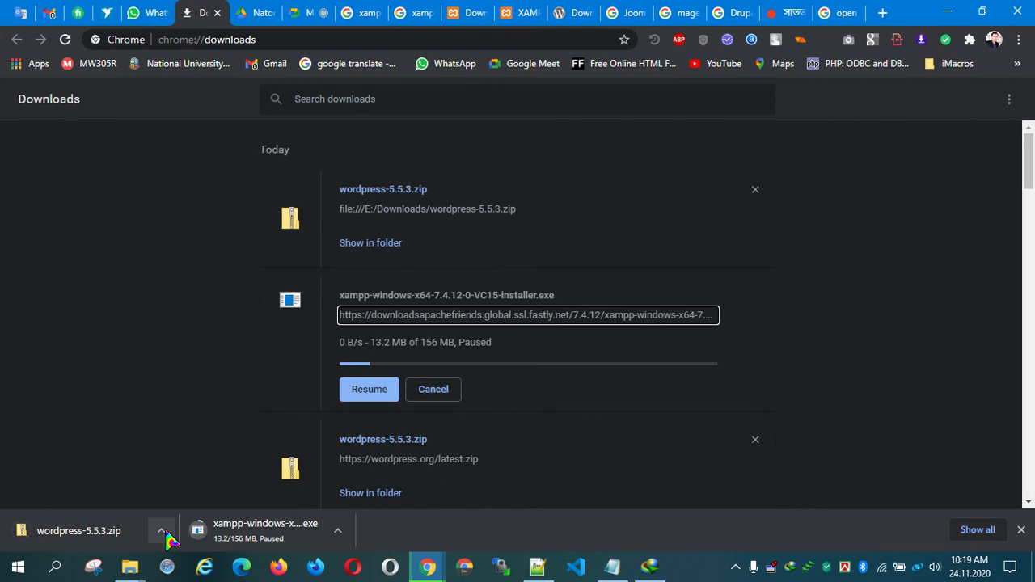
Step: Show wordpress-5.5.3.zip in its folder and drag the file toward WhatsApp Web
click(163, 534)
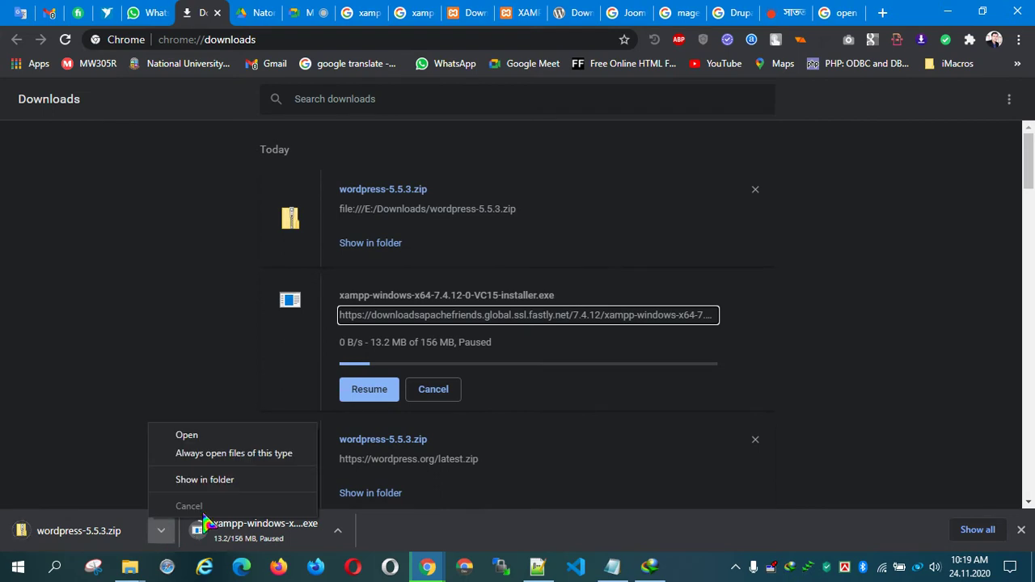
click(251, 481)
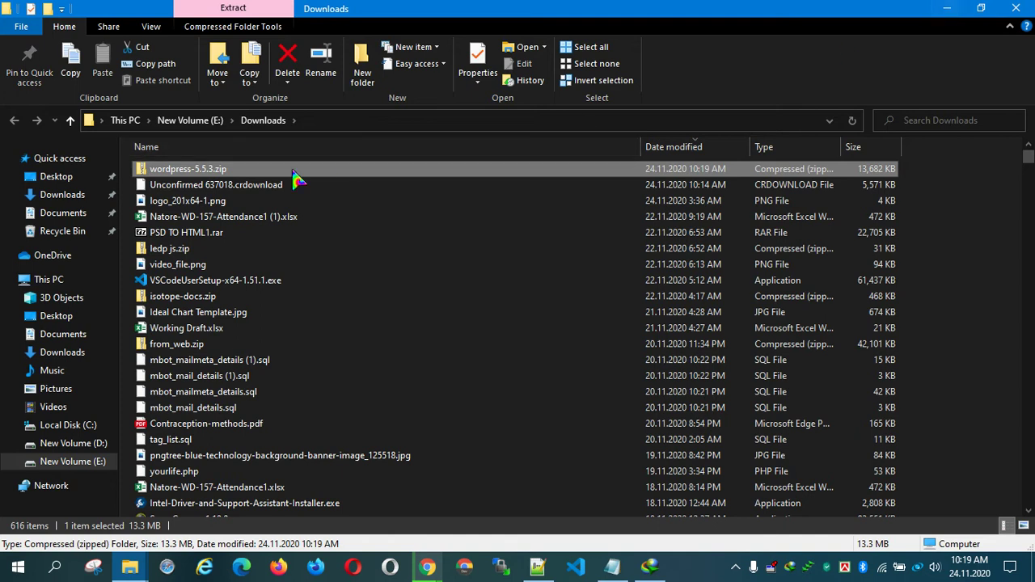
drag(193, 171, 711, 573)
click(154, 11)
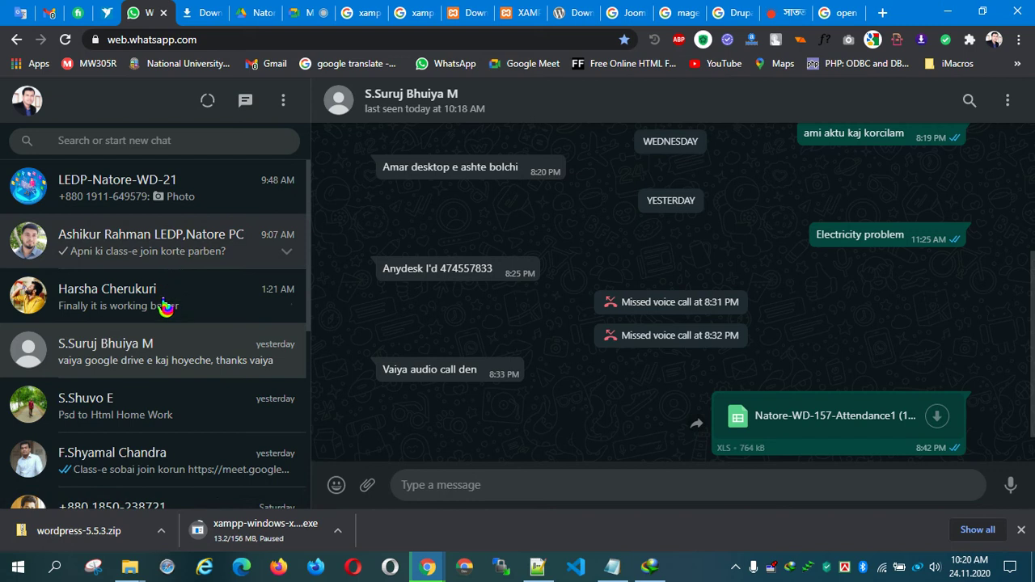
Step: Send wordpress-5.5.3.zip to the LEDP-Natore-WD-21 group chat in WhatsApp Web
click(136, 194)
drag(65, 550, 760, 422)
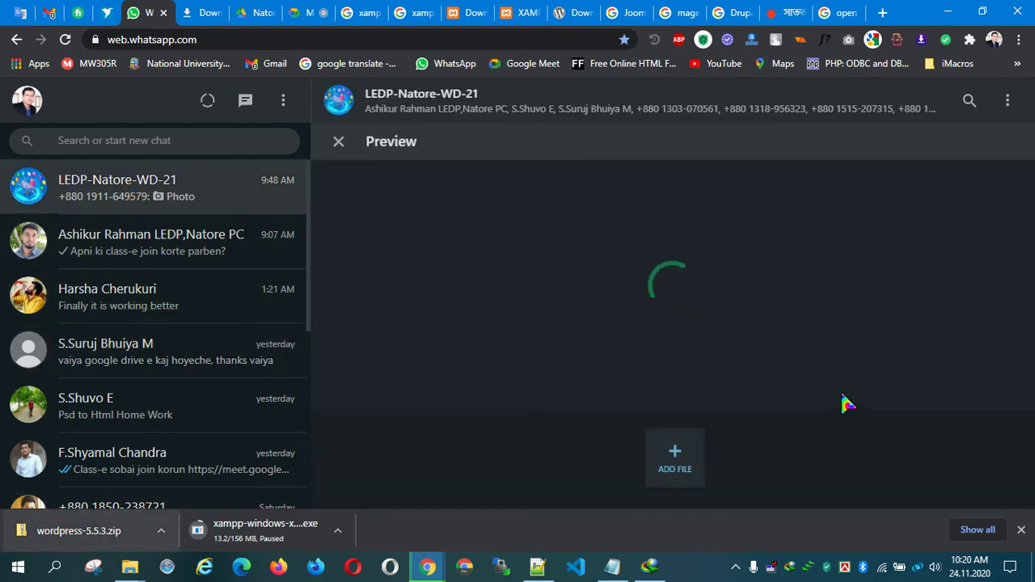
click(981, 411)
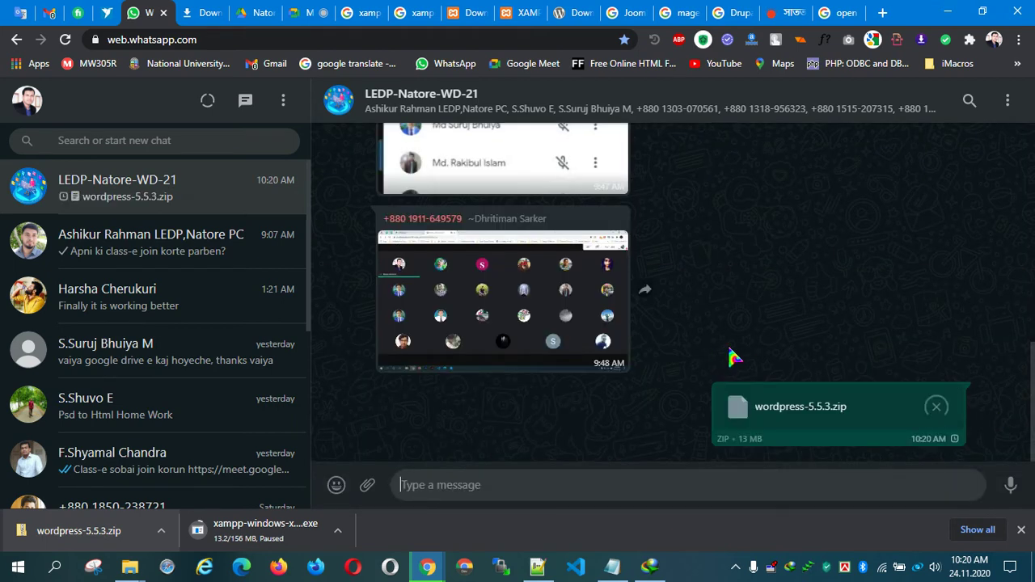
Step: Check the paused XAMPP 7.4.12 installer, at 13.2 of 156 MB, in Chrome's downloads list
scroll(416, 259, up, 5)
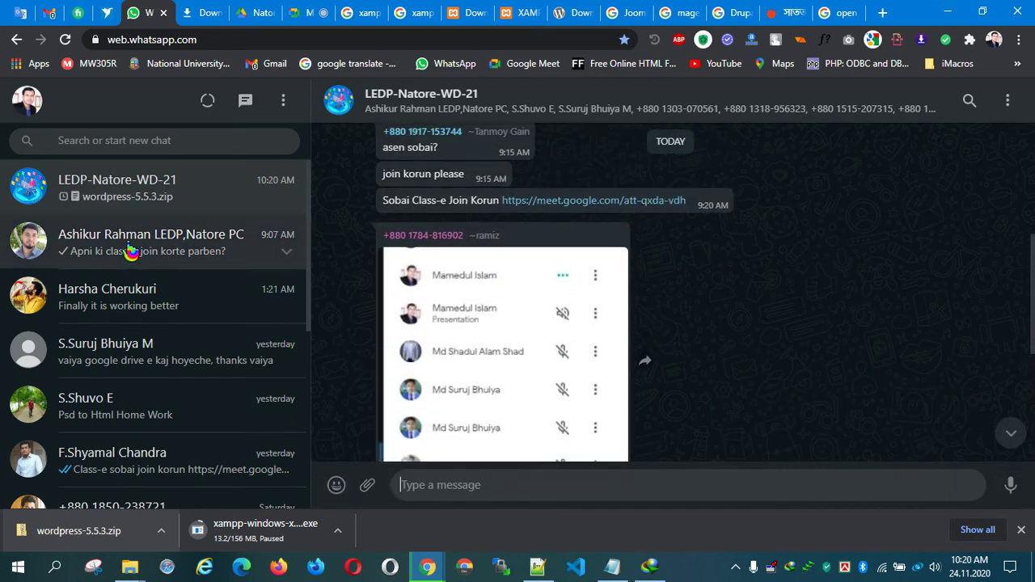
click(215, 12)
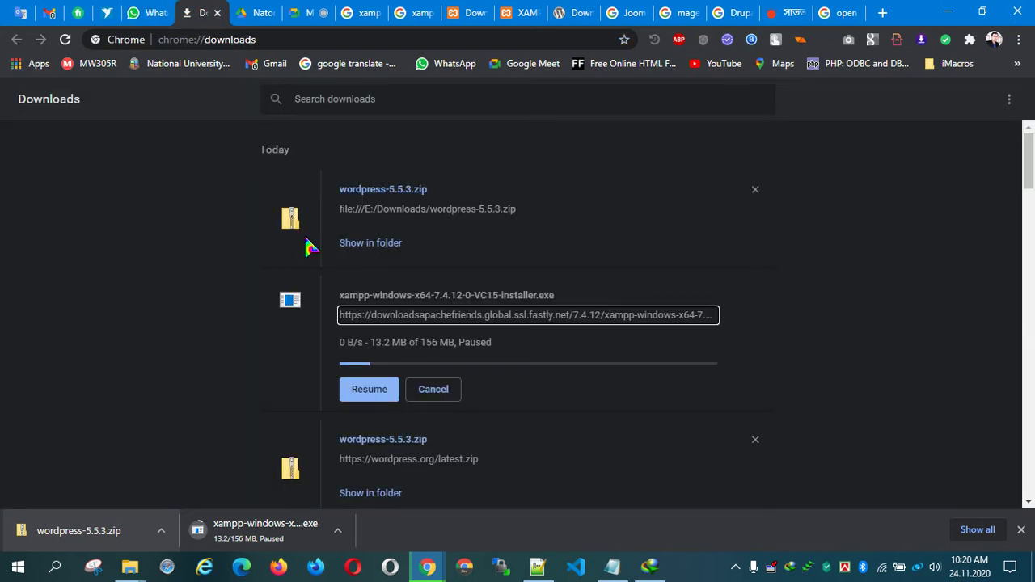
click(150, 12)
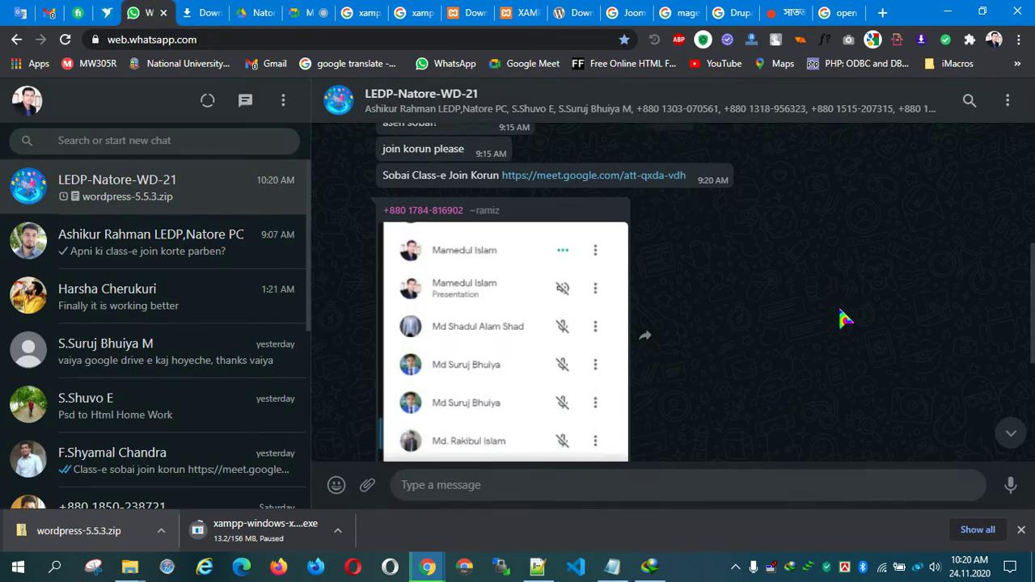
scroll(844, 317, down, 4)
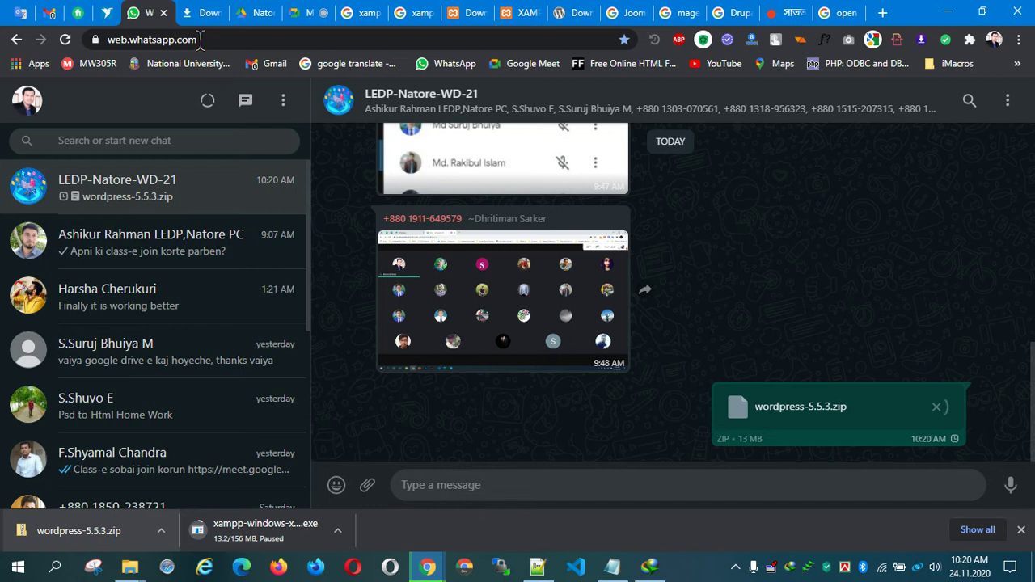
click(209, 12)
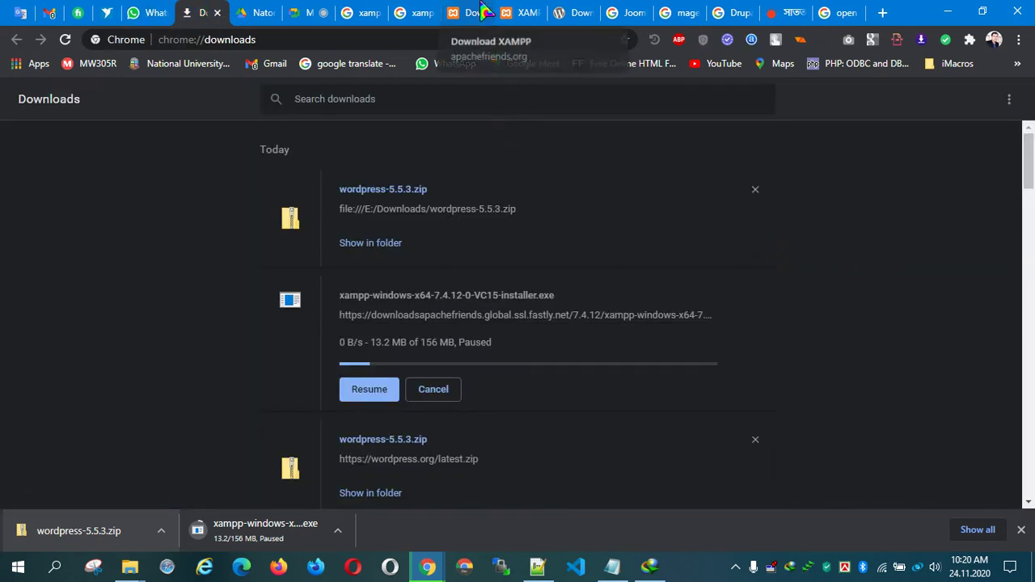
Step: Glance at the Meet call, then return to the top of the Apache Friends XAMPP download page
click(303, 12)
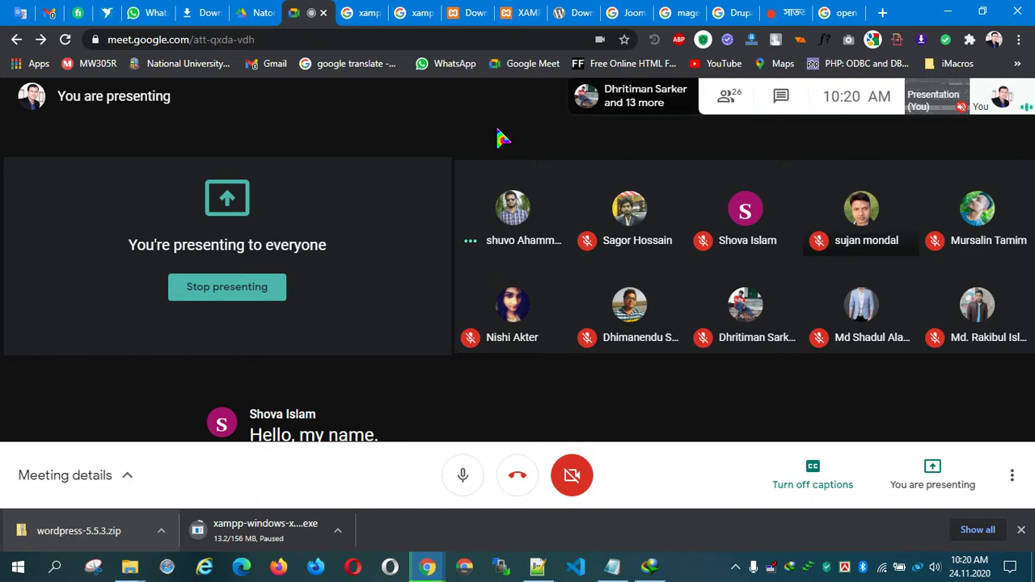
click(471, 13)
scroll(453, 167, up, 2)
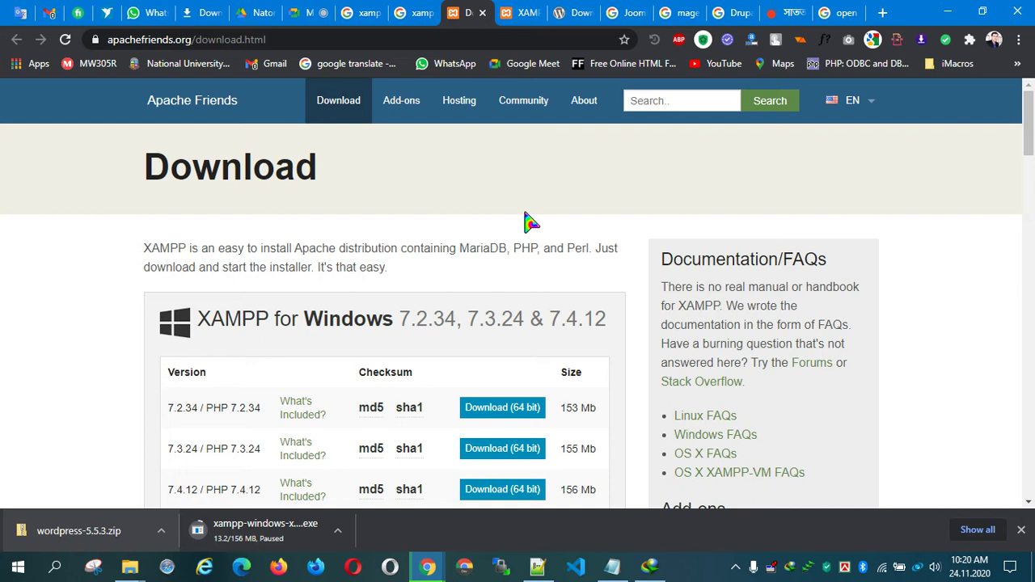
Step: Highlight single words, such as MariaDB, and then the whole intro paragraph on the download page
double_click(483, 248)
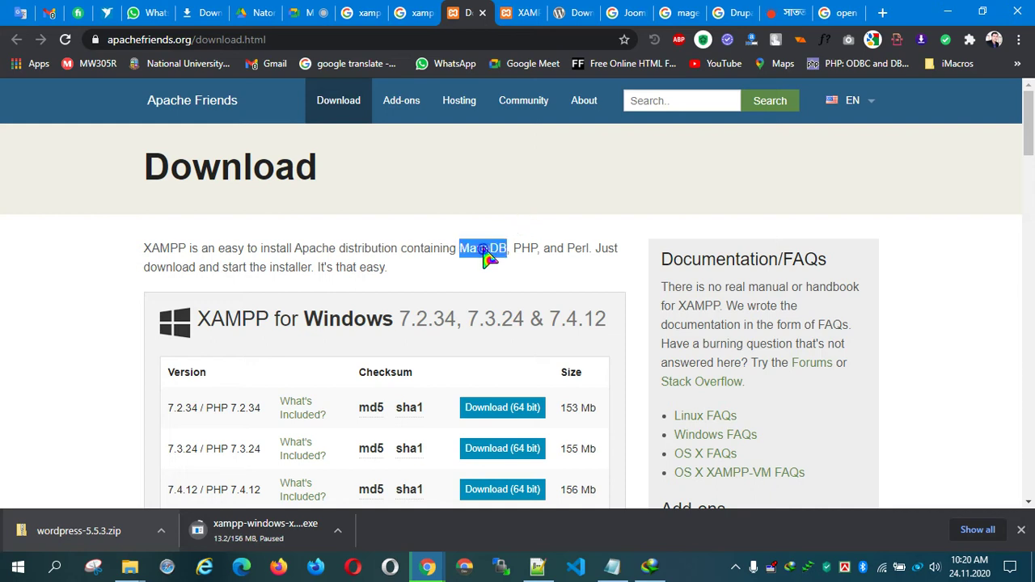
double_click(578, 249)
double_click(369, 249)
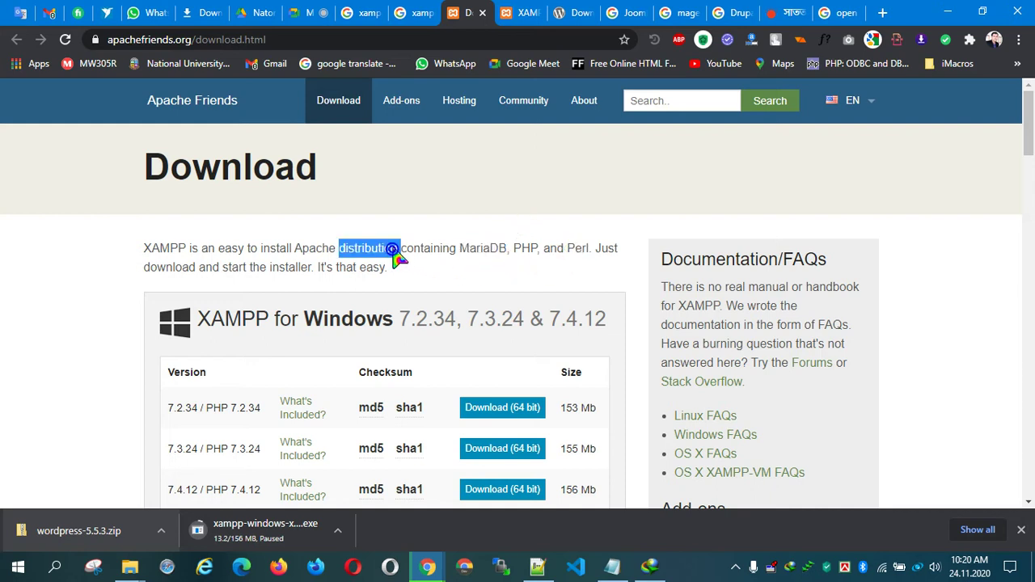
double_click(485, 249)
triple_click(501, 254)
click(653, 105)
click(484, 190)
Step: Review the Windows, Linux and OS X download tables and open 'More Downloads »' on SourceForge
scroll(457, 234, down, 2)
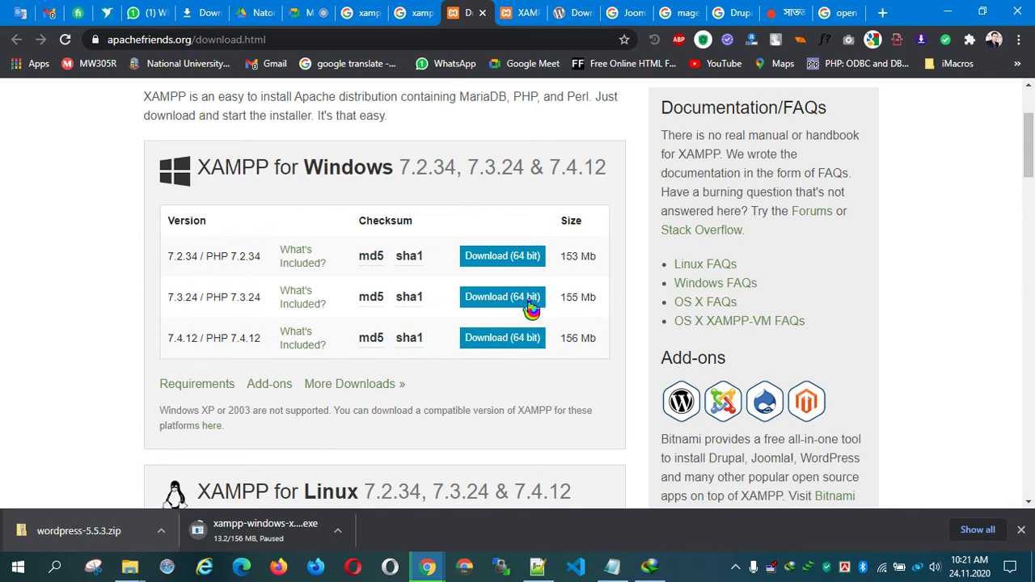
scroll(439, 377, down, 4)
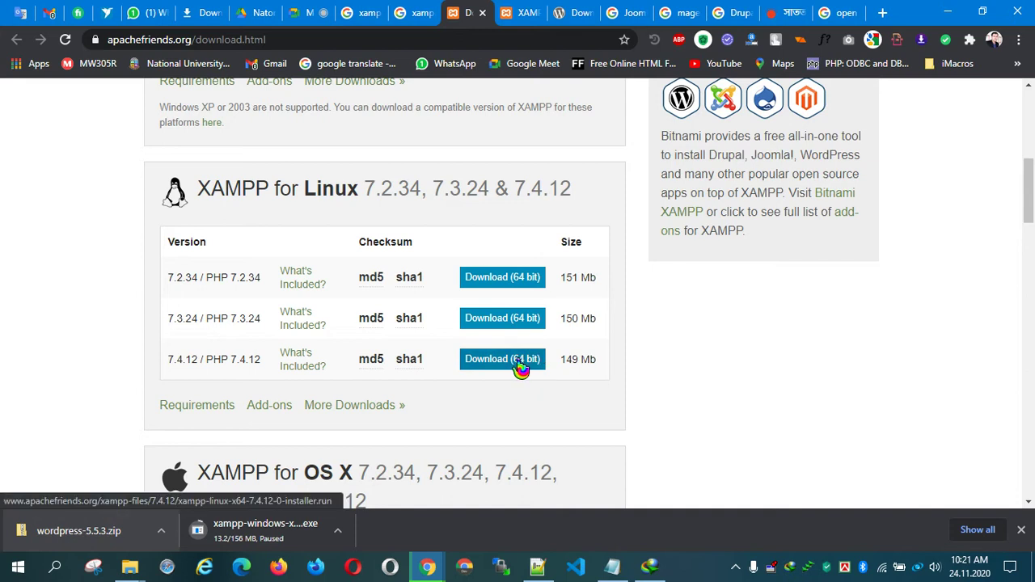
scroll(520, 368, down, 3)
scroll(494, 377, up, 10)
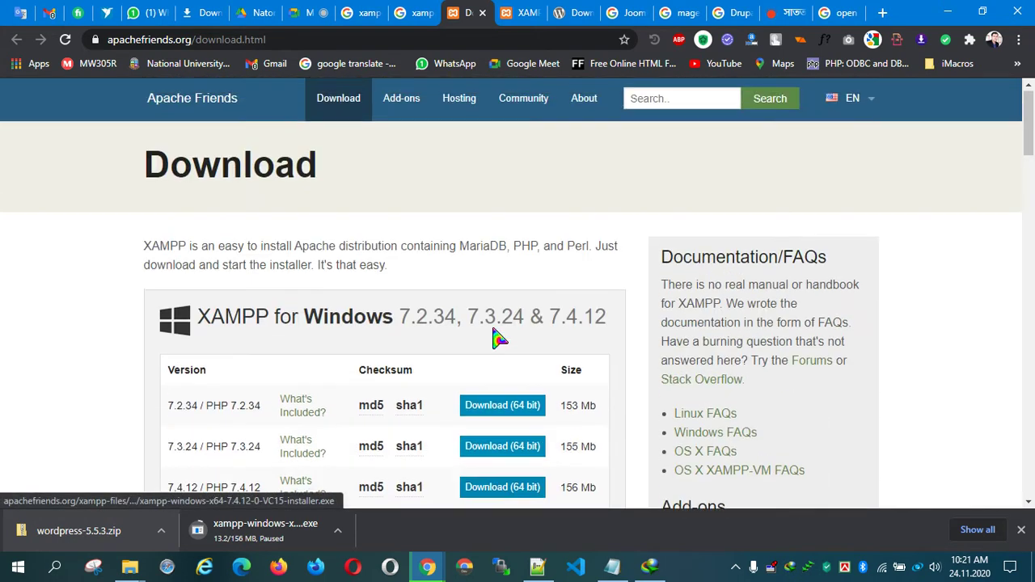
drag(261, 248, 404, 272)
triple_click(404, 271)
click(395, 264)
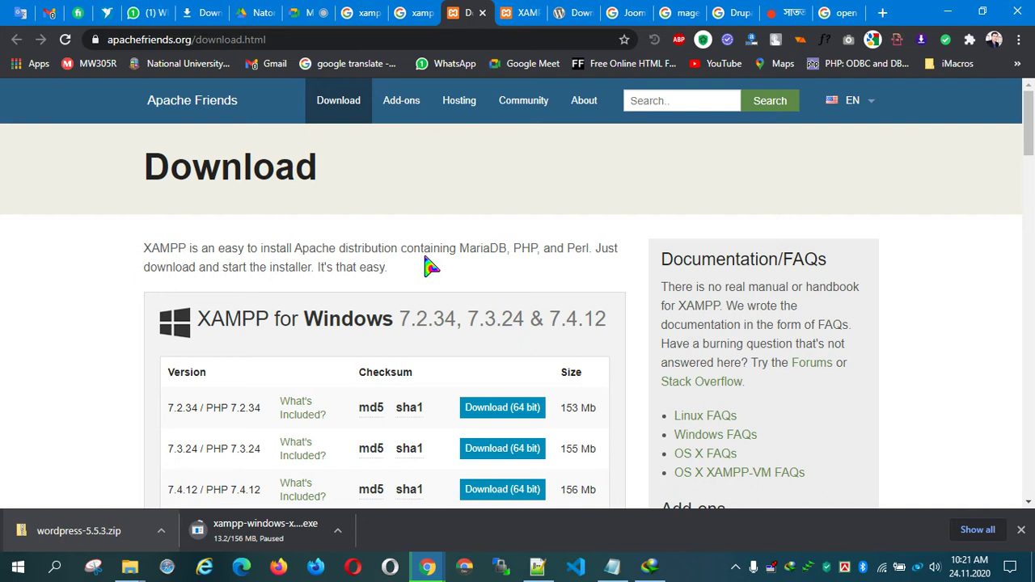
scroll(431, 267, down, 3)
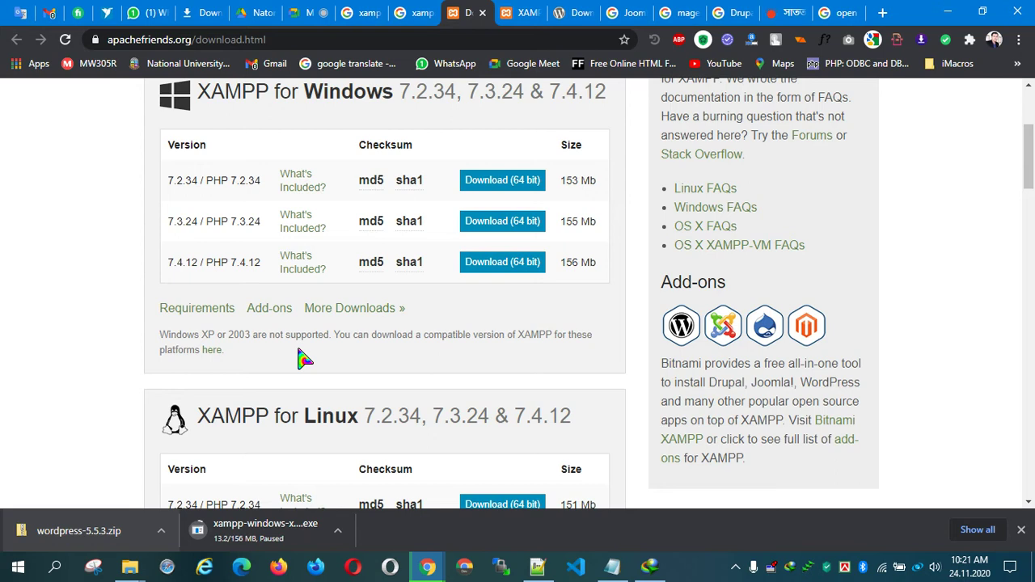
click(363, 317)
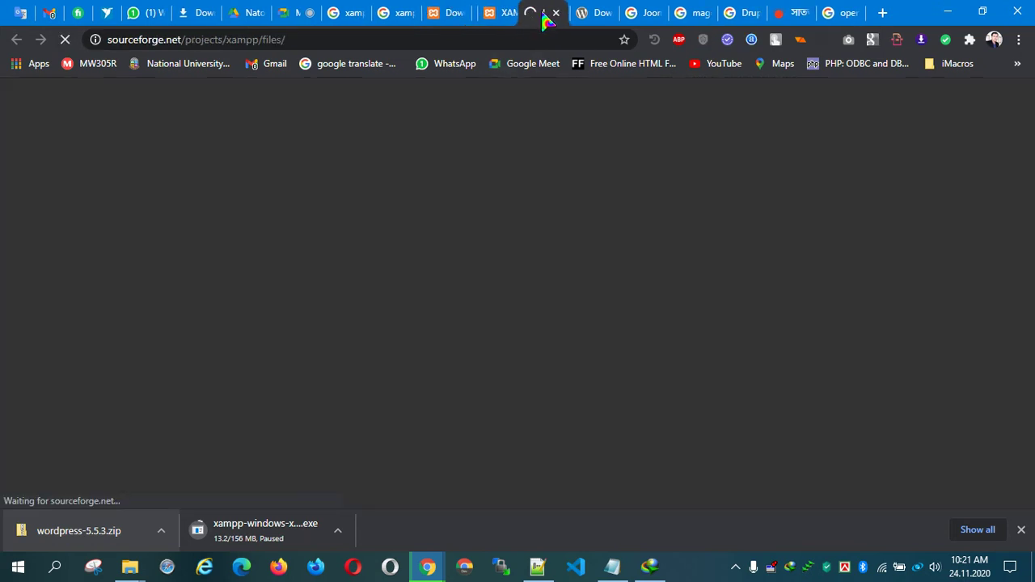
Step: Close the XAMPP download-success tab and scroll the SourceForge XAMPP folder list
click(501, 18)
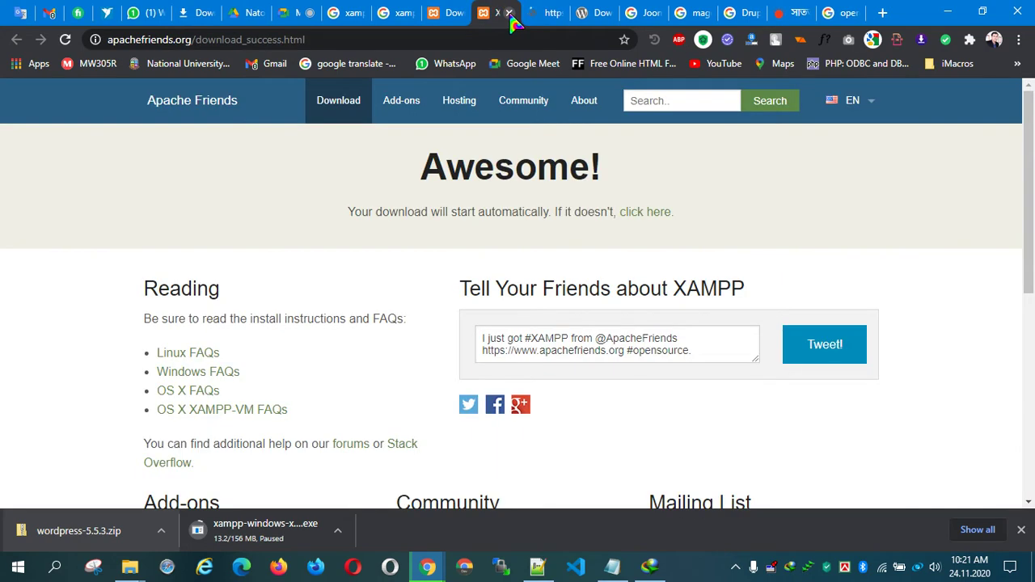
click(509, 14)
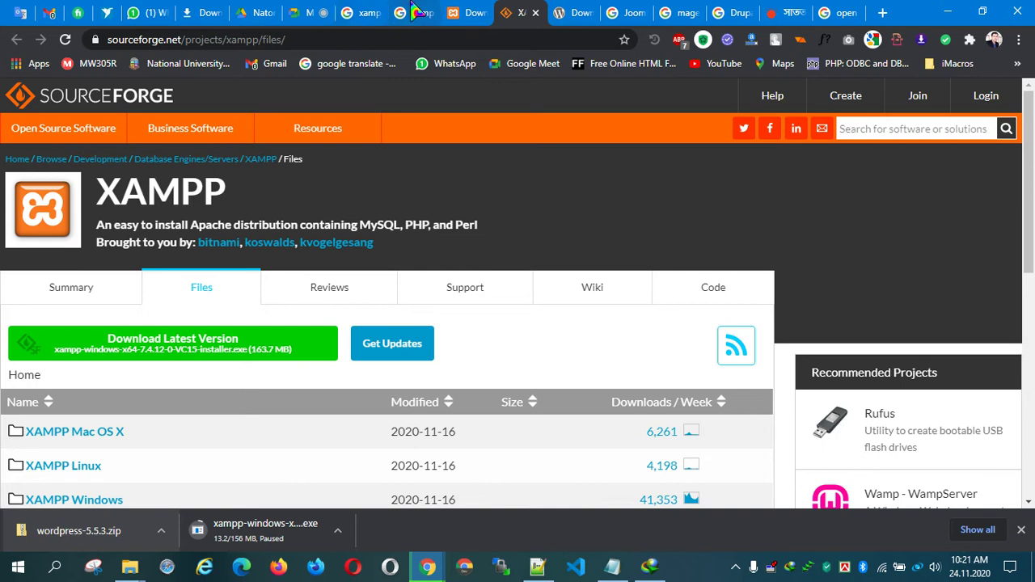
scroll(473, 330, down, 3)
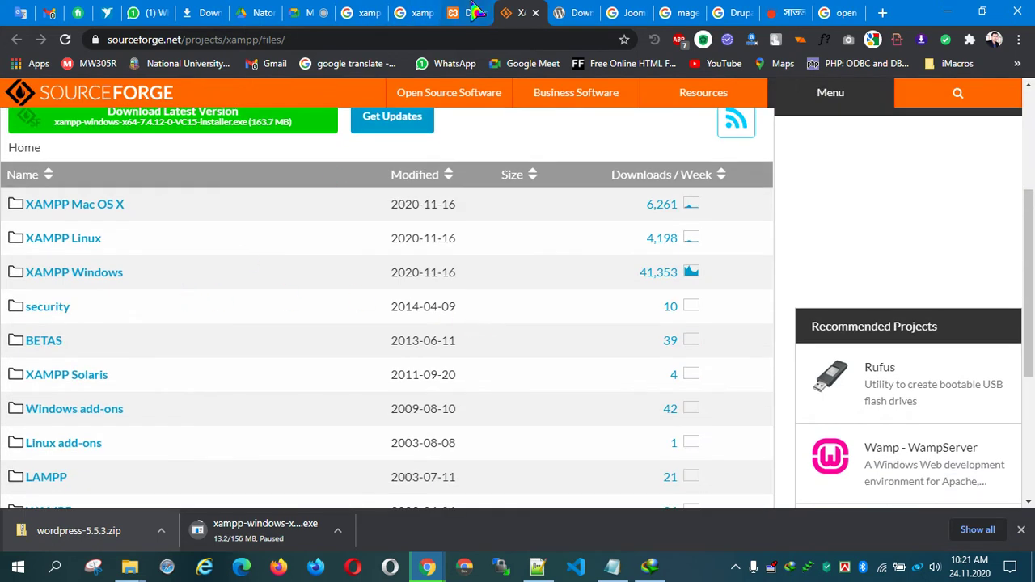
Step: Return to the Apache Friends download page and scroll through its version tables
click(473, 12)
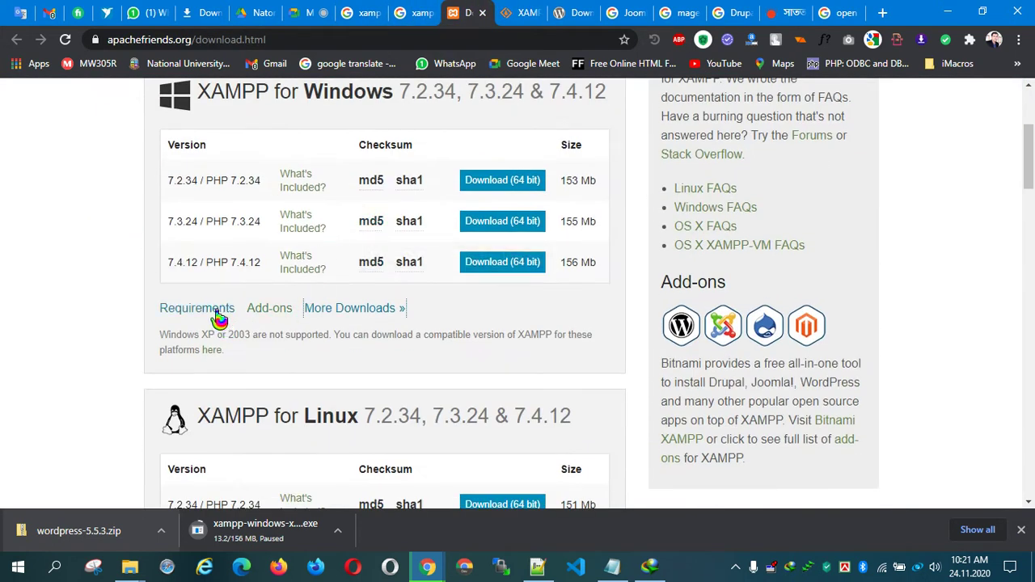
scroll(364, 301, down, 8)
scroll(411, 303, down, 5)
scroll(346, 259, up, 15)
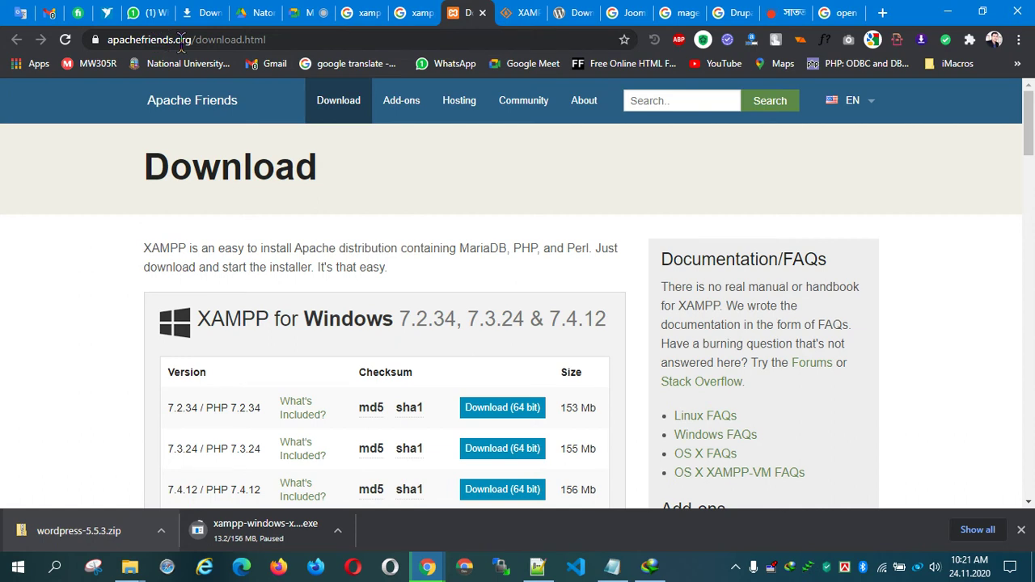
Step: Search Google for 'xampp download 32 bit' using the suggested query
click(415, 10)
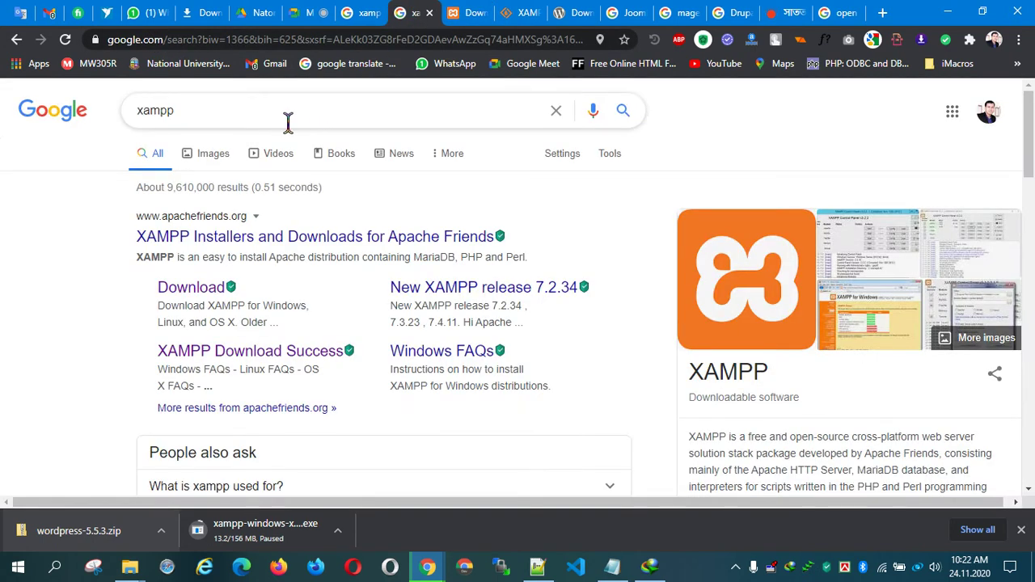
click(277, 122)
text(donwloa)
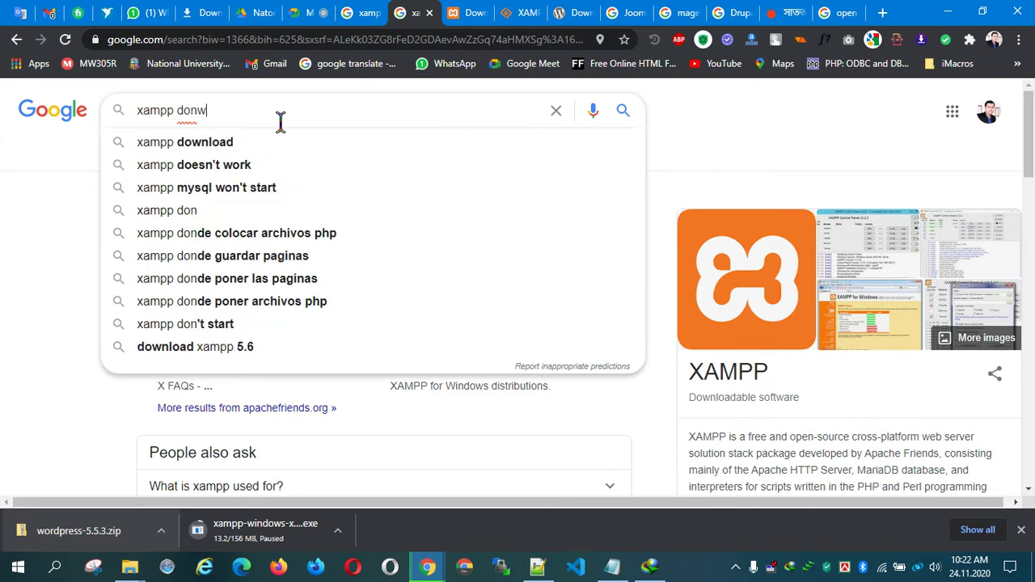
key(Down)
key(Down)
key(Return)
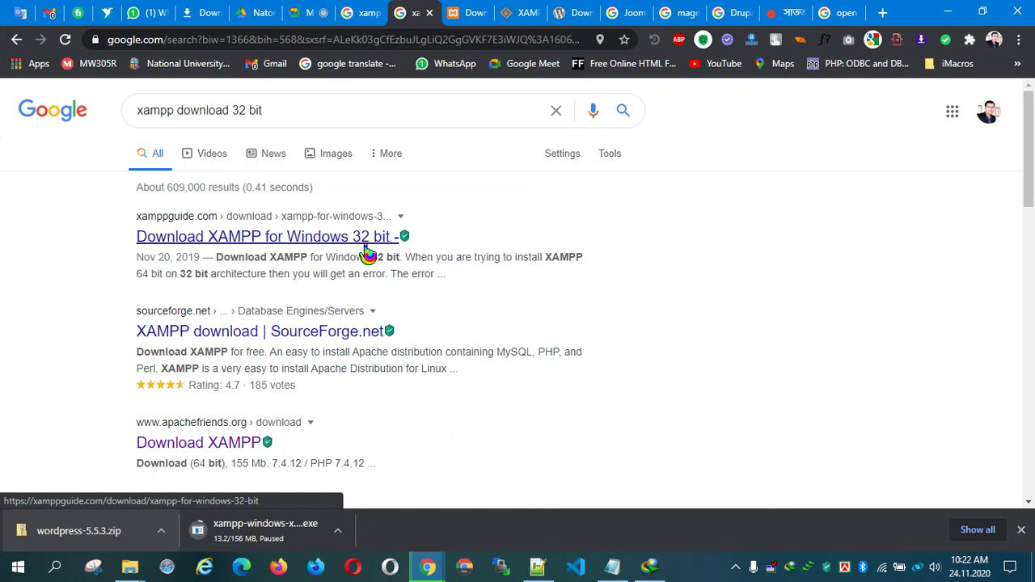
Step: Open the XAMPPGuide 'XAMPP for Windows 32 bit' result in its own tab and skim it
click(398, 236)
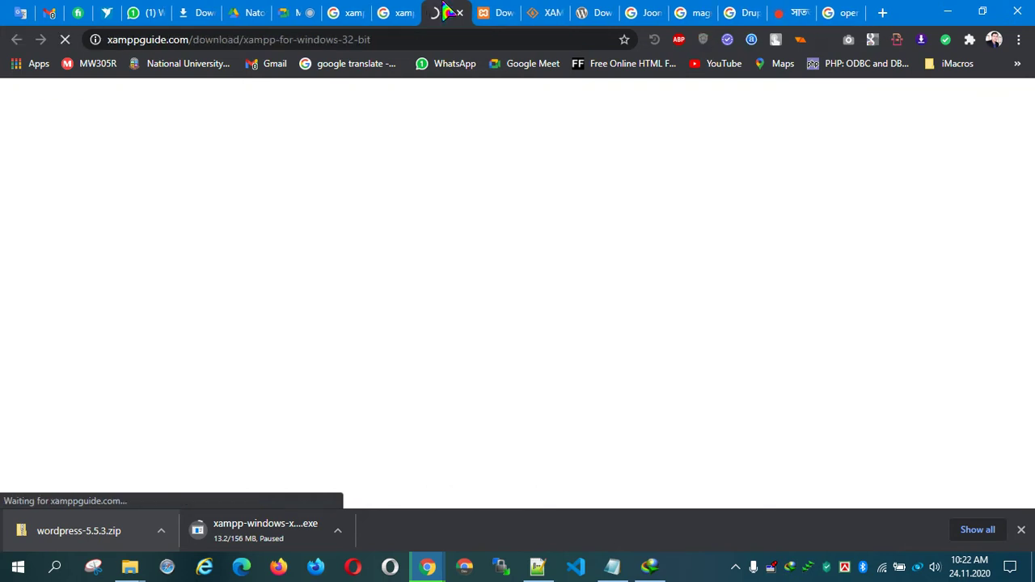
click(409, 12)
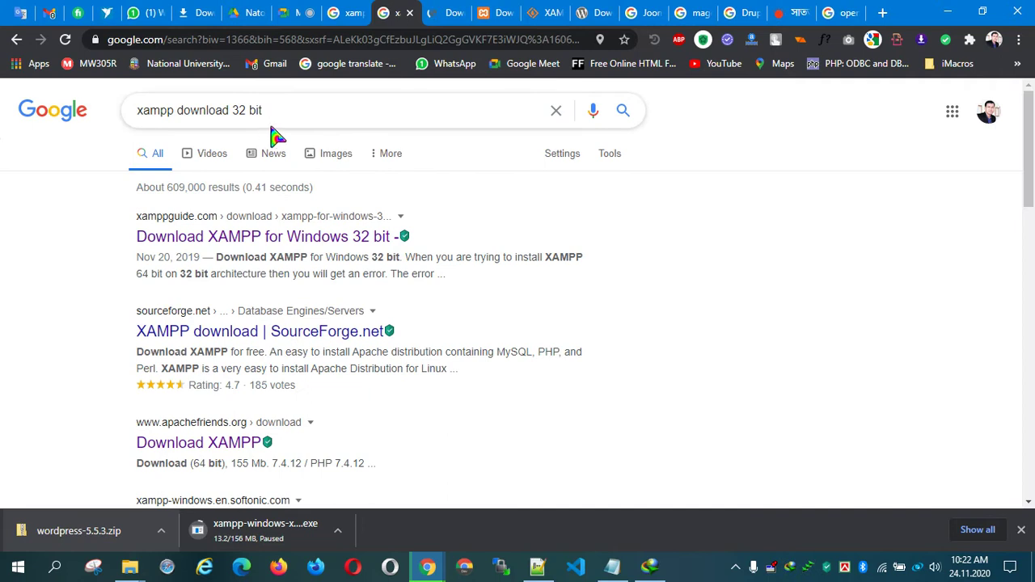
click(452, 11)
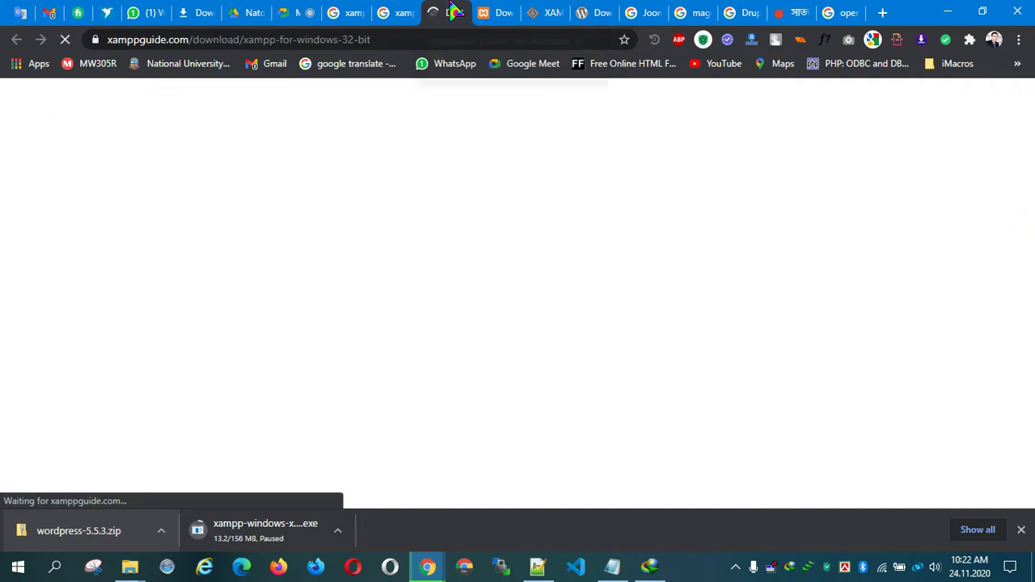
scroll(464, 238, down, 2)
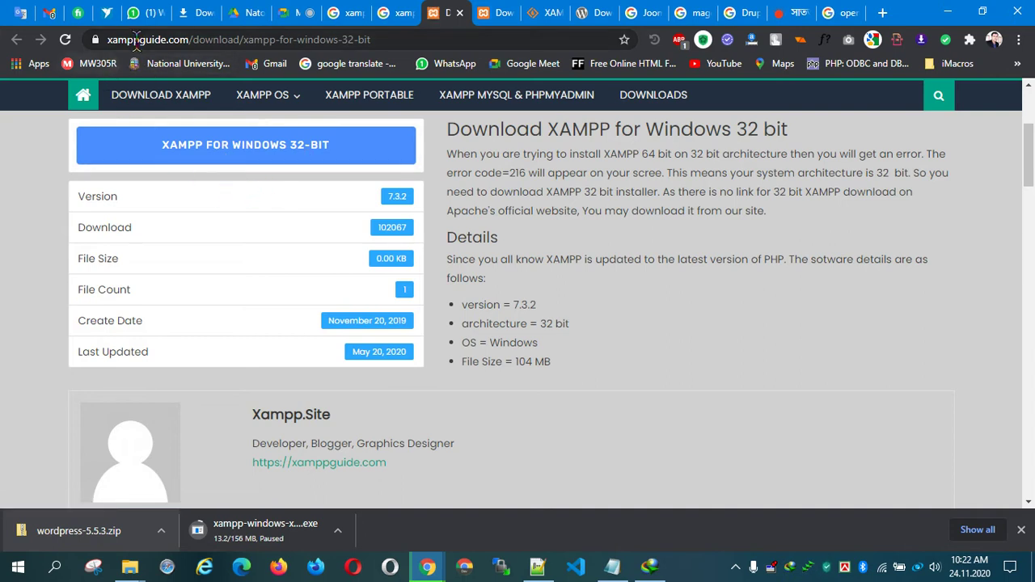
scroll(625, 279, up, 3)
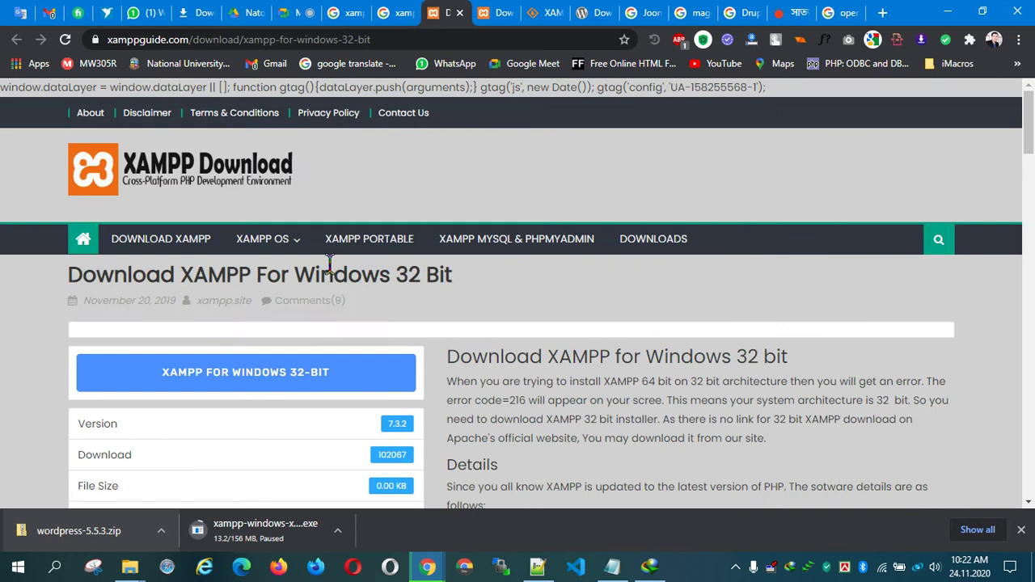
scroll(610, 350, down, 3)
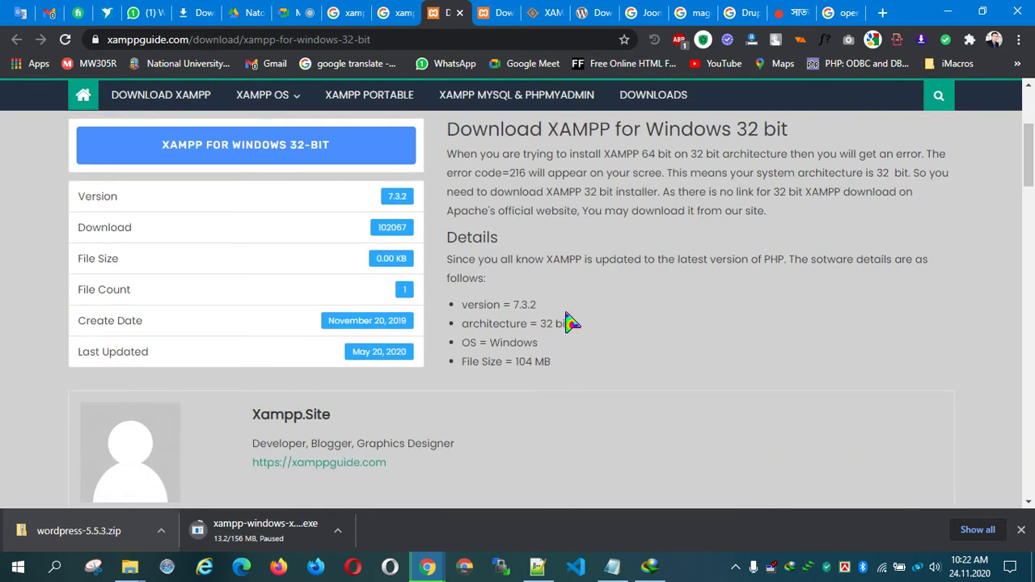
scroll(570, 324, up, 3)
Step: Scroll through the remaining 32-bit search results, then go back to the Google Meet call
key(ctrl+shift+Tab)
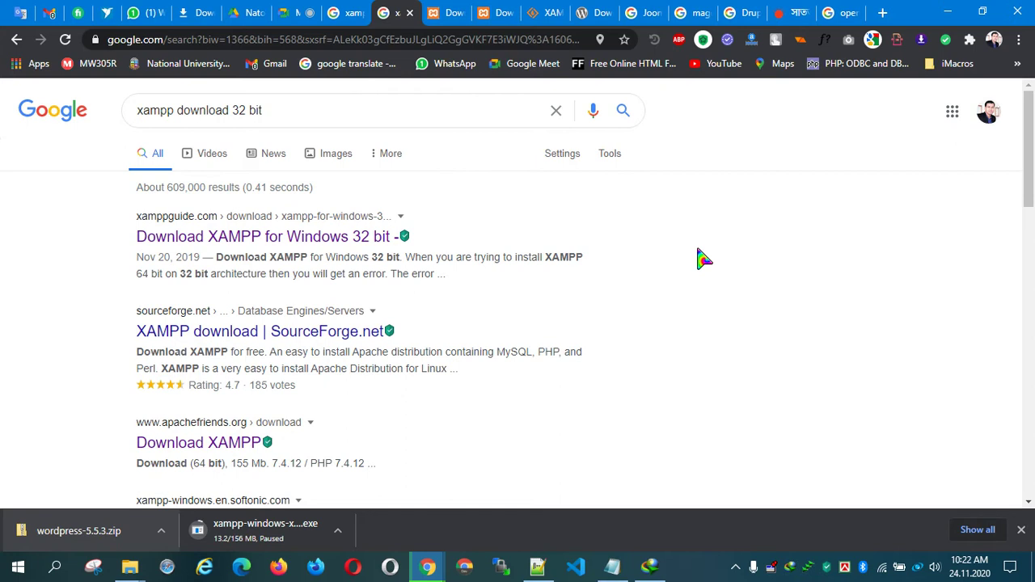
scroll(323, 346, down, 2)
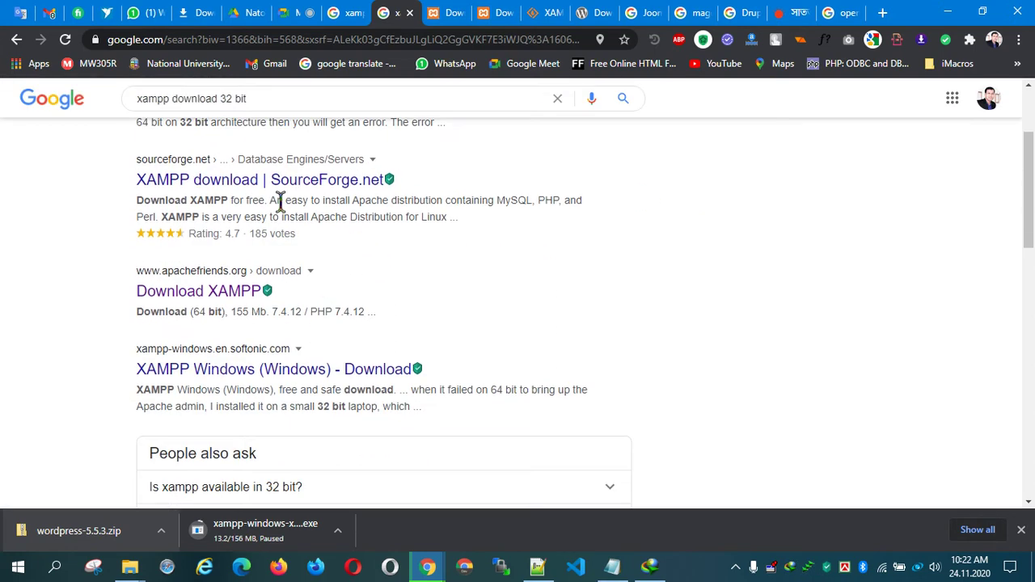
scroll(243, 186, up, 2)
scroll(258, 347, down, 1)
scroll(291, 330, down, 1)
scroll(396, 295, down, 4)
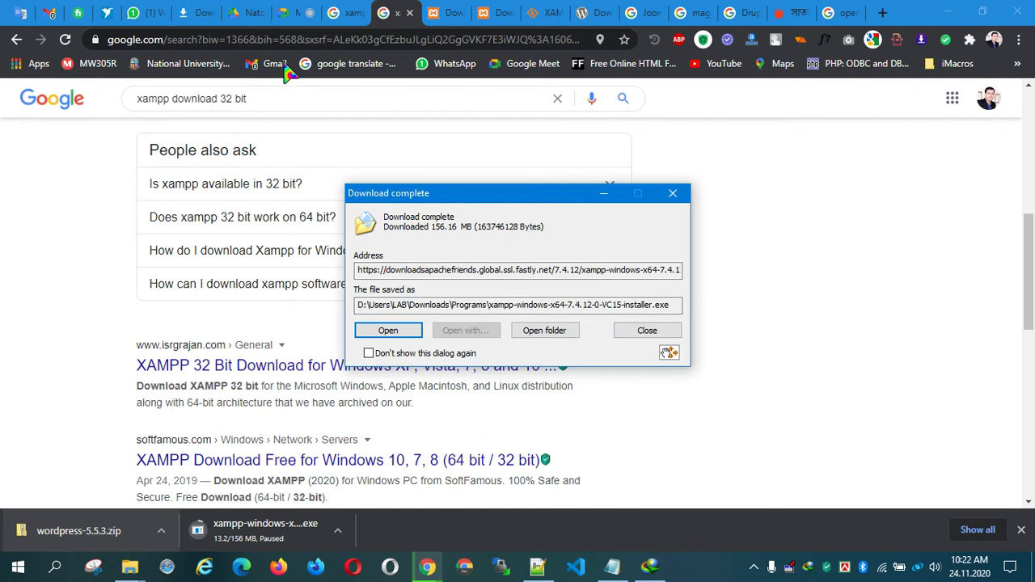
click(300, 13)
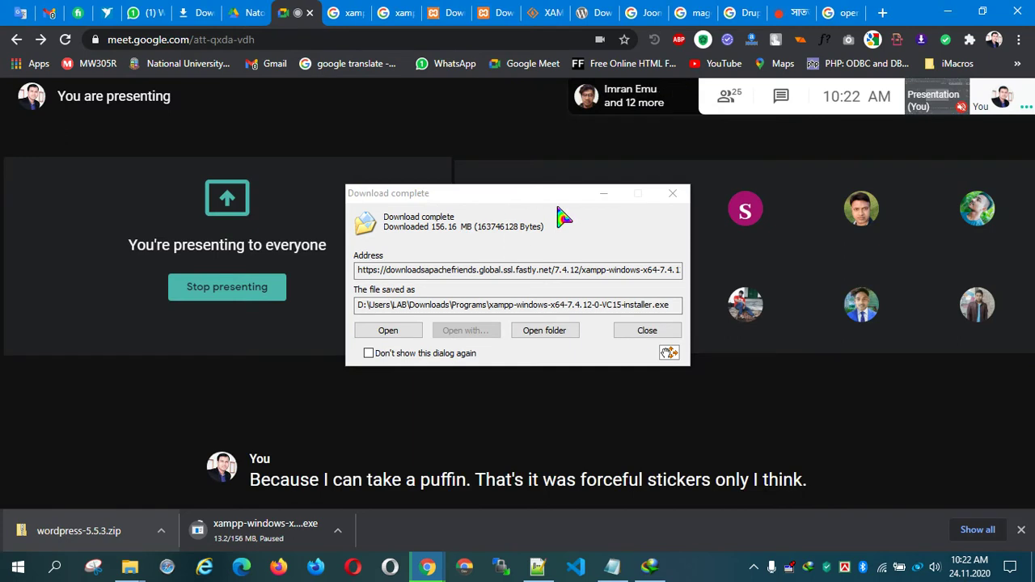
Step: View the downloaded XAMPP 7.4.12 installer in the Downloads Programs folder, then minimize the folder
click(545, 330)
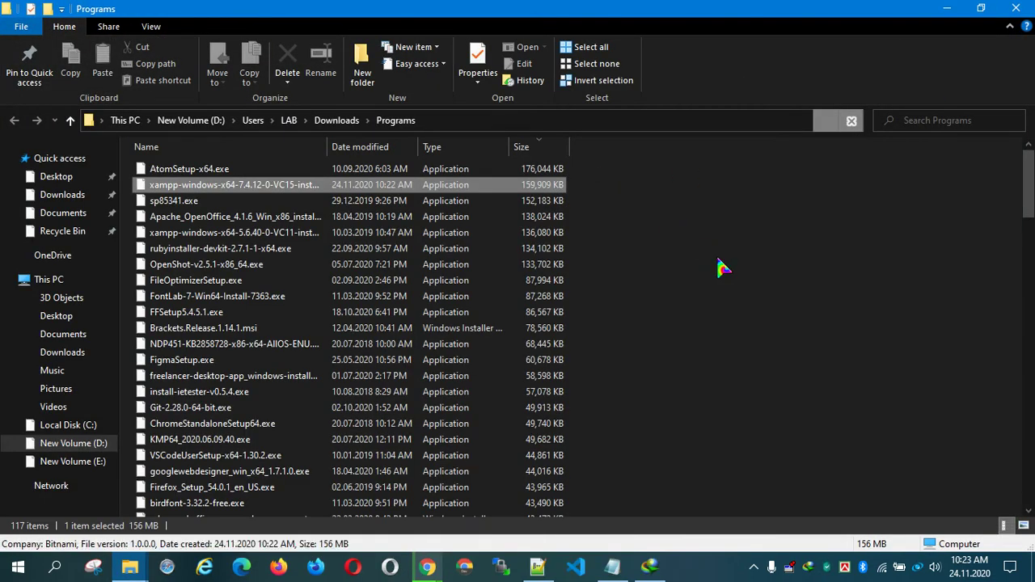
click(948, 9)
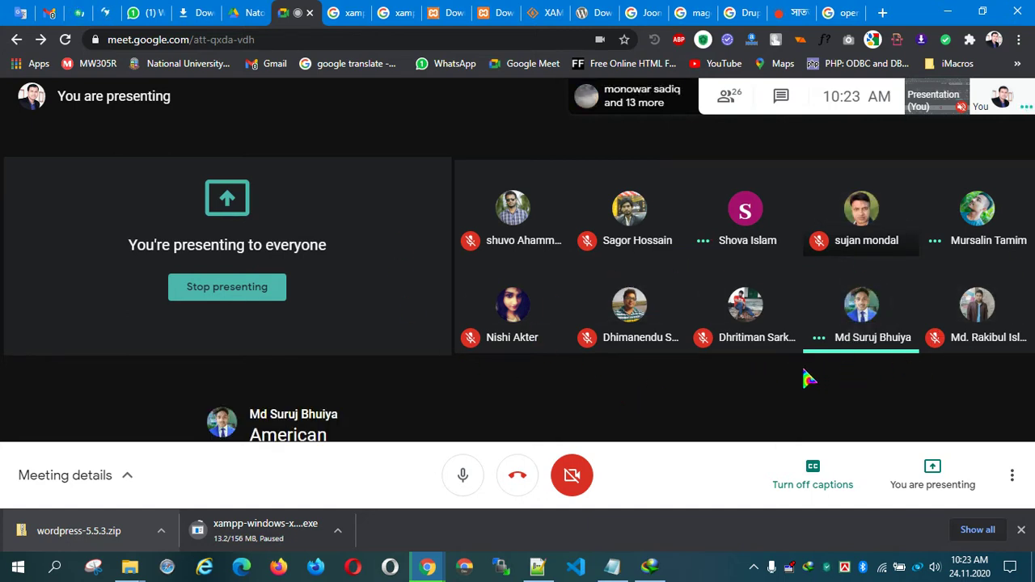
Step: Scroll through the Meet participant list, then close the panel
click(730, 105)
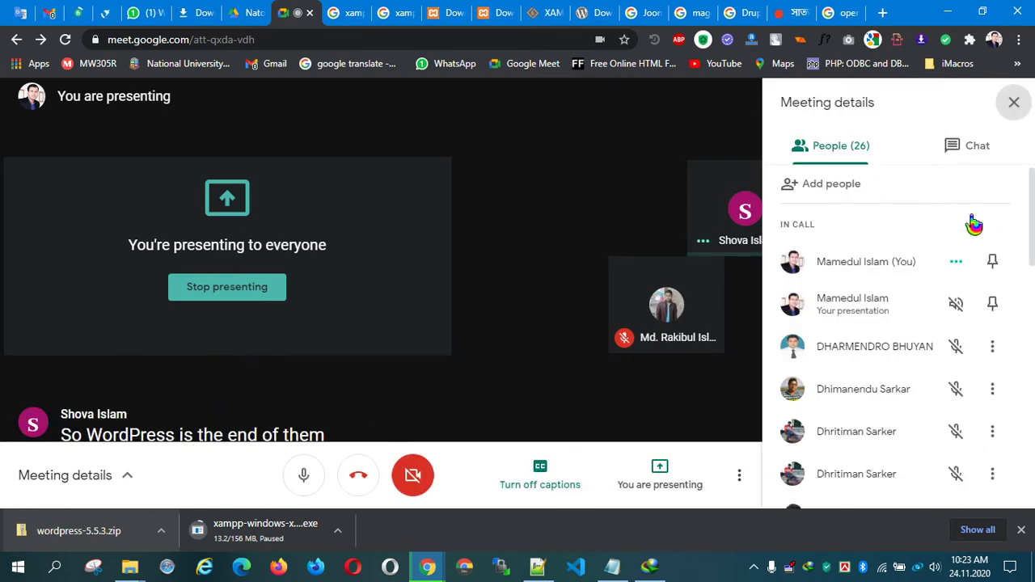
scroll(901, 316, down, 2)
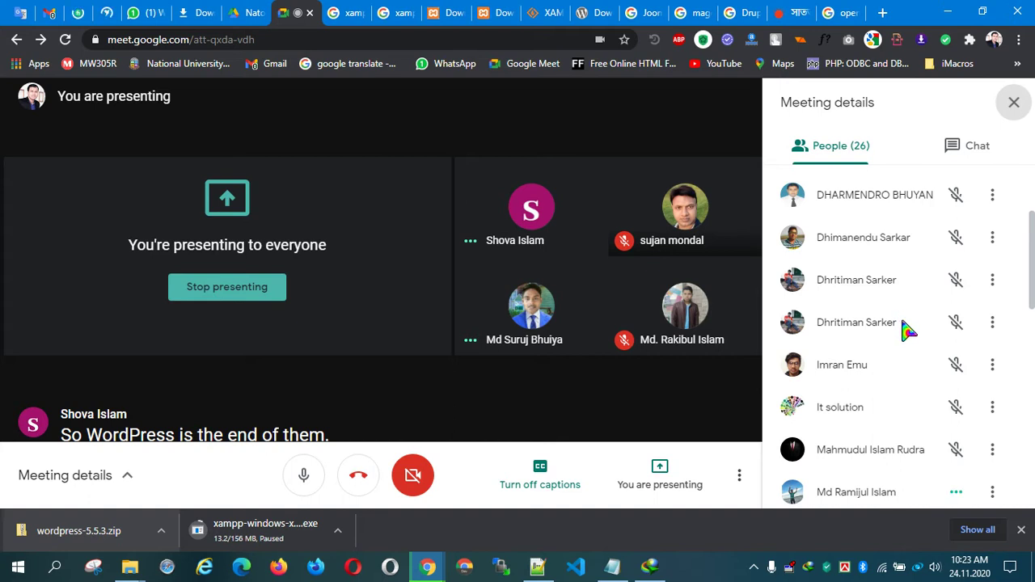
scroll(889, 340, down, 3)
scroll(881, 355, up, 2)
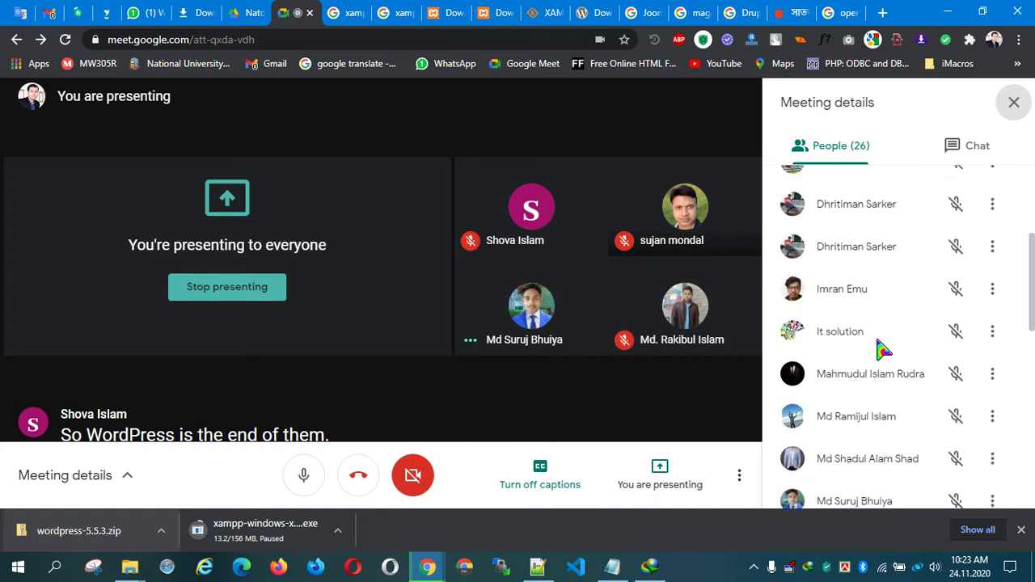
scroll(883, 344, down, 3)
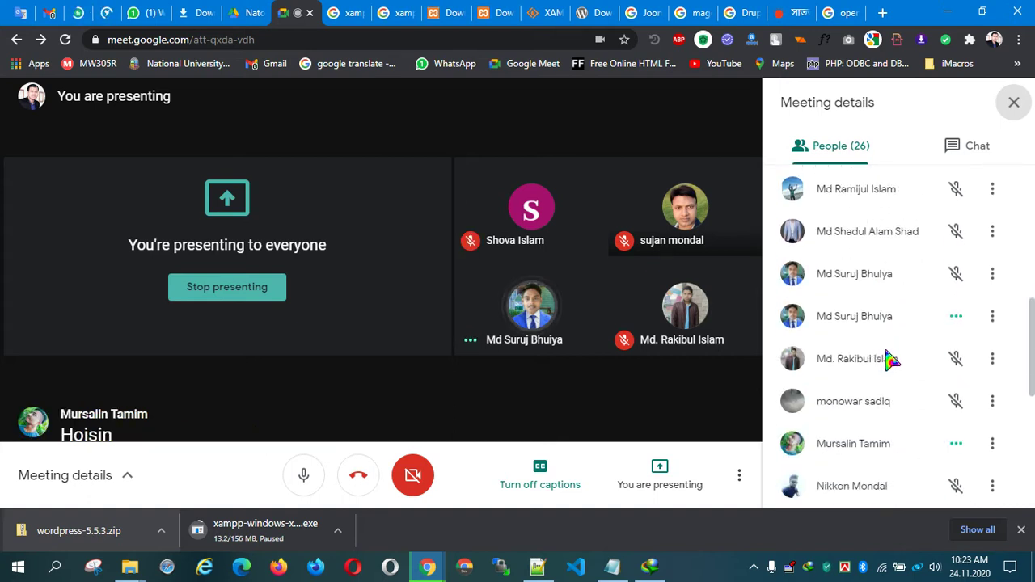
scroll(885, 364, down, 2)
scroll(880, 368, down, 3)
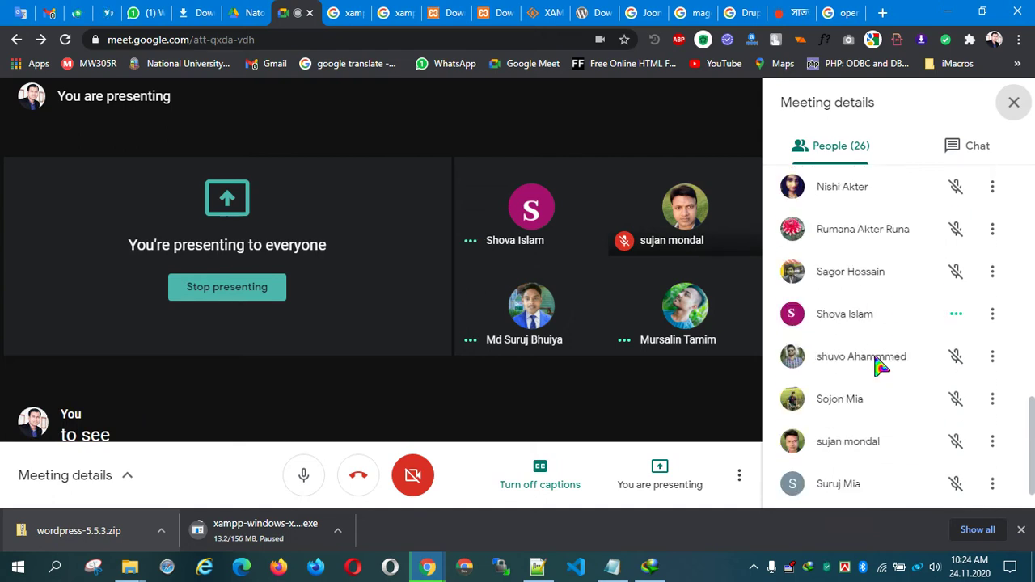
scroll(880, 372, up, 10)
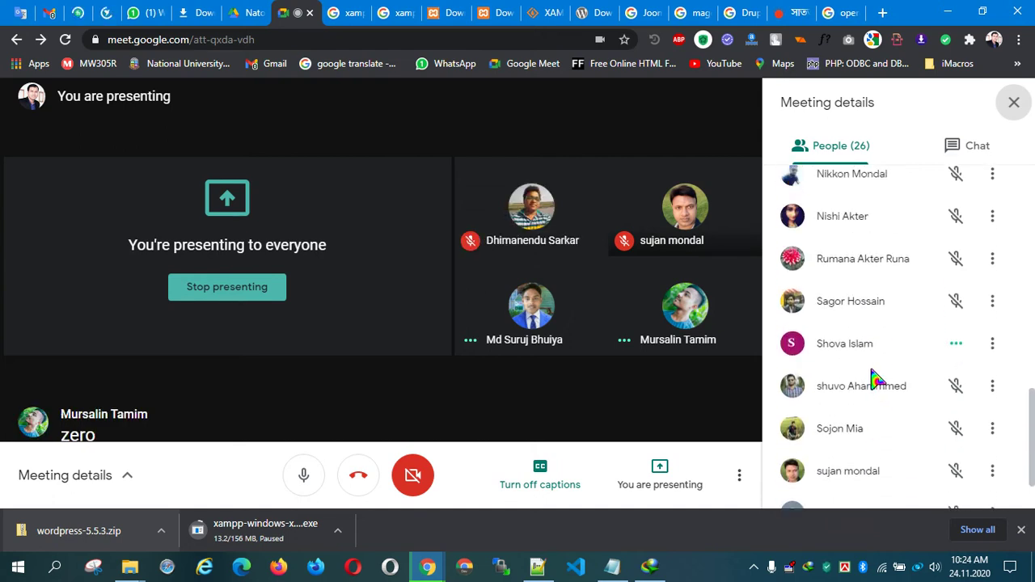
scroll(878, 404, up, 2)
scroll(878, 432, down, 3)
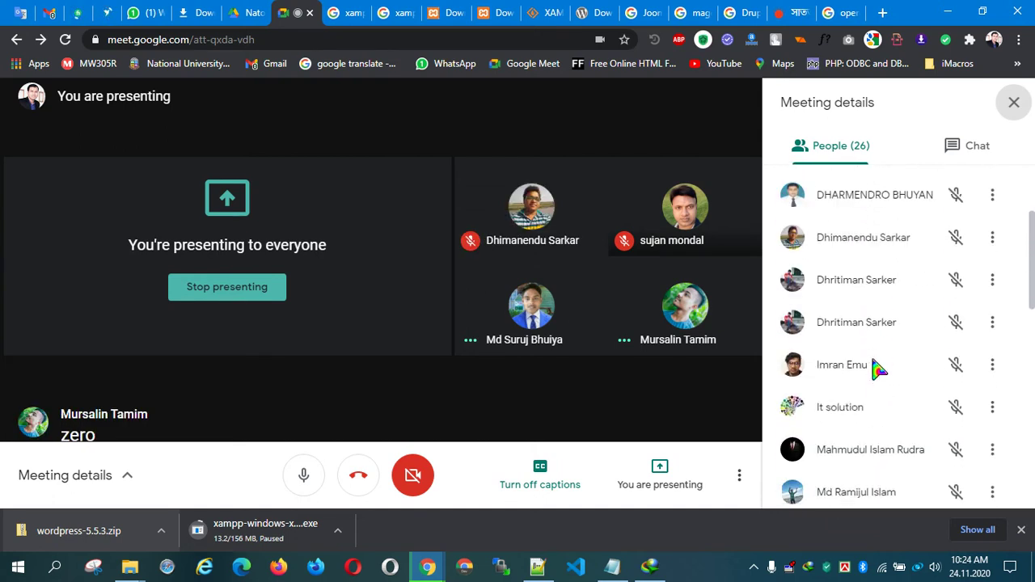
click(1012, 105)
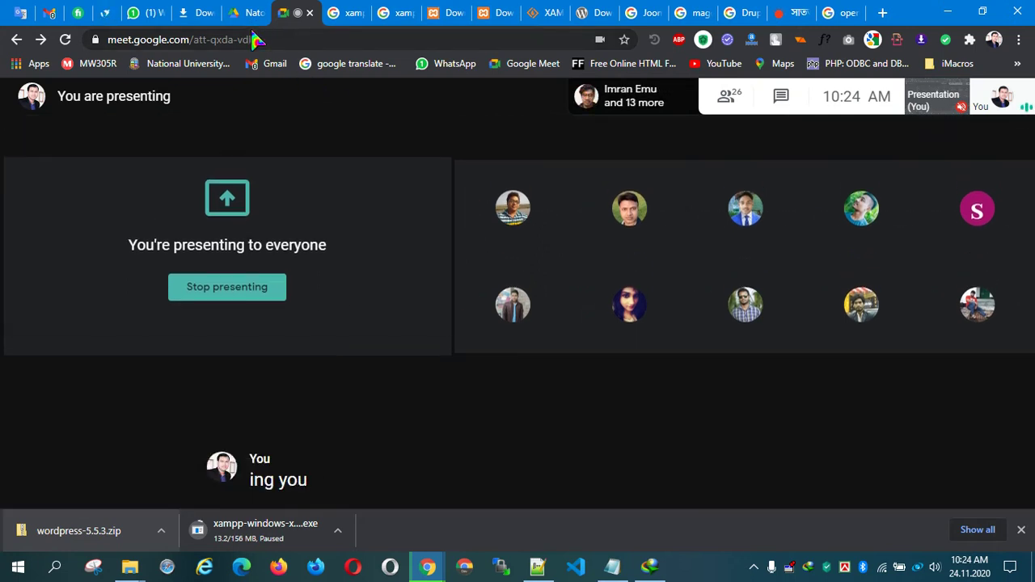
Step: Cancel the duplicate xampp installer download paused at 13.2 MB in Chrome's download bar
mouse_move(364, 173)
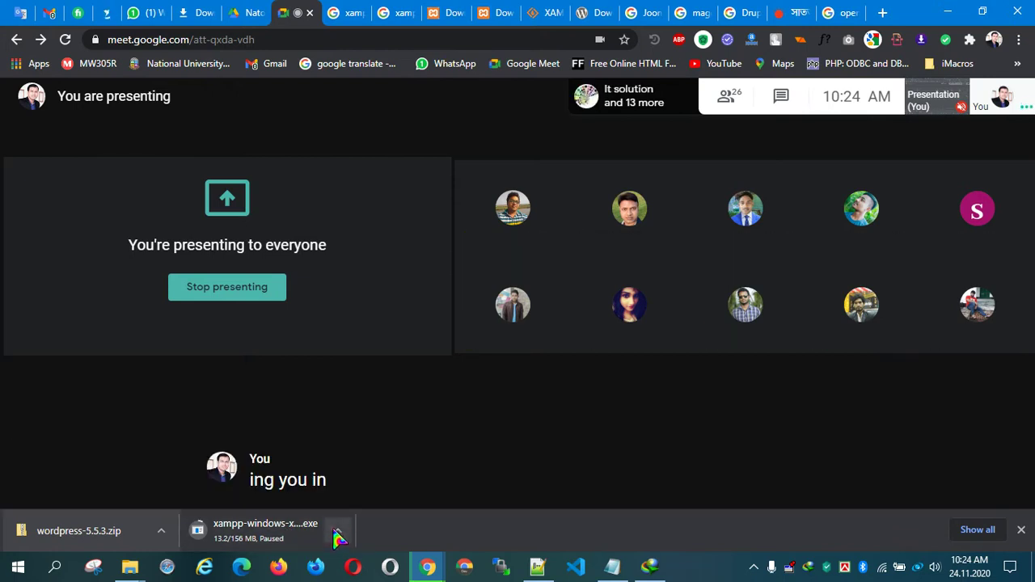
click(336, 532)
click(393, 504)
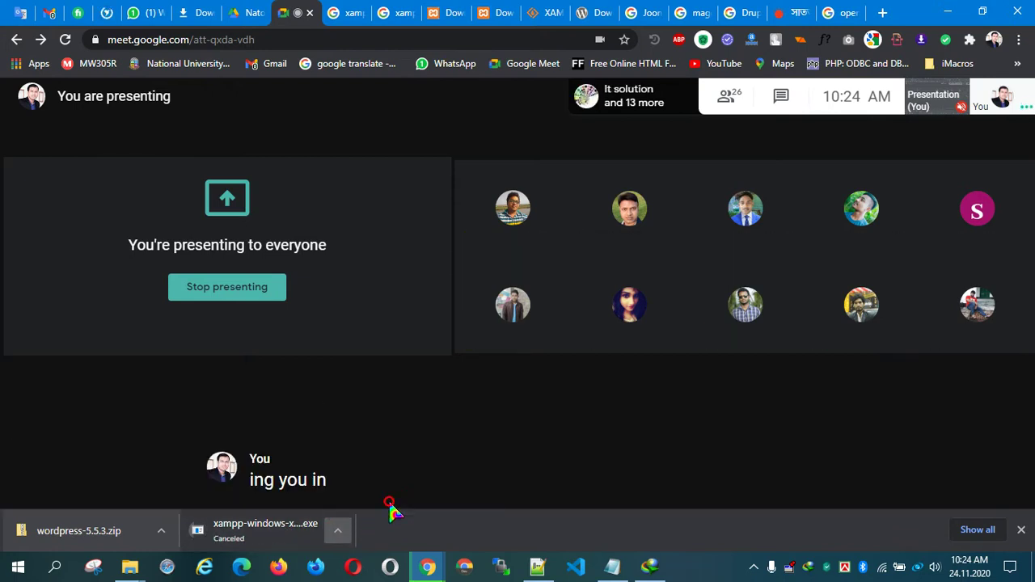
click(338, 531)
key(Escape)
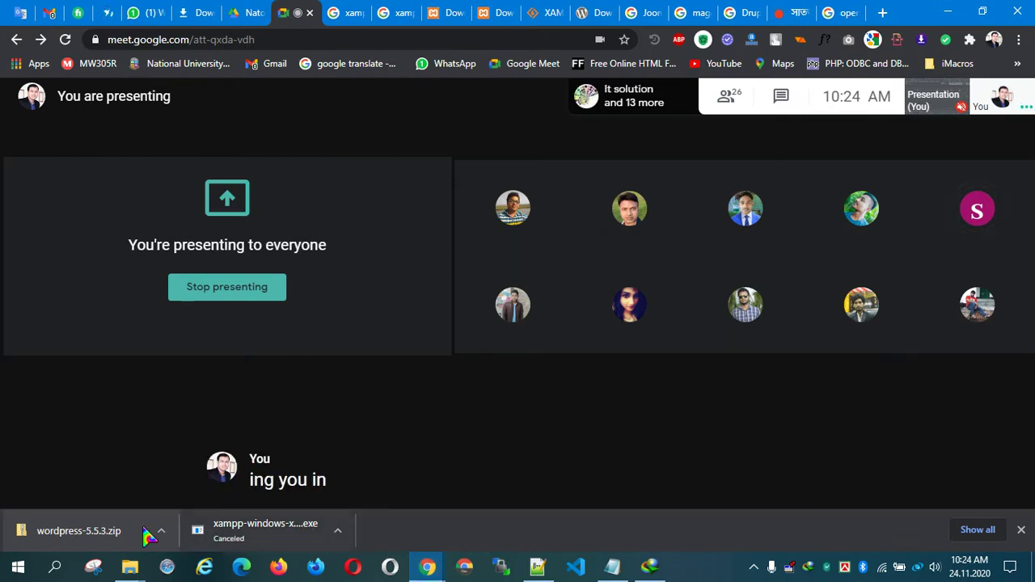
Step: In Internet Download Manager, check the file properties of the completed xampp 7.4.12 installer
click(650, 566)
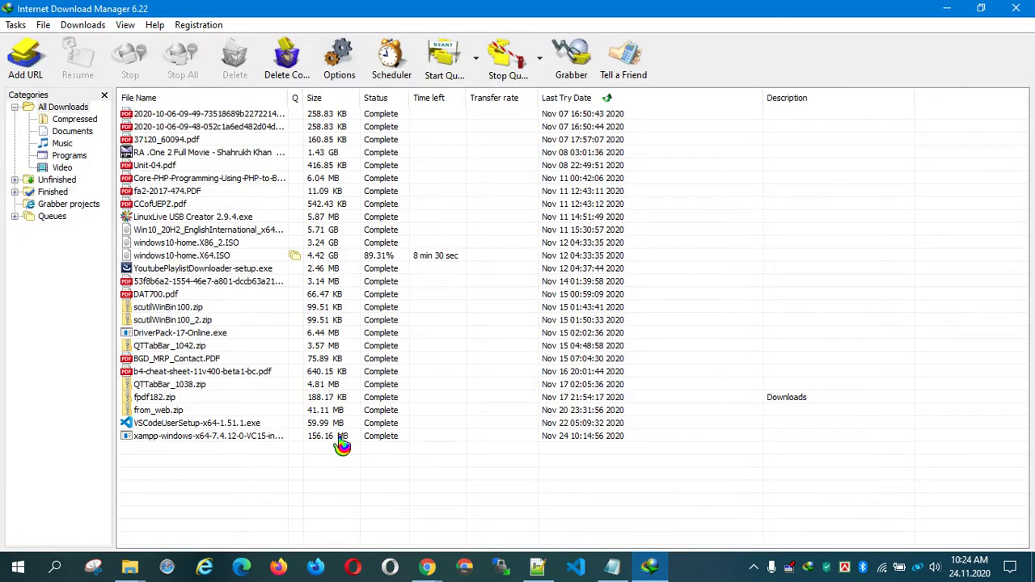
click(230, 438)
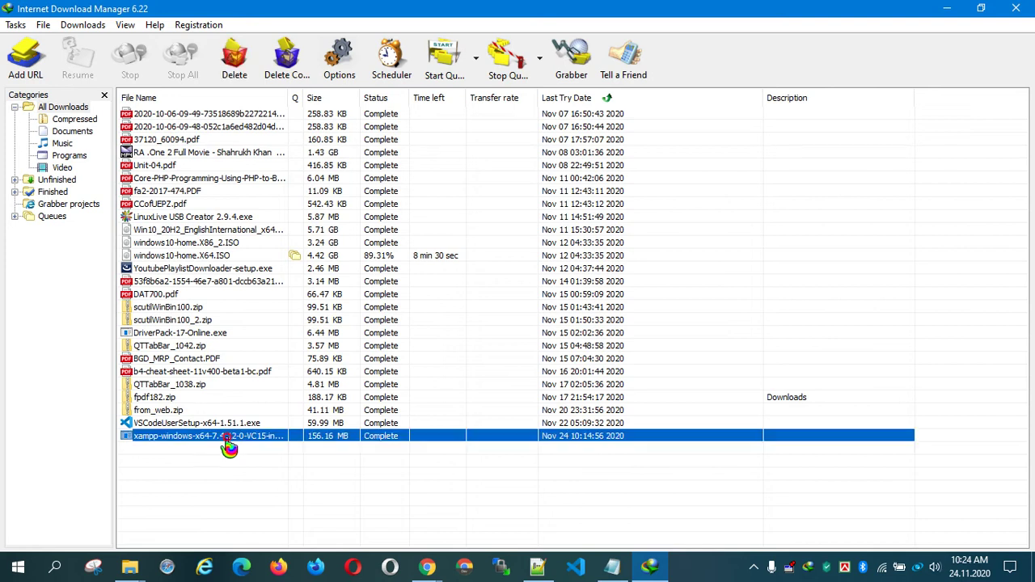
right_click(230, 439)
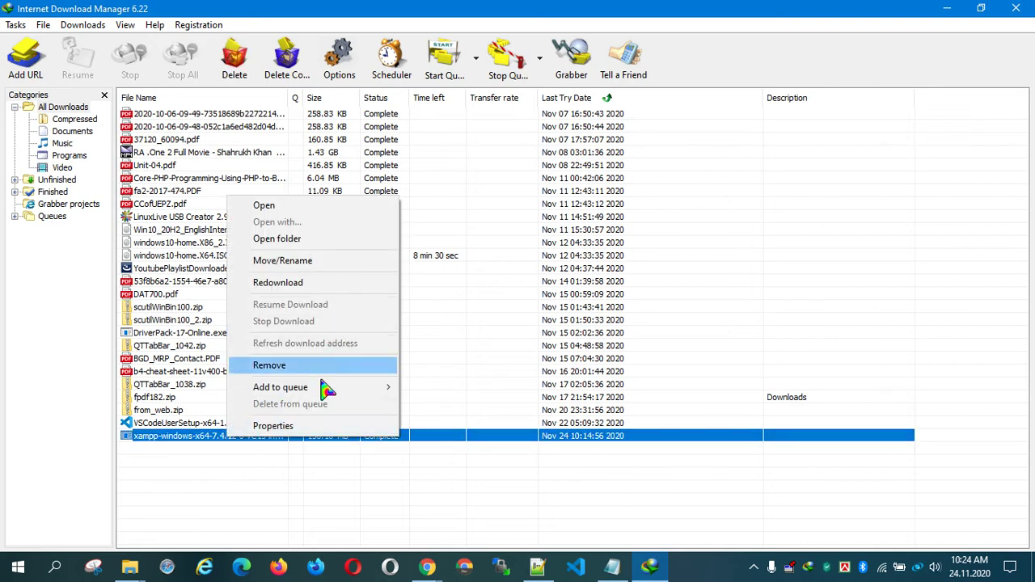
click(327, 425)
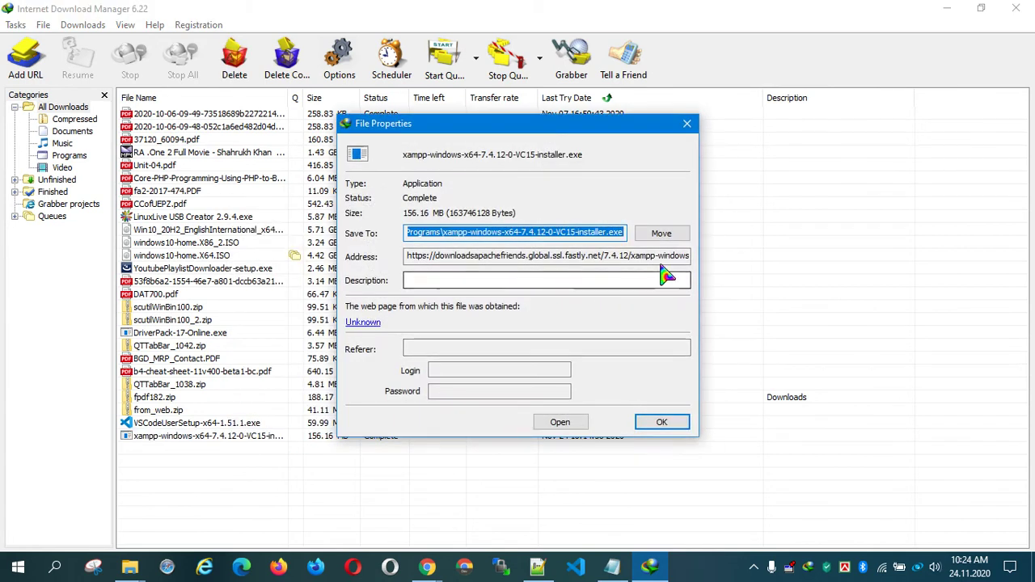
click(662, 424)
Step: Open the xampp installer's containing folder and return to the Meet presentation
right_click(193, 443)
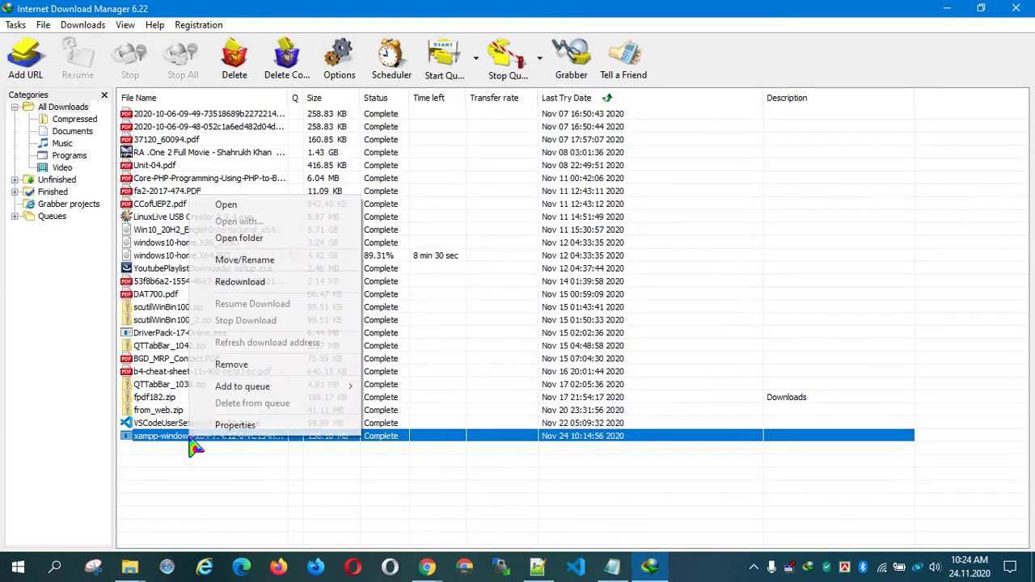
click(268, 237)
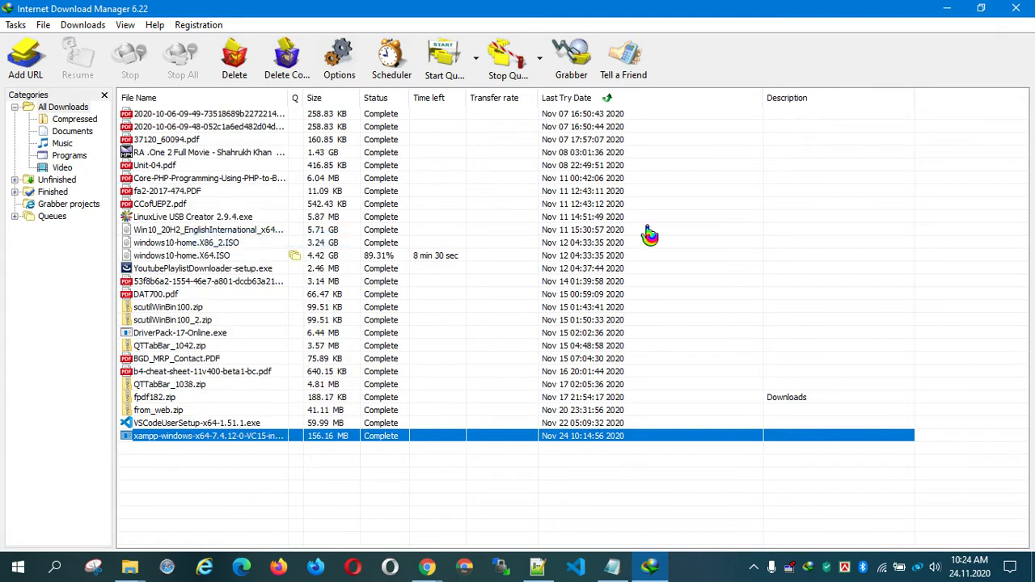
key(alt+Tab)
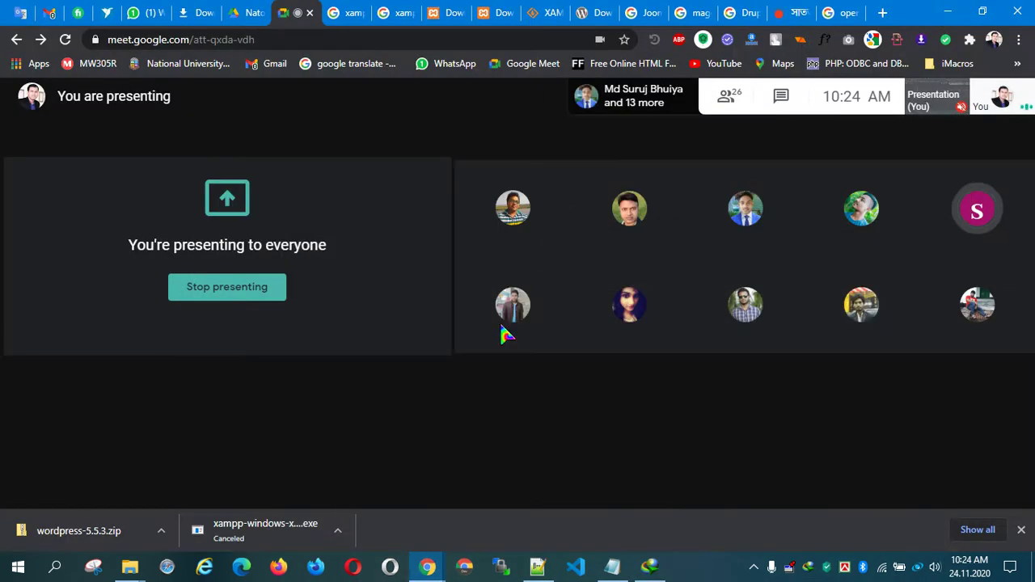
Step: Check the wordpress download's options and open Chrome's full downloads page
click(161, 530)
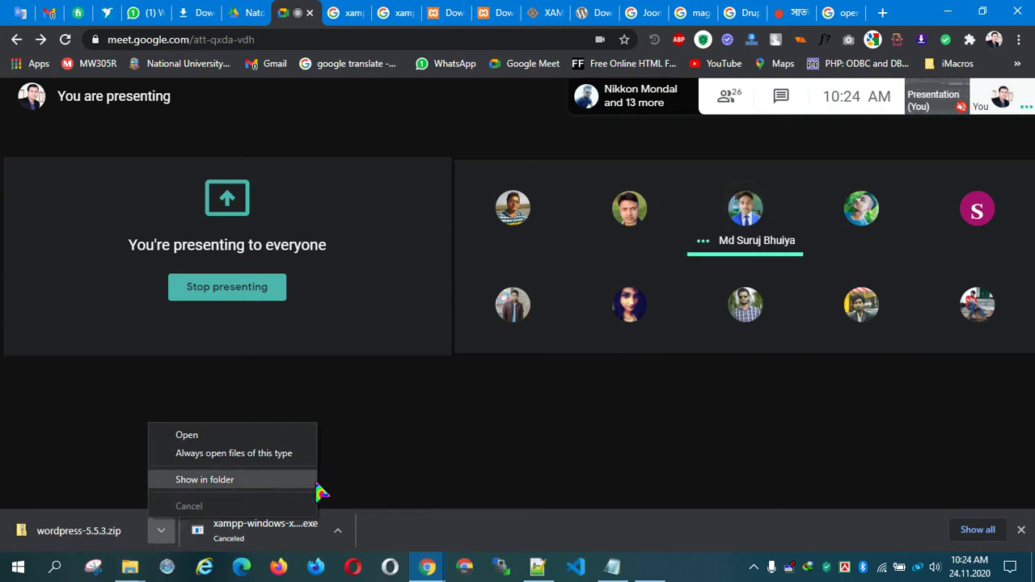
click(453, 529)
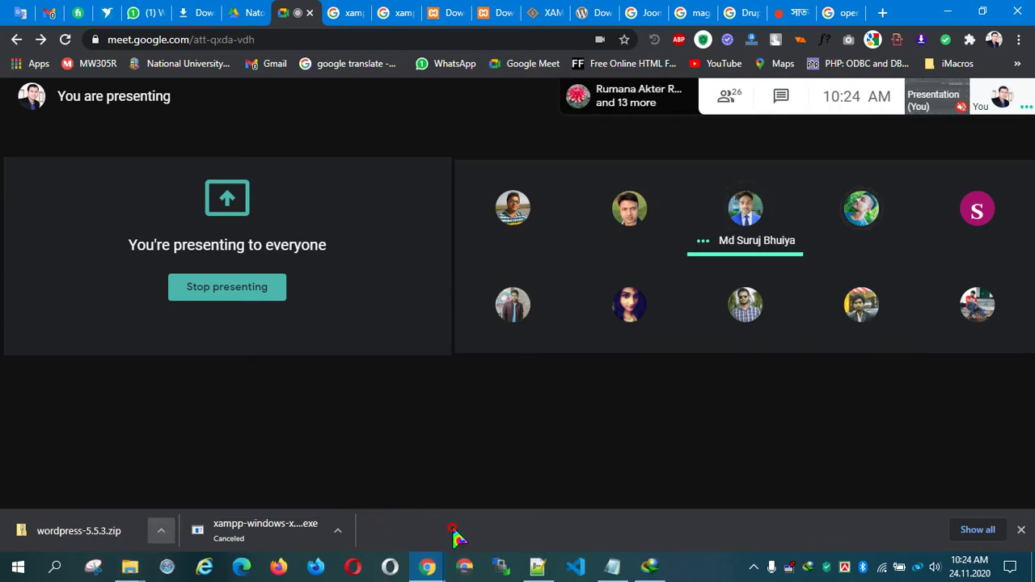
key(ctrl+j)
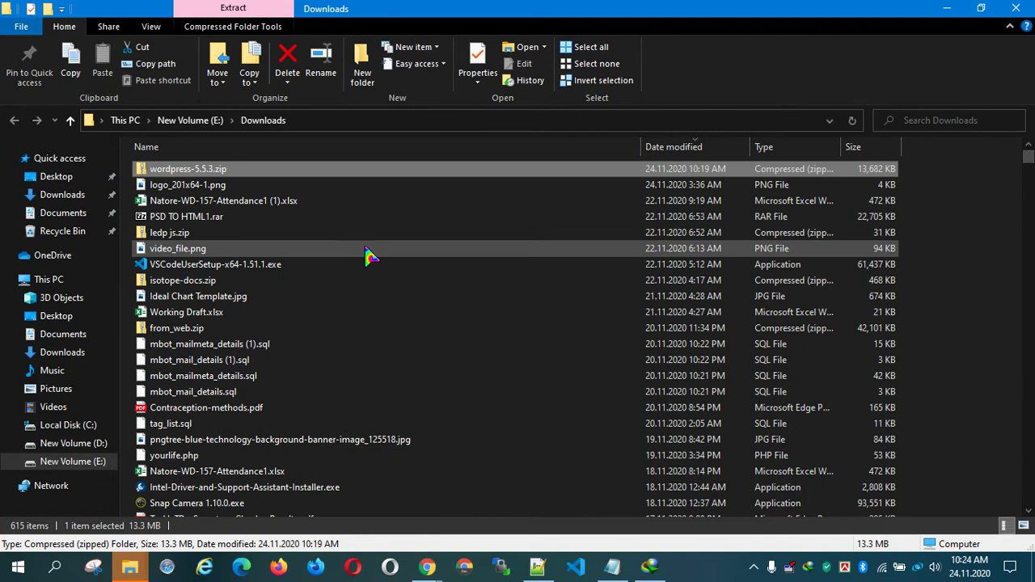
Step: Close the Downloads Explorer window and bring the Programs folder with the xampp installer forward
click(1015, 8)
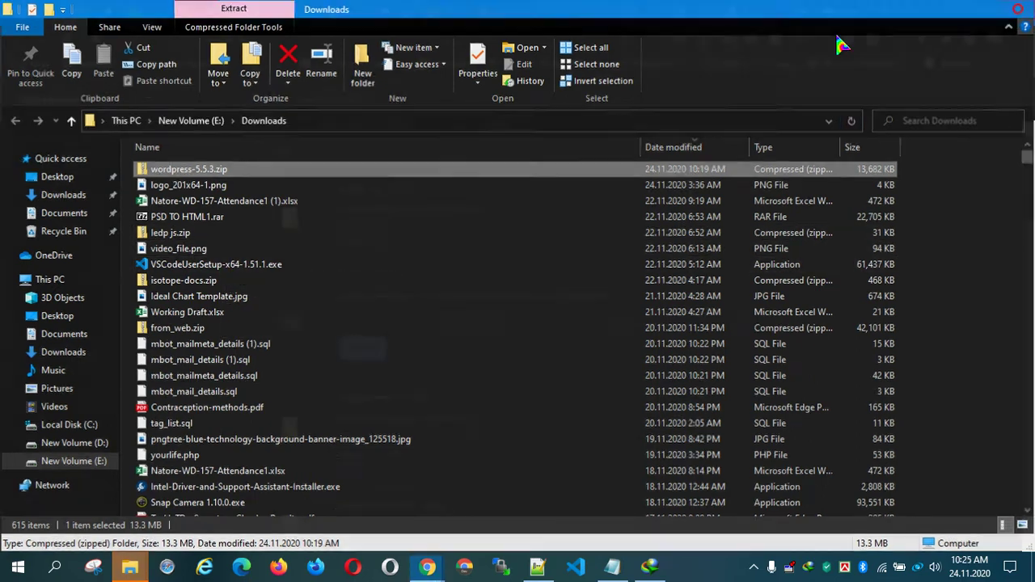
mouse_move(133, 562)
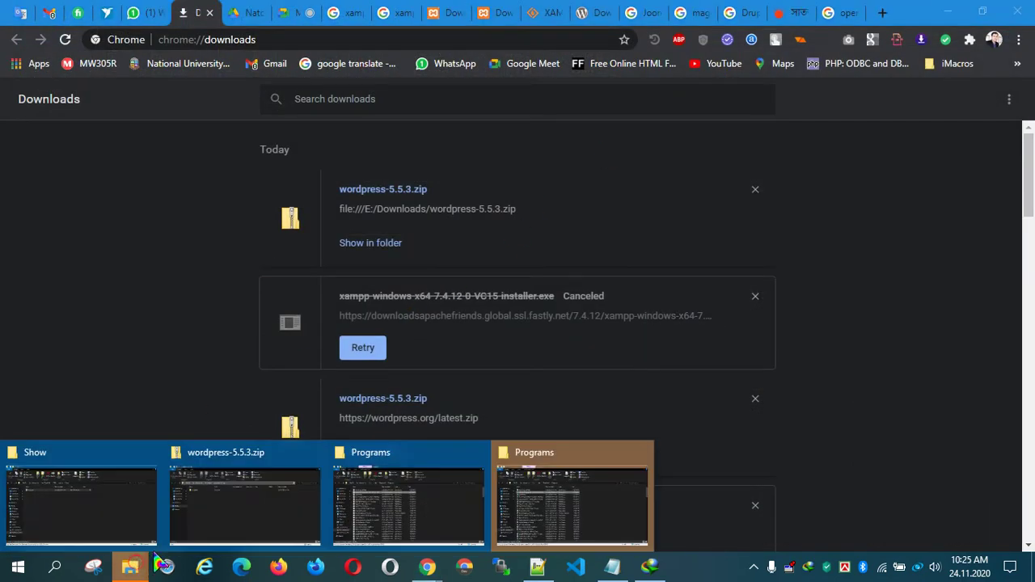
click(598, 493)
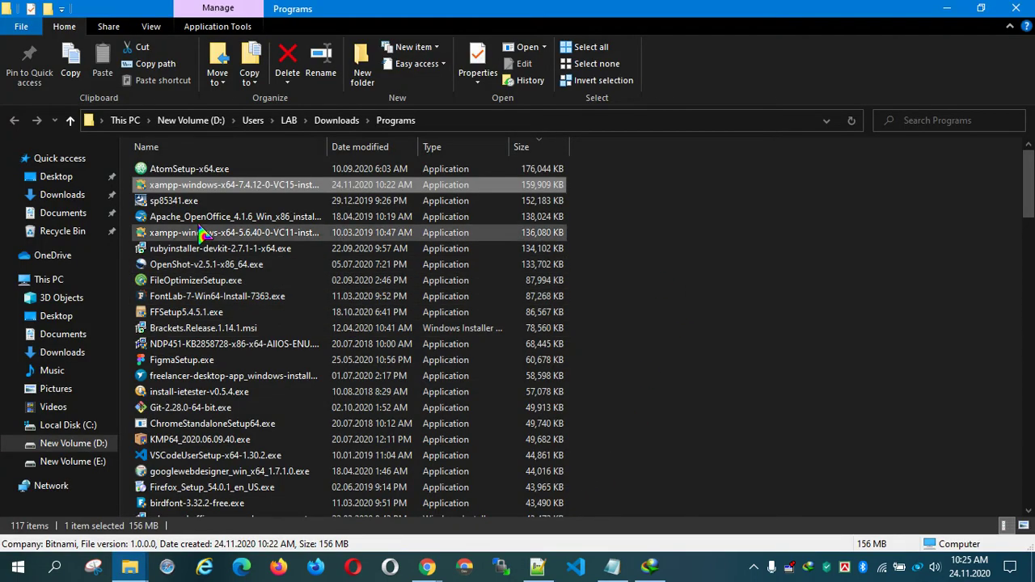
Step: Move the Windows Security icon from the hidden tray overflow onto the always-visible taskbar tray
right_click(206, 185)
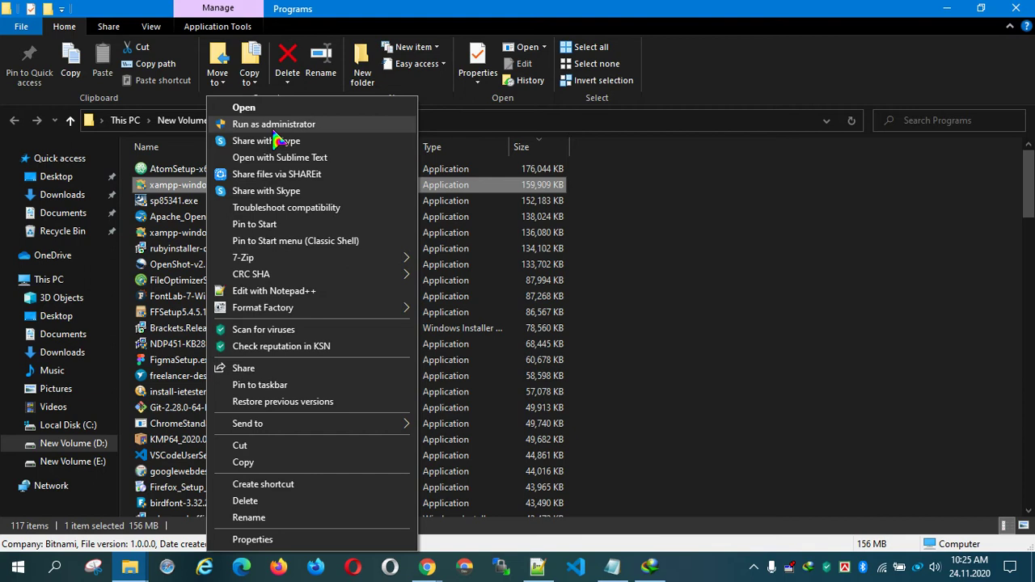
click(723, 310)
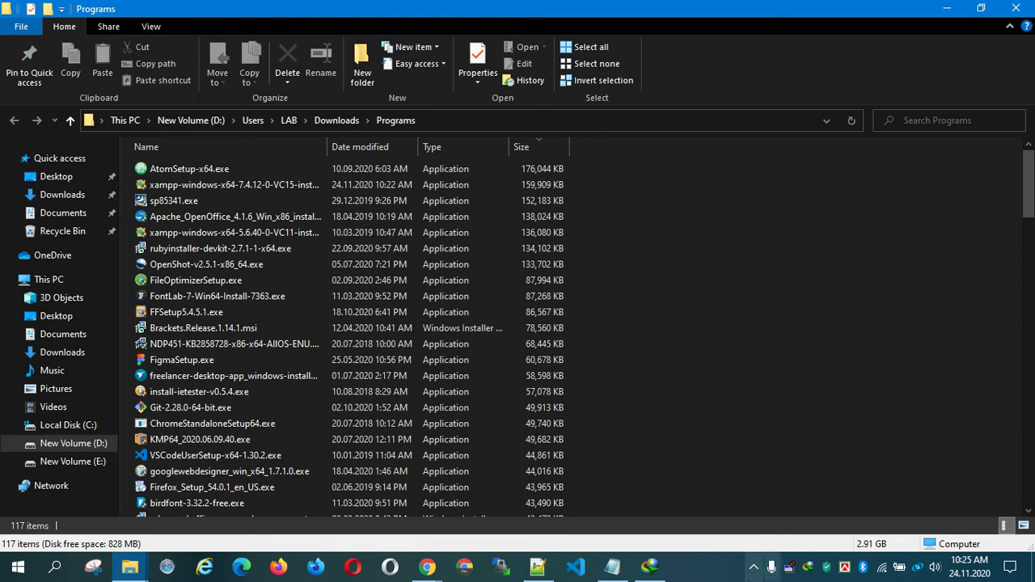
click(751, 567)
drag(737, 505, 861, 579)
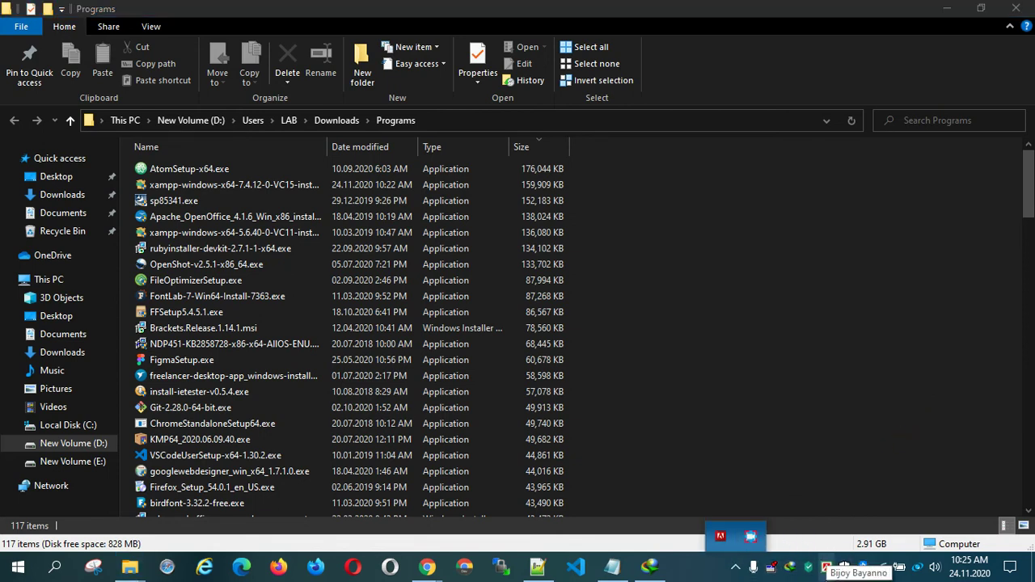
right_click(846, 567)
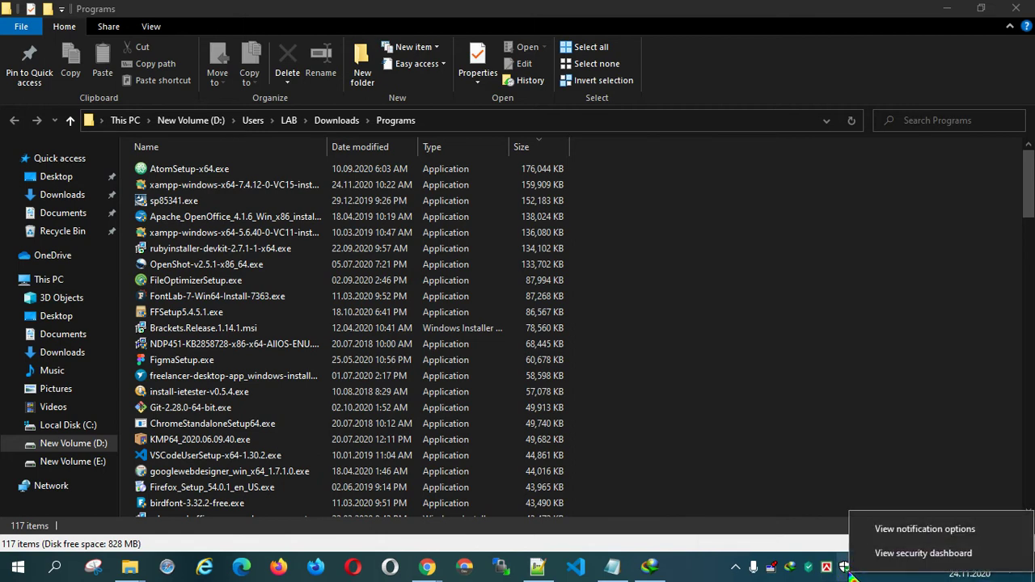
Step: Pause Kaspersky Free protection with the 'Pause until application restart' option and confirm it
right_click(808, 568)
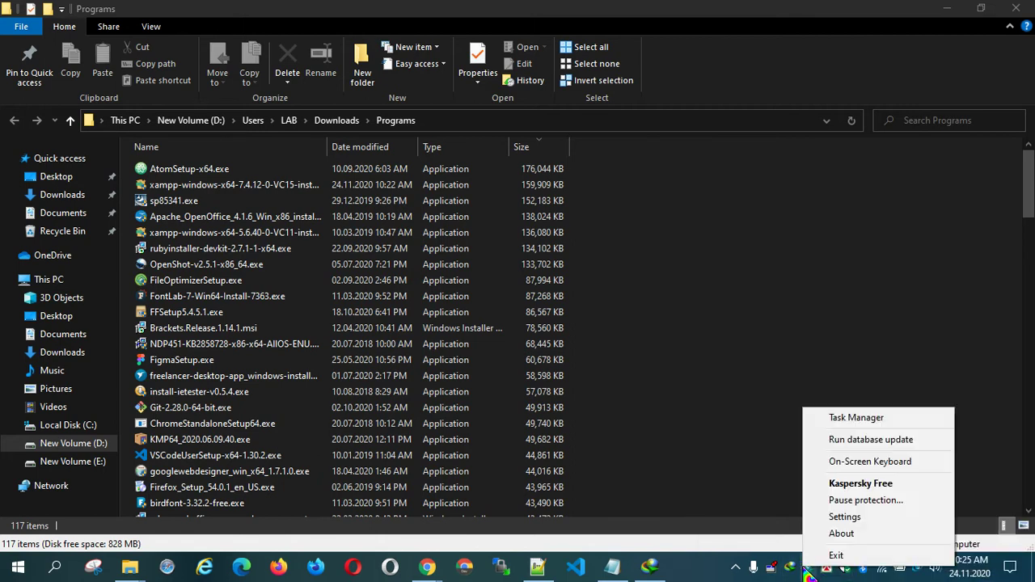
click(865, 499)
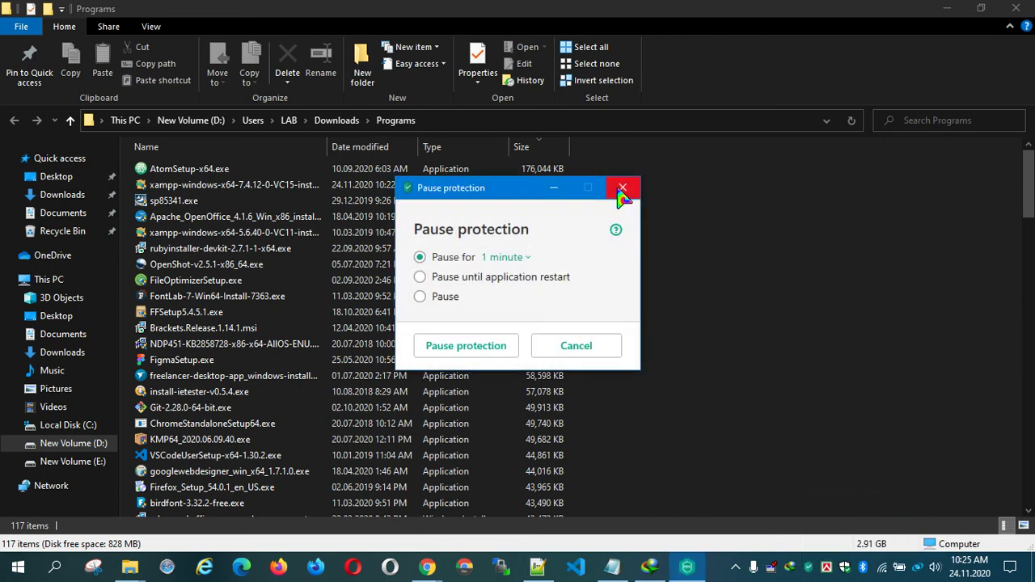
click(523, 258)
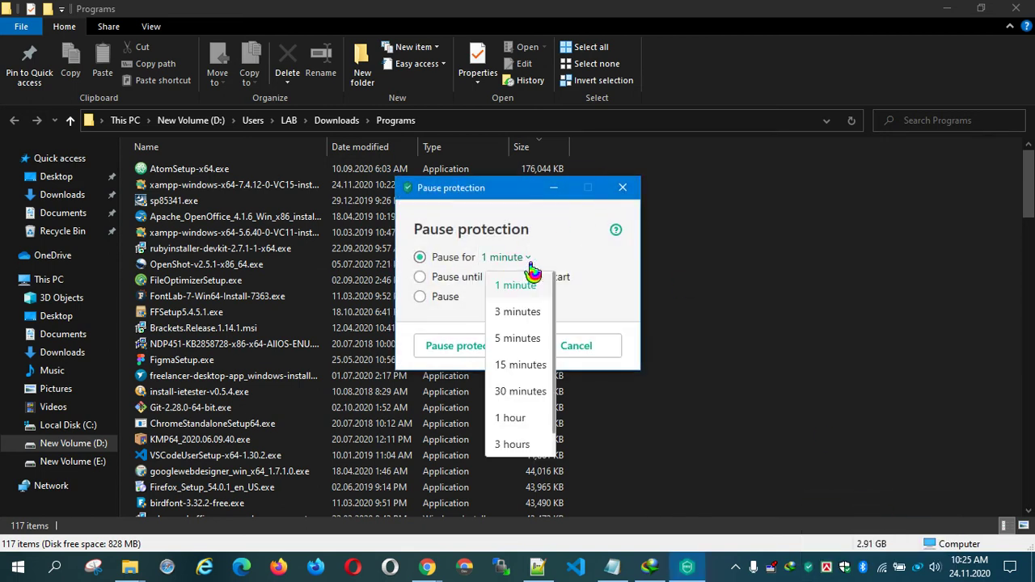
scroll(517, 444, down, 1)
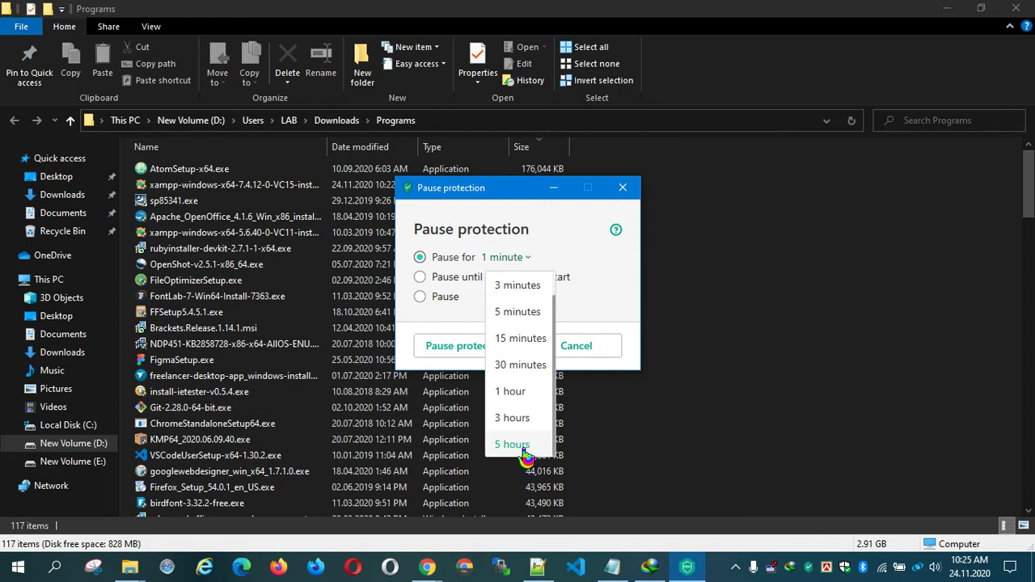
click(522, 450)
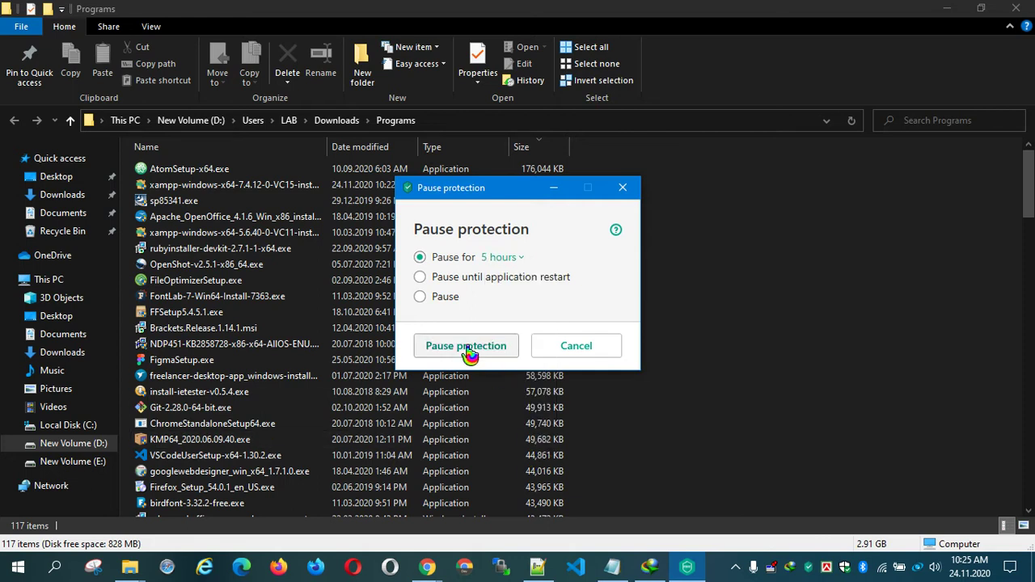
click(522, 284)
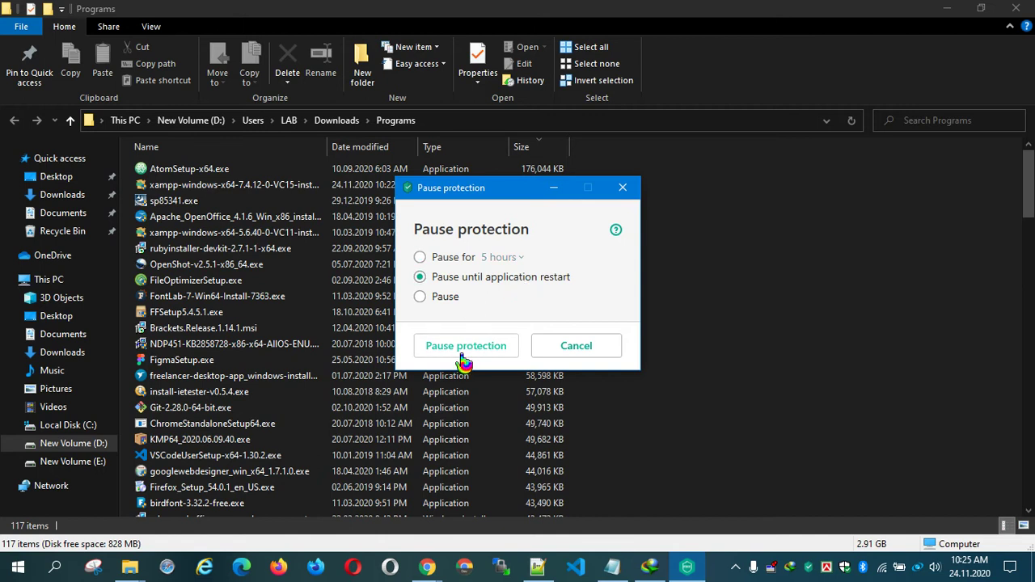
click(464, 360)
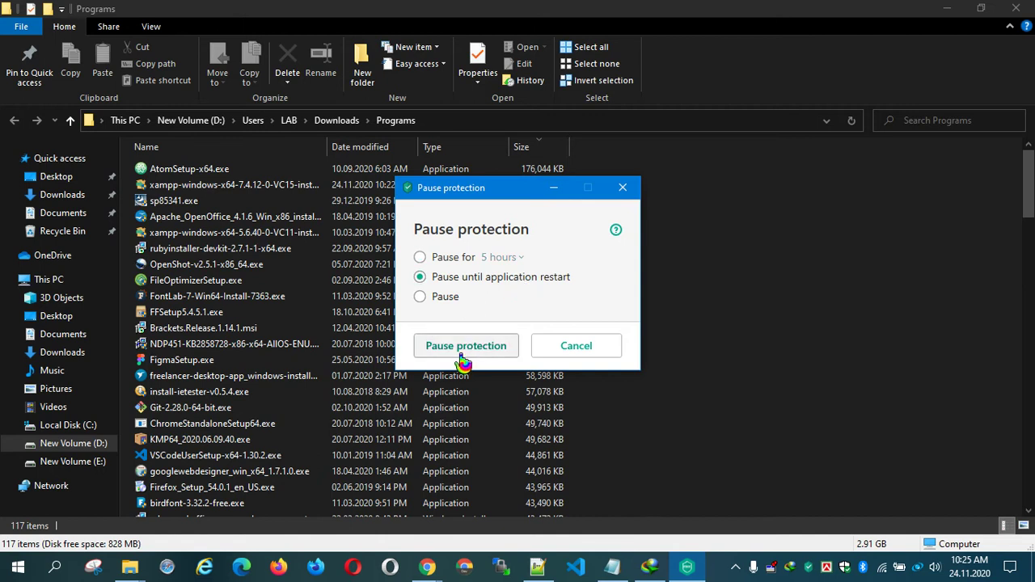
right_click(806, 568)
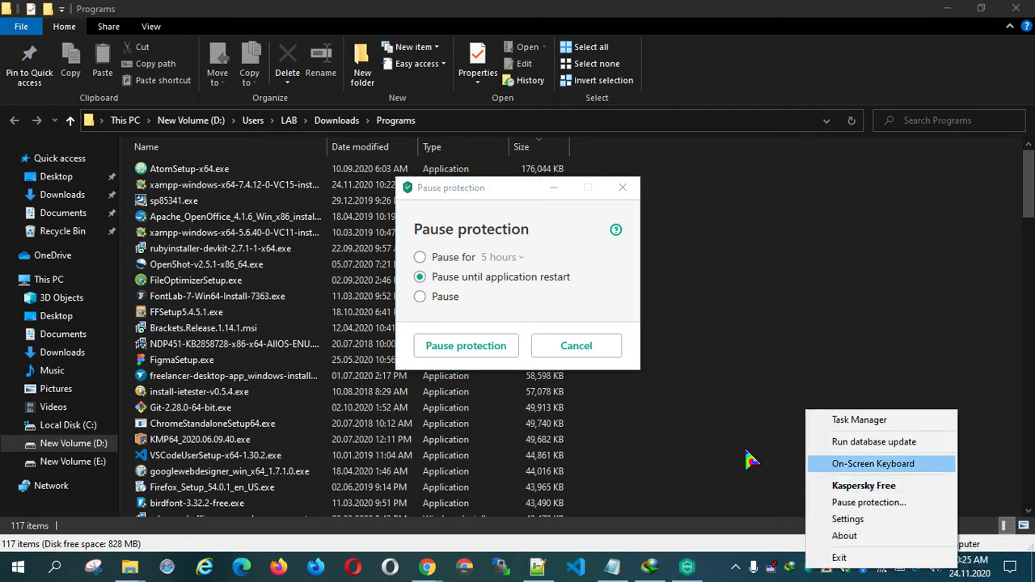
click(467, 354)
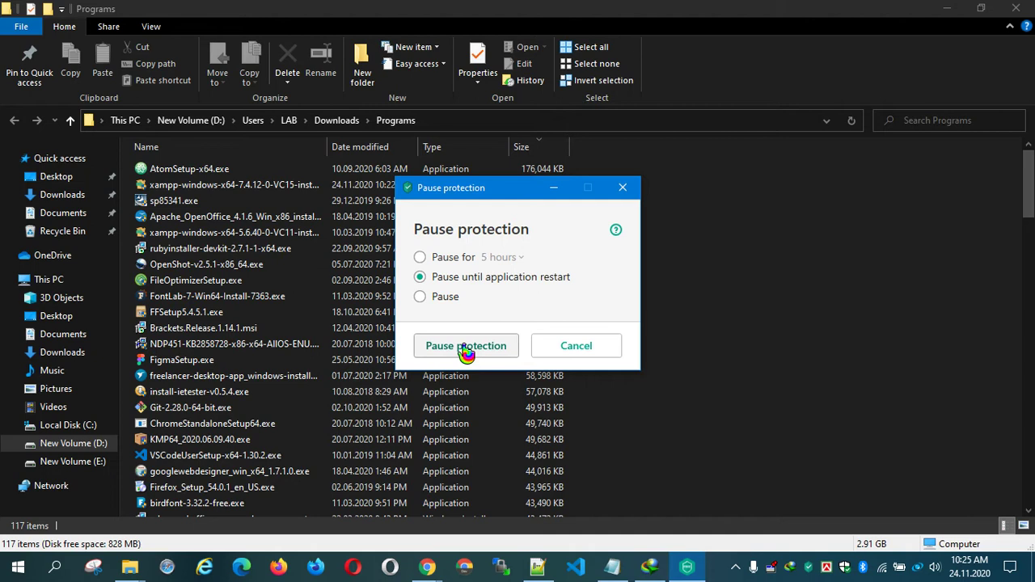
click(466, 348)
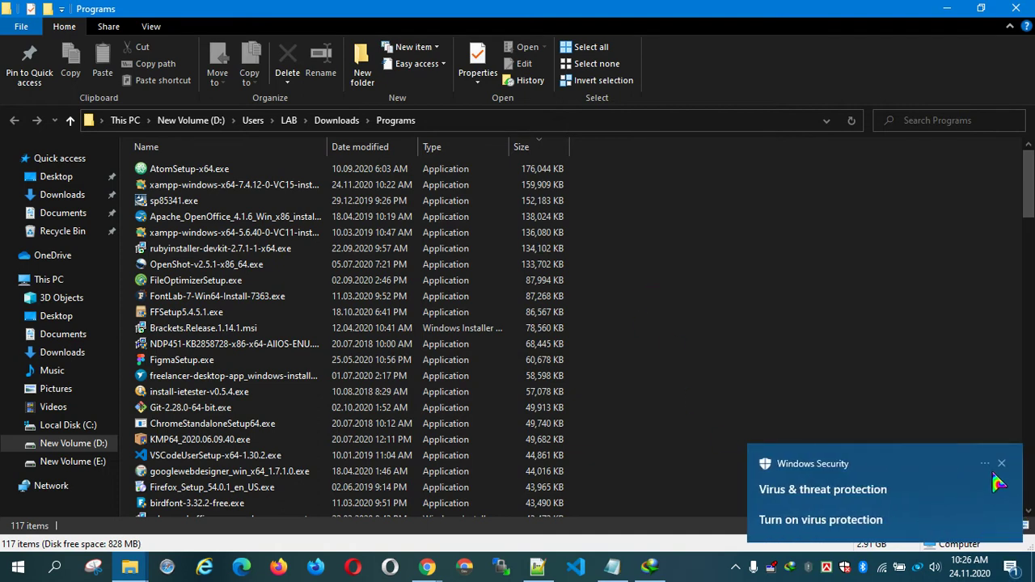
Step: Dismiss the virus protection notice and run the XAMPP 7.4.12 installer as administrator, approving UAC
click(1001, 464)
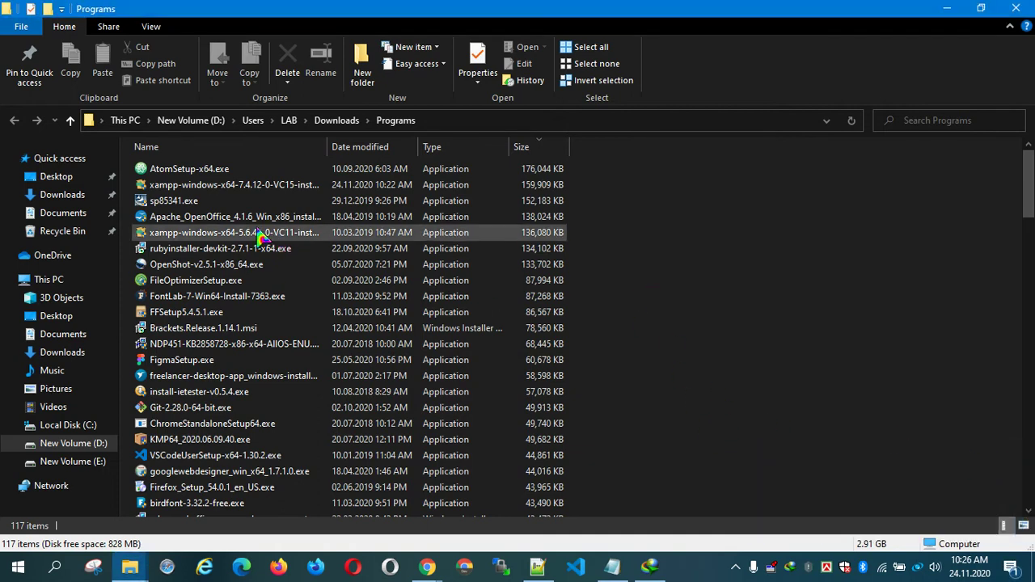
click(216, 192)
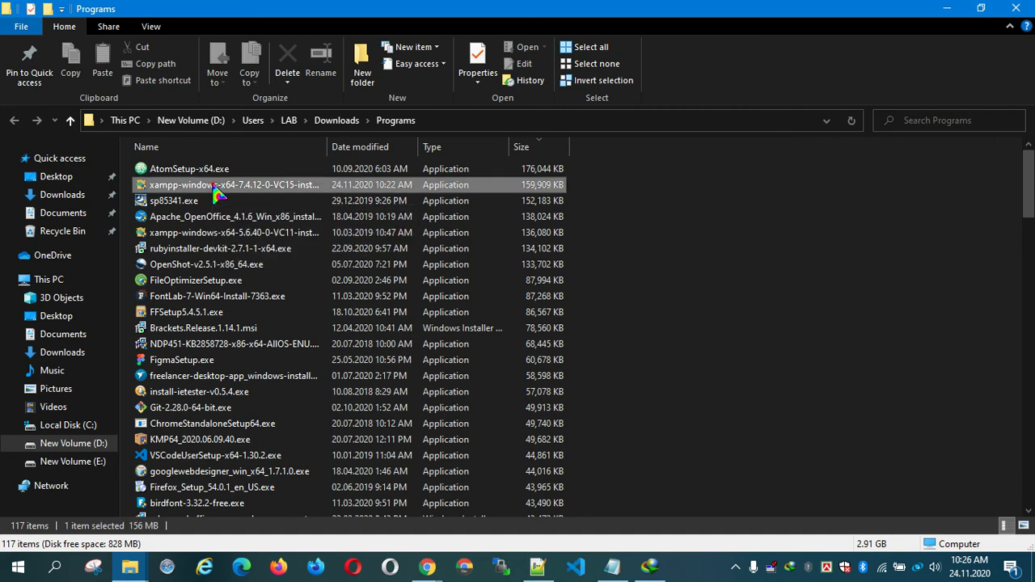
right_click(217, 193)
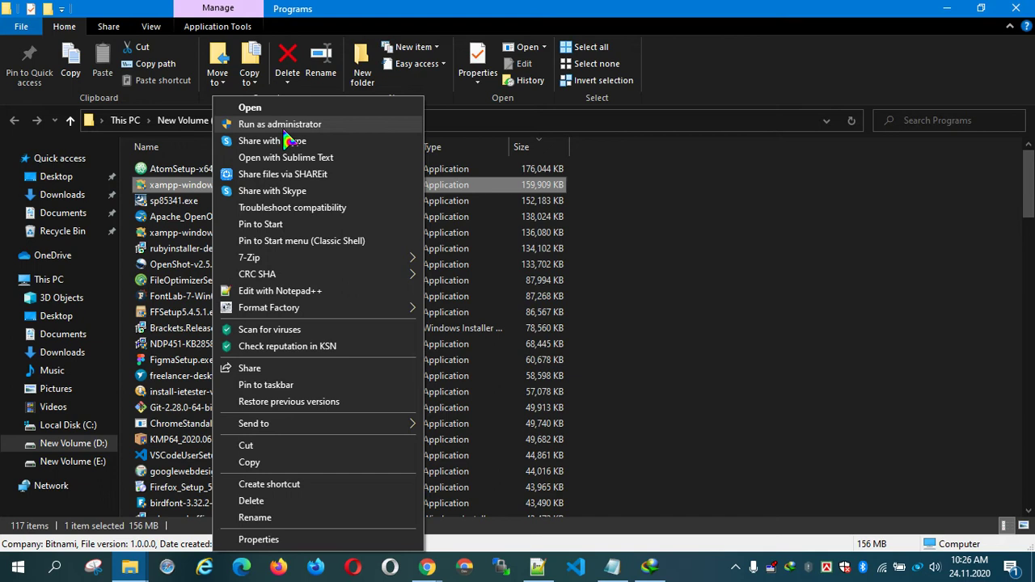
click(283, 127)
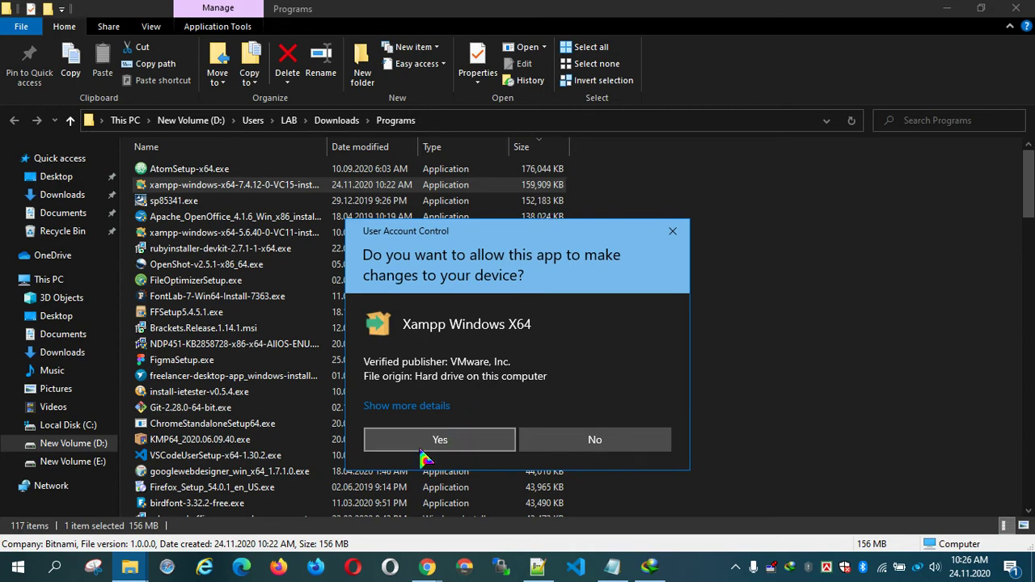
click(438, 441)
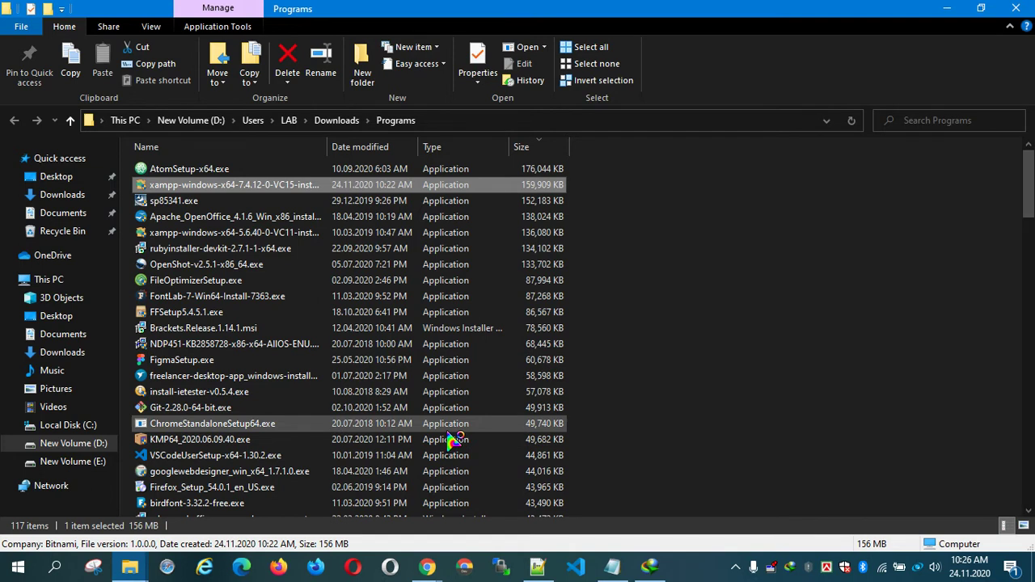
click(427, 566)
Step: Close the Drive and Downloads tabs in Chrome, leaving the Meet call tab showing
click(408, 533)
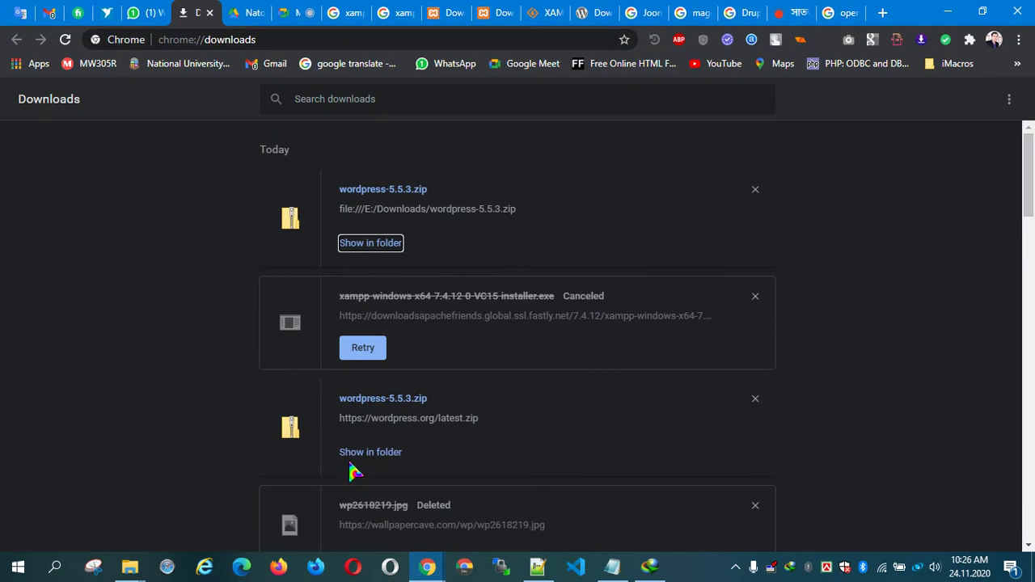
click(243, 12)
click(283, 12)
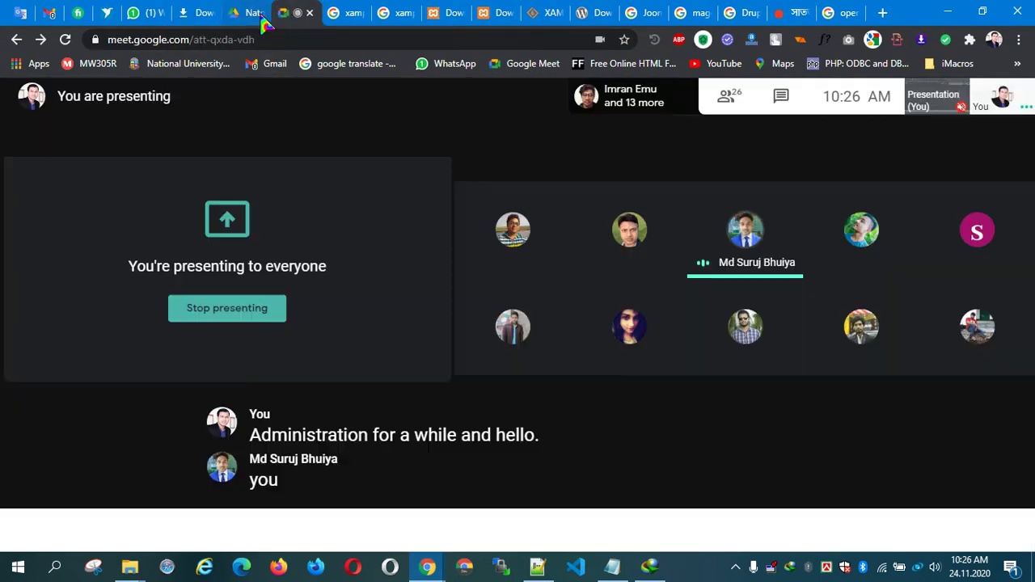
click(261, 20)
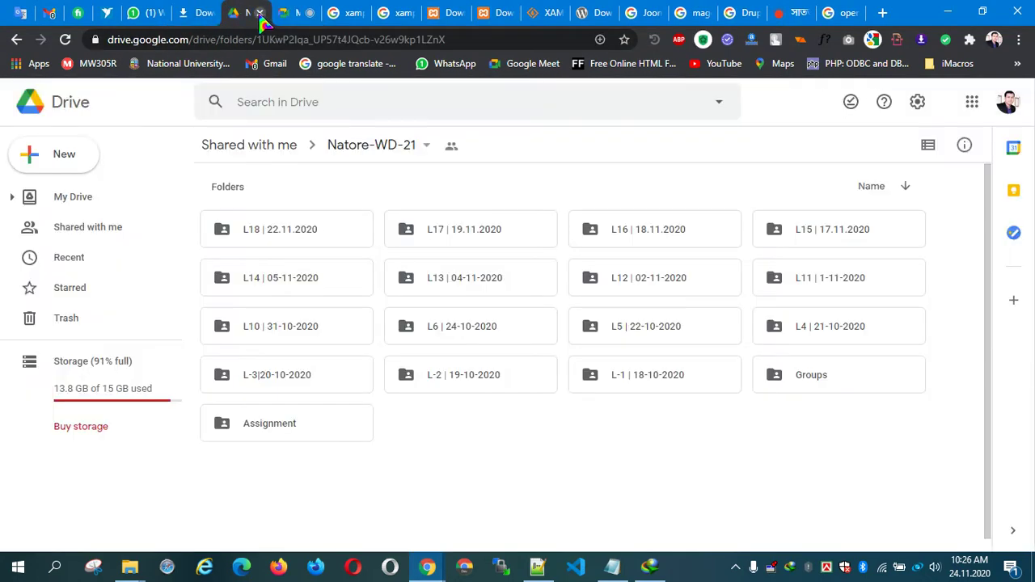
click(260, 13)
click(202, 13)
click(212, 12)
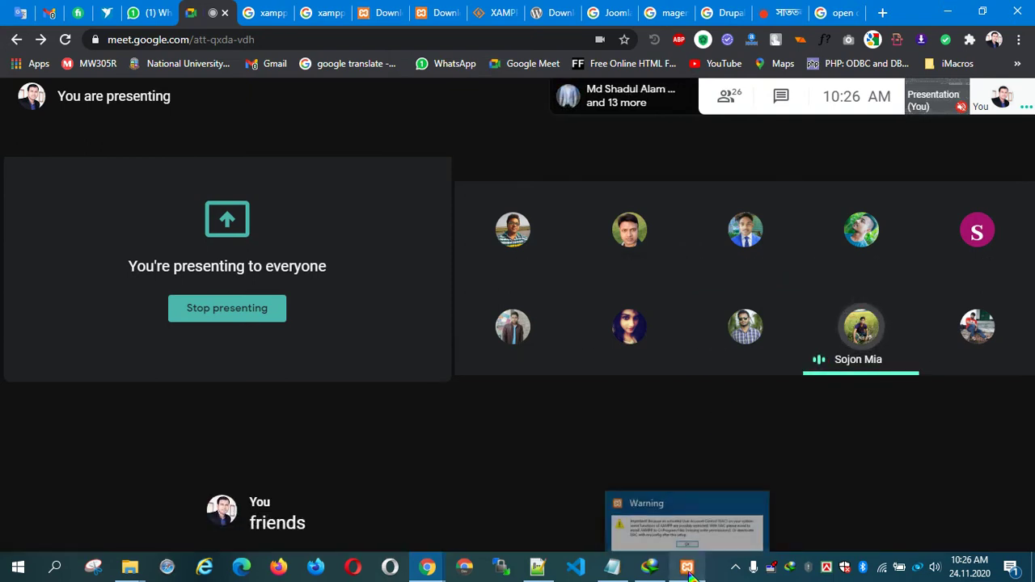
click(686, 568)
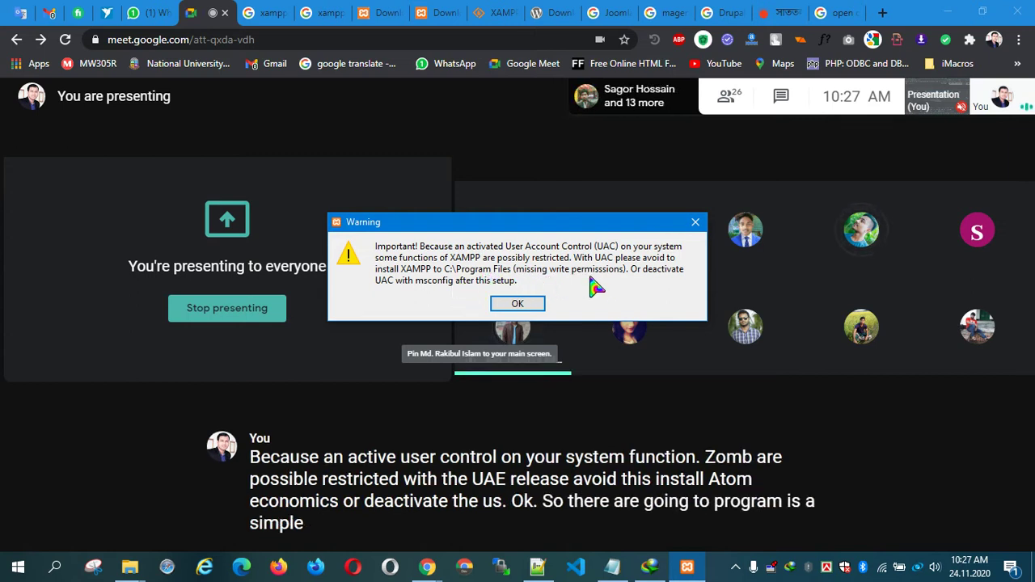
Step: Accept the warning that UAC may restrict functions under C:\Program Files
click(512, 305)
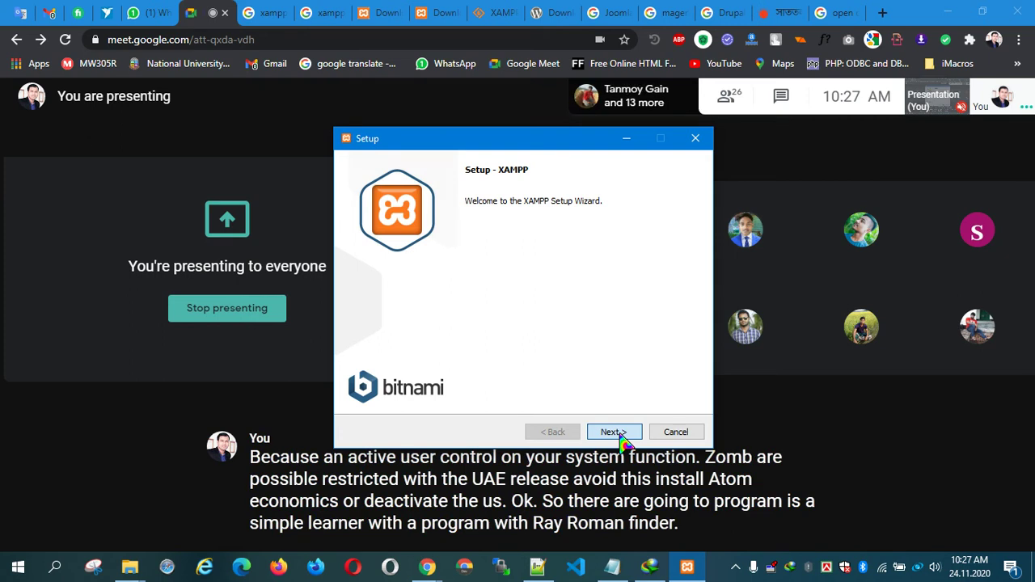
Step: Pass the Welcome page and keep every XAMPP component checked
click(614, 432)
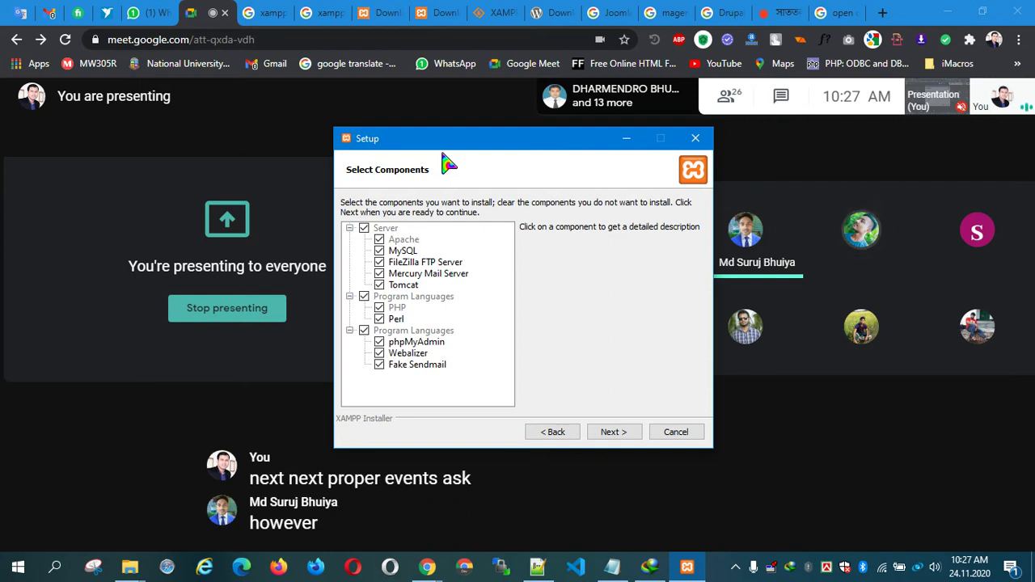
click(614, 432)
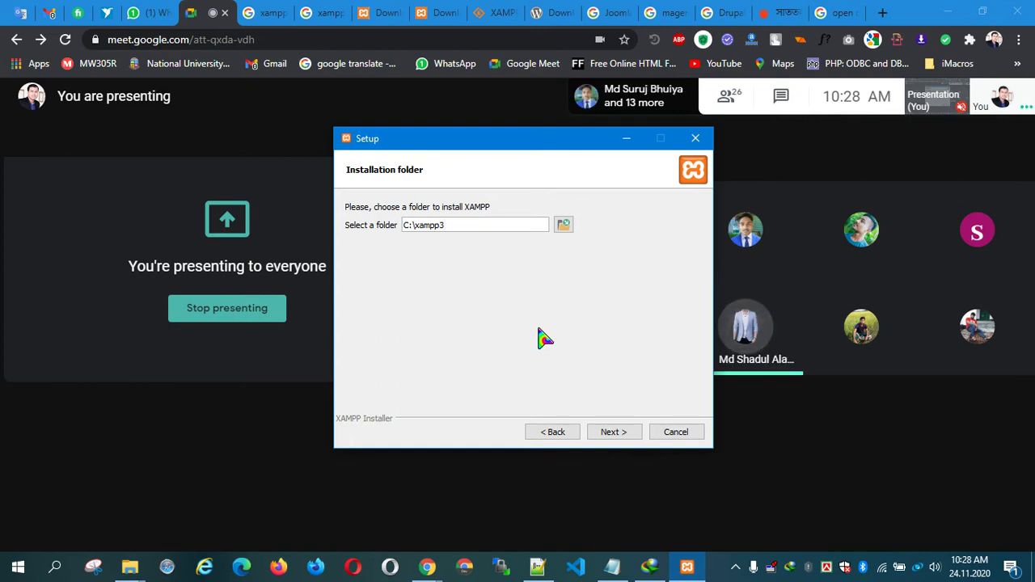
Step: Change the install folder's drive letter so the path reads E:\xampp3, and continue
key(BackSpace)
key(Delete)
key(Delete)
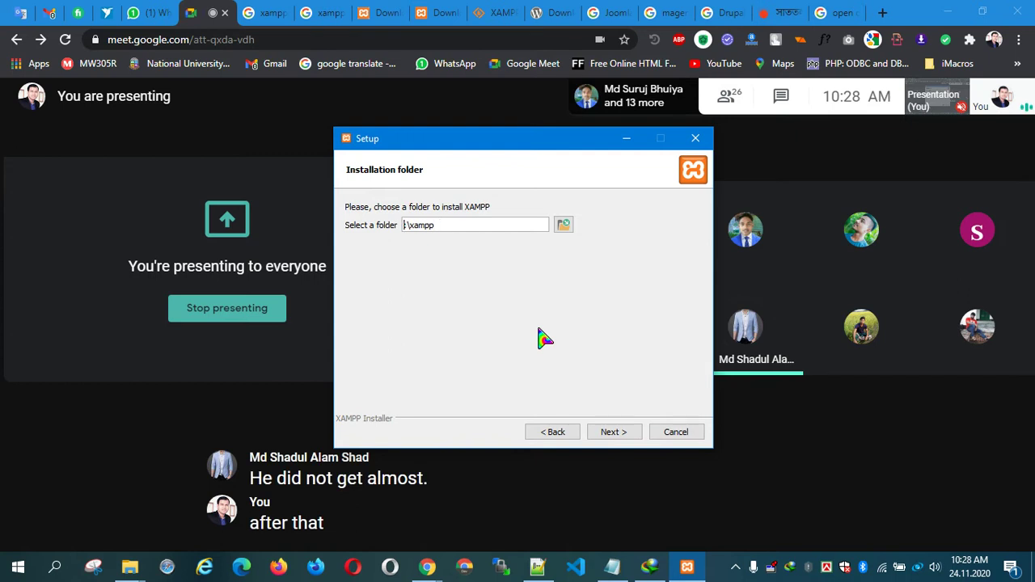
text(D:)
key(BackSpace)
key(BackSpace)
text(E:)
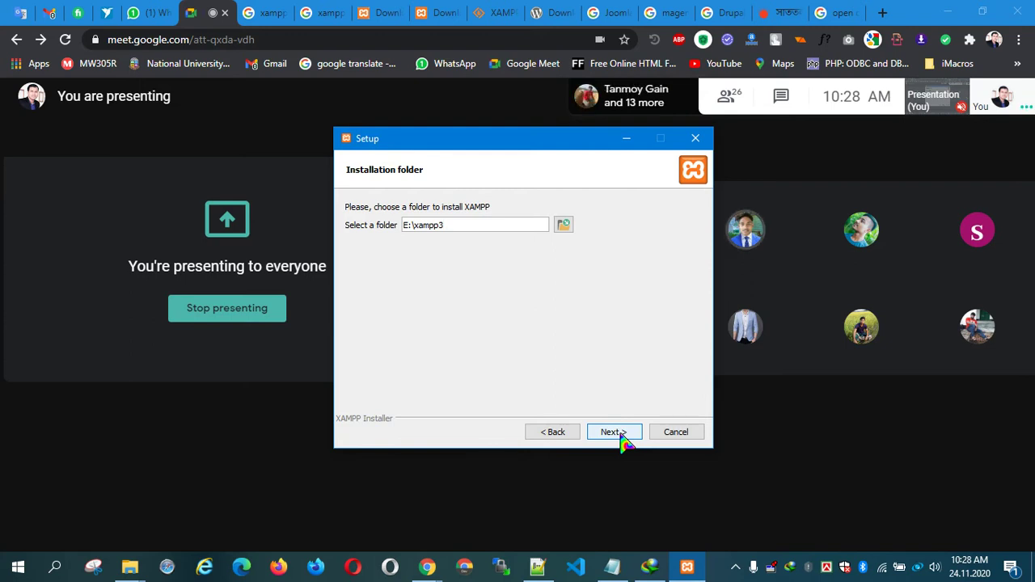
click(621, 435)
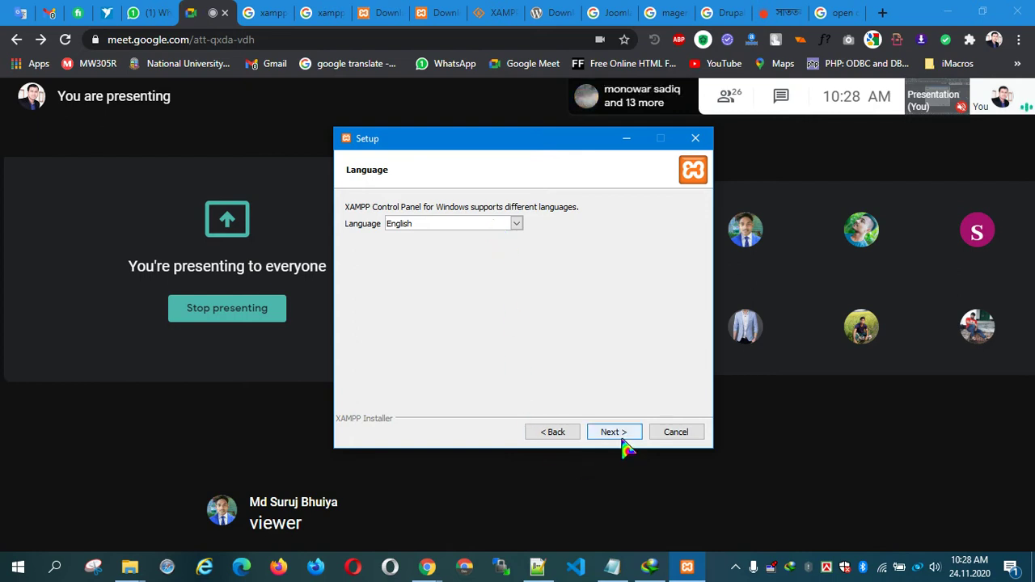
Step: Keep English, untick 'Learn more about Bitnami for XAMPP', and start installing
drag(538, 145, 422, 186)
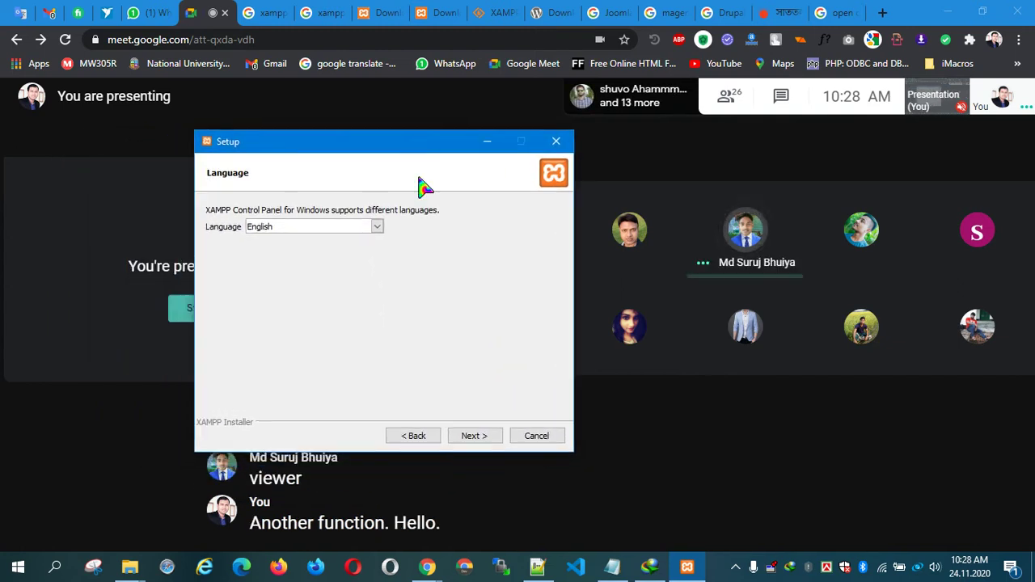
click(483, 435)
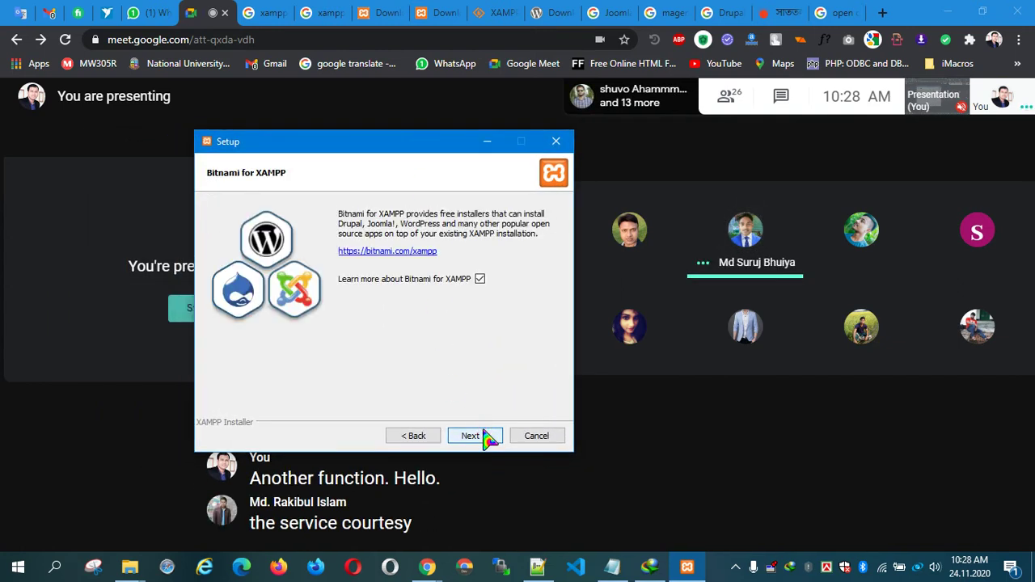
click(480, 279)
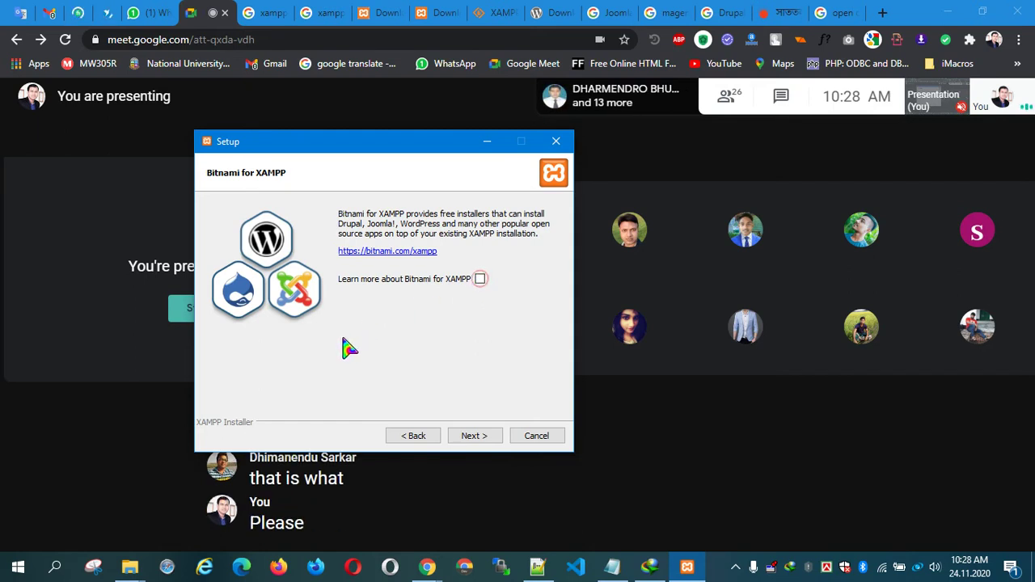
click(475, 436)
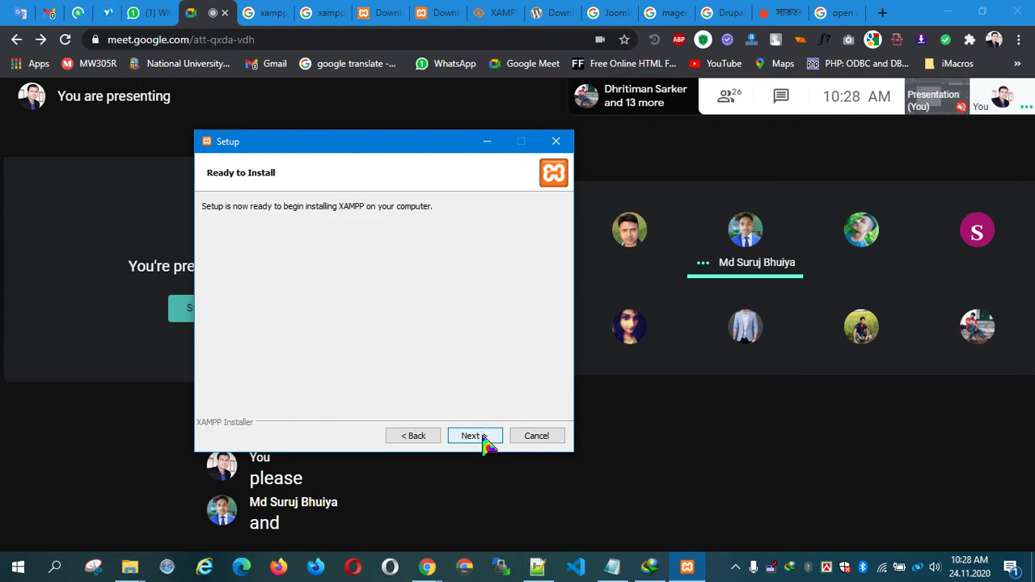
click(483, 438)
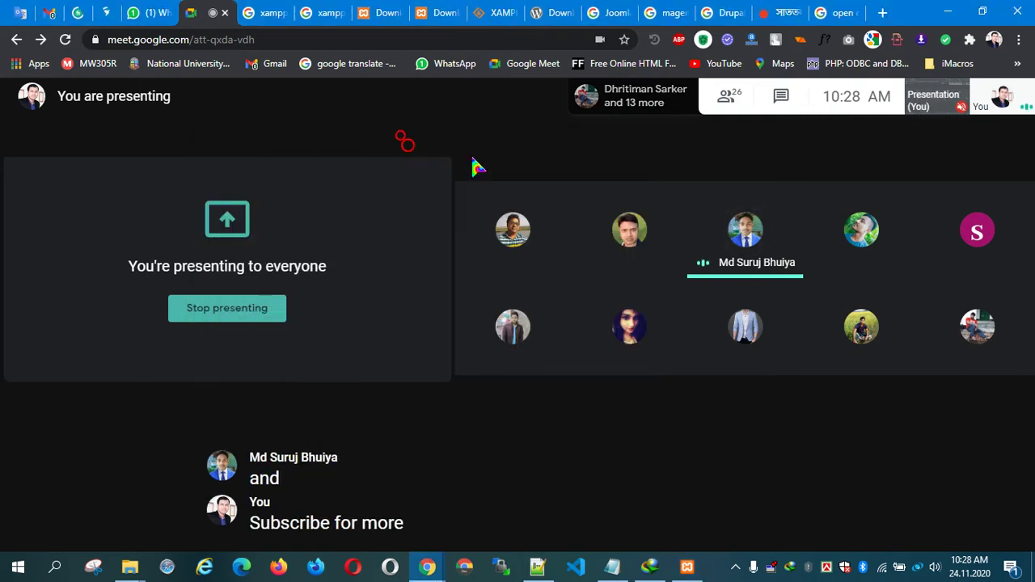
click(687, 568)
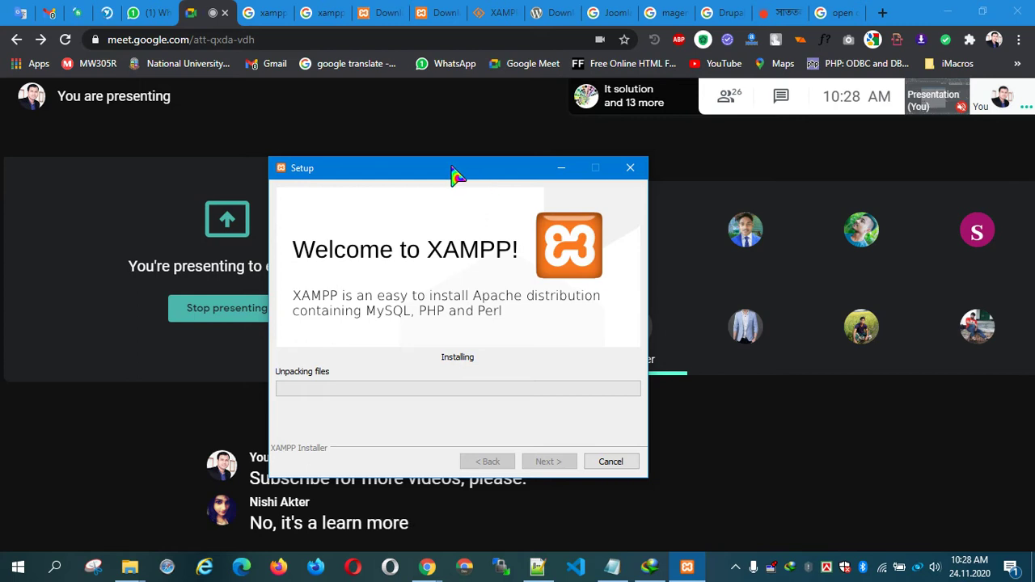
Step: Move the installer window up and left while files unpack
drag(477, 172, 442, 160)
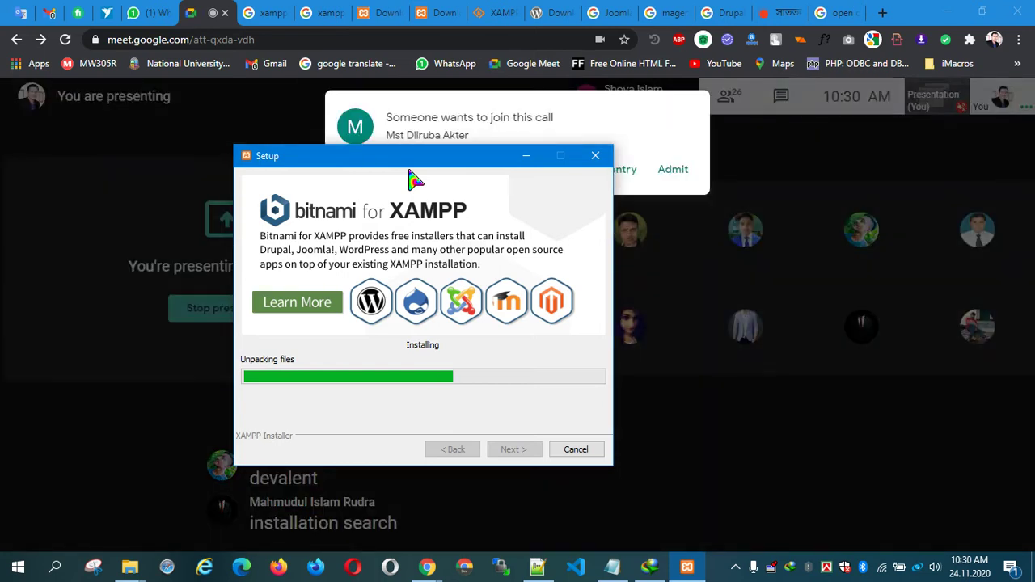
Step: Admit the waiting participant into the Meet call and reposition the XAMPP installer window
click(684, 178)
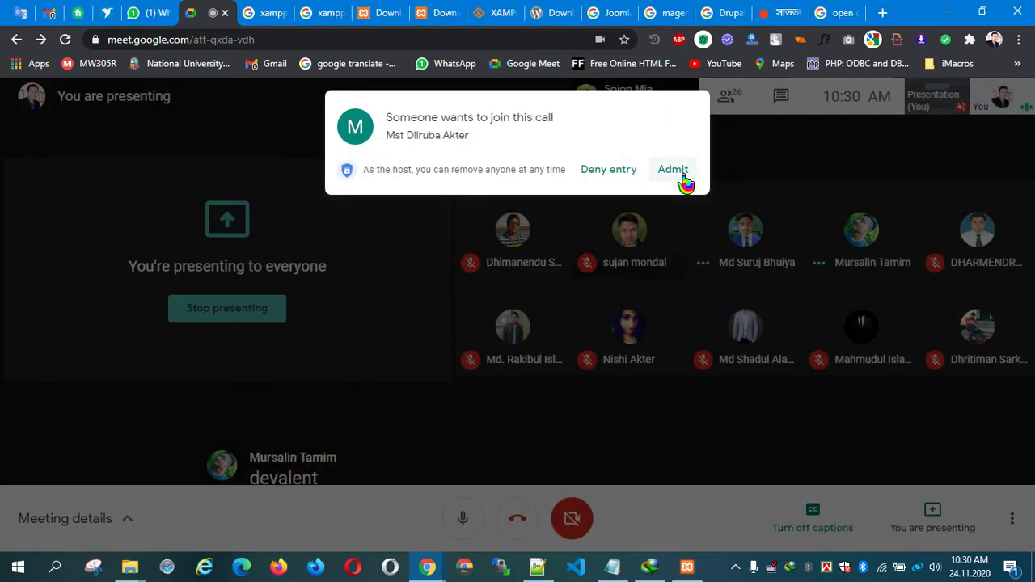
click(684, 180)
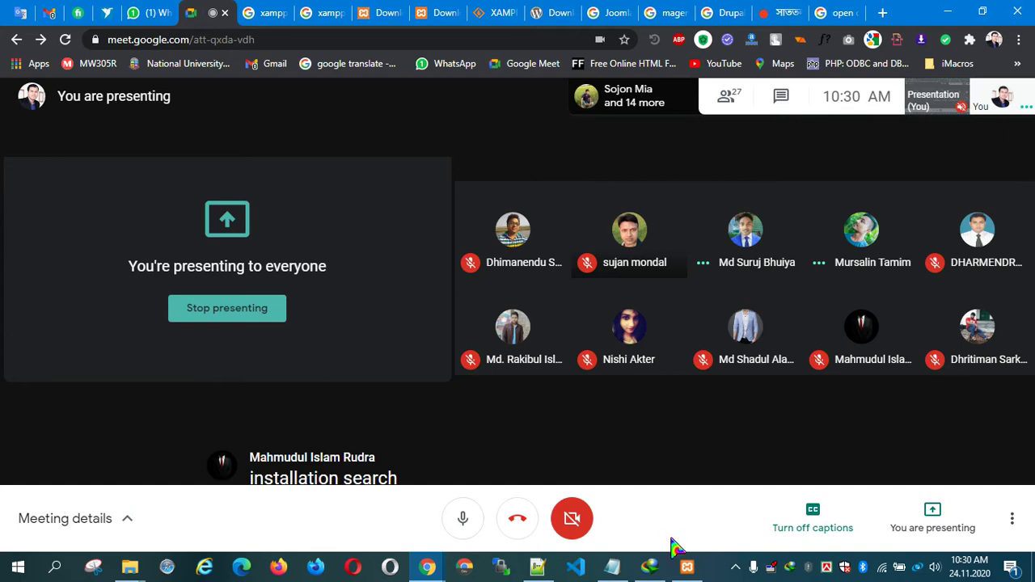
click(688, 569)
drag(405, 162, 411, 157)
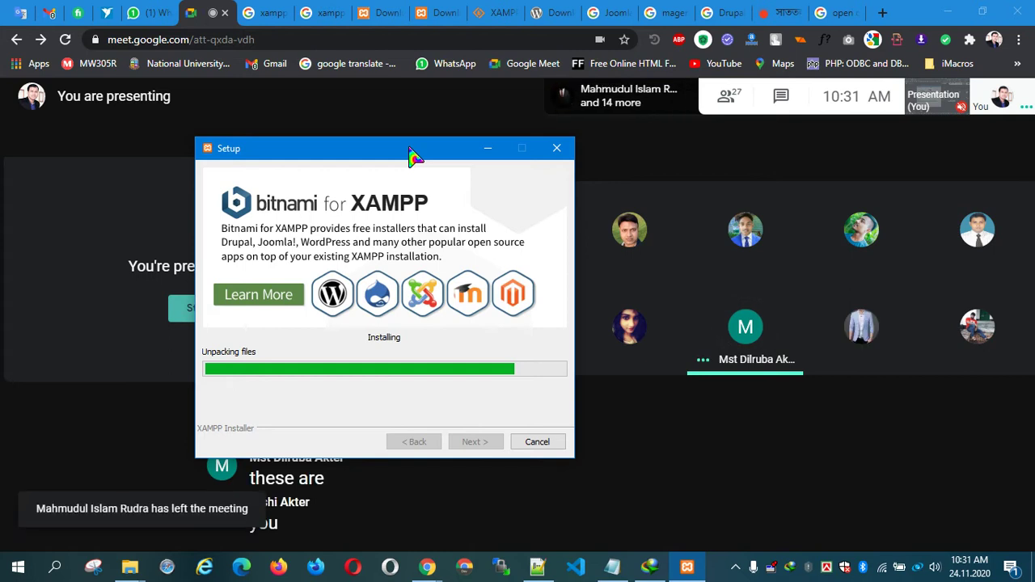
Step: Look through the participant list, then close the meeting details panel and More options menu
click(728, 95)
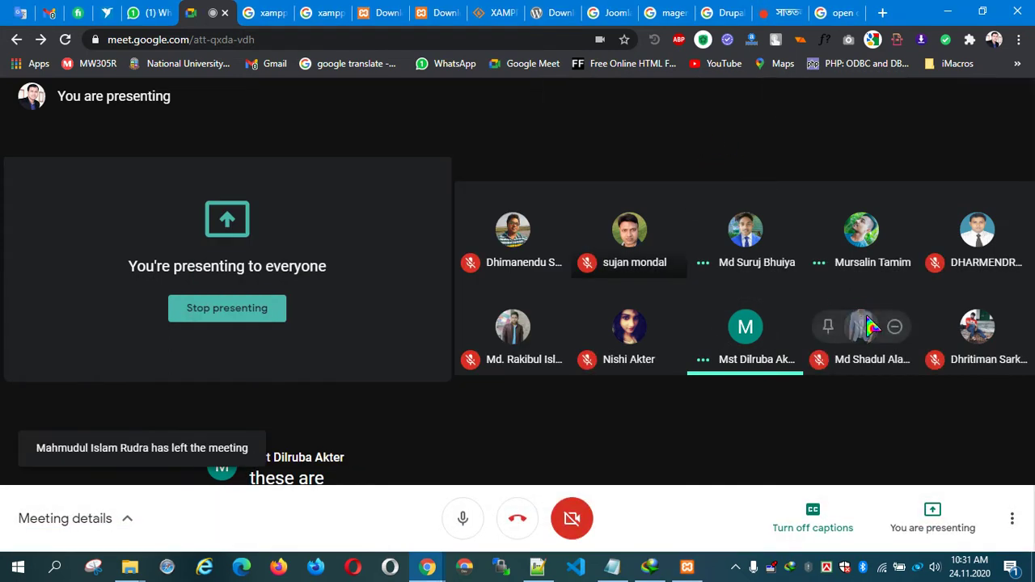
scroll(875, 330, down, 5)
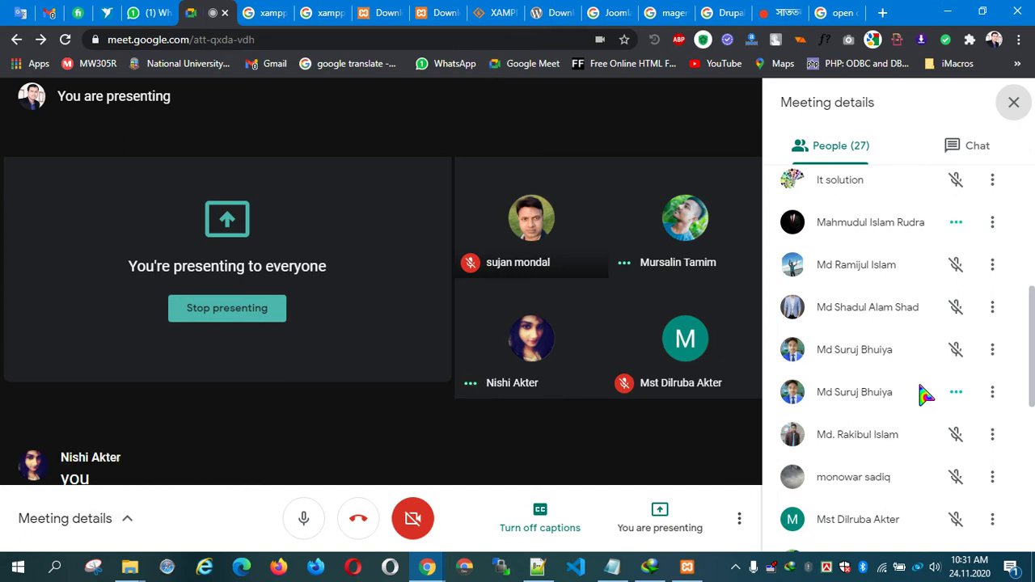
scroll(887, 395, down, 5)
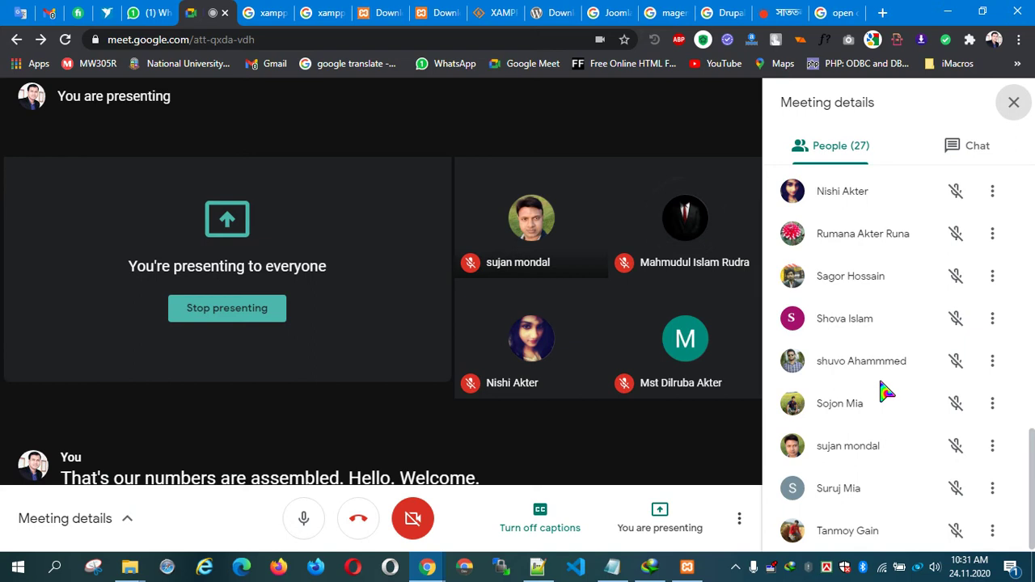
scroll(887, 395, up, 8)
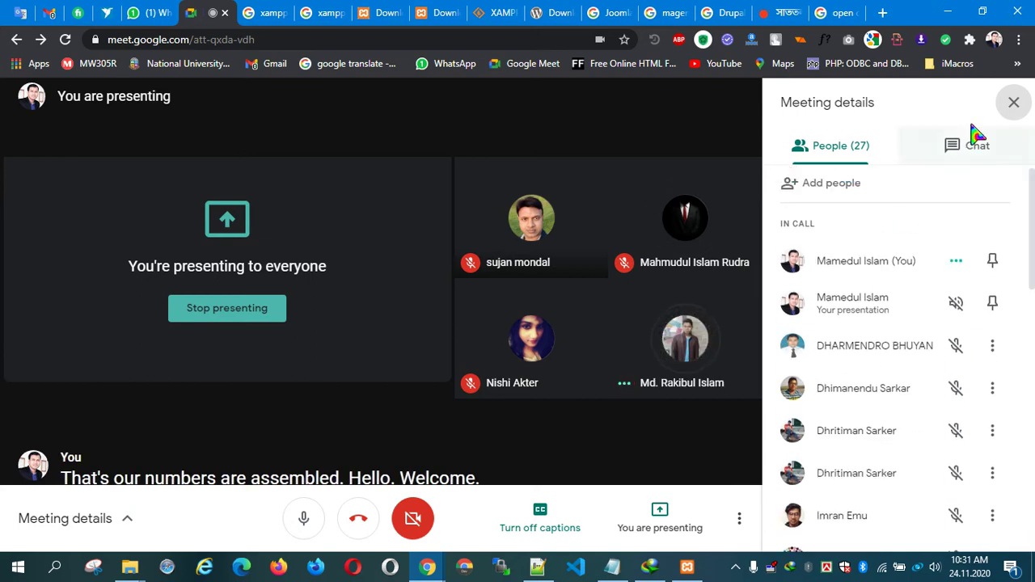
click(1015, 106)
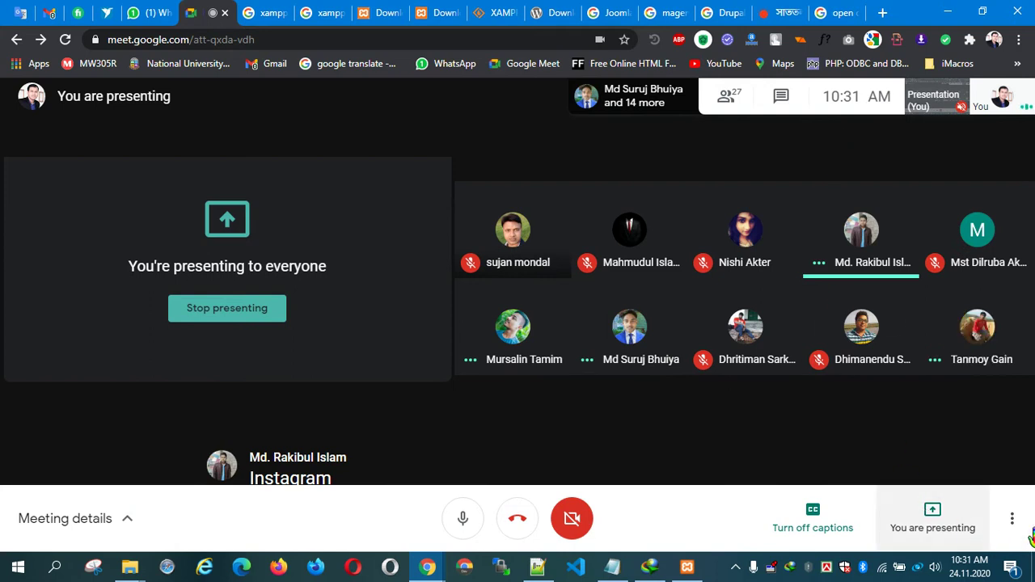
click(1013, 518)
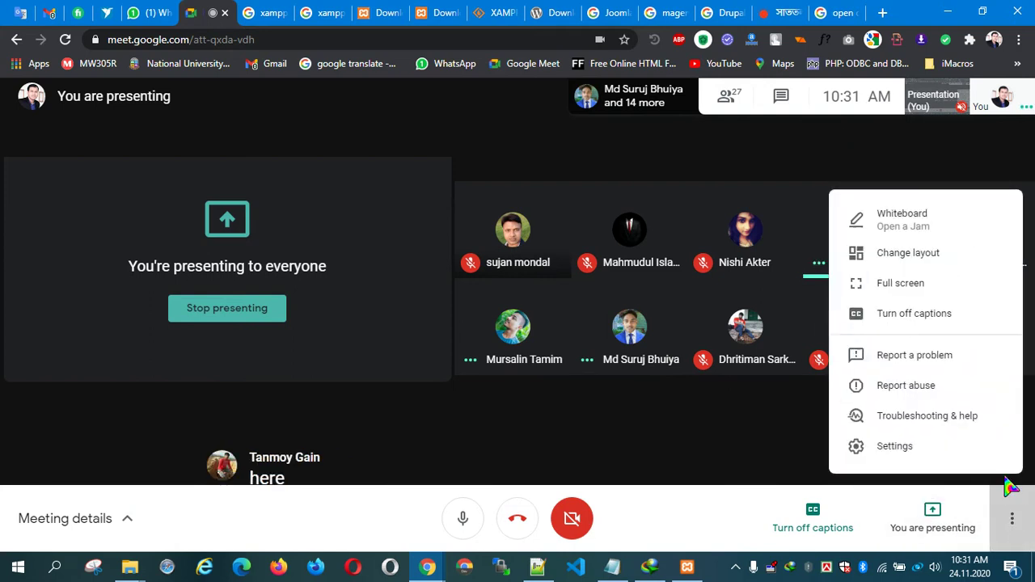
click(685, 517)
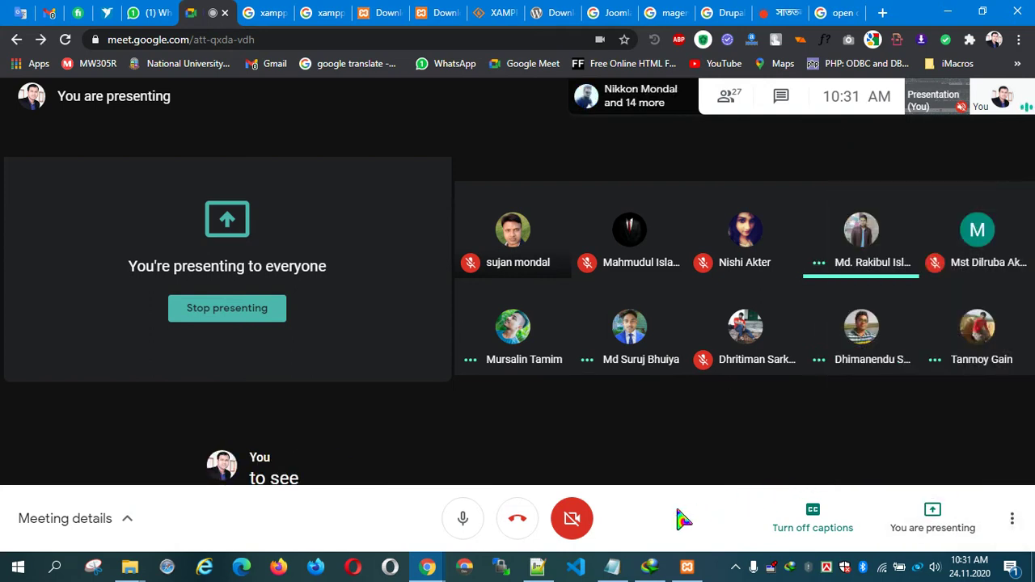
click(685, 567)
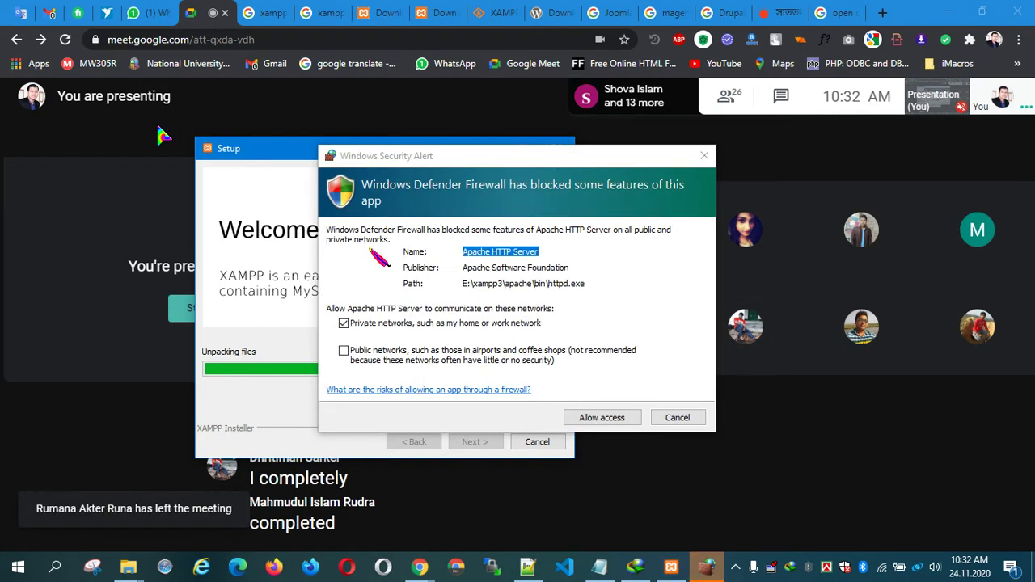
Step: Allow Apache HTTP Server through the firewall on both private and public networks
drag(561, 164, 442, 139)
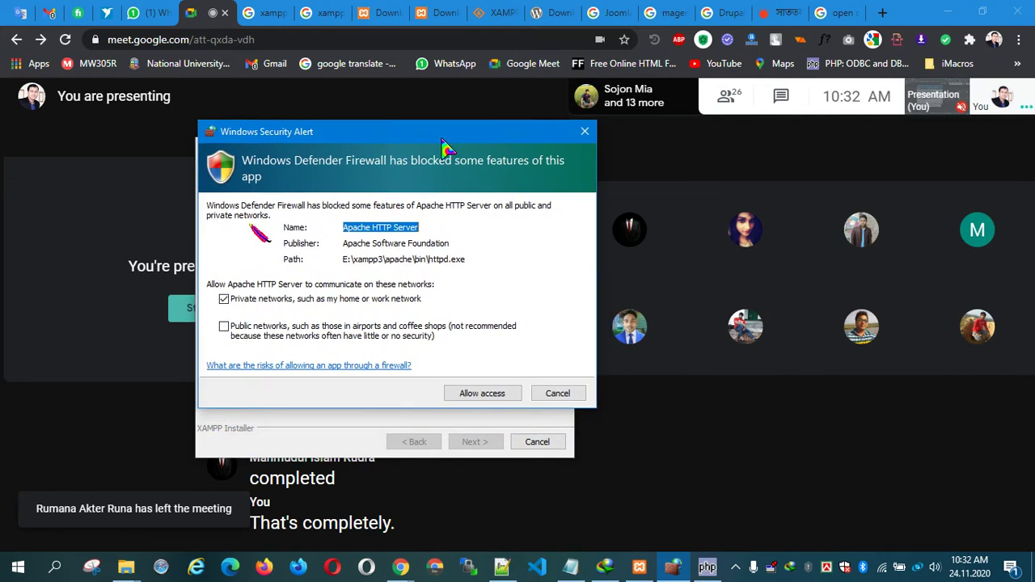
click(224, 327)
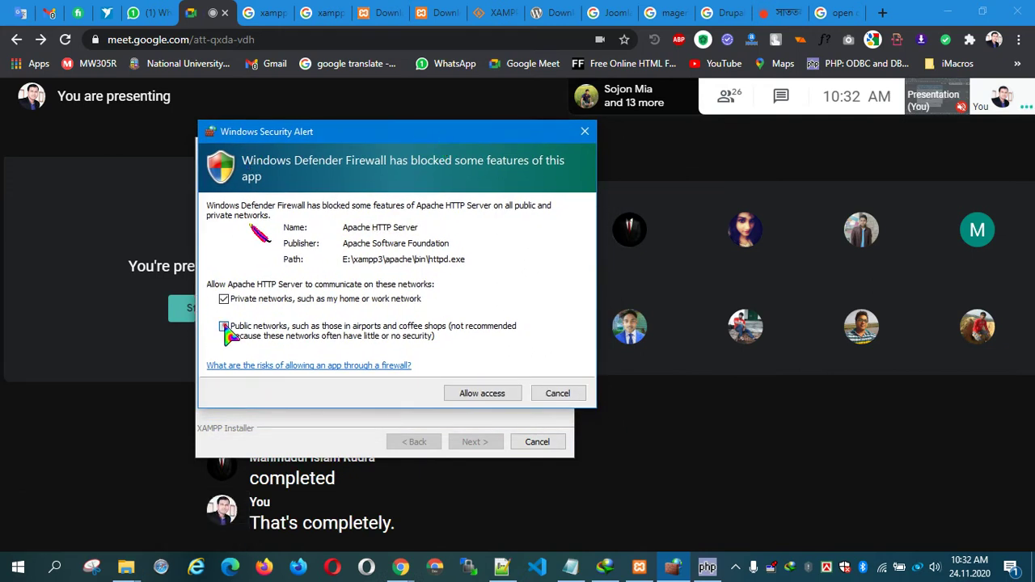
click(483, 397)
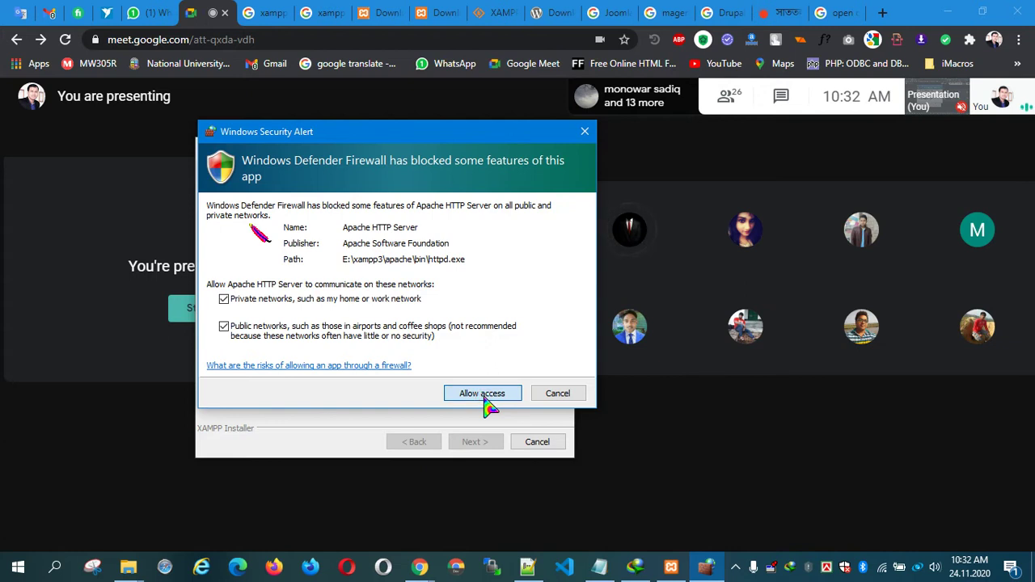
click(736, 567)
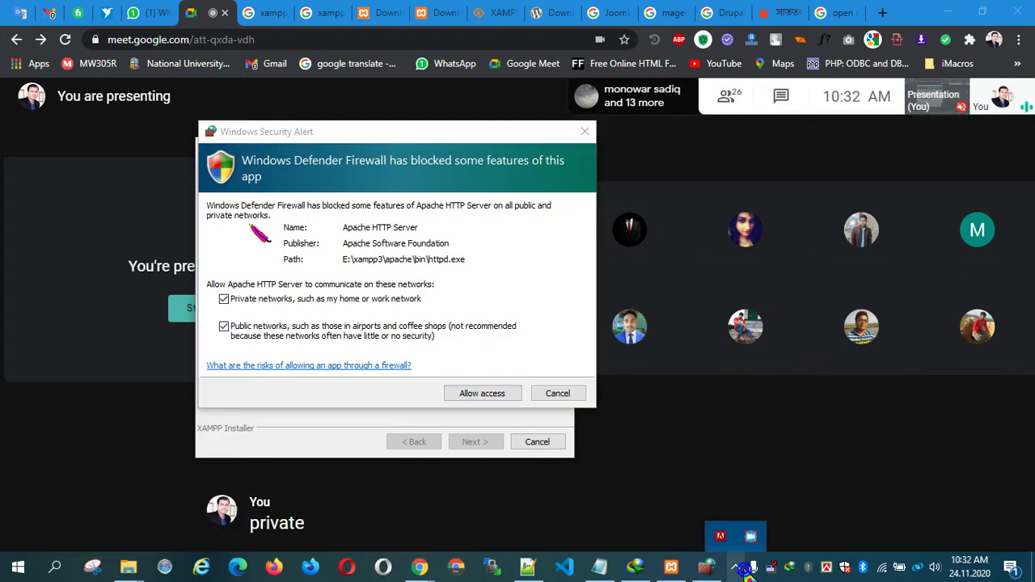
click(670, 570)
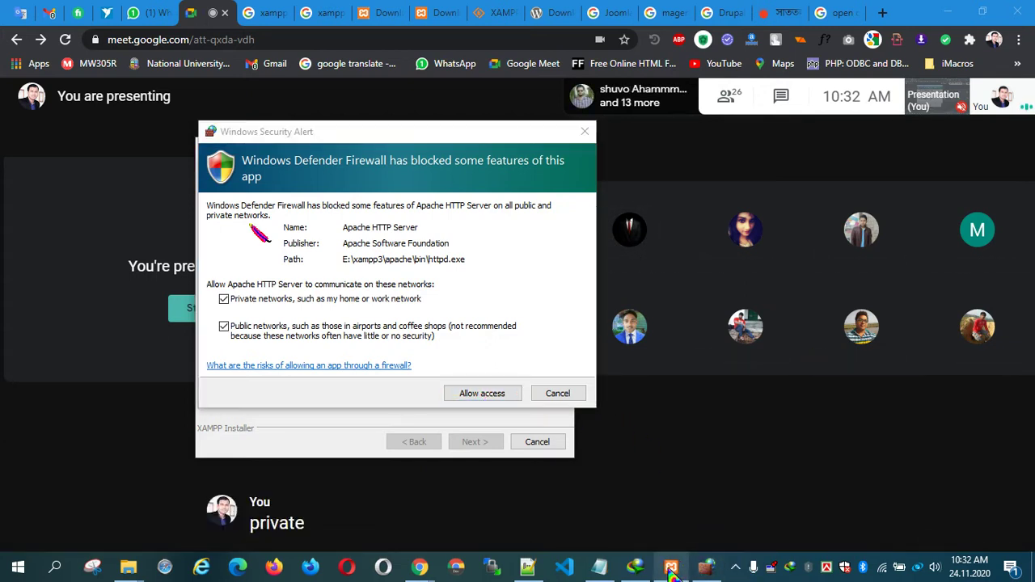
click(483, 393)
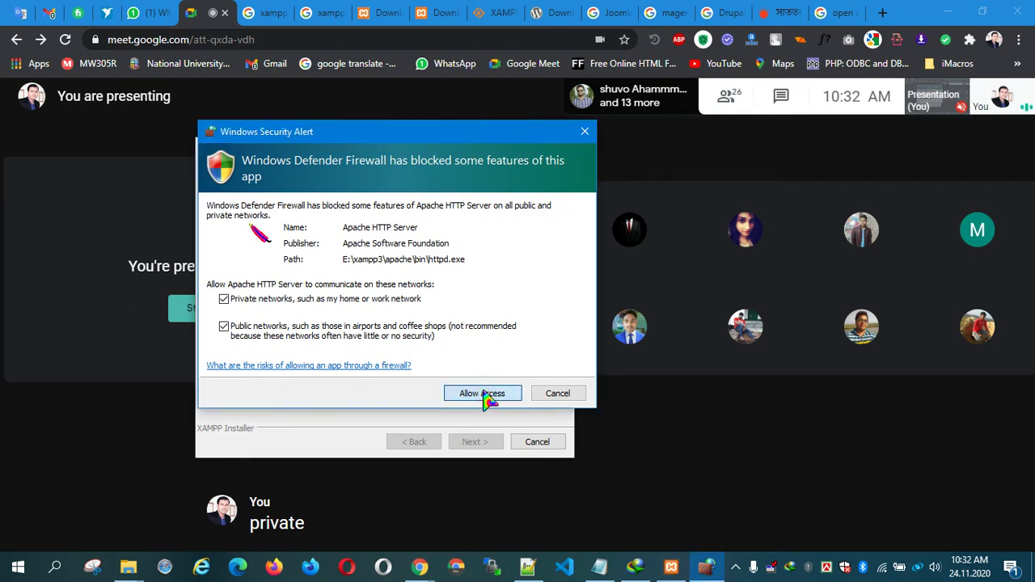
click(483, 393)
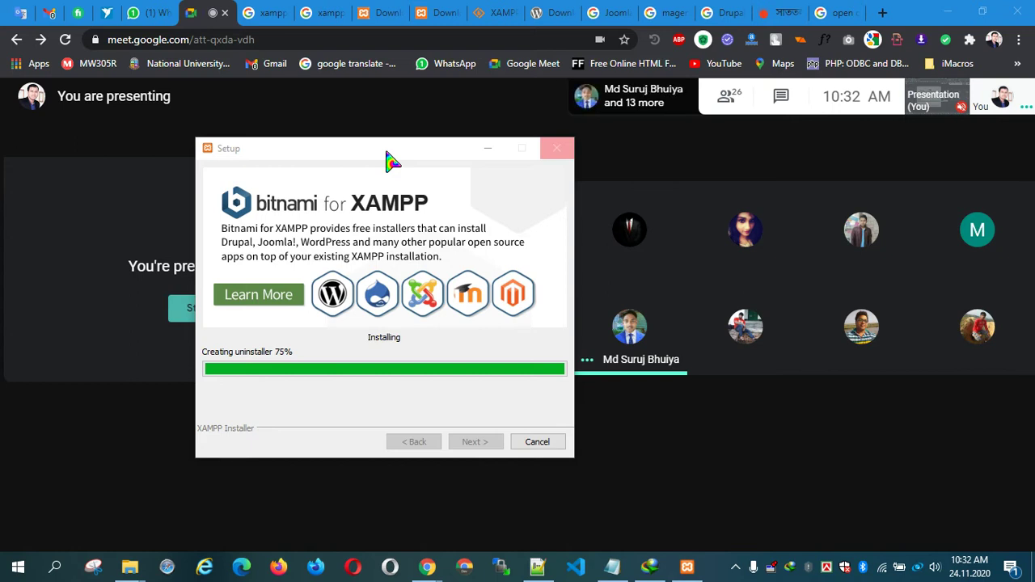
Step: Select the apachefriends.org download page address, then go back to the Meet call
click(447, 16)
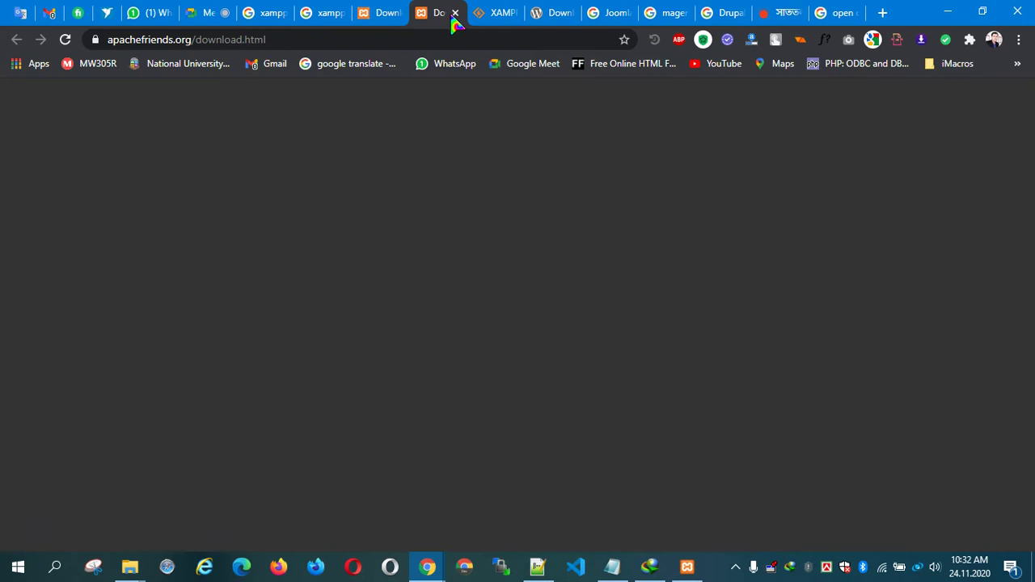
click(334, 41)
key(ctrl+c)
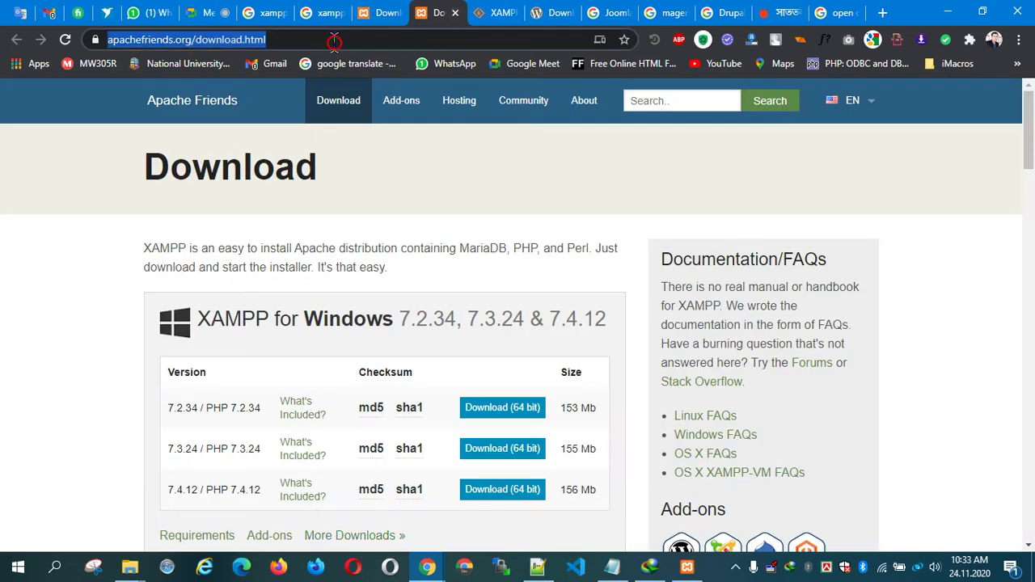
click(208, 13)
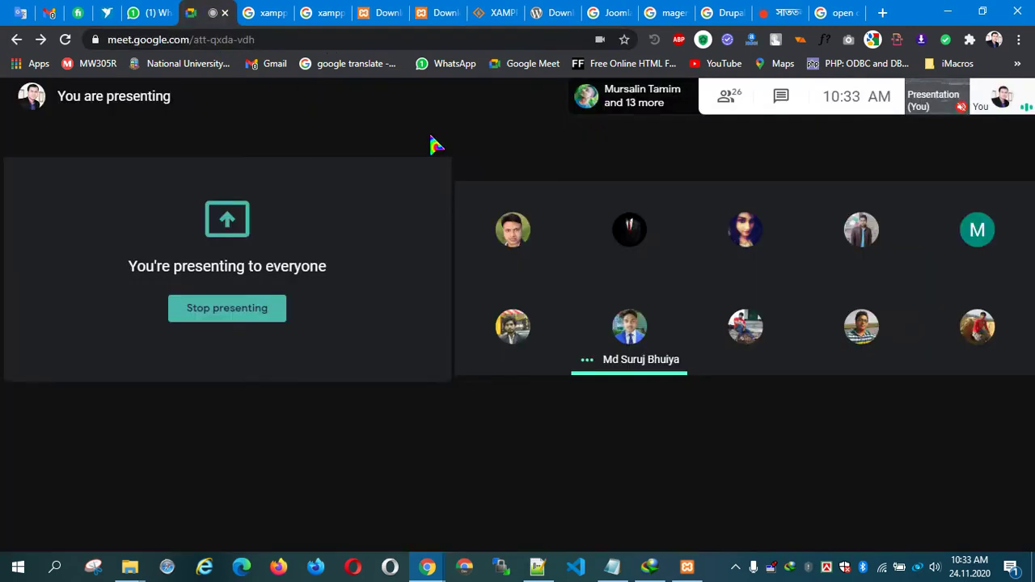
Step: Paste the apachefriends.org download link into the Meet chat and send it
click(778, 98)
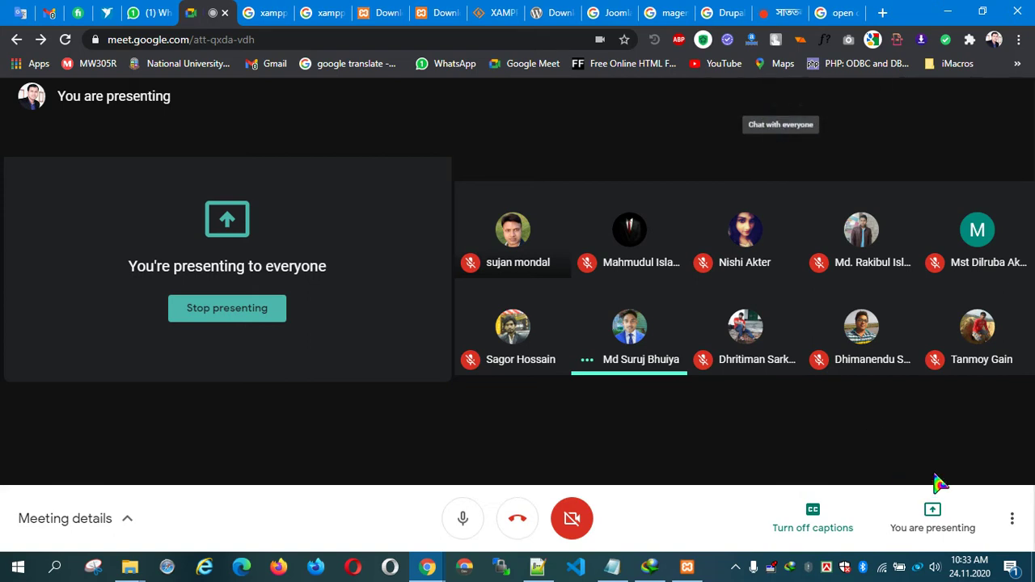
click(853, 525)
key(ctrl+v)
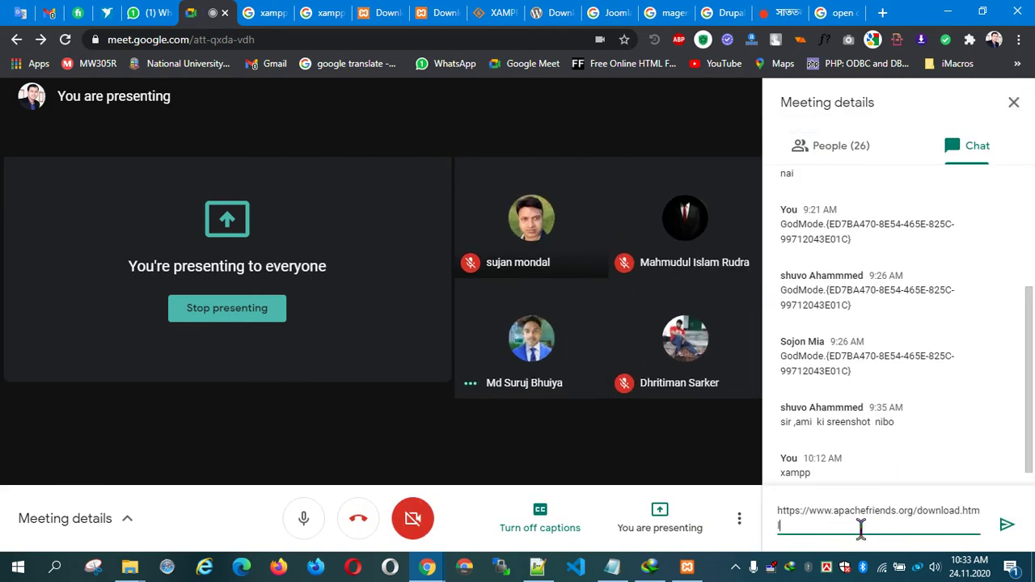
click(1001, 529)
Step: Close the apachefriends.org and SourceForge download tabs and return to the xampp search results
click(362, 11)
click(441, 12)
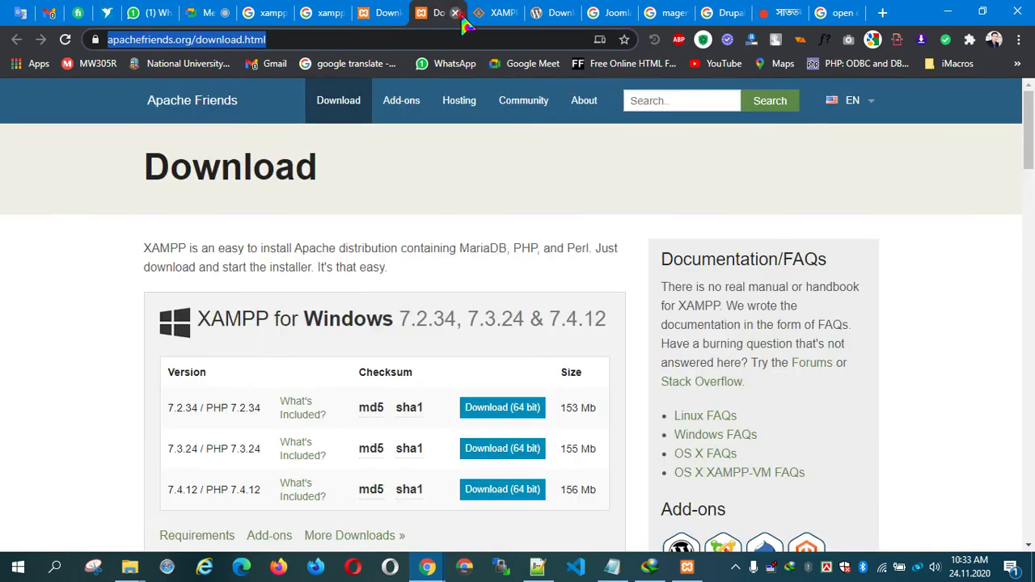
click(456, 12)
click(388, 13)
click(397, 12)
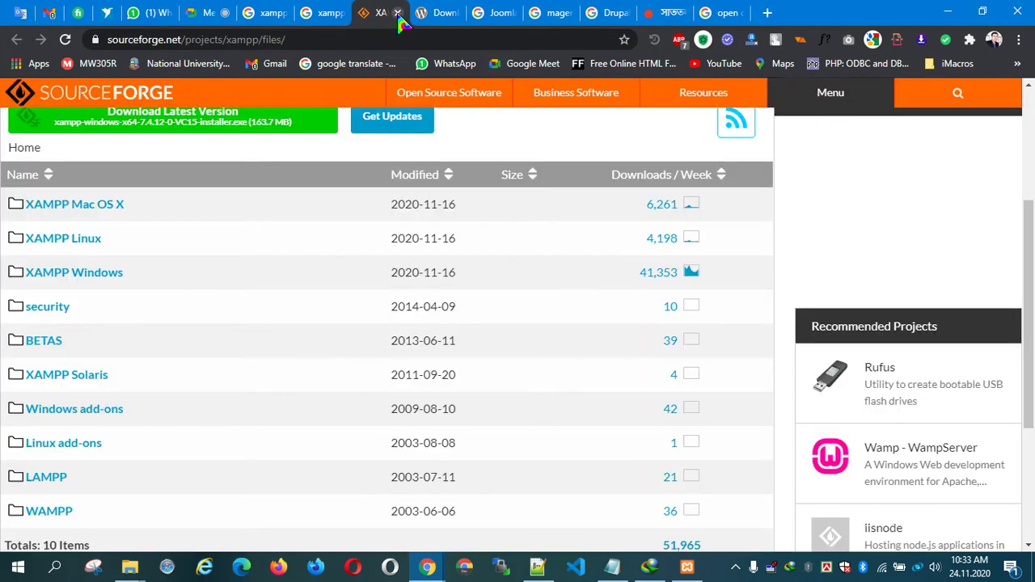
click(397, 14)
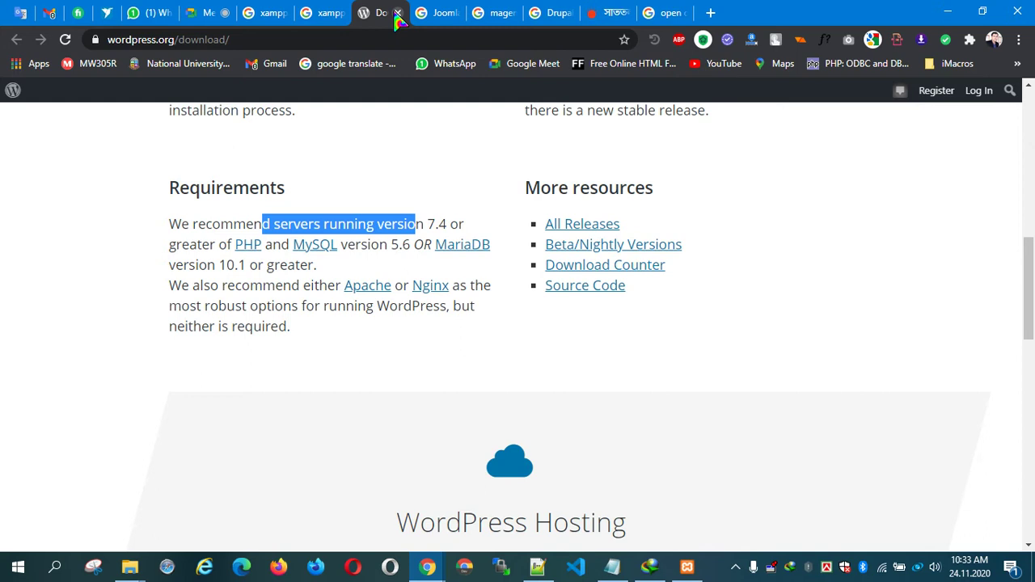
click(331, 12)
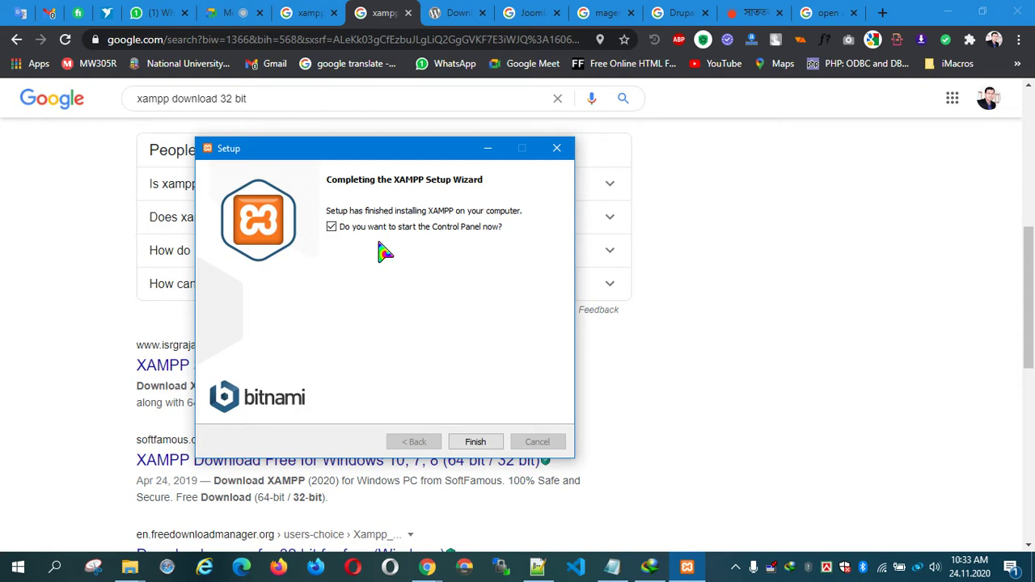
Step: Finish the XAMPP Setup wizard, centre the launched Control Panel, and open This PC
click(739, 567)
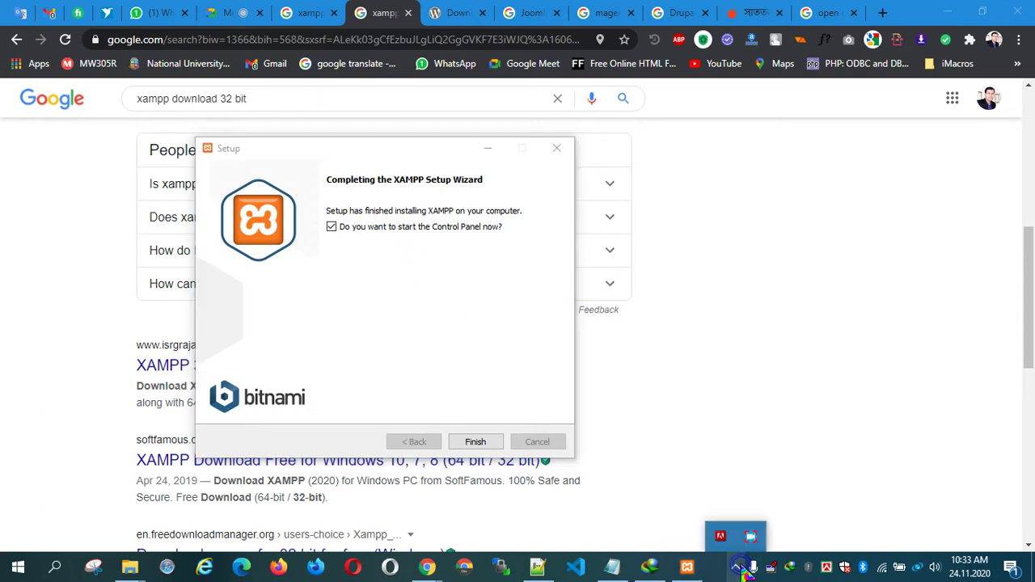
click(488, 447)
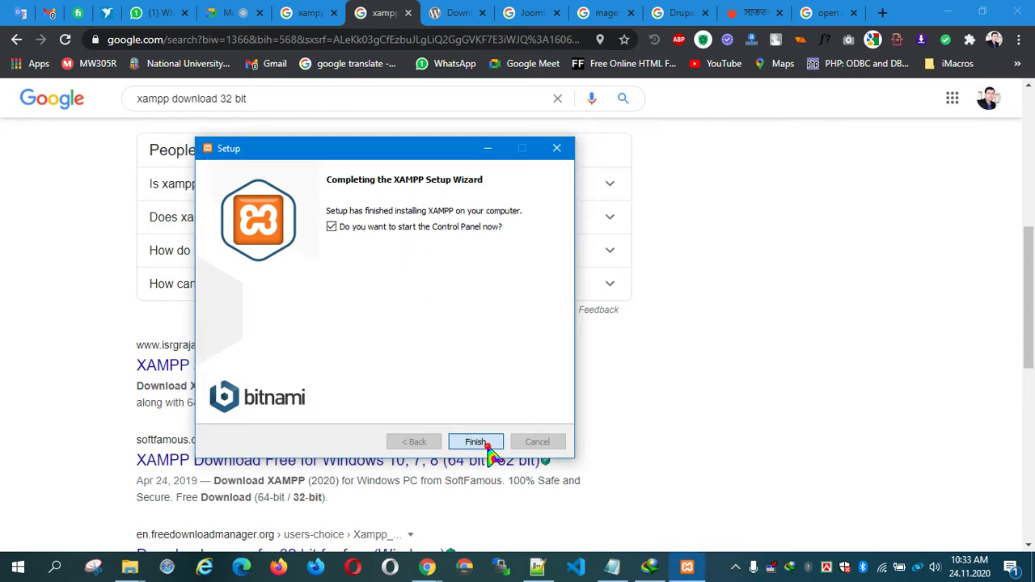
click(477, 443)
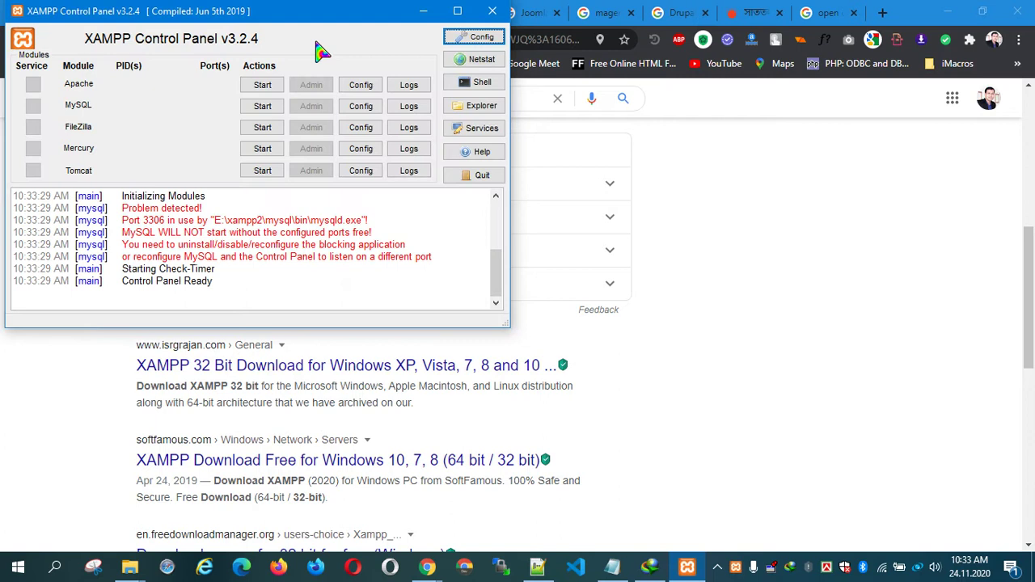
drag(342, 19, 596, 156)
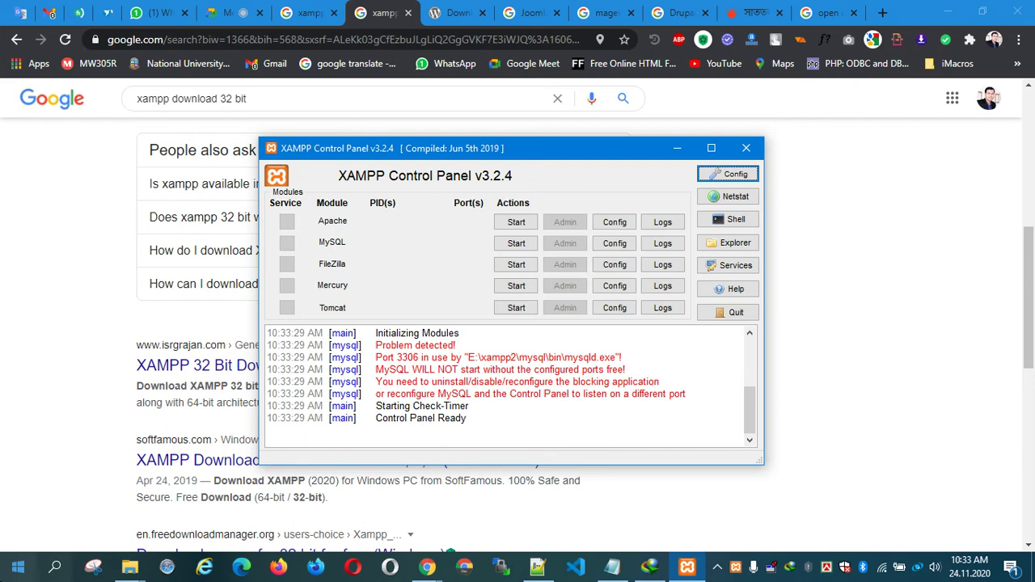
click(18, 568)
click(311, 158)
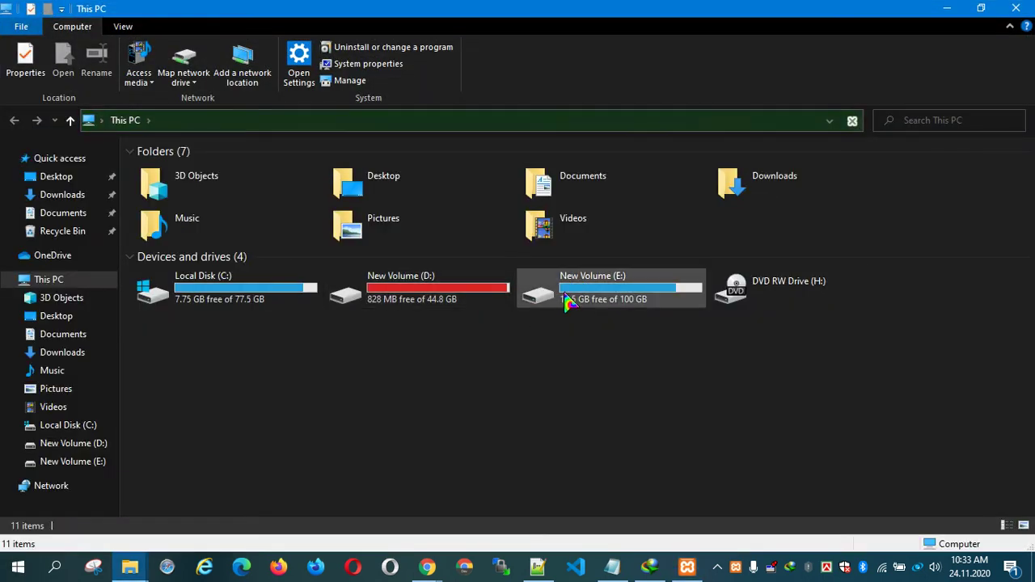
Step: Browse to E:\xampp2 and launch its xampp-control.exe
click(580, 296)
double_click(581, 296)
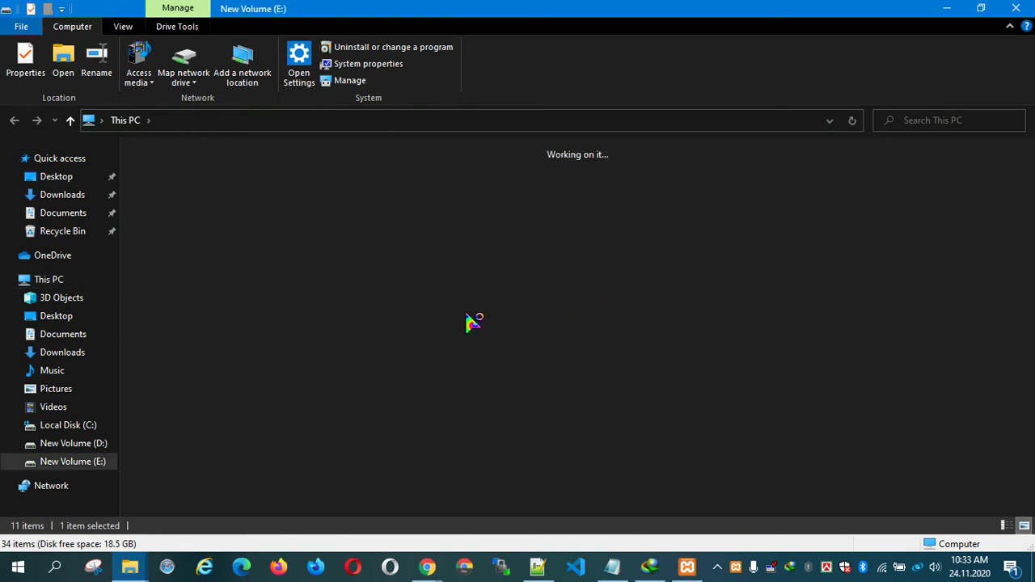
click(576, 299)
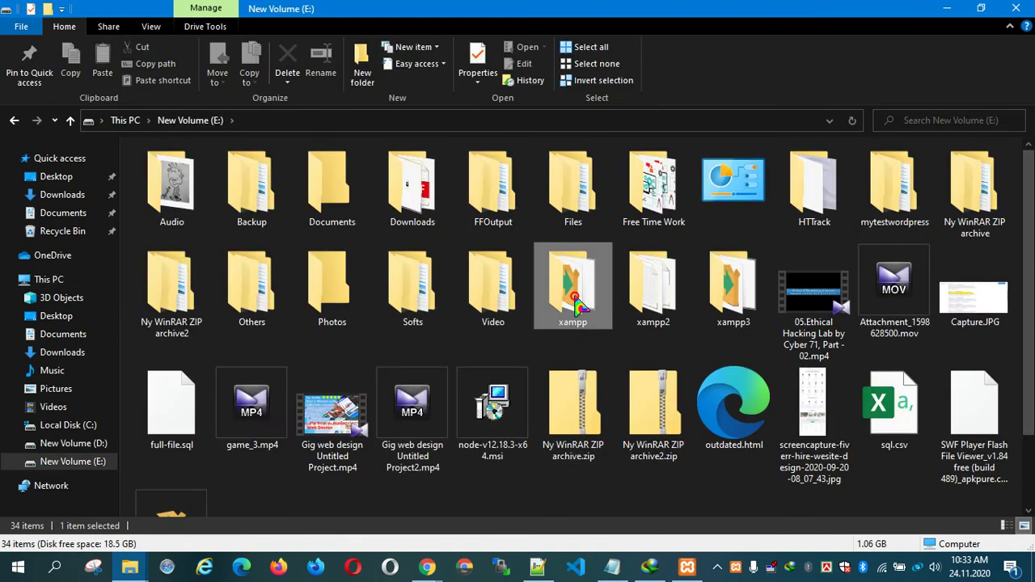
double_click(641, 288)
scroll(469, 366, down, 3)
scroll(469, 367, down, 7)
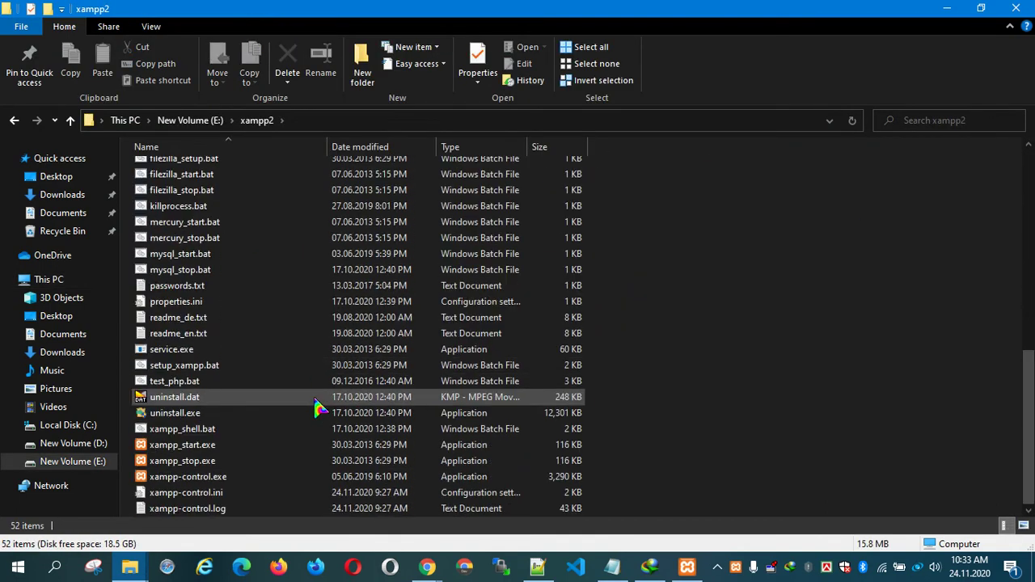
click(186, 481)
double_click(182, 476)
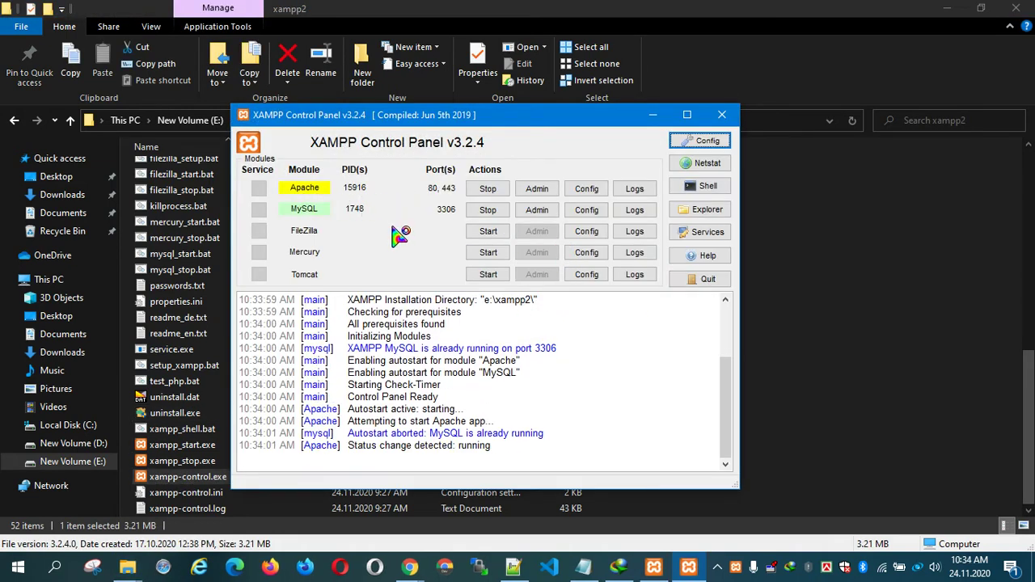
Step: Stop Apache and MySQL, quit the Control Panel, relaunch it and move the window up-left
click(487, 189)
click(488, 209)
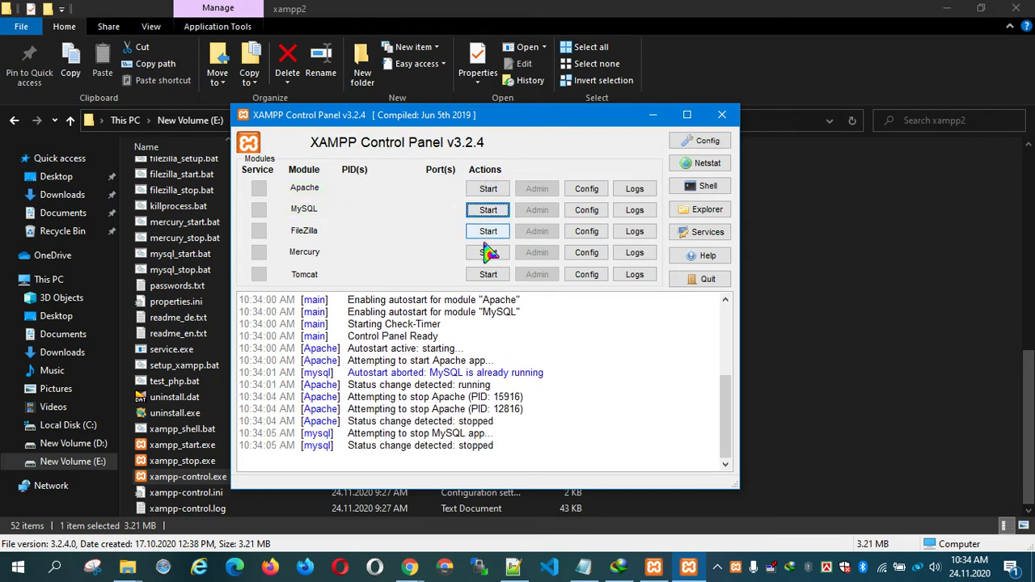
click(705, 282)
key(Return)
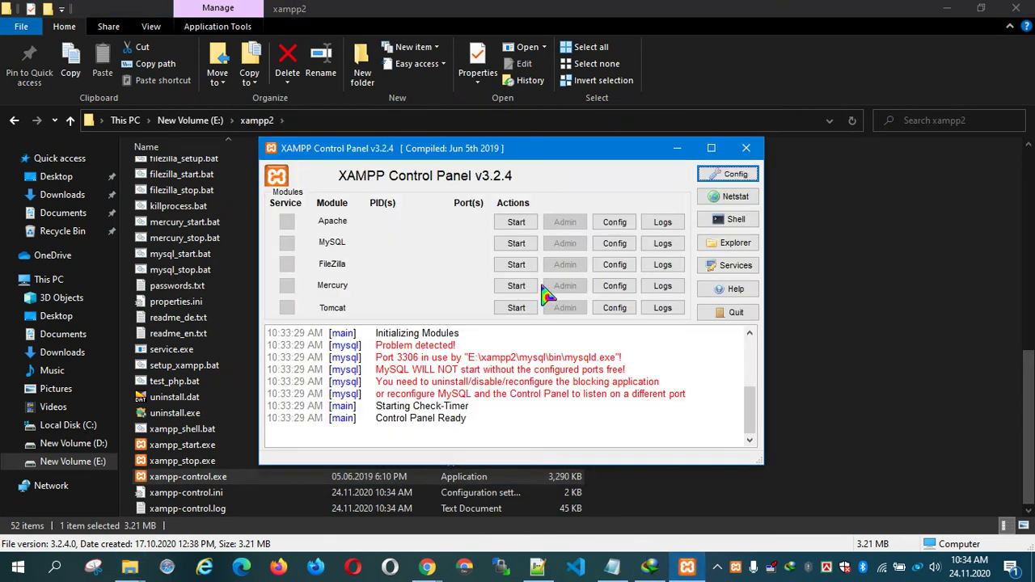
drag(543, 154, 477, 139)
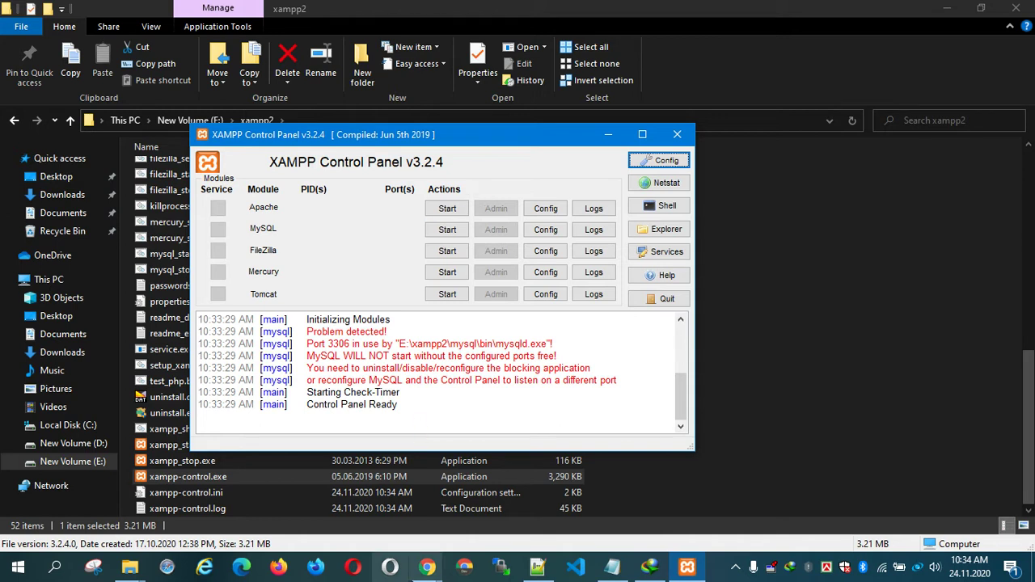
Step: Switch to the Meet call in Chrome and open its participant list
mouse_move(427, 568)
click(380, 493)
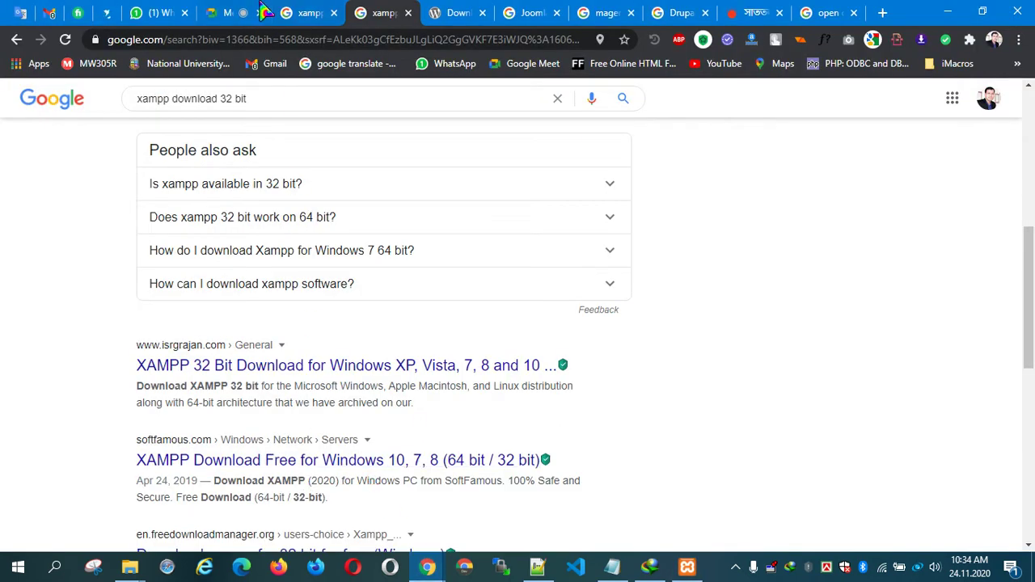
click(236, 13)
click(965, 148)
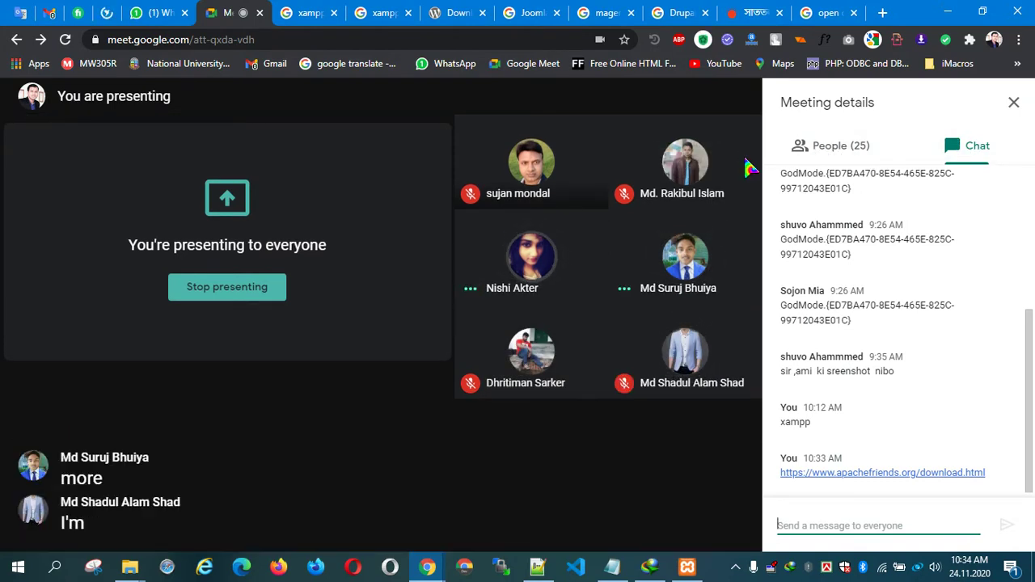
click(866, 162)
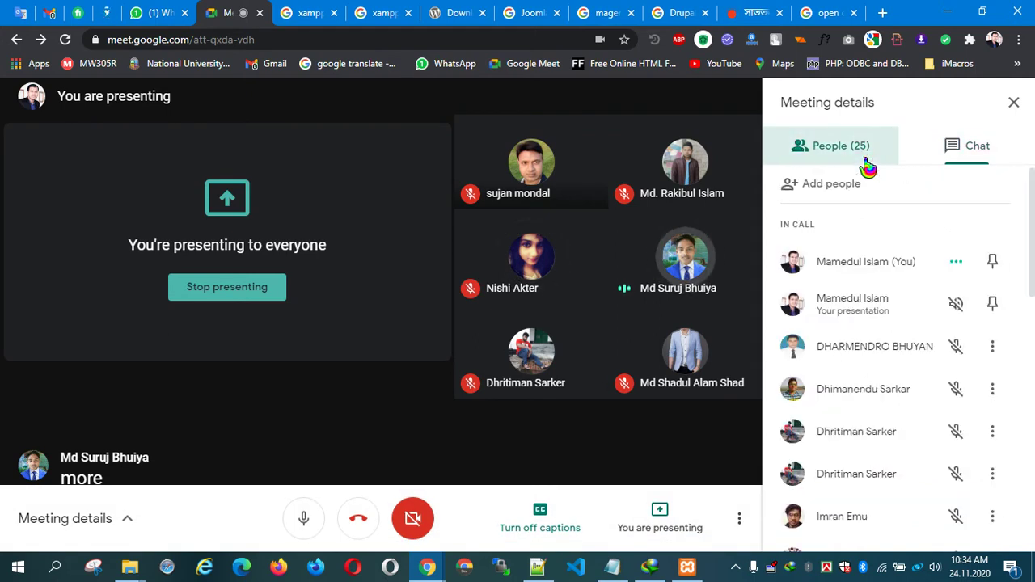
click(1013, 105)
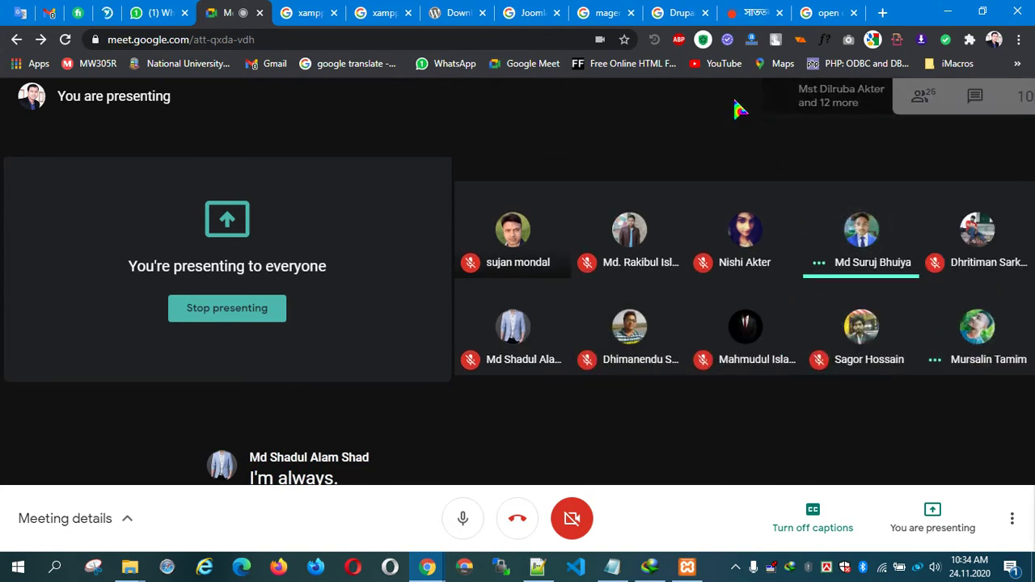
click(733, 96)
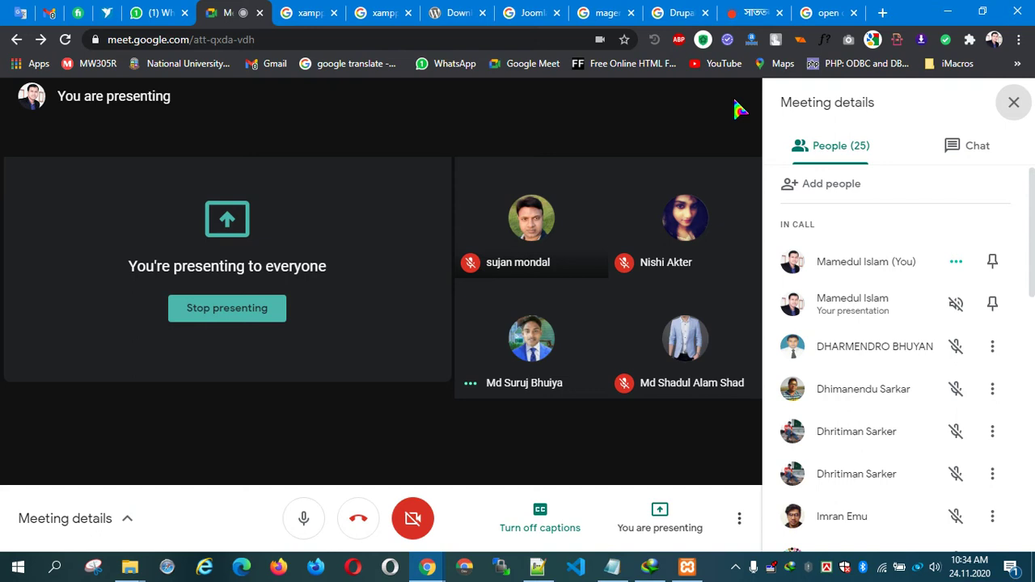
Step: Scroll through the 25-person participant list, briefly opening one participant's actions menu
scroll(897, 323, down, 5)
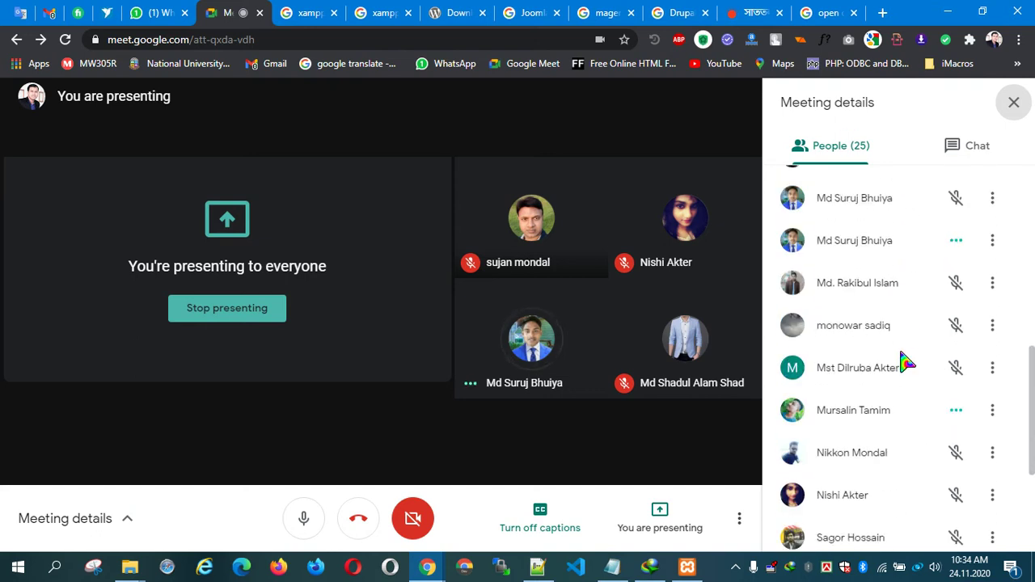
scroll(900, 365, down, 3)
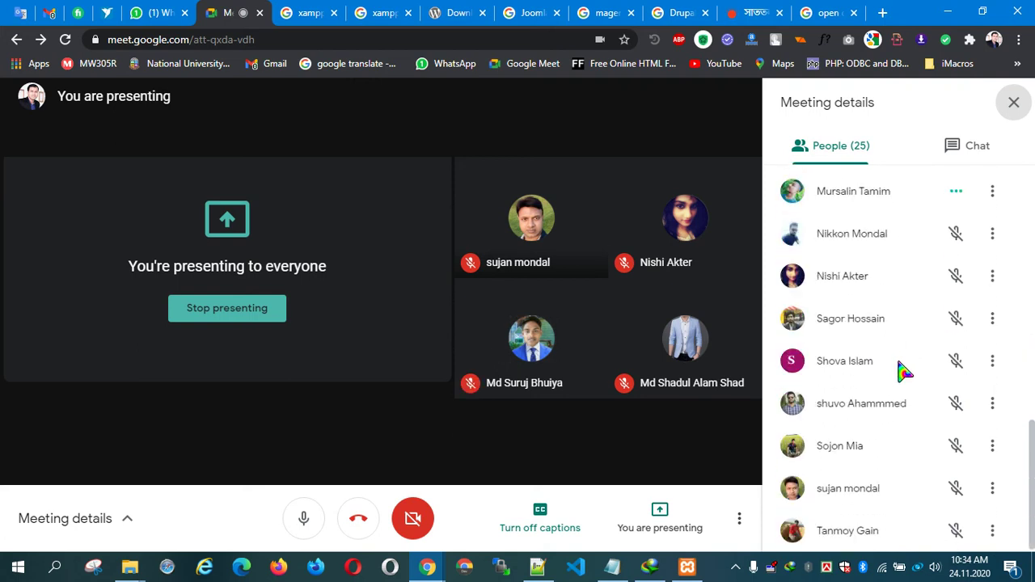
scroll(883, 379, up, 5)
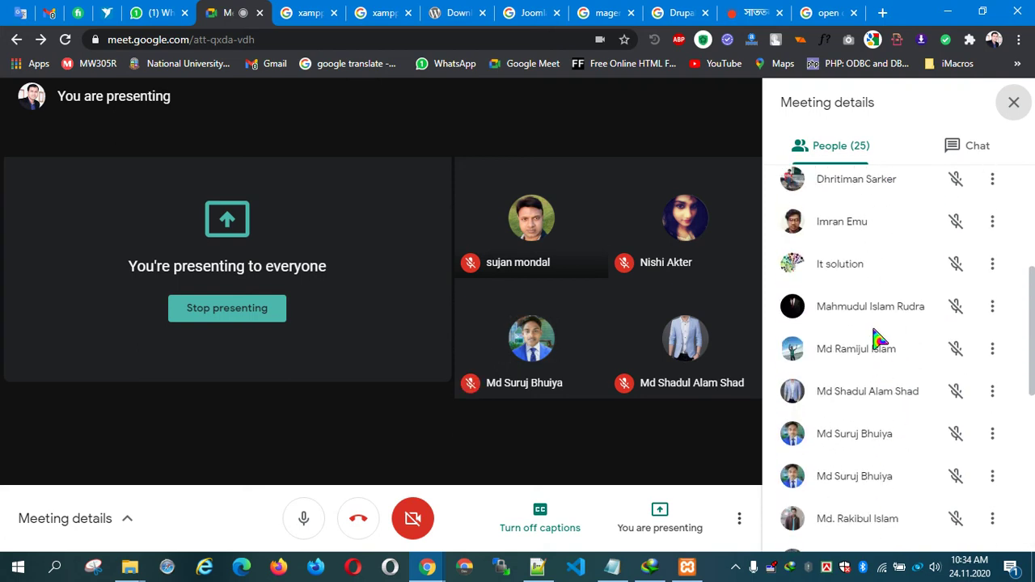
click(993, 266)
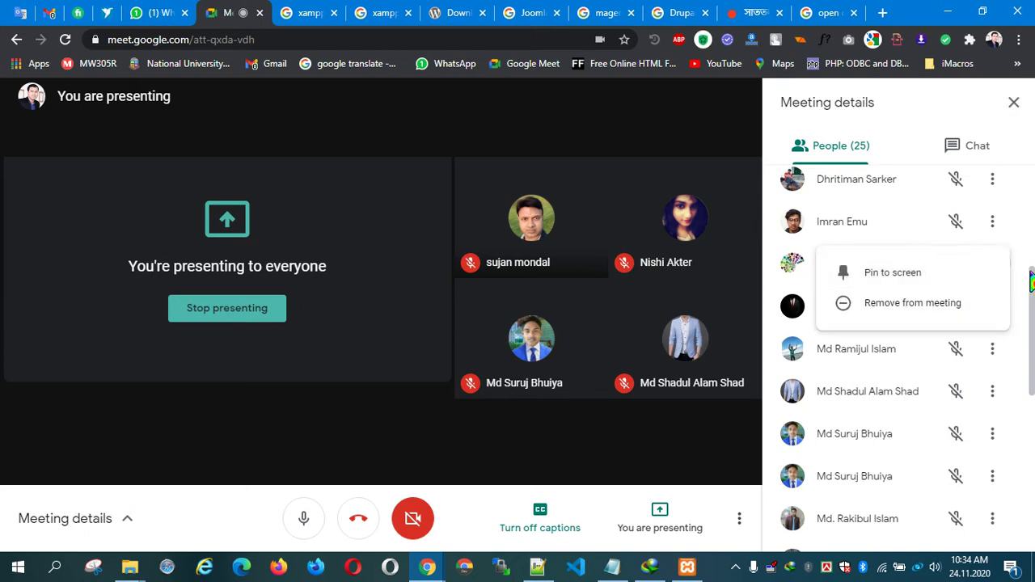
click(1024, 254)
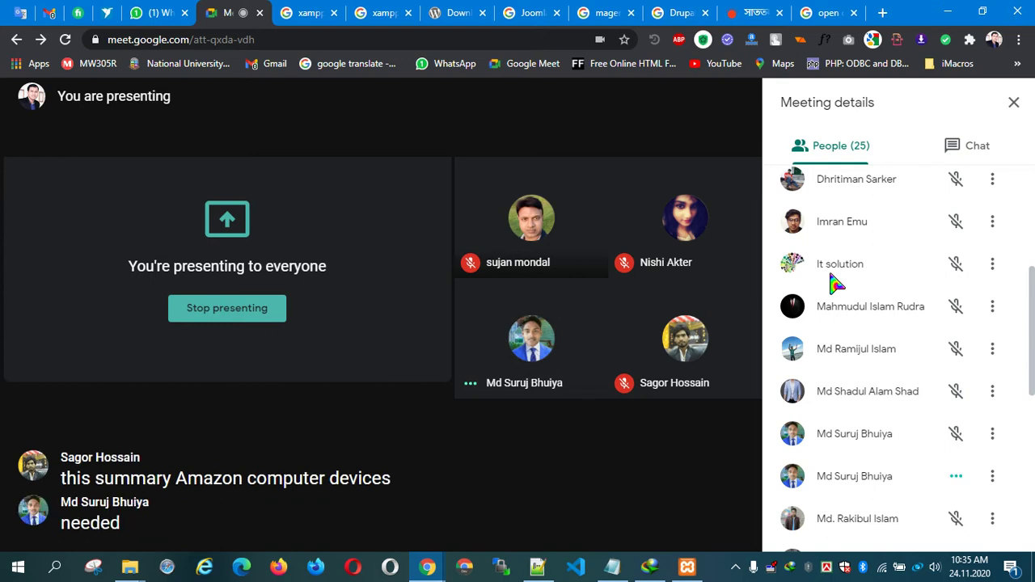
scroll(837, 283, up, 4)
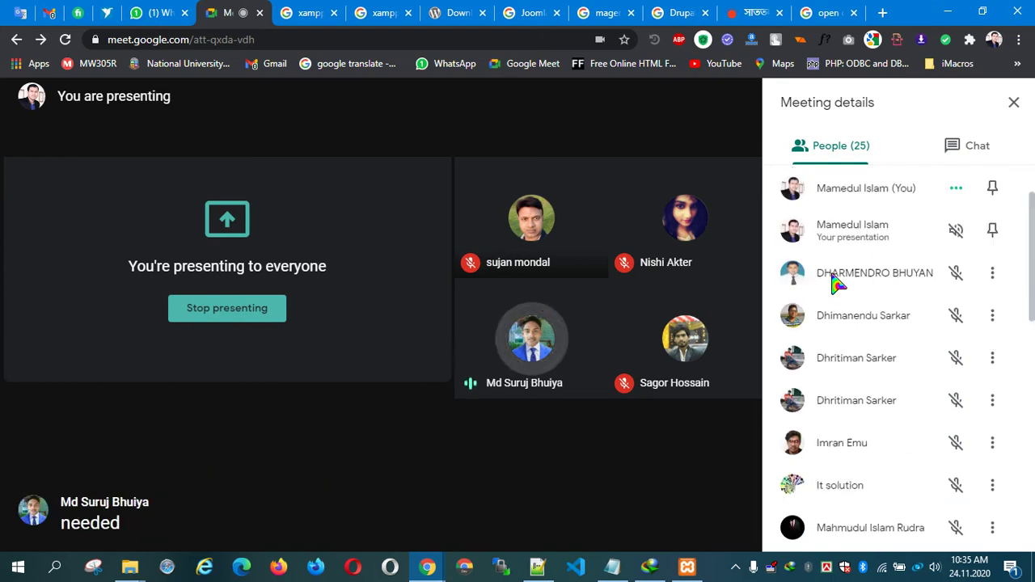
scroll(841, 277, down, 10)
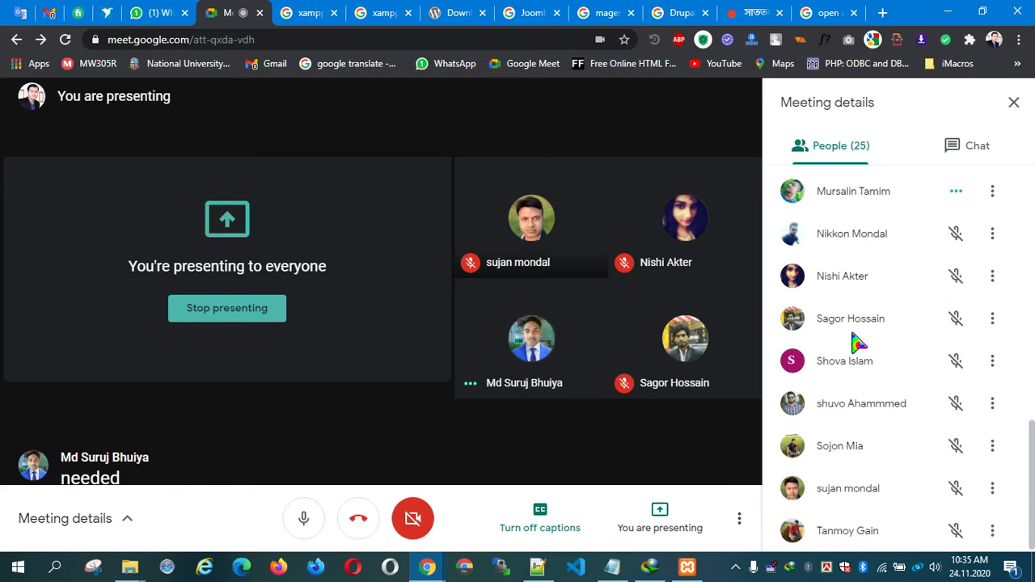
Step: Bring the XAMPP Control Panel back on top from the taskbar
click(686, 566)
click(687, 567)
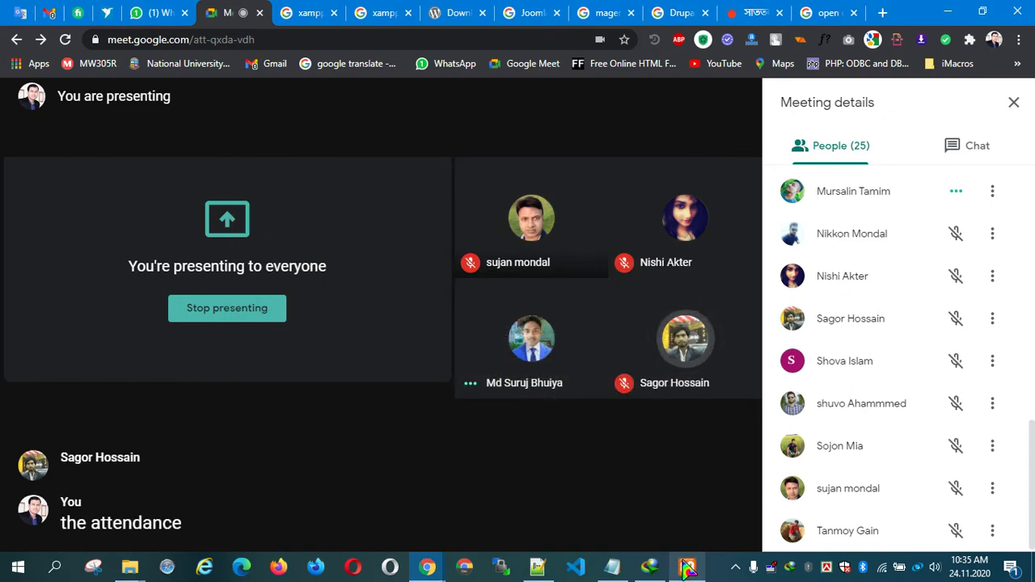
click(687, 567)
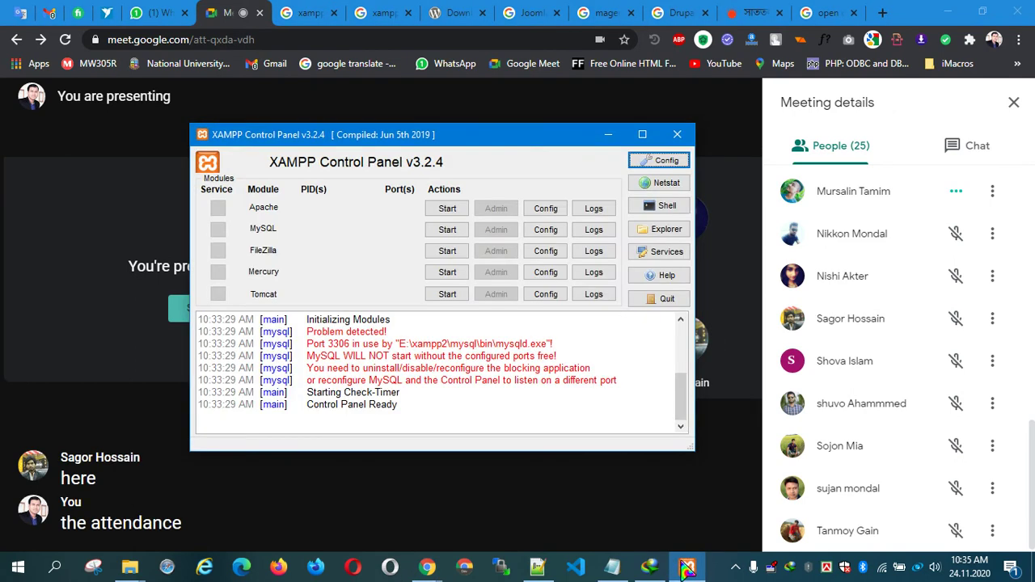
Step: Nudge the XAMPP Control Panel upward and bring the Meet call back to the front
drag(470, 141, 477, 130)
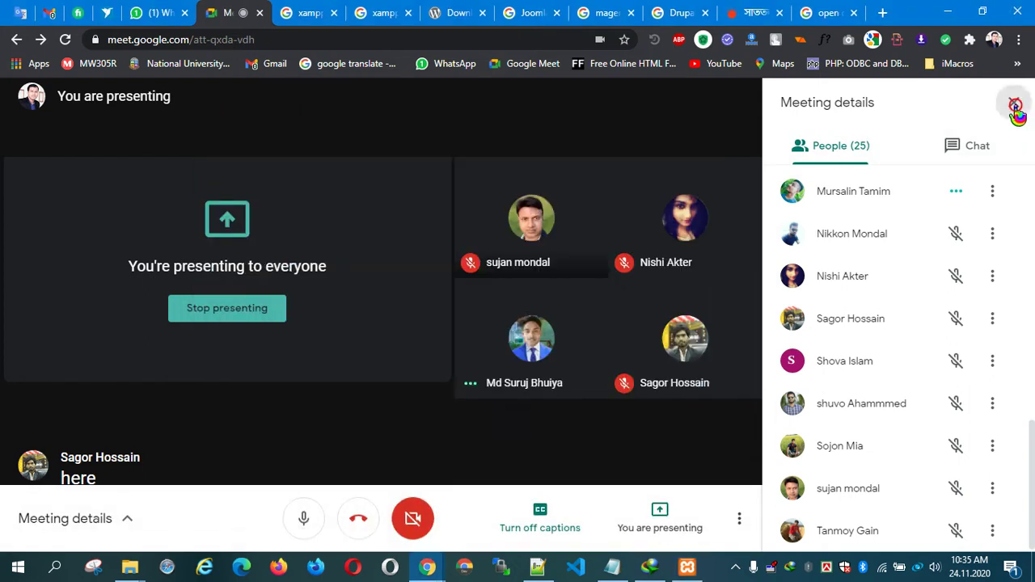
click(1008, 103)
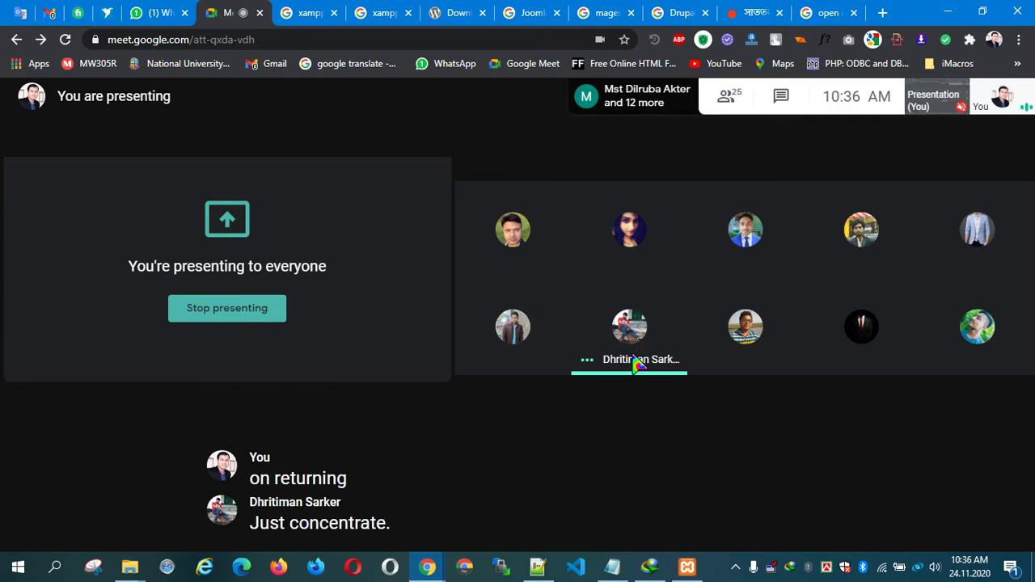
Step: Open then close the People panel, and admit the person waiting to join the call
mouse_move(659, 252)
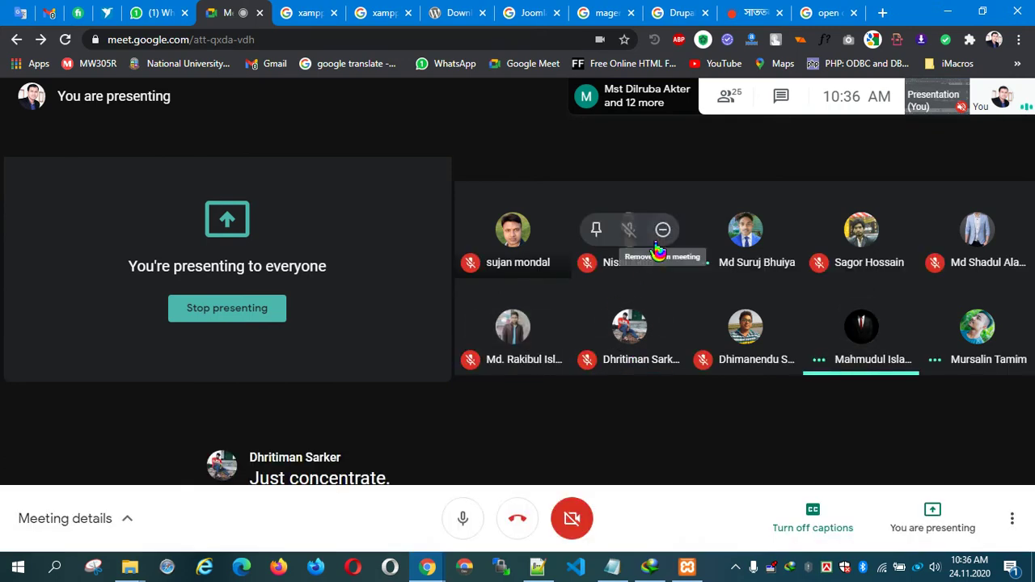
click(732, 101)
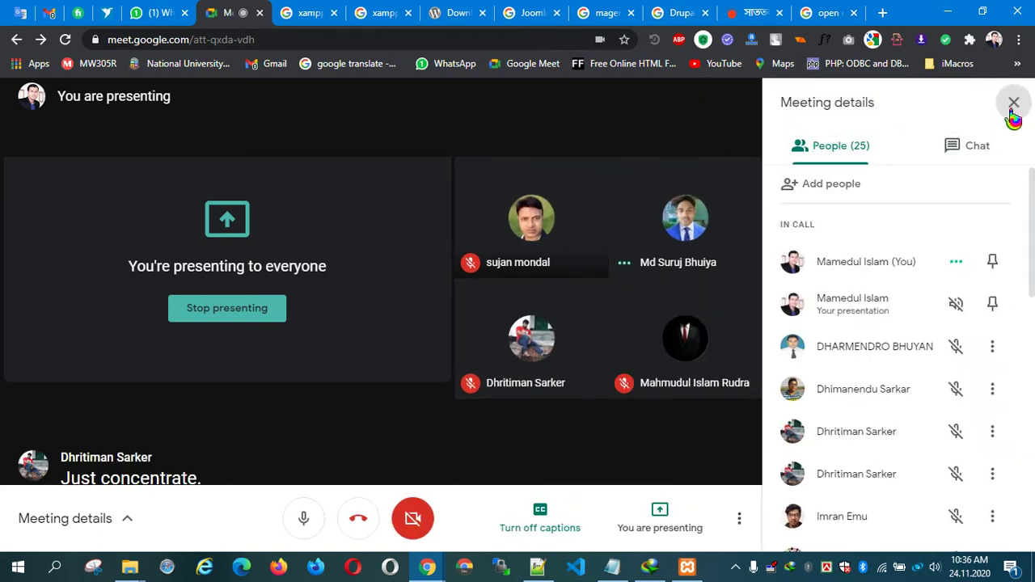
click(1013, 104)
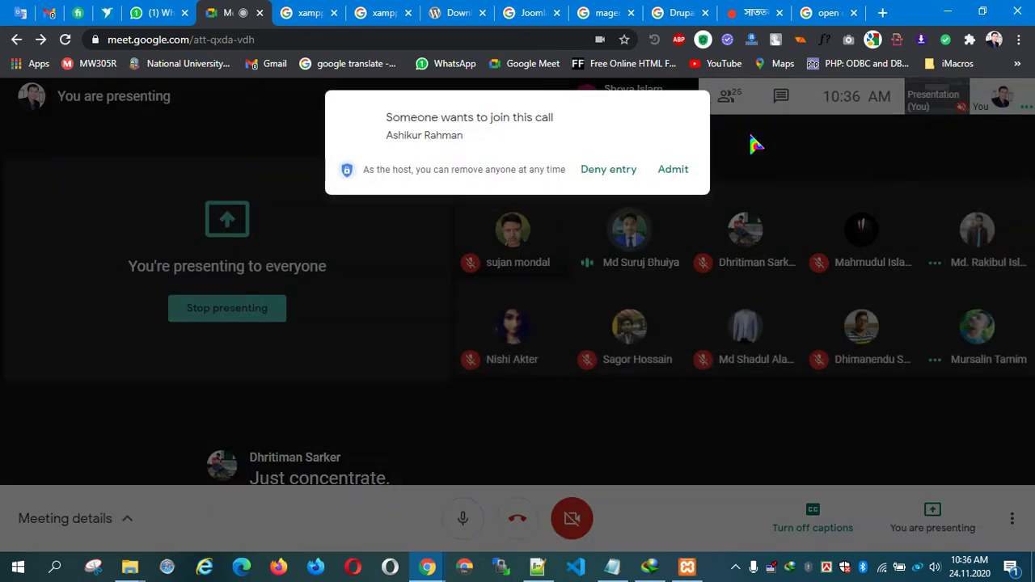
click(676, 173)
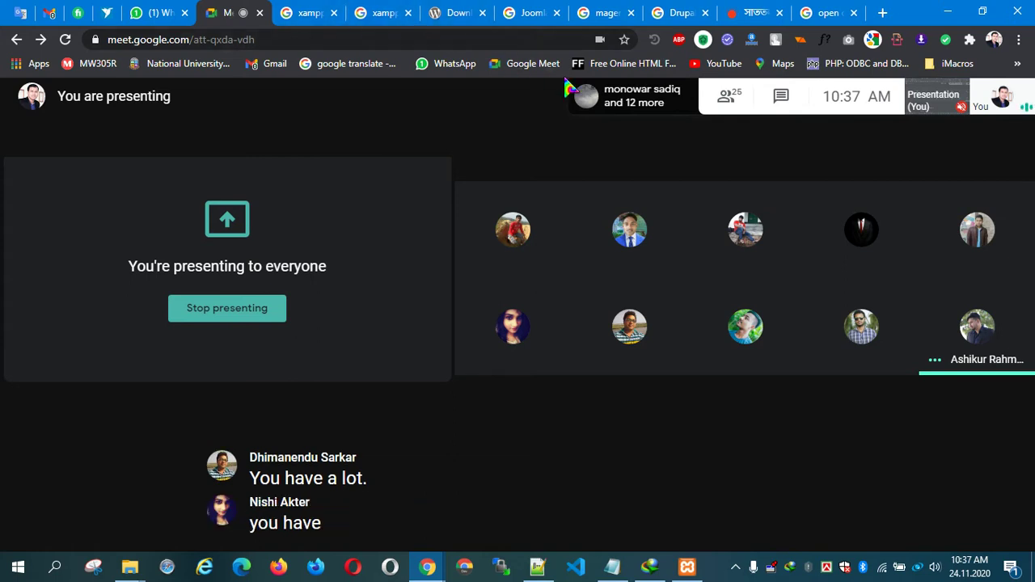
mouse_move(646, 140)
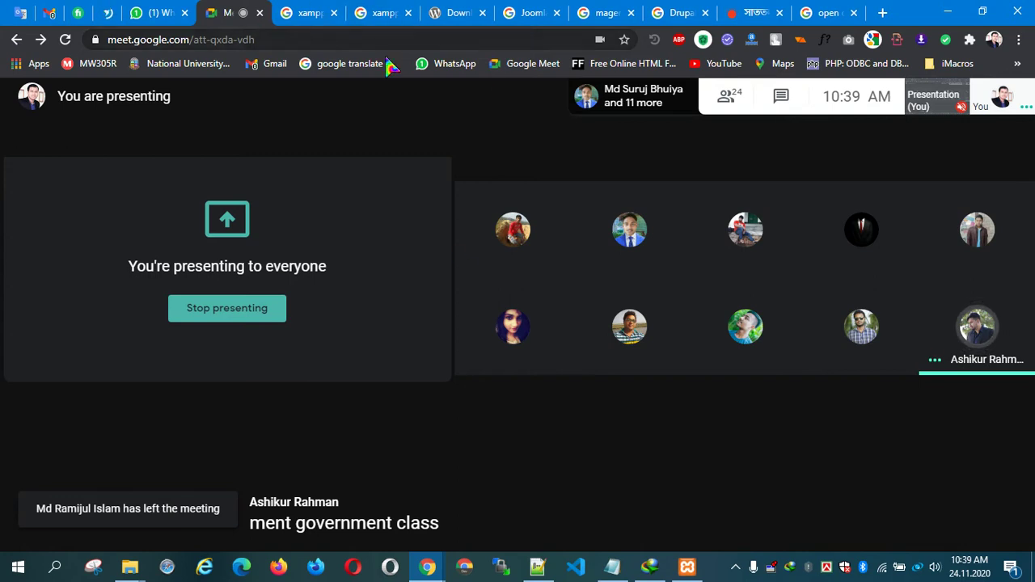
Step: Clear all notifications, including Windows Security, in Action Center and close the panel
click(1013, 567)
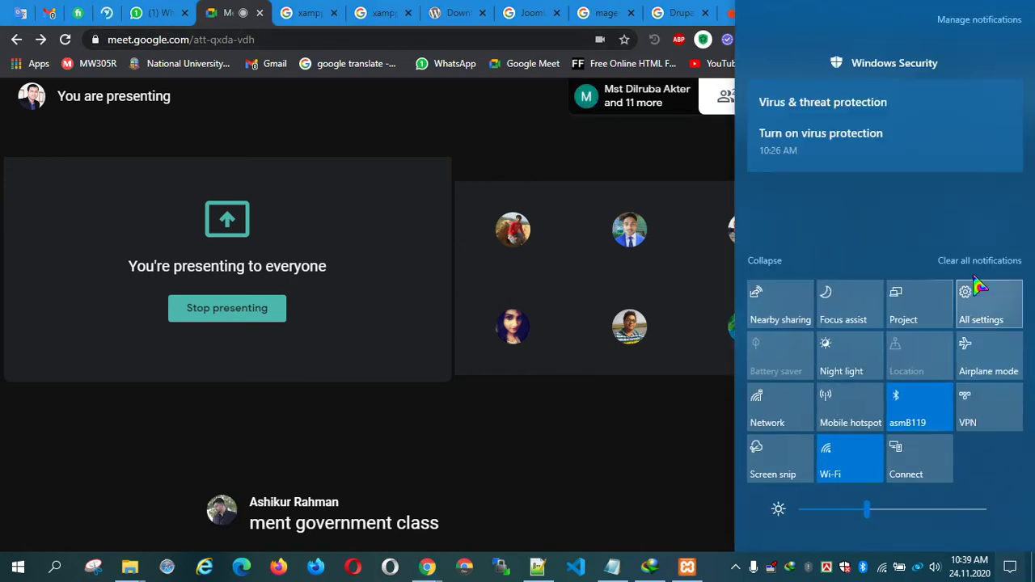
click(979, 260)
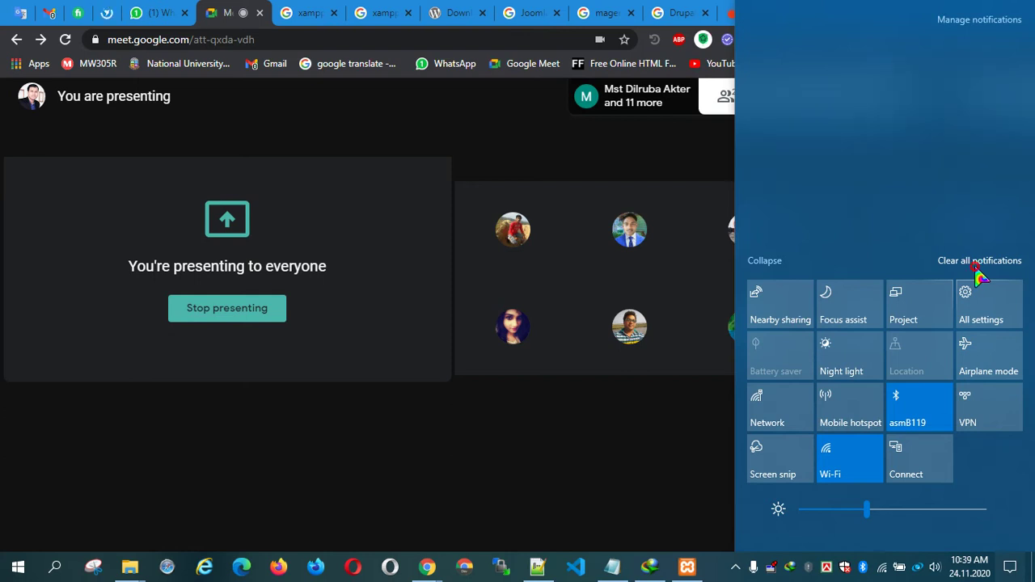
click(725, 572)
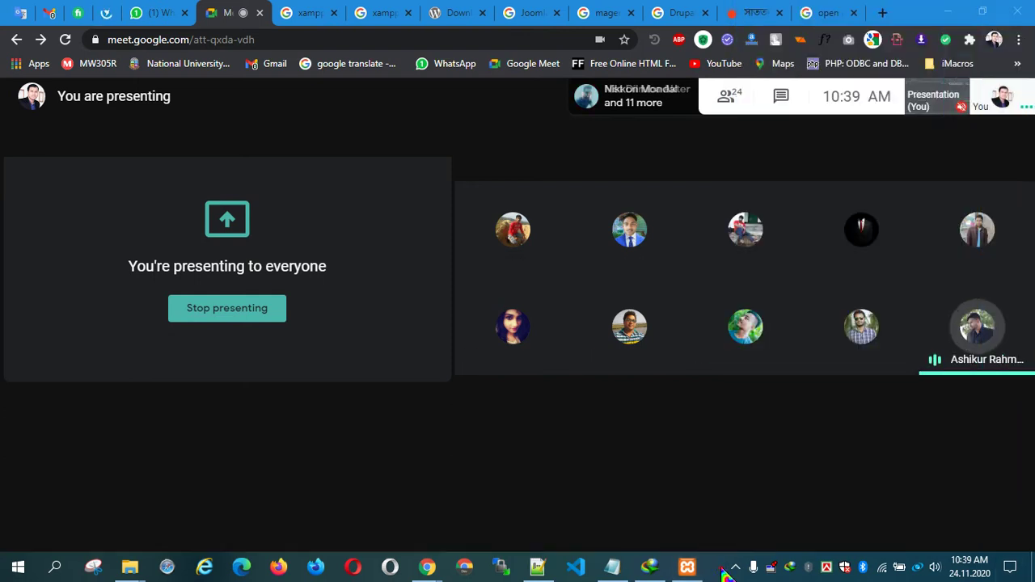
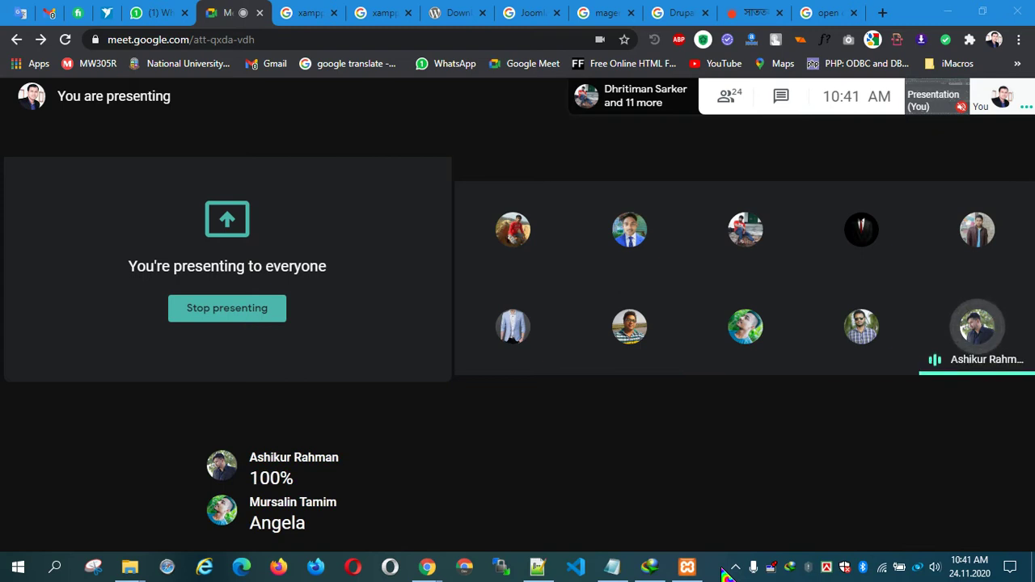
Step: Show the desktop, return to the meeting, and check the meeting details' attachments
click(1033, 570)
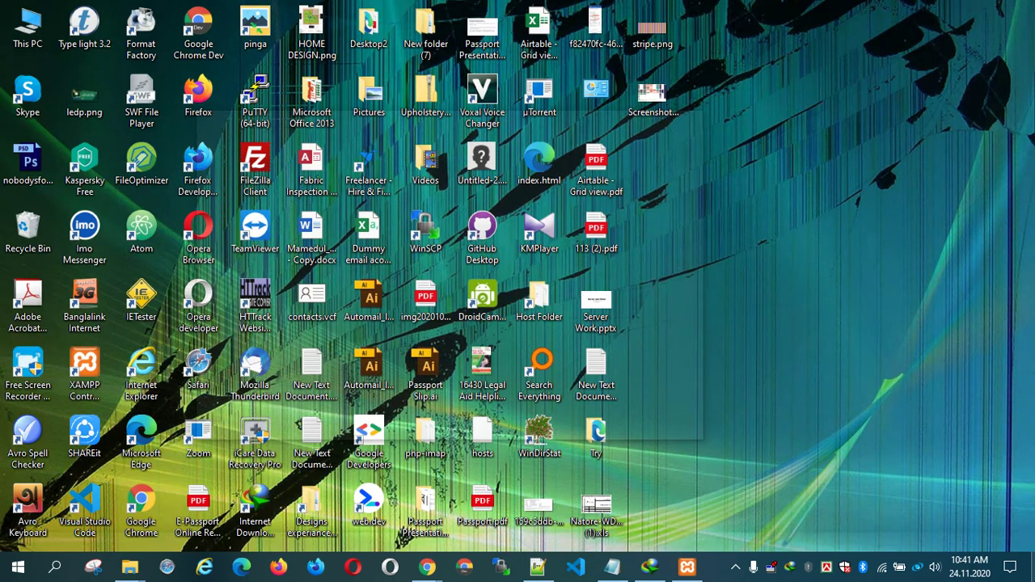
click(1032, 570)
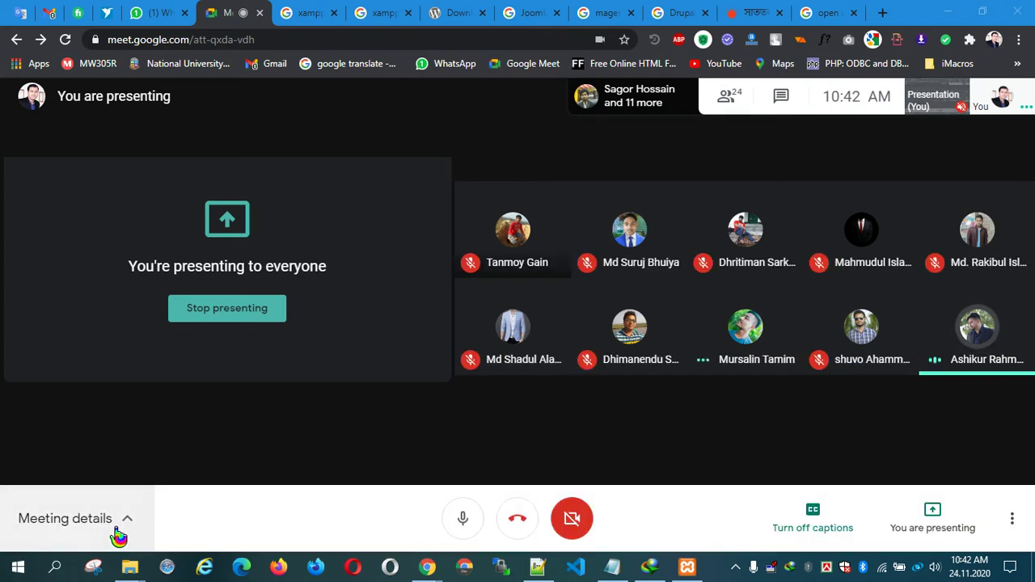
click(119, 534)
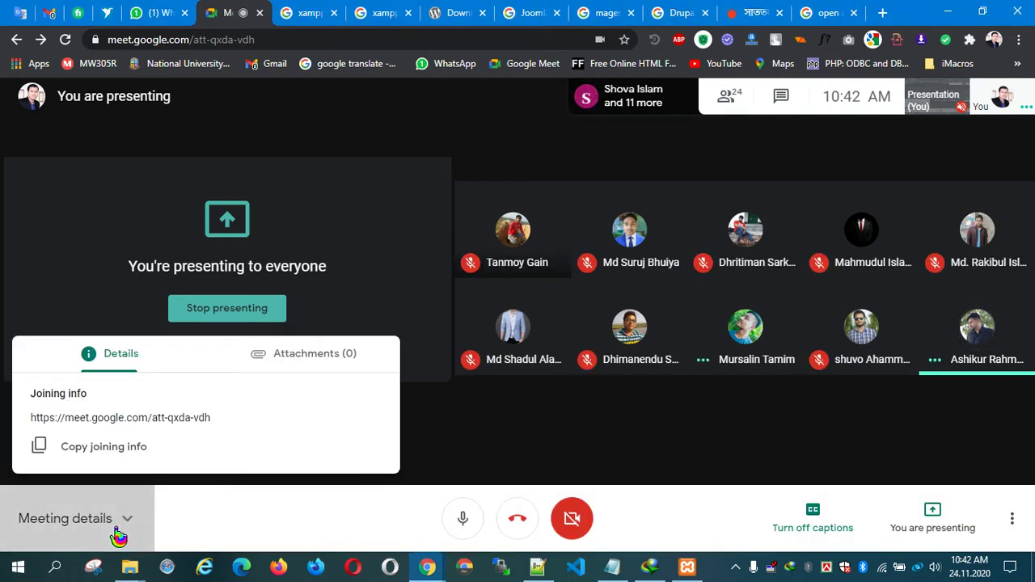
click(301, 372)
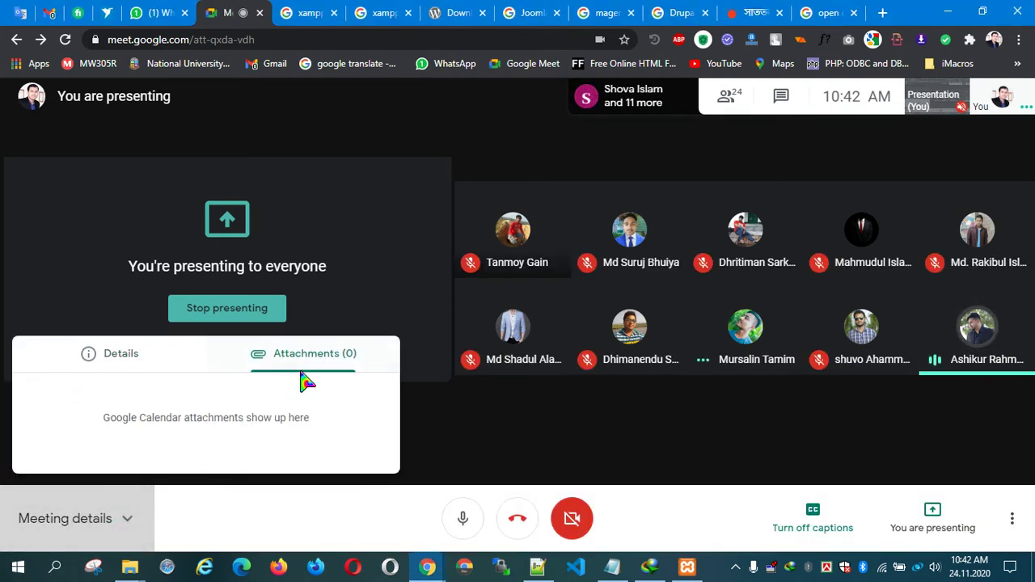
click(274, 517)
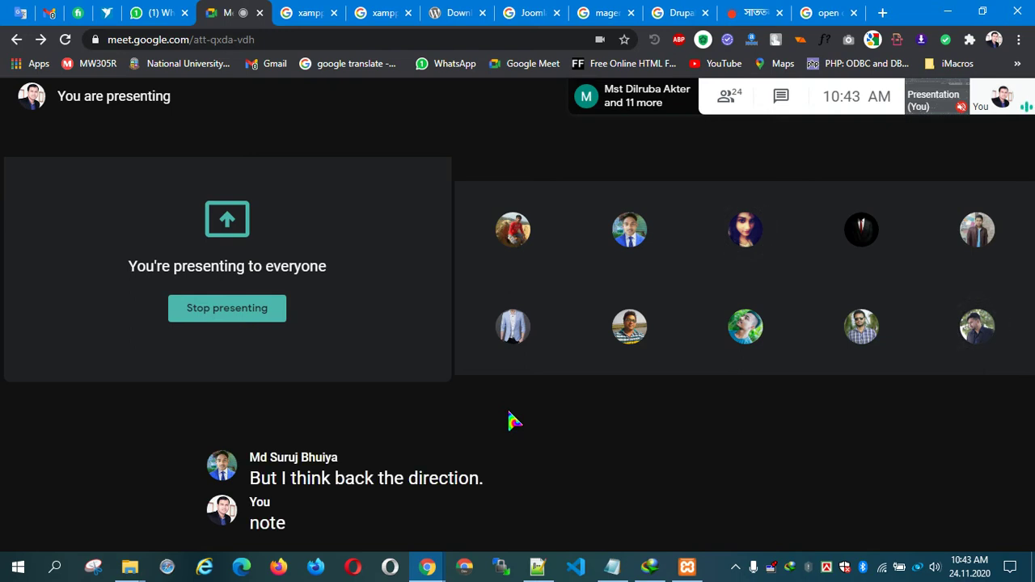
Step: Raise the headphone volume to 69 and admit the person waiting to join
click(935, 567)
click(932, 532)
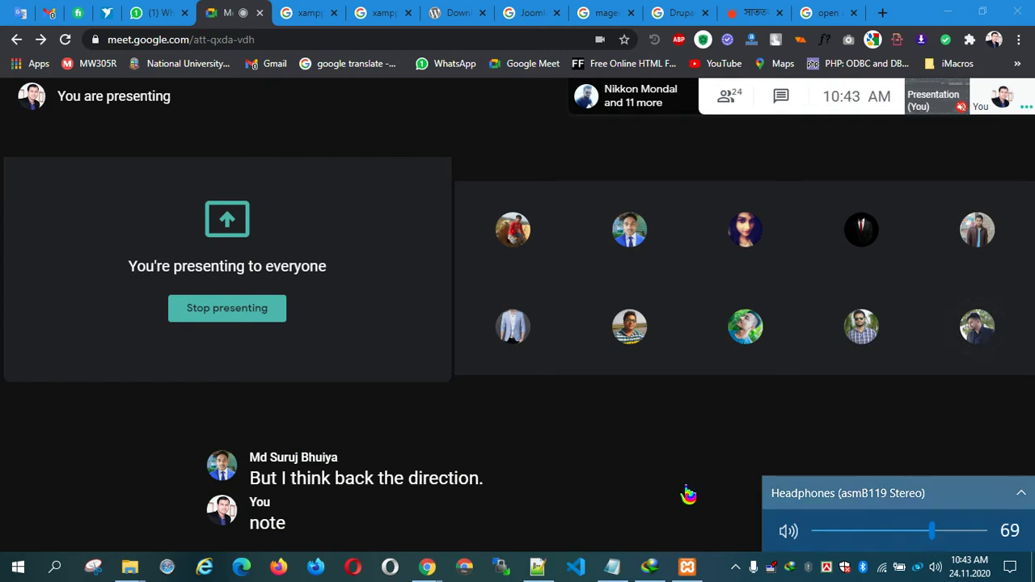
click(299, 517)
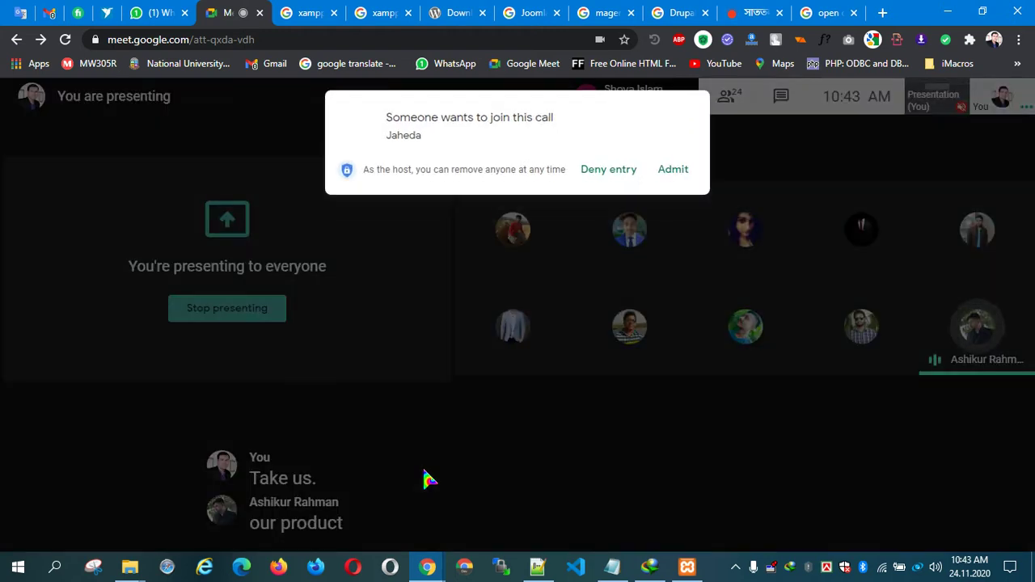
click(673, 170)
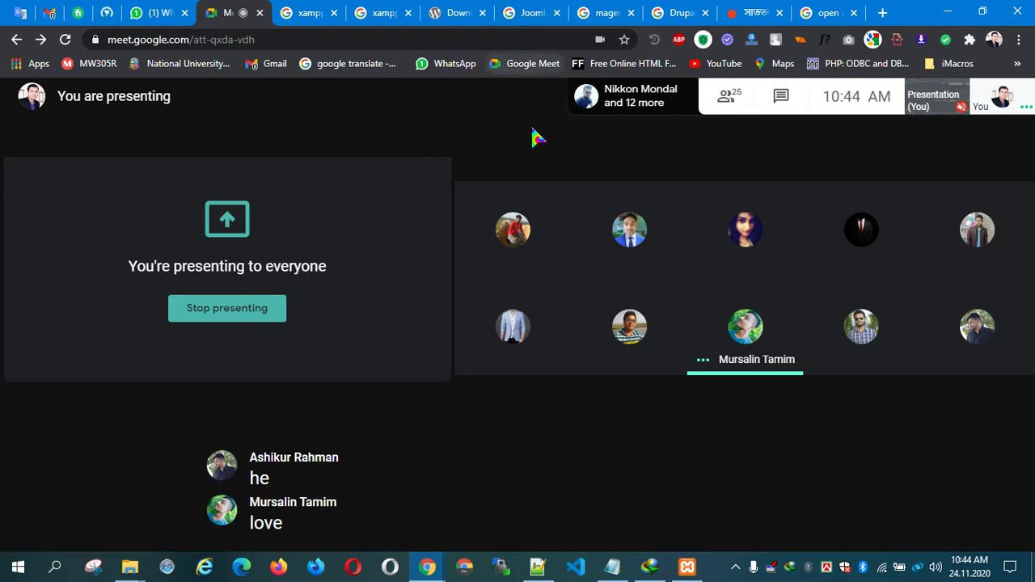
Step: Bring the XAMPP Control Panel window to the front from the taskbar
click(687, 566)
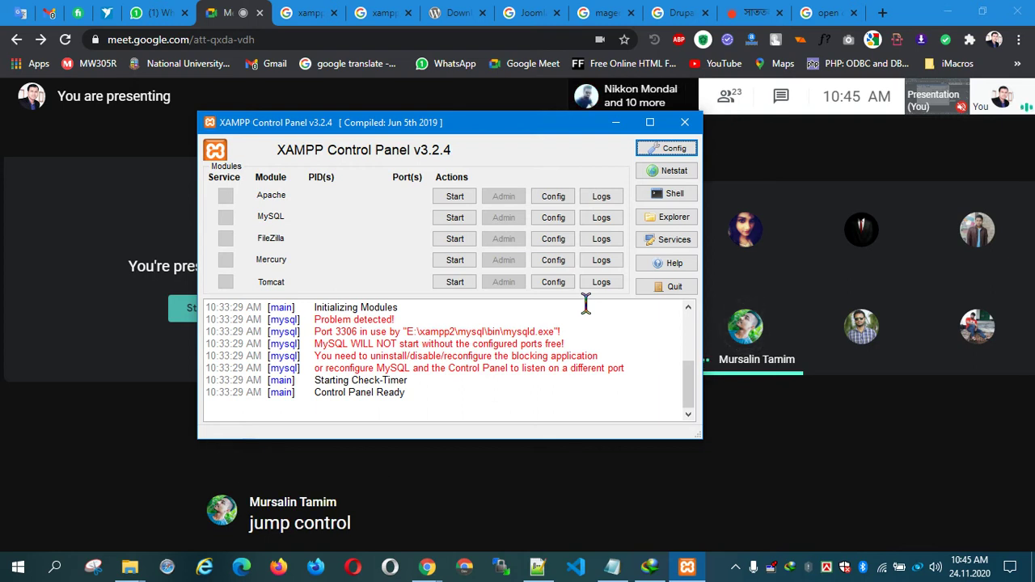
Step: Place the XAMPP window over the left-centre of the Meet view and start Apache
drag(506, 128, 659, 164)
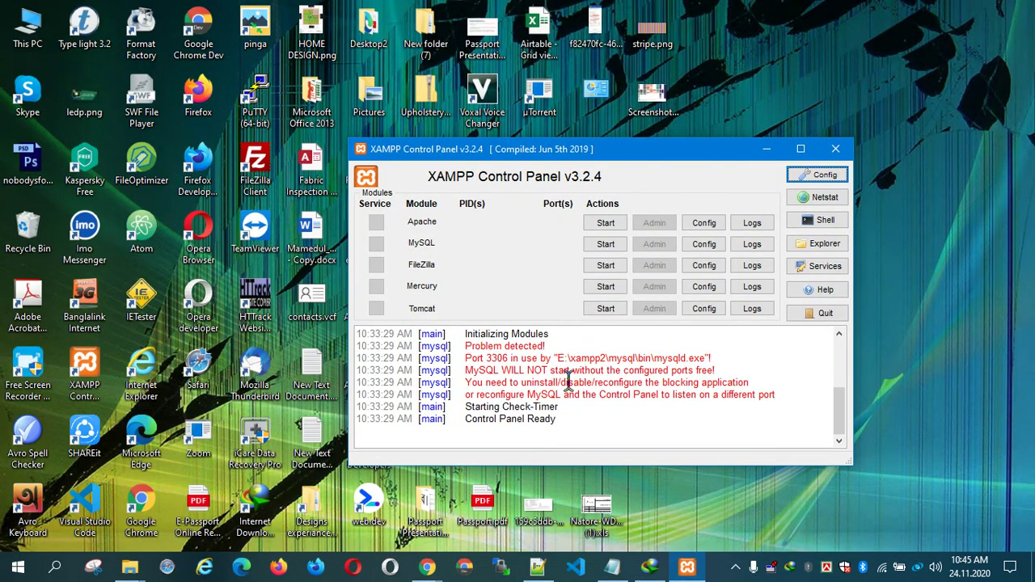
mouse_move(426, 568)
click(377, 513)
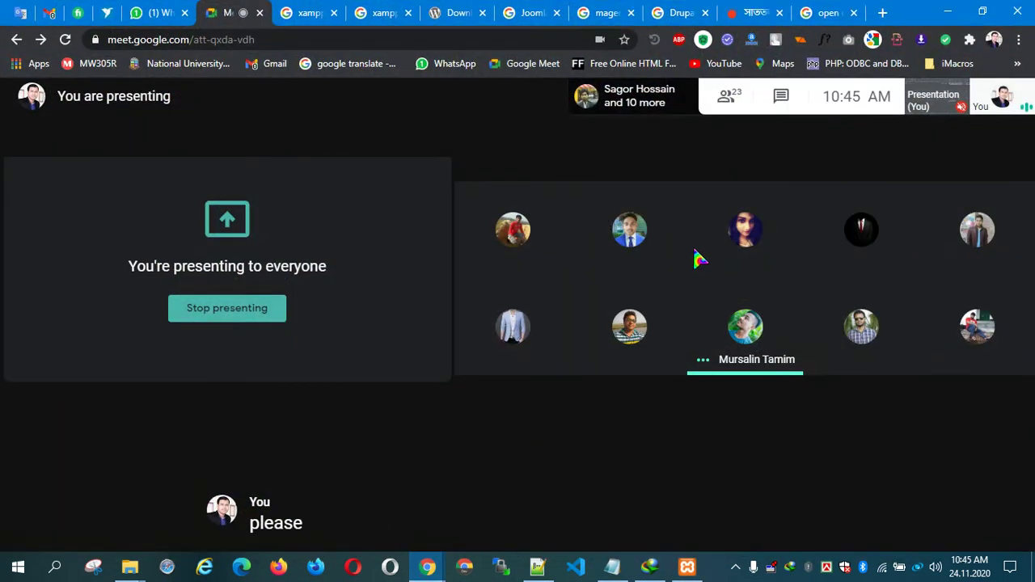
key(alt+Tab)
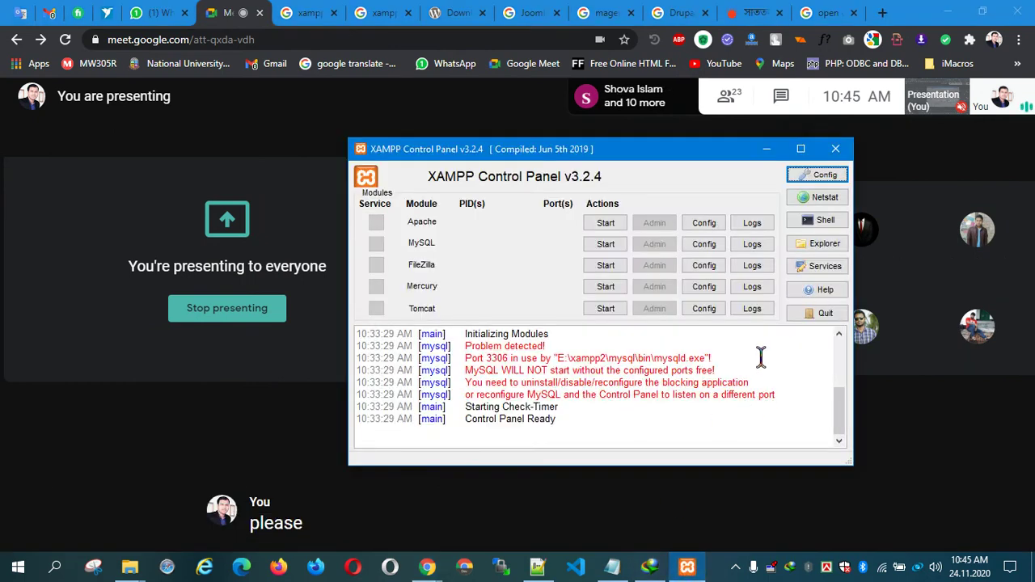
drag(653, 157, 587, 153)
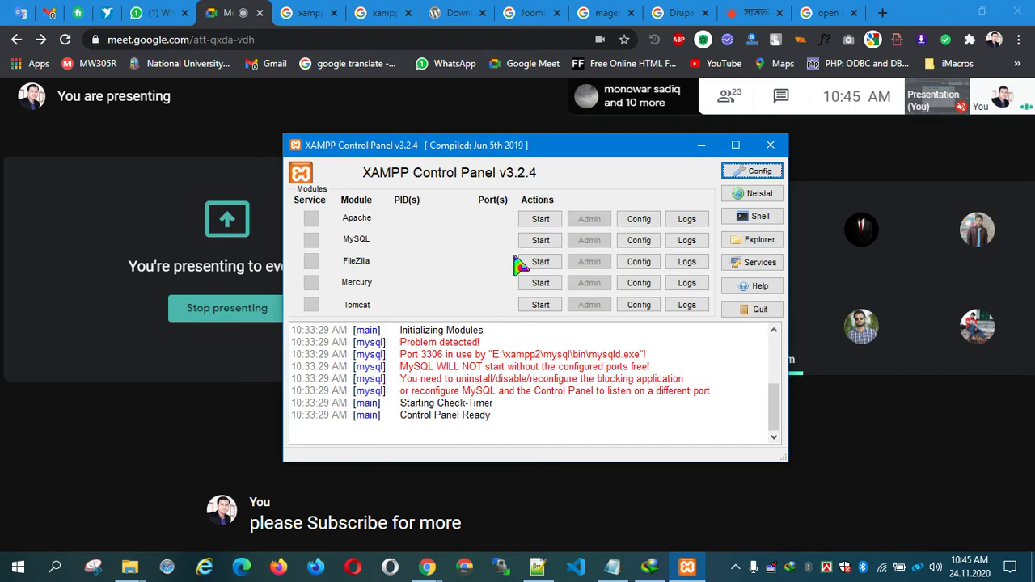
drag(615, 154, 514, 172)
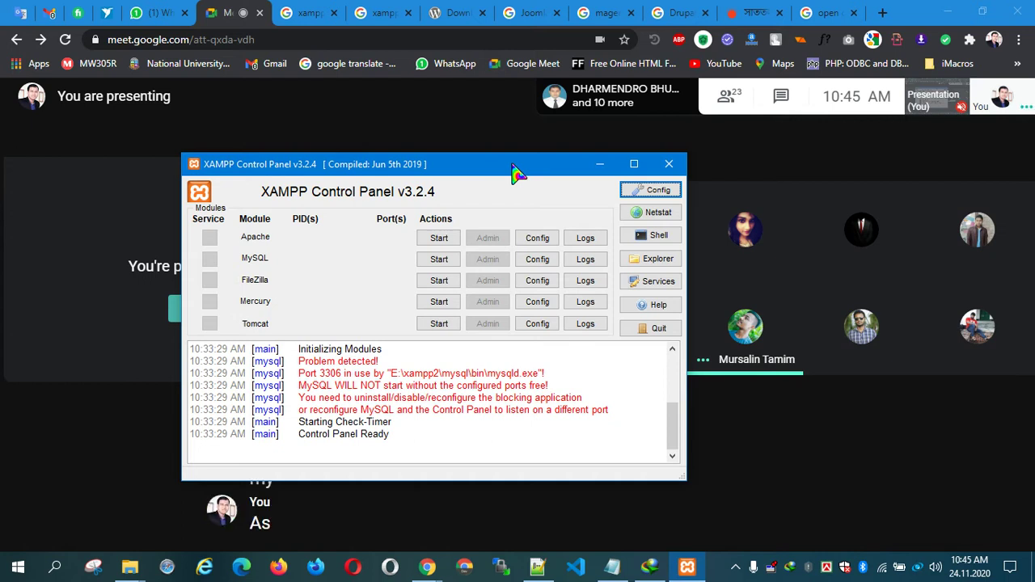
click(441, 241)
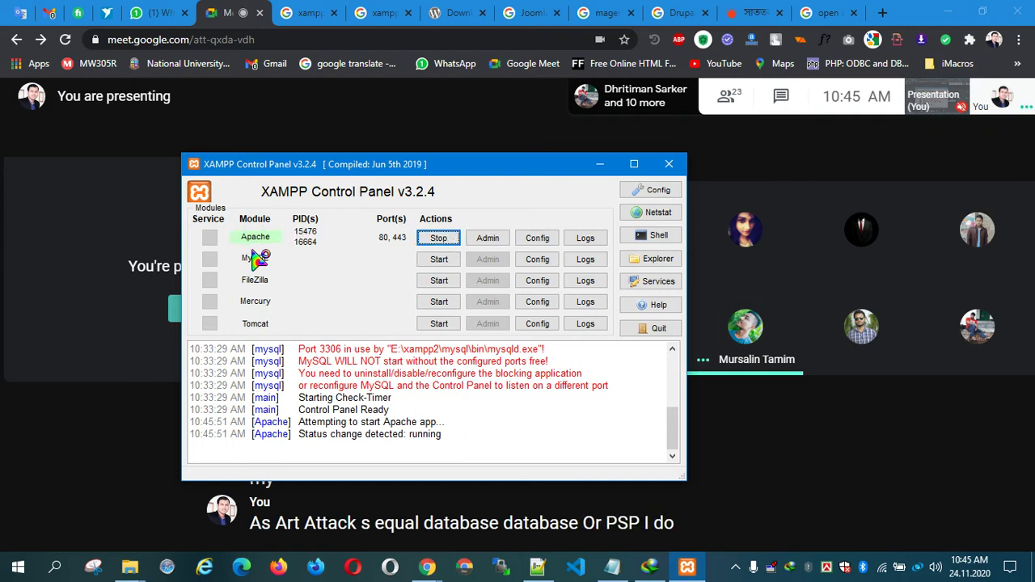
Step: Start MySQL and allow mysqld through the firewall, including on public networks
click(440, 261)
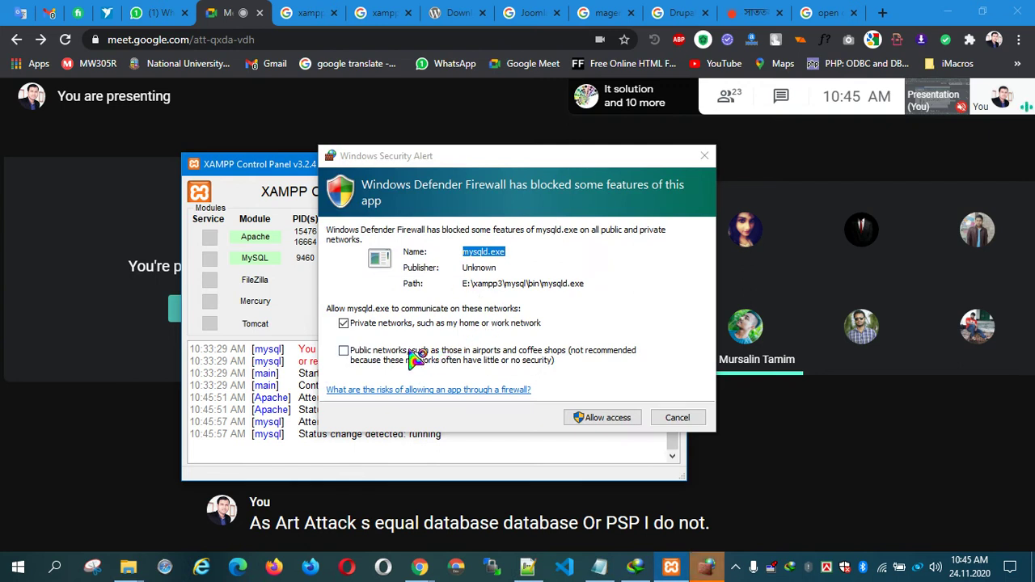
drag(404, 156, 606, 146)
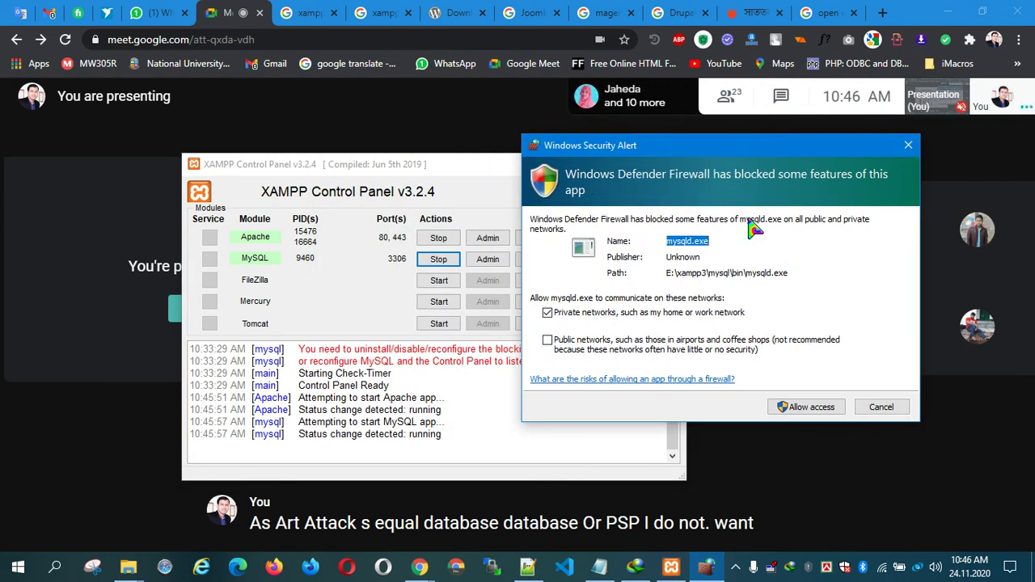
click(547, 341)
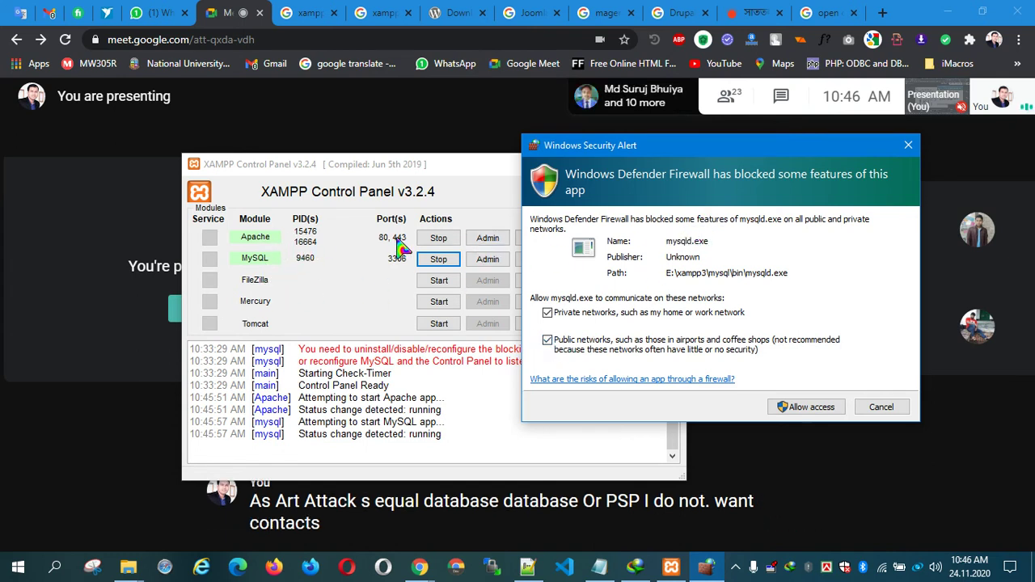
drag(712, 148, 588, 147)
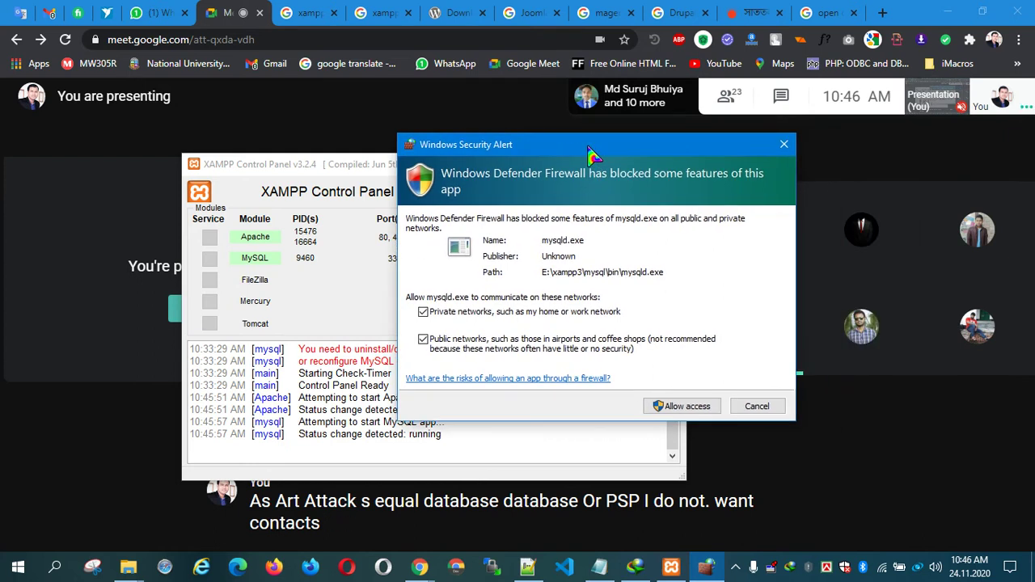
click(682, 407)
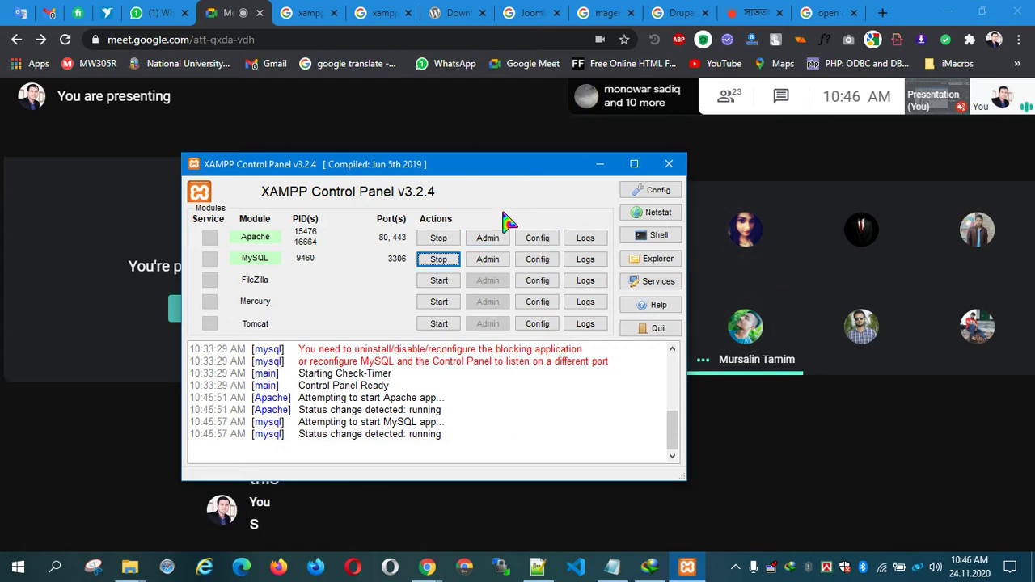
Step: Show Apache's configuration file list, then open Apache's Admin page
click(537, 237)
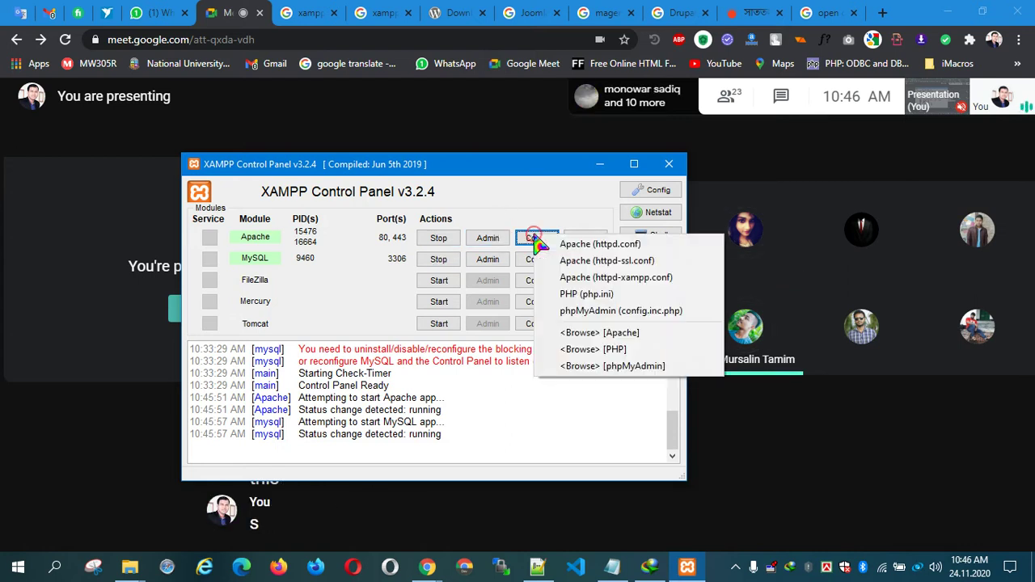
click(488, 237)
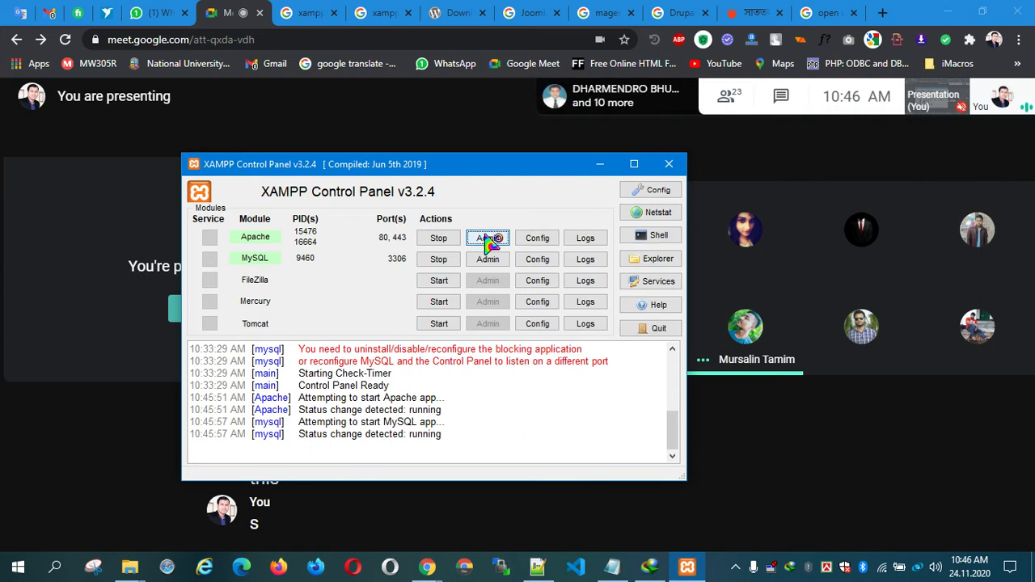
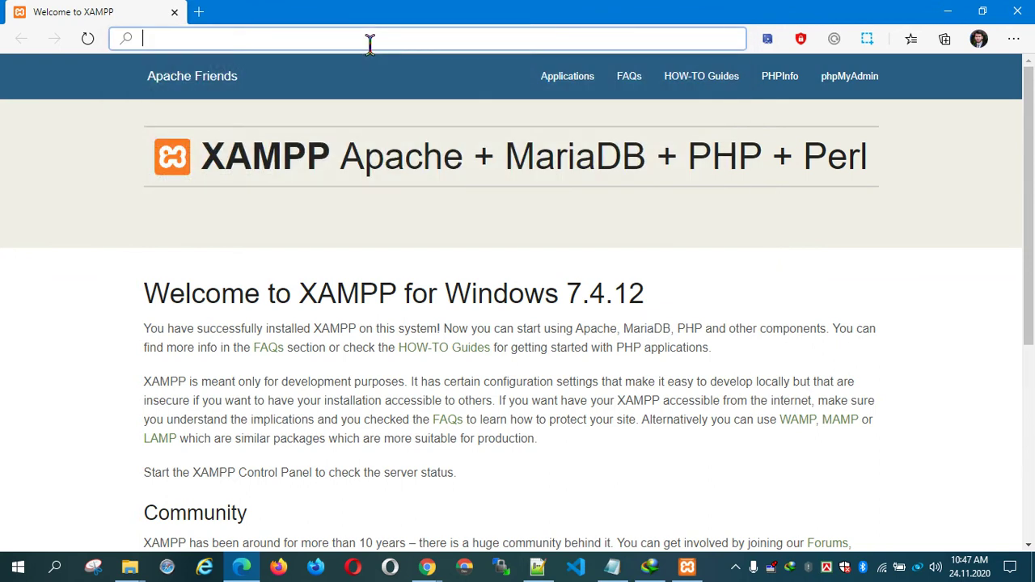
Step: Close Edge and load localhost in a new tab of the Chrome window running Meet
key(ctrl+z)
key(ctrl+c)
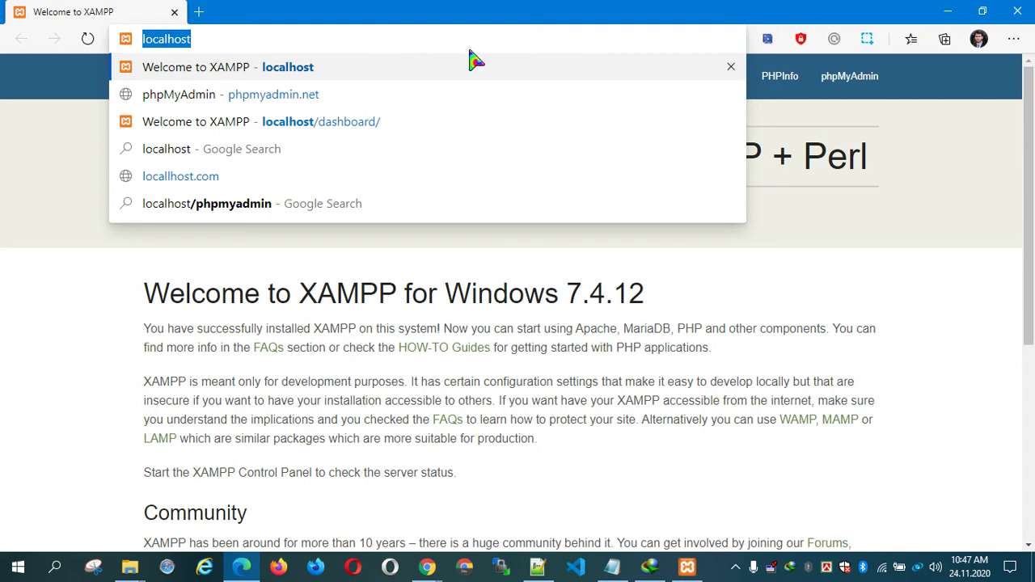
click(1018, 12)
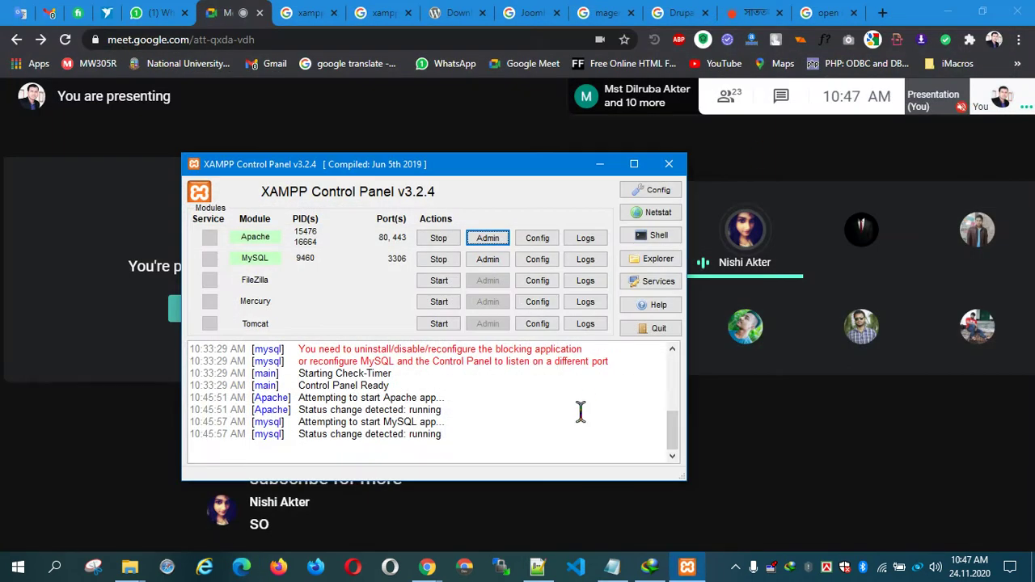
mouse_move(431, 567)
click(352, 509)
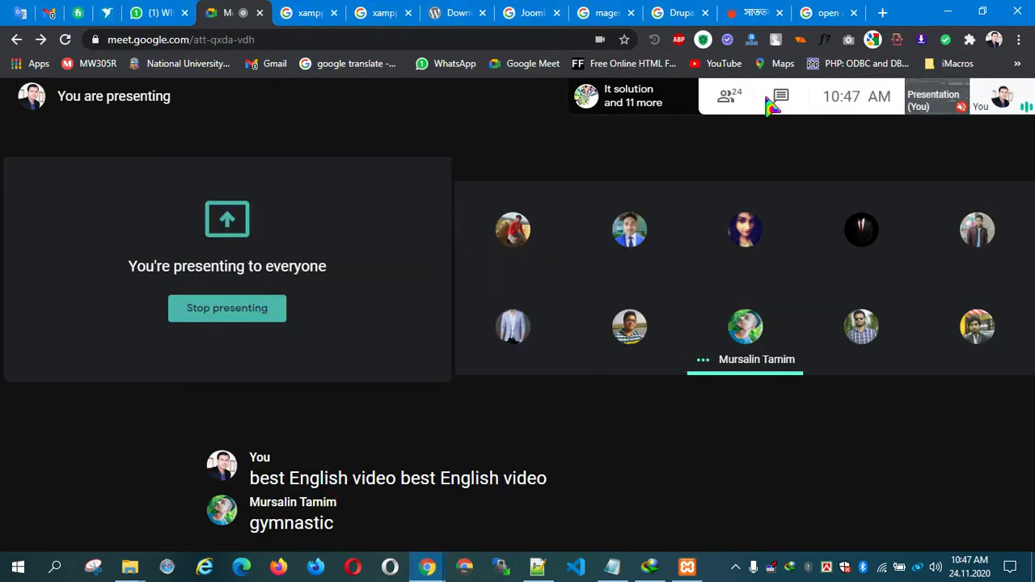
key(ctrl+t)
key(ctrl+v)
key(Return)
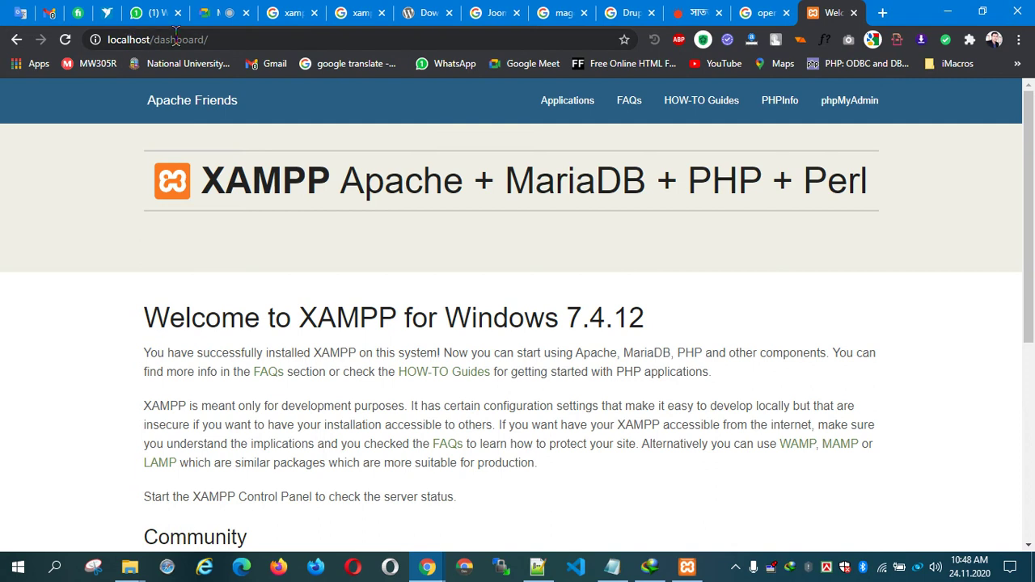
Step: Select the localhost part of the dashboard address in Chrome
click(176, 36)
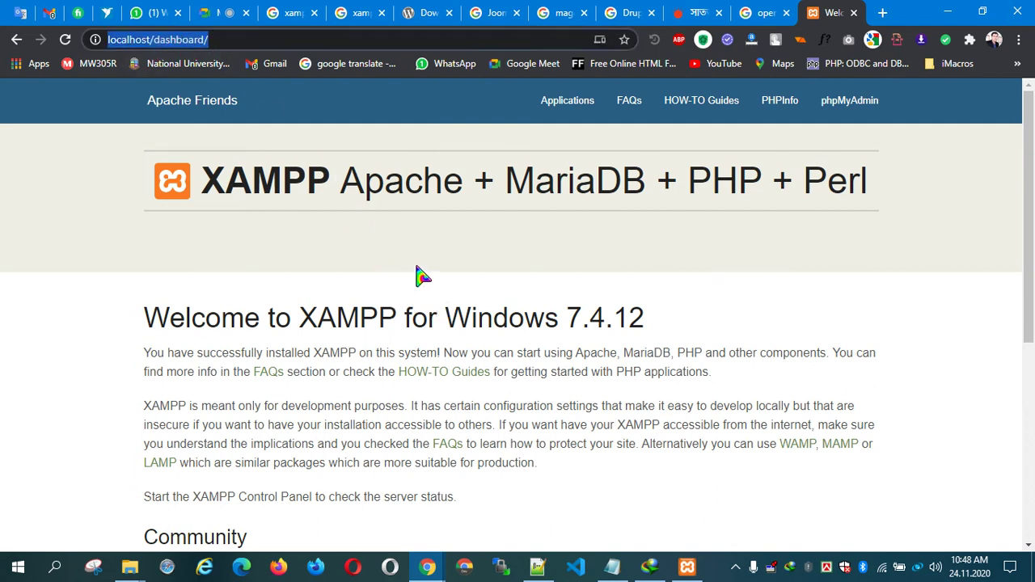
double_click(146, 38)
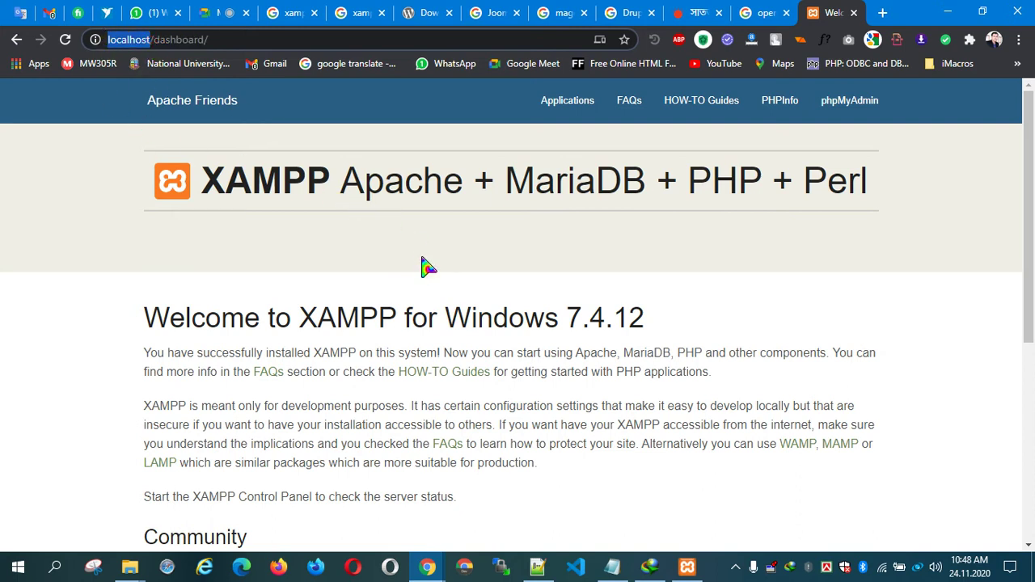
scroll(428, 282, down, 5)
scroll(507, 283, up, 3)
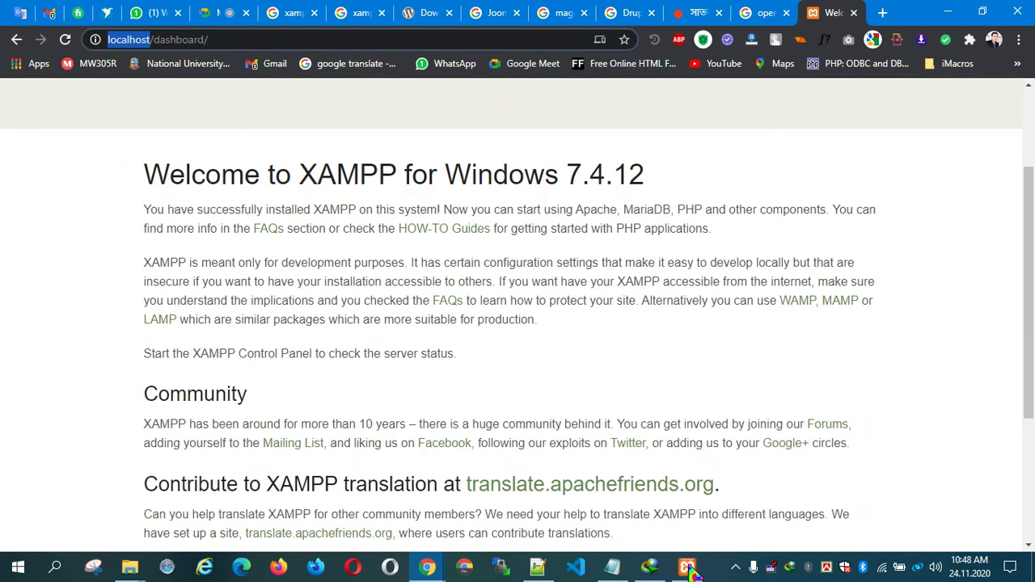
Step: Review Apache's configuration file list in XAMPP Control Panel, then bring up the Start menu
click(687, 566)
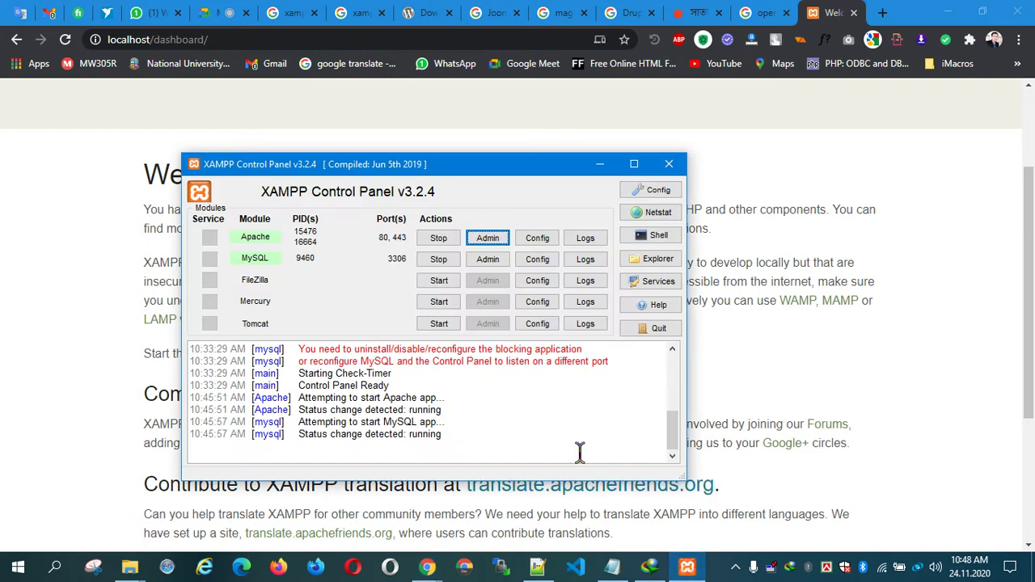
click(540, 239)
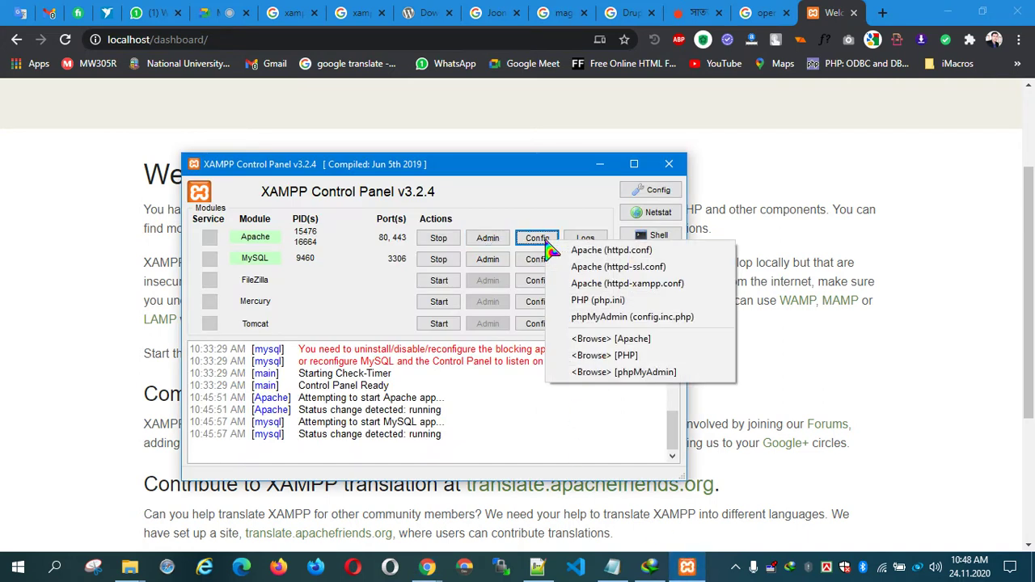
click(517, 186)
click(18, 566)
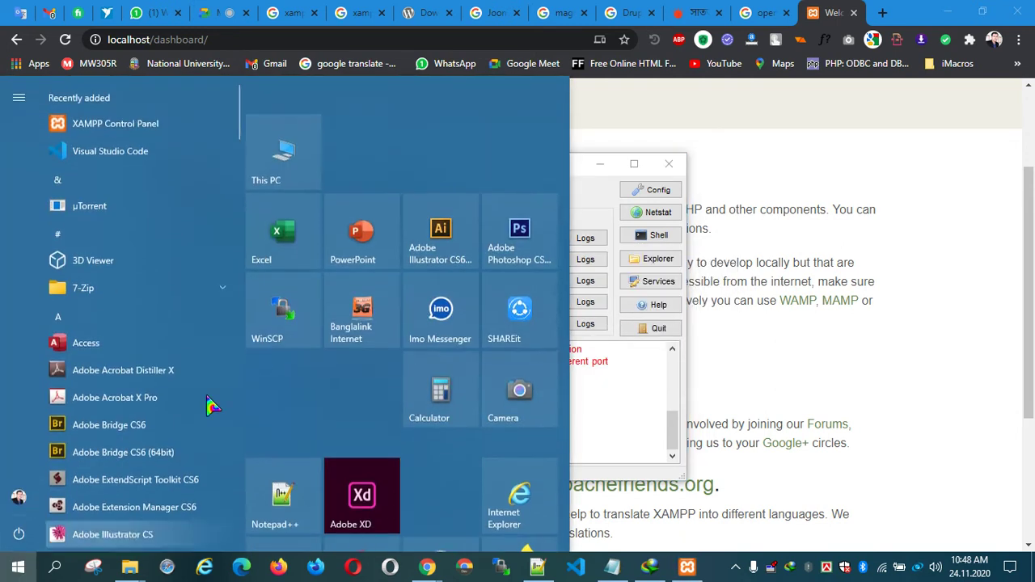
Step: Open New Volume (E:) > xampp3 in File Explorer and select the htdocs folder
key(super+e)
click(616, 303)
double_click(616, 303)
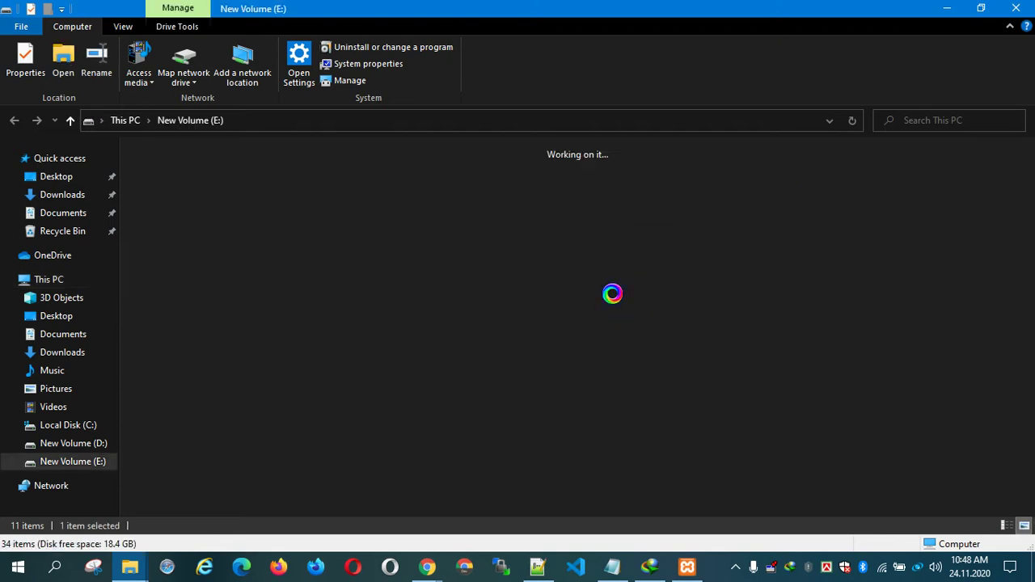
double_click(745, 287)
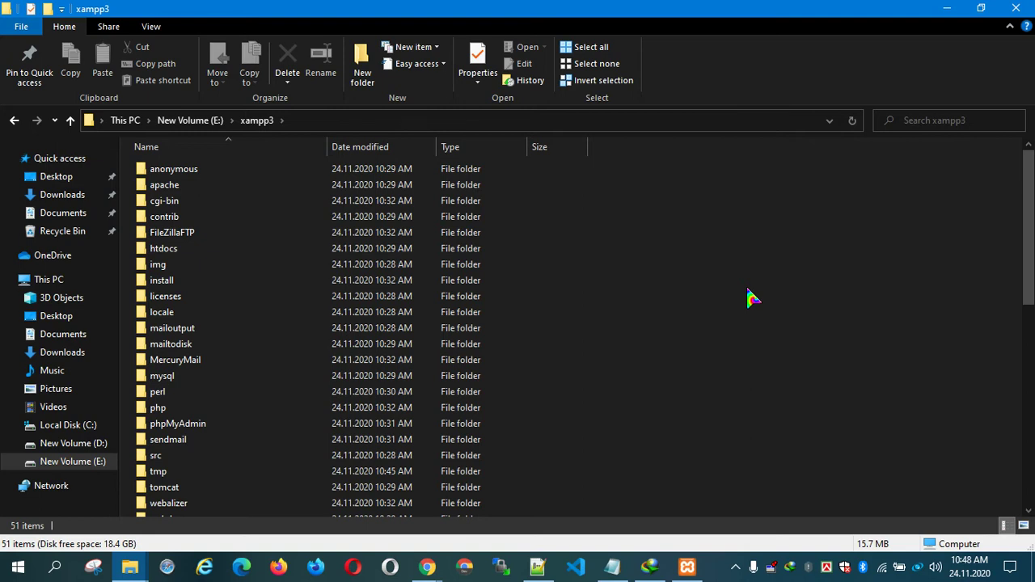
click(198, 255)
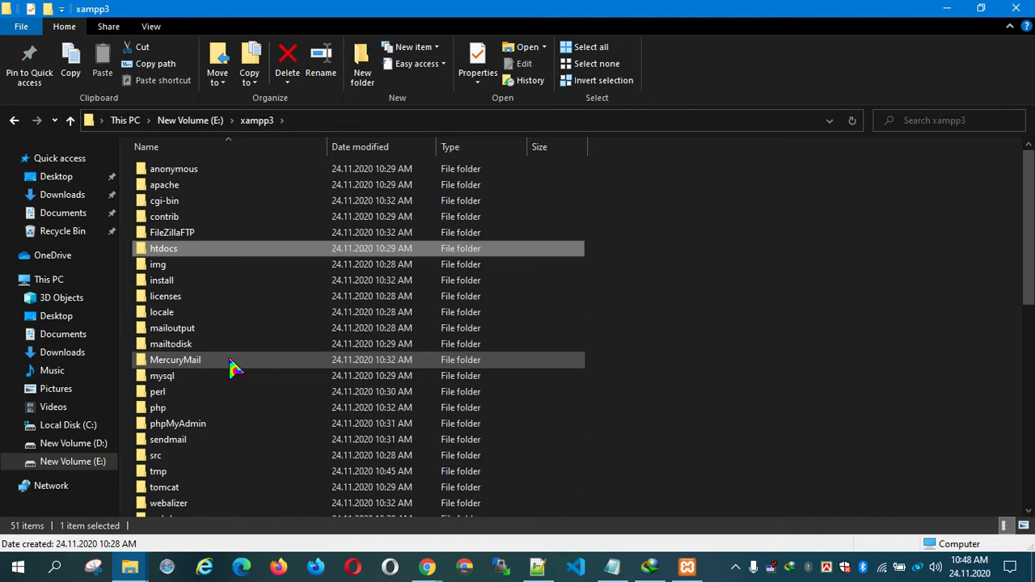
Step: Switch to the Google Meet tab in the Chrome window
click(427, 568)
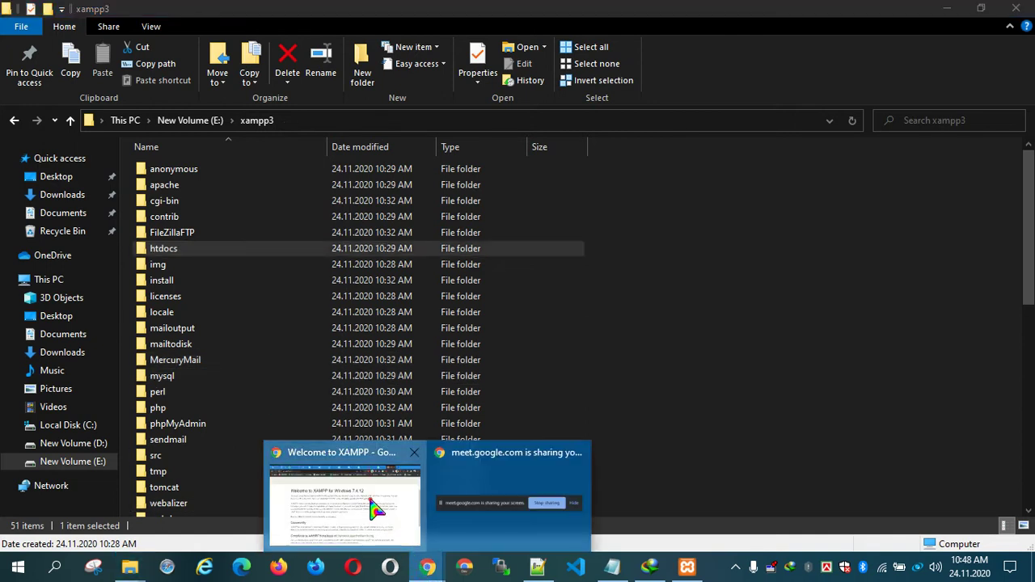
click(374, 510)
click(220, 13)
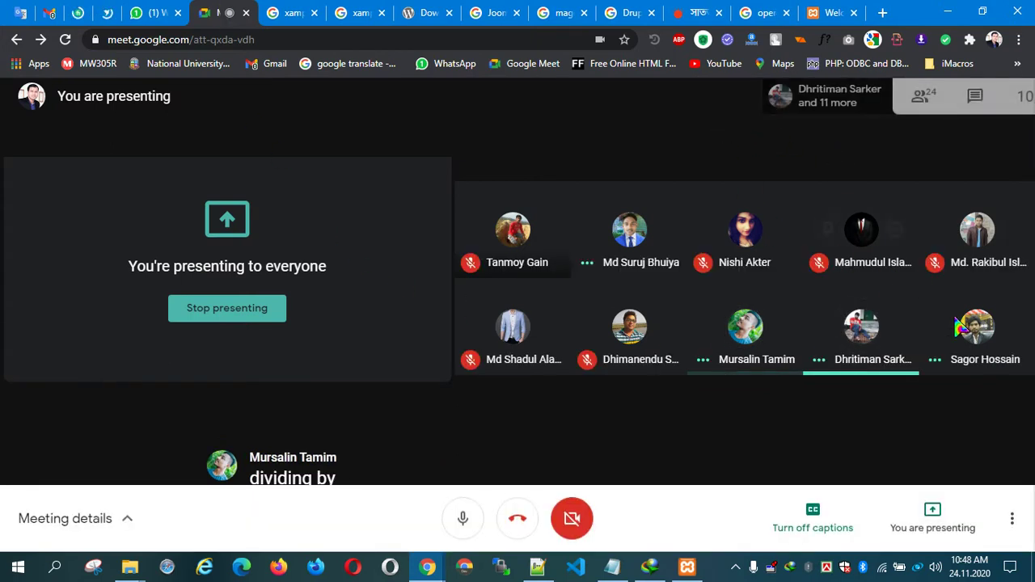
Step: Open the People list, stop presenting, and open the layout option under More options
click(920, 95)
scroll(924, 356, down, 5)
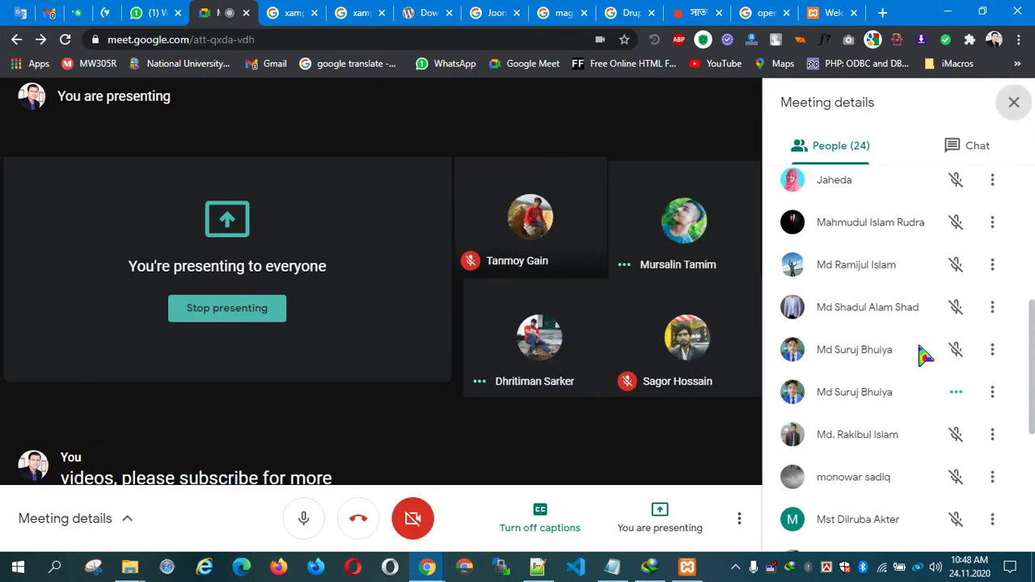
scroll(924, 355, down, 4)
click(224, 320)
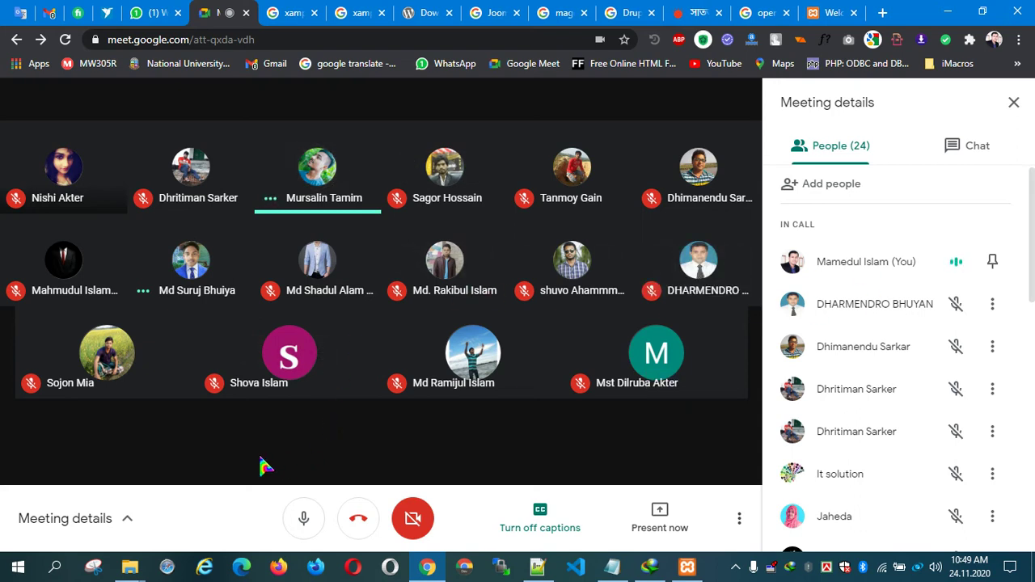
click(738, 518)
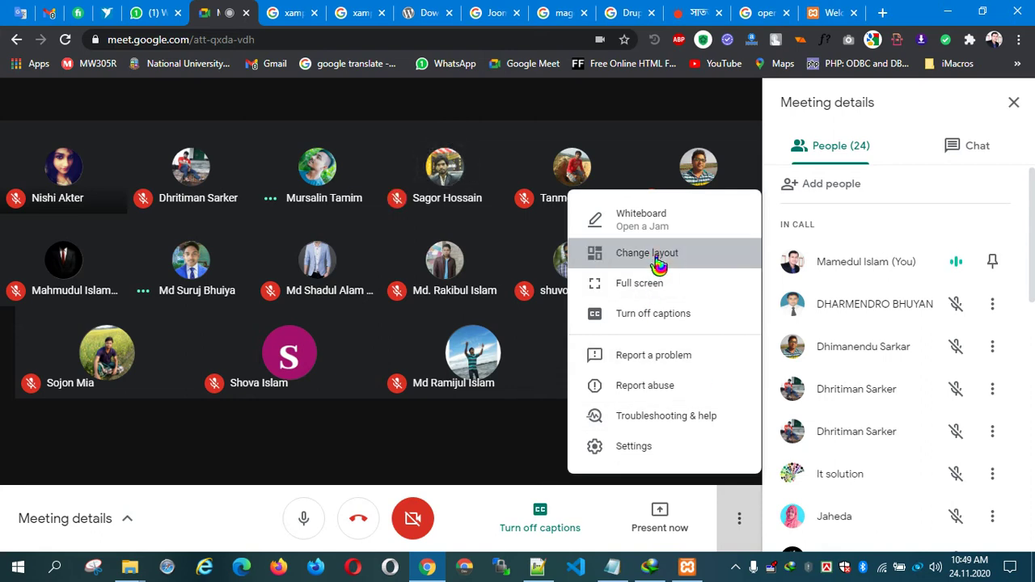
click(661, 258)
Step: Pick the Sidebar layout and close the layout dialog
click(428, 356)
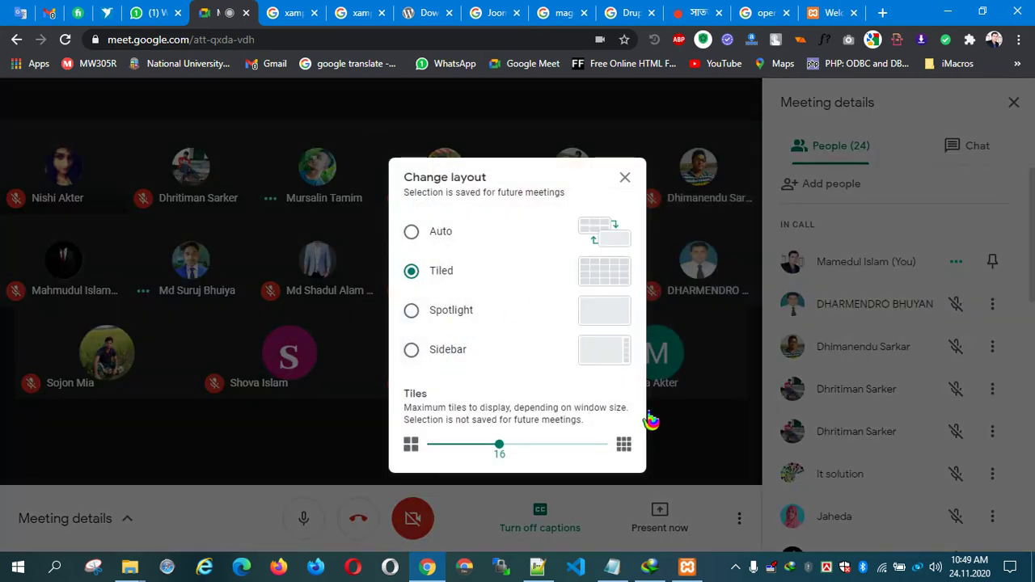
click(722, 531)
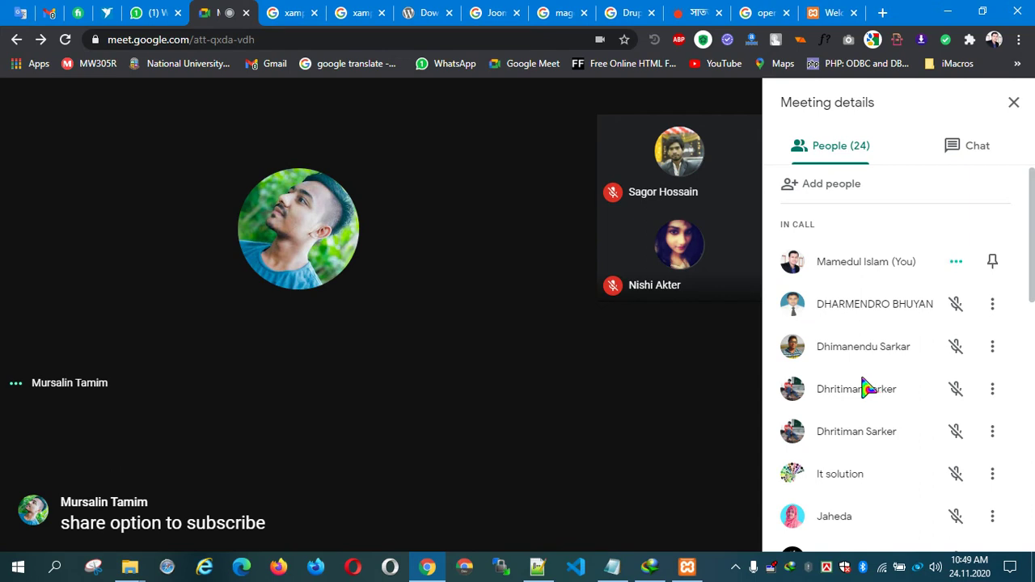
scroll(862, 387, down, 4)
scroll(855, 383, up, 5)
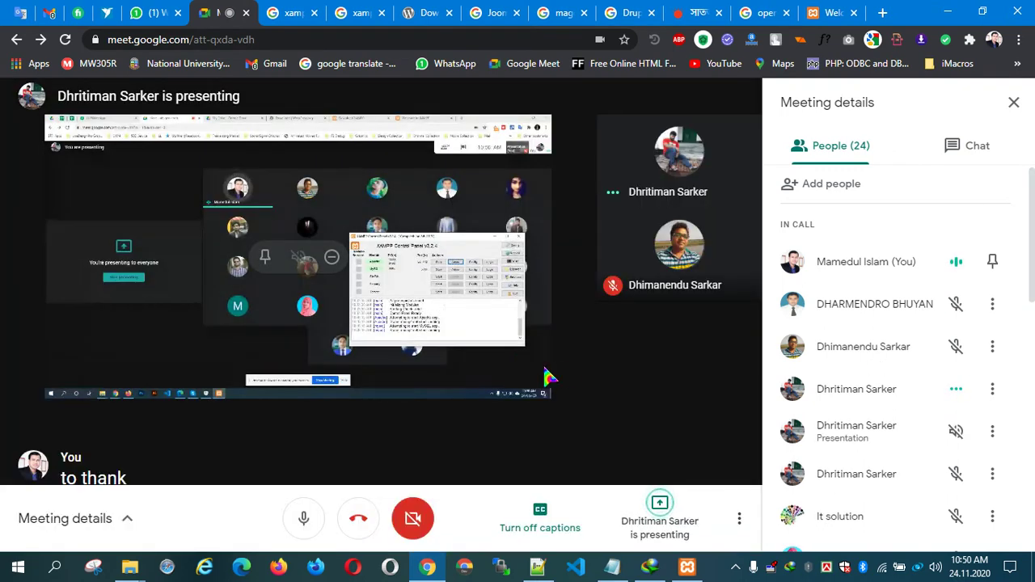
scroll(947, 457, down, 2)
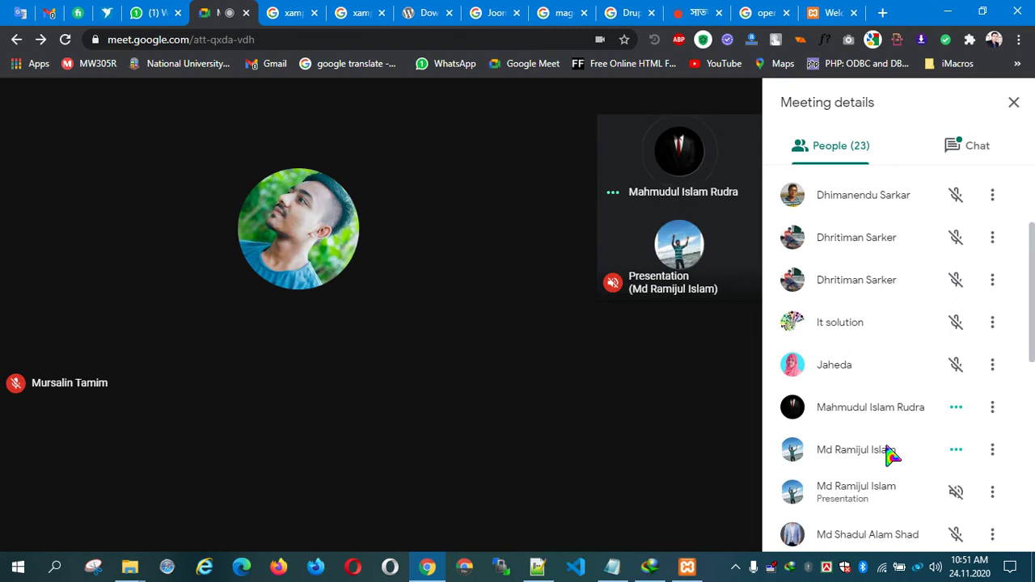
scroll(890, 455, down, 1)
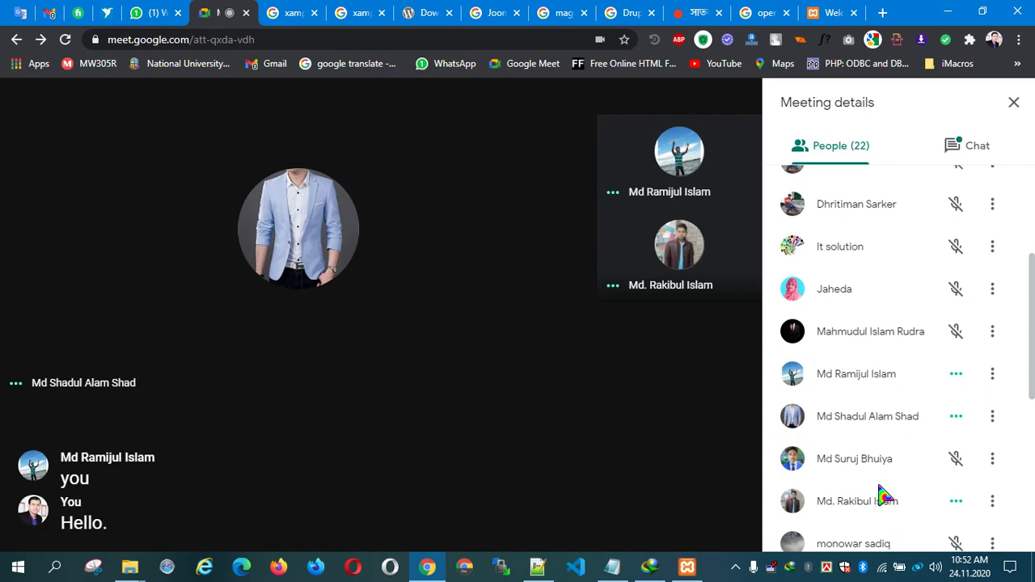
scroll(882, 493, down, 3)
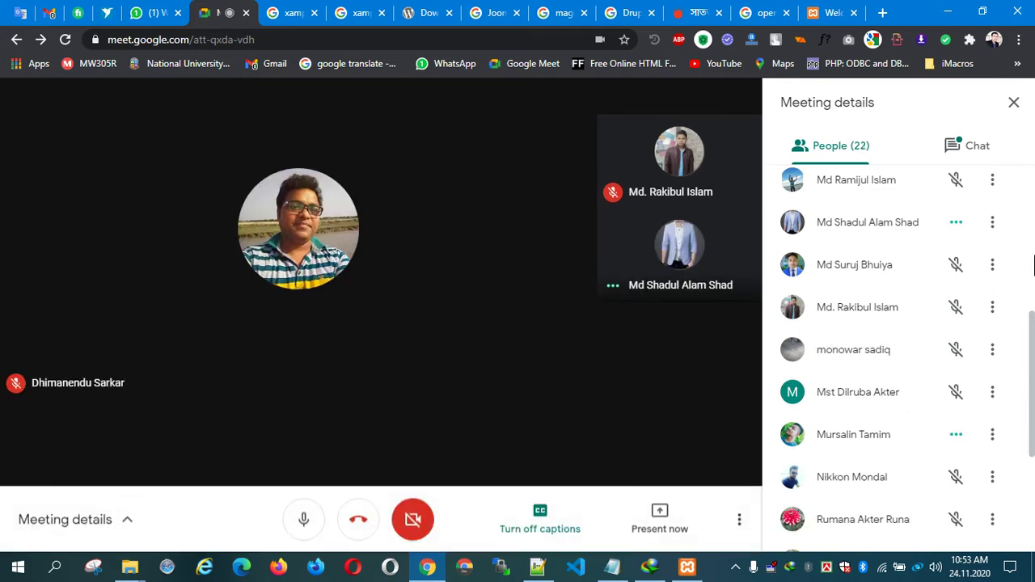
click(977, 153)
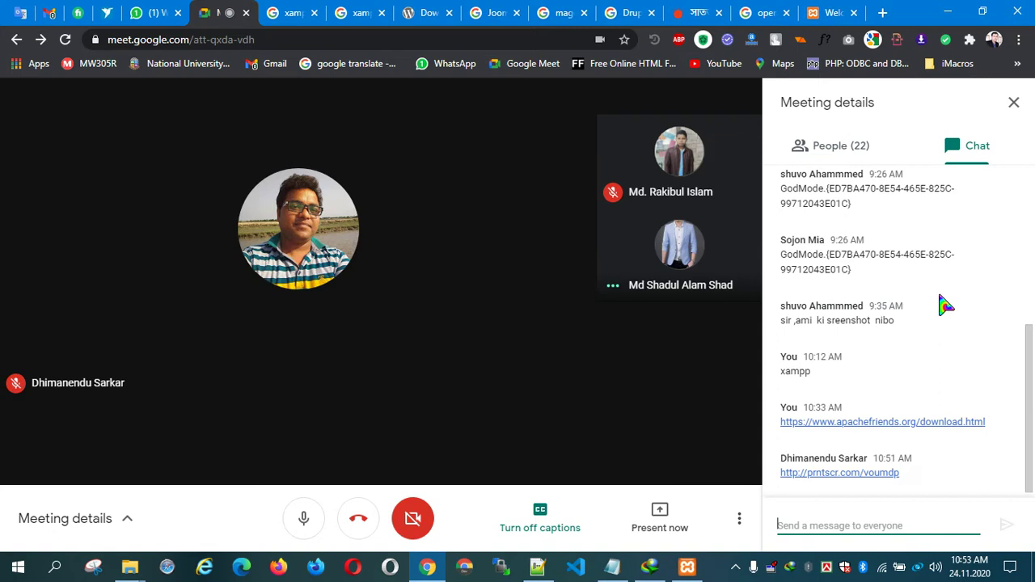
click(844, 150)
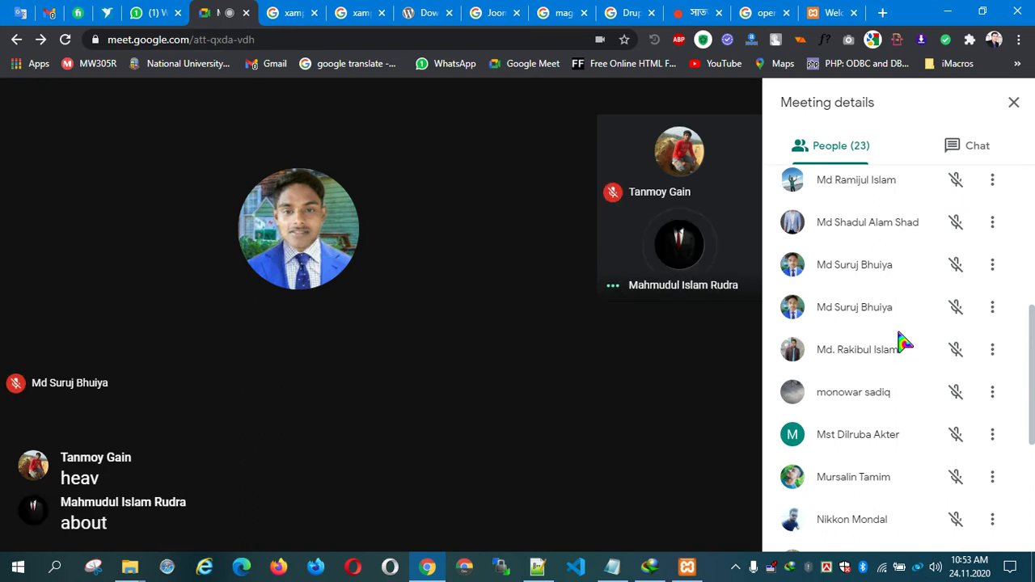
scroll(910, 372, down, 3)
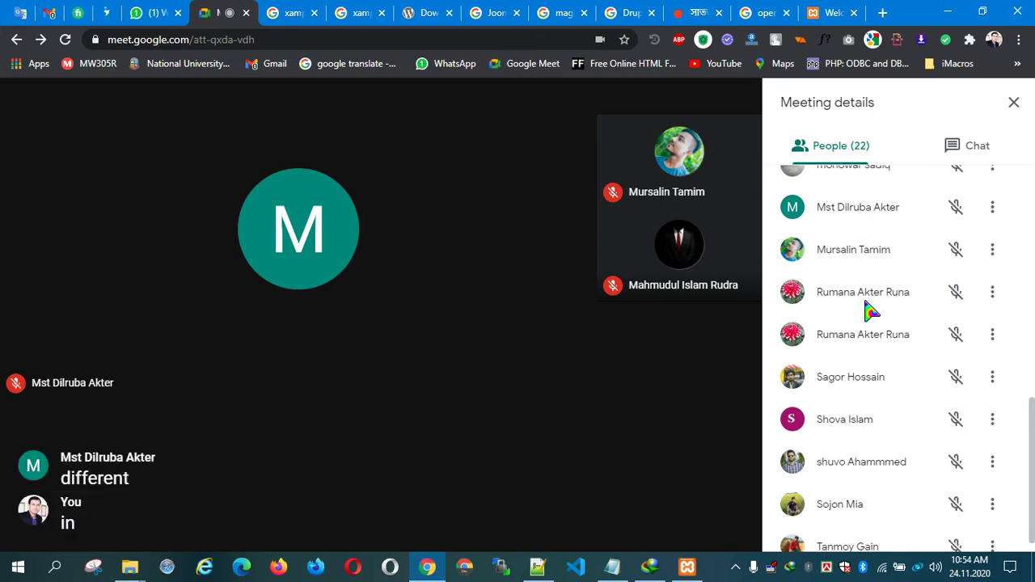
scroll(890, 295, up, 3)
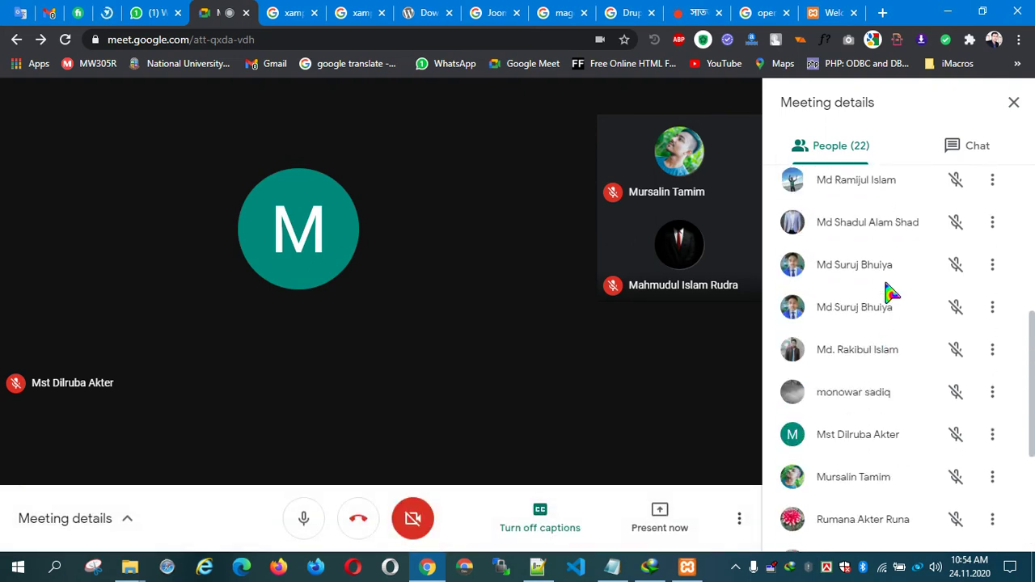
scroll(890, 293, up, 5)
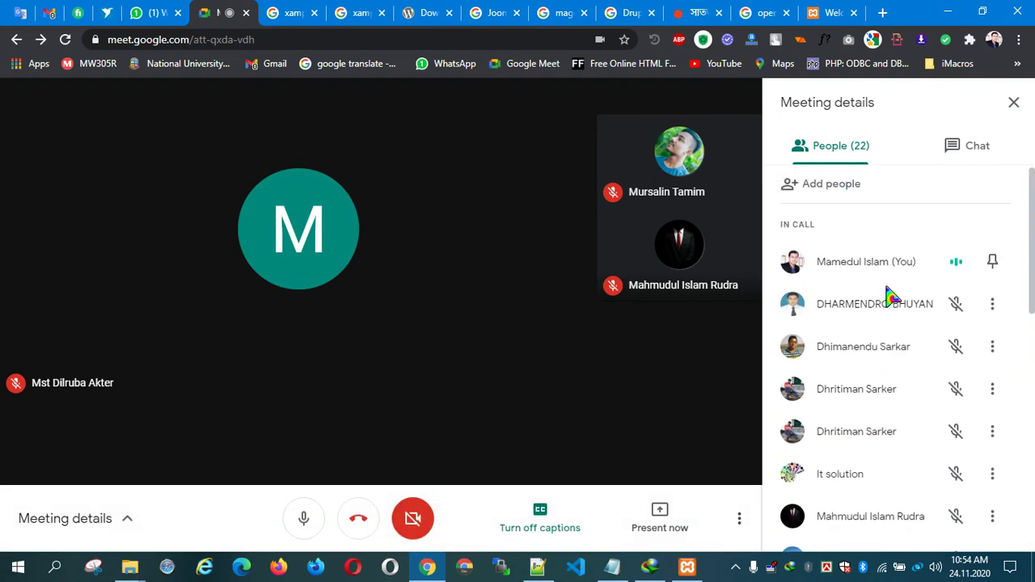
scroll(890, 294, down, 8)
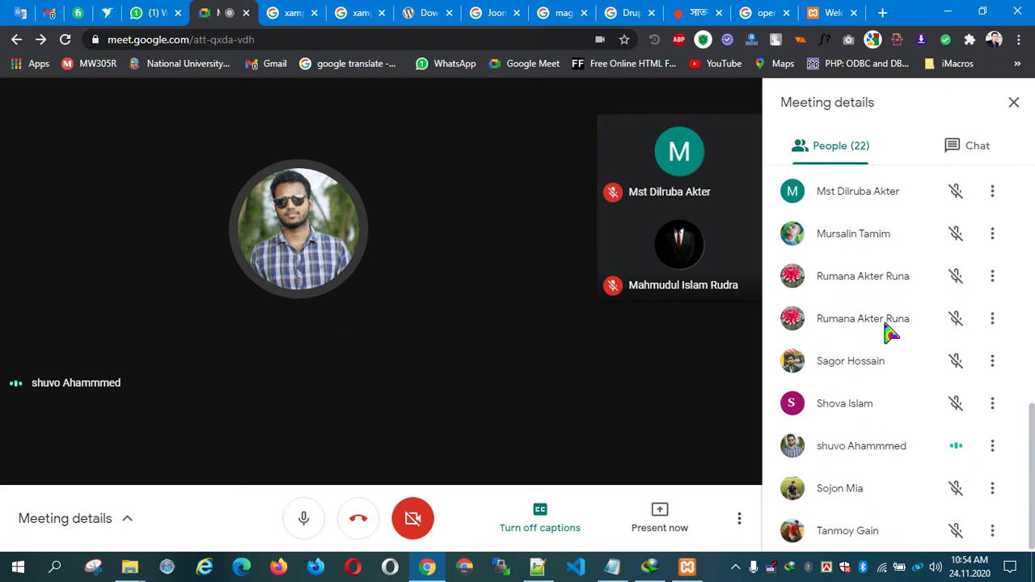
scroll(889, 409, up, 2)
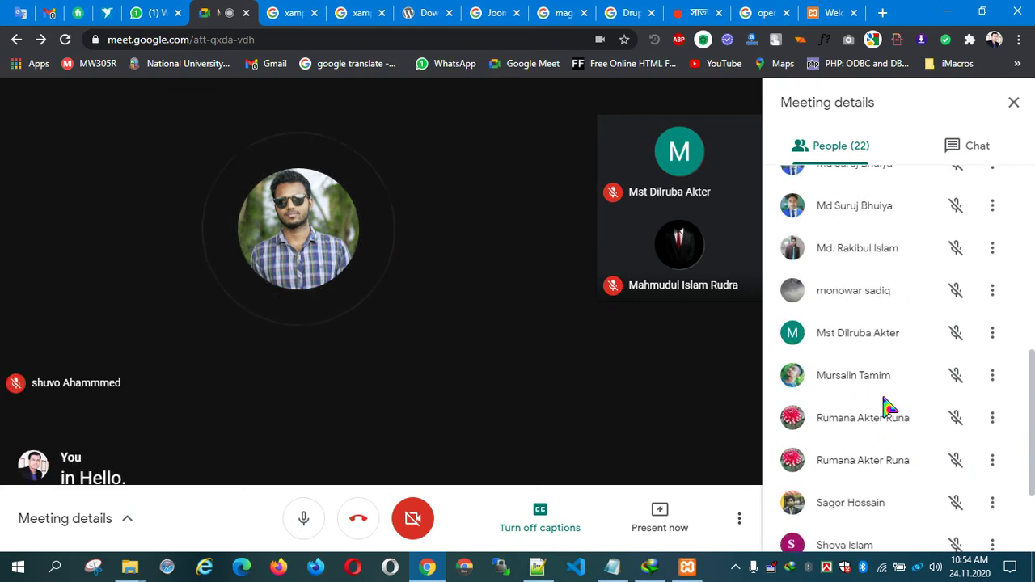
scroll(889, 408, down, 1)
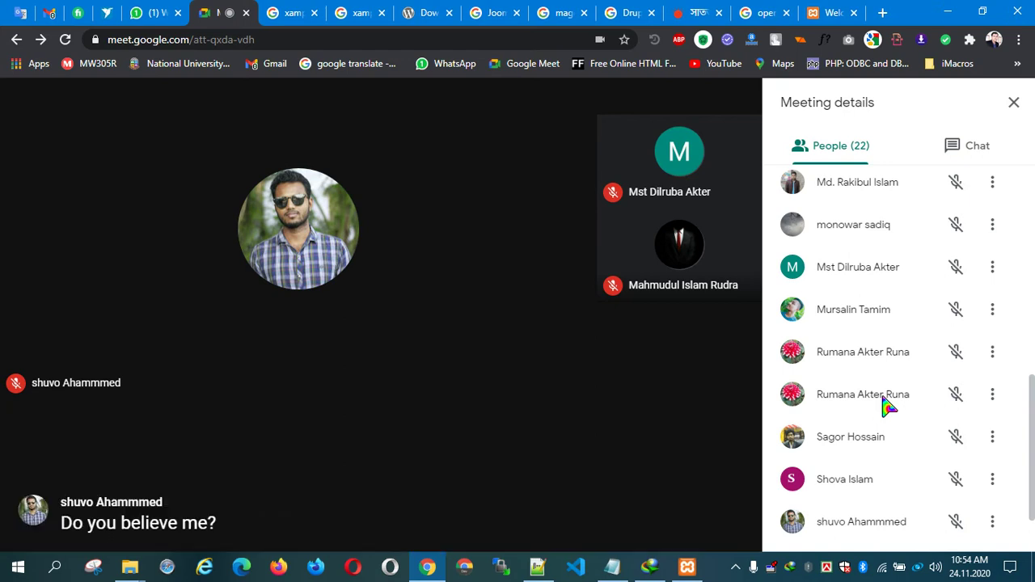
scroll(885, 405, down, 2)
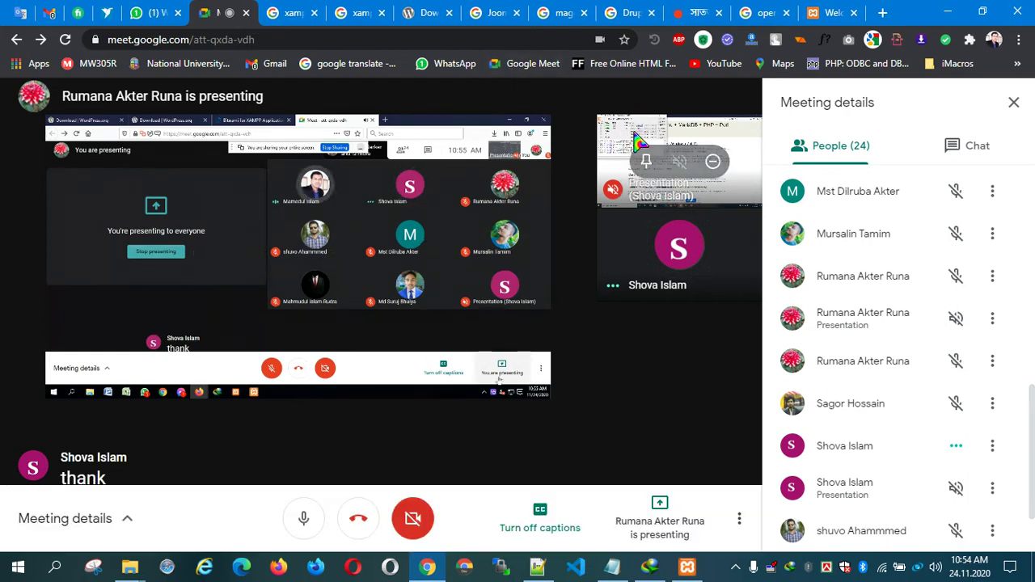
click(736, 521)
click(885, 453)
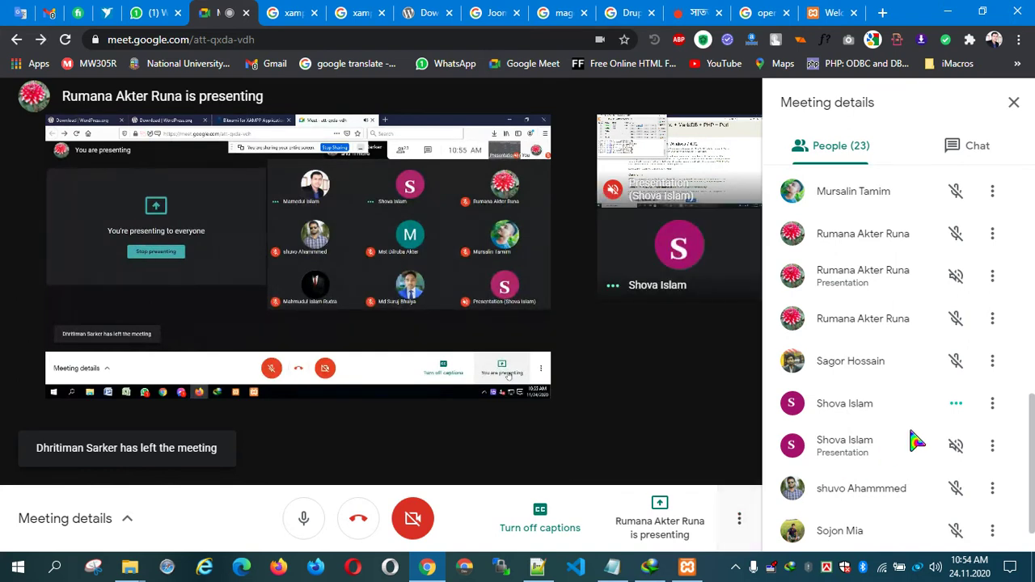
scroll(866, 342, up, 5)
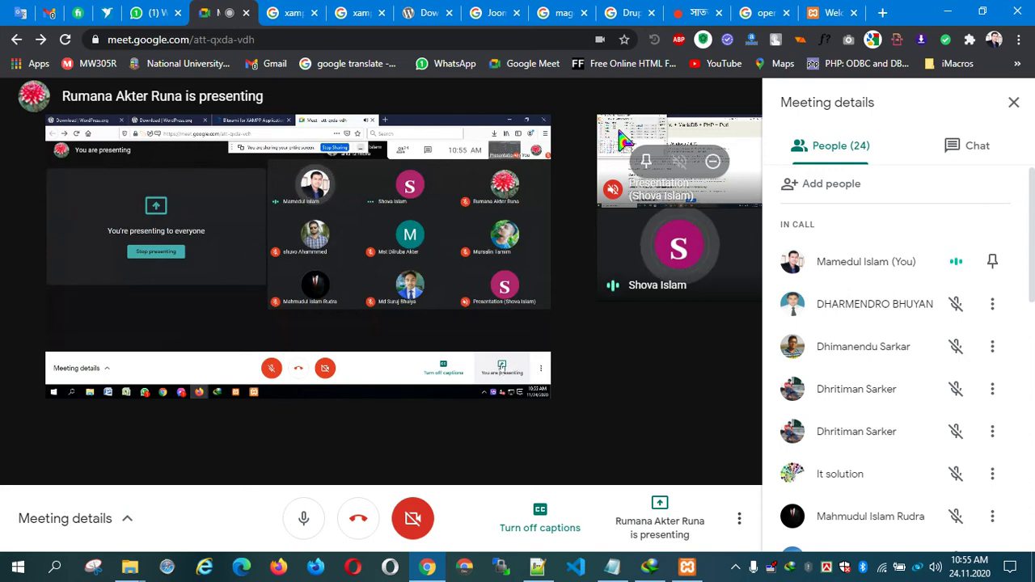
scroll(890, 399, down, 4)
scroll(889, 399, down, 3)
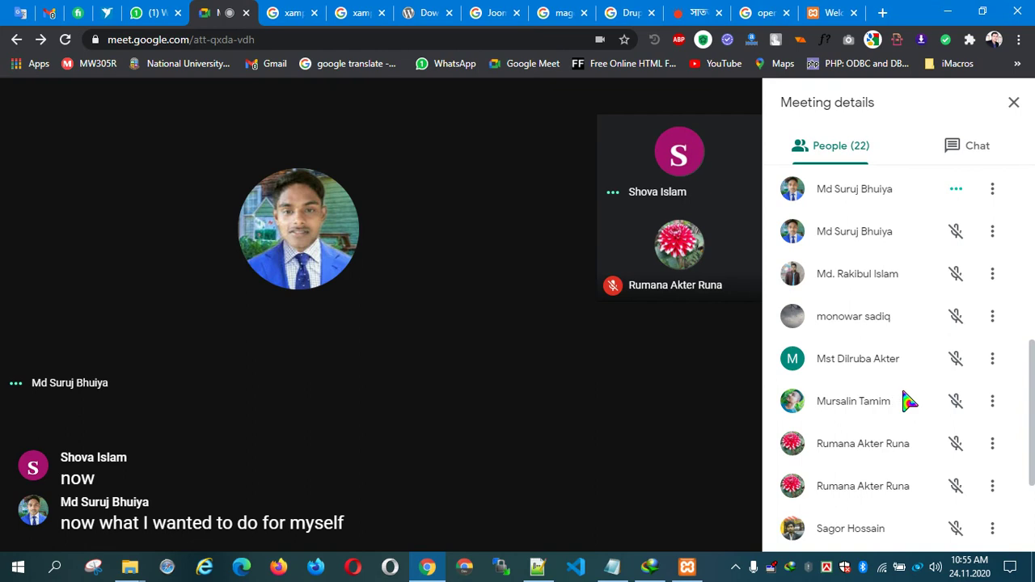
scroll(894, 421, down, 3)
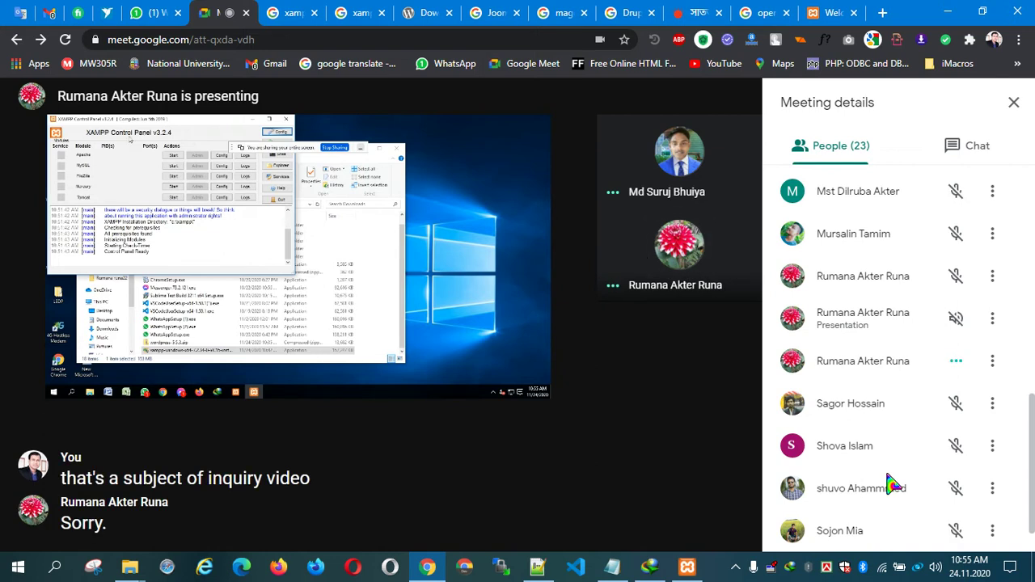
mouse_move(256, 222)
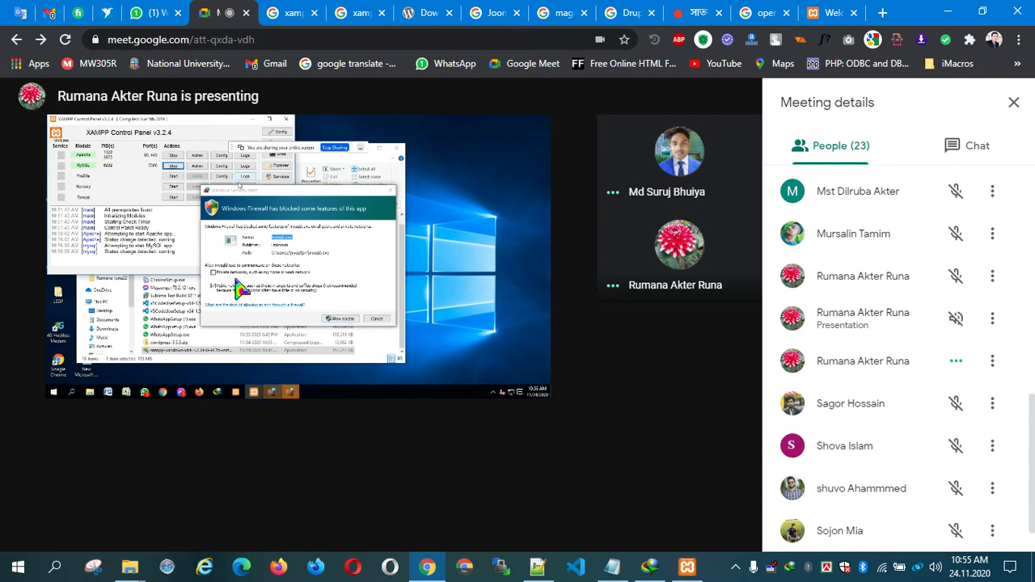
mouse_move(259, 283)
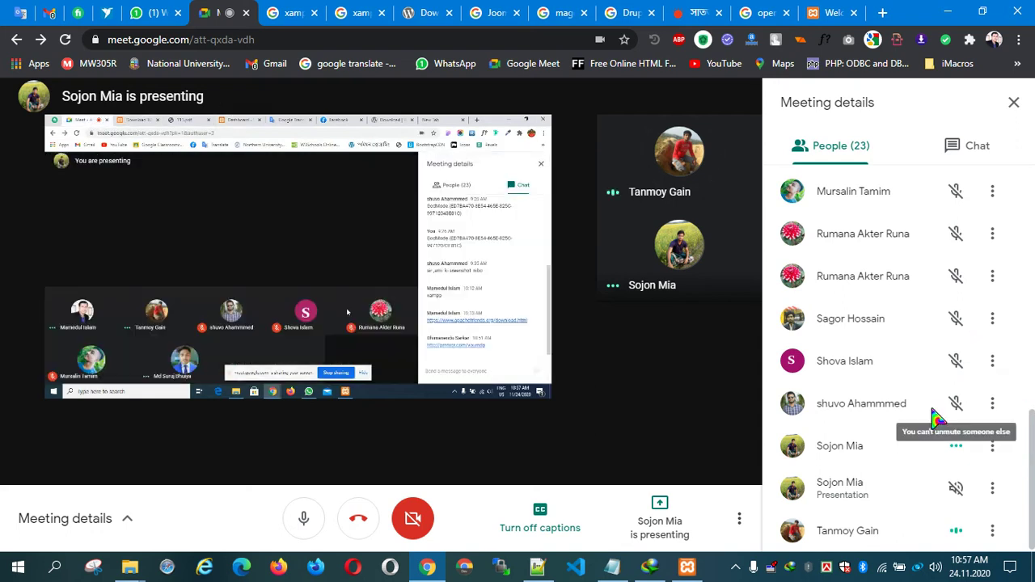
scroll(922, 419, up, 5)
scroll(924, 419, up, 3)
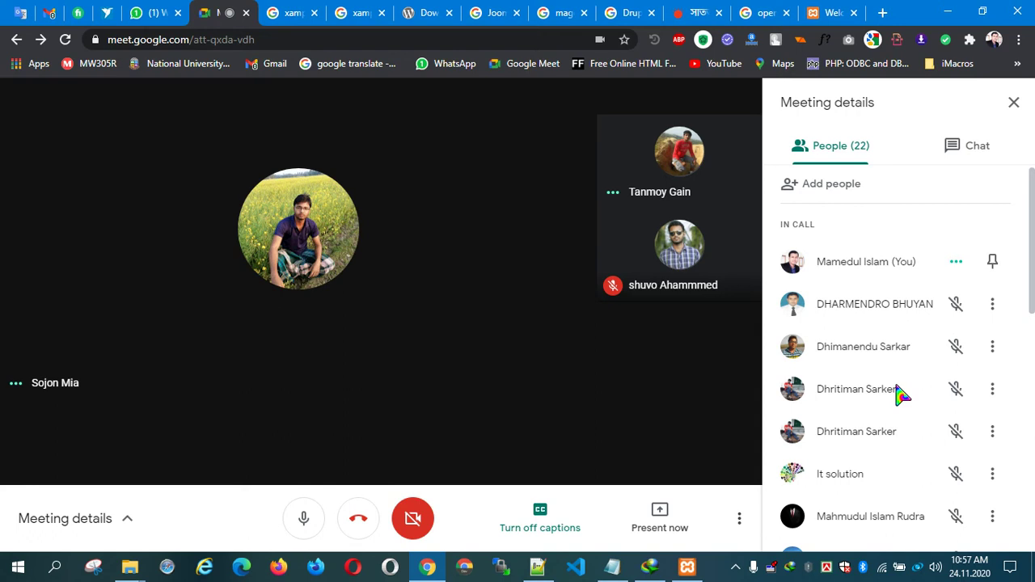
scroll(902, 394, down, 1)
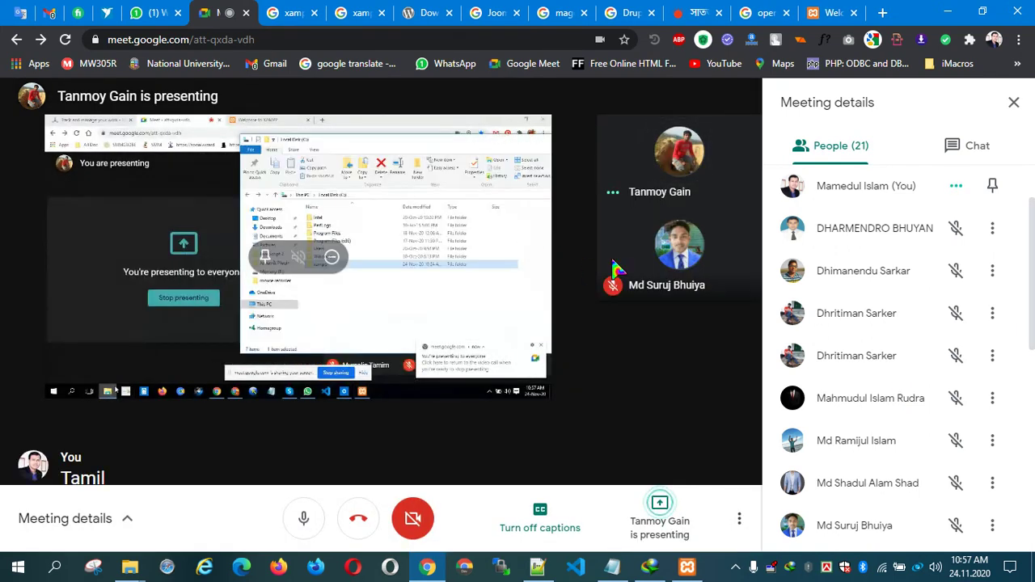
scroll(938, 388, down, 2)
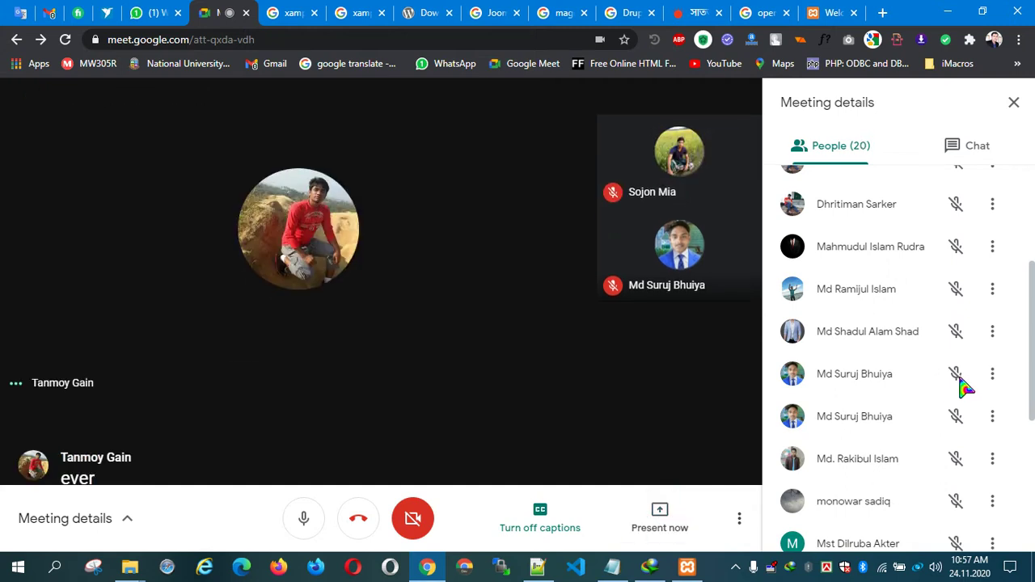
scroll(962, 386, down, 2)
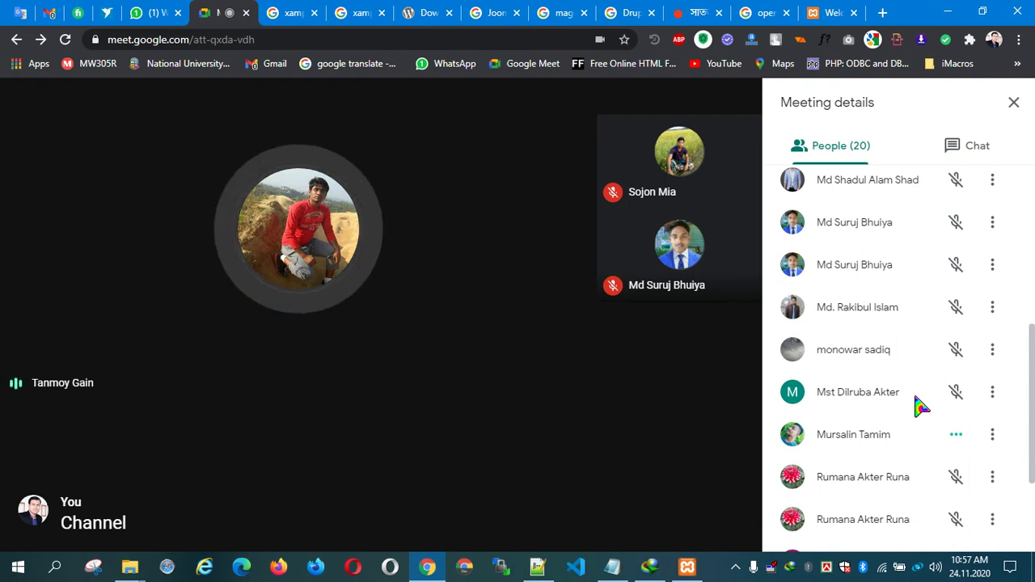
mouse_move(292, 260)
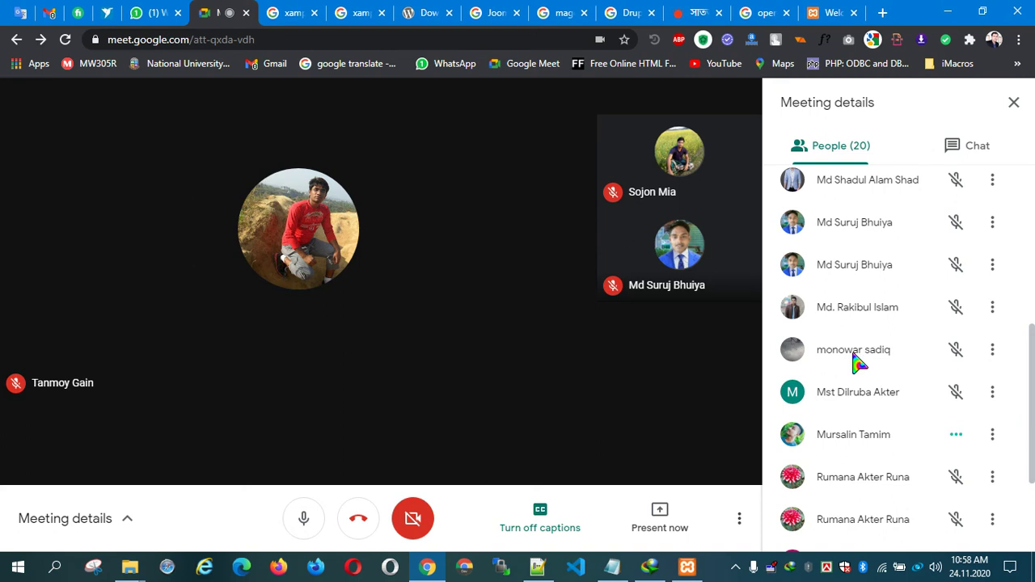
scroll(858, 366, down, 2)
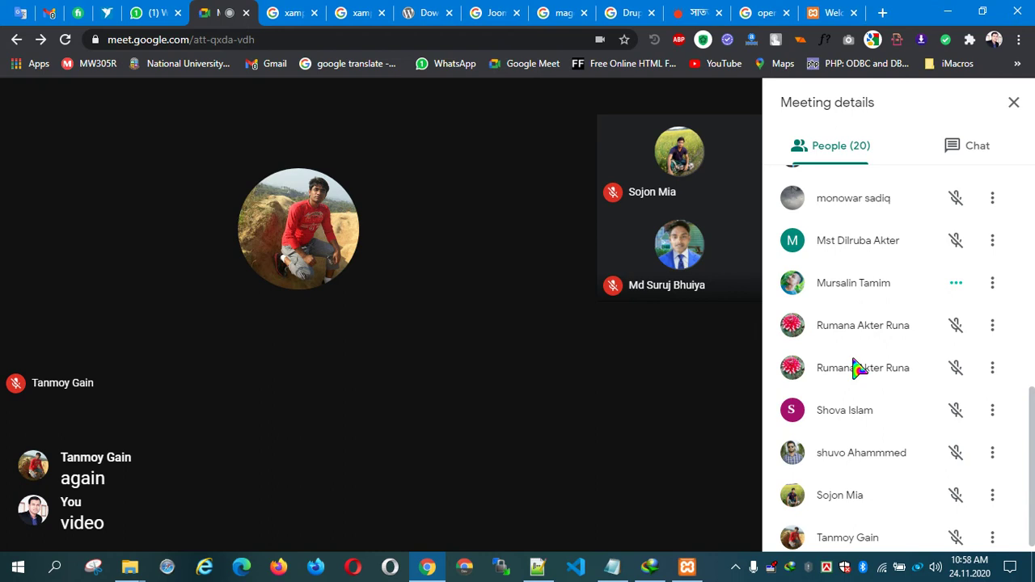
scroll(889, 445, up, 4)
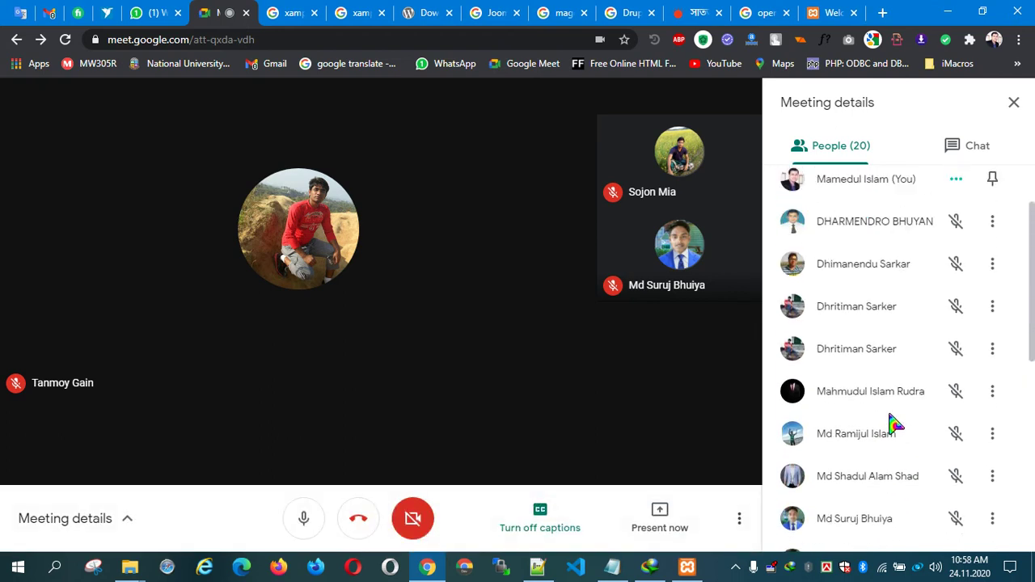
scroll(832, 404, down, 5)
scroll(833, 408, down, 1)
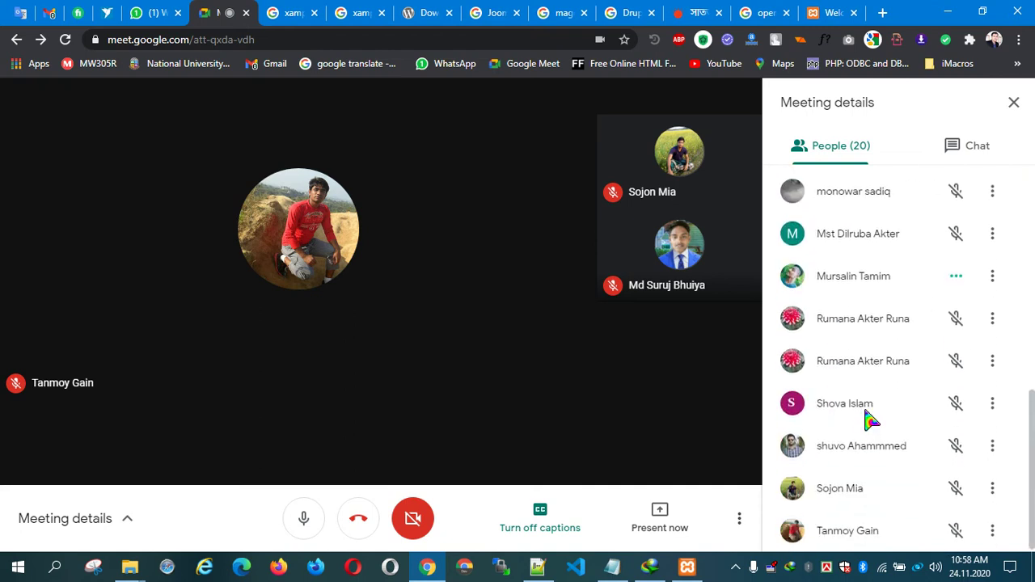
scroll(867, 414, up, 6)
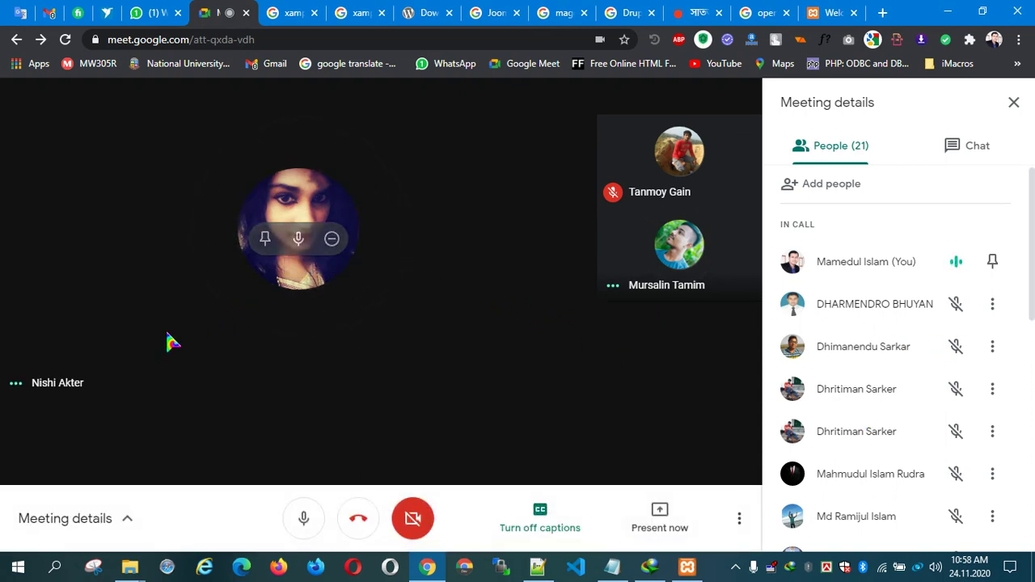
scroll(984, 425, down, 5)
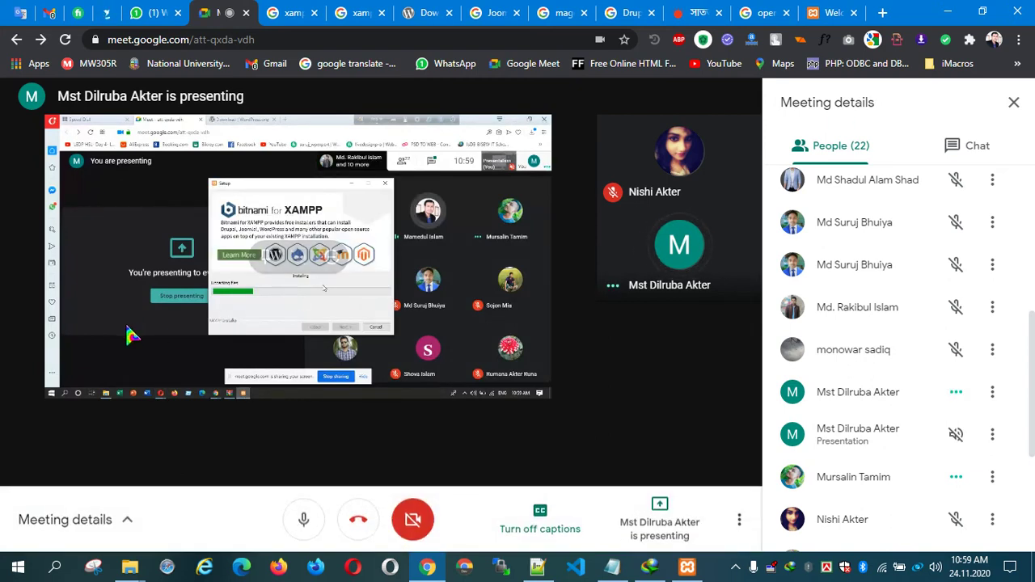
mouse_move(695, 164)
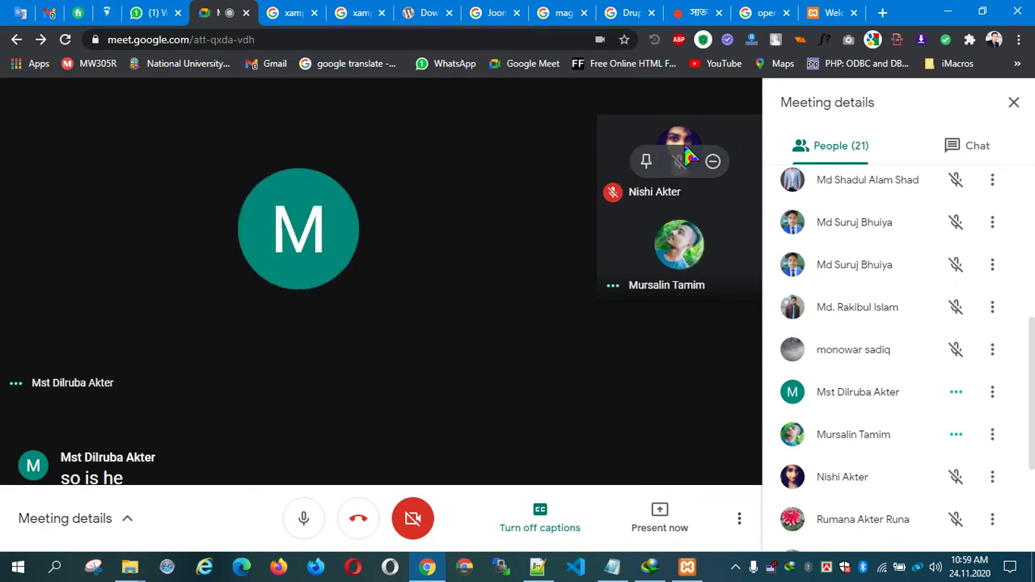
click(739, 542)
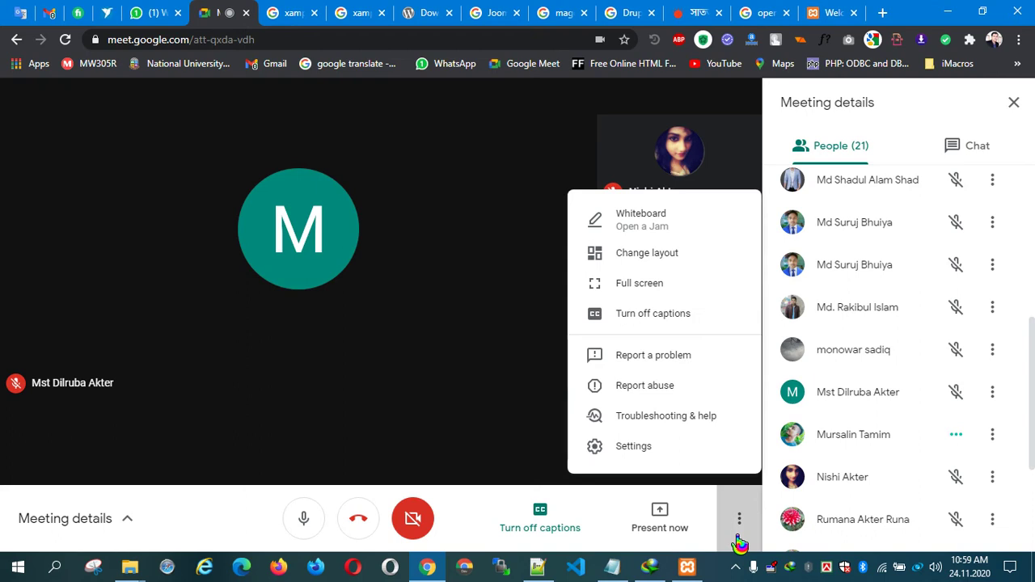
click(948, 105)
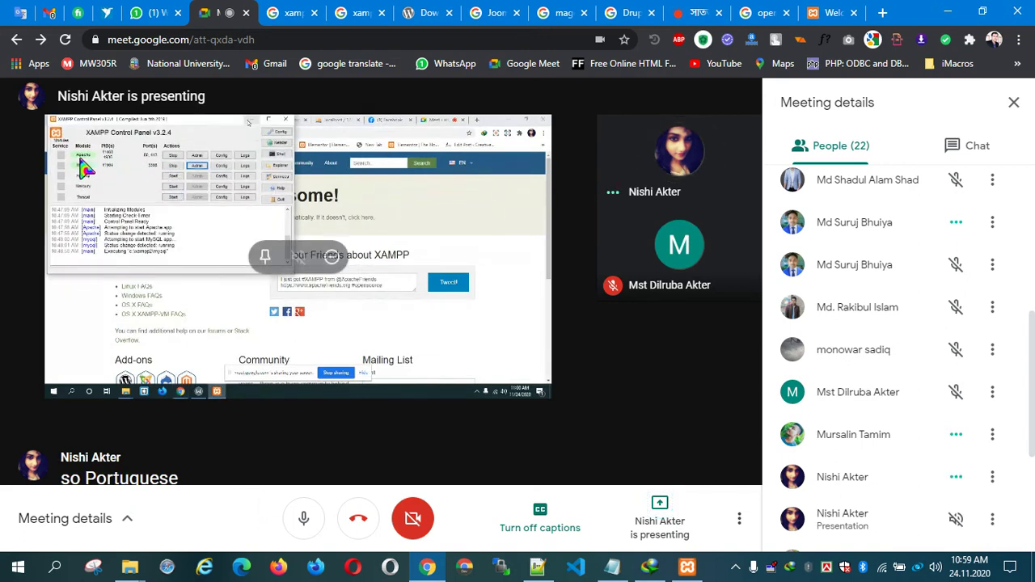
scroll(792, 267, up, 5)
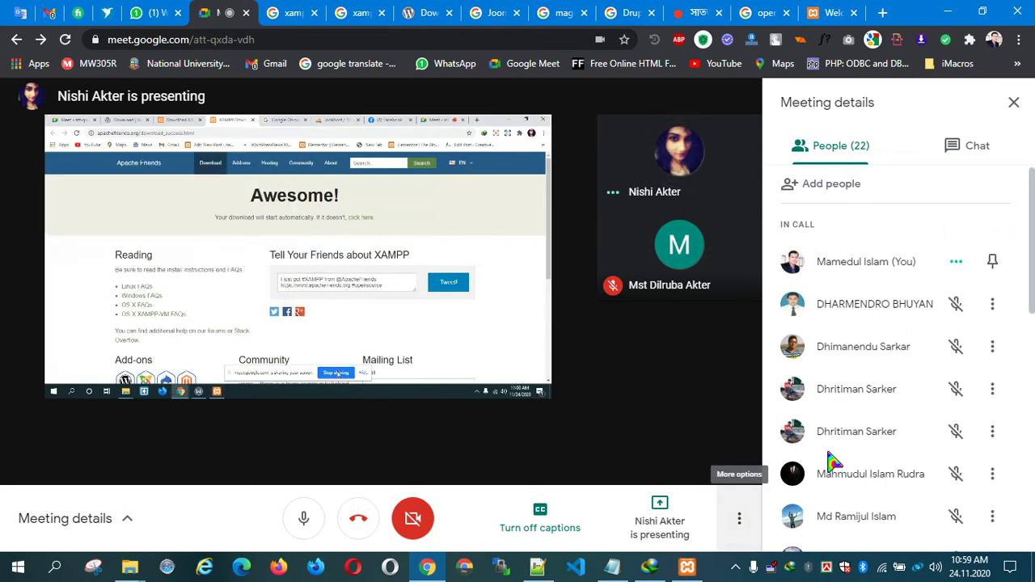
scroll(889, 348, down, 5)
scroll(898, 362, down, 1)
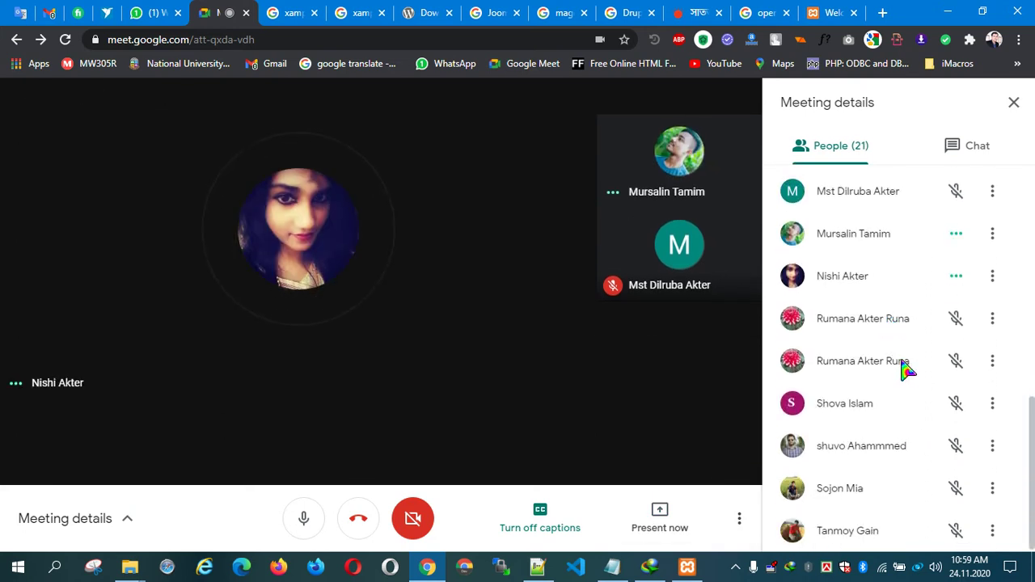
scroll(913, 364, up, 3)
scroll(910, 366, down, 3)
scroll(906, 364, up, 10)
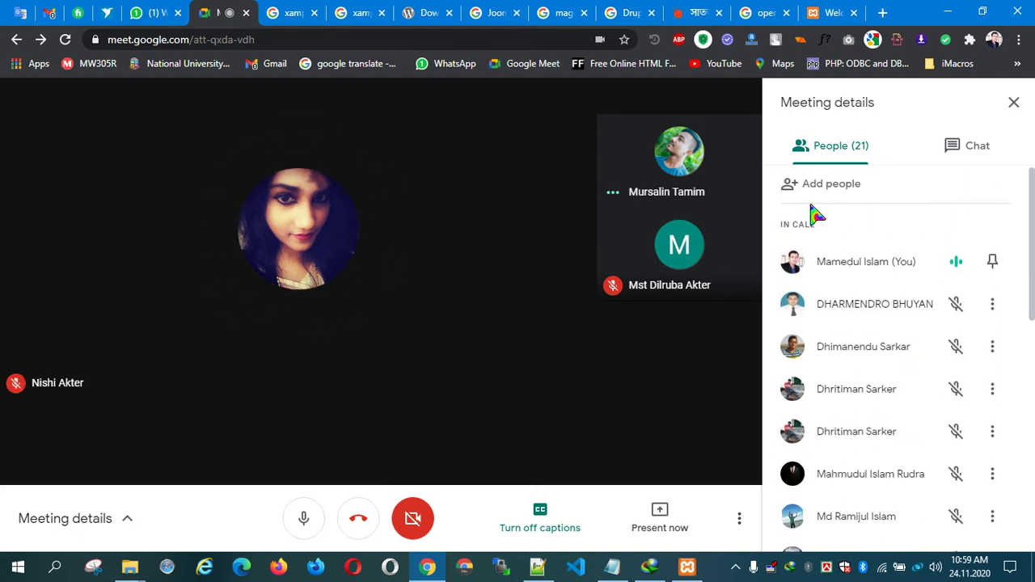
Step: Reposition the XAMPP Control Panel and start sharing the entire screen with the meeting
click(686, 567)
drag(497, 99, 523, 148)
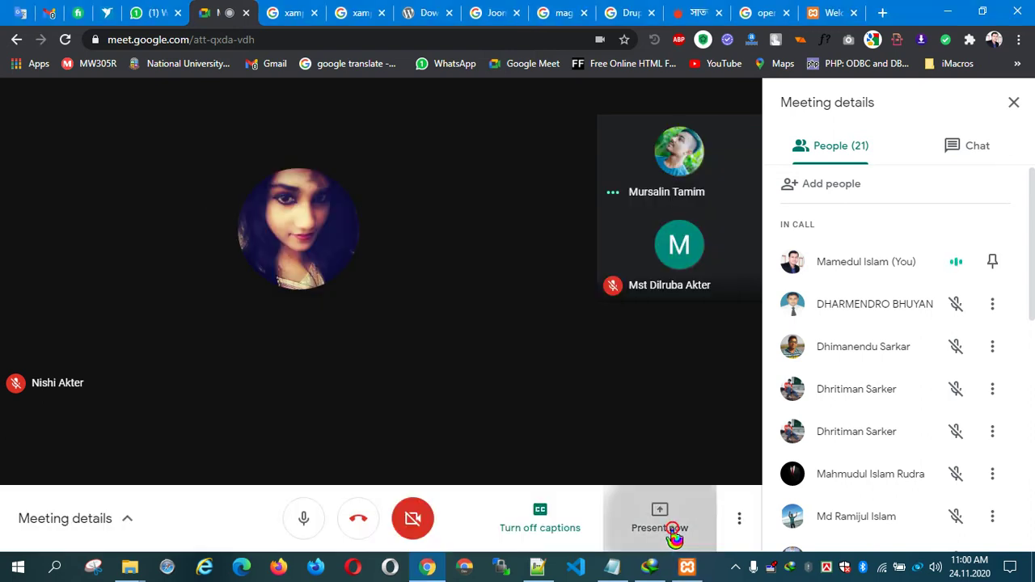
click(671, 527)
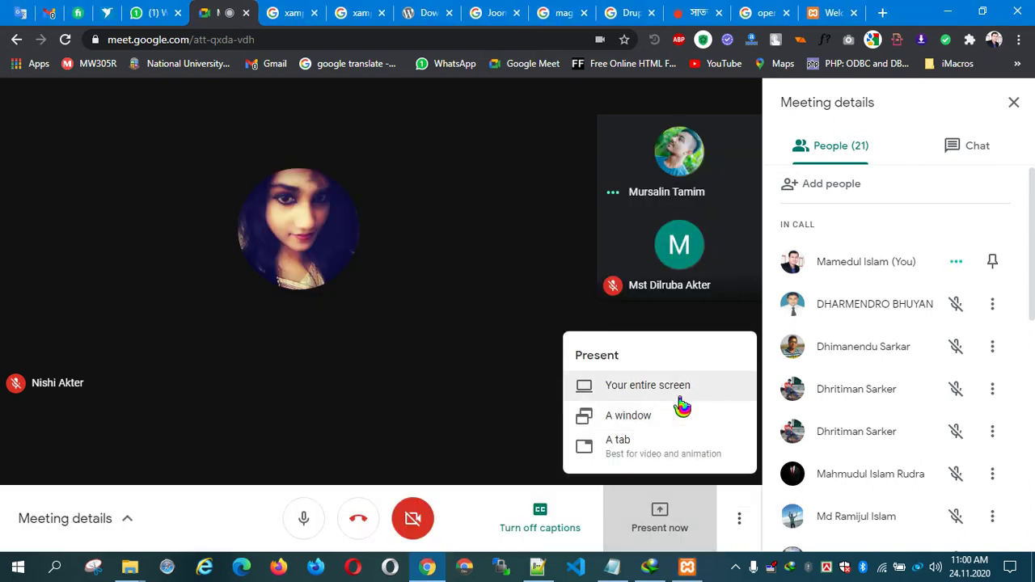
click(646, 389)
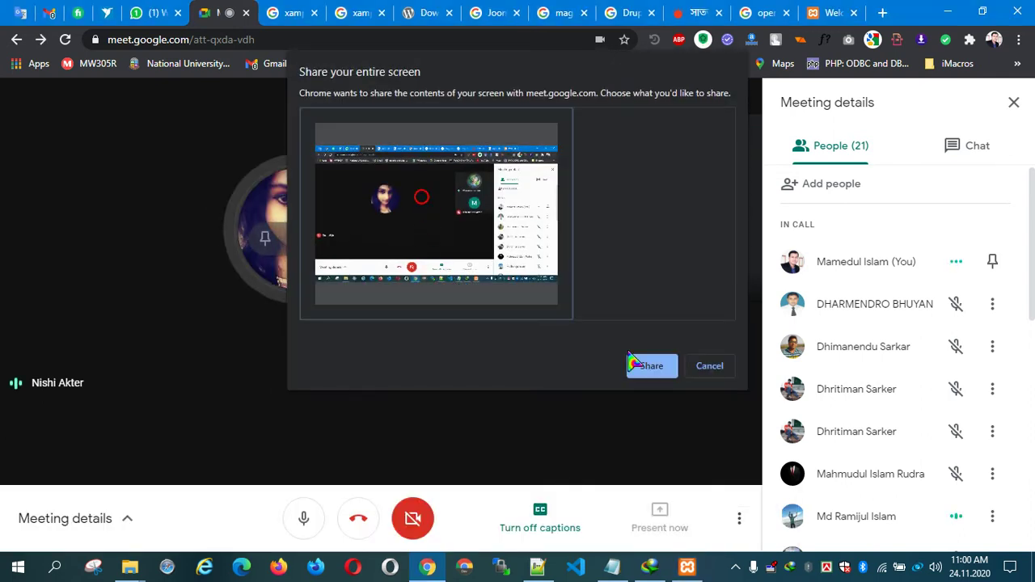
click(649, 367)
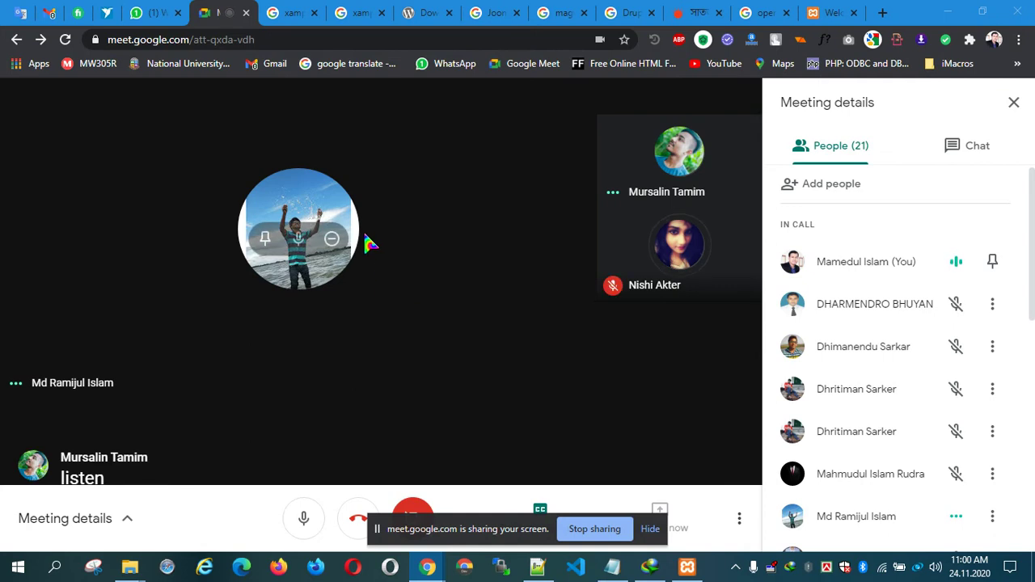
click(650, 528)
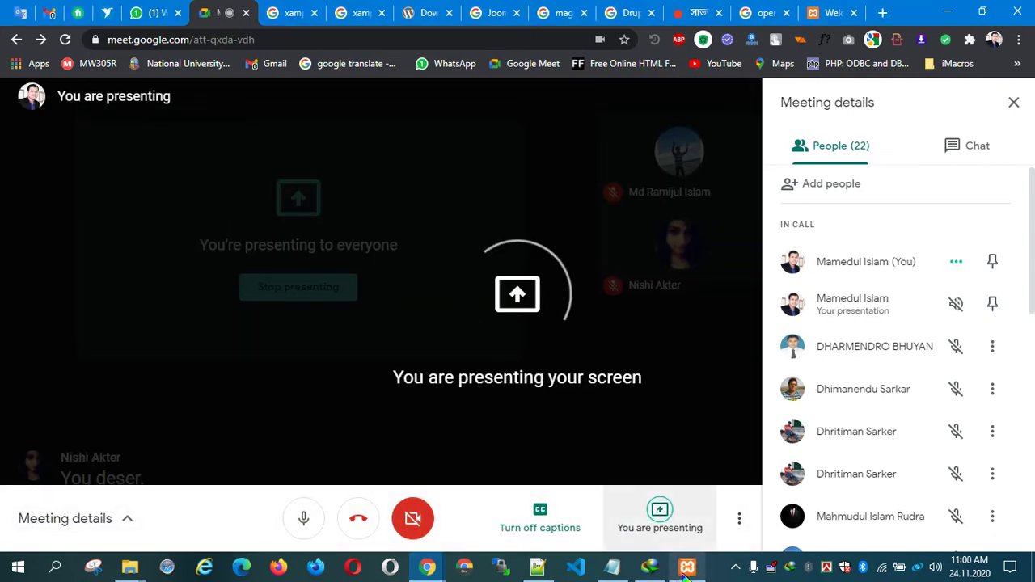
Step: Check that Apache and MySQL are running in XAMPP Control Panel, then minimize it
click(687, 569)
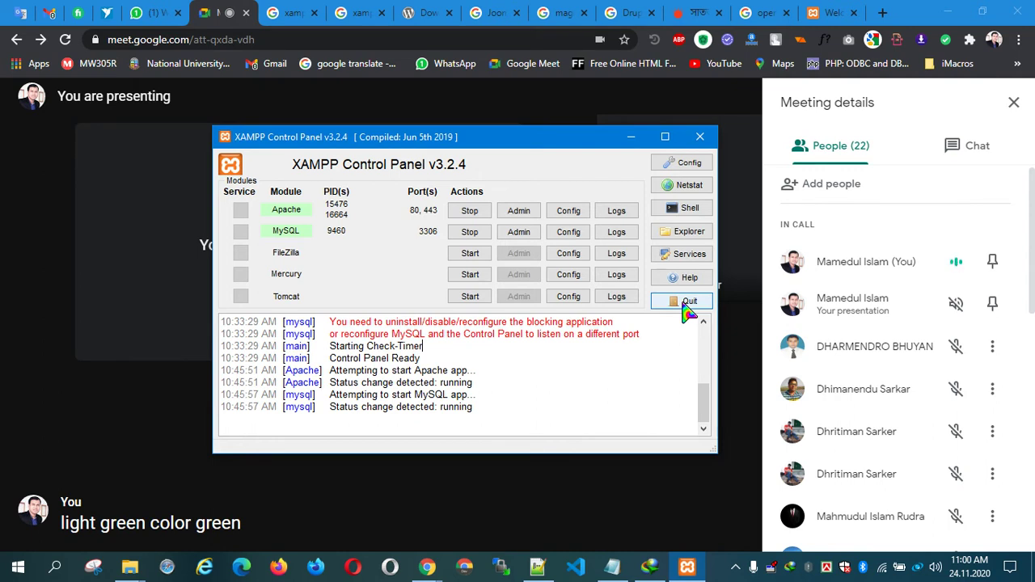
click(536, 379)
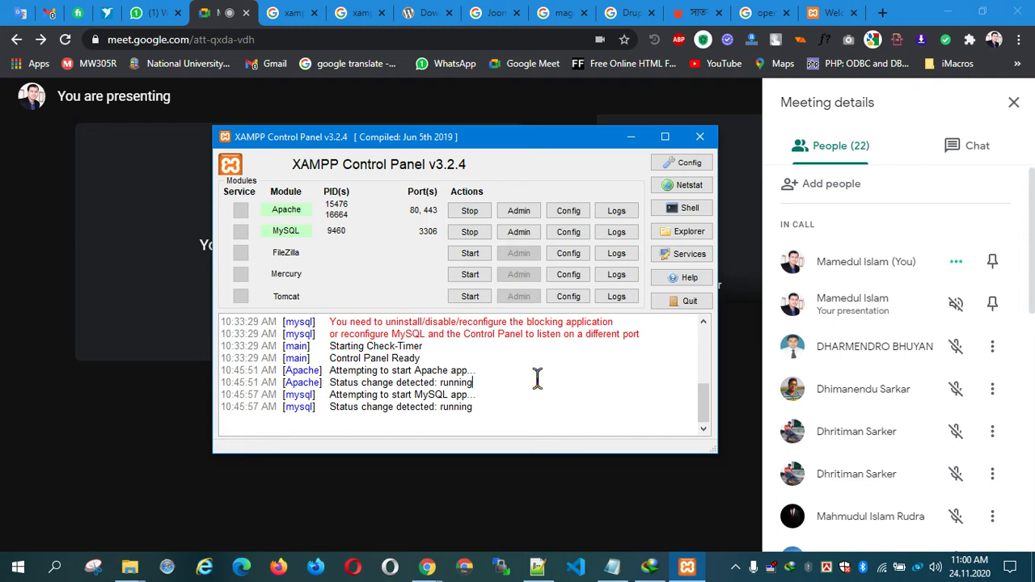
click(631, 137)
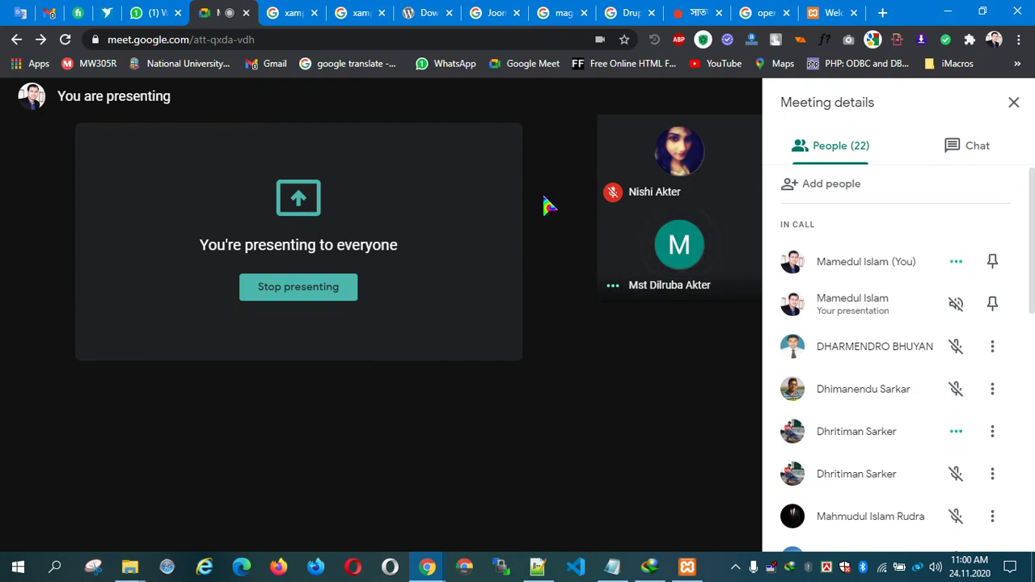
Step: Open htdocs in the xampp3 window and delete all eight items inside it
mouse_move(130, 566)
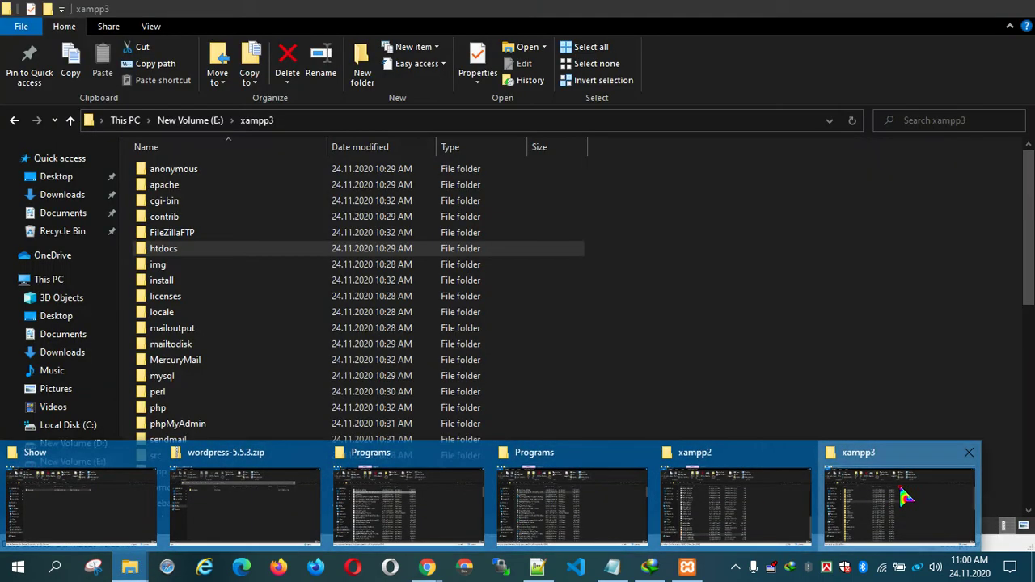
click(901, 493)
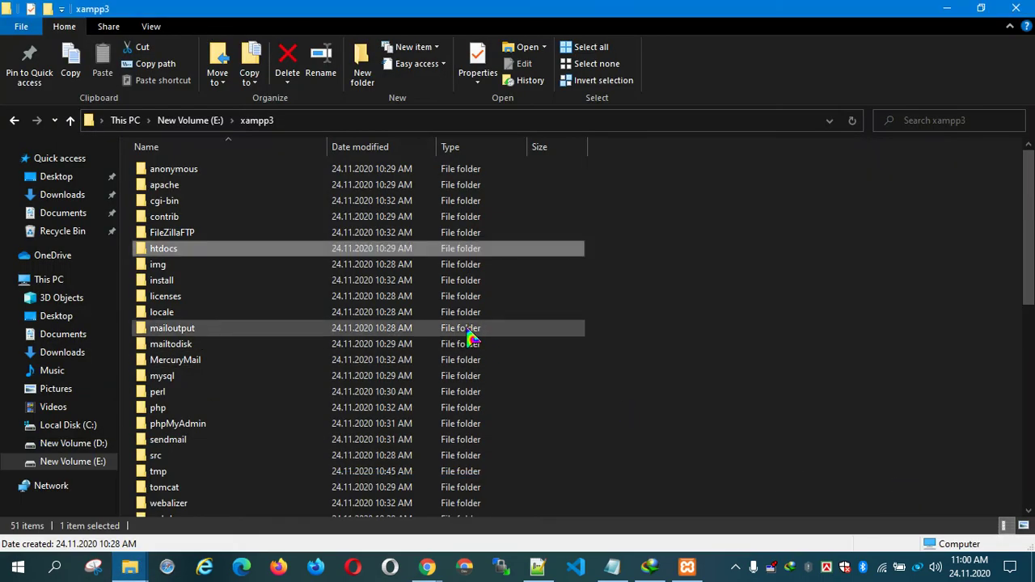
double_click(190, 249)
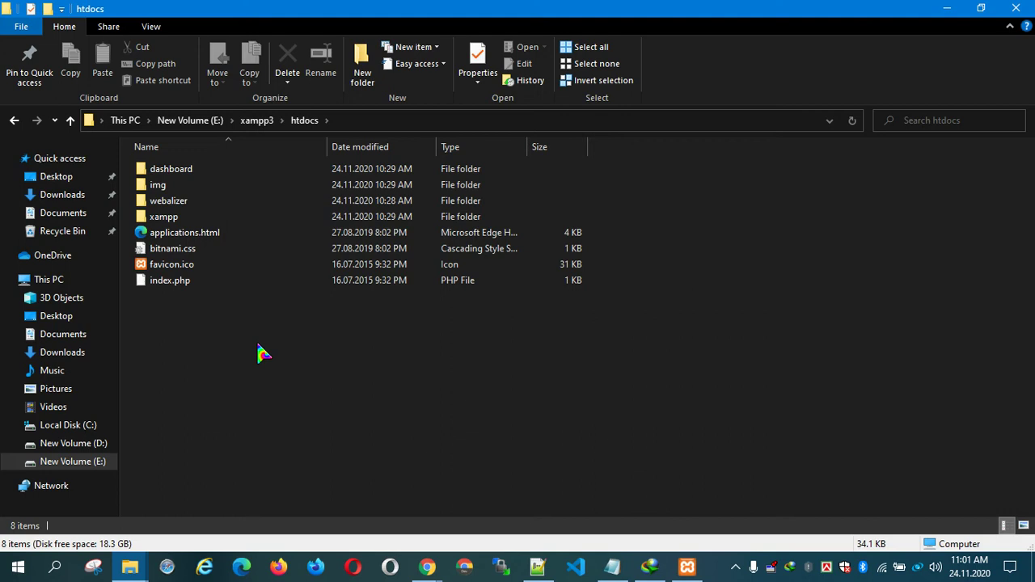
click(323, 398)
key(ctrl+a)
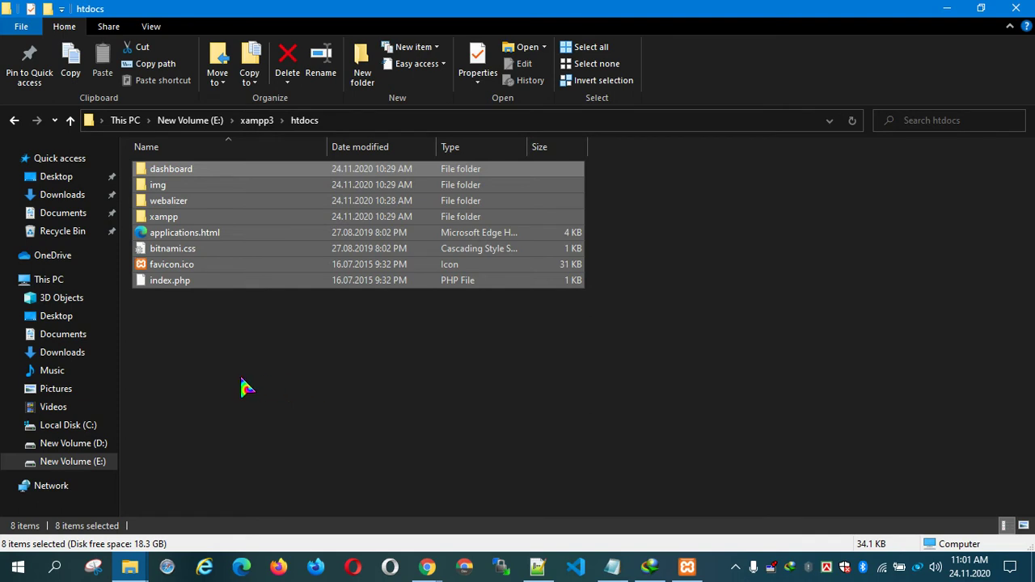
key(Delete)
Step: Refresh the now-empty htdocs listing
right_click(253, 239)
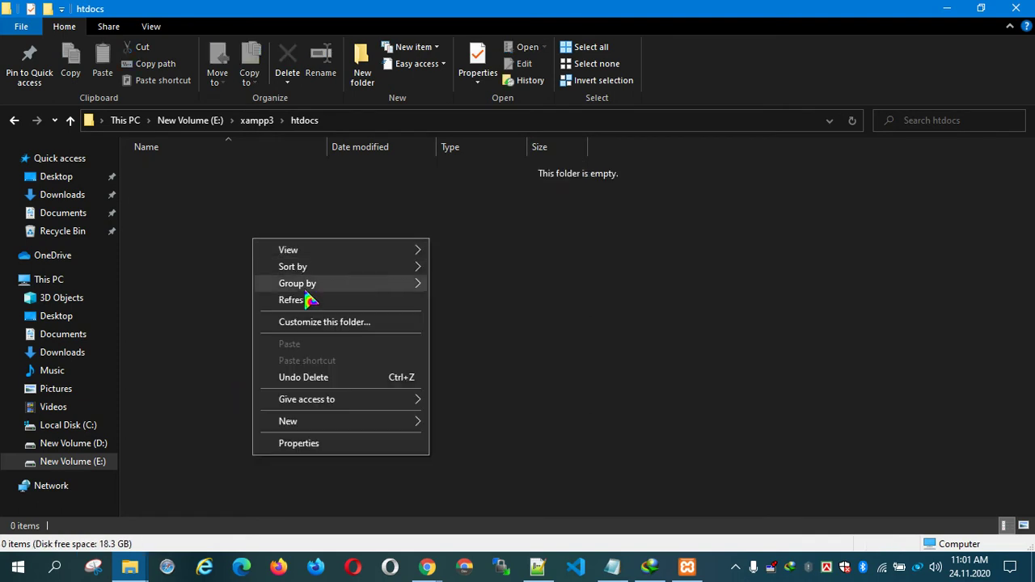
click(299, 300)
right_click(301, 203)
click(378, 266)
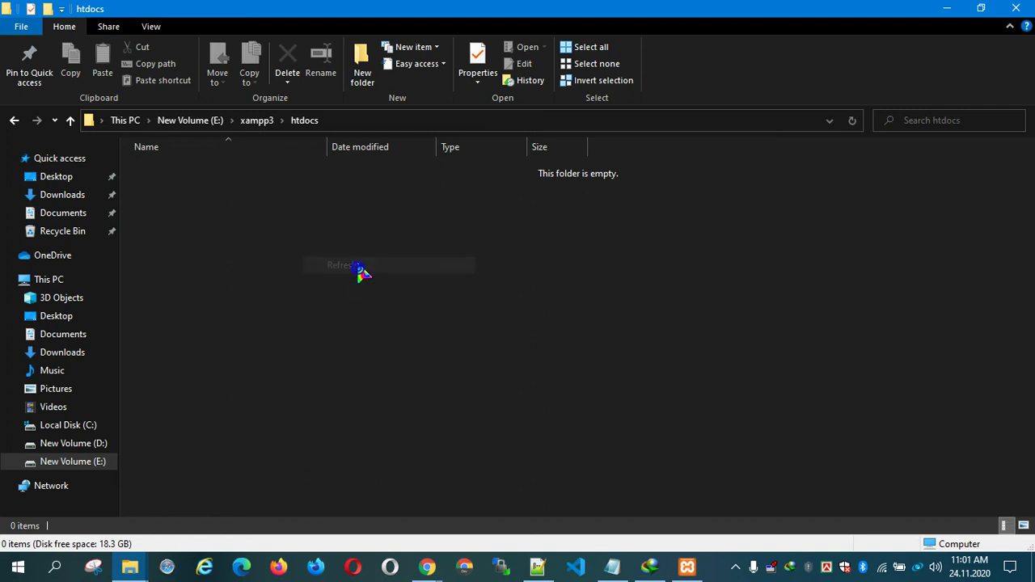
right_click(306, 218)
click(354, 283)
Step: Replace the XAMPP welcome page address with localhost and load it
click(427, 566)
click(402, 544)
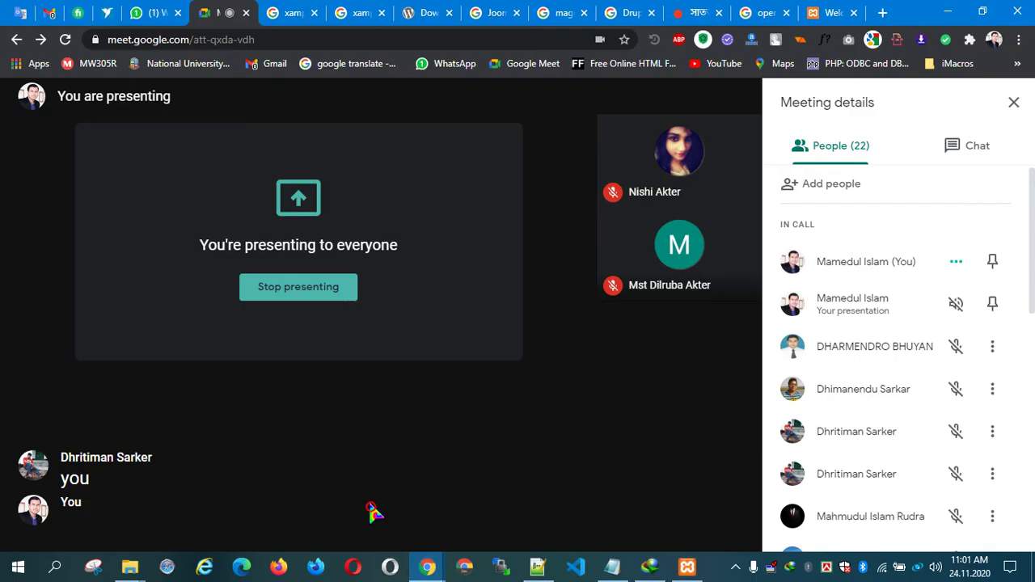
click(831, 12)
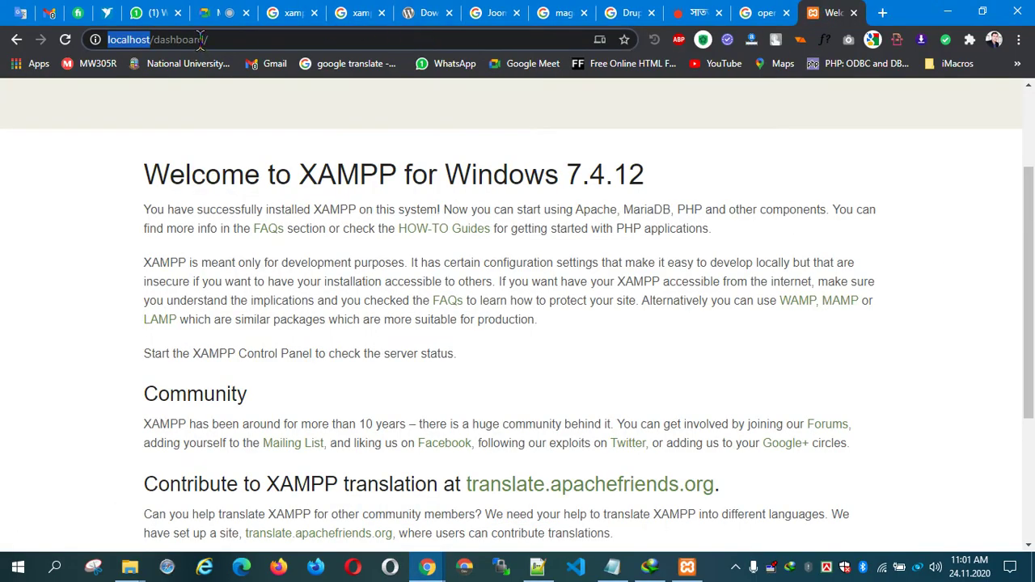
drag(209, 39, 152, 39)
key(BackSpace)
key(BackSpace)
key(ctrl+a)
text(localhost\)
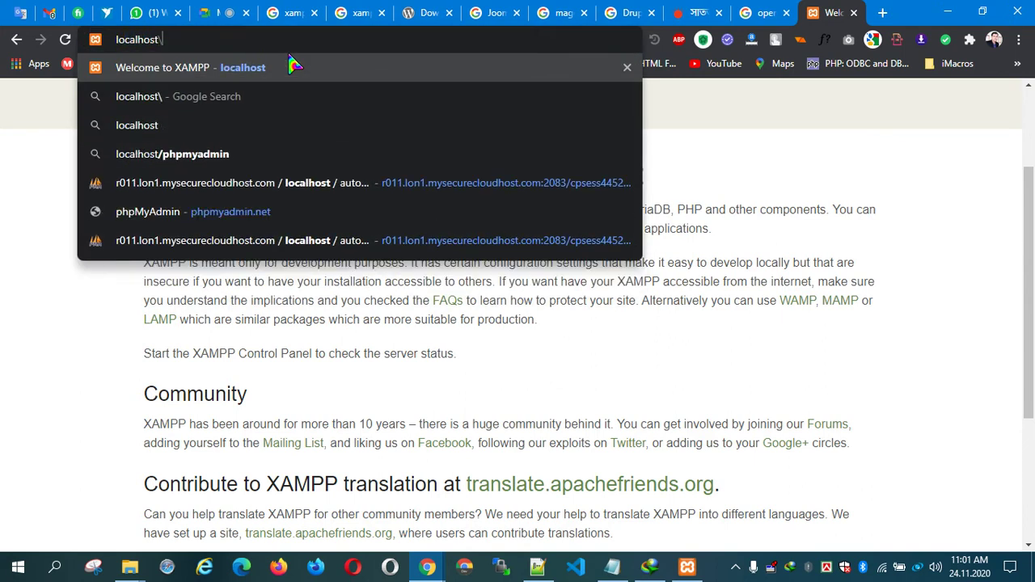
key(BackSpace)
key(Return)
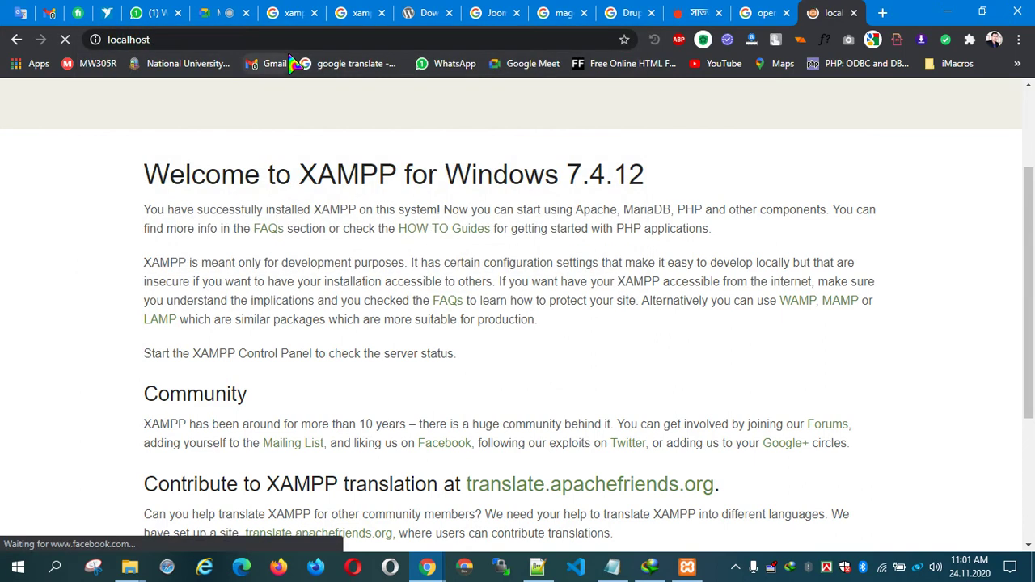
Step: Highlight the server, Apache/PHP version and port 80 details on Index of /, then close the WhatsApp tab
drag(11, 101, 317, 185)
click(404, 235)
double_click(407, 236)
drag(8, 189, 239, 190)
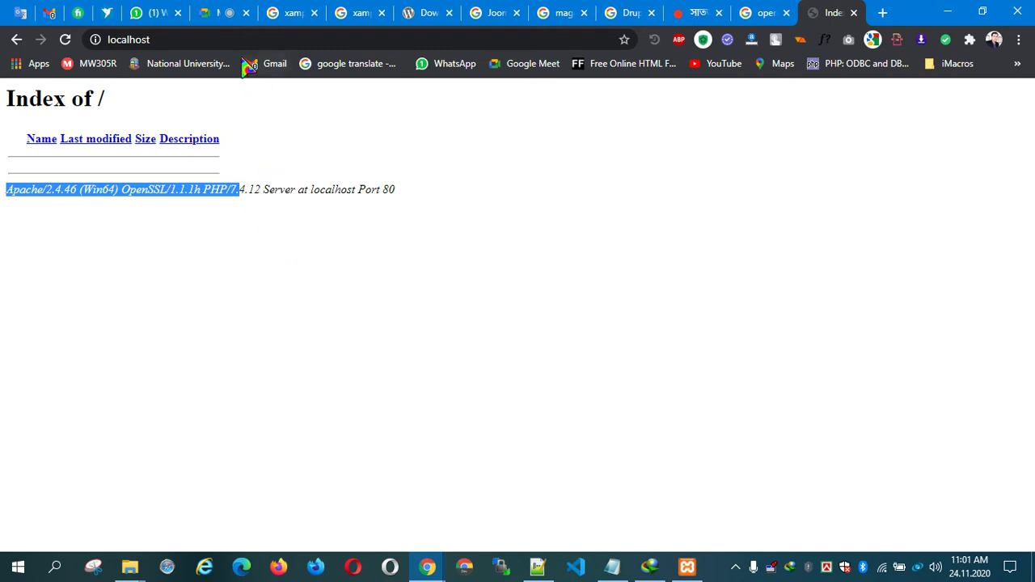
click(592, 245)
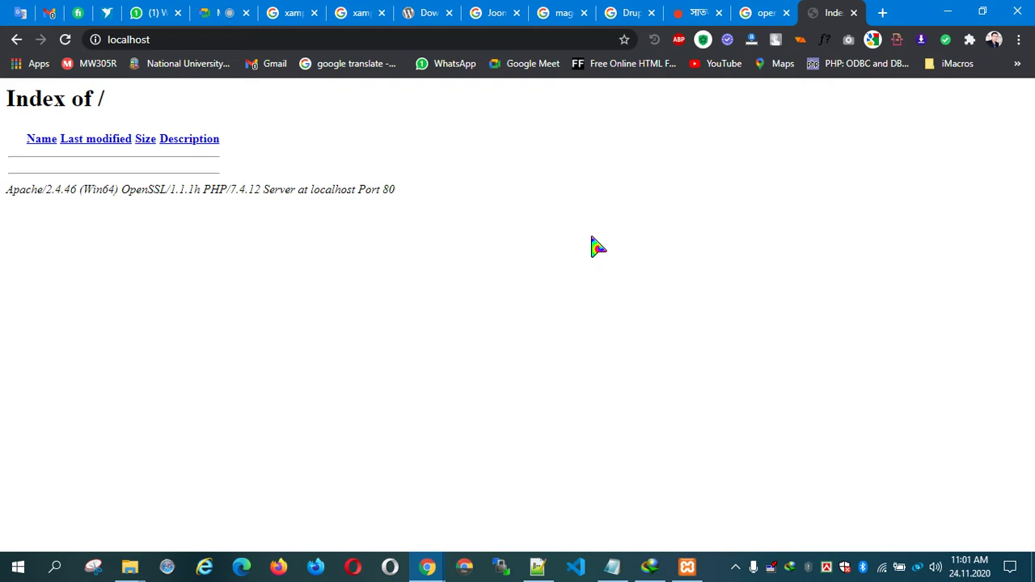
double_click(331, 189)
double_click(389, 189)
click(389, 189)
double_click(269, 200)
click(263, 201)
click(178, 13)
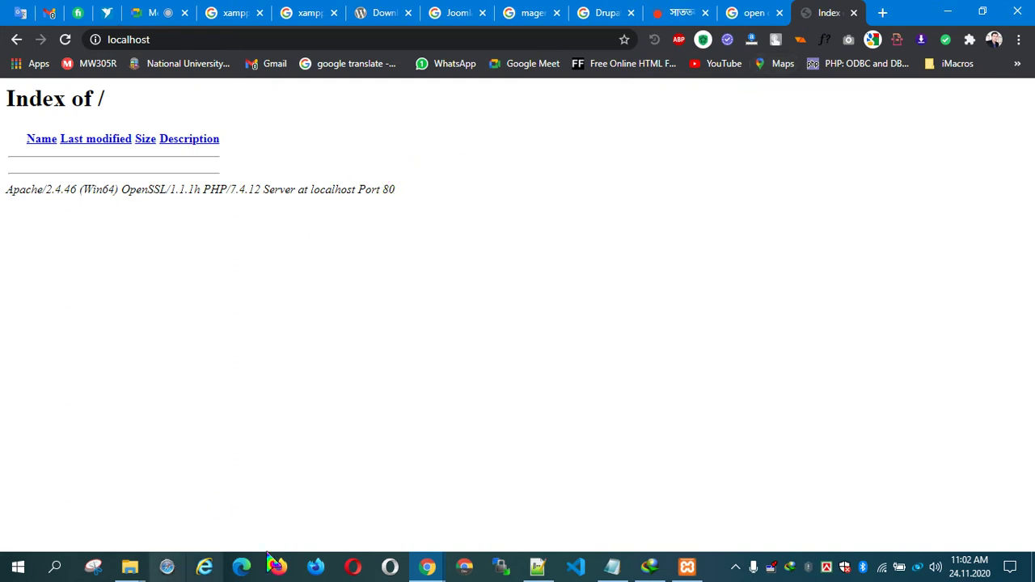
Step: Pass through the localhost page and XAMPP panel to bring the htdocs folder window forward
click(424, 569)
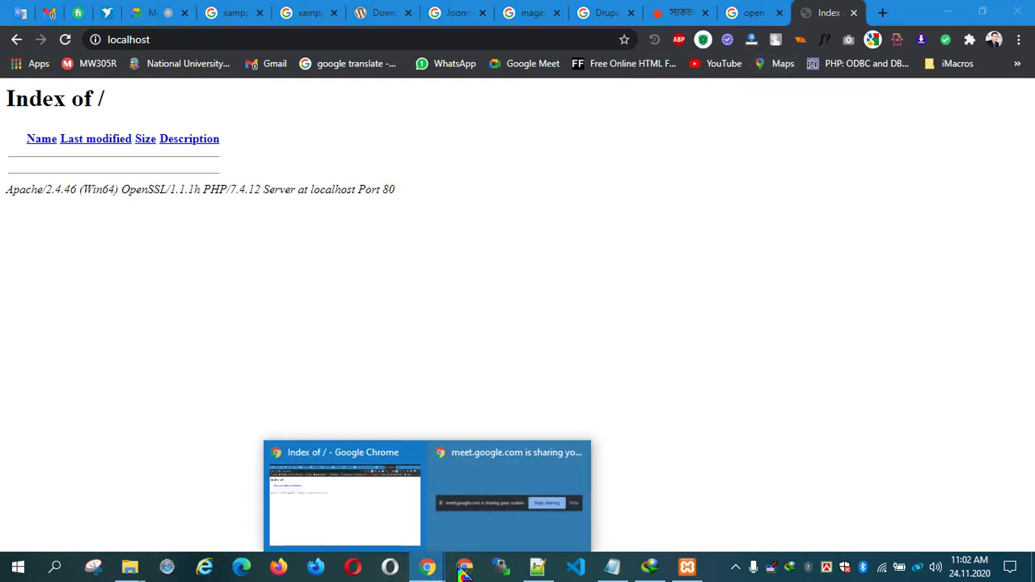
click(490, 321)
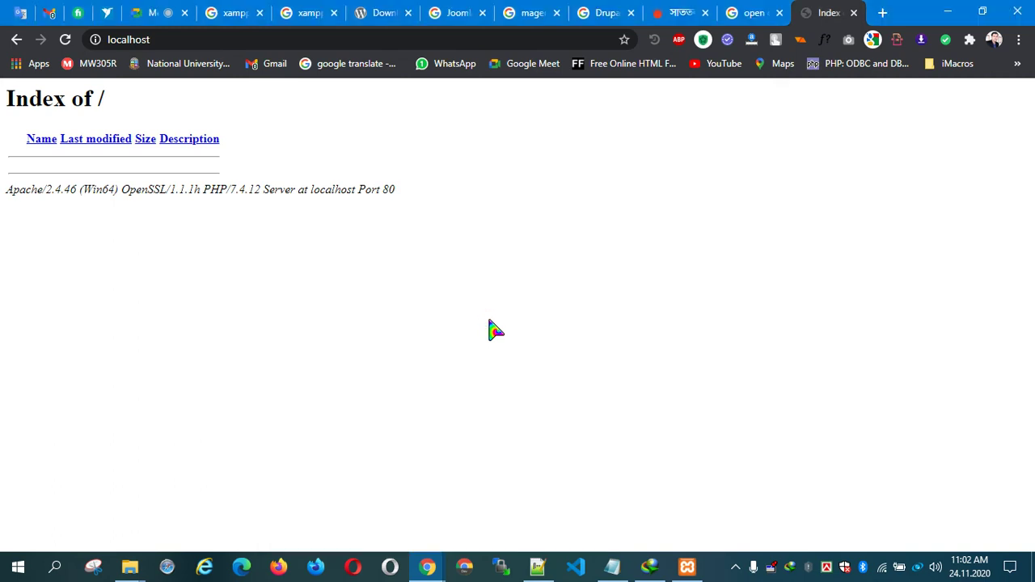
click(687, 567)
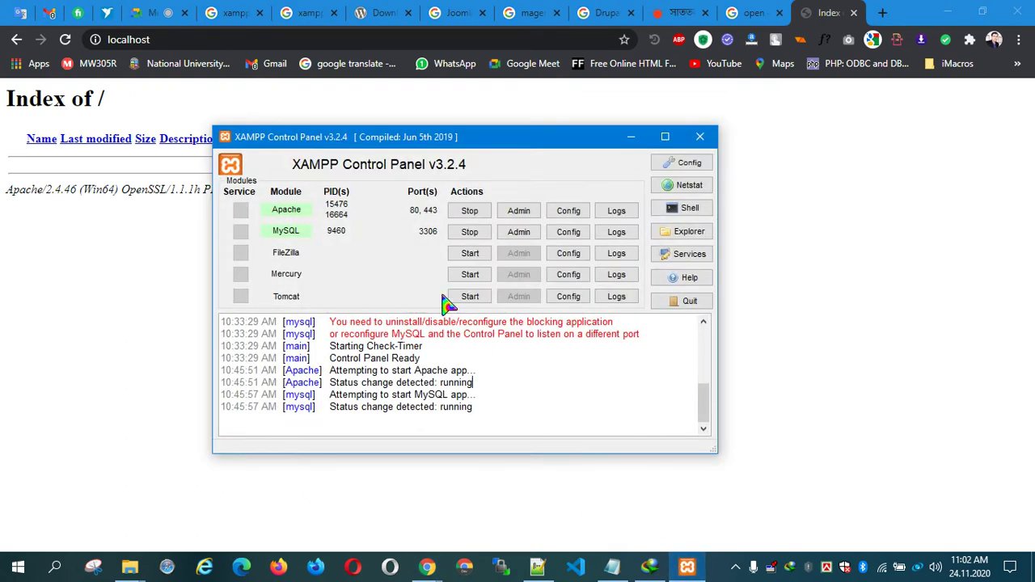
click(132, 570)
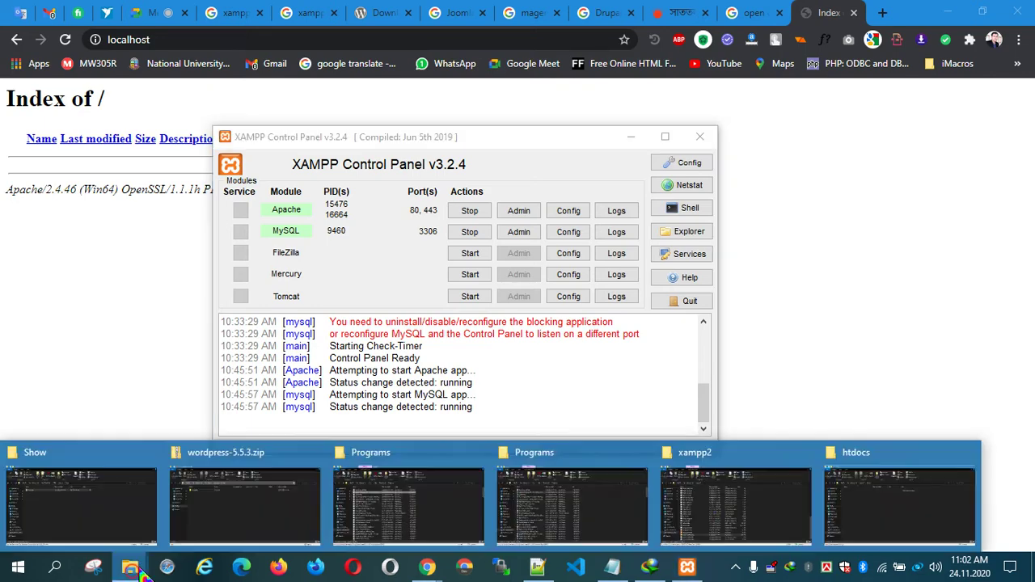
click(835, 501)
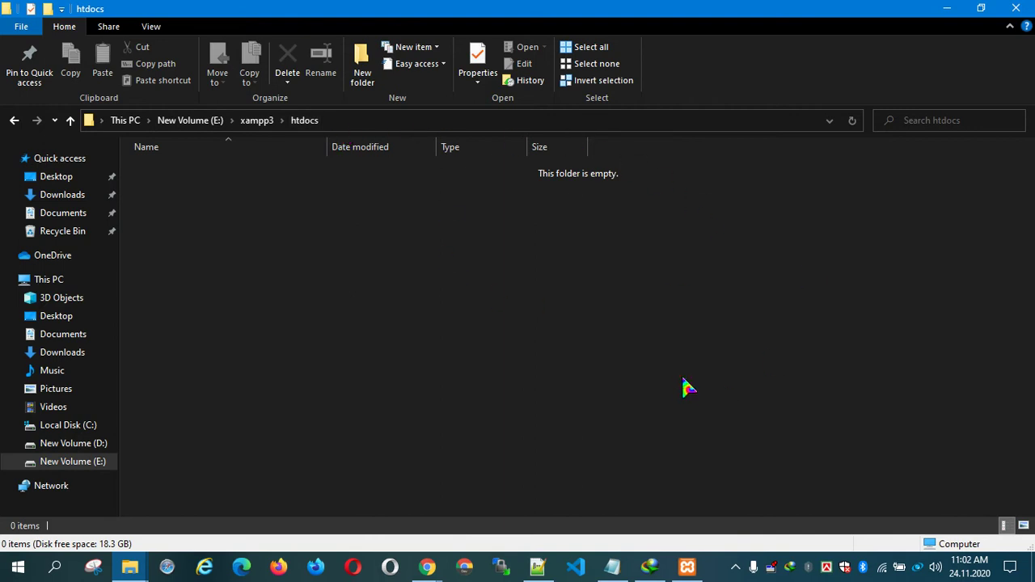
Step: Restore the eight htdocs items, then select and delete them all again
key(ctrl+v)
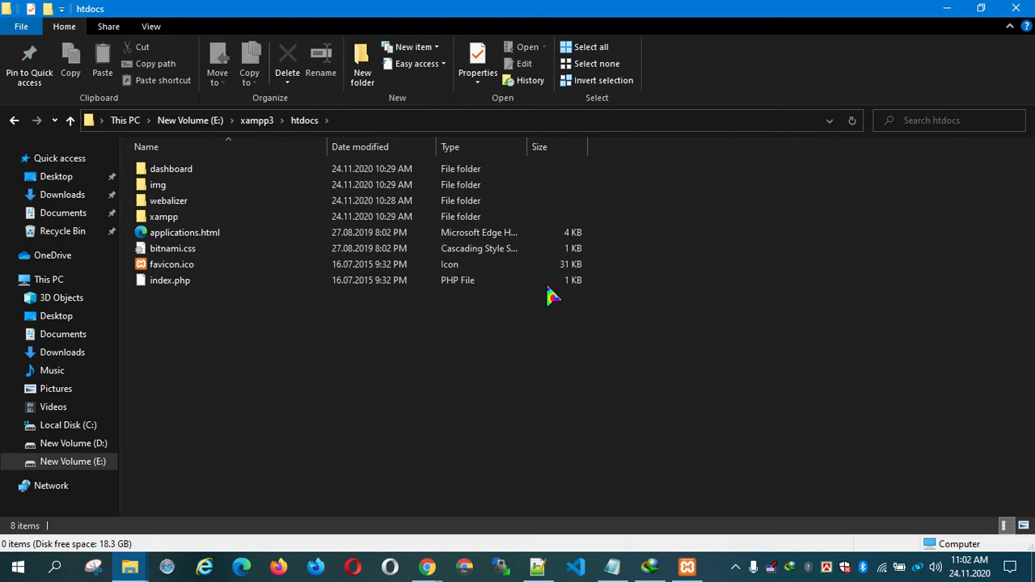
key(ctrl+a)
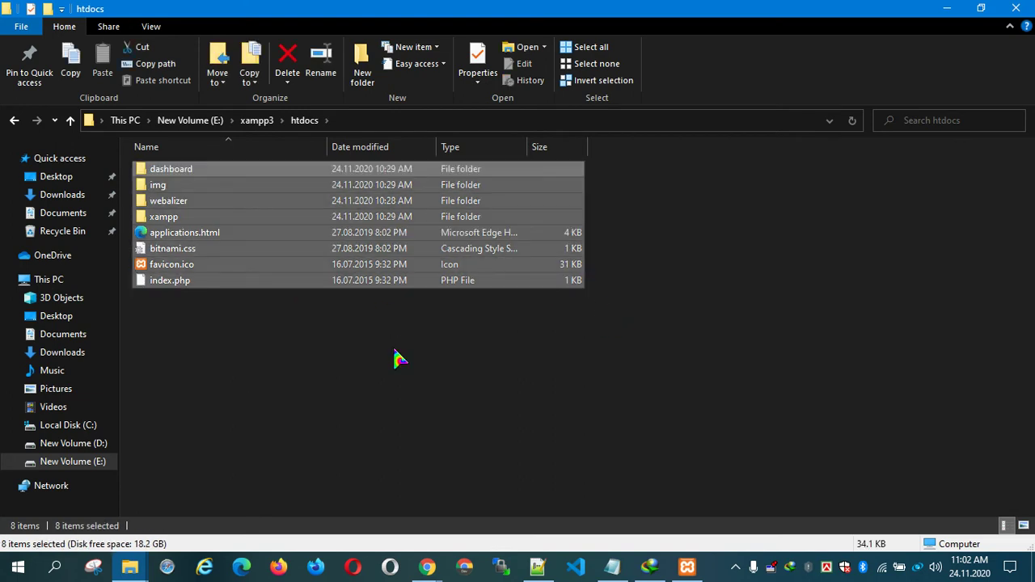
key(Delete)
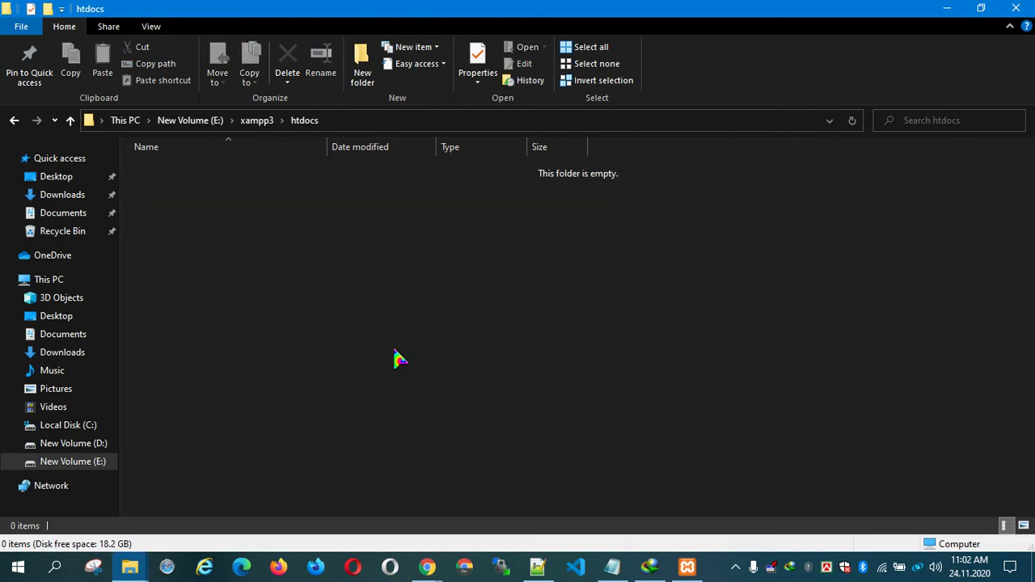
Step: Refresh the empty htdocs listing and return to Chrome's Index of / page
right_click(396, 289)
click(447, 343)
right_click(451, 249)
click(476, 310)
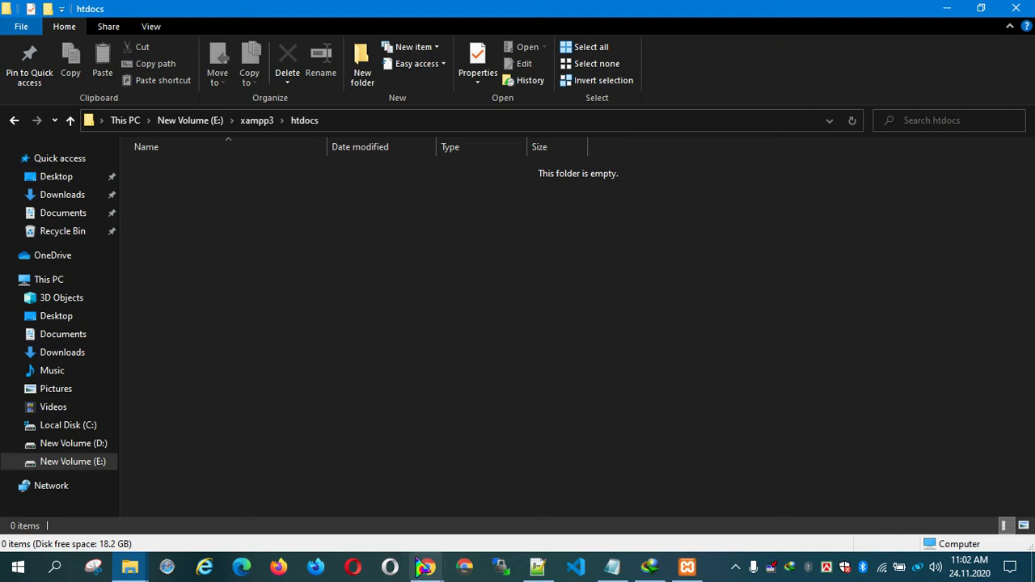
mouse_move(427, 566)
click(359, 504)
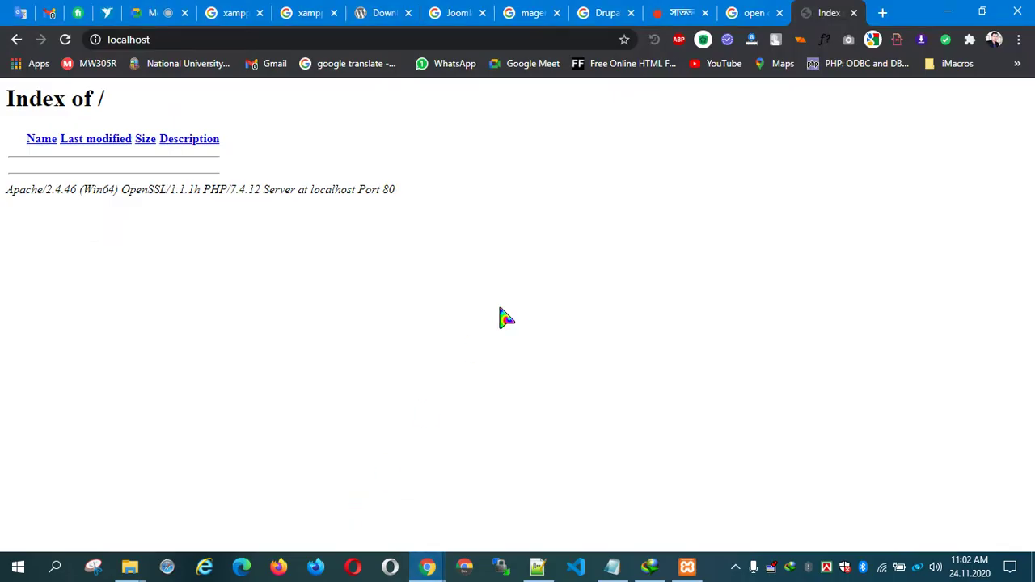
Step: Open Chrome's downloads list with Ctrl+J and show wordpress-5.5.3.zip in its Downloads folder
key(ctrl+j)
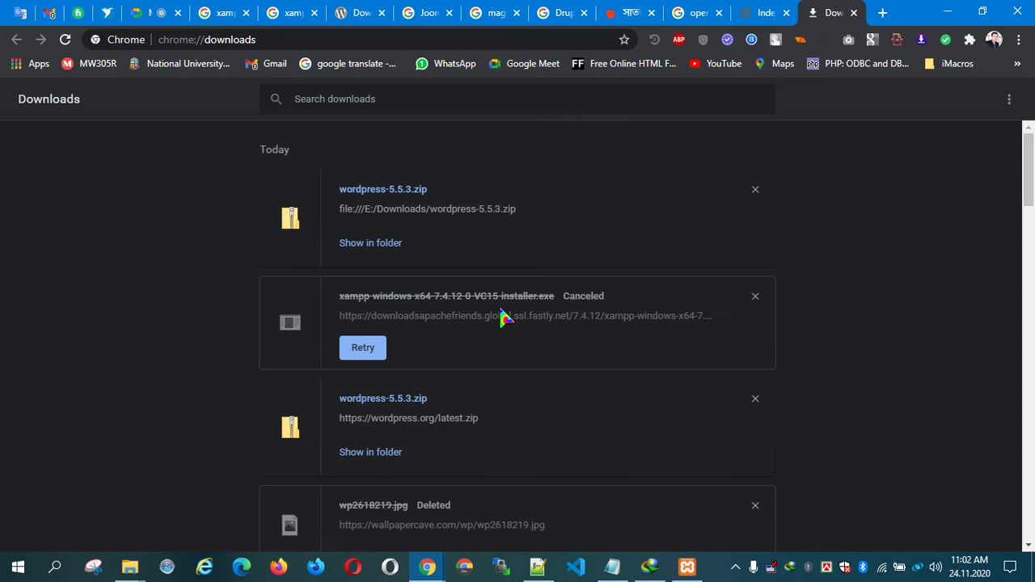
click(374, 248)
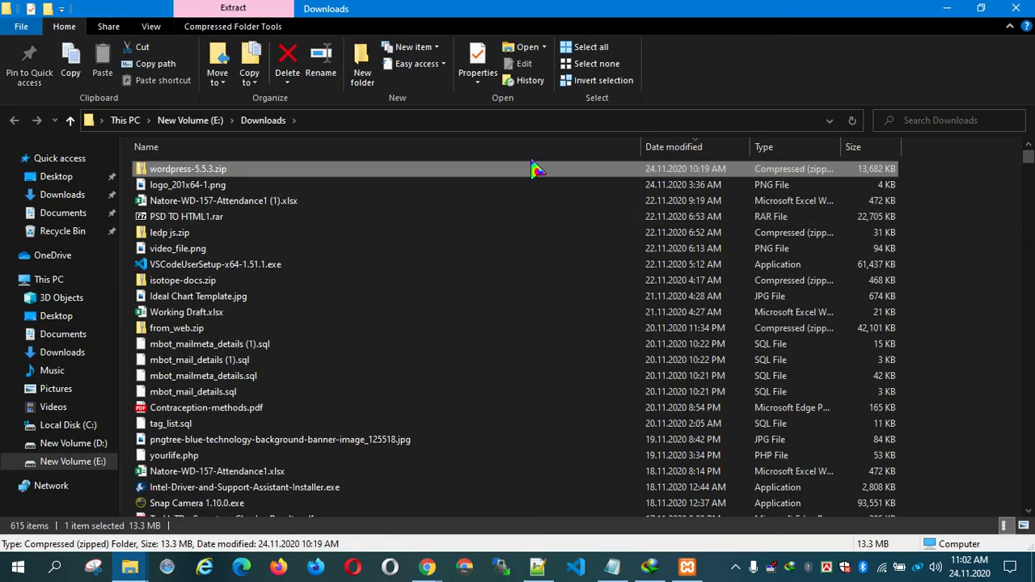
Step: Look inside the wordpress-5.5.3.zip archive, close Explorer, and show the zip in its folder again
double_click(225, 171)
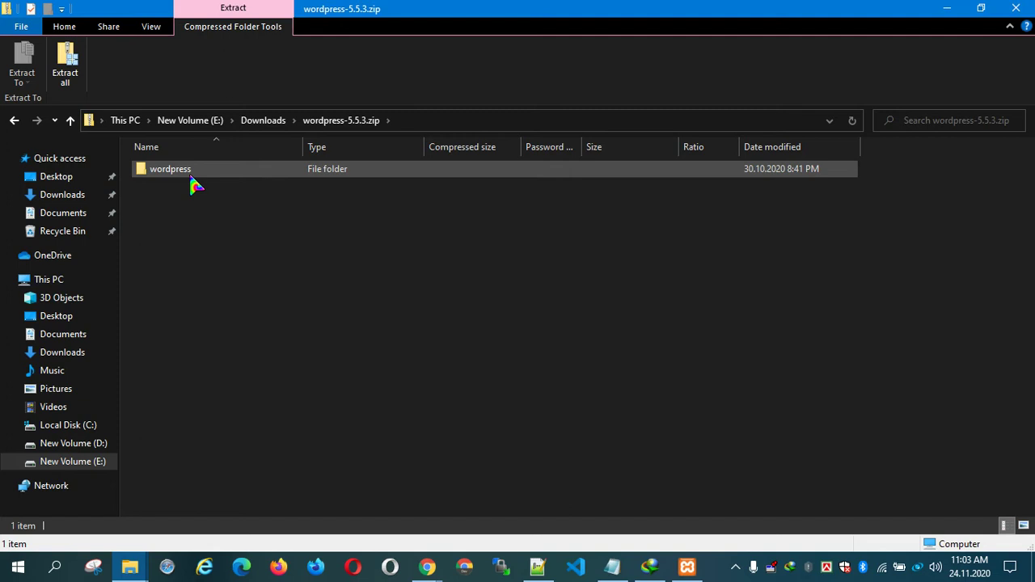
click(1016, 9)
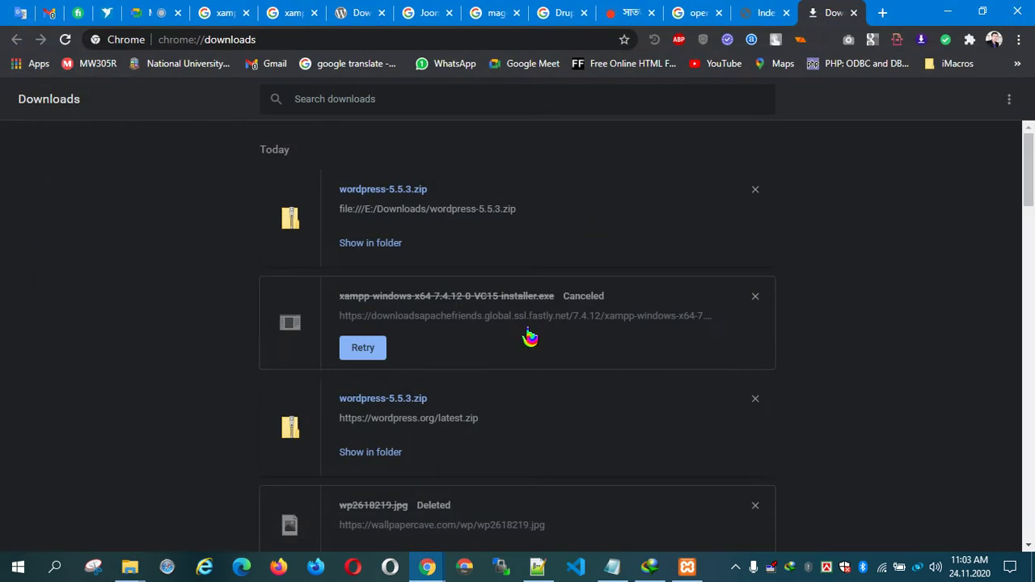
click(393, 244)
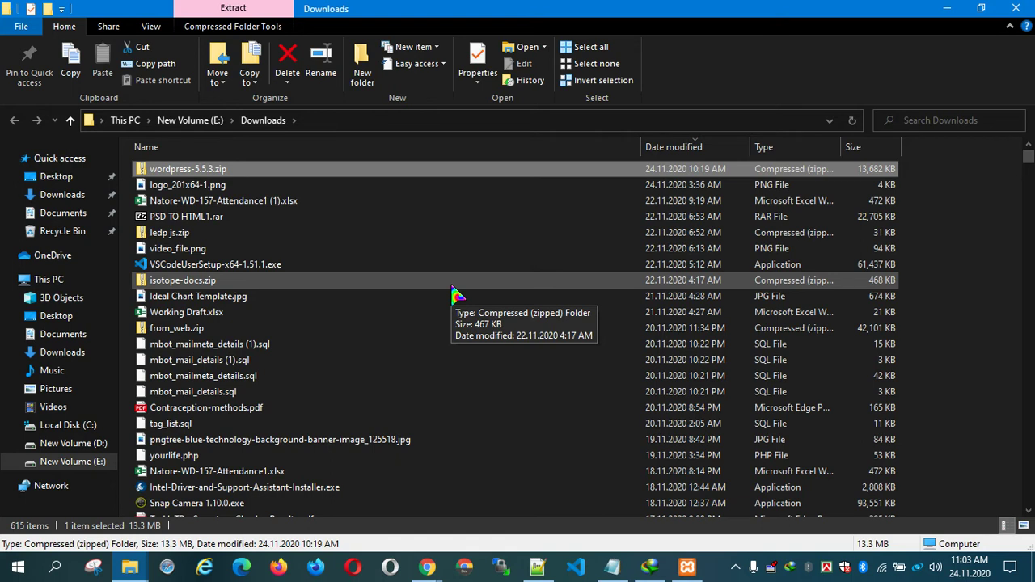
Step: Return to Chrome and switch to the xampp Google search results tab
mouse_move(426, 565)
click(375, 511)
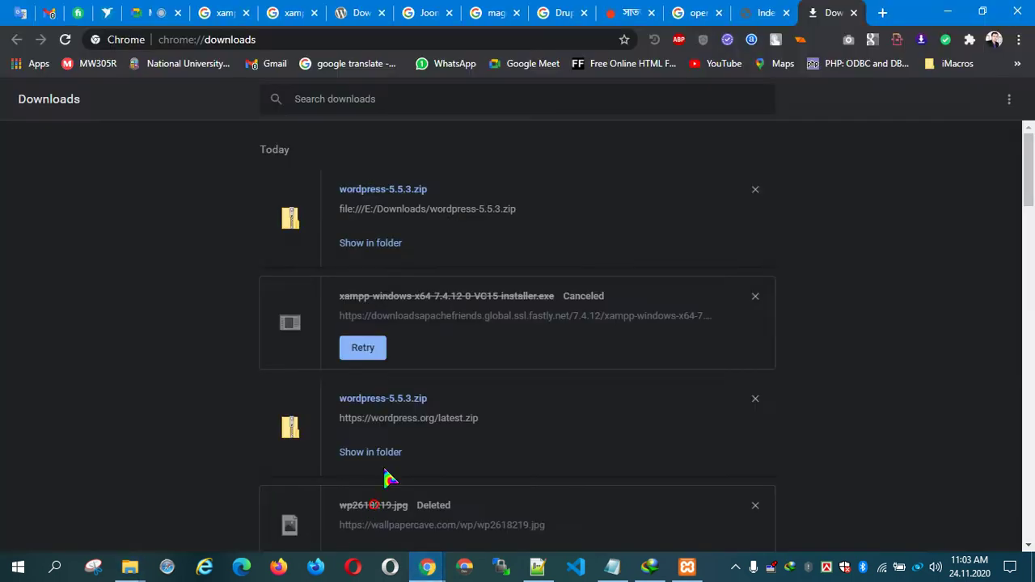
click(291, 13)
click(230, 13)
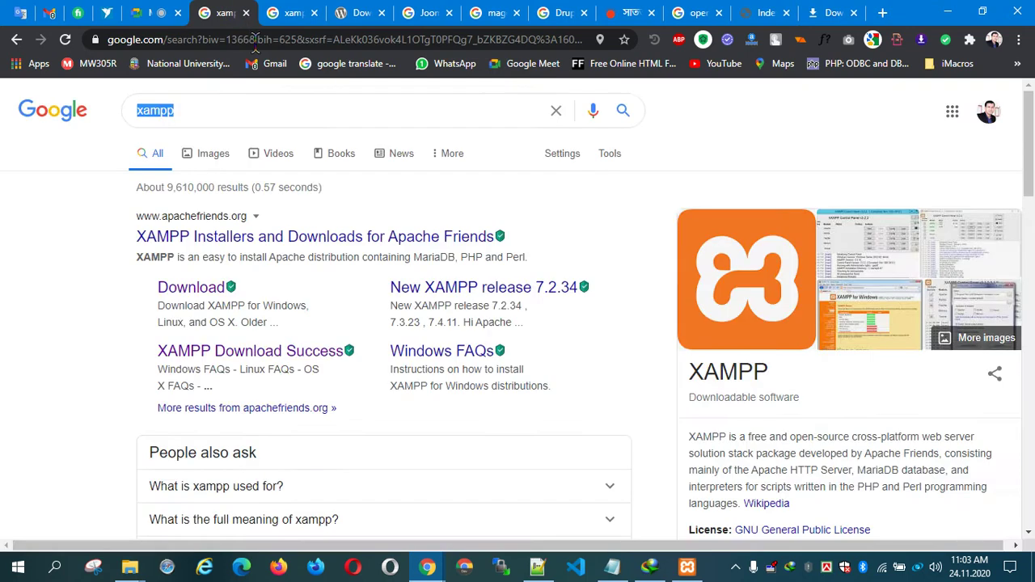
Step: Scroll through the Google Meet participant list, then return to Chrome's Downloads page
click(157, 13)
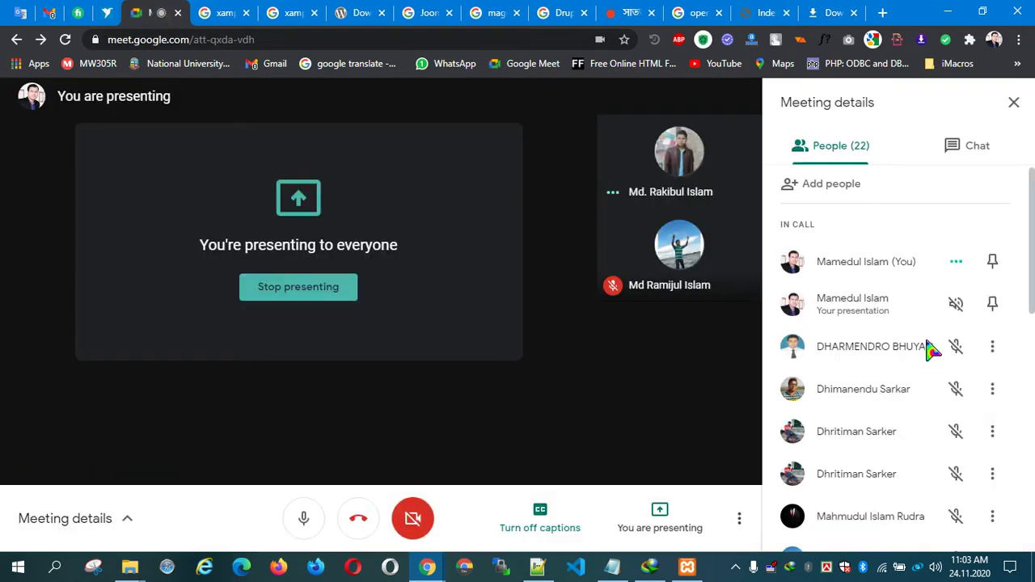
scroll(934, 388, down, 7)
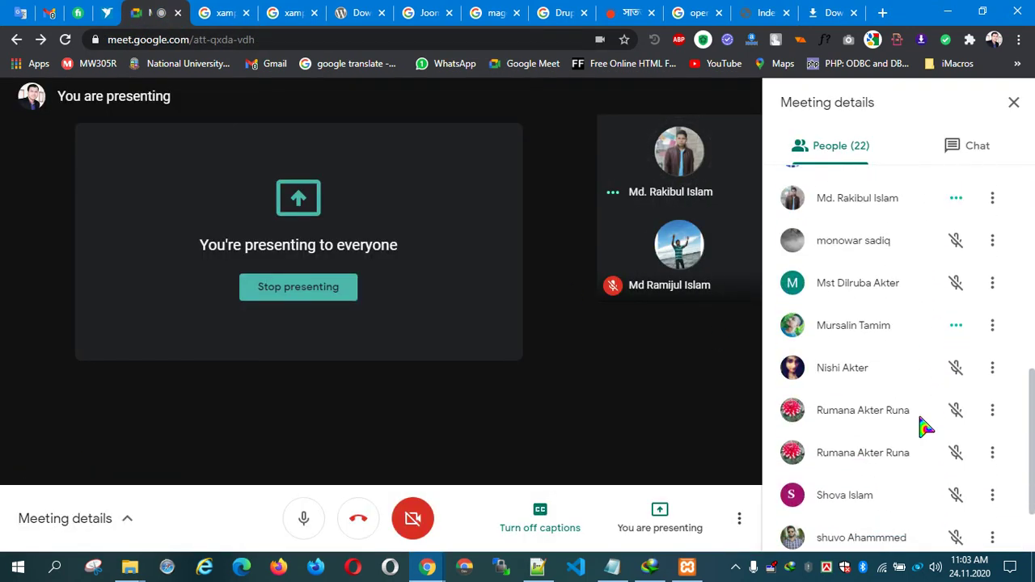
scroll(926, 429, down, 1)
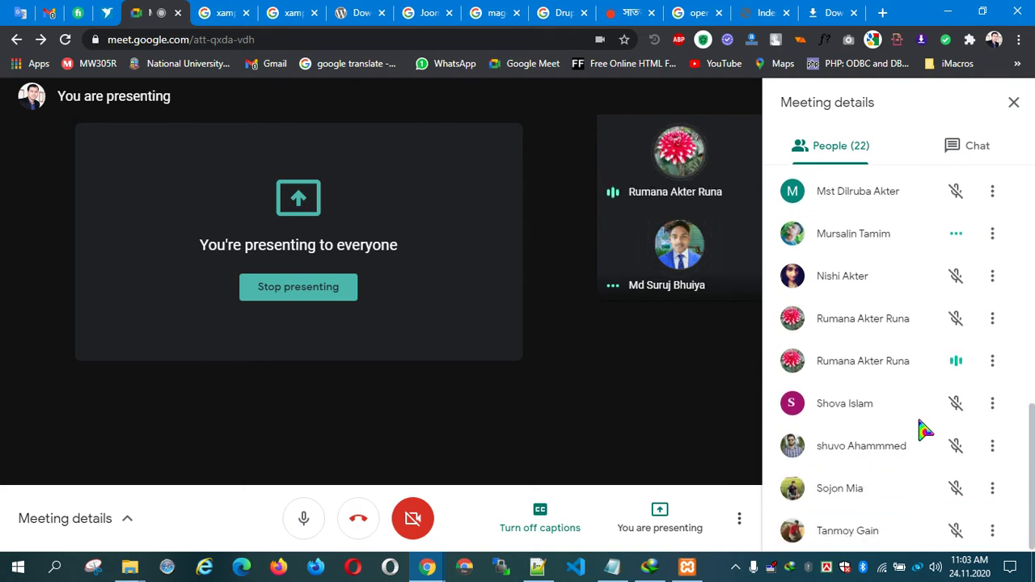
scroll(922, 428, up, 7)
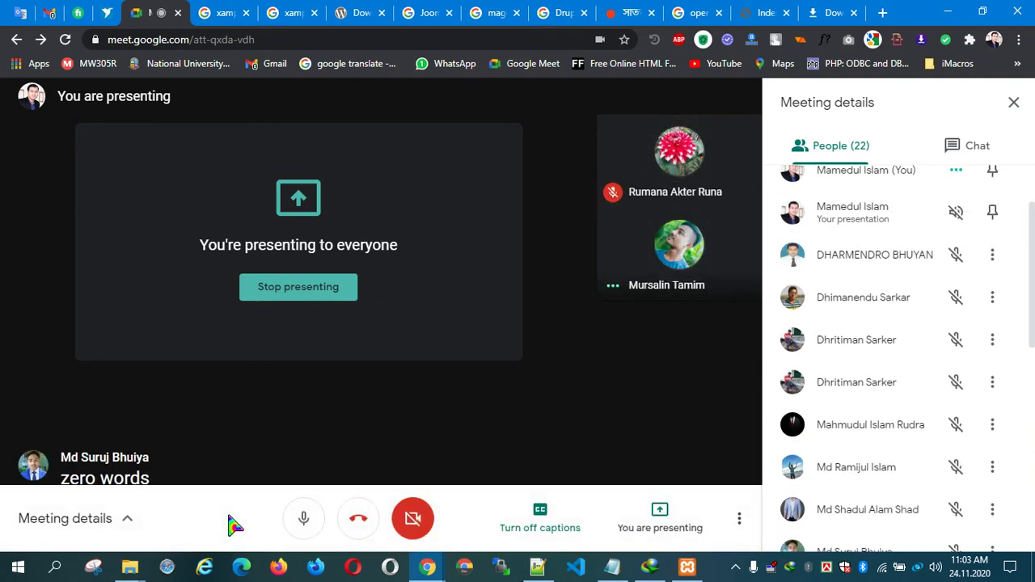
key(ctrl+j)
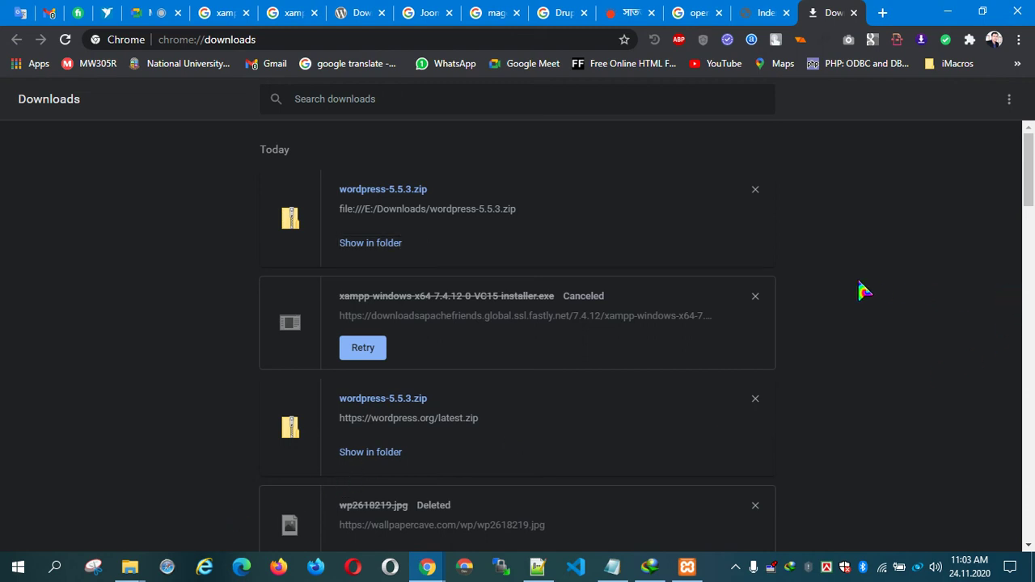
Step: Show wordpress-5.5.3.zip in Downloads and open the wordpress folder inside the archive
click(386, 253)
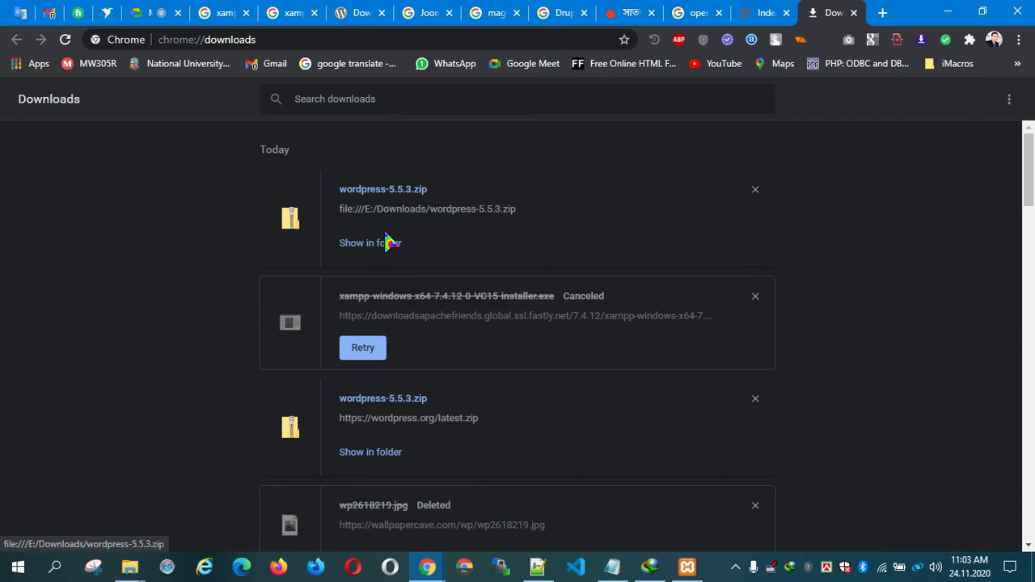
click(386, 244)
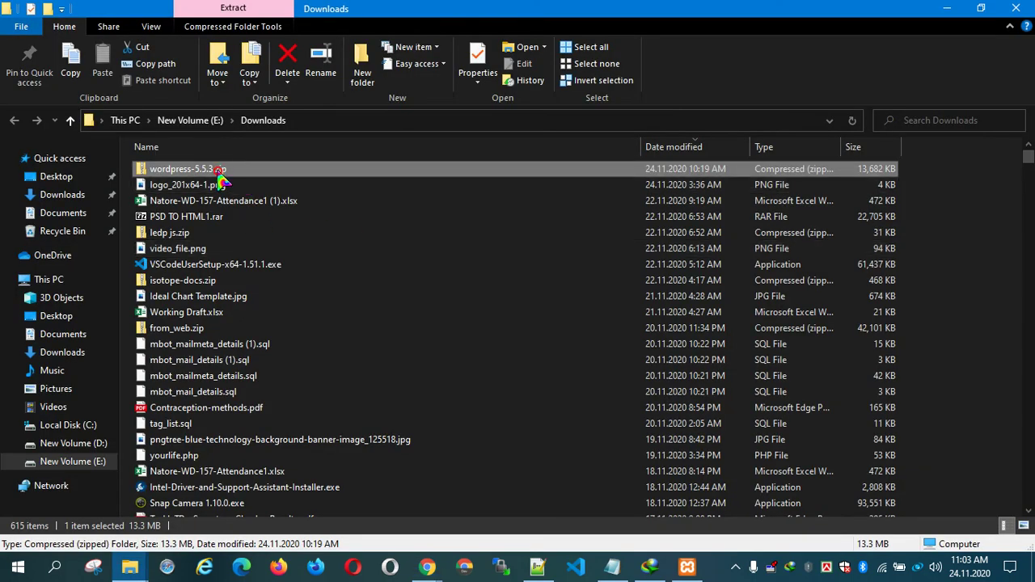
double_click(215, 168)
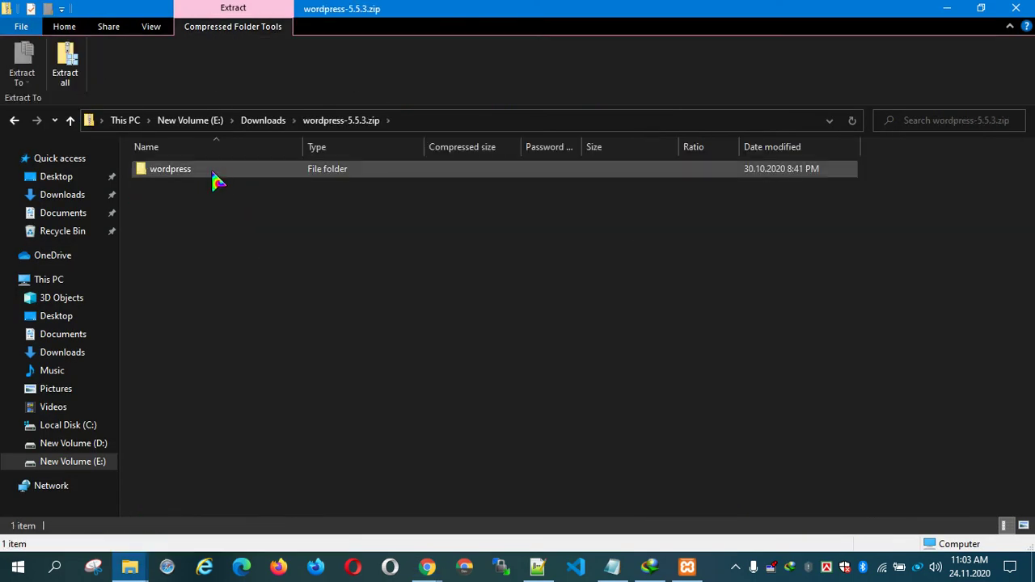
double_click(174, 169)
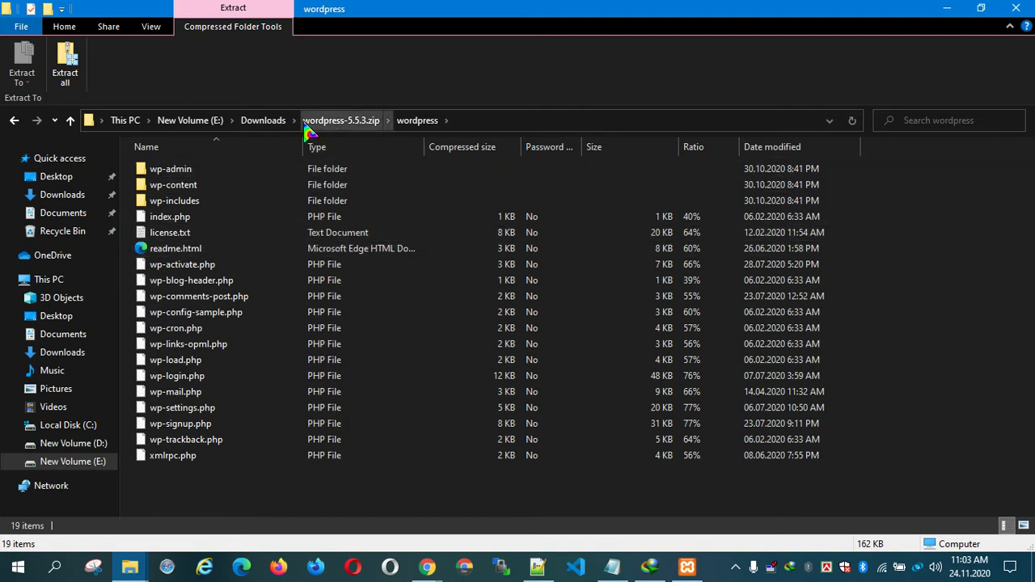
click(335, 121)
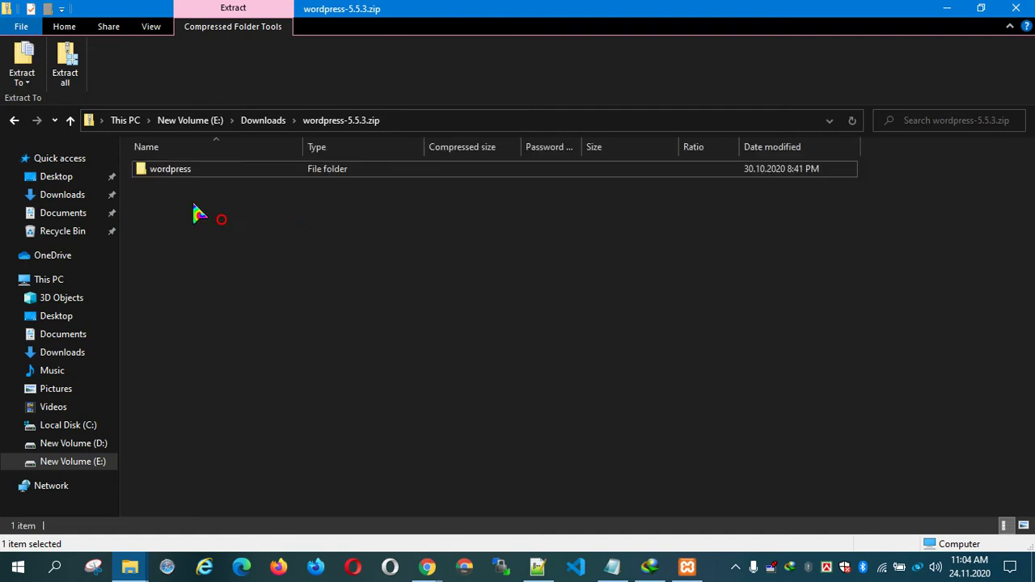
click(183, 181)
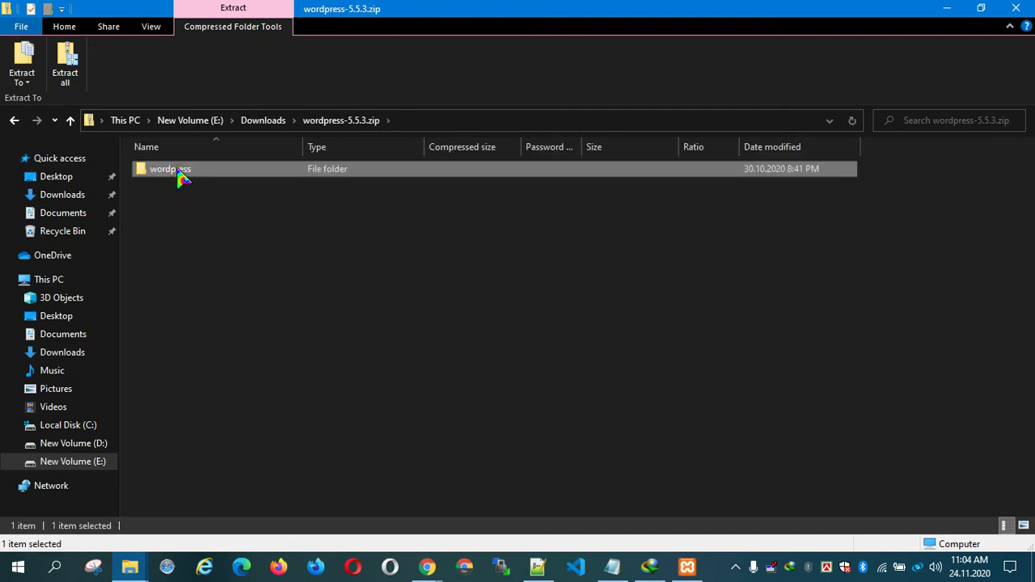
double_click(176, 170)
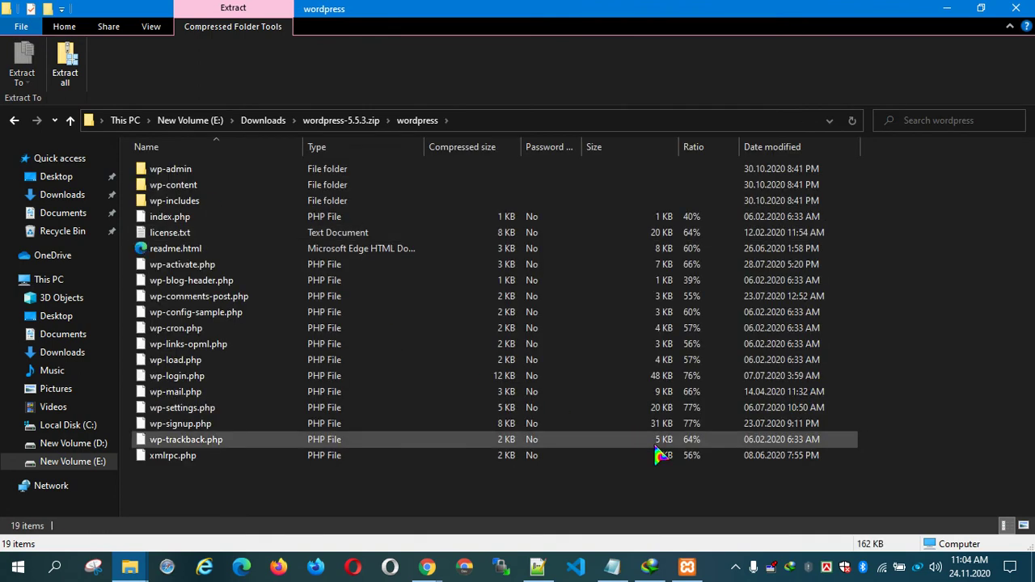
Step: Minimize the XAMPP Control Panel and select all 19 WordPress files and folders
click(686, 566)
click(630, 136)
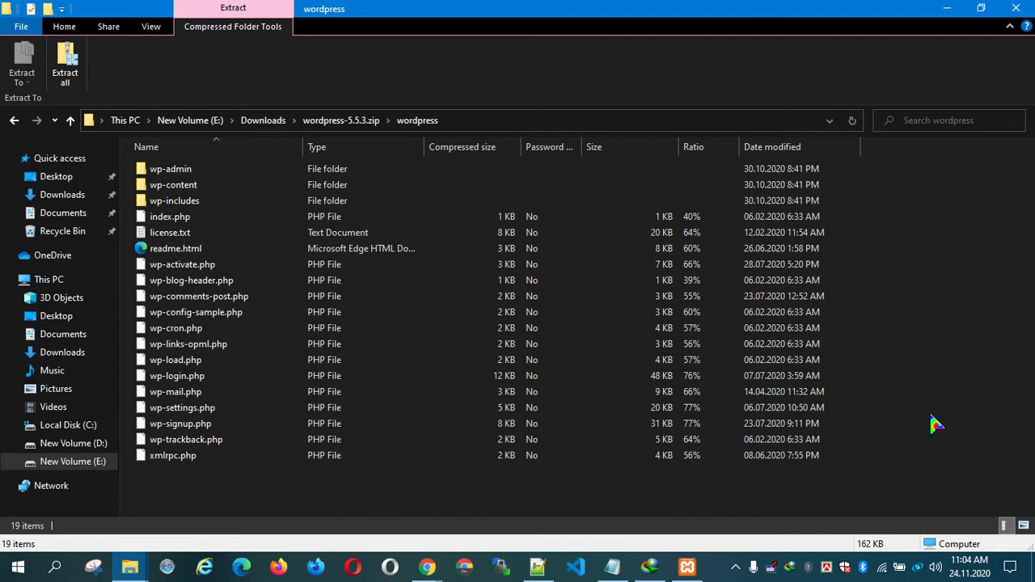
key(ctrl+a)
click(945, 412)
key(ctrl+a)
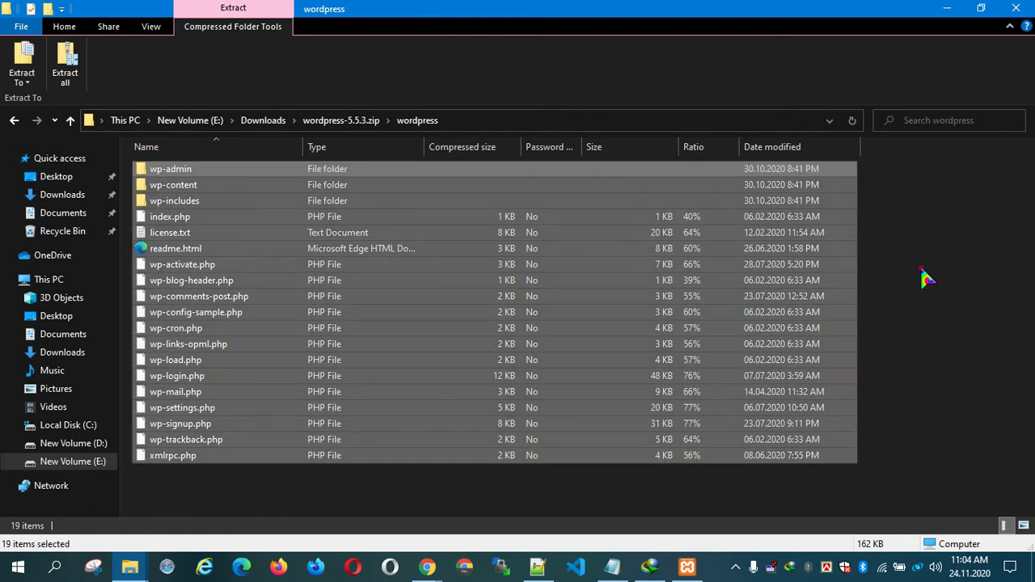
Step: Start Extract All on the wordpress-5.5.3.zip archive
click(926, 275)
right_click(909, 223)
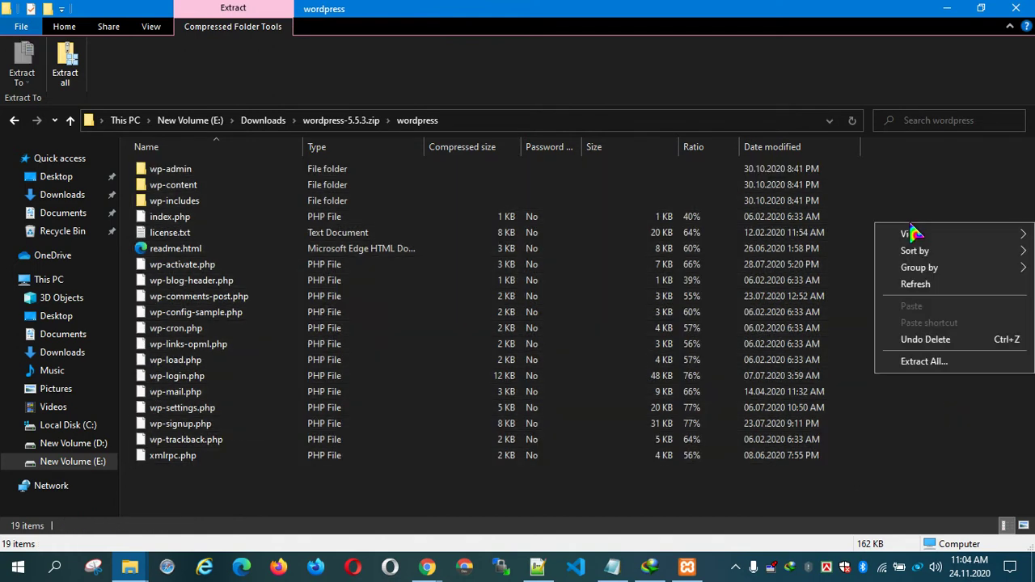
click(905, 411)
key(ctrl+a)
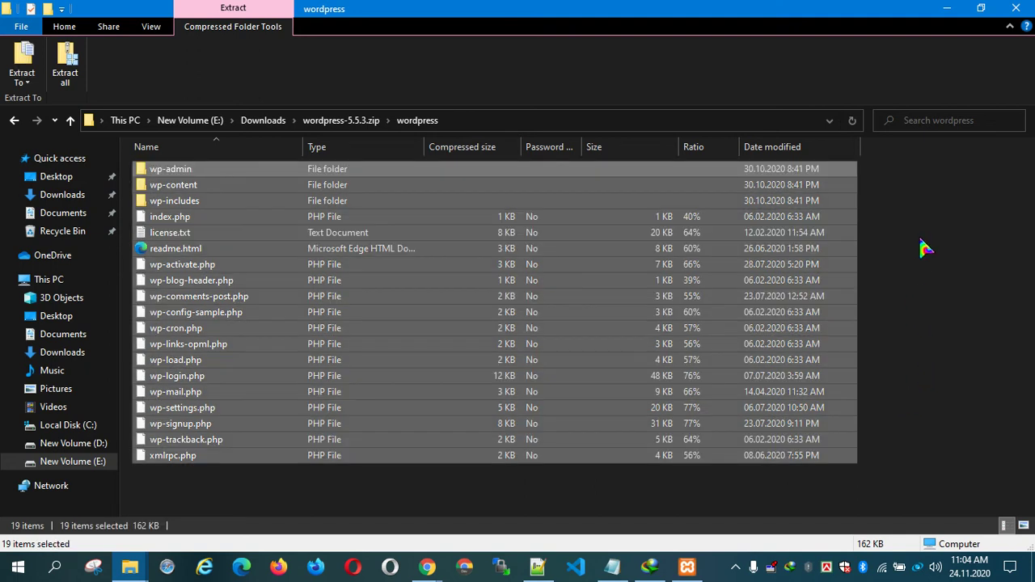
right_click(918, 236)
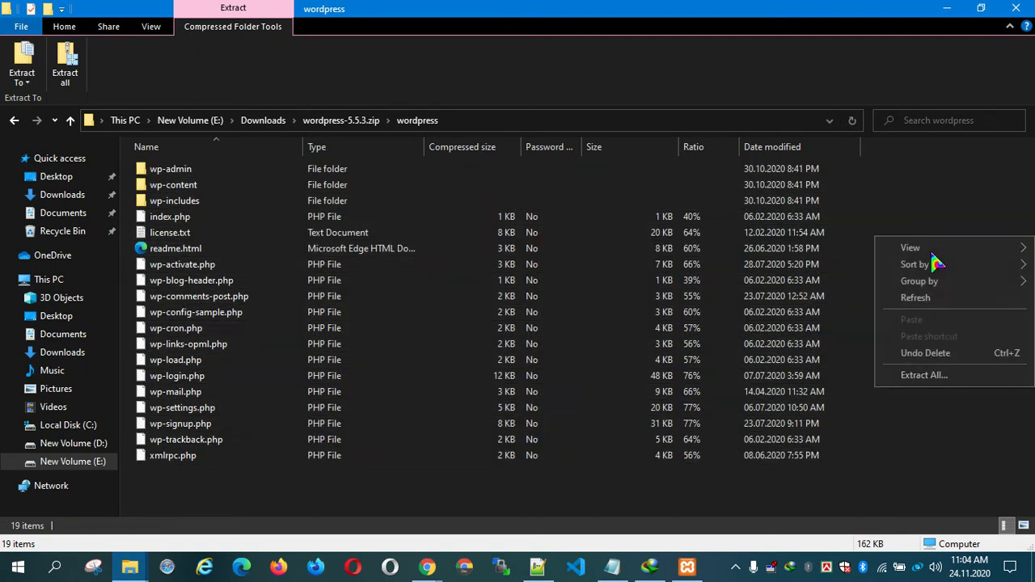
click(934, 383)
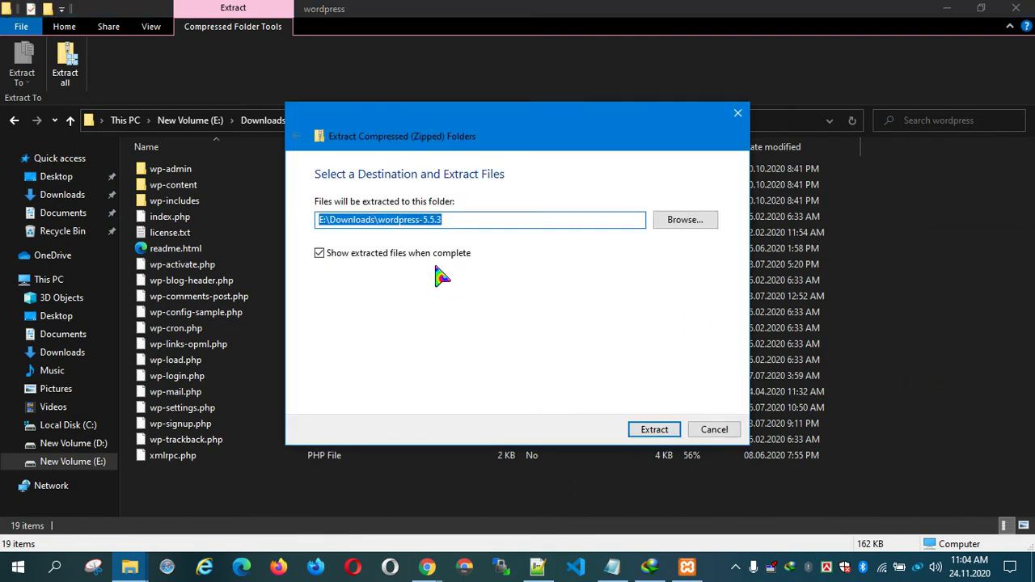
Step: Copy the E:\xampp3\htdocs path from the htdocs window, then return to the extraction dialog
click(123, 560)
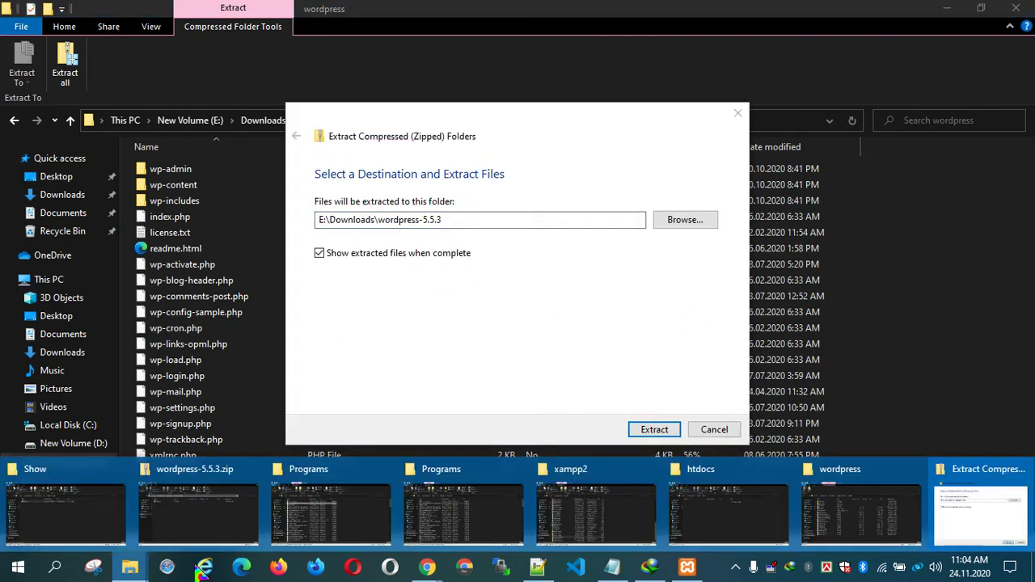
click(781, 518)
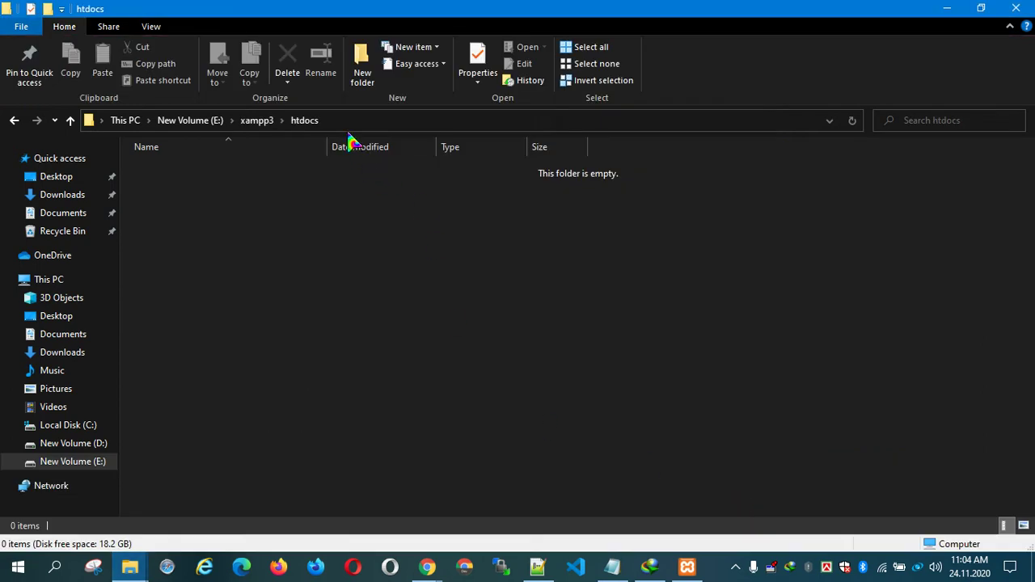
click(389, 120)
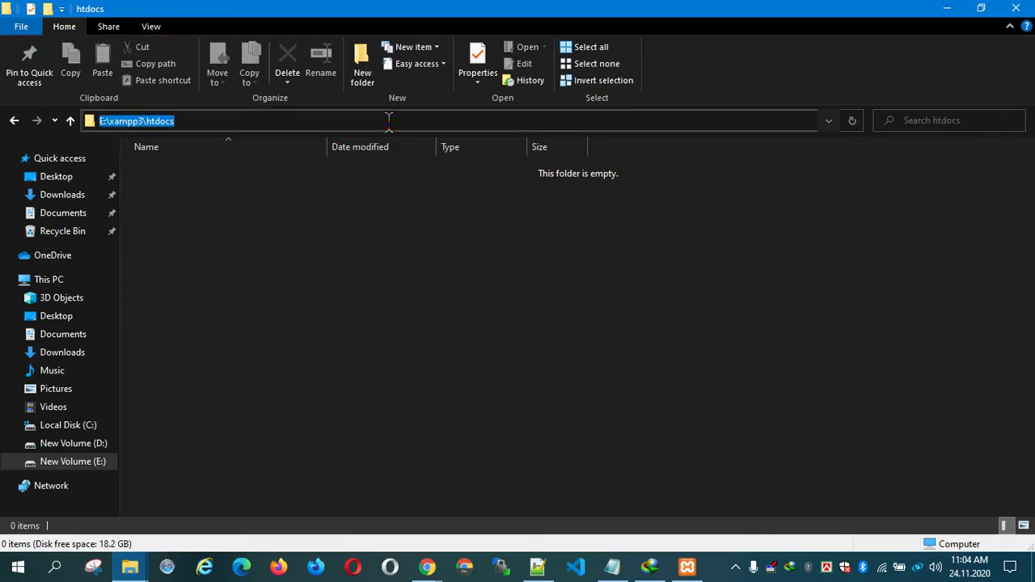
double_click(389, 121)
drag(109, 118, 70, 103)
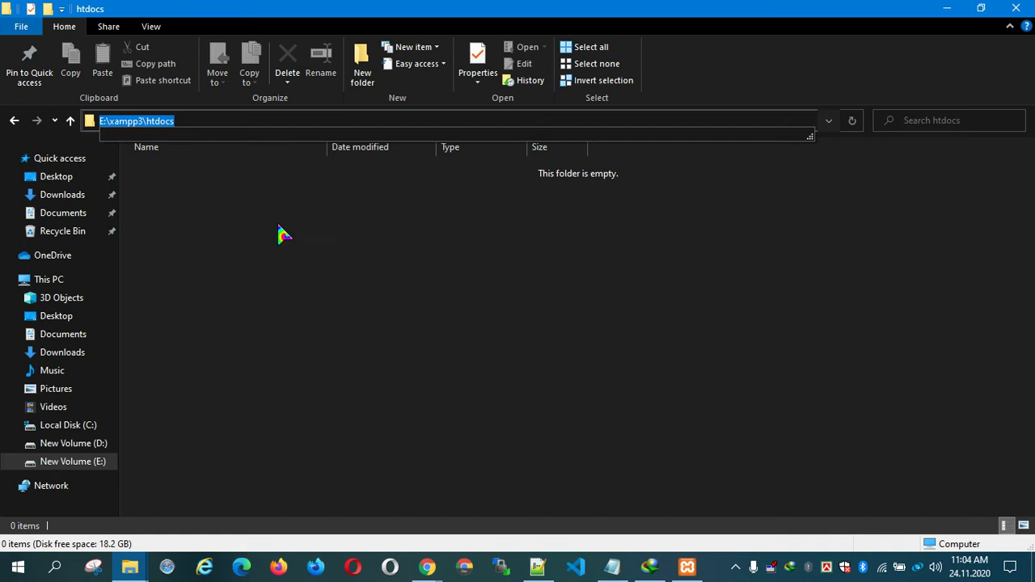
right_click(152, 122)
click(198, 178)
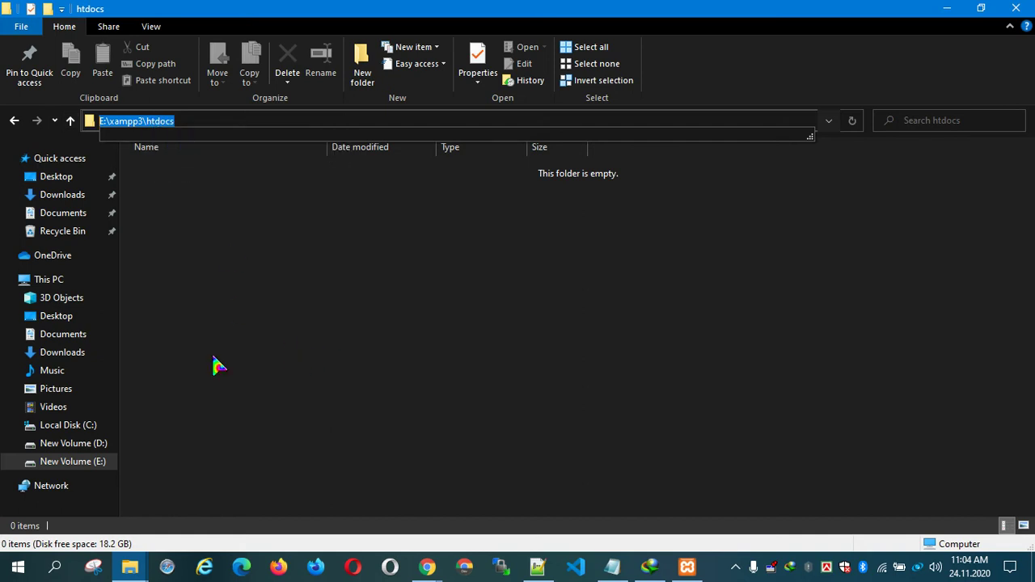
click(130, 566)
click(980, 513)
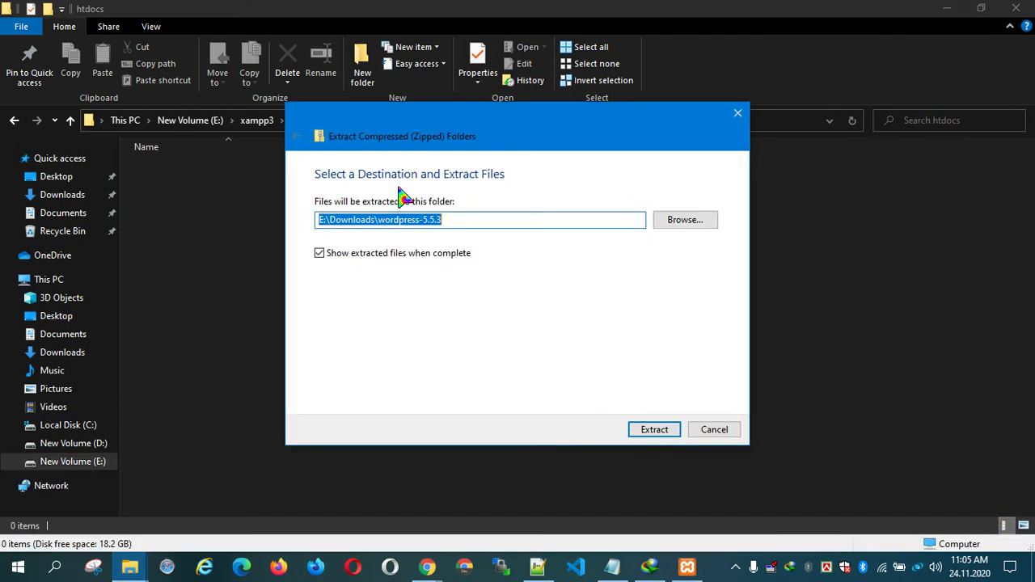
Step: Paste the htdocs path as the extraction destination, then close the extraction dialog
right_click(456, 219)
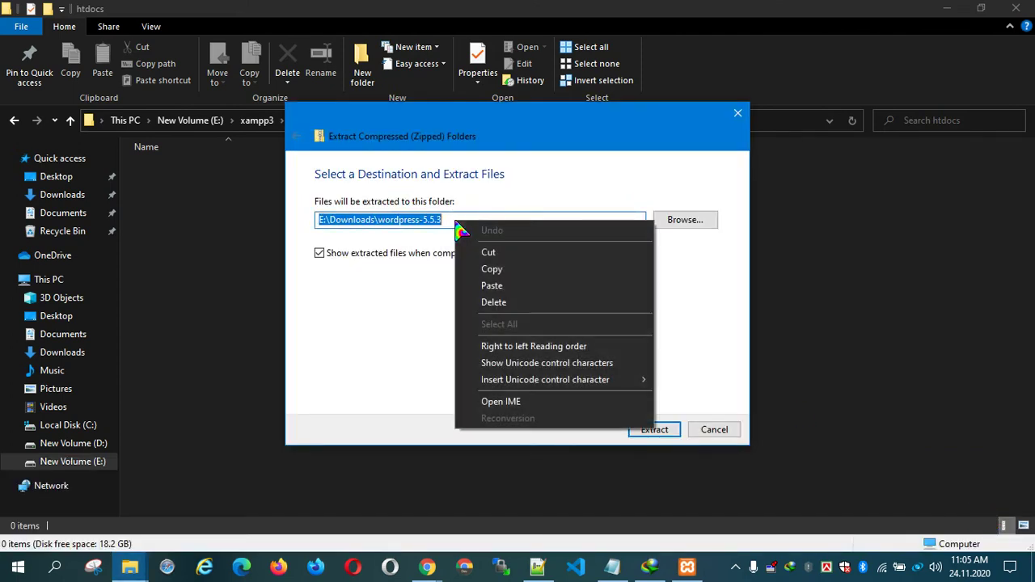
click(503, 287)
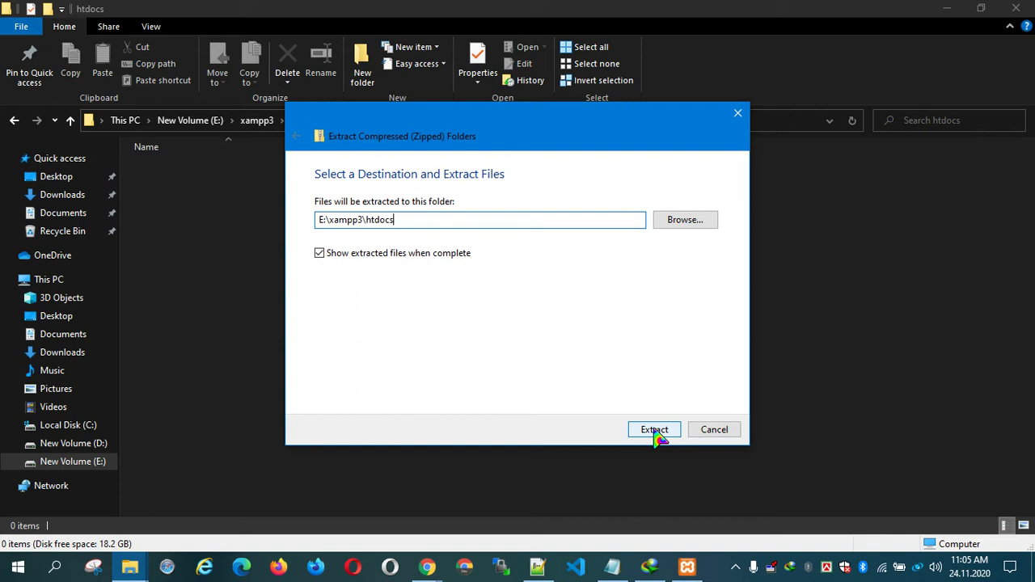
click(732, 433)
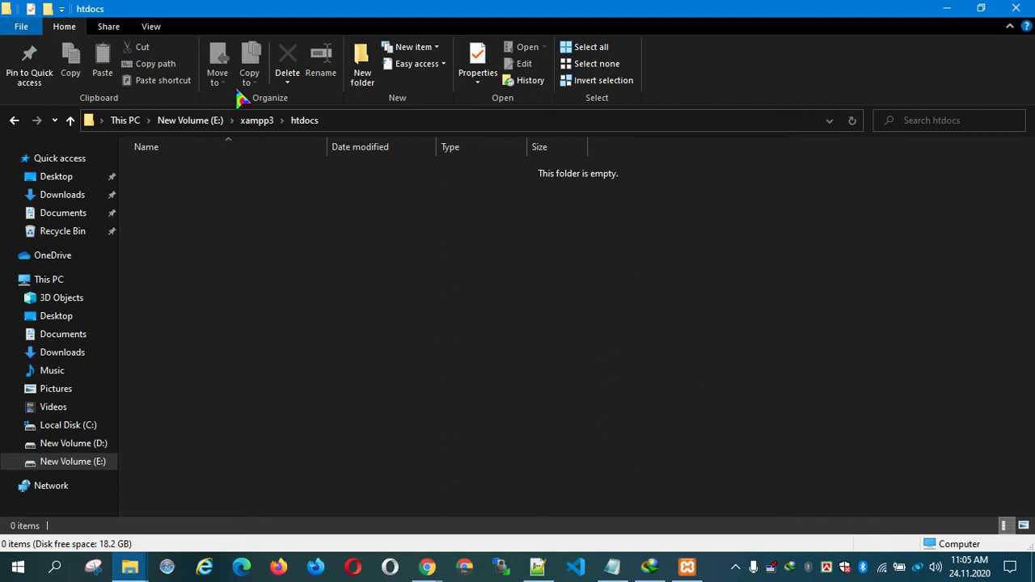
Step: Copy the full E:\xampp3\htdocs path from the htdocs window's address bar
click(372, 121)
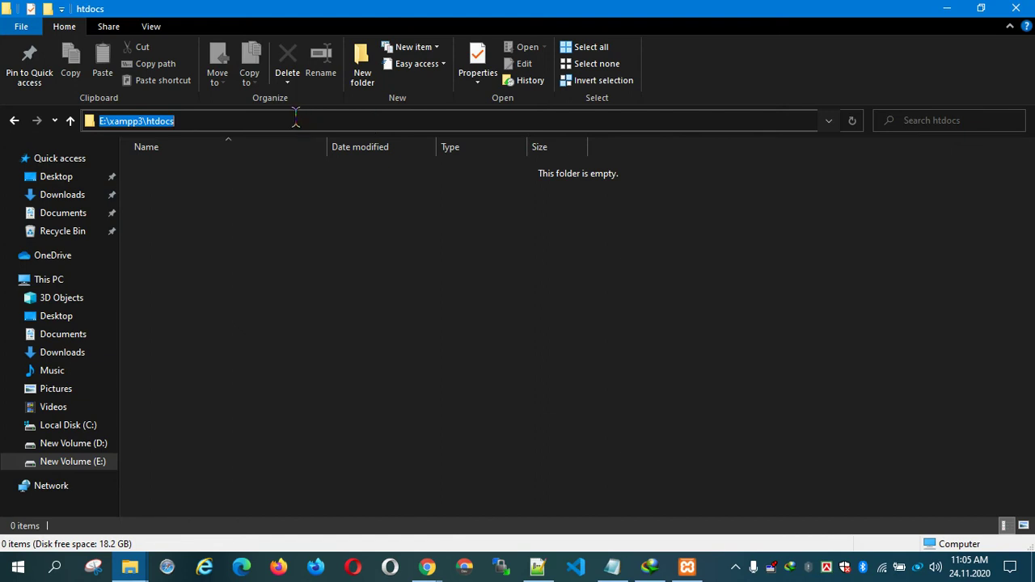
click(425, 122)
drag(321, 121, 62, 121)
drag(271, 121, 39, 122)
right_click(147, 121)
click(196, 170)
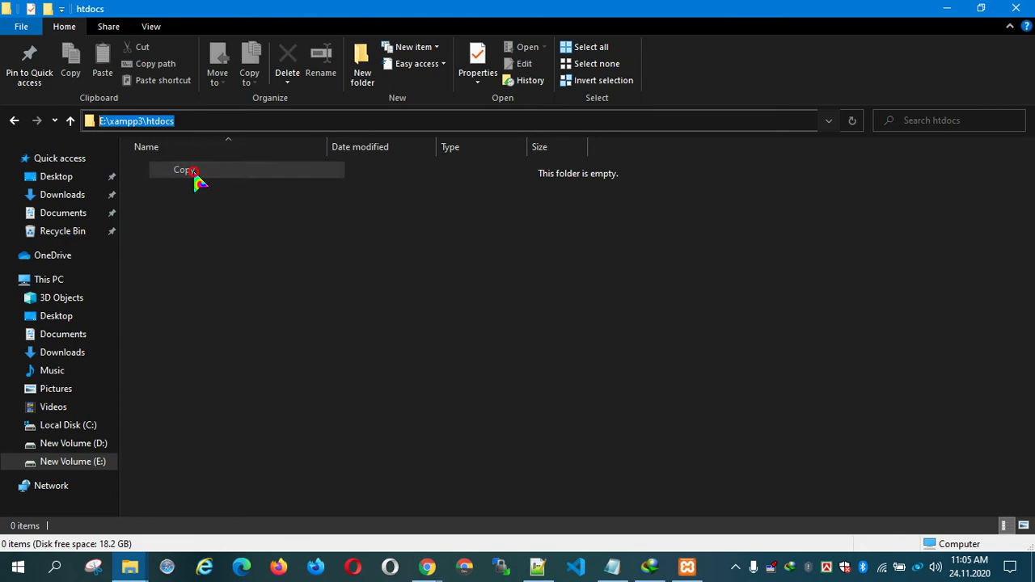
Step: Rerun Extract All from the zip's wordpress folder, extracting into E:\xampp3\htdocs
click(130, 566)
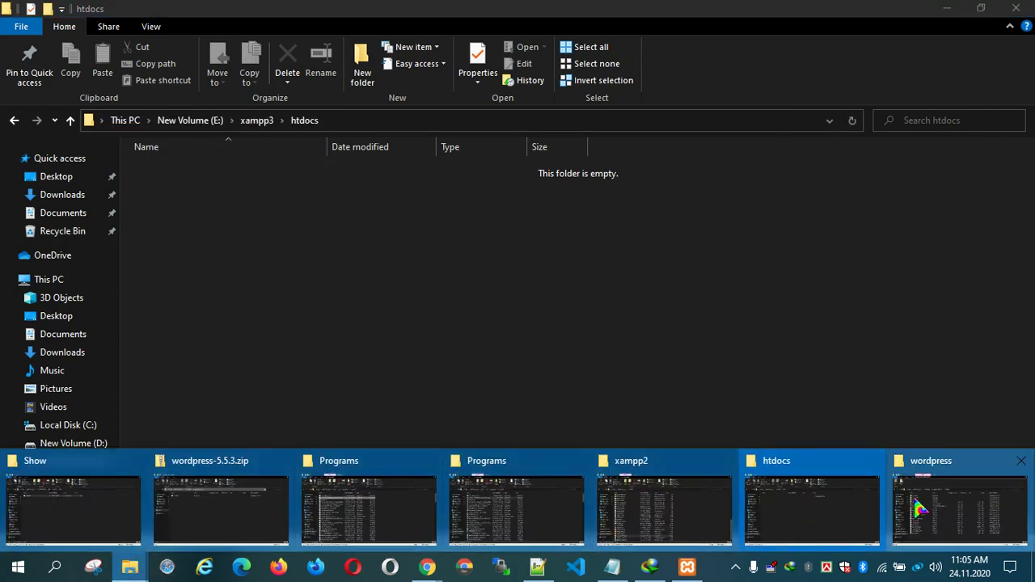
click(917, 503)
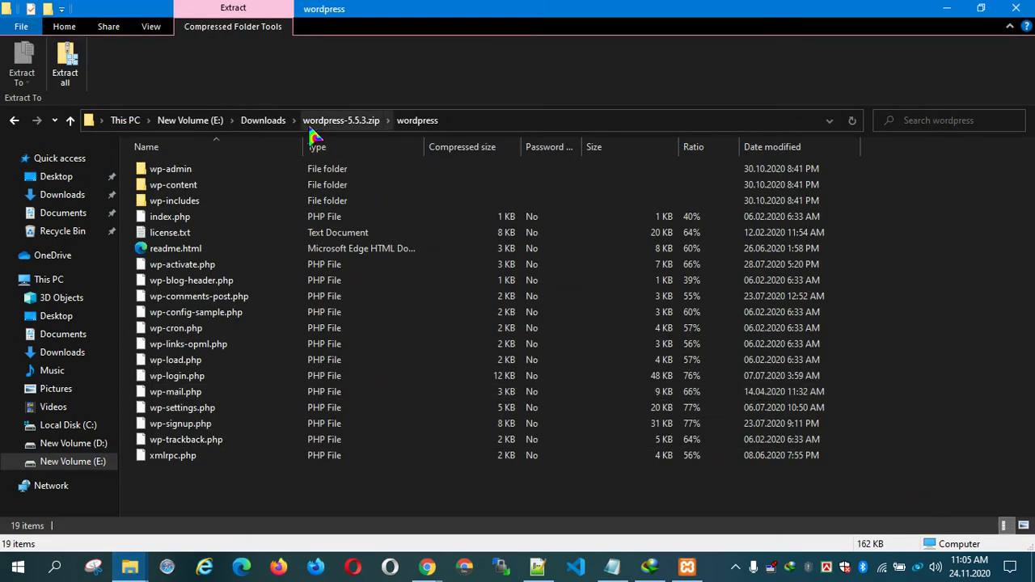
click(338, 121)
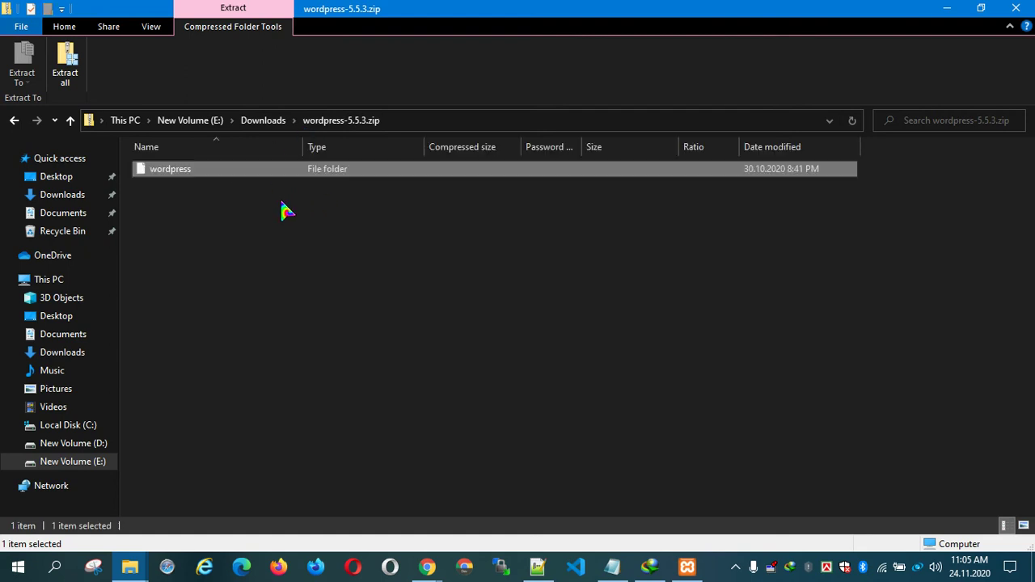
double_click(172, 171)
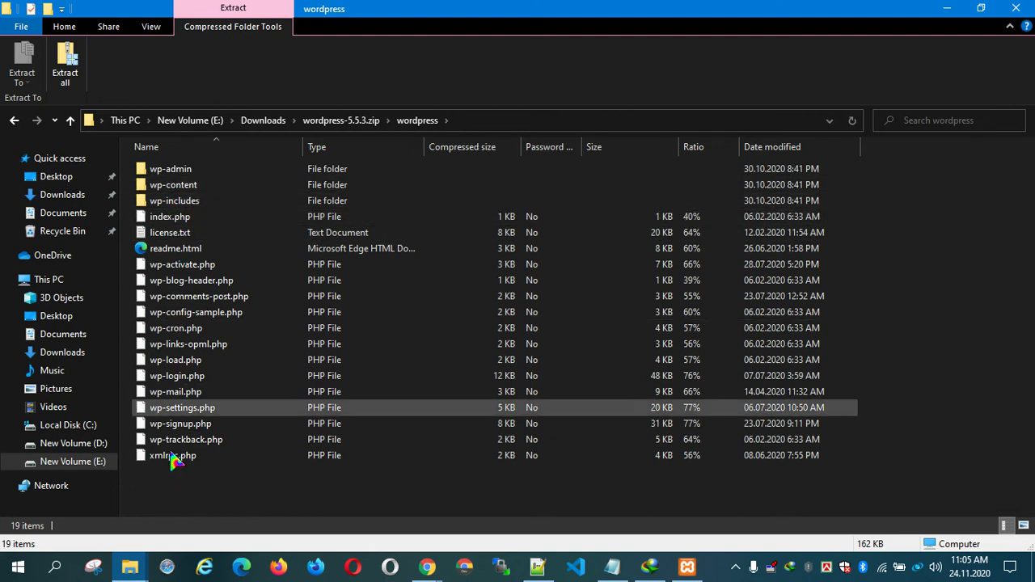
key(ctrl+a)
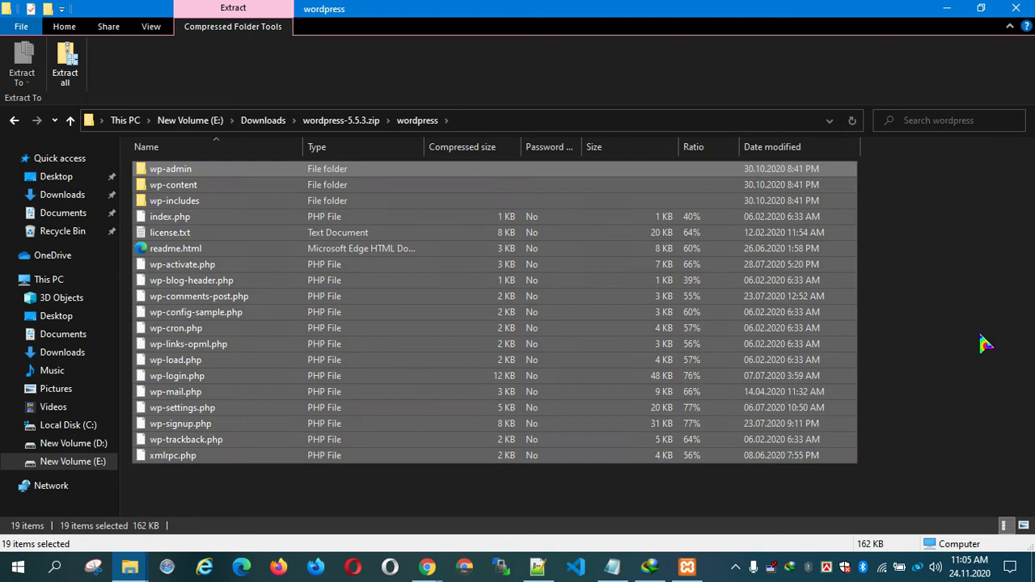
click(977, 330)
right_click(930, 299)
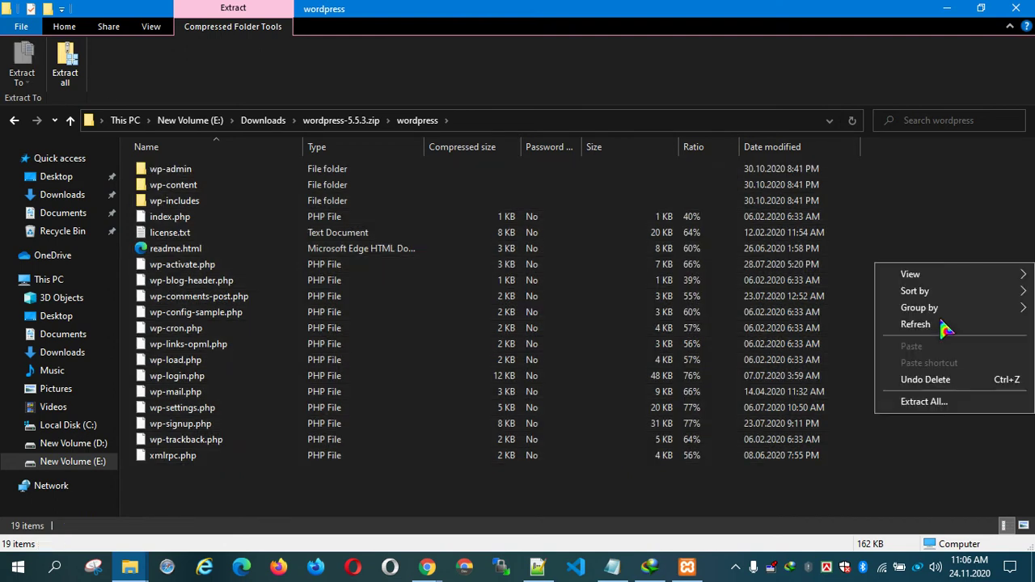
click(943, 408)
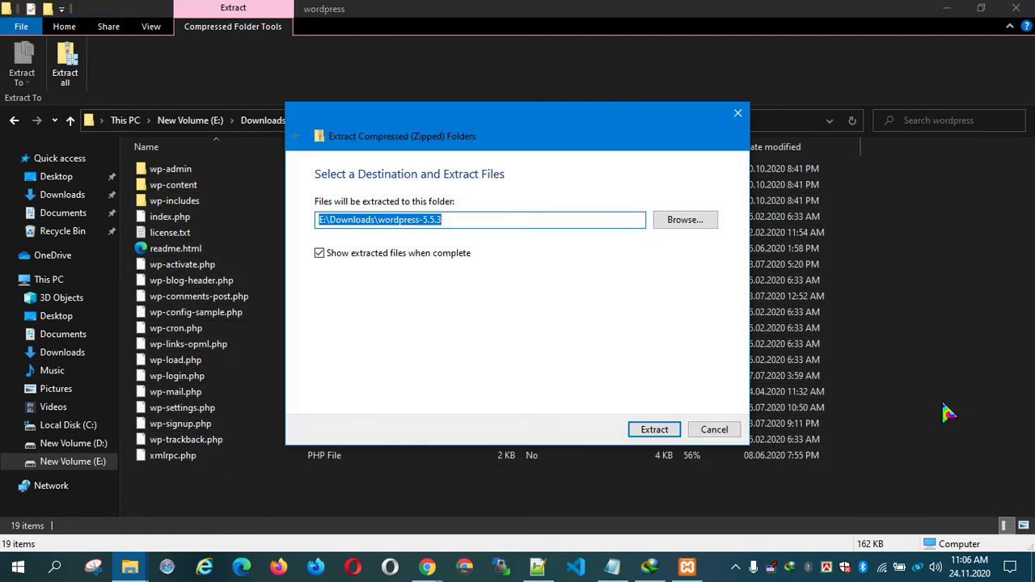
right_click(428, 218)
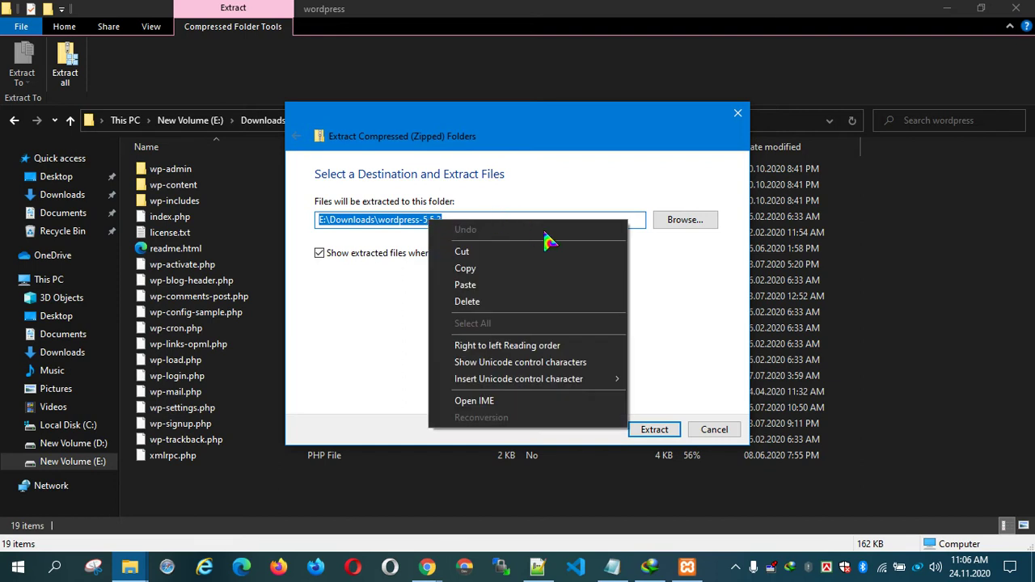
click(505, 285)
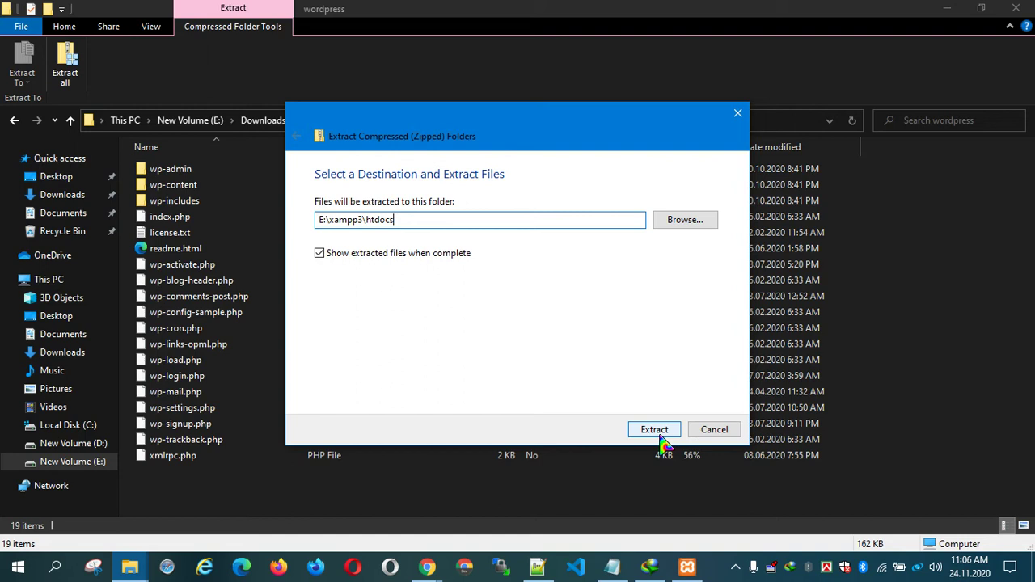
click(656, 431)
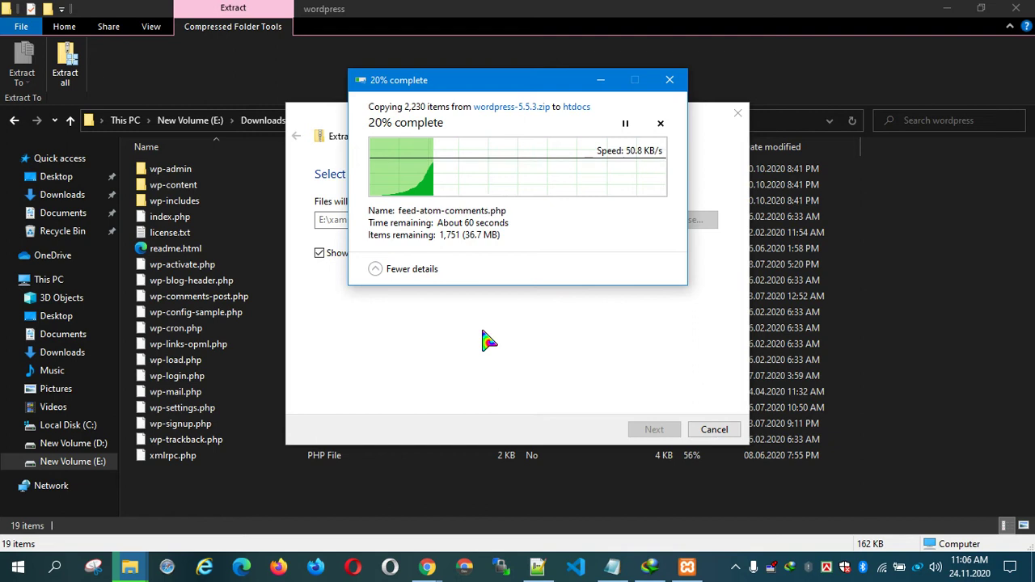
mouse_move(427, 566)
click(377, 492)
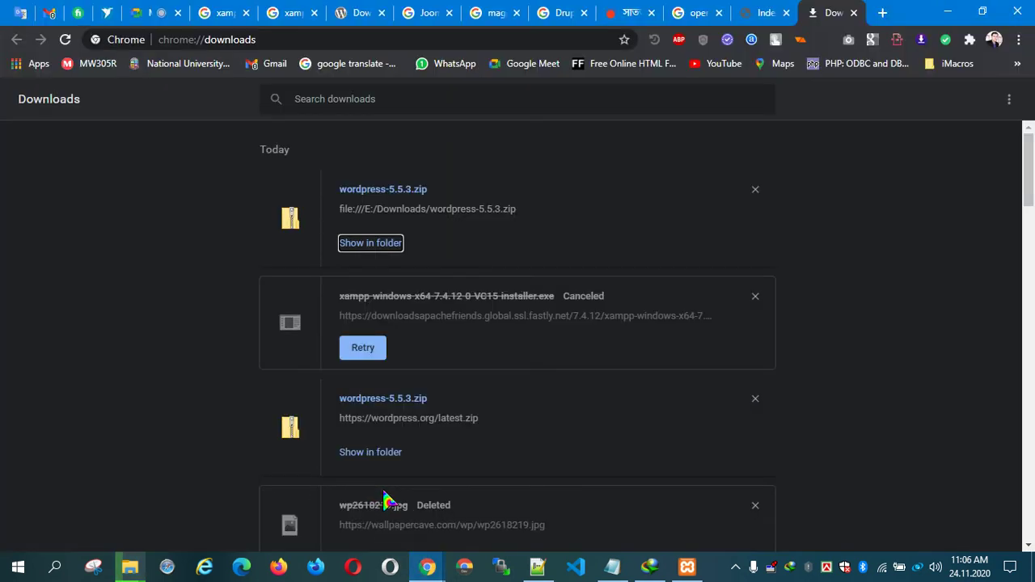
click(227, 12)
click(153, 13)
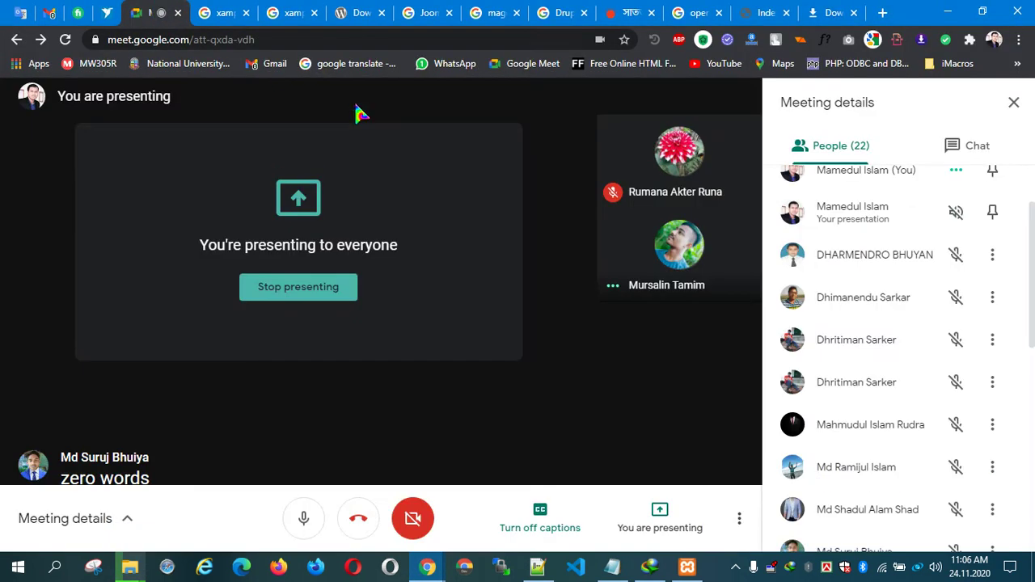
scroll(884, 397, down, 6)
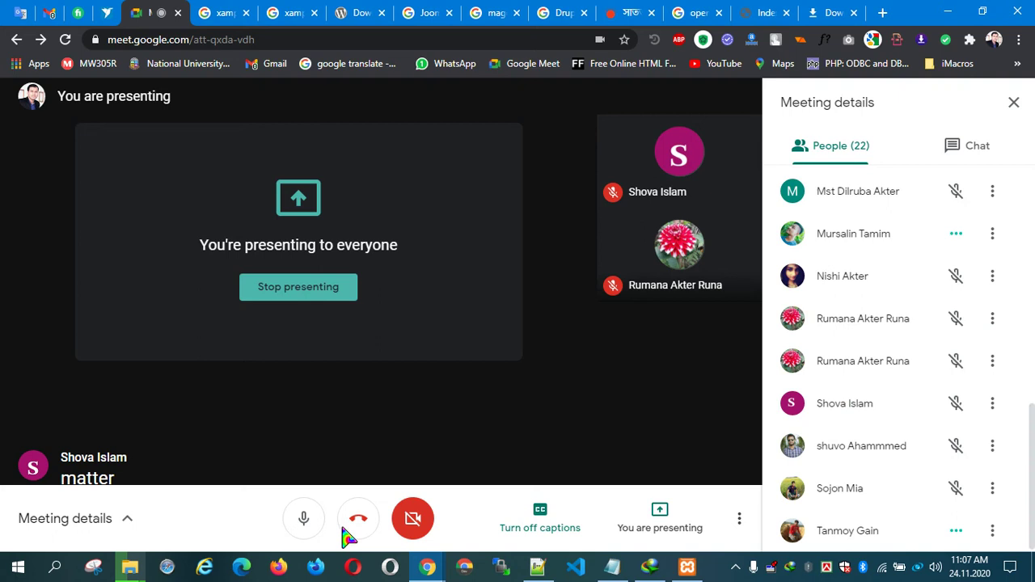
mouse_move(132, 570)
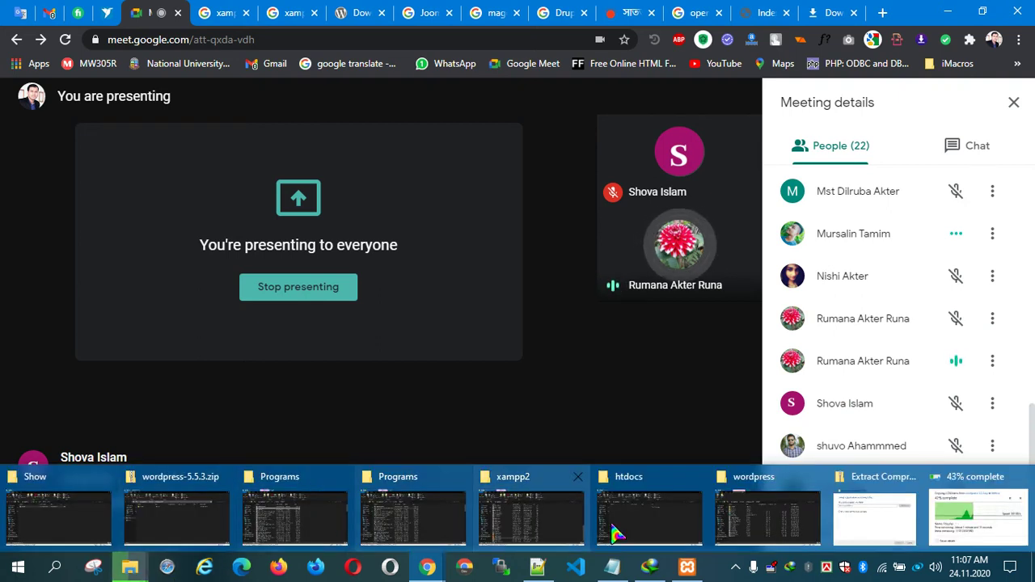
click(765, 511)
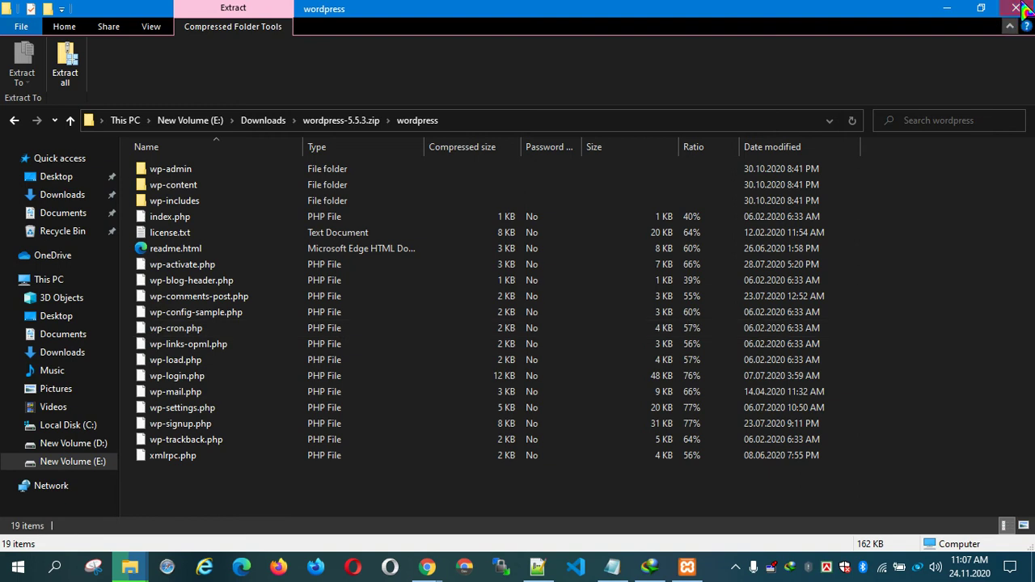
Step: Reopen wordpress-5.5.3.zip from Chrome's downloads and open its wordpress folder
click(1016, 8)
click(833, 12)
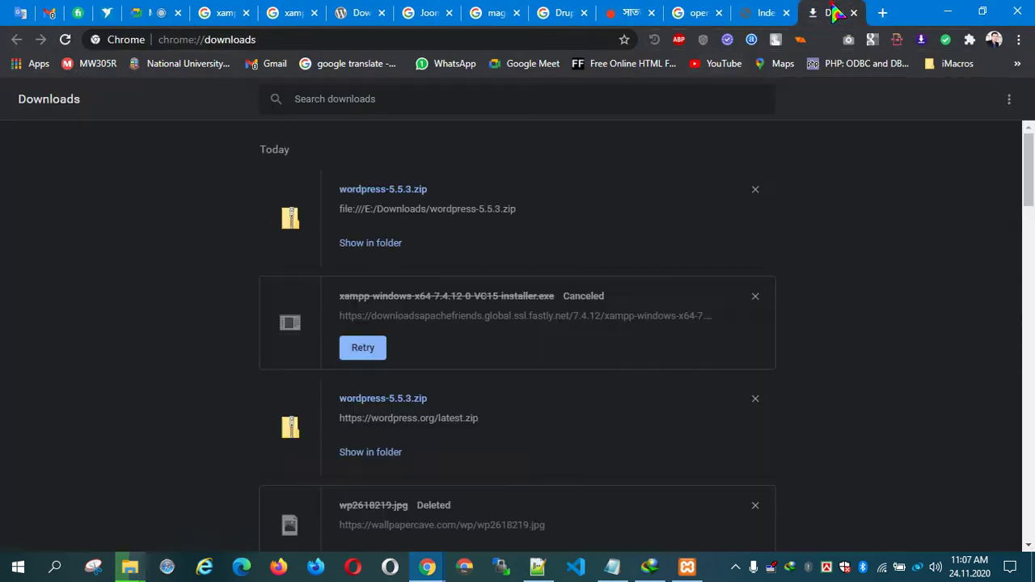
click(473, 236)
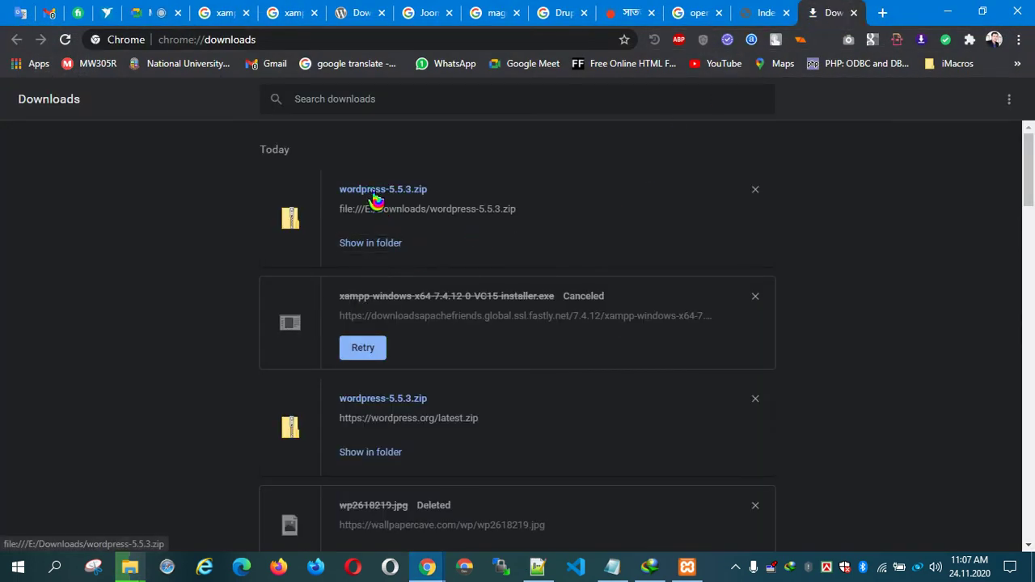
click(376, 191)
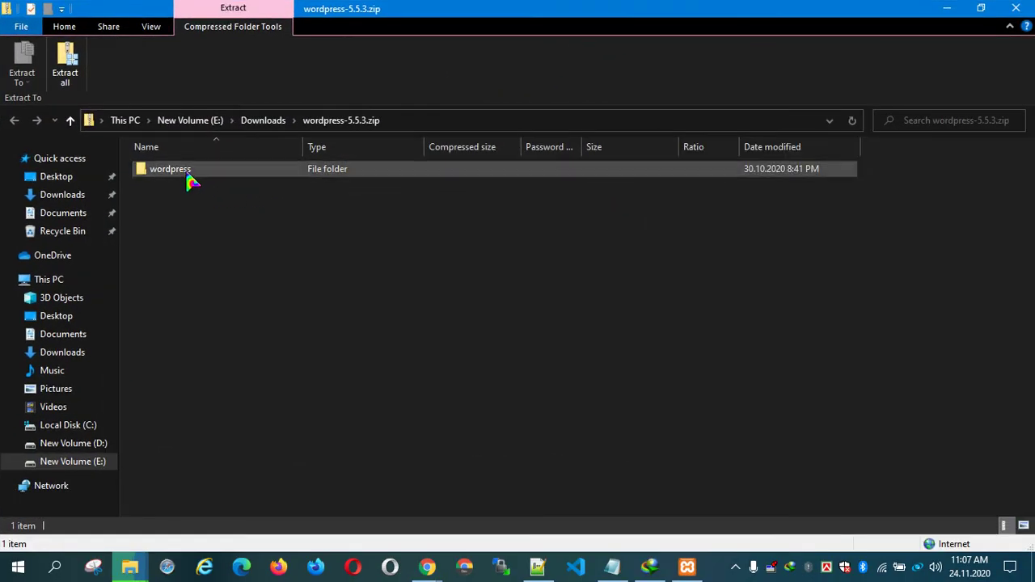
click(186, 171)
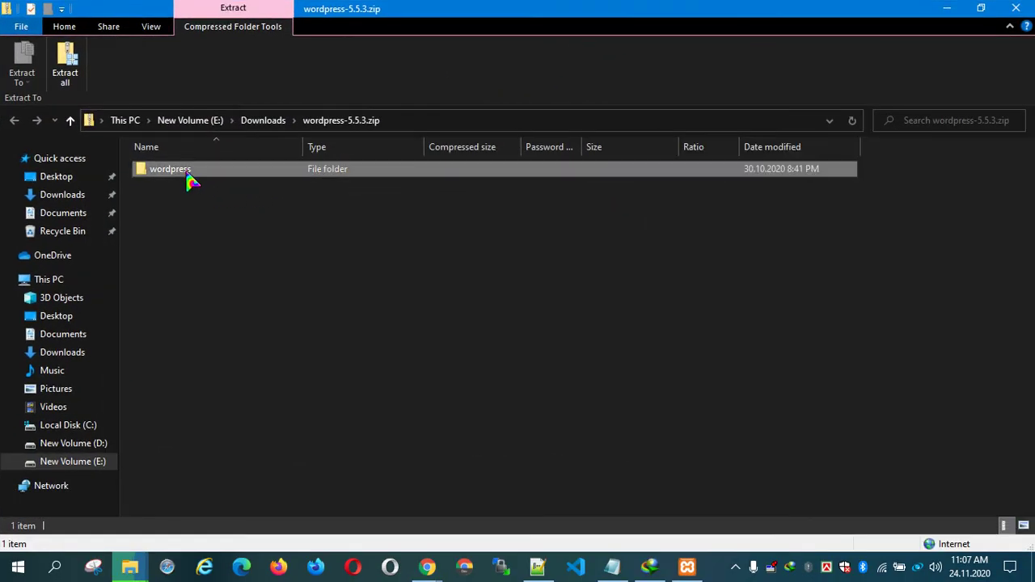
double_click(186, 170)
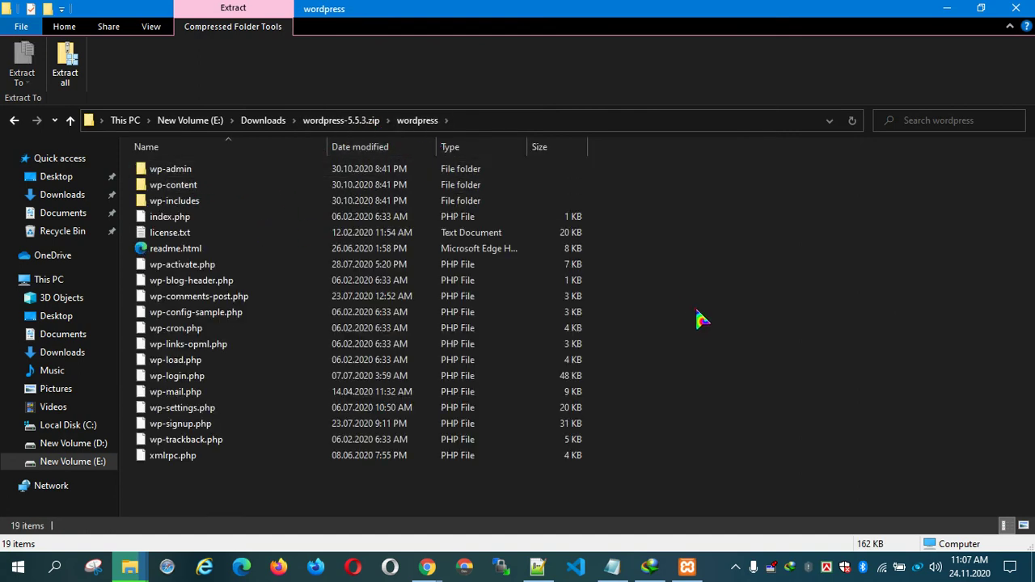
Step: Copy all 19 WordPress files, then switch to the htdocs folder window
key(ctrl+a)
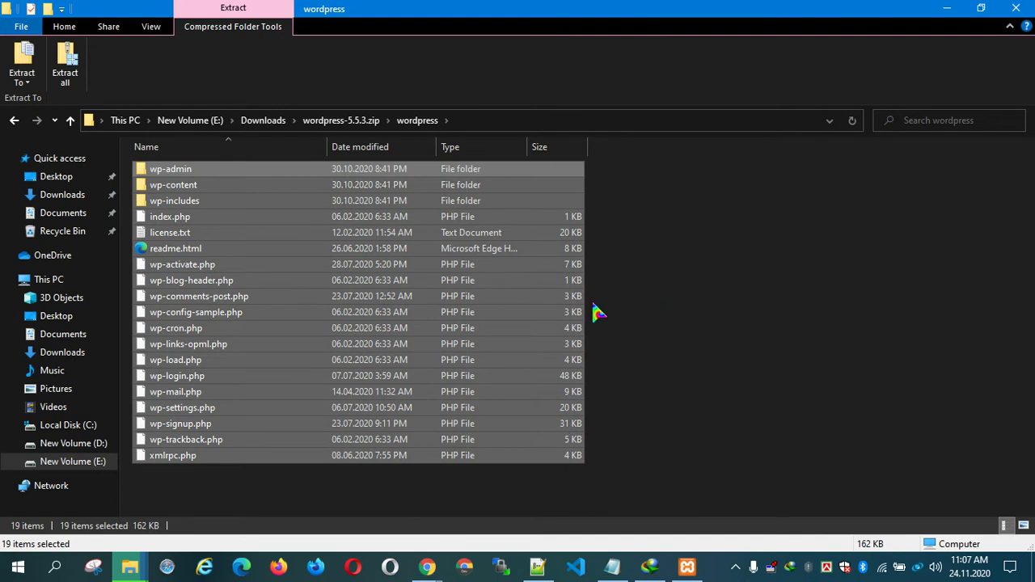
click(723, 417)
drag(665, 490, 242, 218)
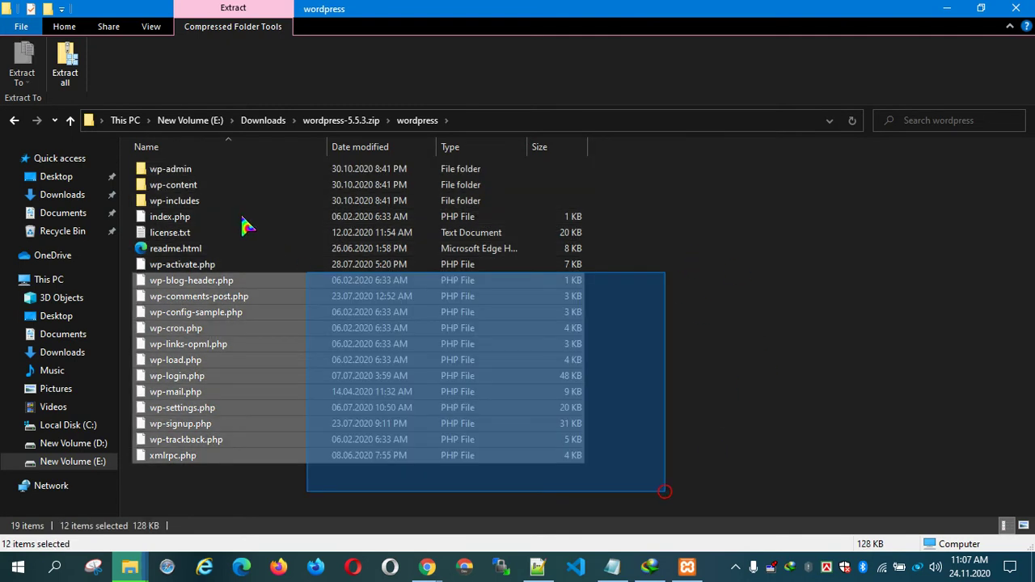
drag(221, 168, 275, 170)
right_click(277, 172)
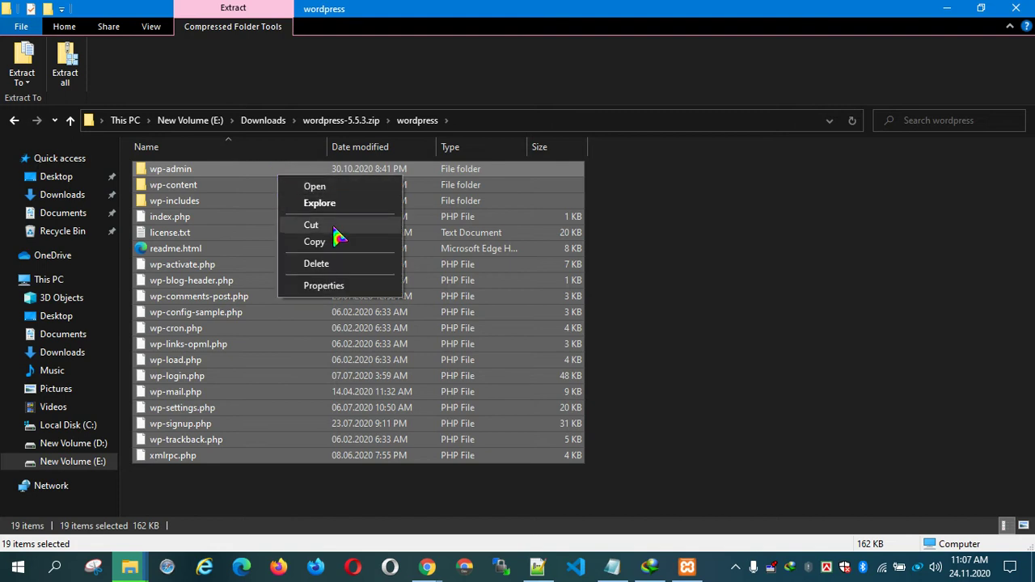
click(338, 251)
click(130, 566)
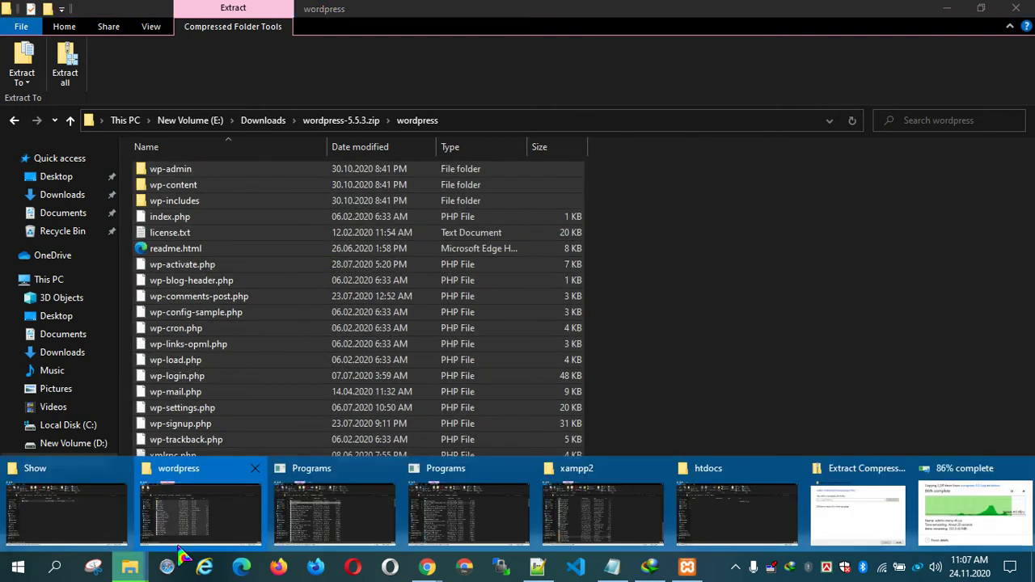
click(737, 501)
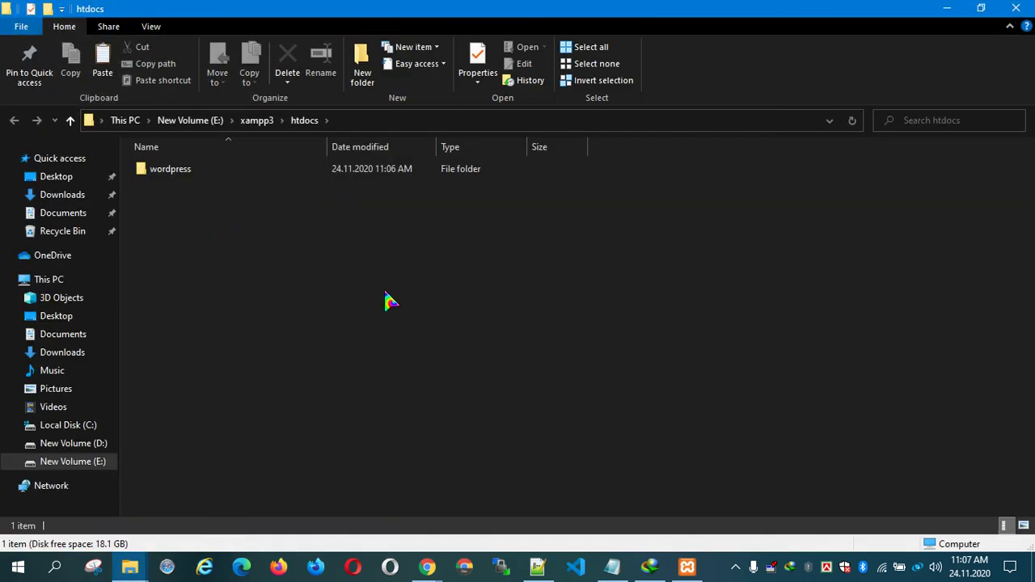
Step: Move the 19 WordPress files from htdocs\wordpress into htdocs and delete the wordpress subfolder
double_click(194, 169)
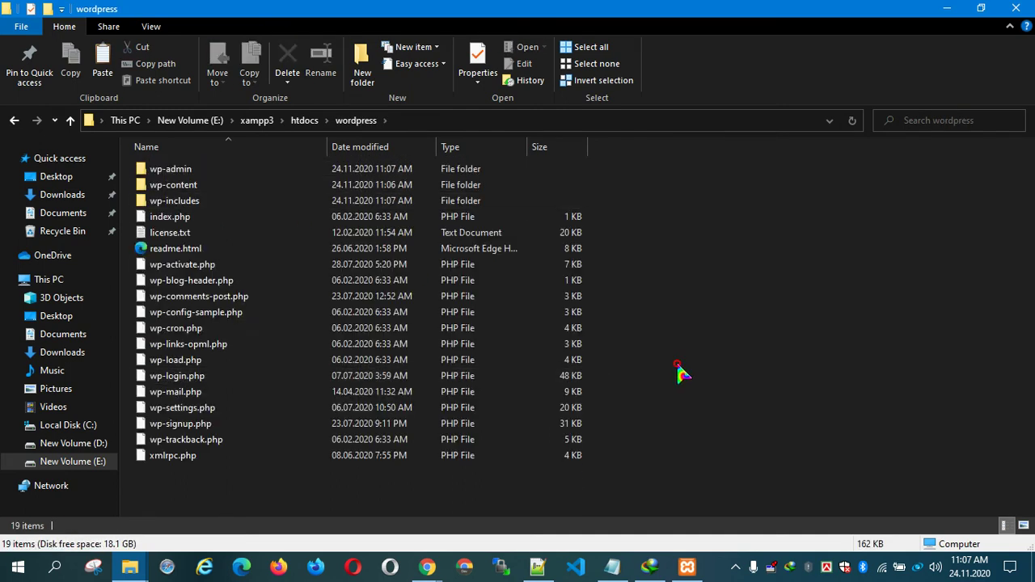
key(ctrl+a)
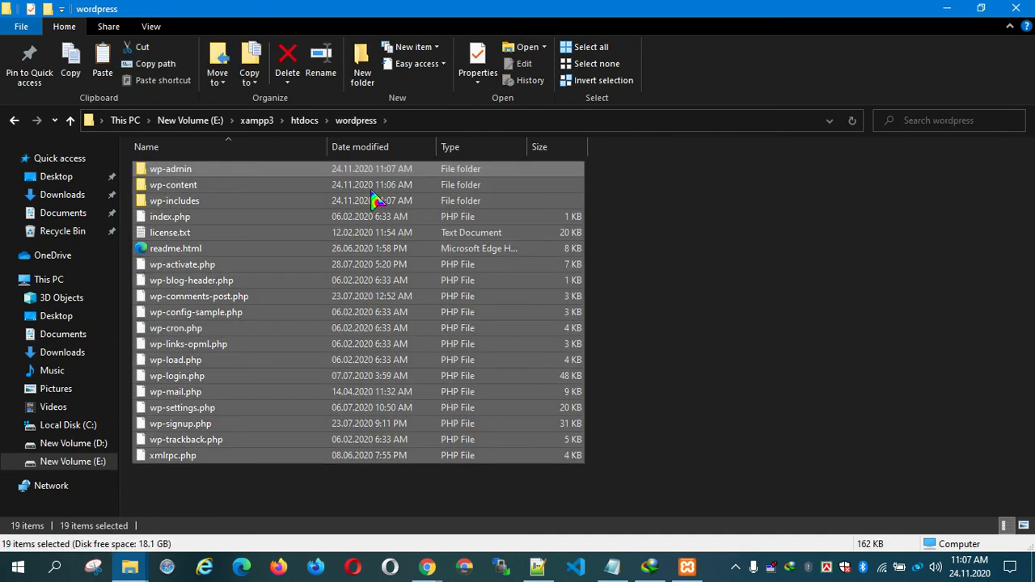
click(307, 121)
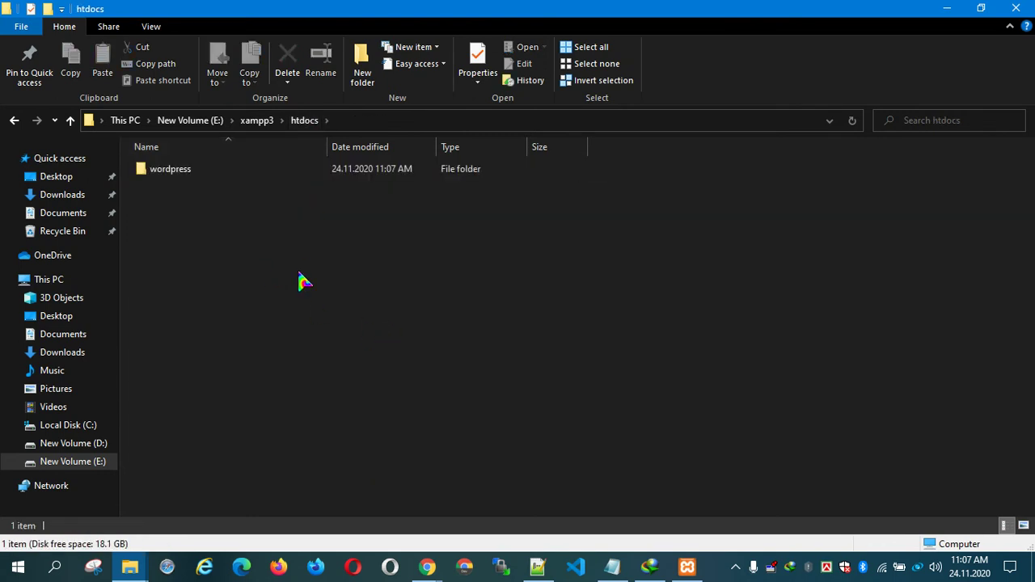
key(ctrl+v)
click(202, 170)
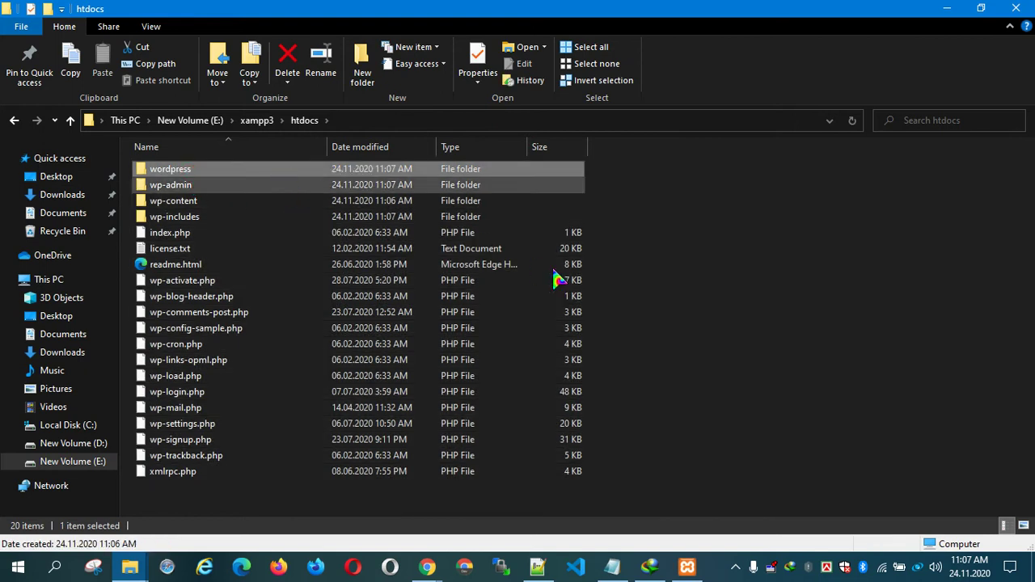
key(Delete)
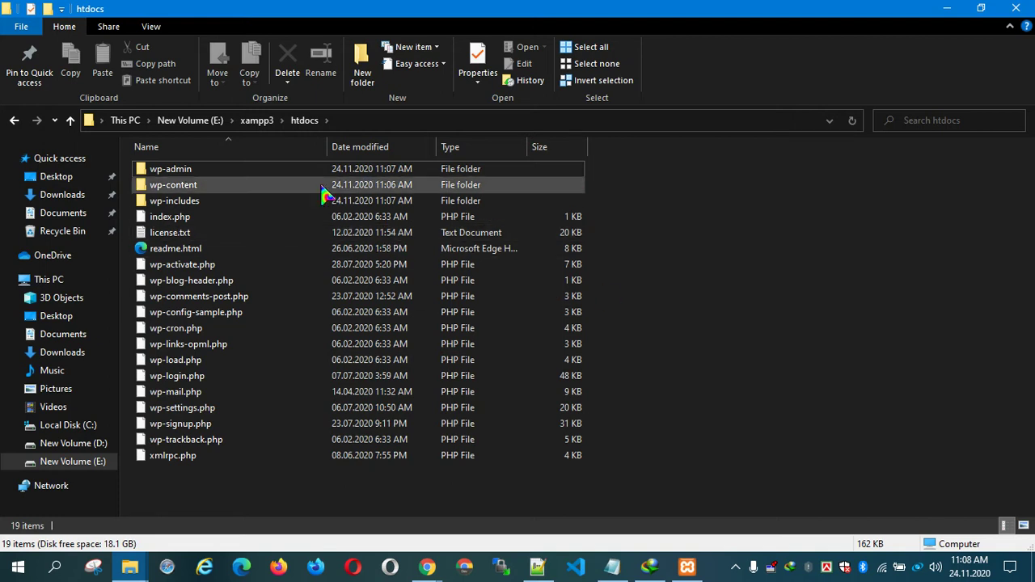
Step: Enter localhost/phpmyadmin in a new Chrome tab and select the address
mouse_move(427, 566)
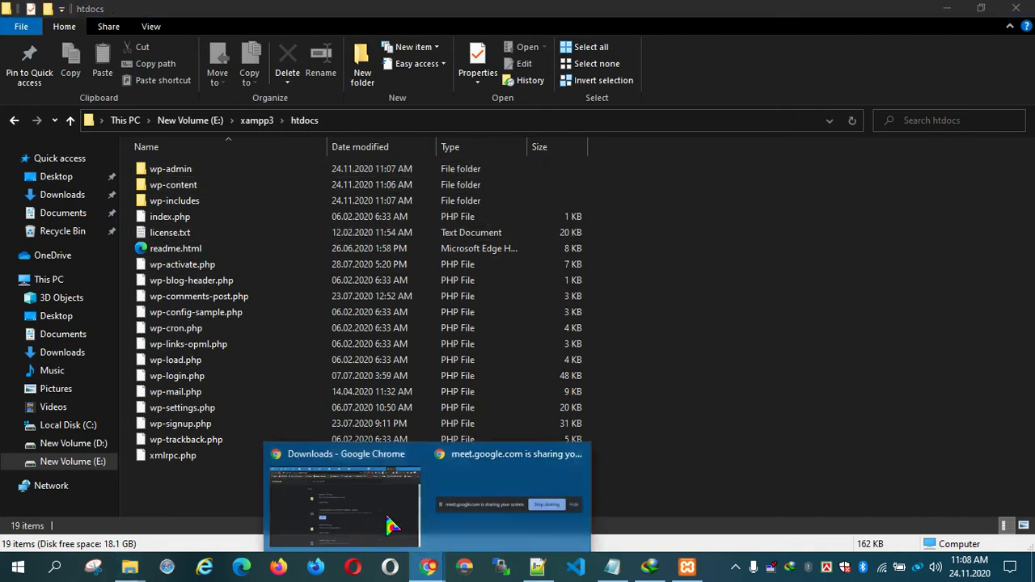
click(358, 492)
click(161, 12)
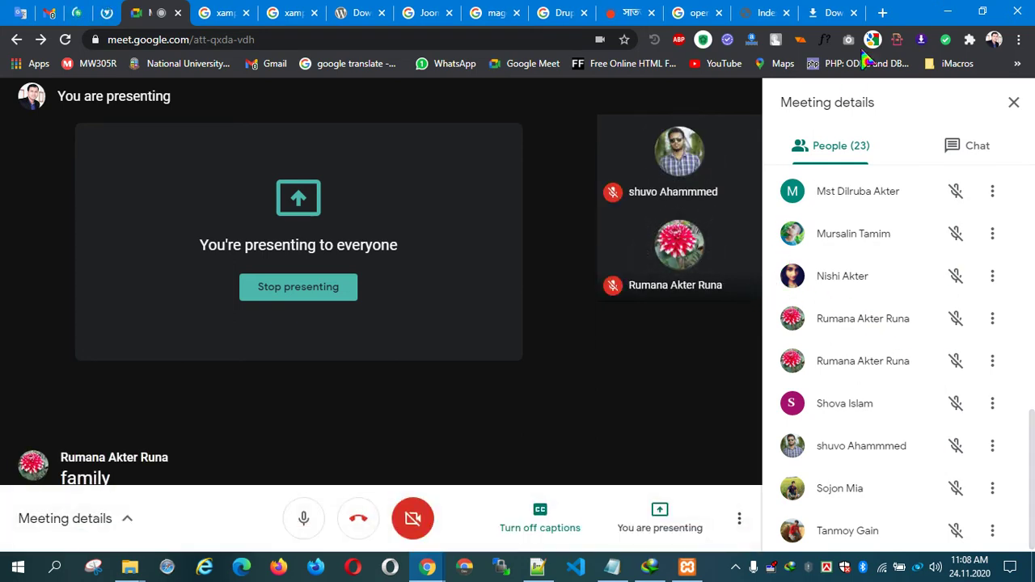
click(881, 13)
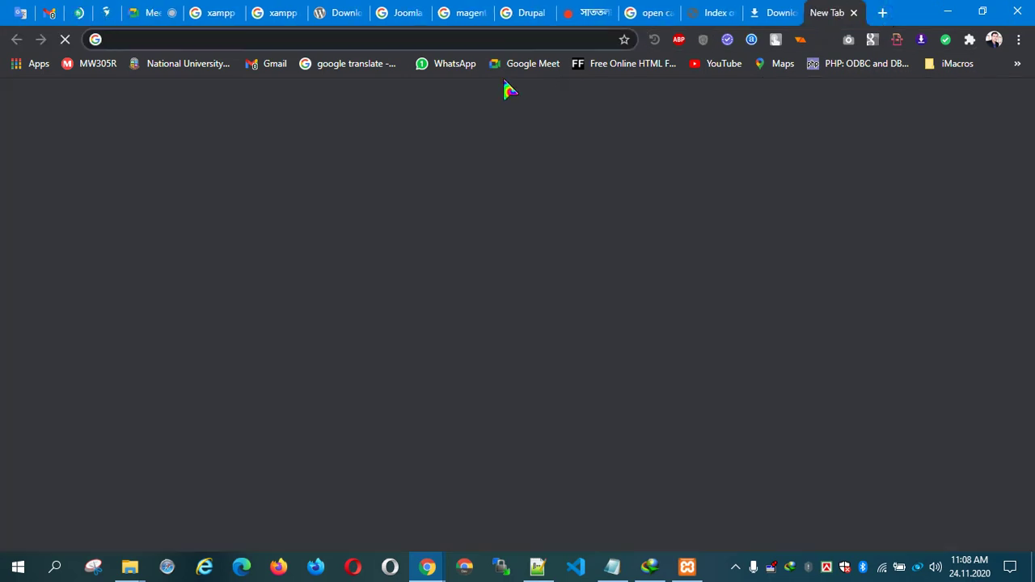
click(770, 13)
click(816, 12)
text(loca)
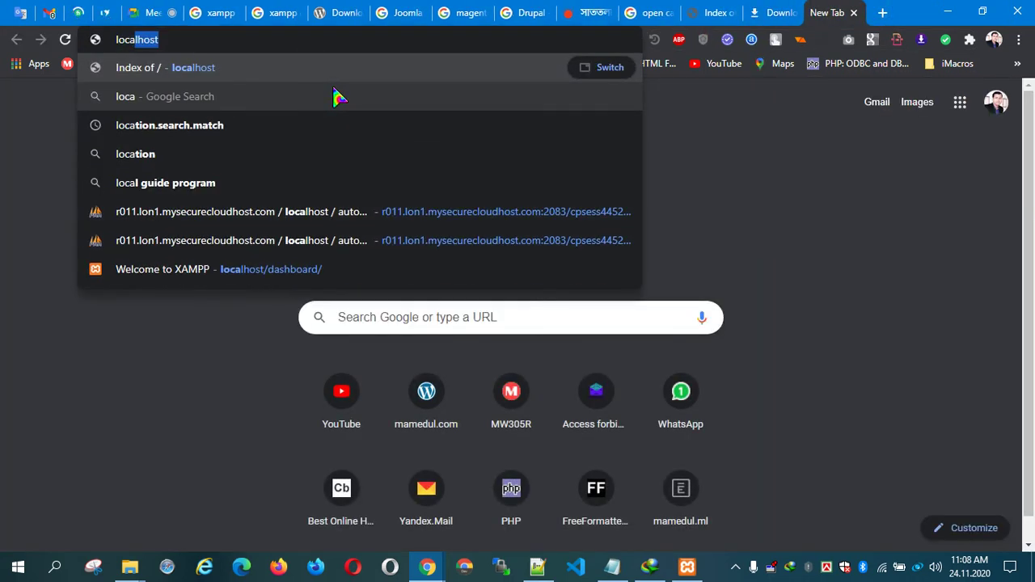
text(lhost/)
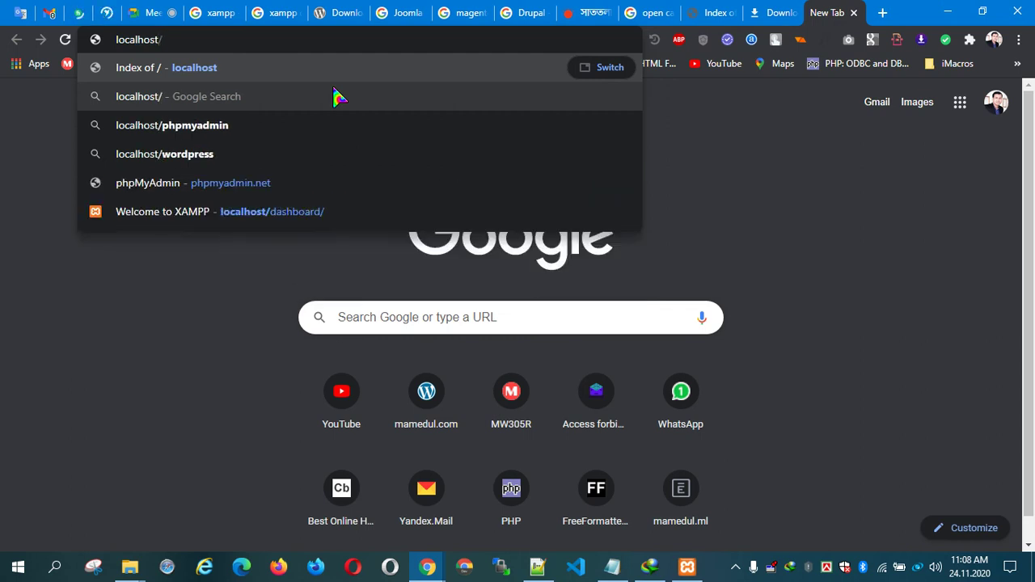
text(phpmyadmin)
key(ctrl+a)
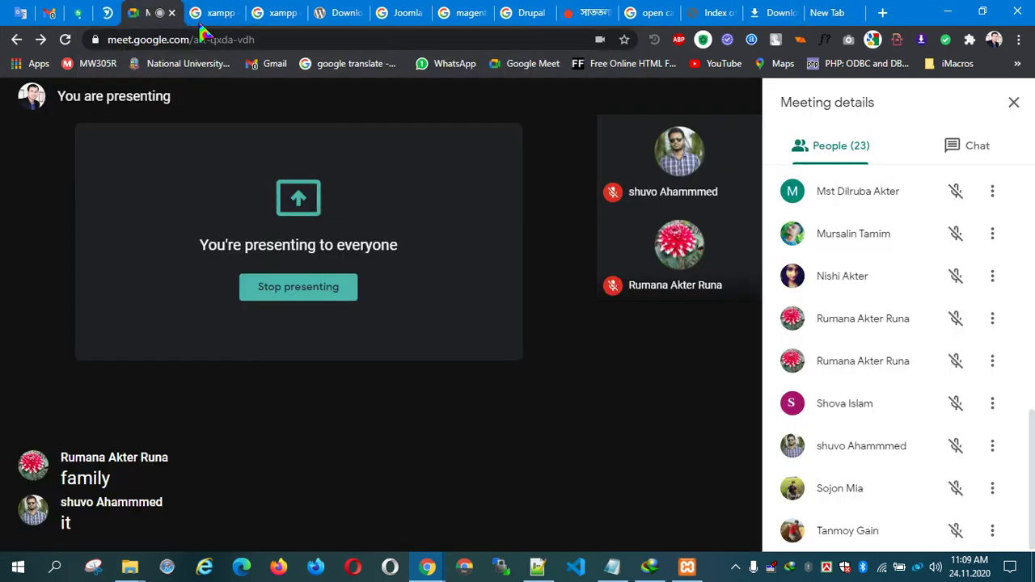
Step: Post the localhost/phpmyadmin link in the Meet chat, then load phpMyAdmin
click(150, 12)
click(950, 146)
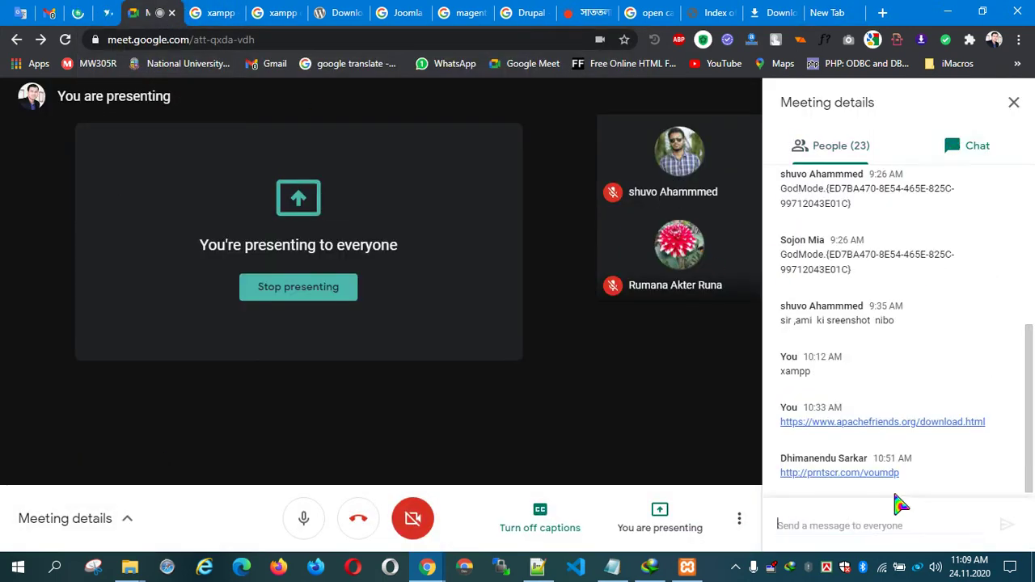
key(ctrl+v)
key(Return)
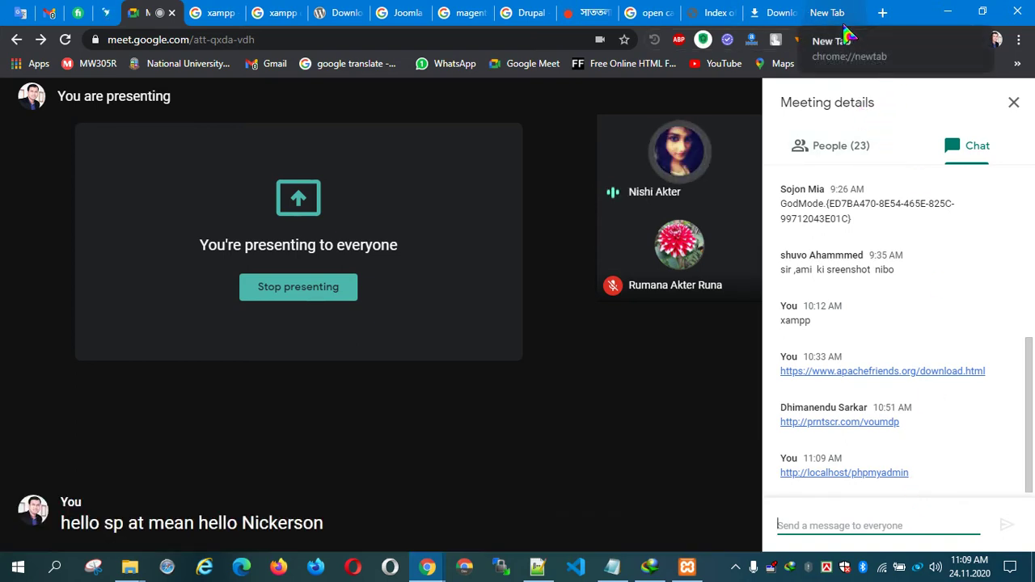
click(833, 13)
key(Return)
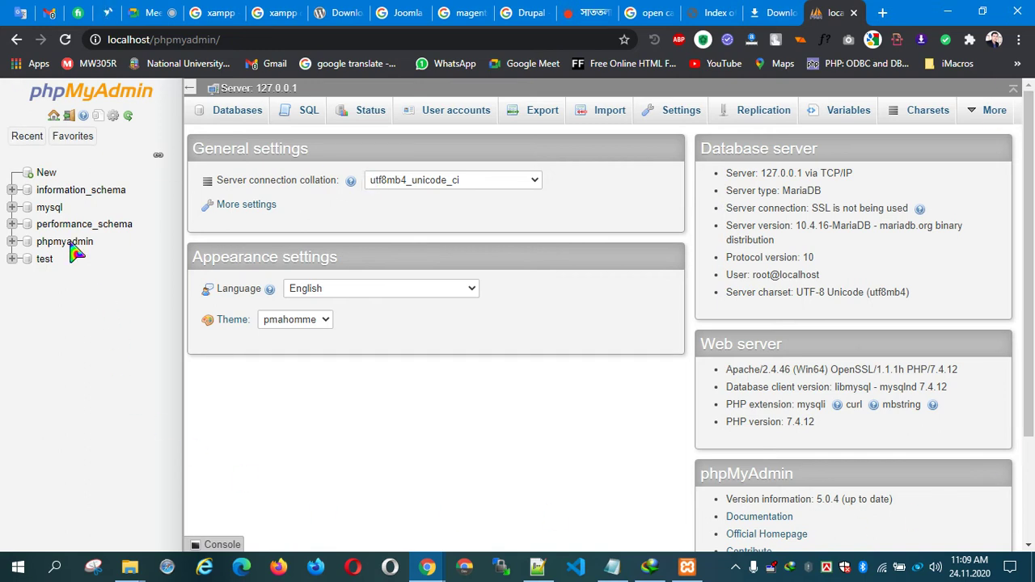
scroll(380, 376, down, 3)
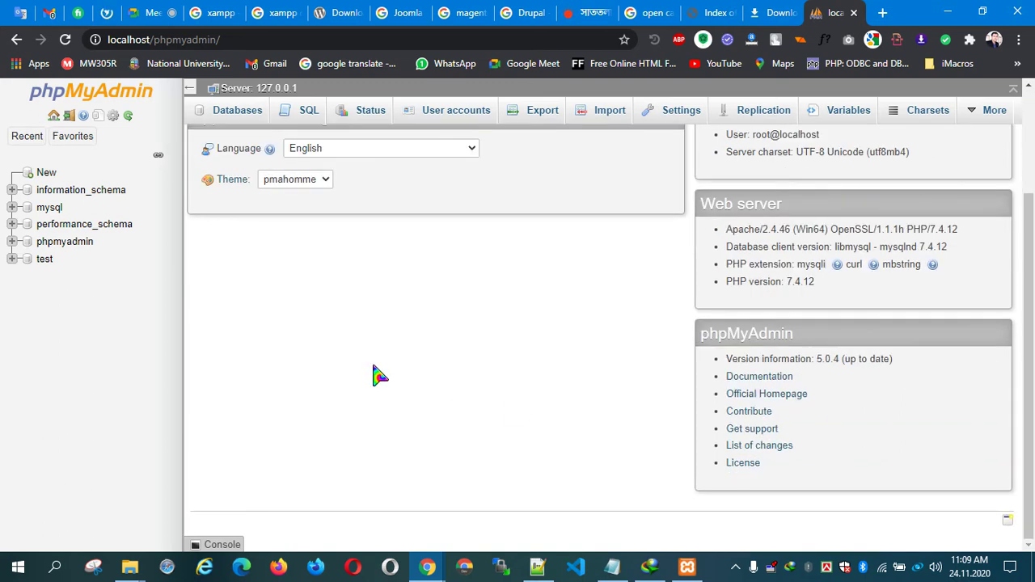
scroll(380, 376, up, 3)
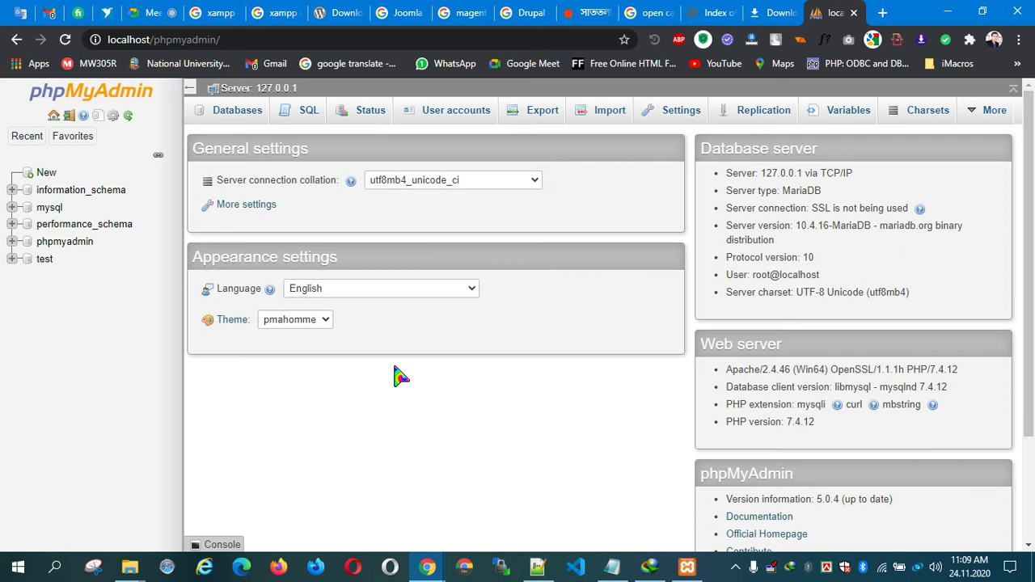
Step: Close the Bangla news, open cart search and Downloads tabs
click(602, 12)
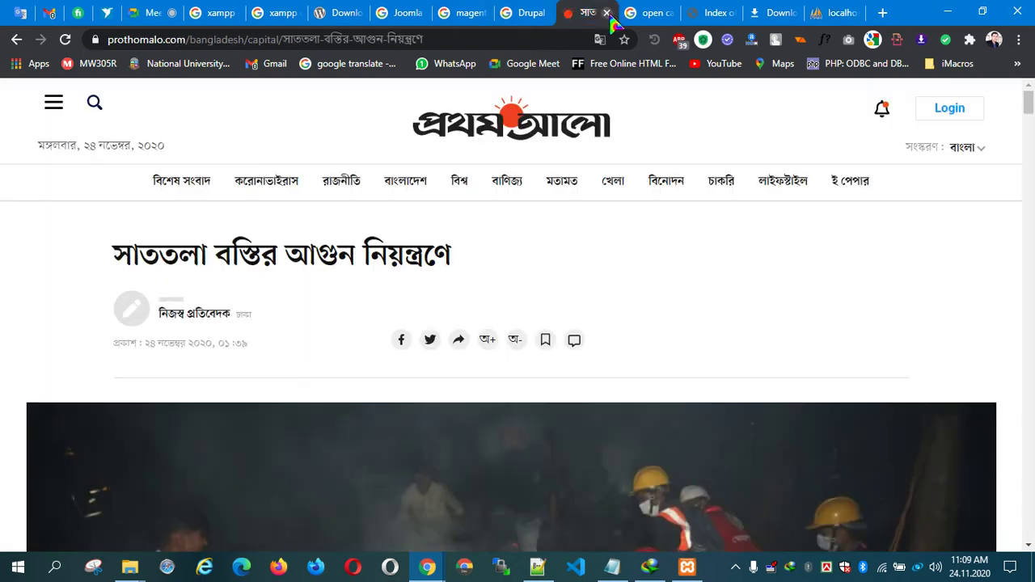
click(608, 13)
click(608, 15)
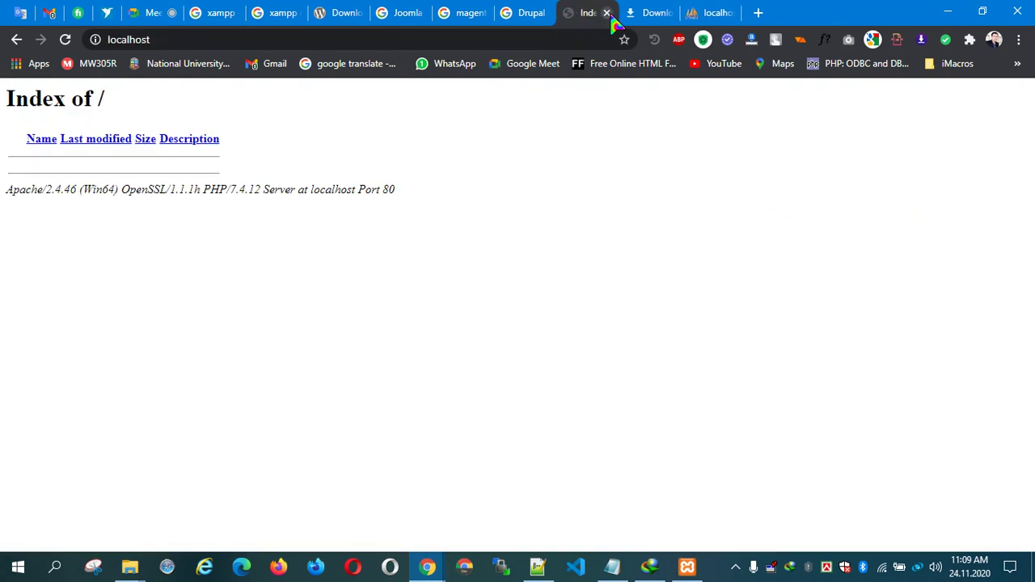
click(637, 14)
click(676, 13)
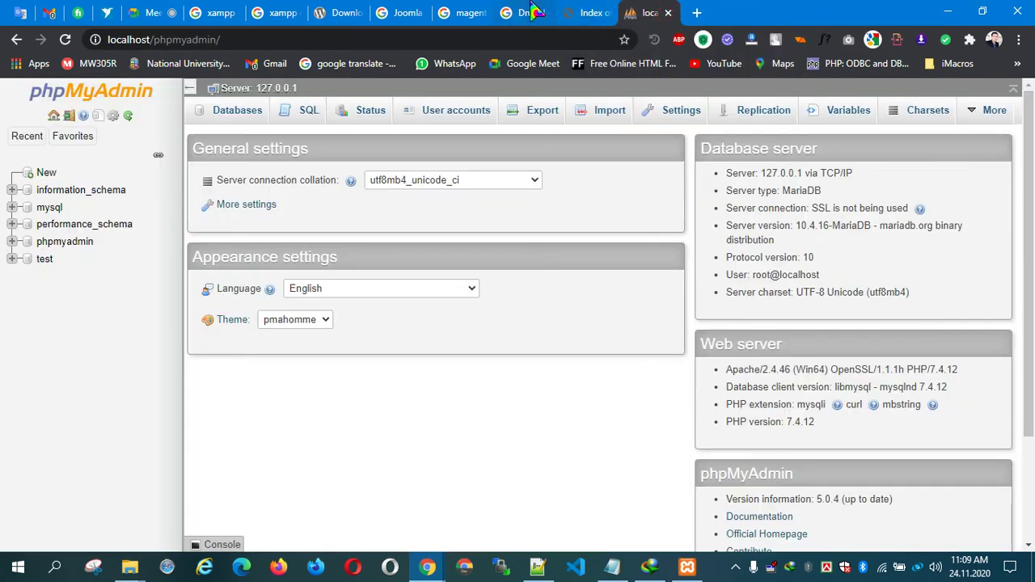
Step: Close the Drupal, magento and Joomla tabs, then go back to Google Meet
click(534, 12)
click(544, 13)
click(475, 13)
click(482, 13)
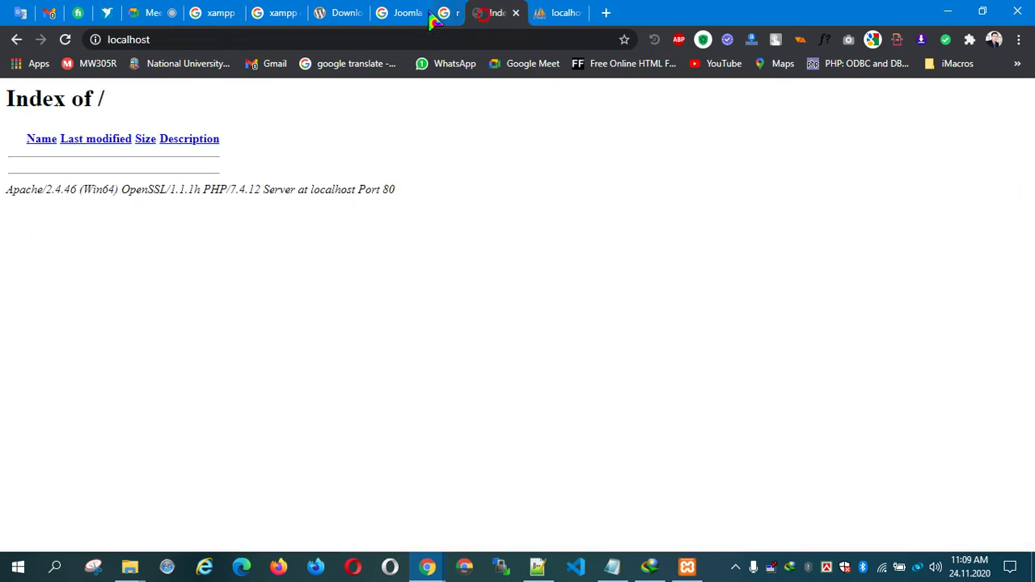
click(428, 13)
click(410, 15)
click(425, 13)
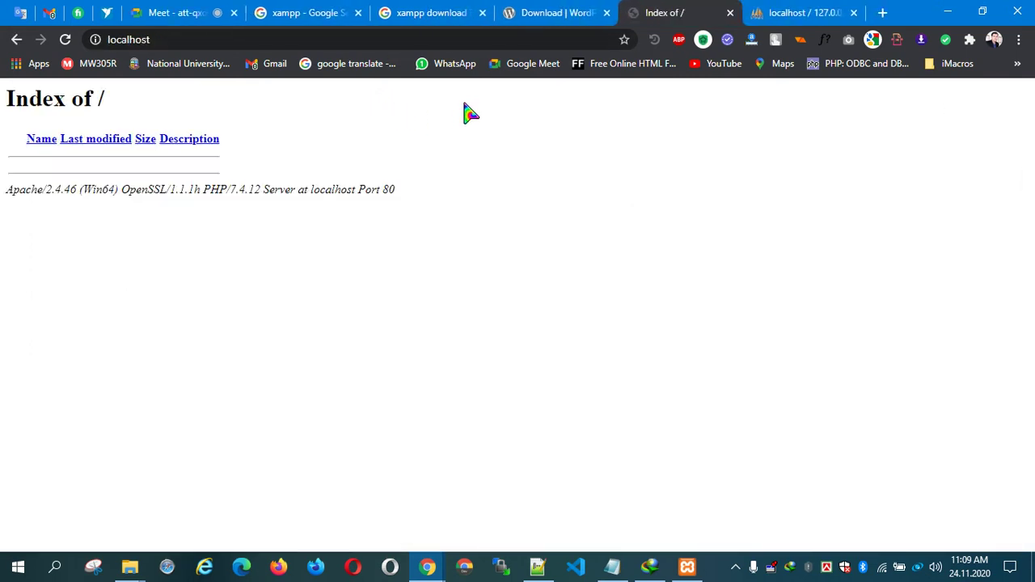
click(783, 10)
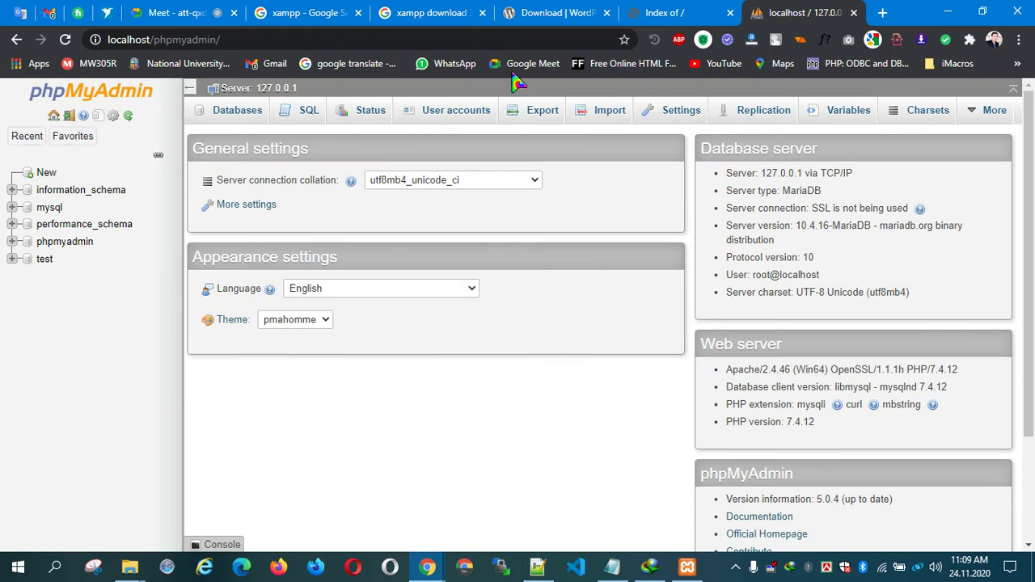
click(187, 13)
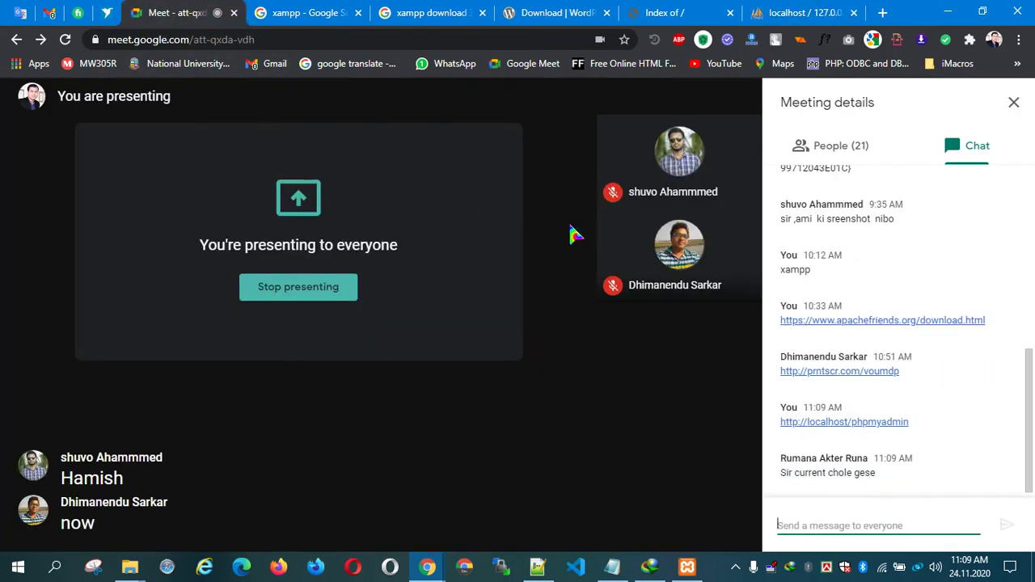
Step: Show the meeting's participant list, glance at the XAMPP Control Panel, then open the Meet chat
click(813, 151)
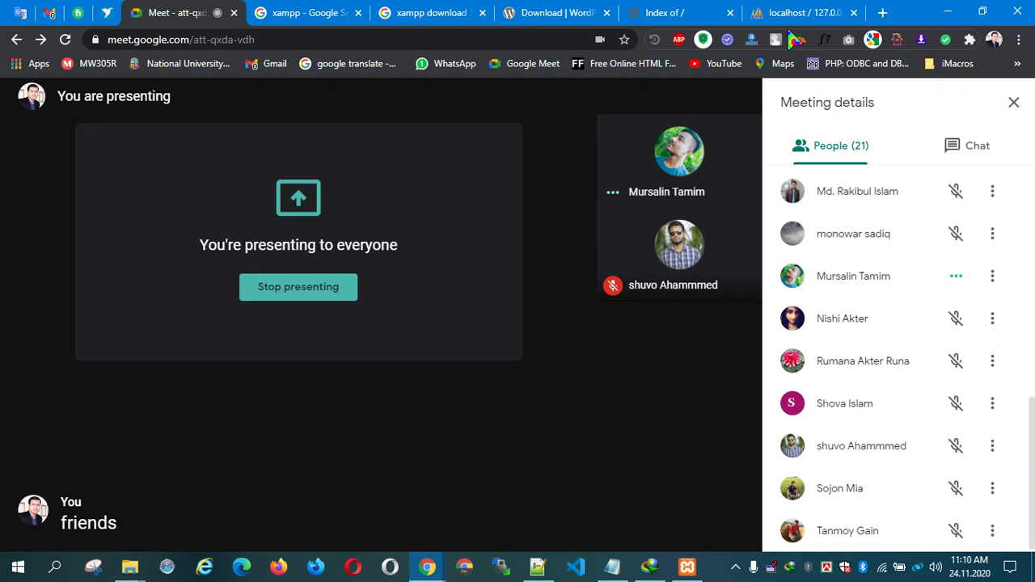
click(687, 566)
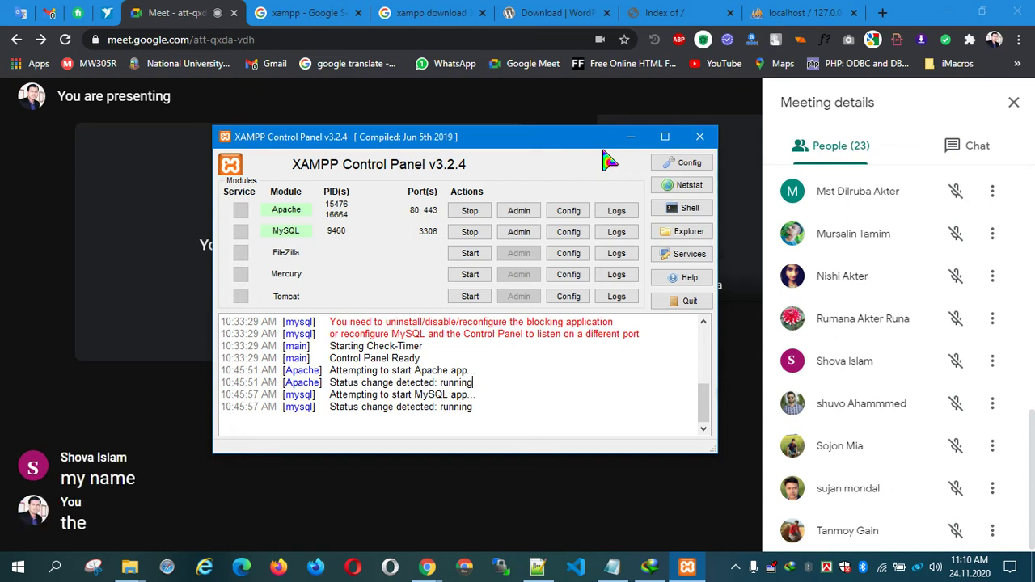
click(960, 145)
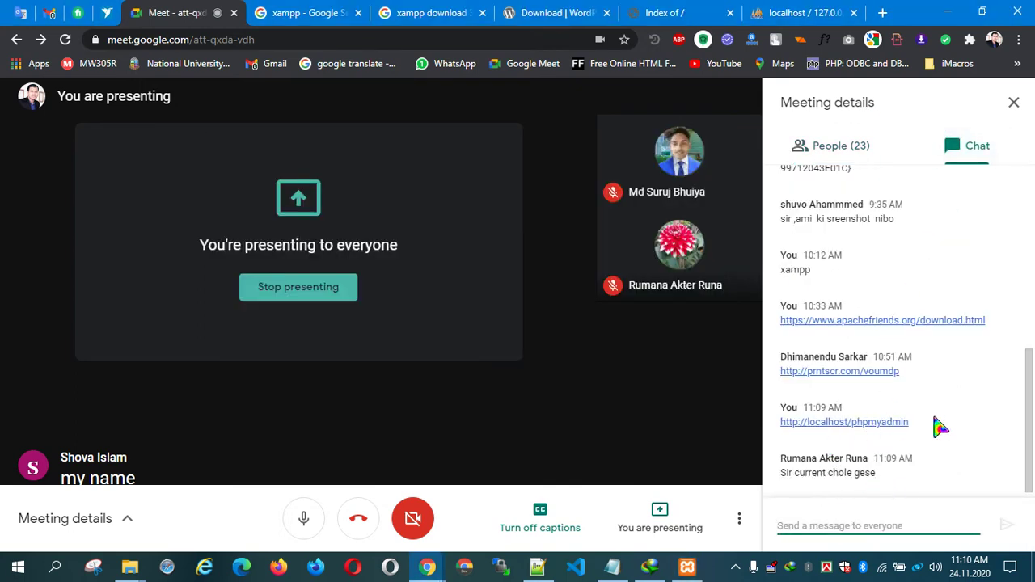
Step: Read the latest chat reply, then bring the XAMPP Control Panel with Apache and MySQL running to the front
triple_click(813, 474)
double_click(853, 477)
click(853, 477)
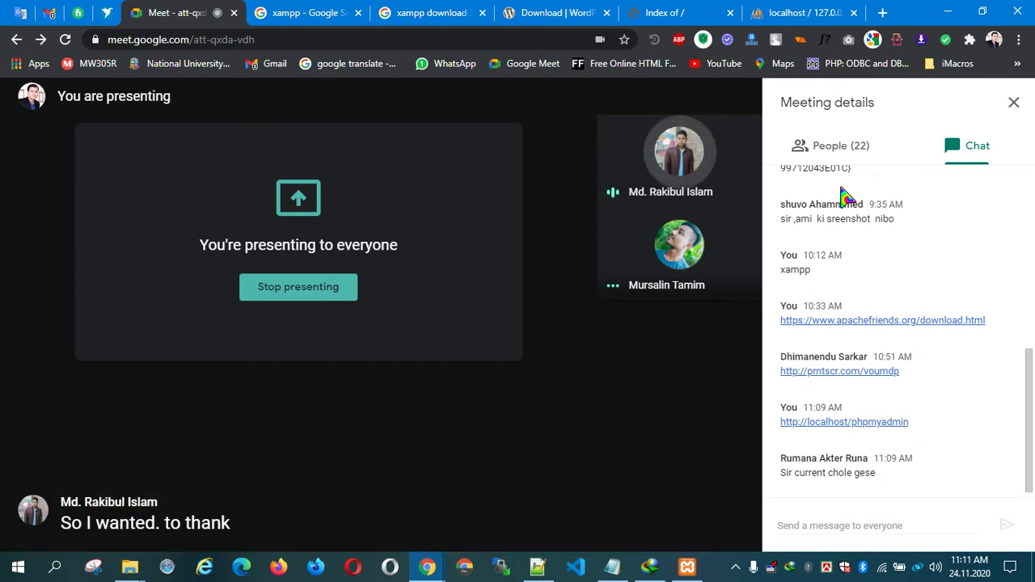
click(686, 566)
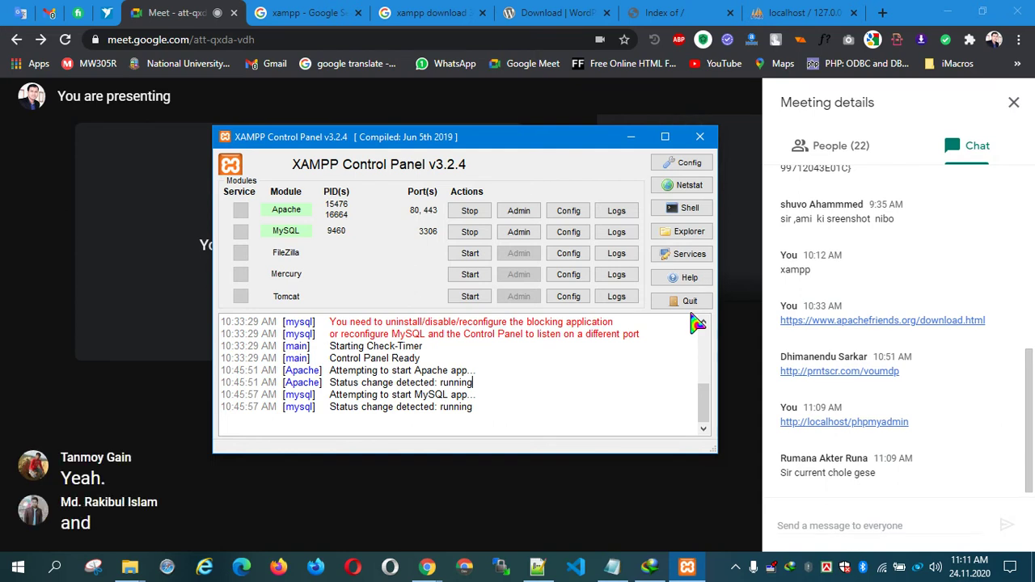
Step: View the participant's shared Lightshot screenshot, close it, and return to the localhost/phpmyadmin tab
click(860, 373)
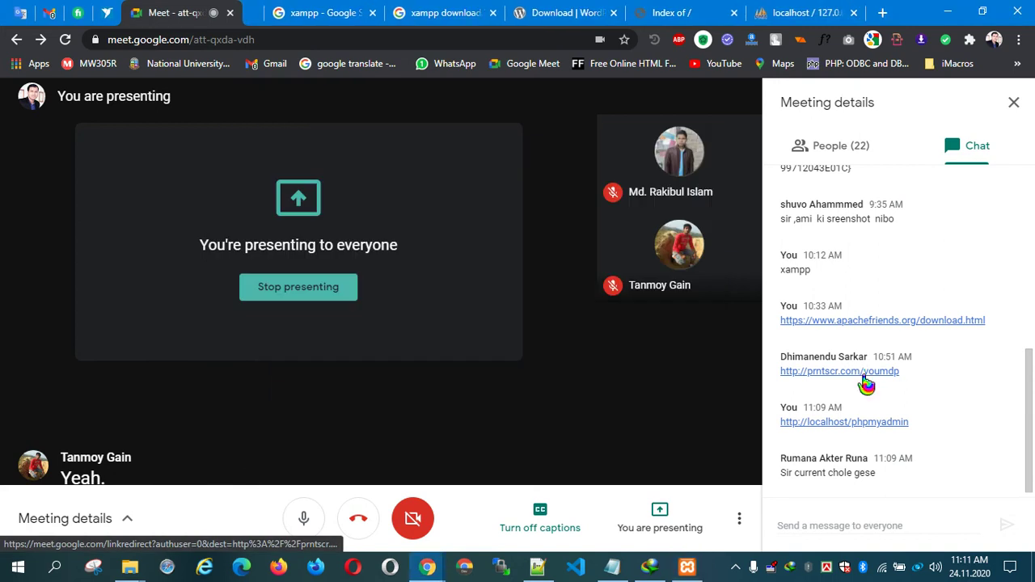
click(291, 12)
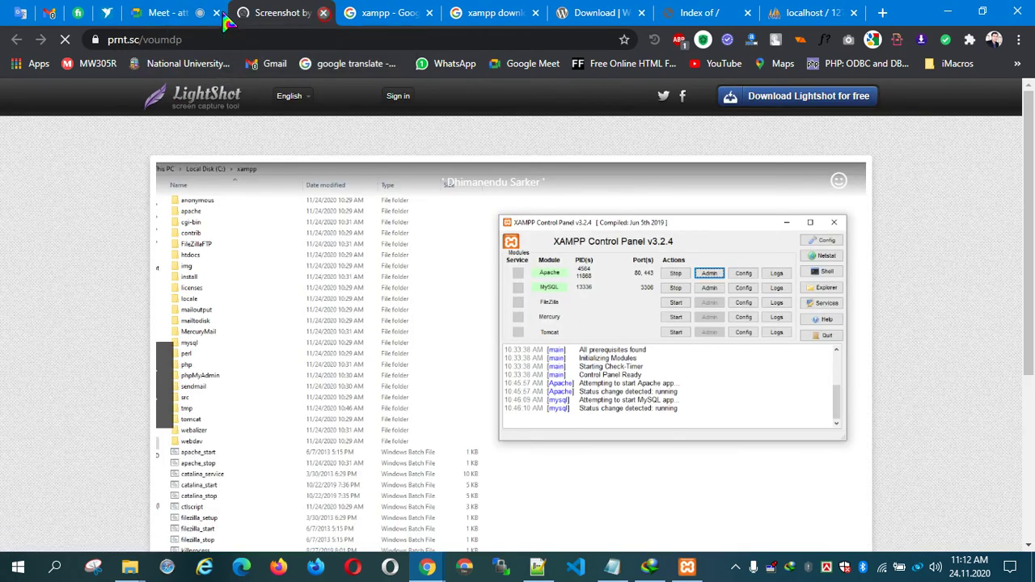
key(ctrl+w)
click(715, 13)
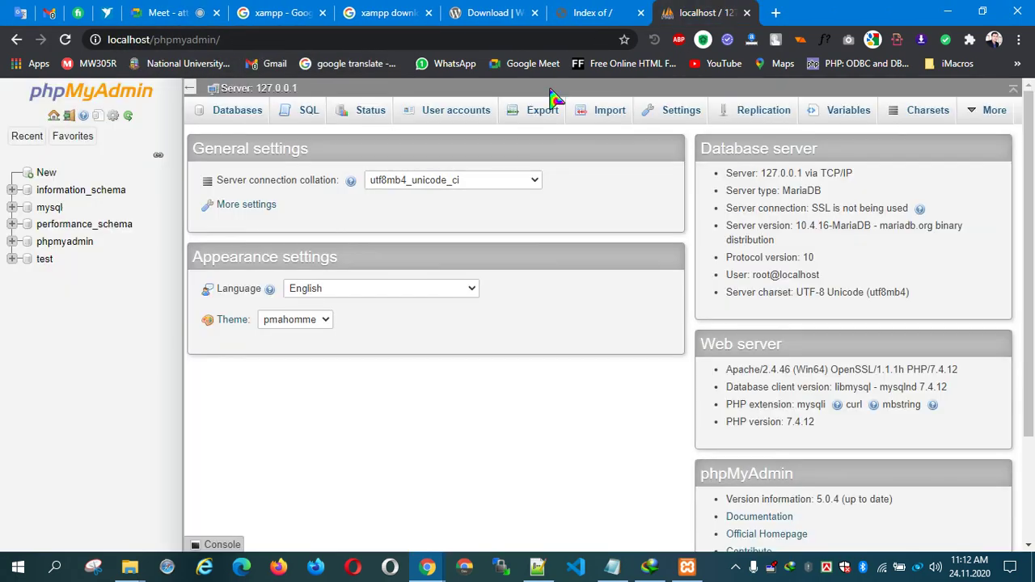
Step: Enter wordpress as the name on phpMyAdmin's new-database page
click(46, 173)
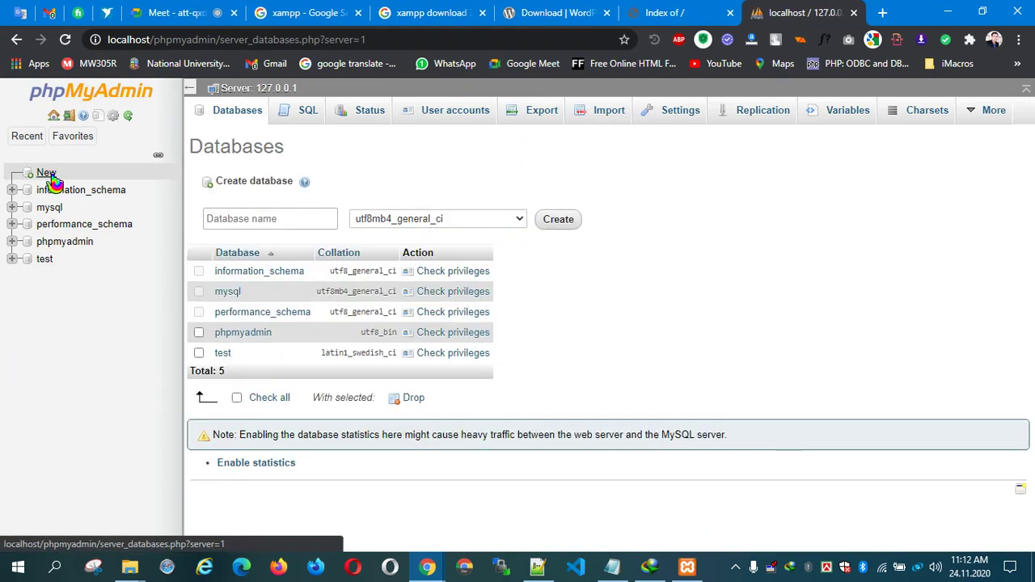
click(272, 218)
text(wordpress)
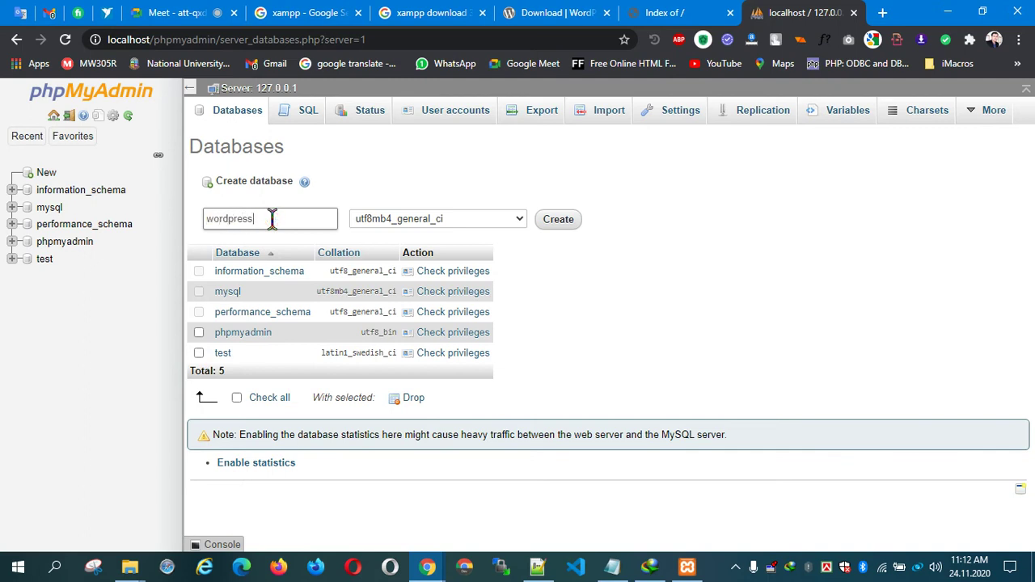
click(44, 175)
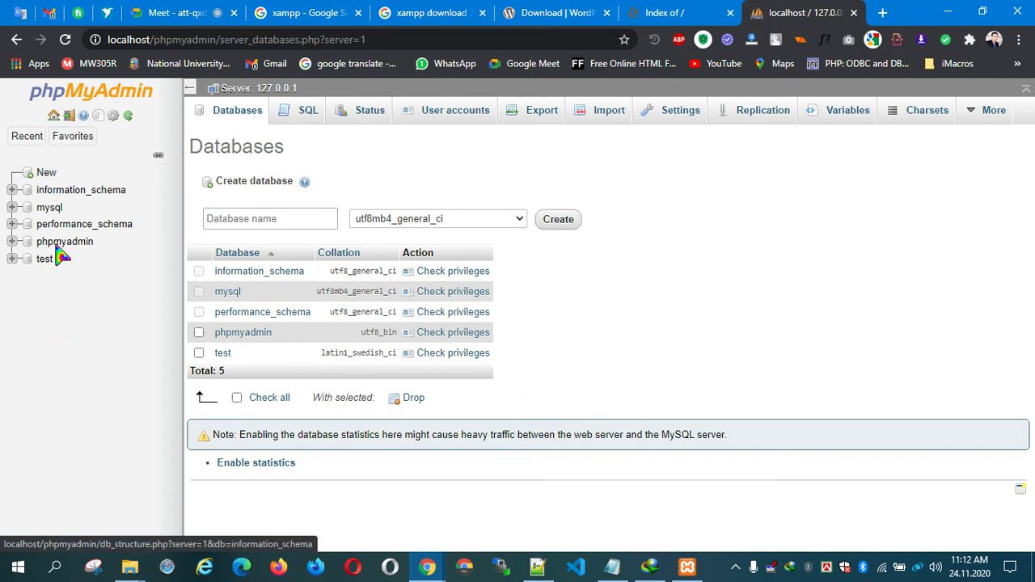
click(43, 173)
click(238, 218)
text(wordpress)
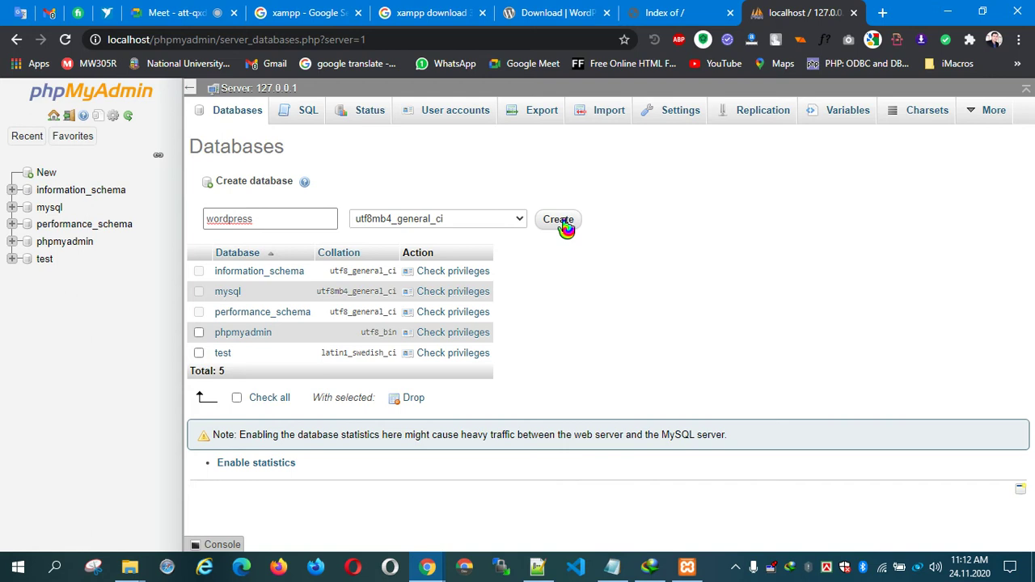
Step: Keep the utf8mb4_general_ci collation and create the wordpress database
click(490, 220)
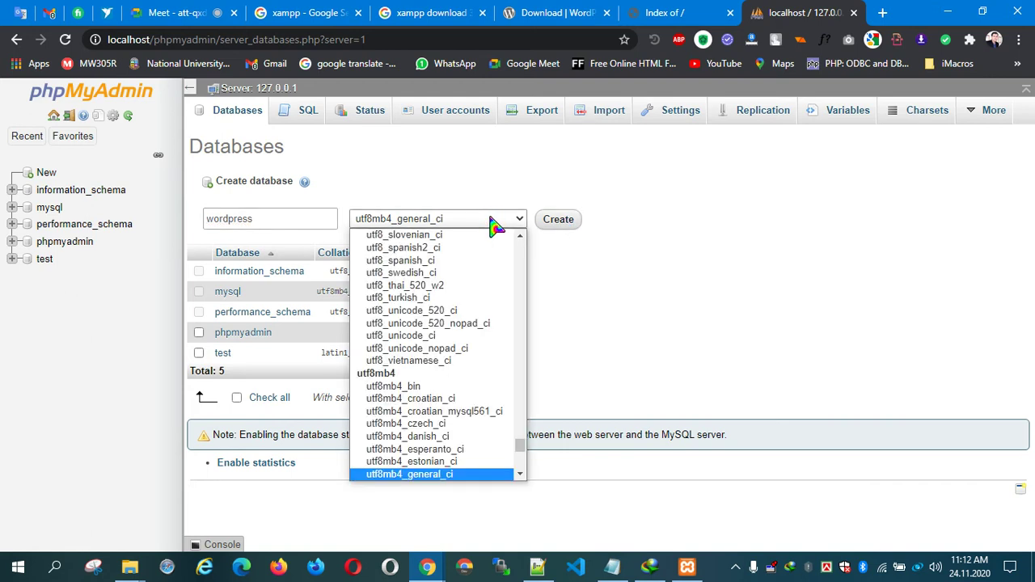
scroll(423, 319, up, 1)
click(612, 291)
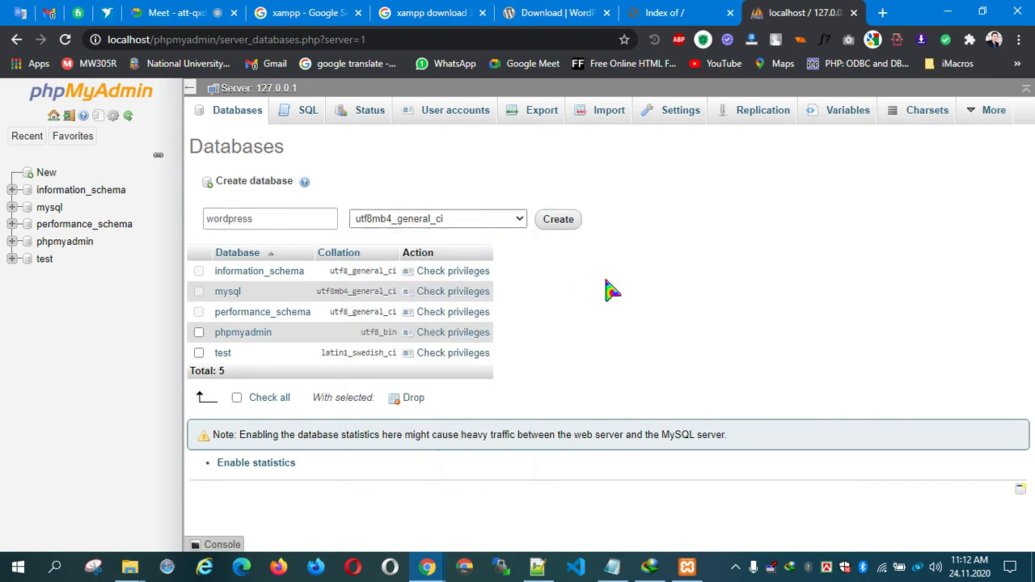
click(435, 223)
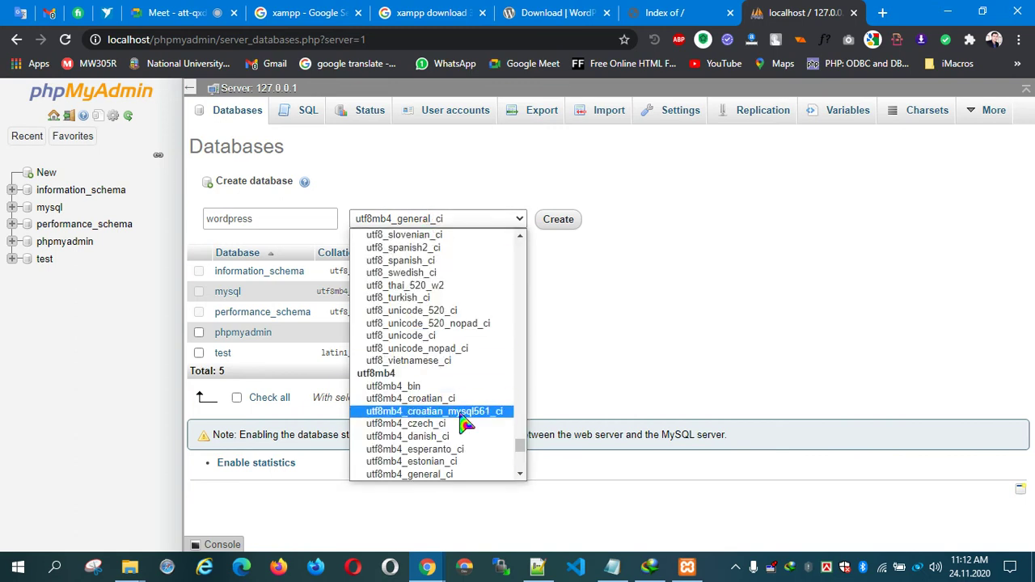
click(608, 322)
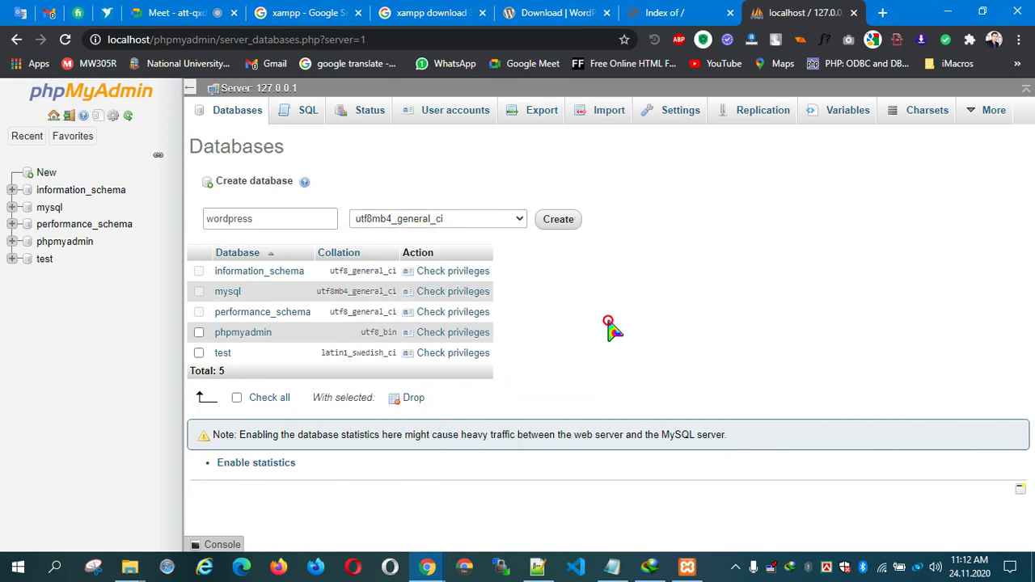
click(499, 219)
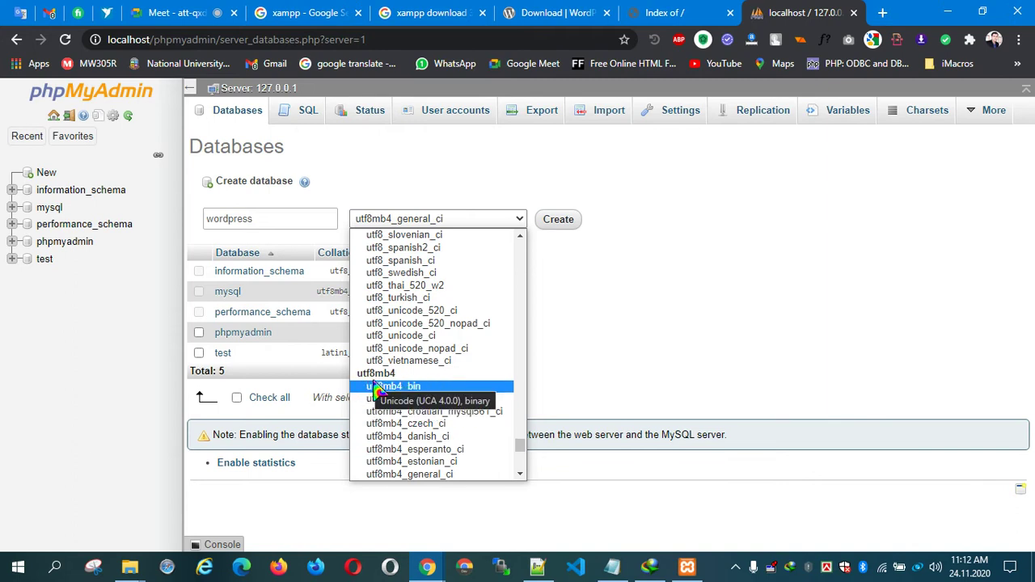
scroll(402, 389, down, 3)
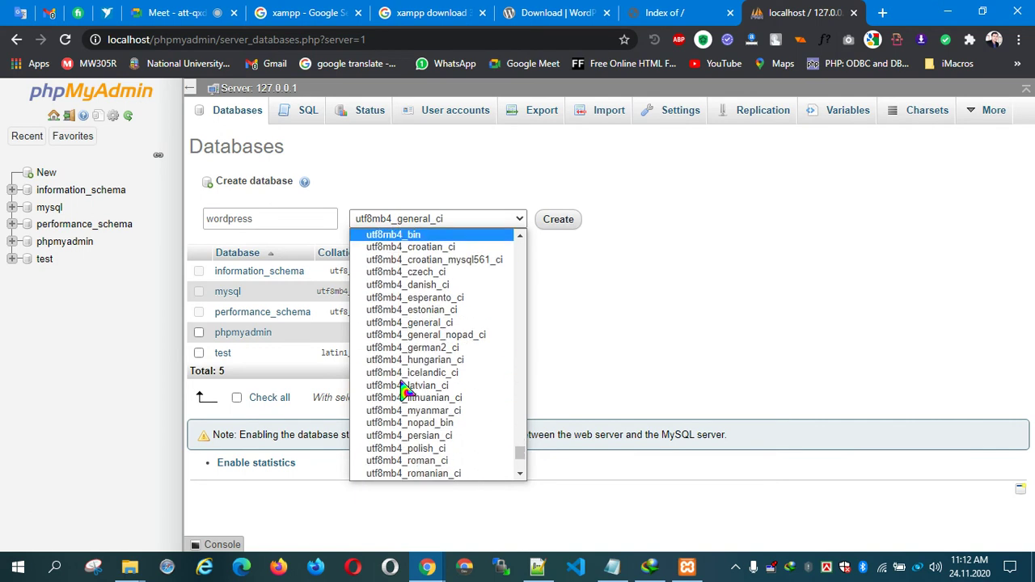
scroll(444, 411, down, 3)
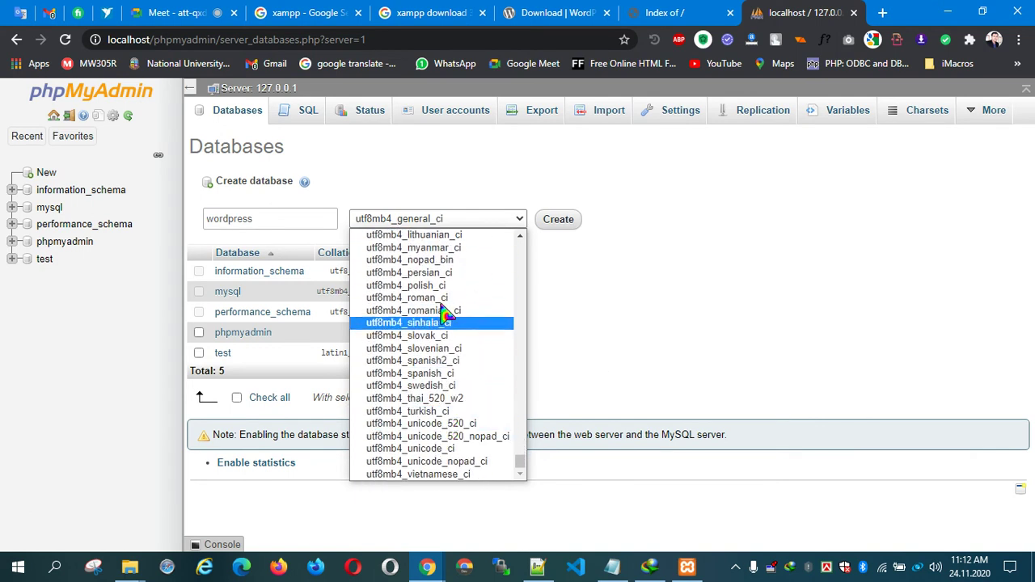
click(613, 291)
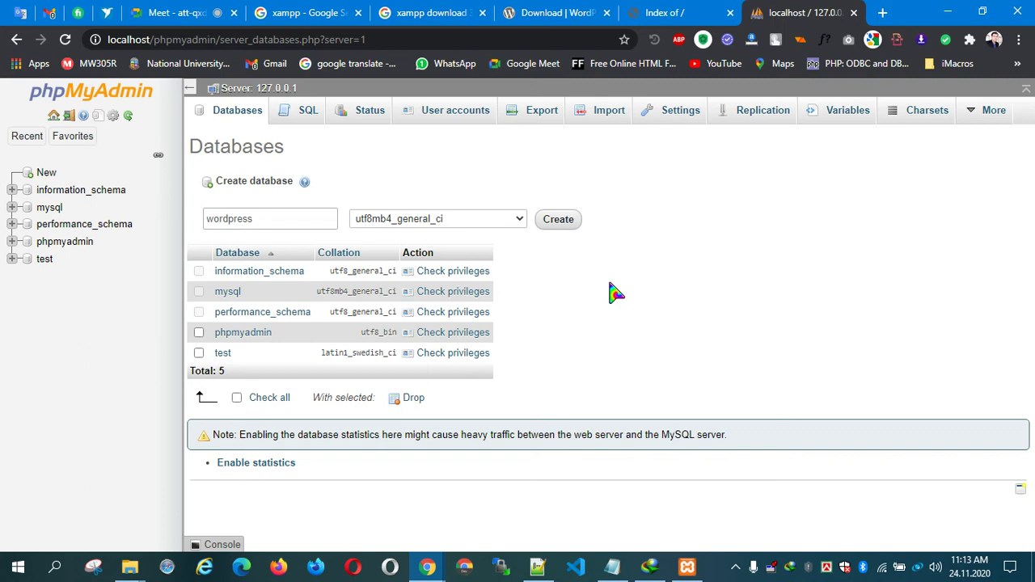
click(475, 220)
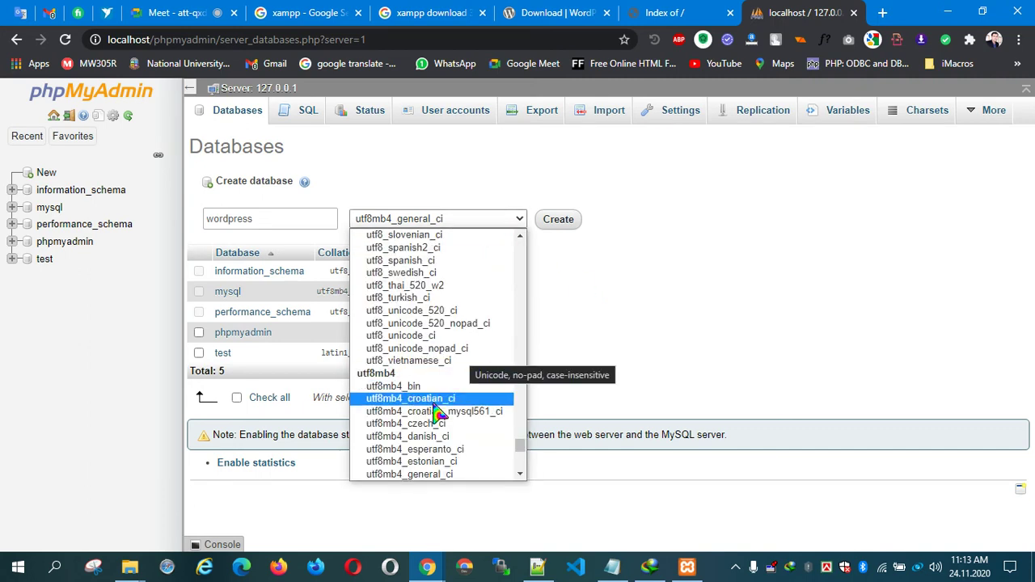
scroll(437, 396, up, 15)
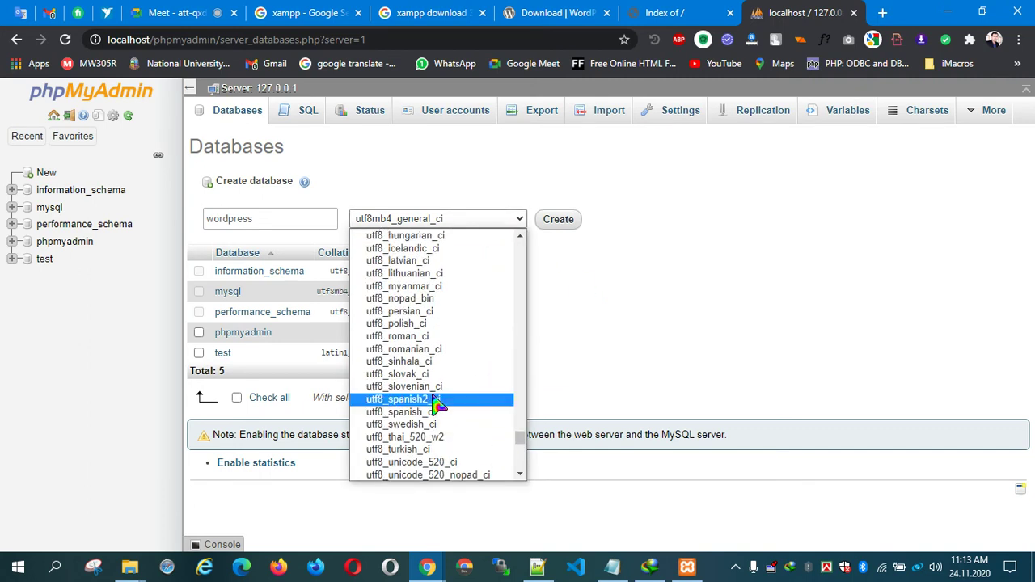
click(683, 264)
click(563, 226)
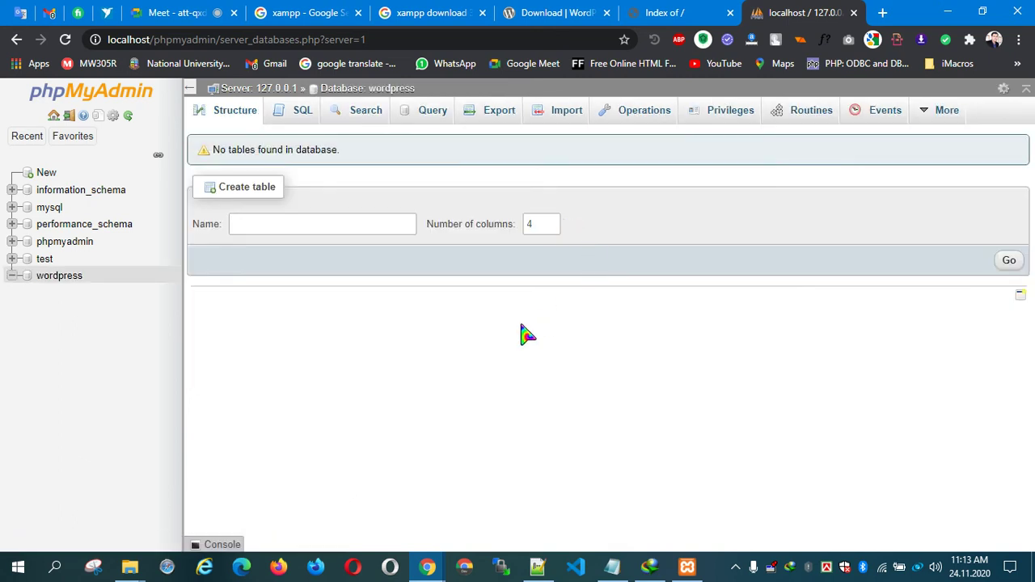
Step: Select the wordpress database, view its Privileges listing the root accounts, and begin adding a user account
click(61, 277)
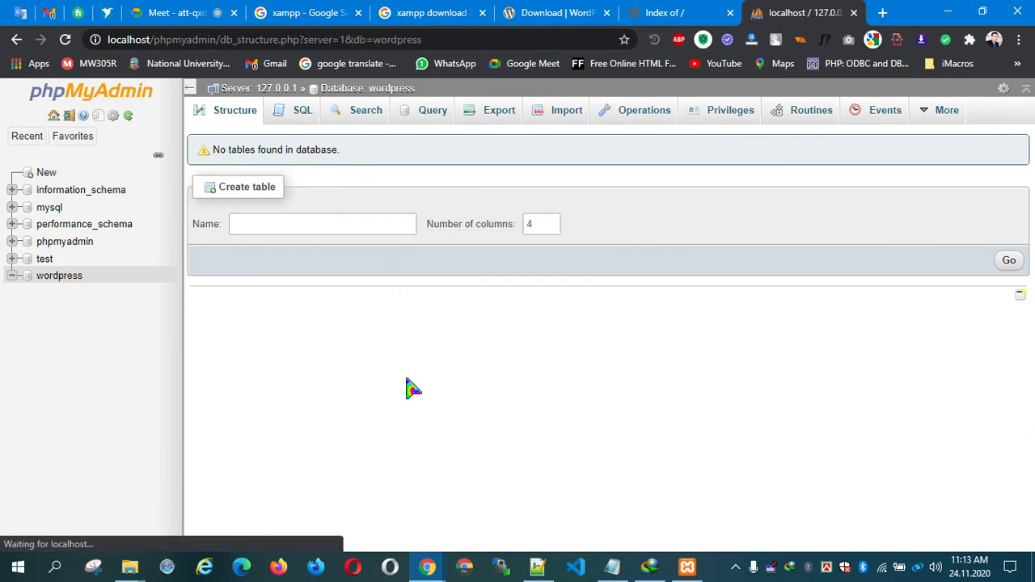
click(59, 280)
click(60, 285)
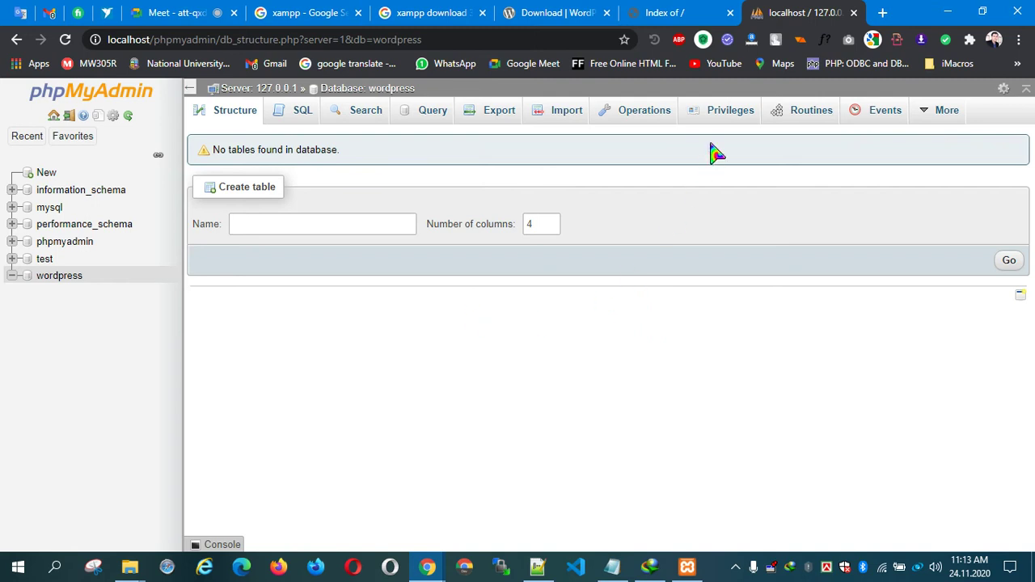
click(719, 119)
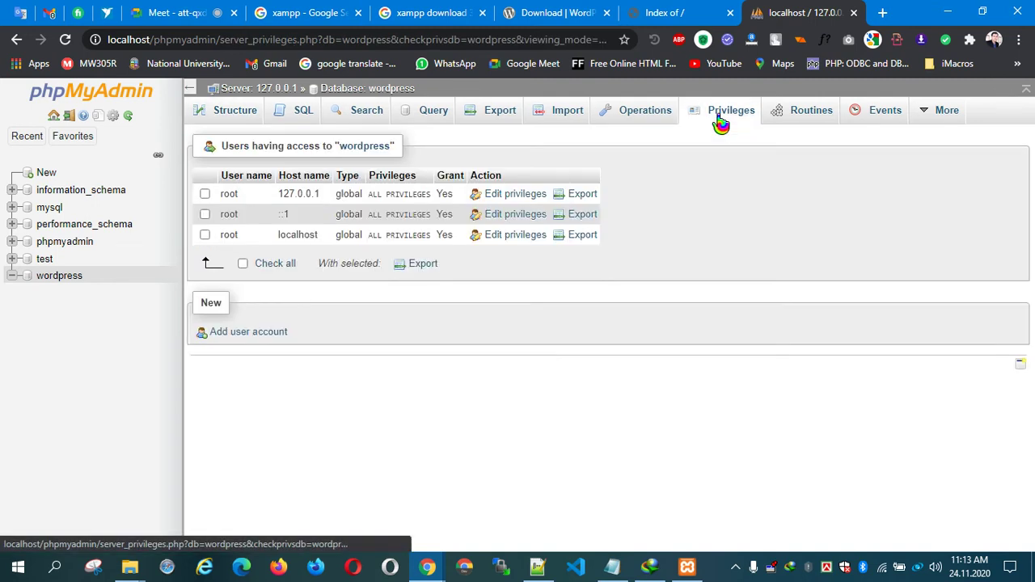
click(55, 279)
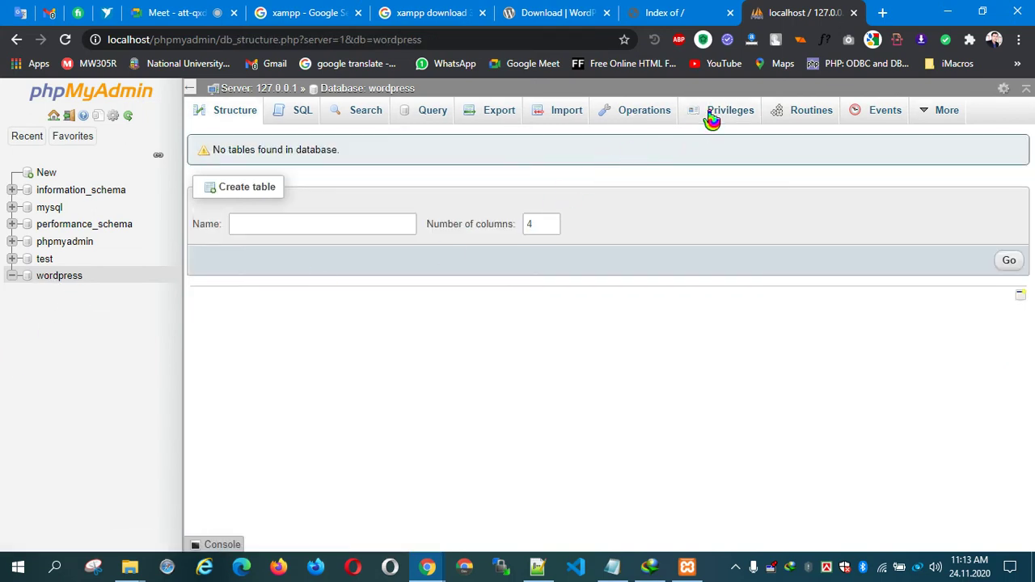
click(712, 120)
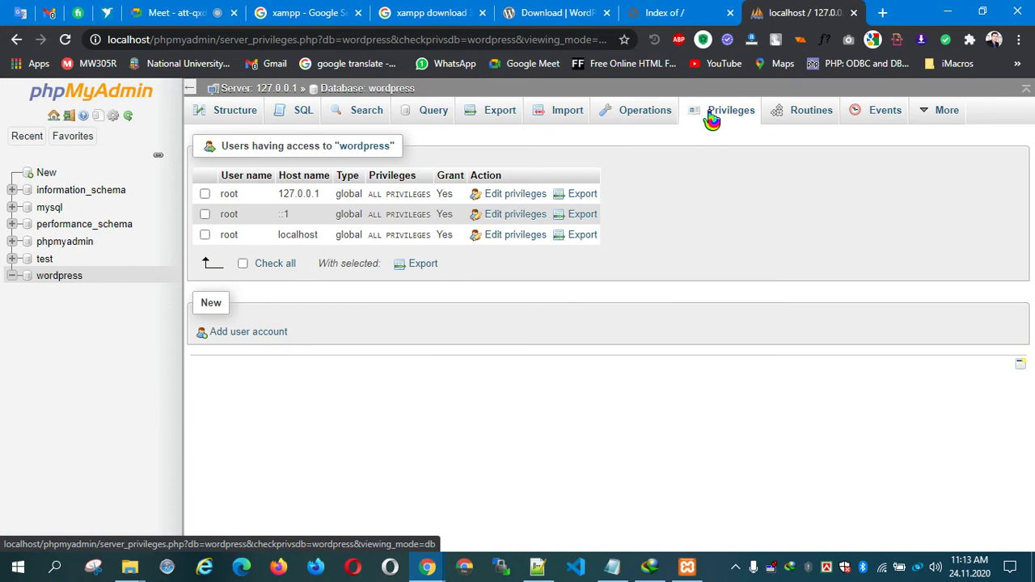
click(711, 119)
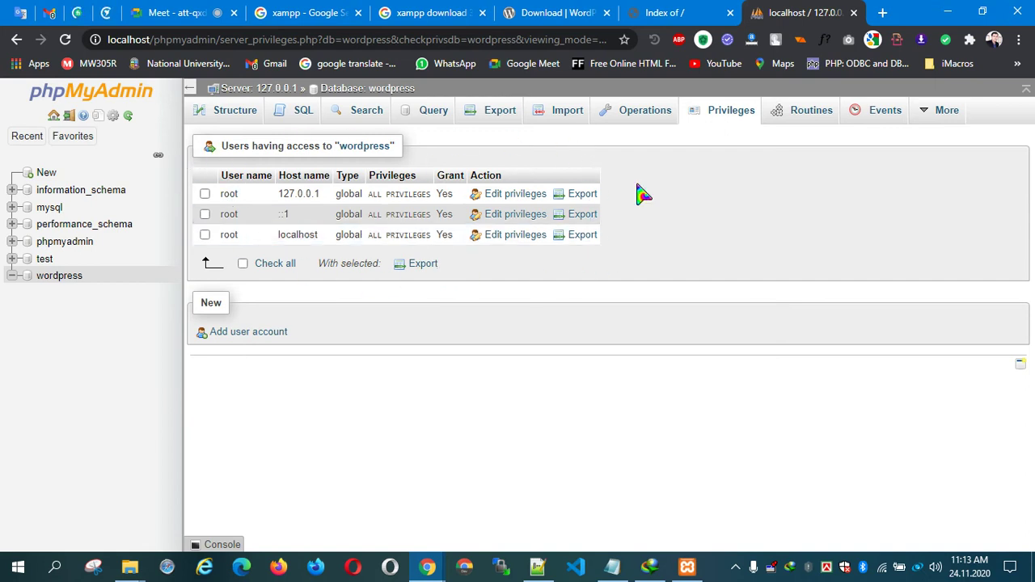
click(242, 335)
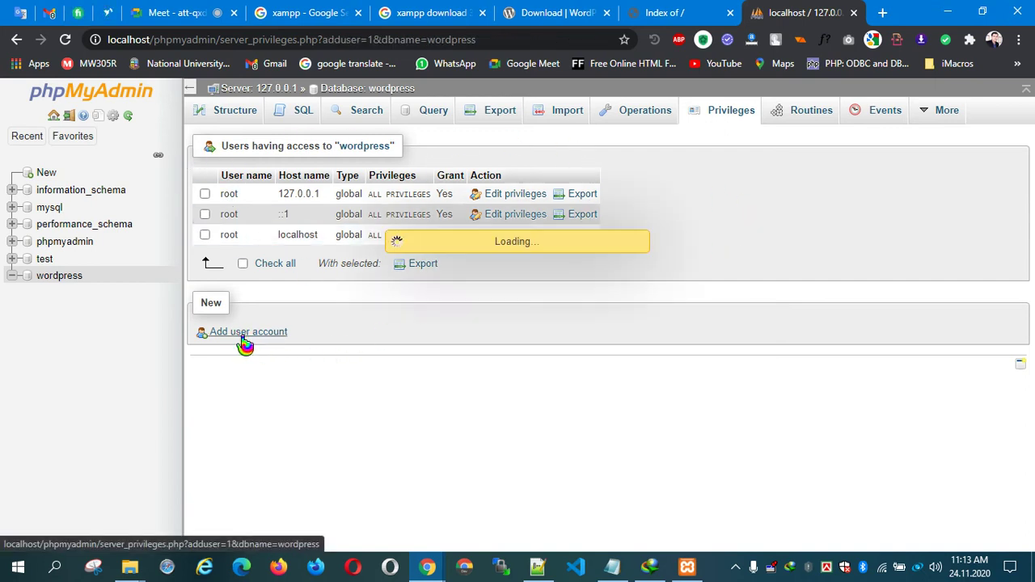
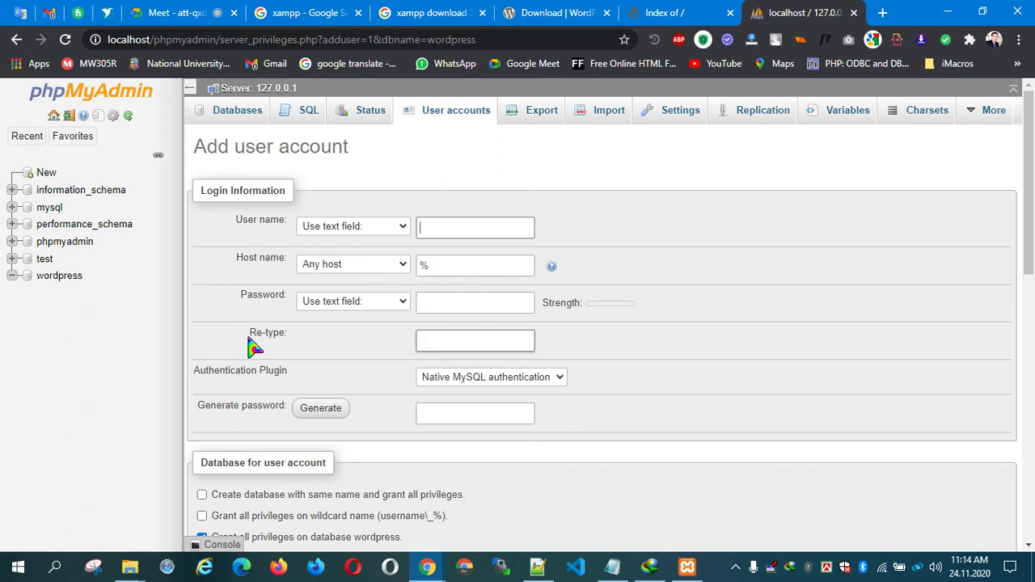
Step: Check the wordpress database's structure page and which users can access it
click(62, 281)
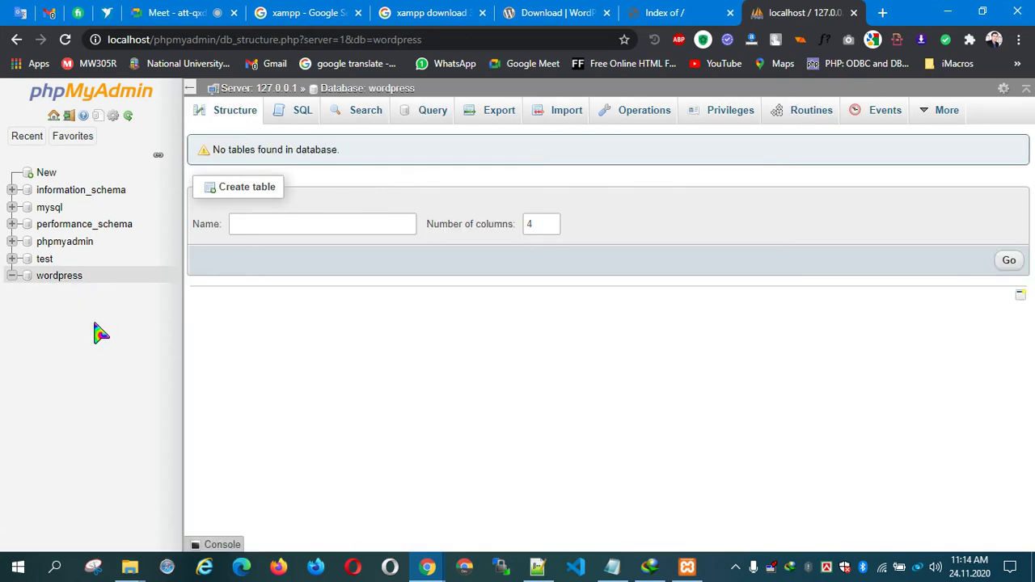
click(71, 283)
click(712, 119)
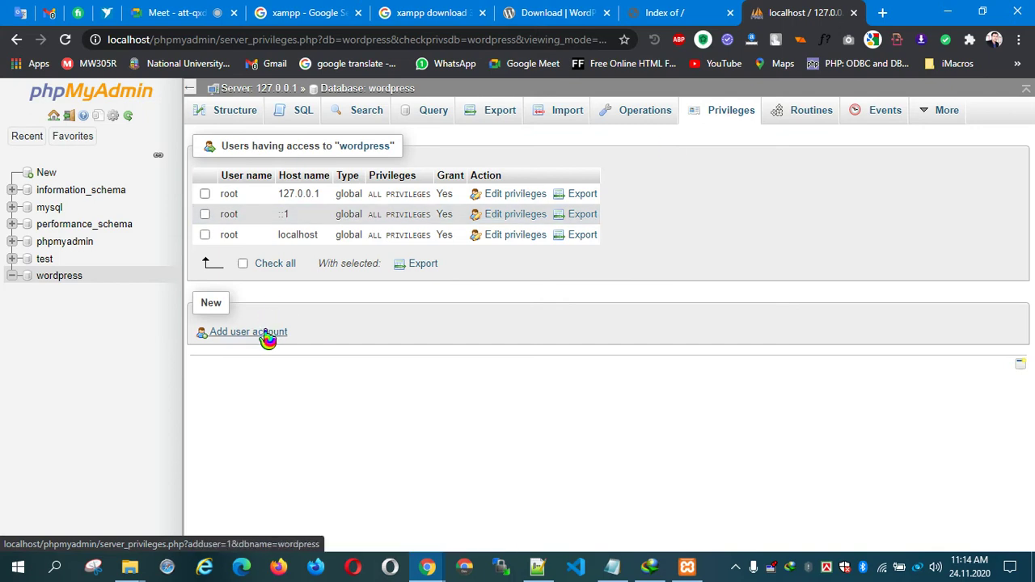
Step: Try creating a database named wordpress, then open its user privileges
click(48, 179)
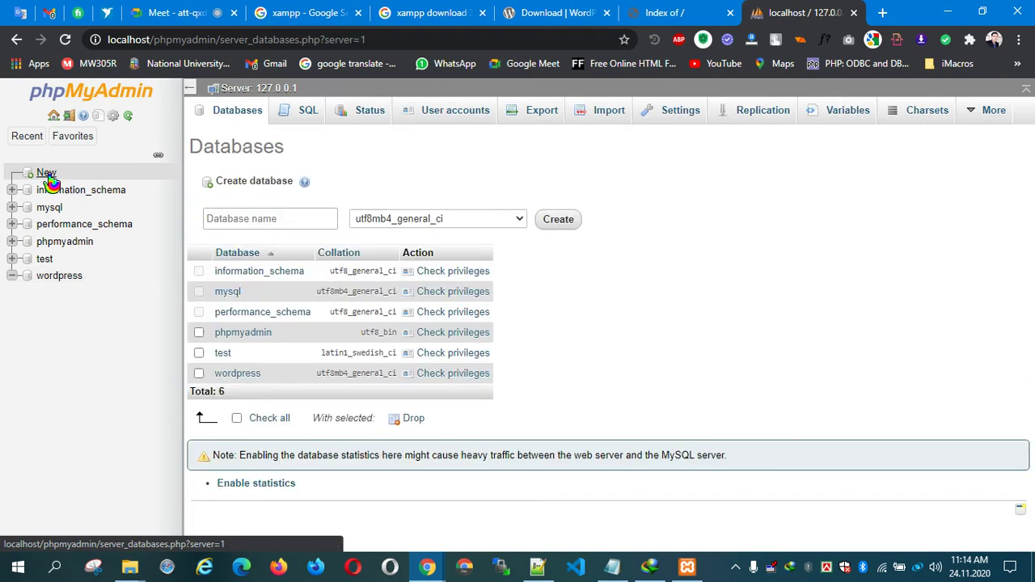
click(275, 219)
text(wordpress)
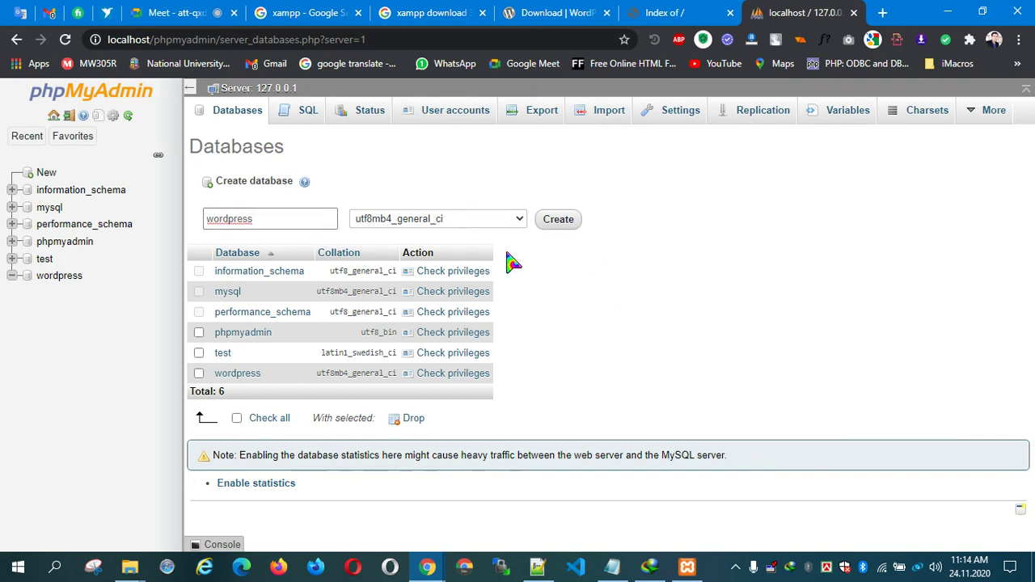
click(564, 225)
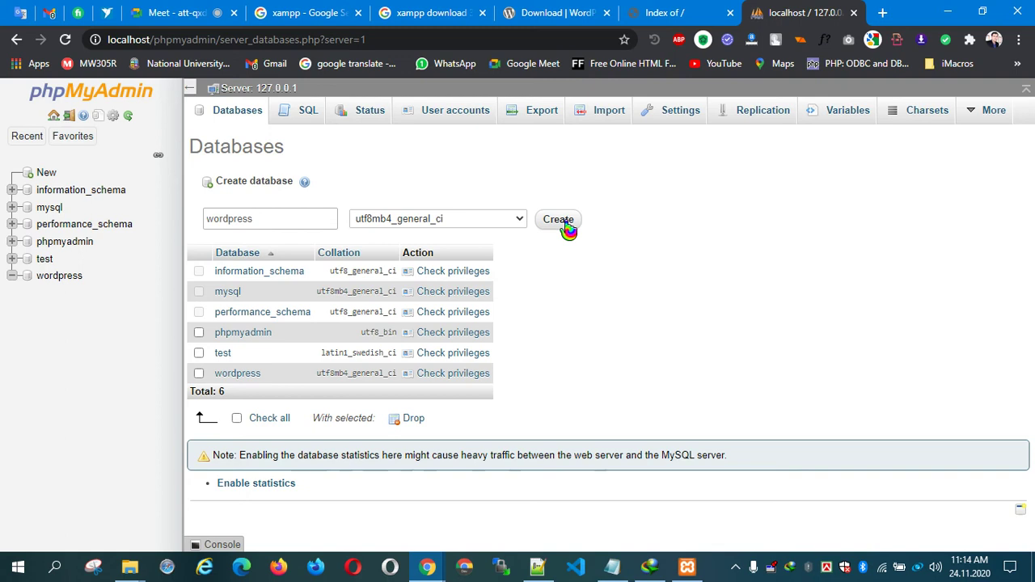
click(60, 283)
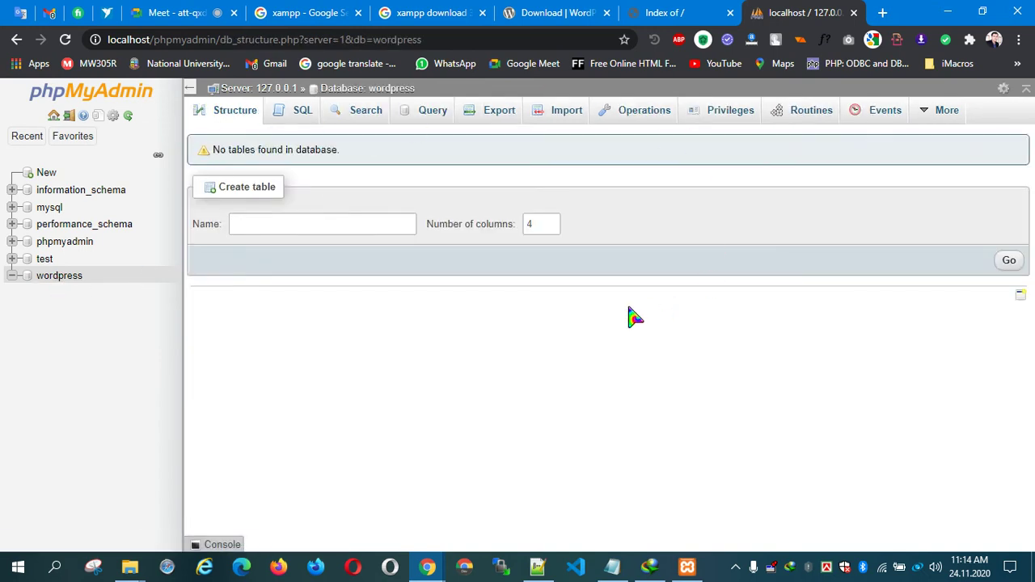
click(730, 115)
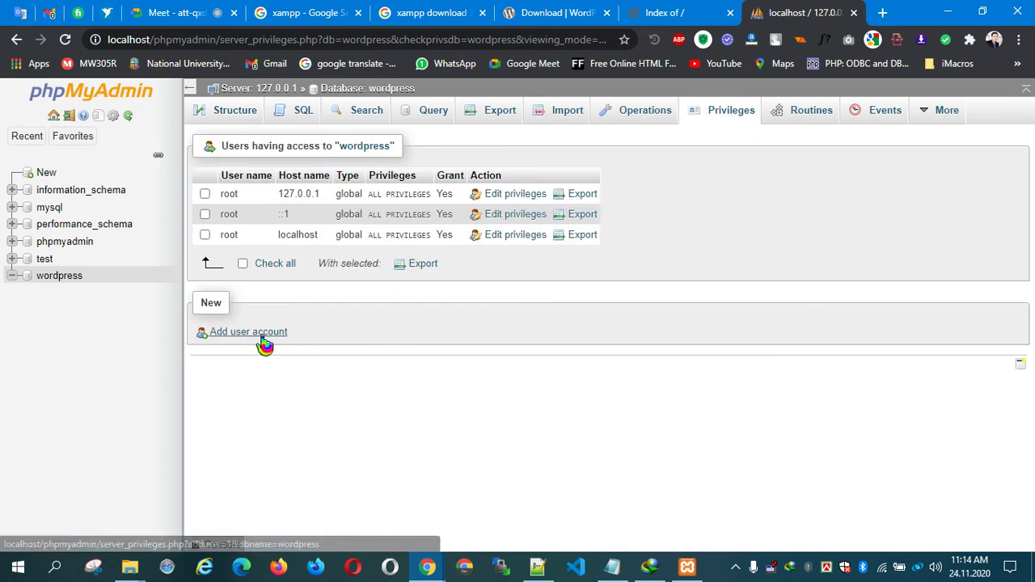
Step: Start a new user account with the user name wp_user
click(260, 338)
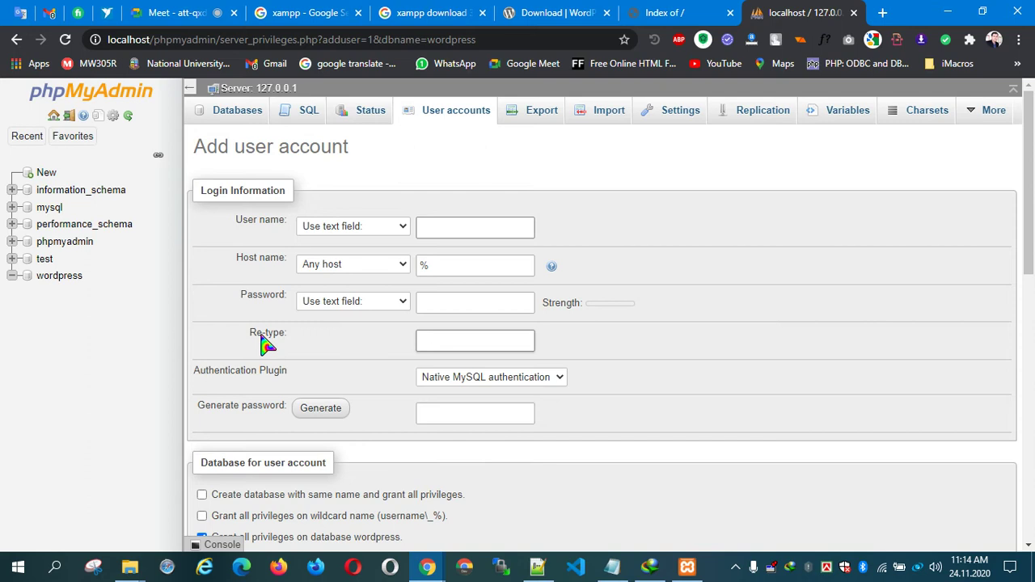
click(455, 267)
click(461, 227)
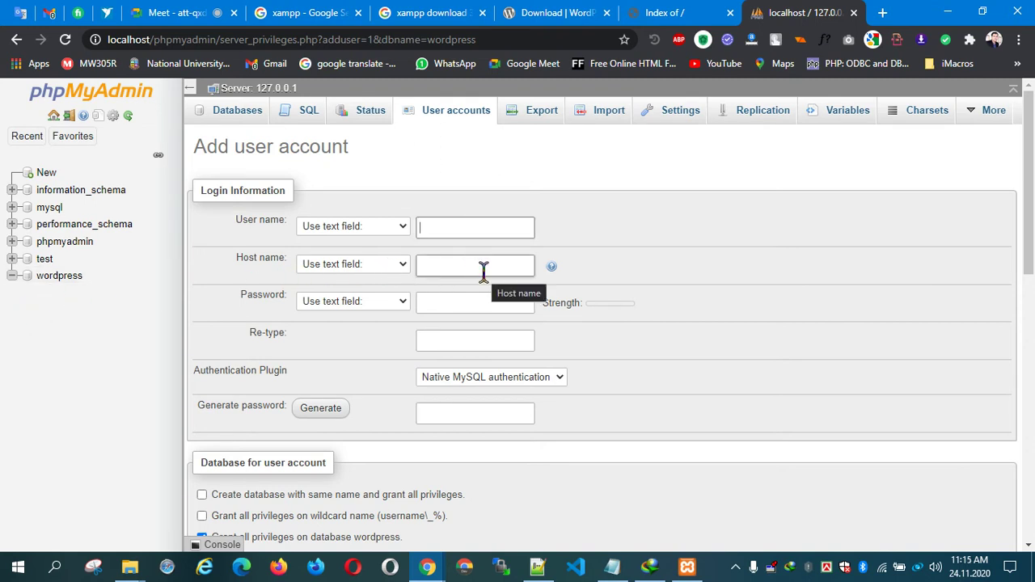
text(wp_user)
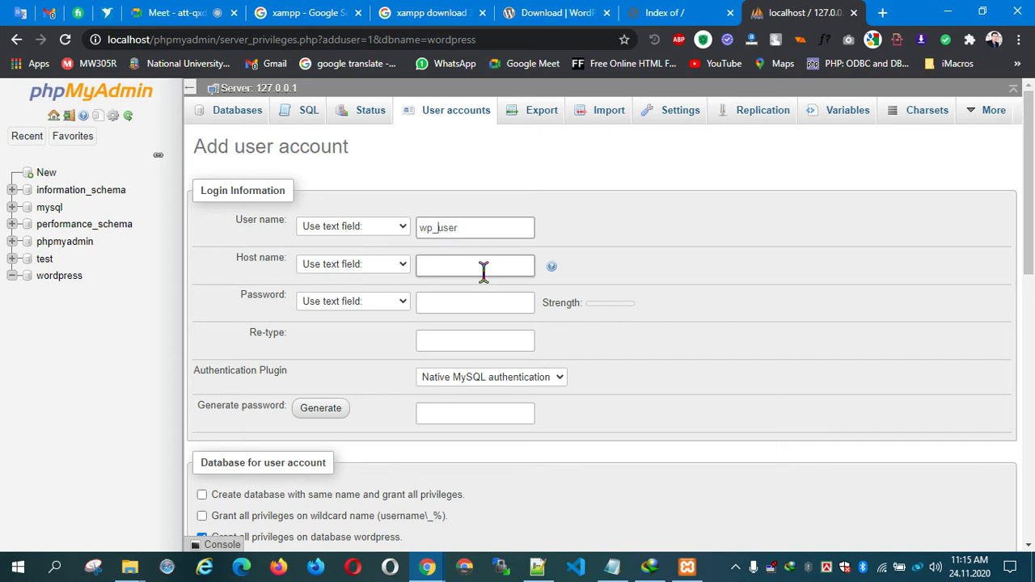
drag(492, 227, 423, 224)
Step: Set the account's host to Local (localhost) and begin entering the password
click(449, 264)
click(385, 260)
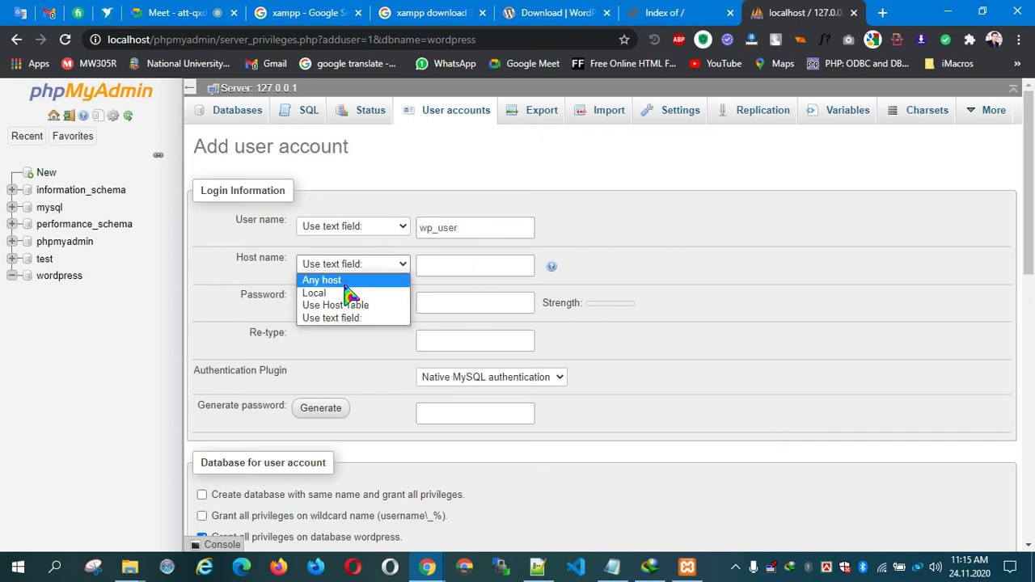
click(344, 293)
drag(476, 266, 409, 275)
click(358, 270)
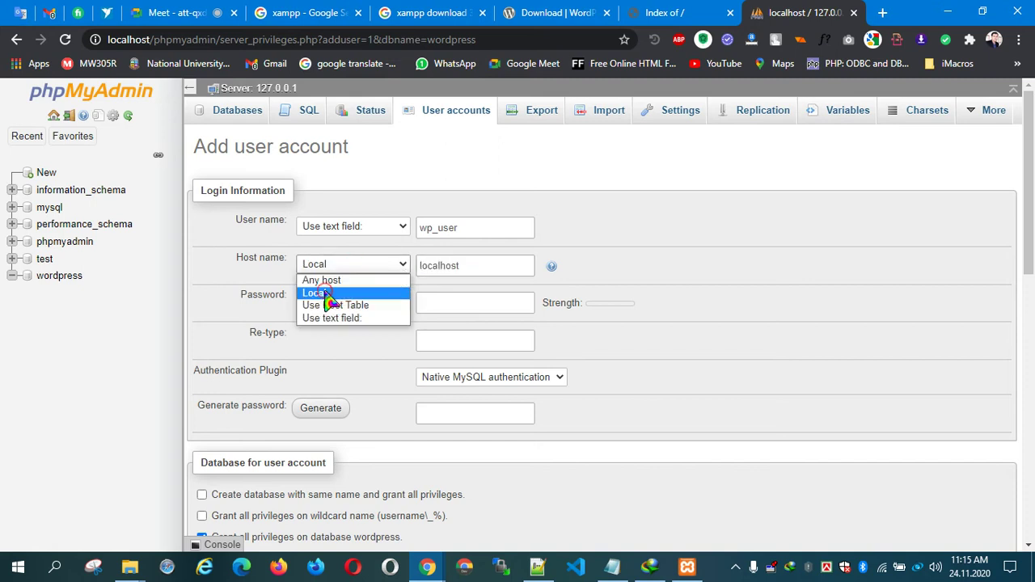
click(327, 295)
click(466, 301)
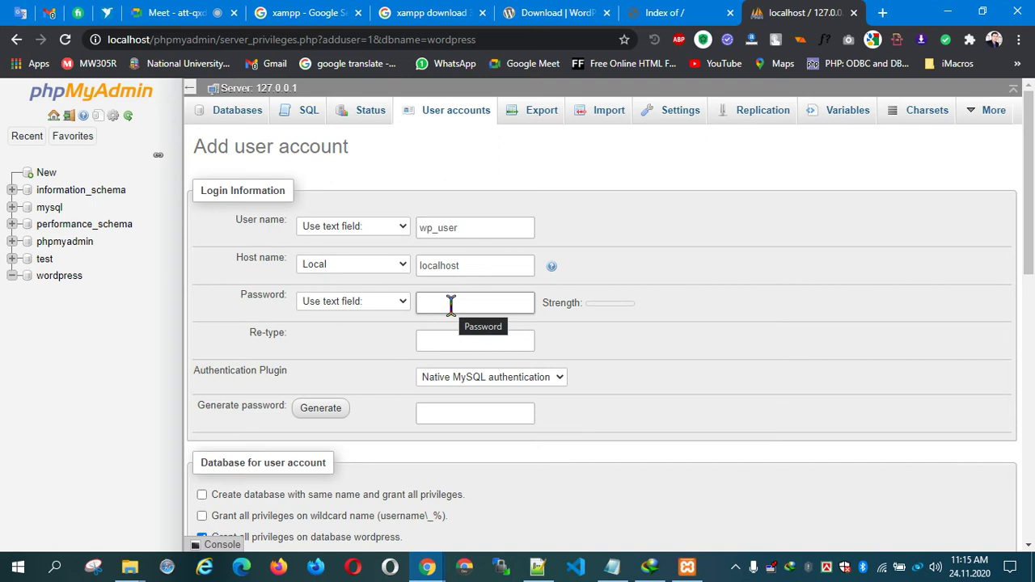
text(p)
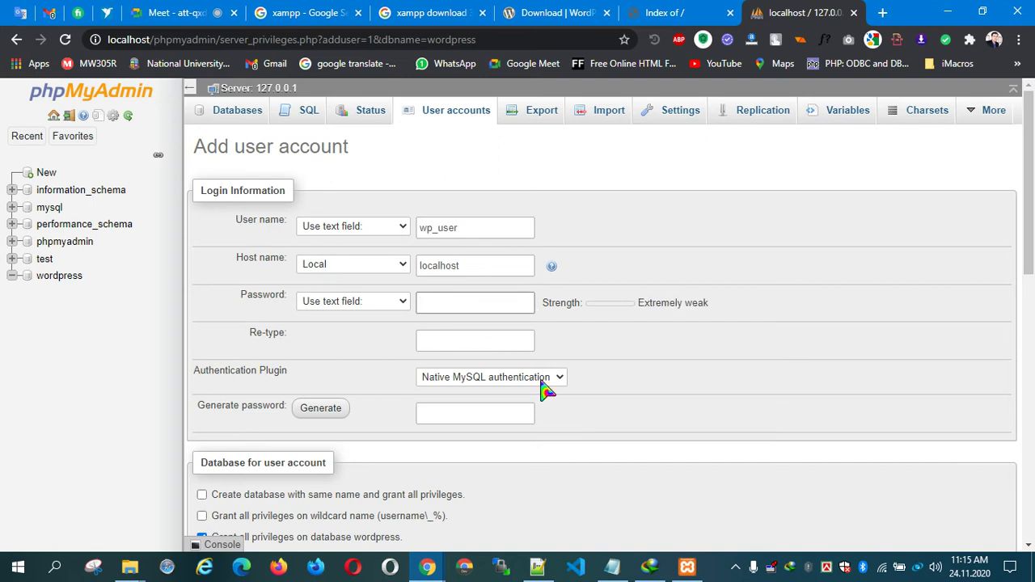
Step: Write the account password in a smaller Notepad++ window and select it
click(537, 566)
drag(607, 8, 708, 82)
drag(773, 82, 742, 81)
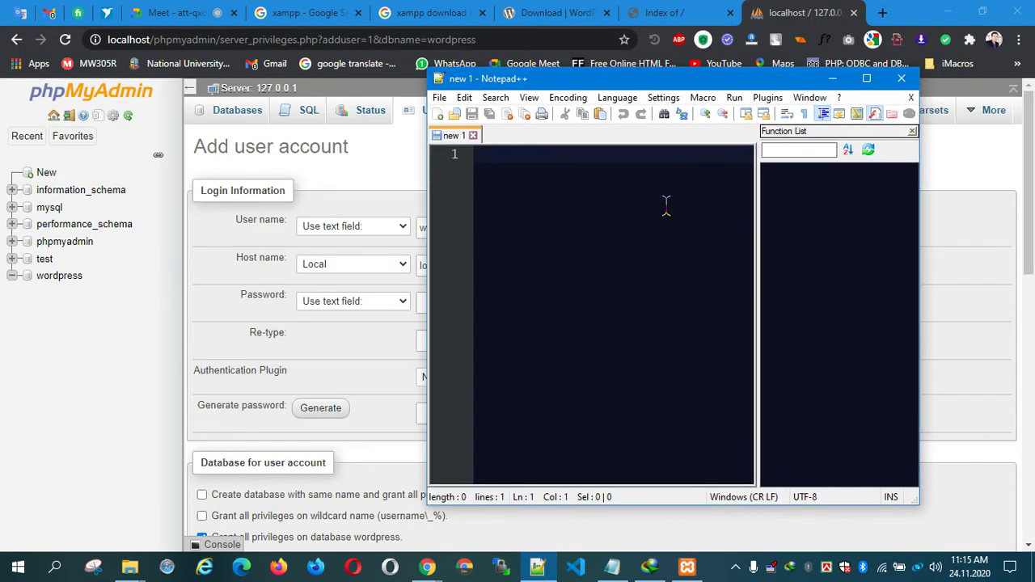
click(912, 131)
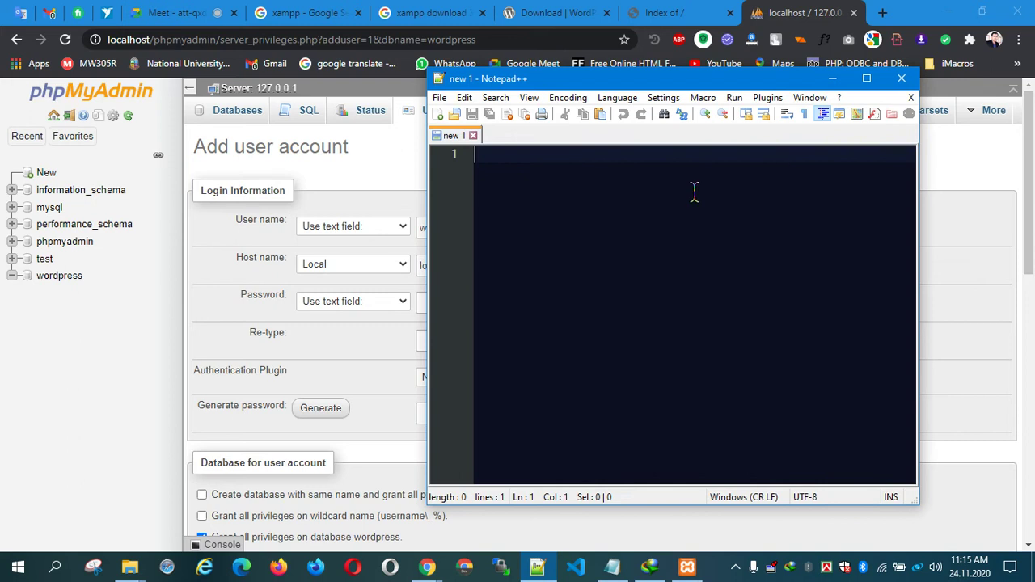
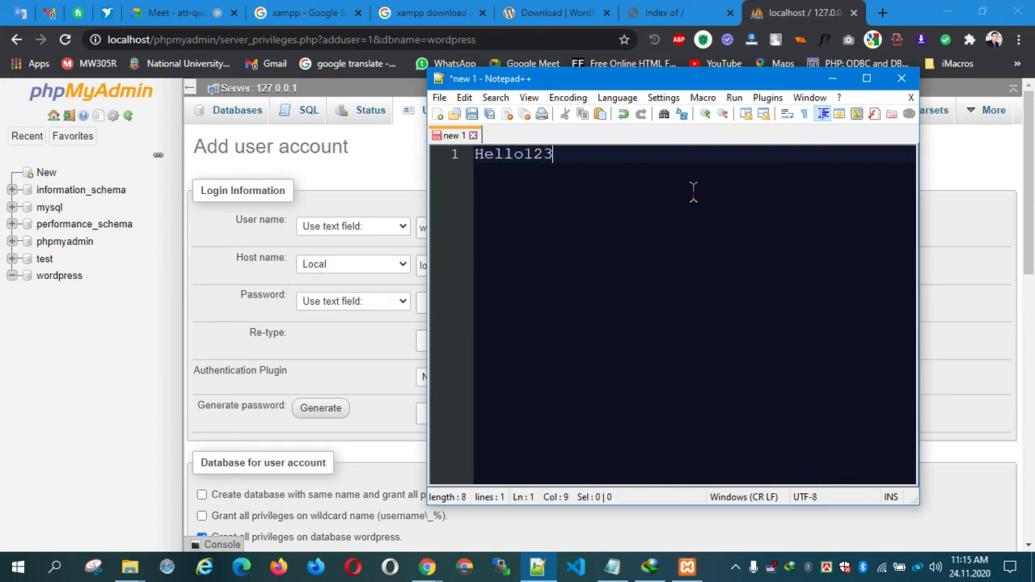
key(shift+Home)
key(ctrl+c)
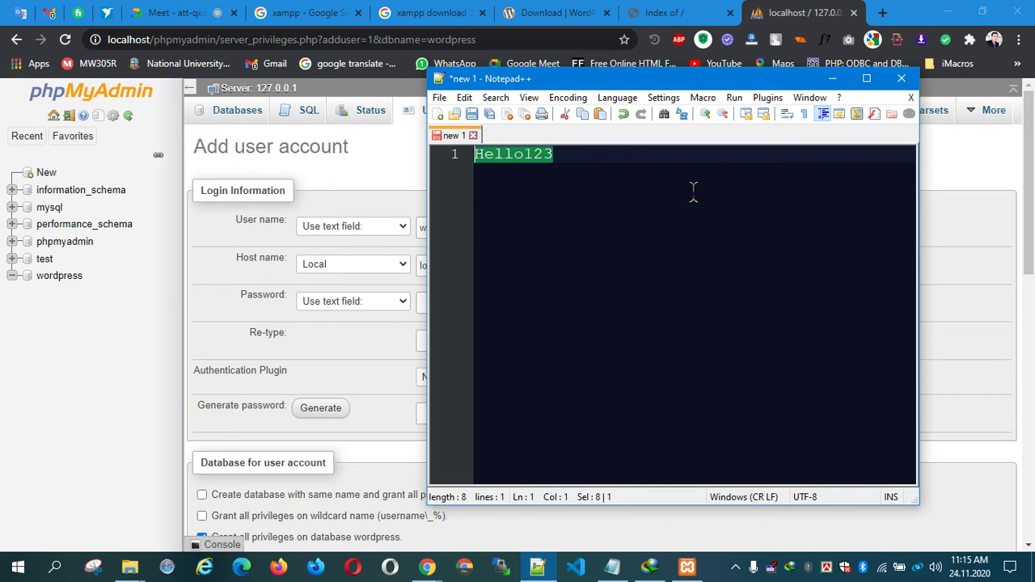
Step: Post the password in the Google Meet chat and return to phpMyAdmin
key(alt+Tab)
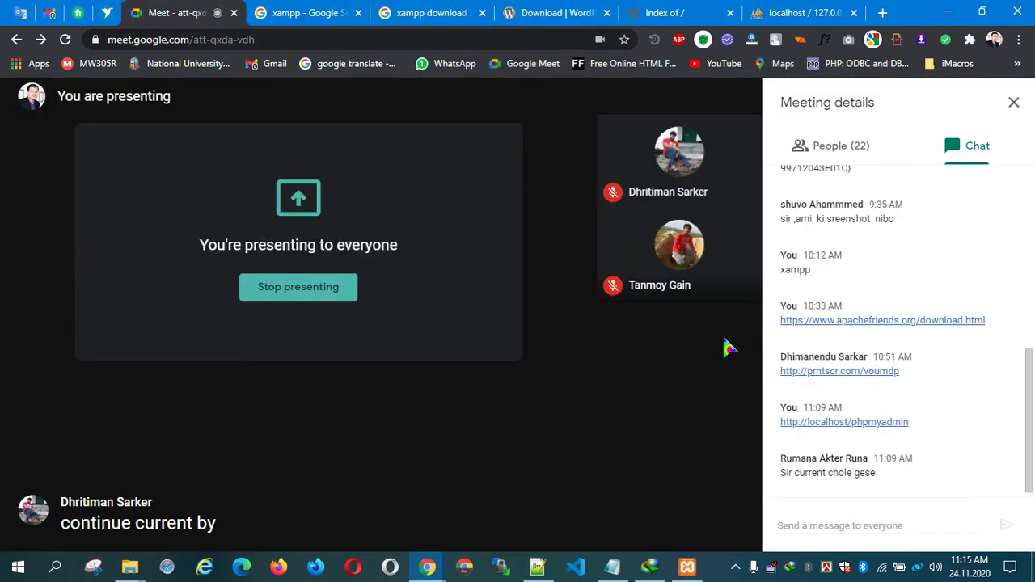
click(861, 526)
key(ctrl+v)
key(Return)
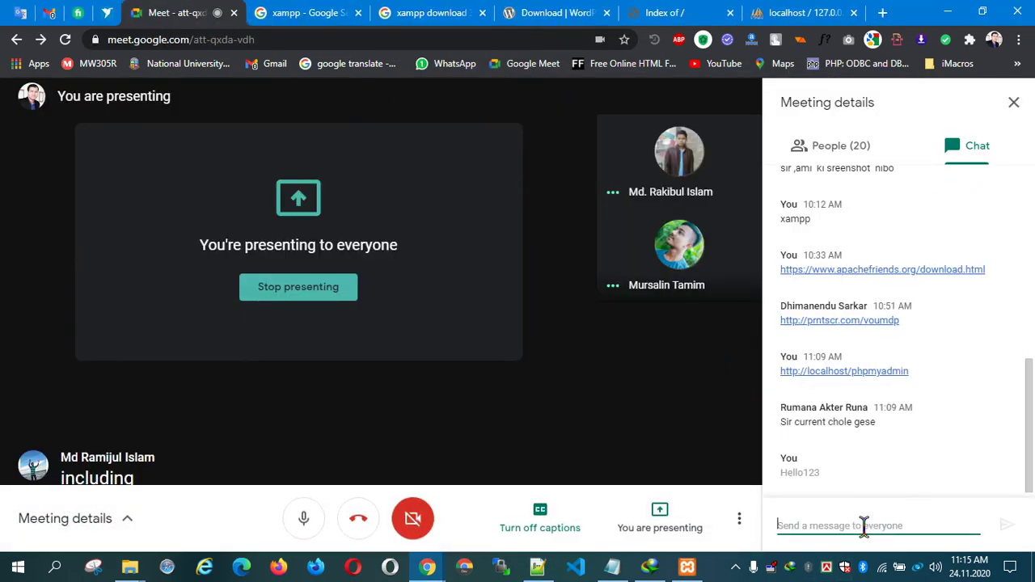
key(ctrl+9)
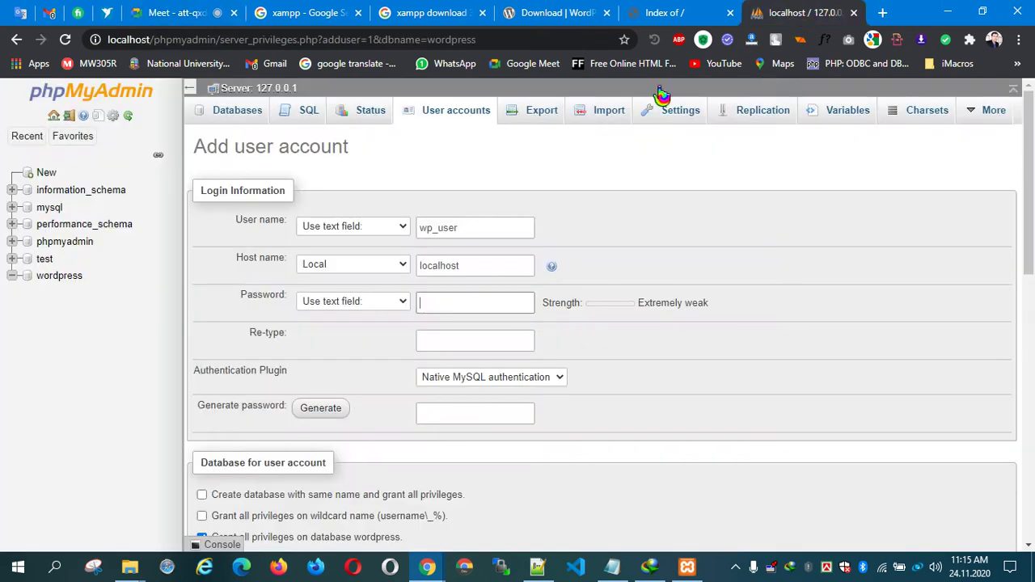
Step: Fill in the password fields and tick Check all global privileges
key(ctrl+v)
click(461, 341)
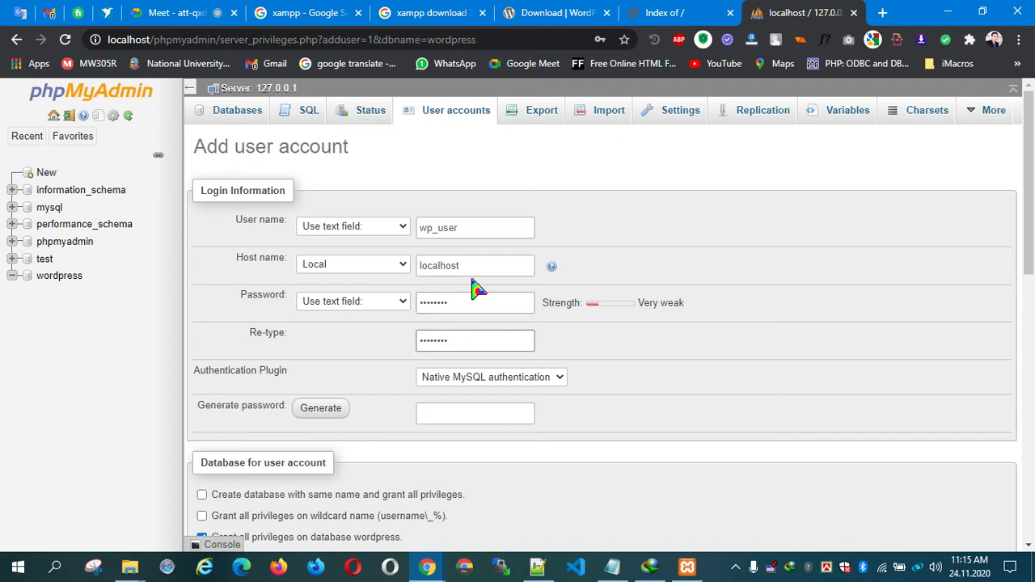
scroll(518, 331, down, 1)
scroll(598, 332, down, 2)
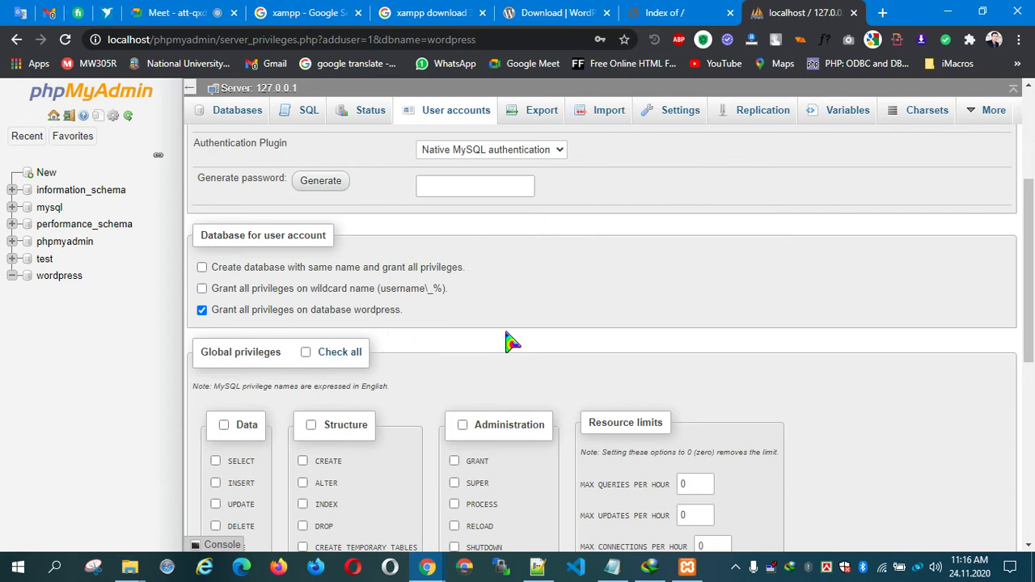
scroll(512, 339, down, 2)
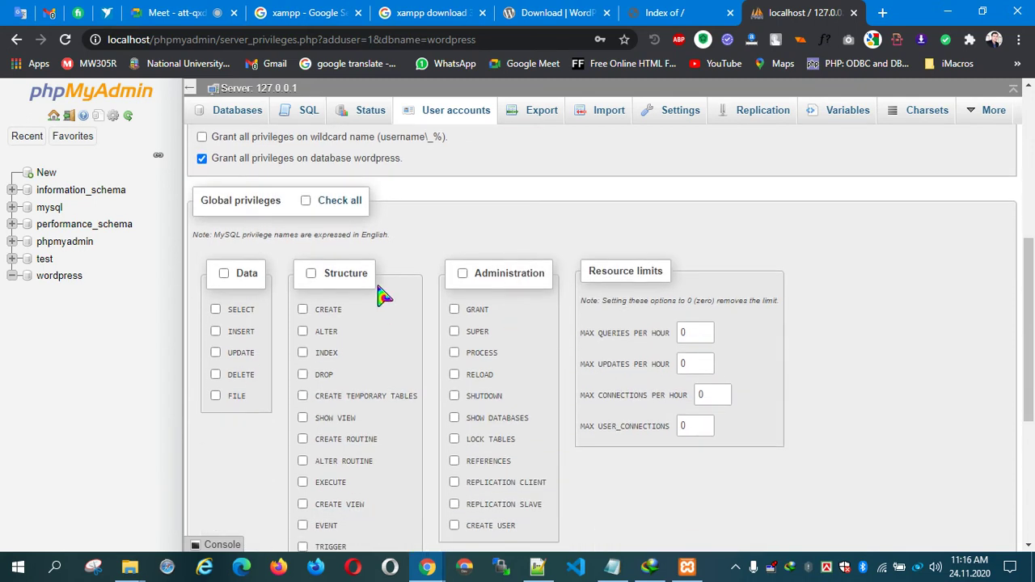
click(306, 204)
click(305, 202)
click(306, 203)
scroll(453, 458, down, 4)
scroll(454, 458, up, 10)
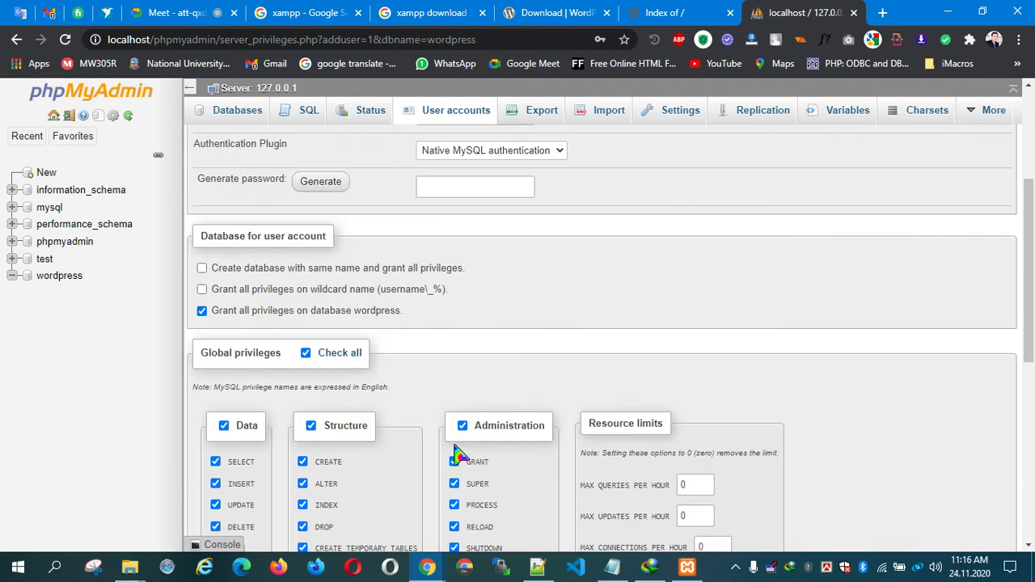
Step: Recheck the wp_user name and Local host, briefly glancing at the Meet call
click(475, 231)
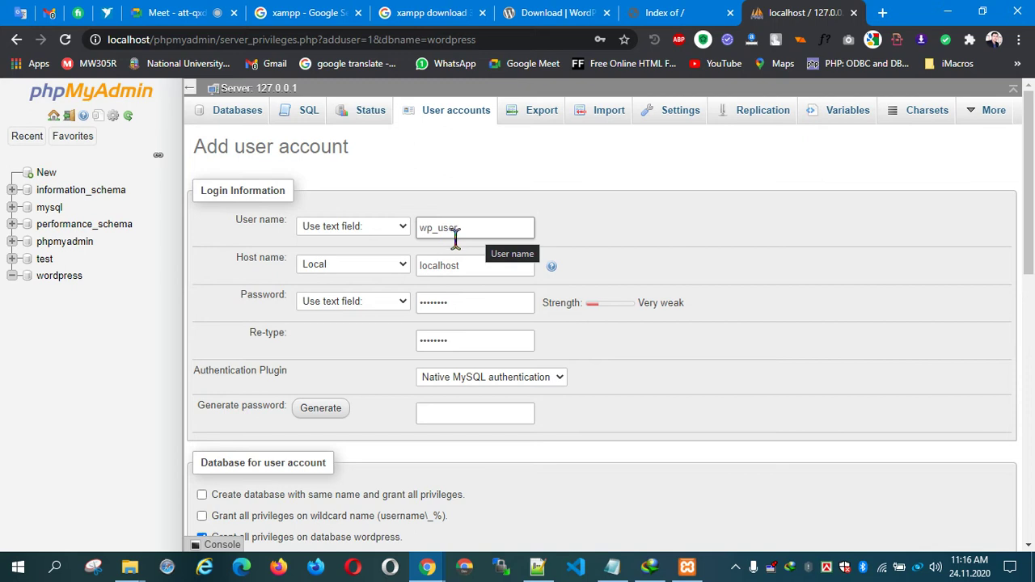
click(314, 264)
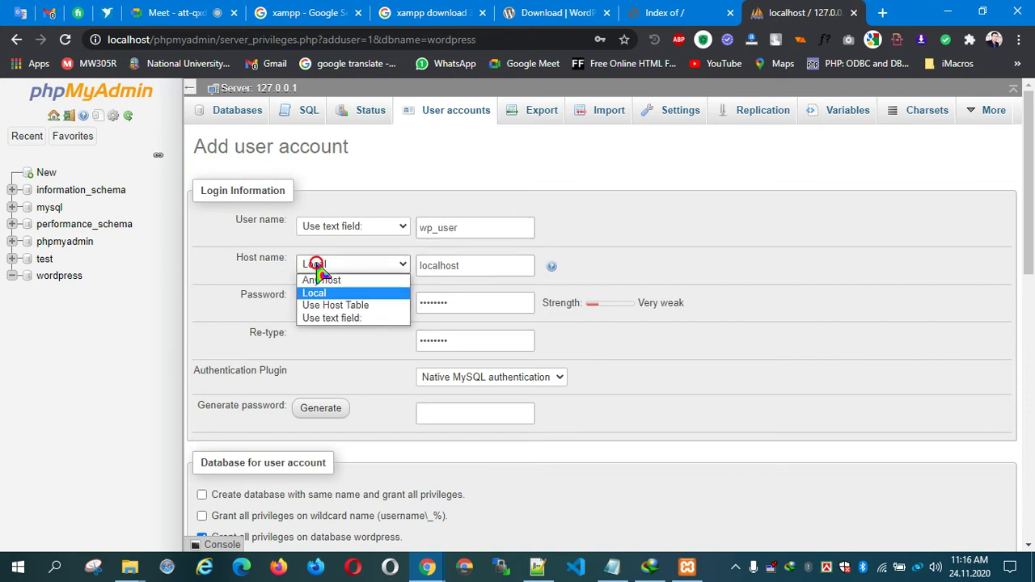
click(328, 293)
click(465, 266)
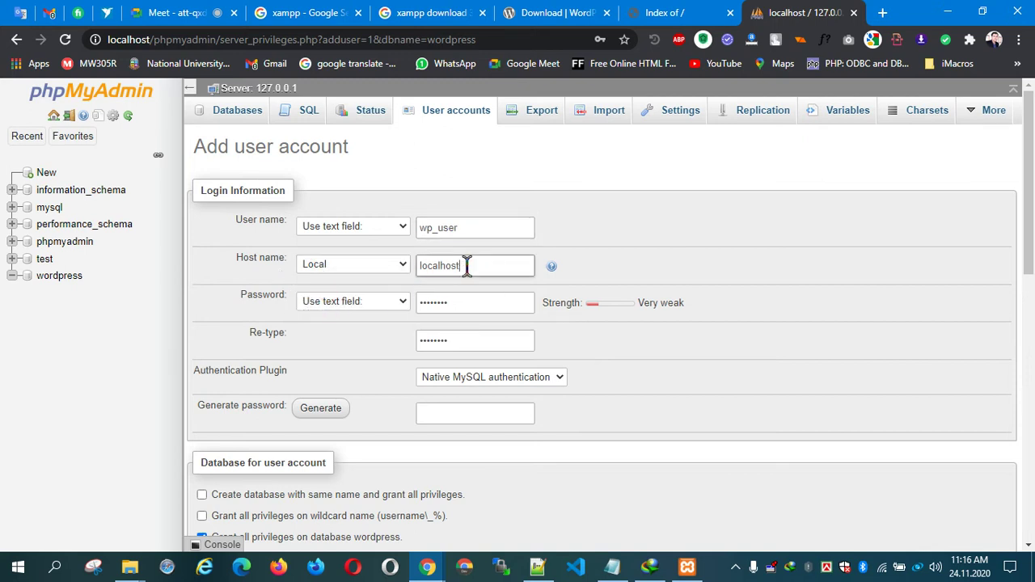
click(455, 304)
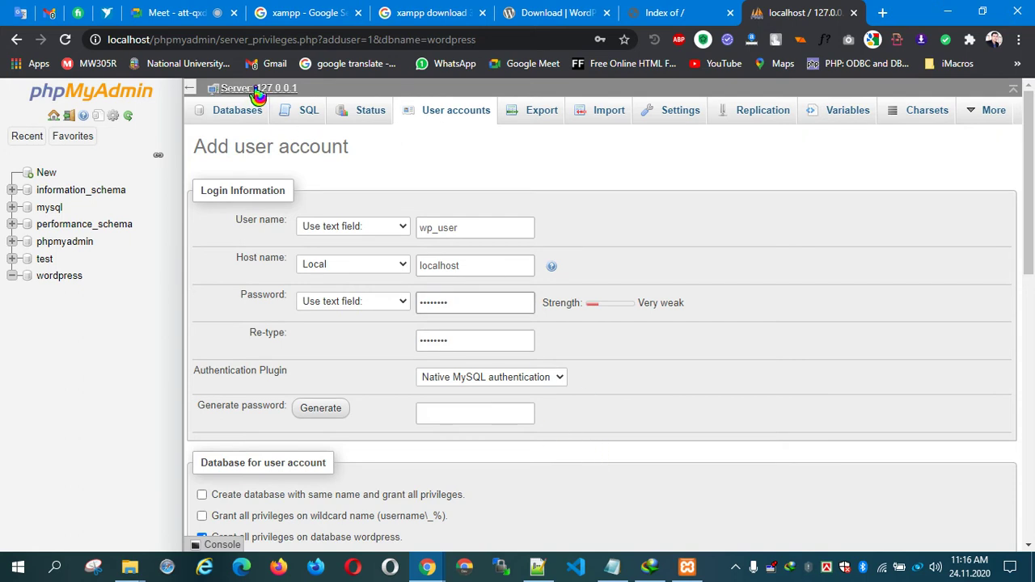
click(194, 13)
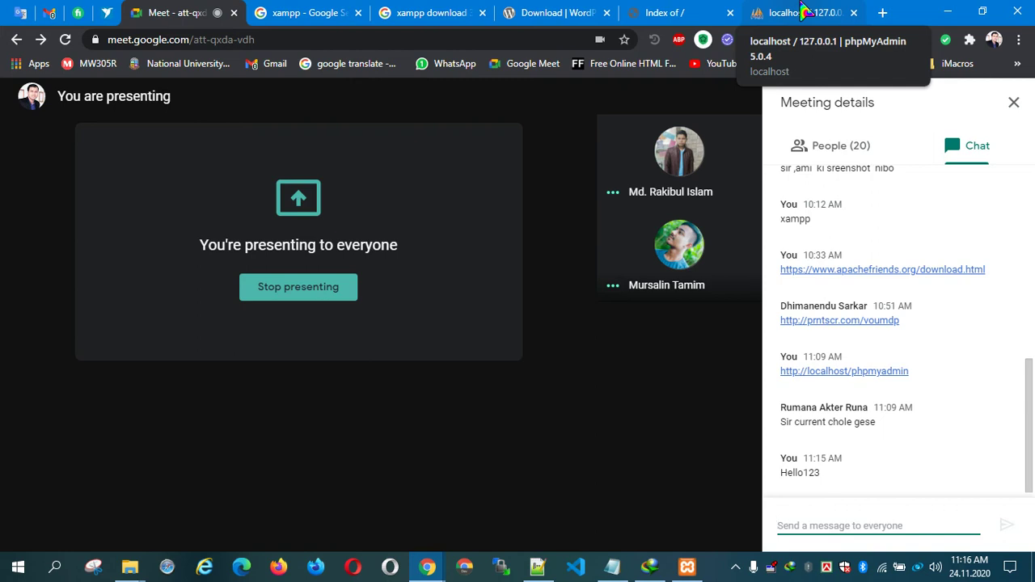
click(803, 11)
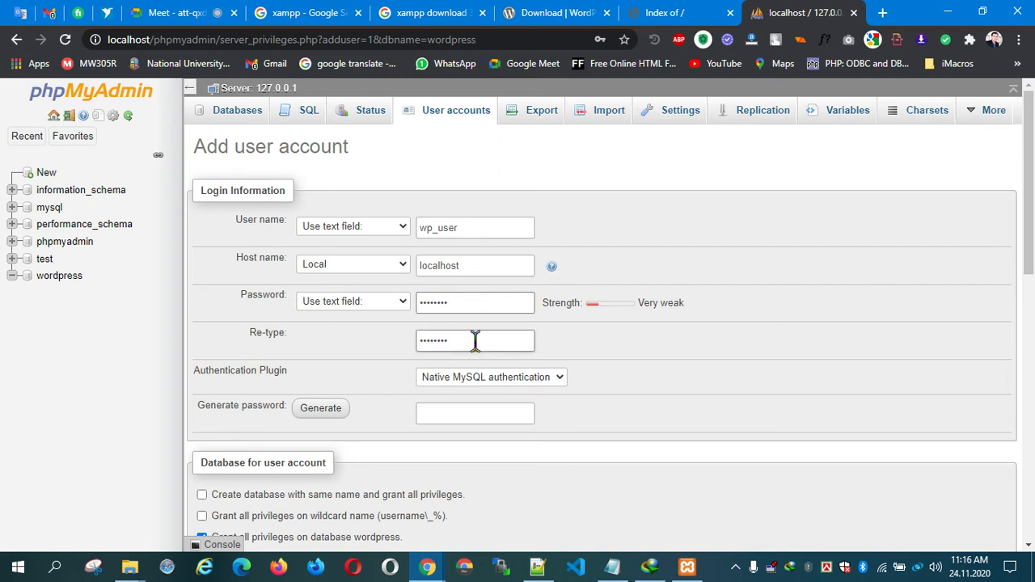
Step: Highlight both password entries and the Global privileges Check all option for the class
double_click(464, 301)
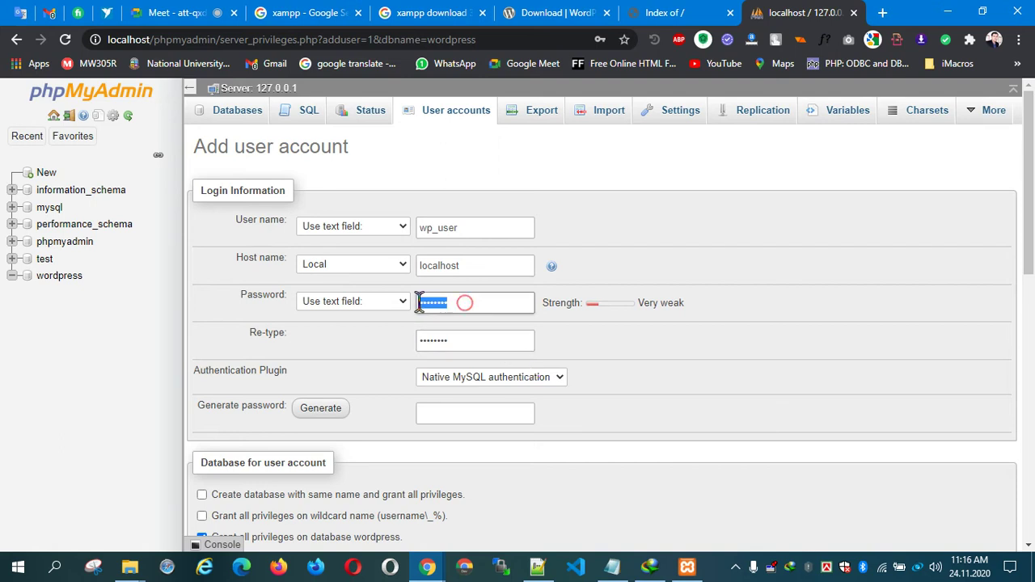
double_click(478, 340)
scroll(358, 365, down, 2)
scroll(372, 376, down, 1)
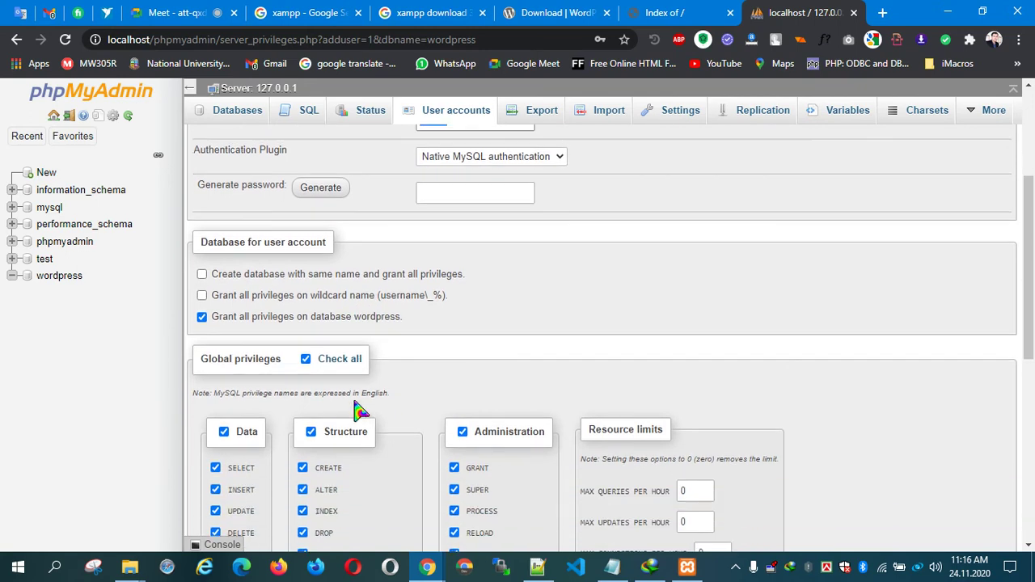
double_click(326, 352)
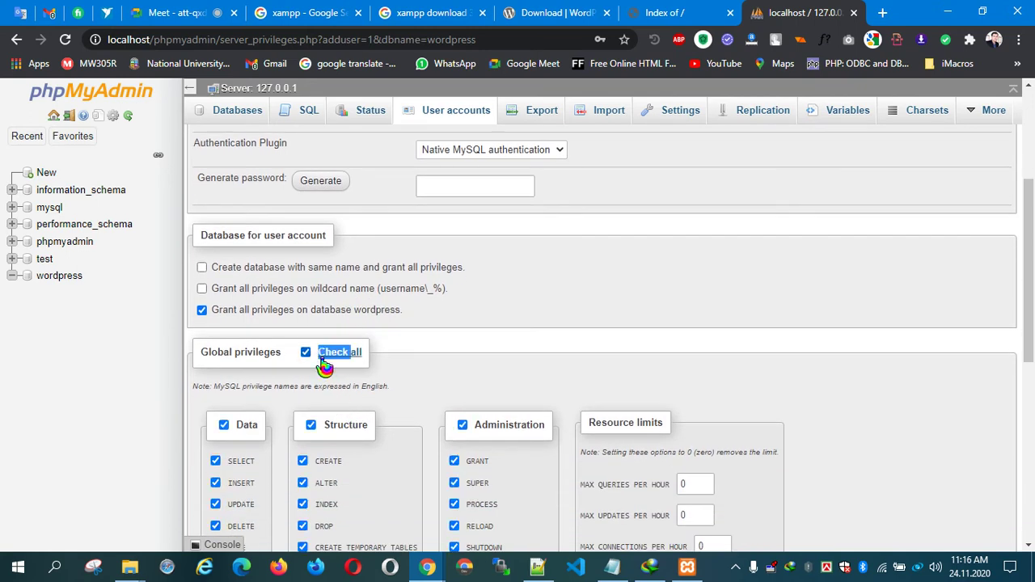
drag(209, 353, 266, 351)
double_click(257, 353)
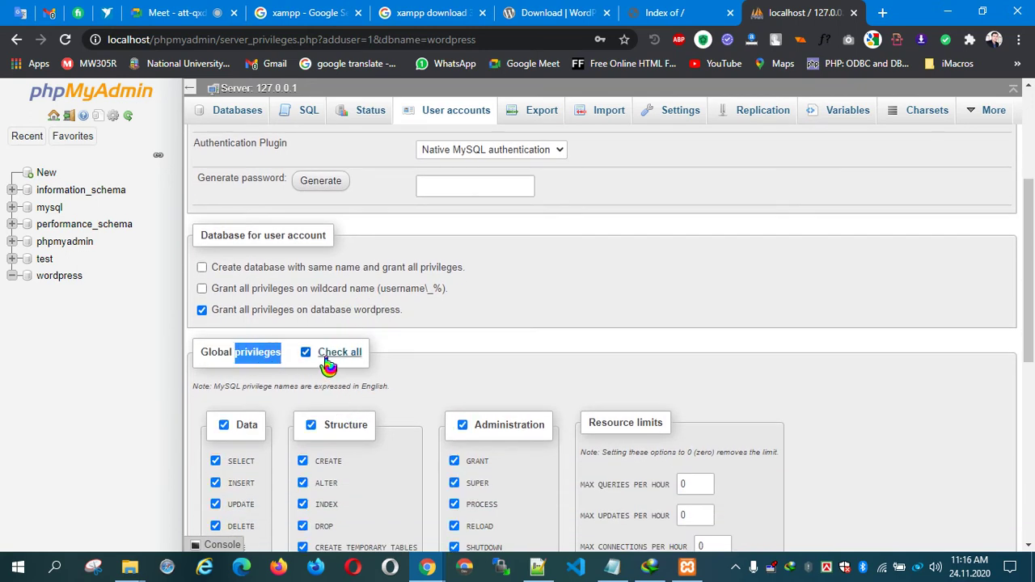
scroll(328, 367, down, 6)
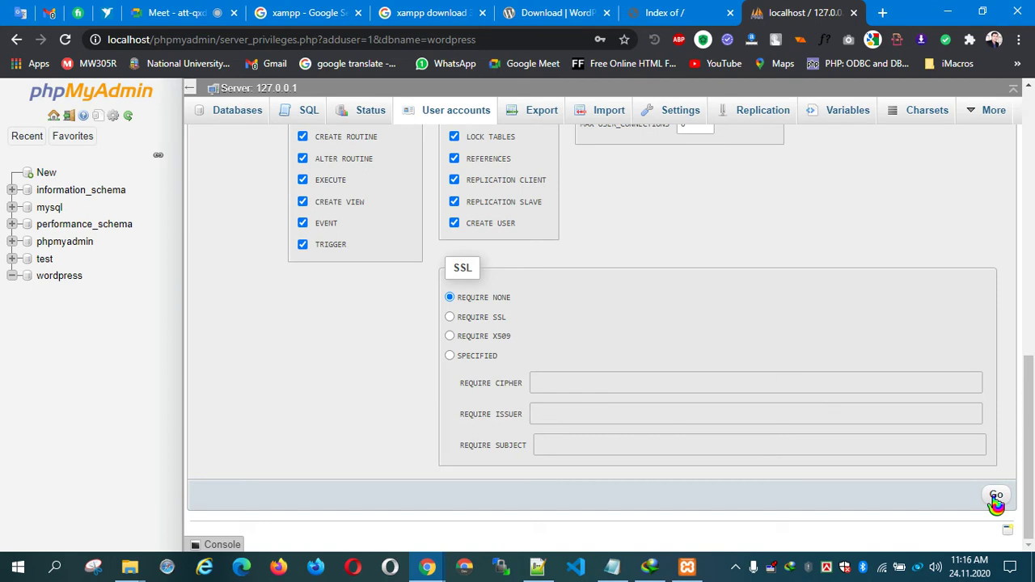
click(185, 12)
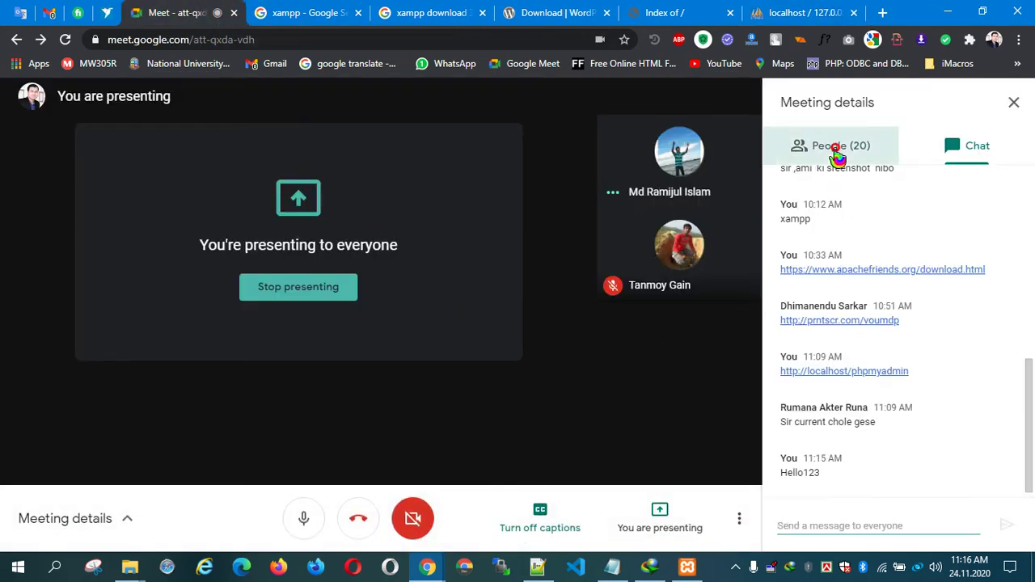
Step: Review the Meet participant list and then the meeting chat
click(809, 149)
scroll(837, 279, up, 5)
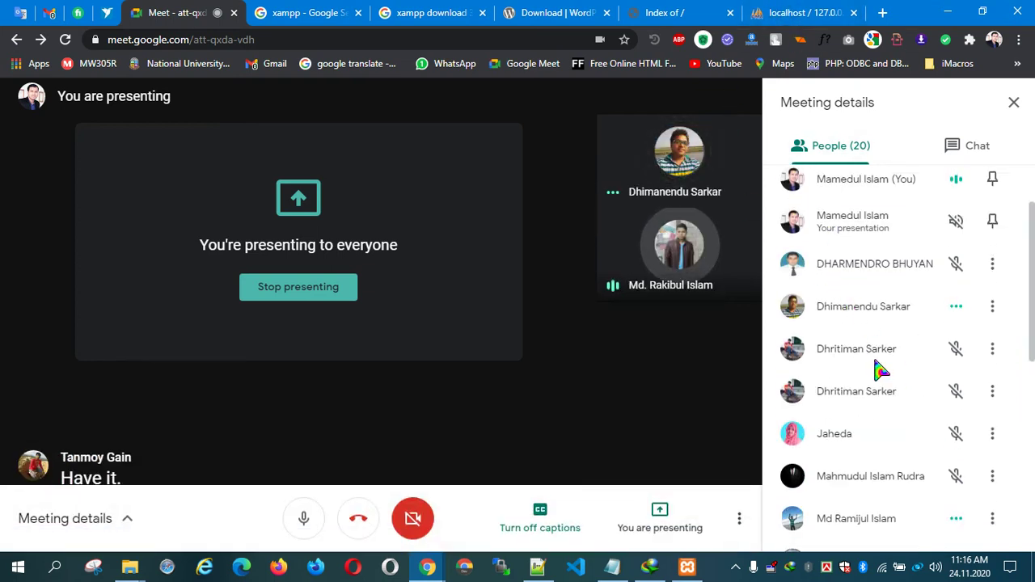
scroll(880, 371, up, 2)
click(801, 13)
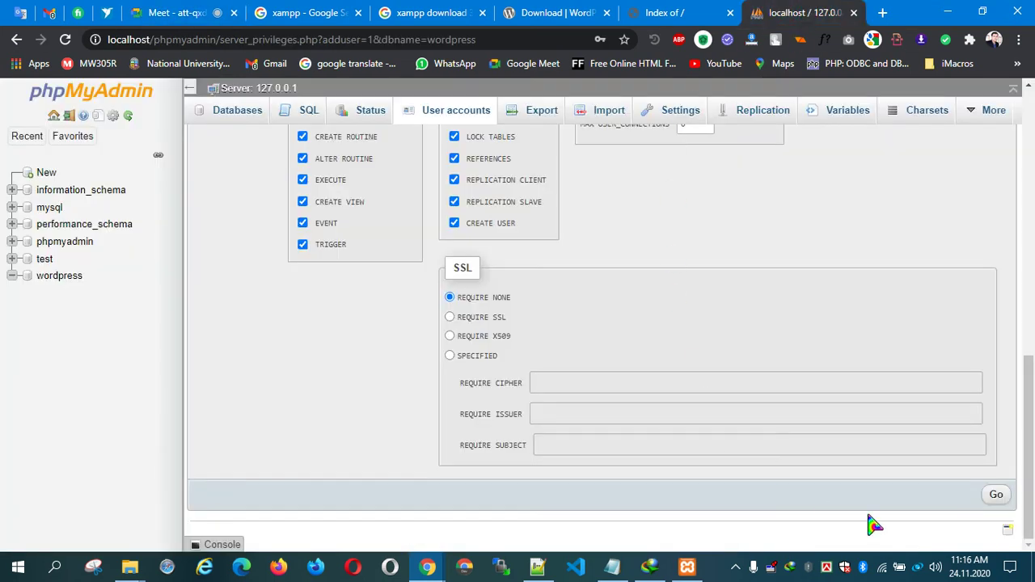
click(198, 13)
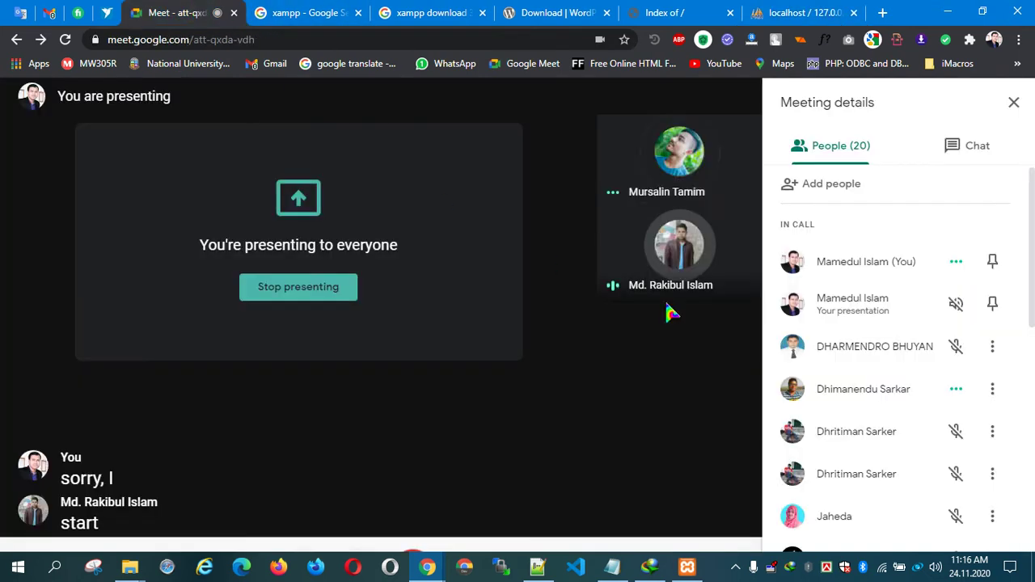
click(951, 152)
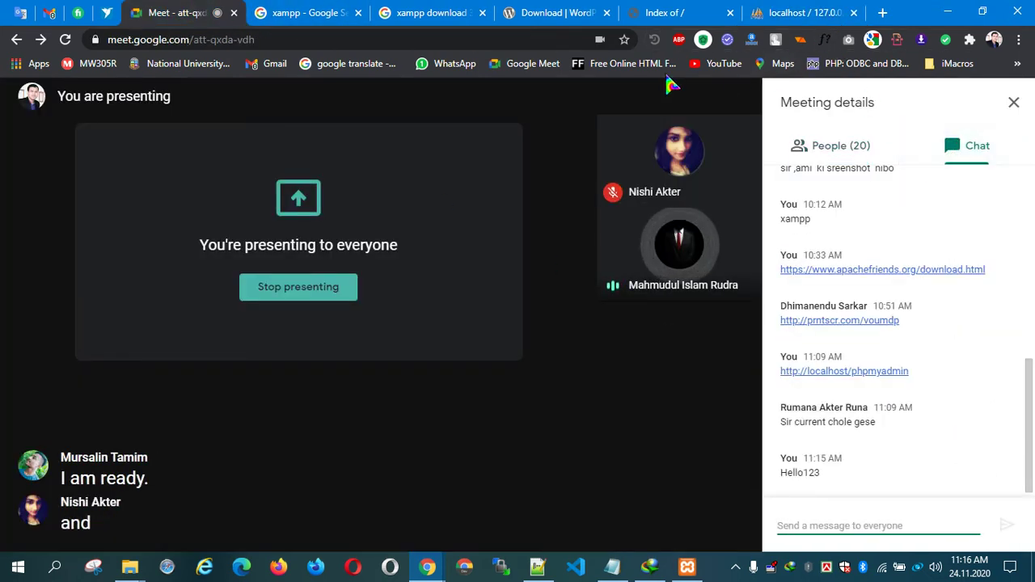
Step: Copy the user name wp_user from the phpMyAdmin form
click(756, 13)
scroll(615, 202, up, 10)
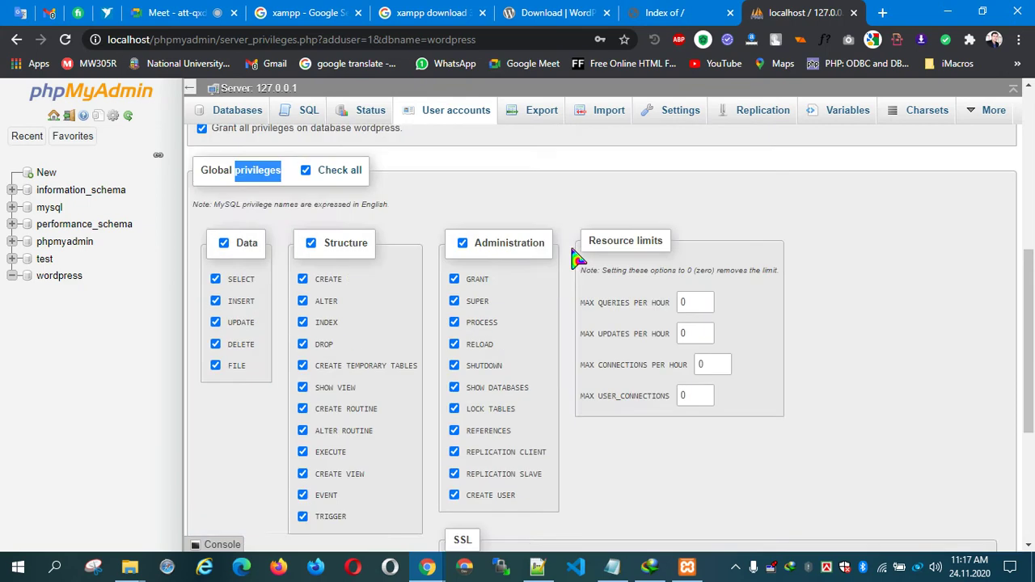
drag(485, 228, 421, 228)
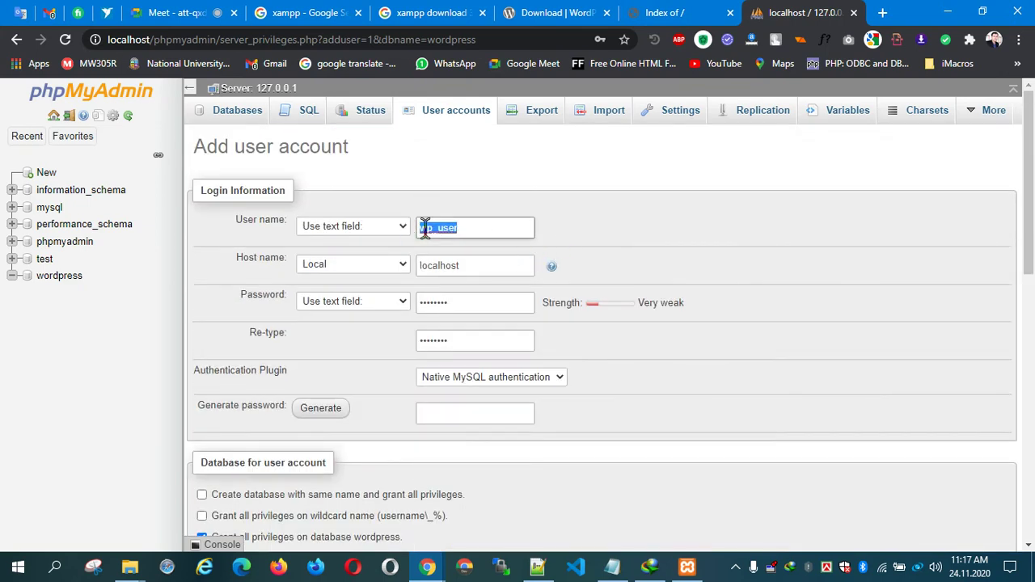
key(ctrl+c)
click(180, 13)
Step: Post wp_user in the Google Meet chat
click(827, 527)
key(ctrl+v)
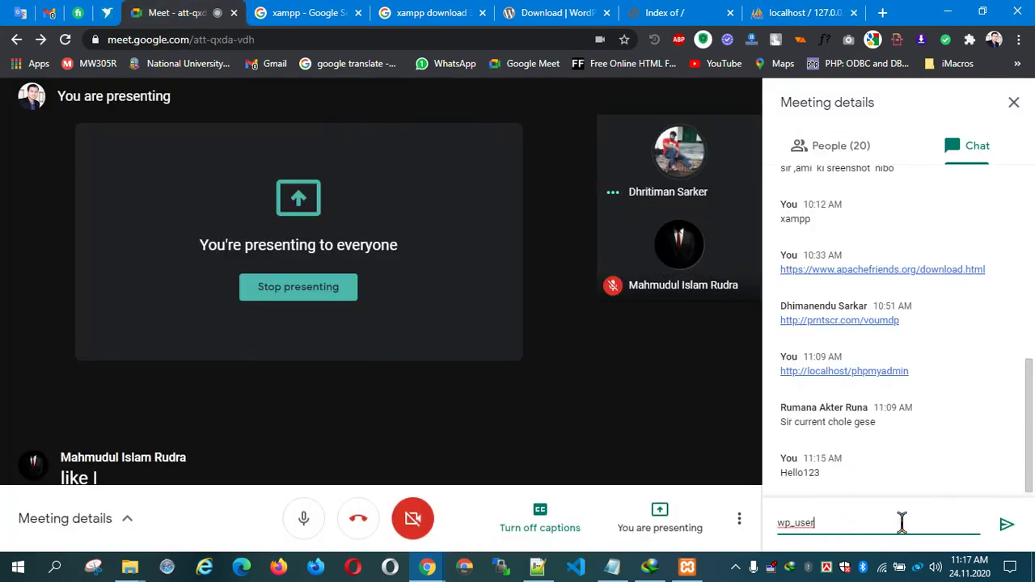
click(1008, 527)
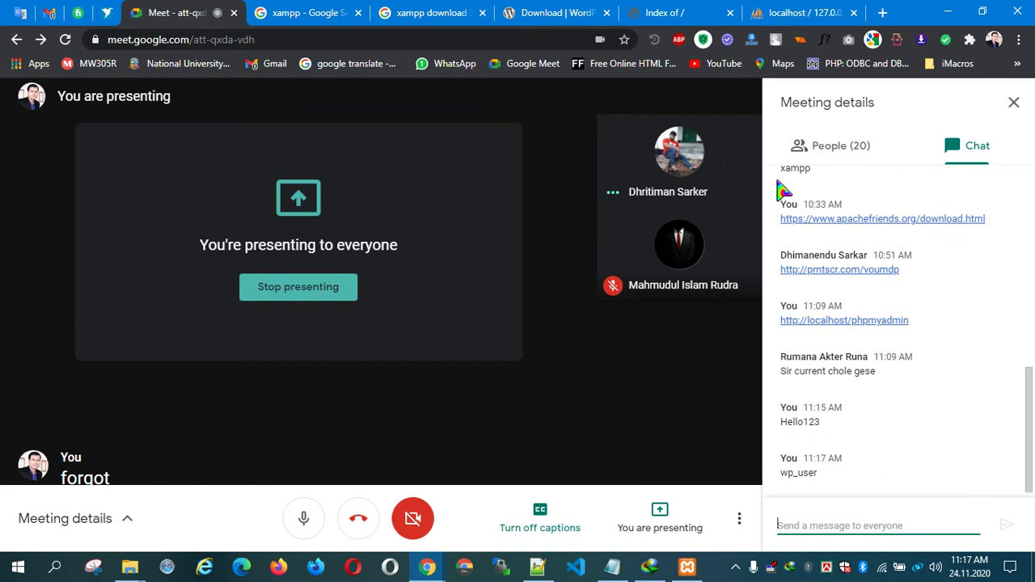
Step: Create wp_user with all global privileges, decline saving the password, and view User accounts
click(804, 11)
click(743, 272)
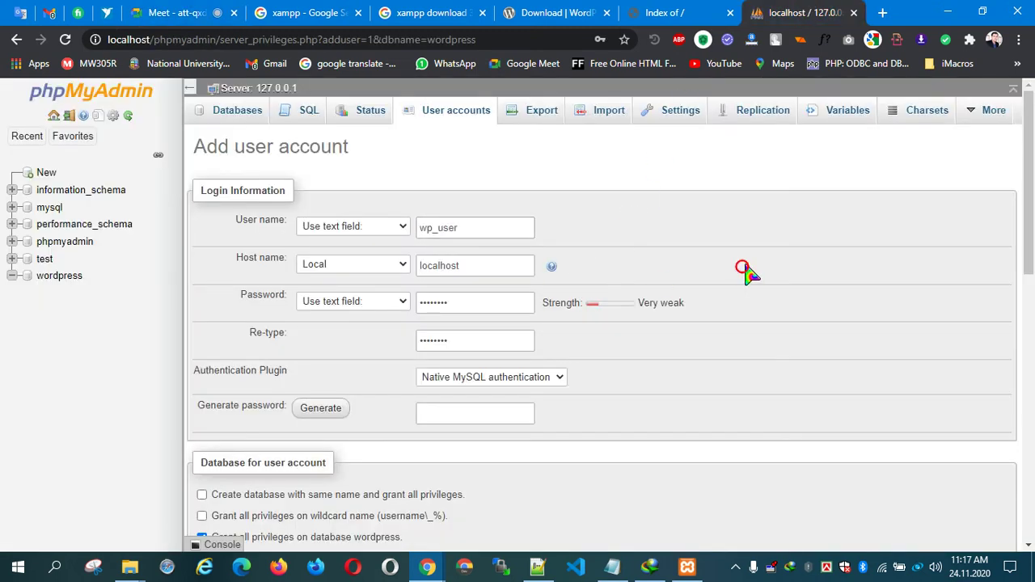
scroll(647, 281, down, 4)
scroll(614, 324, down, 5)
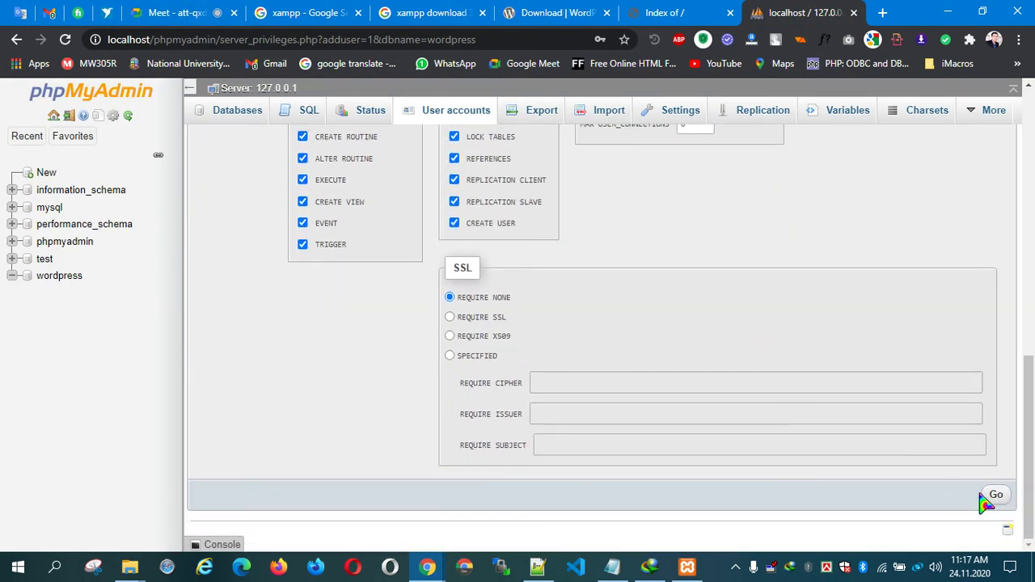
scroll(501, 335, up, 3)
scroll(501, 336, up, 1)
click(306, 202)
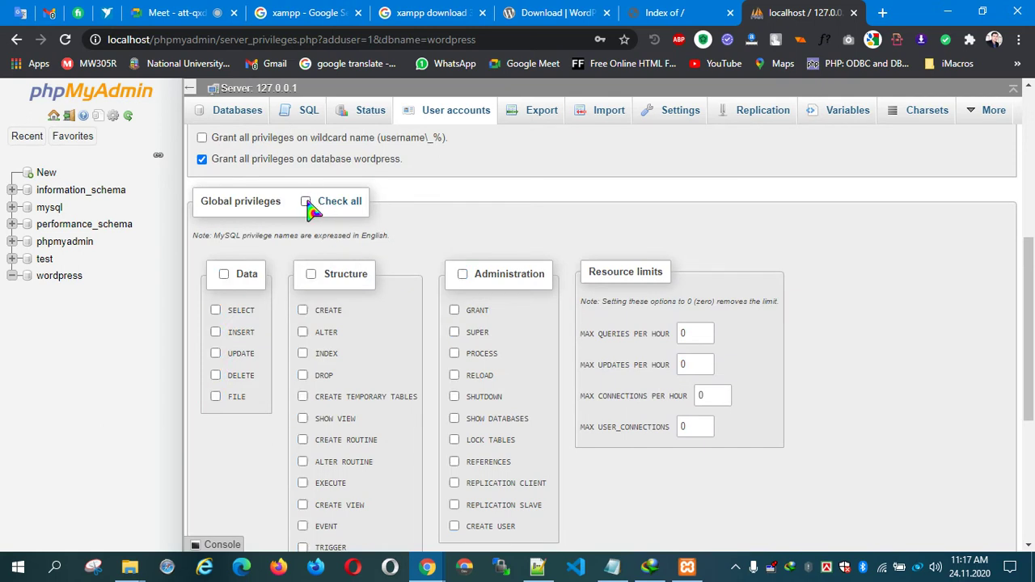
click(306, 202)
scroll(388, 299, down, 4)
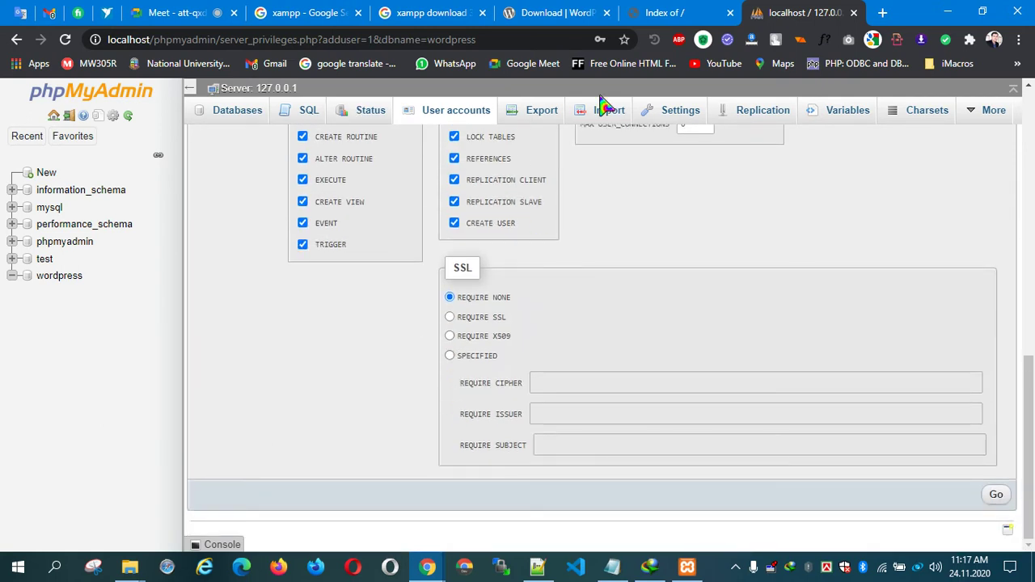
click(995, 494)
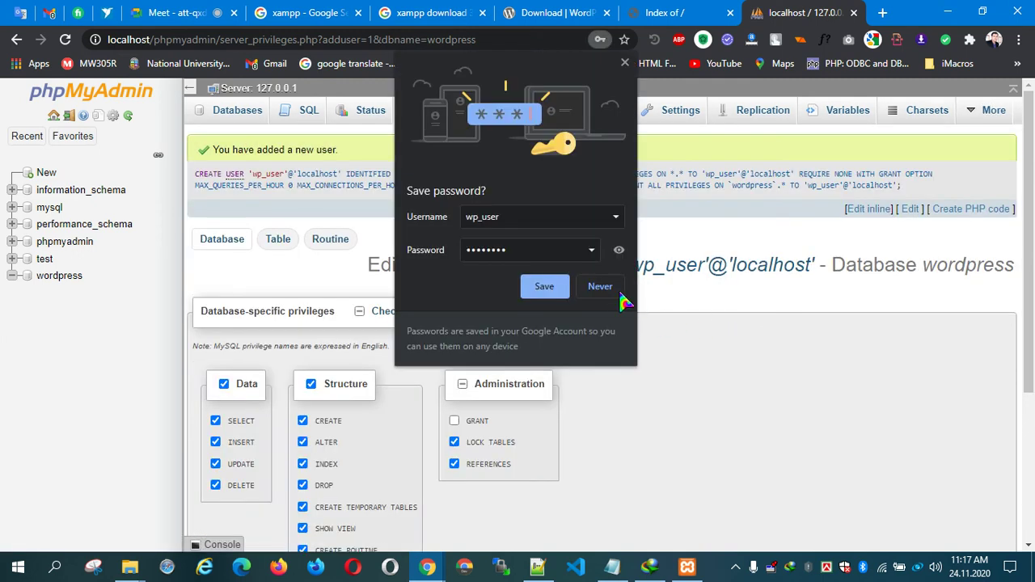
click(601, 287)
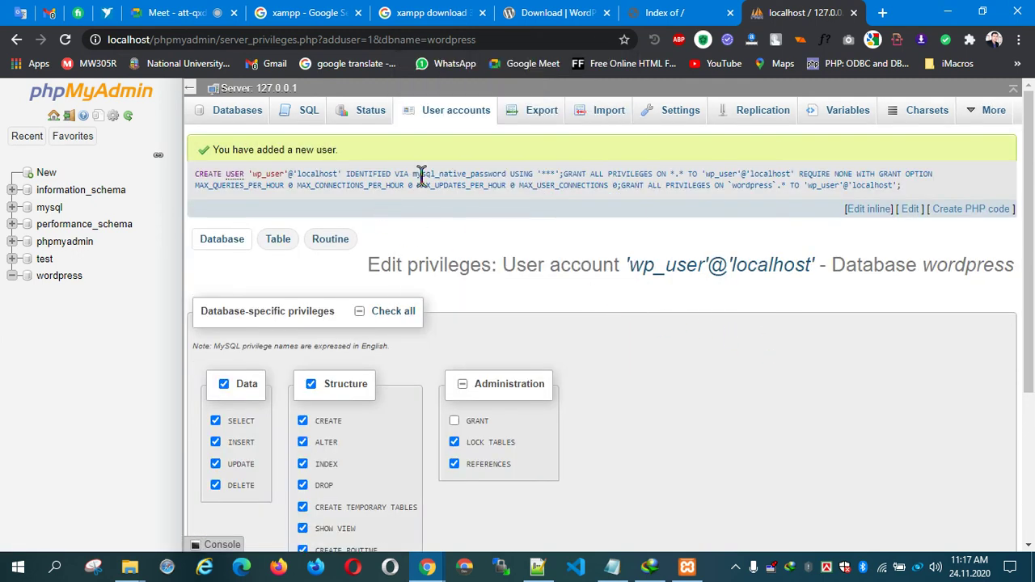
click(454, 111)
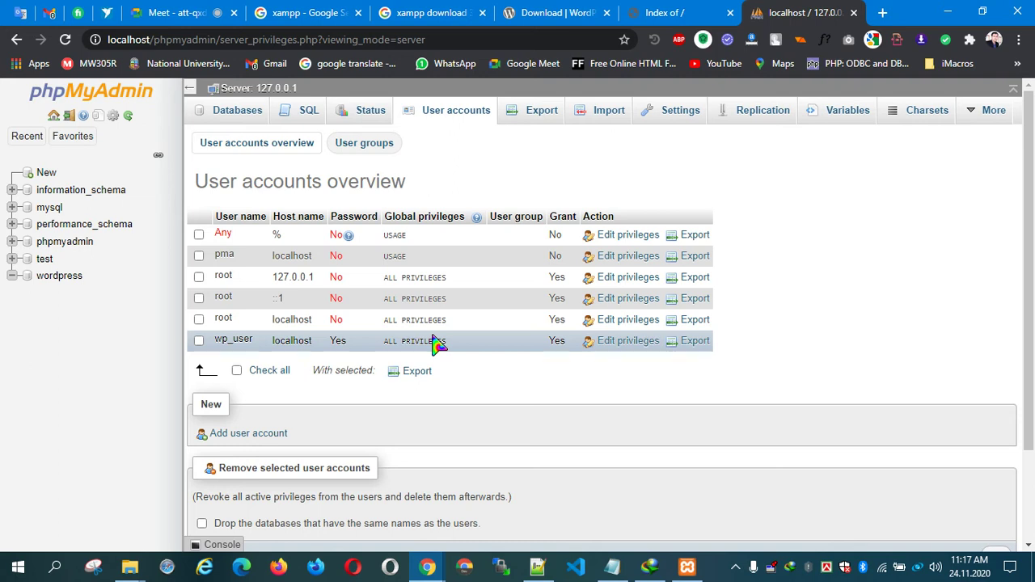
Step: Load localhost in a new browser tab to launch the WordPress setup
click(686, 12)
click(327, 42)
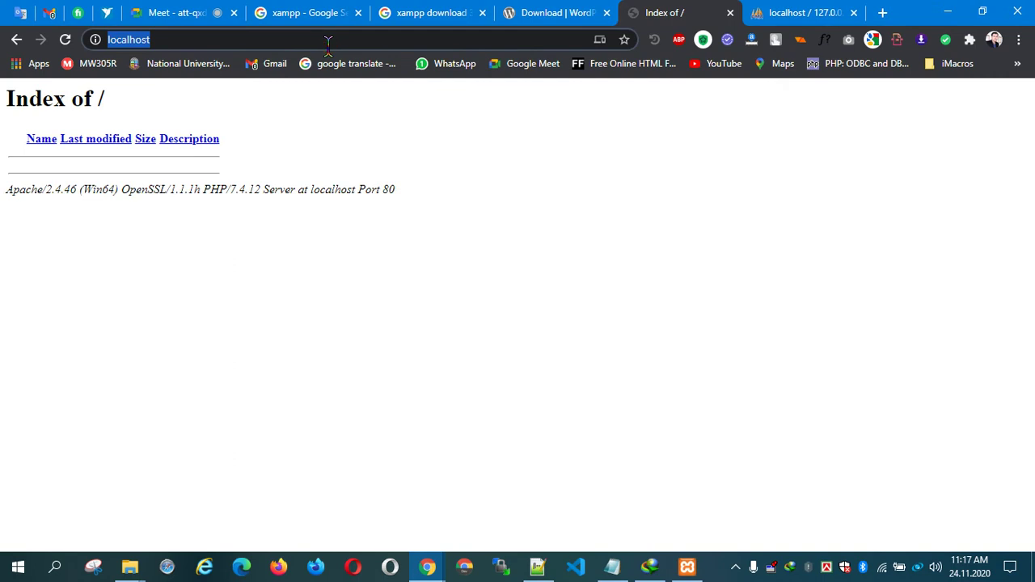
key(Return)
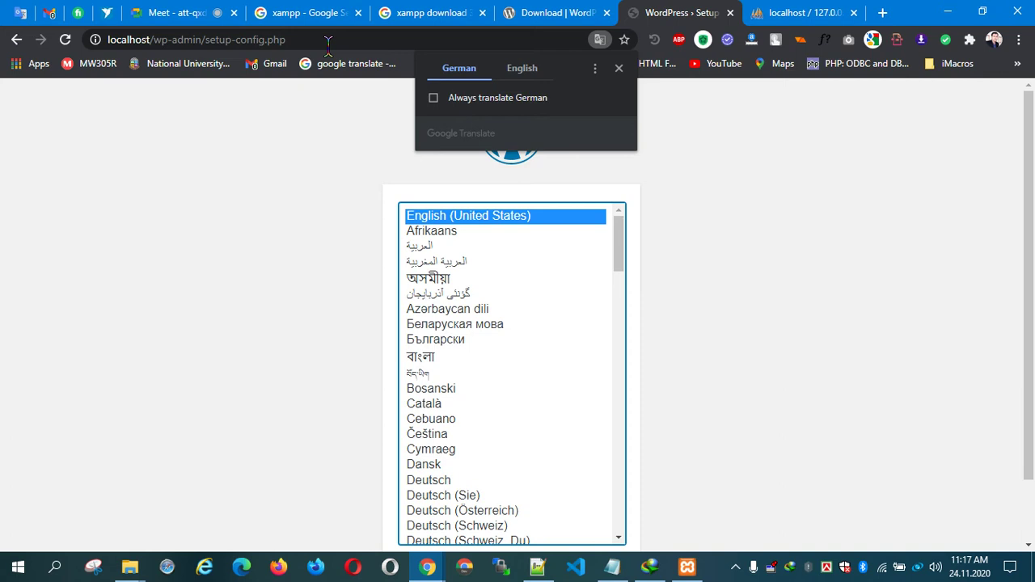
click(284, 176)
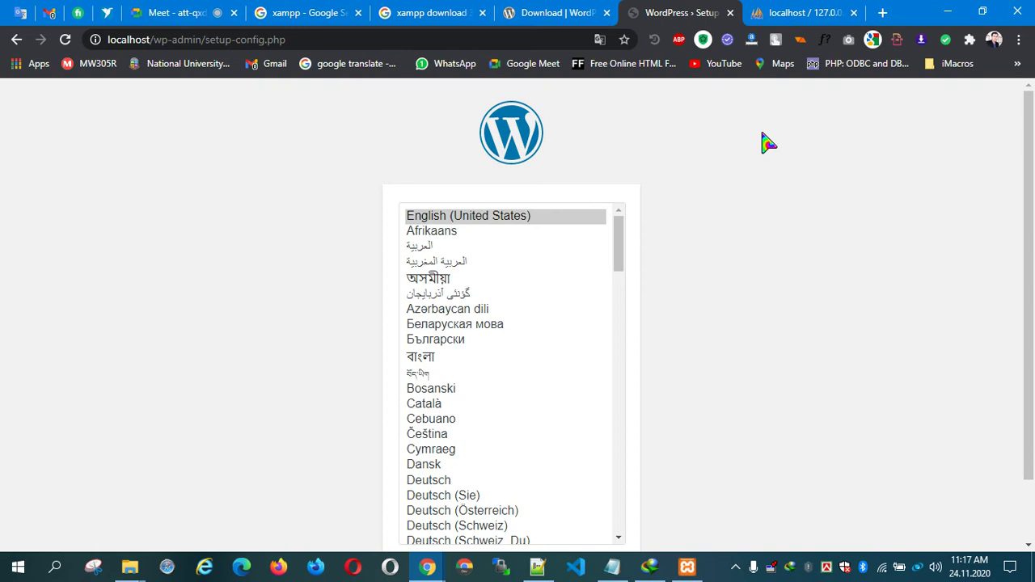
click(881, 14)
text(localhost)
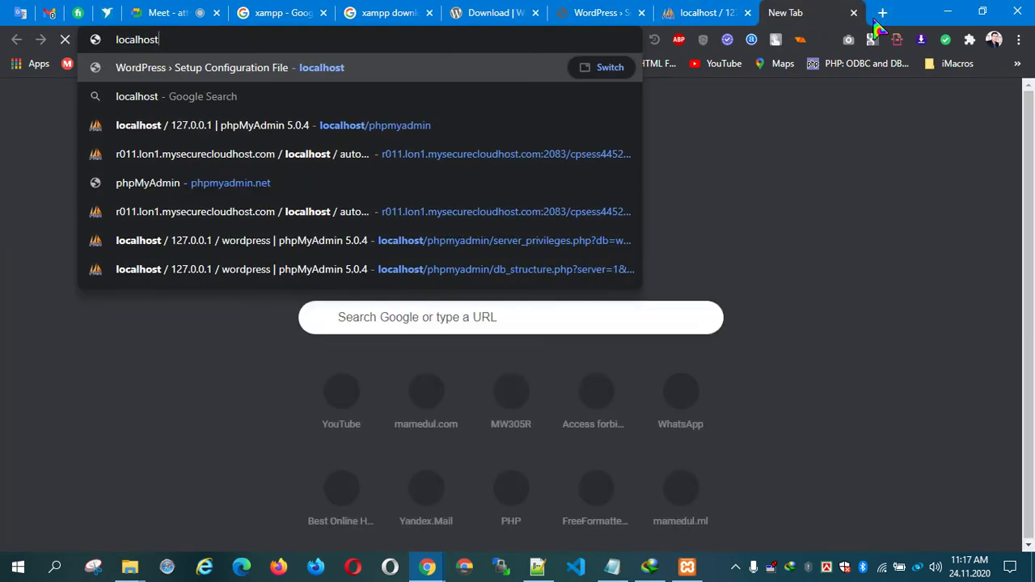
key(Return)
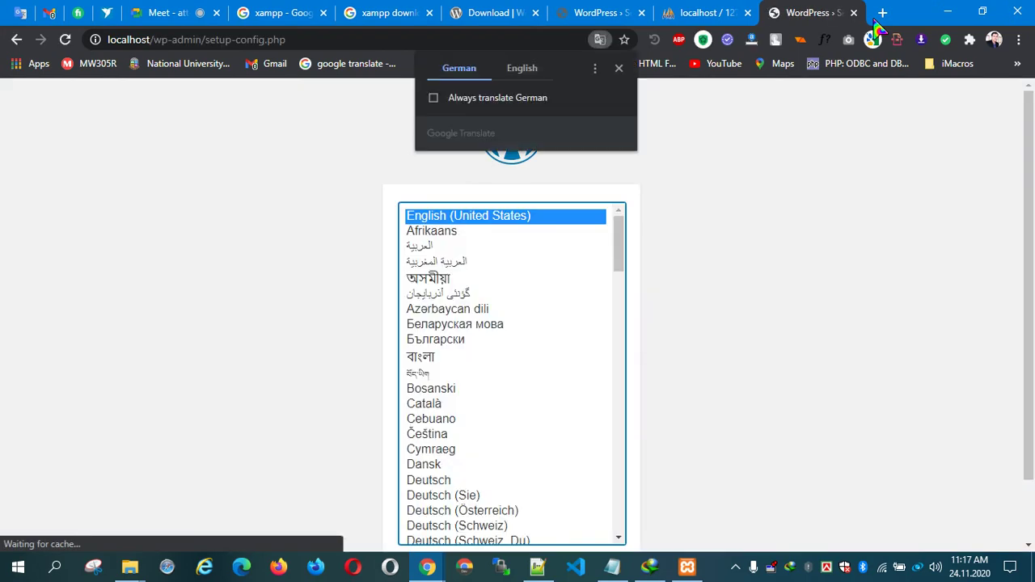
click(723, 229)
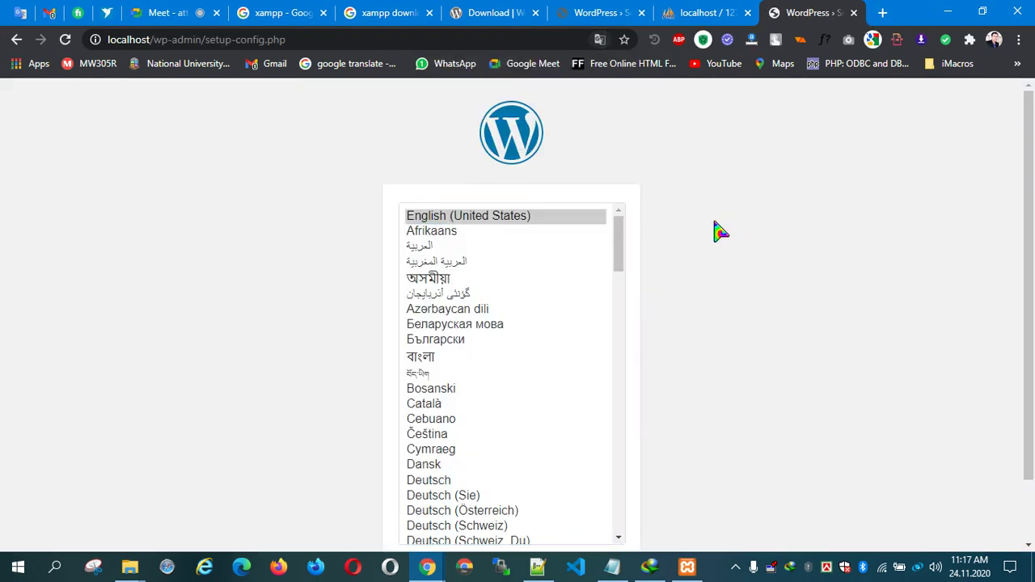
Step: Choose English (United States) as the setup language and continue
scroll(720, 234, down, 1)
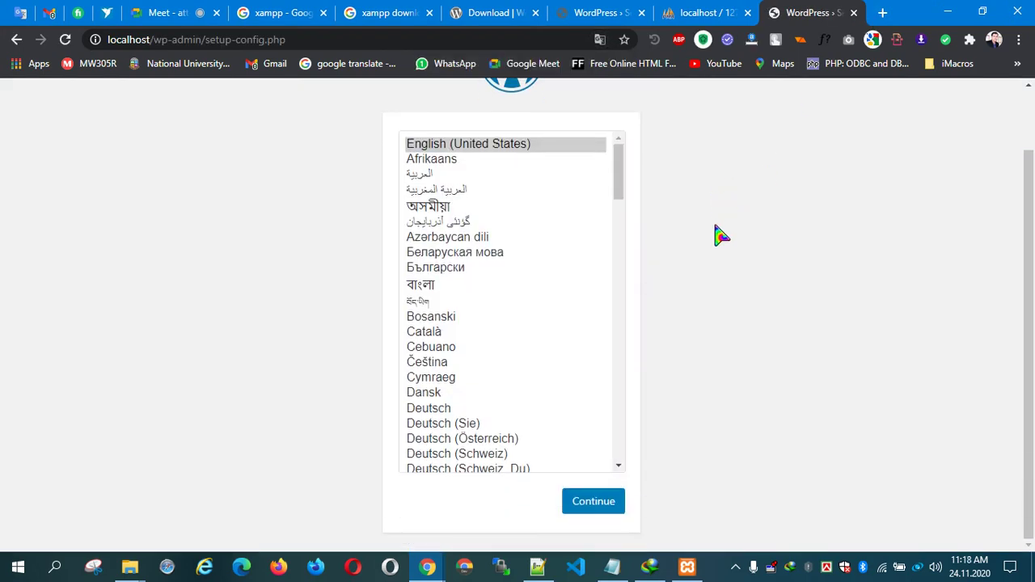
click(507, 144)
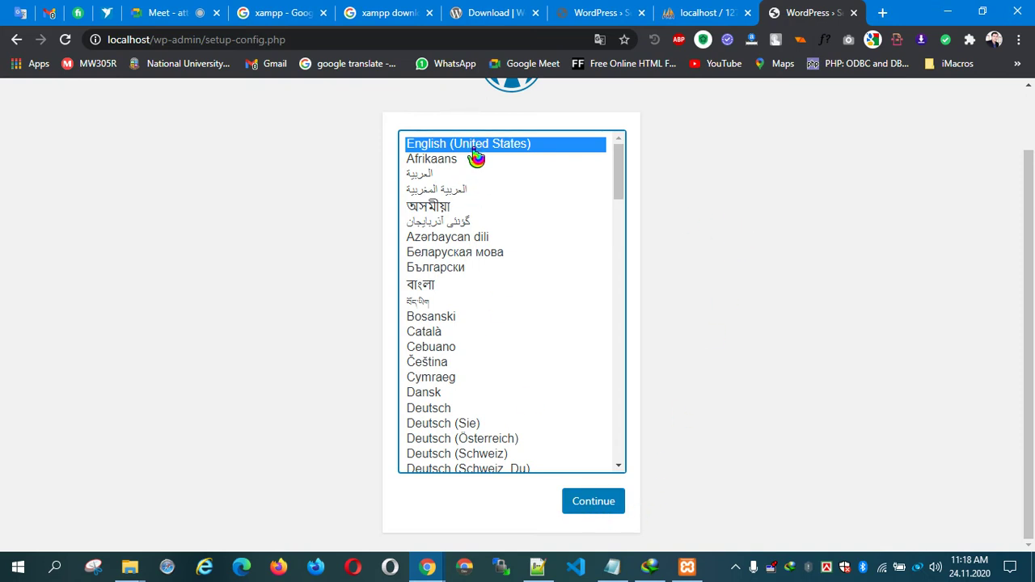
scroll(474, 157, up, 1)
scroll(456, 323, down, 4)
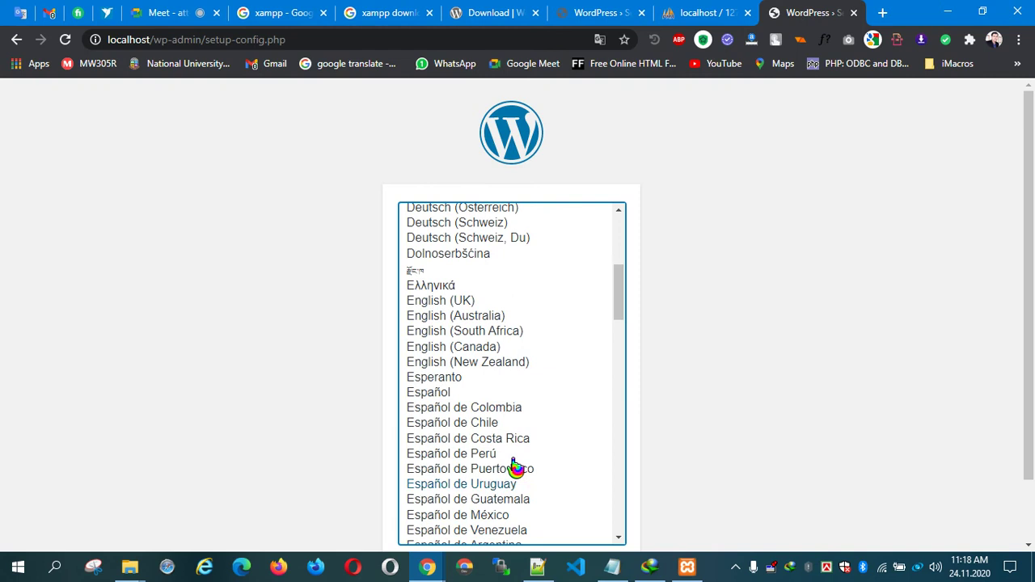
scroll(612, 272, up, 4)
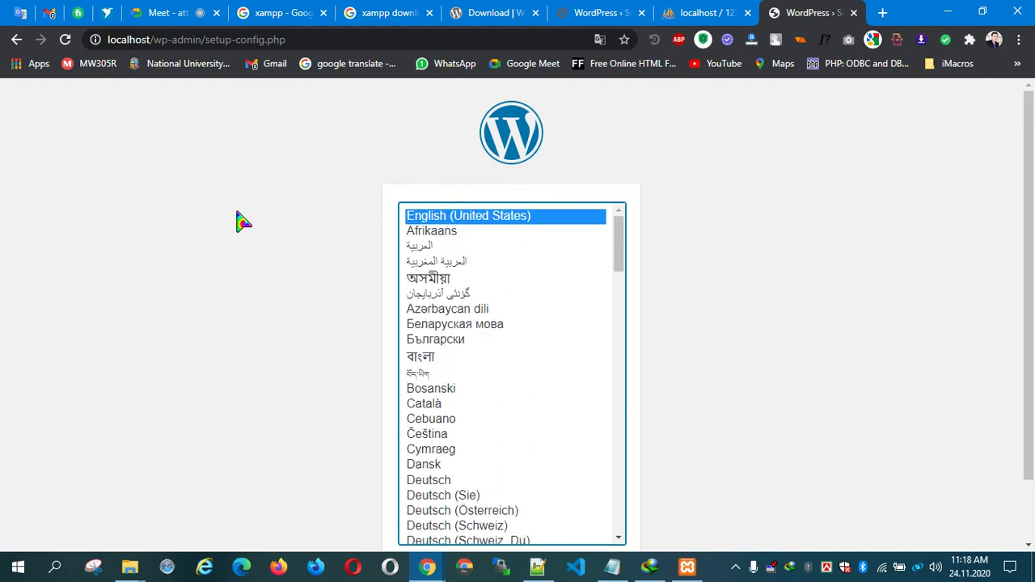
scroll(243, 230, down, 1)
click(599, 509)
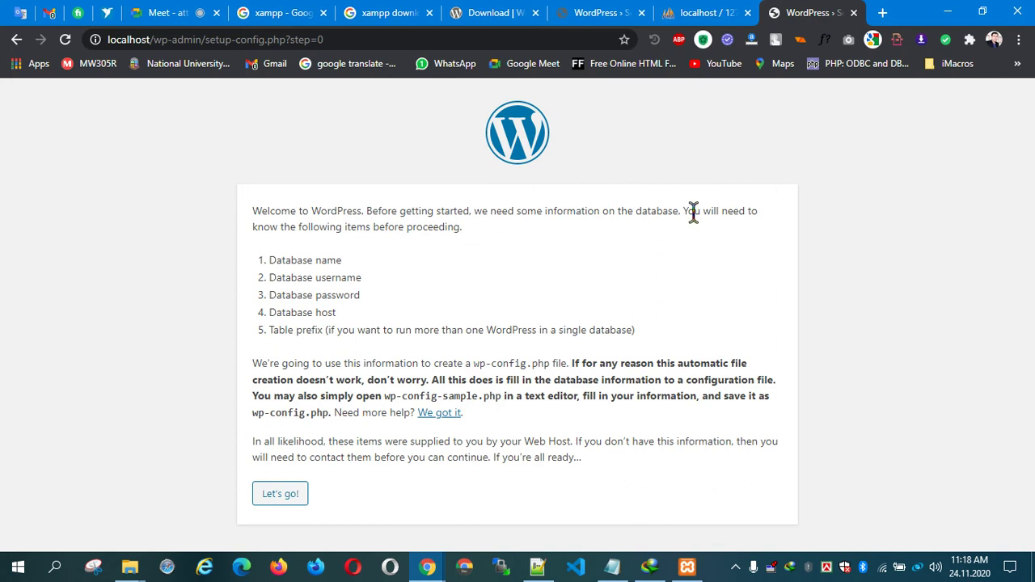
Step: Highlight the required database name, username, password, host and table prefix items
drag(271, 260, 349, 313)
double_click(324, 260)
double_click(291, 277)
double_click(338, 295)
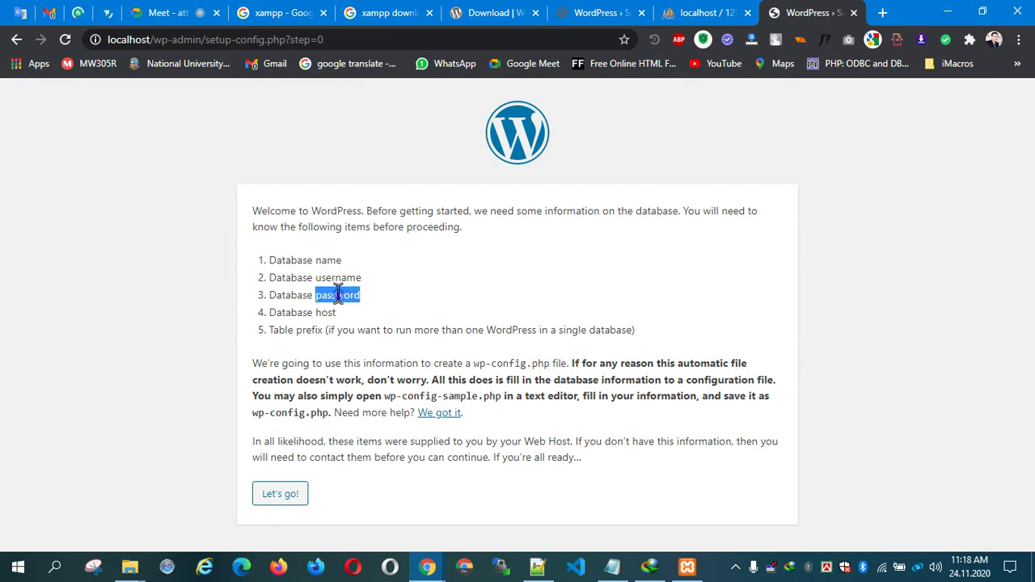
double_click(295, 315)
double_click(299, 330)
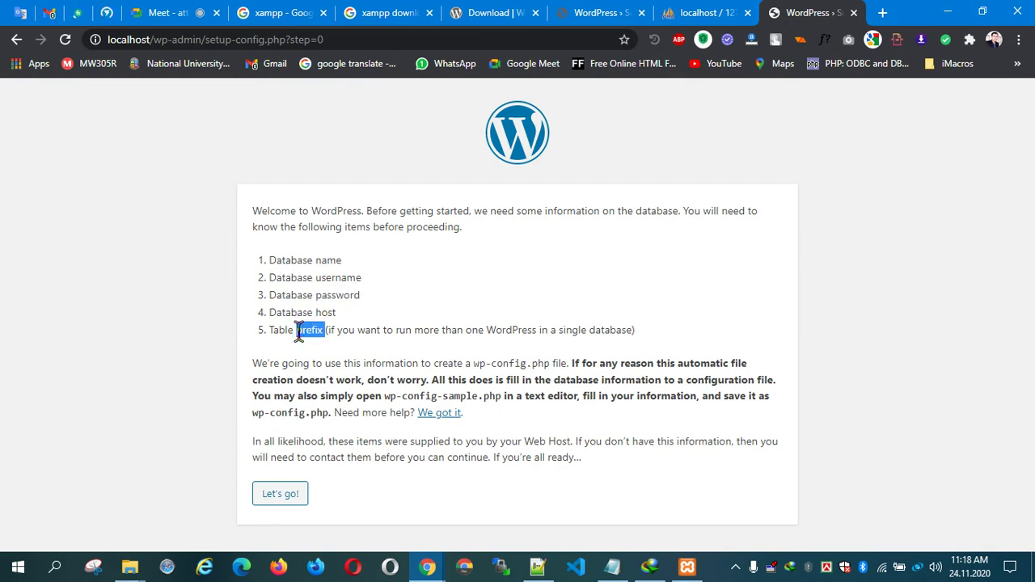
drag(297, 261, 336, 260)
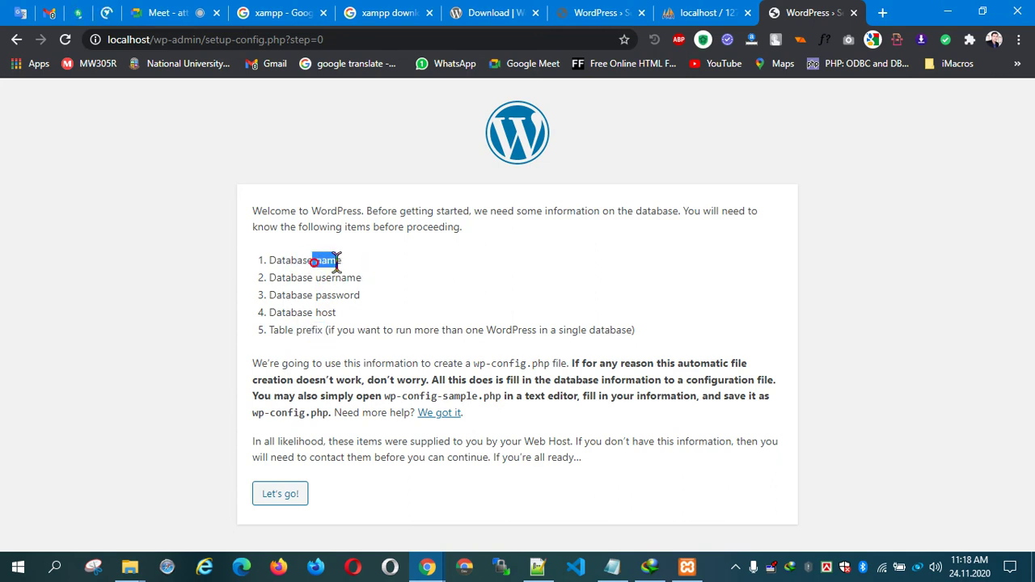
Step: Check the phpMyAdmin user accounts, then proceed with Let's go! to the connection form
click(700, 12)
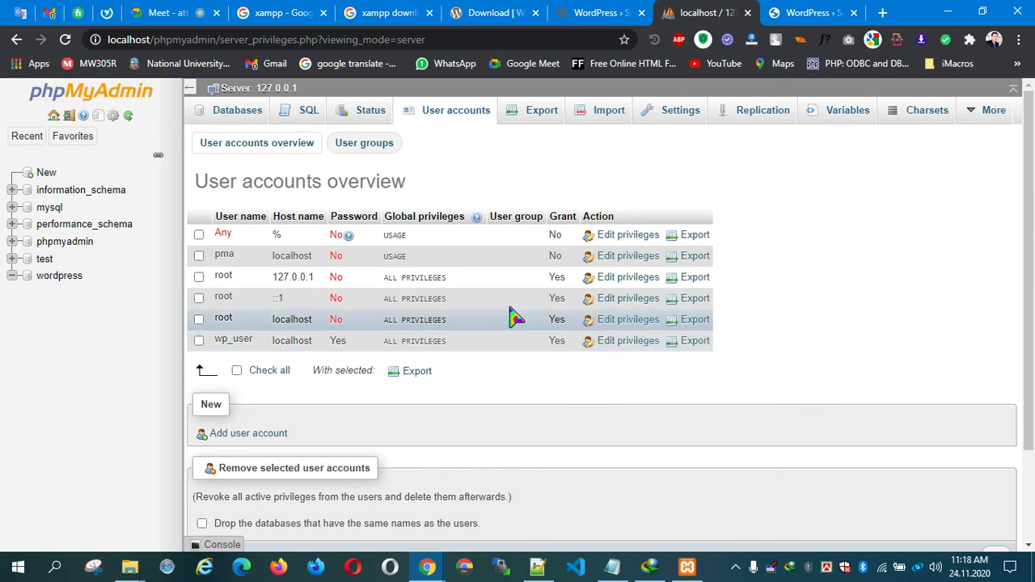
click(803, 13)
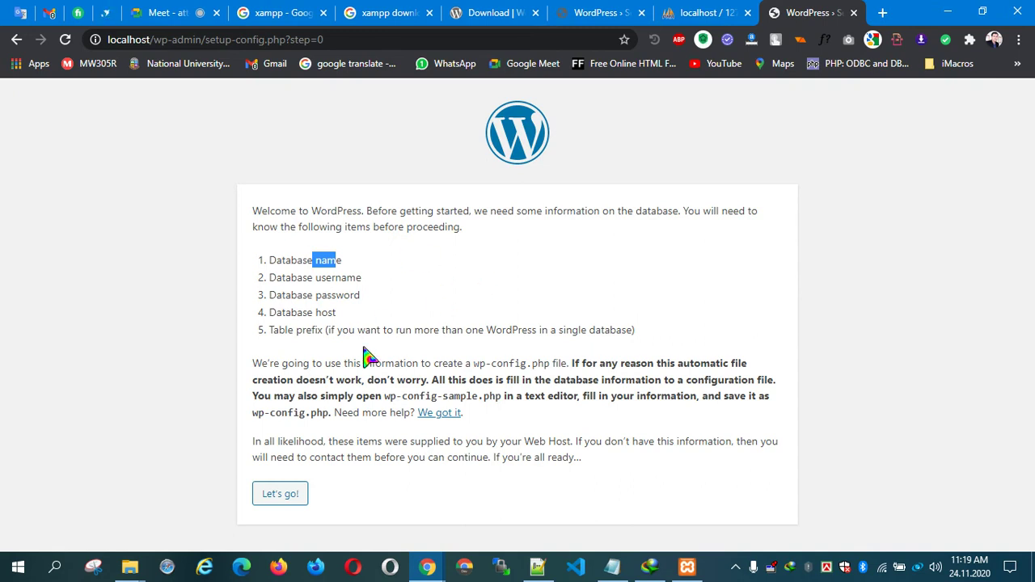
click(291, 497)
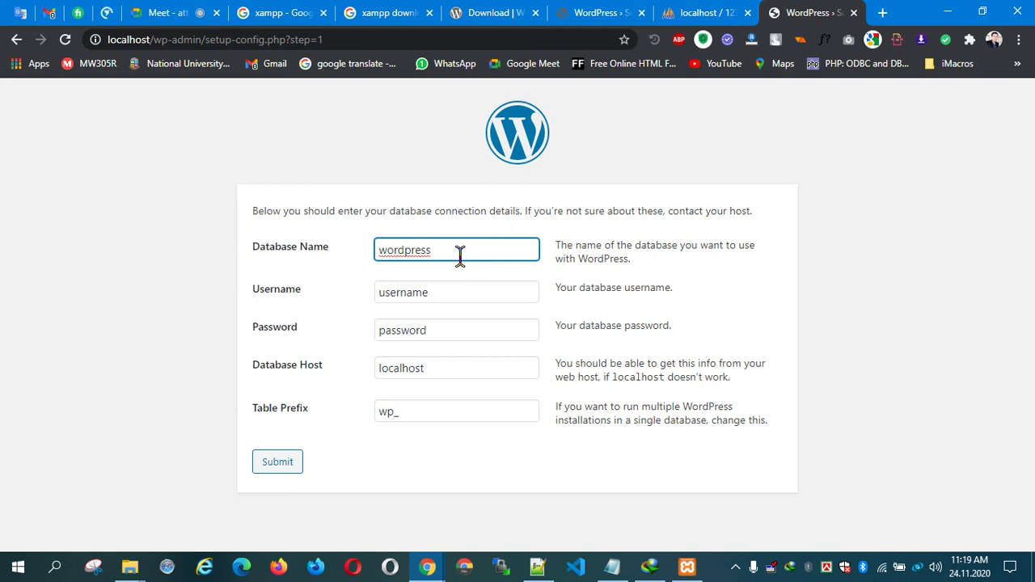
Step: Clear the placeholder Username and Password on the WordPress connection form
click(710, 12)
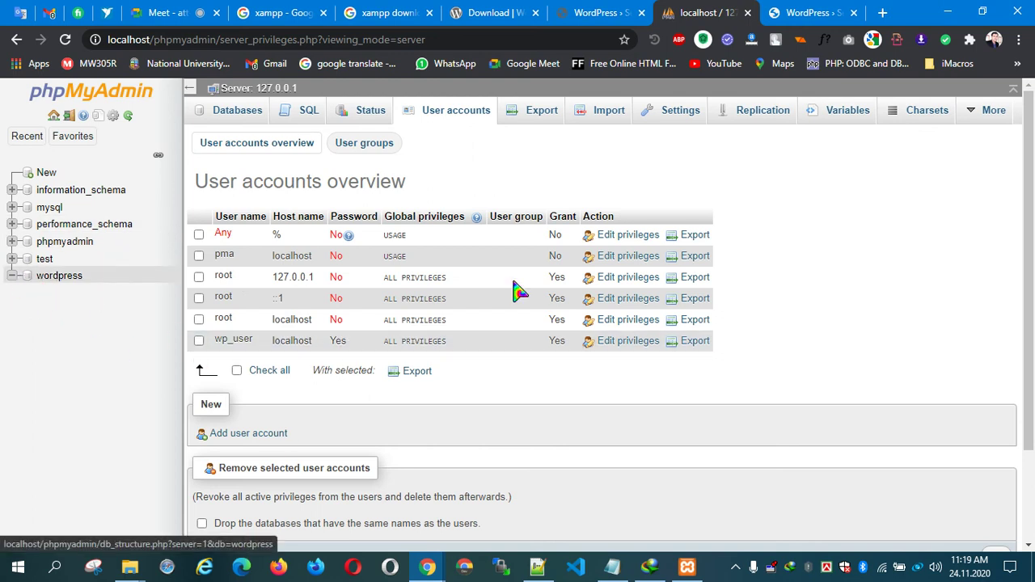
key(ctrl+Tab)
drag(451, 296, 319, 291)
key(BackSpace)
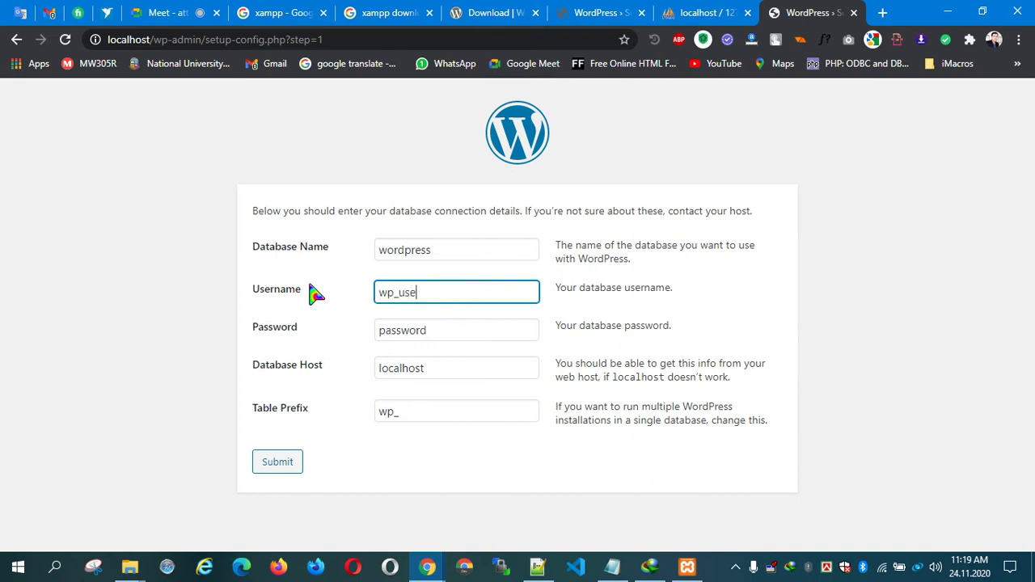
click(448, 333)
double_click(447, 337)
key(BackSpace)
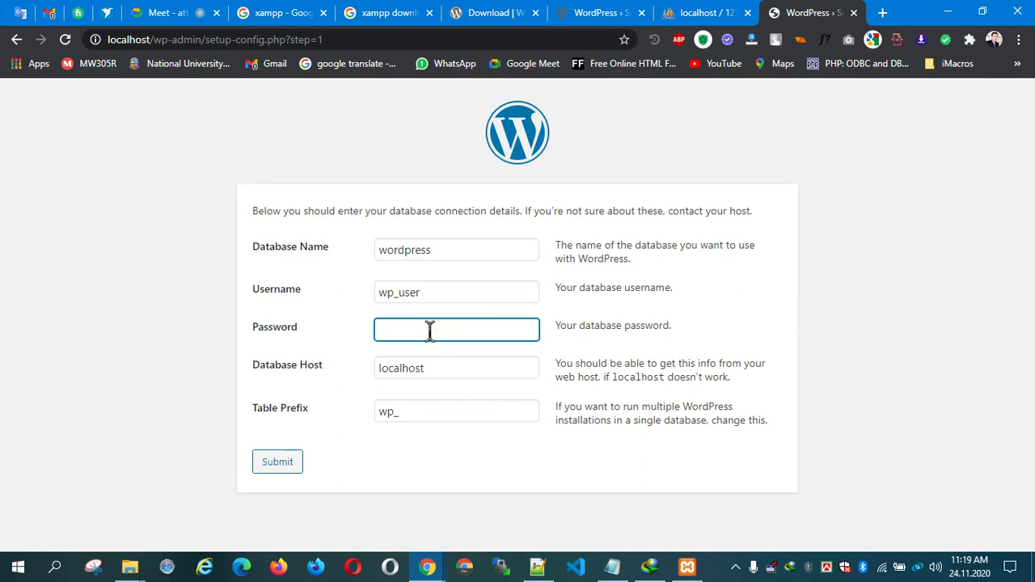
click(453, 295)
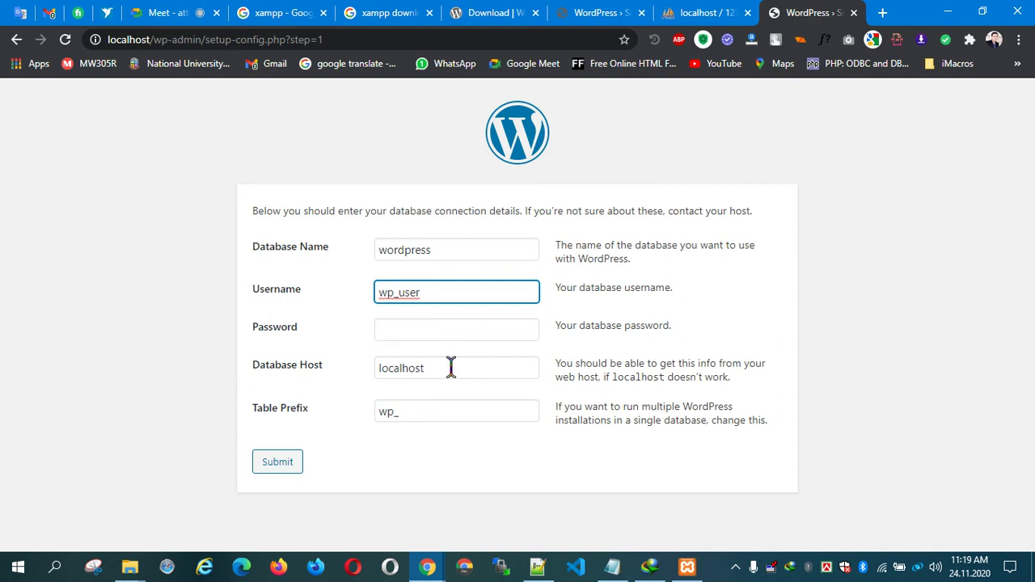
click(410, 328)
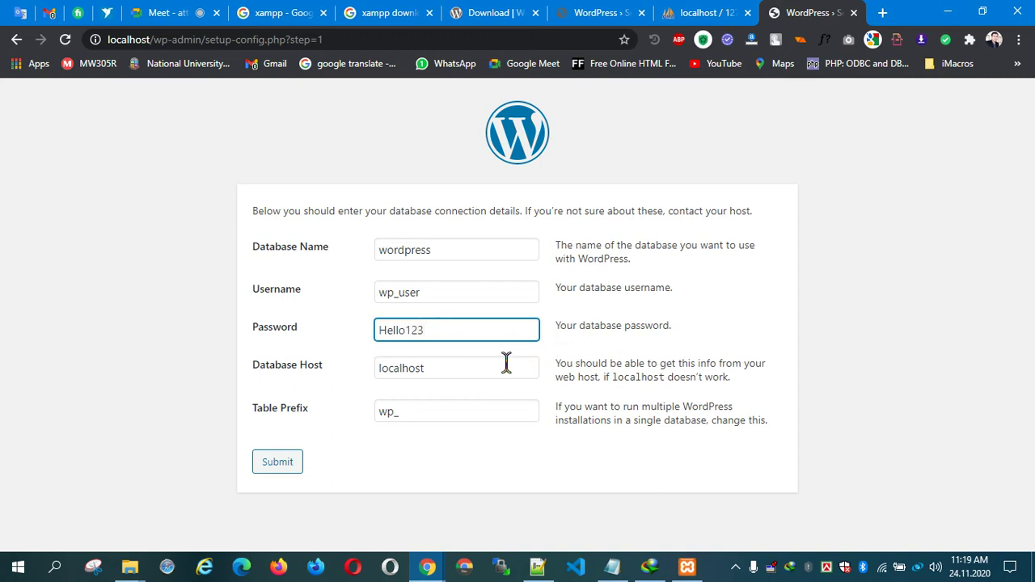
Step: Keep host localhost and prefix wp_, compare with phpMyAdmin, and submit
click(452, 372)
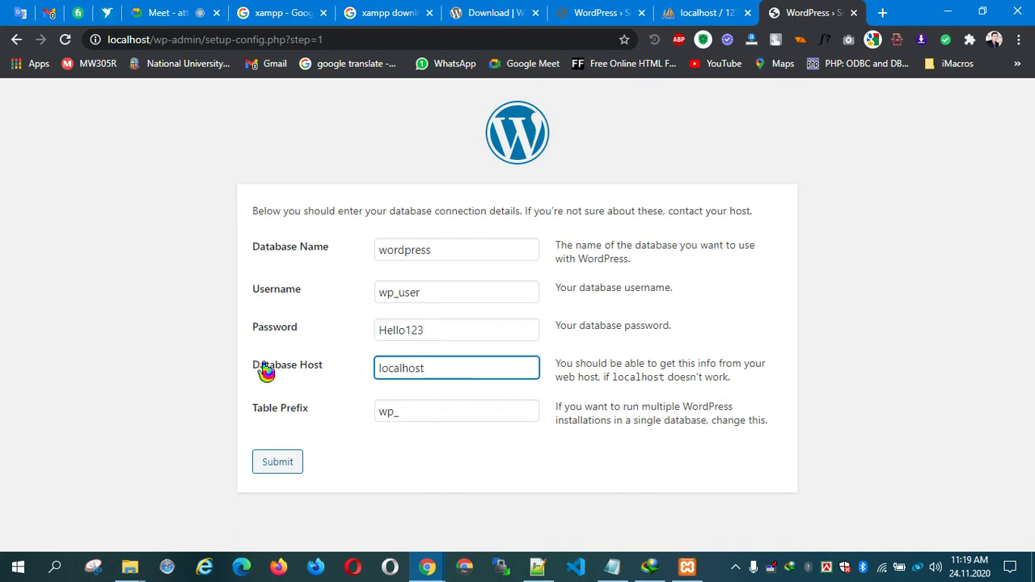
click(413, 411)
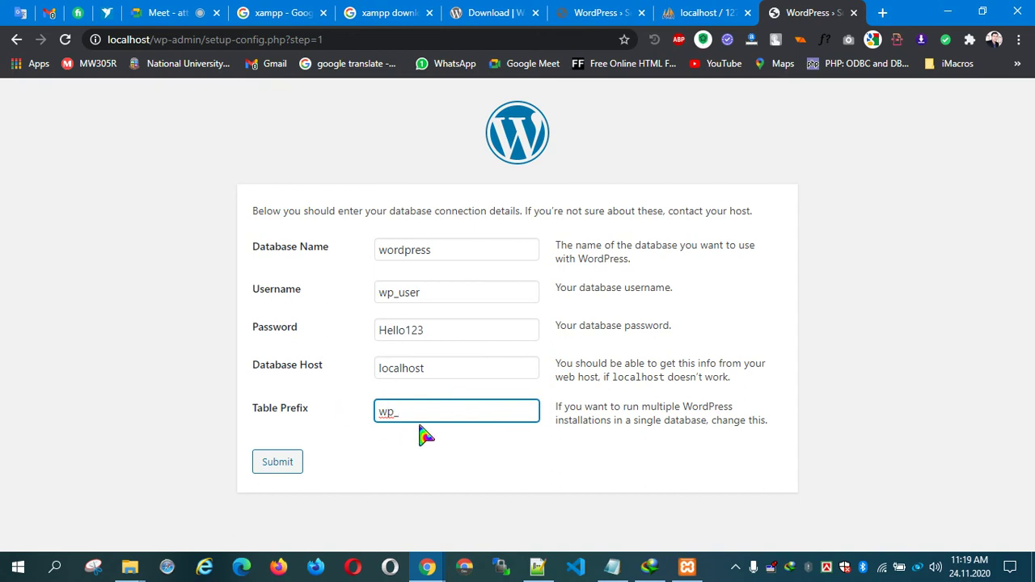
click(367, 454)
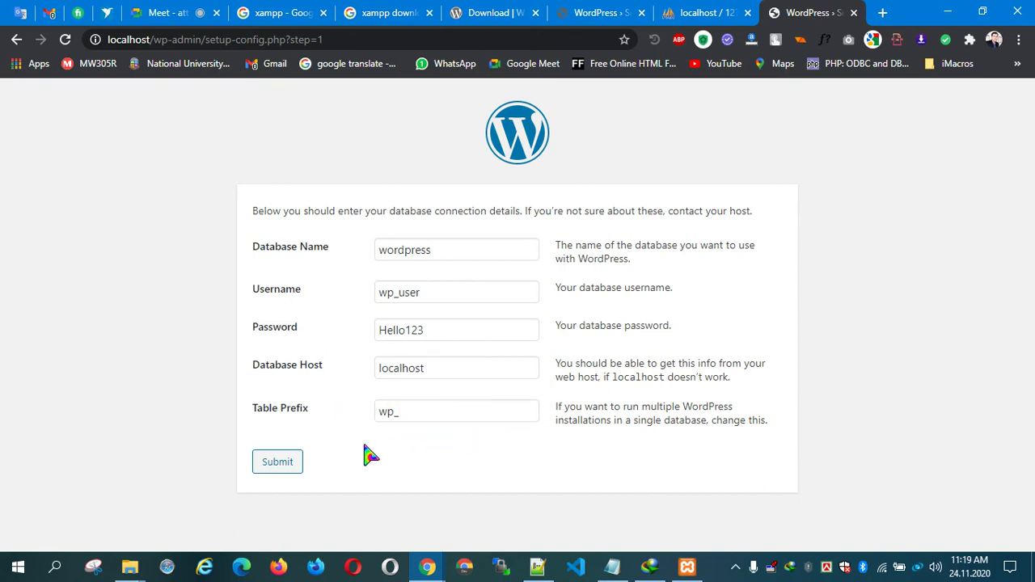
click(728, 12)
click(811, 16)
click(287, 467)
Step: Recheck Database Name wordpress against phpMyAdmin and resubmit the connection details
click(474, 252)
click(708, 11)
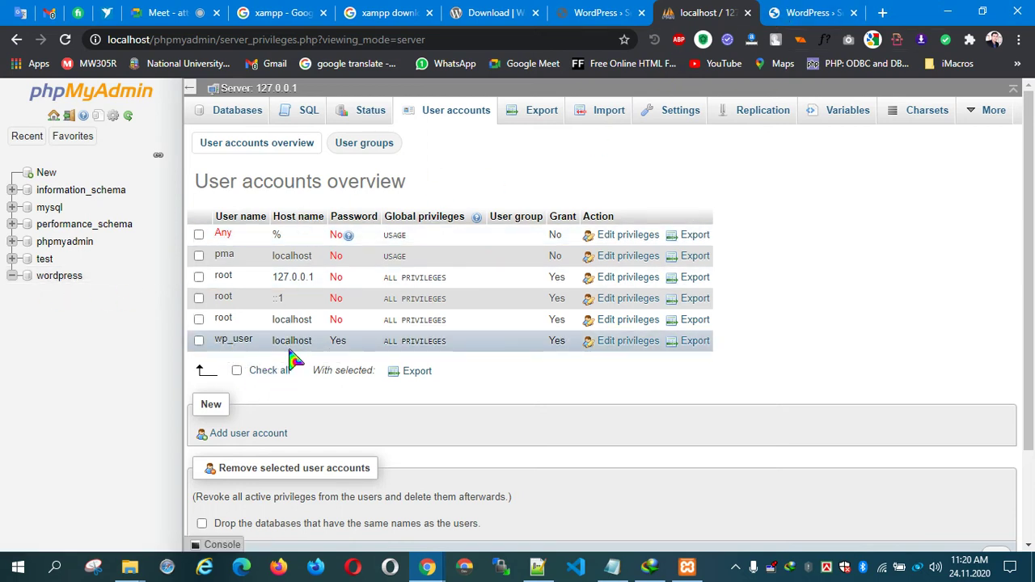
click(797, 12)
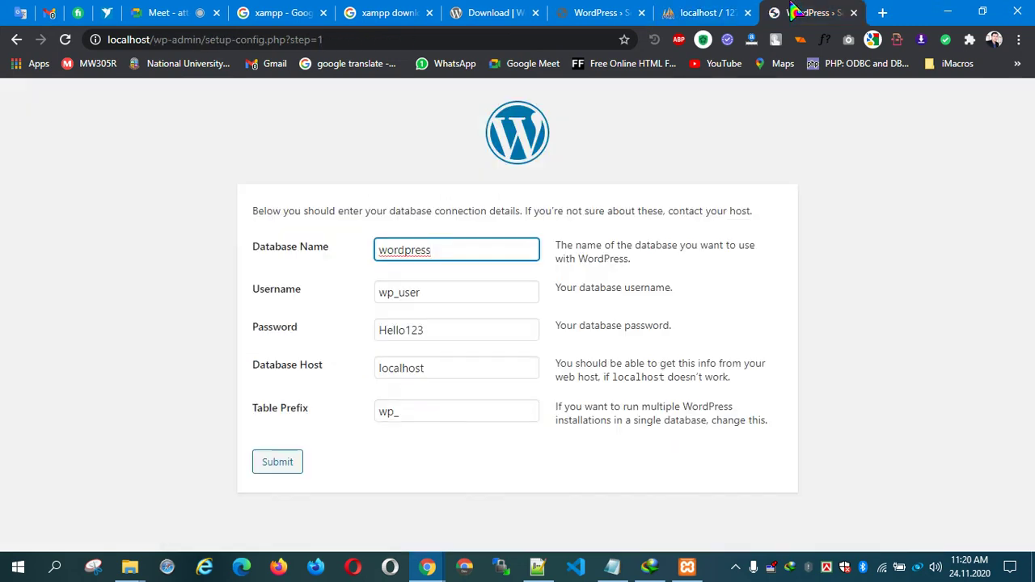
click(276, 469)
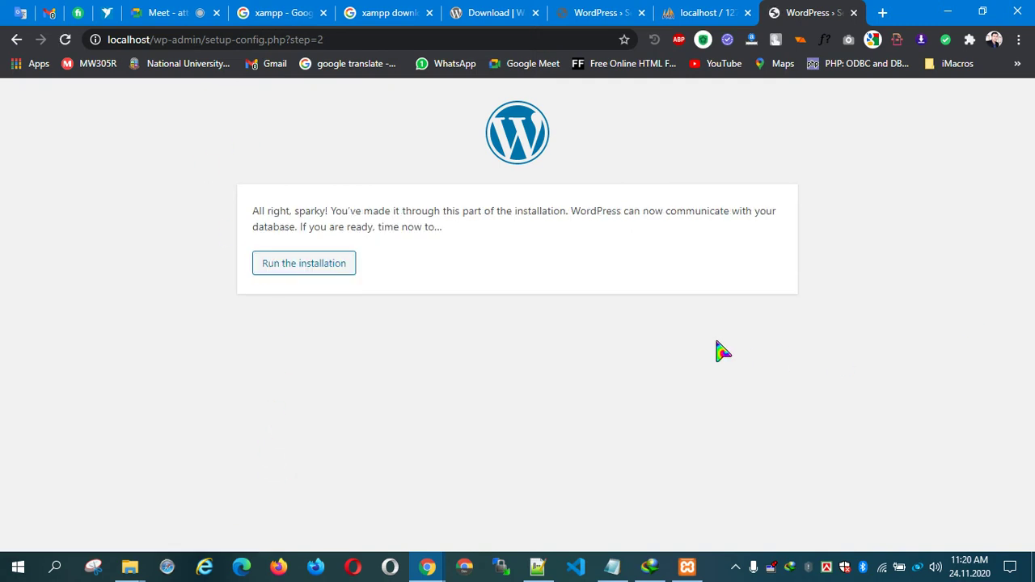
Step: Point out the database success message, check Meet participants, then run the installation
drag(263, 211, 458, 212)
click(568, 256)
click(184, 13)
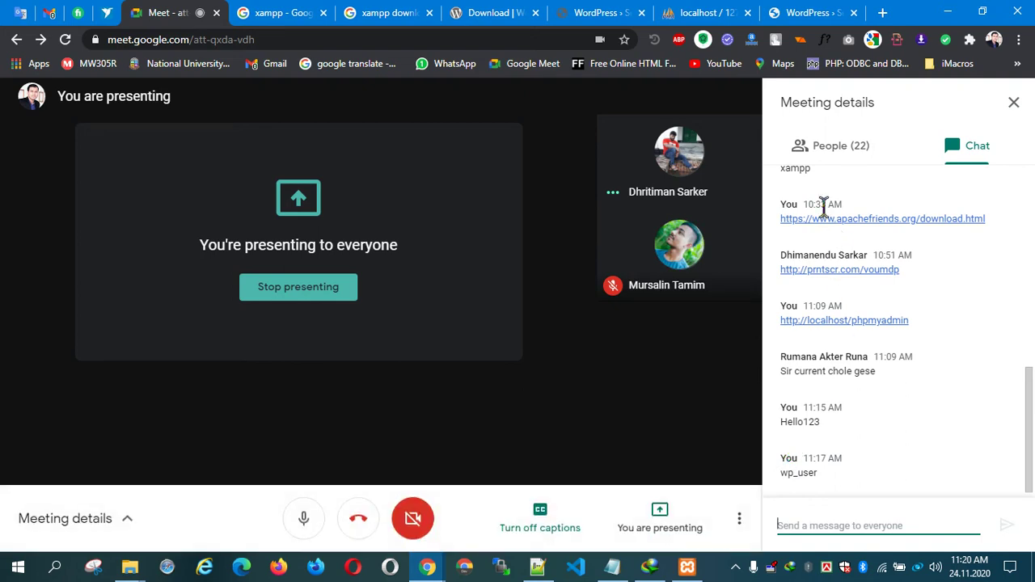
click(822, 146)
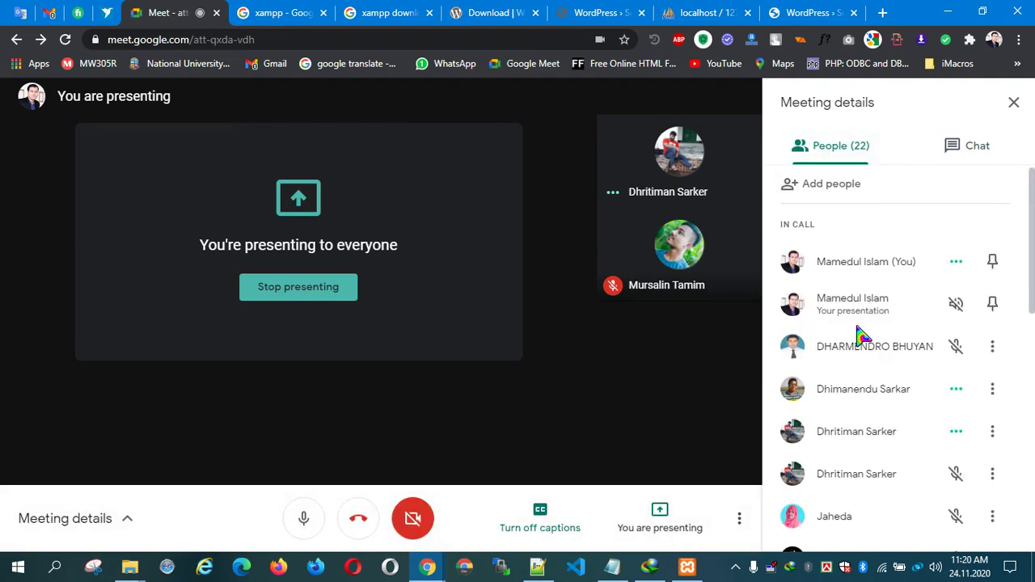
click(813, 12)
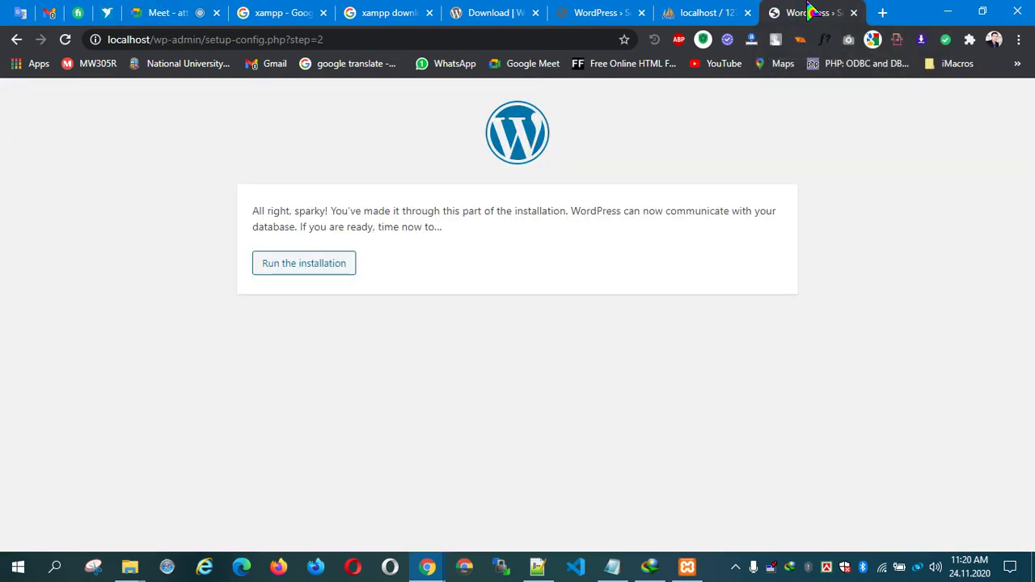
click(310, 268)
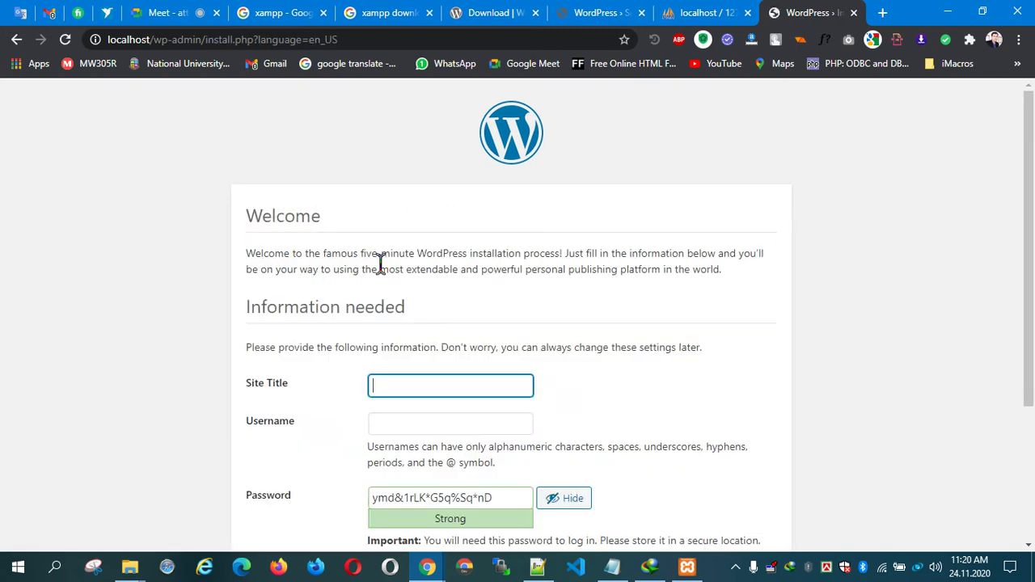
click(172, 12)
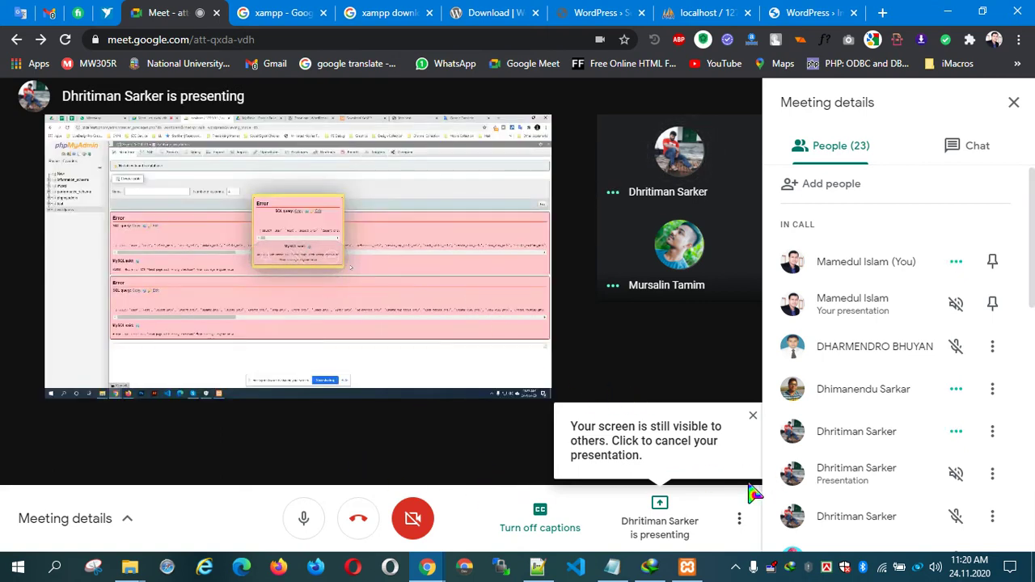
Step: Make the Meet call fill the whole screen and close the meeting details panel
click(739, 519)
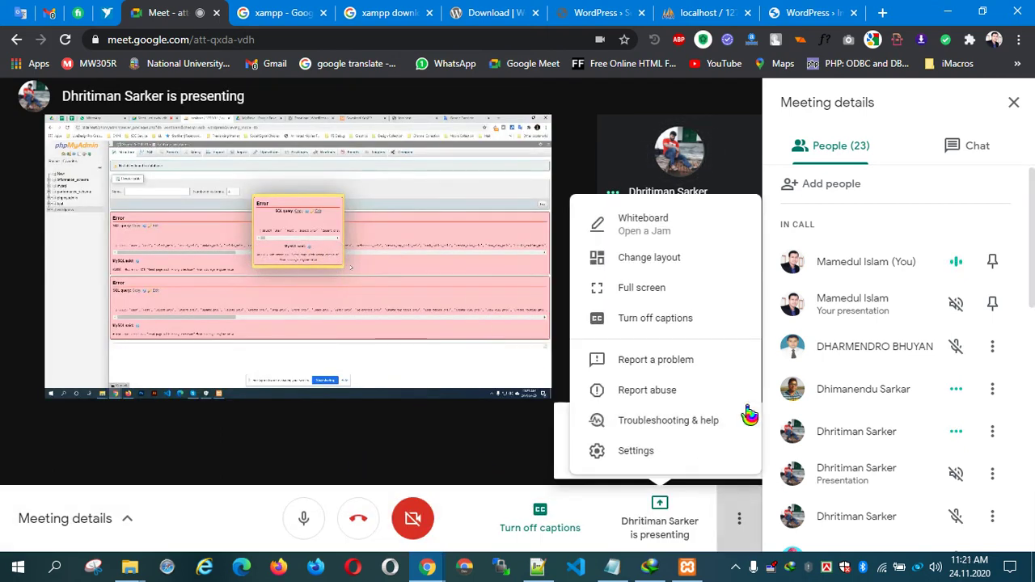
click(646, 291)
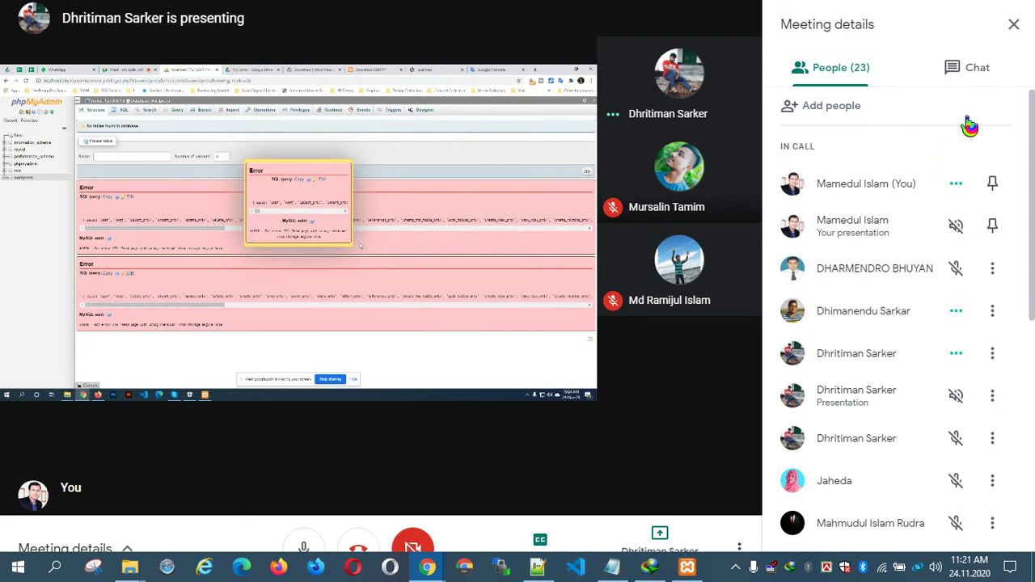
click(1013, 24)
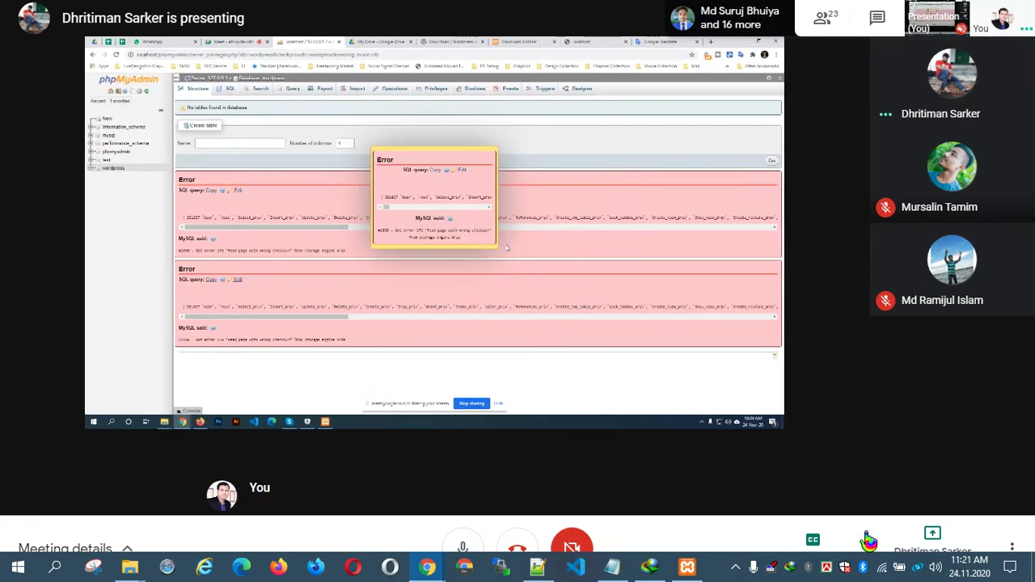
Step: Switch the meeting layout to Spotlight, then leave full-screen view
click(1012, 549)
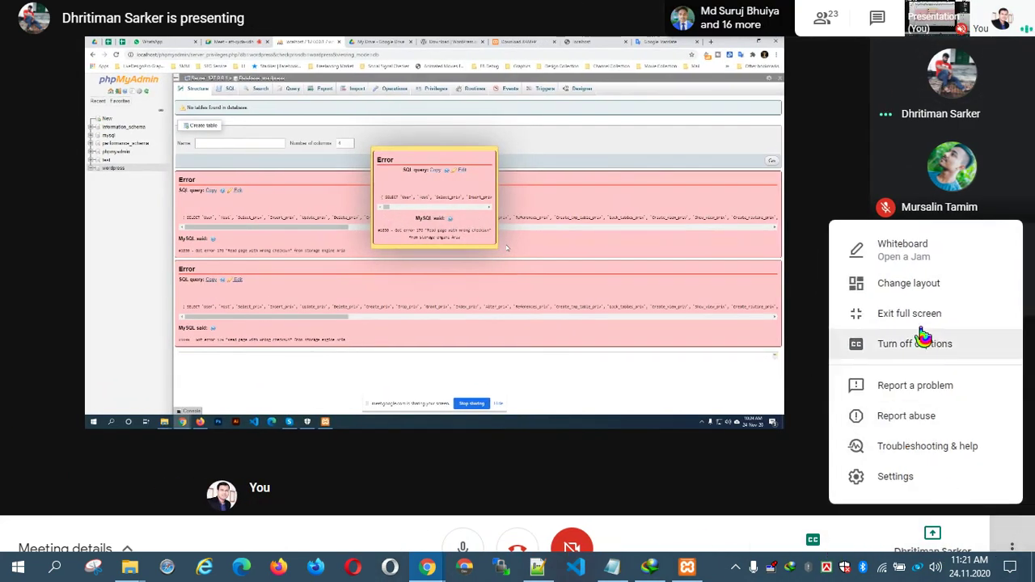
click(849, 291)
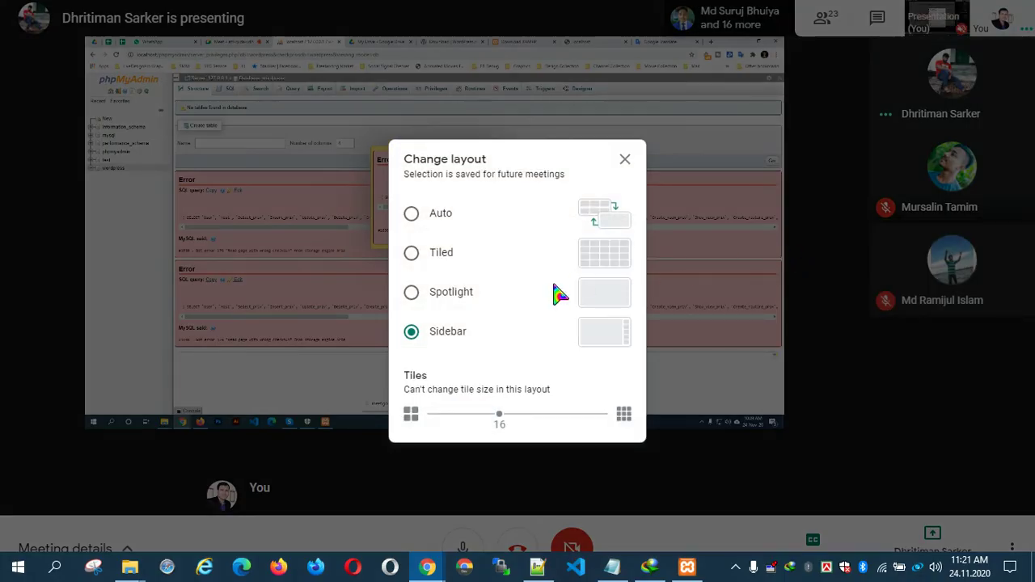
click(451, 292)
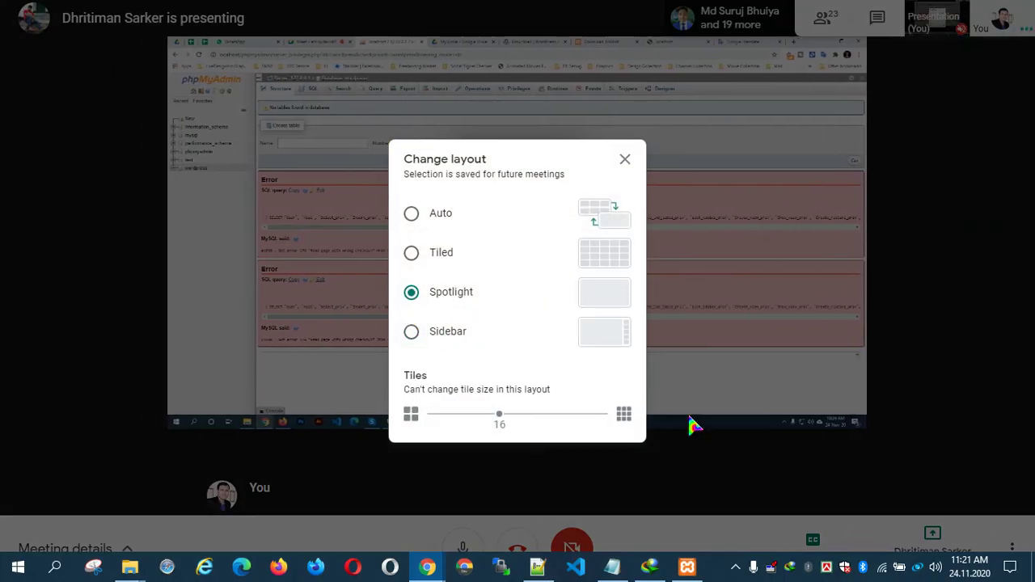
click(727, 452)
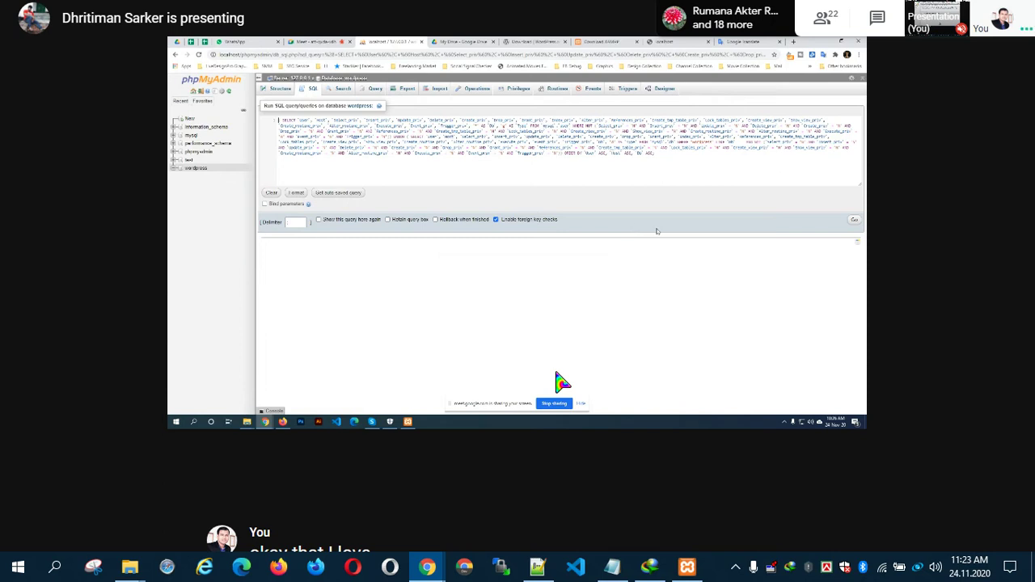
key(Escape)
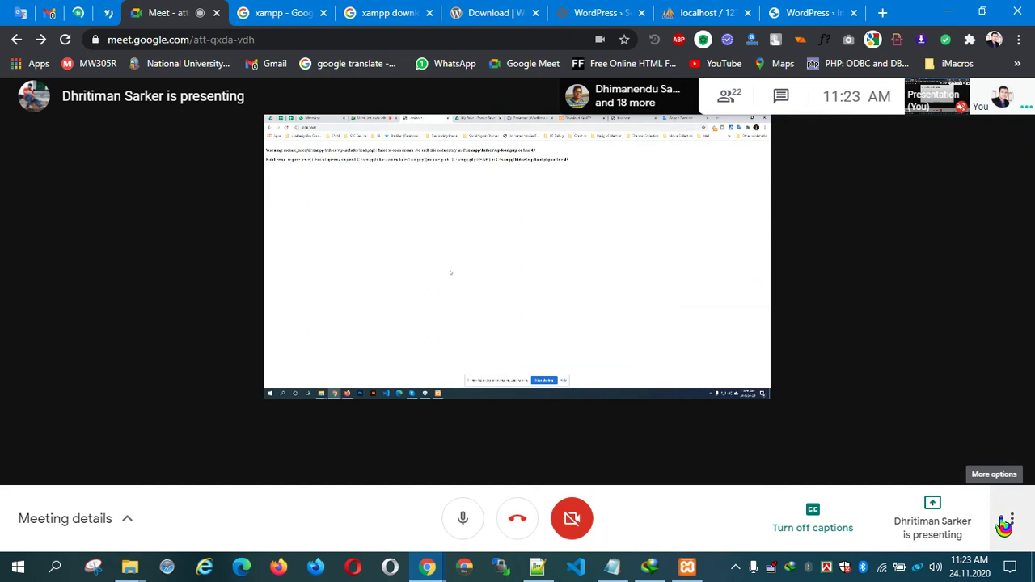
Step: Show the Meet call full screen from the More options menu, then exit with F11
click(1006, 522)
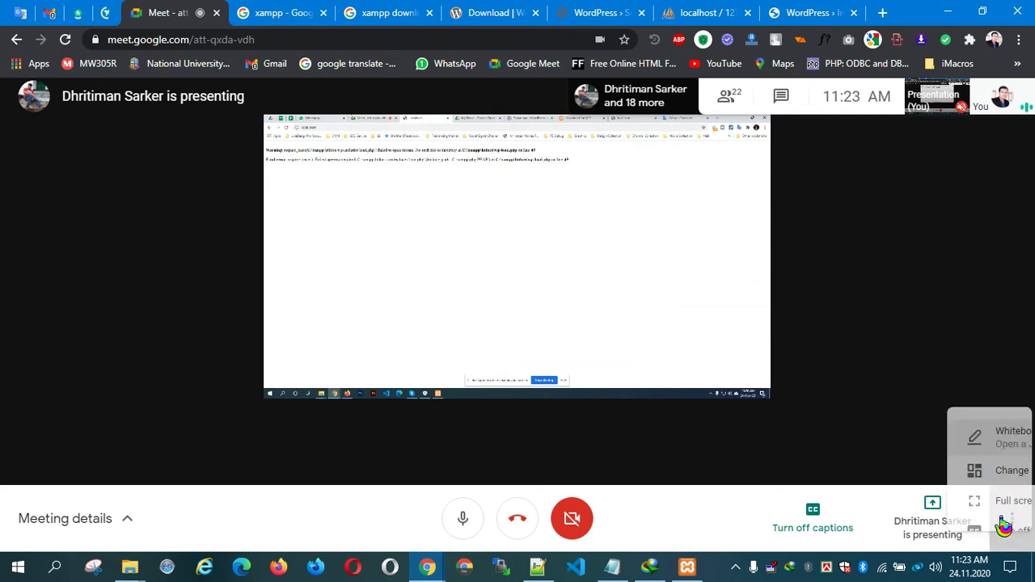
click(380, 114)
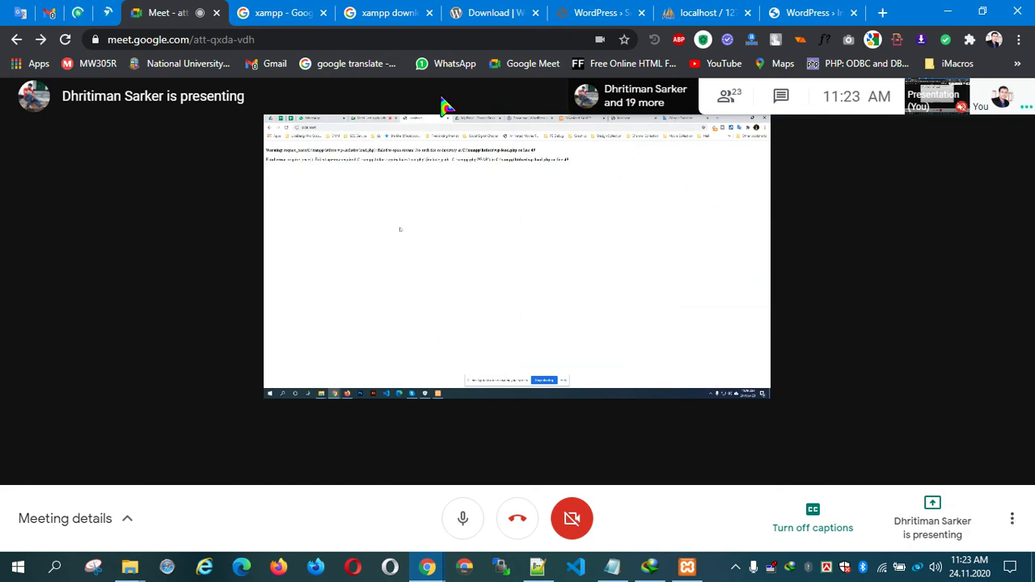
click(1012, 519)
click(432, 129)
click(1011, 519)
click(915, 285)
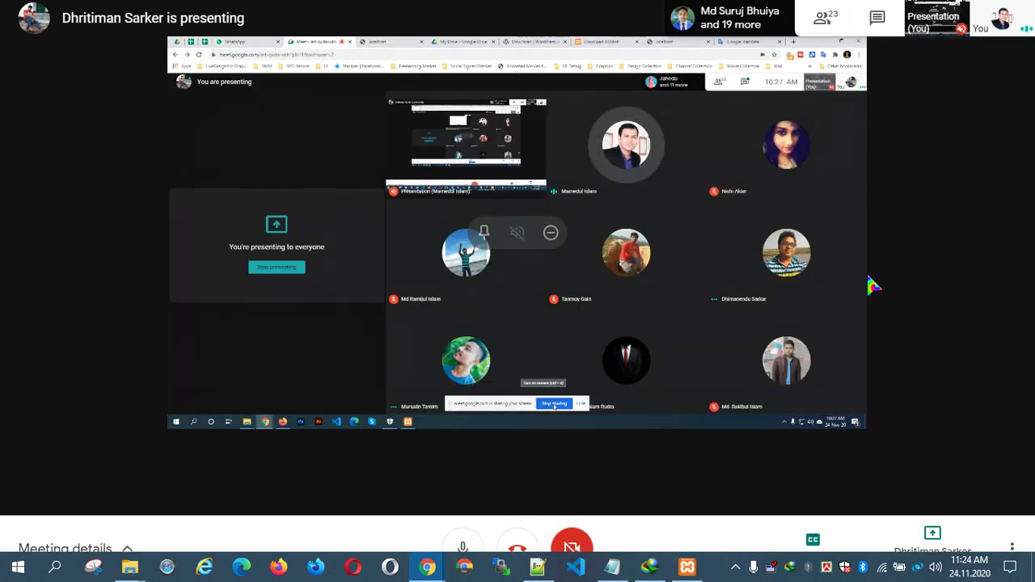
key(F11)
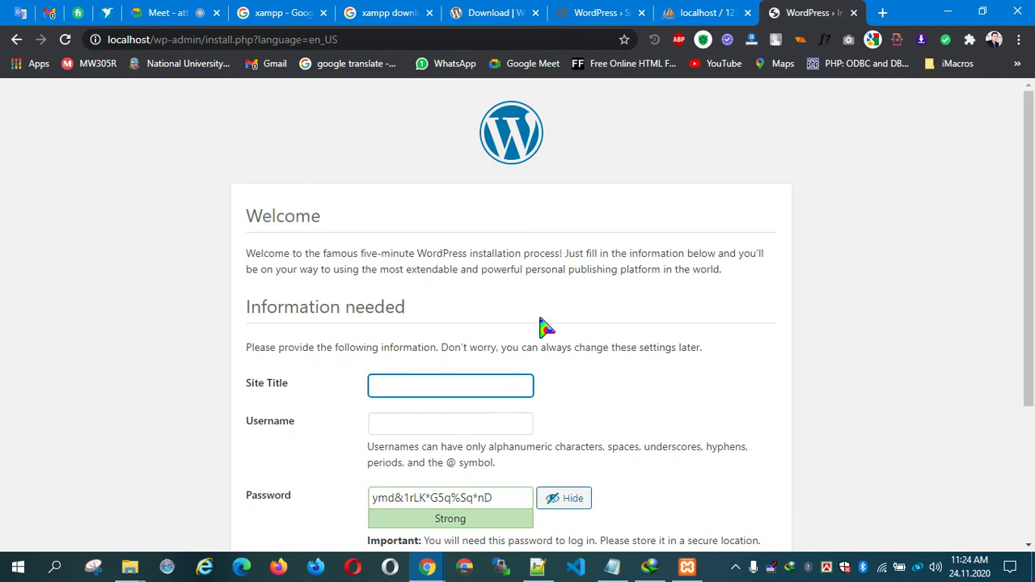
scroll(545, 328, down, 2)
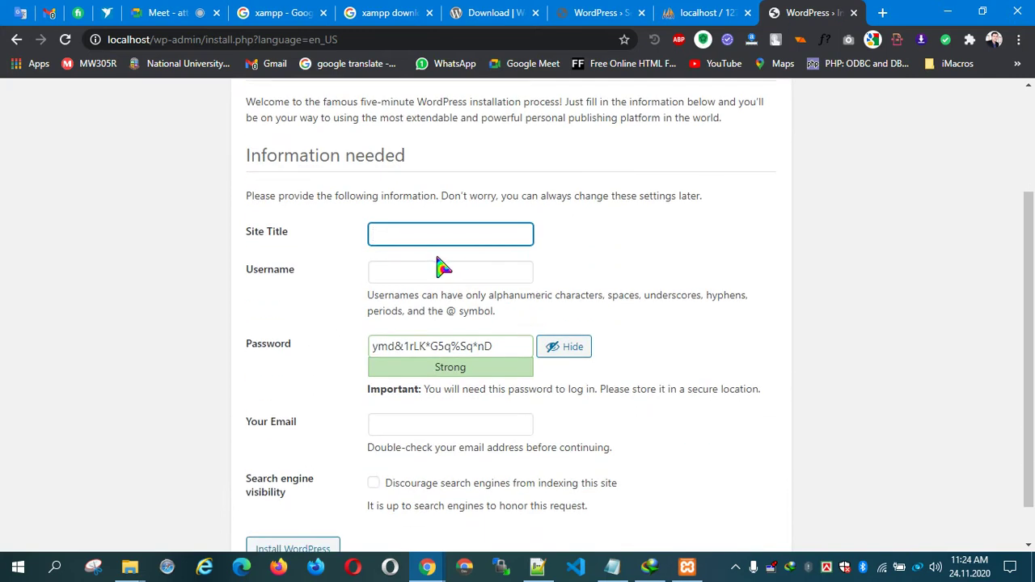
click(428, 232)
click(474, 267)
click(416, 228)
scroll(425, 235, up, 1)
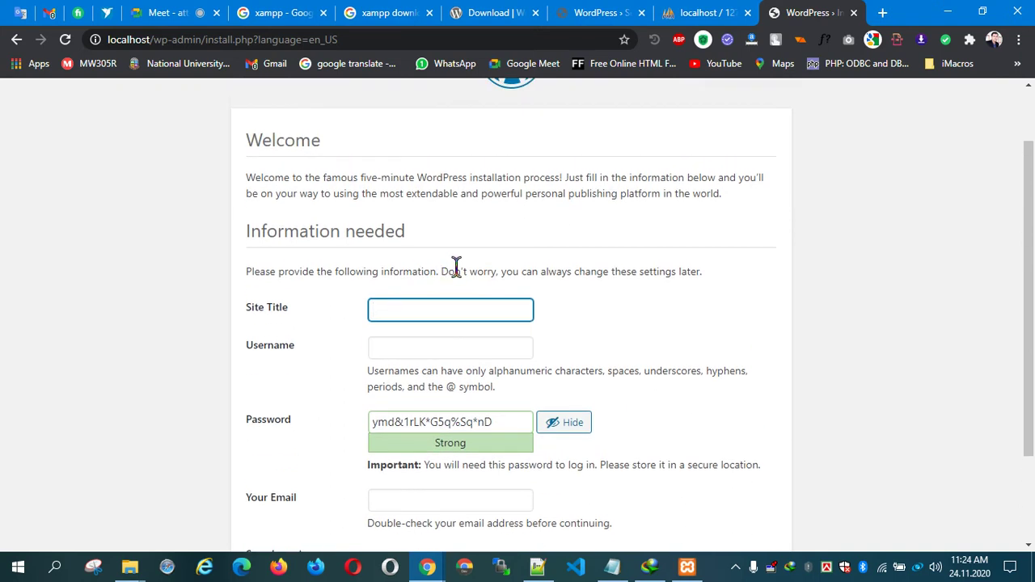
scroll(455, 267, down, 2)
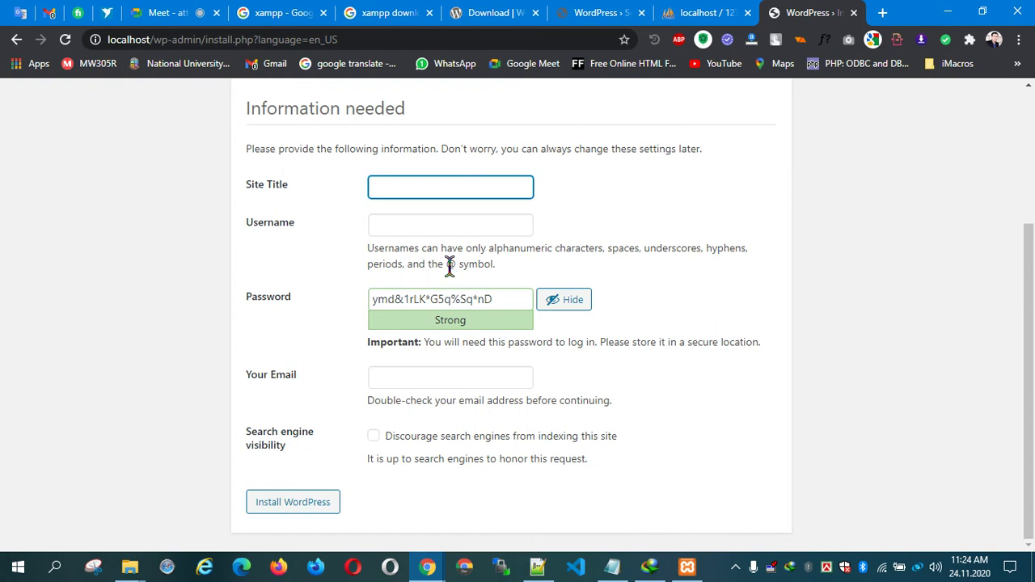
scroll(453, 267, up, 1)
click(326, 244)
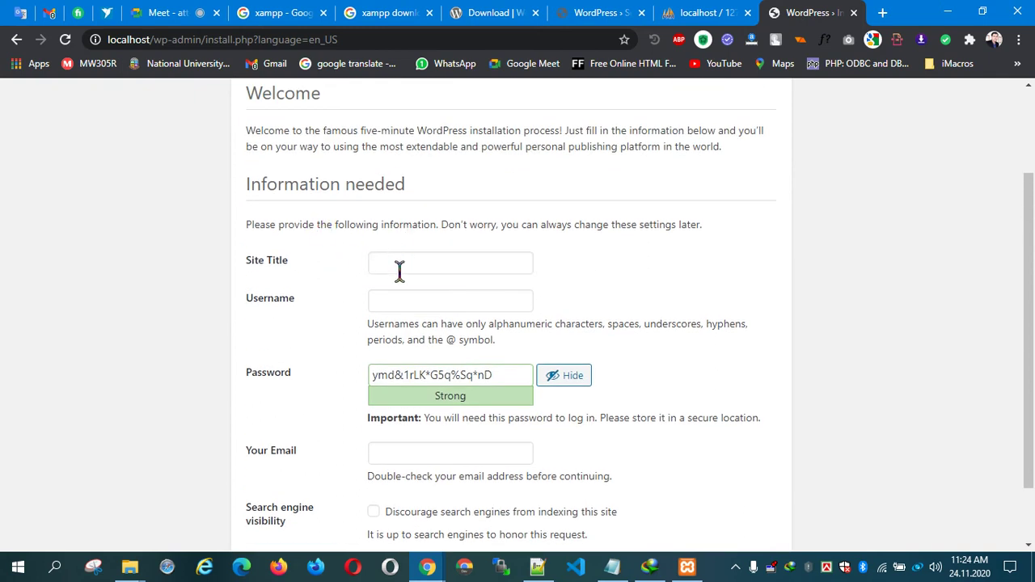
scroll(614, 253, up, 2)
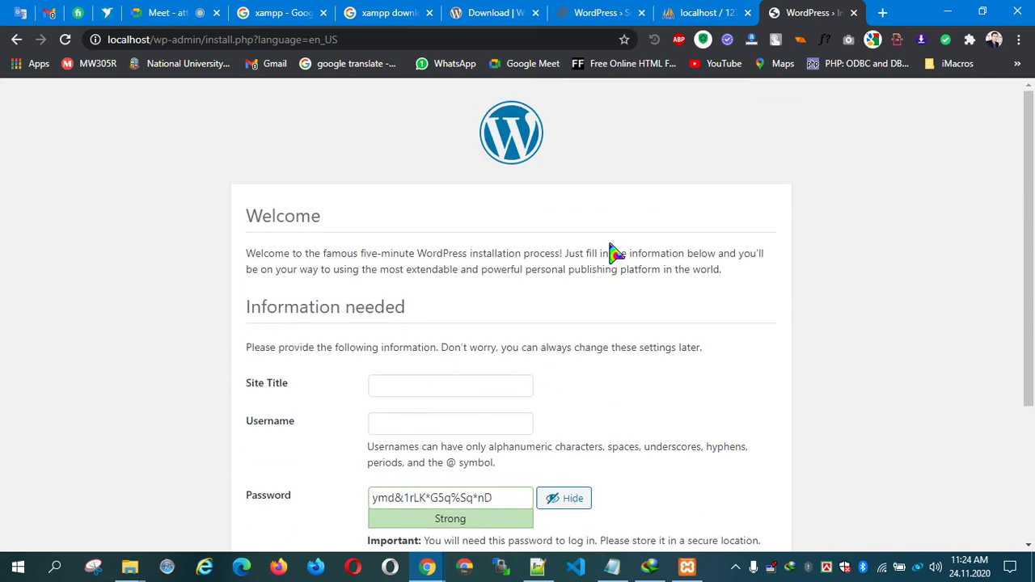
drag(389, 270, 534, 270)
triple_click(560, 270)
triple_click(561, 270)
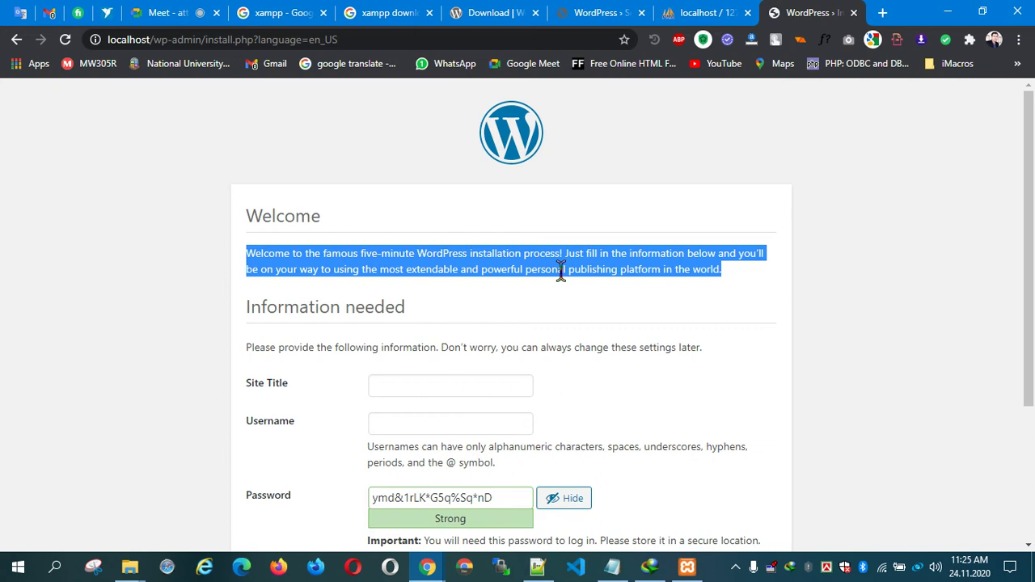
click(560, 269)
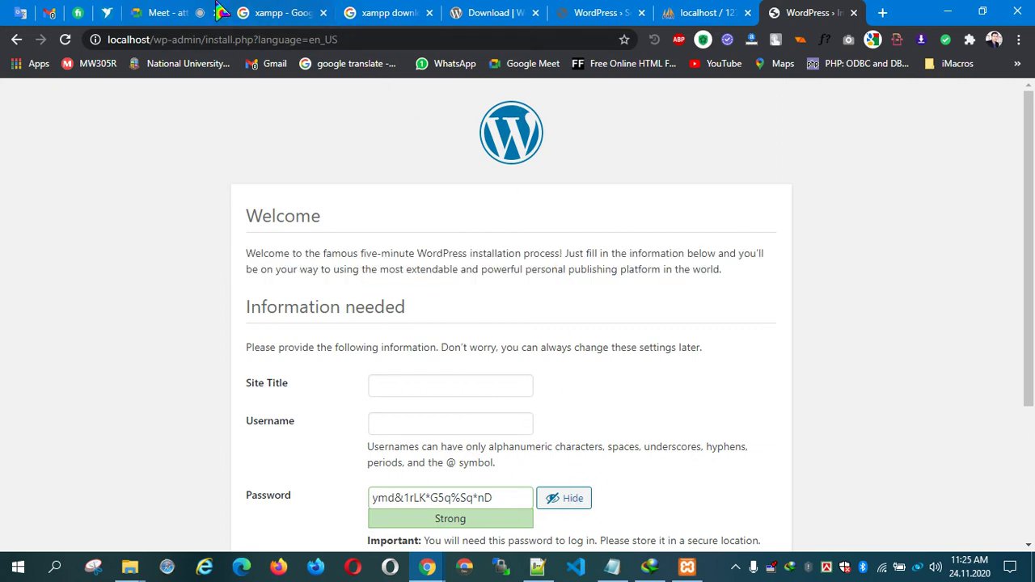
Step: Resume presenting the screen in Meet, then return to the WordPress form's Site Title field
click(211, 12)
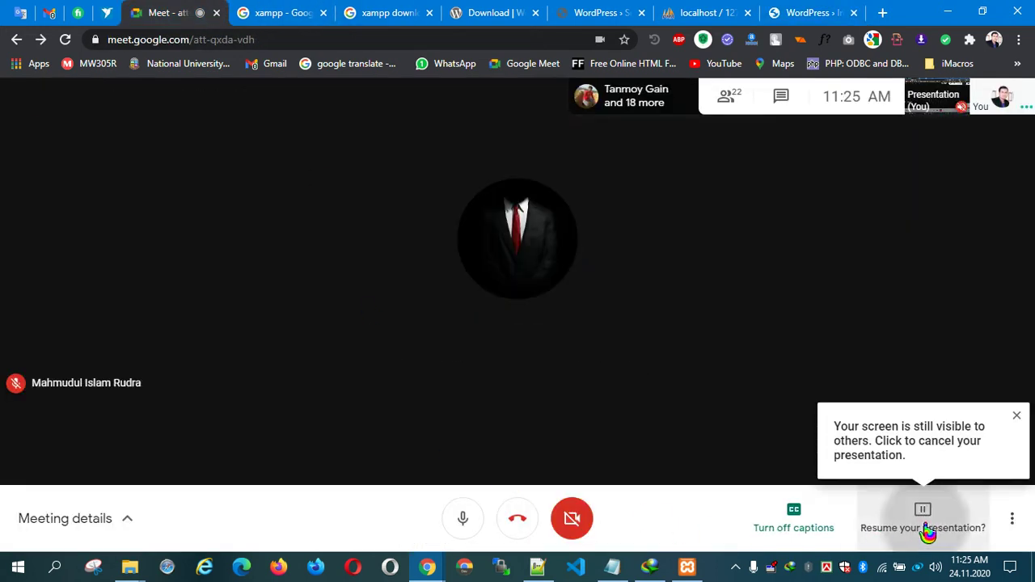
click(927, 532)
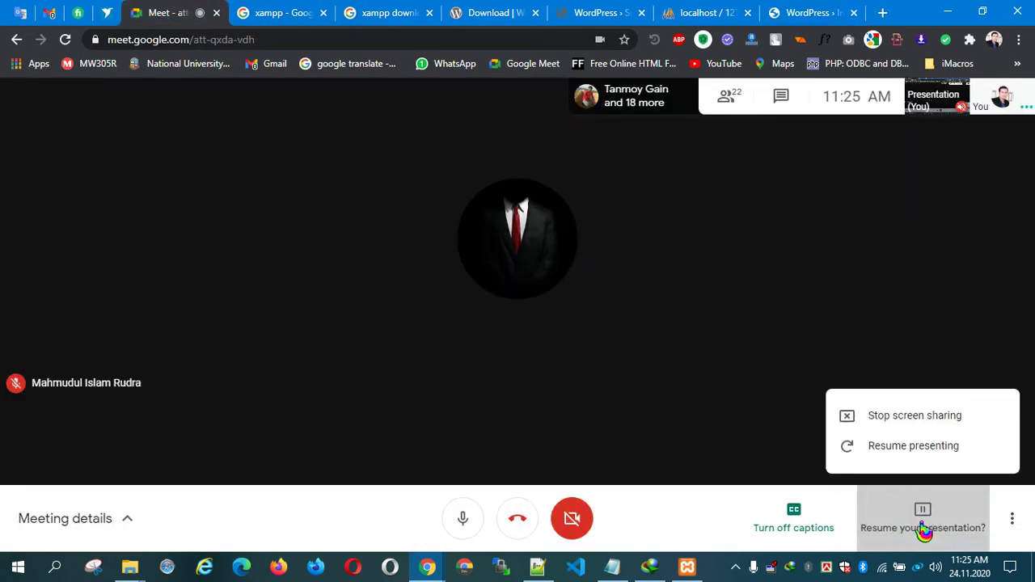
click(919, 447)
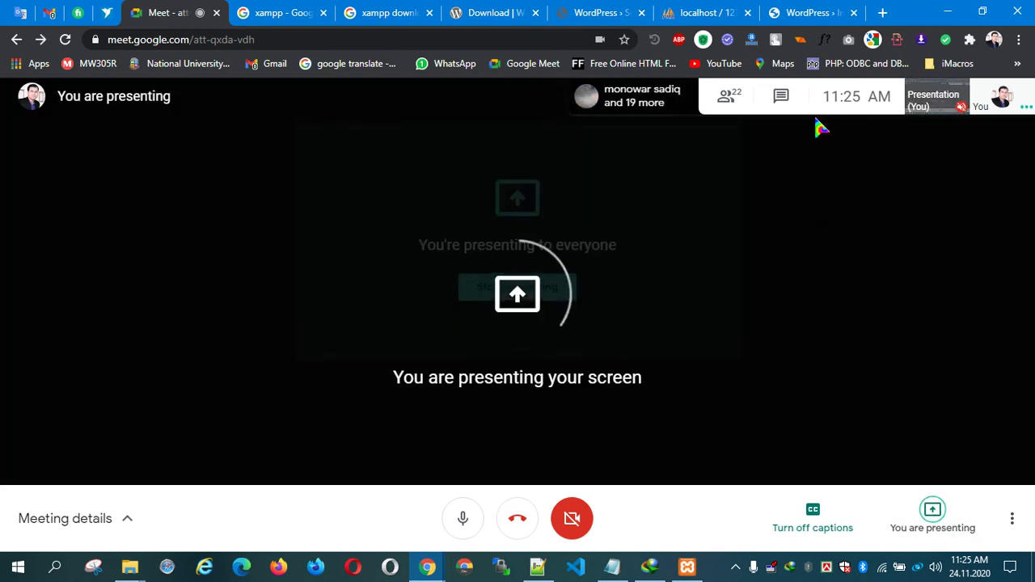
click(812, 12)
click(452, 389)
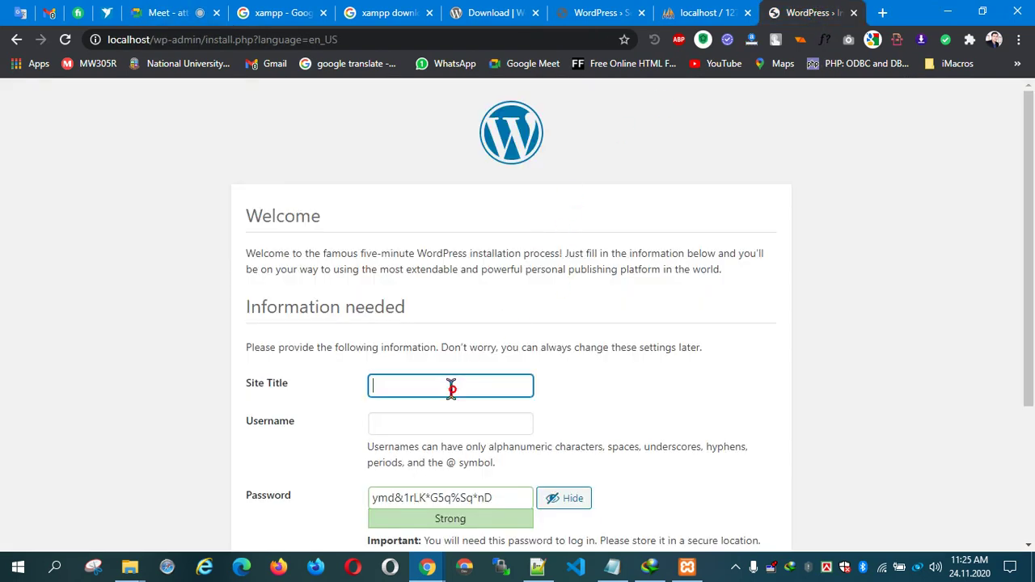
Step: Enter 'My First WordPress' as the site title, replacing the earlier attempts
scroll(452, 389, down, 2)
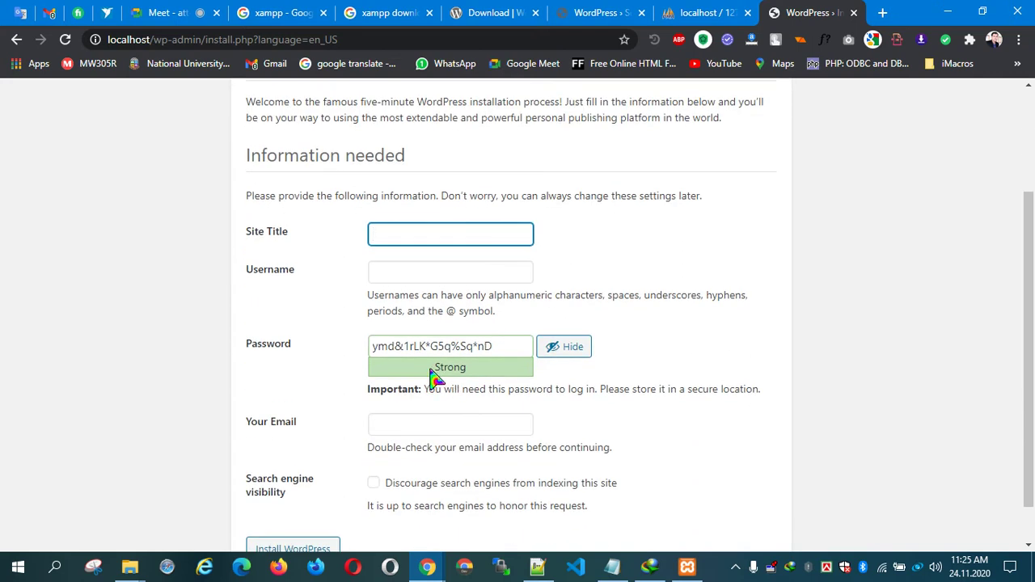
text(My Fi)
key(ctrl+a)
key(BackSpace)
scroll(434, 376, up, 1)
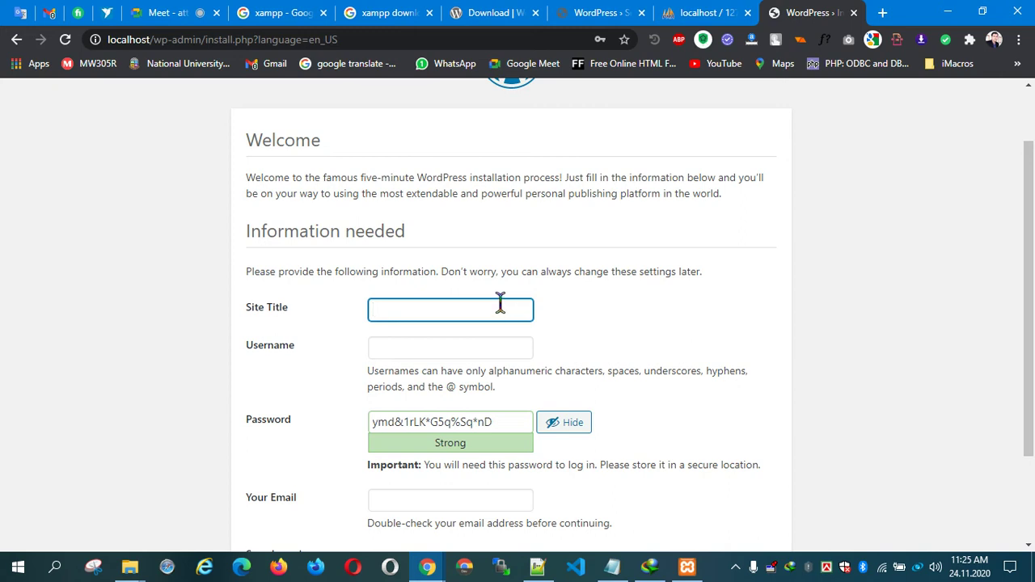
scroll(500, 304, down, 1)
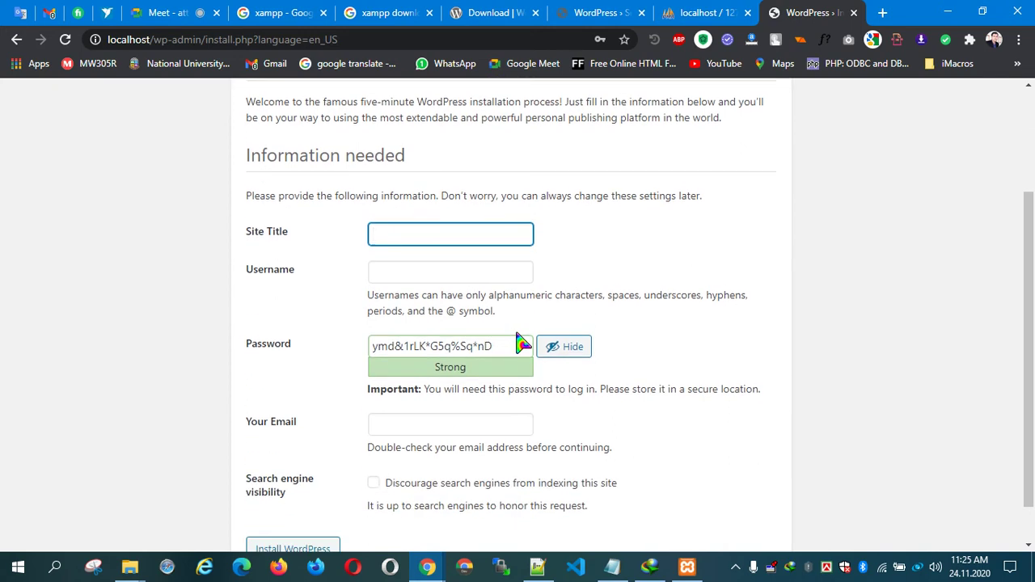
text(LEDP)
key(ctrl+a)
key(BackSpace)
text(My First )
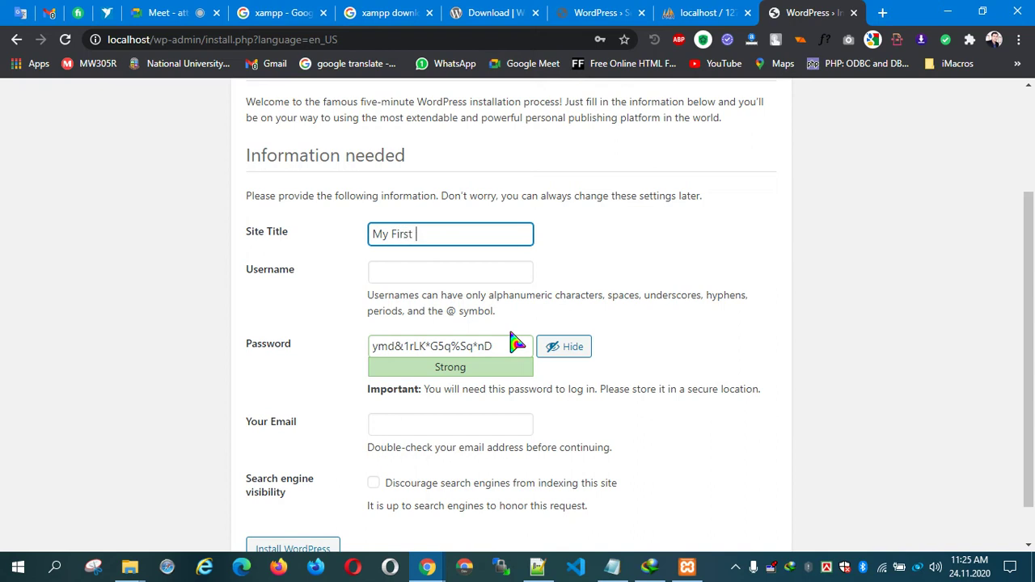
text(TWP)
key(BackSpace)
text(ordPress)
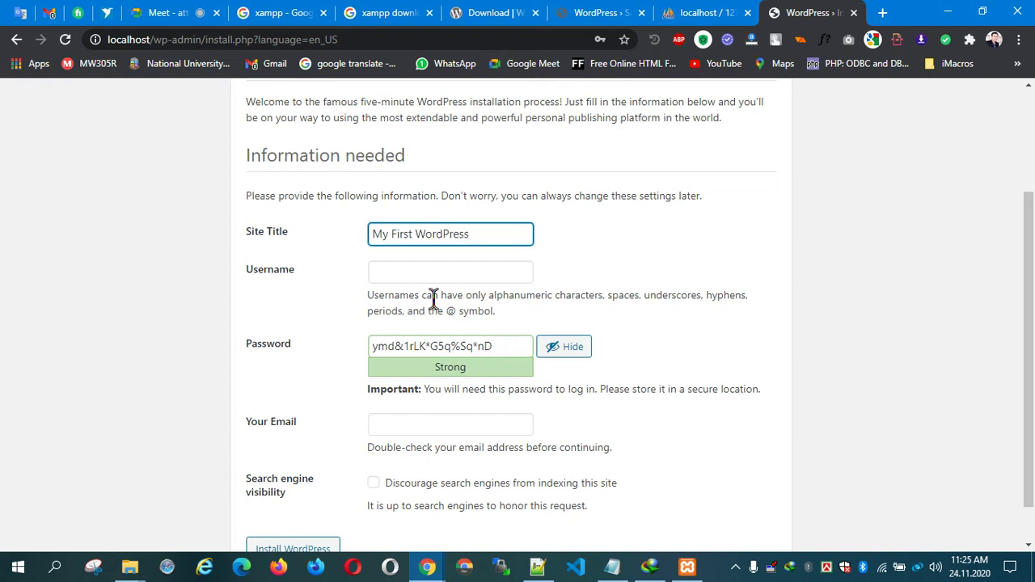
Step: Set the username to 'admin' and replace the generated password with a custom weak one
click(420, 277)
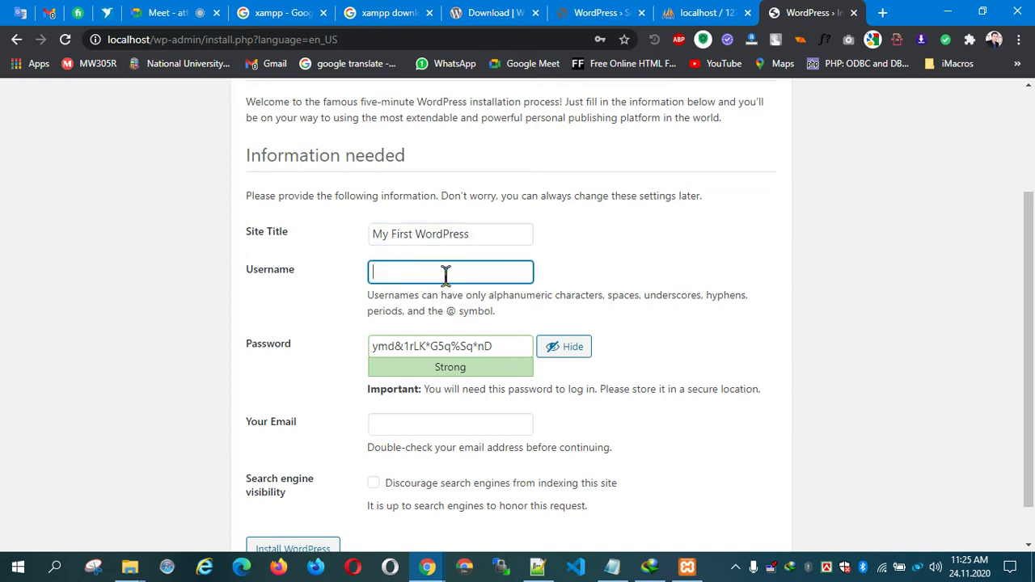
text(admin)
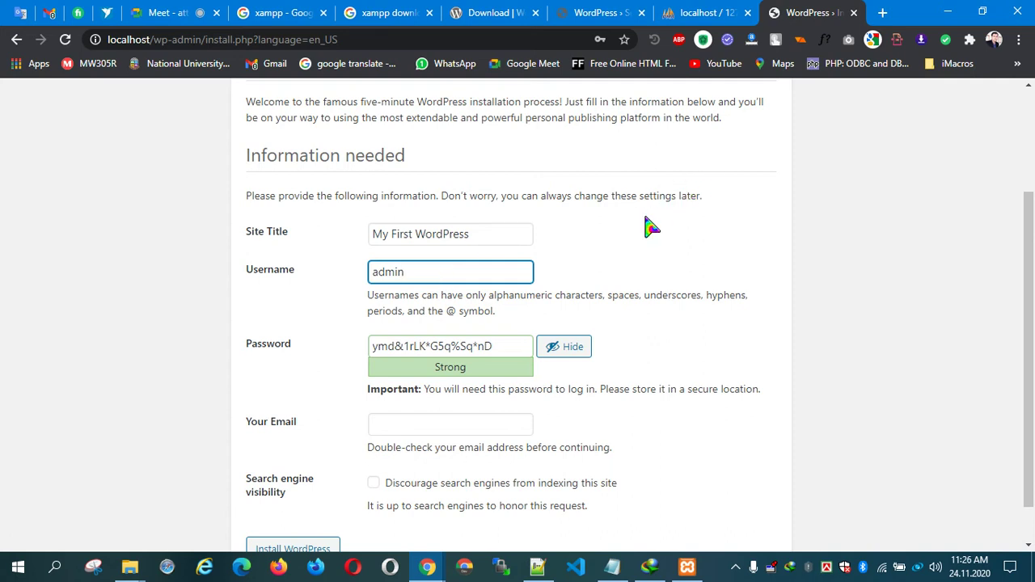
click(497, 344)
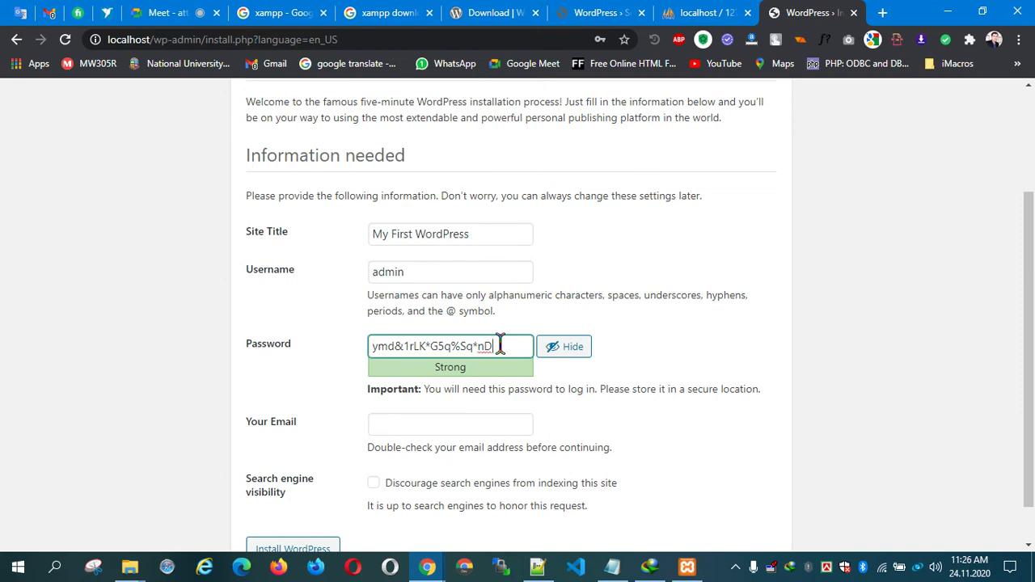
key(ctrl+a)
key(BackSpace)
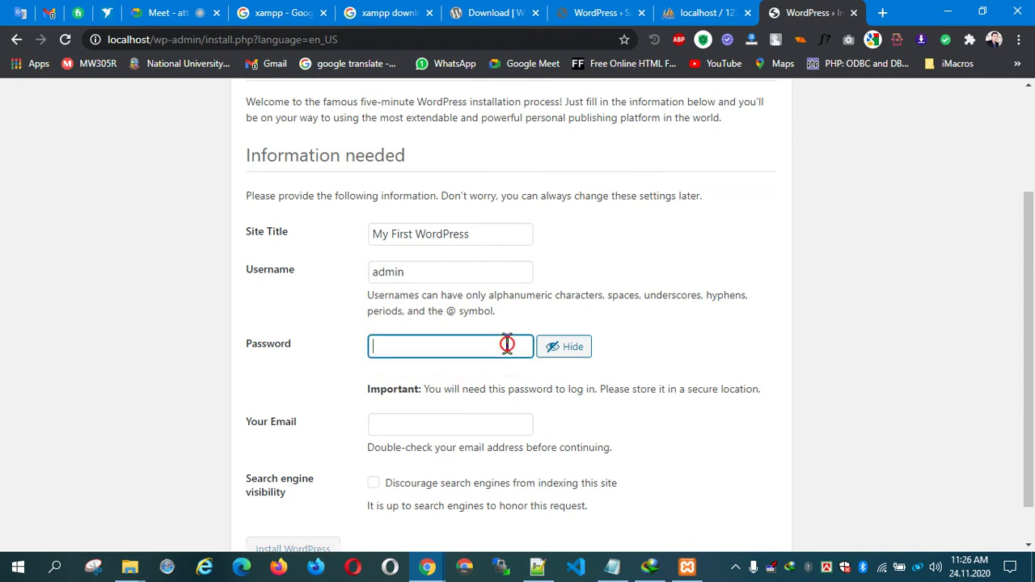
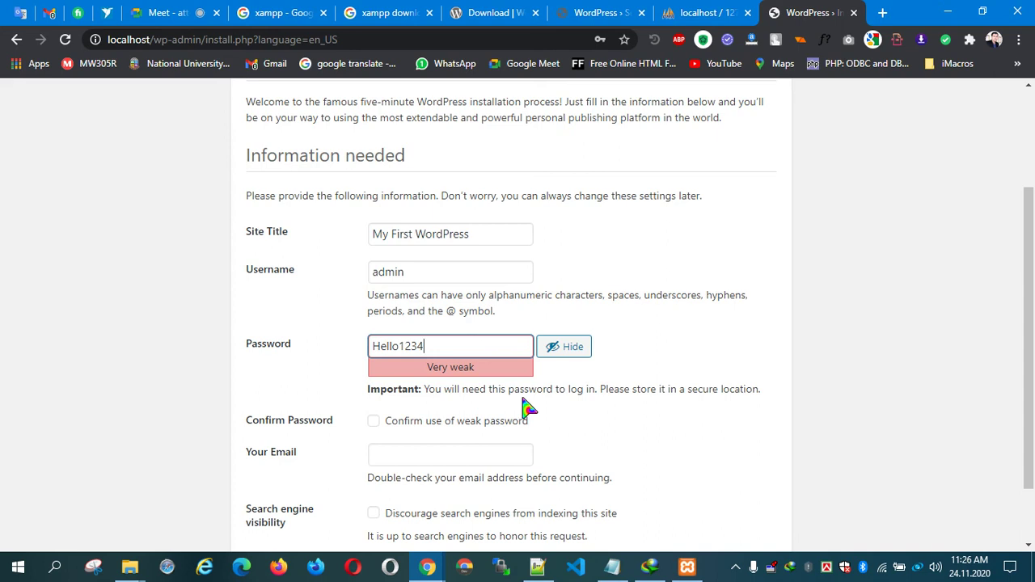
Step: Confirm use of the weak password, focus Your Email, and try submitting the form
scroll(513, 402, down, 1)
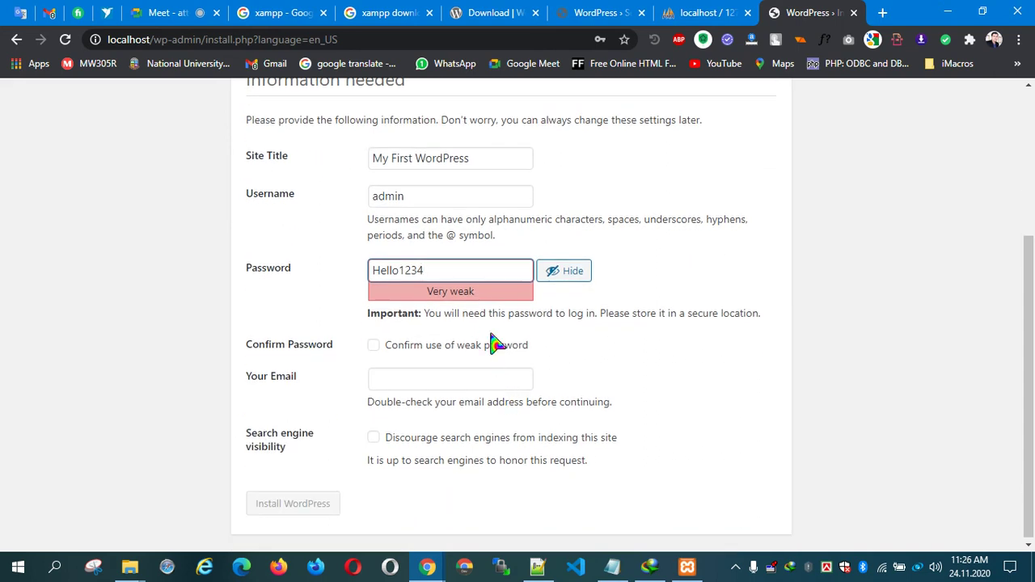
click(374, 347)
click(431, 377)
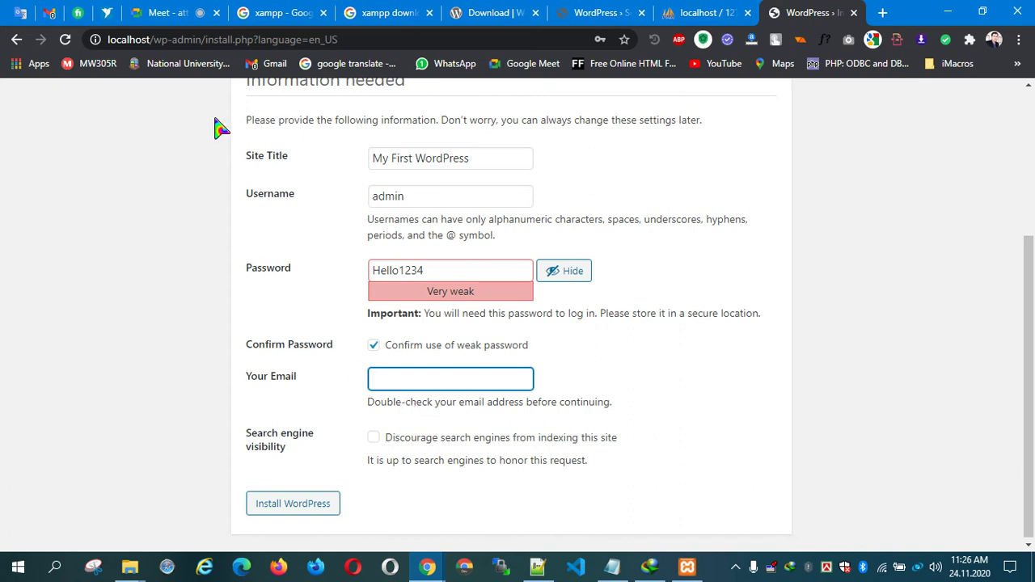
click(180, 13)
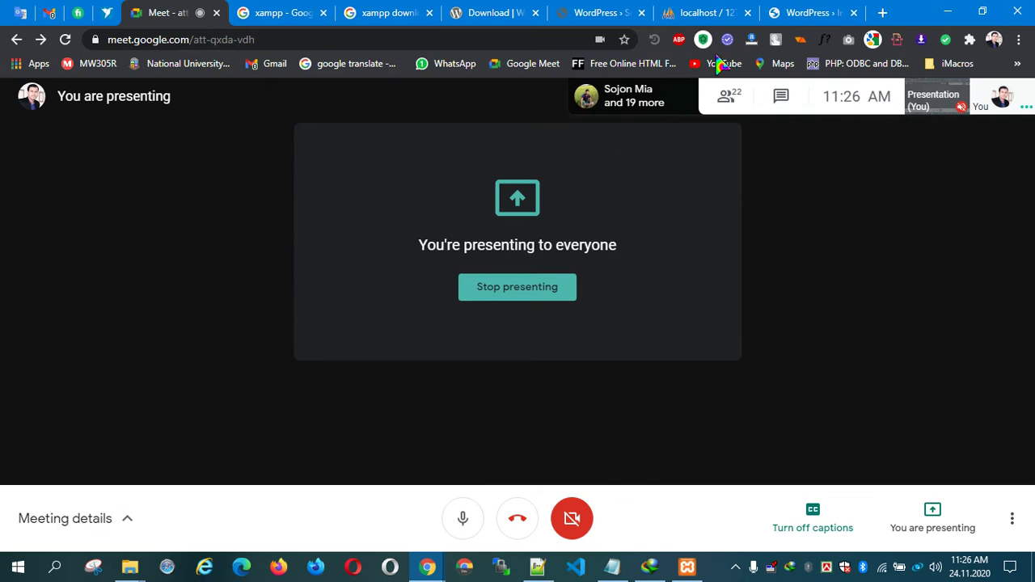
click(804, 12)
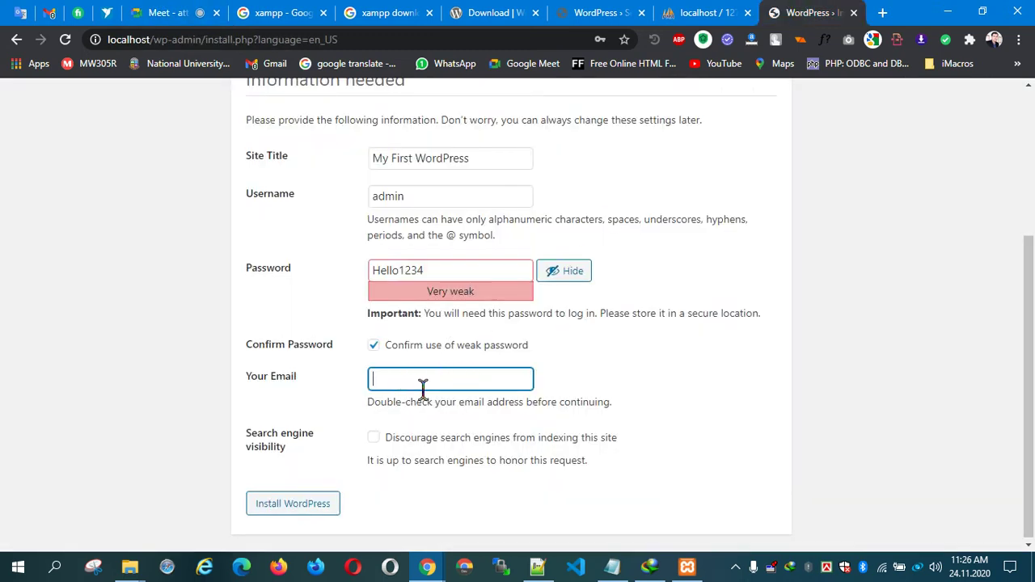
click(293, 509)
Step: Load tempmail.ninja in a new tab and copy its temporary email address
click(884, 14)
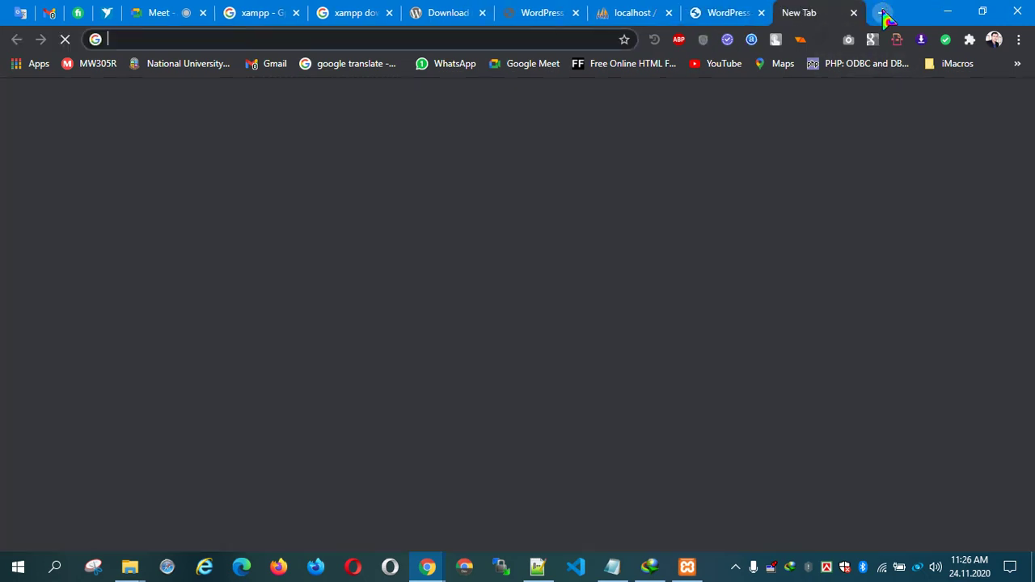
text(tempmail.ninja)
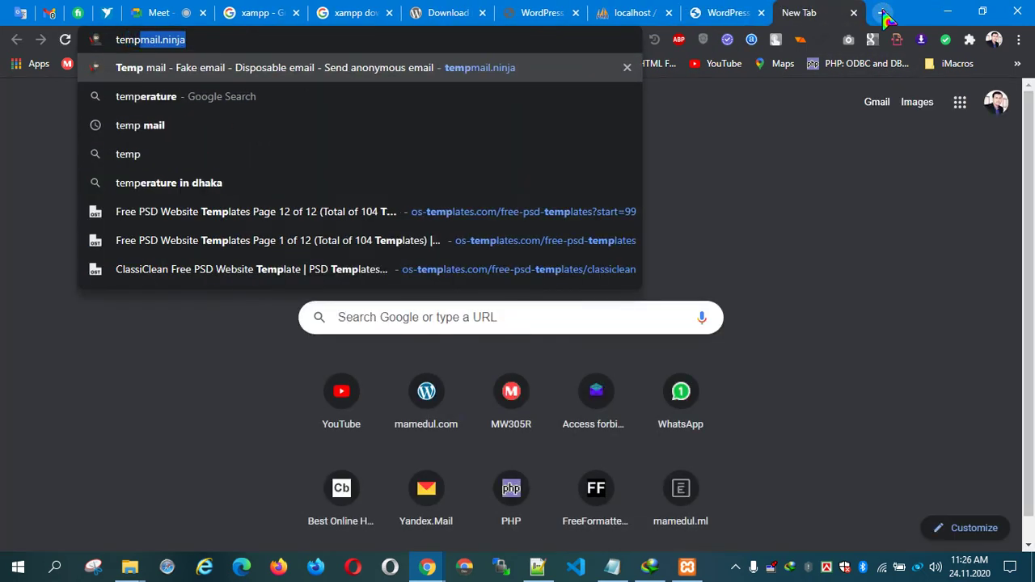
key(Return)
click(744, 12)
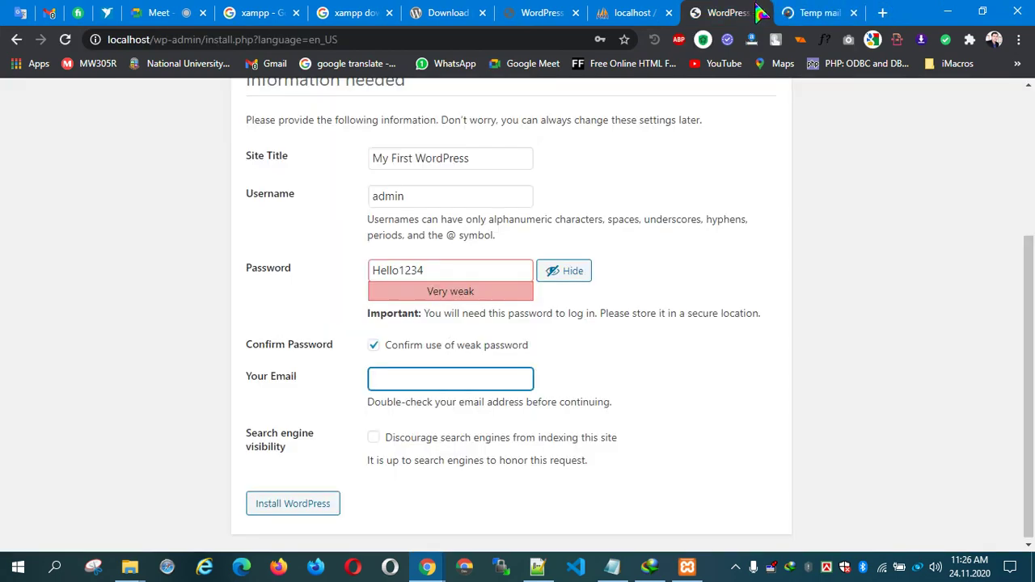
click(829, 12)
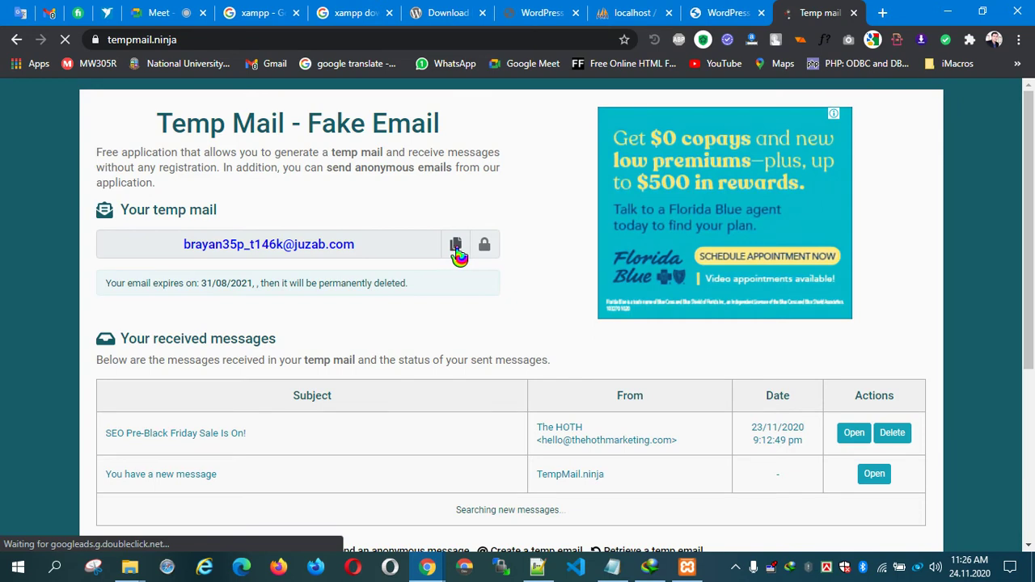
click(702, 24)
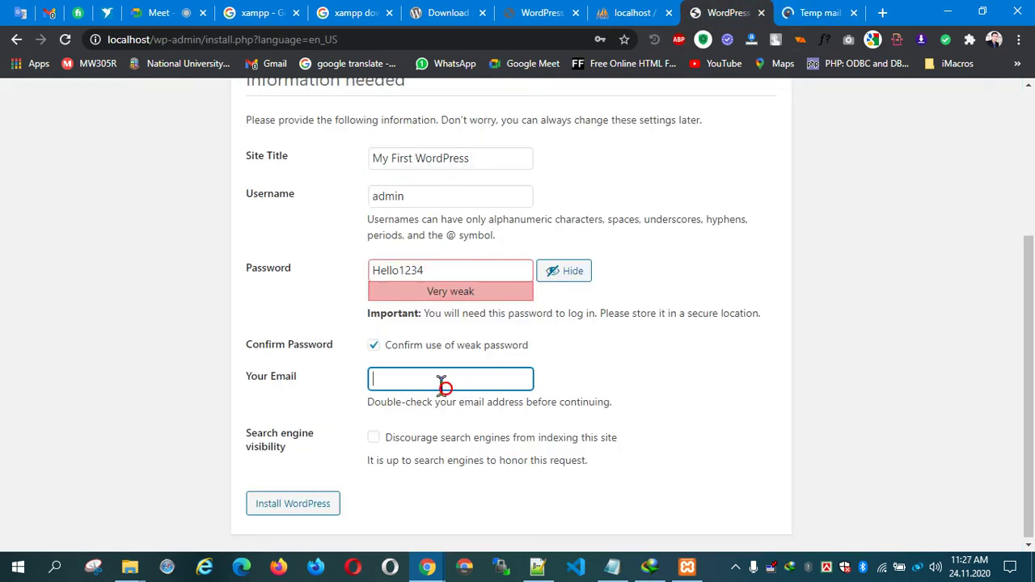
Step: Paste the disposable address into Your Email and check its domain part
key(ctrl+v)
scroll(485, 404, down, 1)
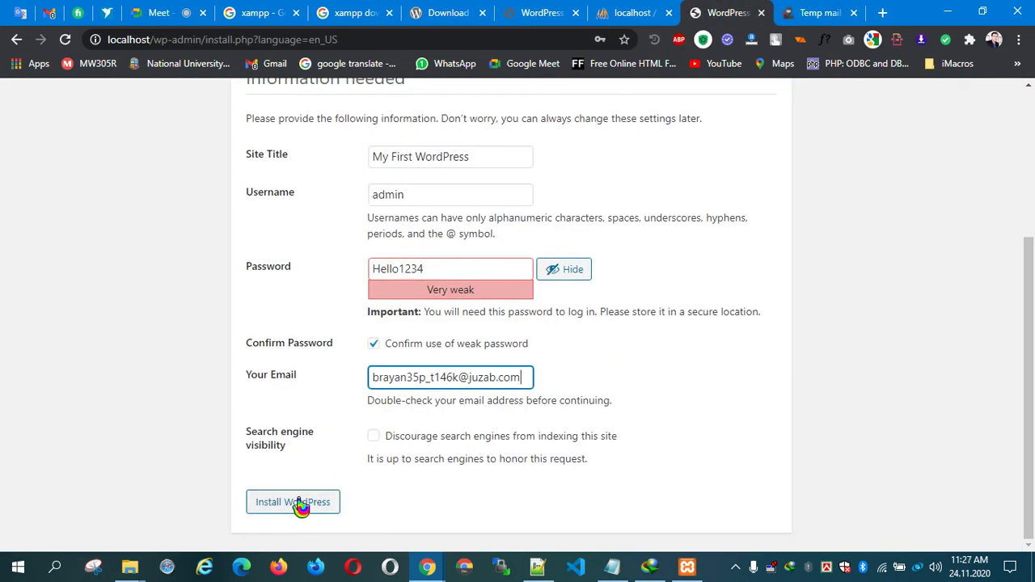
click(460, 377)
drag(461, 377, 512, 373)
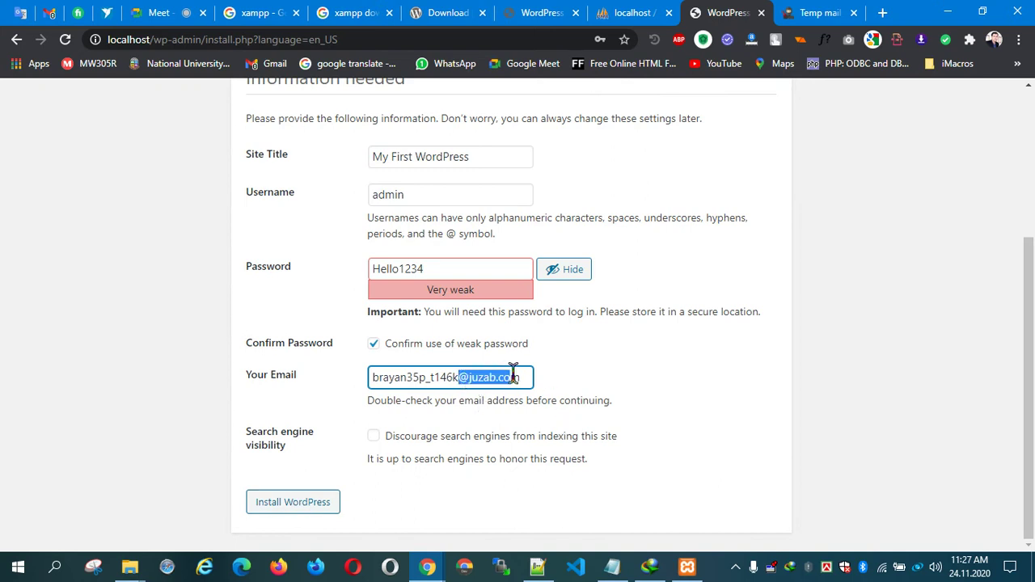
click(669, 381)
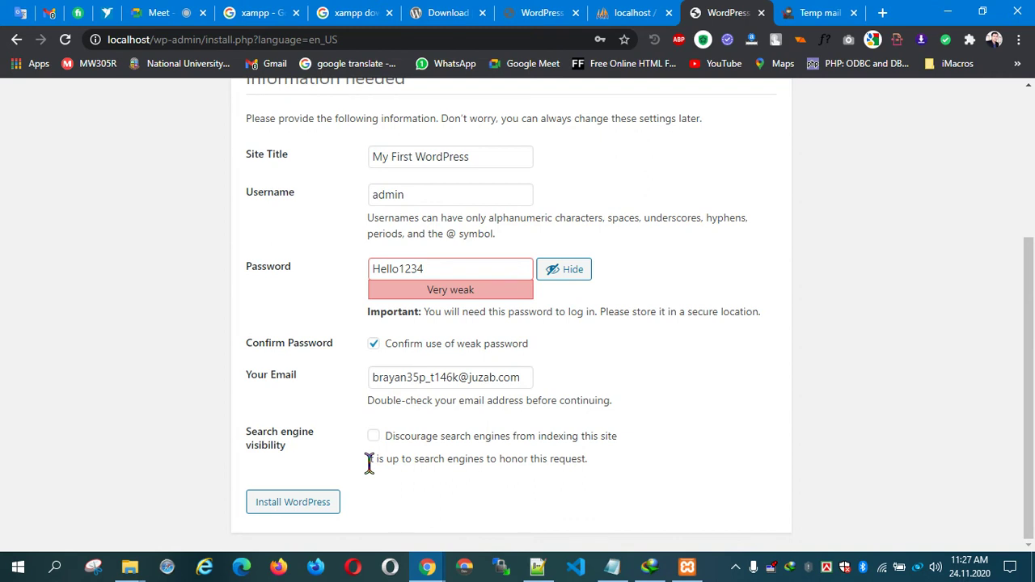
Step: Review the username and password fields, then run Install WordPress
scroll(418, 480, up, 1)
scroll(509, 412, down, 1)
click(465, 268)
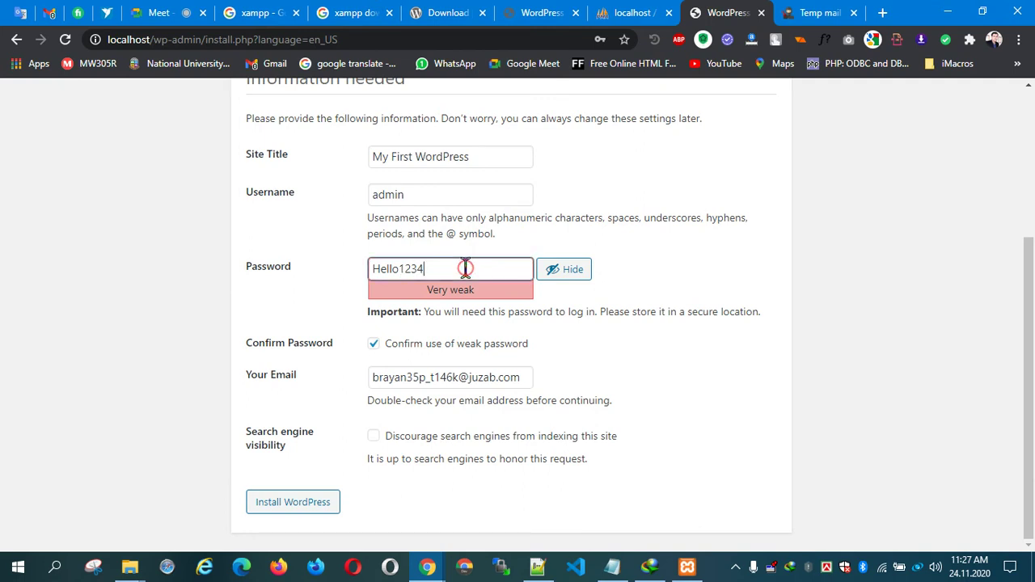
click(430, 195)
double_click(429, 195)
click(651, 216)
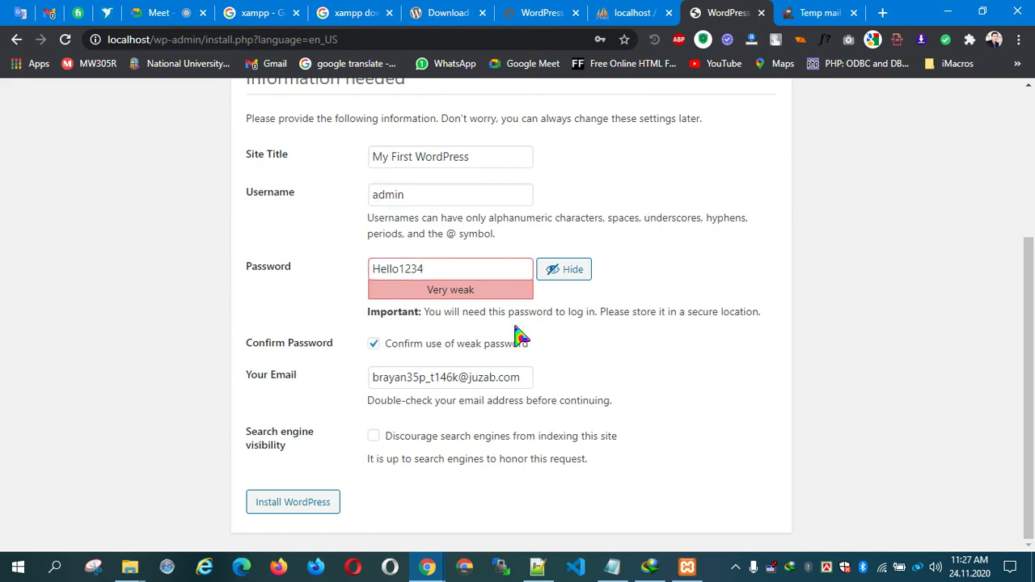
click(304, 501)
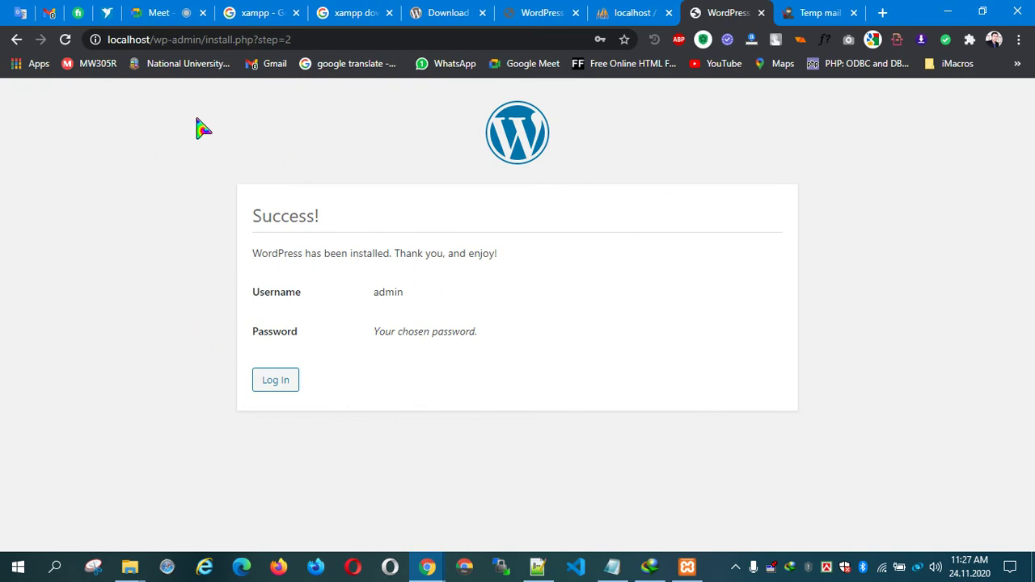
Step: Select the 'WordPress has been installed' sentence on the Success page
drag(301, 253, 468, 255)
triple_click(527, 262)
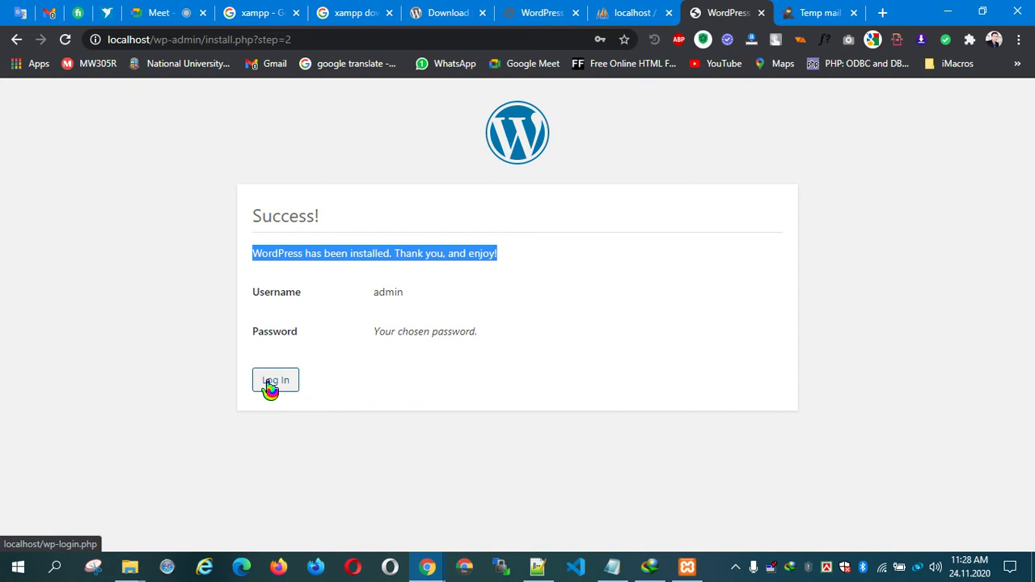
Step: Log in as admin with the chosen password and Remember Me ticked, then scroll the Dashboard
click(269, 386)
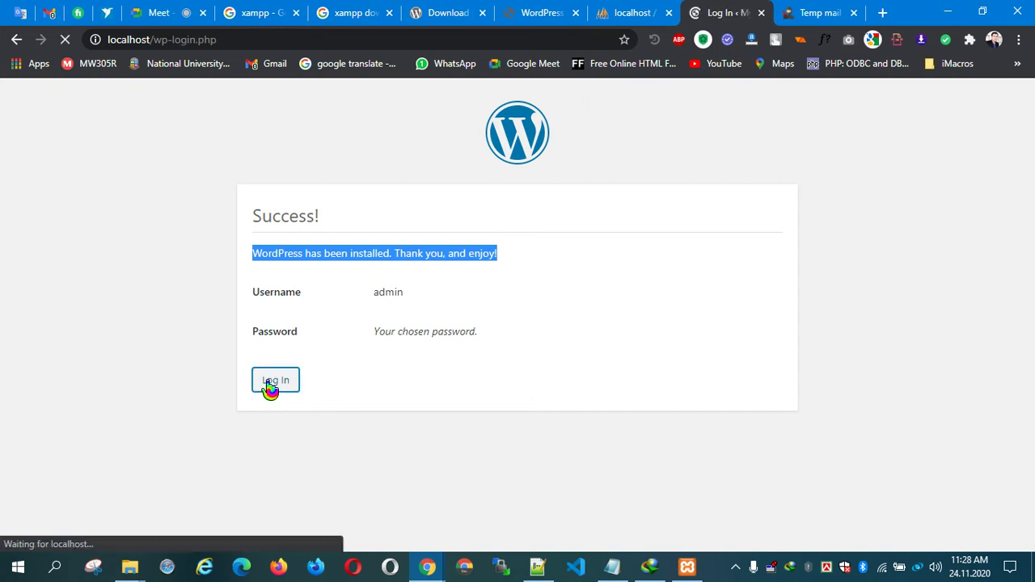
key(BackSpace)
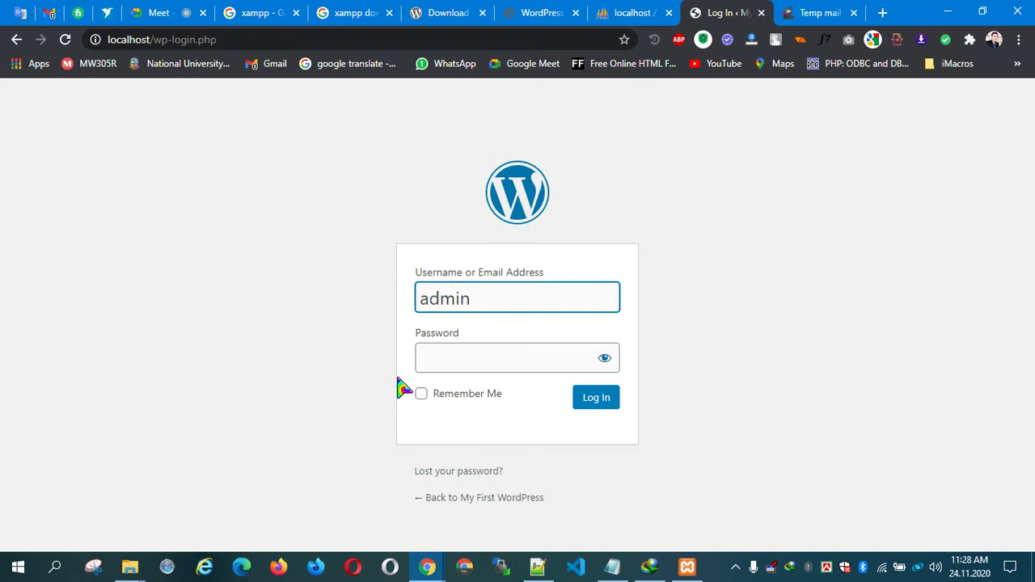
click(453, 356)
click(605, 362)
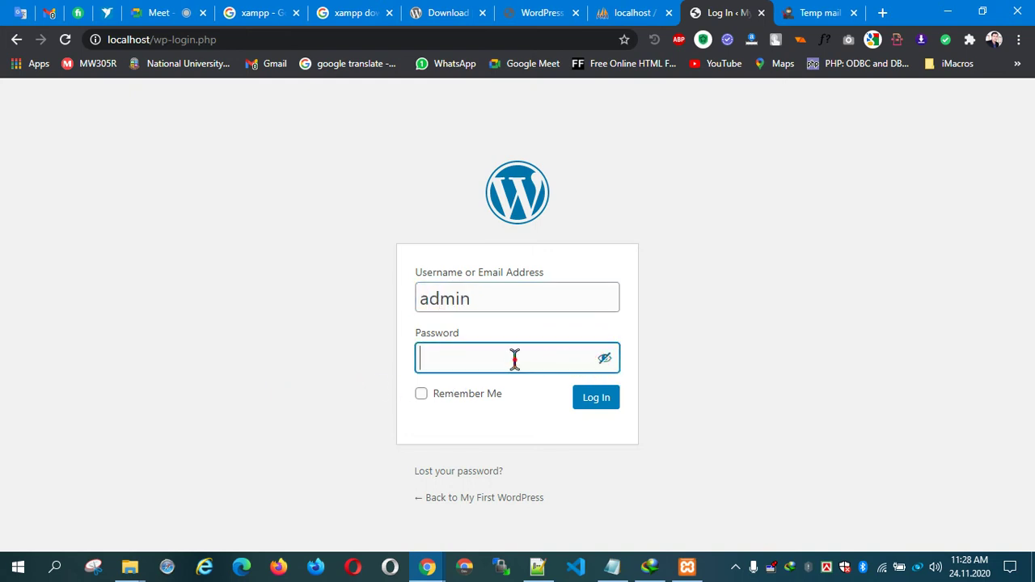
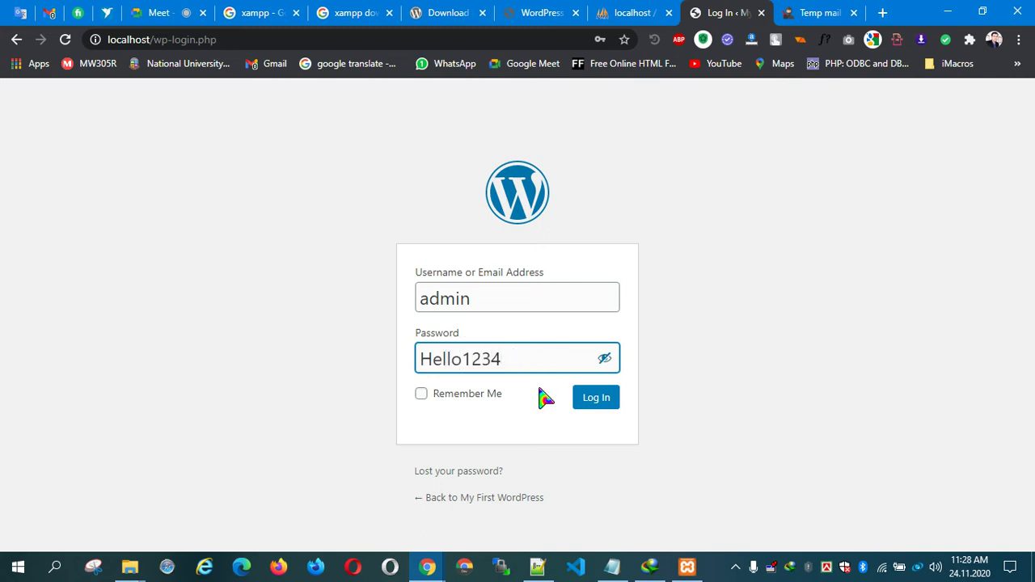
click(438, 399)
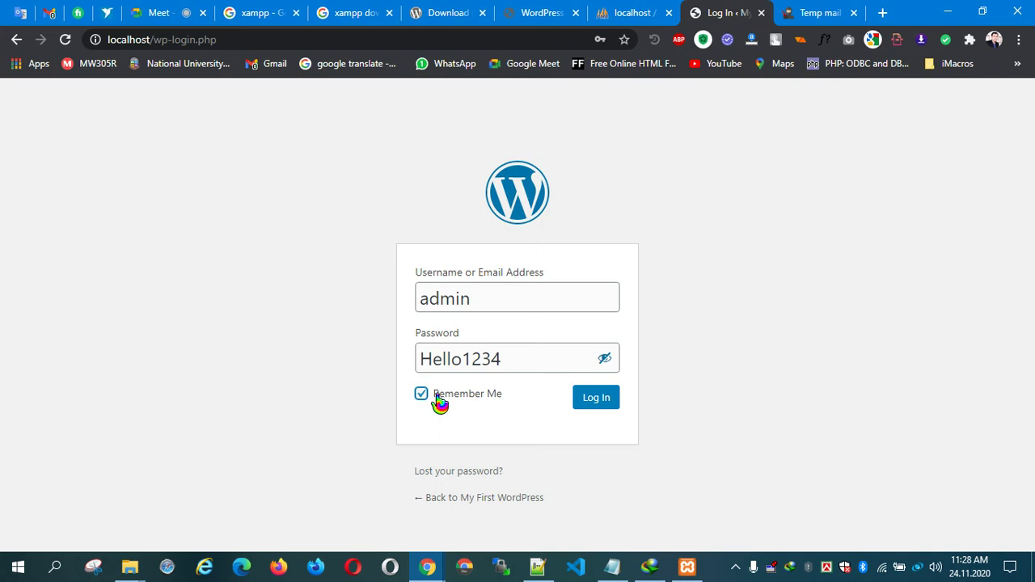
click(599, 398)
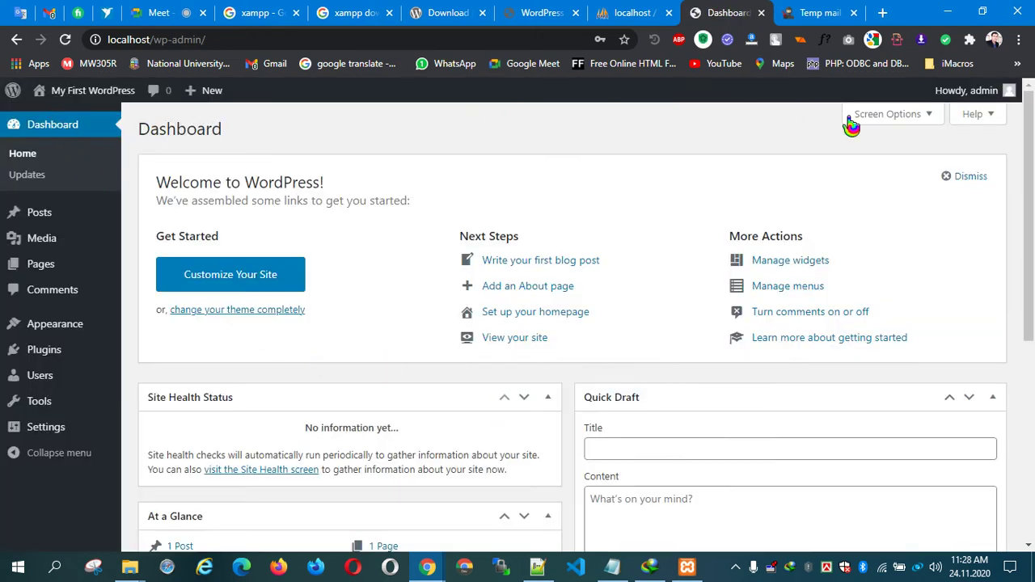
scroll(1005, 358, down, 2)
scroll(1005, 358, up, 2)
scroll(1006, 354, down, 3)
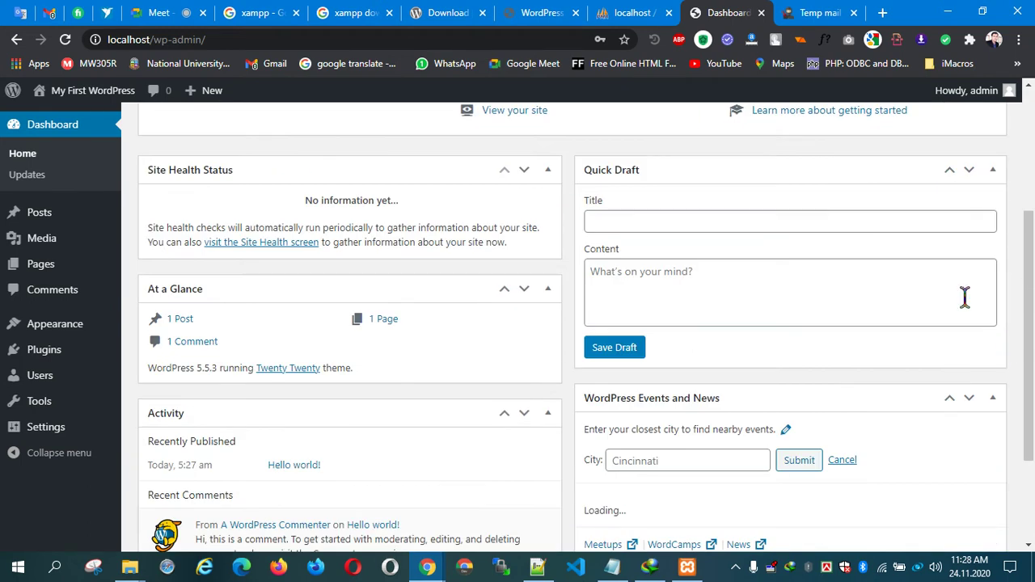
scroll(966, 301, up, 3)
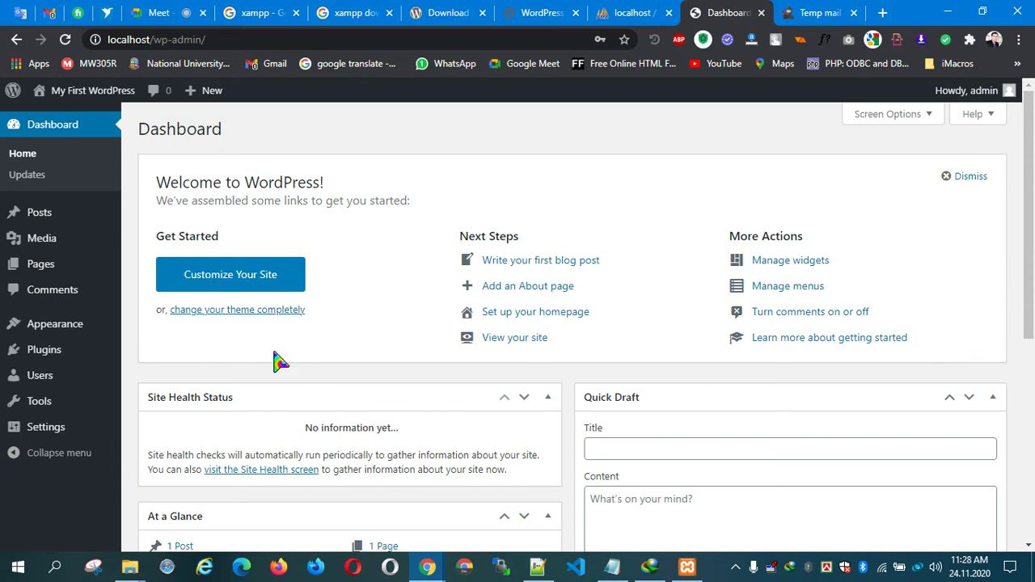
Step: Open and scroll the Meet participants list, then return to the WordPress Dashboard
click(172, 16)
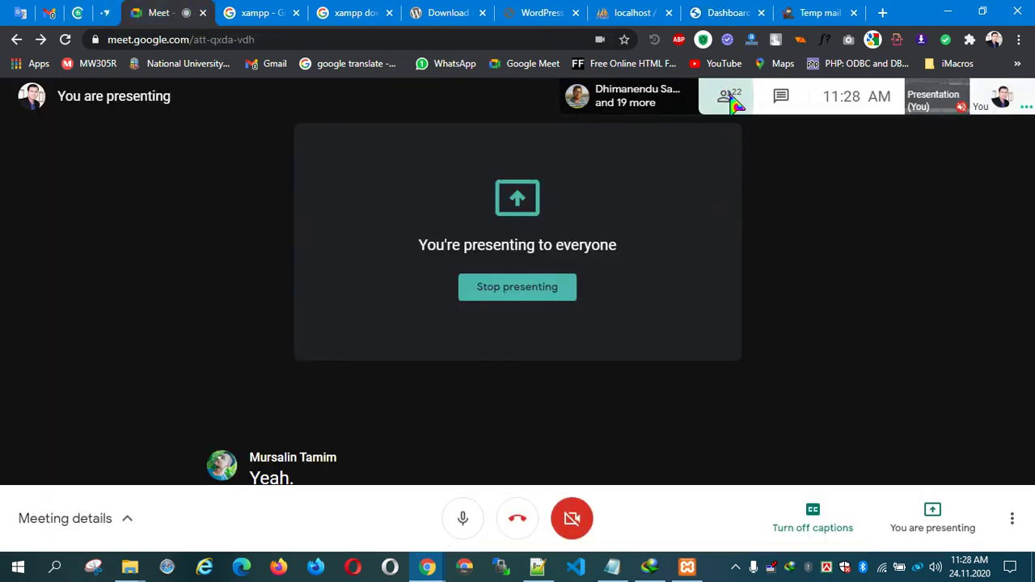
click(727, 95)
scroll(901, 348, down, 7)
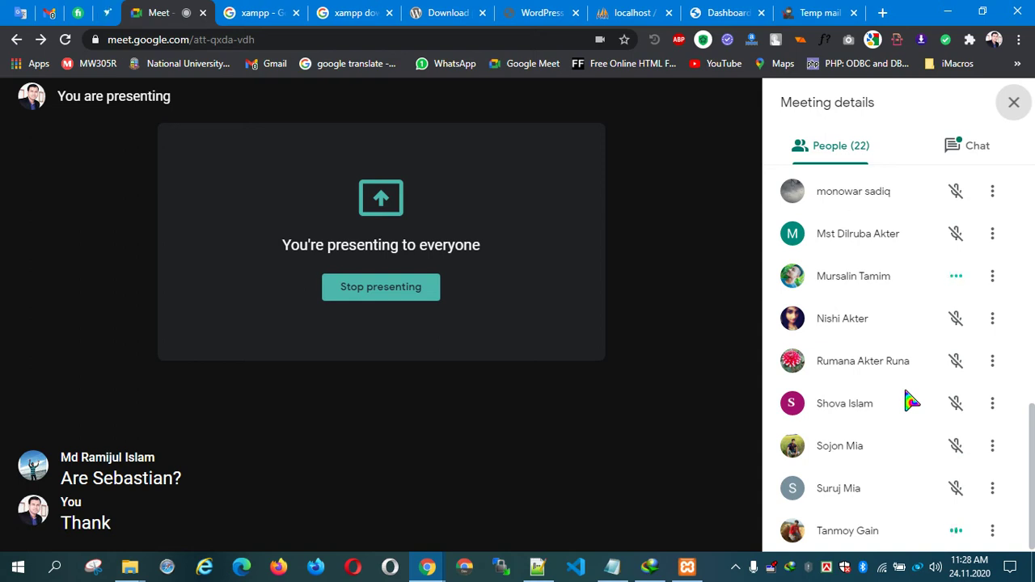
click(725, 12)
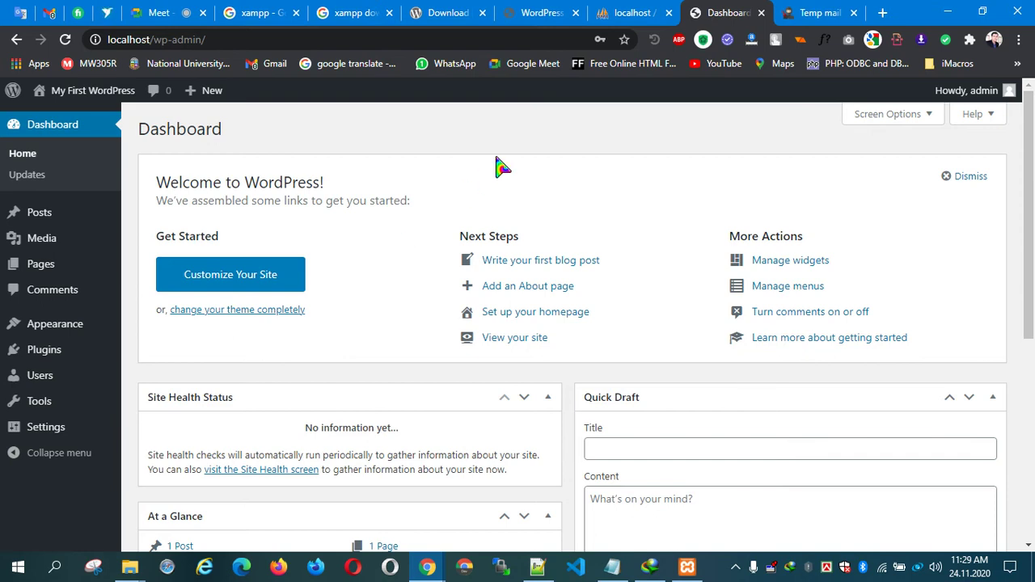
Step: Stop sharing the screen in Meet and dismiss the More options menu unused
click(174, 12)
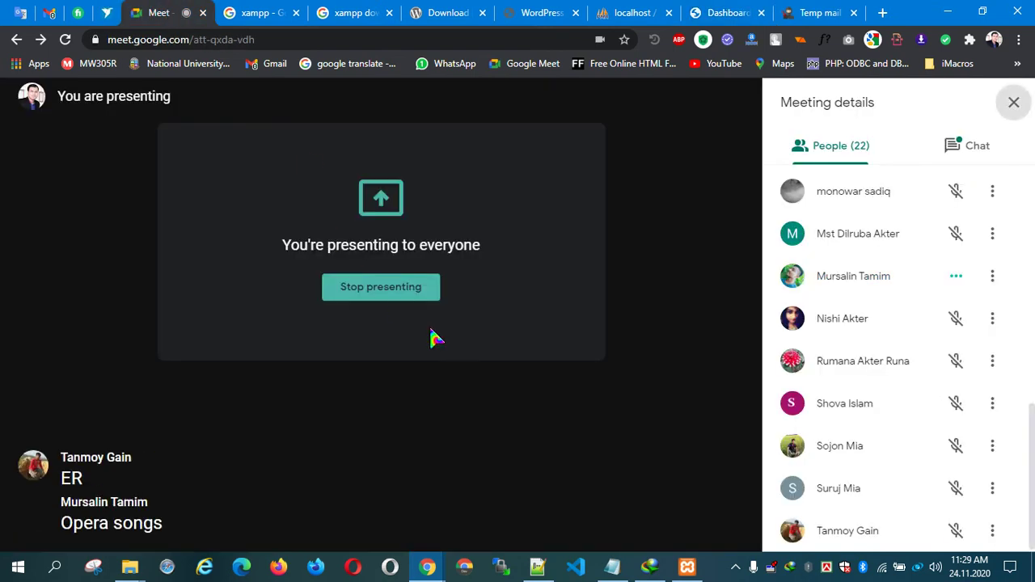
click(392, 298)
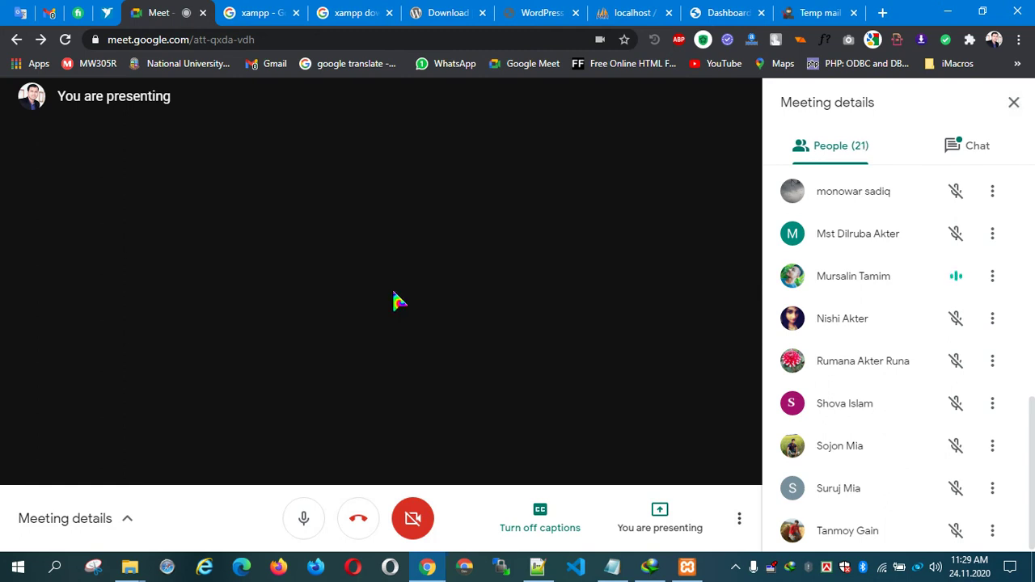
click(740, 521)
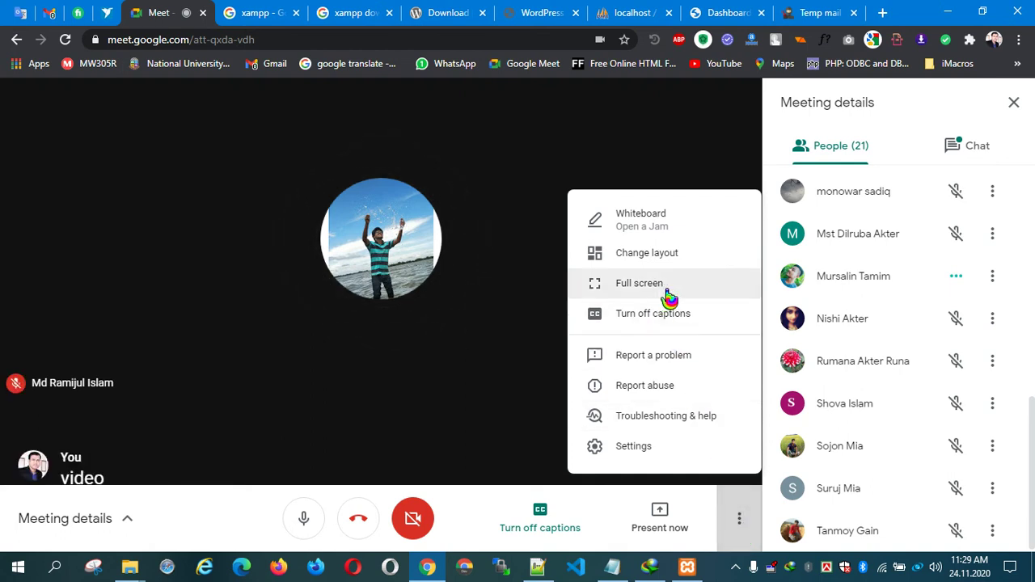
click(673, 534)
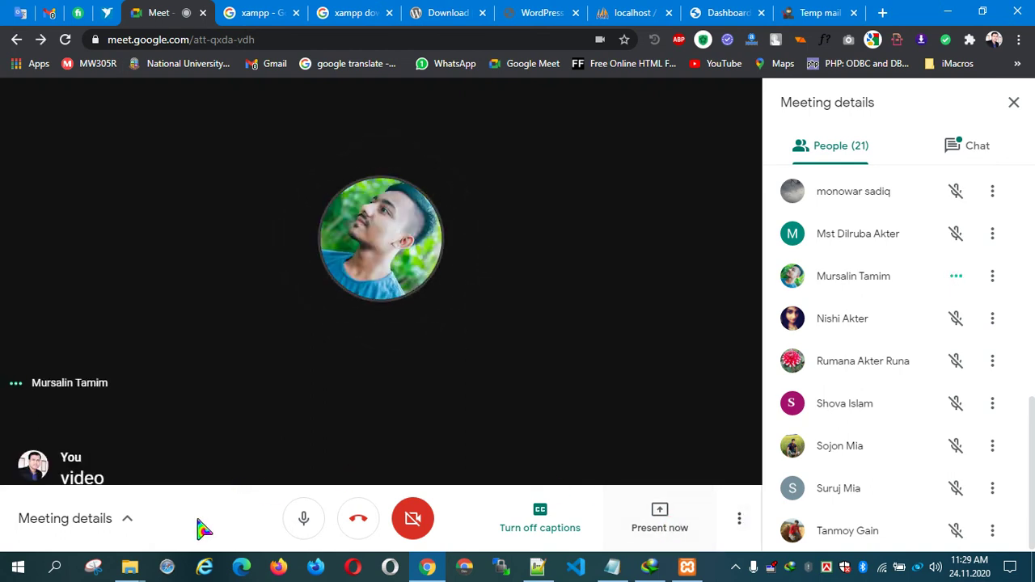
mouse_move(133, 570)
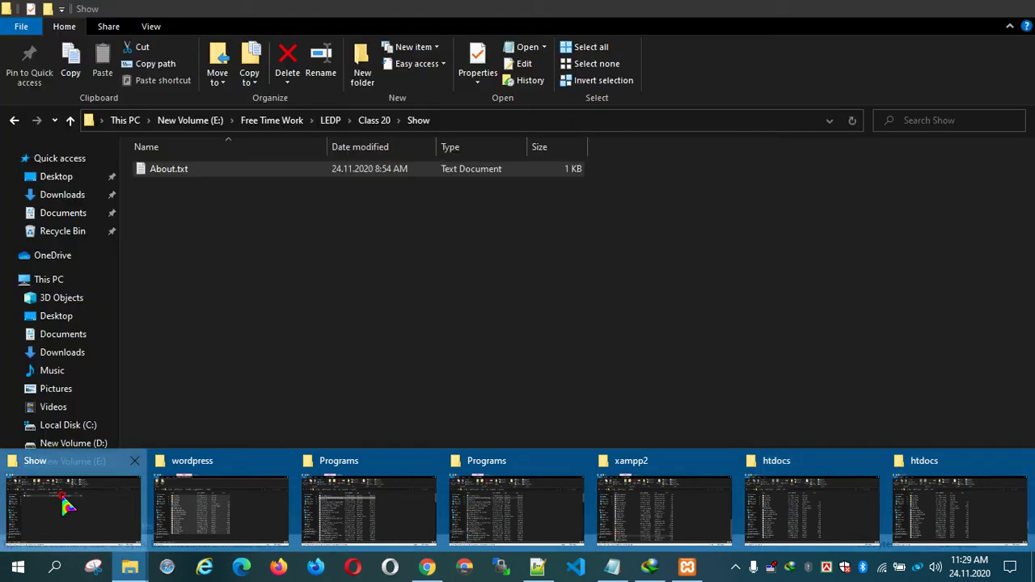
Step: Open Class 20\Rmainder\Remain-Time.html in Notepad++ from the Show folder window
click(63, 494)
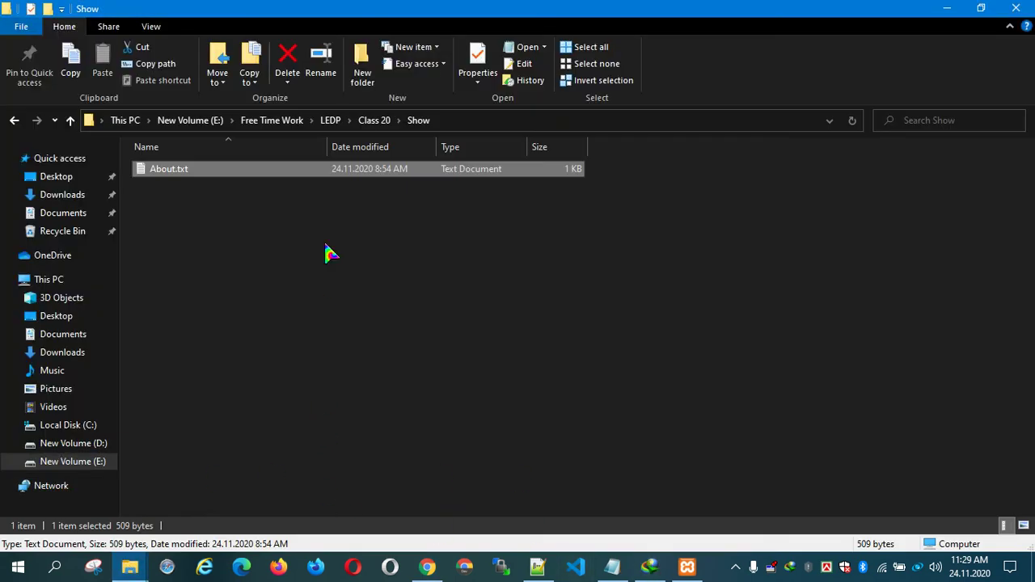
click(372, 122)
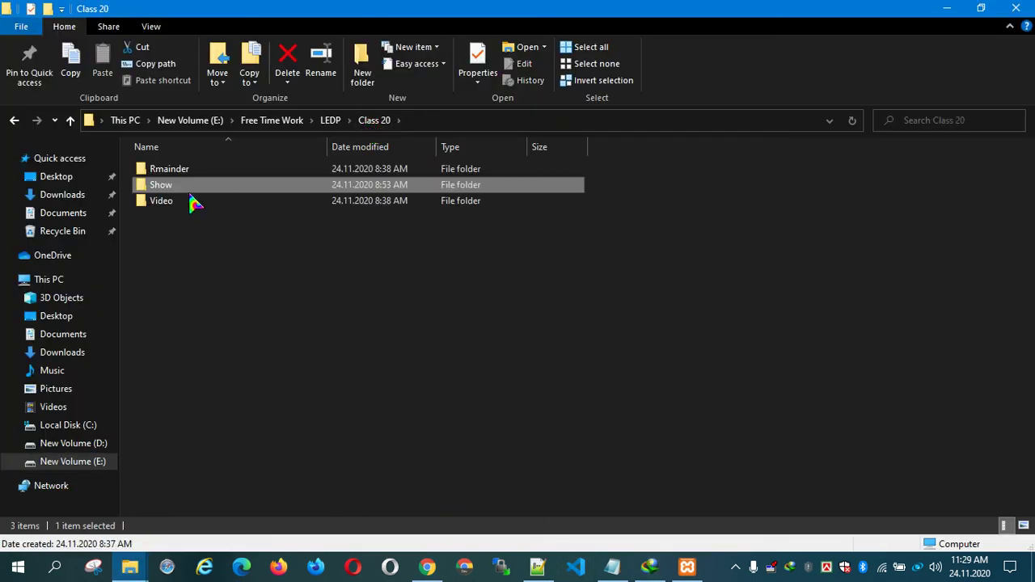
double_click(186, 169)
click(397, 190)
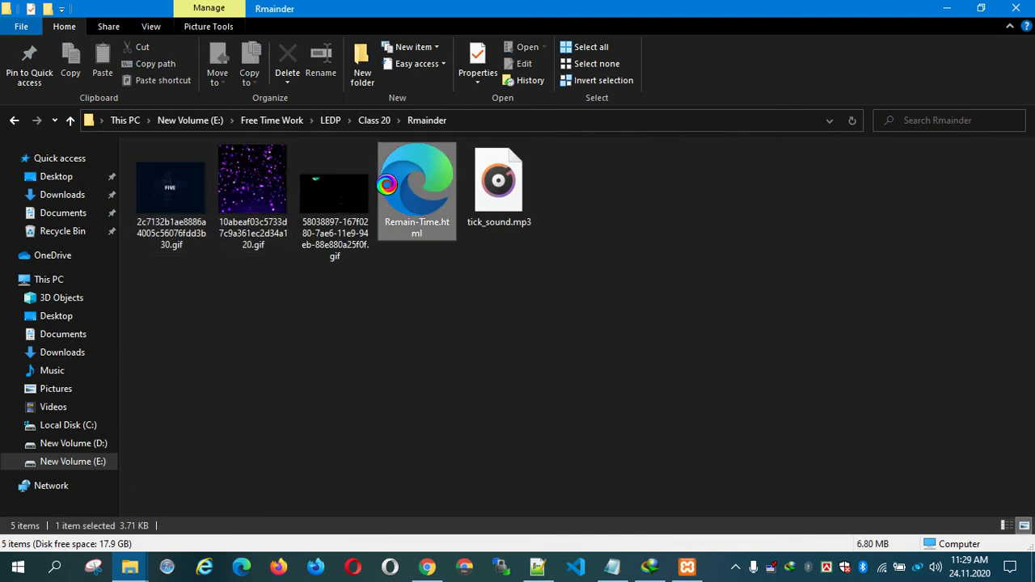
right_click(390, 188)
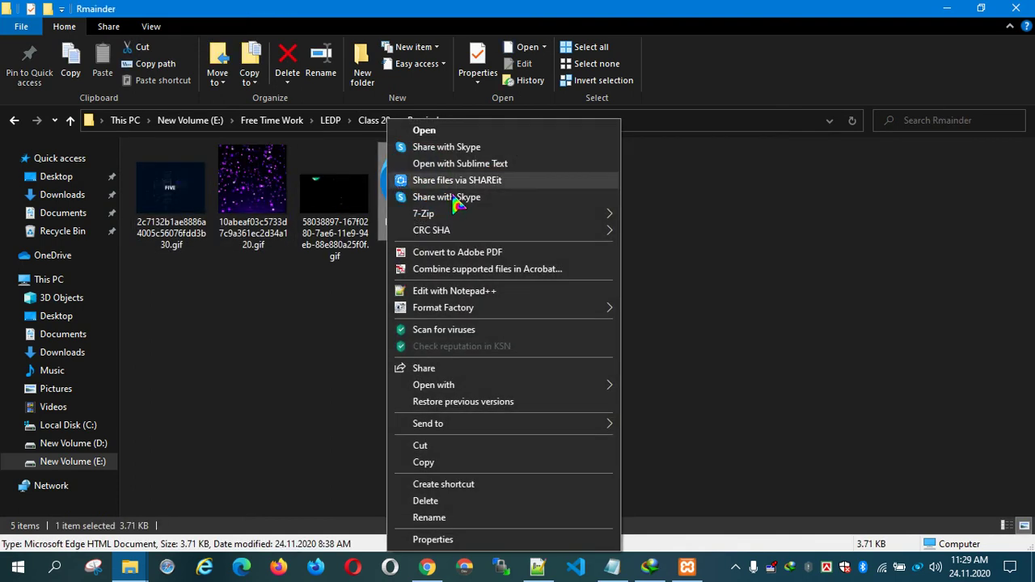
click(465, 292)
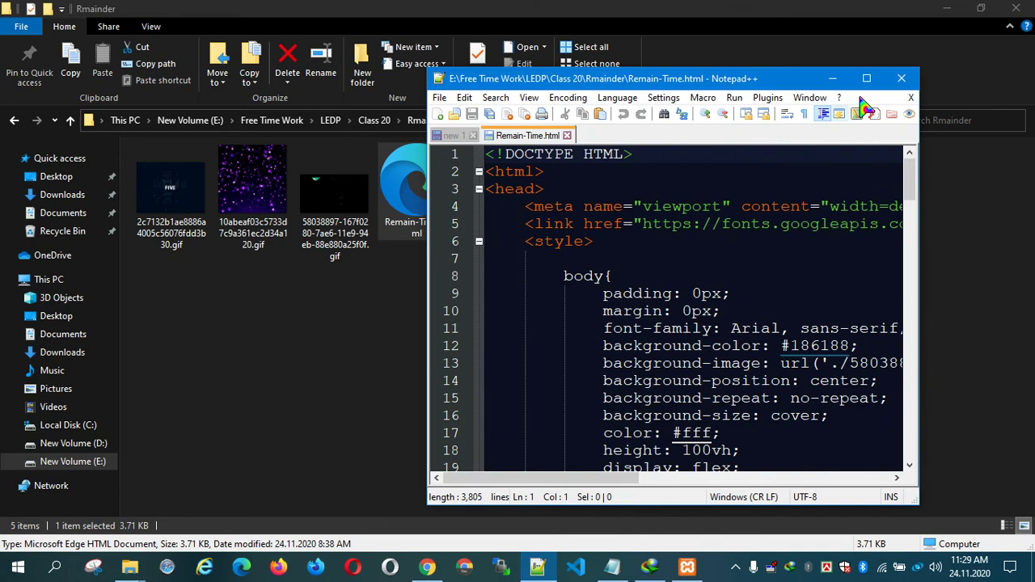
Step: Uncomment the Interval heading on line 67 and save the file
click(866, 79)
scroll(636, 300, down, 10)
scroll(511, 327, up, 2)
scroll(511, 327, up, 8)
scroll(410, 342, down, 20)
scroll(401, 360, up, 6)
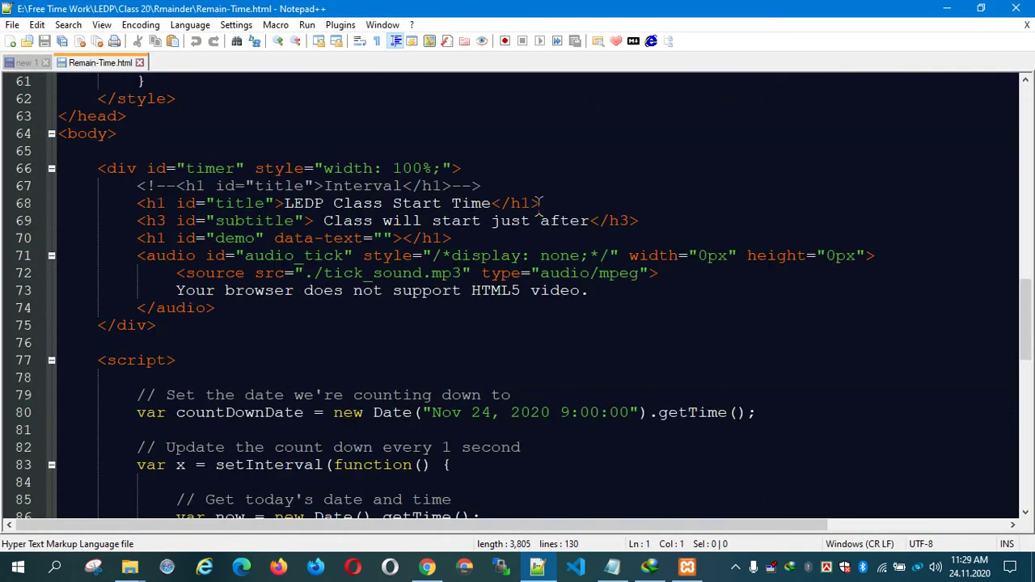
click(507, 185)
text(])
key(BackSpace)
key(BackSpace)
key(BackSpace)
key(BackSpace)
key(Home)
key(Delete)
key(Delete)
key(Delete)
key(Delete)
key(ctrl+s)
Step: Change the countdown target on line 80 from 9:00:00 to 11:50:00
click(606, 236)
scroll(526, 315, down, 2)
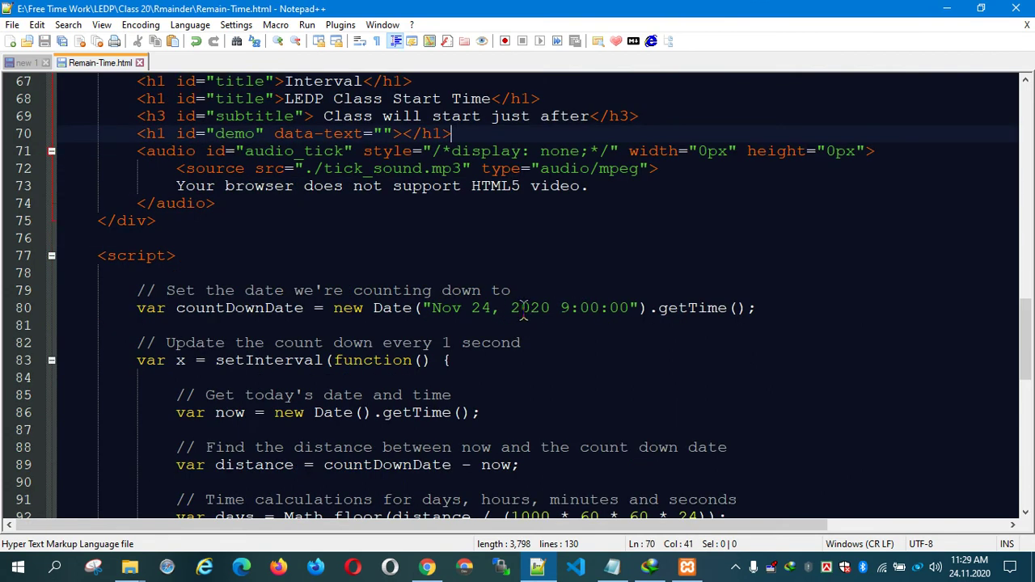
click(571, 308)
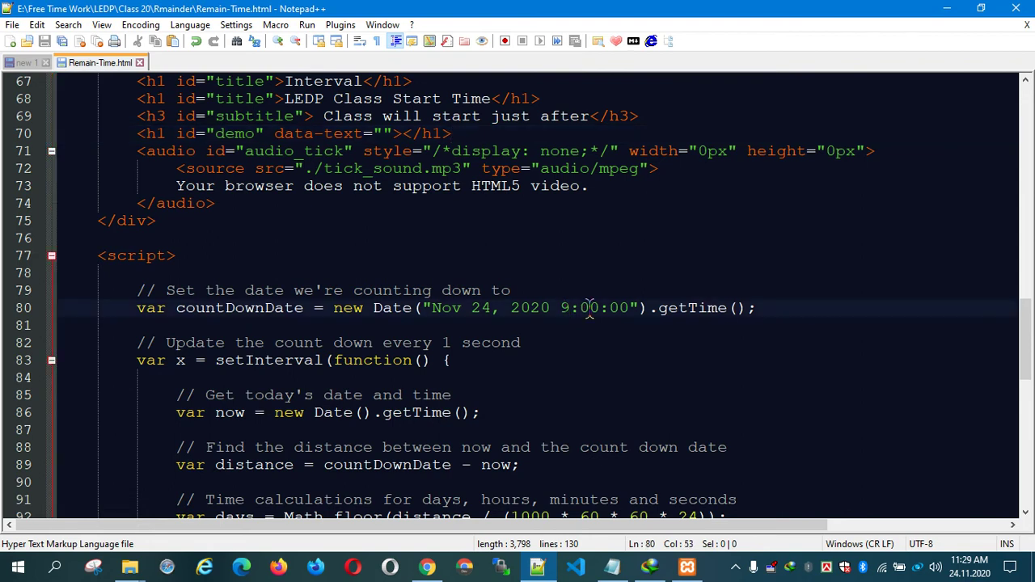
key(BackSpace)
text(11)
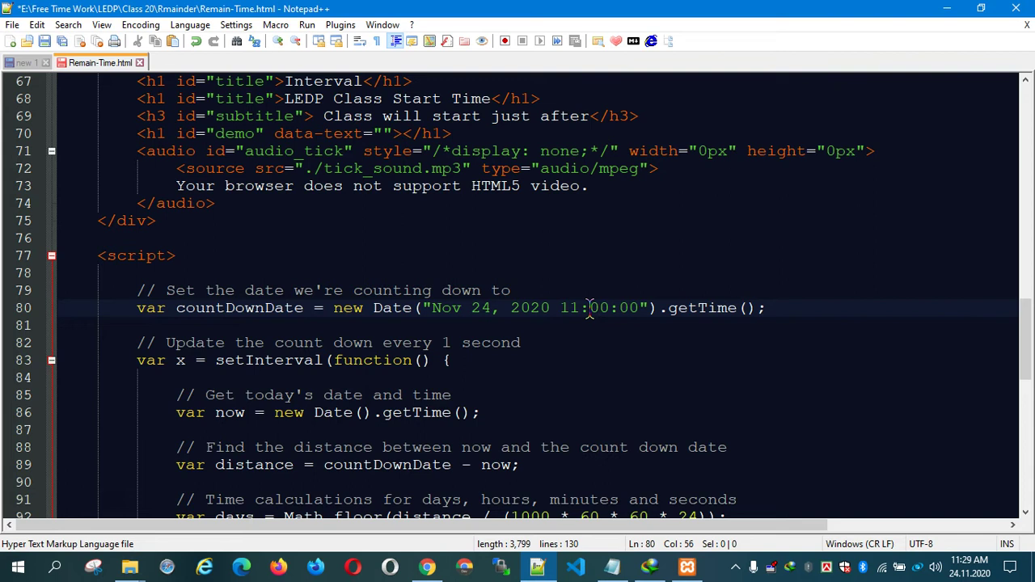
key(BackSpace)
text(5)
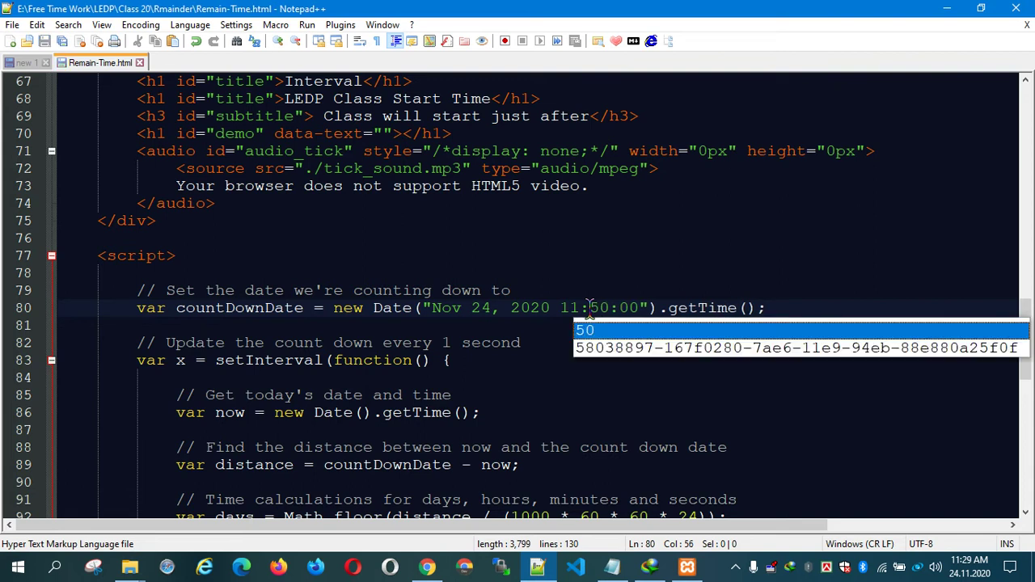
key(End)
key(Left)
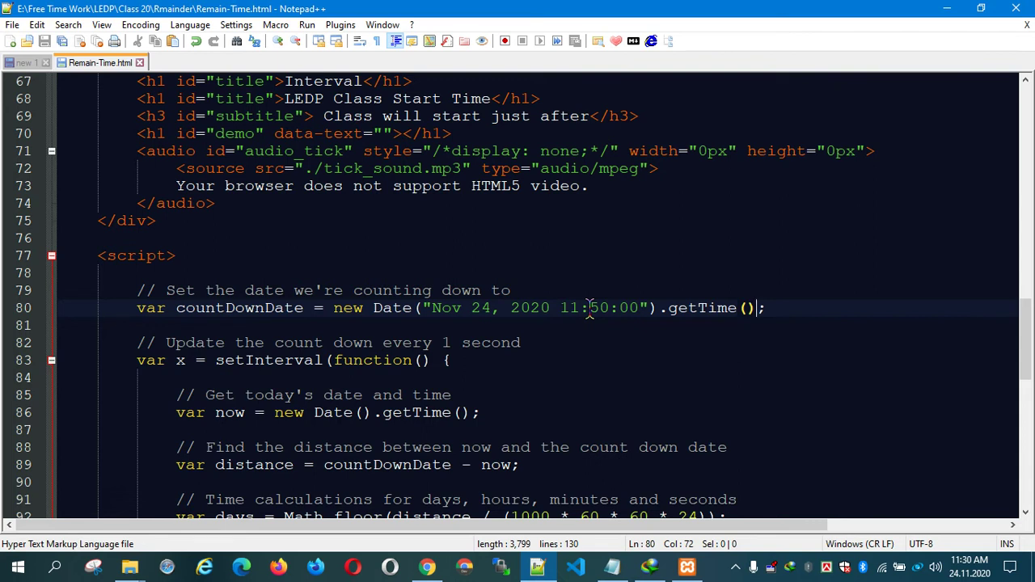
double_click(598, 308)
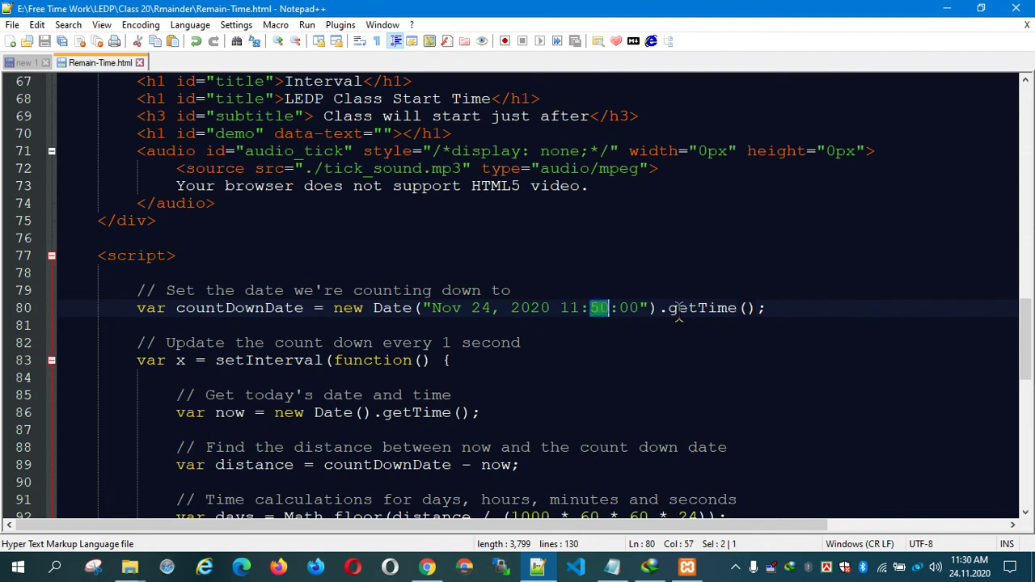
click(785, 308)
double_click(570, 308)
click(746, 308)
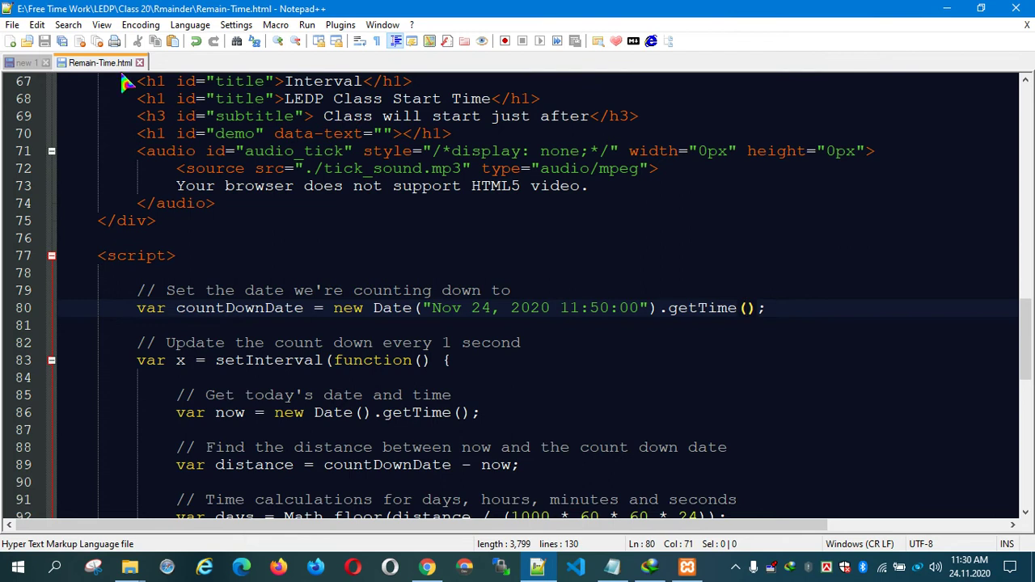
Step: Copy Remain-Time.html's full path and load it in a new Chrome tab
right_click(121, 67)
click(198, 325)
click(427, 566)
click(883, 13)
text(E:\Free Time Work\LEDP\Class 20\Rmainder\Remain-Time.html)
key(Return)
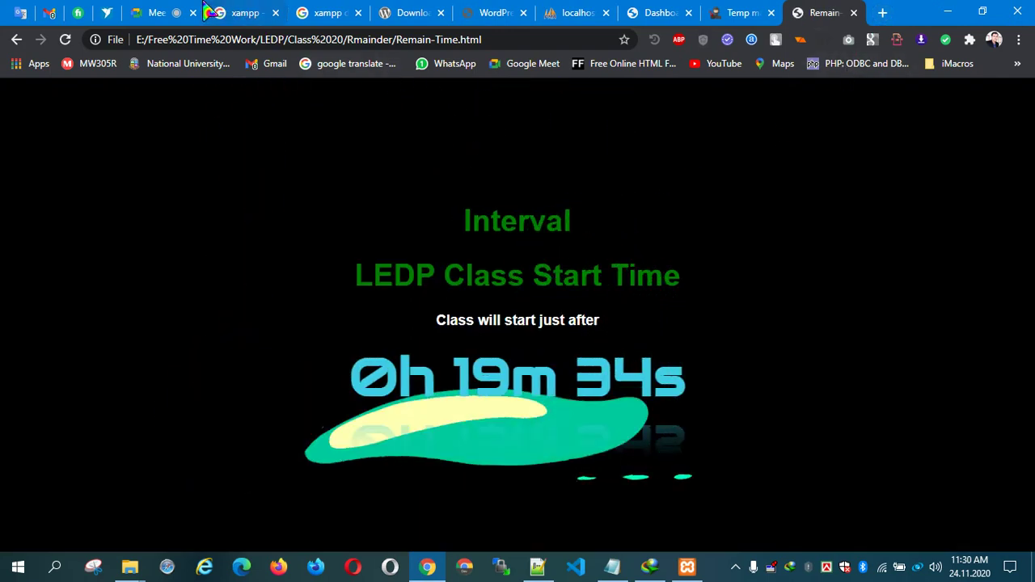
Step: Present the Remain-Time.html browser tab to the Google Meet call
click(162, 12)
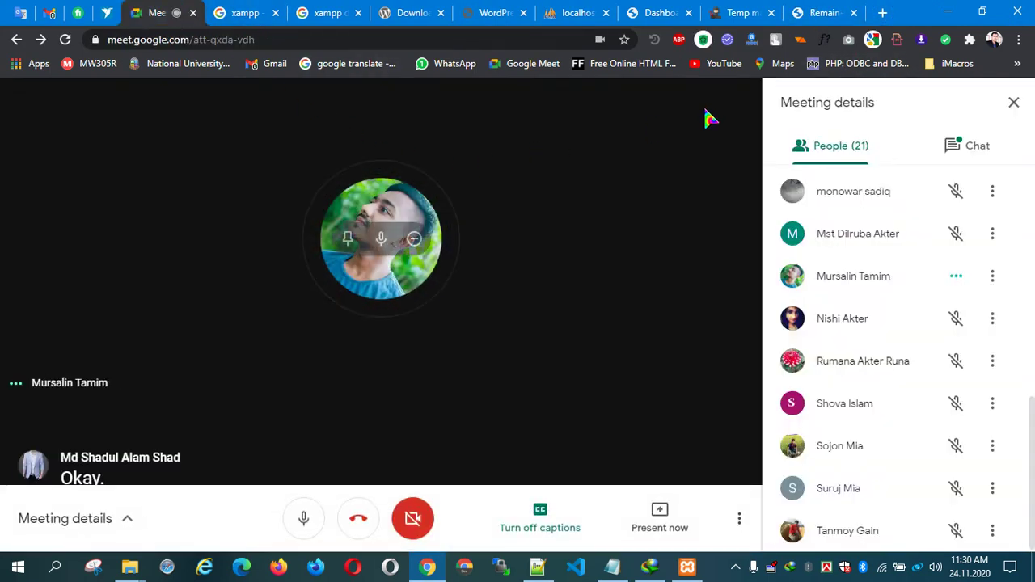
click(670, 529)
click(645, 458)
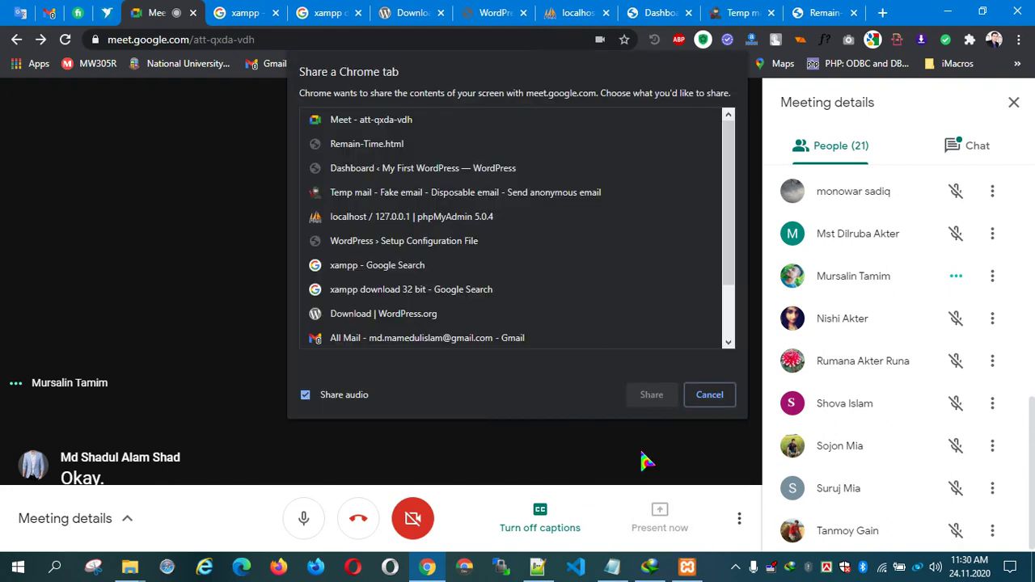
click(380, 146)
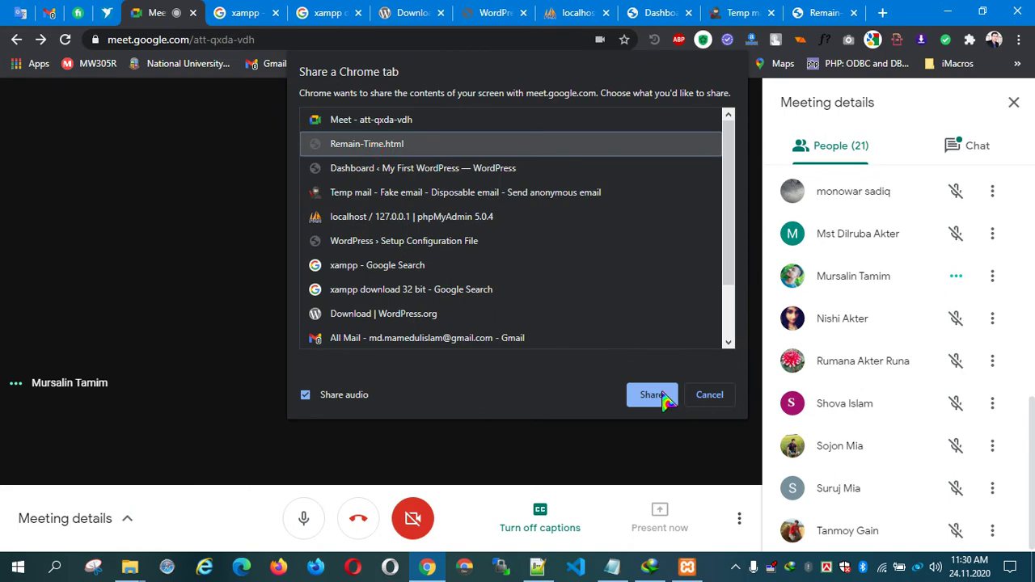
click(651, 395)
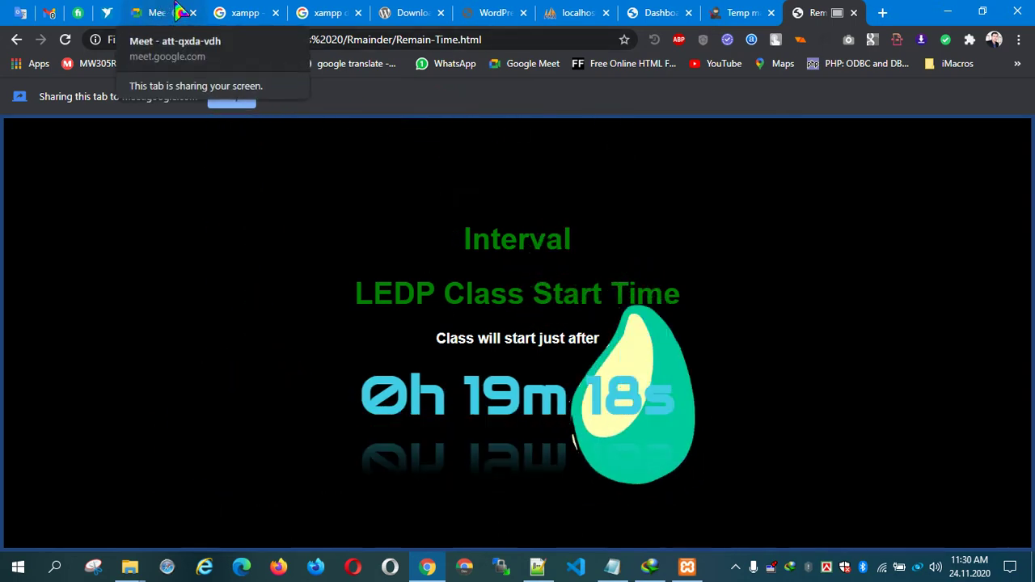
Step: Back in the meeting, open the chat and leave the microphone muted
click(165, 13)
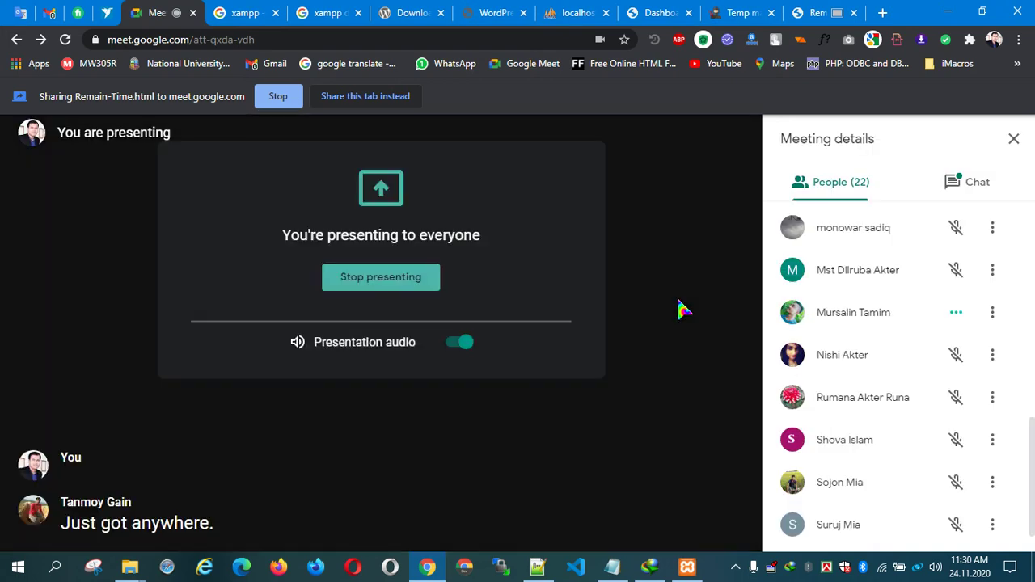
mouse_move(324, 497)
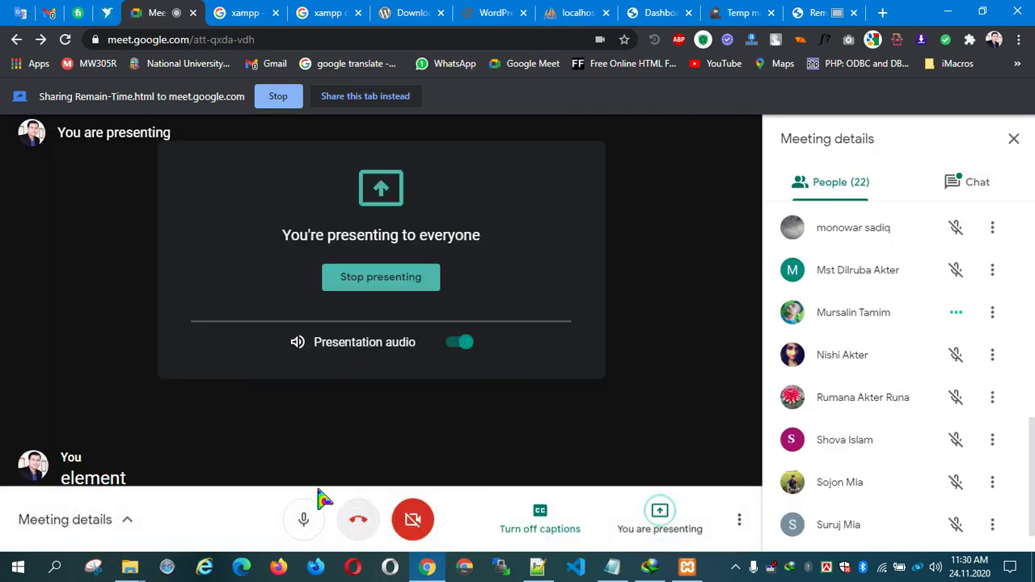
click(306, 519)
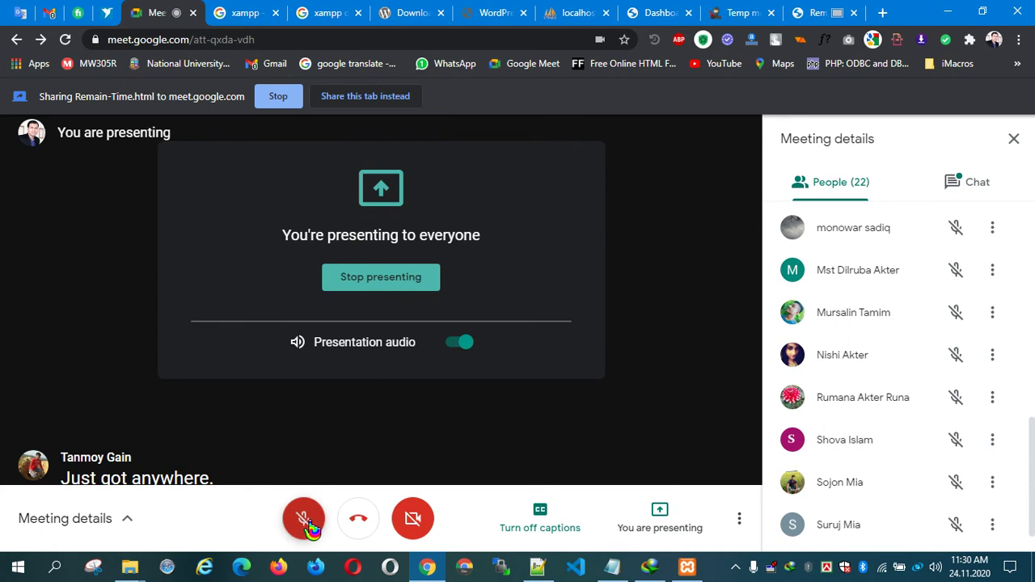
click(307, 522)
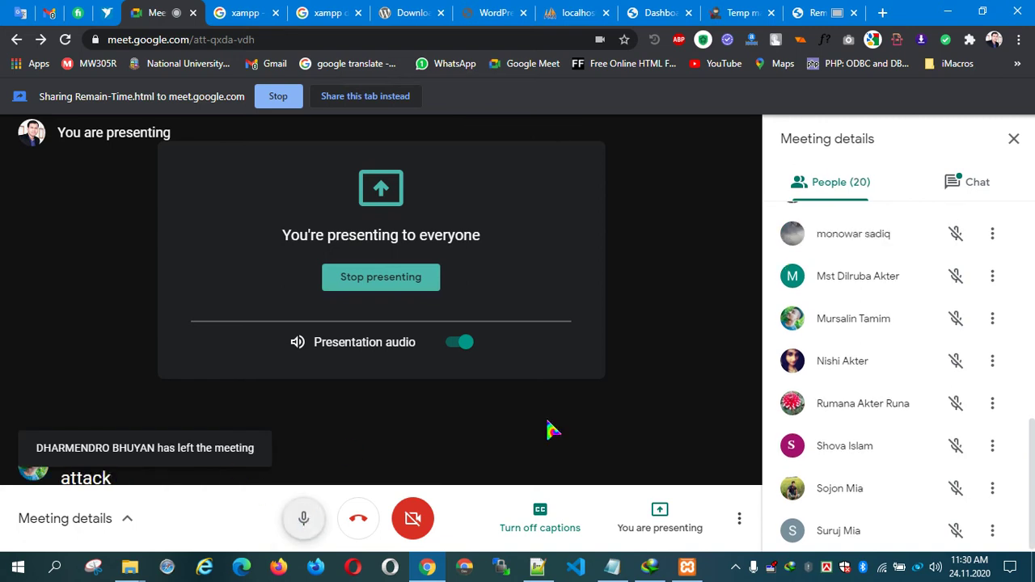
scroll(920, 428, up, 6)
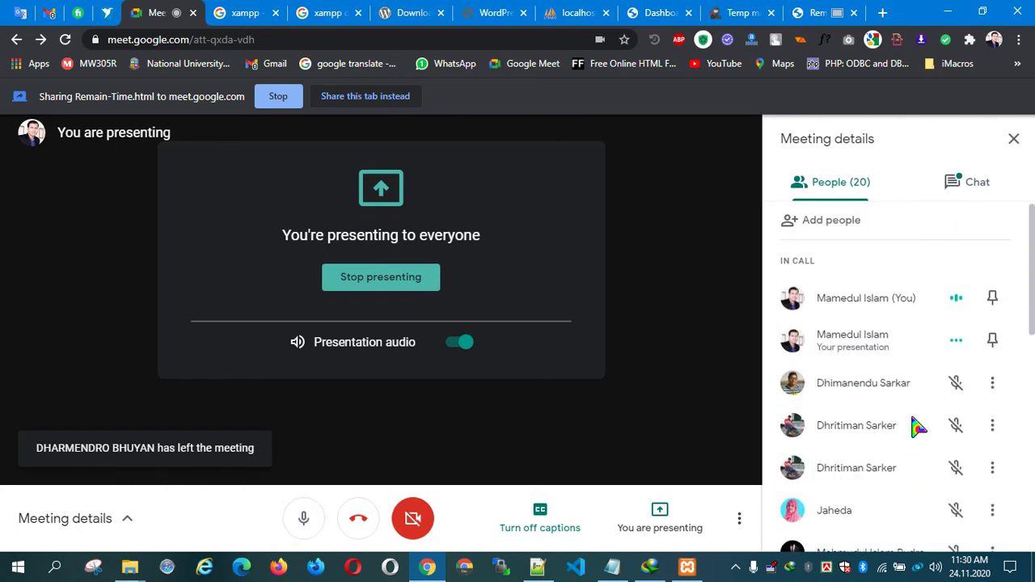
click(966, 186)
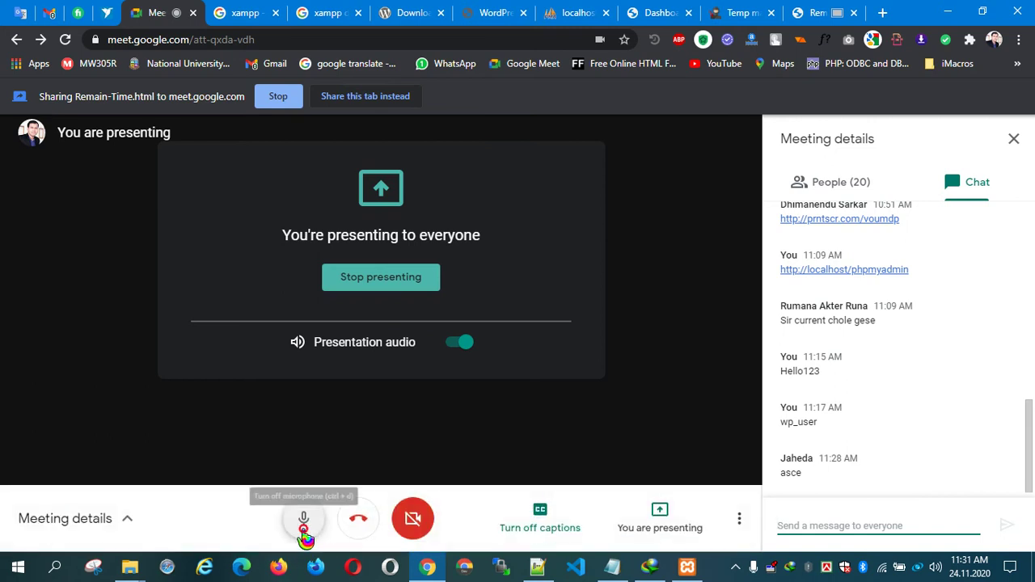
click(304, 525)
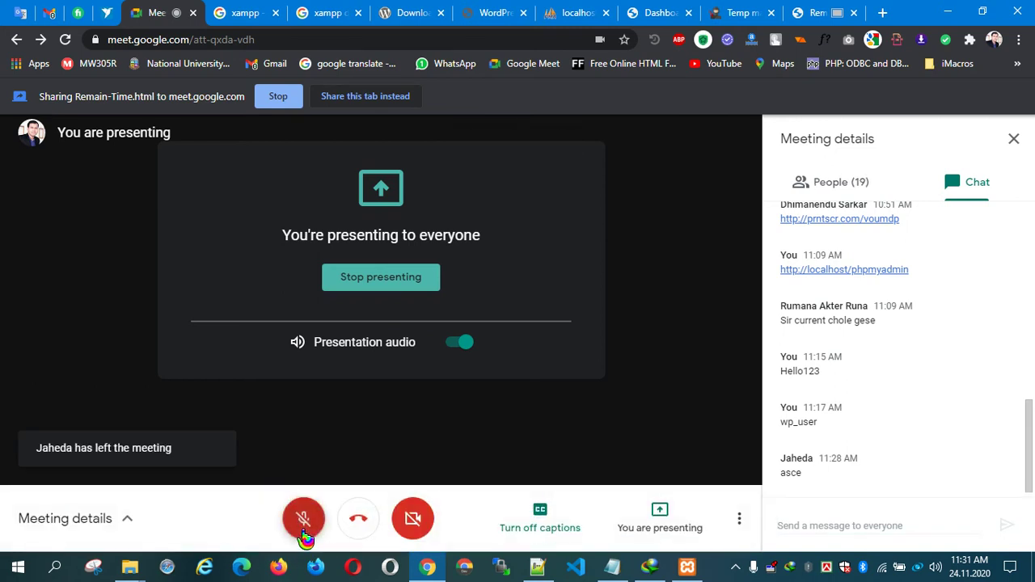
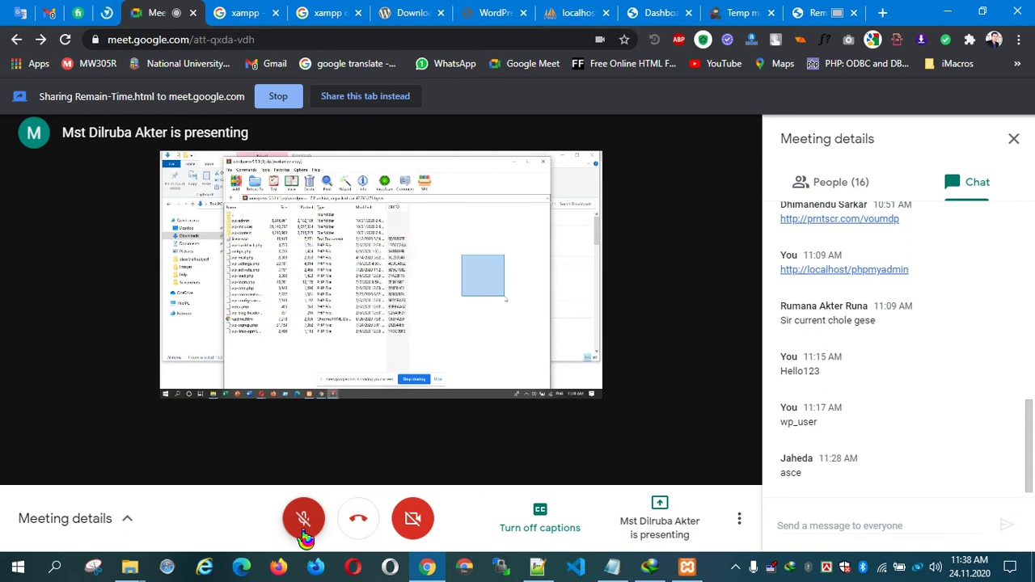
Step: Unmute the microphone while the WordPress presentation continues on the shared screen
click(304, 535)
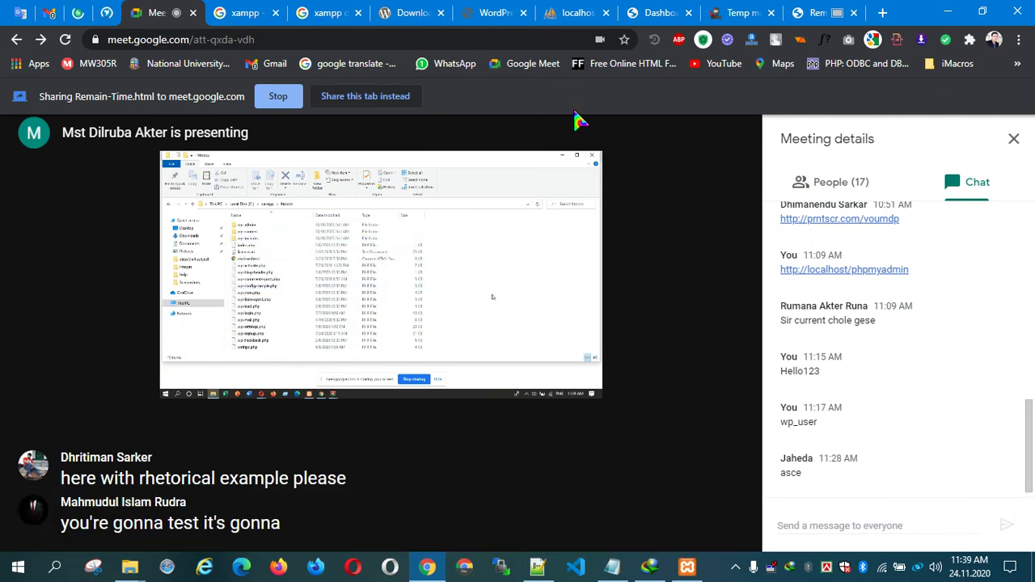
Step: Check the People list in Meeting details, then close the side panel
click(823, 182)
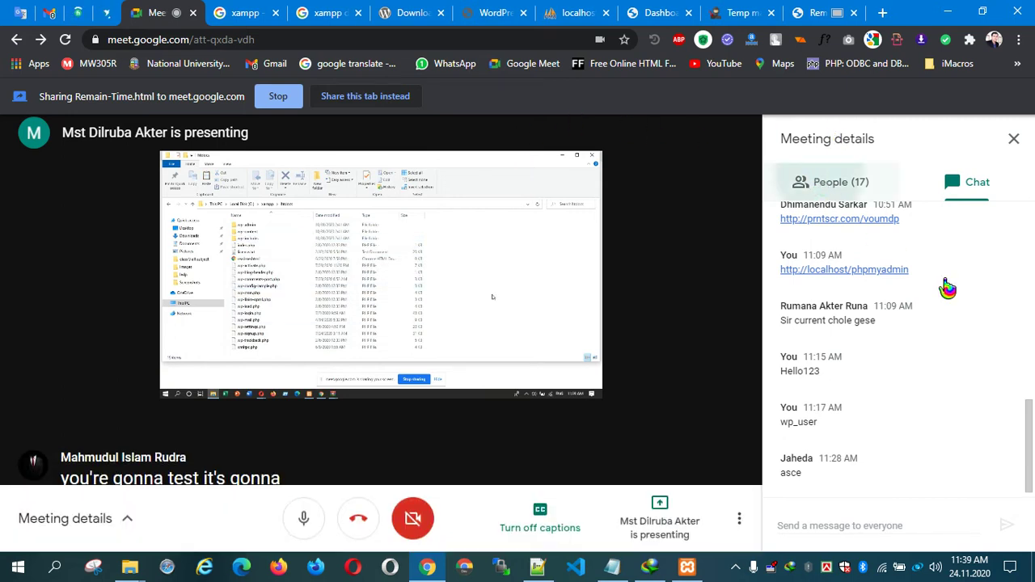
click(1017, 143)
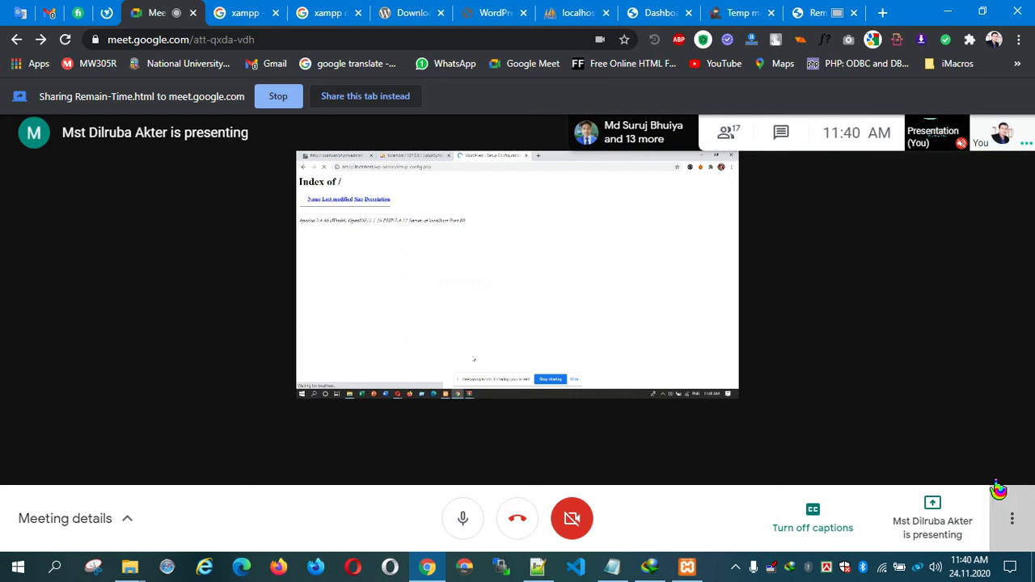
Step: Switch the call to full screen via More options and mute the microphone
click(1011, 518)
click(920, 287)
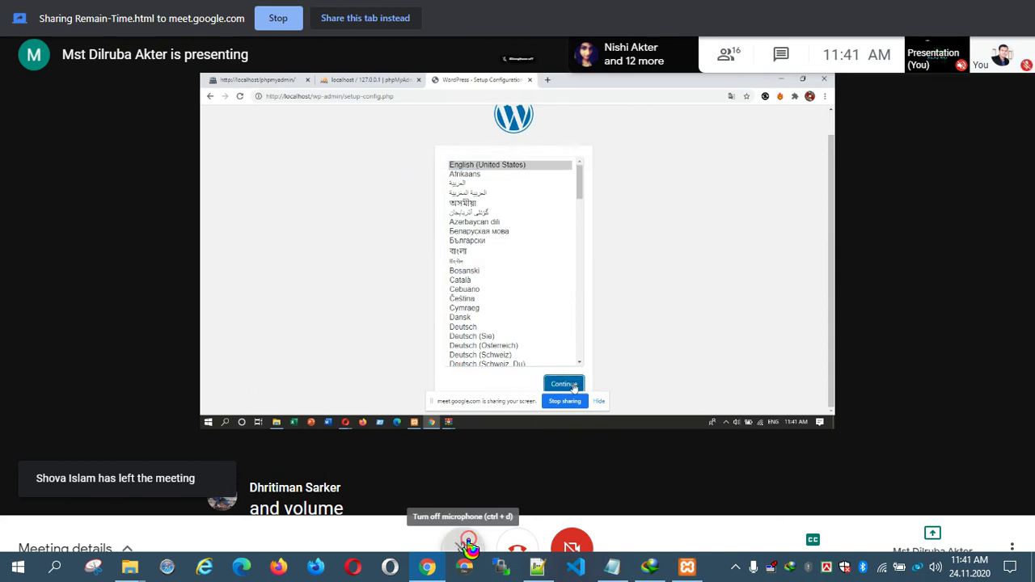
click(468, 546)
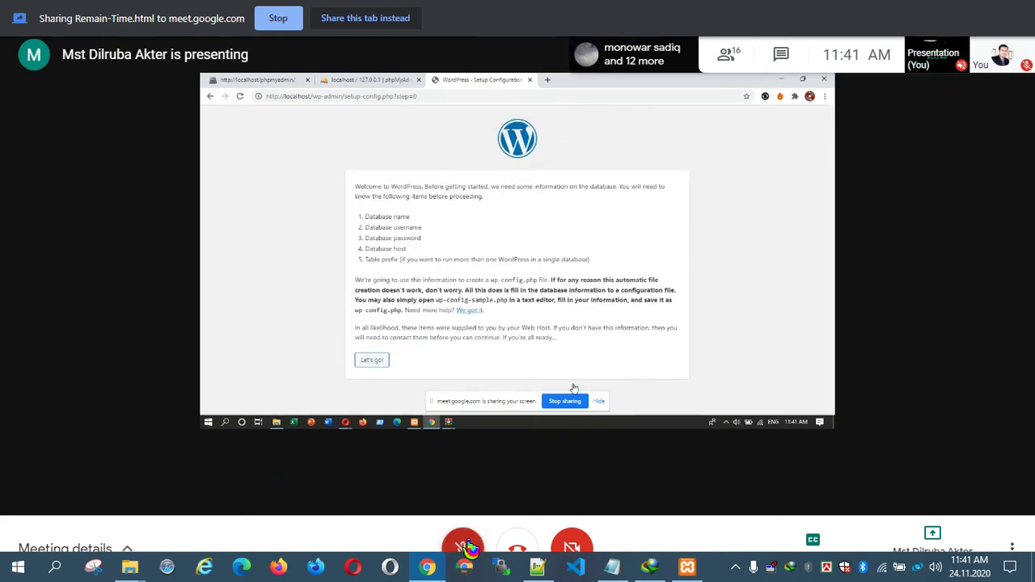
Step: Enter database username wp_user and its password in the form, then show the participants list
click(377, 364)
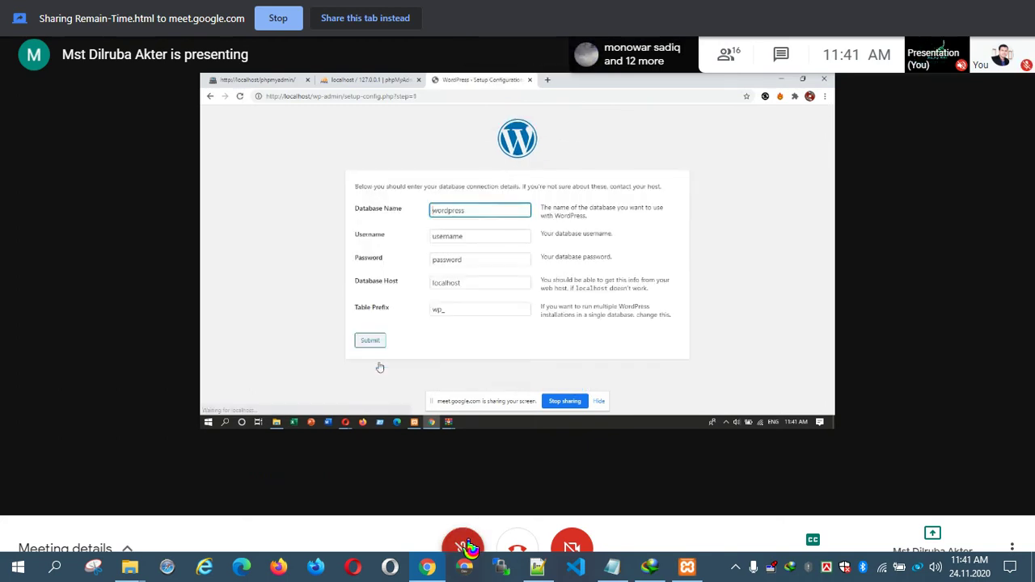
click(444, 237)
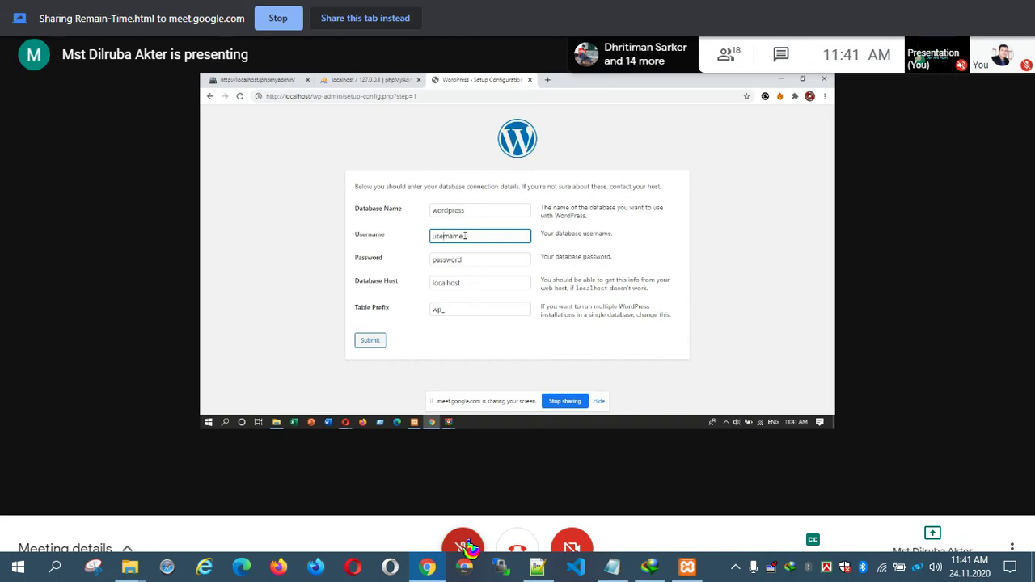
key(BackSpace)
key(BackSpace)
key(BackSpace)
key(BackSpace)
key(BackSpace)
key(BackSpace)
text(wp)
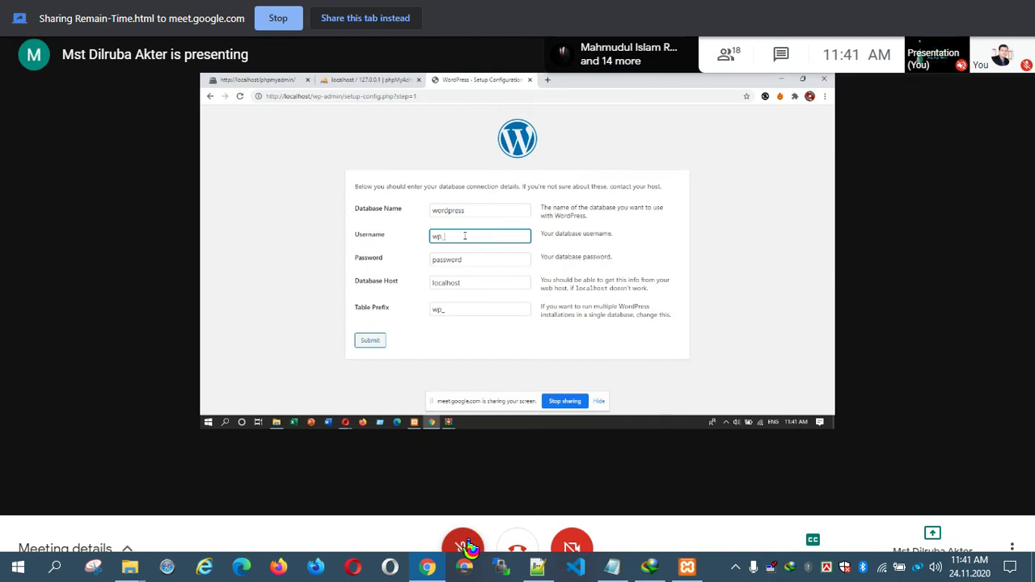
text(_user)
click(460, 259)
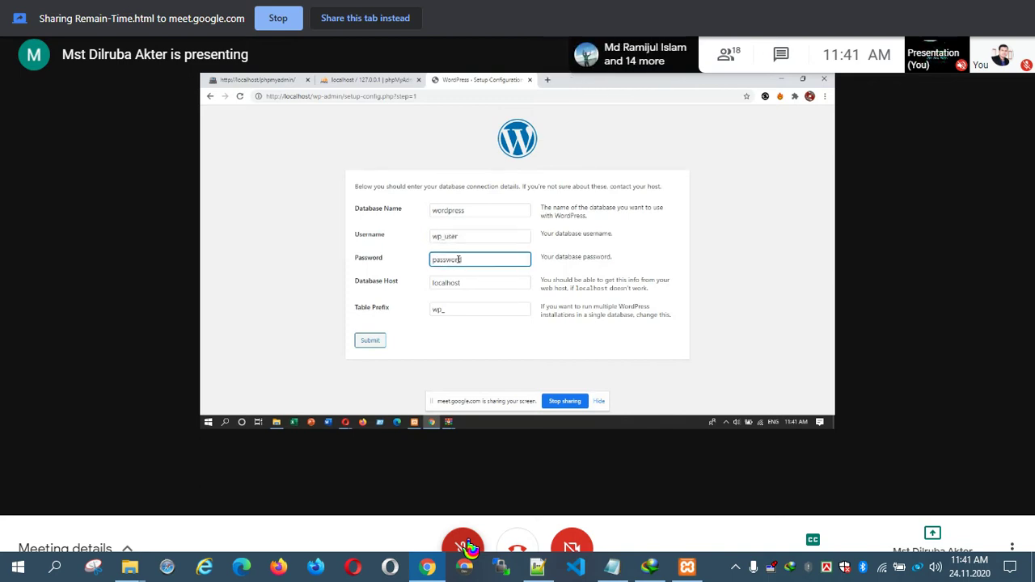
key(BackSpace)
key(BackSpace)
key(BackSpace)
key(BackSpace)
key(BackSpace)
key(BackSpace)
key(BackSpace)
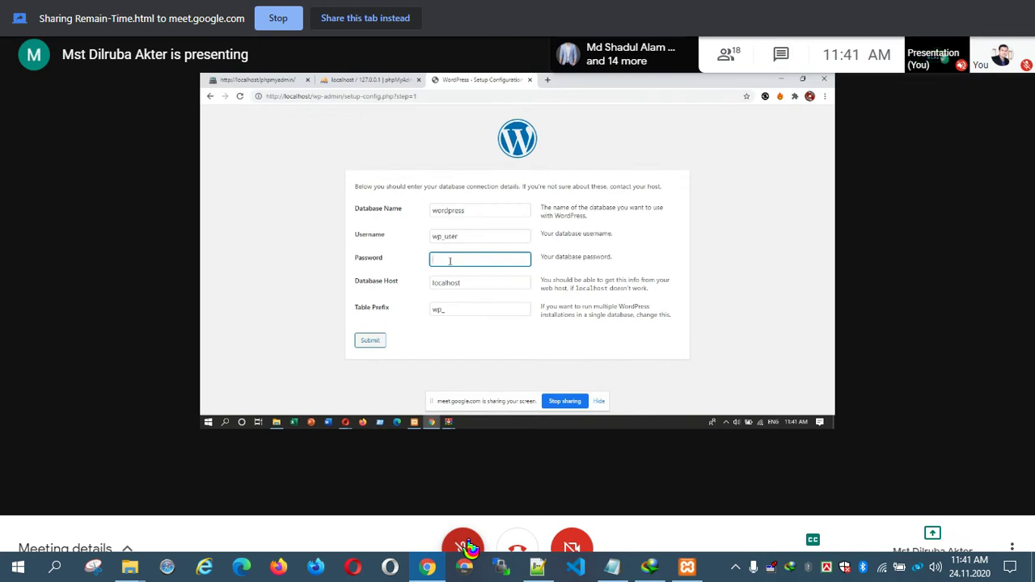
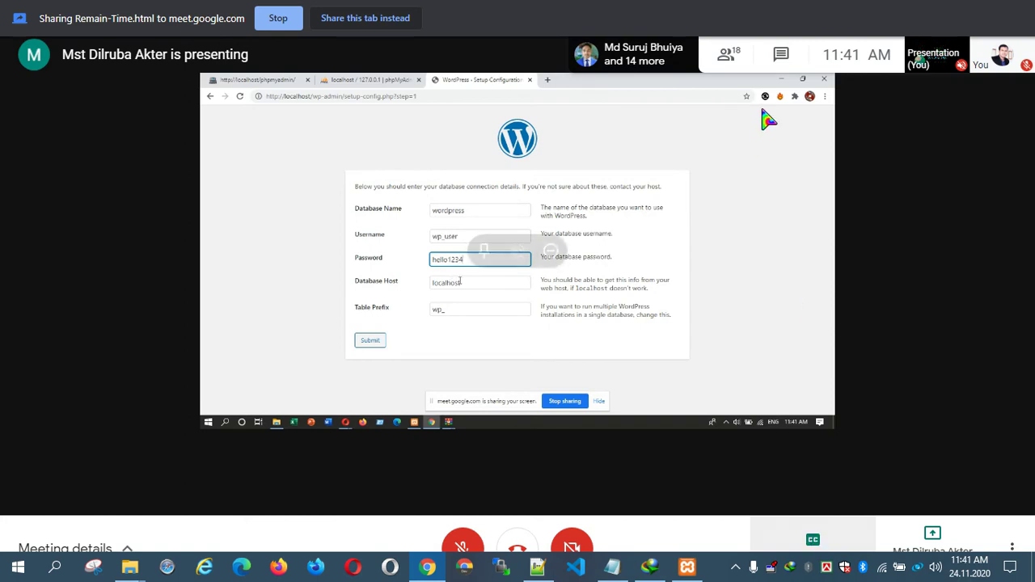
click(741, 58)
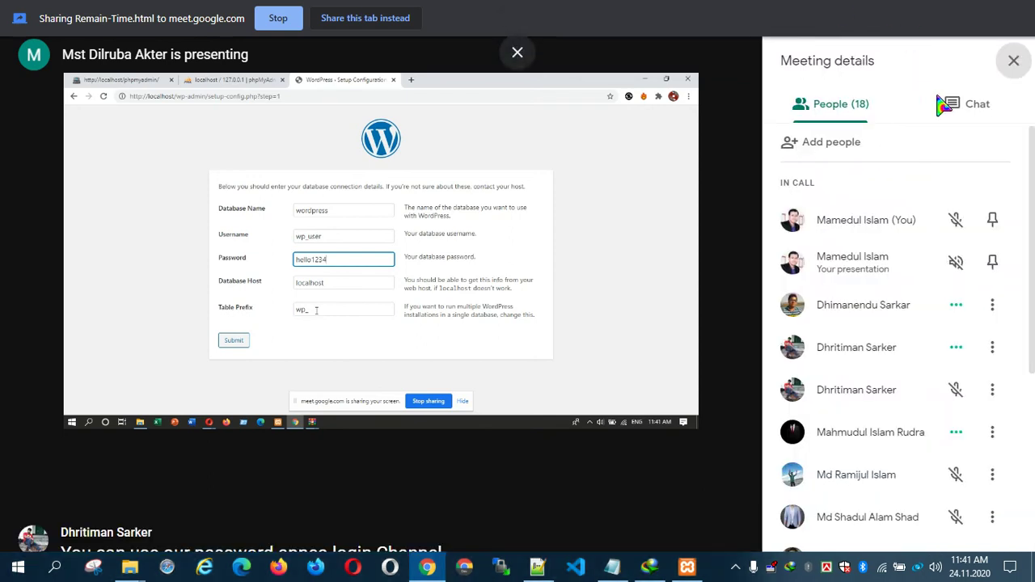
Step: Close the Meeting details participants panel to recentre the presentation
click(1012, 60)
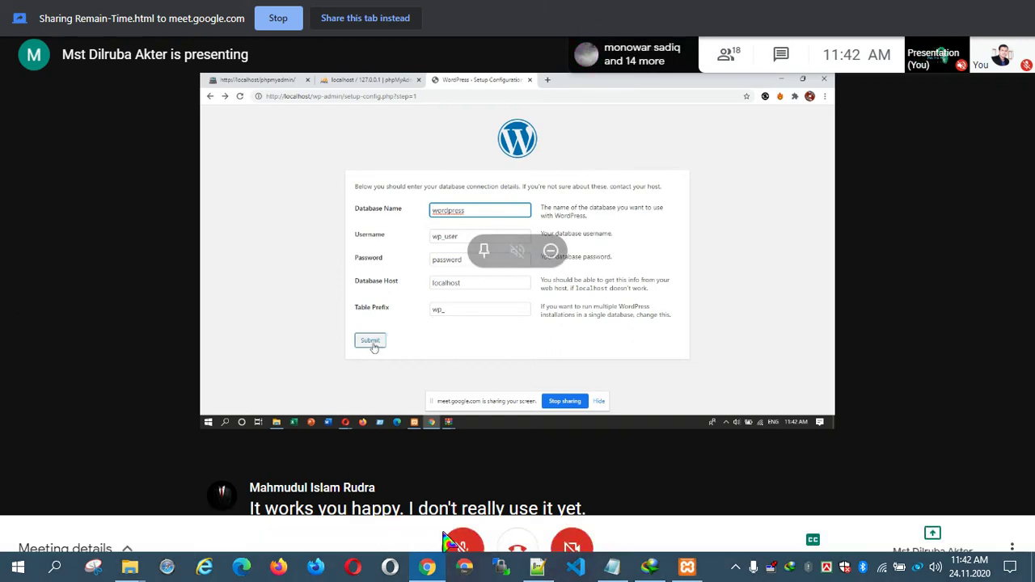
click(460, 545)
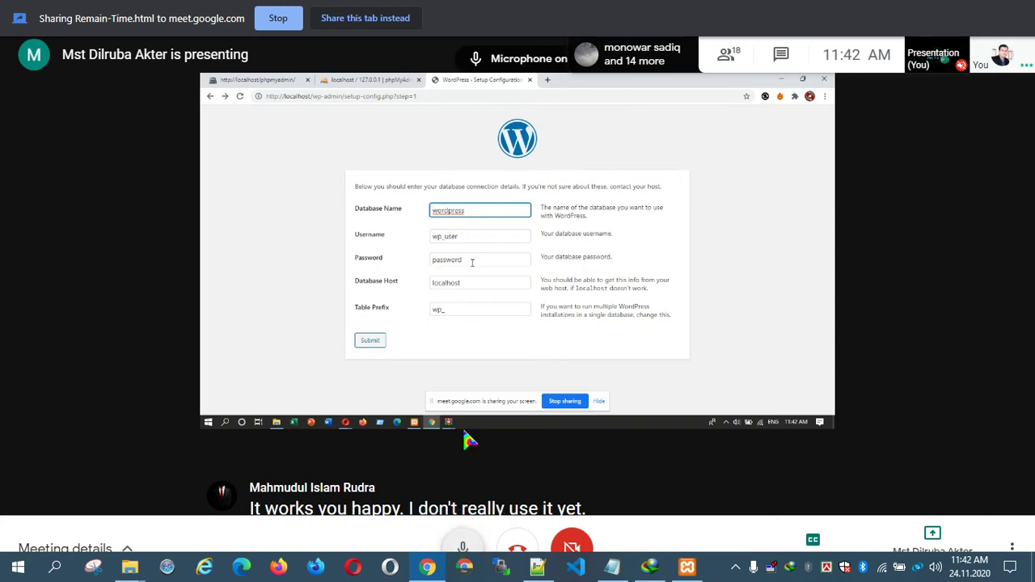
click(462, 553)
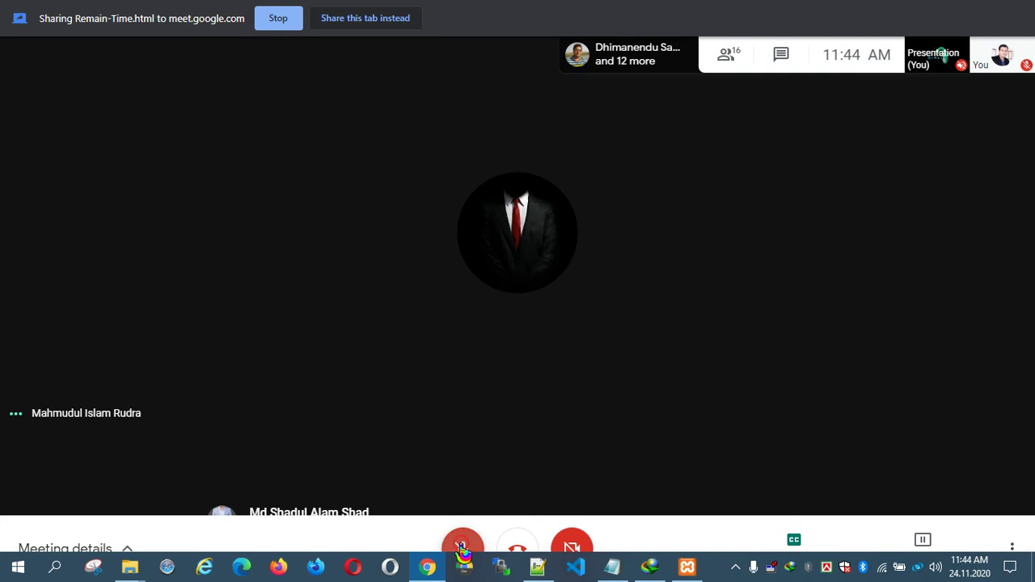
Step: Turn the microphone on to speak while Remain-Time.html is being presented
click(463, 548)
mouse_move(572, 275)
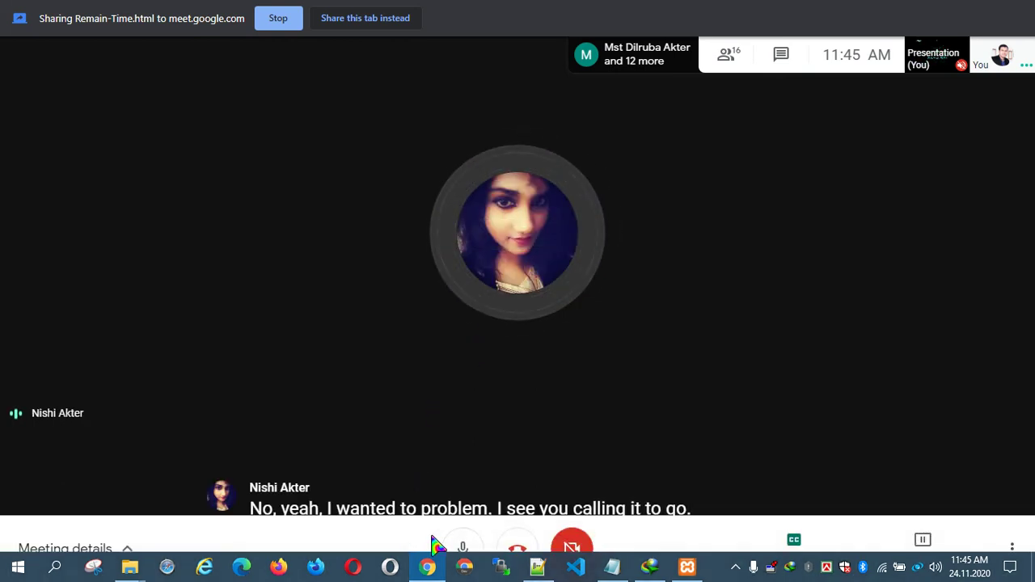
Step: Turn the microphone off as another participant starts sharing their screen
click(462, 546)
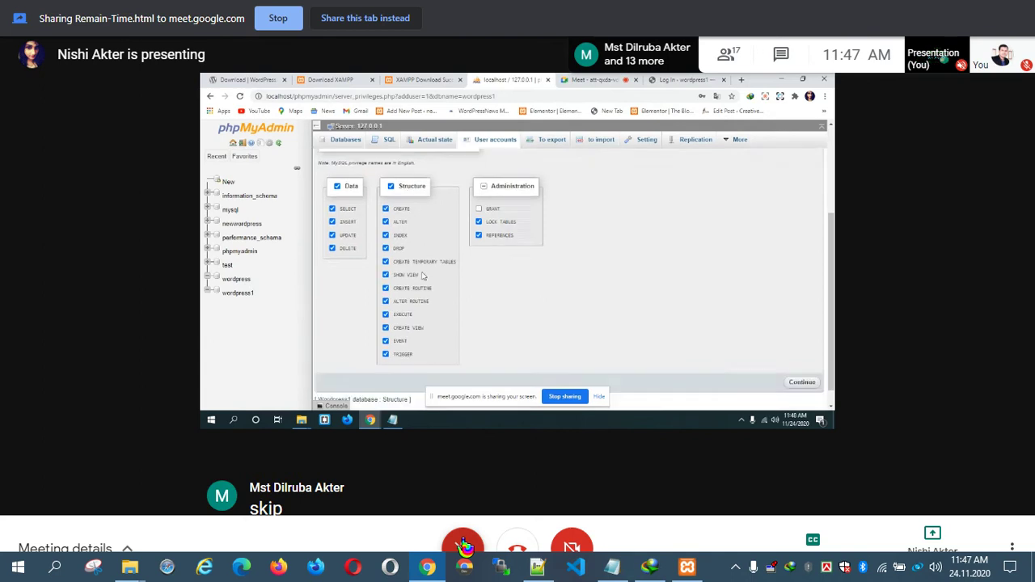
click(667, 79)
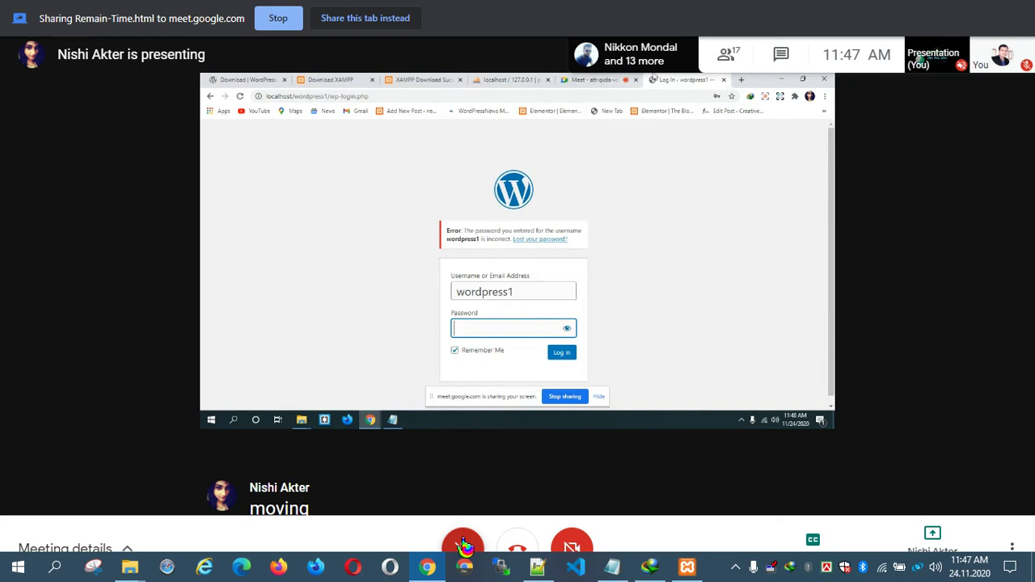
click(301, 419)
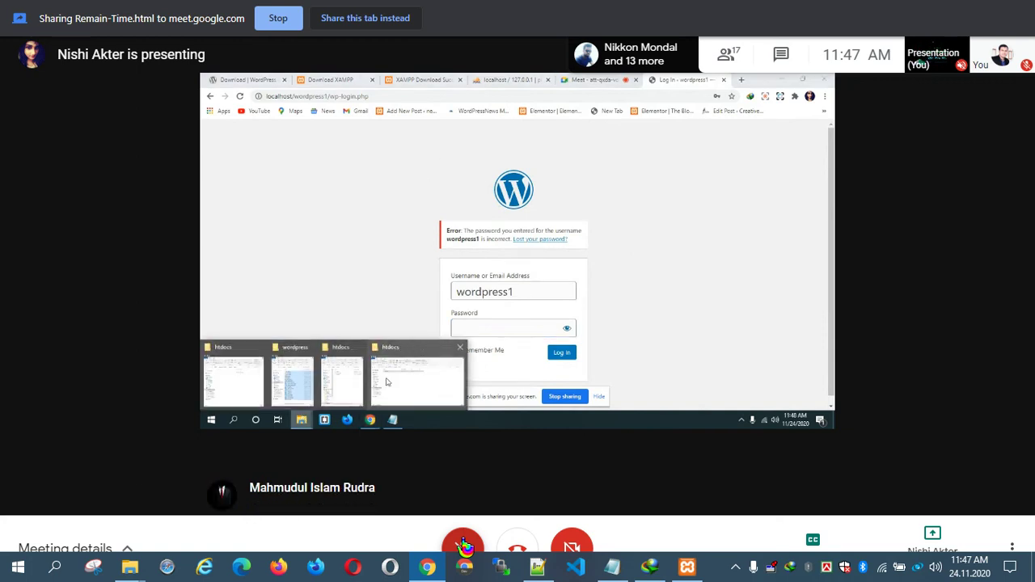
click(392, 376)
double_click(322, 178)
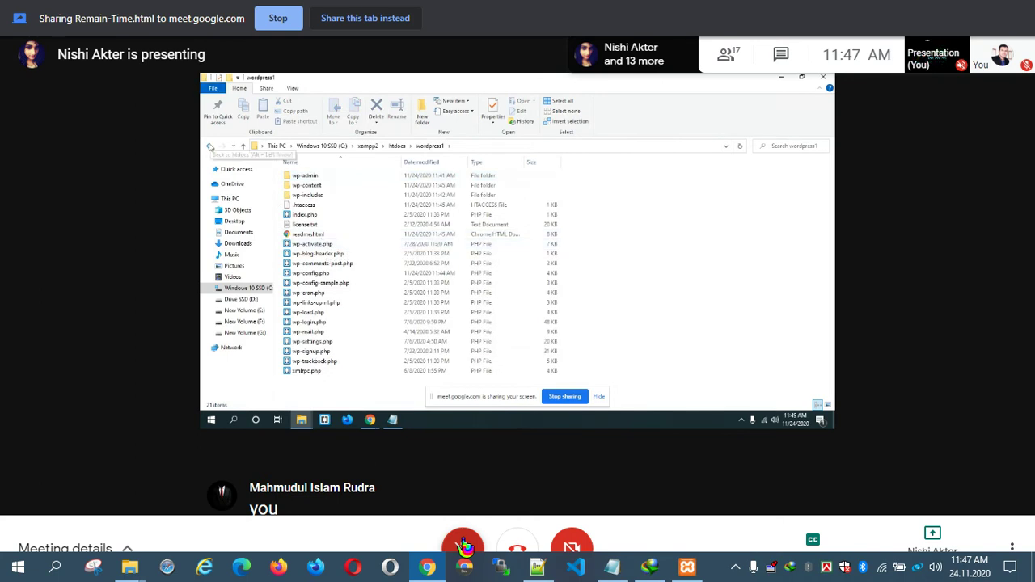
click(209, 146)
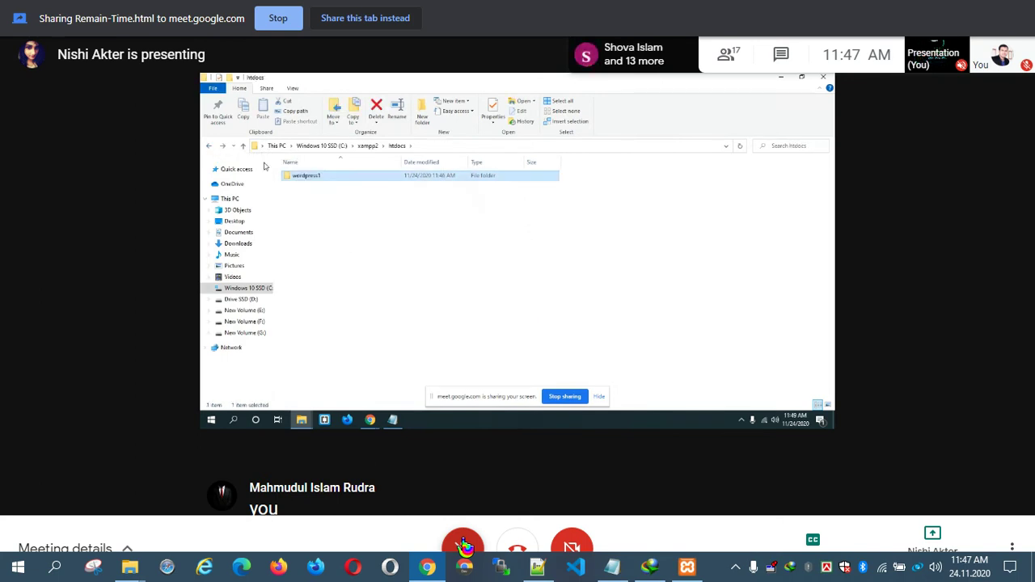
double_click(329, 178)
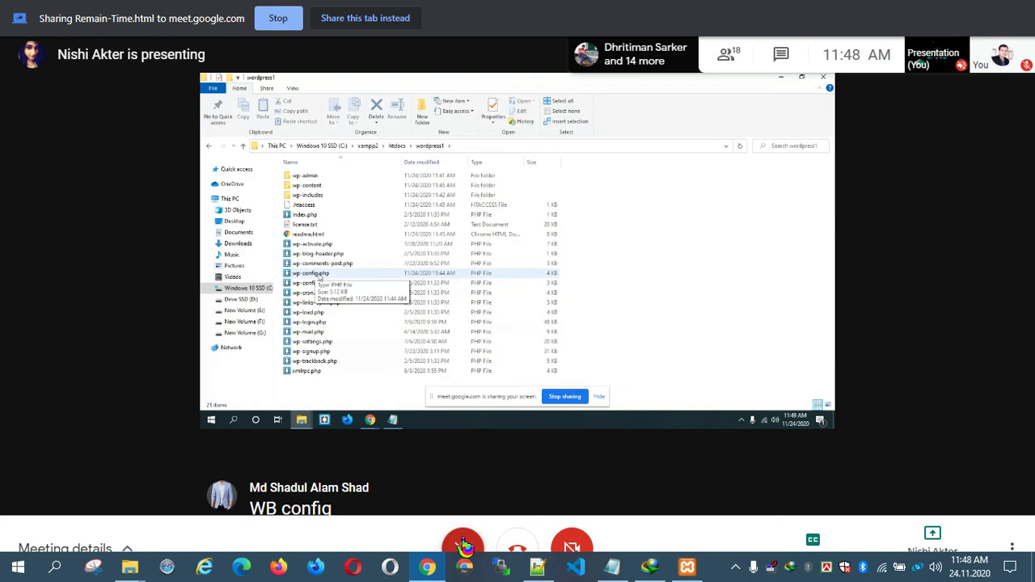
double_click(319, 275)
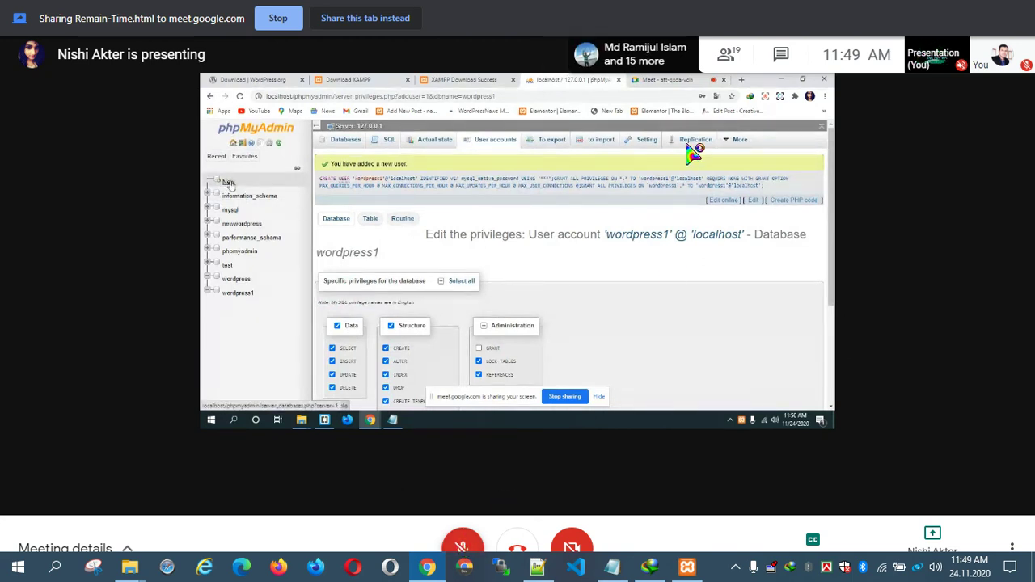
Step: Glance at the participant list, close it, and minimise everything to the Windows desktop
click(732, 57)
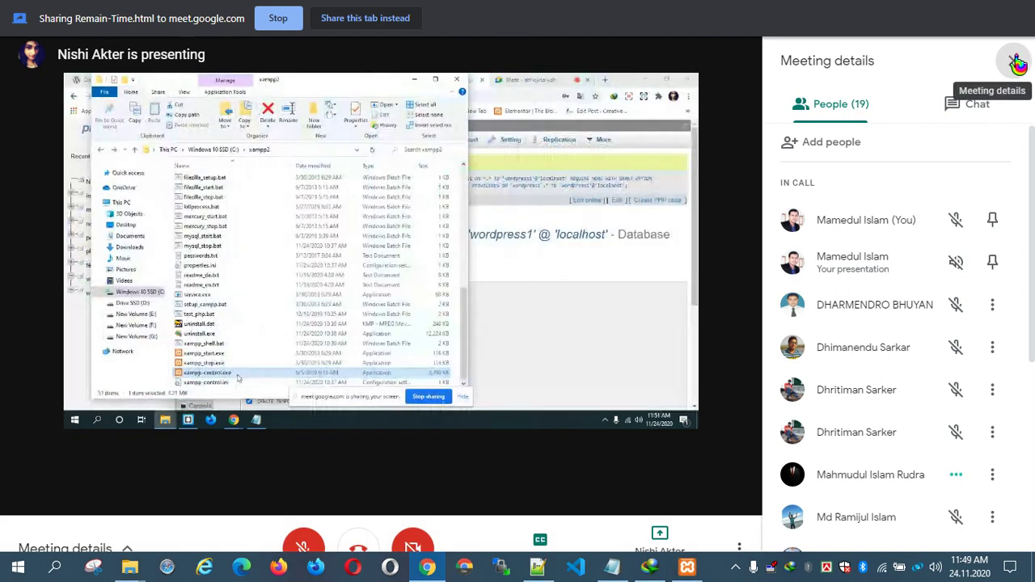
click(1017, 63)
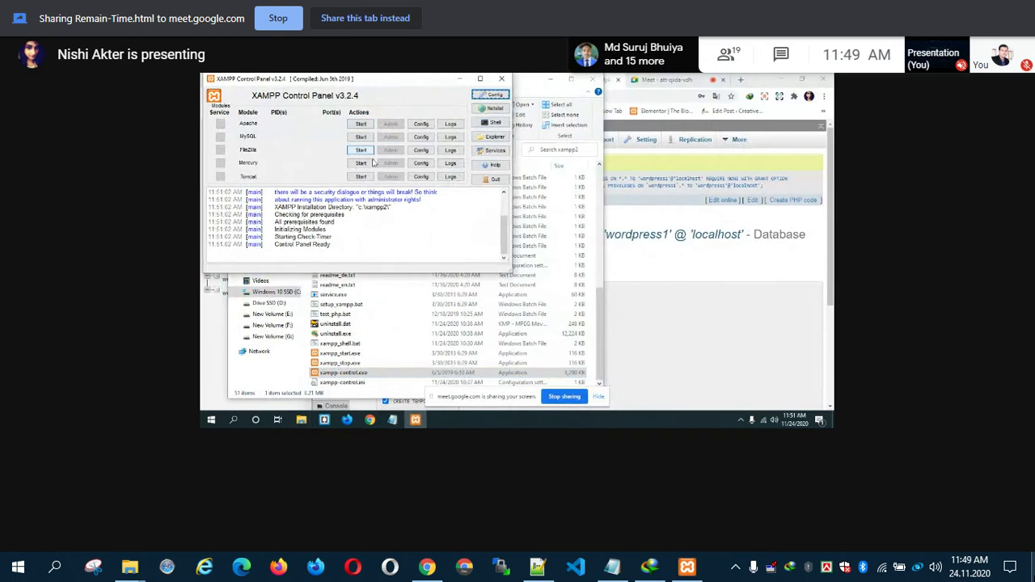
click(1032, 570)
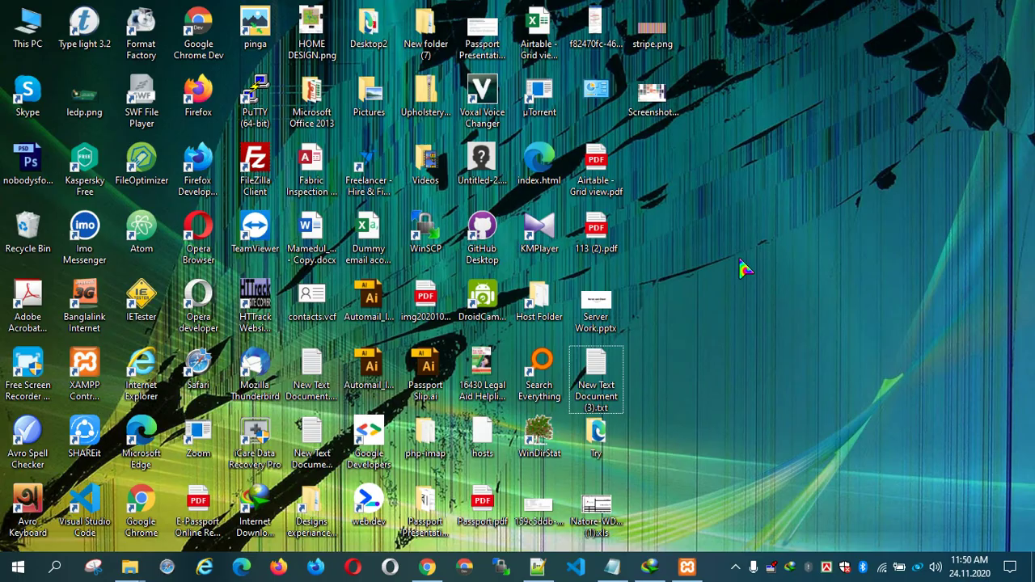
Step: Restore Meet, stop sharing Remain-Time, unmute, exit full screen, and open the Present menu
click(426, 568)
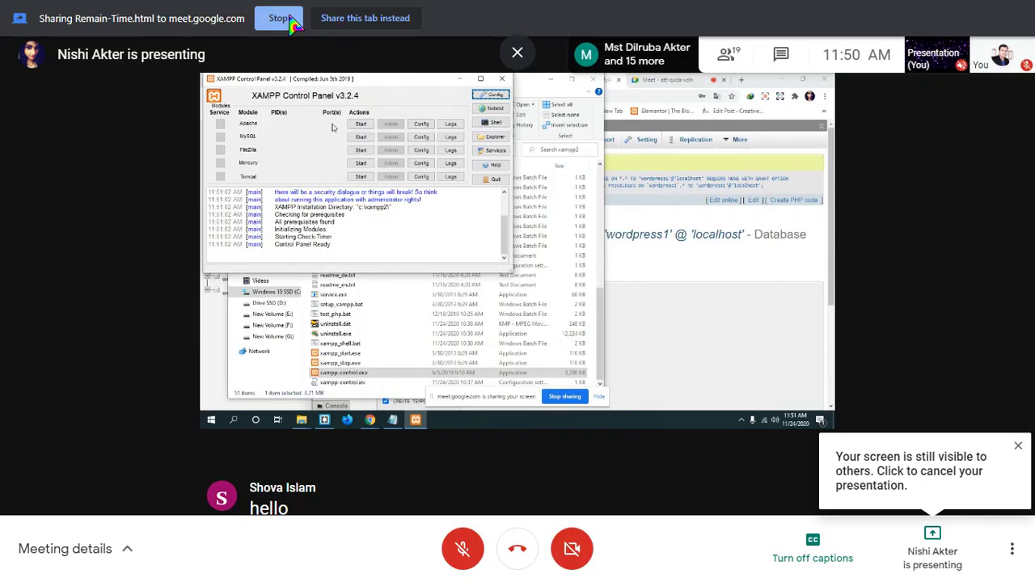
click(277, 18)
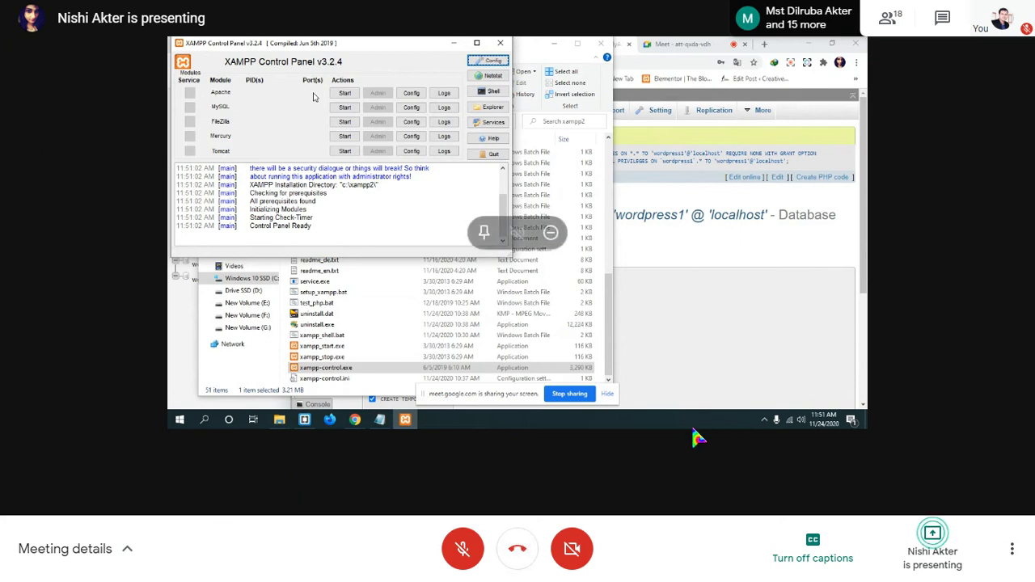
click(463, 557)
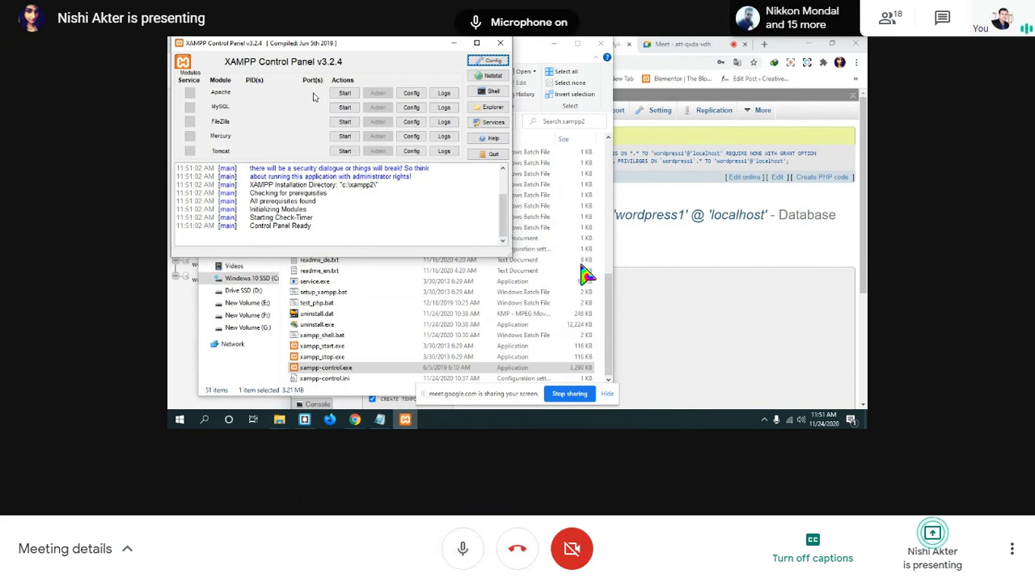
key(Escape)
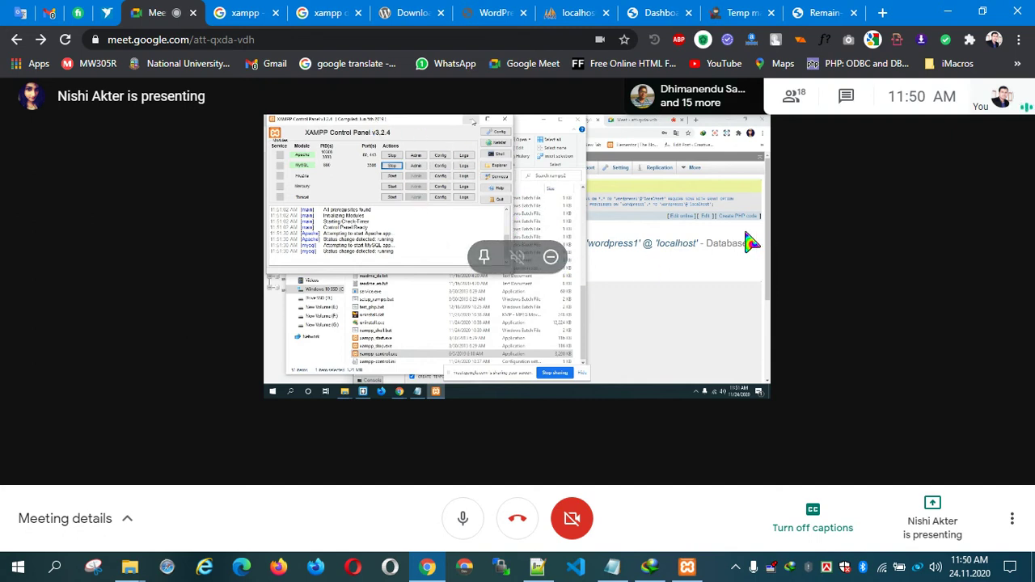
click(946, 530)
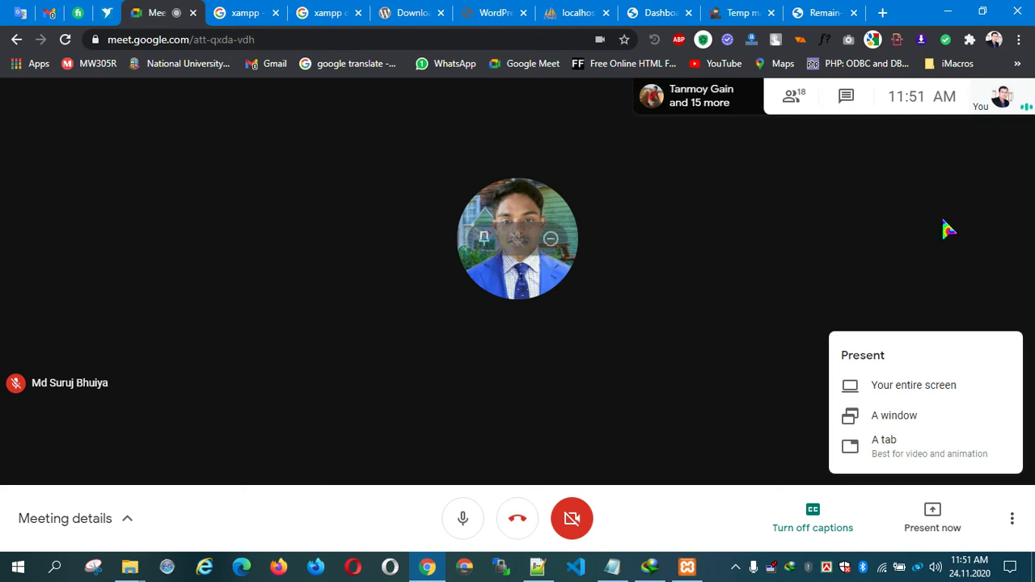
Step: Close the Remain-Time tab, then back in Meet choose to present your entire screen
click(853, 13)
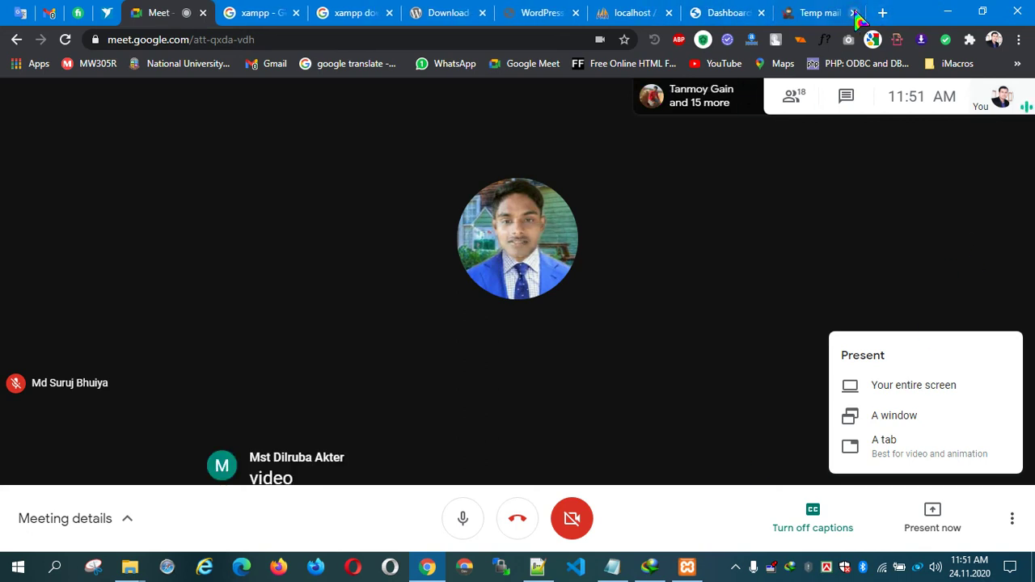
click(734, 13)
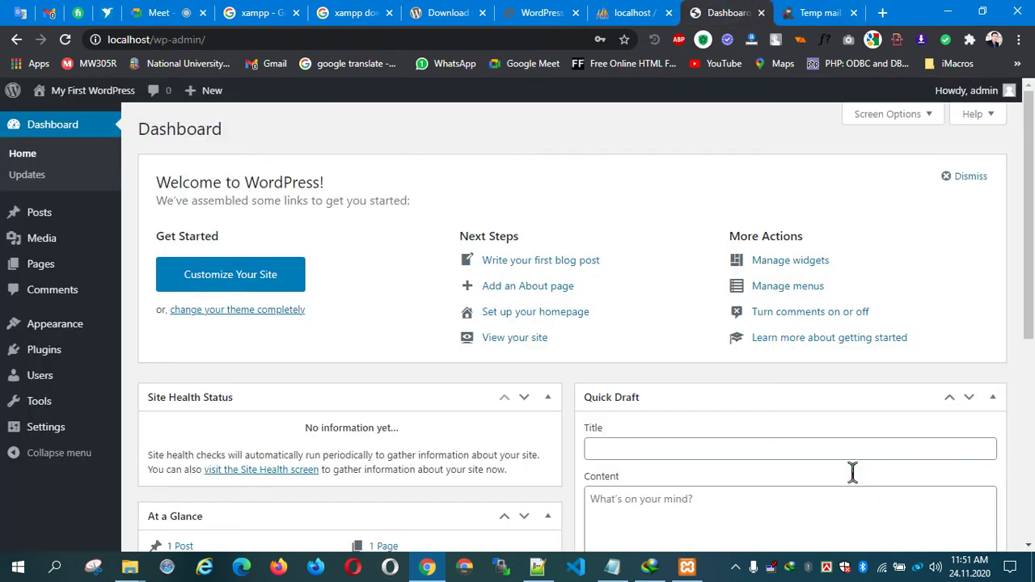
click(178, 13)
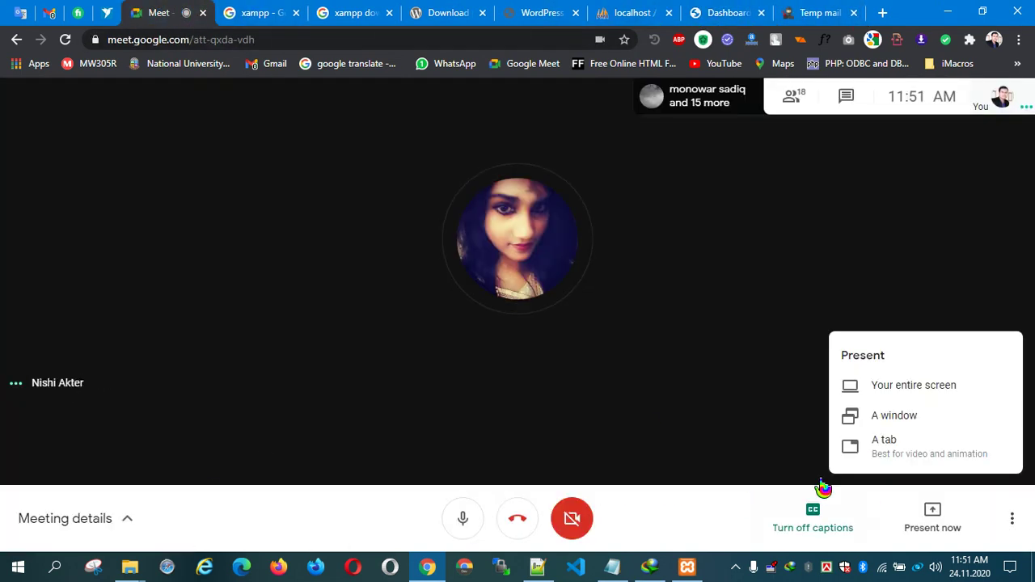
click(891, 397)
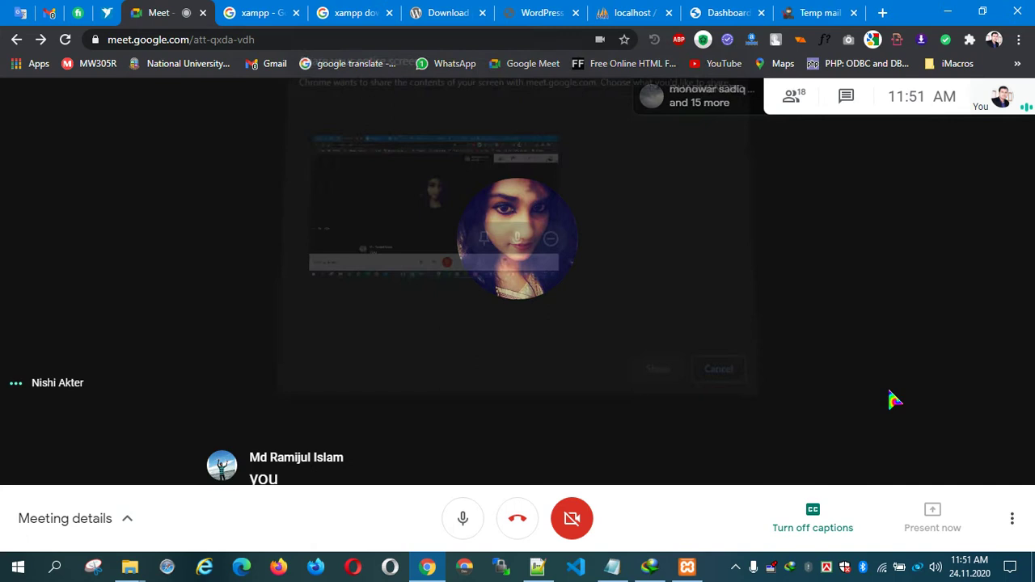
Step: Share the entire screen with the meeting and glance at the xampp and Dashboard tabs
click(646, 368)
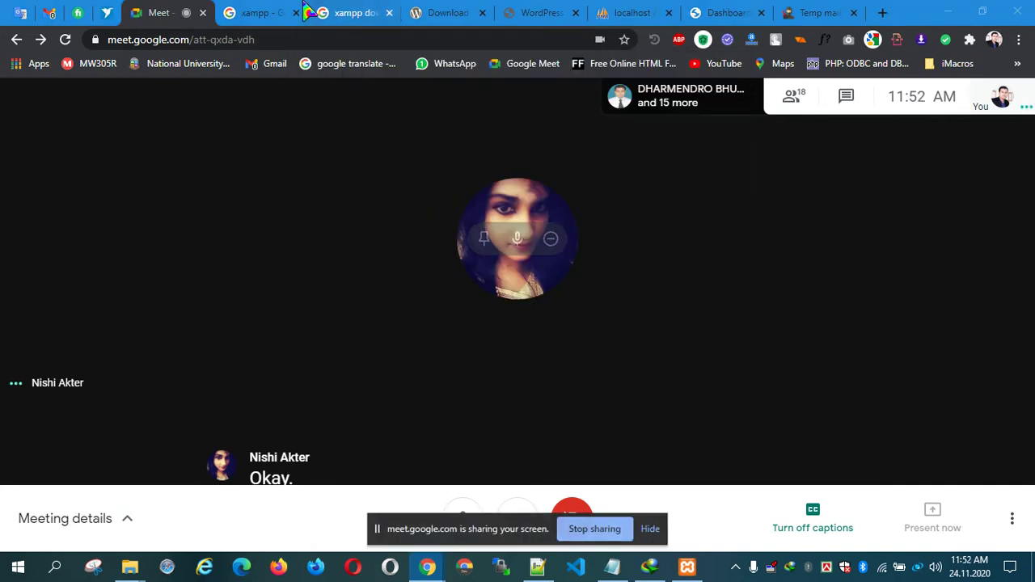
click(270, 13)
click(718, 12)
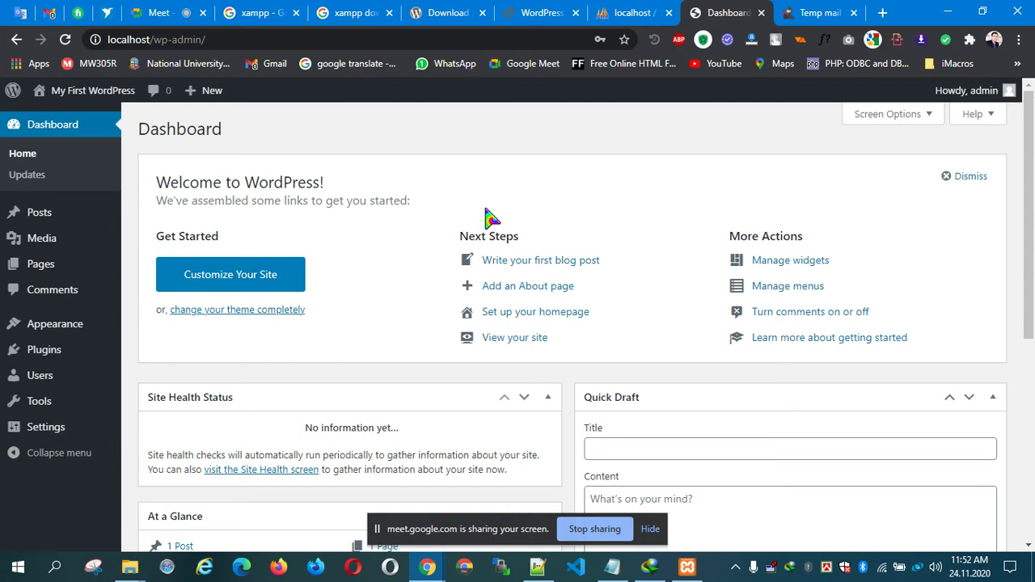
Step: Check the Meet participant list, close it, and bring the WordPress Dashboard tab forward
click(167, 12)
click(725, 97)
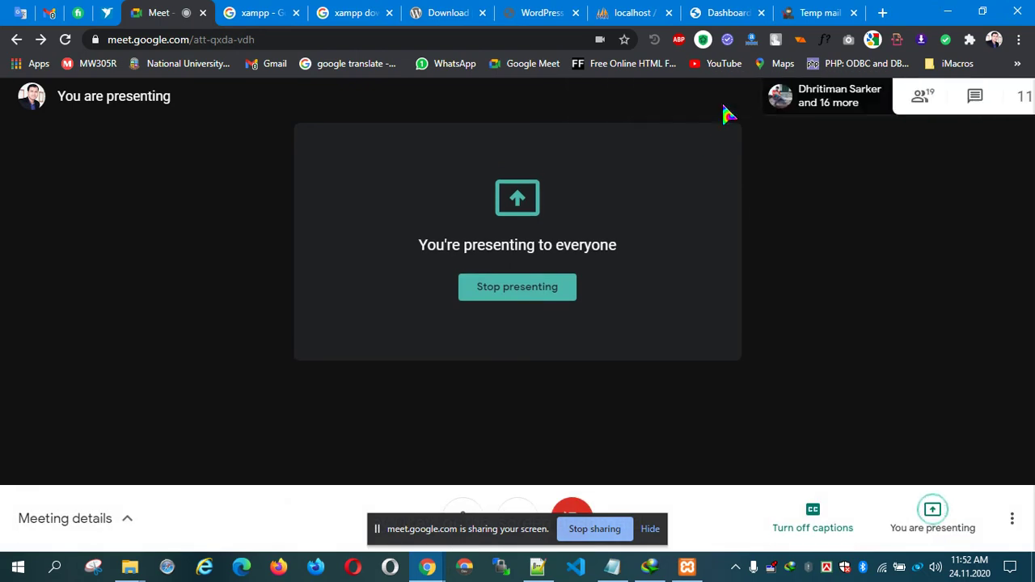
click(1013, 102)
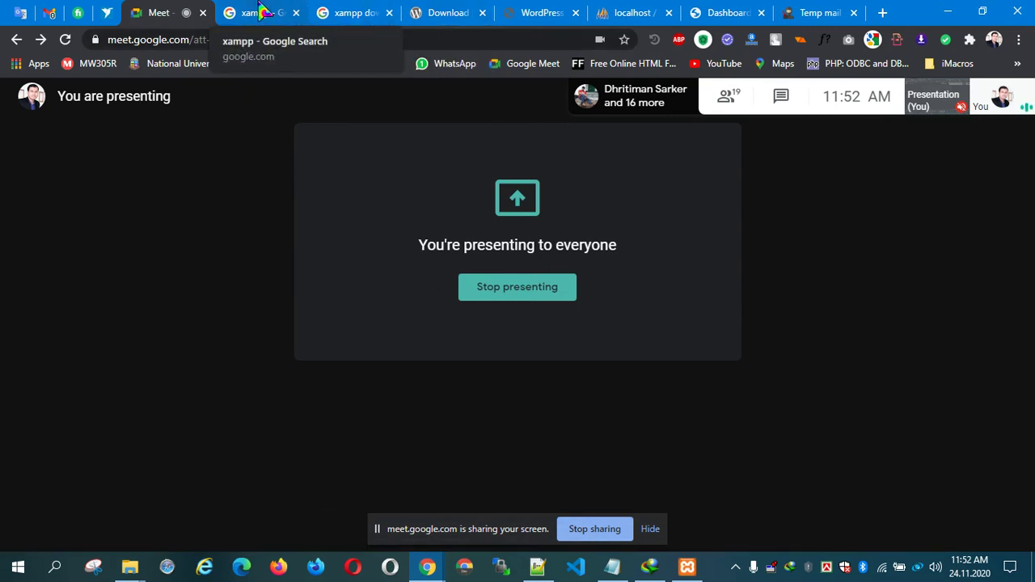
click(723, 13)
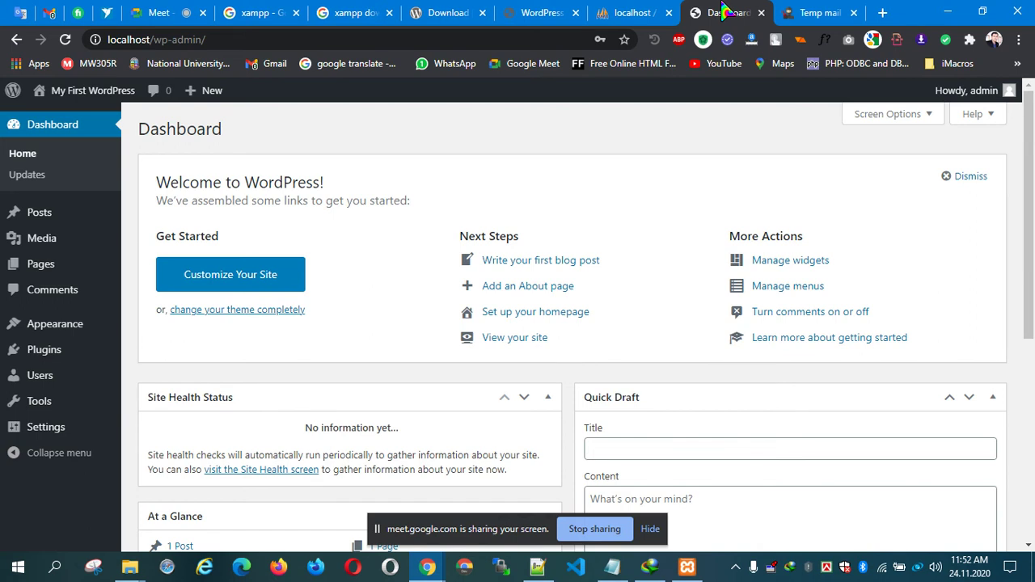
Step: Hide the 'sharing your screen' notice bar and glance at the hidden system tray icons
click(651, 530)
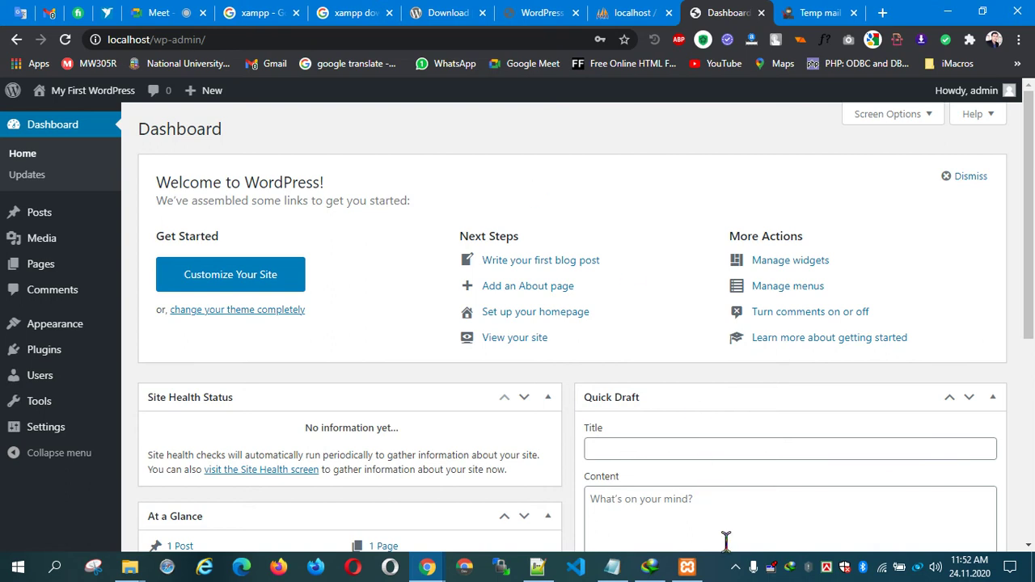
click(735, 566)
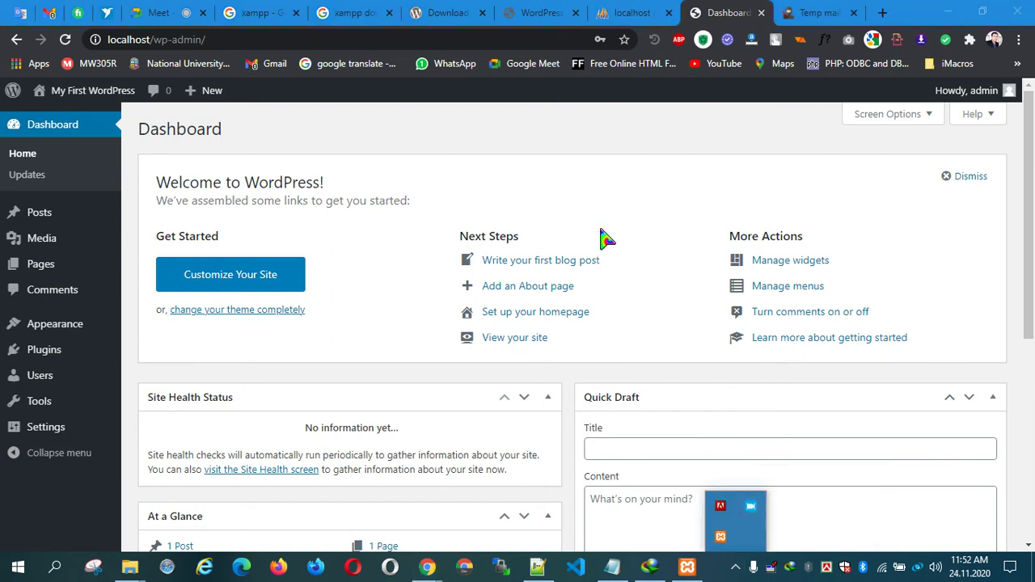
click(590, 180)
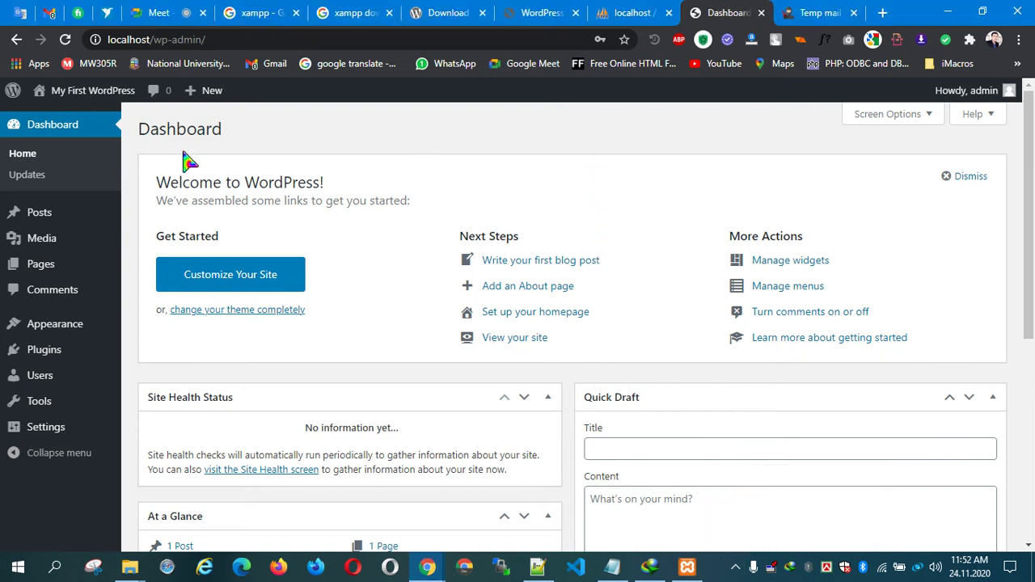
Step: Highlight words in the Dashboard welcome heading and subtitle, then return to the Google Meet tab
triple_click(289, 196)
double_click(273, 180)
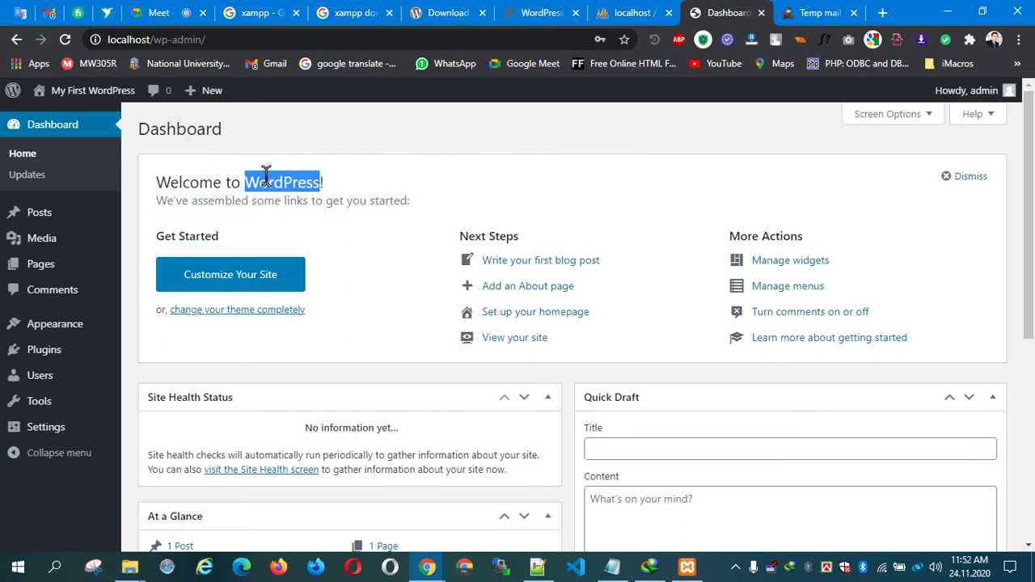
double_click(234, 179)
click(233, 182)
double_click(291, 186)
click(332, 197)
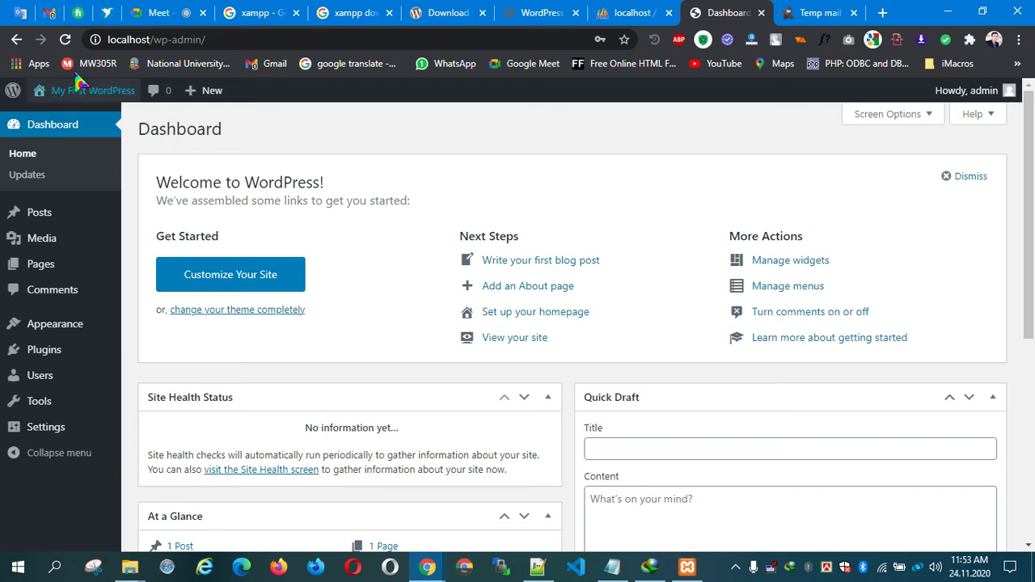
click(164, 11)
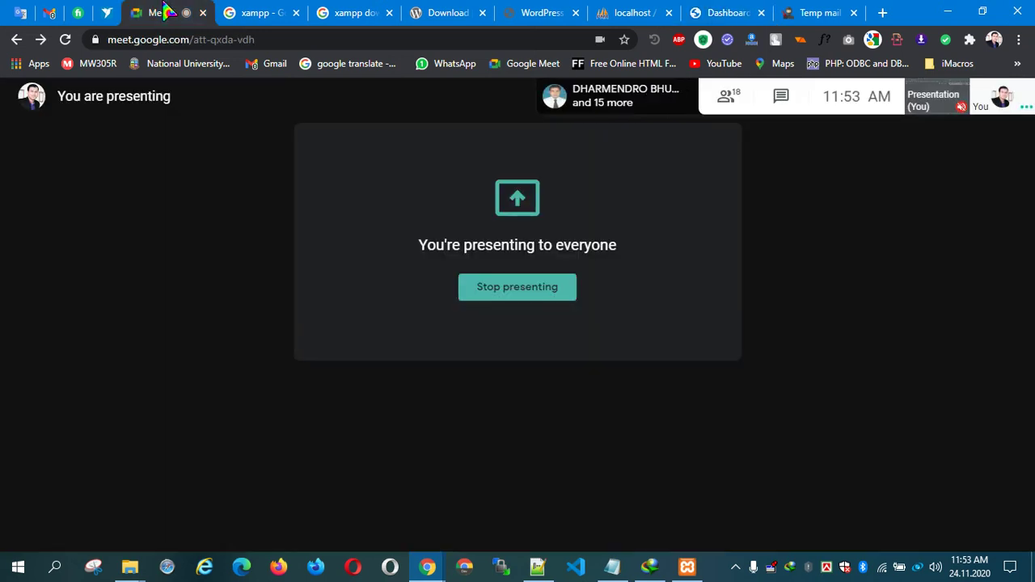
Step: Scroll through the Meet participant list, close it, and bring the WordPress Dashboard back
click(725, 97)
scroll(943, 363, down, 5)
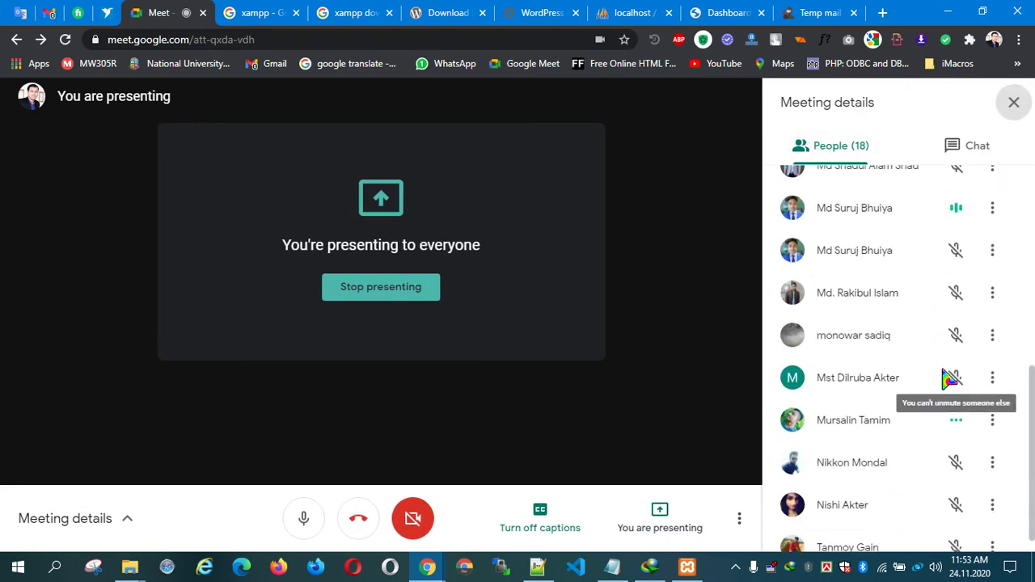
scroll(882, 384, up, 3)
scroll(880, 381, down, 3)
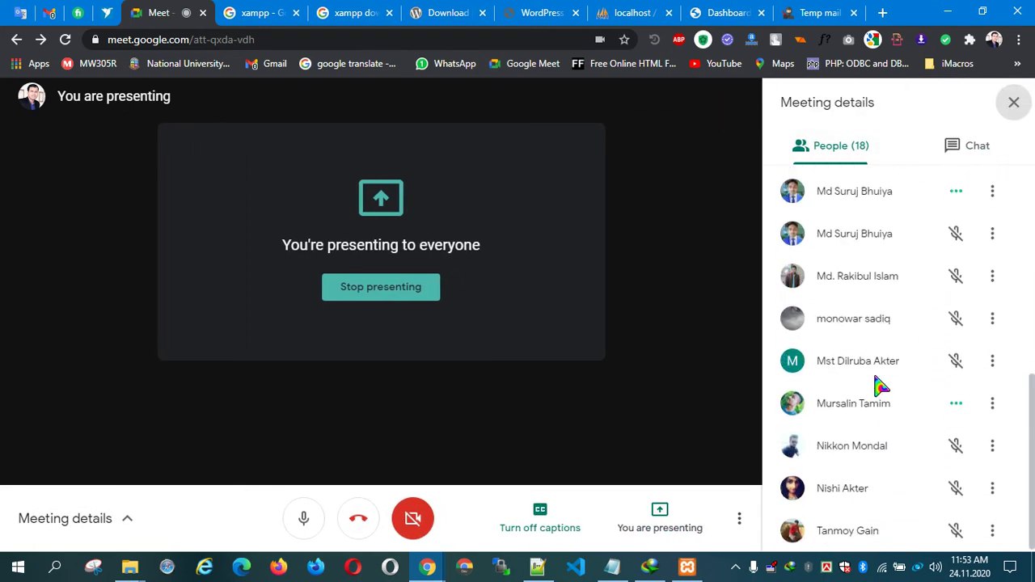
scroll(881, 388, up, 10)
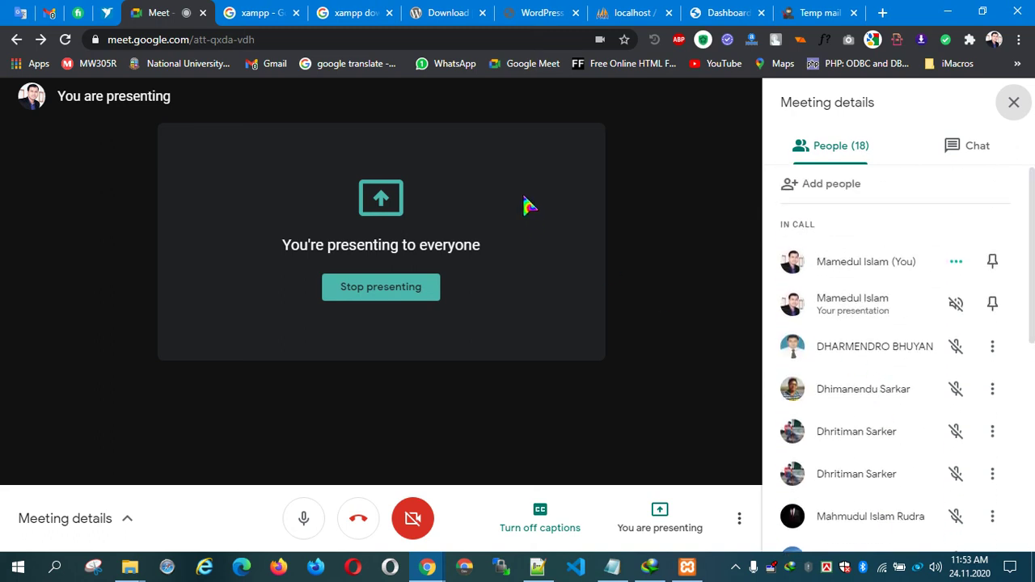
click(1012, 103)
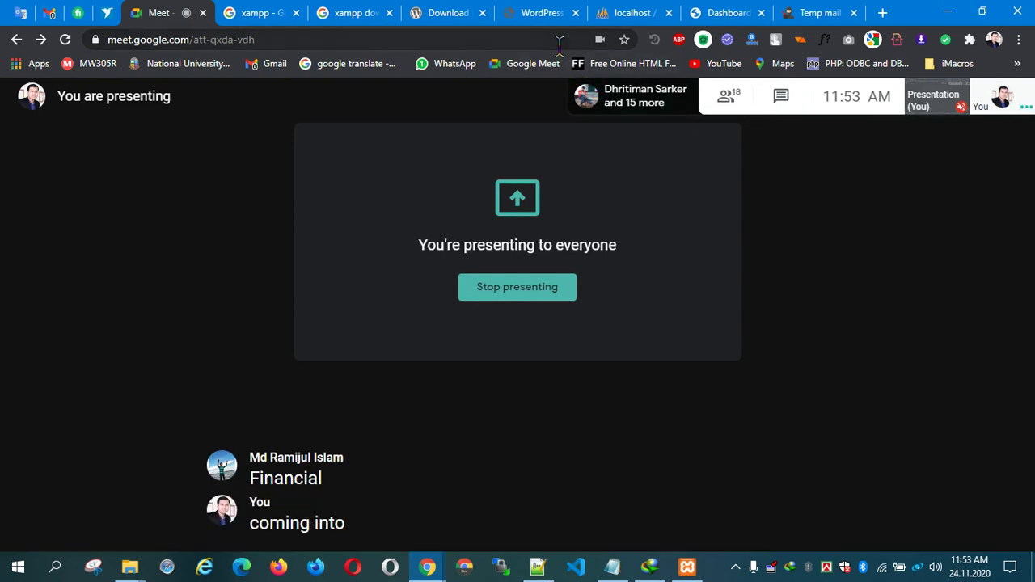
click(729, 14)
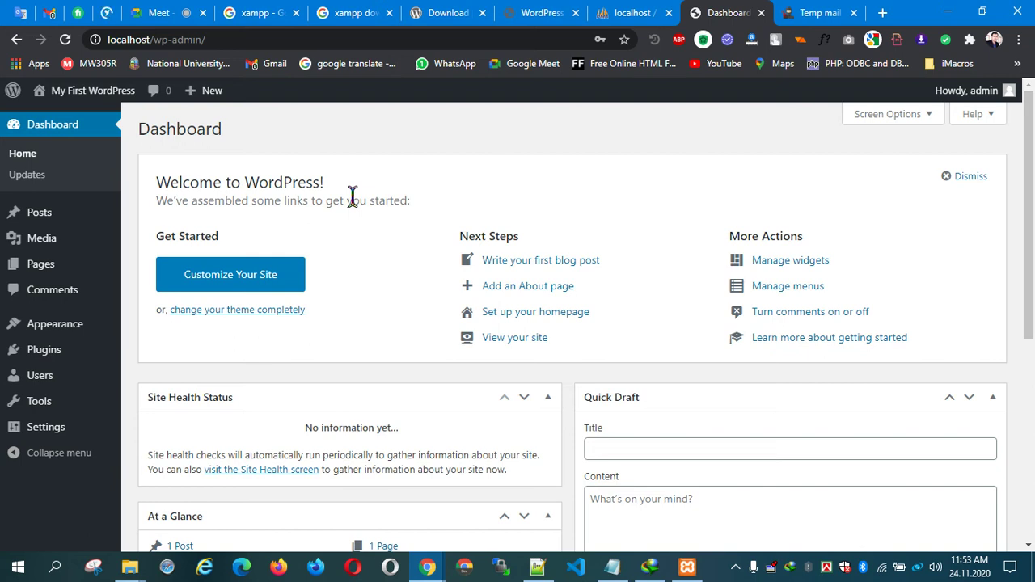
Step: Open a new blog post editor in a separate tab, view it, and return to the Dashboard
double_click(242, 182)
click(358, 198)
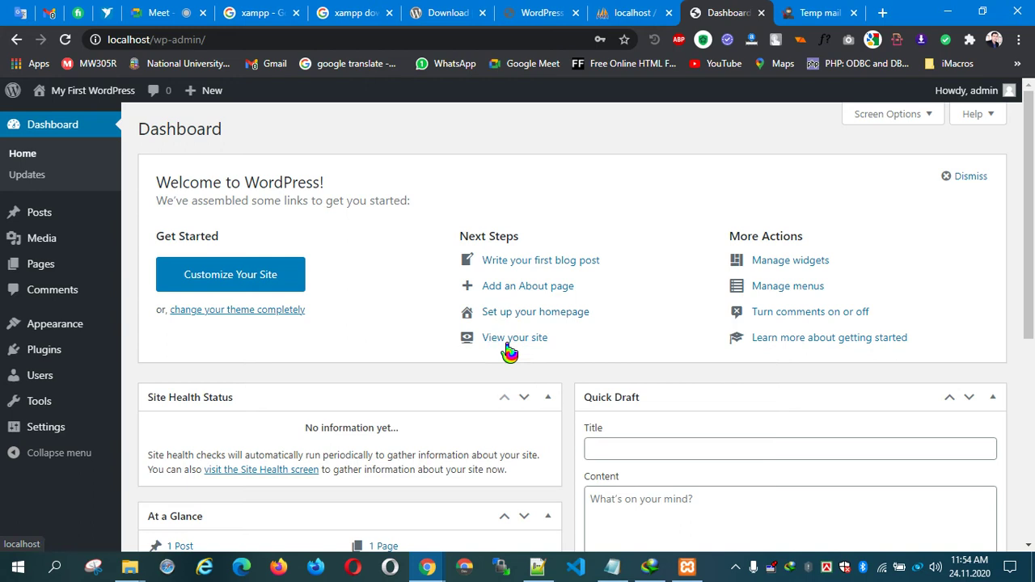
middle_click(532, 263)
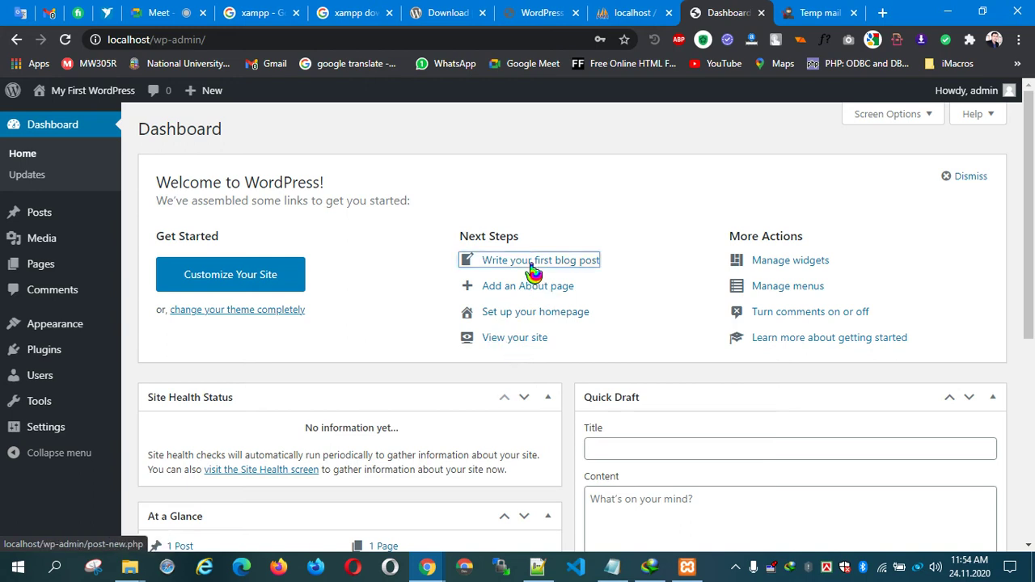
click(725, 11)
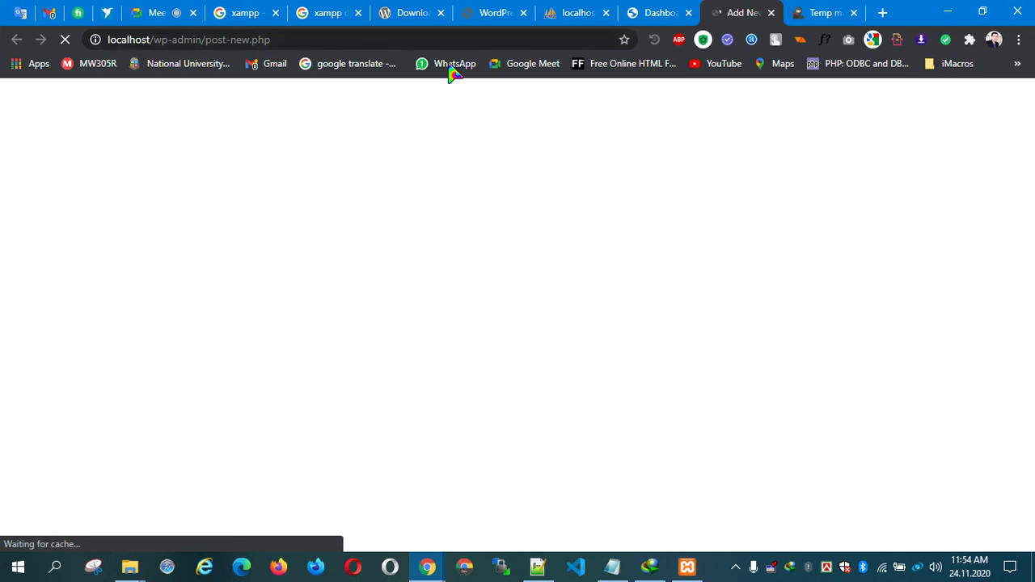
click(636, 24)
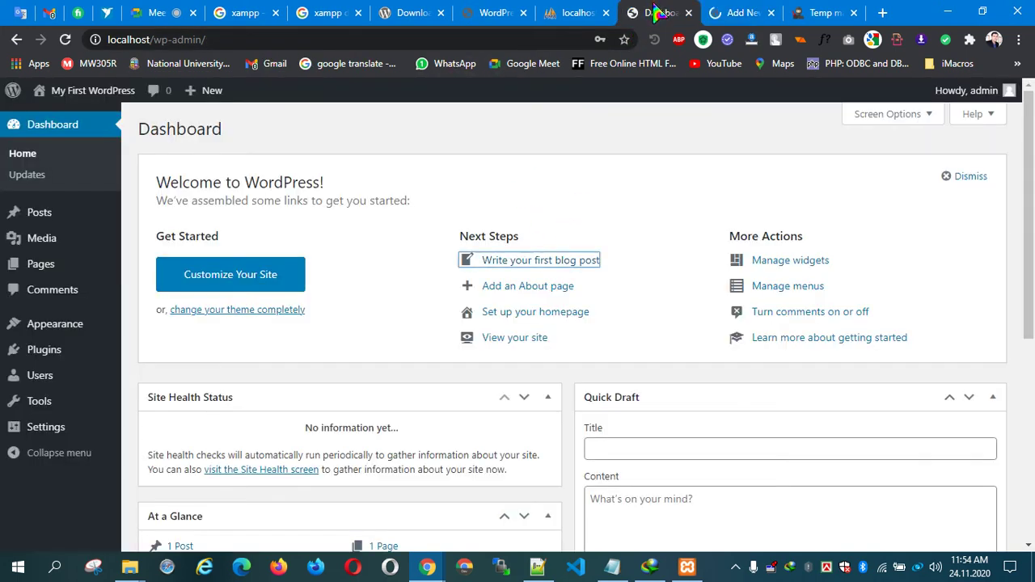
Step: Open the About page editor in a background tab, glance at it, then open the live site in another tab
middle_click(533, 291)
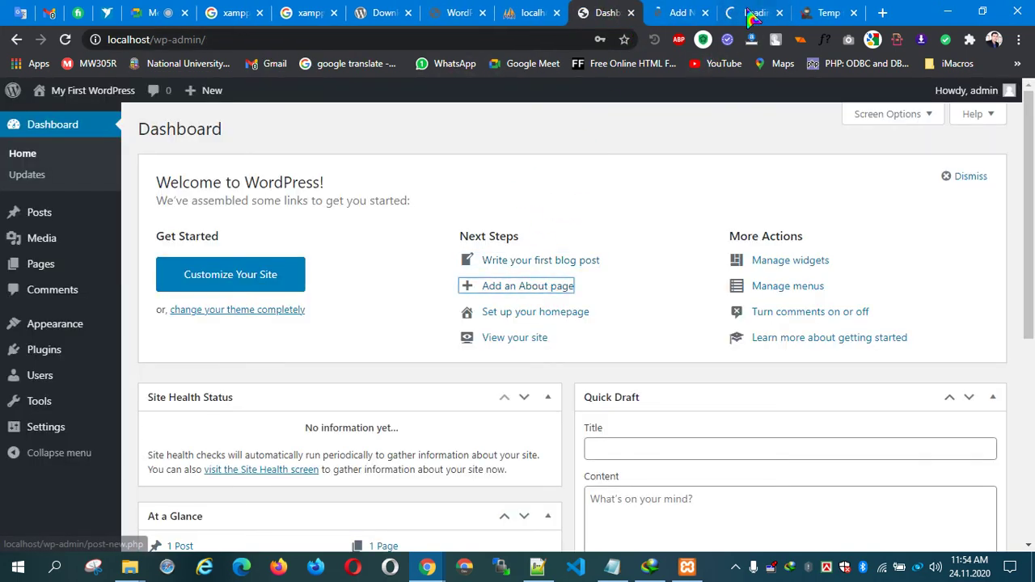
click(752, 13)
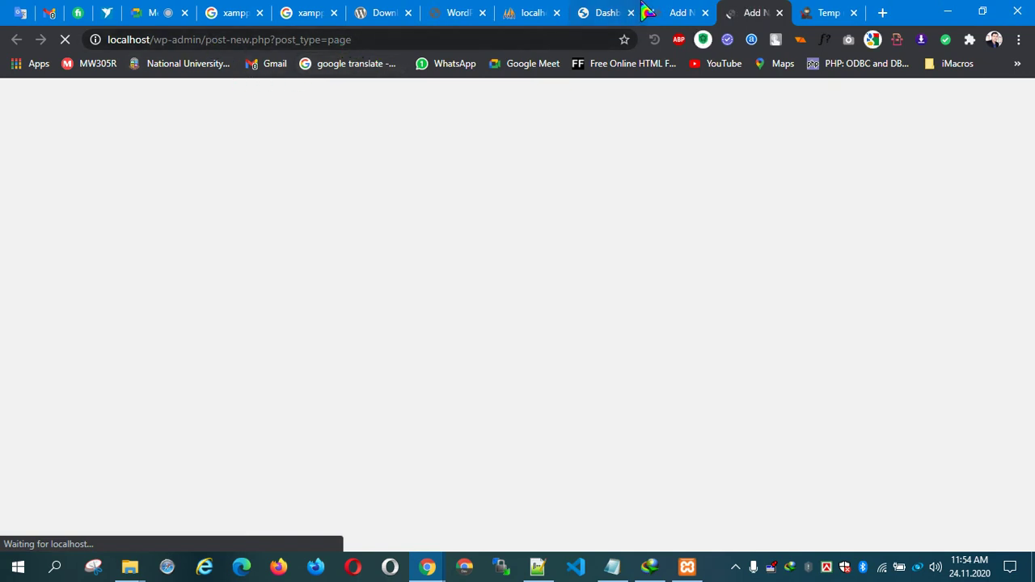
click(604, 12)
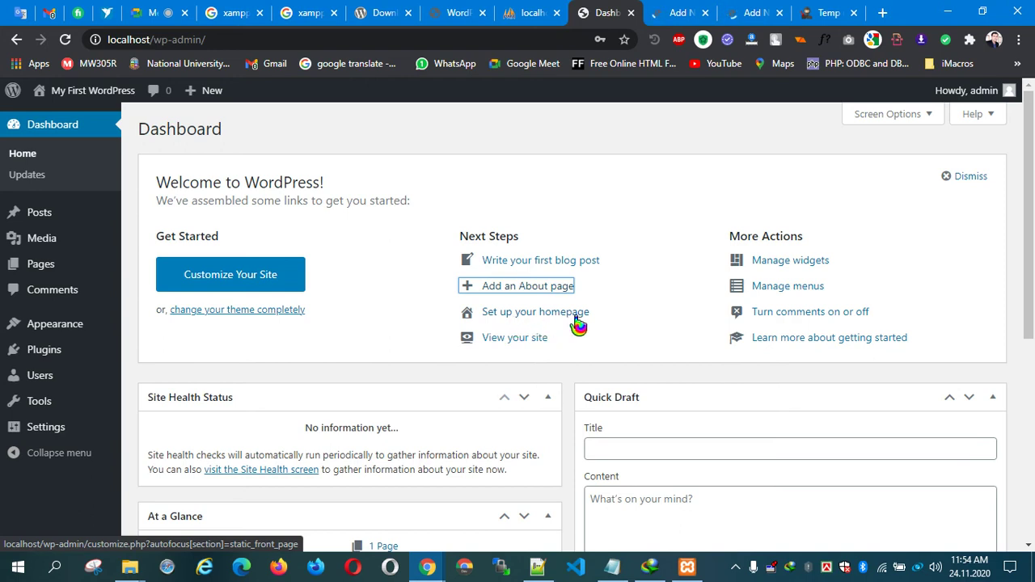
middle_click(531, 344)
Step: Switch to the live site tab and highlight the Hello world! post heading and welcome paragraph
click(760, 11)
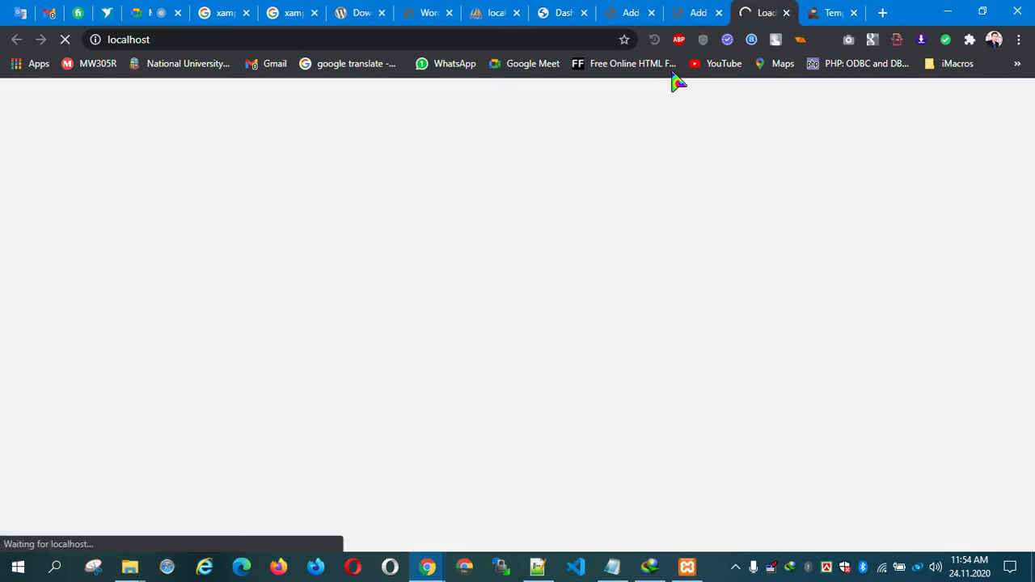
click(186, 39)
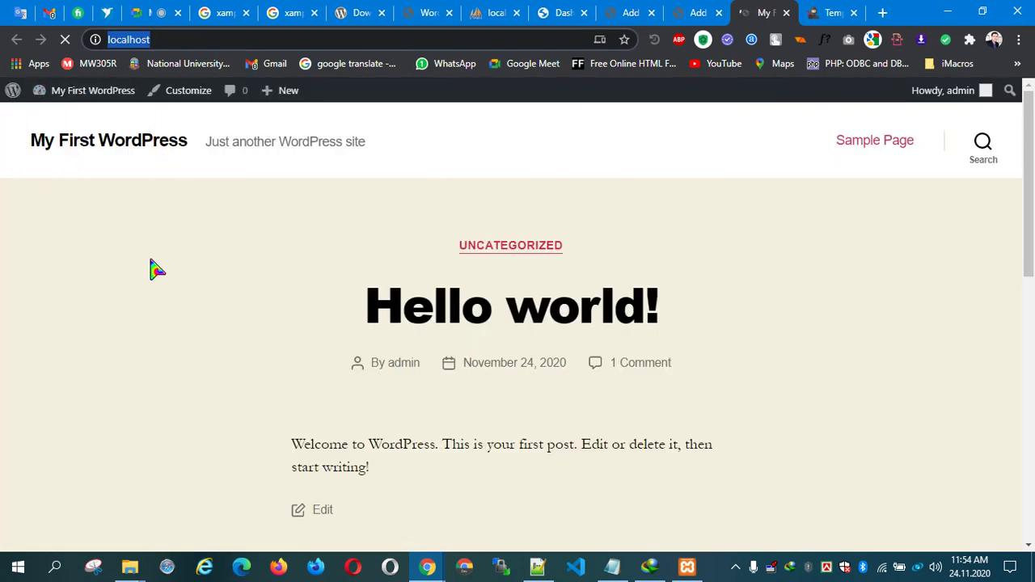
click(131, 270)
scroll(192, 287, down, 6)
scroll(231, 310, up, 4)
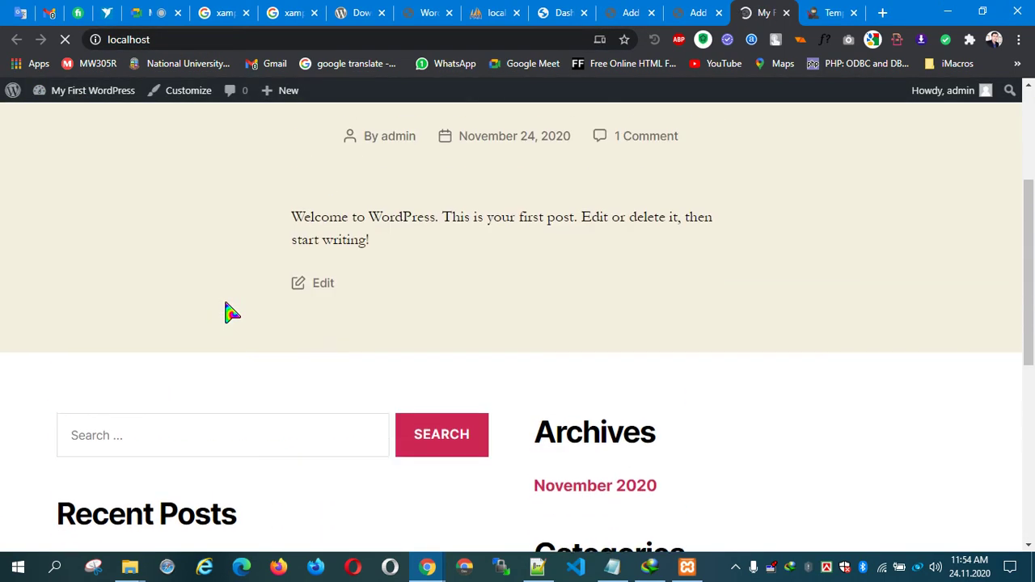
scroll(248, 312, up, 3)
drag(332, 297, 697, 432)
triple_click(695, 428)
scroll(572, 396, down, 5)
scroll(568, 385, up, 4)
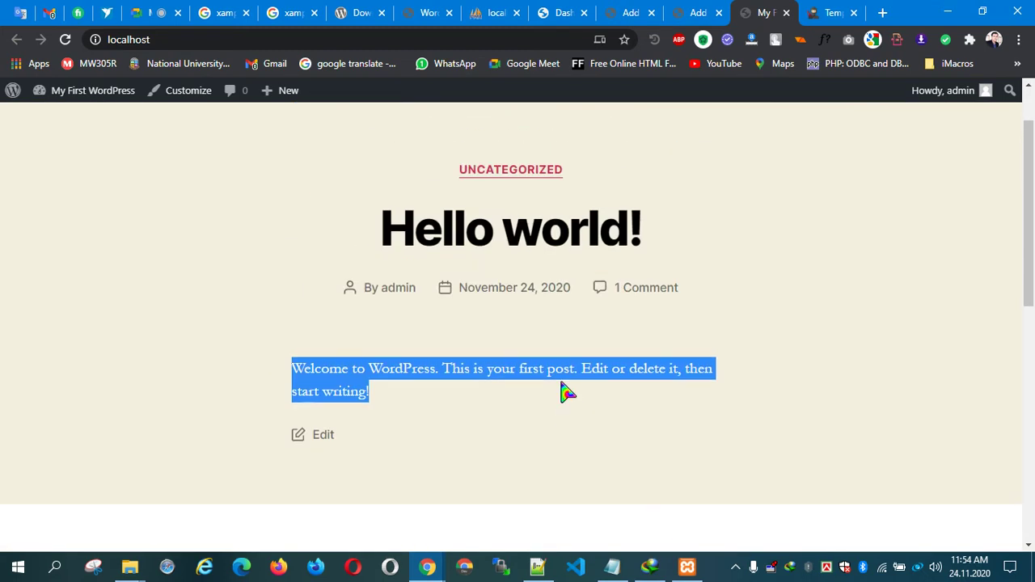
click(295, 236)
Step: Reselect the welcome paragraph and the end of the Hello world! title
scroll(720, 378, down, 3)
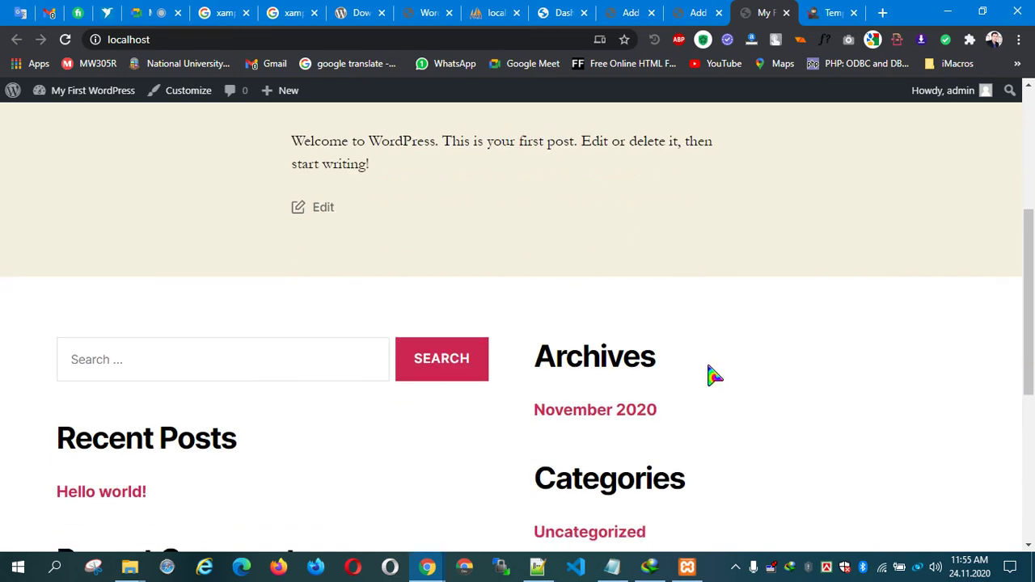
scroll(685, 370, up, 4)
drag(300, 313, 468, 447)
triple_click(469, 446)
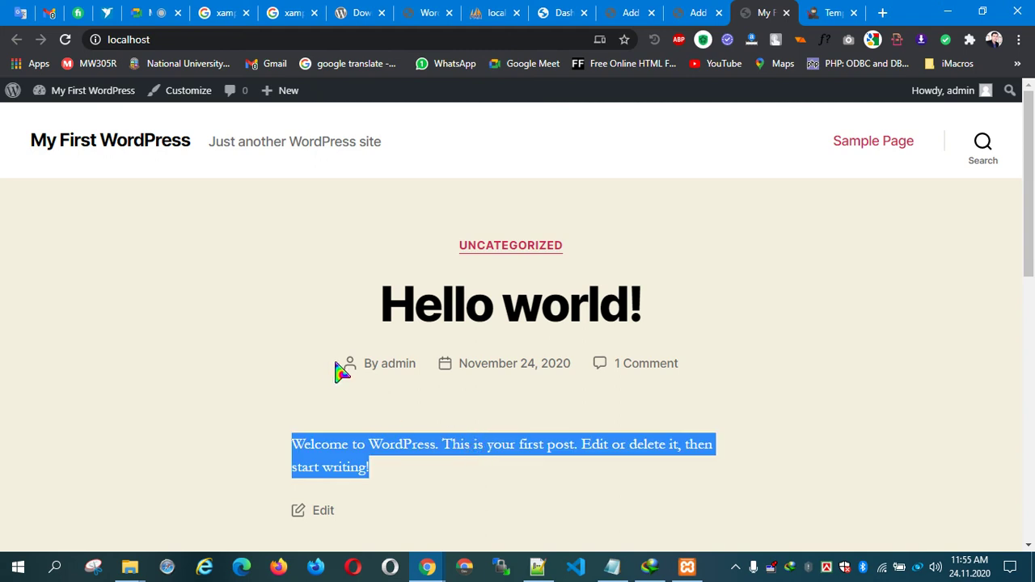
click(758, 340)
drag(759, 340, 571, 305)
Step: Quit Internet Download Manager and close the XAMPP Control Panel window
click(686, 566)
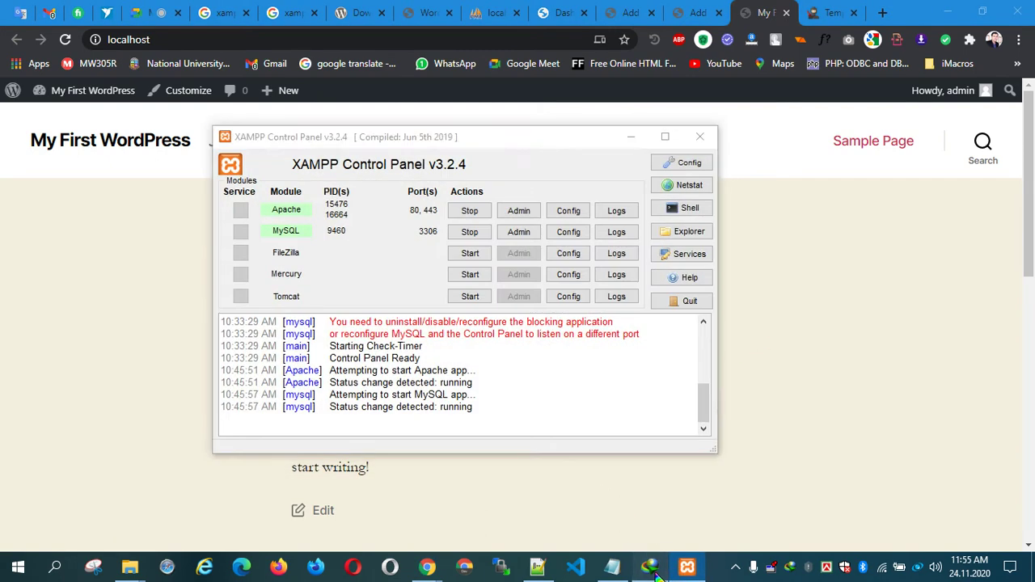
click(649, 566)
click(16, 25)
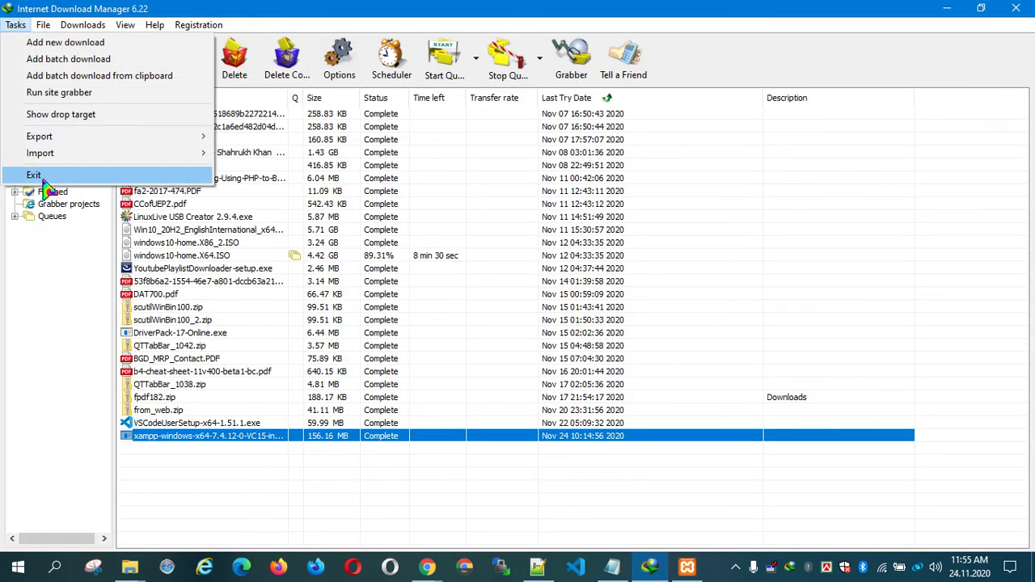
click(24, 171)
click(699, 137)
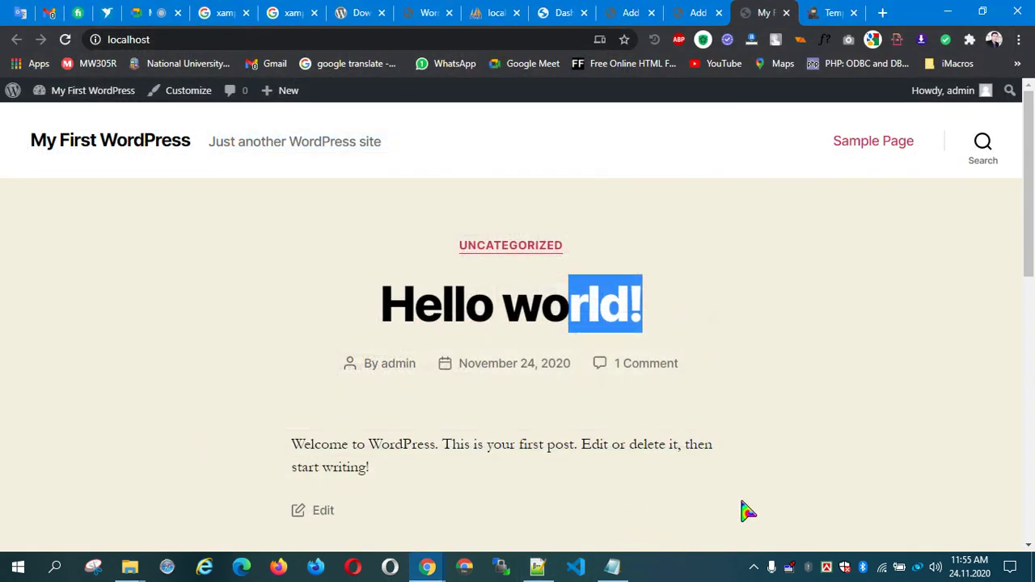
click(753, 567)
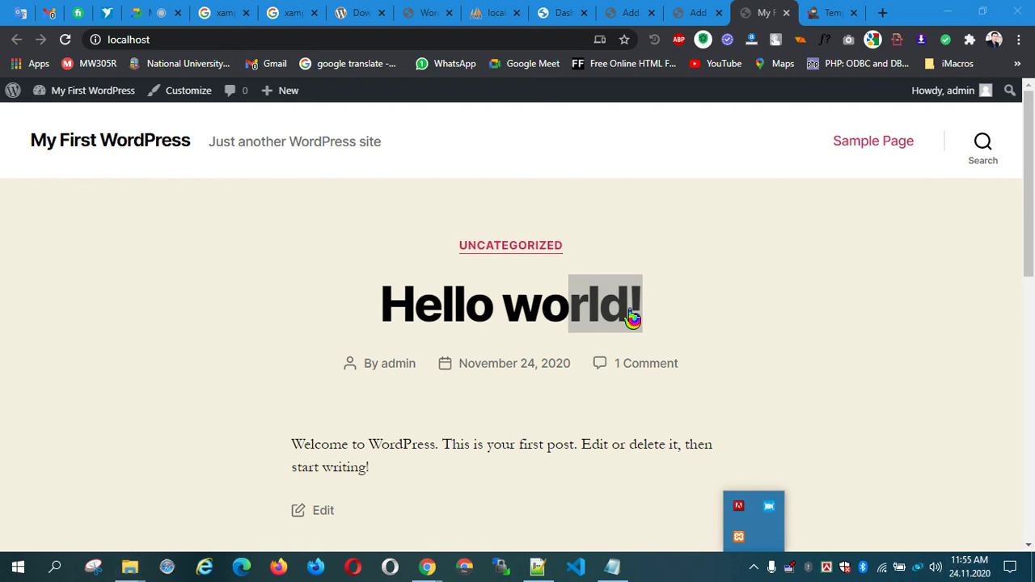
click(807, 306)
Step: Glance at the new page editor and Dashboard tabs, then return to the live site's front page
click(704, 12)
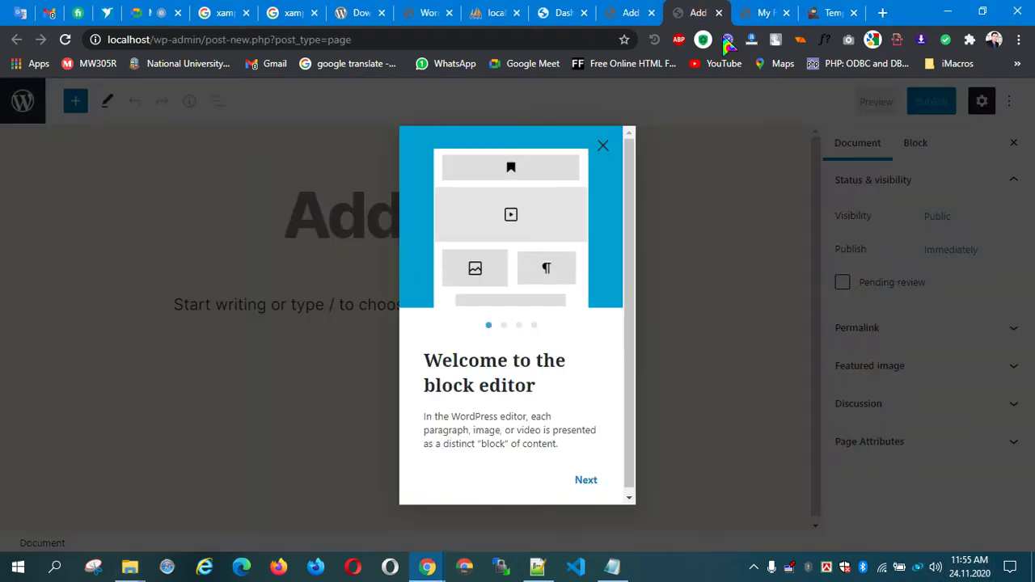
click(570, 12)
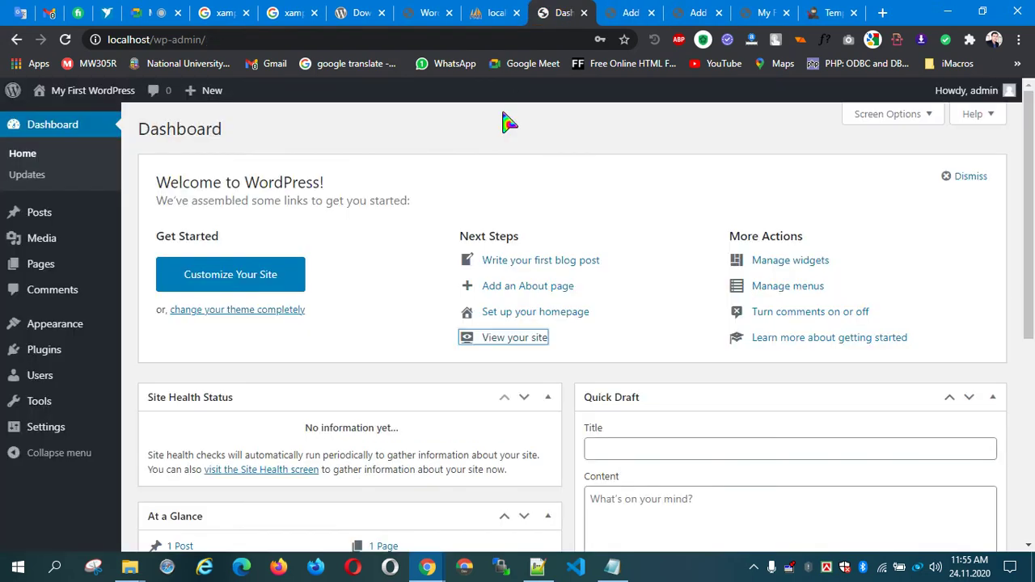
click(749, 12)
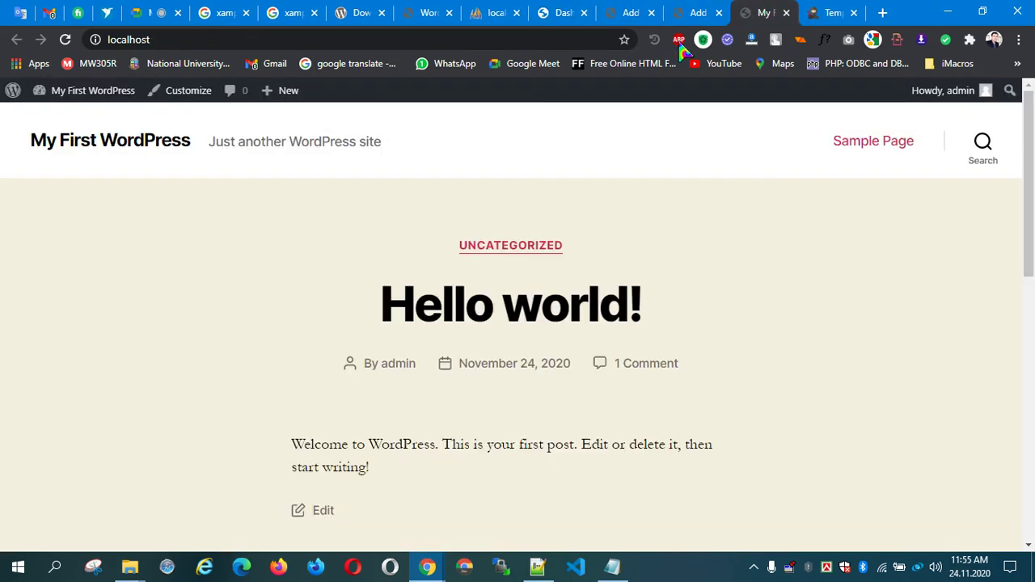
scroll(232, 266, down, 3)
scroll(108, 262, up, 3)
Step: Highlight the site header tagline and Sample Page link several times
drag(14, 160, 94, 145)
click(173, 257)
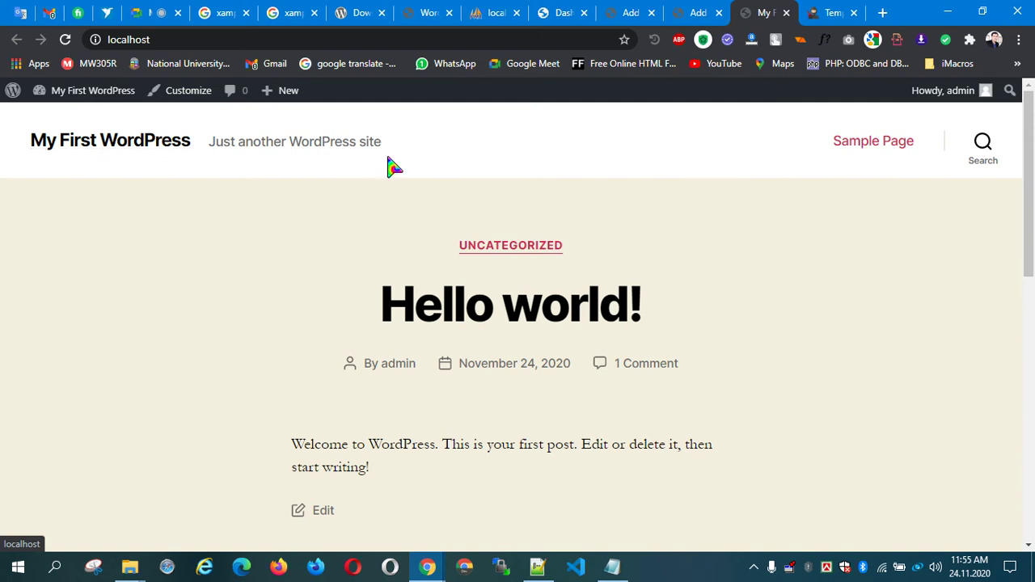
drag(396, 150, 213, 142)
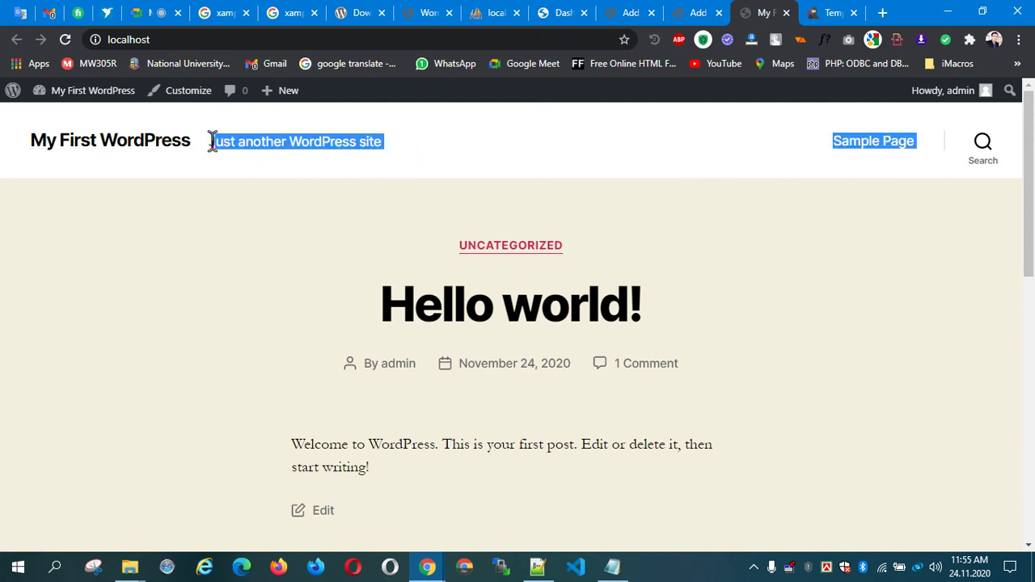
click(381, 189)
drag(388, 153, 218, 142)
click(230, 212)
drag(387, 147, 217, 143)
click(216, 224)
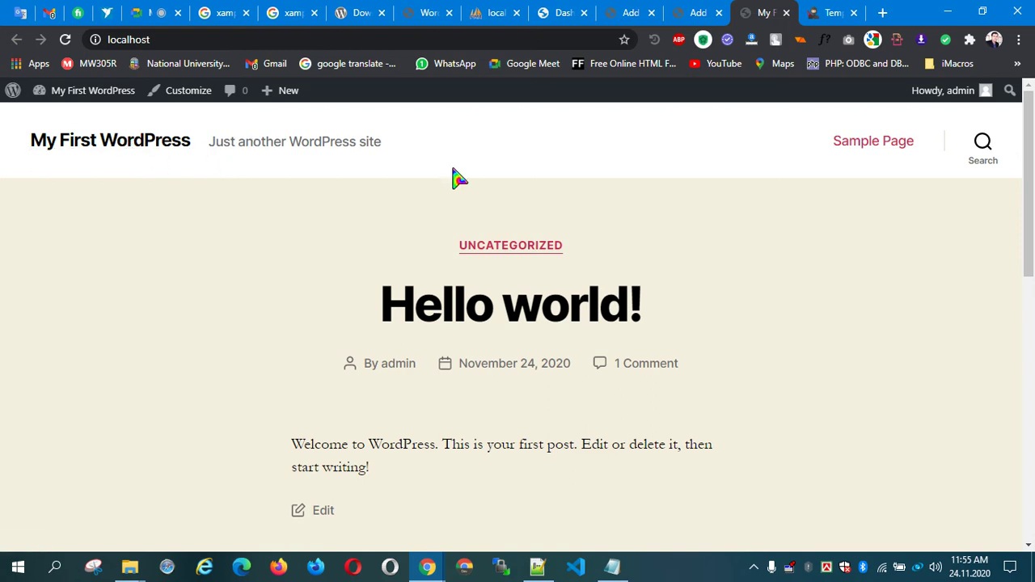
Step: On the Dashboard, drag Site Health Status toward the right column and lift the Quick Draft box
click(553, 13)
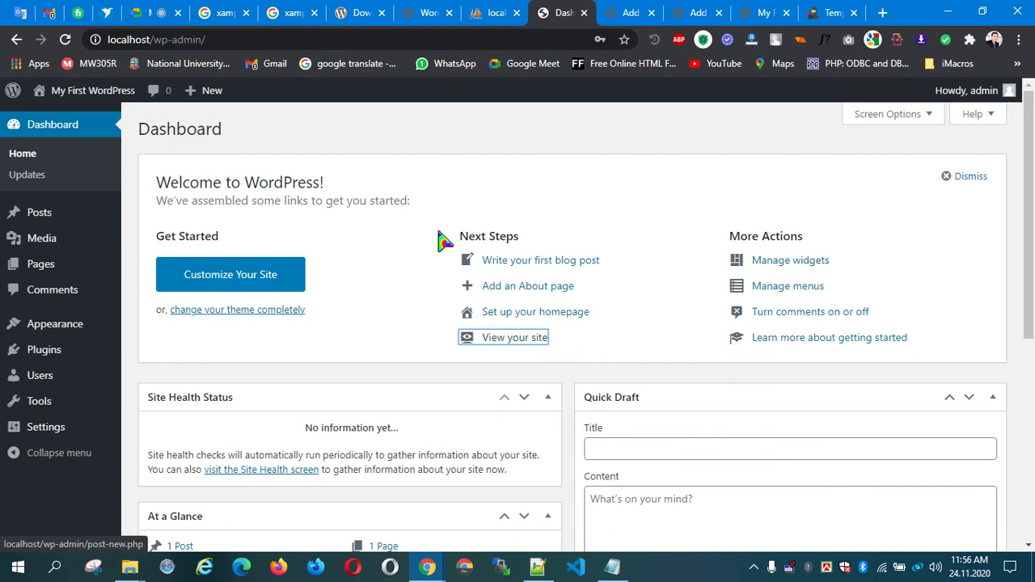
scroll(783, 248, down, 2)
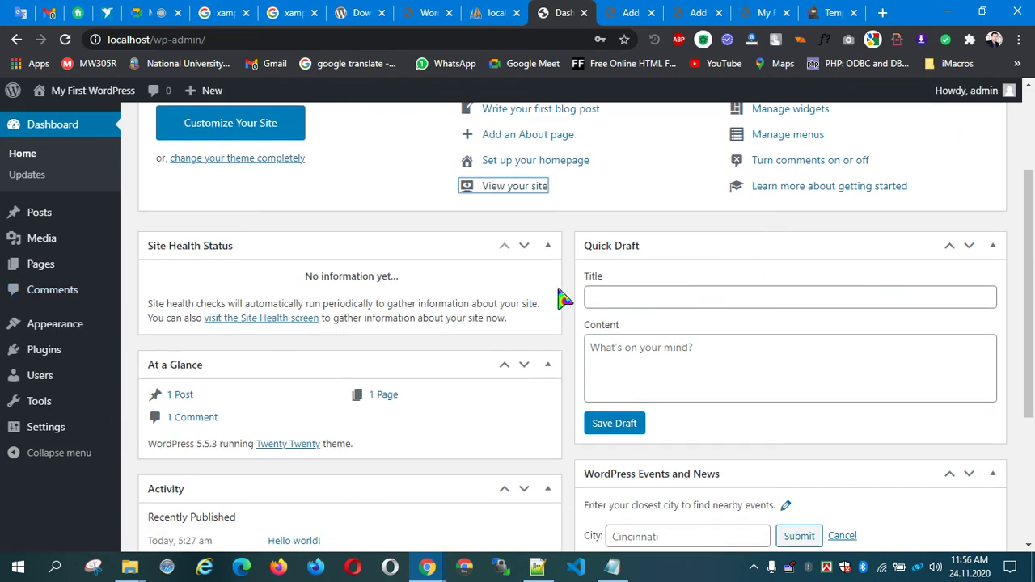
mouse_move(222, 258)
mouse_down()
mouse_move(272, 245)
mouse_move(601, 233)
mouse_move(701, 205)
mouse_move(299, 266)
mouse_move(213, 238)
mouse_move(545, 270)
mouse_move(192, 250)
mouse_move(205, 289)
mouse_move(203, 248)
mouse_move(295, 295)
mouse_up()
scroll(295, 296, up, 2)
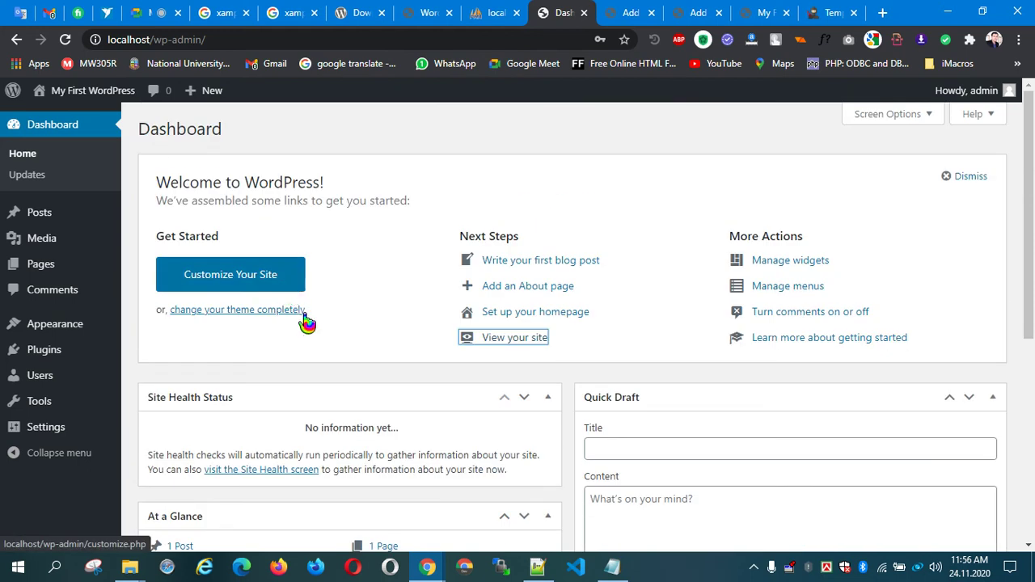
mouse_move(245, 402)
mouse_down()
mouse_move(582, 374)
mouse_move(872, 390)
mouse_move(891, 437)
mouse_move(429, 370)
mouse_move(221, 391)
mouse_move(294, 391)
mouse_up()
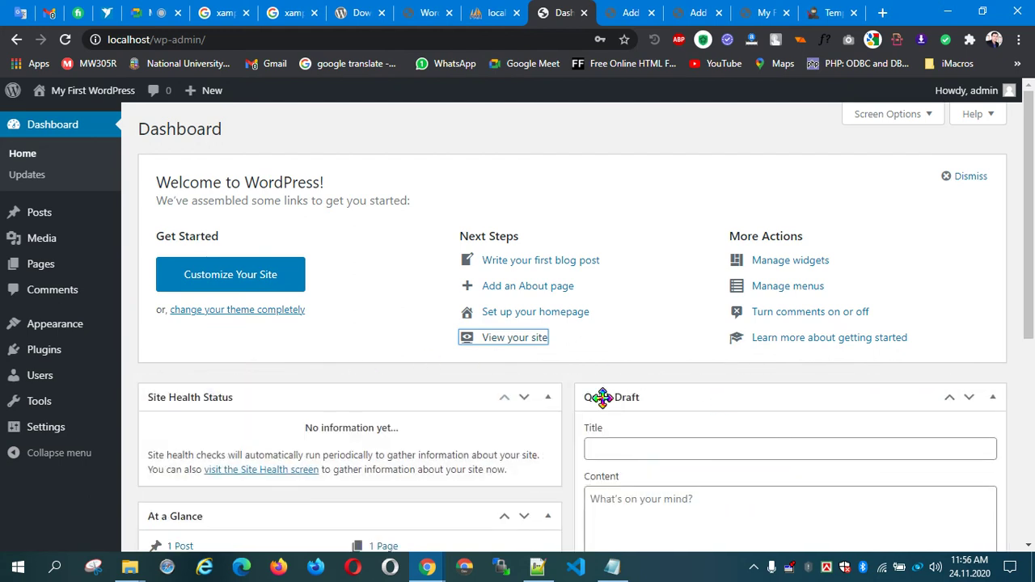
drag(624, 397, 622, 395)
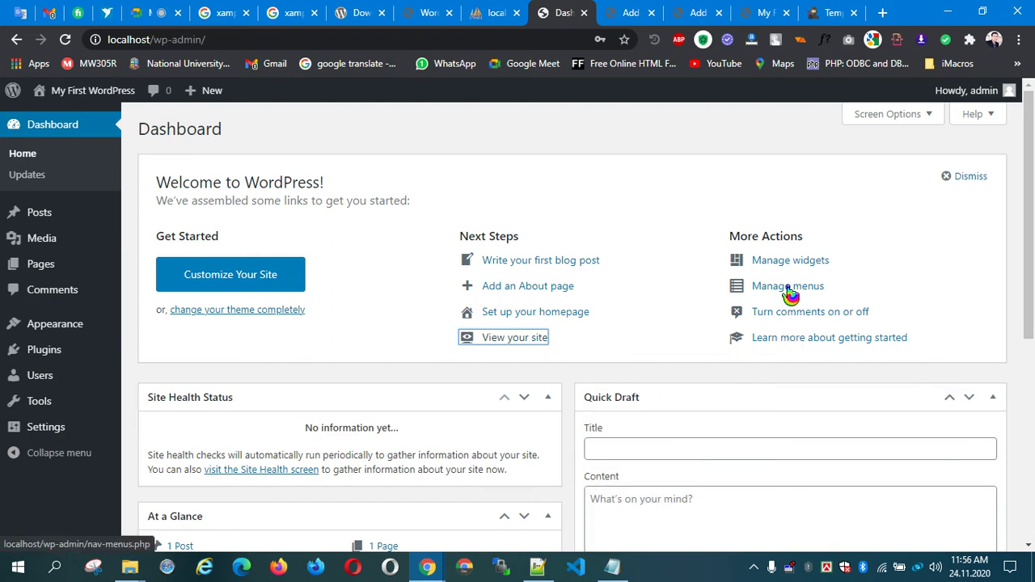
Step: Glance at the new post editor and live site, then show the 'xampp download 32 bit' results
click(631, 13)
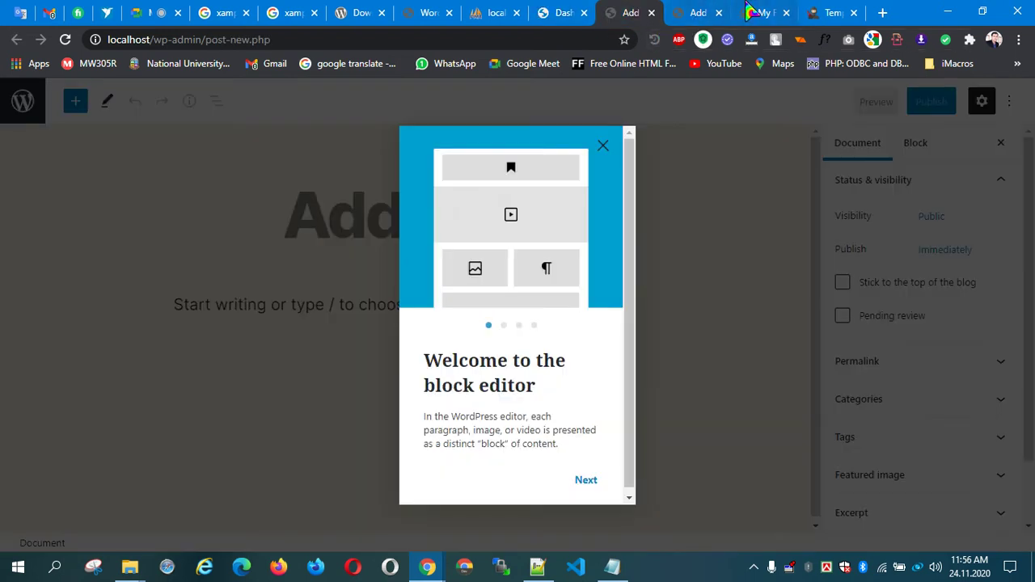
click(752, 12)
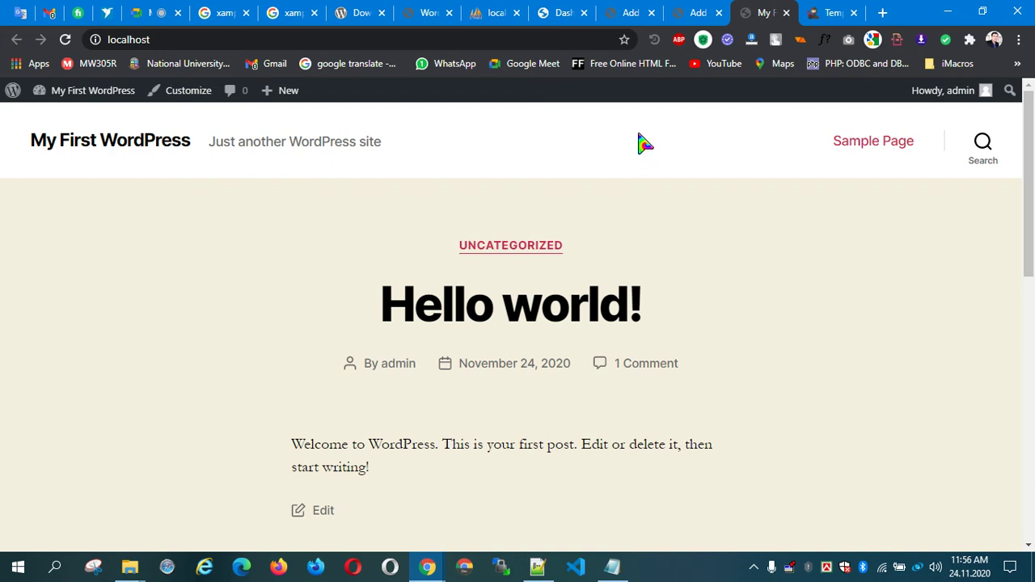
click(293, 12)
scroll(520, 316, up, 2)
scroll(331, 404, down, 3)
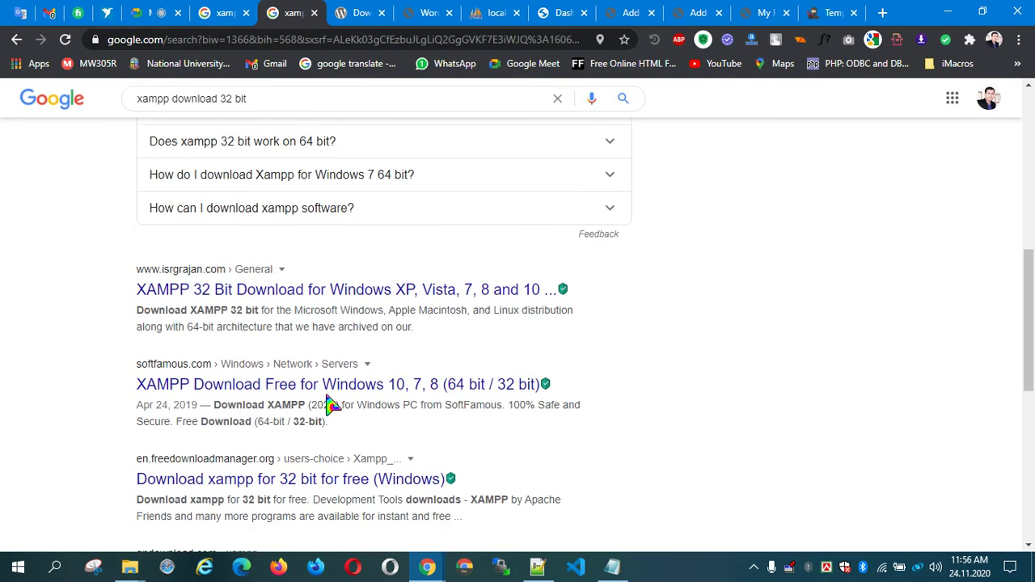
Step: Open the XAMPP 32 Bit Download article, decline its notification prompt, and return to the Dashboard tab
click(241, 292)
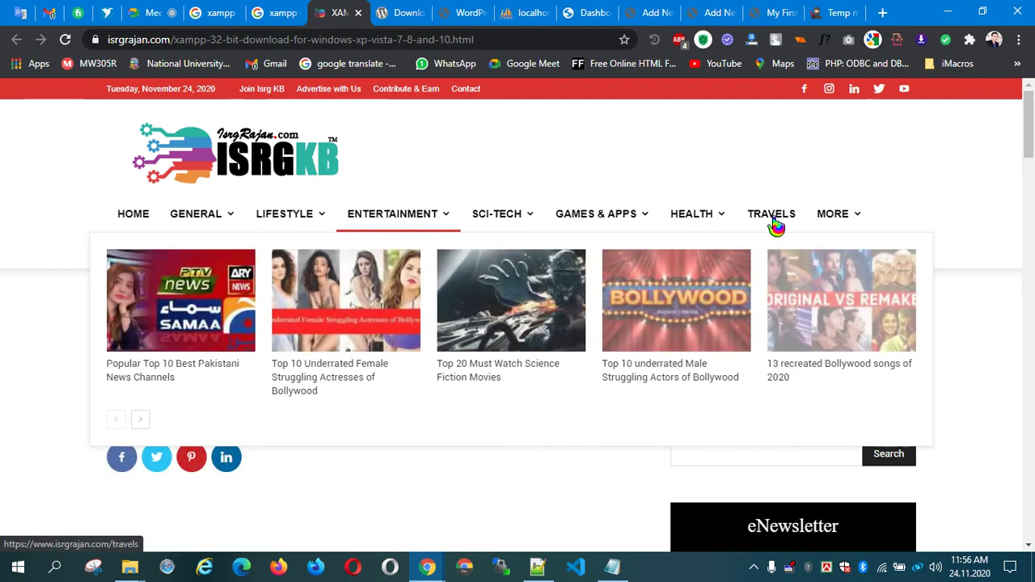
mouse_move(868, 220)
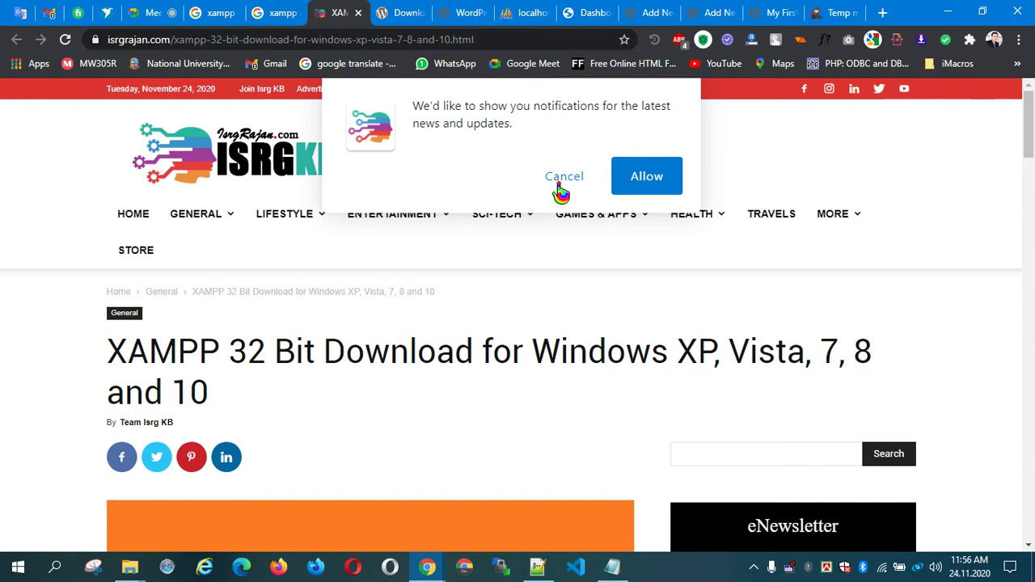
click(564, 176)
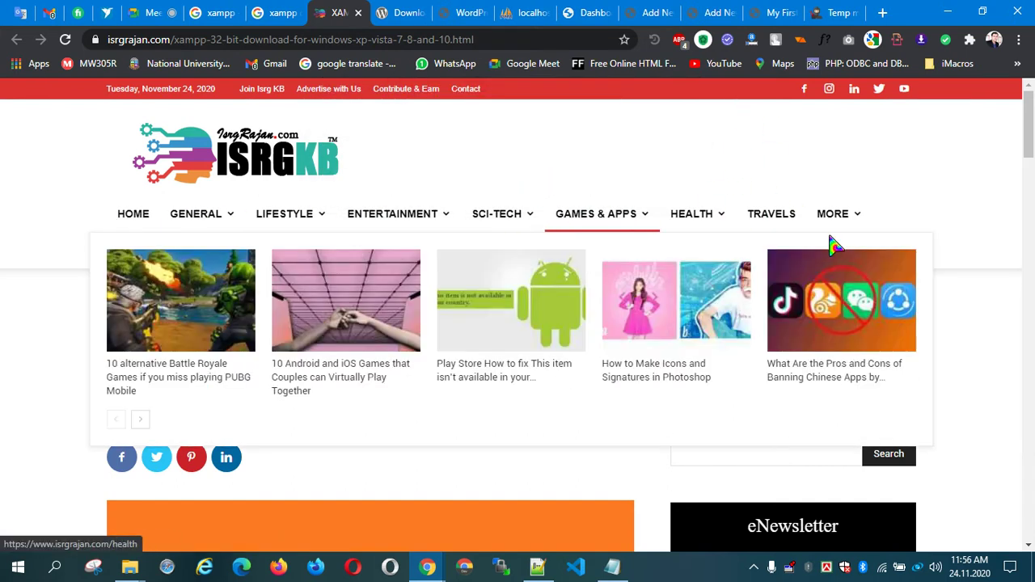
click(598, 12)
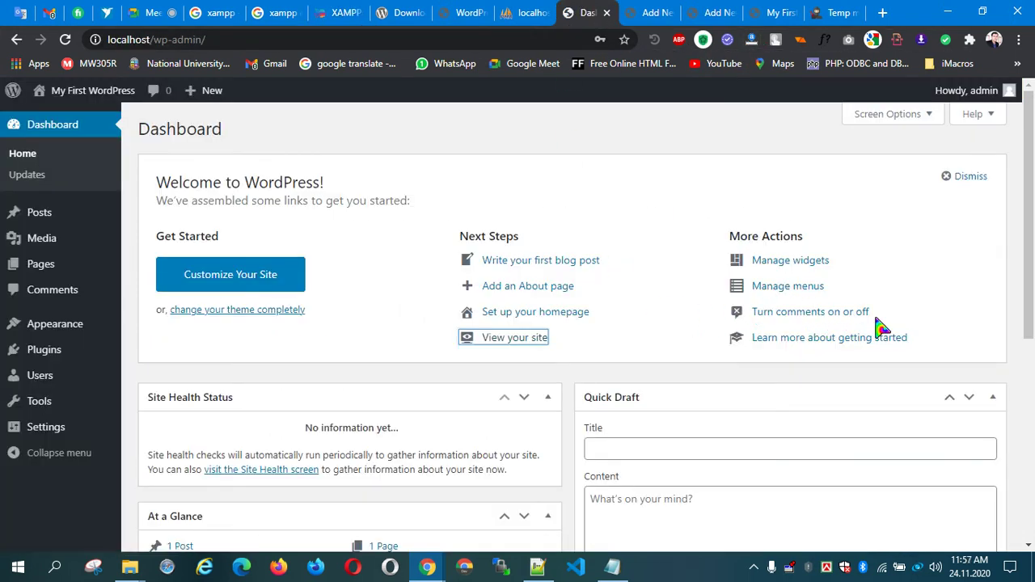
Step: In a new tab, run a Google search for *.blogspot.com
click(521, 12)
click(882, 12)
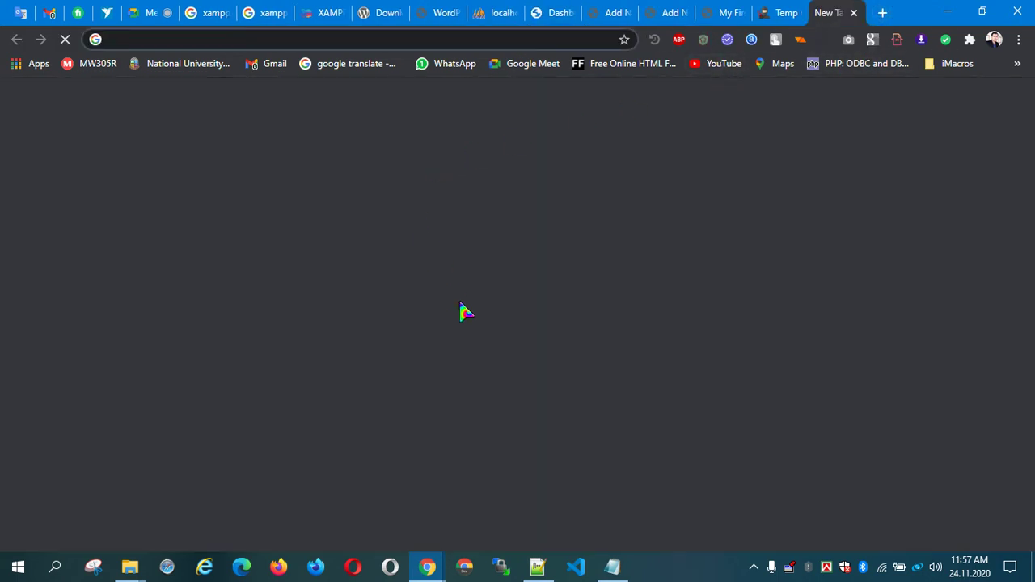
click(416, 318)
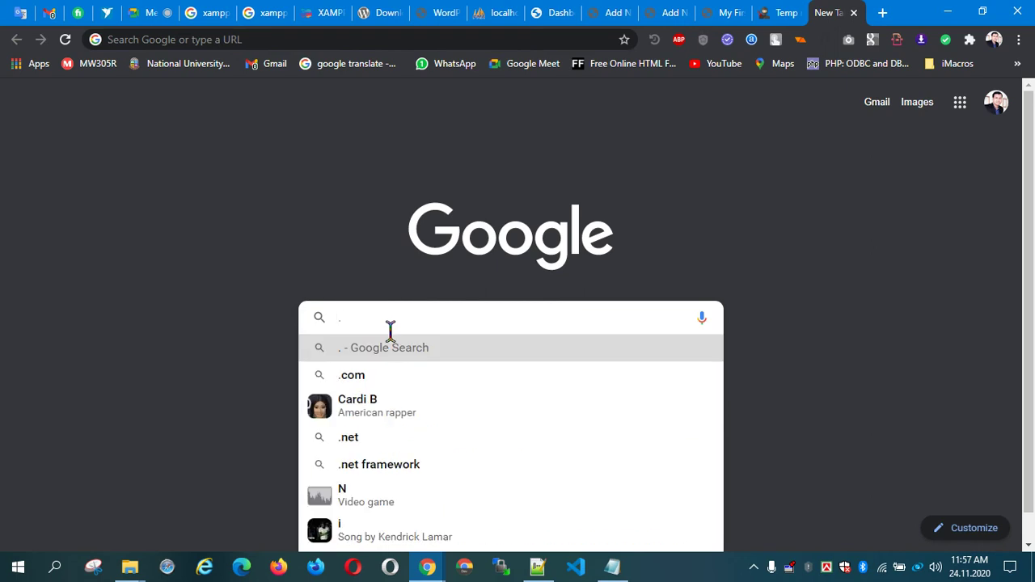
key(BackSpace)
text(*.b)
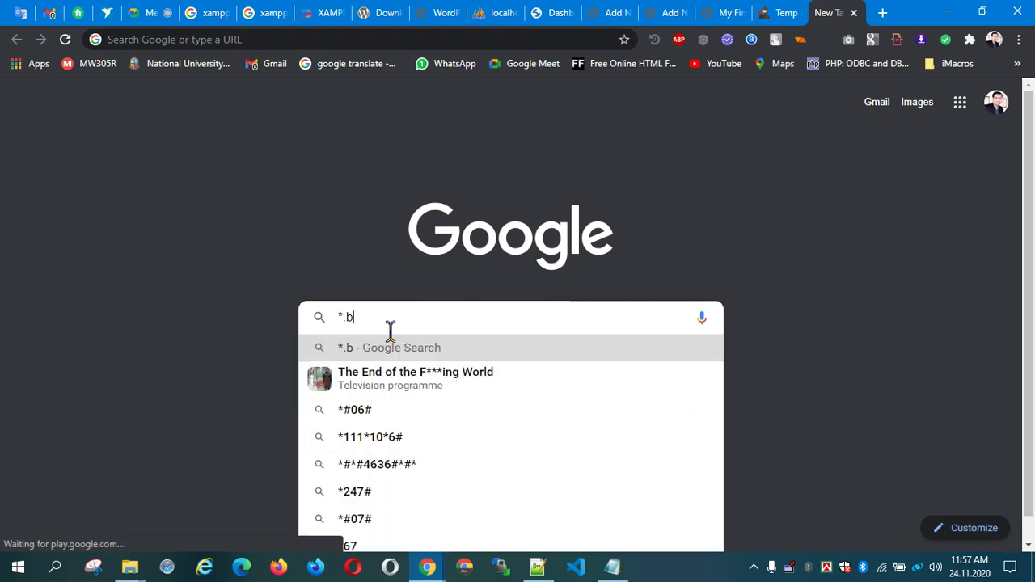
text(logsp)
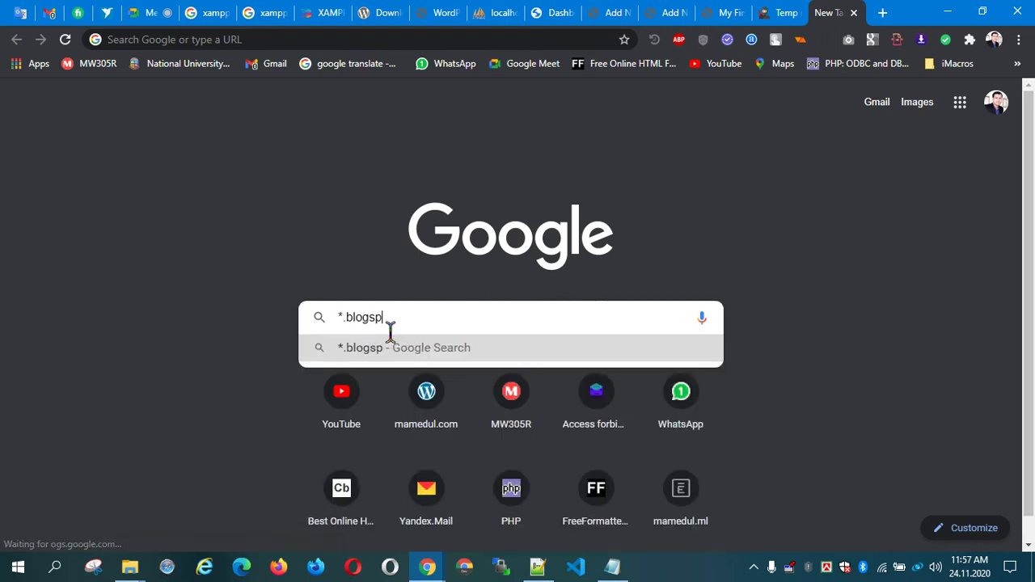
text(ot.com)
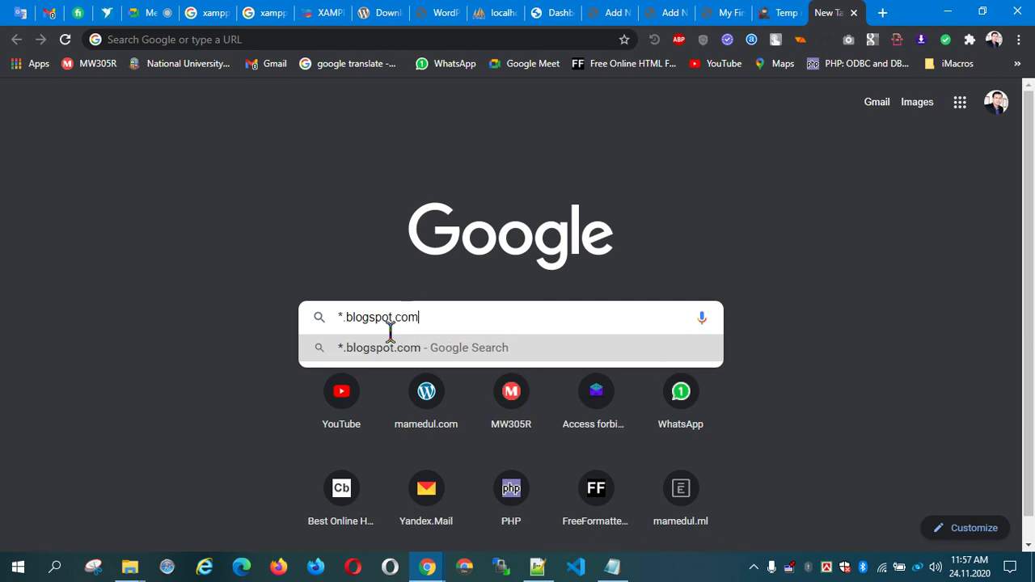
key(Return)
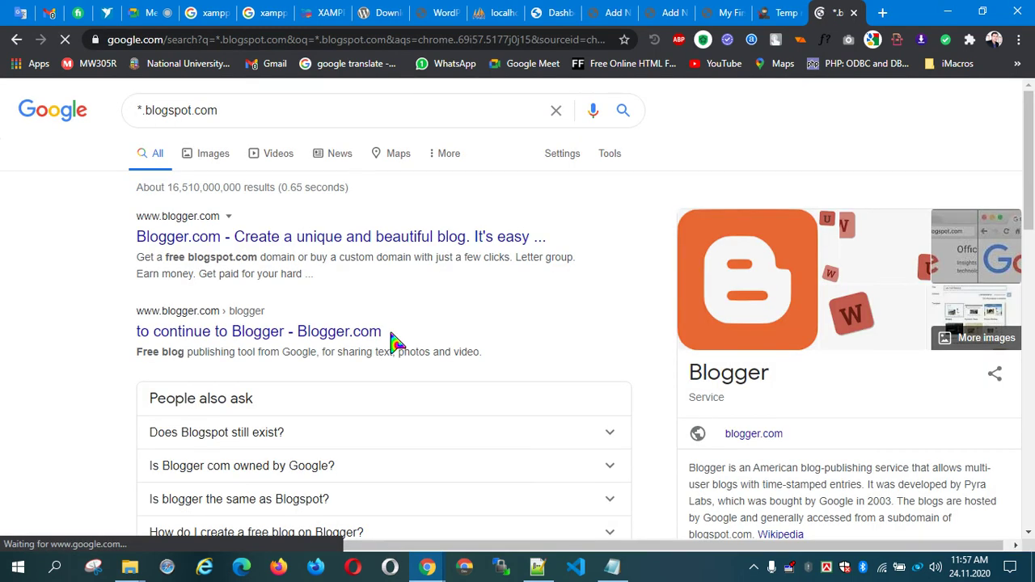
Step: Change the search query to blogspot.com and run it again
scroll(310, 416, down, 4)
scroll(315, 414, down, 3)
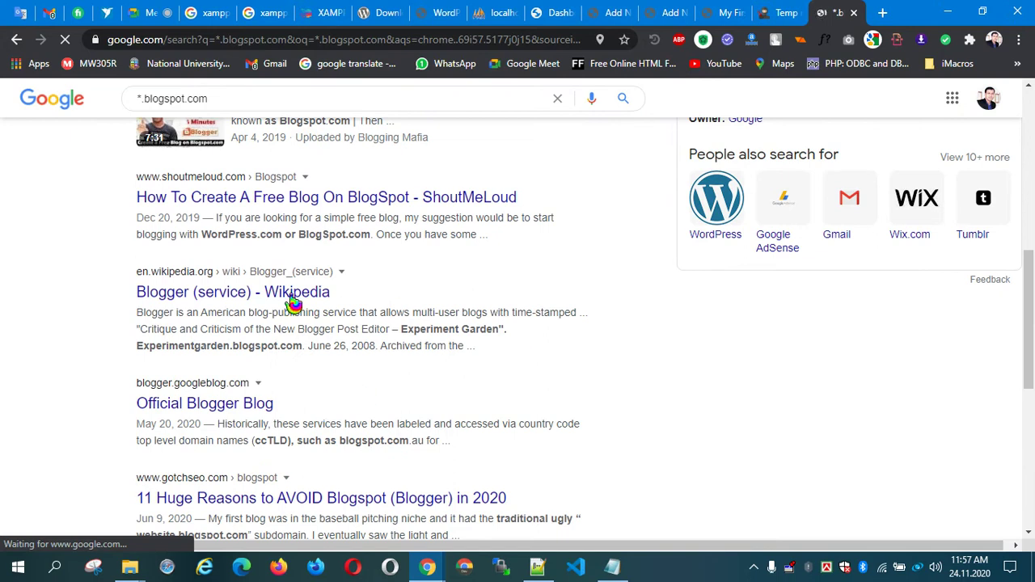
scroll(363, 305, down, 3)
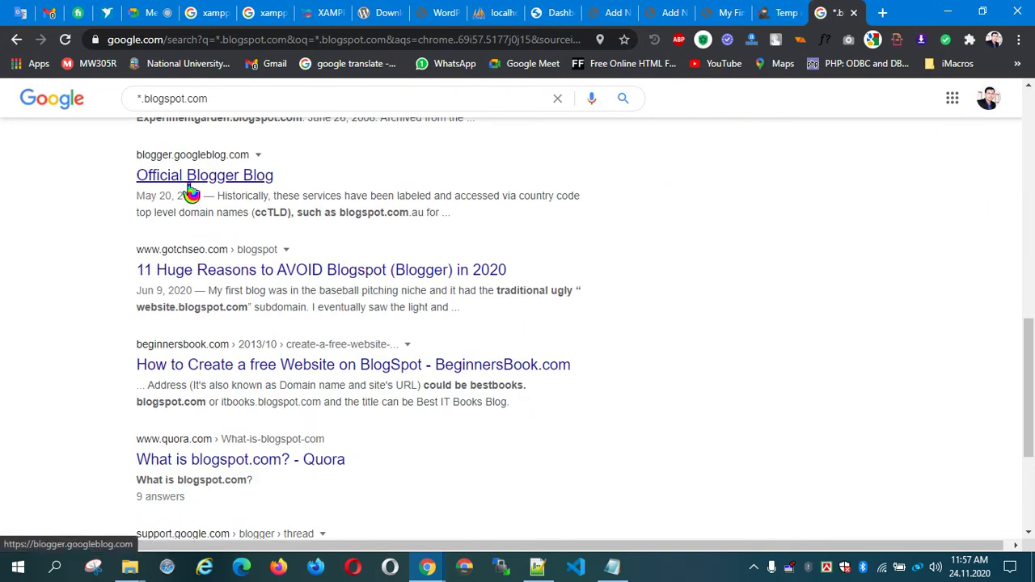
scroll(288, 383, down, 1)
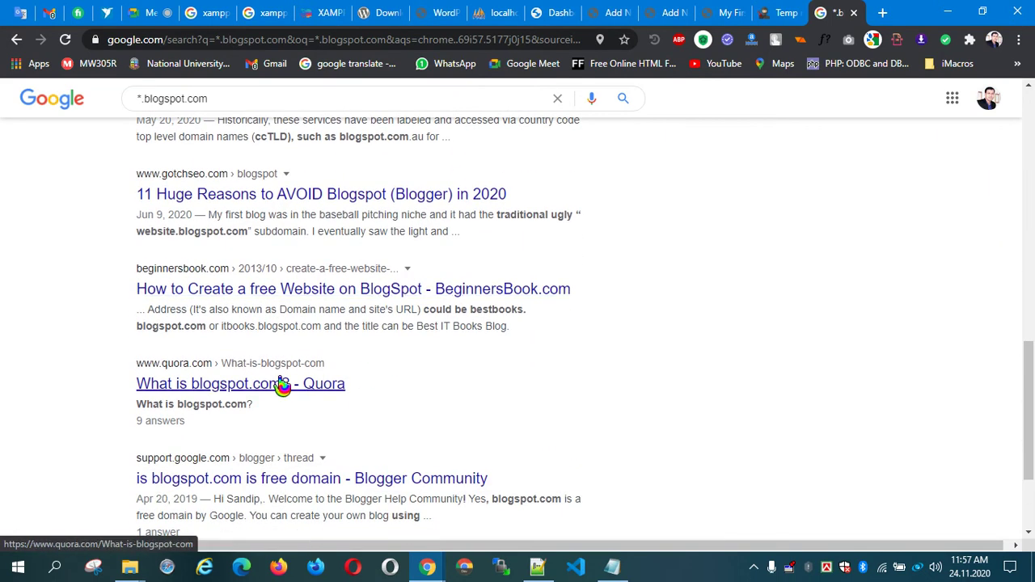
scroll(288, 383, up, 10)
click(243, 111)
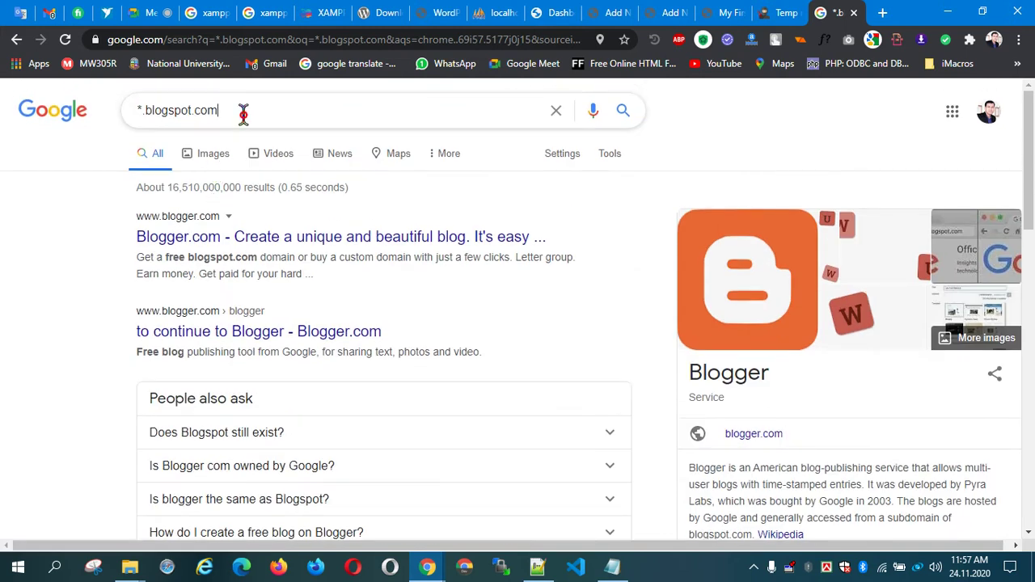
key(Home)
key(Delete)
key(Delete)
key(Return)
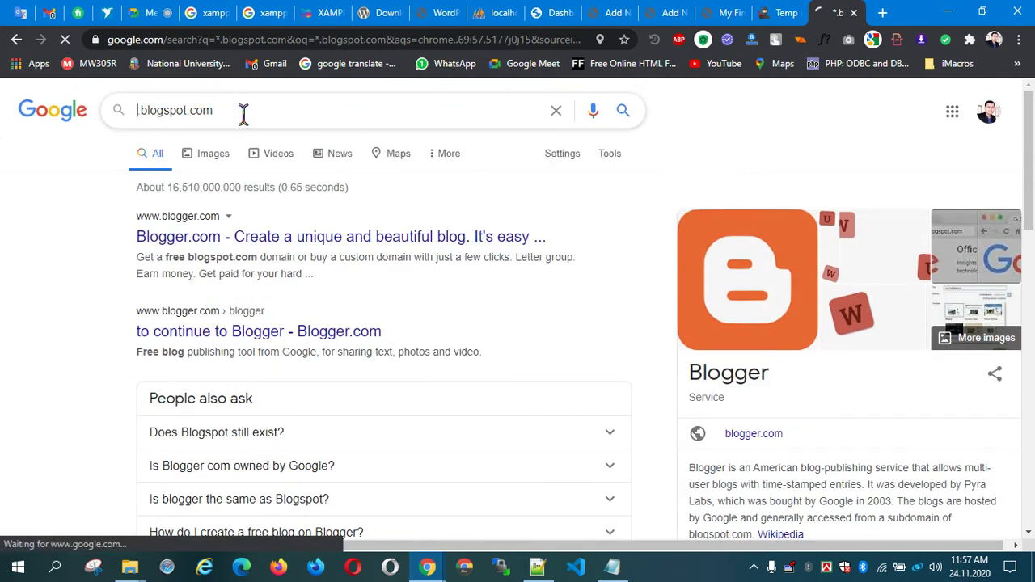
Step: Go to results page 2 and open the Textile Learner blog in a background tab
scroll(356, 330, down, 3)
scroll(355, 330, down, 8)
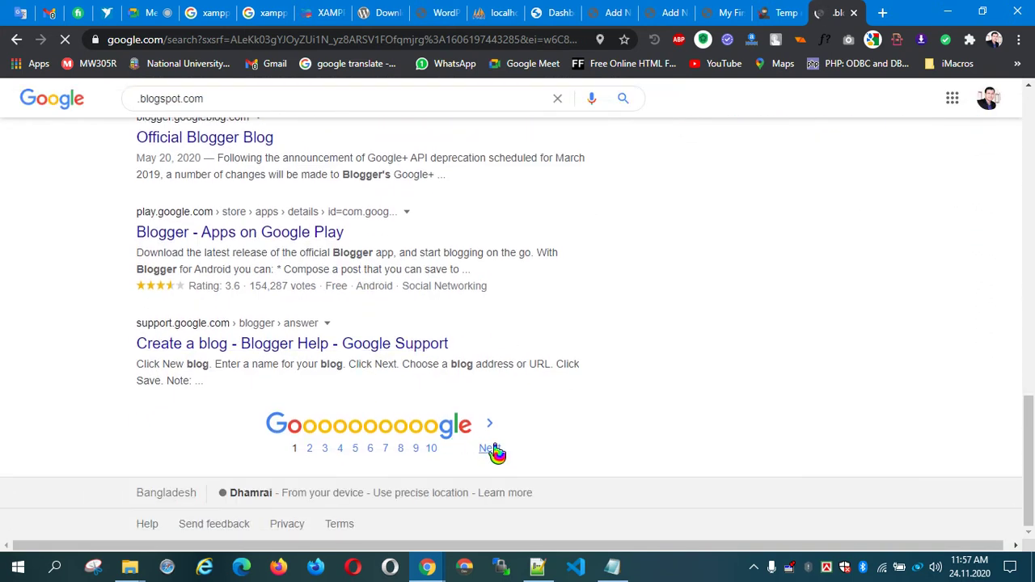
click(491, 450)
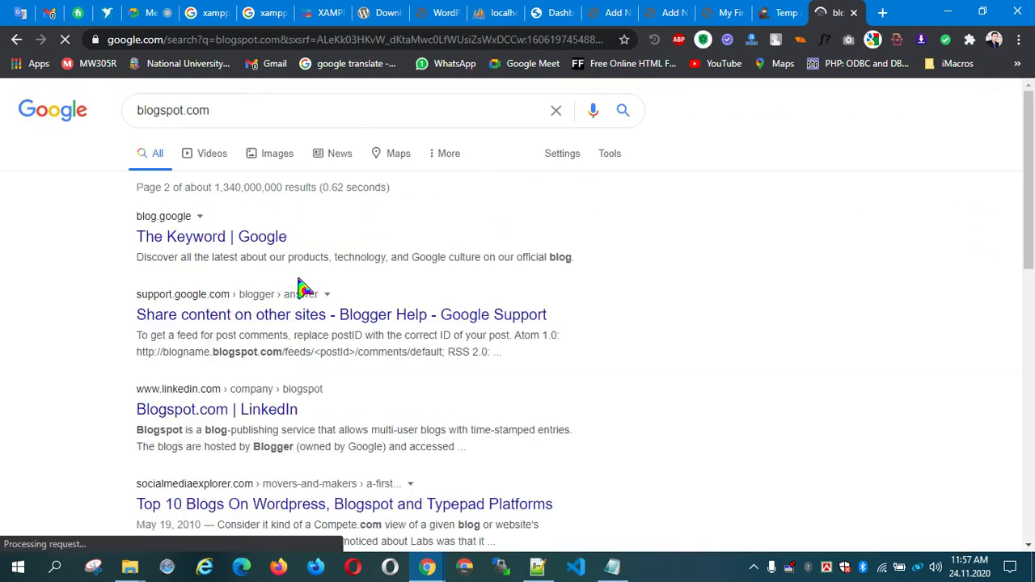
scroll(266, 284, down, 3)
scroll(227, 283, down, 1)
middle_click(254, 294)
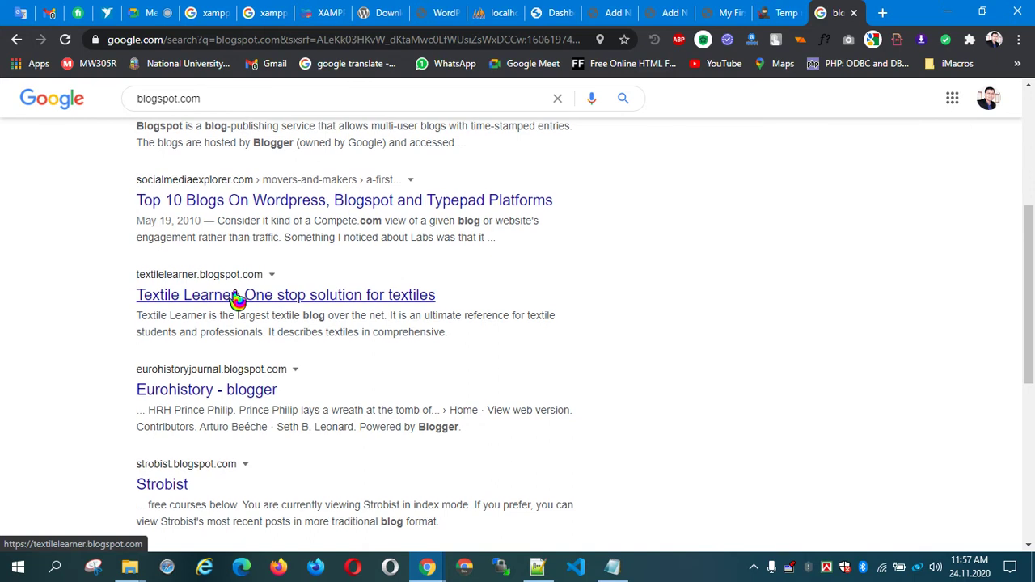
Step: Open Textile Learner's 'How to Maintain Your Faux Leather Jacket' post, read through it, then return to results
click(837, 12)
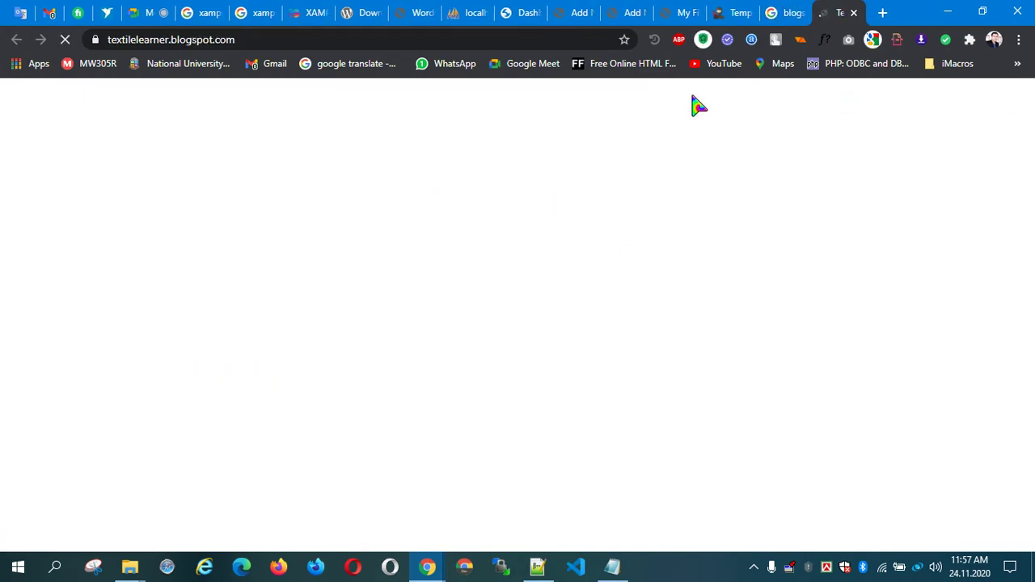
scroll(360, 295, down, 10)
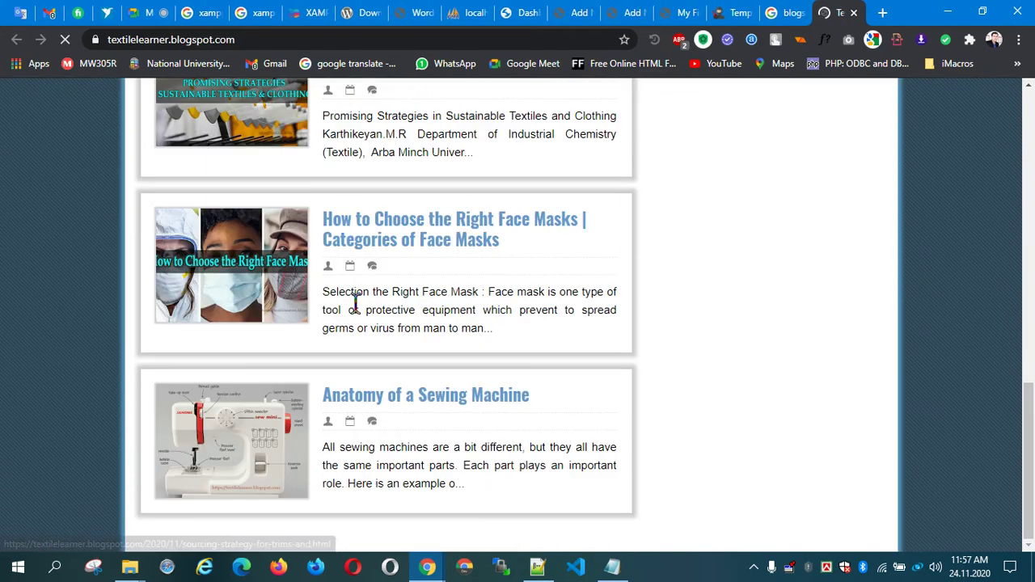
scroll(550, 347, up, 8)
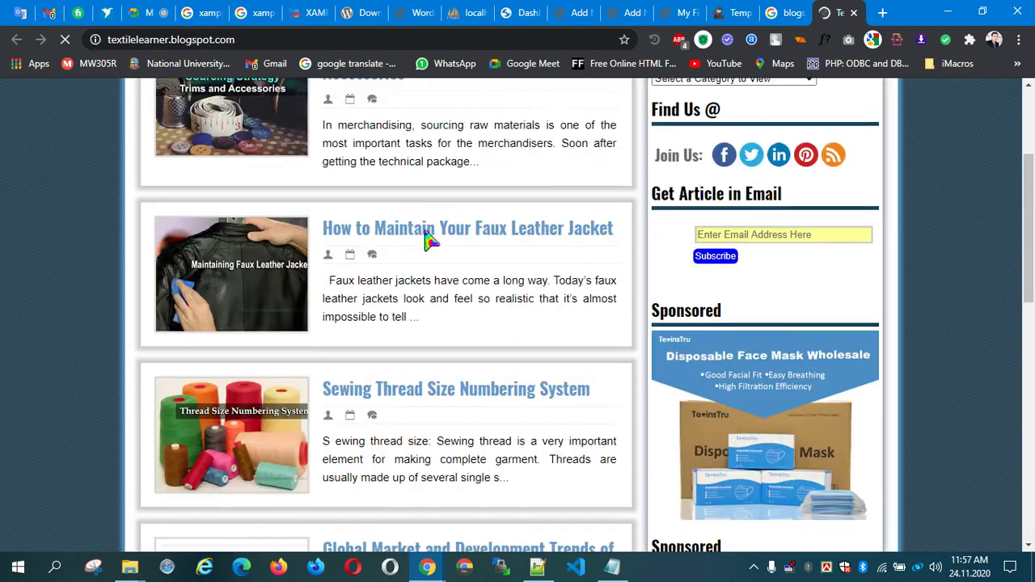
click(413, 241)
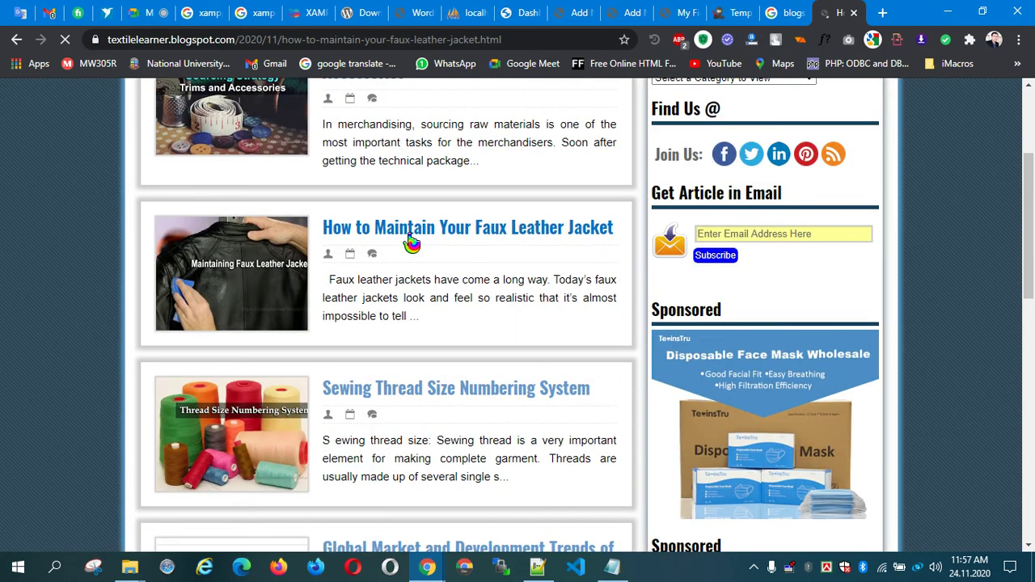
scroll(400, 368, down, 20)
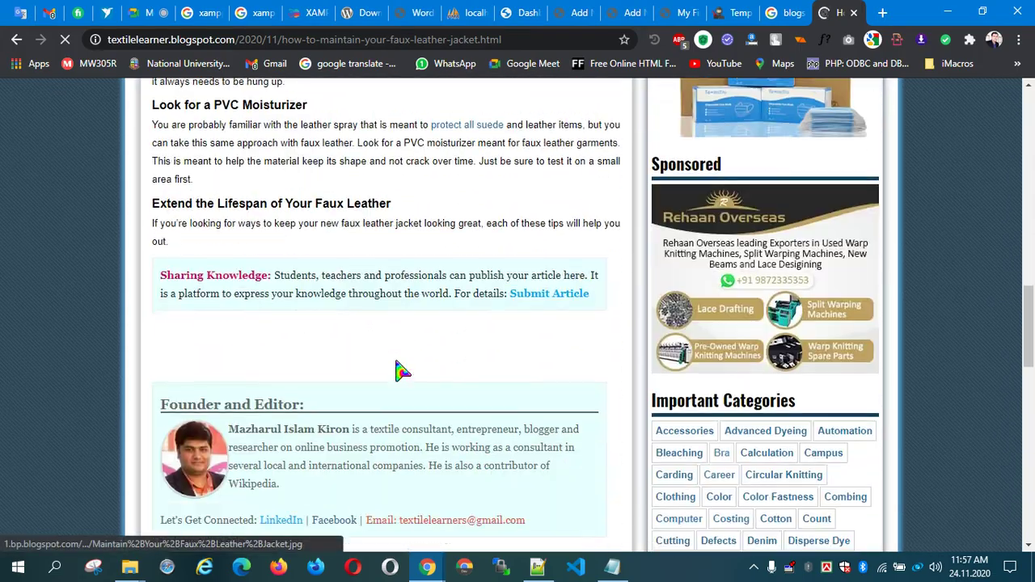
scroll(401, 370, down, 5)
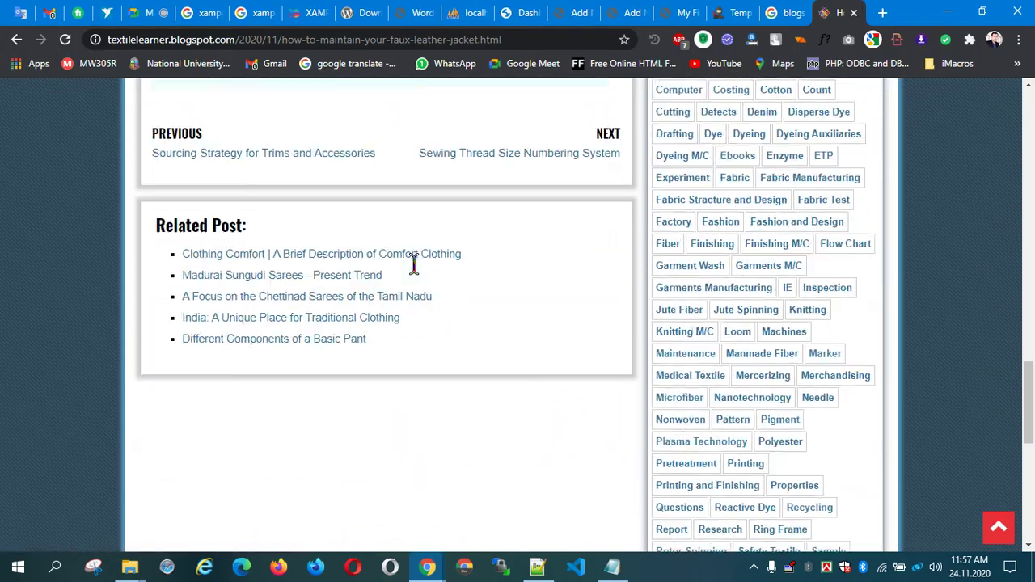
scroll(282, 283, up, 5)
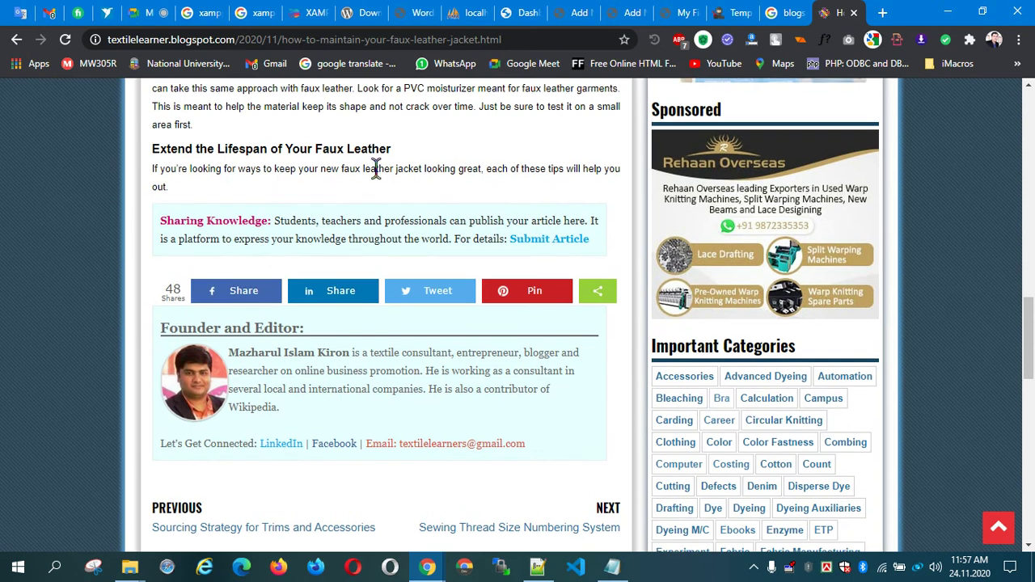
scroll(360, 202, down, 2)
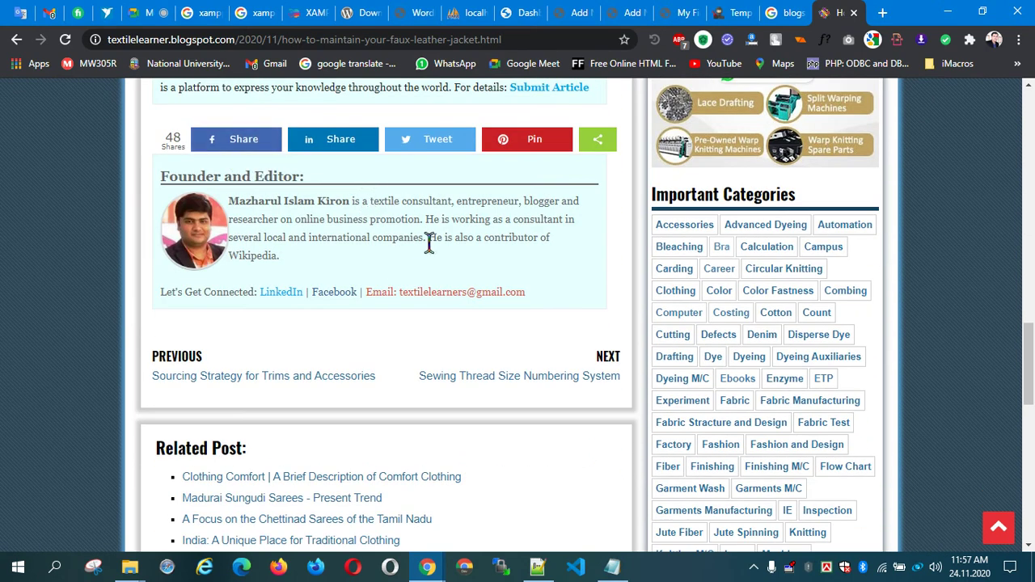
scroll(505, 392, down, 2)
scroll(501, 395, down, 8)
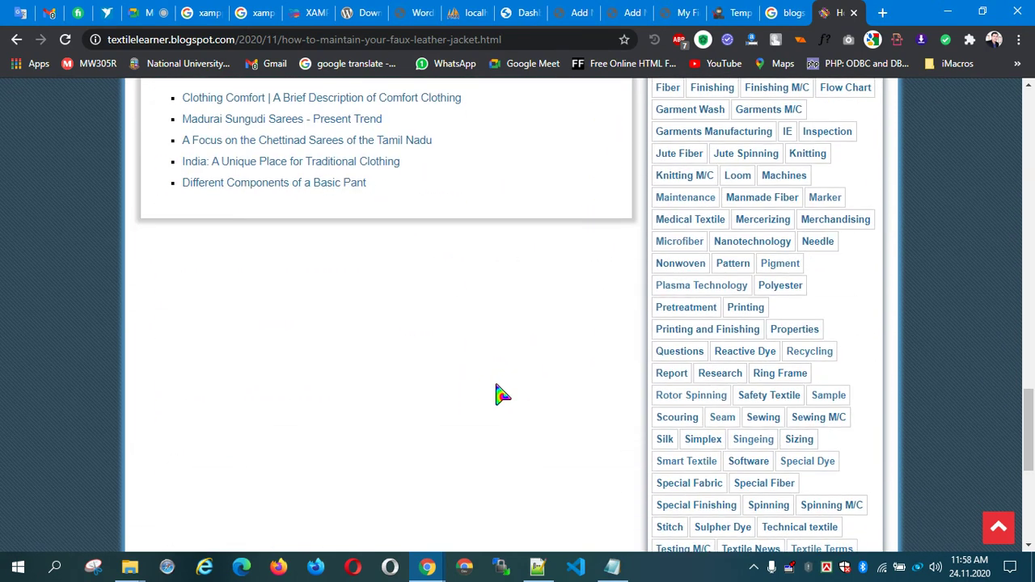
scroll(461, 397, up, 7)
scroll(423, 331, up, 20)
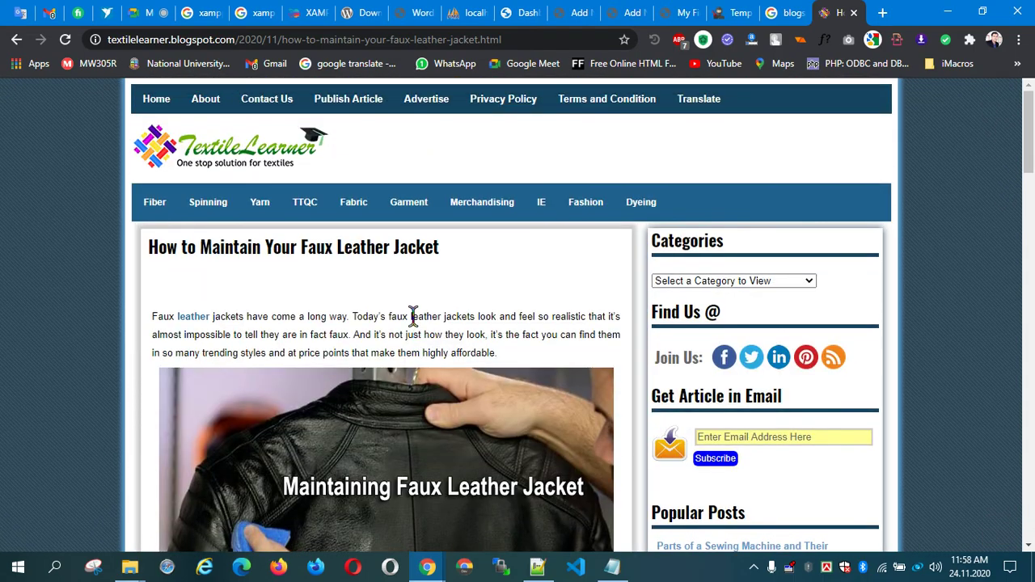
click(776, 12)
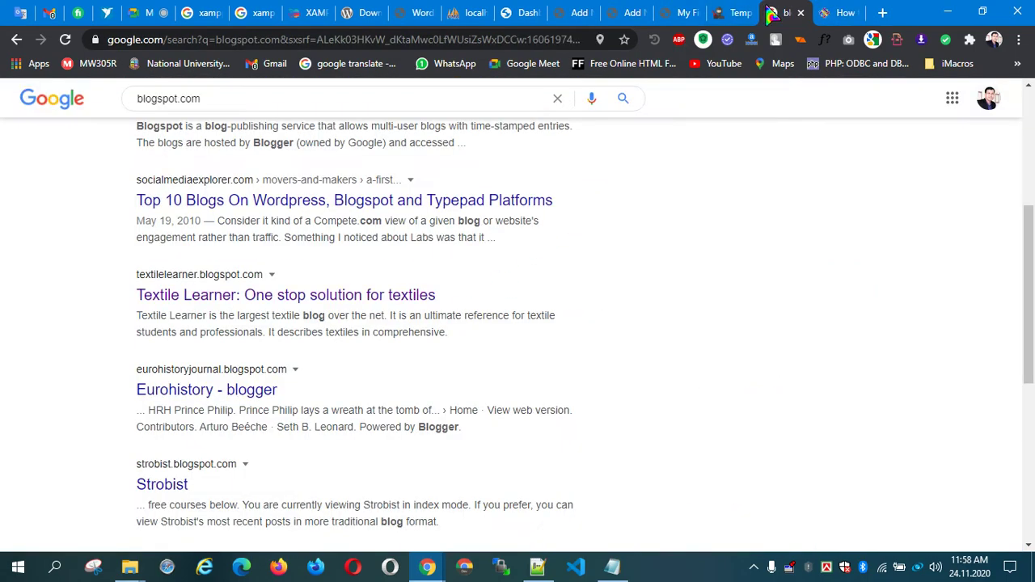
Step: Open the Eurohistory blog in a new tab and jump to the Recollections post's comment form
middle_click(180, 390)
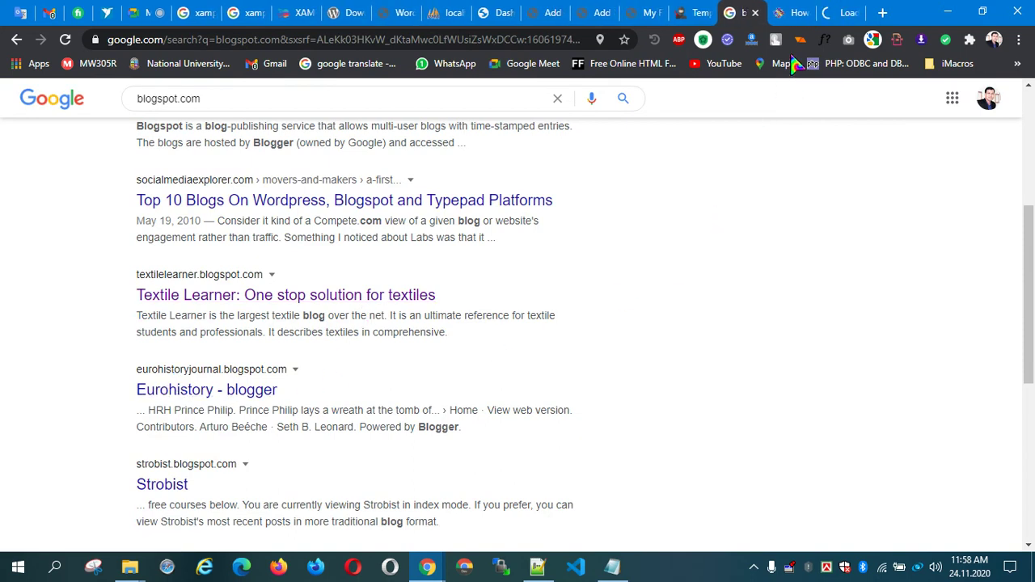
click(838, 13)
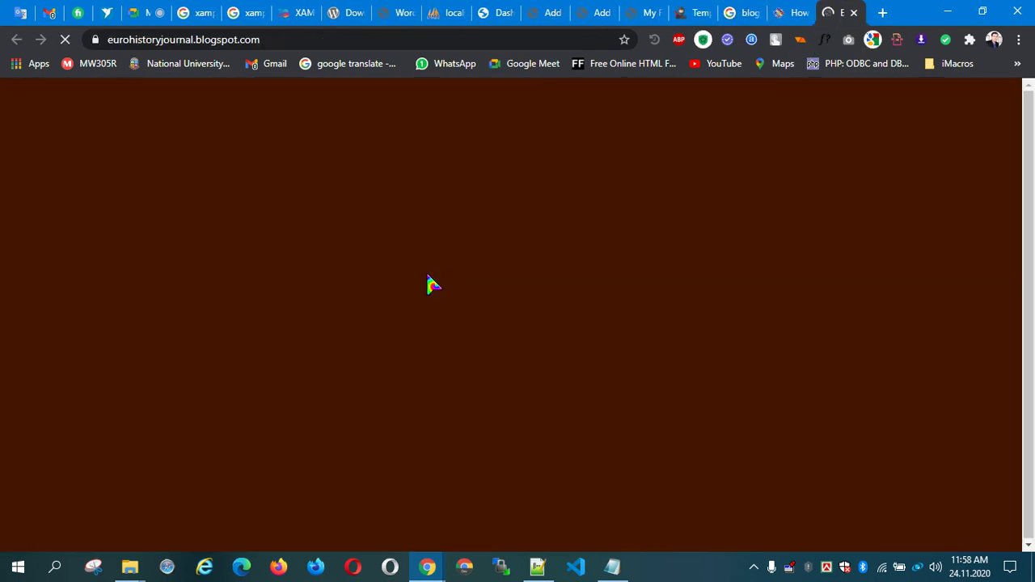
scroll(439, 343, down, 15)
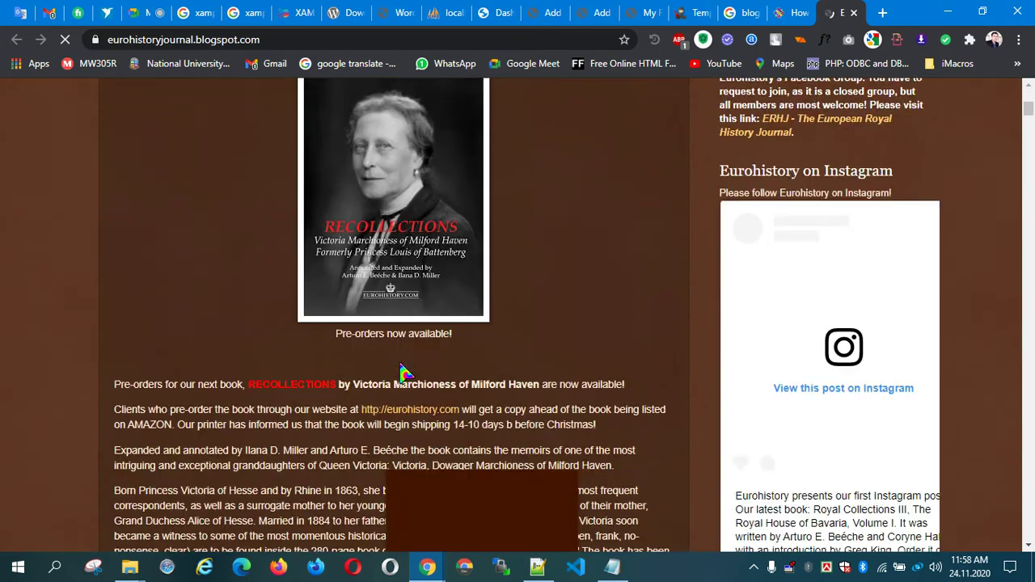
scroll(405, 376, up, 4)
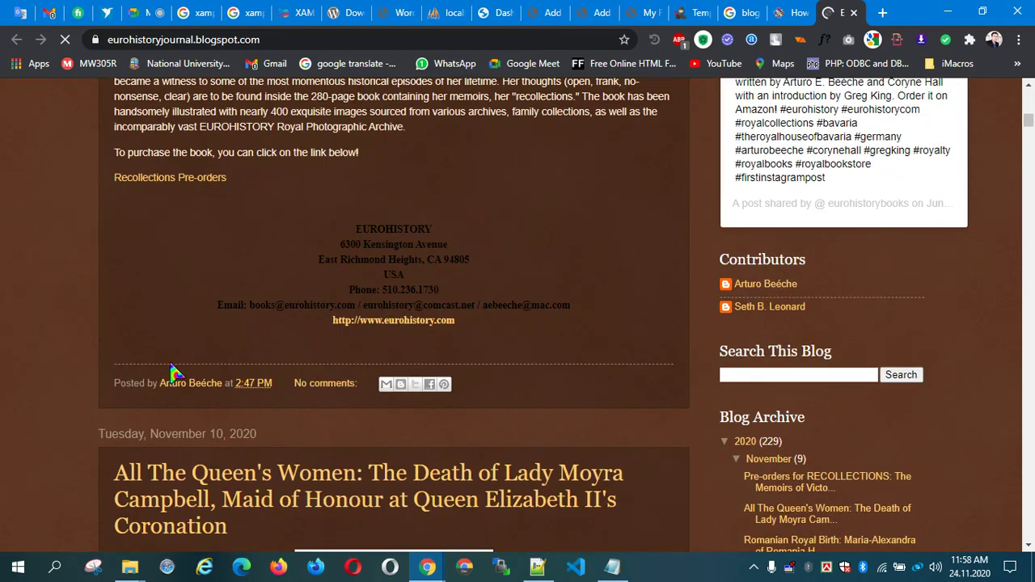
click(321, 388)
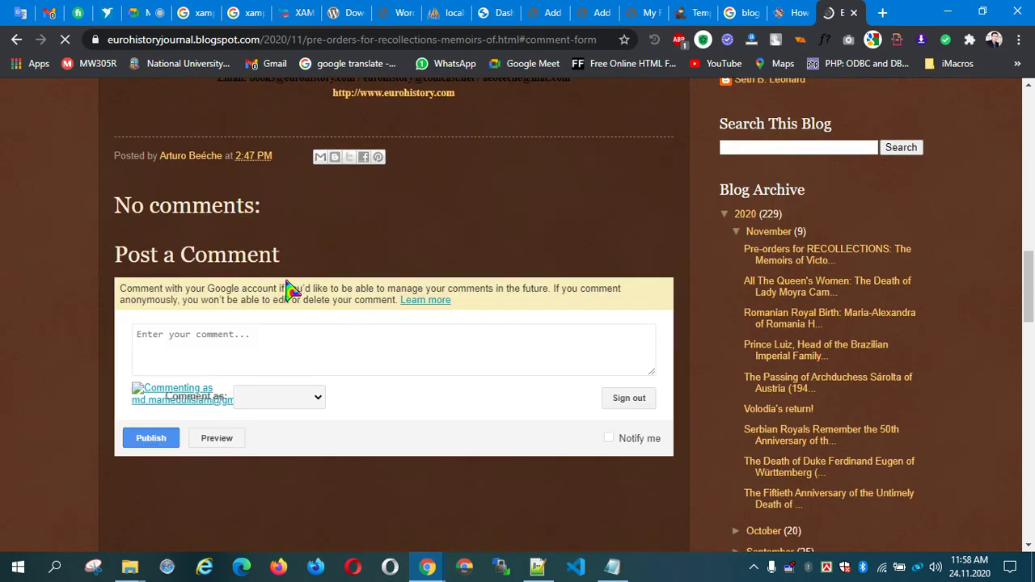
Step: Type 'Madm' as a comment, try publishing it, then switch to the Temp Mail tab
click(249, 315)
text(Madmamdamdmam)
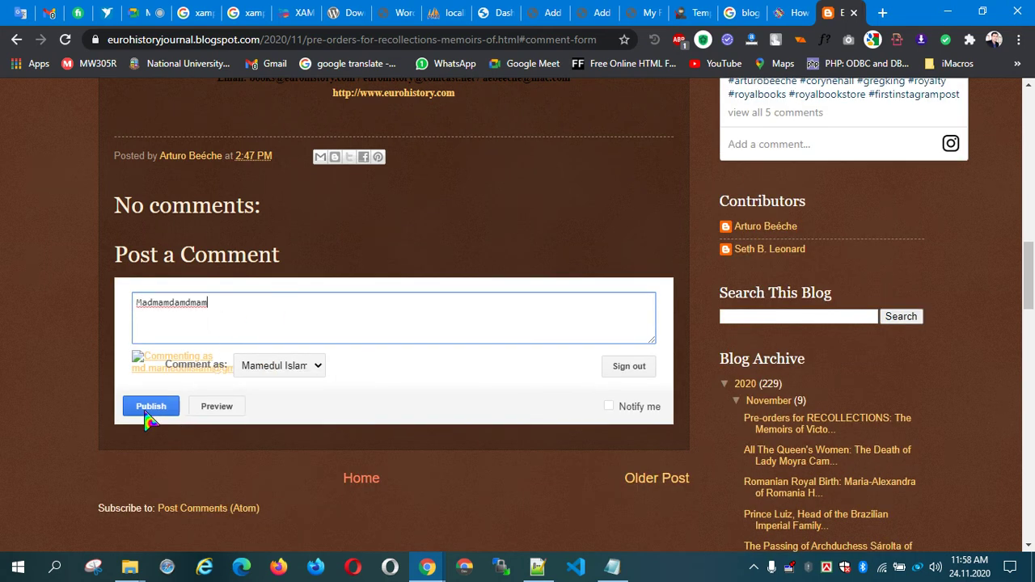
click(150, 406)
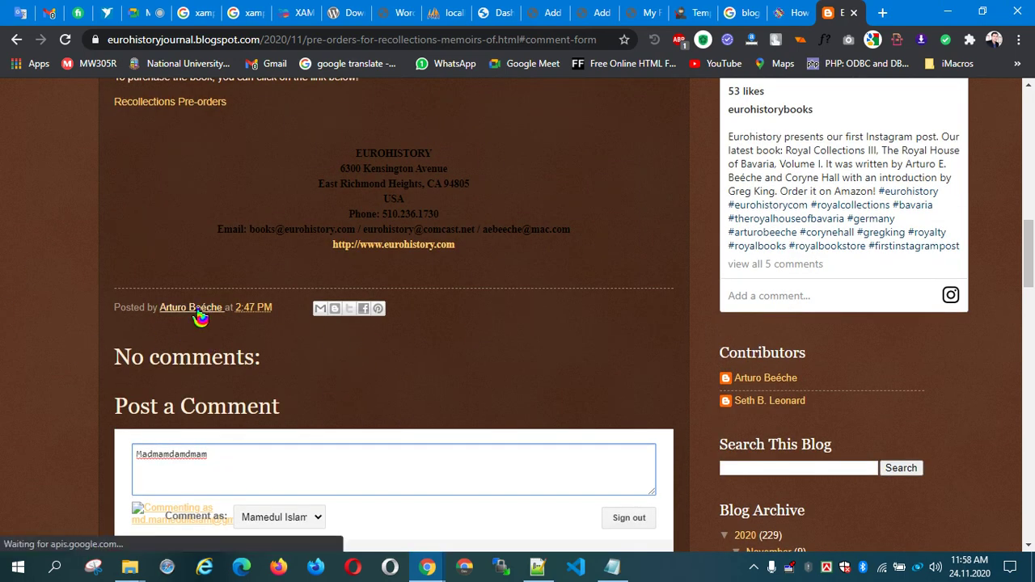
click(683, 11)
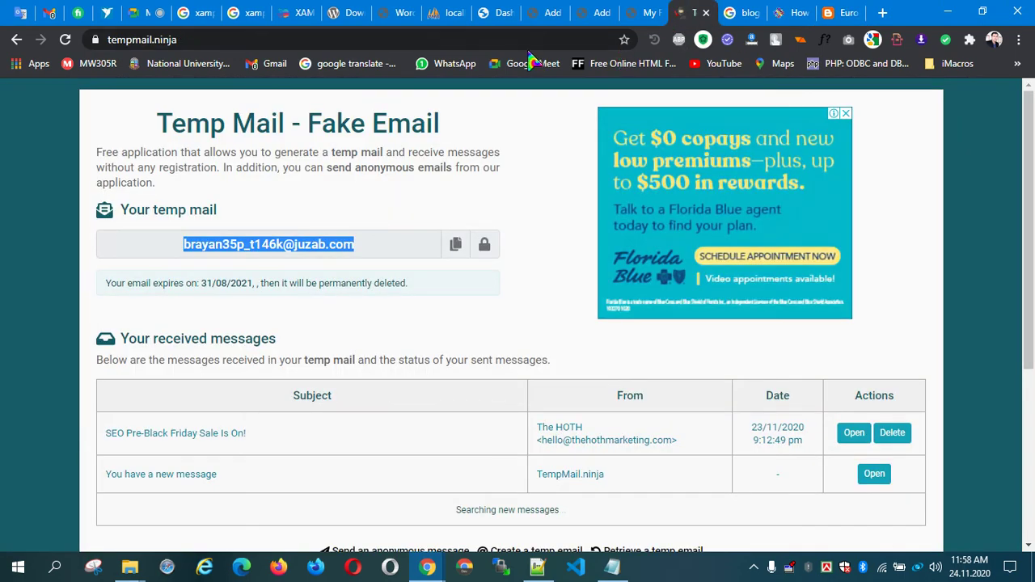
Step: Return to the My First WordPress site Dashboard and bring up the Screen Options box choices
click(480, 11)
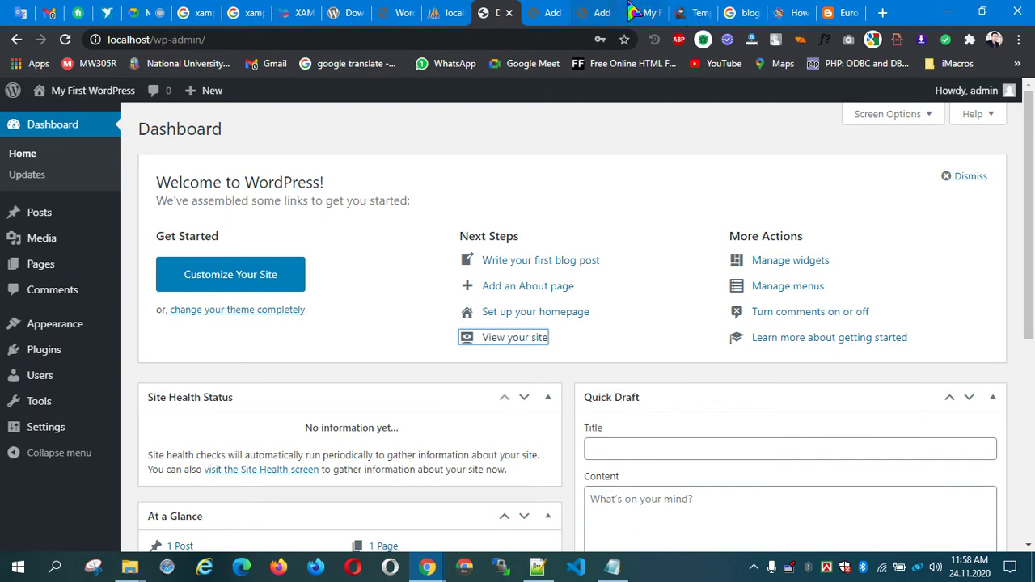
click(639, 12)
click(518, 12)
click(886, 115)
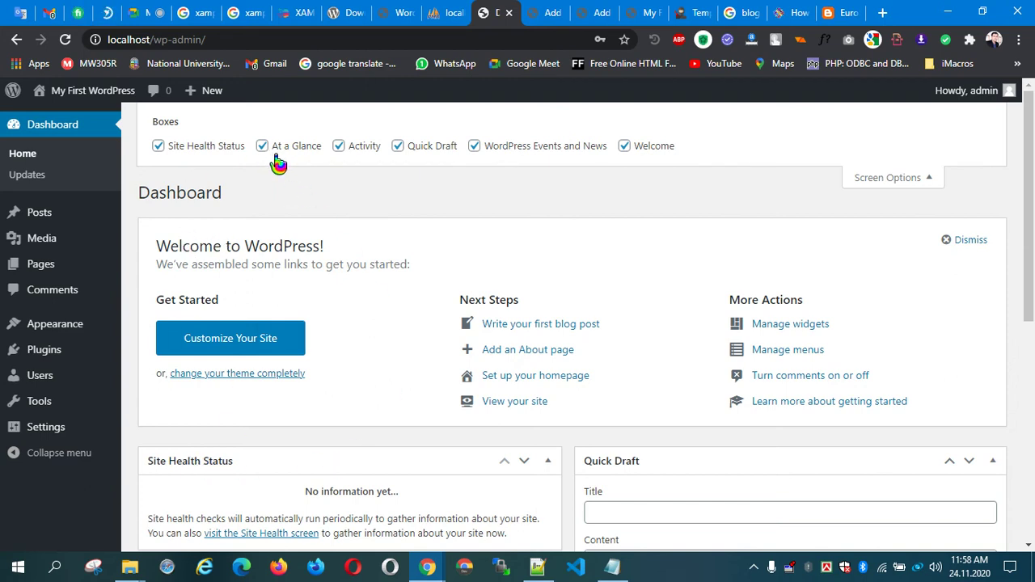
scroll(334, 250, down, 5)
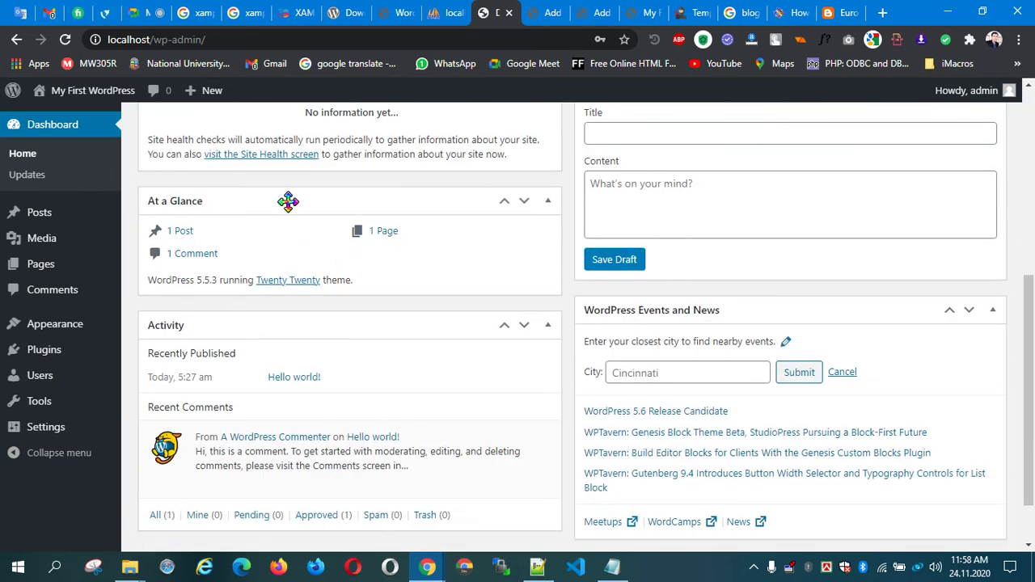
scroll(447, 283, up, 5)
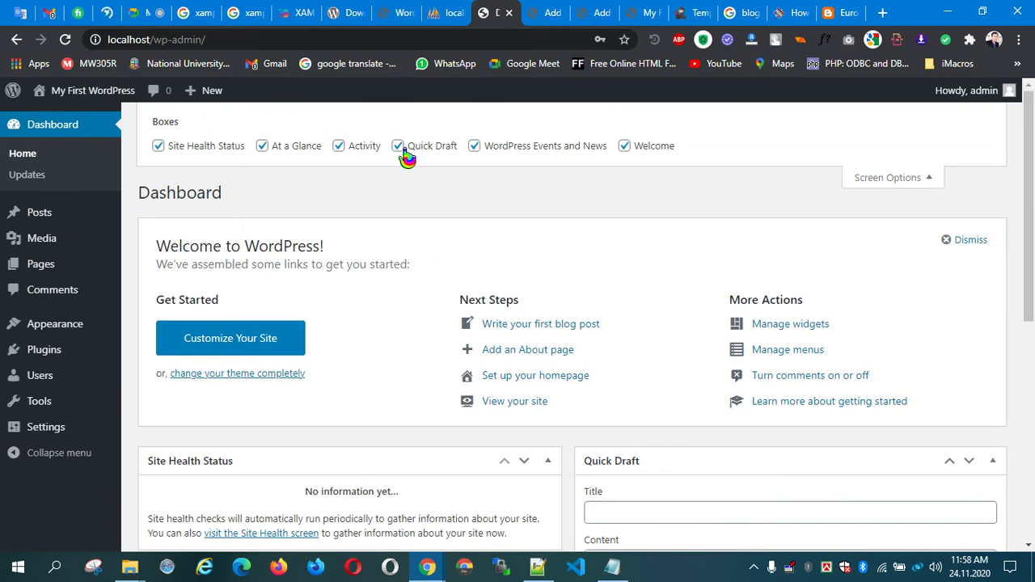
scroll(752, 381, down, 1)
scroll(885, 388, up, 1)
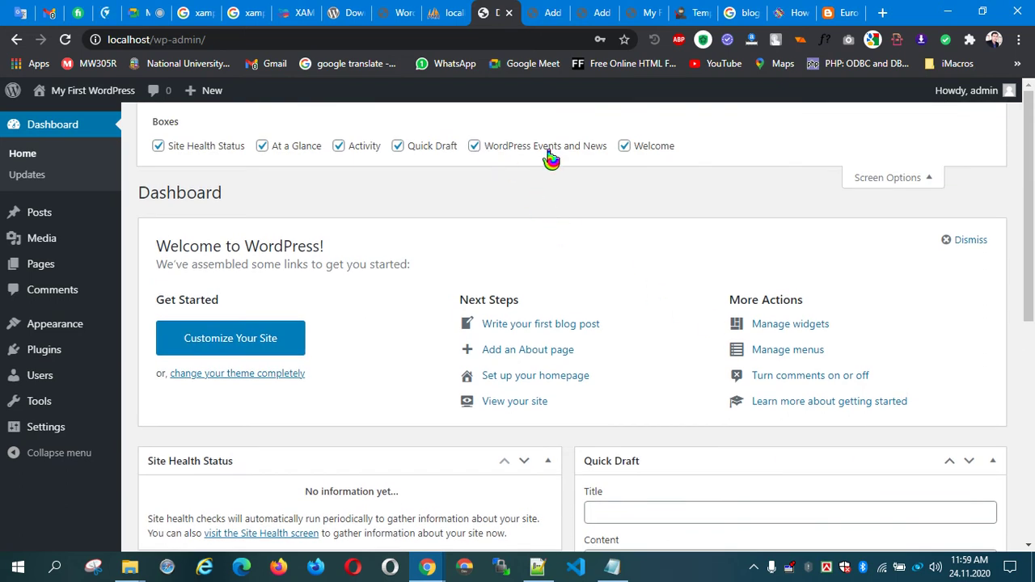
scroll(536, 293, down, 4)
scroll(485, 315, down, 2)
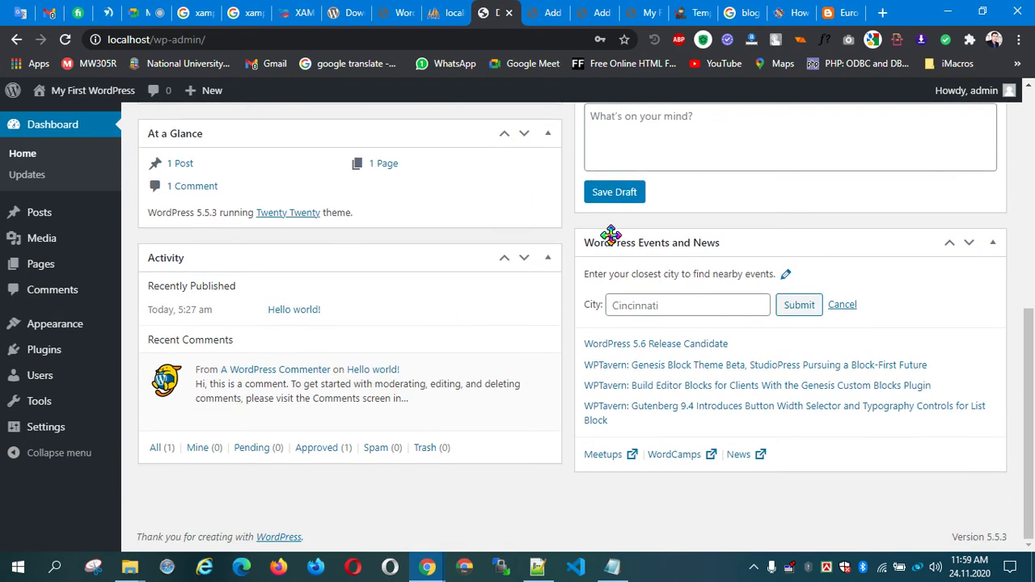
scroll(420, 323, up, 5)
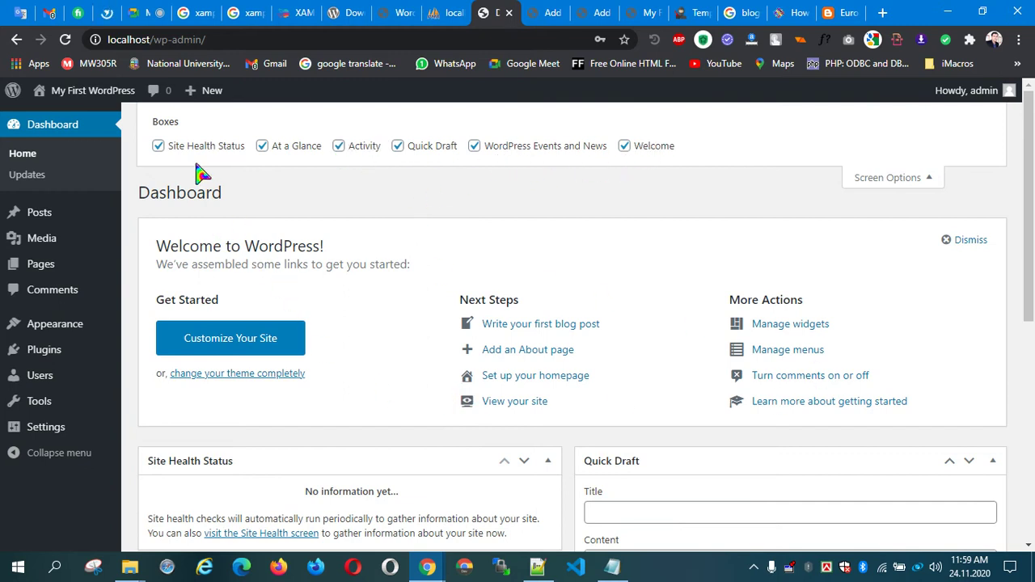
scroll(225, 174, down, 3)
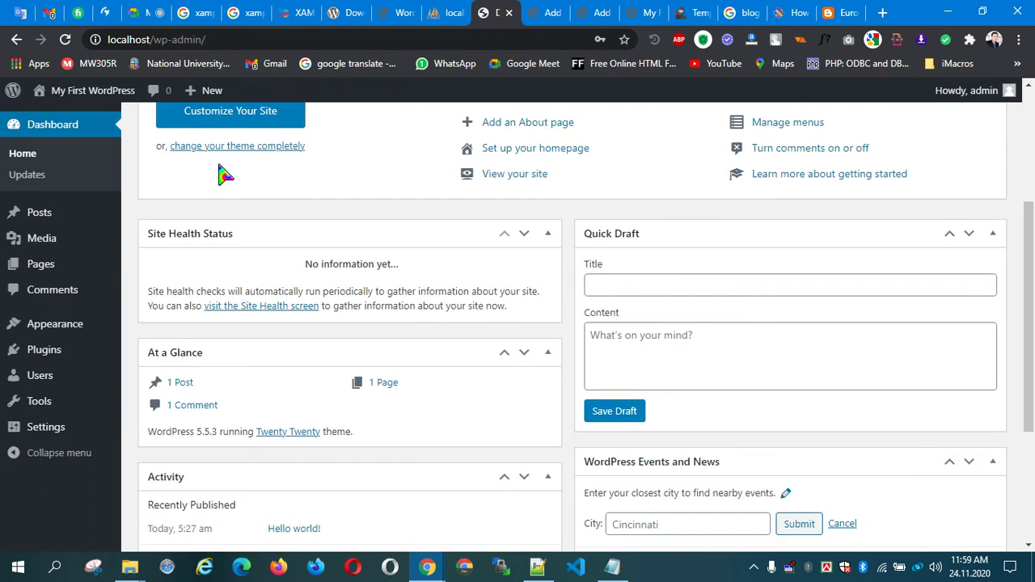
scroll(224, 174, down, 3)
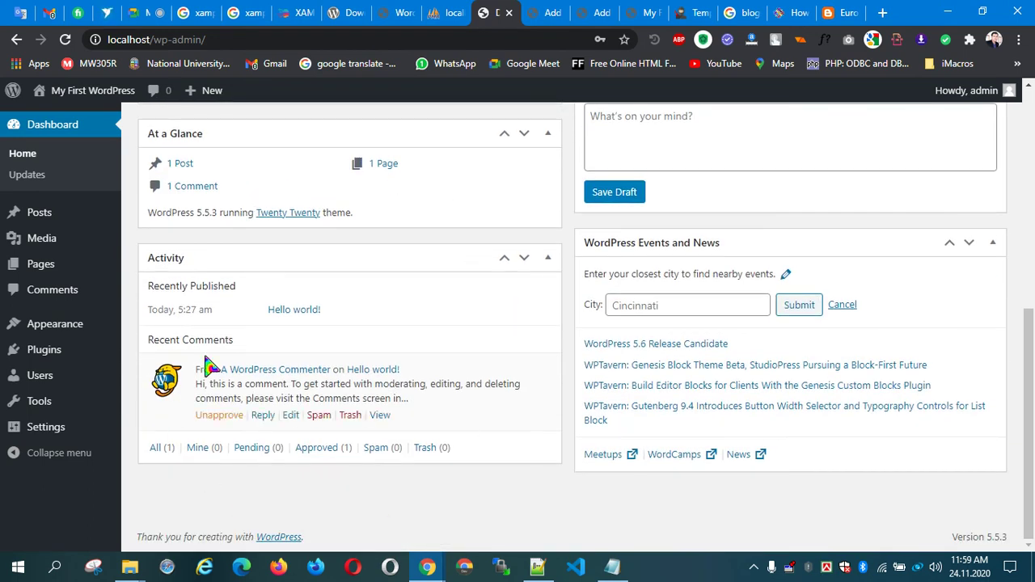
scroll(358, 384, up, 6)
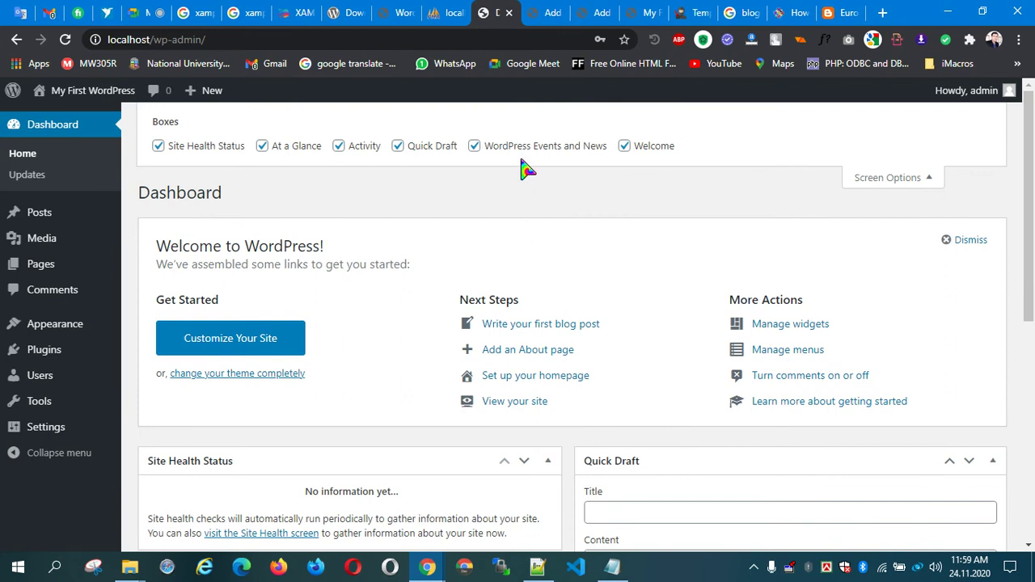
Step: Hide the Events and News, Site Health Status and At a Glance boxes
click(475, 147)
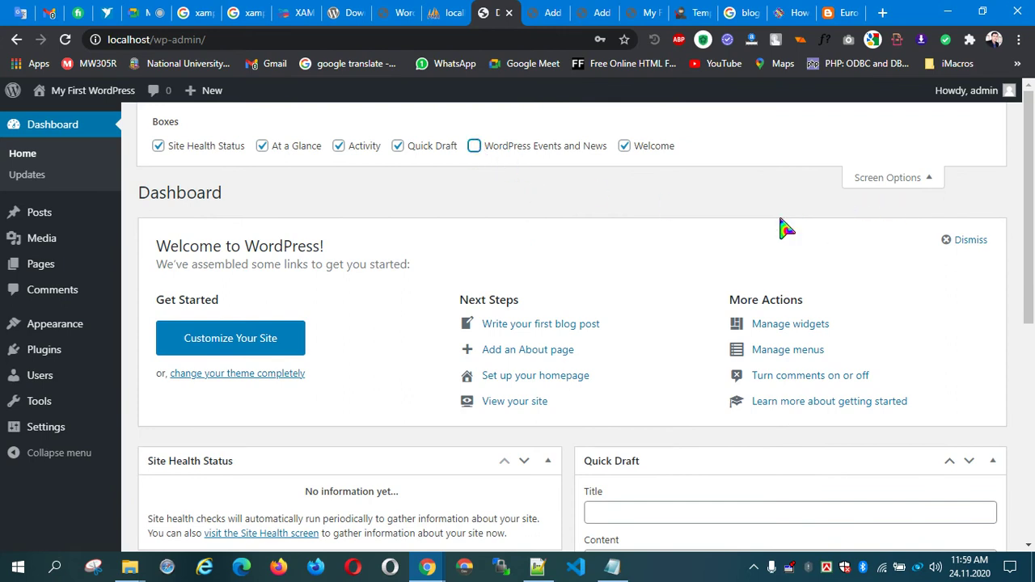
scroll(378, 406, down, 5)
scroll(478, 393, up, 5)
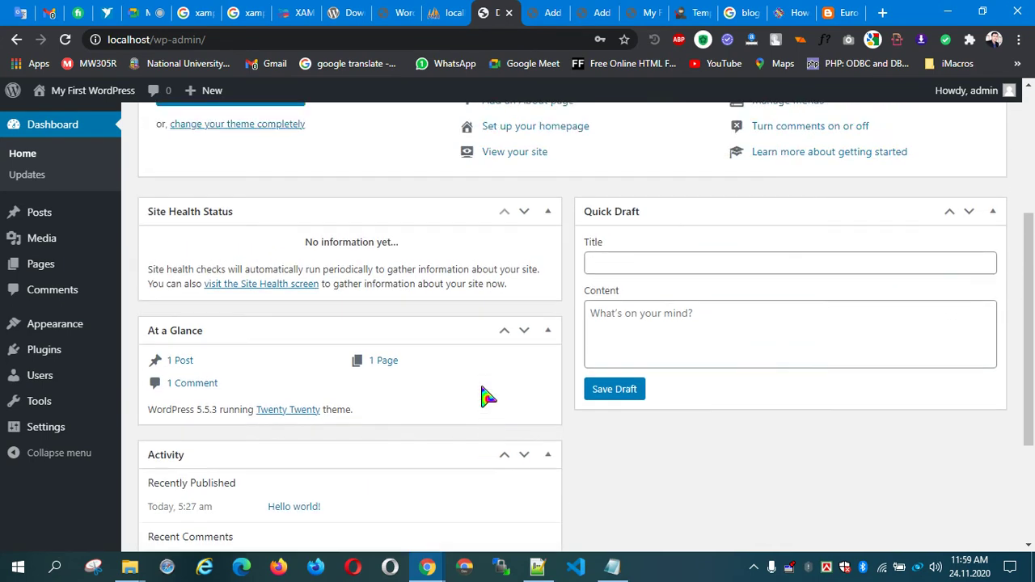
scroll(484, 396, up, 1)
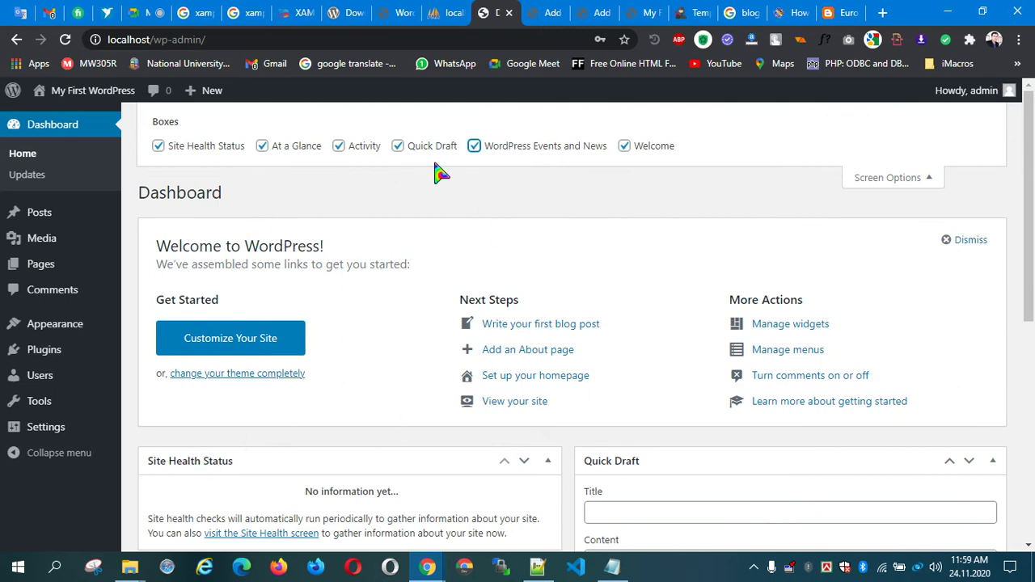
click(159, 146)
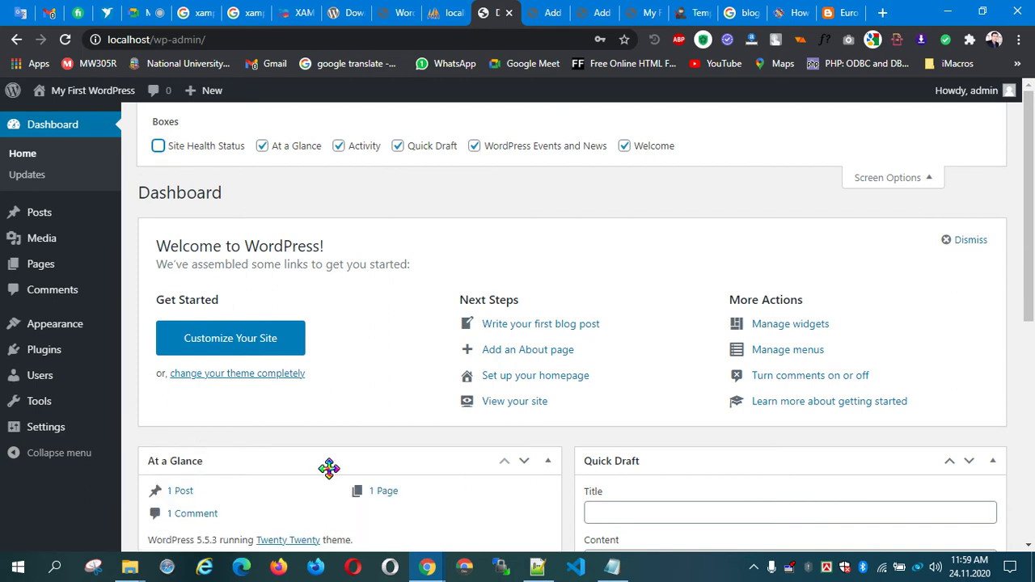
click(259, 147)
Step: Show At a Glance and Site Health Status again, then close Screen Options
click(261, 149)
click(159, 147)
click(872, 190)
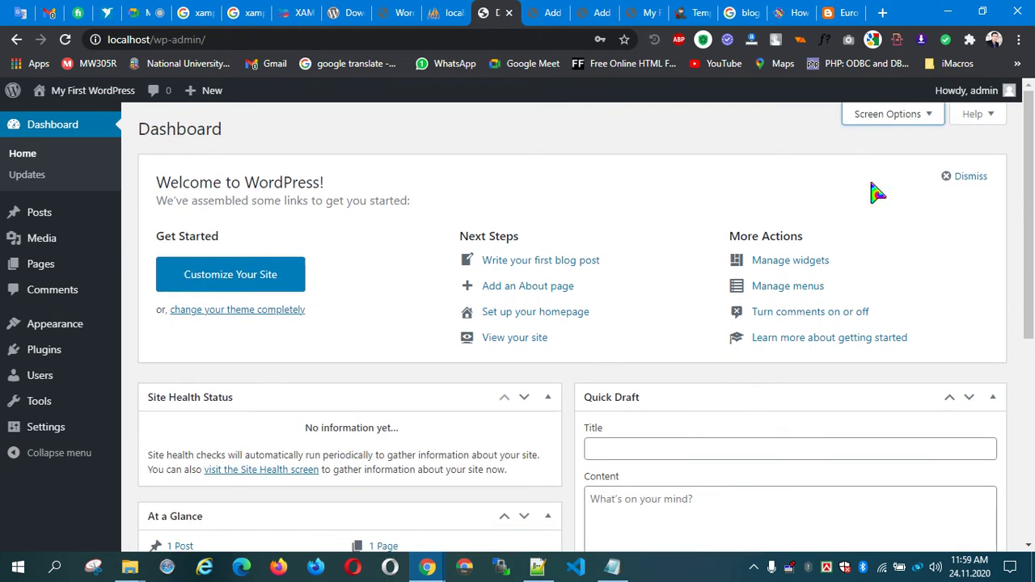
click(922, 120)
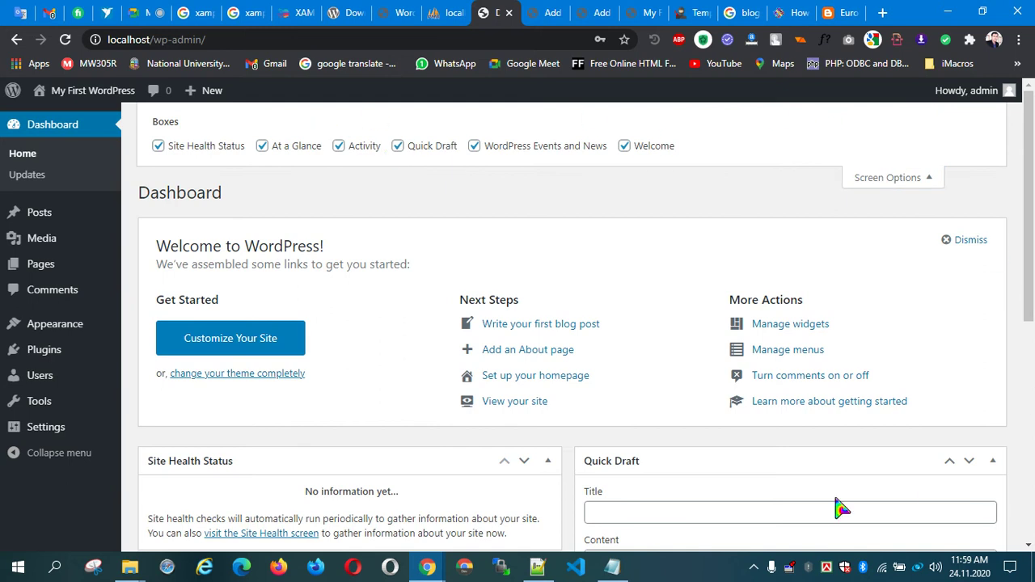
scroll(180, 351, down, 6)
scroll(285, 436, up, 6)
click(929, 185)
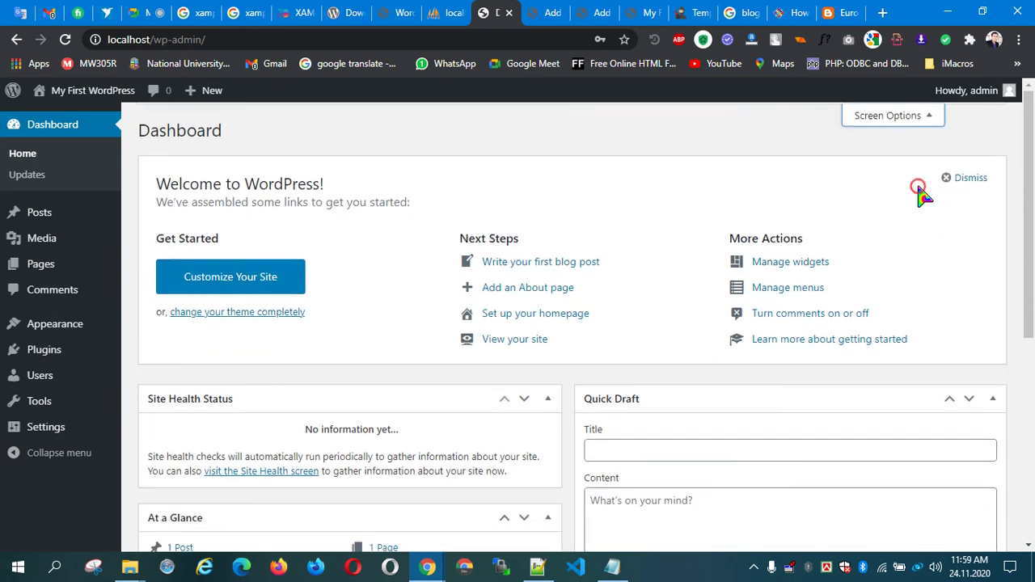
Step: Read the Dashboard help's Navigation, Layout and Content sections, then close the help panel
click(985, 118)
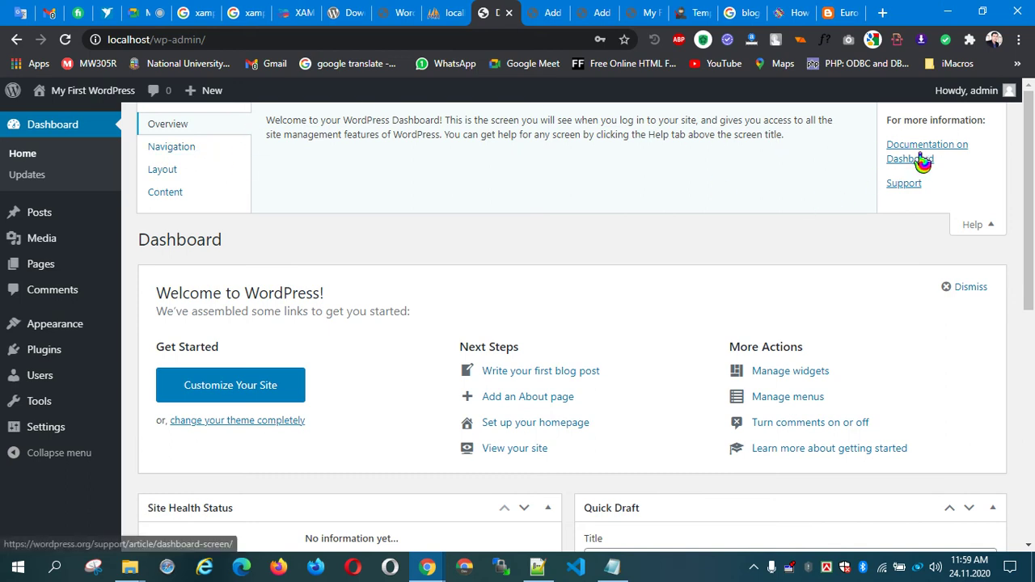
click(173, 151)
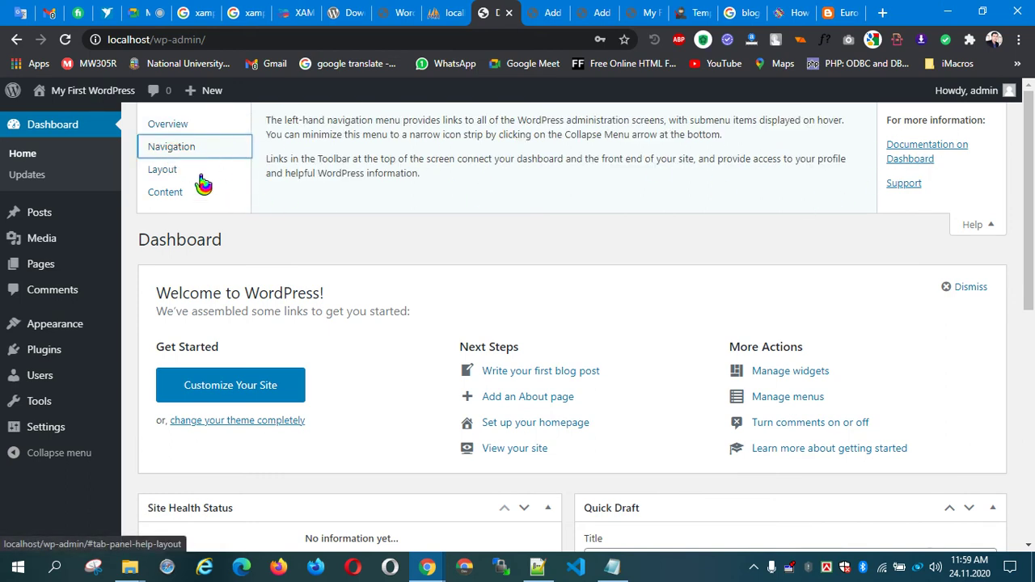
click(201, 176)
click(190, 198)
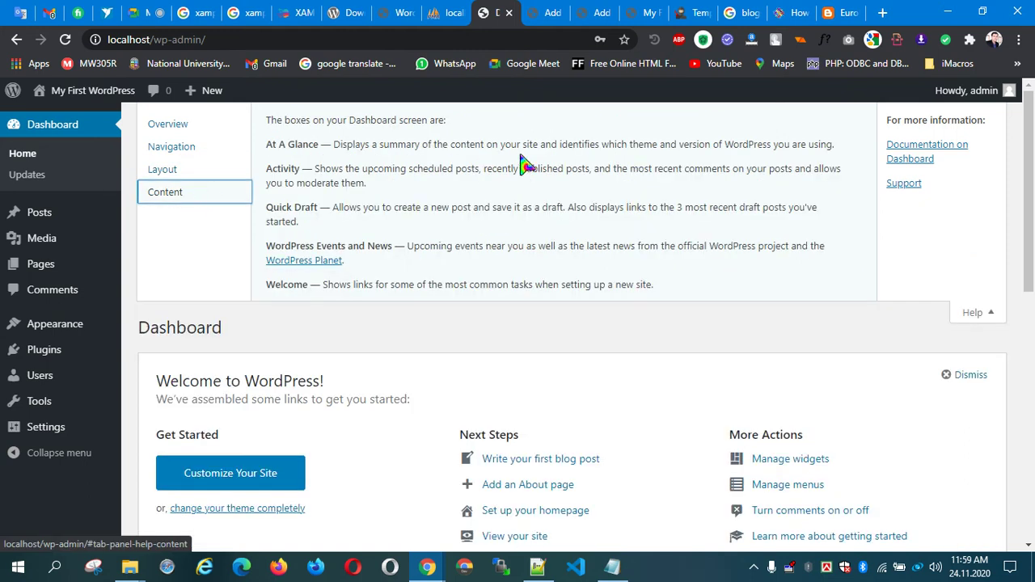
scroll(503, 256, down, 3)
scroll(434, 238, up, 3)
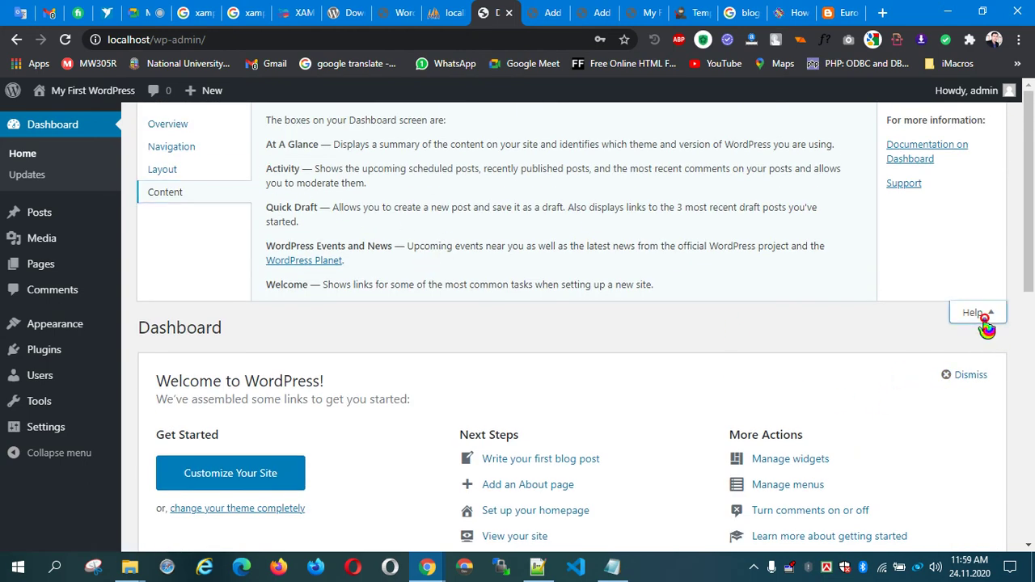
click(980, 317)
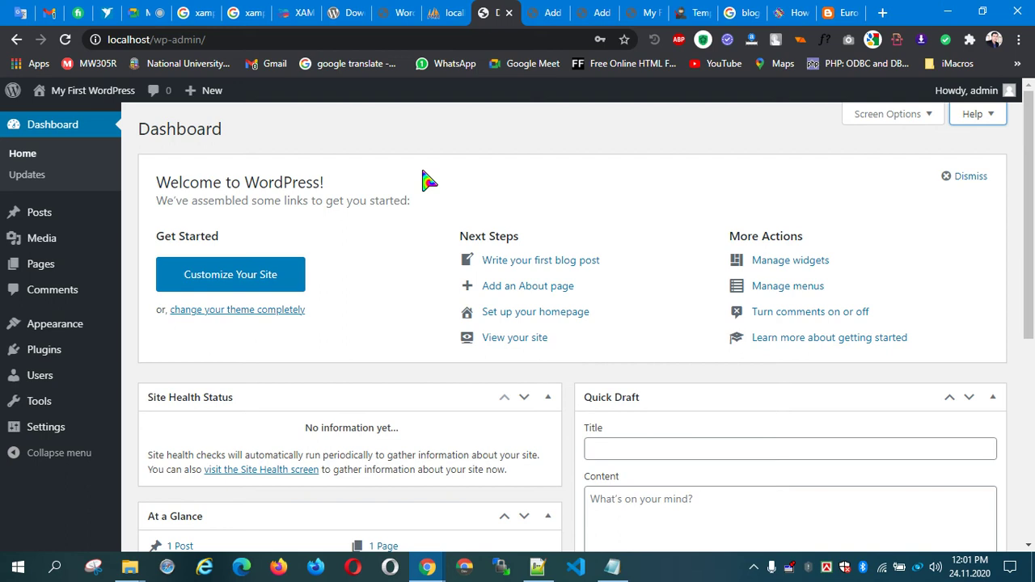
click(392, 200)
double_click(388, 200)
scroll(383, 202, down, 5)
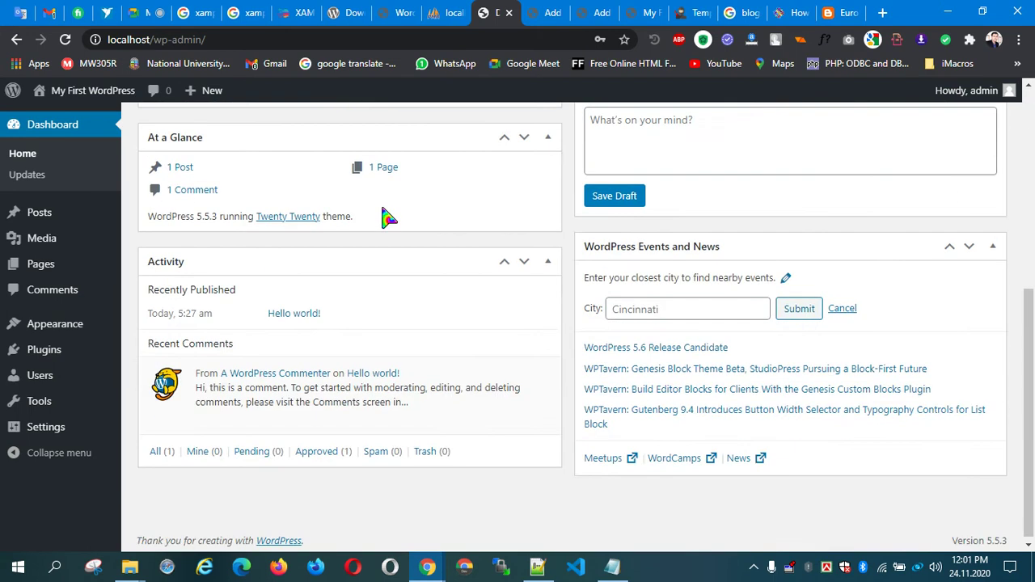
scroll(407, 300, up, 5)
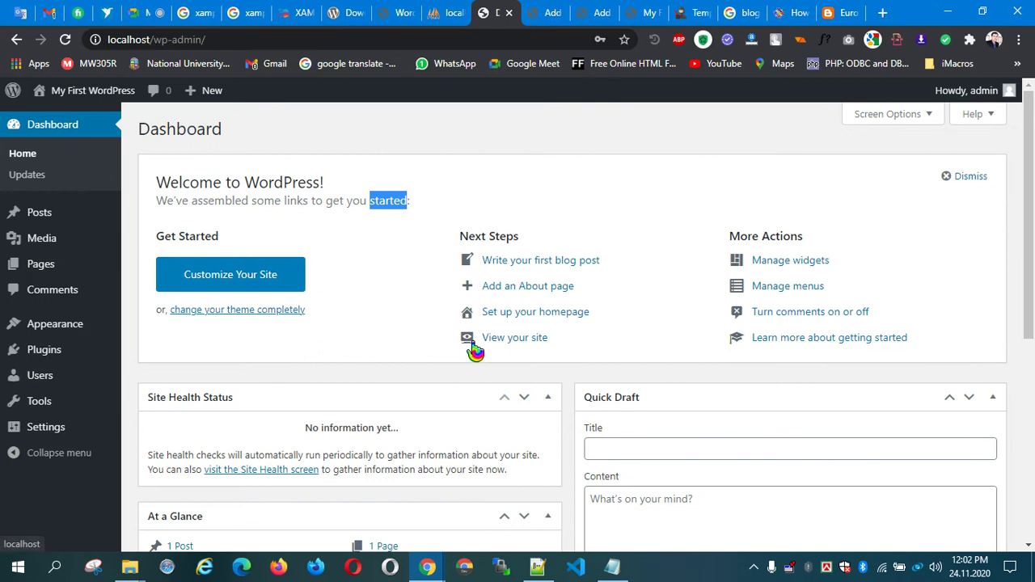
triple_click(267, 199)
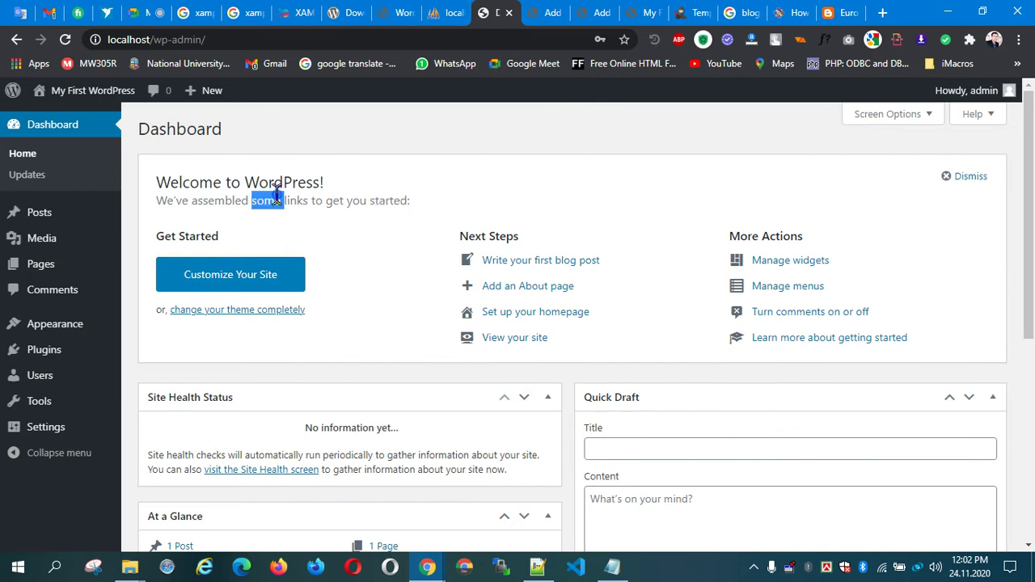
triple_click(445, 196)
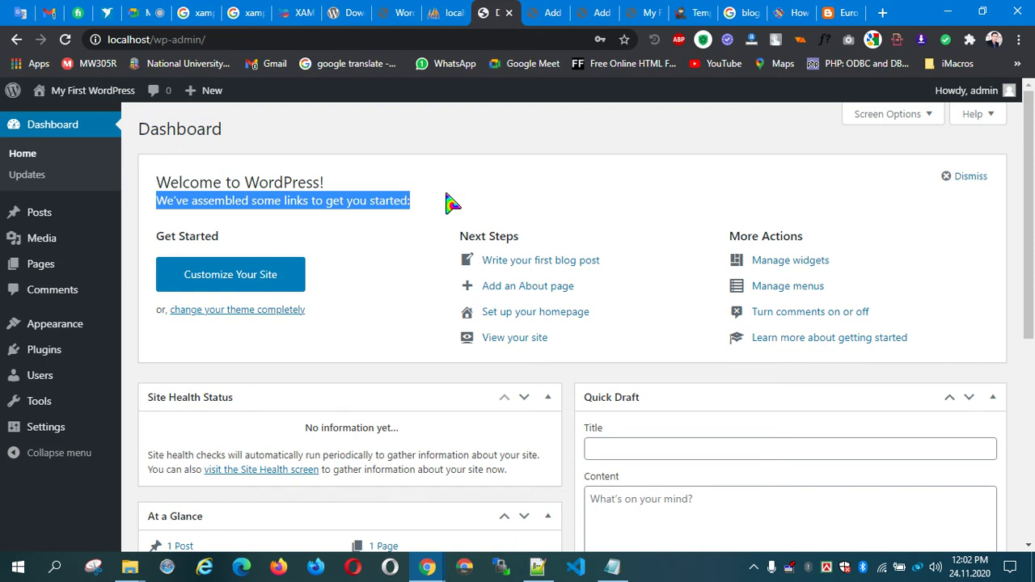
Step: Go to Dashboard > Updates, check again, and highlight the plugins and themes up-to-date messages
click(33, 185)
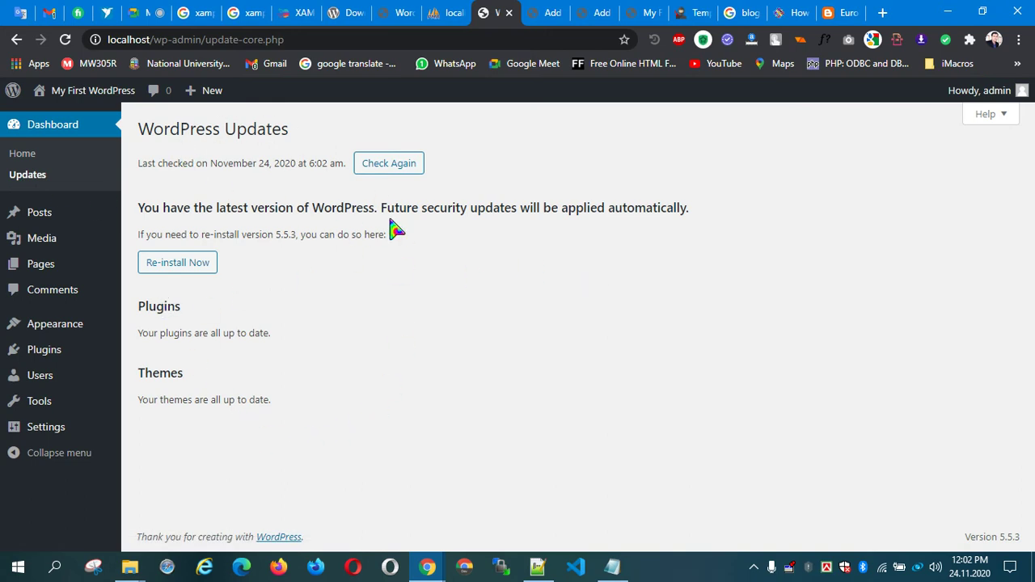
click(389, 164)
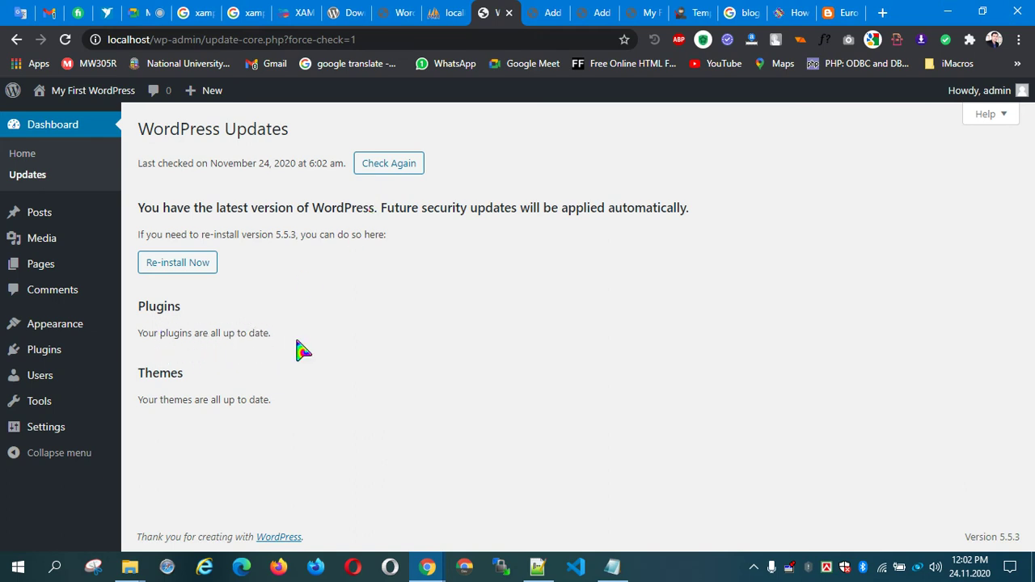
drag(179, 333, 257, 335)
click(256, 335)
drag(161, 399, 328, 411)
triple_click(331, 406)
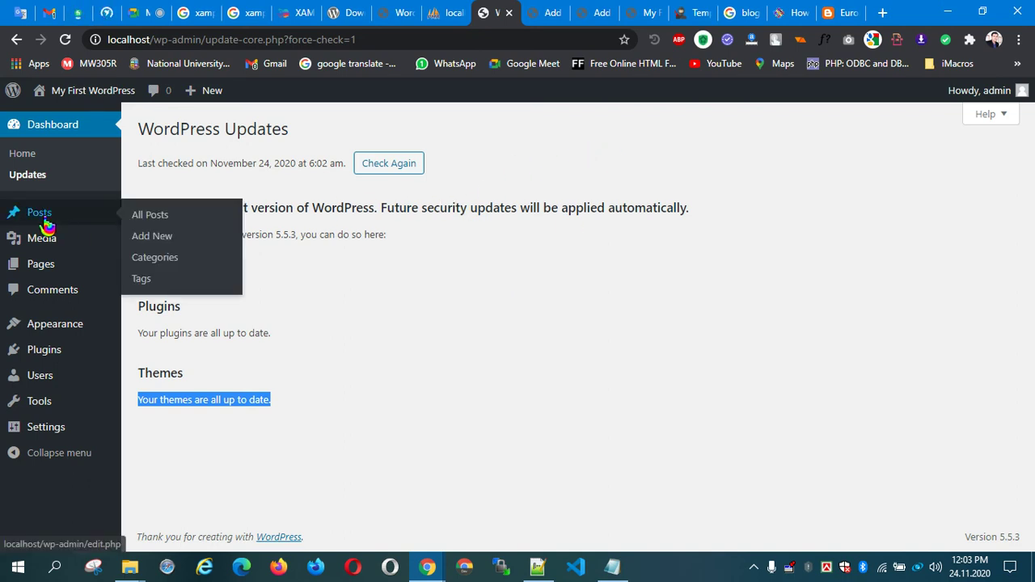
Step: Show the All Posts list from the Posts menu
click(49, 123)
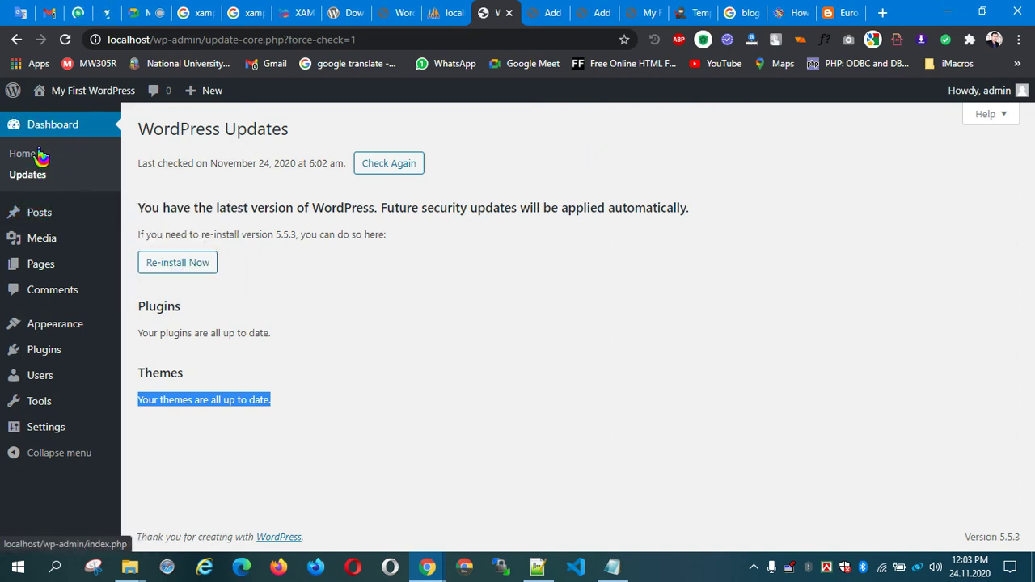
mouse_move(44, 223)
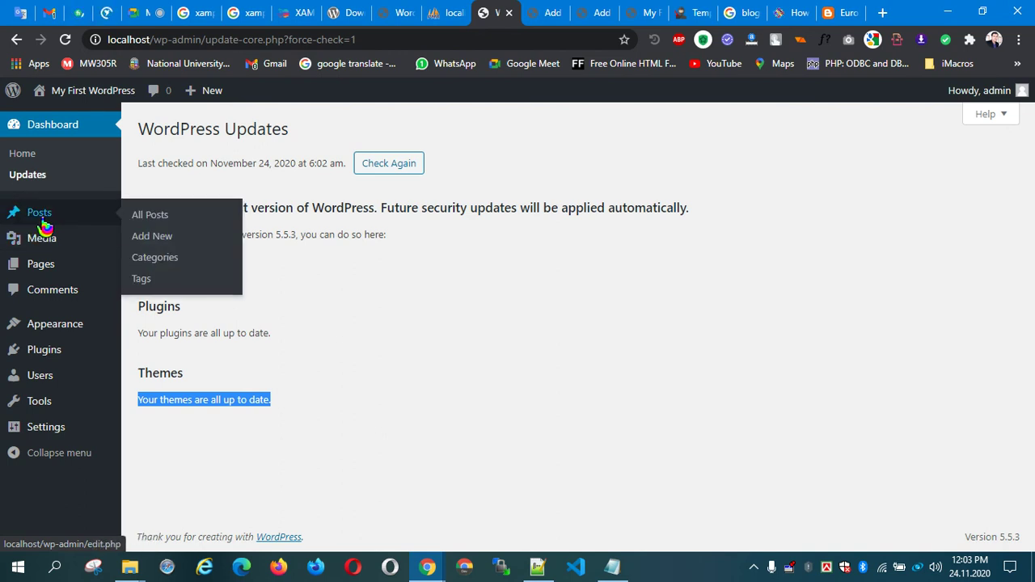
click(42, 217)
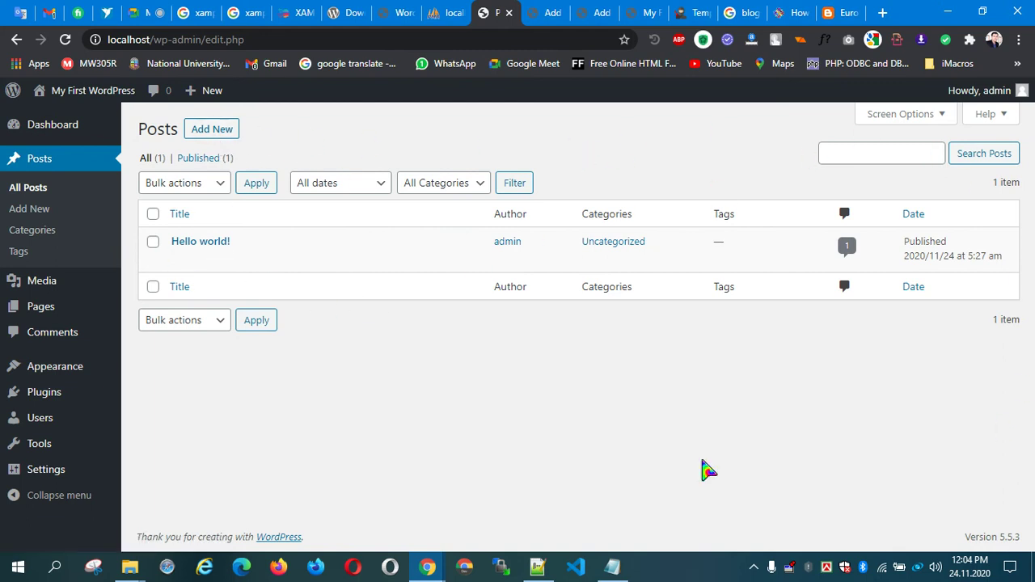
Step: Toggle the posts list Screen Options open and closed, then view and close its Help
click(898, 118)
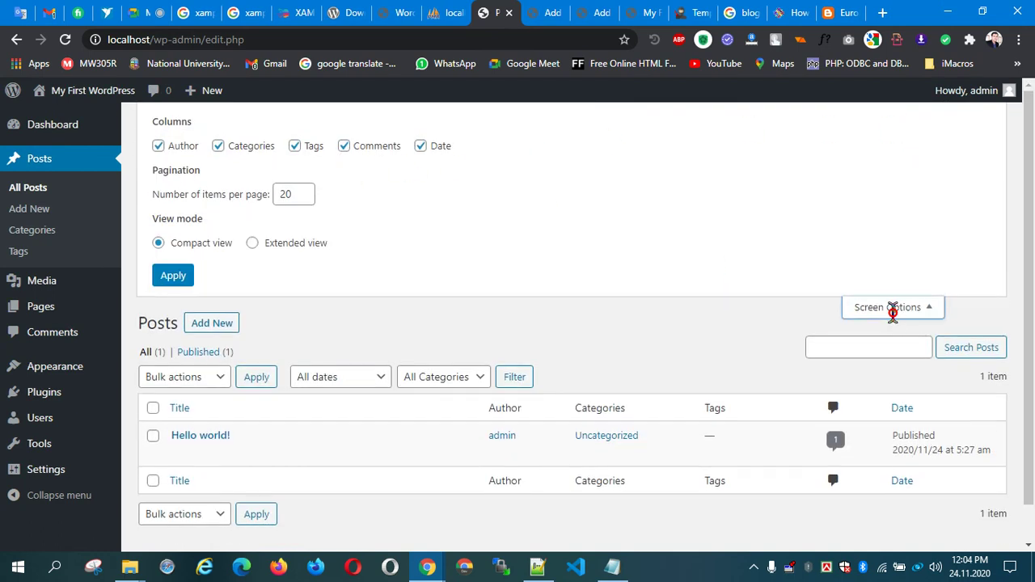
click(893, 316)
click(926, 119)
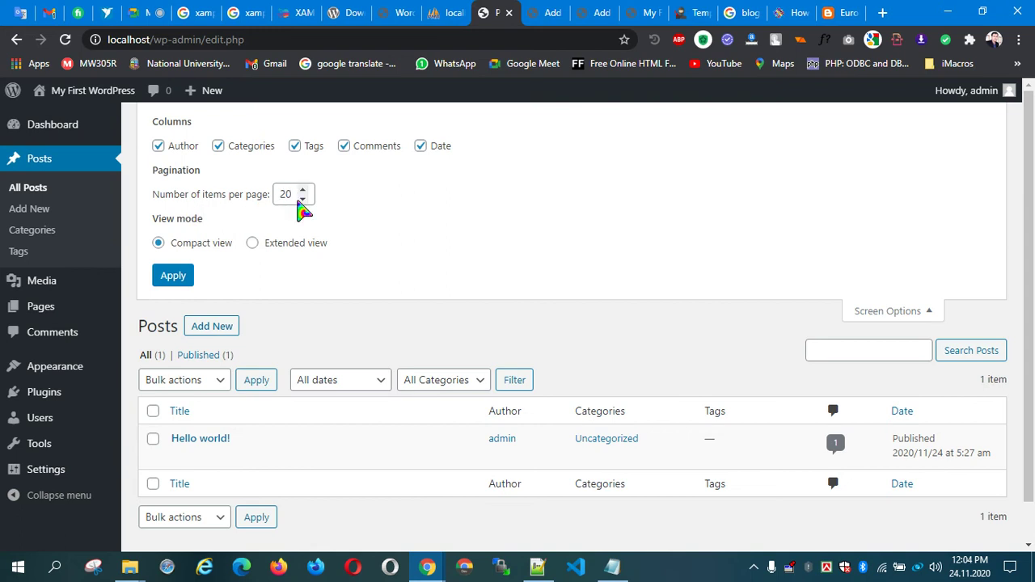
scroll(441, 332, down, 1)
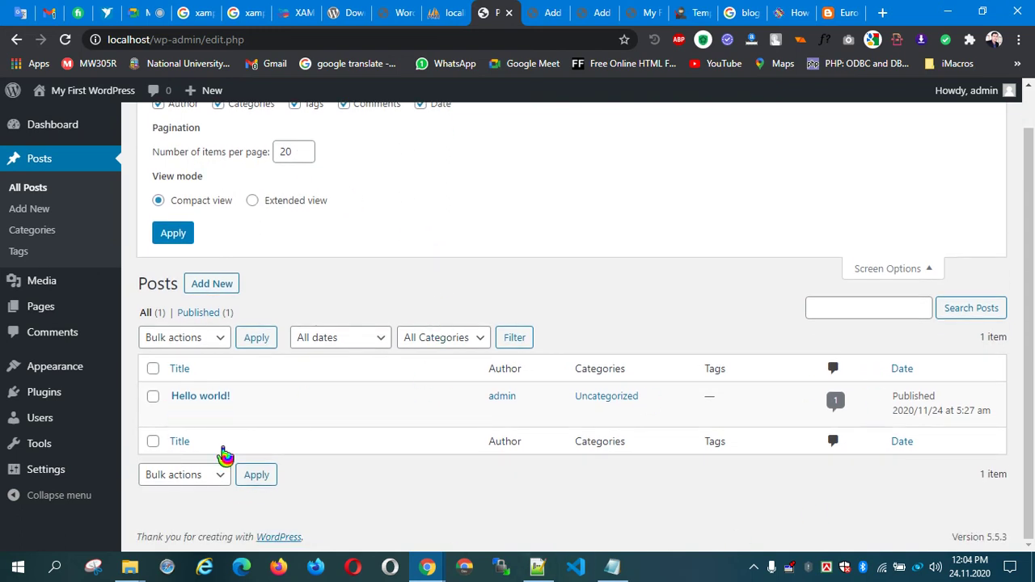
scroll(278, 405, up, 1)
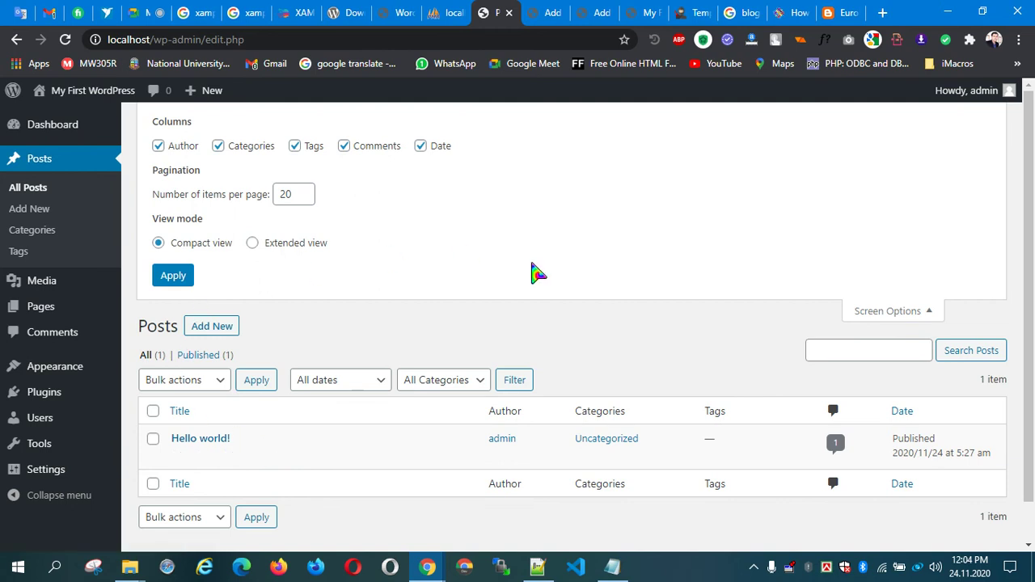
click(905, 312)
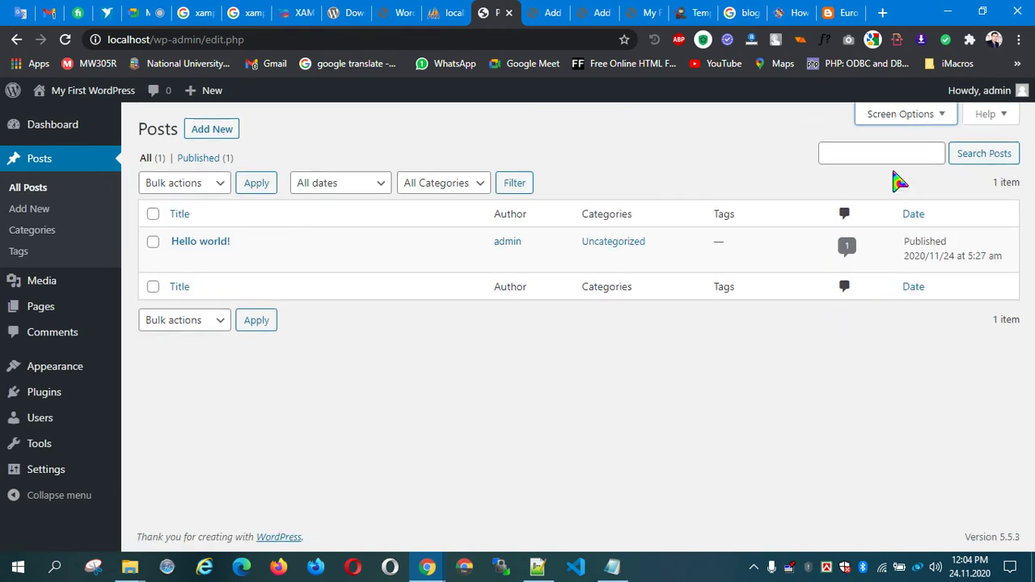
click(985, 118)
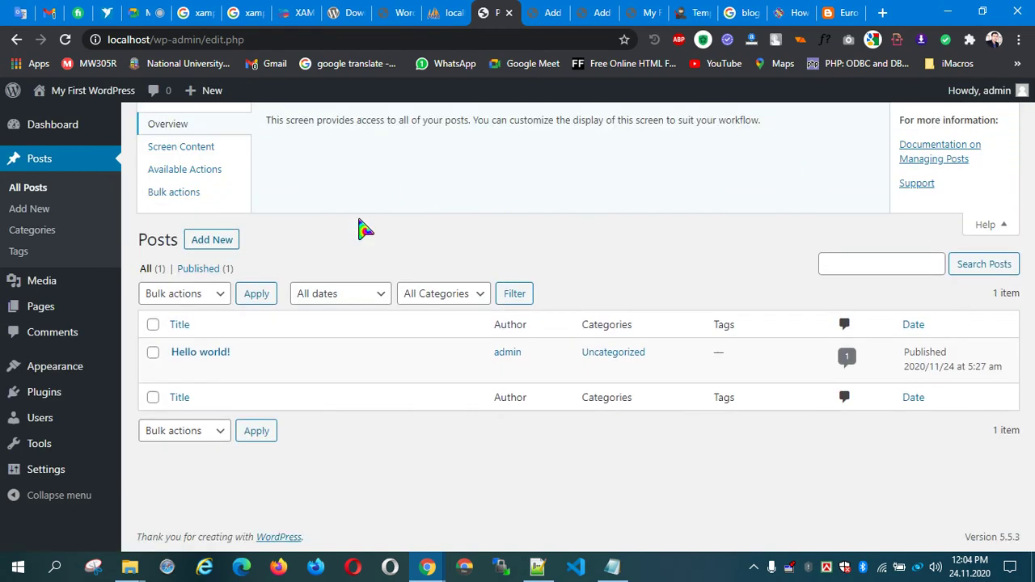
click(998, 224)
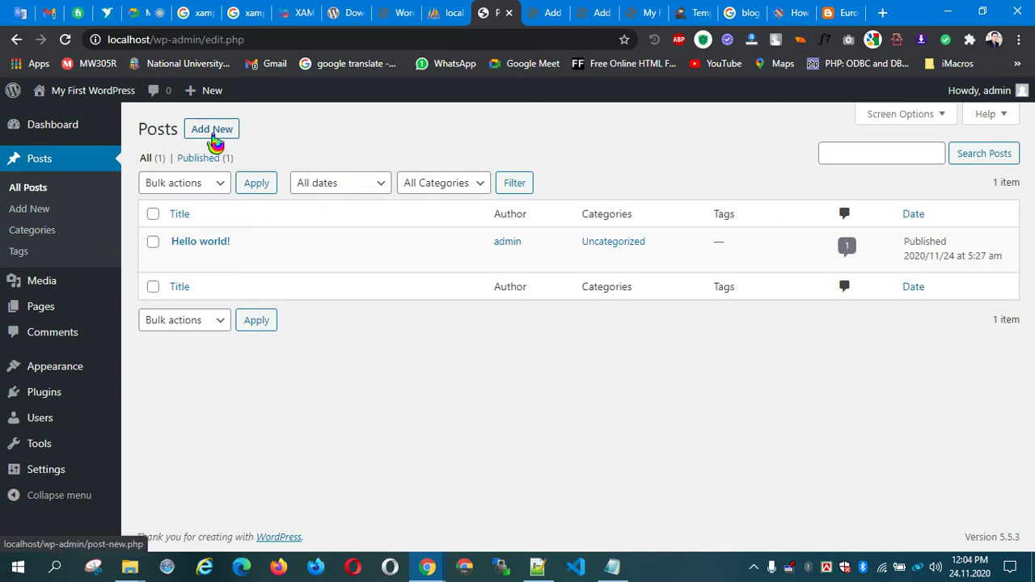
Step: Start a new post and step through all welcome guide pages to Get started
click(214, 132)
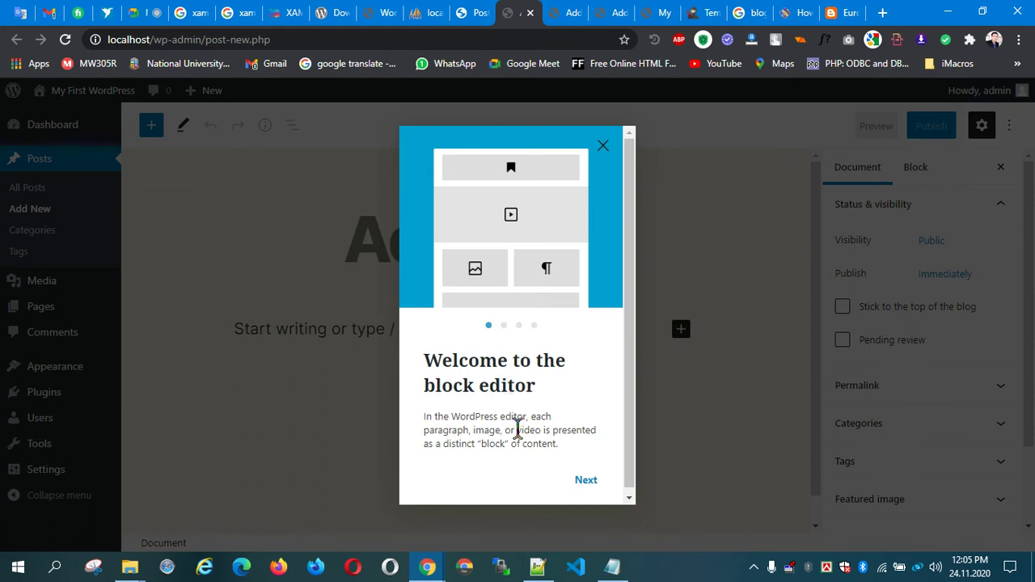
click(585, 480)
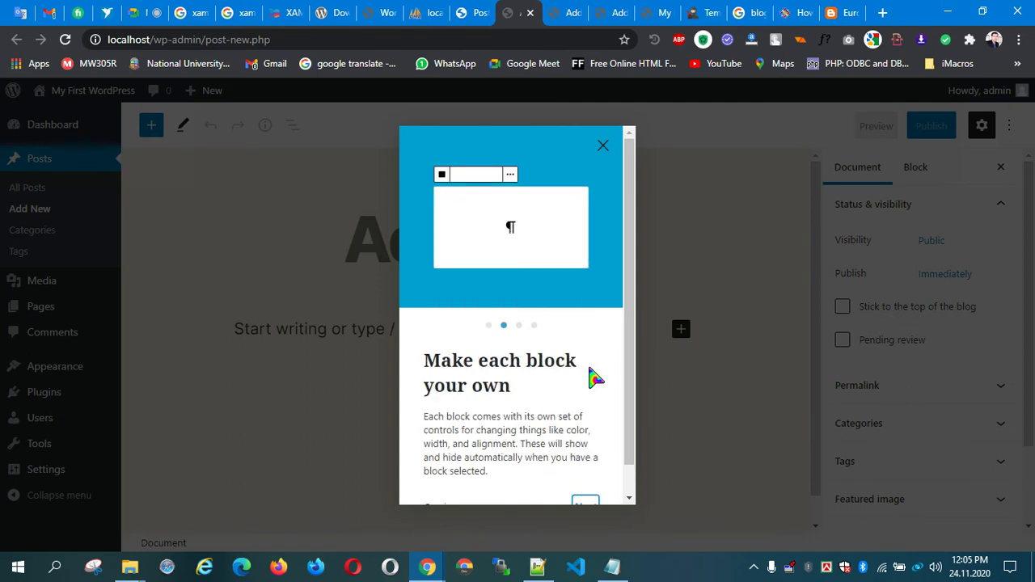
scroll(570, 483, down, 1)
click(584, 479)
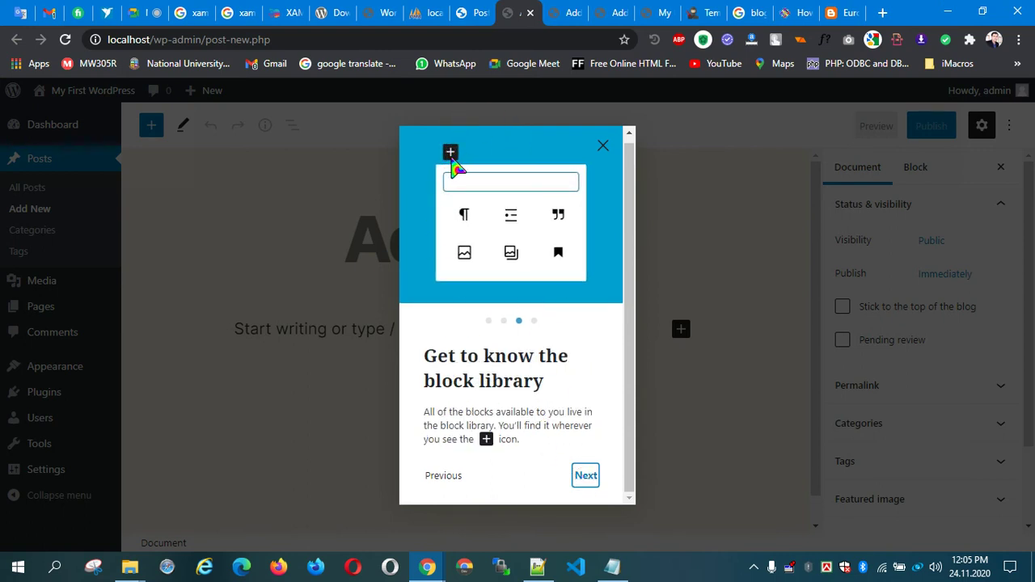
click(587, 477)
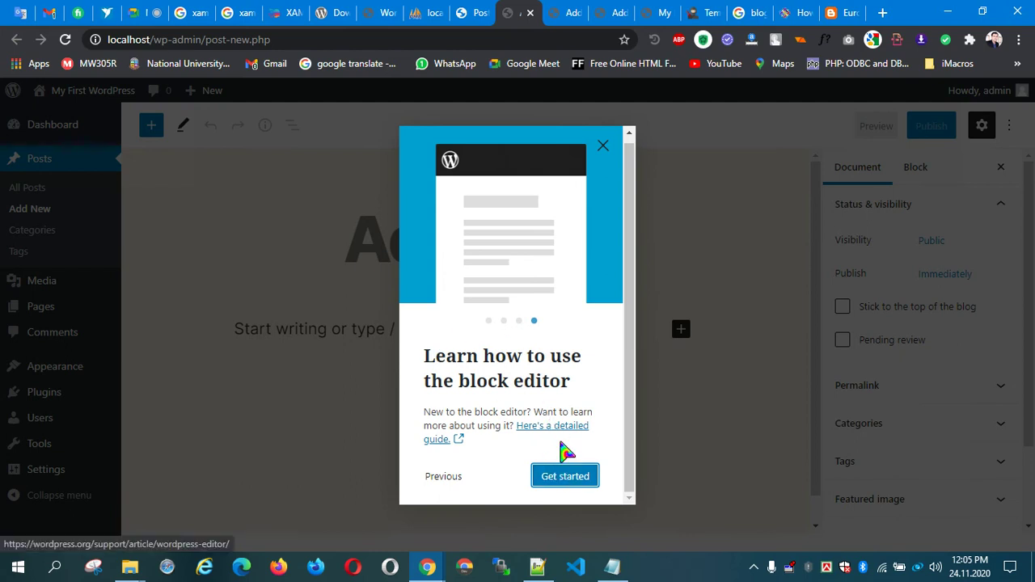
click(571, 481)
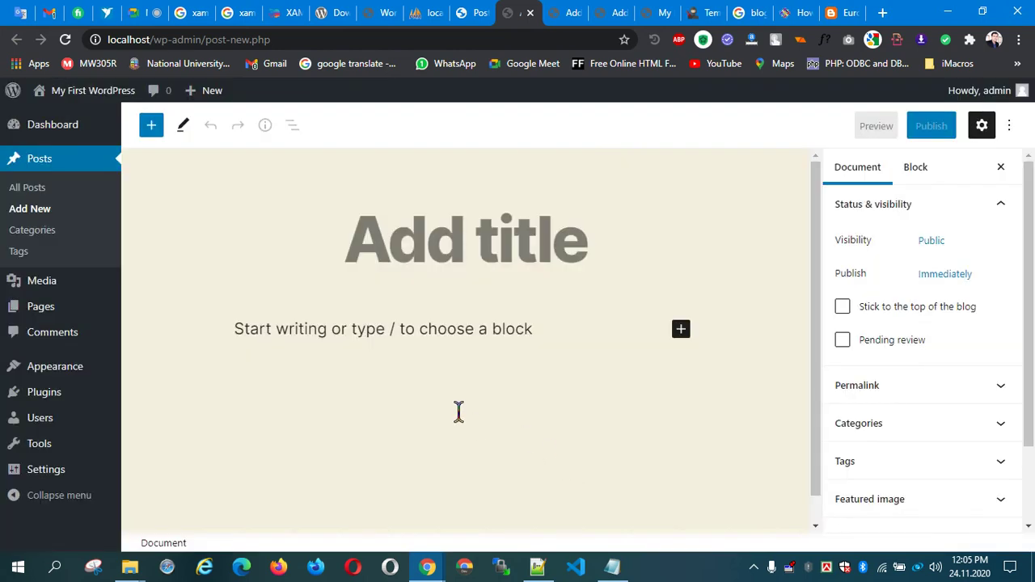
Step: Title the post 'My First Post' and place the cursor in the empty paragraph below
click(464, 214)
text(My Fir)
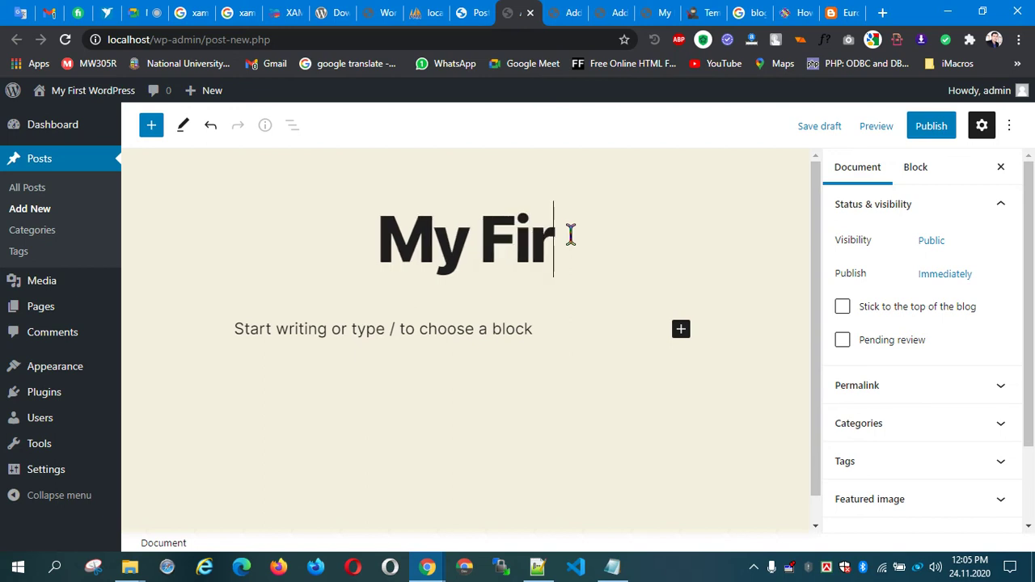
text(st Post)
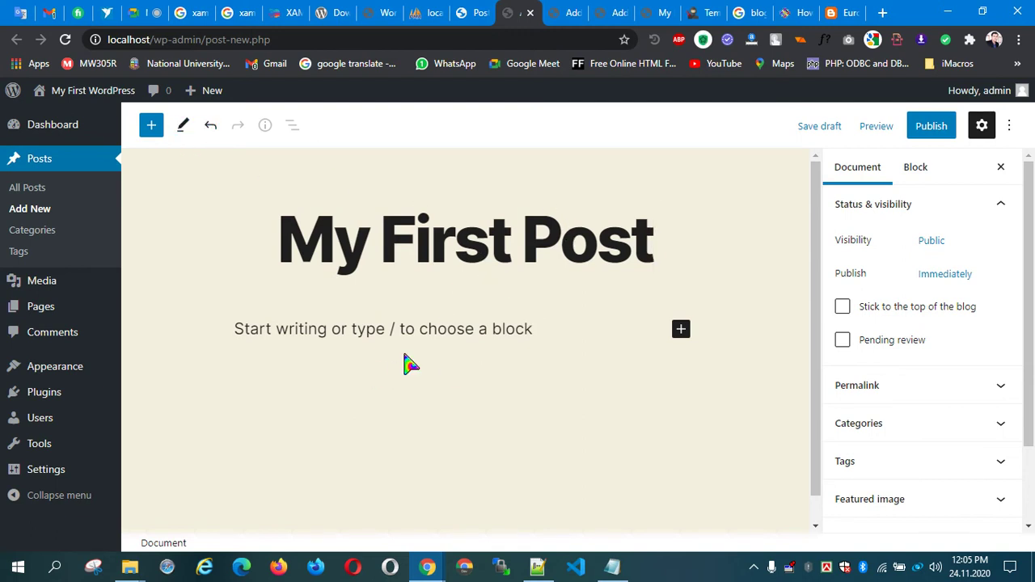
click(450, 330)
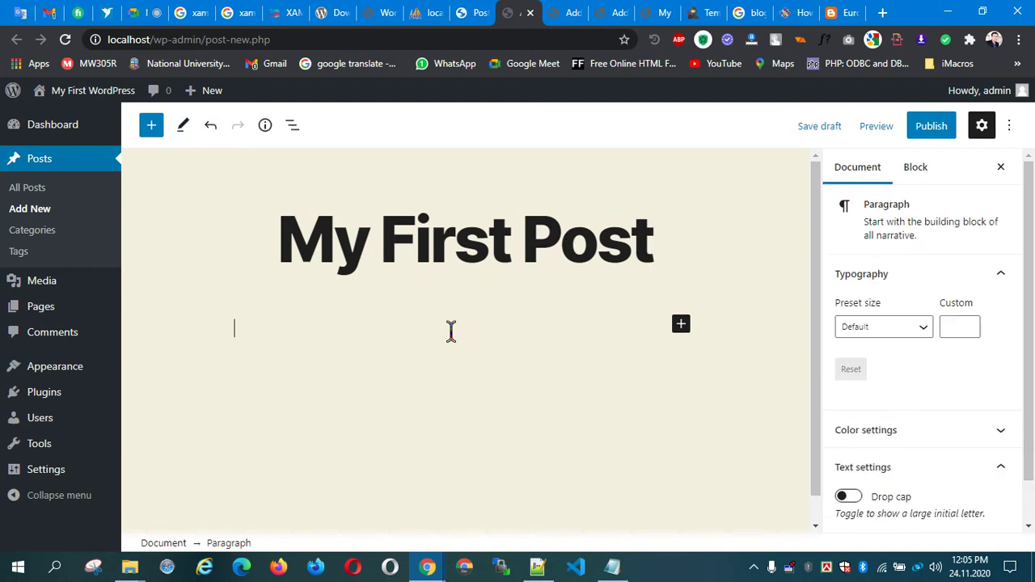
Step: Insert an Image block by searching 'image' in the full block library, then choose Upload
click(680, 325)
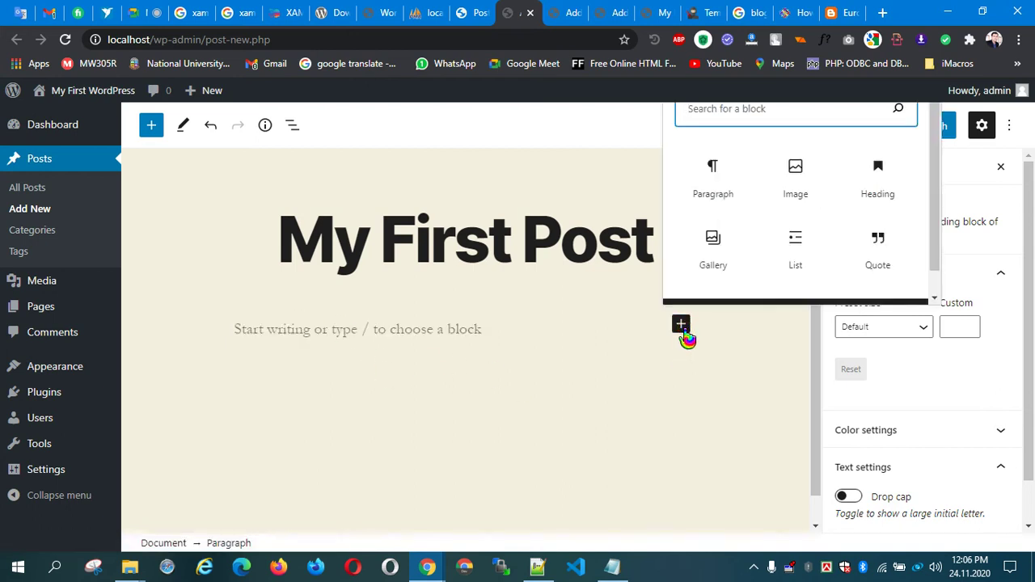
scroll(820, 250, down, 1)
scroll(820, 250, up, 1)
scroll(798, 259, down, 1)
click(817, 290)
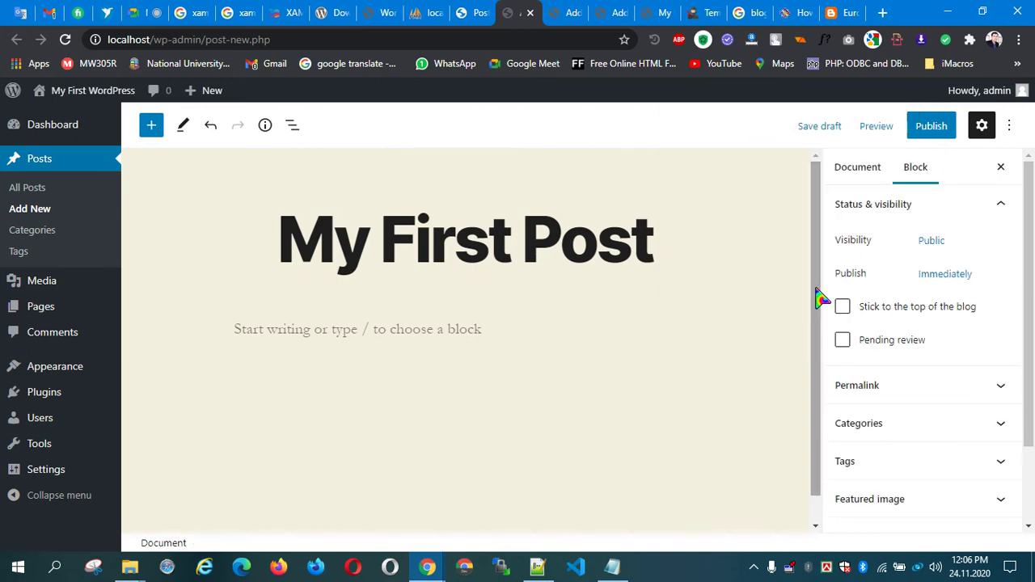
scroll(238, 431, down, 6)
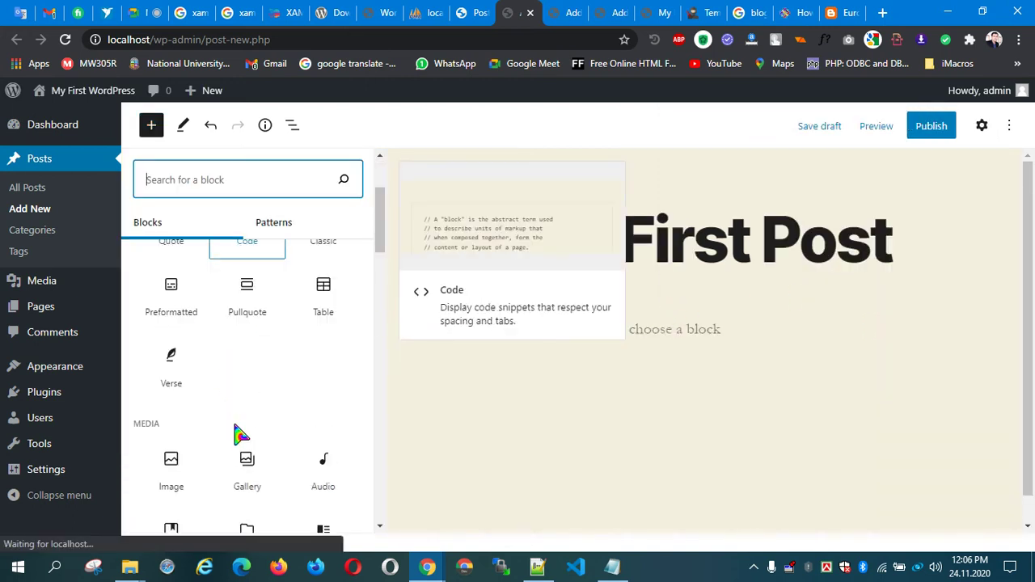
scroll(269, 497, down, 3)
scroll(262, 380, up, 2)
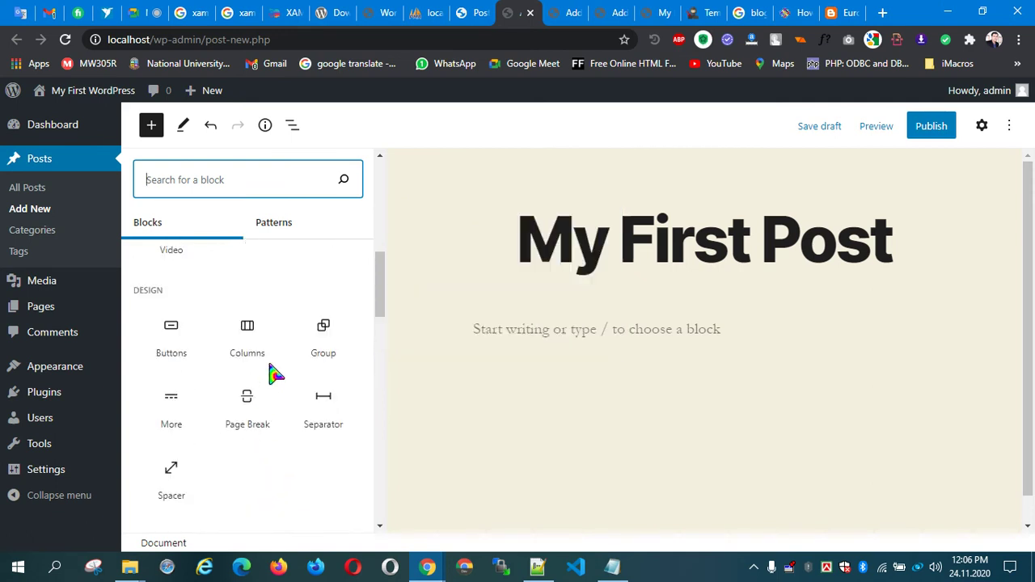
scroll(272, 385, up, 4)
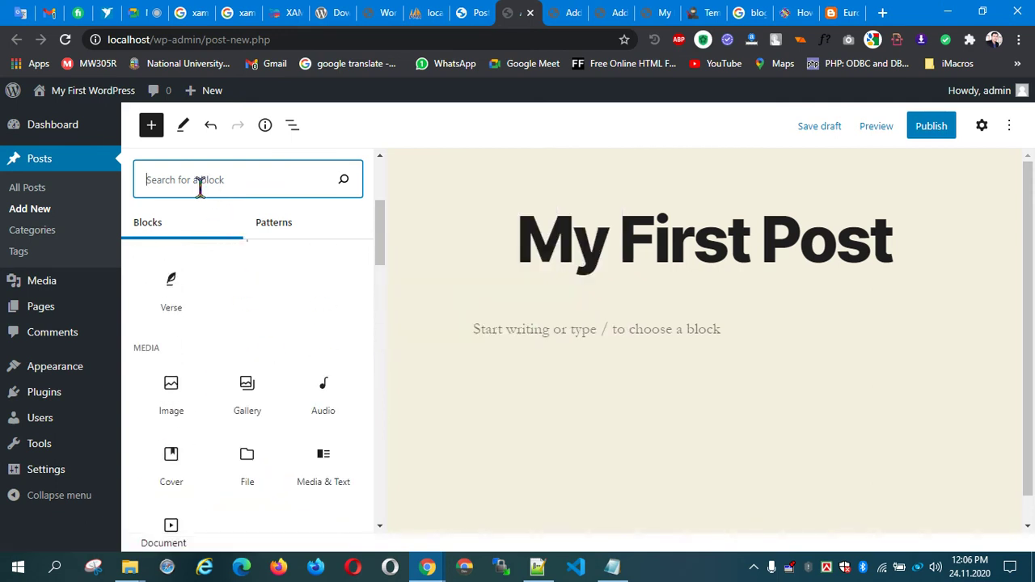
text(image)
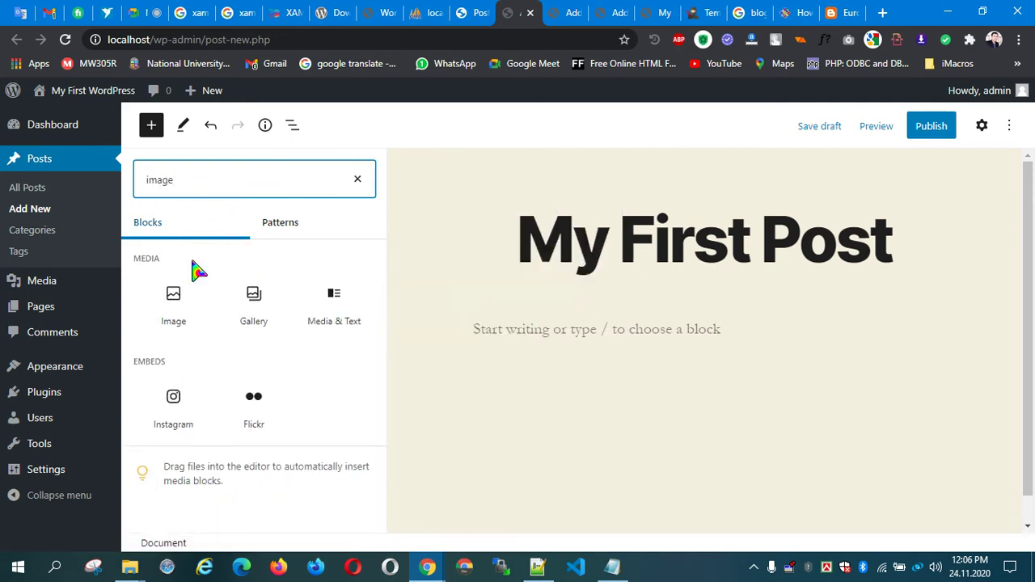
click(178, 310)
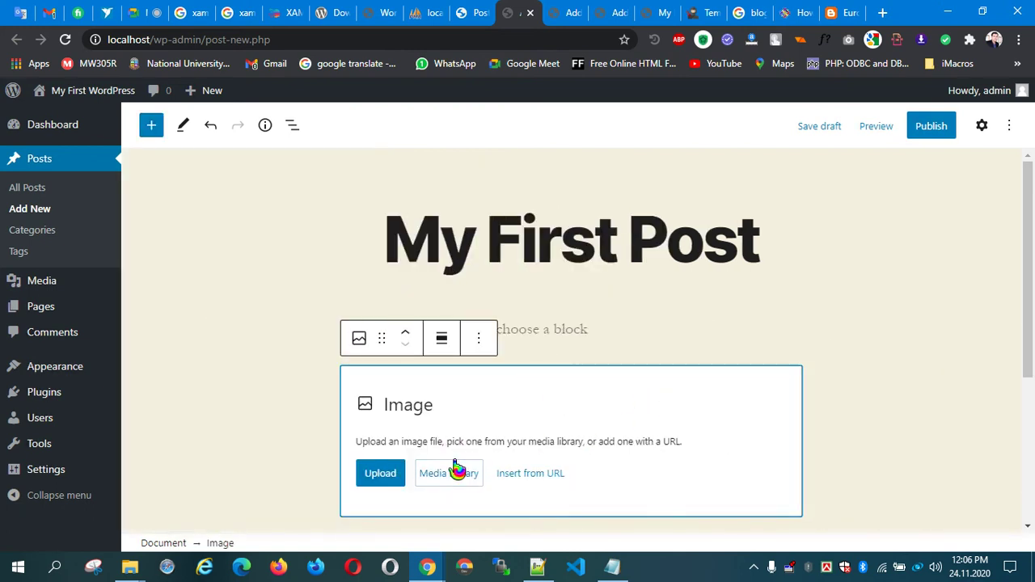
click(377, 483)
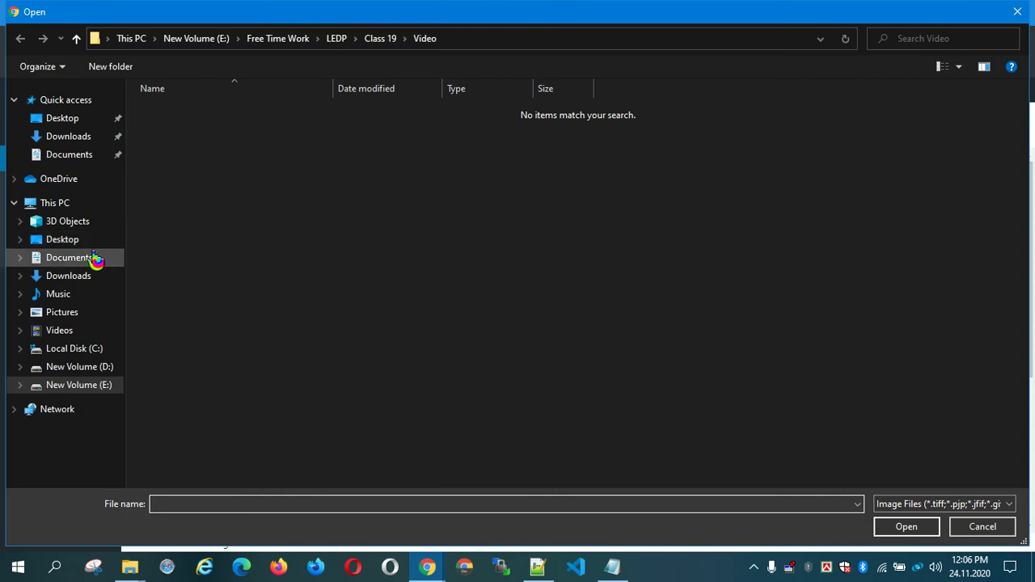
Step: Browse the folders to the Desktop and upload Untitled-2.png into the Image block
click(77, 314)
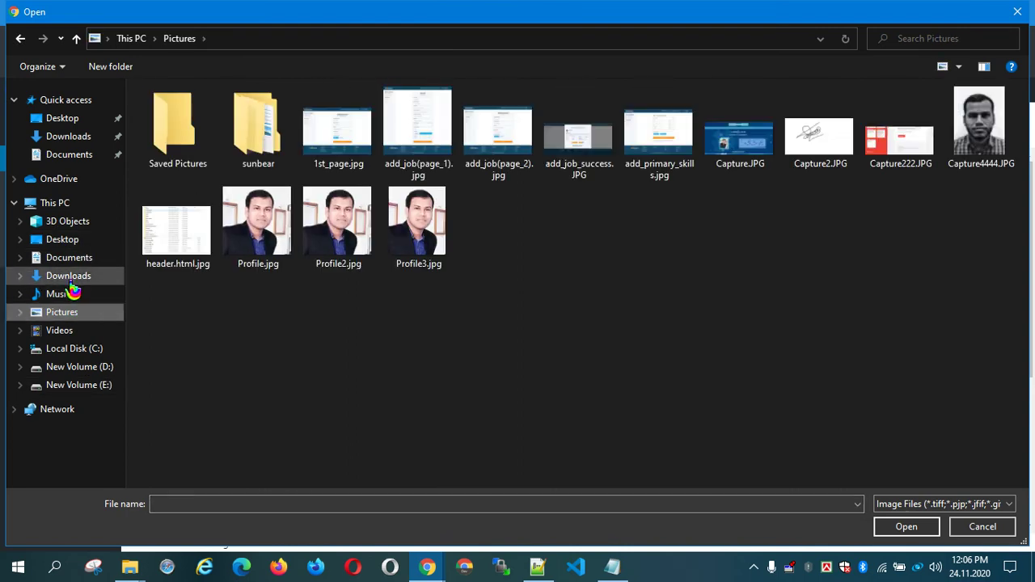
click(71, 278)
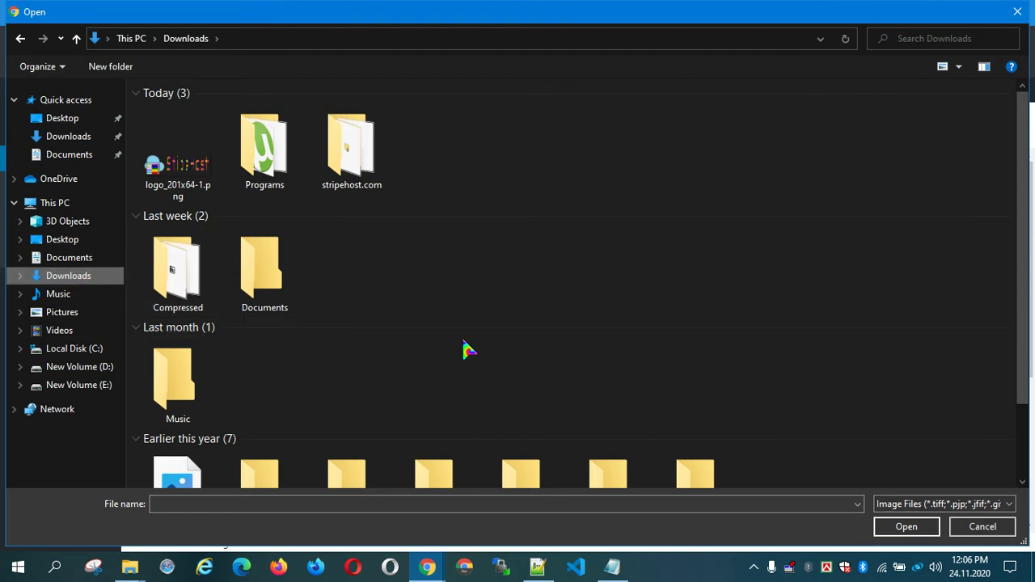
scroll(387, 346, down, 1)
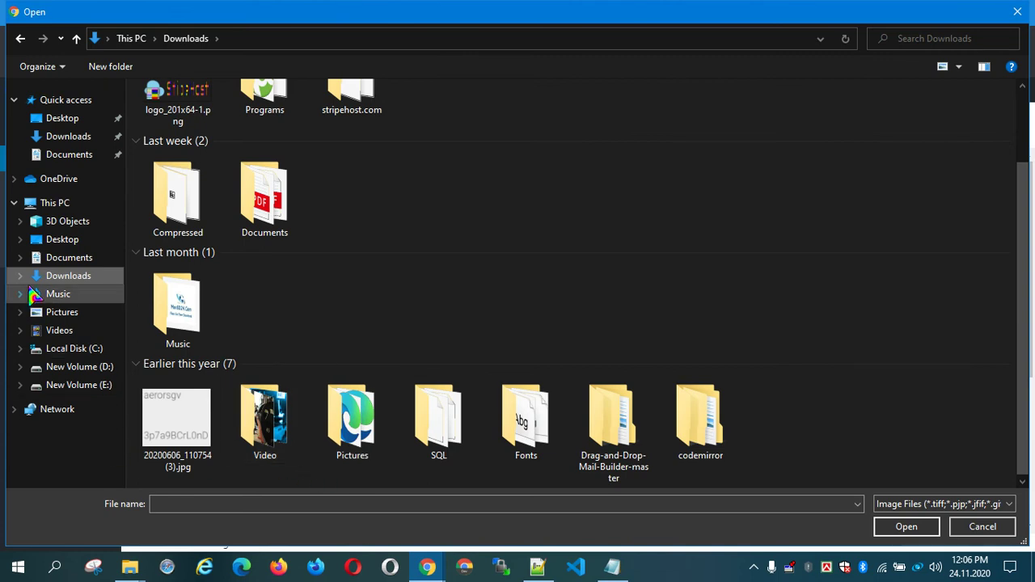
click(80, 261)
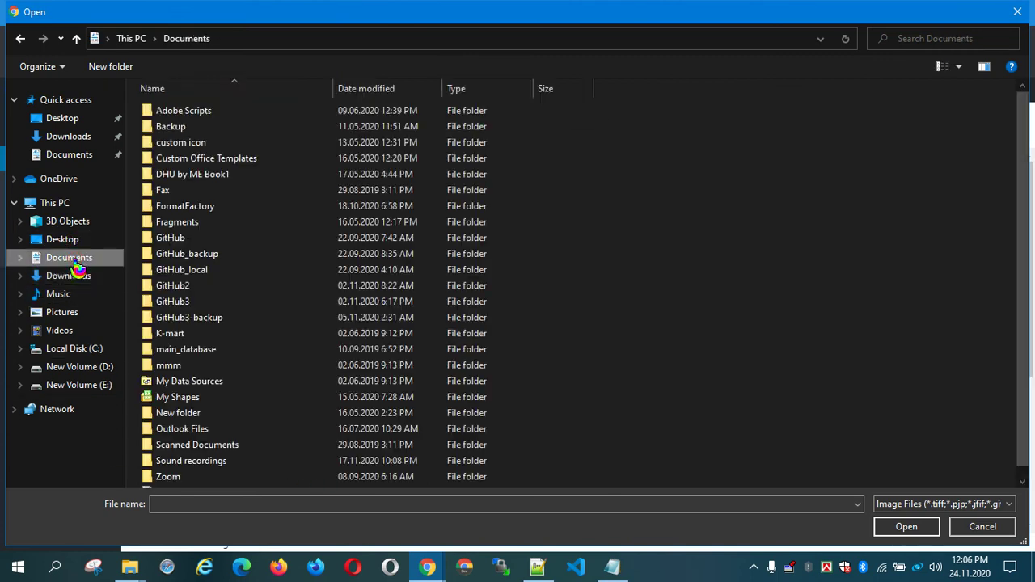
click(70, 295)
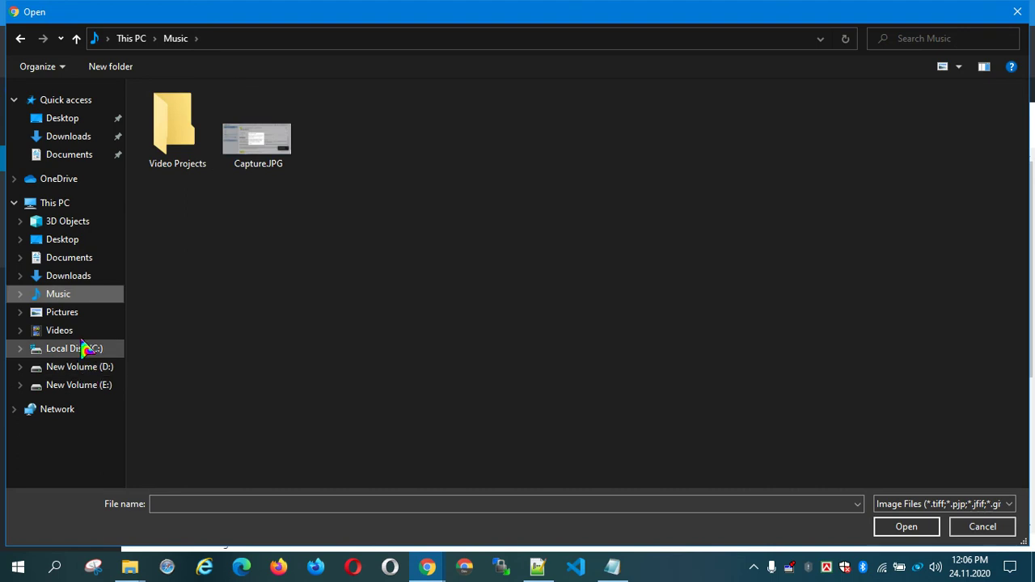
click(65, 118)
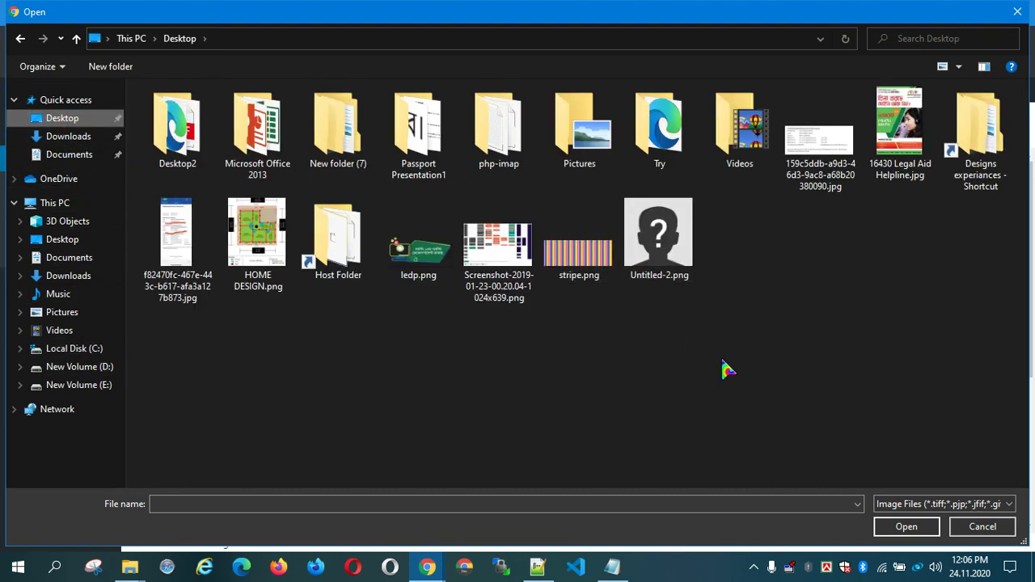
click(651, 239)
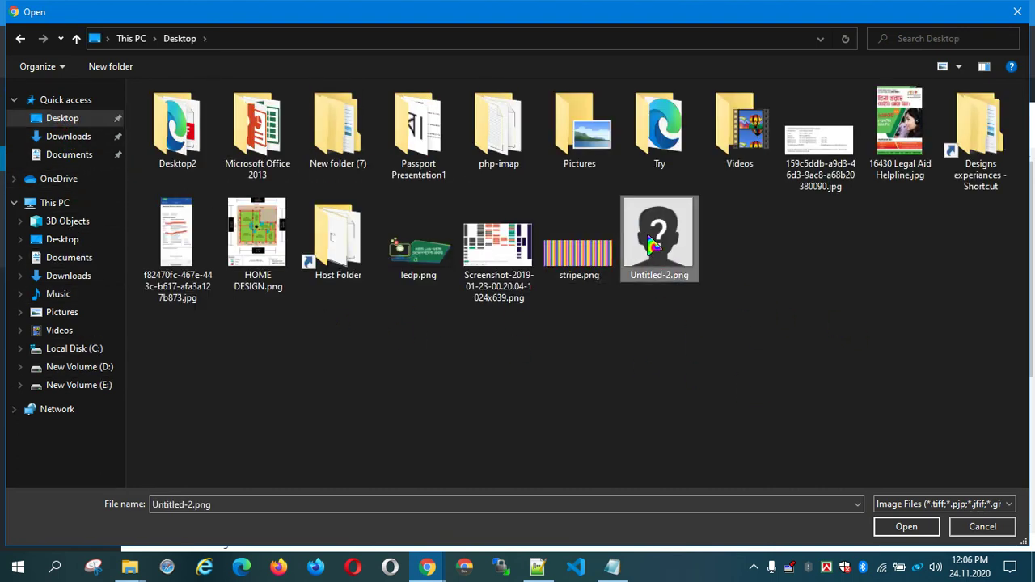
double_click(659, 249)
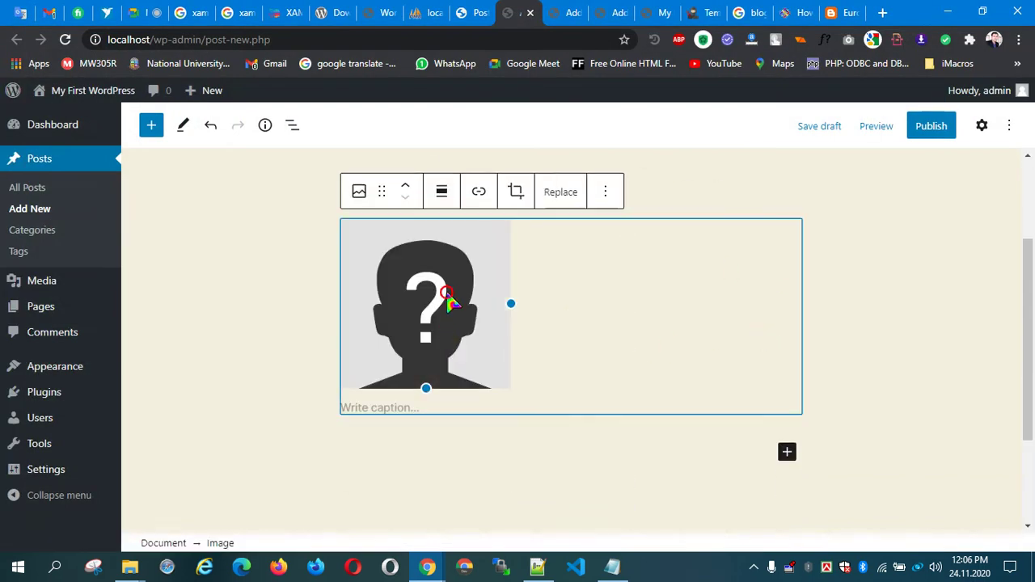
Step: Resize the placeholder image by dragging its right handle
drag(511, 304, 540, 289)
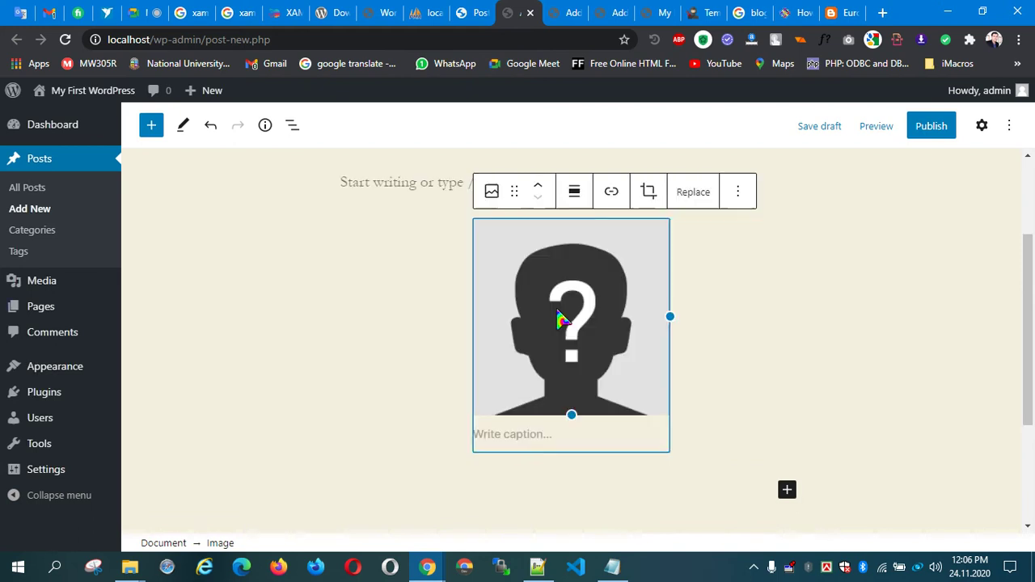
scroll(590, 315, up, 1)
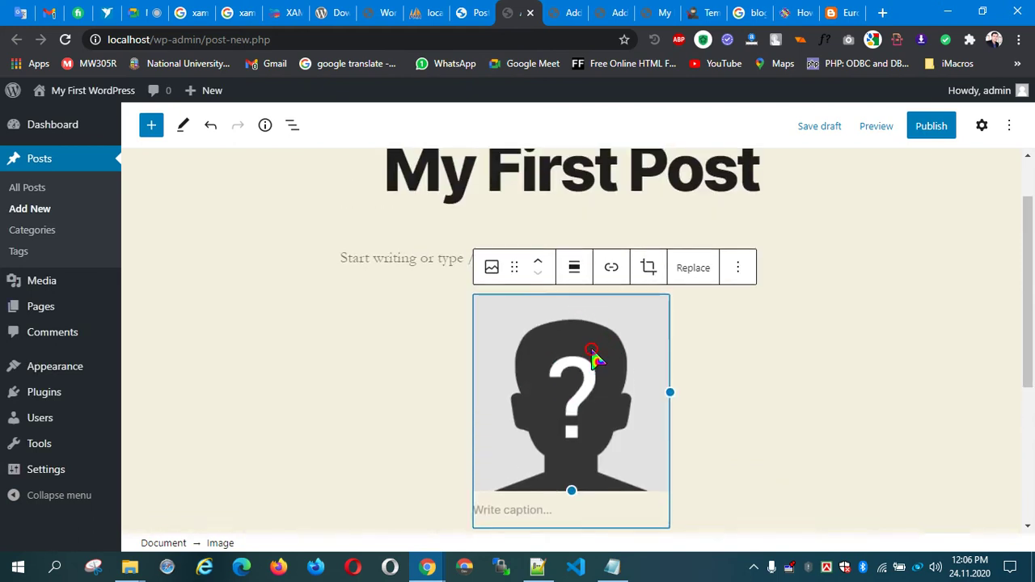
scroll(638, 443, down, 1)
scroll(645, 440, down, 2)
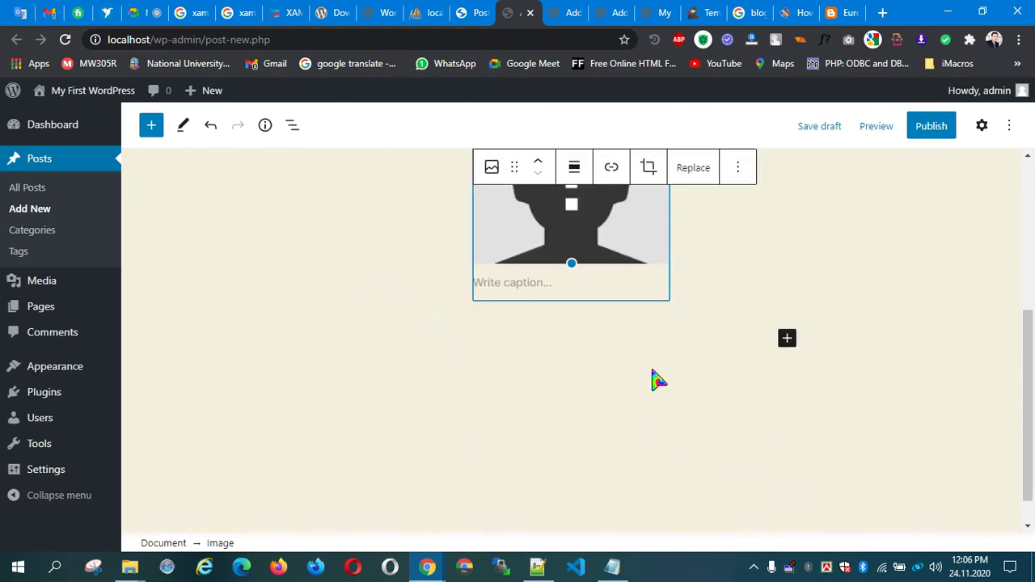
Step: Start a new paragraph below the image beginning with 'Th'
click(596, 347)
scroll(485, 409, up, 1)
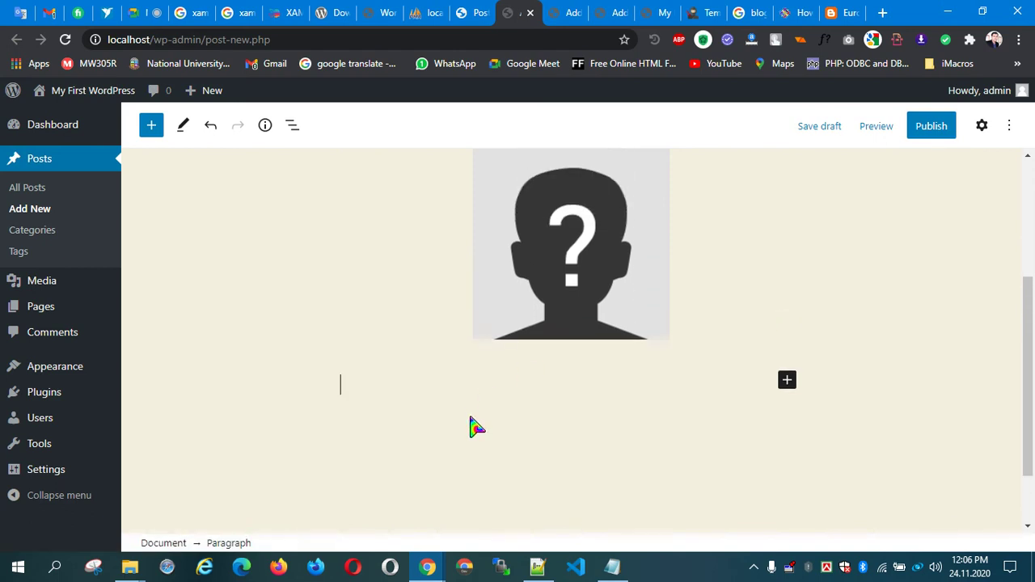
text(This)
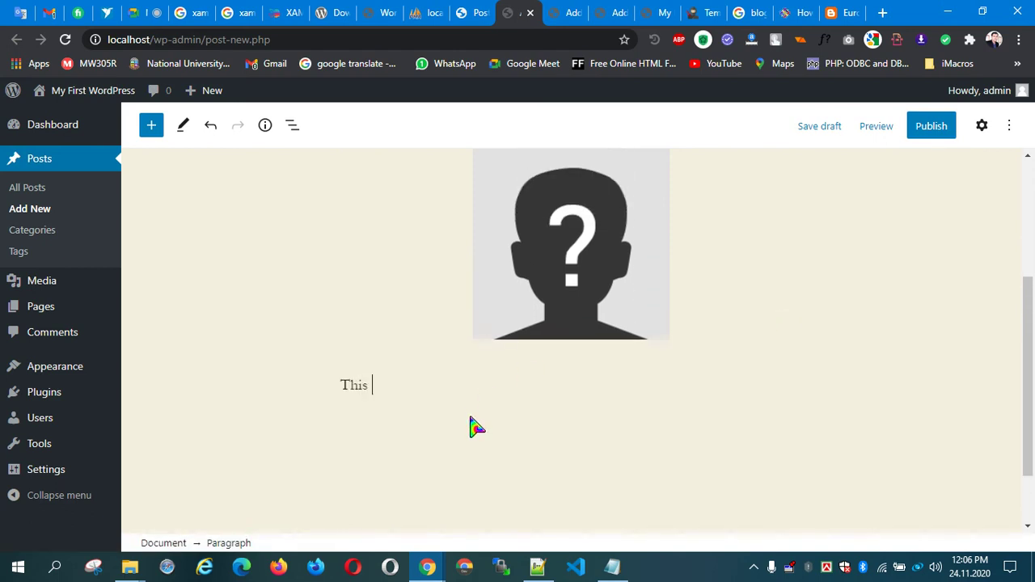
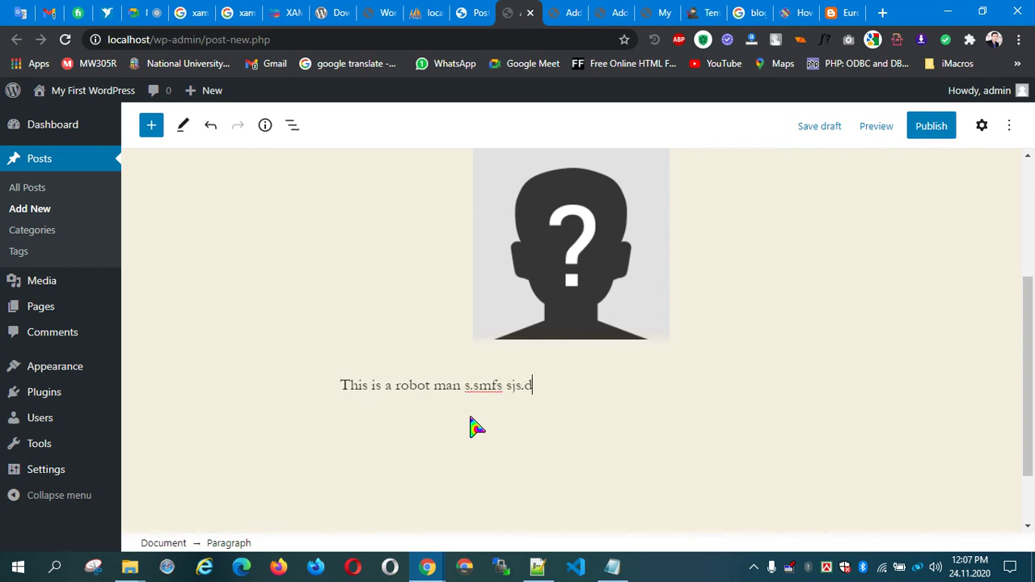
Step: Add more filler characters to the robot man paragraph, dismissing the spell-check menu
text(c)
key(Menu)
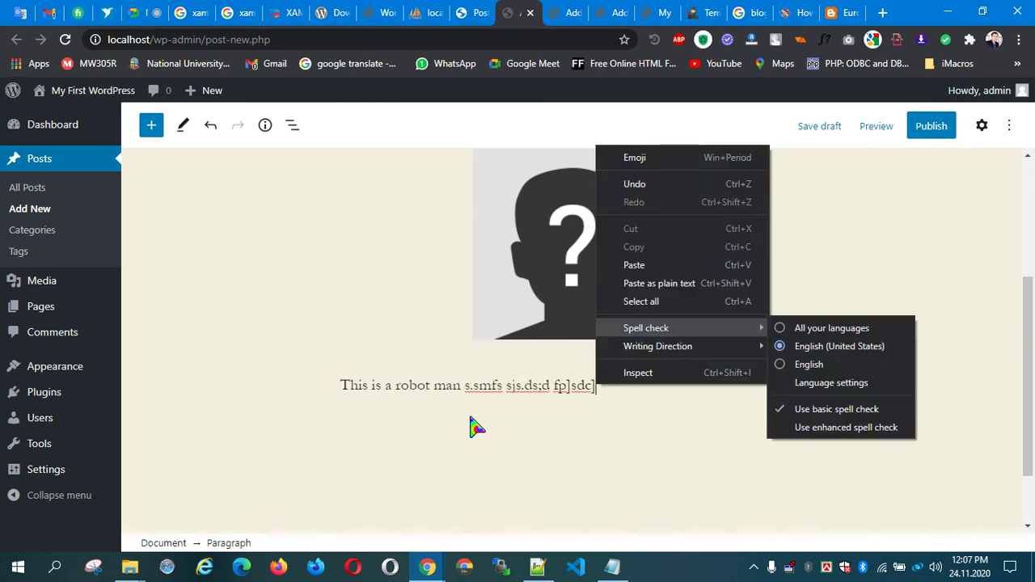
click(549, 383)
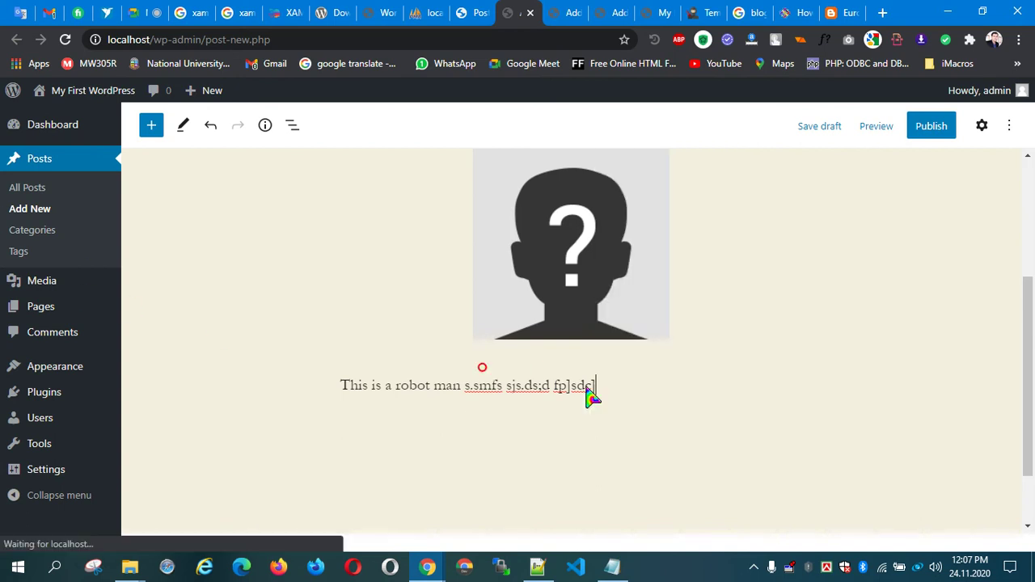
text(sdf.s.;vs v isov sv s)
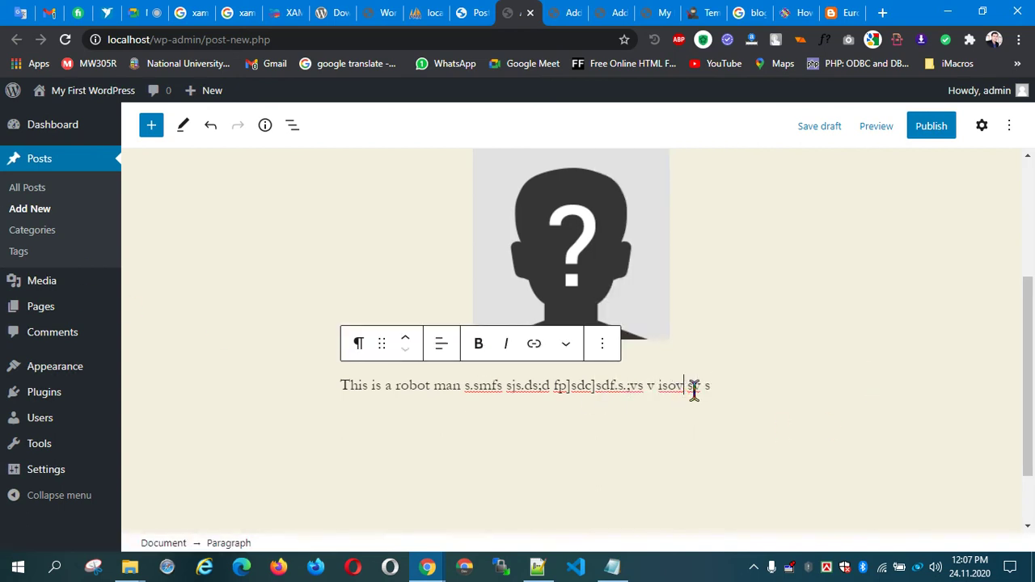
scroll(707, 377, up, 3)
scroll(706, 380, down, 4)
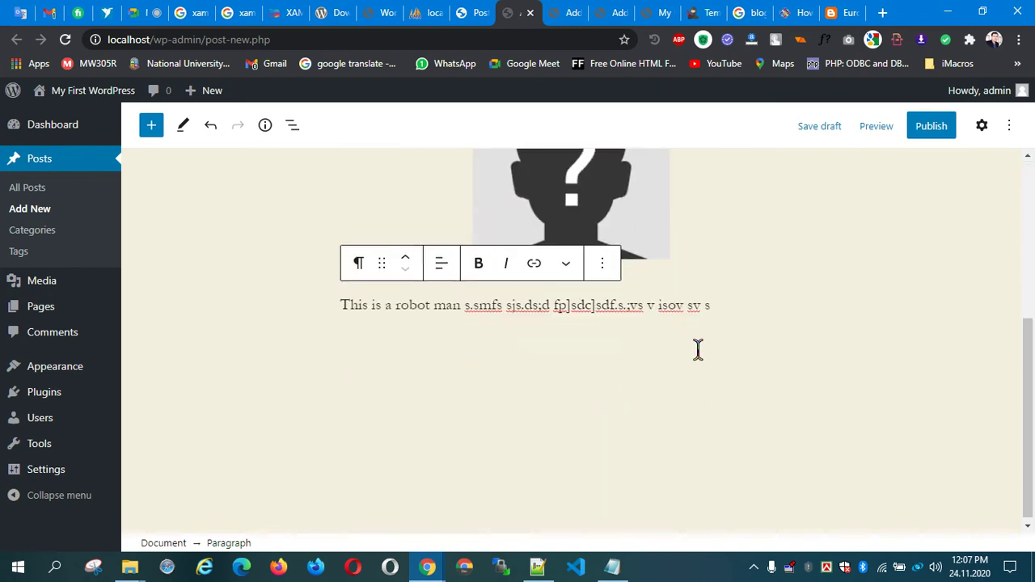
Step: Start a new empty paragraph block below the robot man paragraph
key(Return)
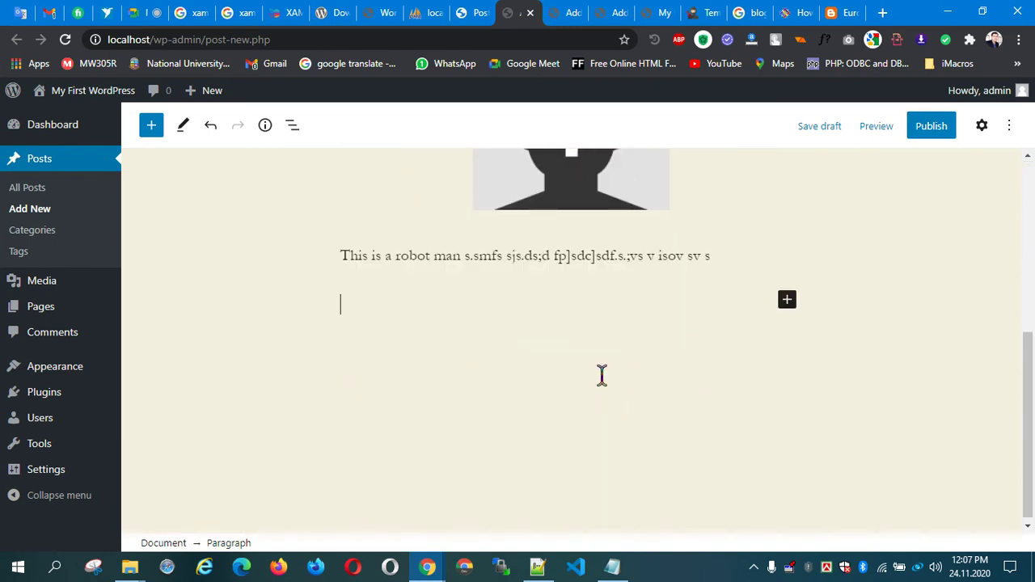
click(645, 252)
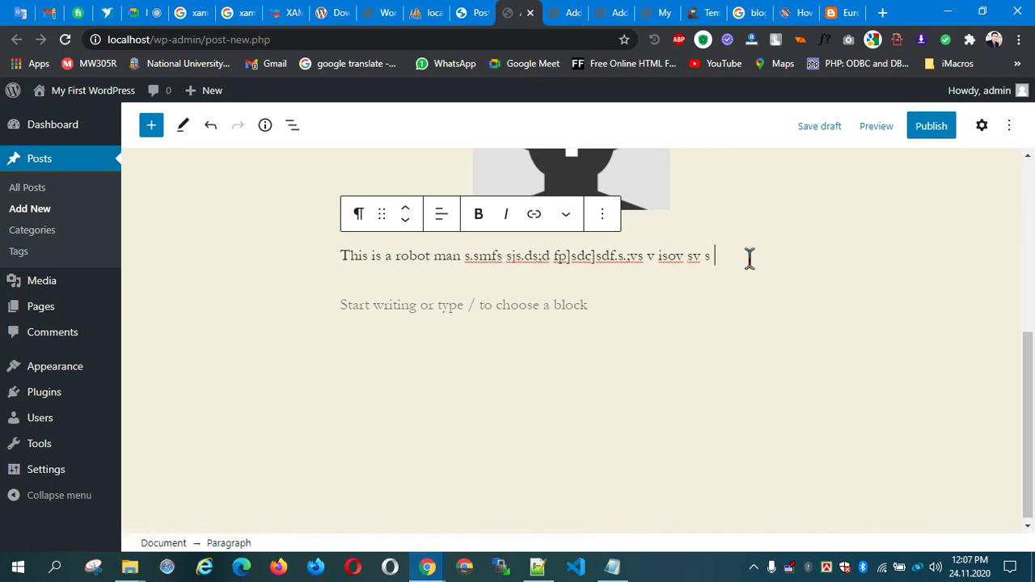
key(Return)
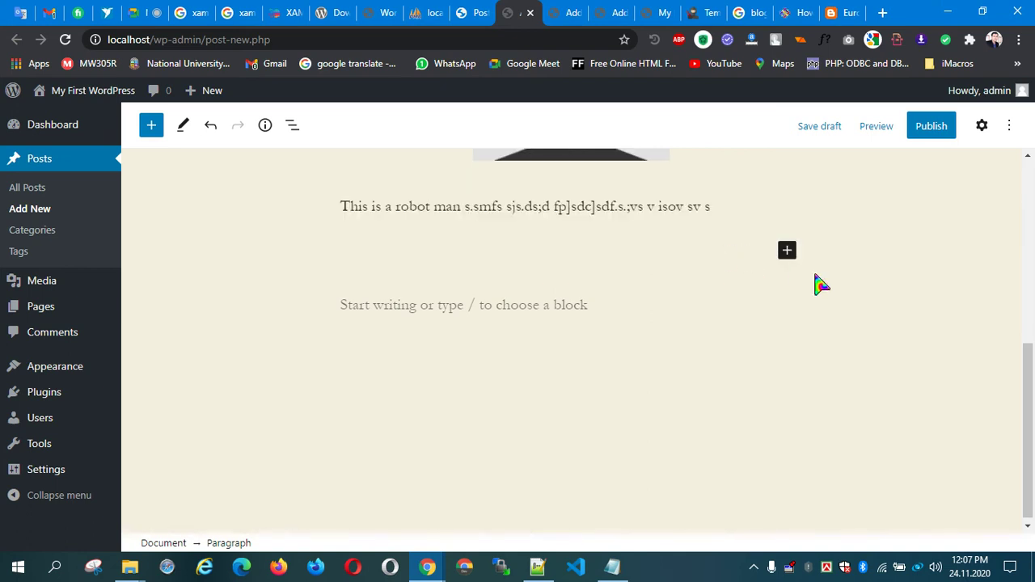
Step: Insert an empty bulleted List block from the full block library below the paragraph
click(791, 257)
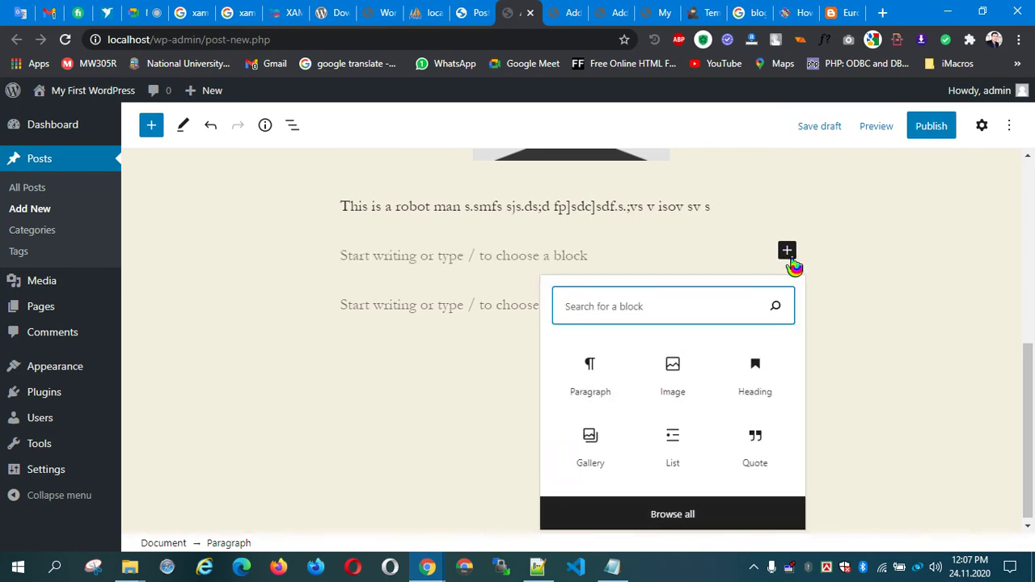
click(675, 523)
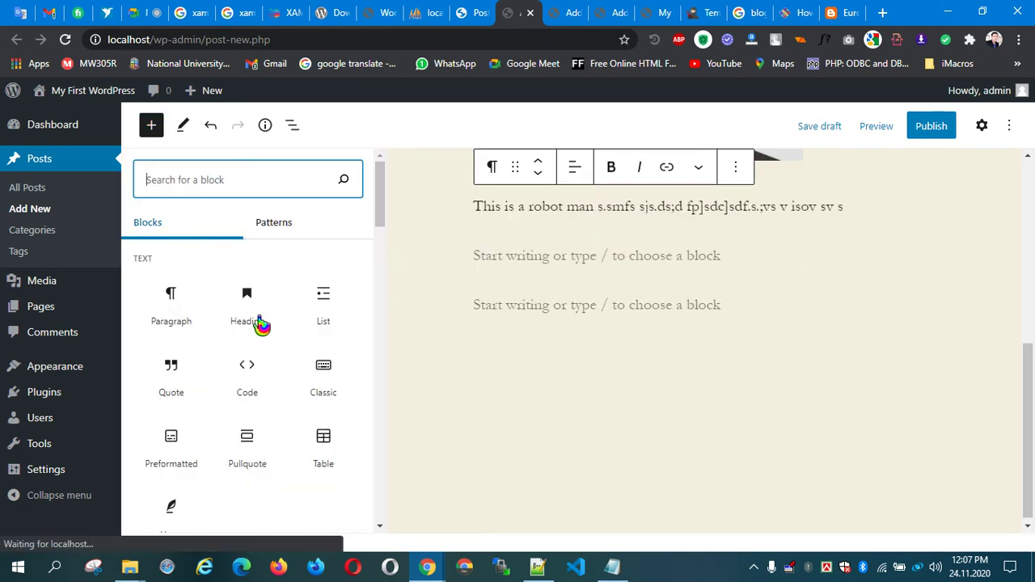
mouse_move(253, 328)
scroll(275, 418, down, 1)
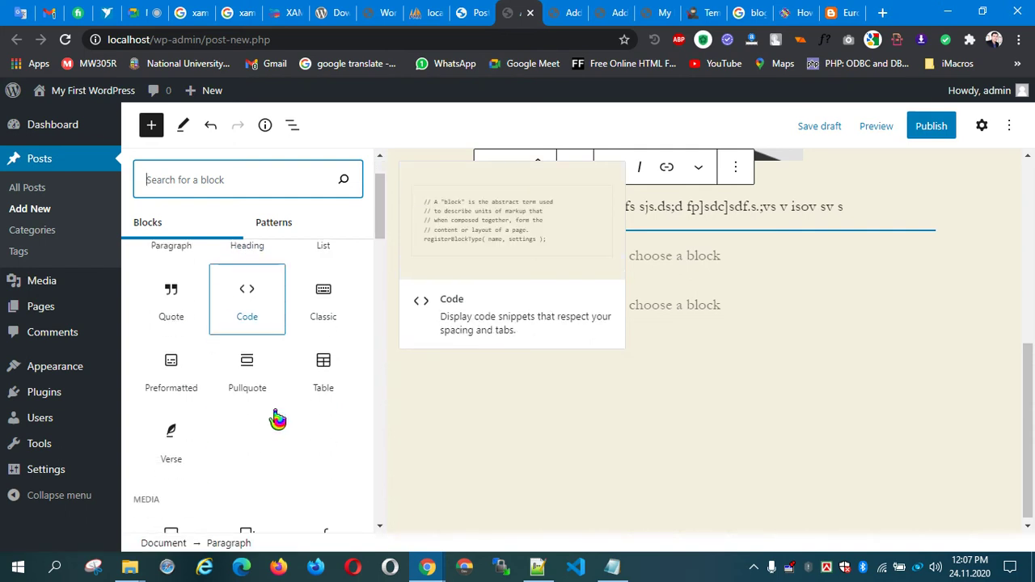
scroll(277, 418, down, 3)
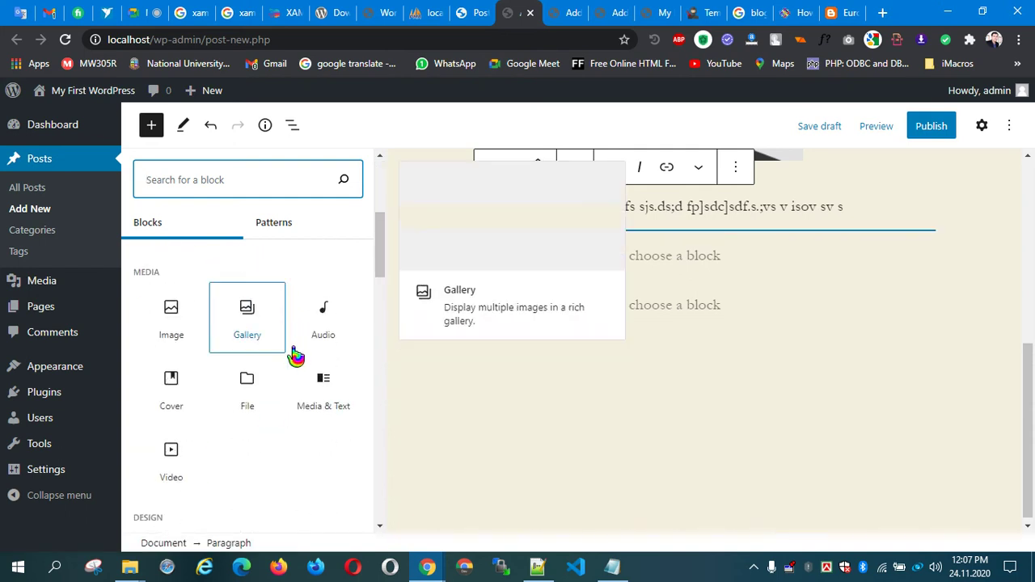
scroll(291, 356, down, 2)
scroll(295, 363, down, 6)
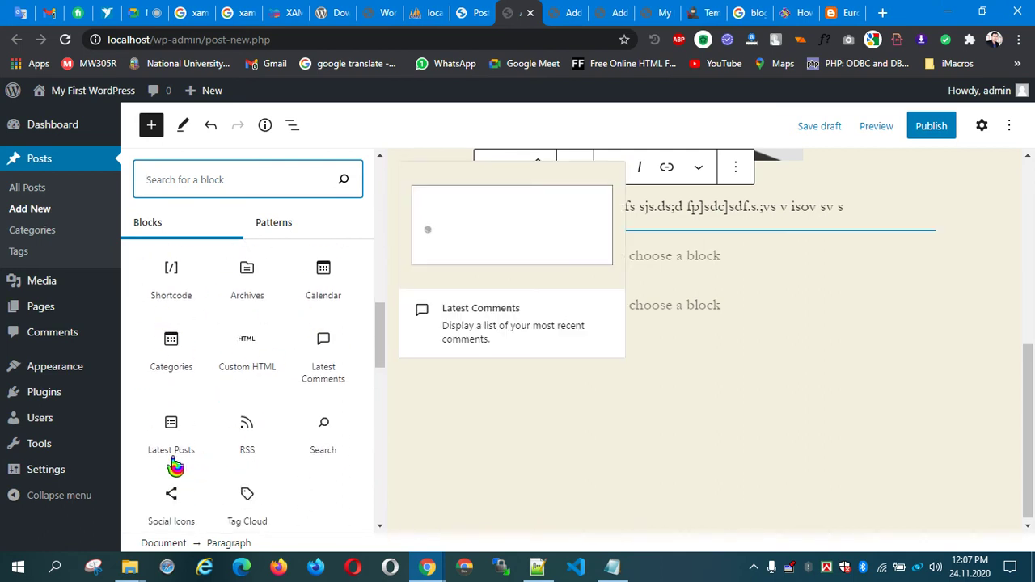
scroll(299, 461, down, 4)
scroll(290, 481, down, 1)
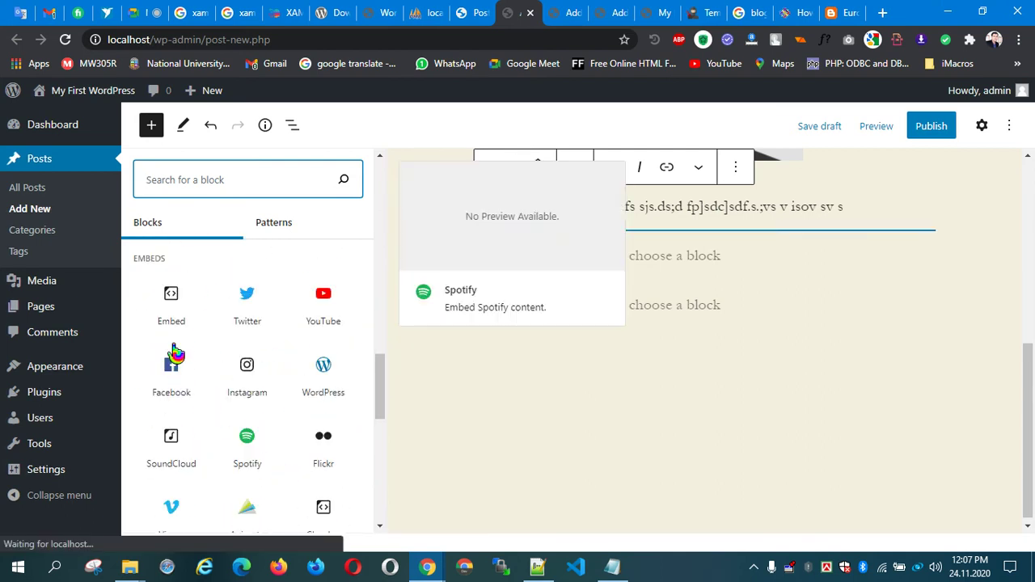
scroll(328, 450, down, 10)
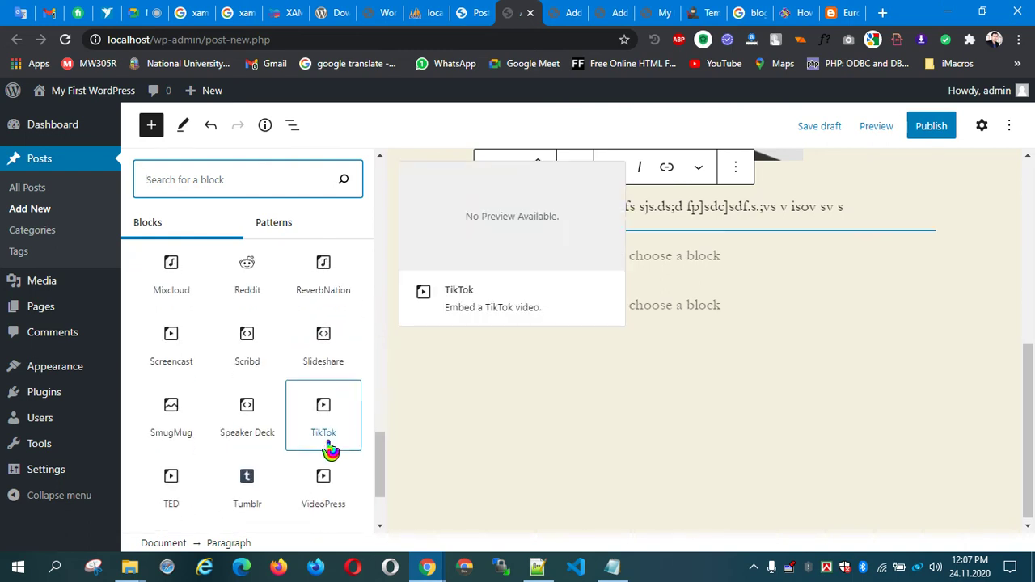
scroll(248, 453, up, 8)
scroll(251, 352, up, 15)
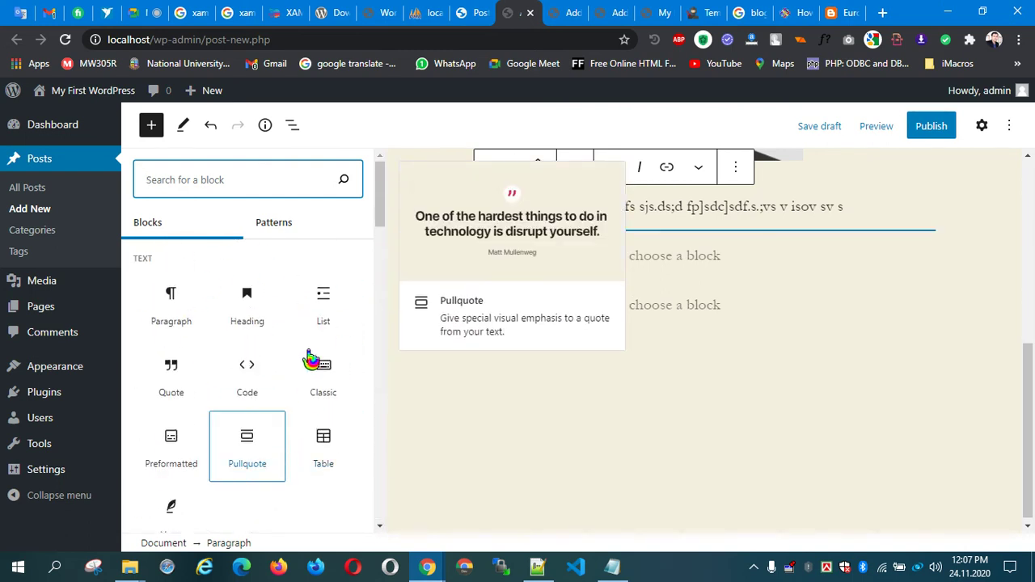
click(343, 304)
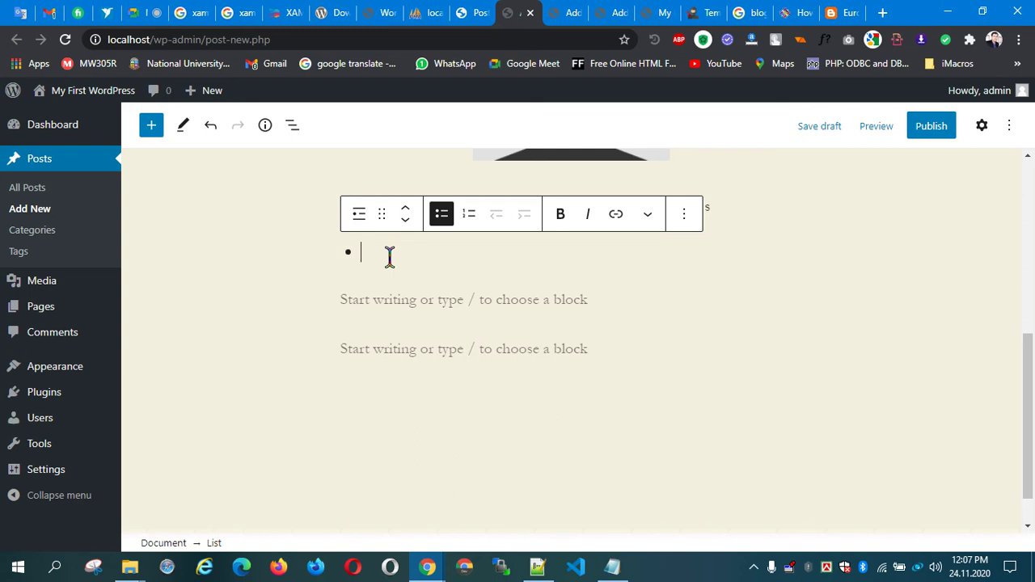
Step: Enter the list items Fish, Meat, Vegetables and Chicken, one per line
text(F)
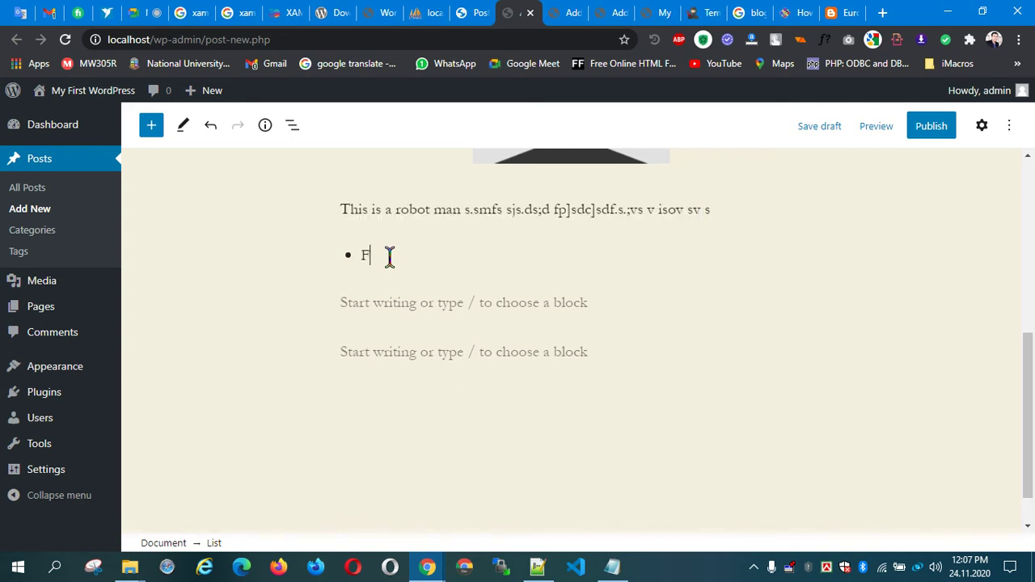
text(ish)
key(Return)
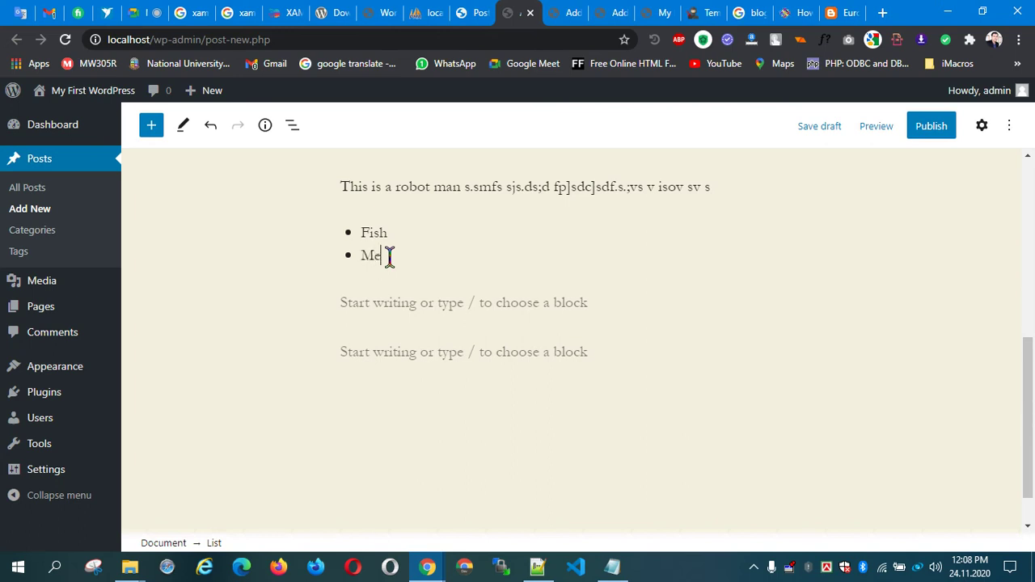
text(Meat)
key(Return)
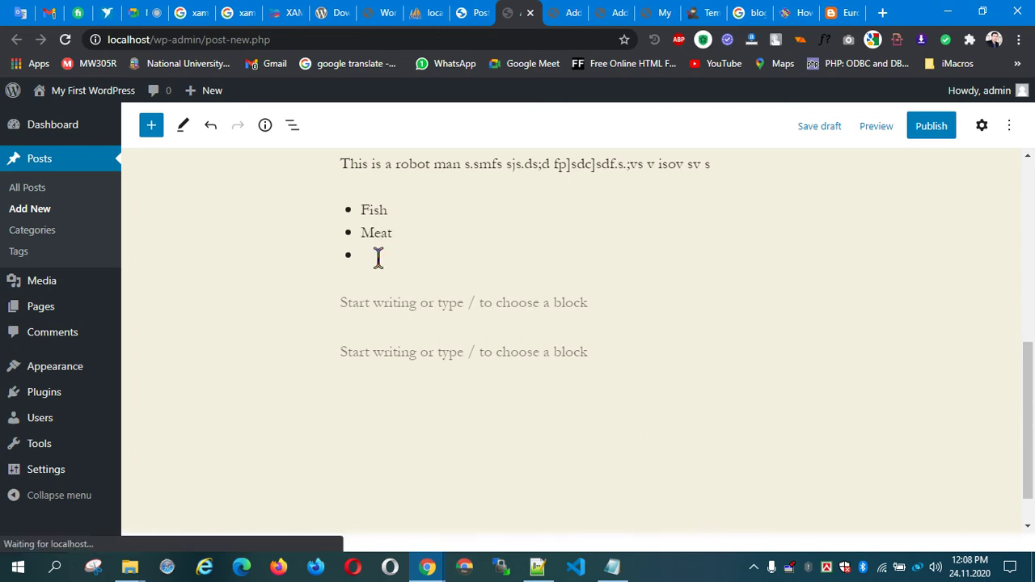
text(Vegetables)
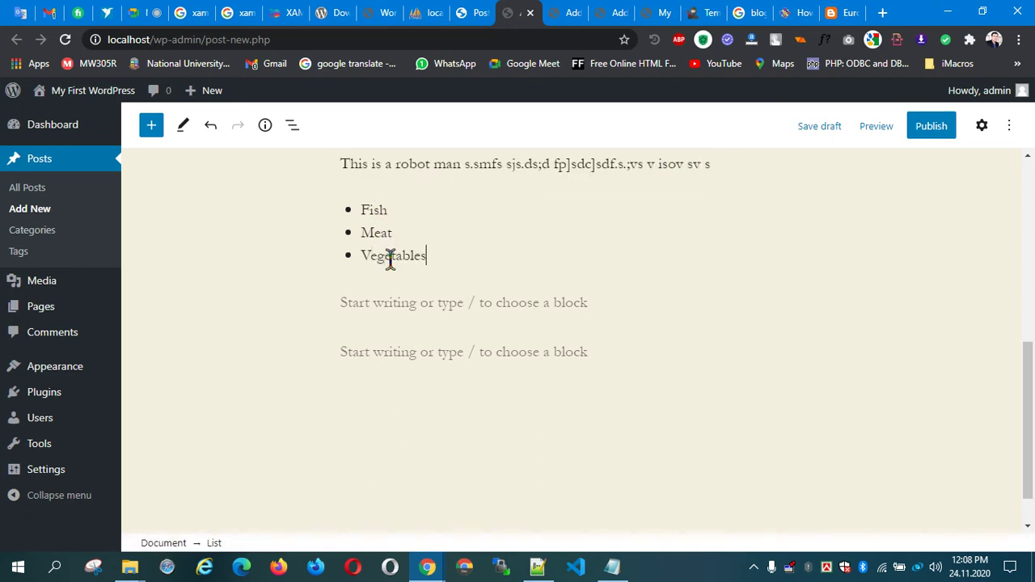
key(Return)
text(Chicken)
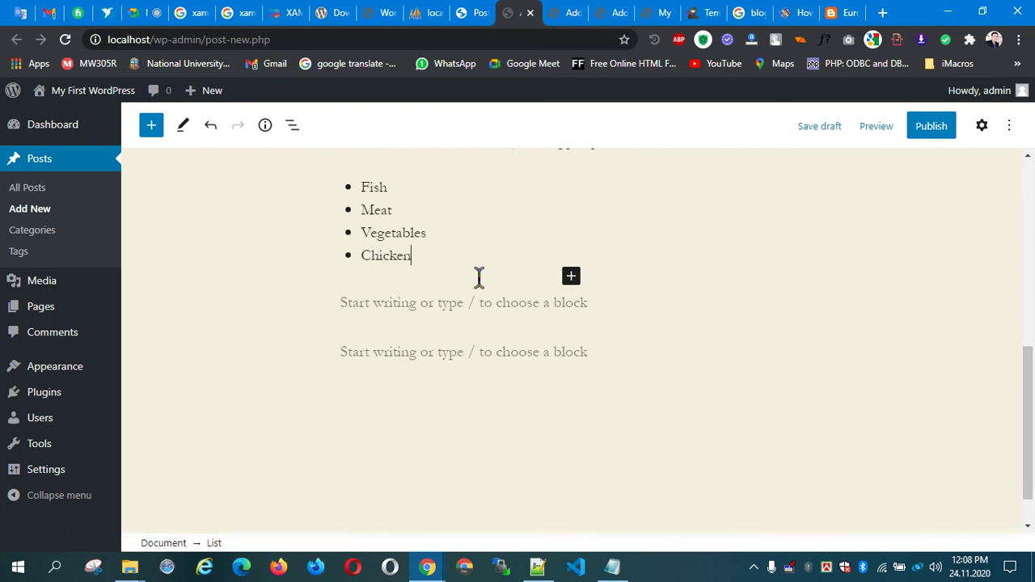
scroll(566, 243, up, 5)
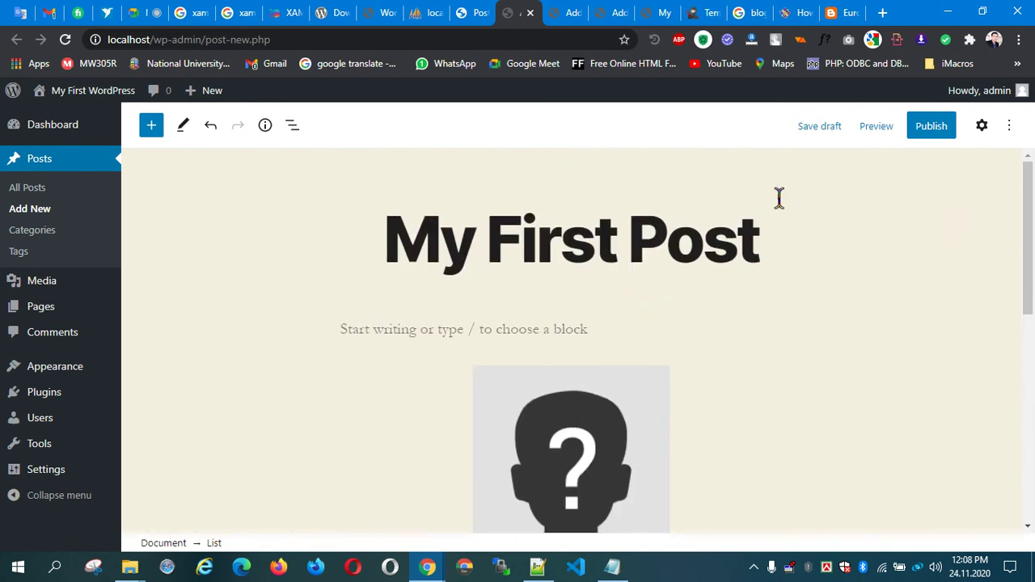
Step: Show the post's Document settings and reveal its permalink
click(940, 136)
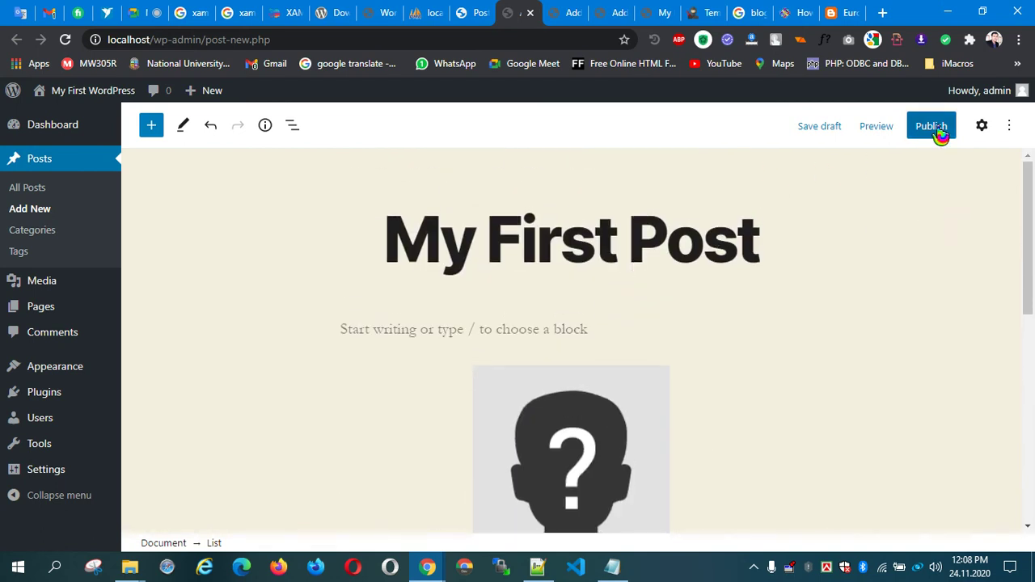
click(982, 128)
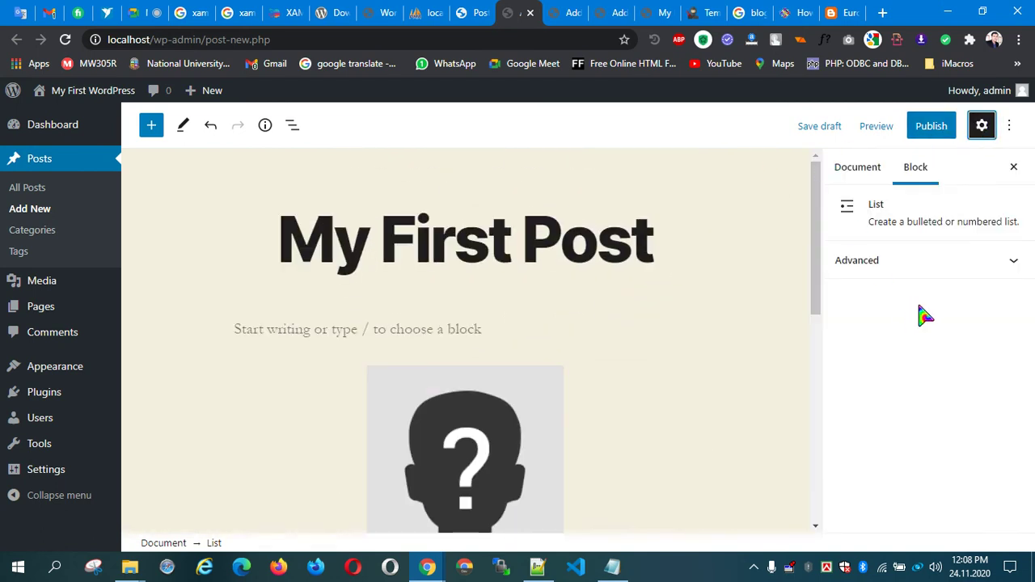
click(862, 173)
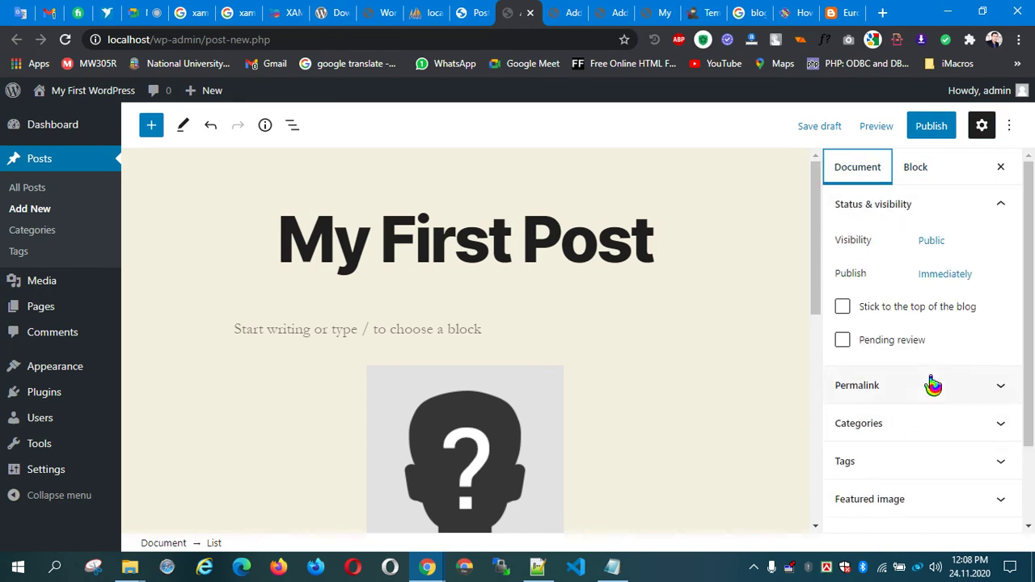
scroll(933, 386, down, 2)
click(961, 299)
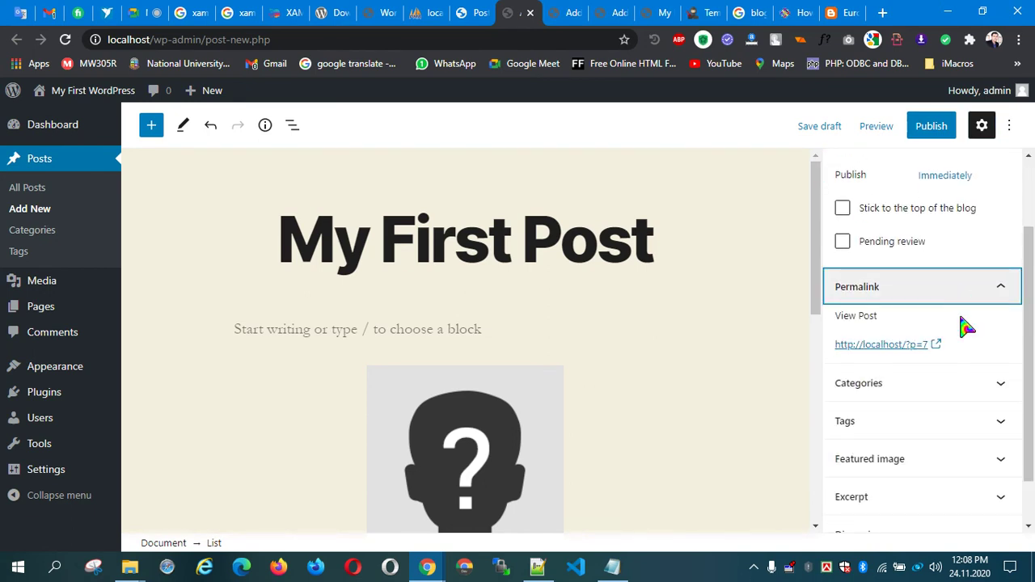
Step: Expand Categories and start a new category, then switch to the faux leather jacket article
click(942, 380)
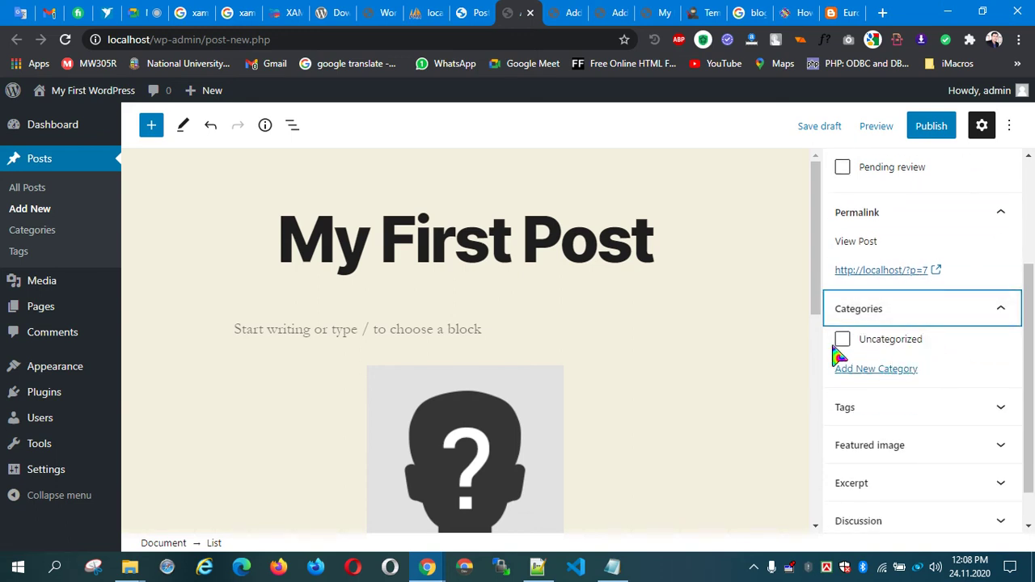
click(897, 370)
click(899, 417)
click(799, 13)
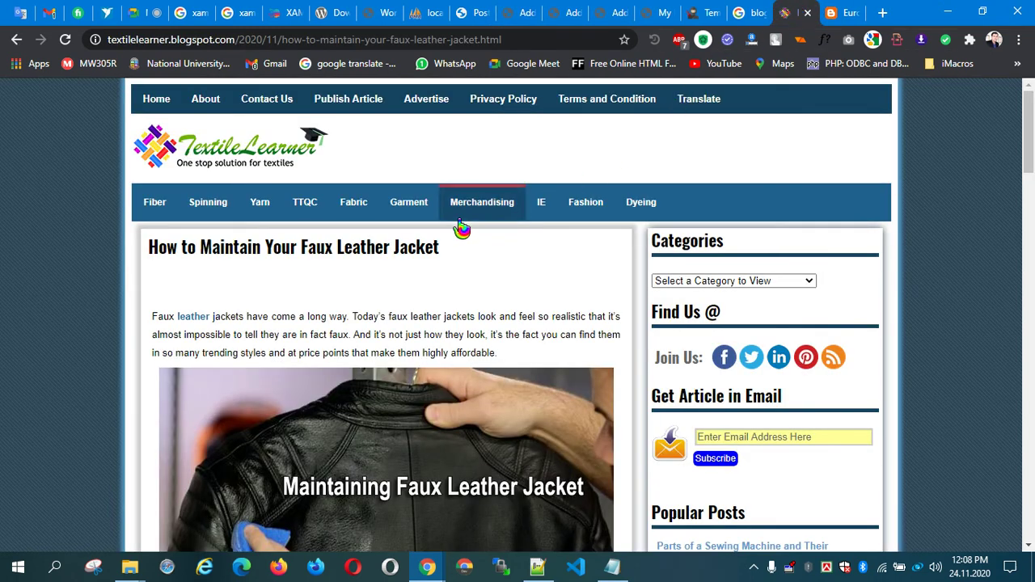
Step: Look through the Google results, Eurohistory and textilelearner tabs, ending on a new empty tab
click(765, 12)
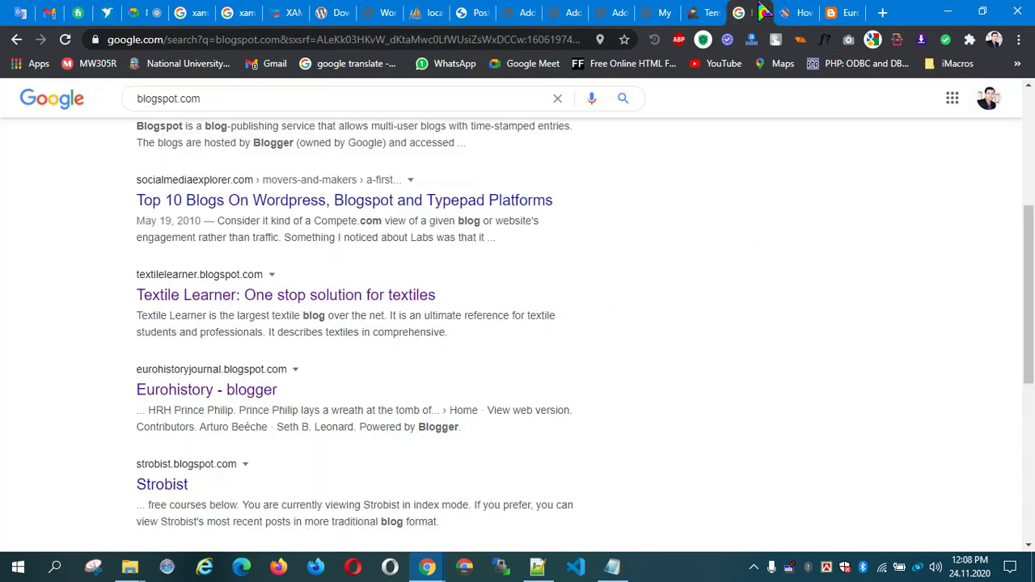
click(843, 13)
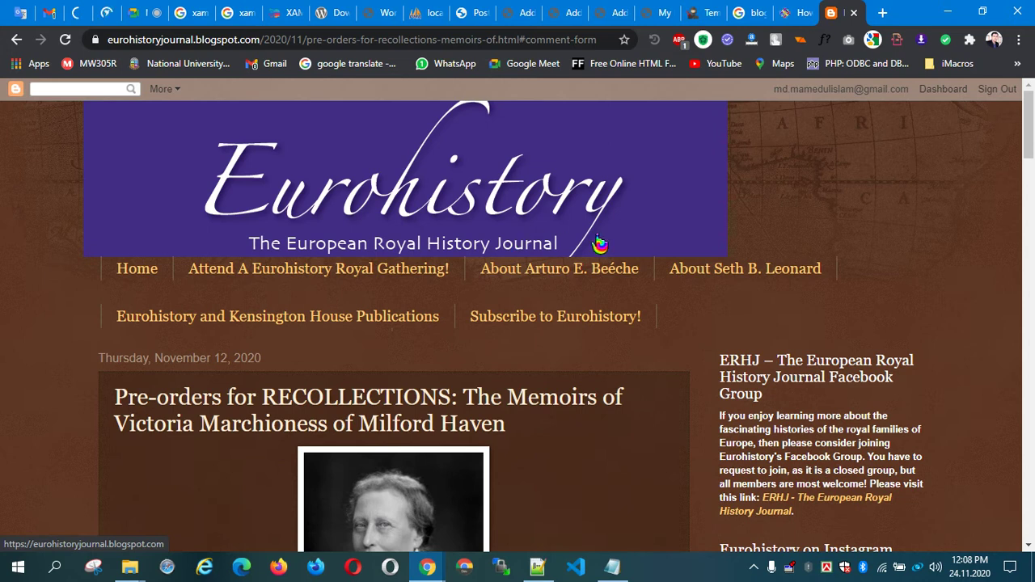
click(795, 12)
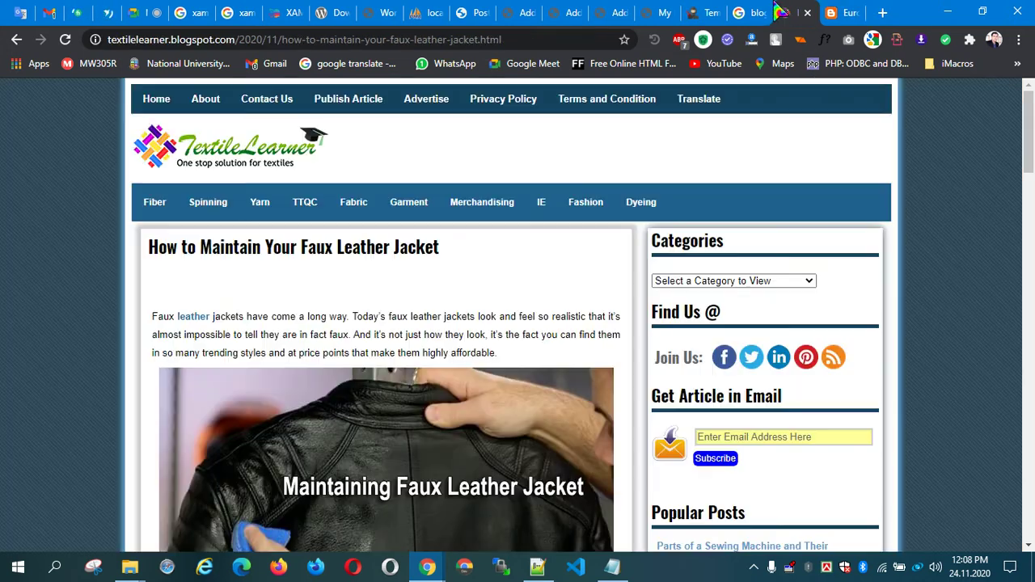
click(745, 13)
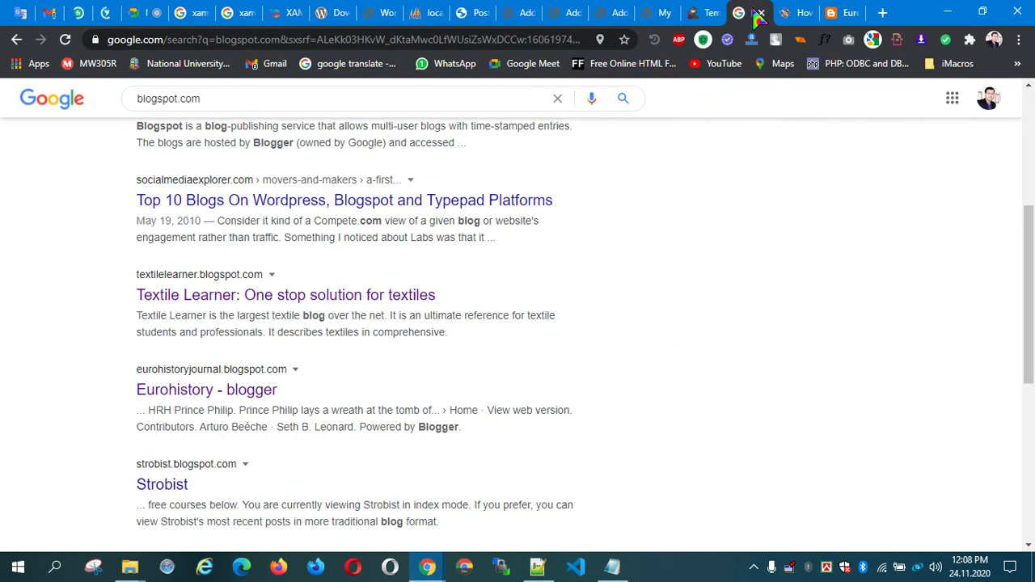
click(882, 12)
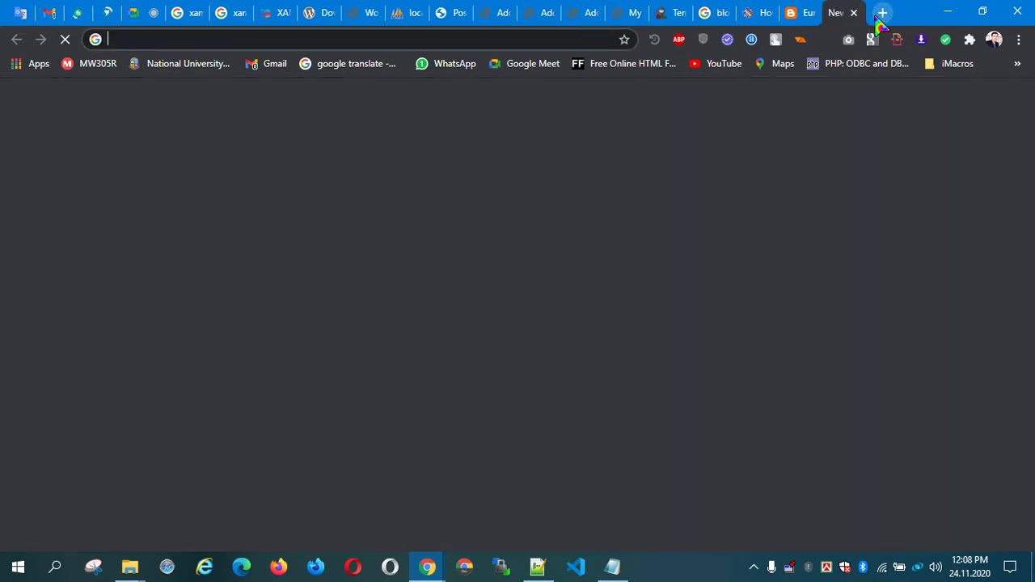
Step: Load prothomalo.com and browse the top sections of its homepage
text(Proth)
key(Return)
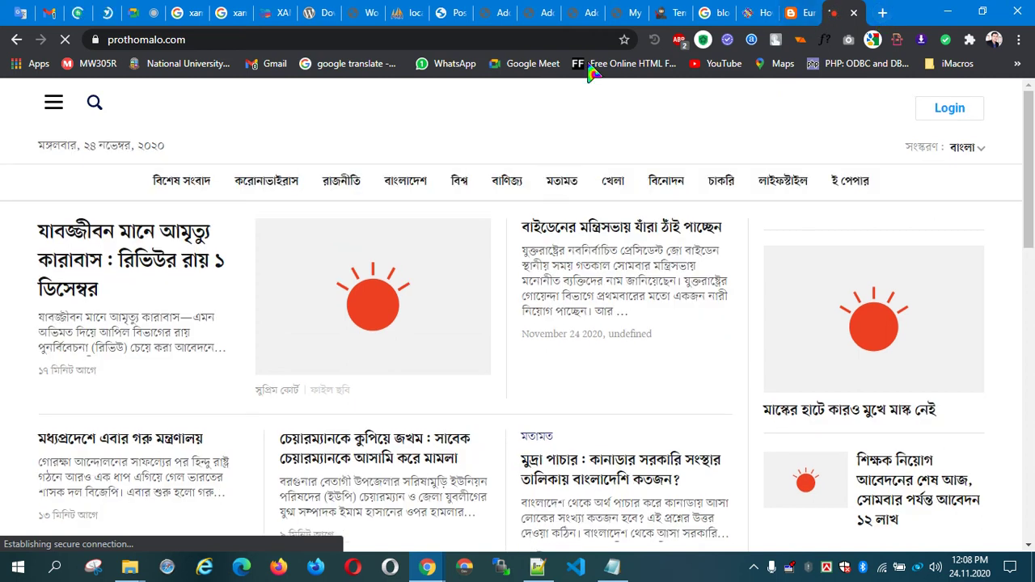
scroll(374, 344, down, 3)
scroll(314, 330, up, 3)
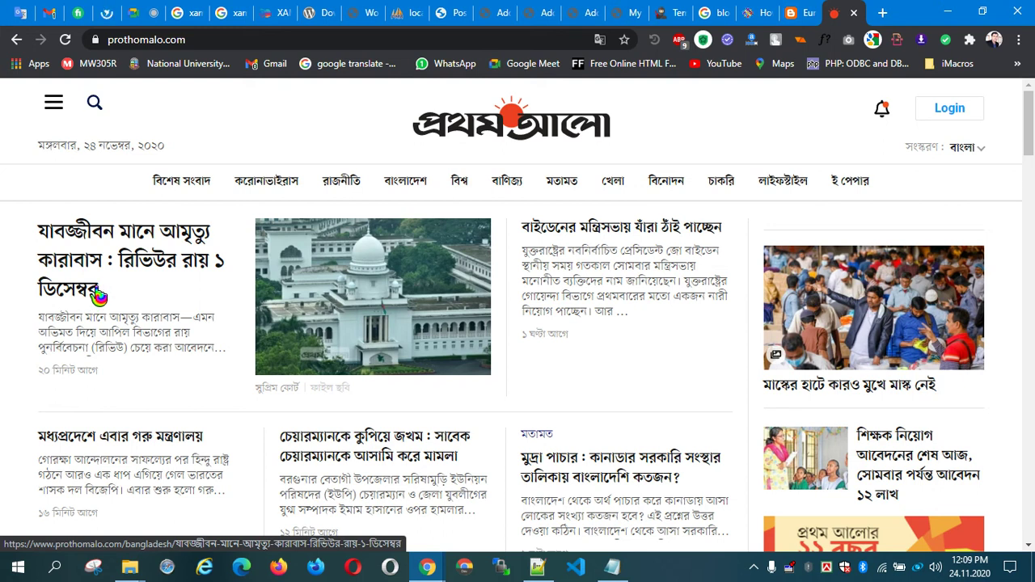
scroll(324, 323, down, 2)
scroll(504, 280, up, 2)
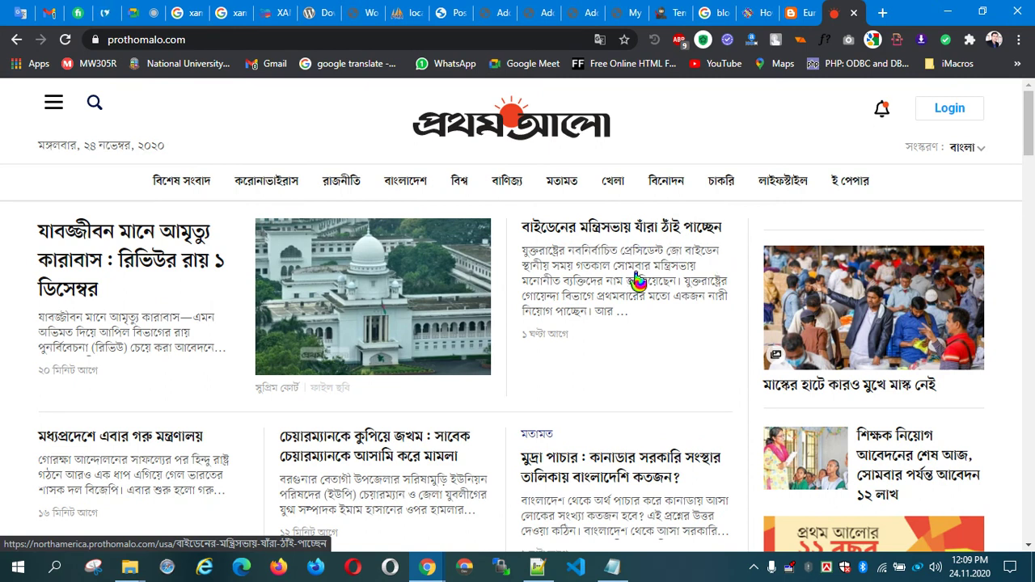
scroll(628, 277, down, 2)
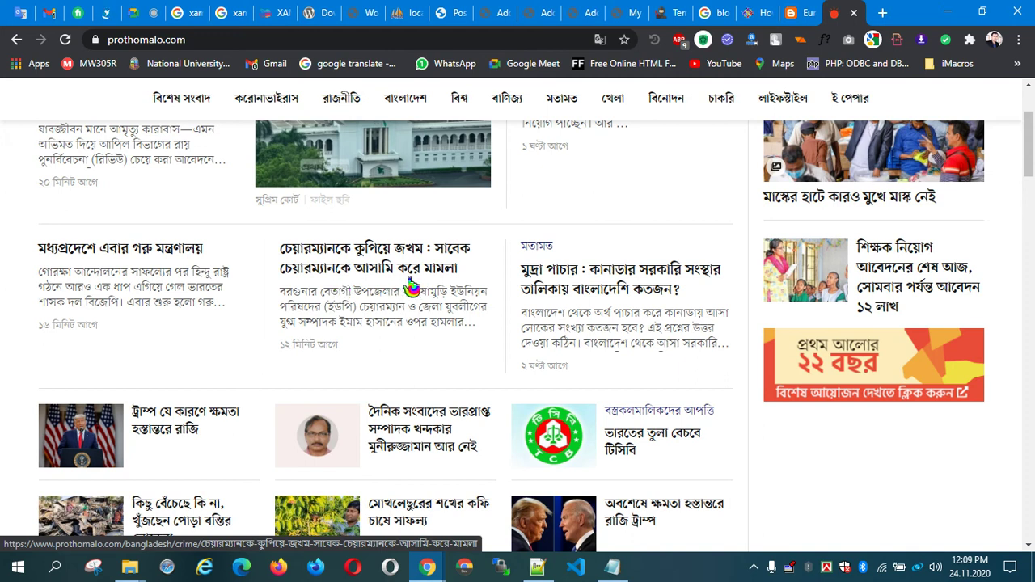
scroll(396, 293, up, 1)
scroll(383, 404, up, 2)
scroll(381, 439, down, 2)
scroll(384, 439, down, 1)
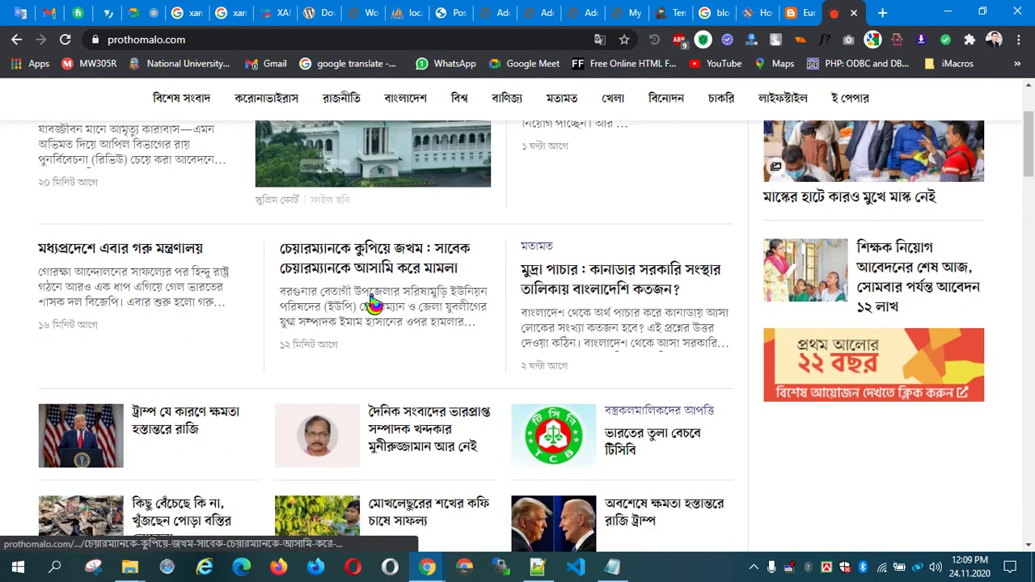
scroll(368, 303, down, 3)
Step: Scroll further down the Prothom Alo homepage, then return to the Eurohistory blog
scroll(247, 331, down, 10)
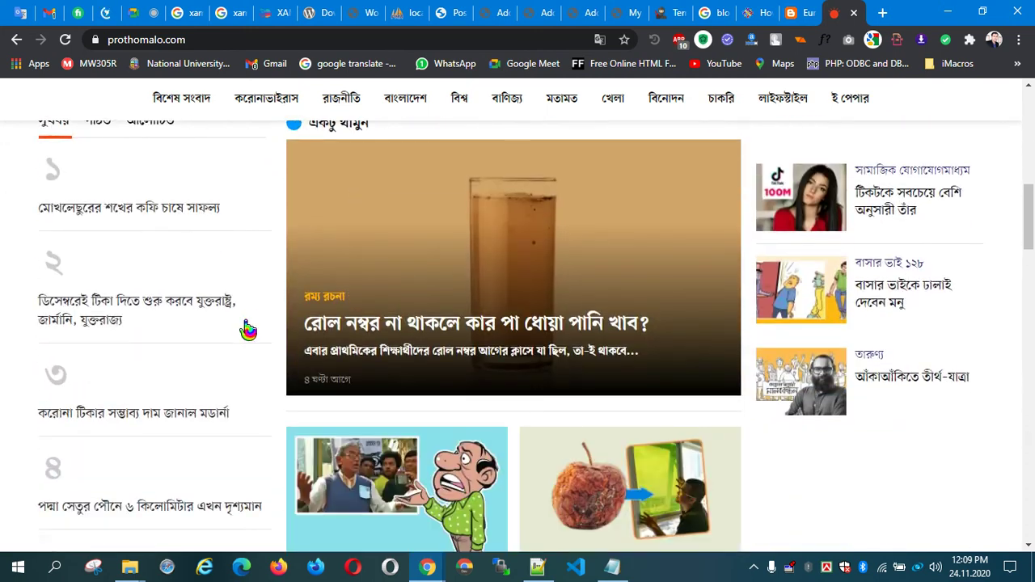
scroll(258, 339, down, 15)
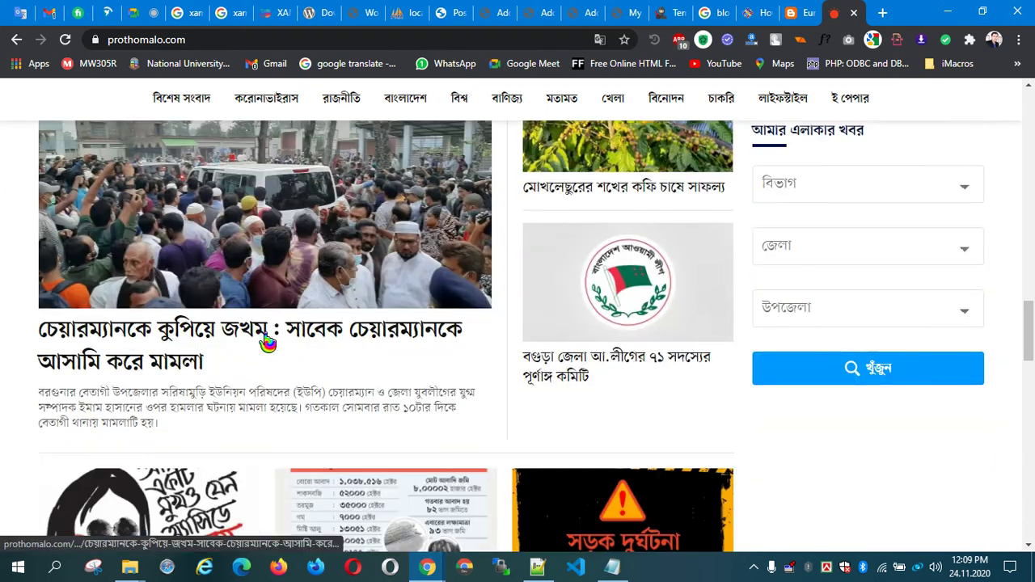
scroll(304, 359, down, 3)
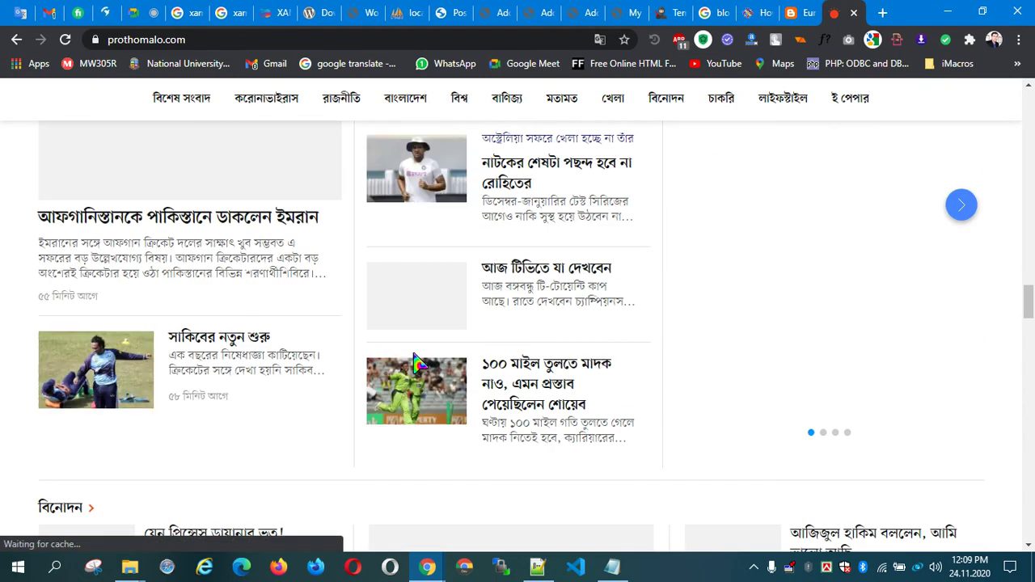
scroll(408, 364, down, 3)
scroll(414, 365, down, 2)
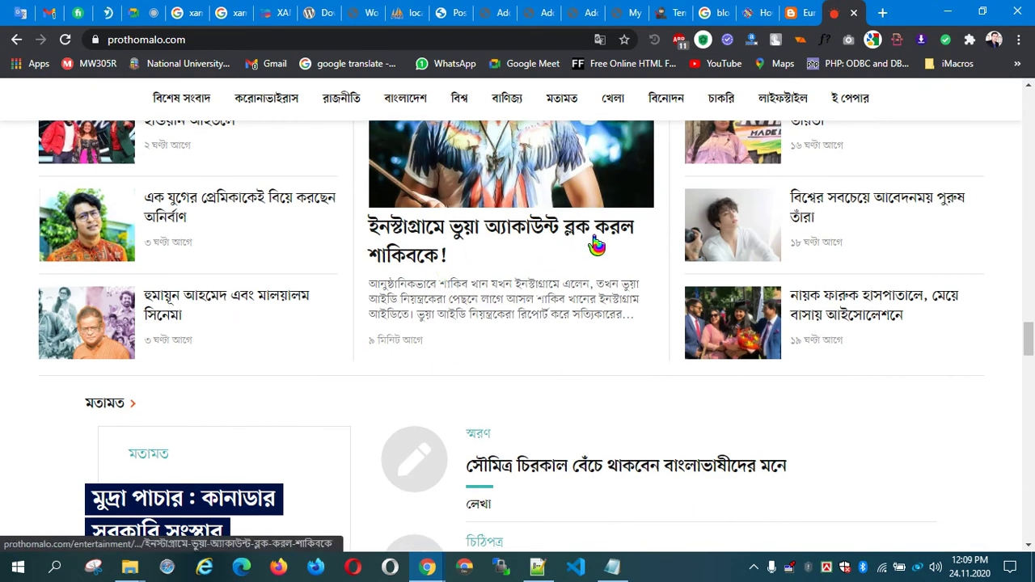
scroll(434, 303, up, 2)
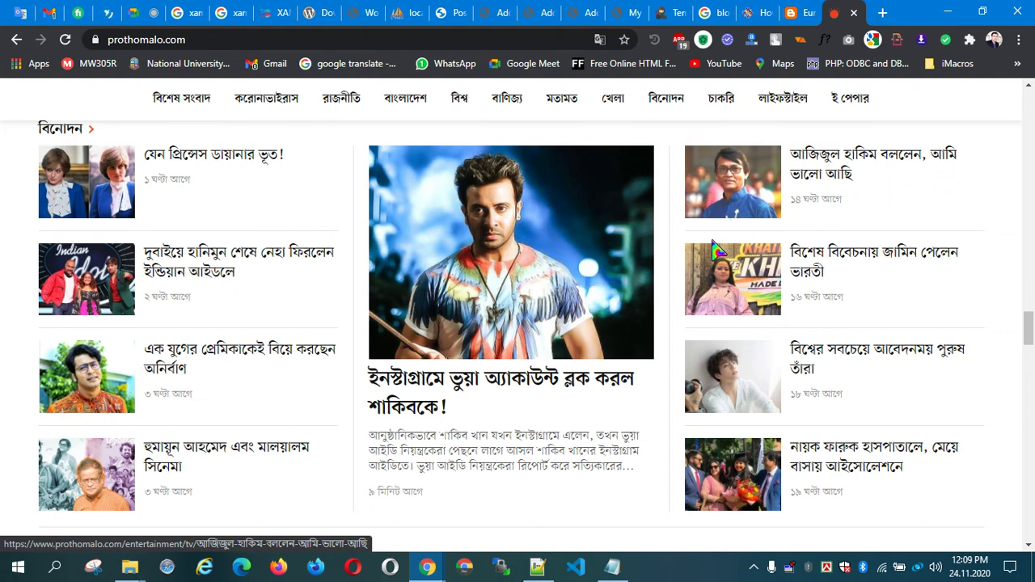
scroll(242, 324, down, 5)
scroll(335, 330, down, 2)
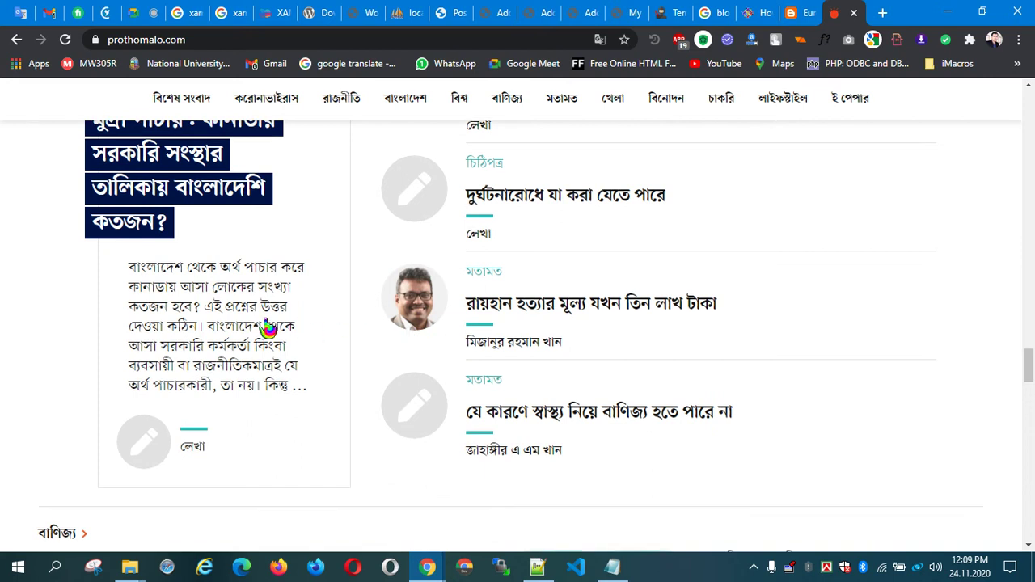
scroll(337, 341, down, 6)
scroll(337, 341, down, 1)
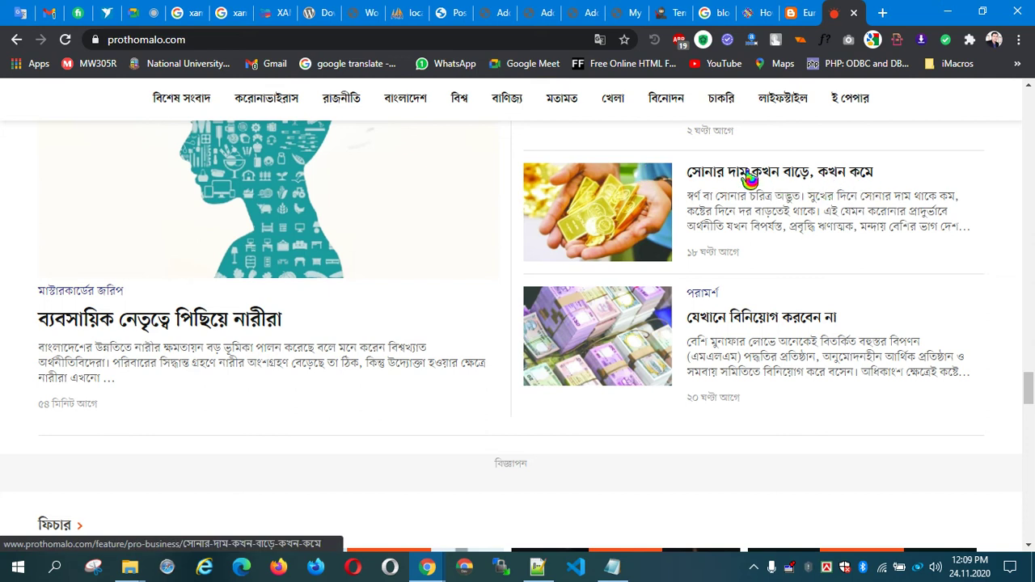
scroll(370, 340, down, 20)
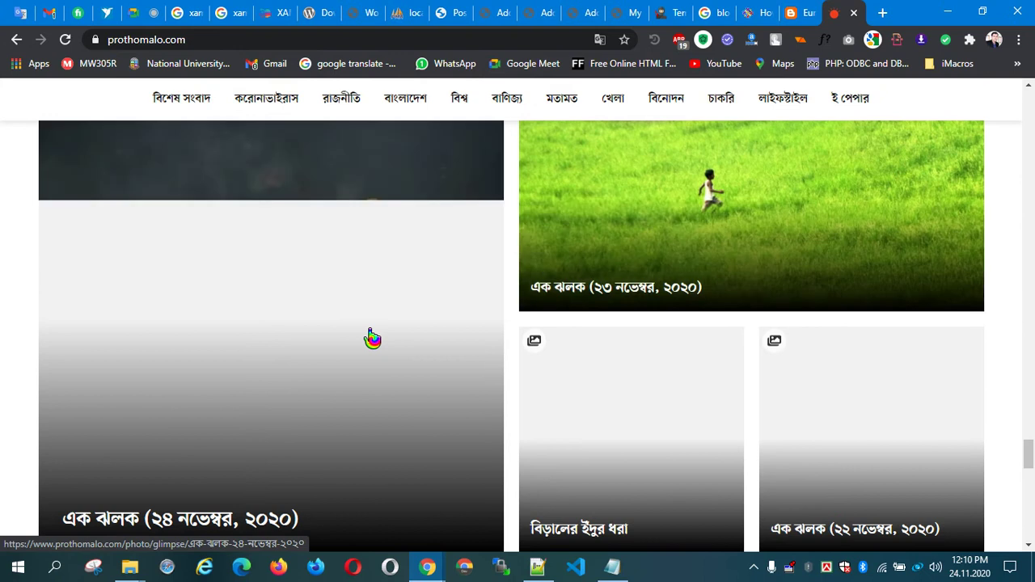
scroll(370, 339, up, 15)
click(806, 11)
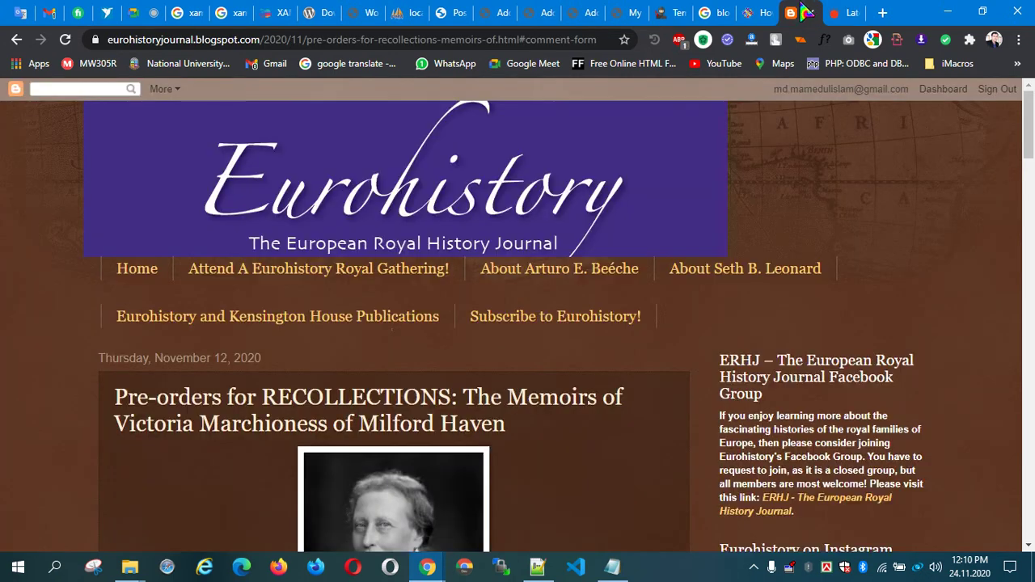
Step: Back in the My First Post editor, enter Myself as the new category name
click(413, 12)
click(445, 12)
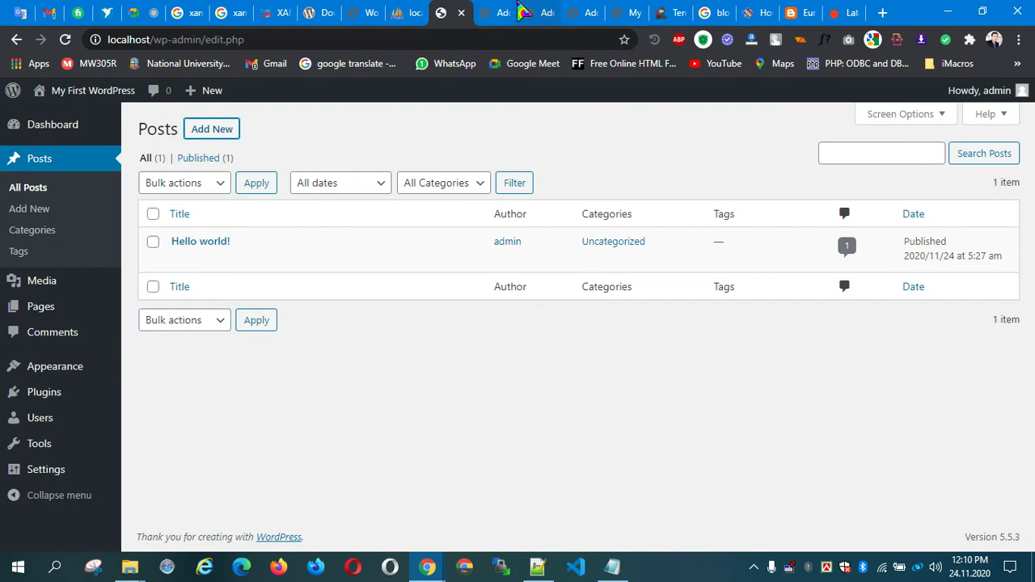
click(508, 11)
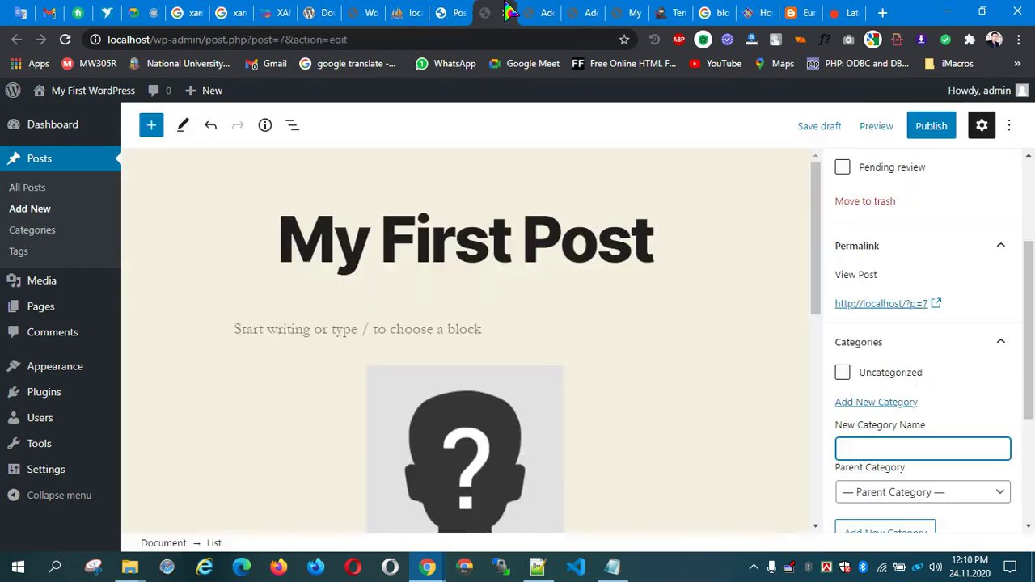
scroll(883, 430, down, 1)
click(911, 426)
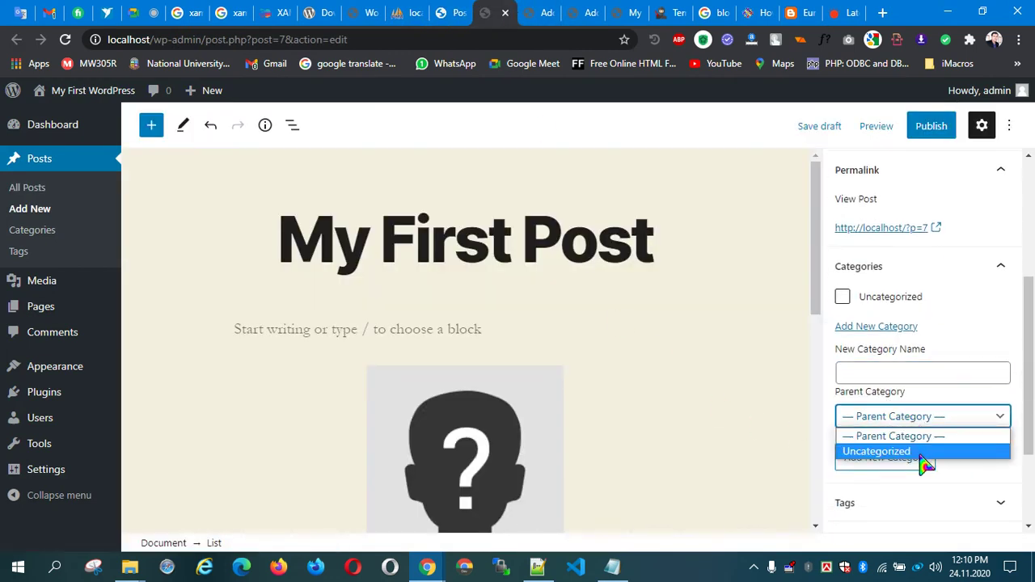
click(907, 374)
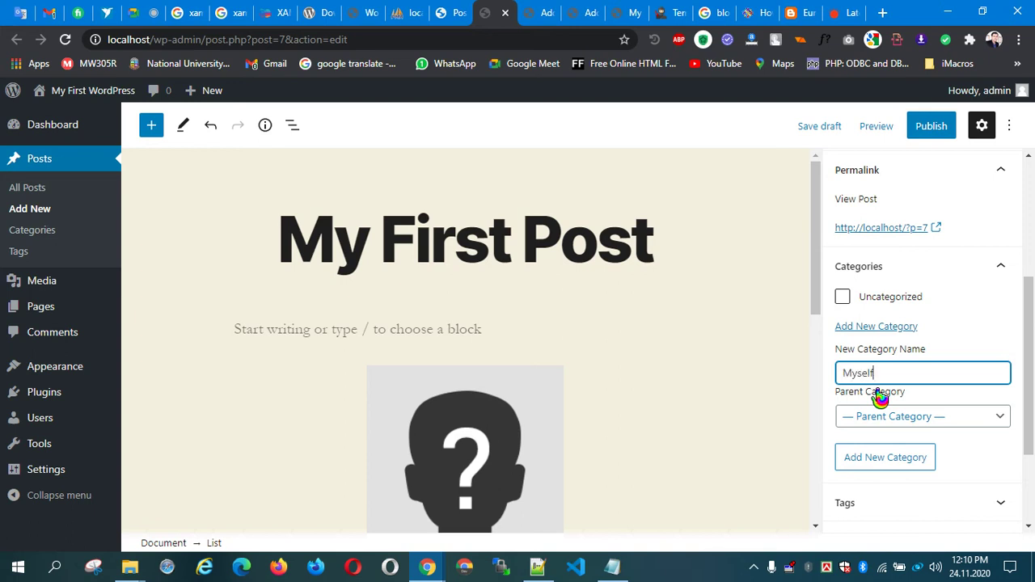
Step: Expand the Tags panel and type myself as a new tag
scroll(666, 331, down, 3)
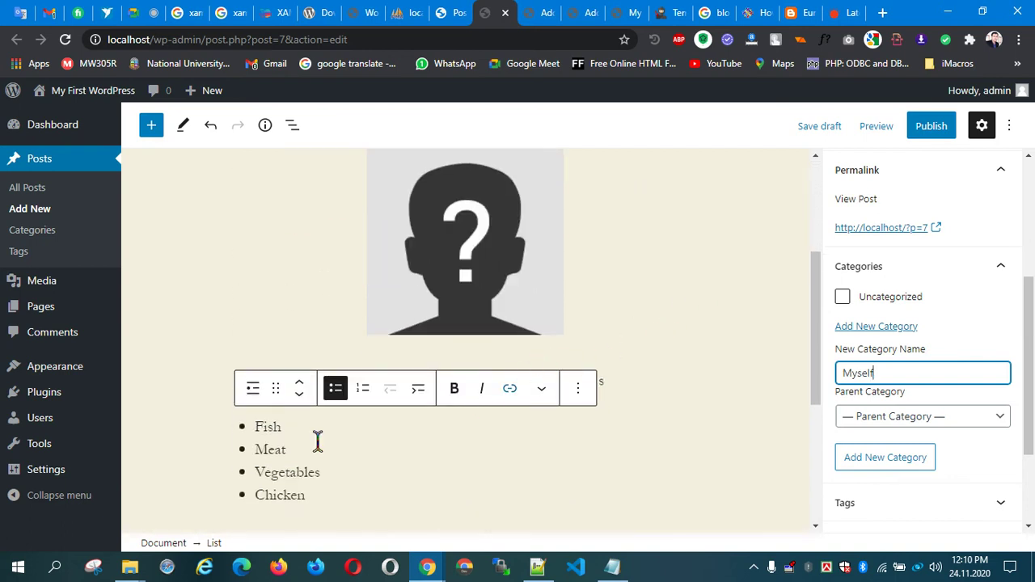
click(873, 509)
scroll(907, 495, down, 2)
click(889, 330)
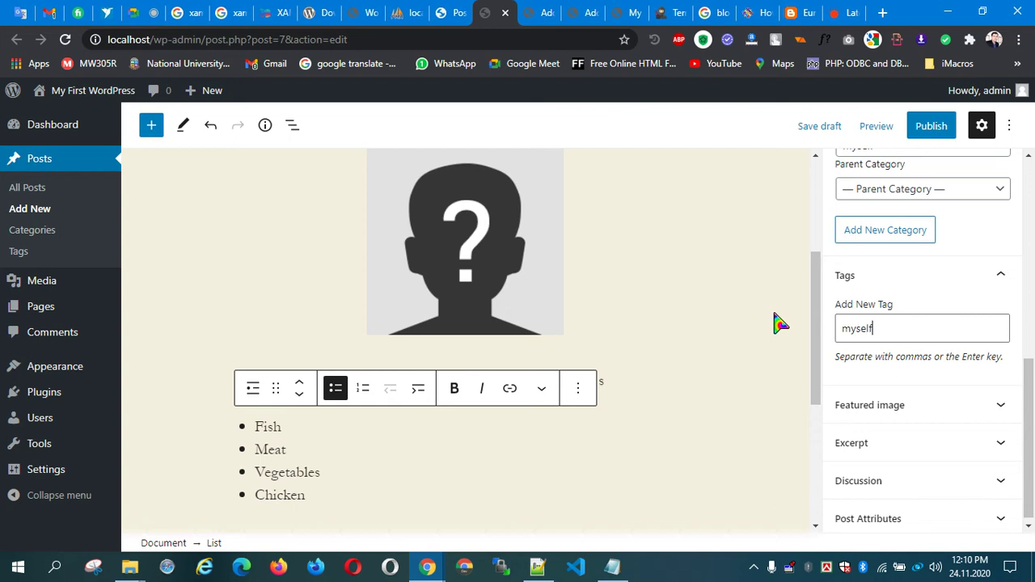
Step: Tag the post with myself, a personal name and about, and expand Featured image
key(Return)
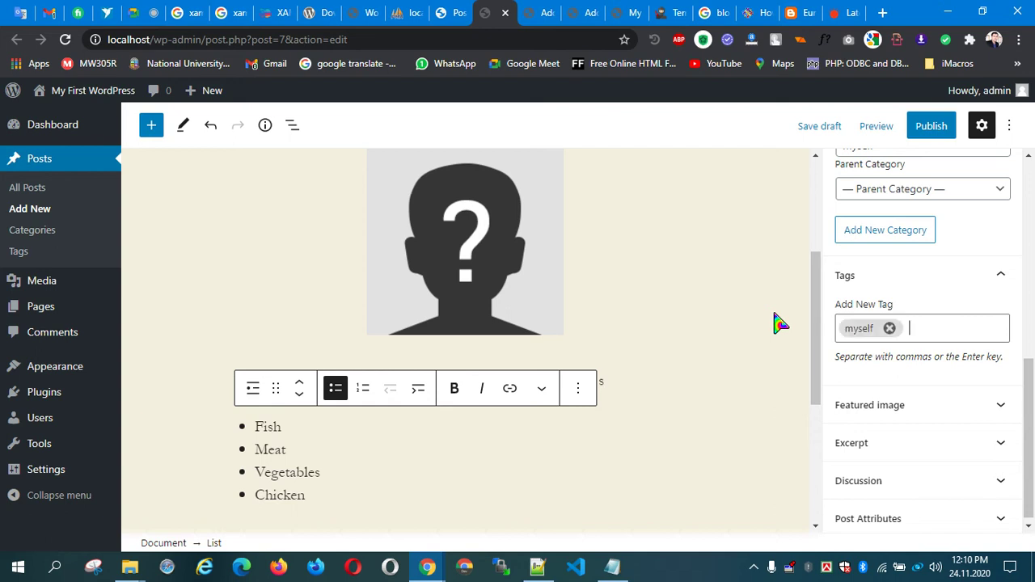
text(suruj)
key(Return)
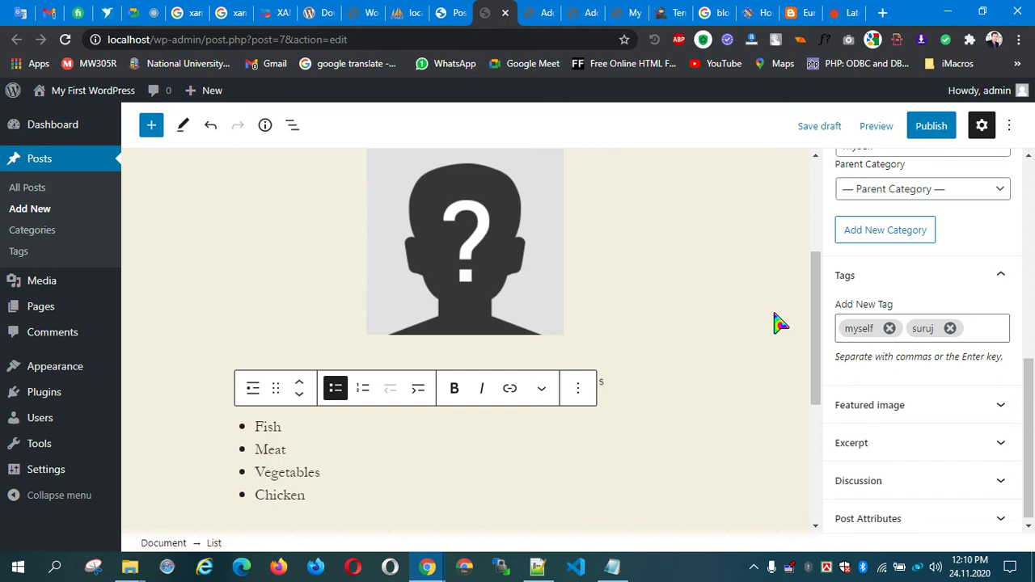
text(about)
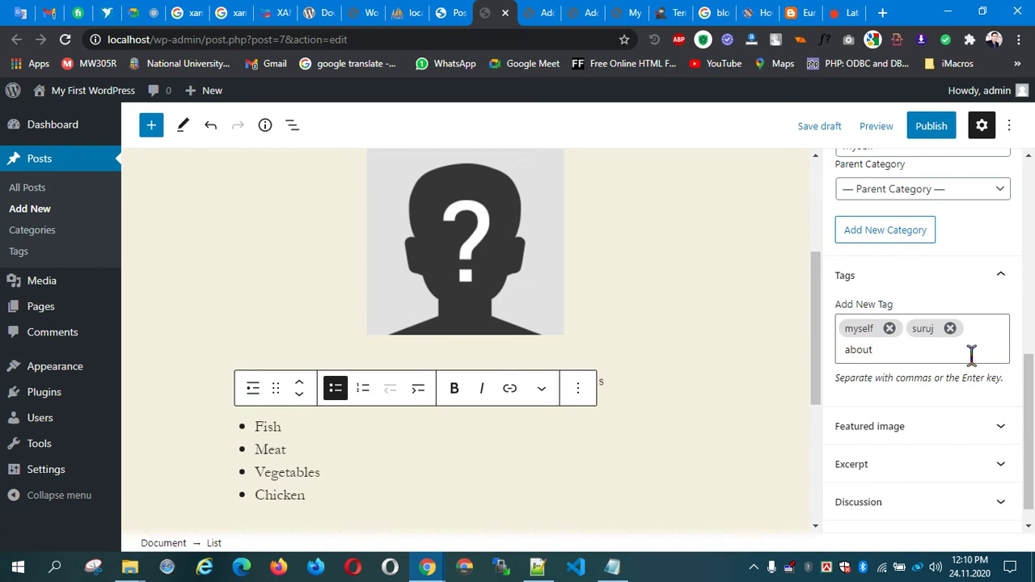
key(Return)
click(932, 420)
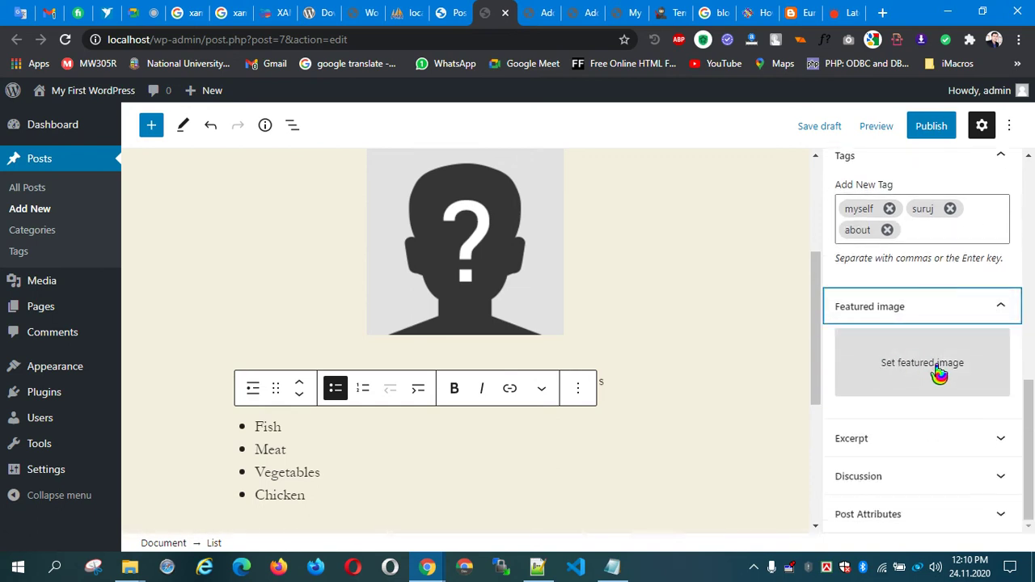
Step: Upload Untitled-2.png from the desktop and set it as the post's featured image
click(938, 372)
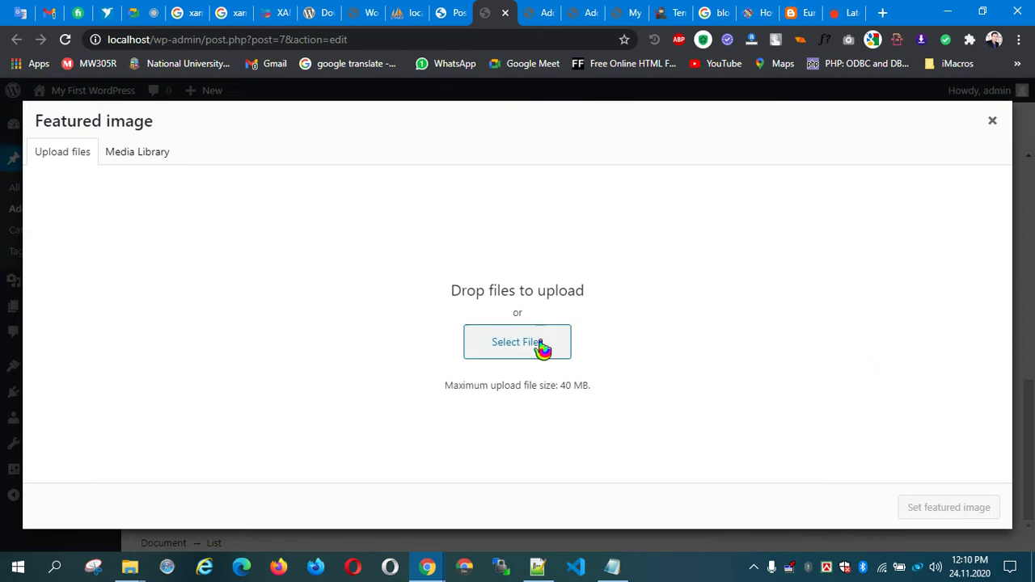
click(520, 347)
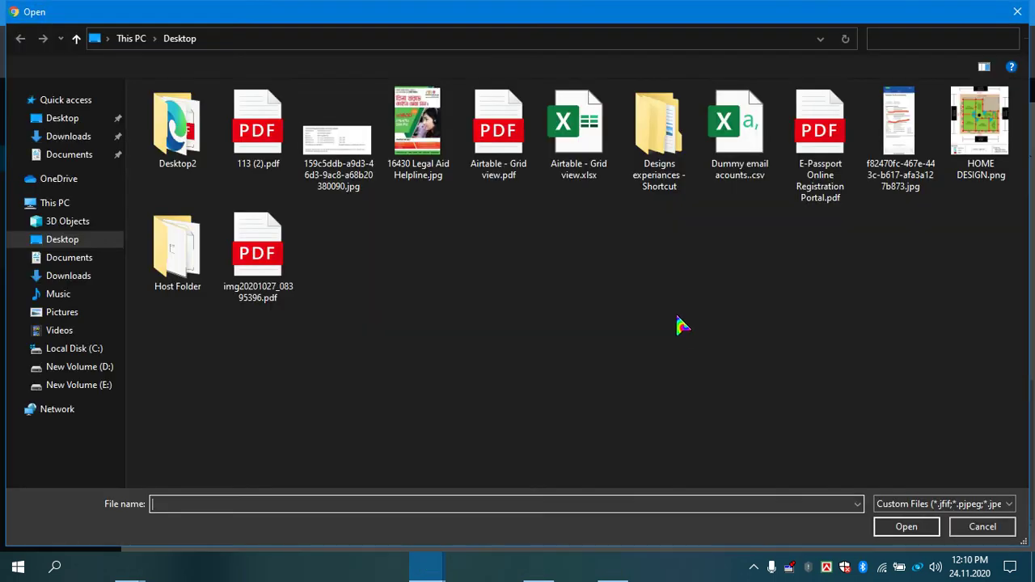
scroll(695, 323, down, 1)
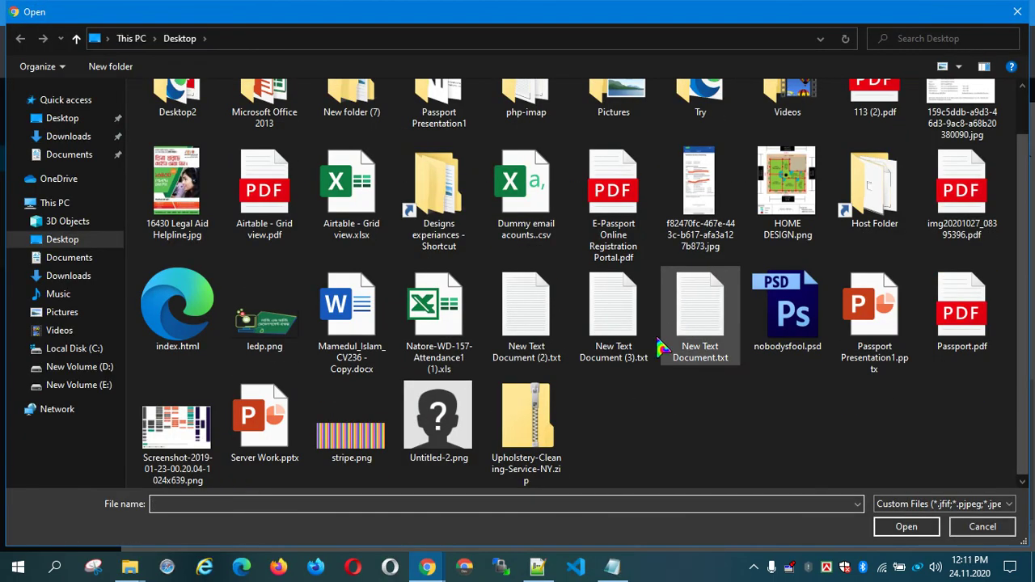
double_click(438, 428)
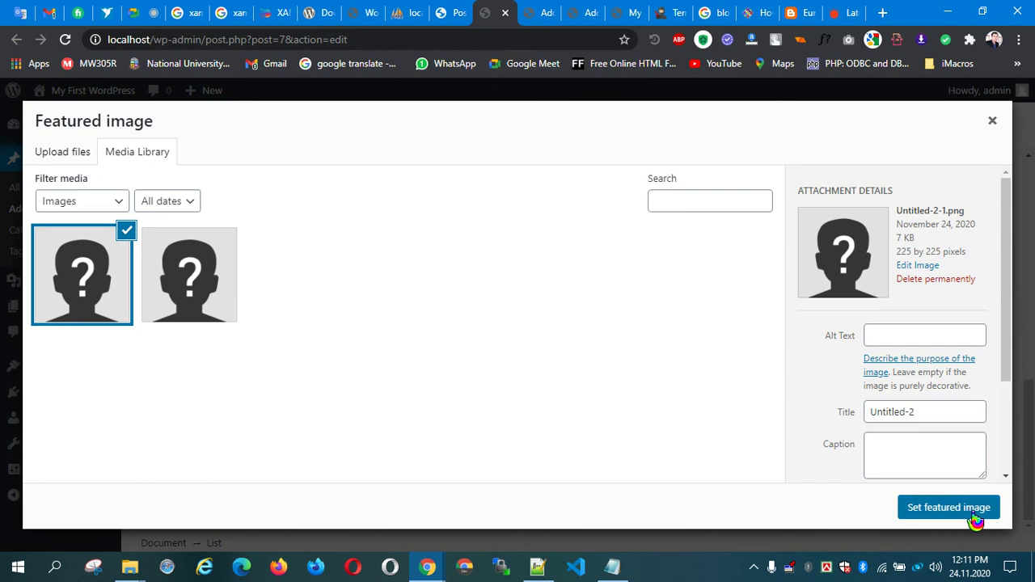
click(947, 507)
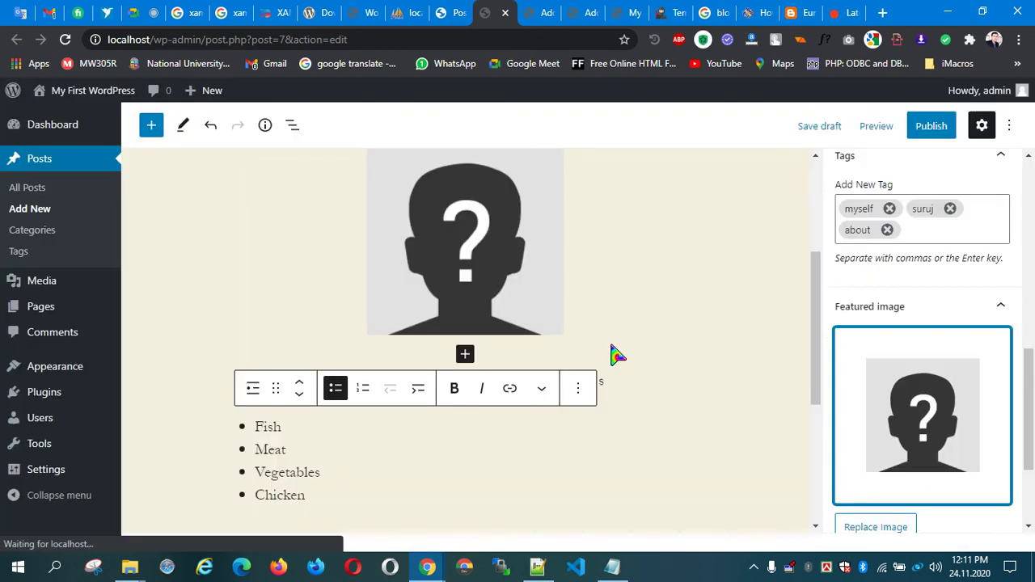
Step: Review the Excerpt, Discussion and Post Attributes panels, keeping the default template
scroll(712, 273, down, 3)
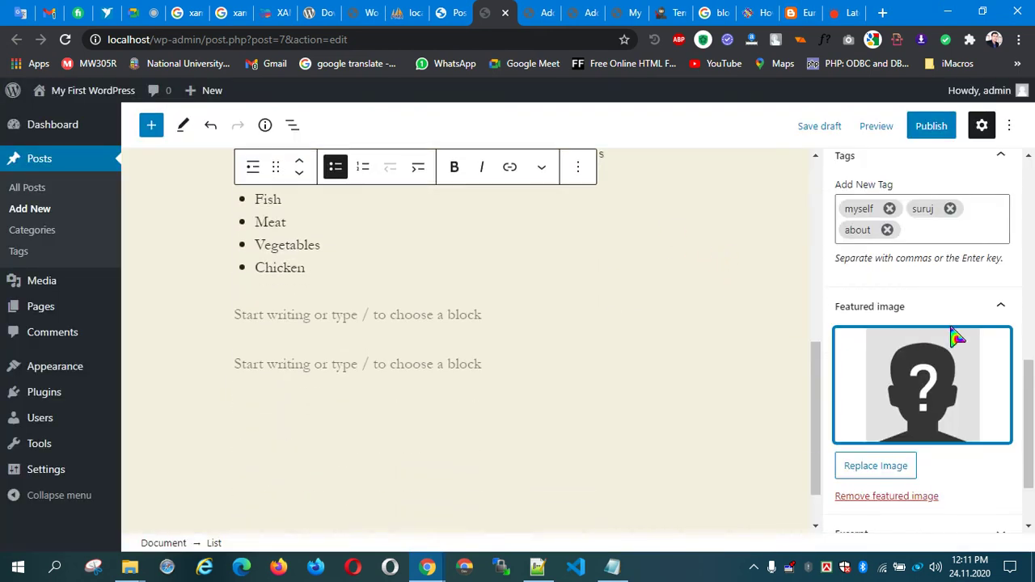
scroll(930, 340, down, 2)
click(920, 439)
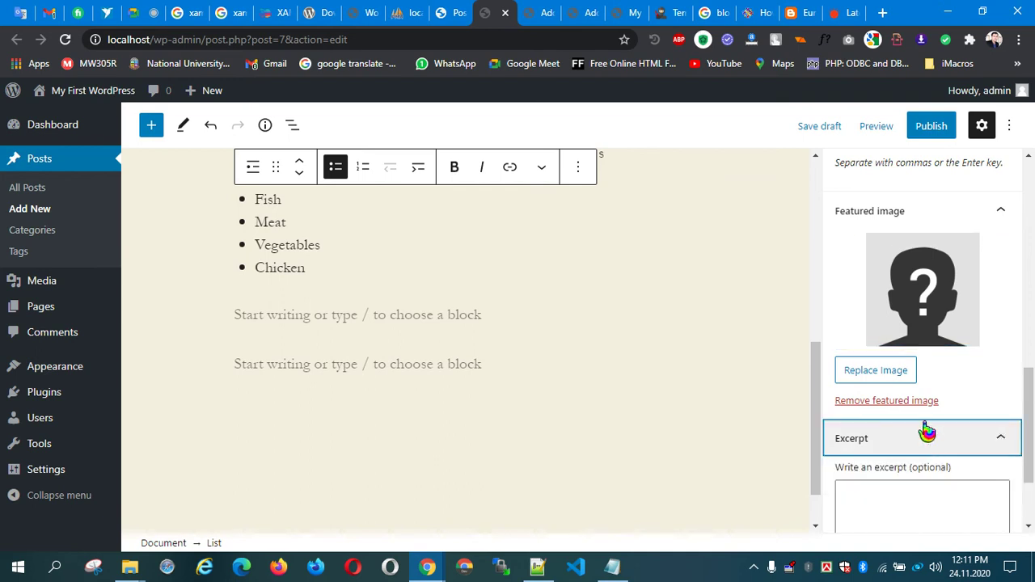
click(905, 388)
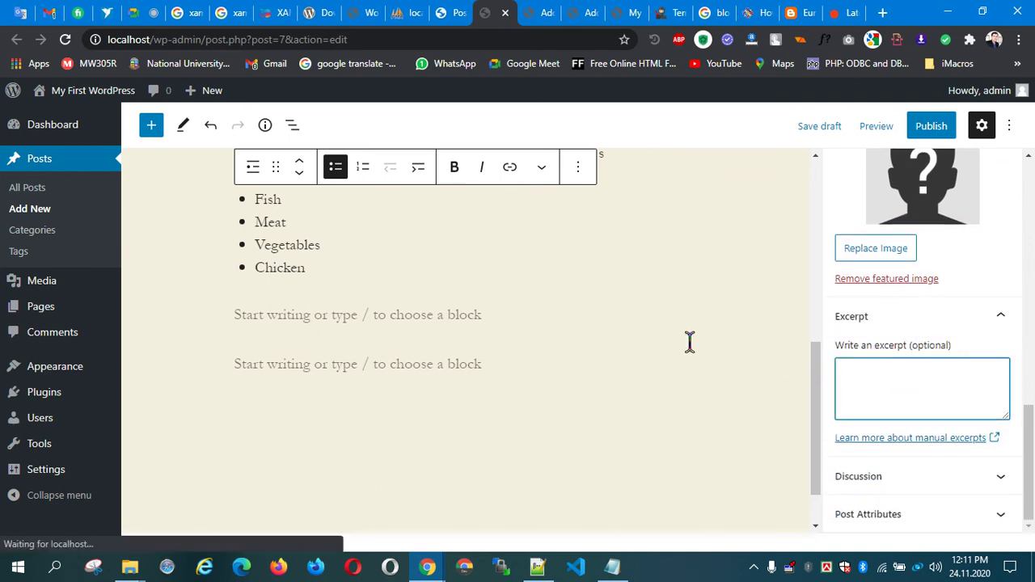
scroll(688, 342, down, 1)
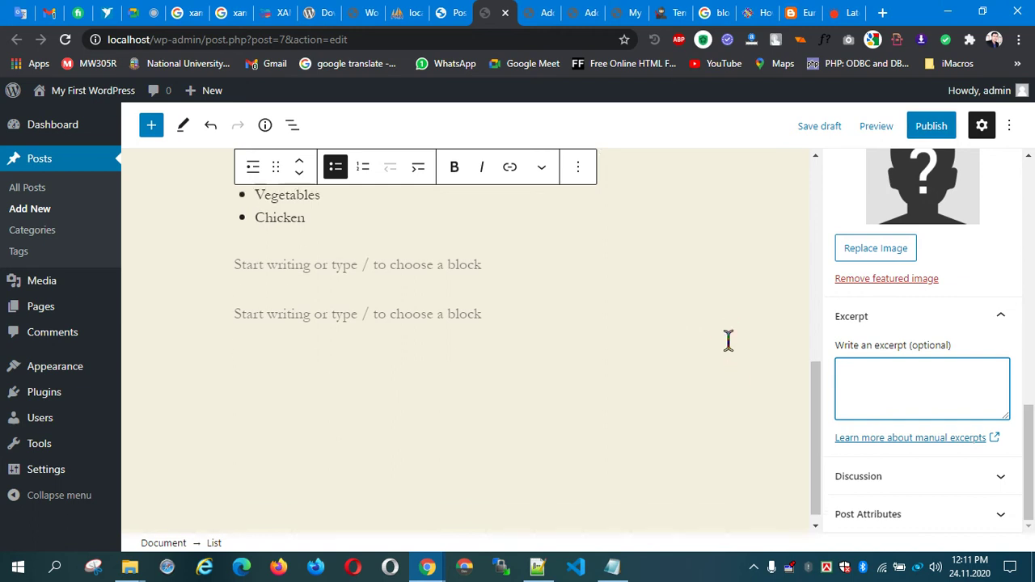
click(904, 477)
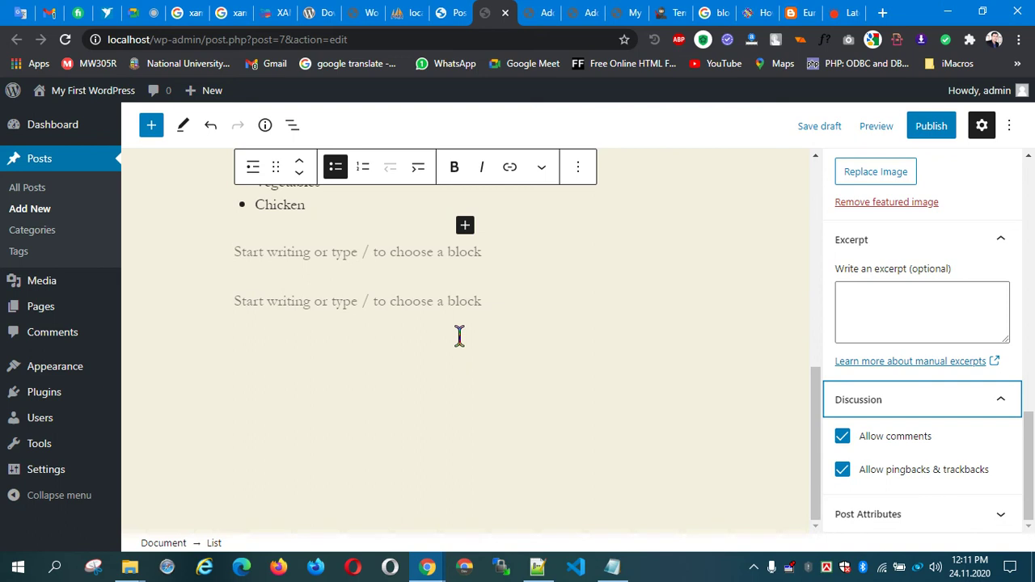
click(924, 515)
click(915, 477)
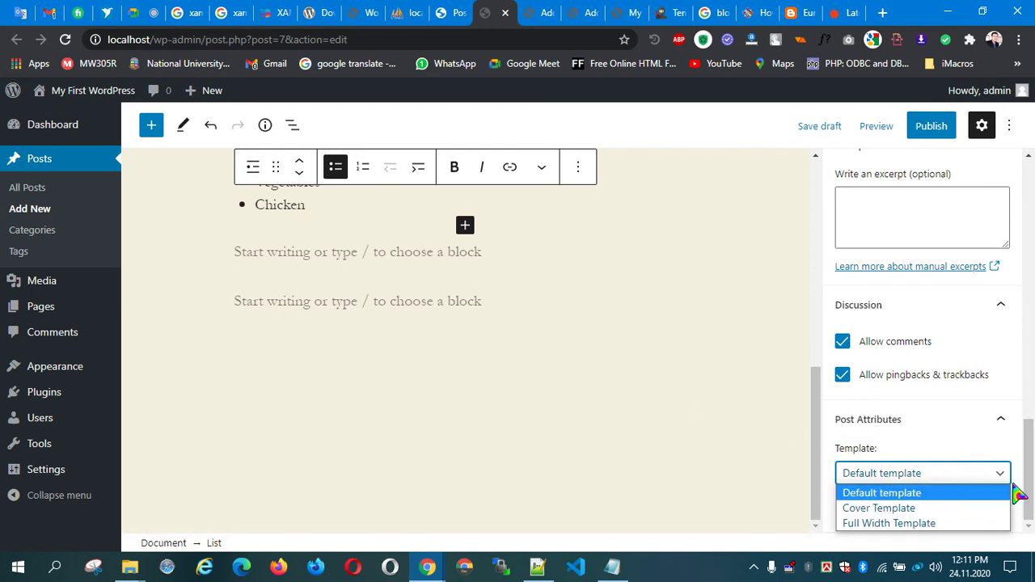
click(912, 472)
Step: Confirm visibility stays Public, then show the List block's own settings
scroll(909, 470, up, 10)
scroll(890, 401, up, 3)
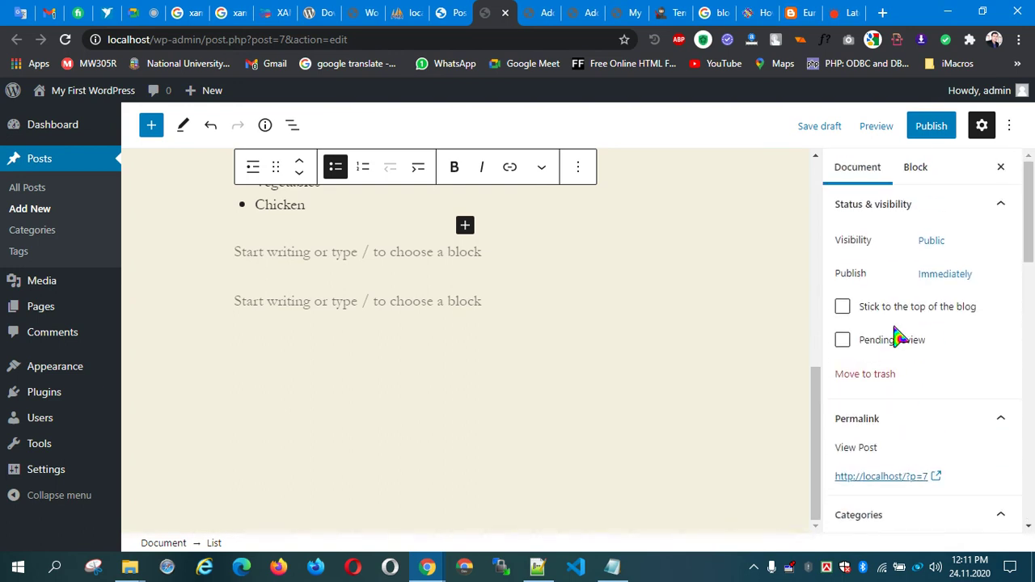
click(931, 242)
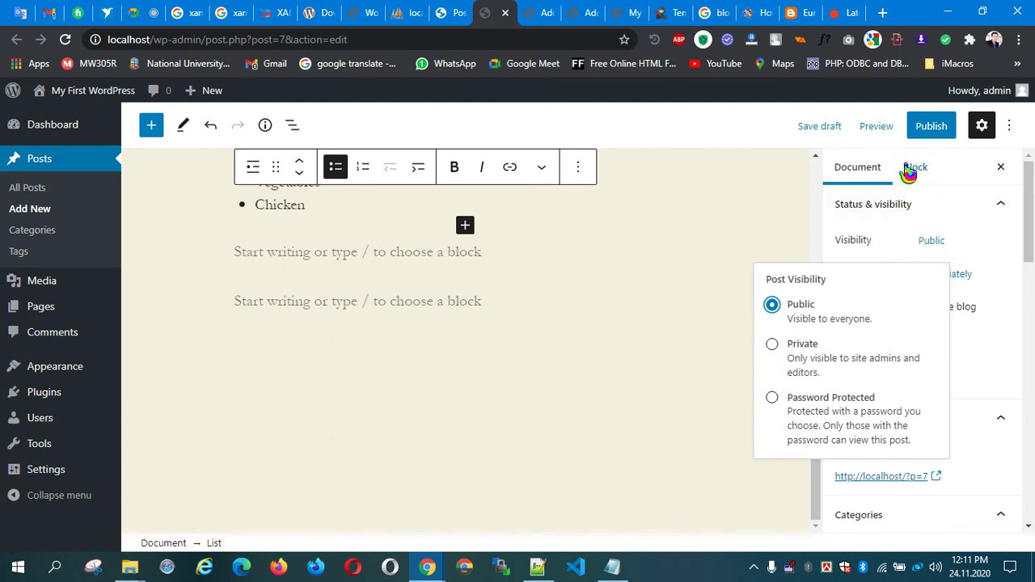
click(873, 178)
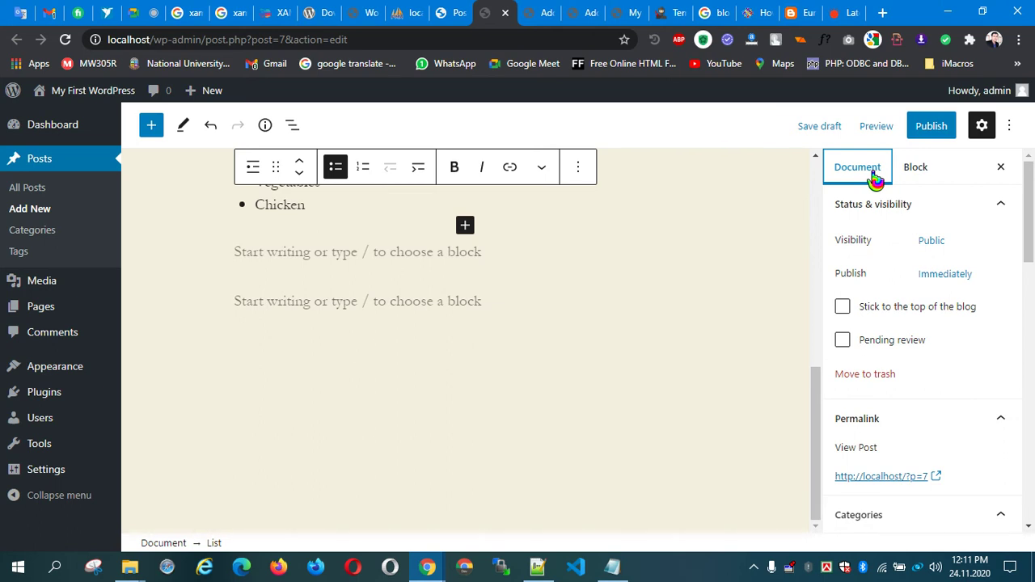
click(906, 176)
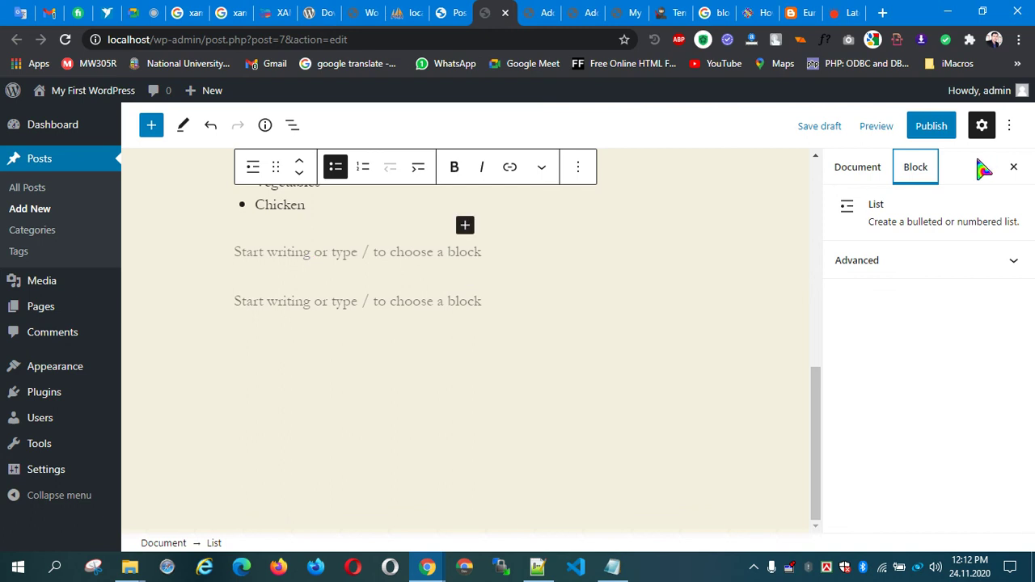
Step: Publish My First Post, copy its live link, and open a blank browser tab
click(931, 130)
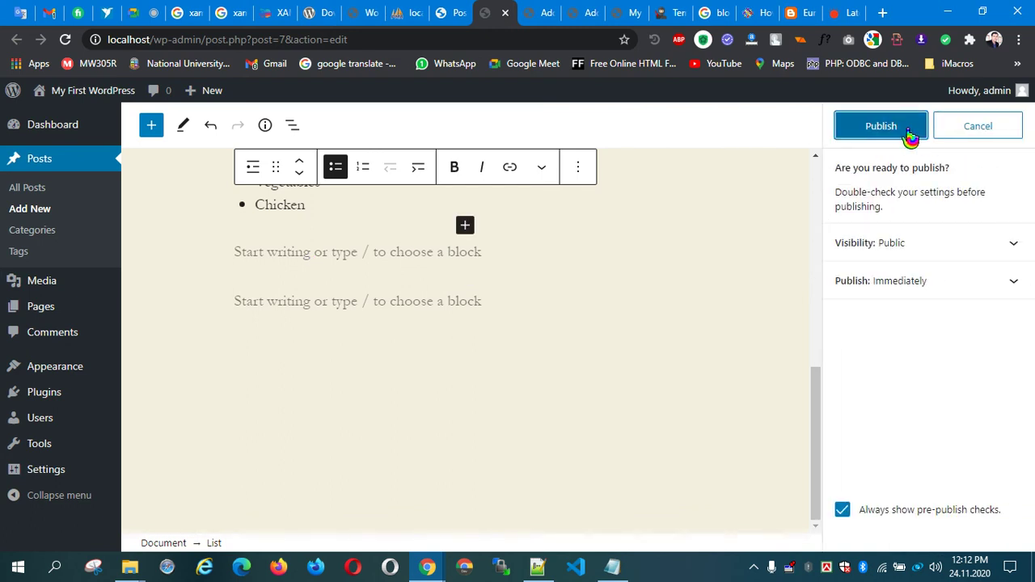
click(901, 136)
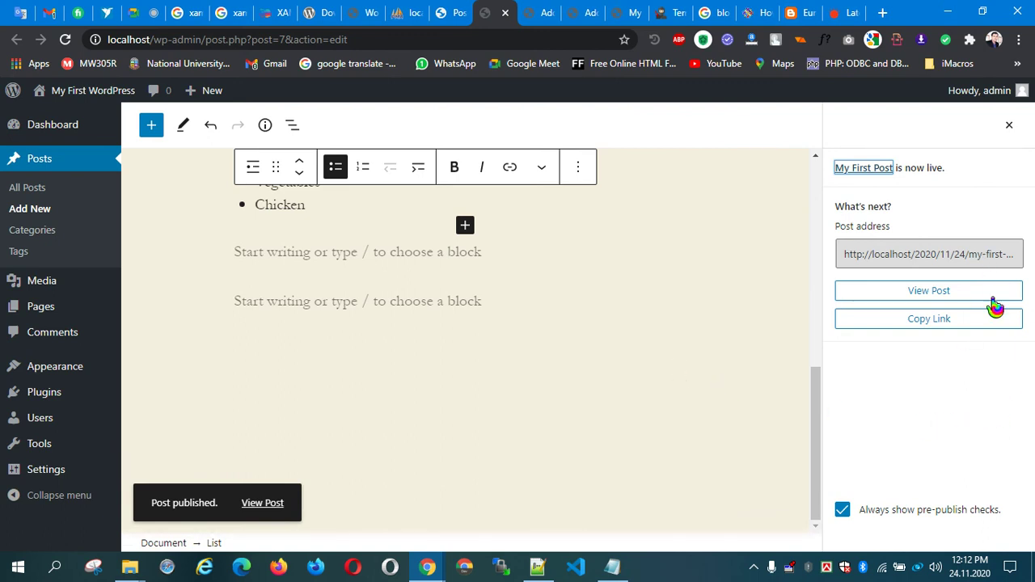
click(931, 322)
click(882, 12)
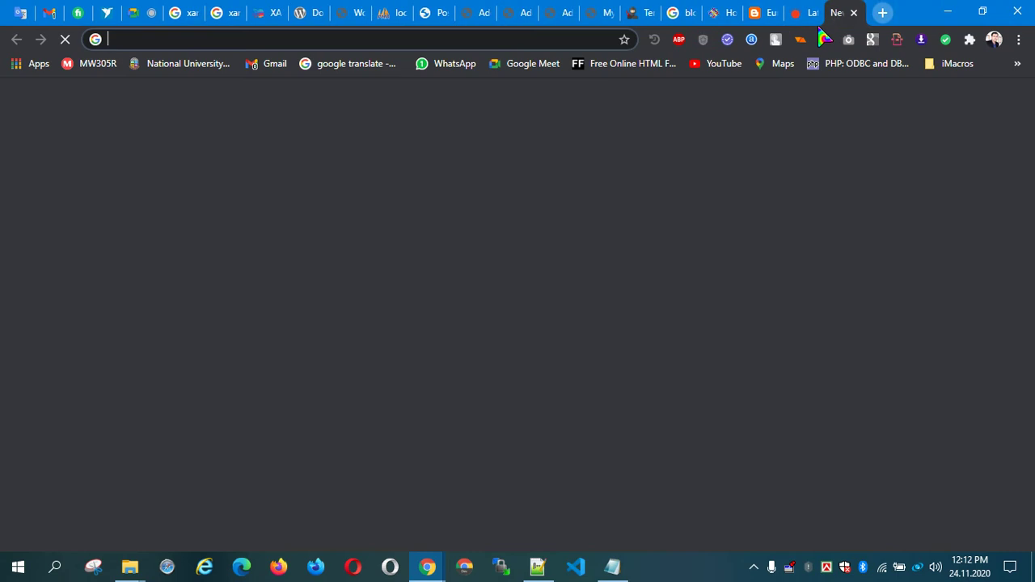
Step: Load the copied address and scroll through the live My First Post page
key(ctrl+v)
key(Return)
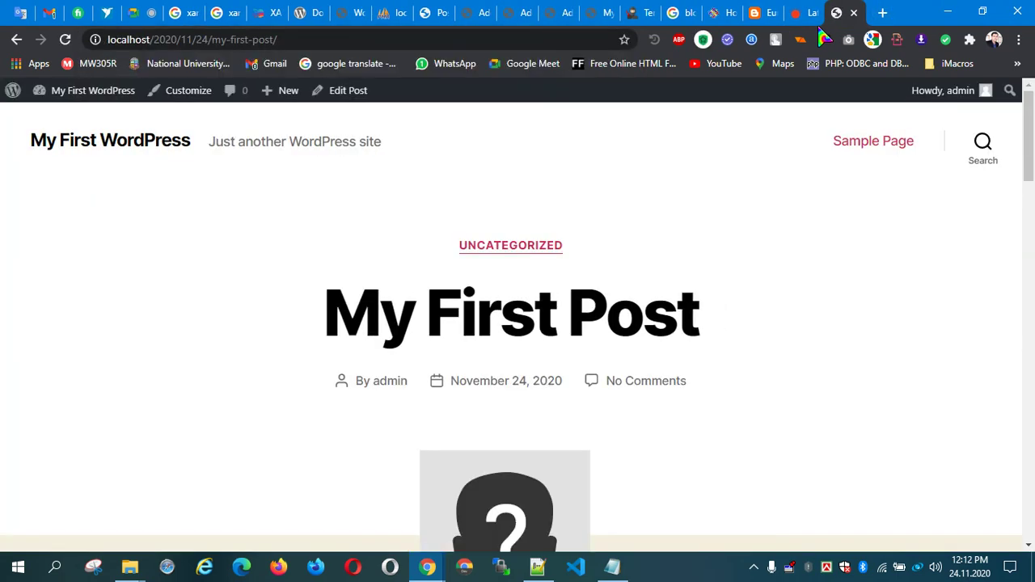
scroll(458, 445, down, 20)
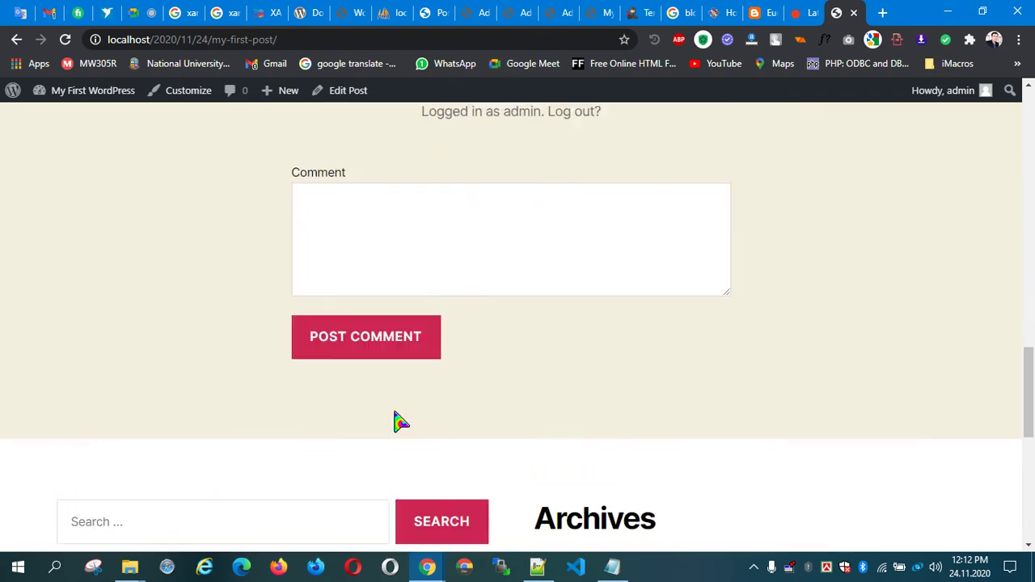
scroll(396, 420, down, 5)
scroll(398, 418, up, 8)
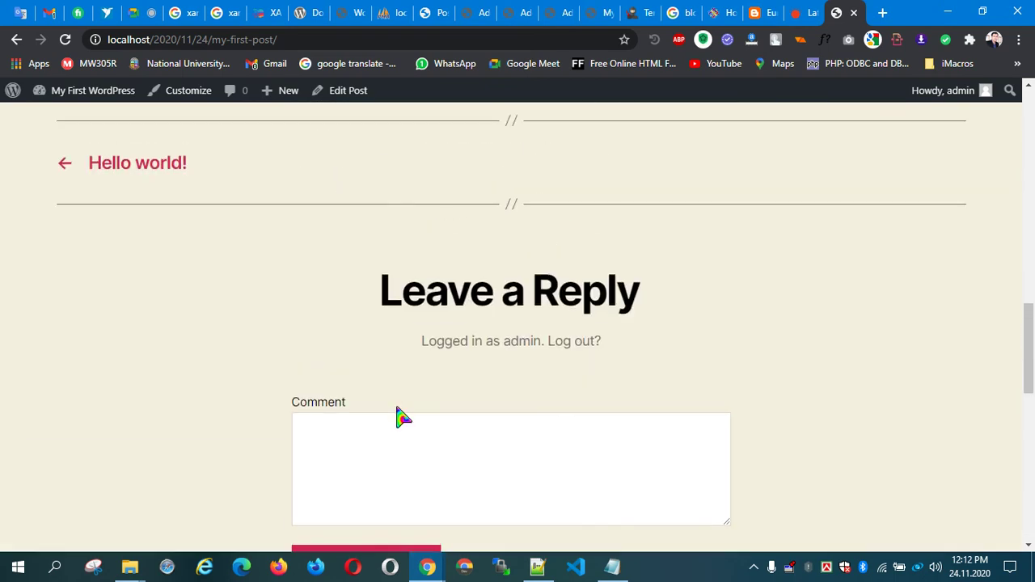
scroll(399, 386, up, 3)
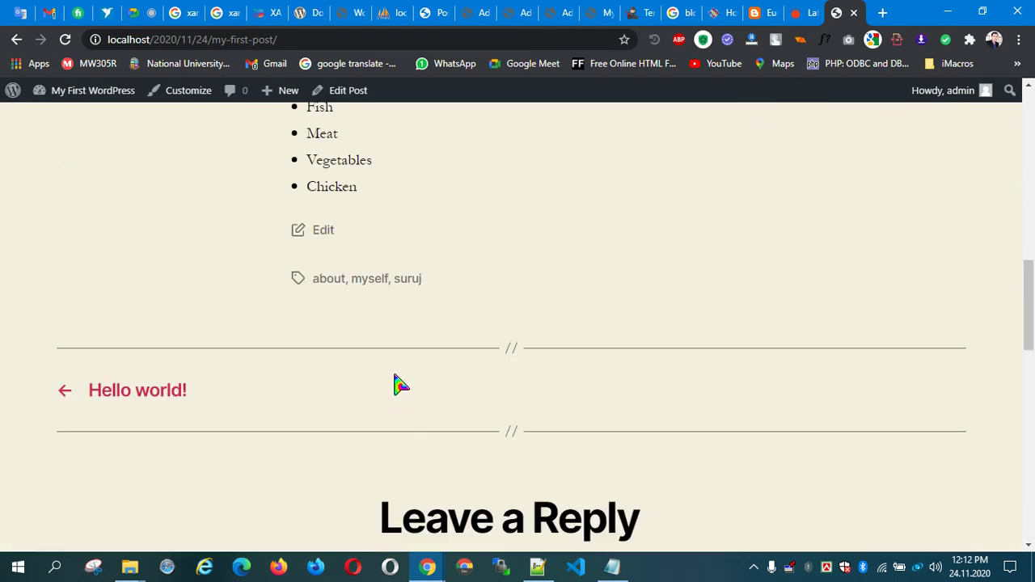
scroll(399, 386, up, 15)
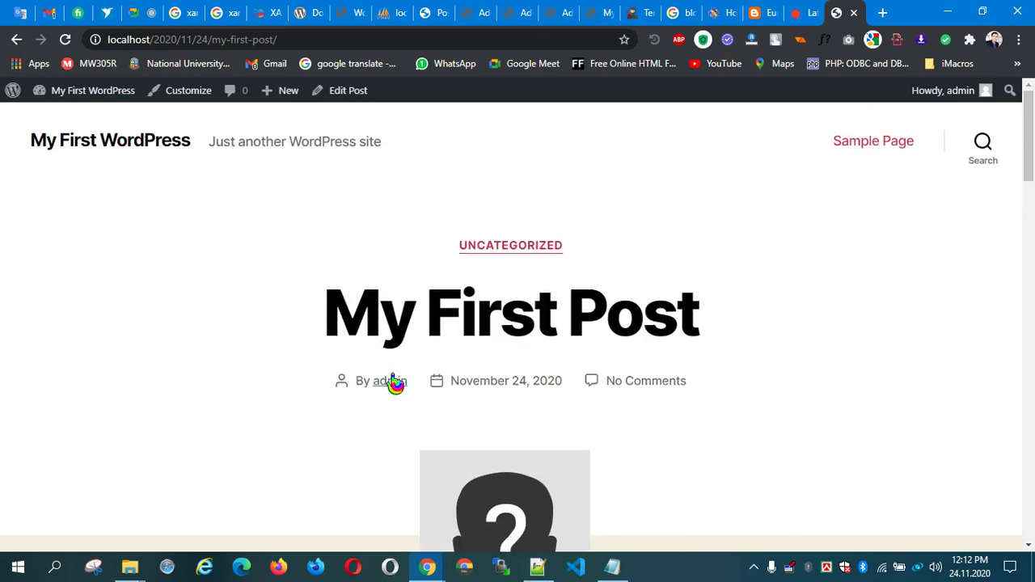
scroll(398, 379, down, 5)
scroll(388, 375, up, 5)
scroll(461, 386, down, 4)
Step: Select text on the live post, including the whole My First Post title, then return to admin Posts
drag(515, 234, 497, 287)
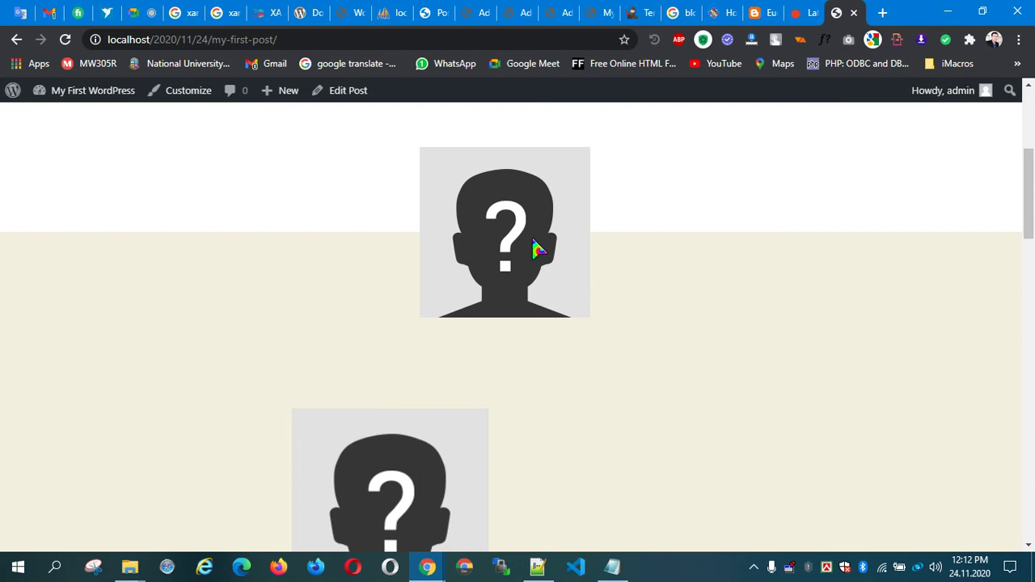
drag(492, 185, 310, 298)
drag(515, 209, 266, 339)
scroll(240, 347, down, 4)
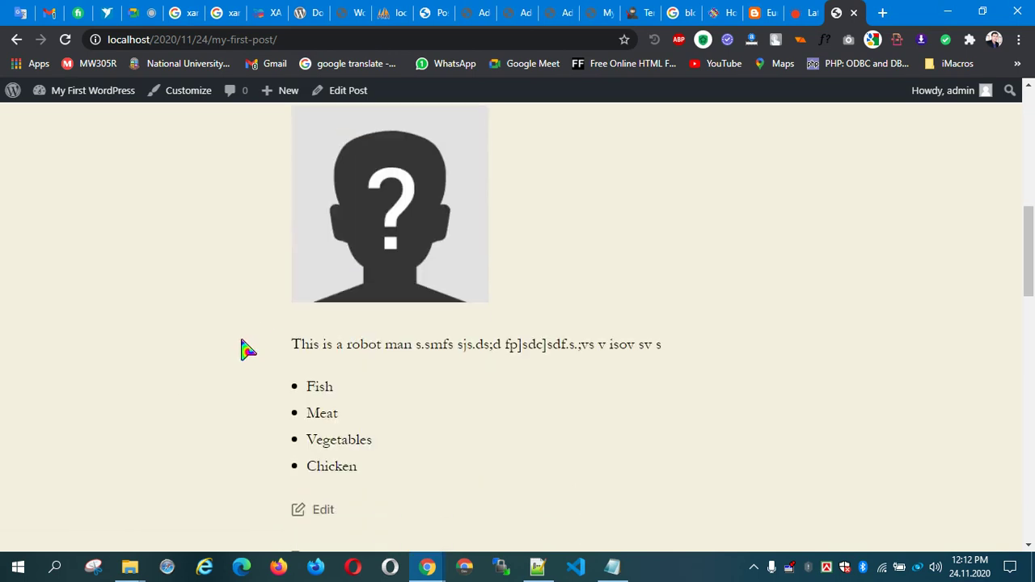
scroll(237, 347, up, 3)
scroll(245, 348, down, 2)
scroll(245, 348, down, 3)
scroll(347, 261, up, 3)
drag(326, 277, 557, 522)
scroll(514, 413, down, 4)
scroll(517, 380, up, 5)
click(522, 347)
drag(522, 347, 452, 412)
scroll(388, 340, up, 2)
drag(460, 312, 289, 277)
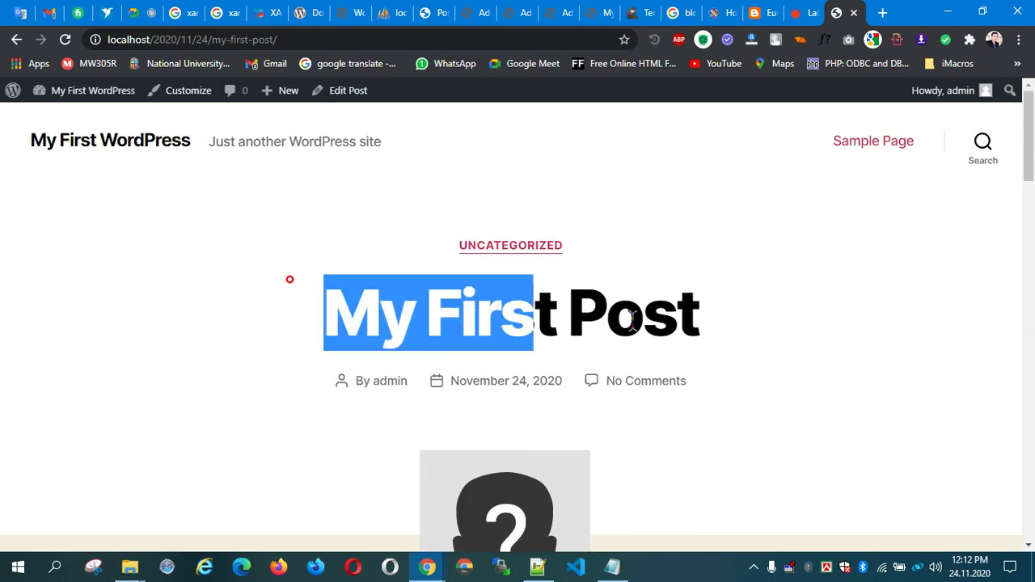
triple_click(732, 319)
scroll(599, 355, down, 3)
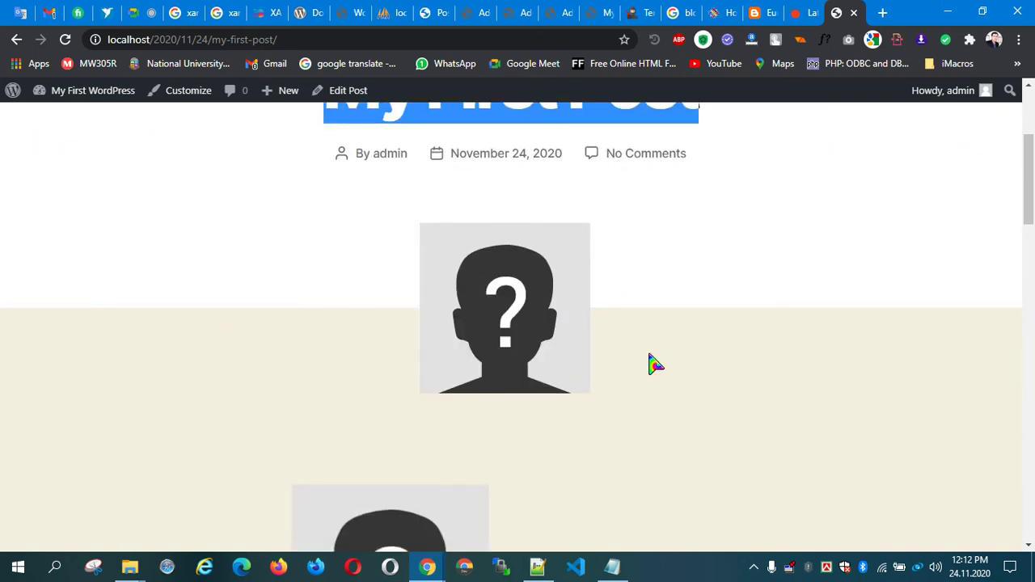
scroll(606, 380, down, 3)
scroll(536, 368, up, 3)
scroll(527, 336, up, 3)
click(443, 12)
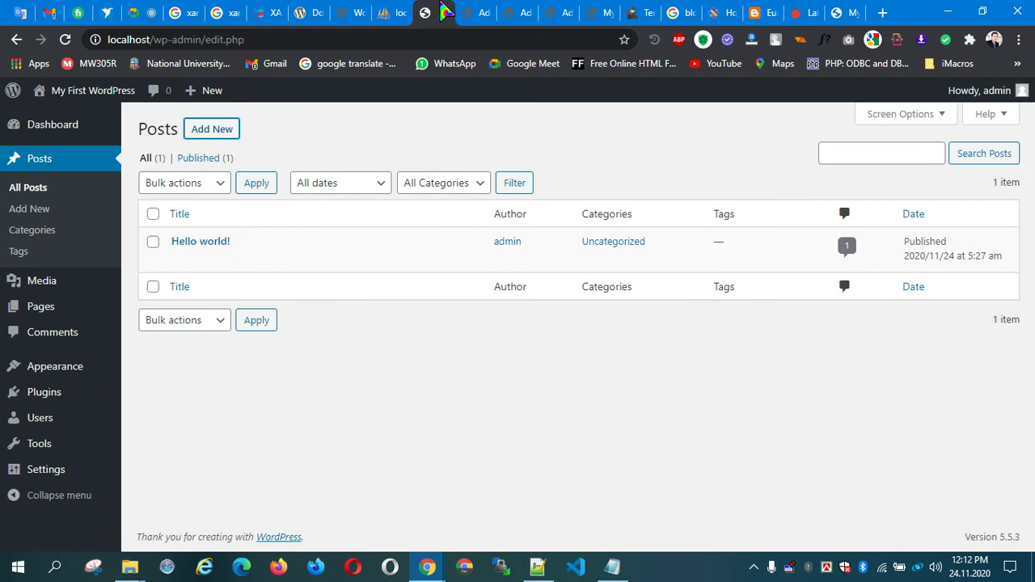
Step: Reload the Posts list, showing My First Post with three tags beside Hello world!
click(245, 39)
key(Return)
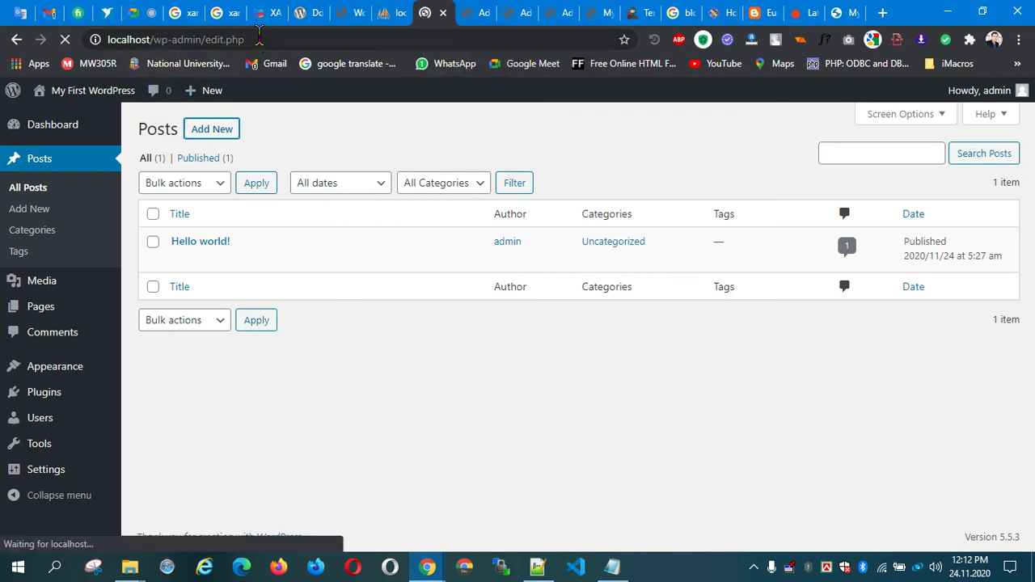
mouse_move(222, 313)
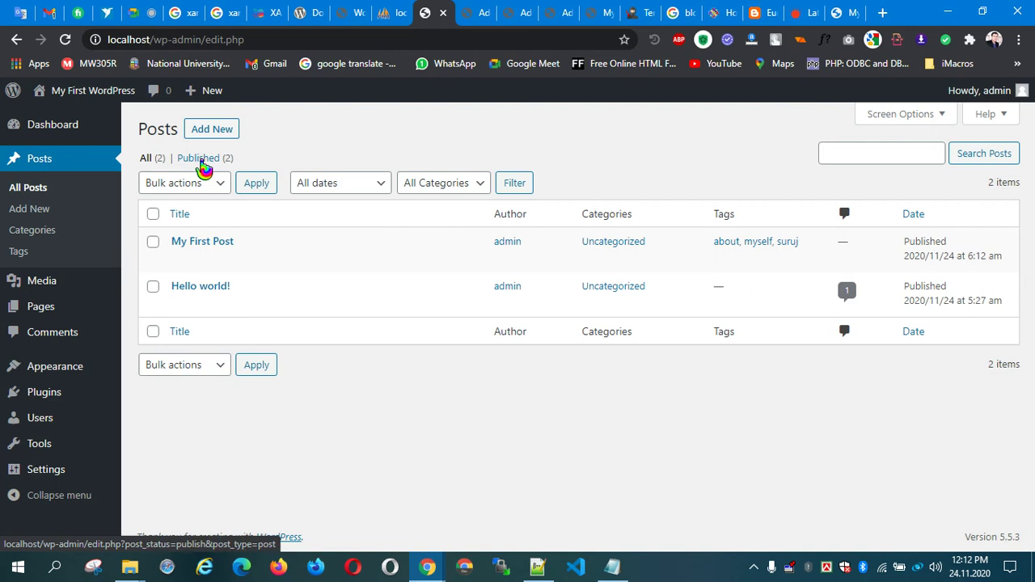
mouse_move(197, 275)
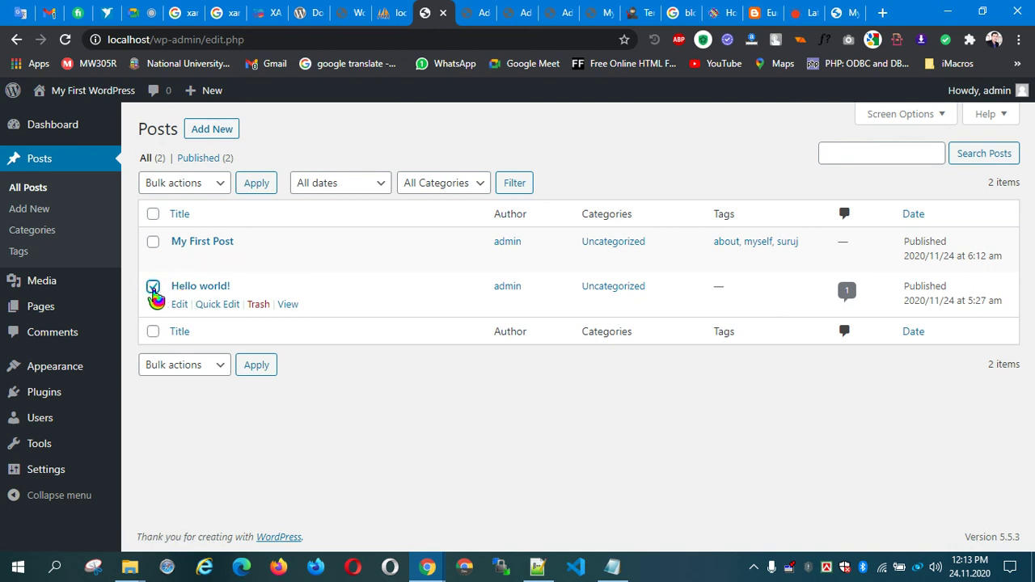
Step: Trash the Hello world! post from the All Posts list
click(153, 242)
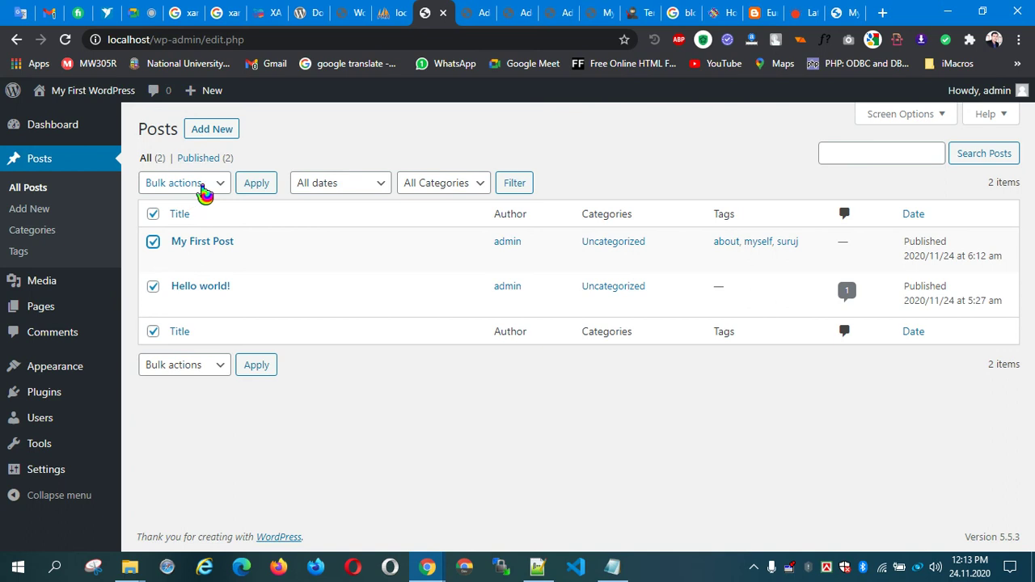
click(154, 242)
click(153, 288)
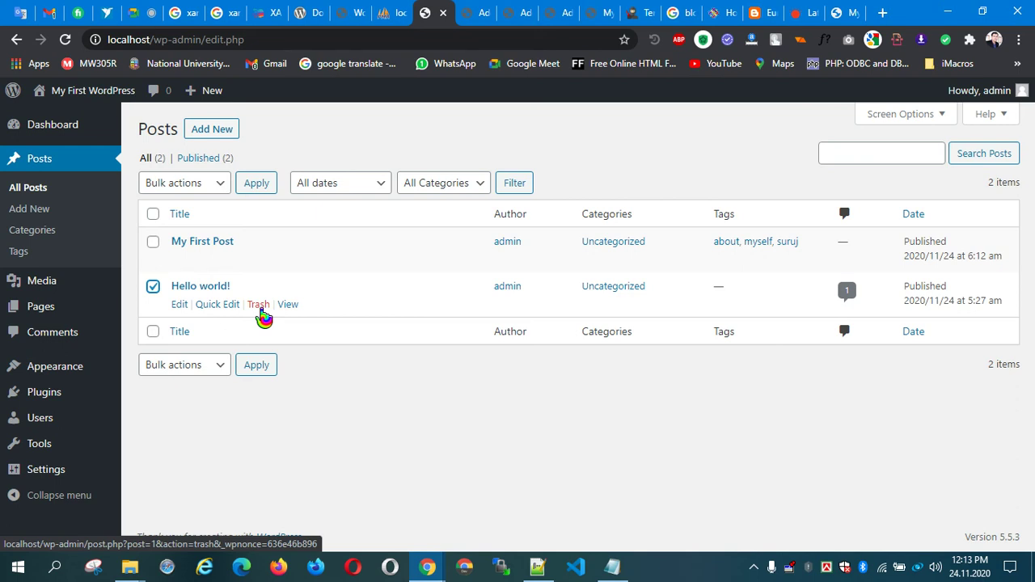
click(258, 304)
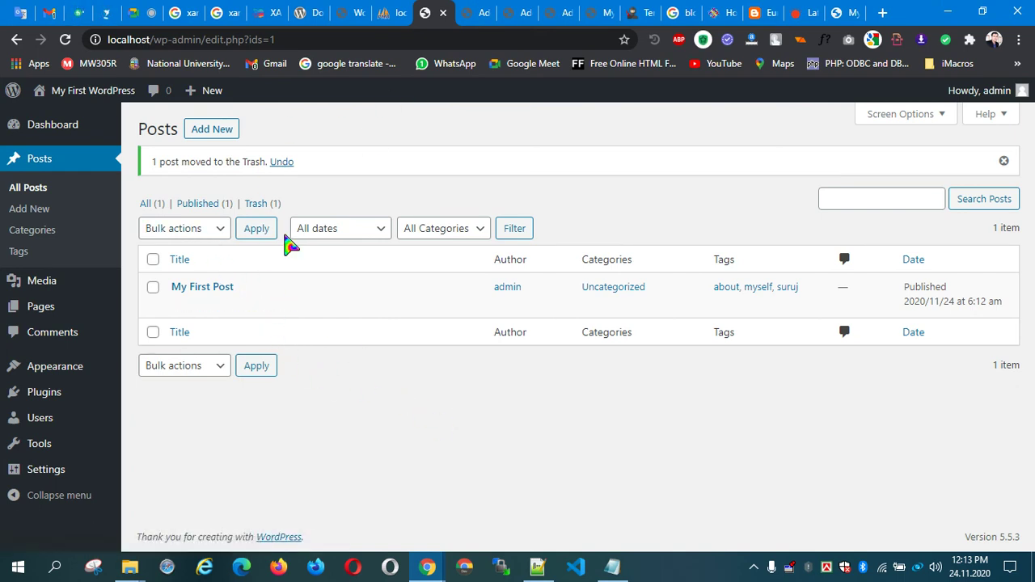
Step: Select My First Post and apply Edit as the bulk action
click(198, 233)
click(370, 444)
click(154, 288)
click(196, 232)
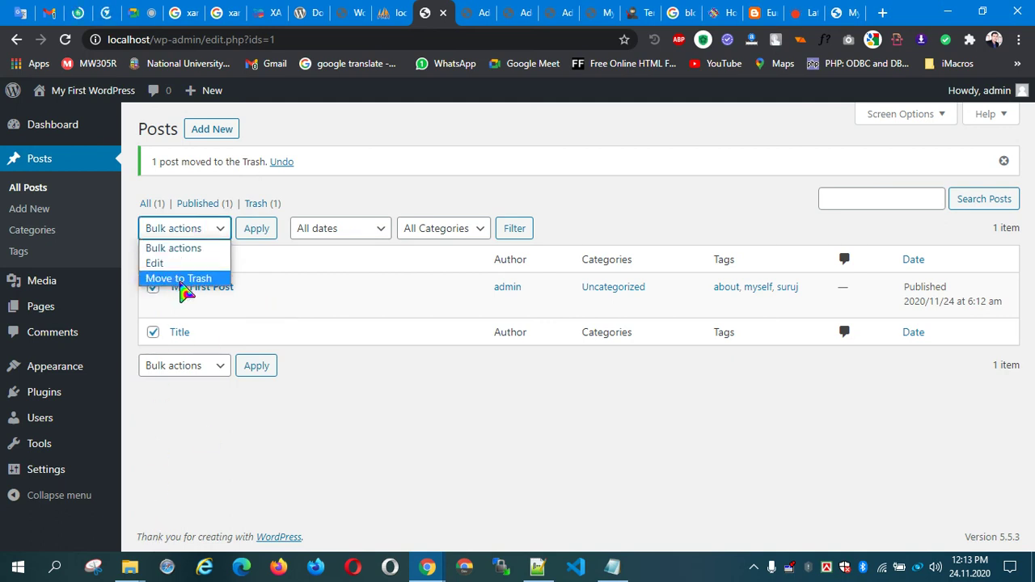
click(315, 203)
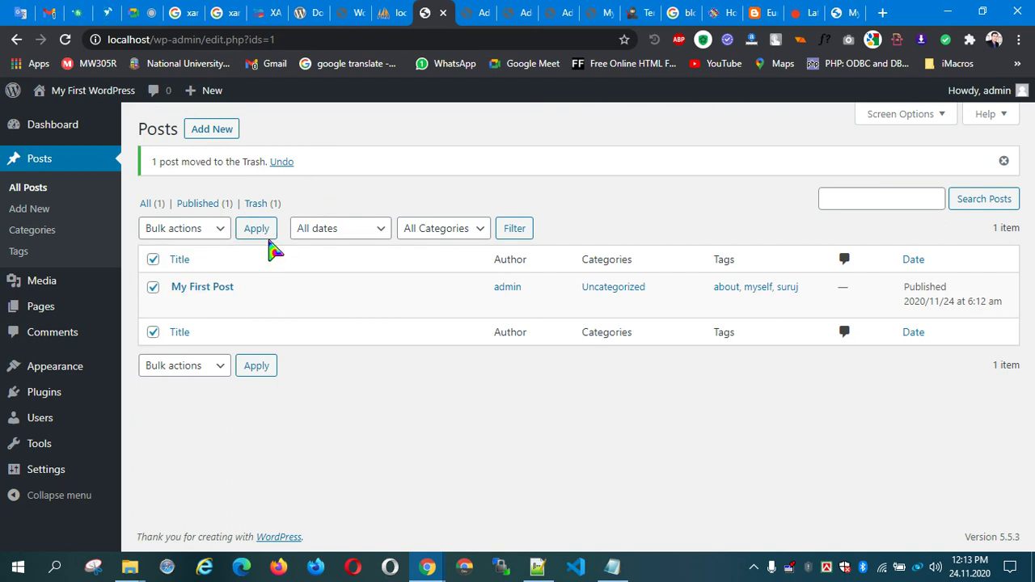
click(199, 231)
click(182, 263)
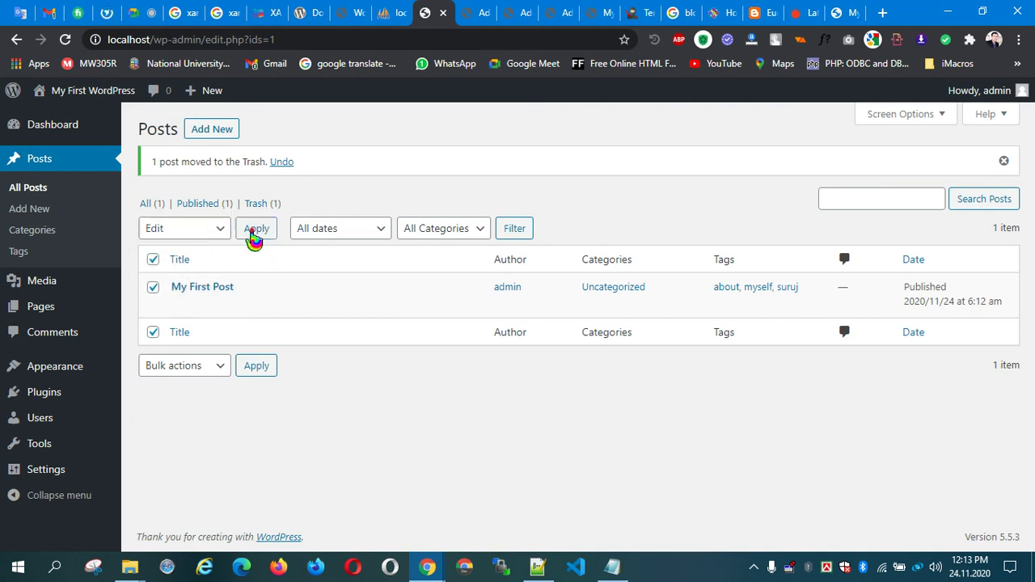
click(255, 235)
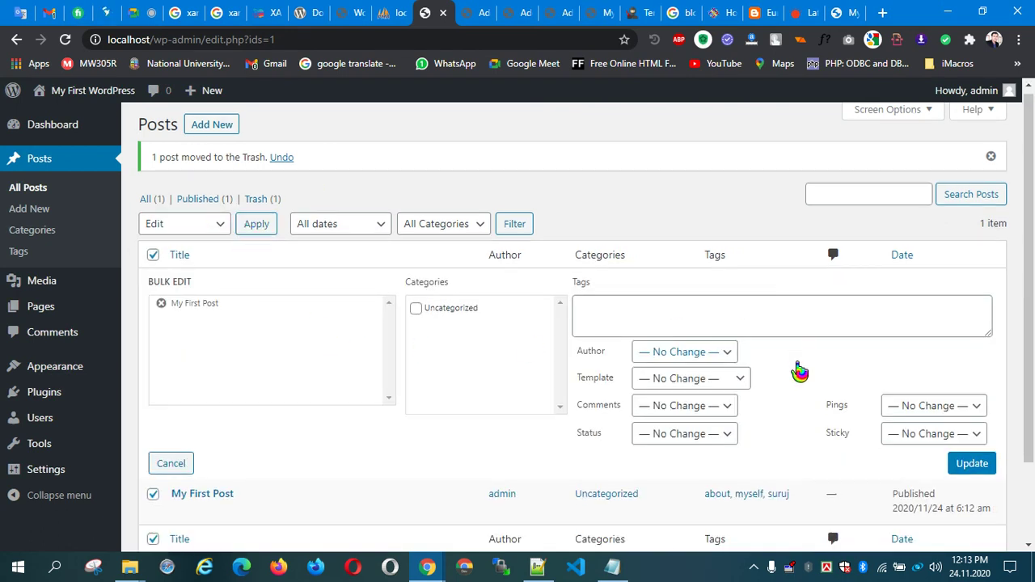
Step: Cancel the Bulk Edit panel and undo trashing Hello world!
scroll(809, 380, down, 2)
scroll(654, 296, up, 2)
scroll(662, 309, down, 2)
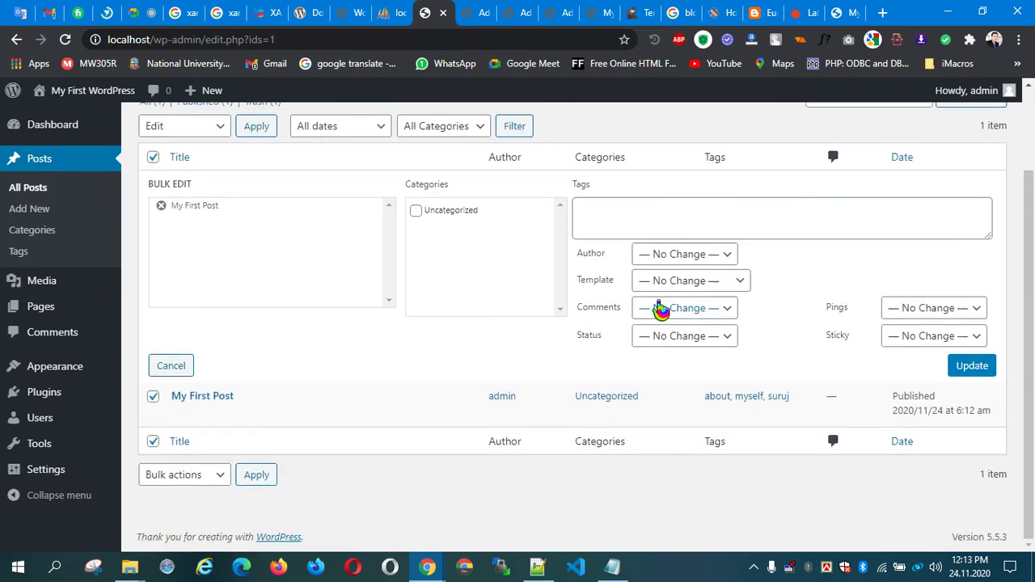
scroll(661, 309, up, 2)
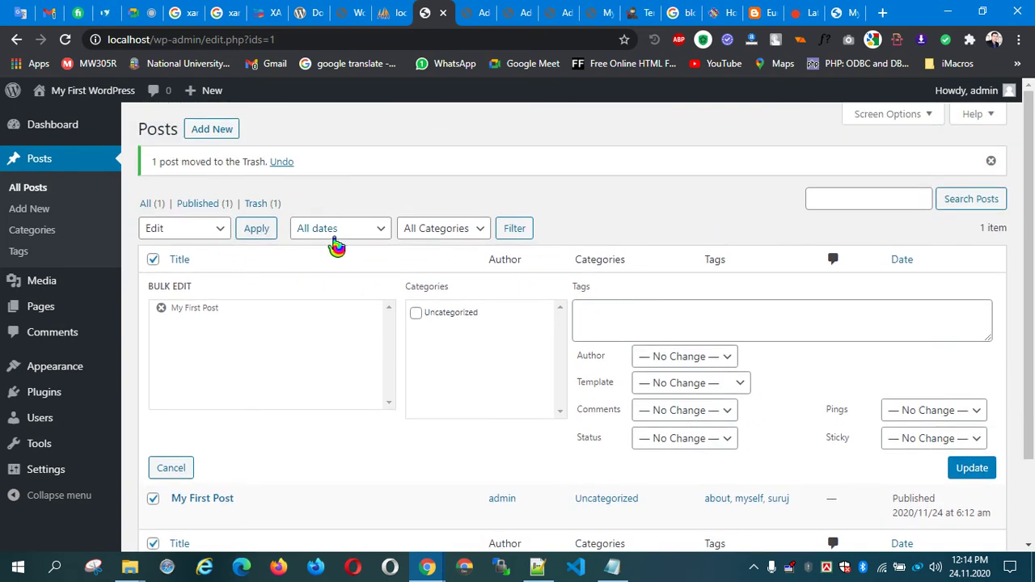
click(193, 235)
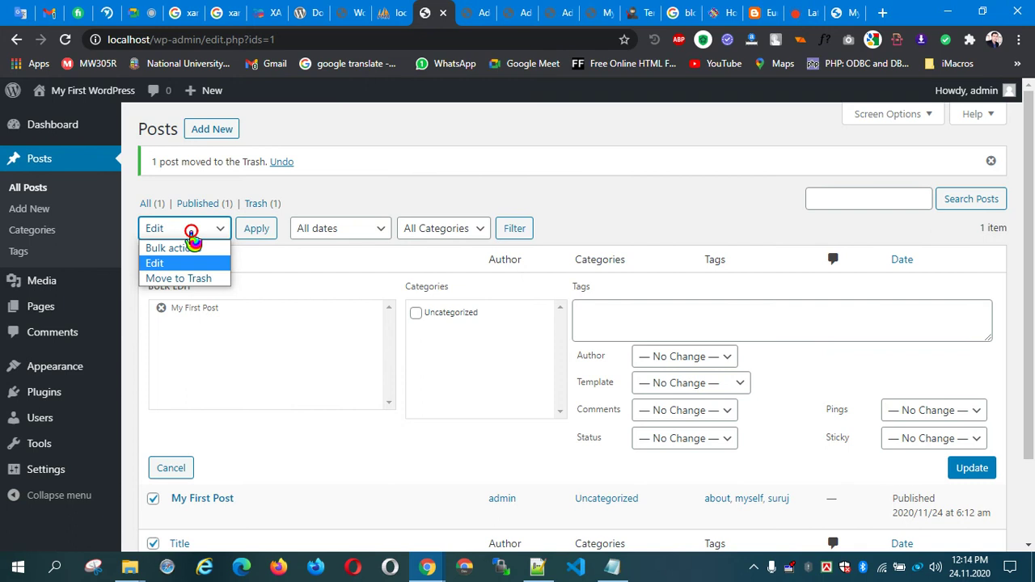
click(589, 219)
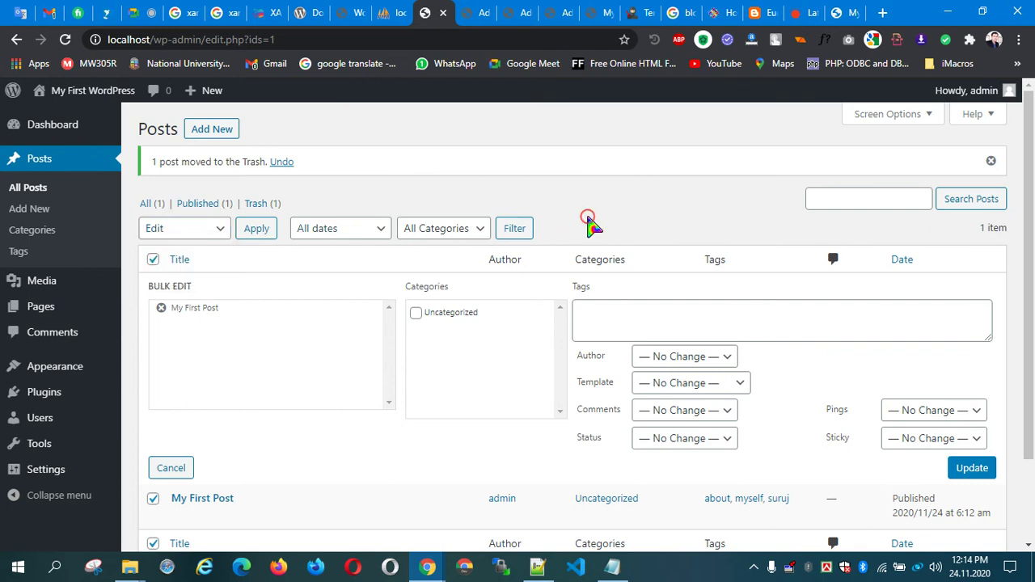
click(184, 470)
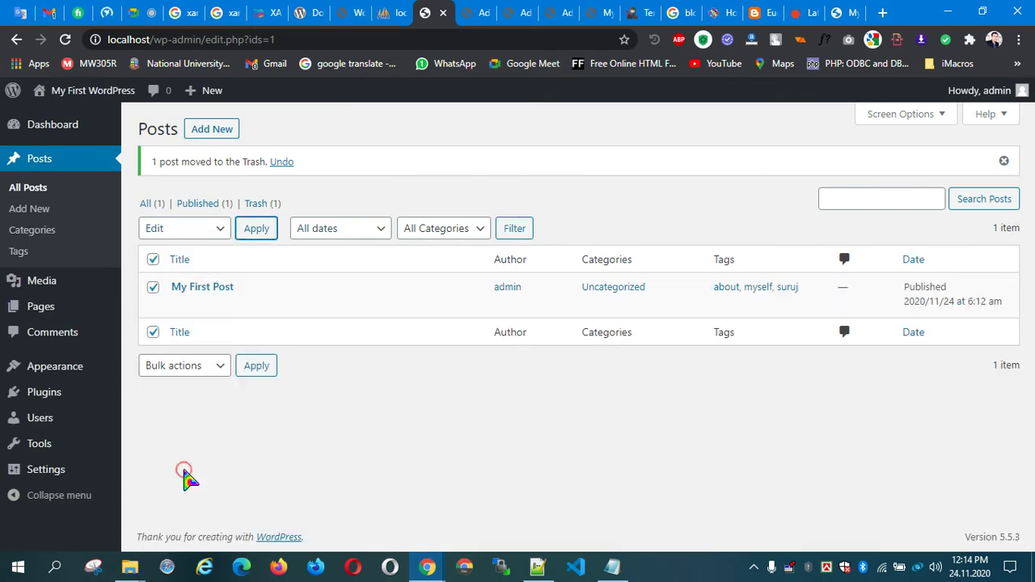
click(282, 166)
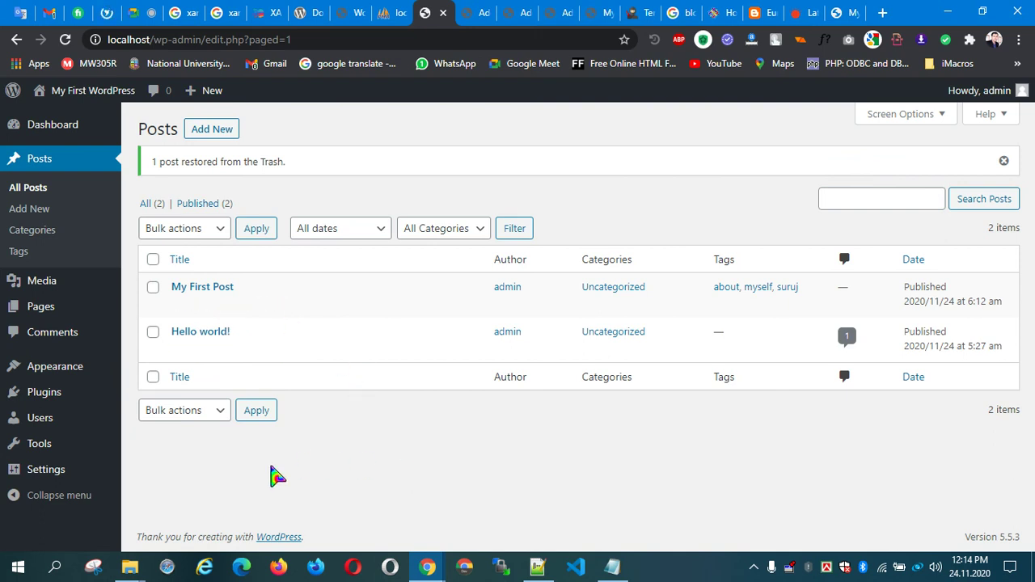
click(153, 331)
click(213, 230)
click(191, 263)
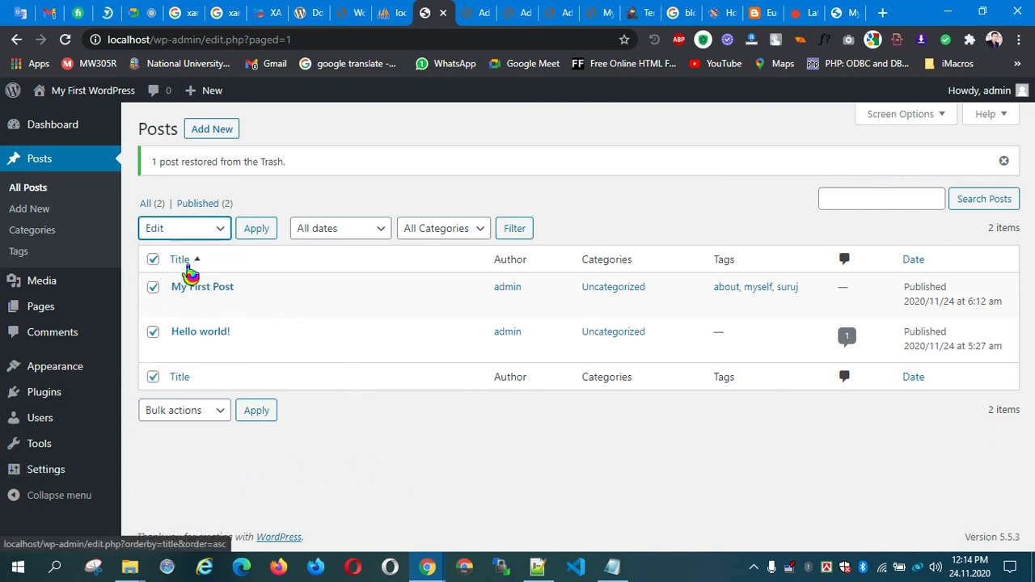
click(256, 230)
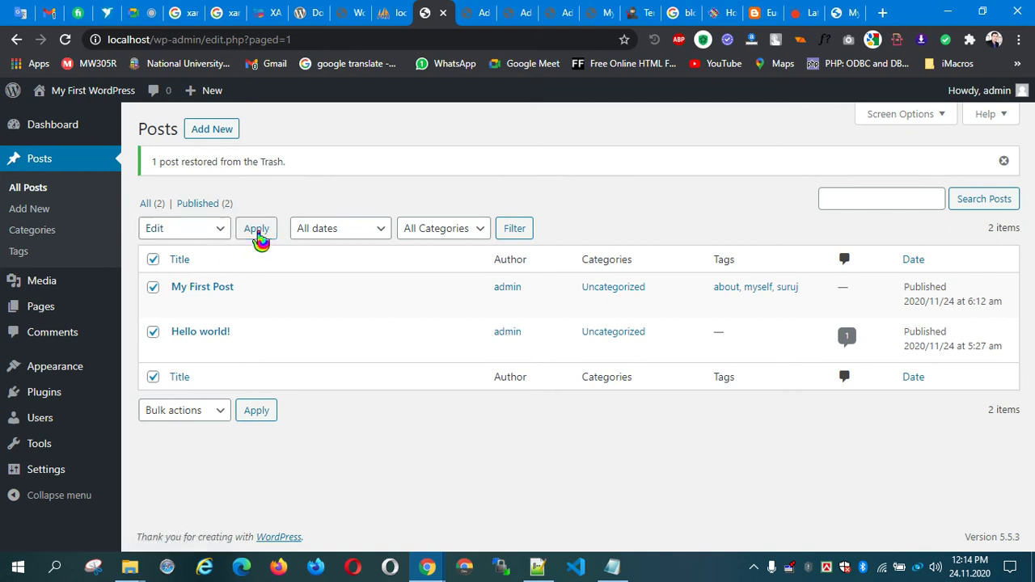
scroll(314, 324, down, 2)
scroll(324, 338, up, 2)
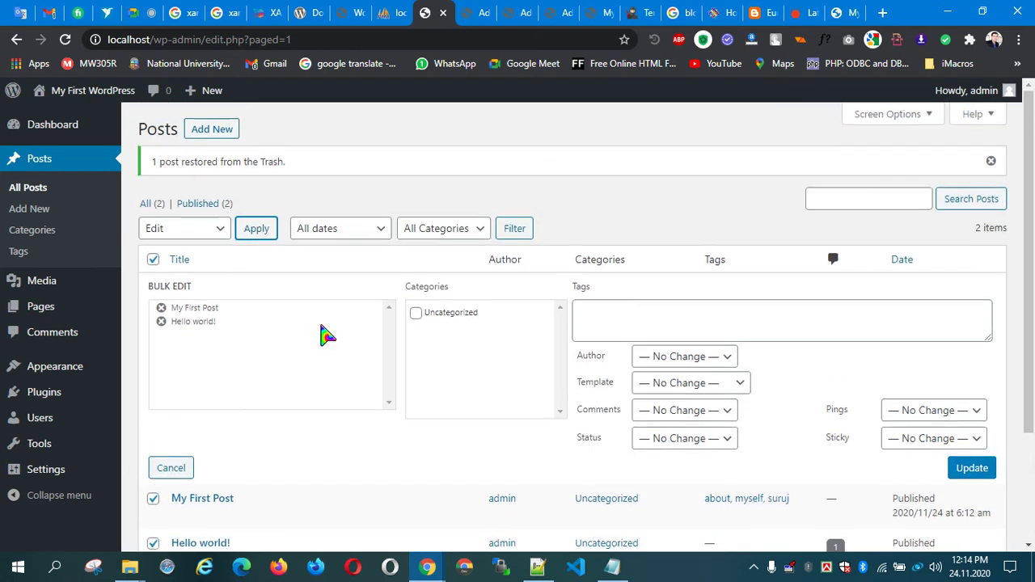
scroll(289, 334, down, 2)
scroll(282, 251, up, 1)
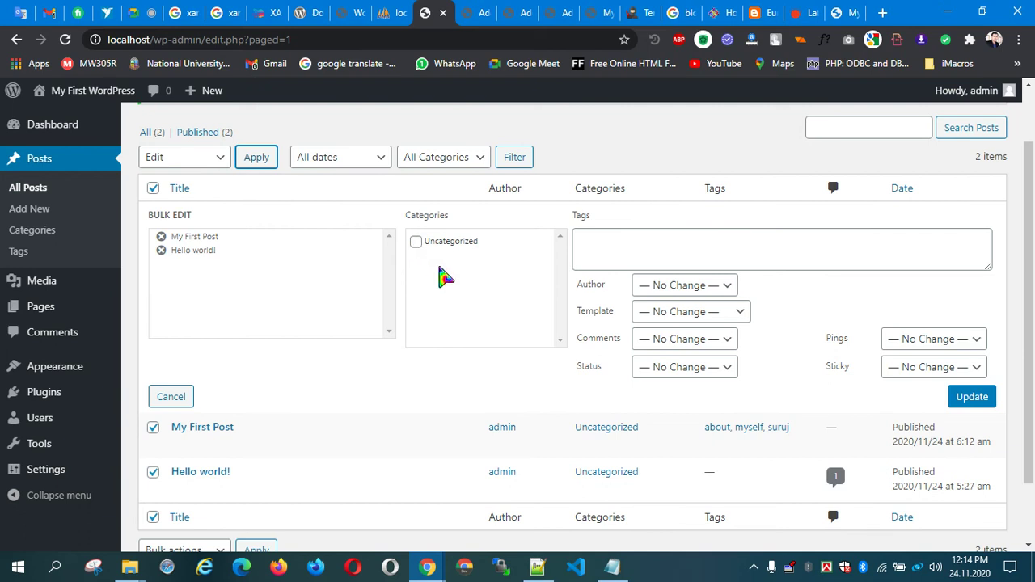
click(606, 250)
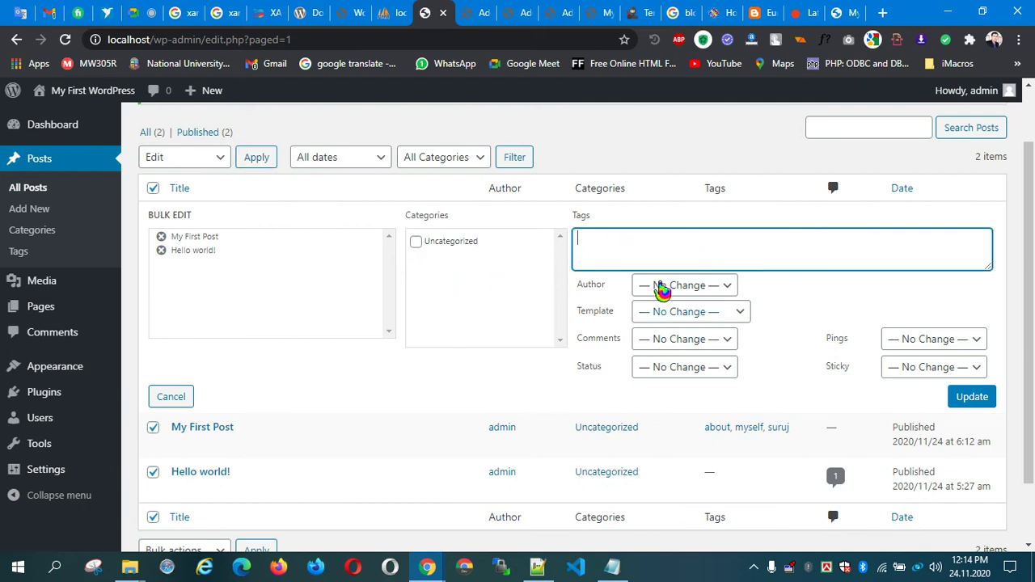
click(744, 232)
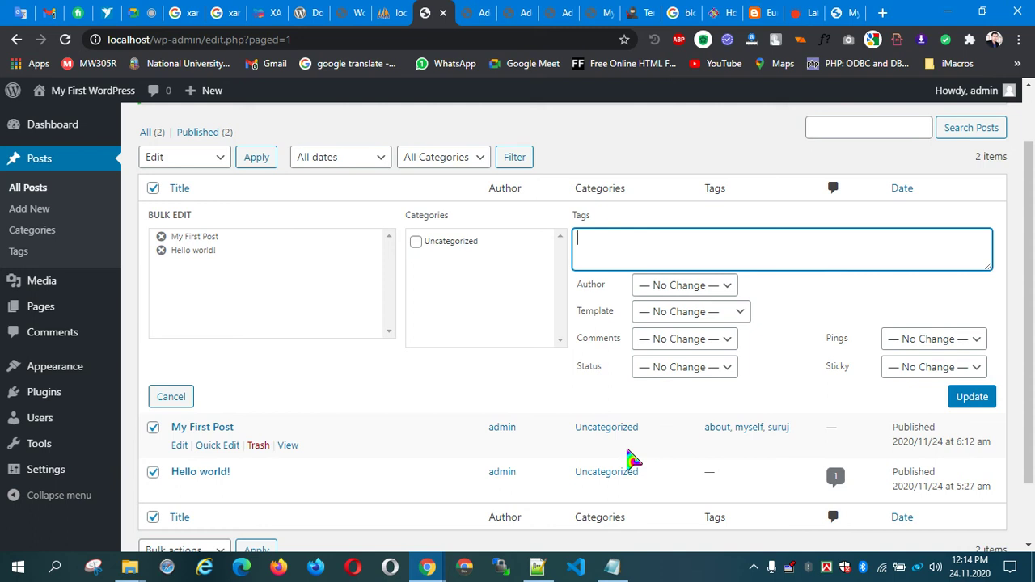
click(153, 188)
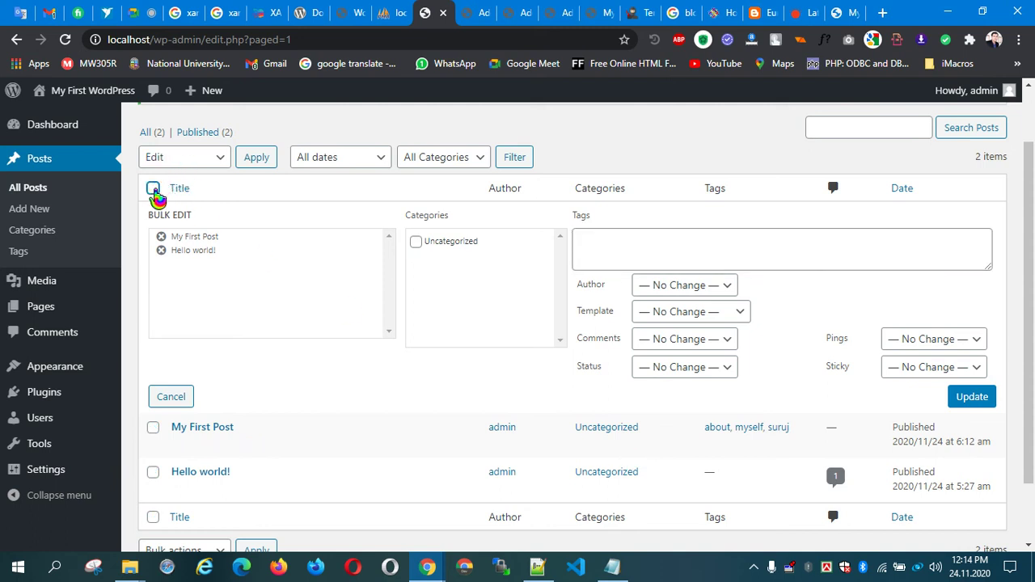
click(193, 159)
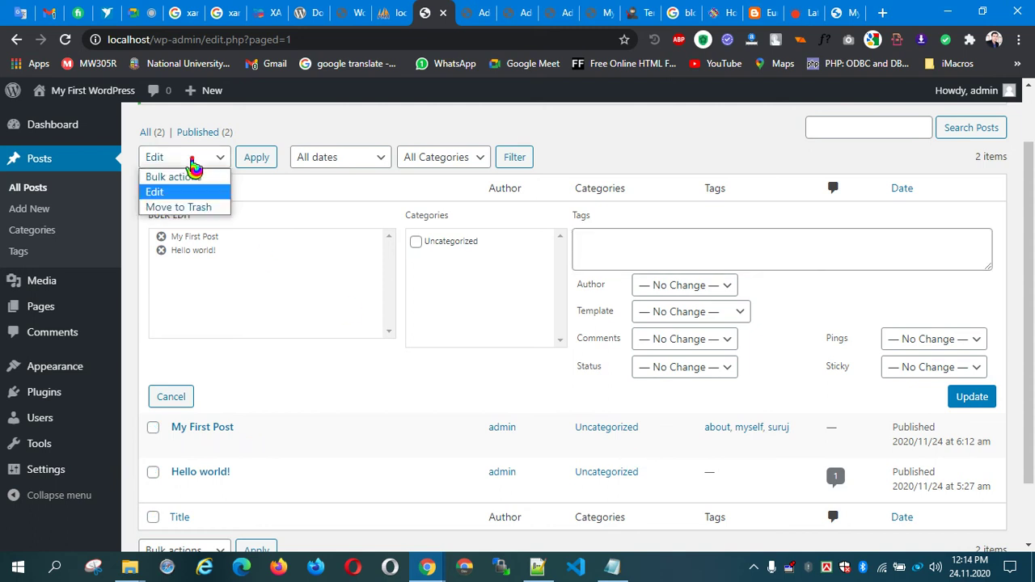
click(193, 160)
click(194, 161)
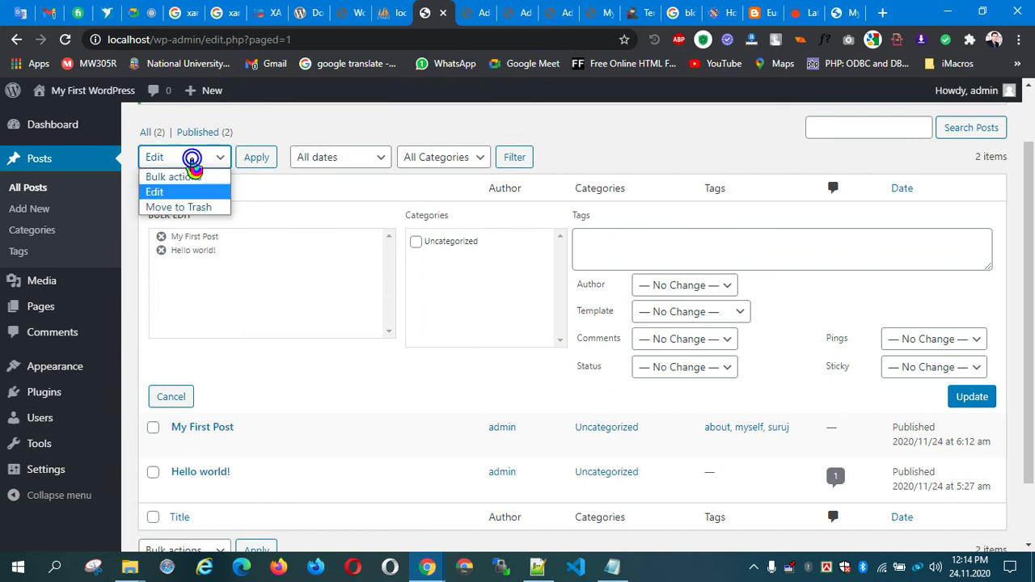
click(313, 136)
click(215, 157)
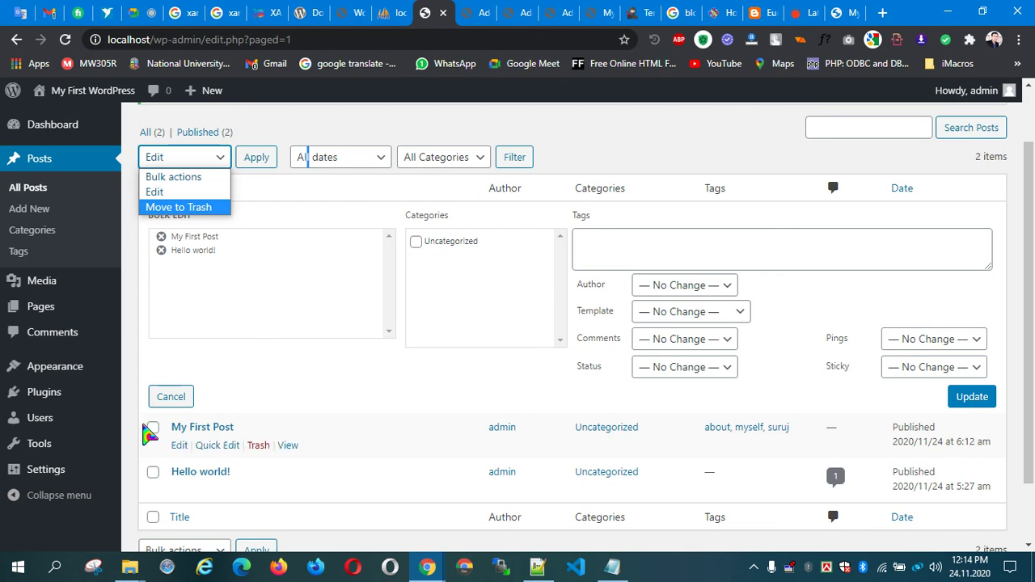
scroll(539, 462, down, 2)
scroll(356, 453, up, 3)
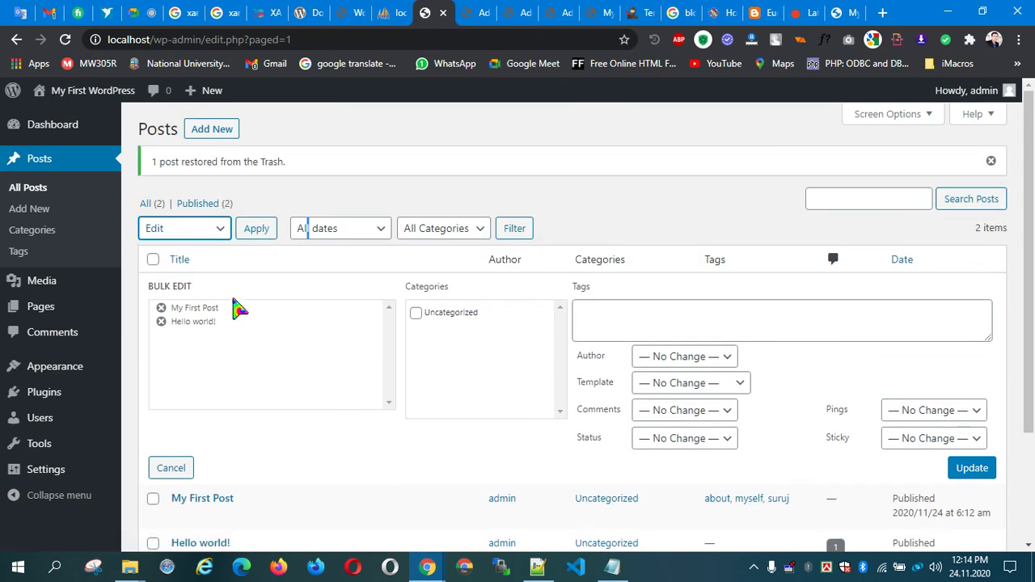
scroll(836, 396, down, 3)
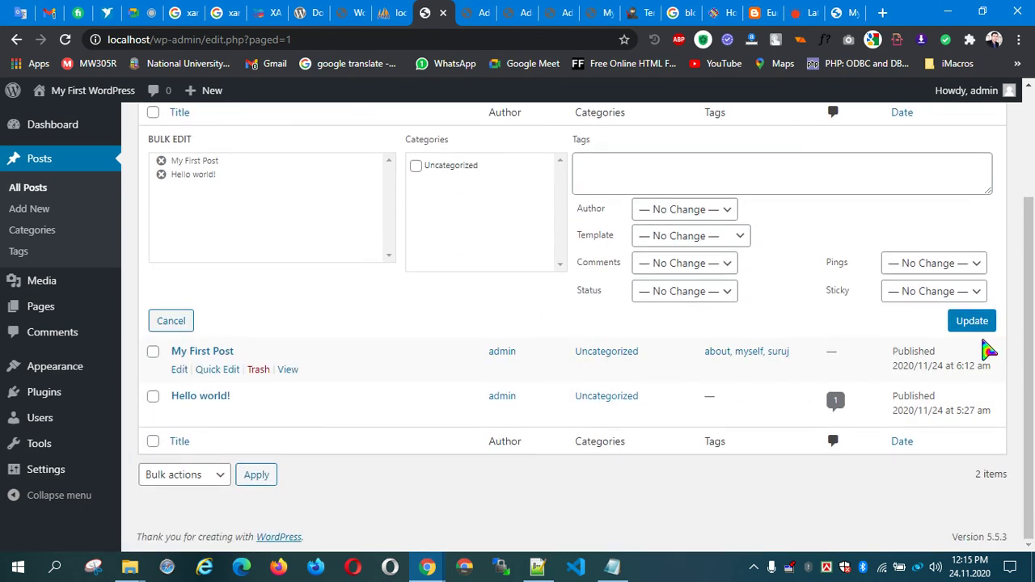
scroll(978, 347, up, 3)
scroll(833, 331, down, 2)
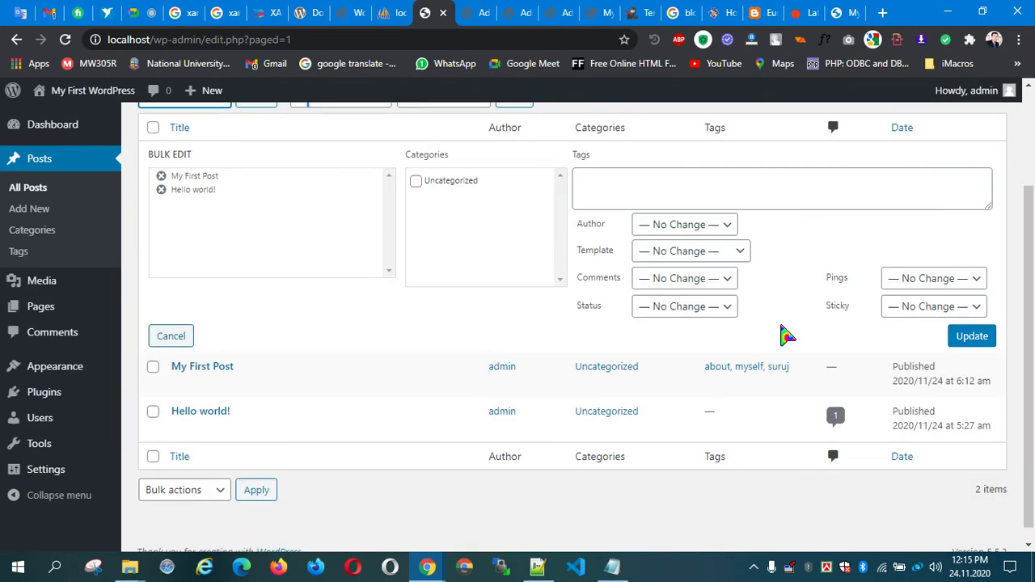
click(180, 327)
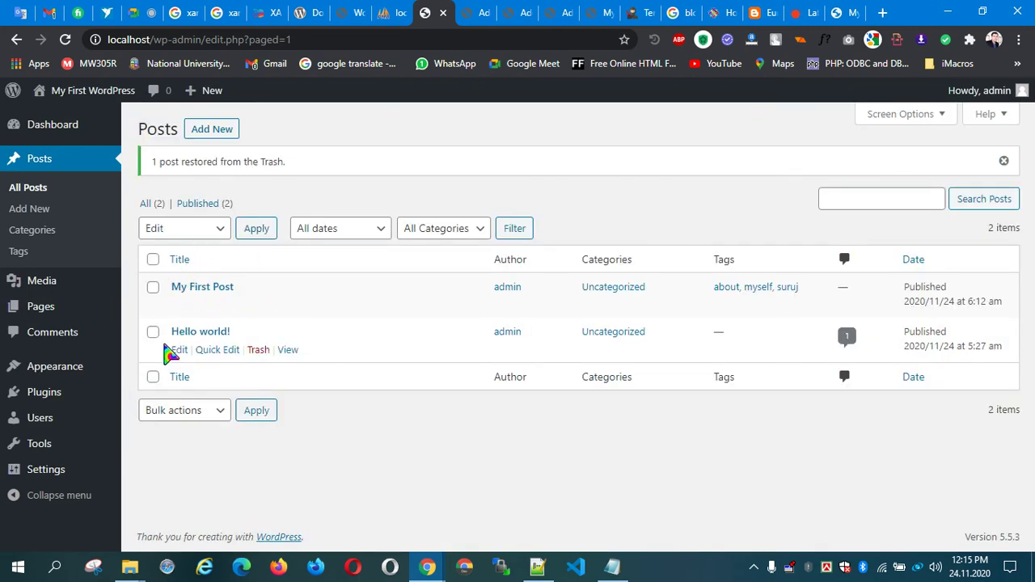
Step: Bulk-trash Hello world! with Move to Trash, then show the Trash (1) list
click(153, 331)
click(198, 229)
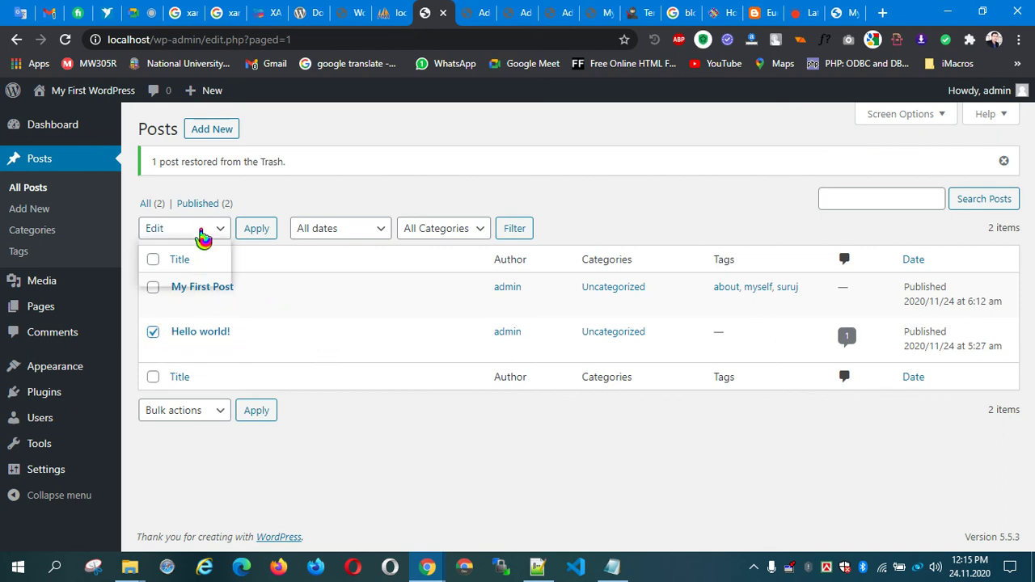
click(188, 275)
click(253, 236)
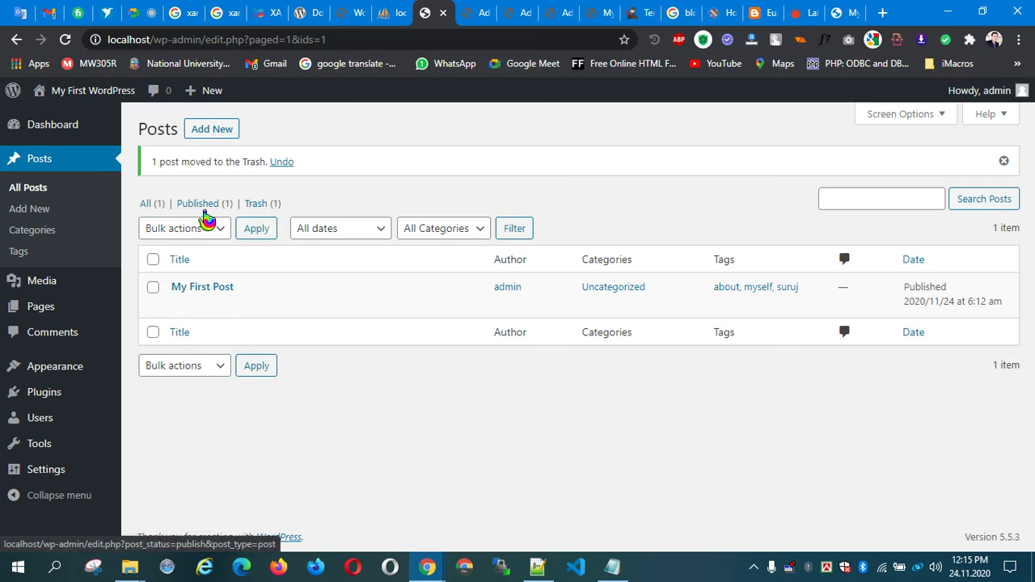
click(263, 208)
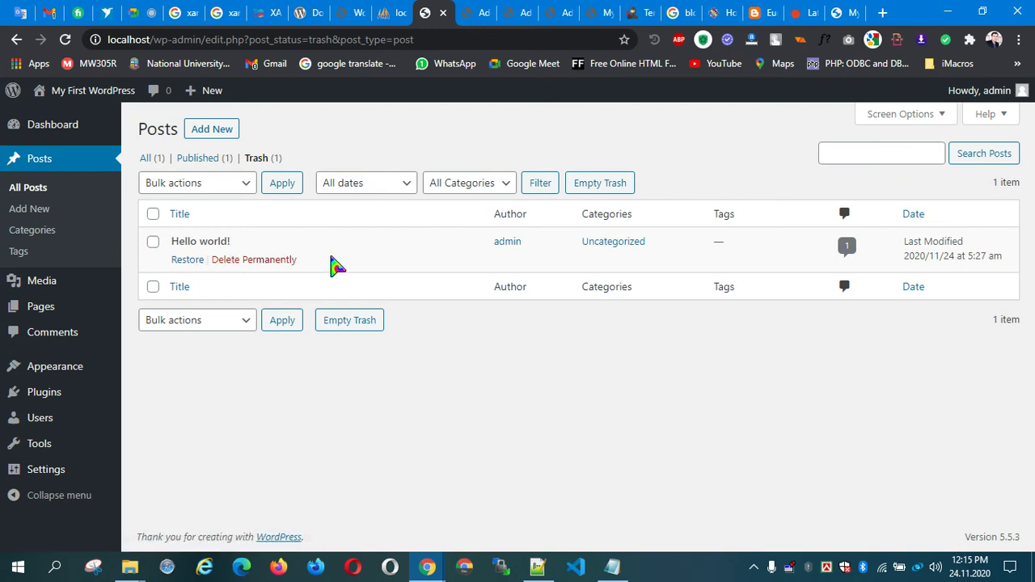
Step: Return to all posts and look over the date and category filters and search box
mouse_move(220, 242)
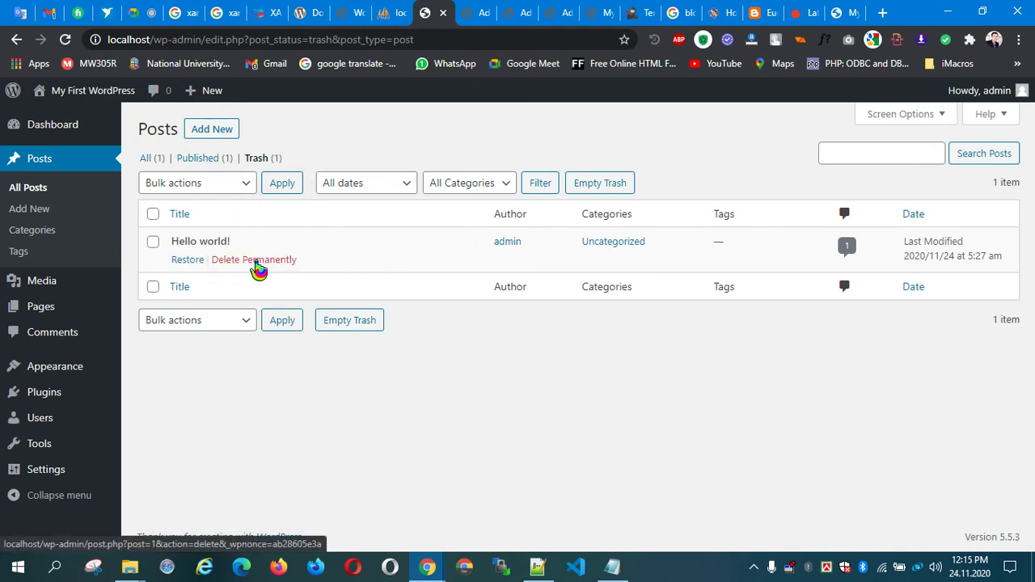
click(150, 159)
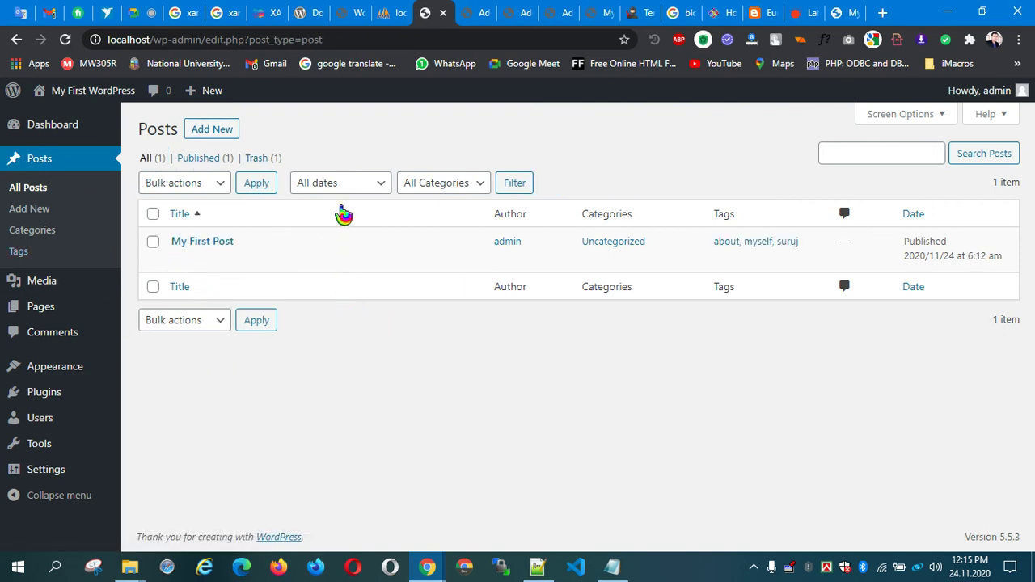
click(378, 188)
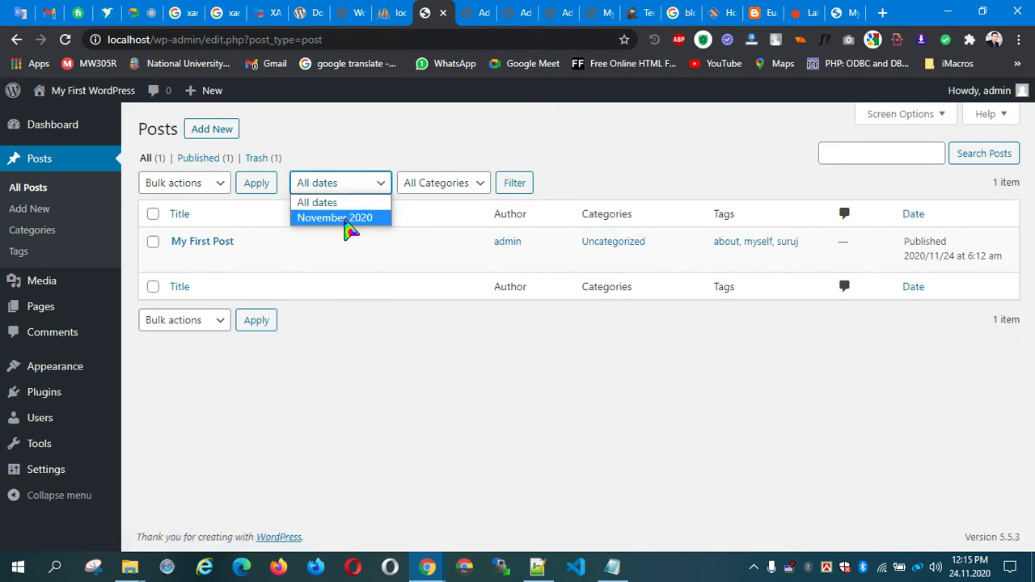
click(441, 183)
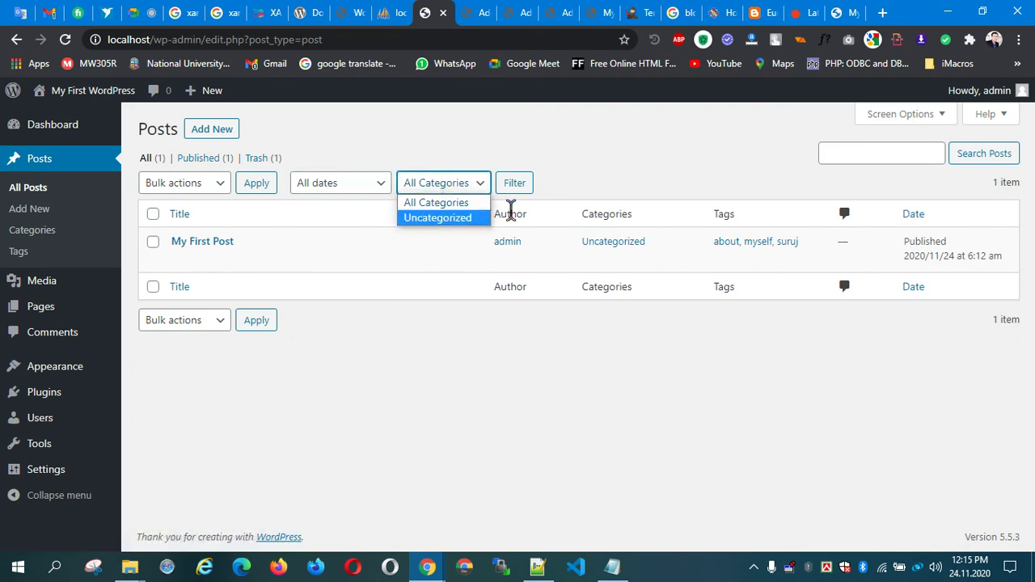
click(690, 182)
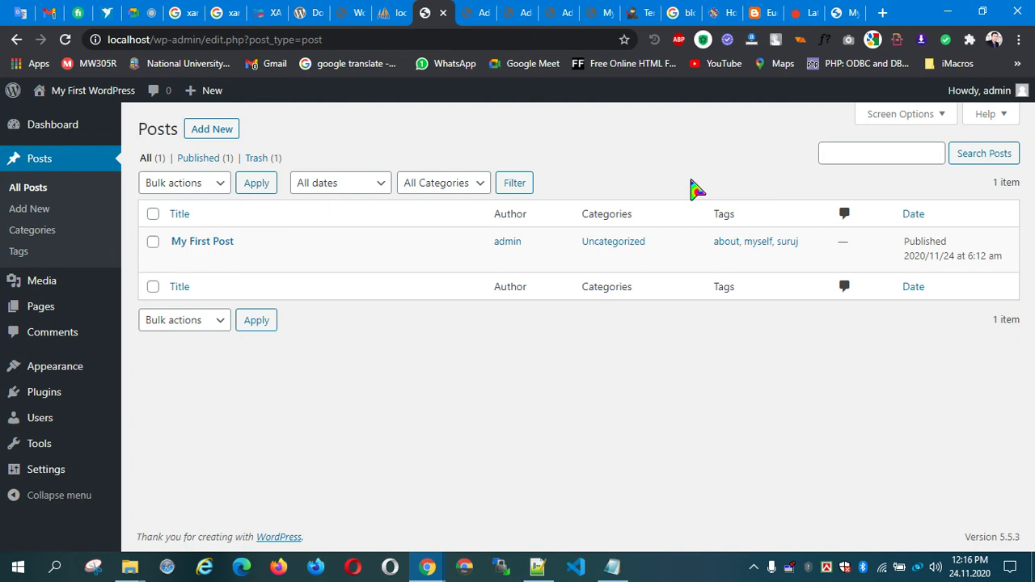
click(855, 153)
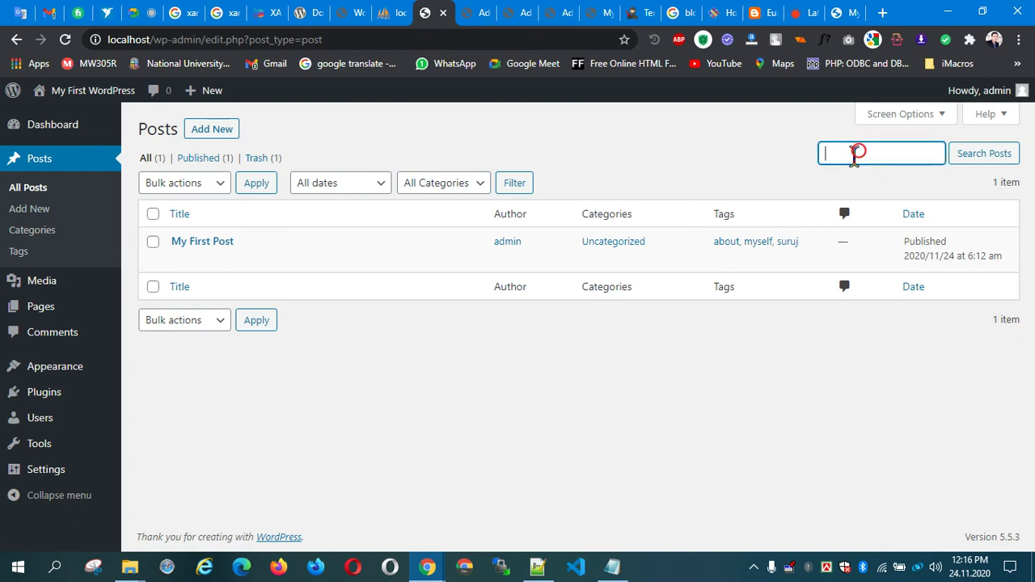
Step: Restore Hello world! from the Trash and return to All (2)
click(257, 158)
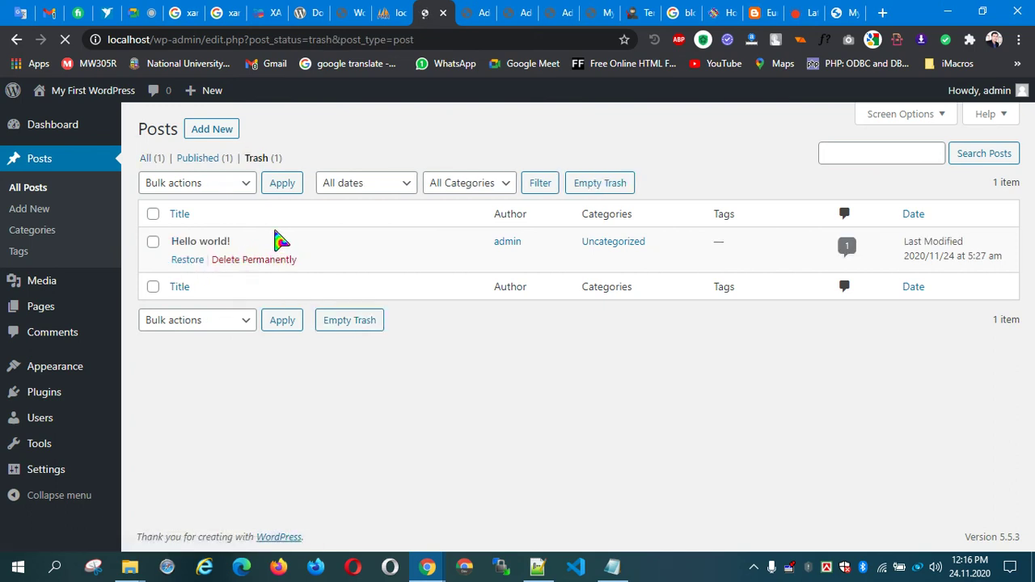
click(186, 262)
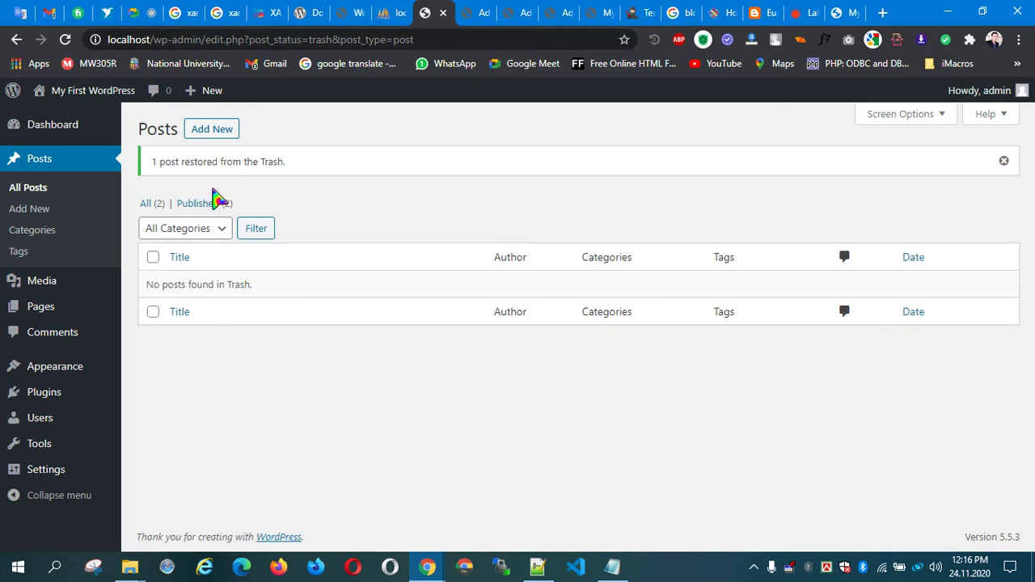
click(158, 207)
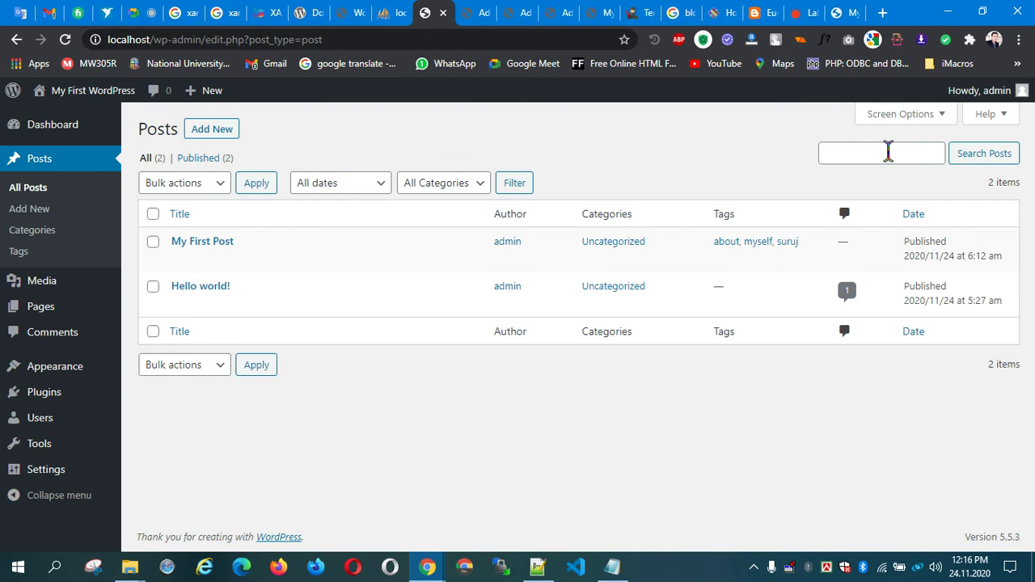
Step: Run a post search for 'Hello', returning only Hello world!, and refocus the search box
click(886, 152)
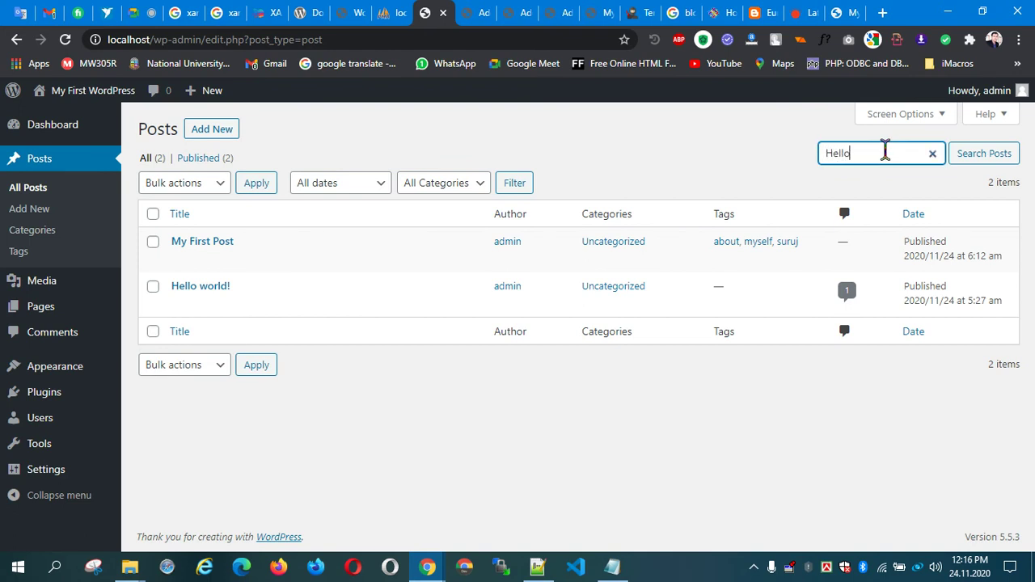
click(983, 156)
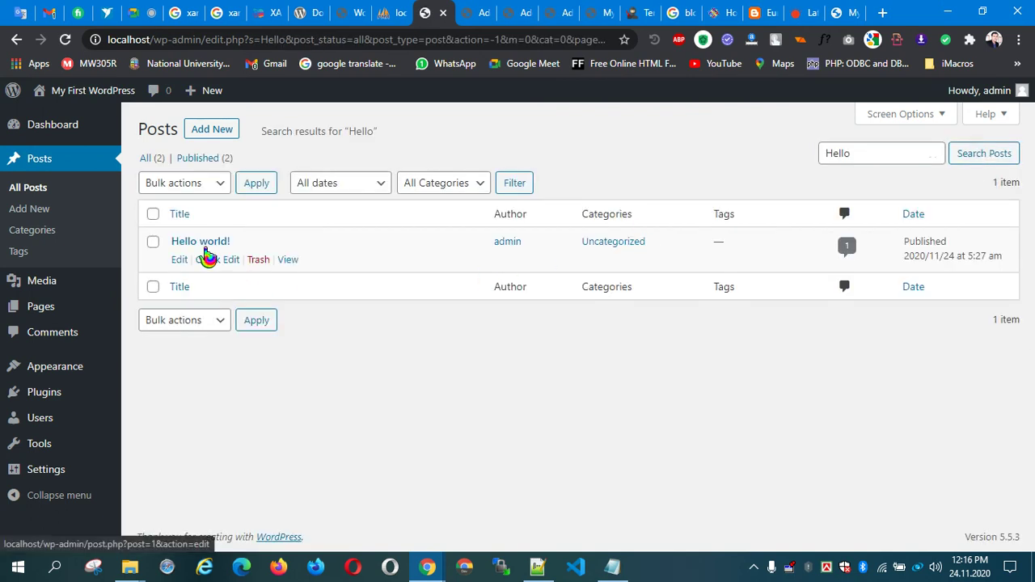
click(887, 153)
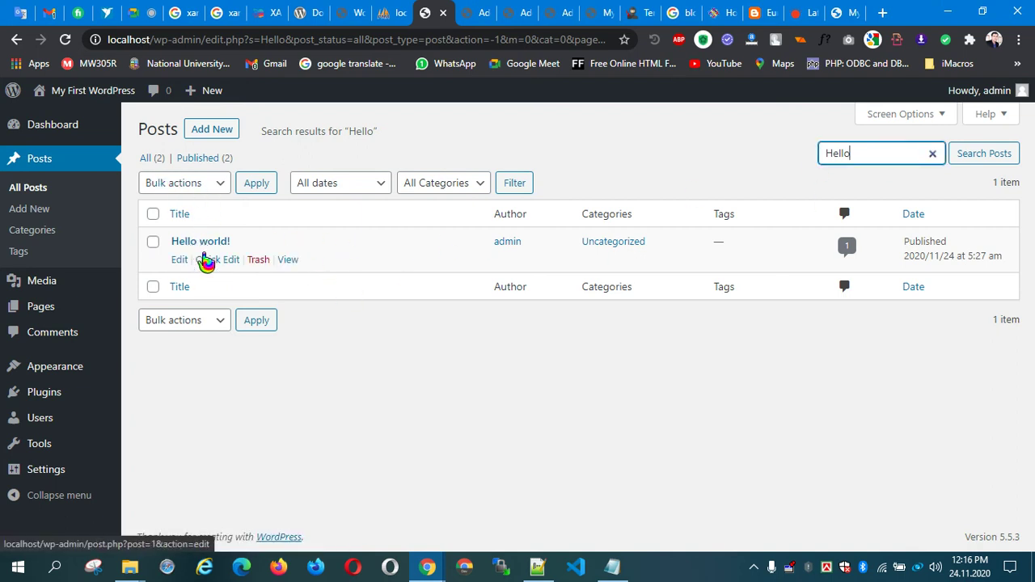
Step: Clear the search with All (2) and open Posts > Categories
click(150, 159)
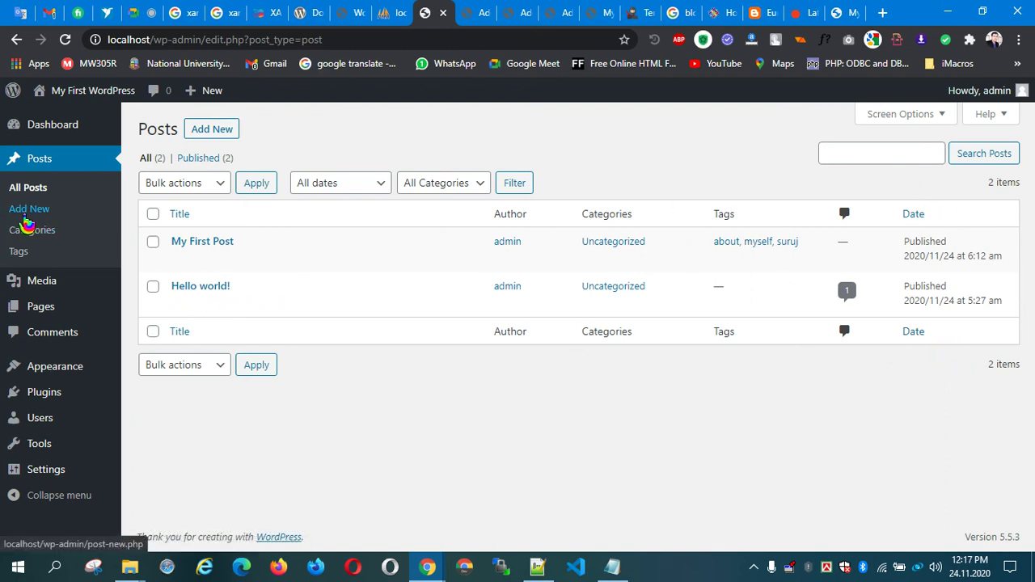
click(56, 232)
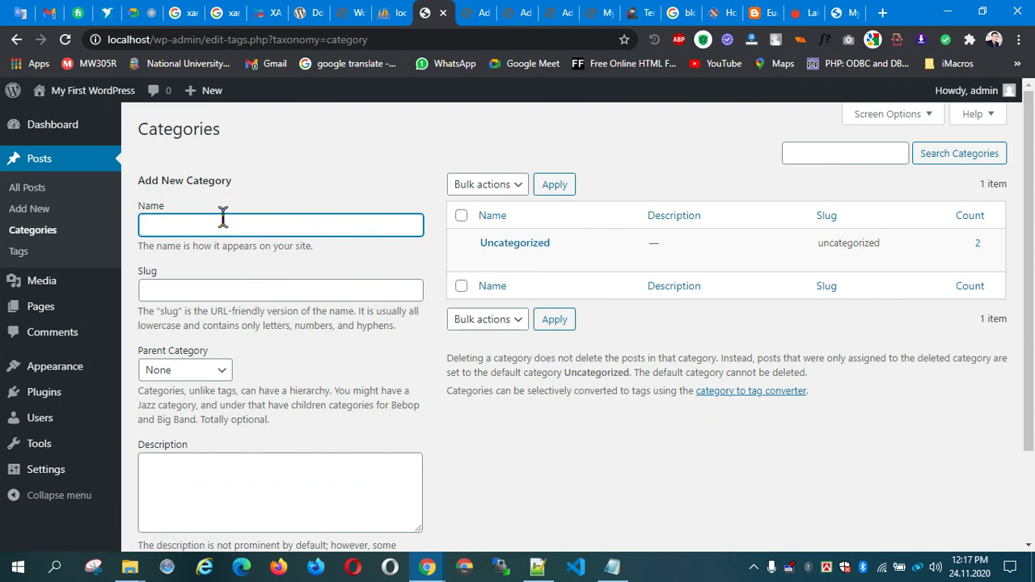
Step: Enter Bussiness as the category name and bussiness as its slug
click(191, 288)
click(197, 226)
click(187, 287)
click(185, 230)
text(ess)
click(194, 289)
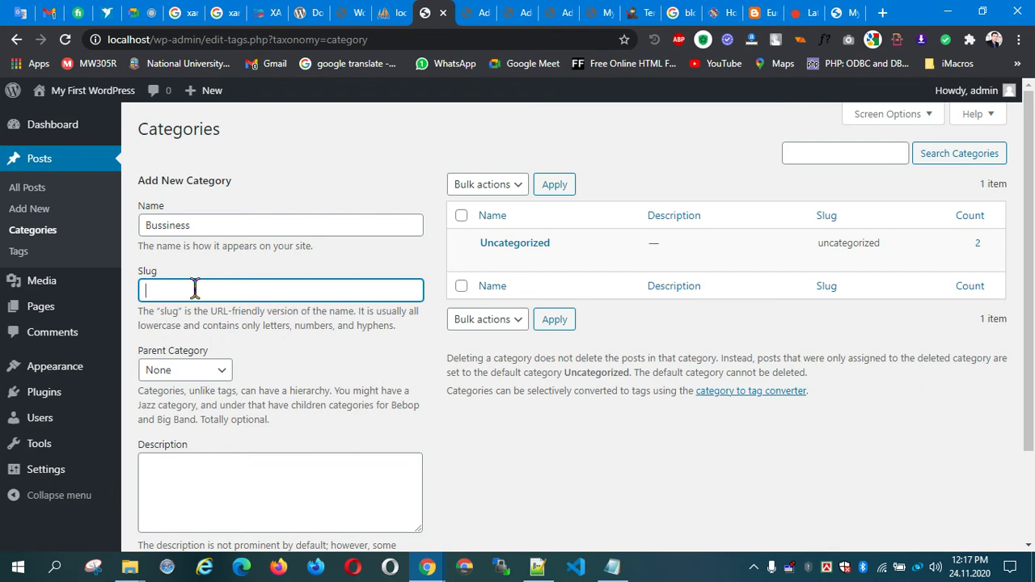
text(bussiness)
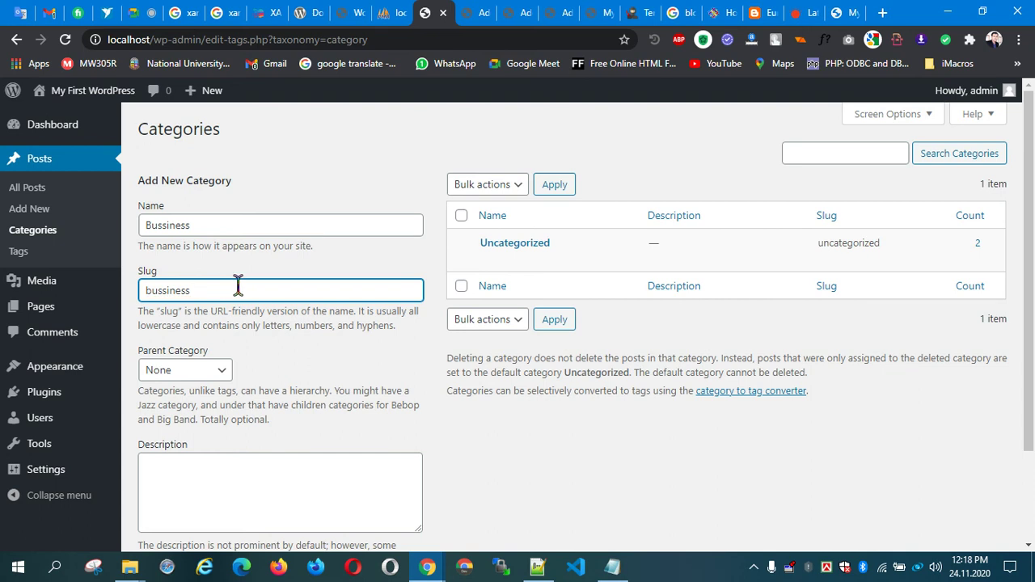
Step: Leave Parent as None and add the Bussiness category to the list
scroll(312, 359, down, 1)
click(207, 296)
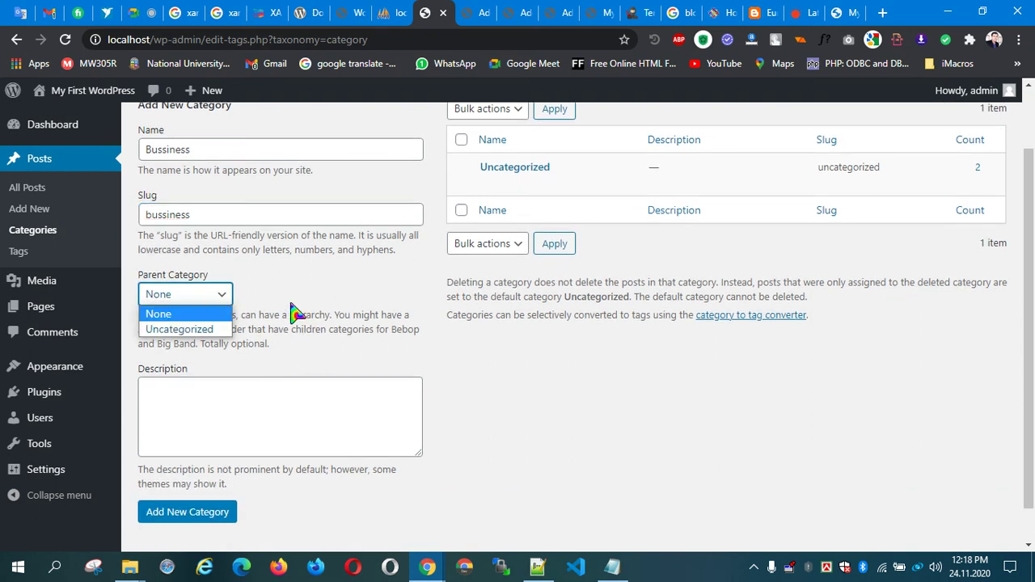
click(235, 215)
click(165, 214)
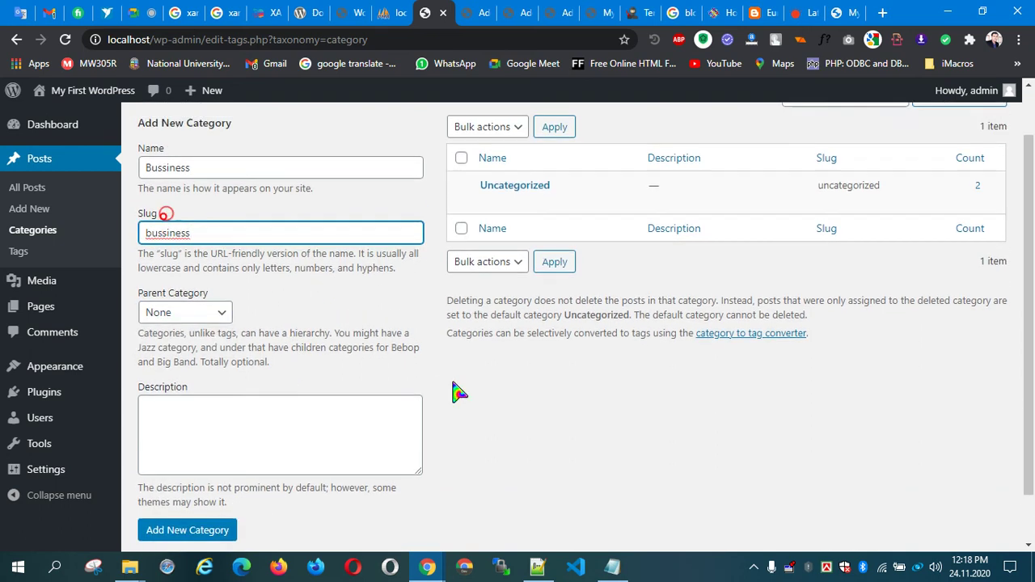
scroll(429, 372, up, 1)
scroll(303, 392, down, 1)
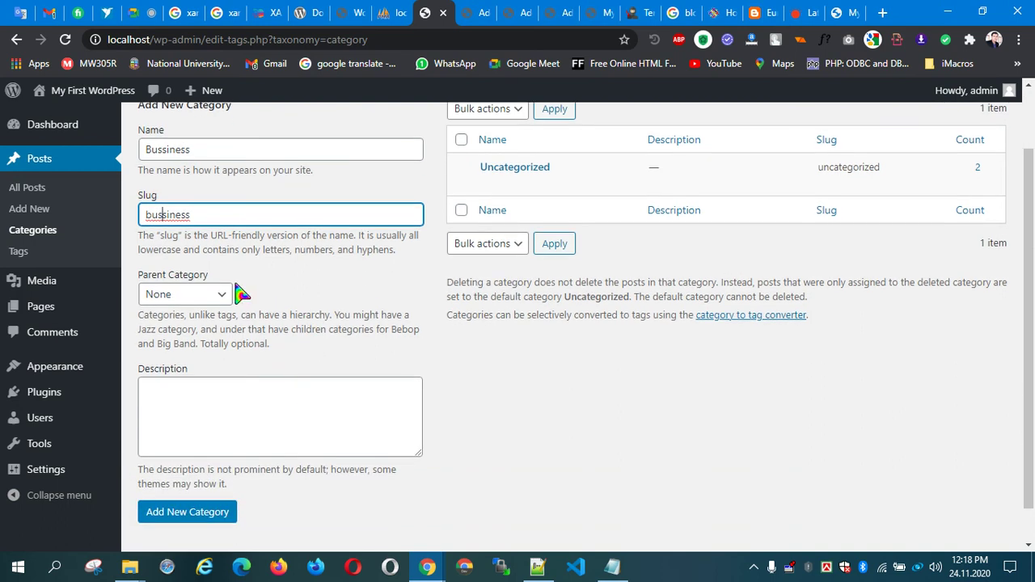
click(263, 412)
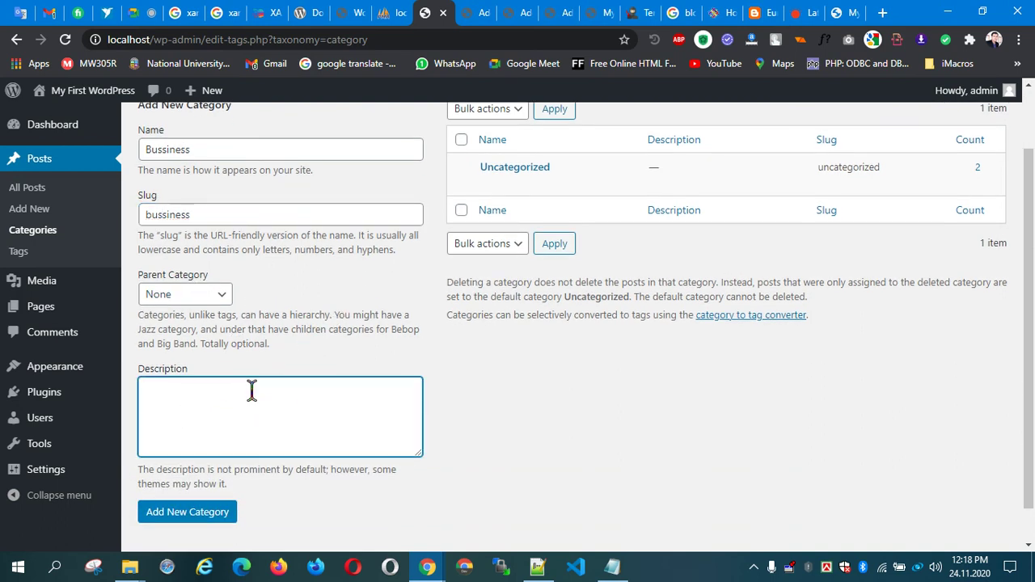
click(215, 517)
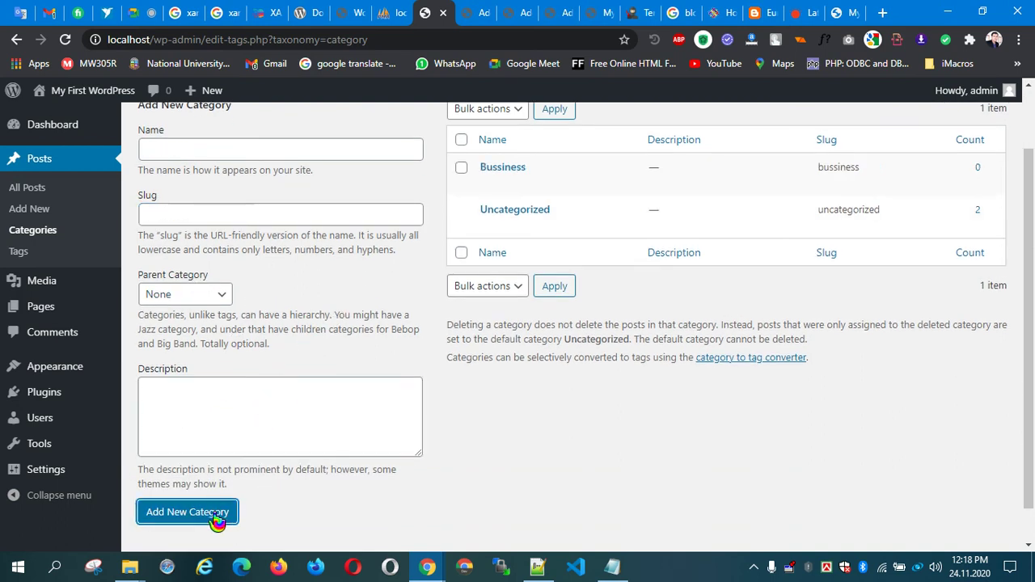
click(266, 225)
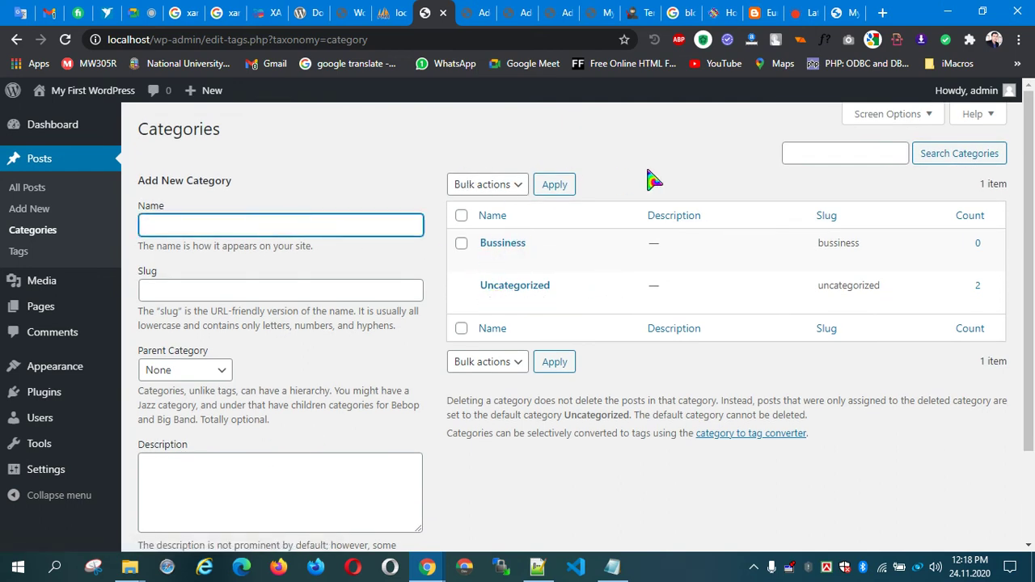
click(477, 190)
click(517, 194)
click(518, 194)
click(670, 176)
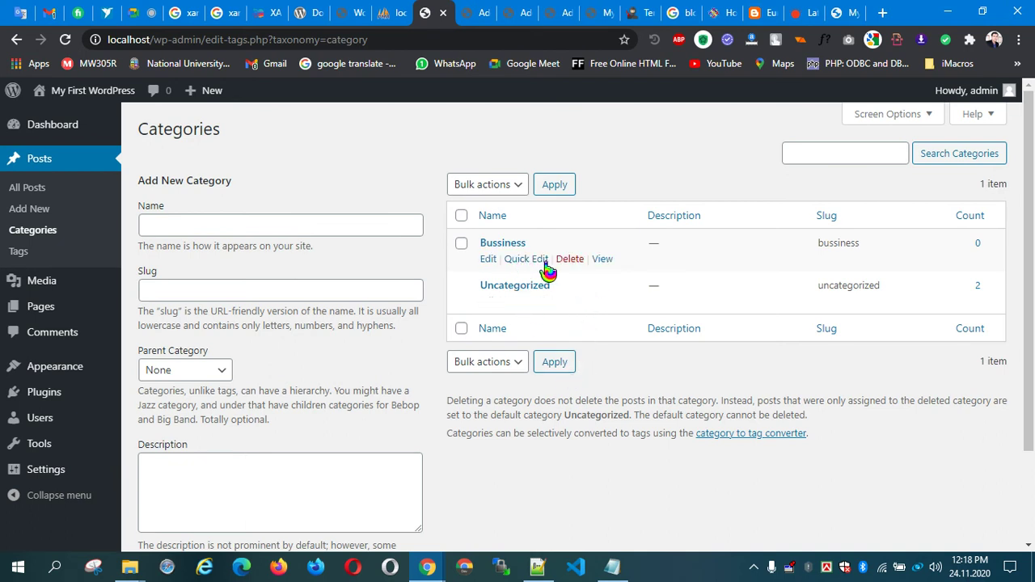
click(529, 260)
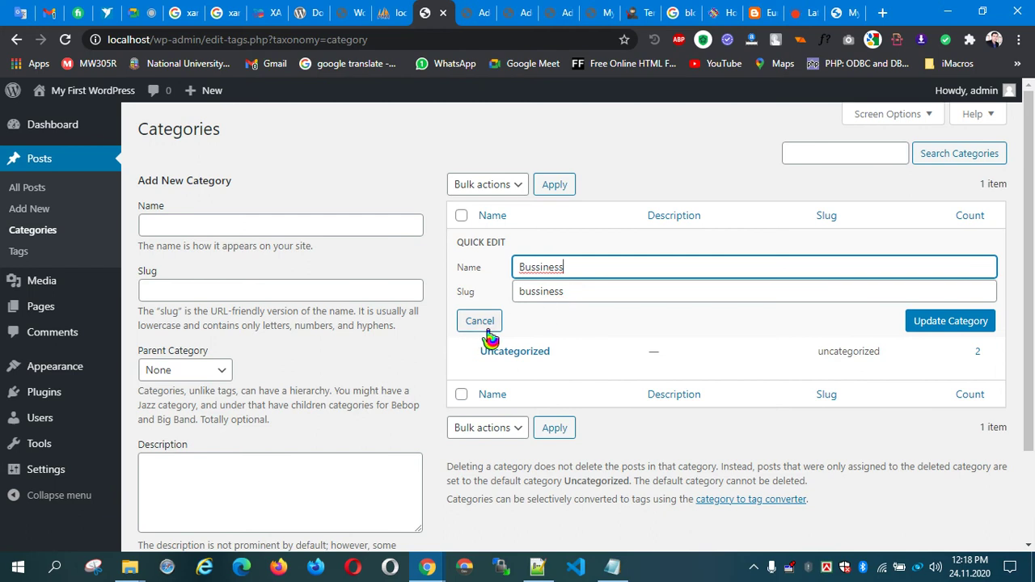
click(490, 326)
click(527, 260)
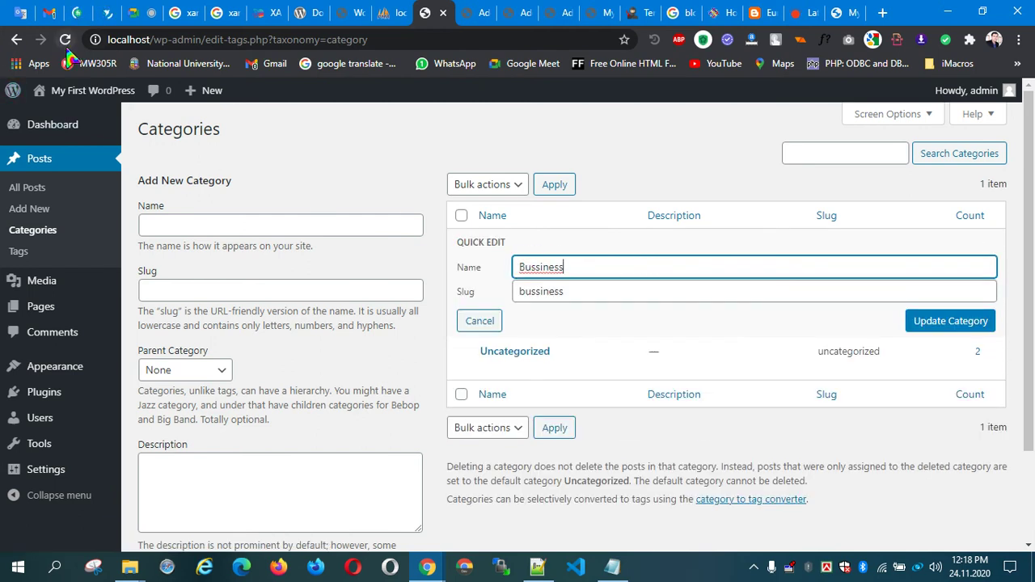
click(480, 322)
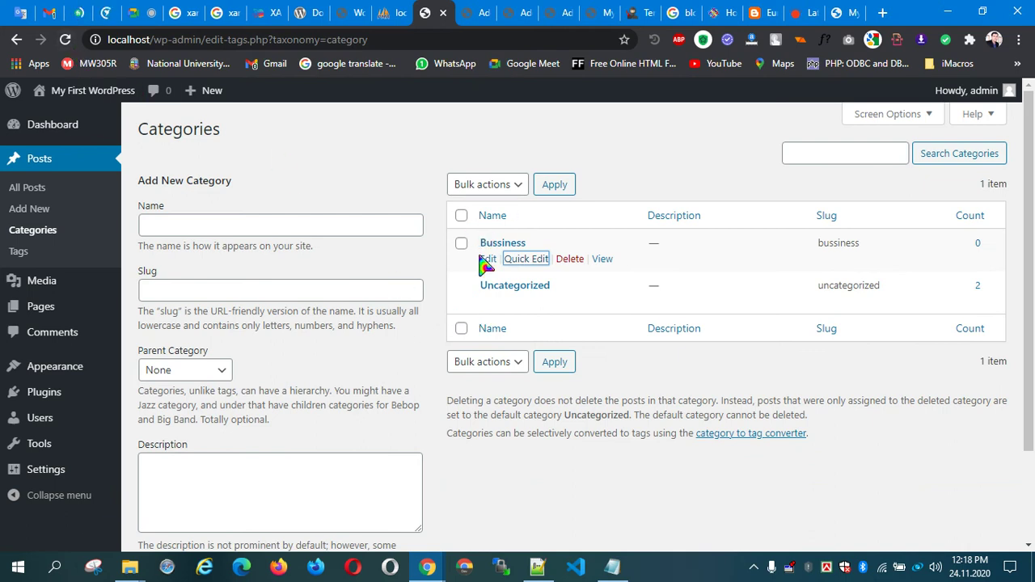
click(526, 258)
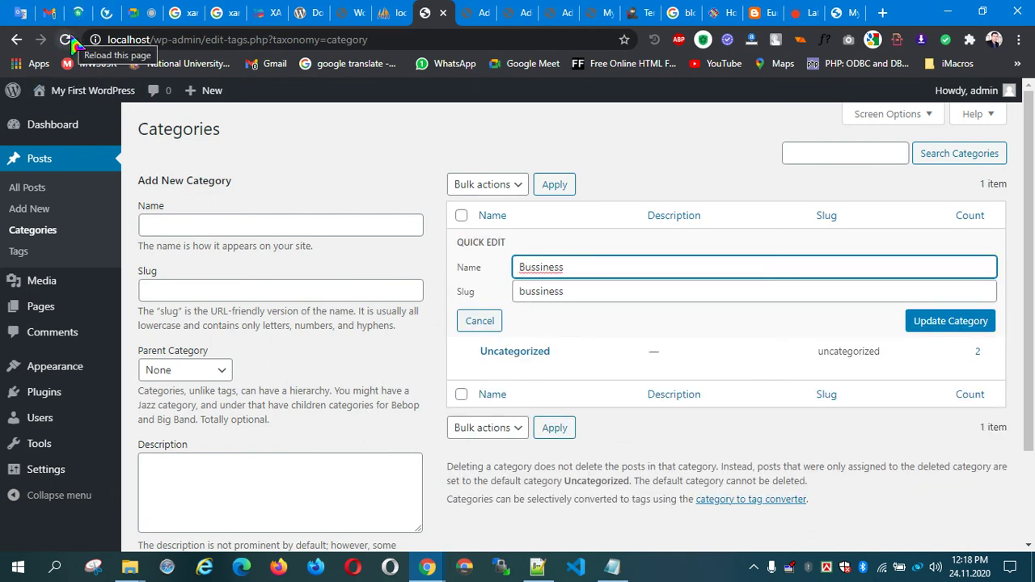
click(479, 321)
click(487, 259)
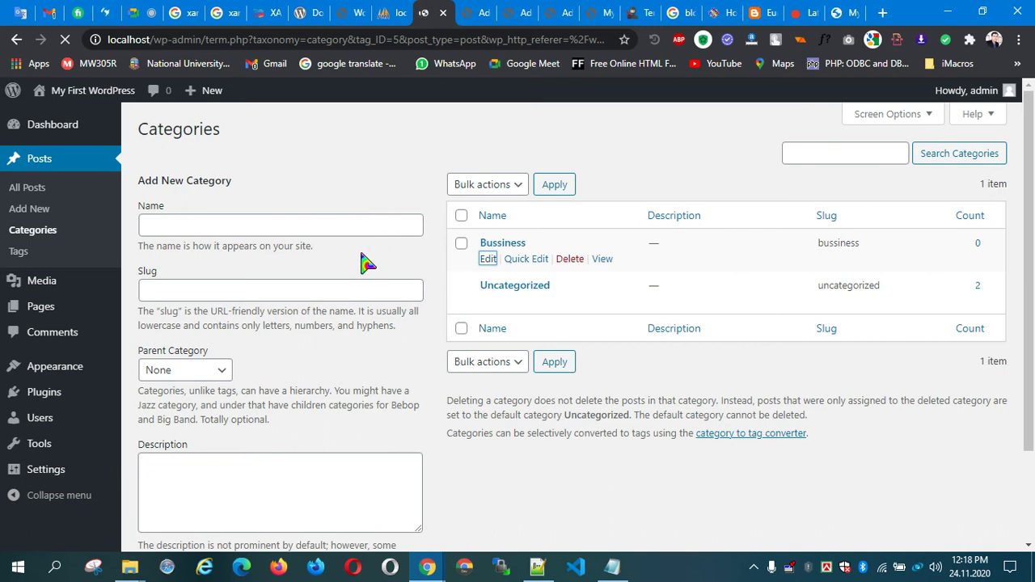
click(16, 40)
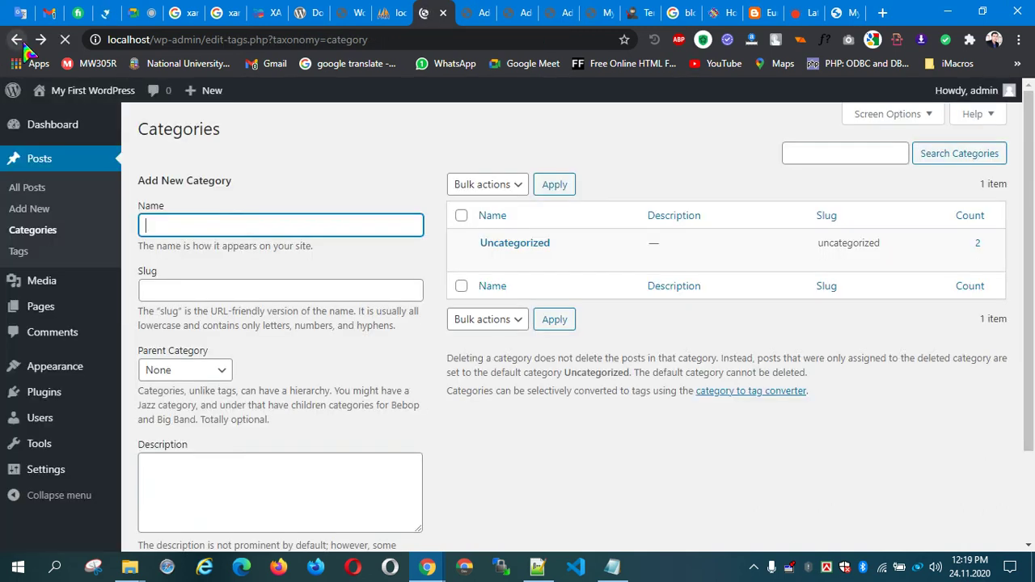
scroll(769, 319, down, 3)
scroll(775, 323, up, 3)
click(20, 254)
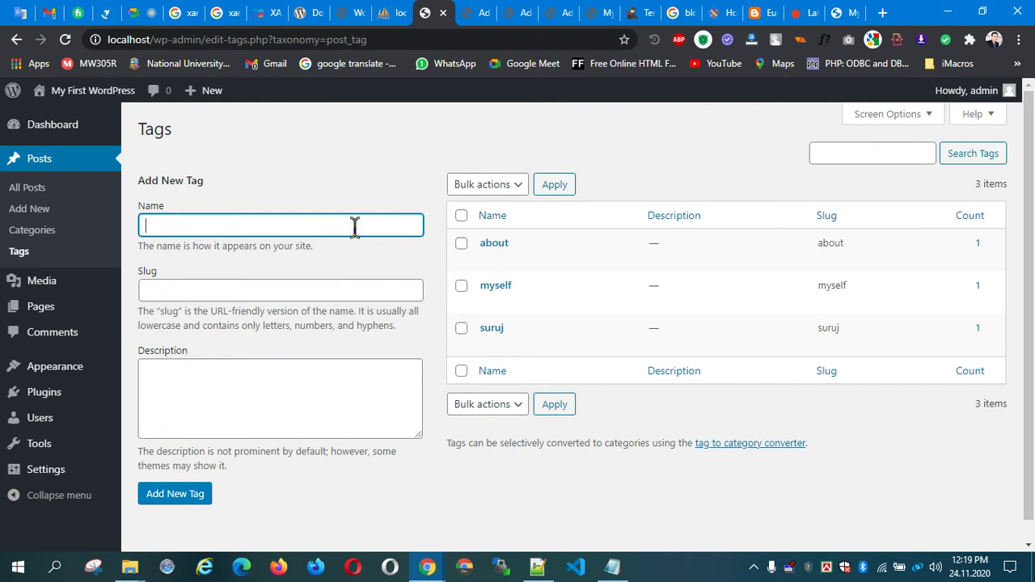
click(192, 283)
click(183, 228)
click(188, 285)
click(196, 386)
mouse_move(474, 263)
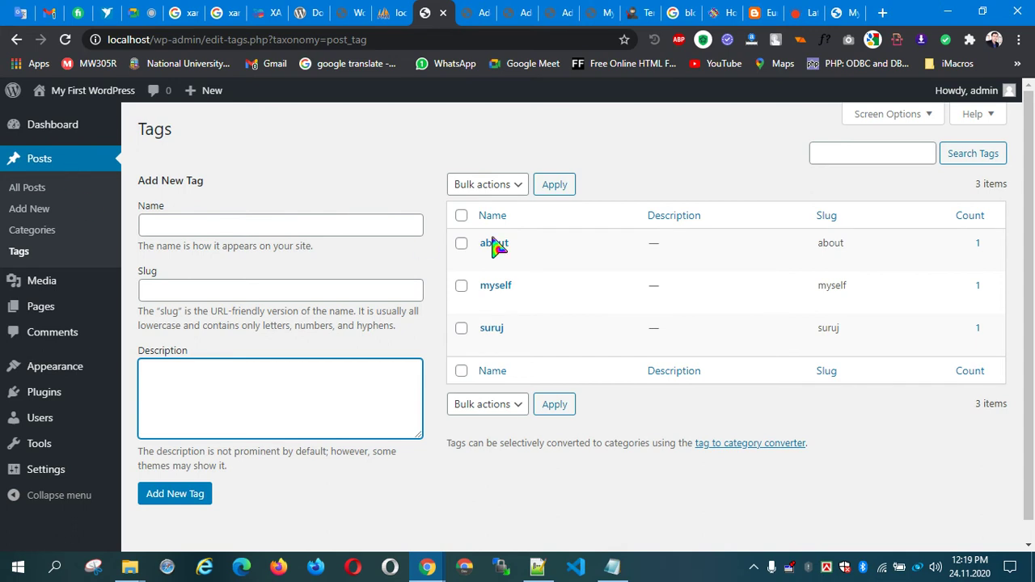
click(497, 187)
click(602, 203)
click(844, 159)
click(718, 174)
click(505, 191)
click(751, 161)
click(848, 153)
click(692, 169)
click(513, 187)
click(656, 190)
click(843, 153)
click(741, 173)
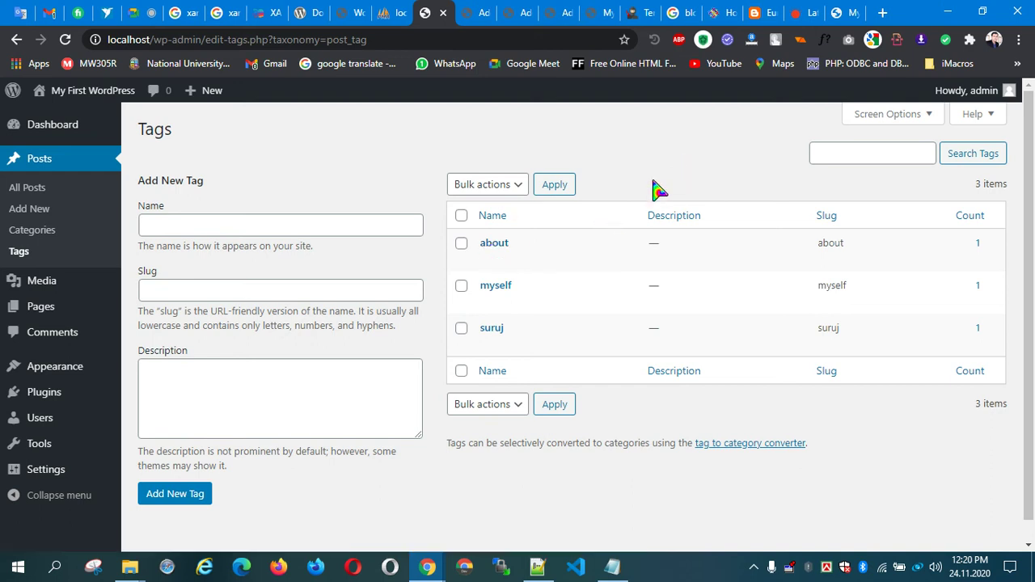
click(257, 232)
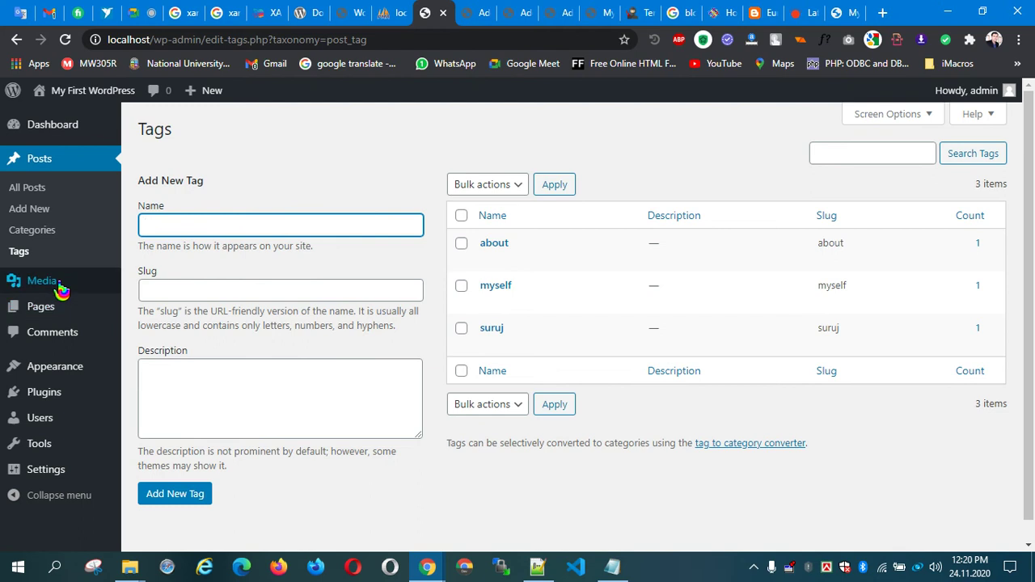
Step: Open the Media Library and filter it to items uploaded in November 2020
mouse_move(61, 289)
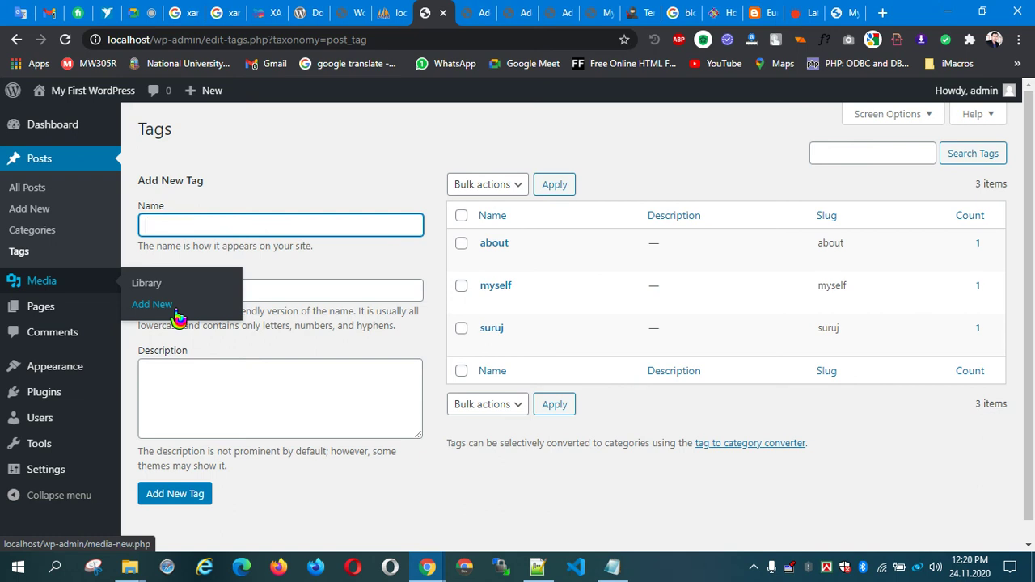
click(49, 283)
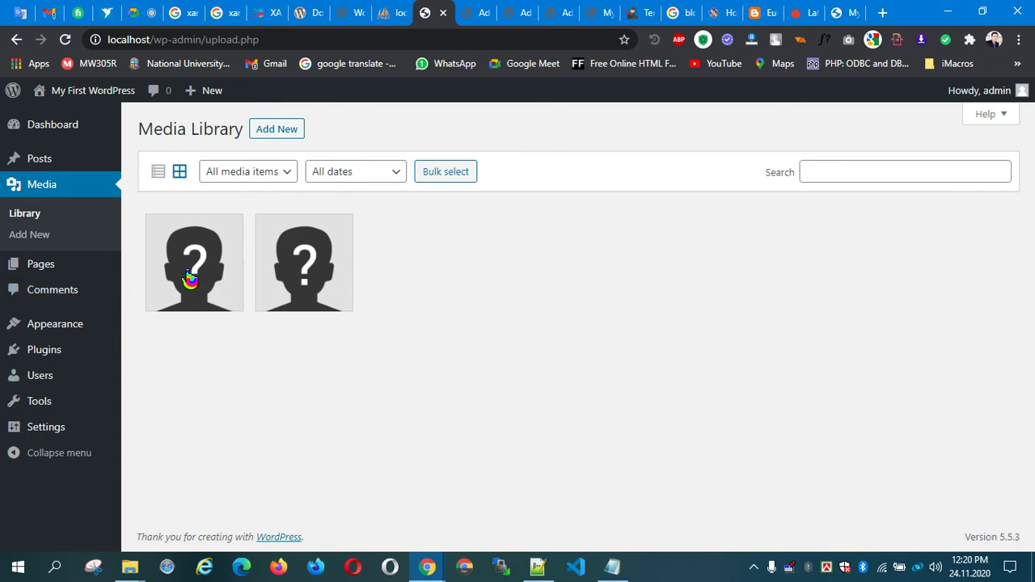
click(397, 261)
click(396, 383)
click(385, 173)
click(240, 169)
click(351, 172)
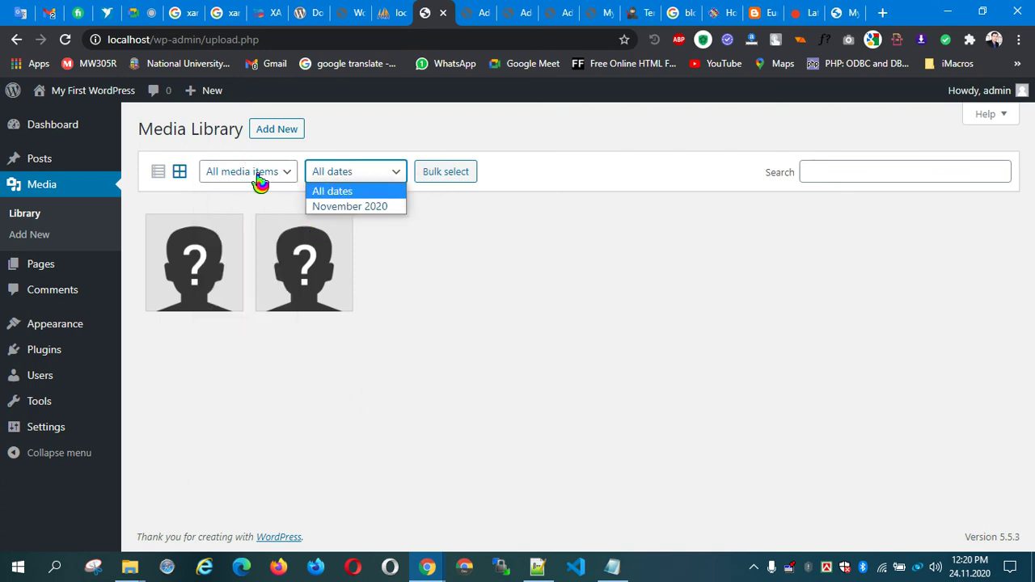
click(356, 207)
Step: Try Bulk select, cancel it, and cycle the type filter through Audio and Images to Documents
click(439, 182)
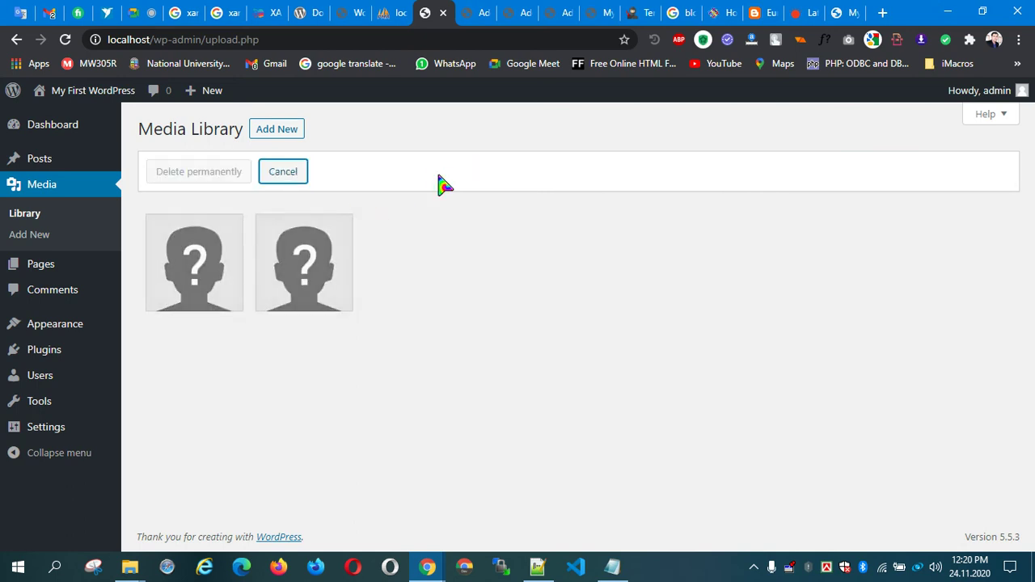
click(284, 176)
click(279, 180)
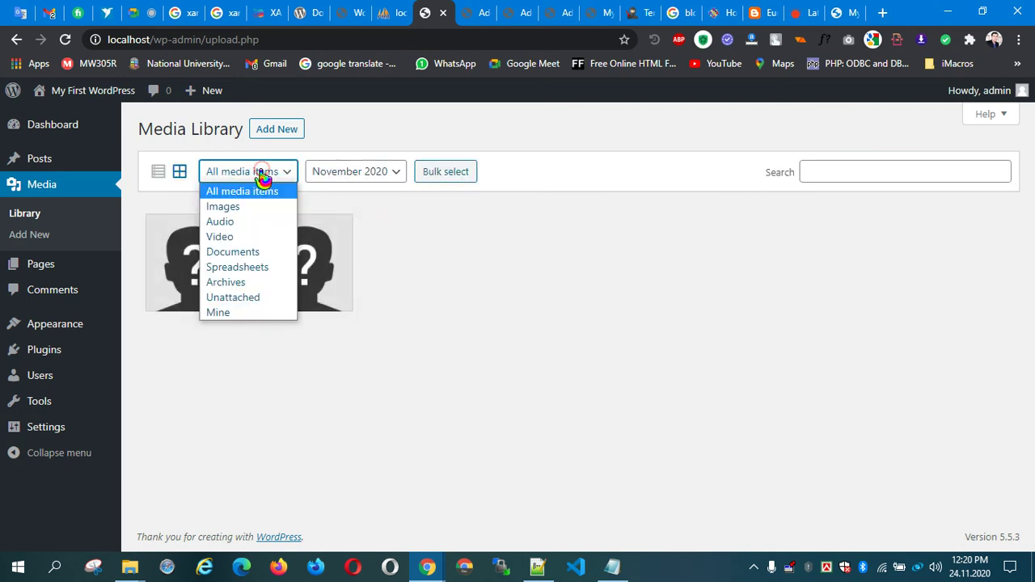
click(243, 227)
click(216, 178)
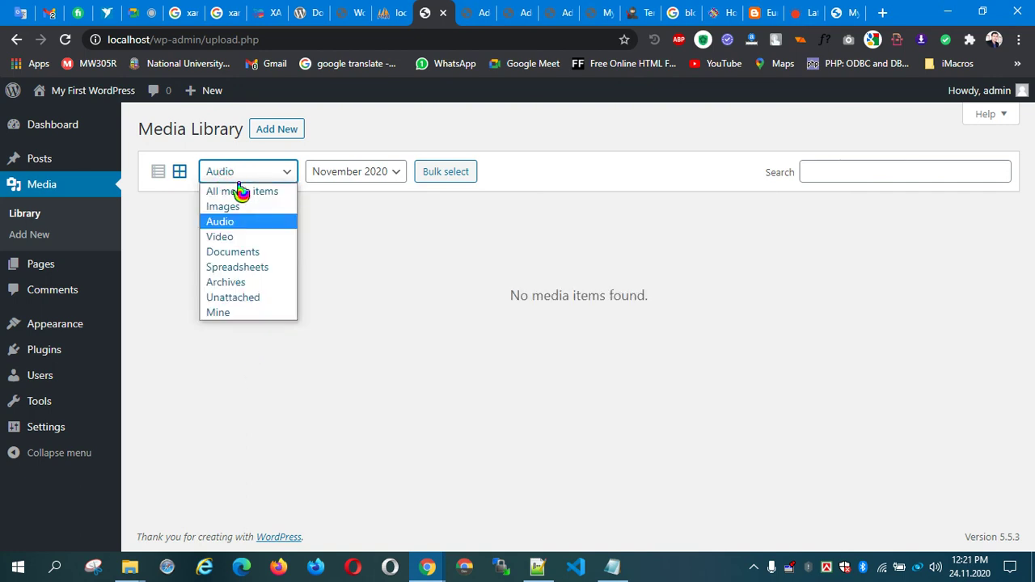
click(242, 205)
click(251, 174)
click(257, 252)
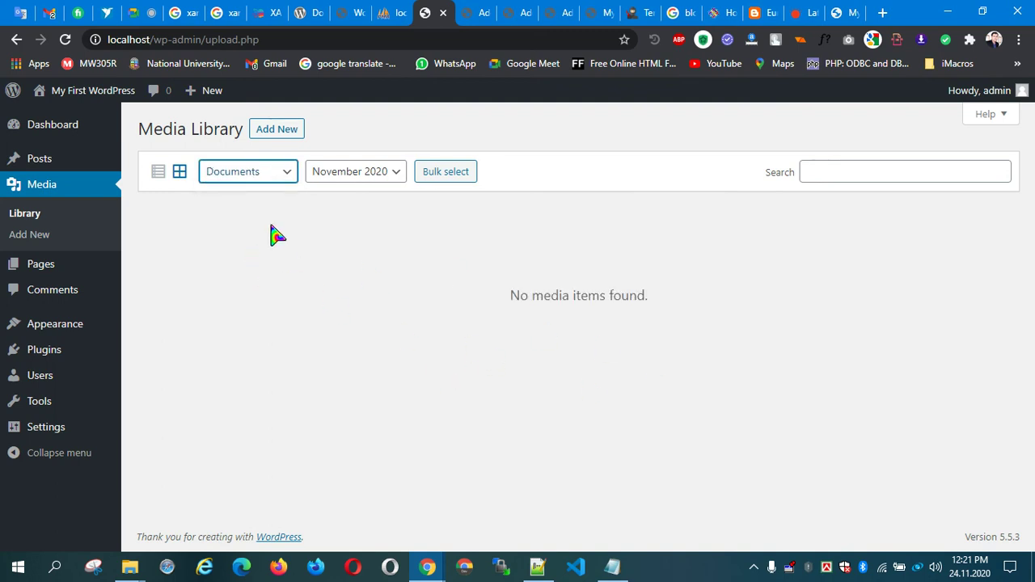
click(258, 176)
click(445, 294)
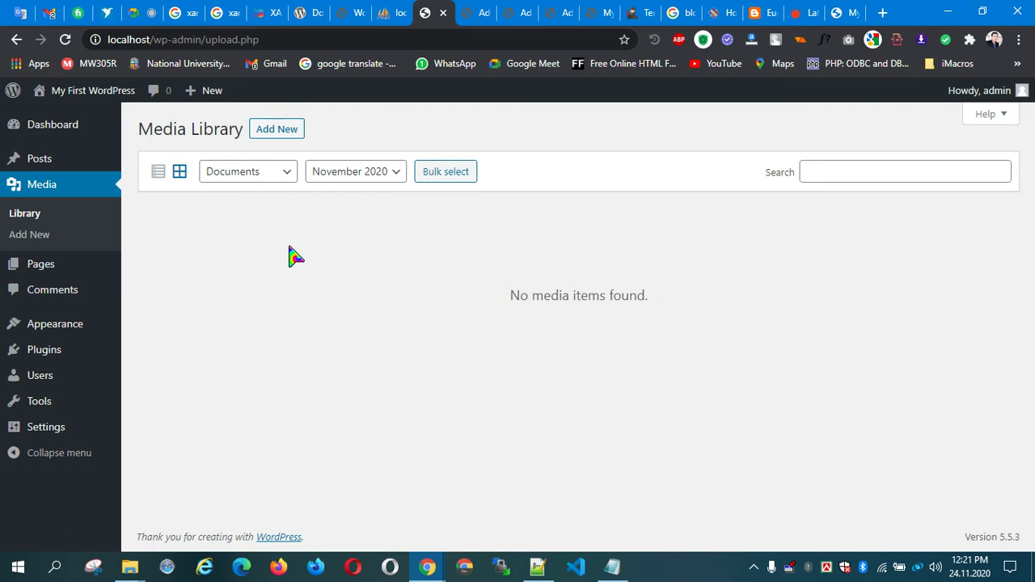
Step: Upload the Server Work.pptx presentation through Add New media
click(278, 133)
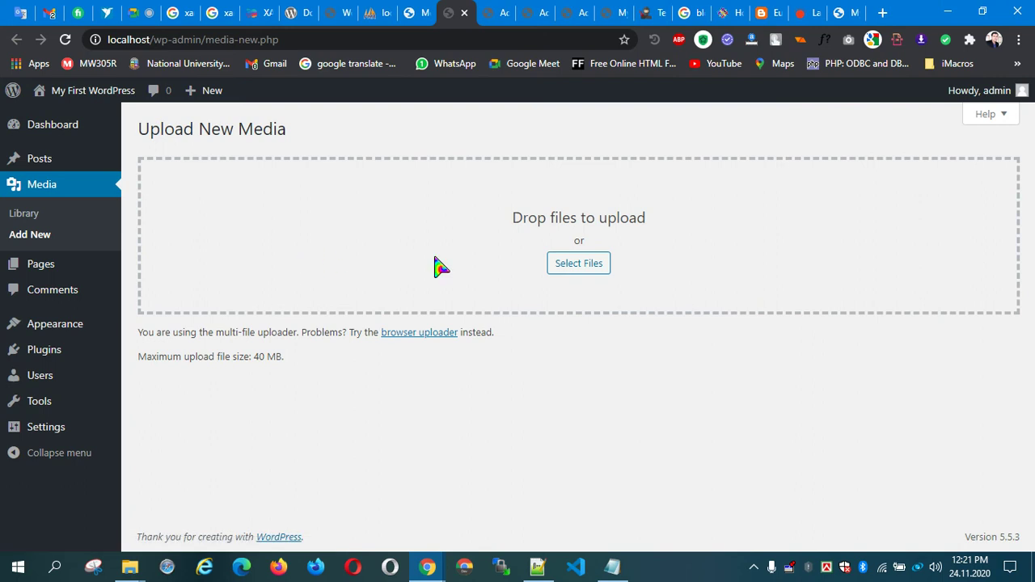
click(595, 267)
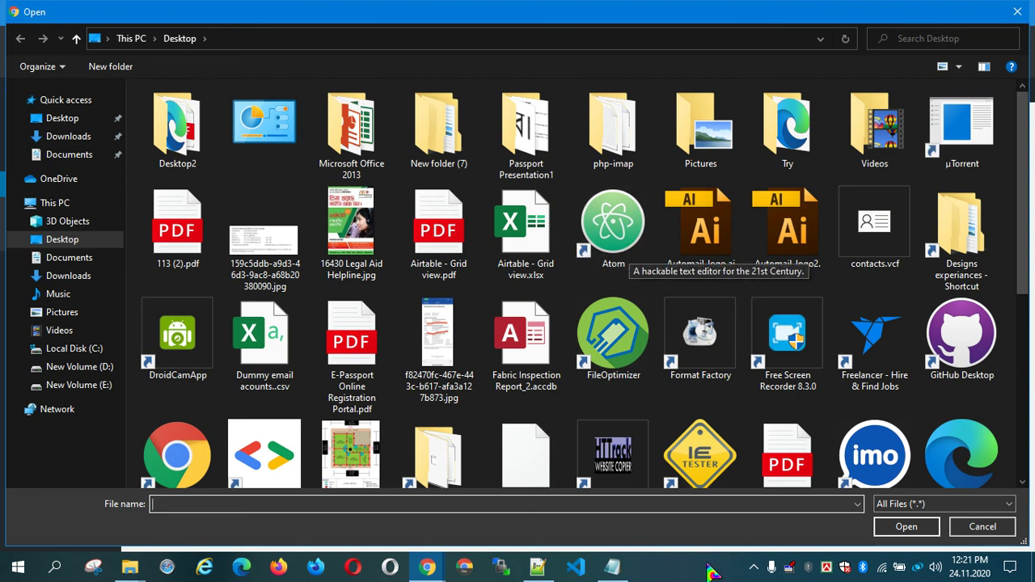
click(754, 567)
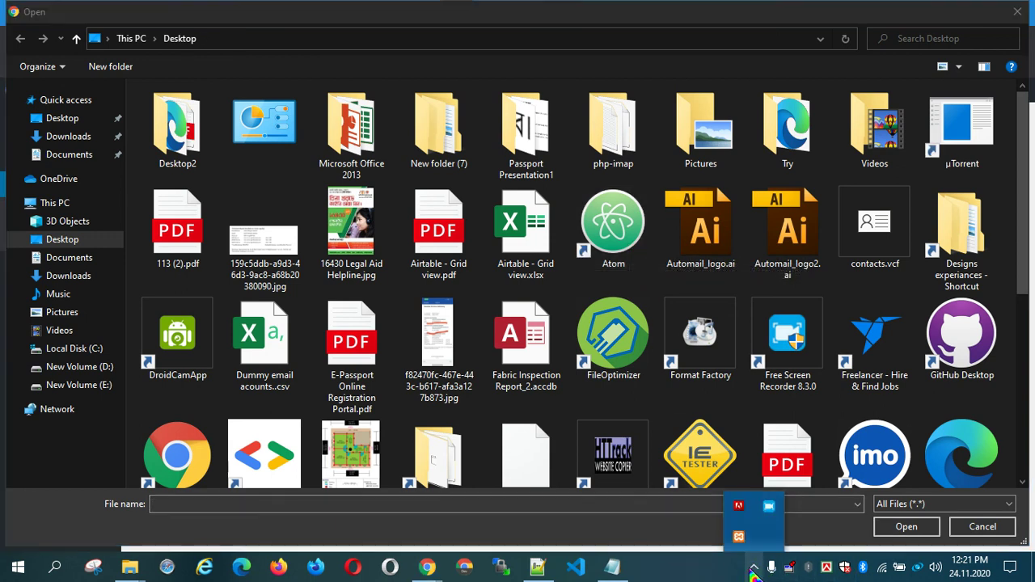
click(754, 571)
scroll(687, 348, down, 5)
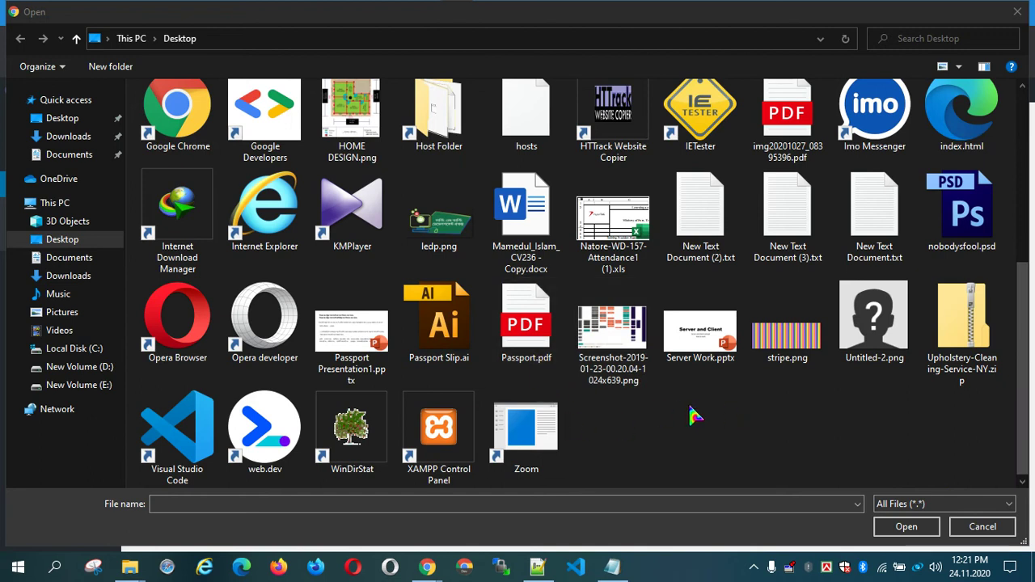
click(701, 343)
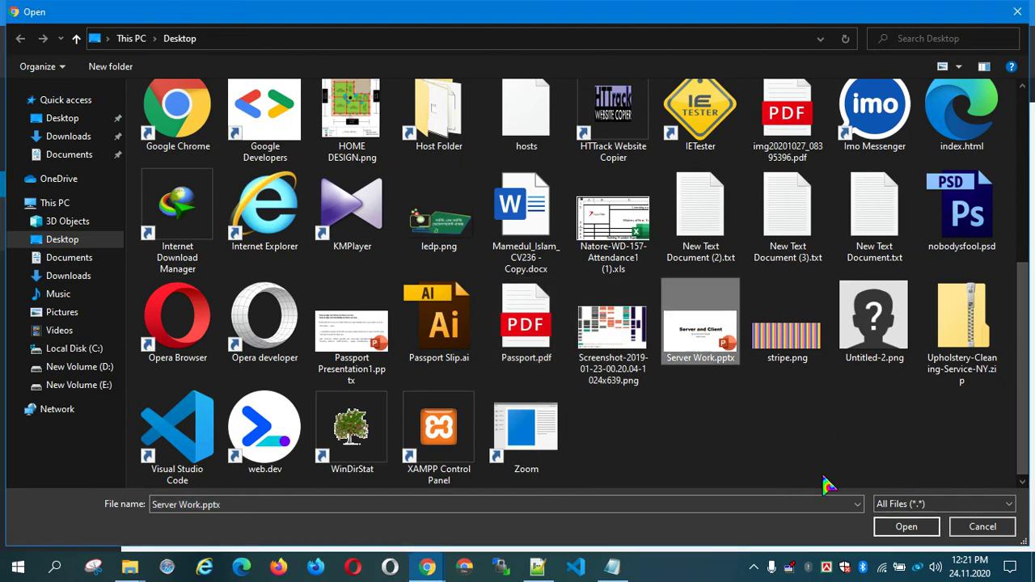
click(907, 527)
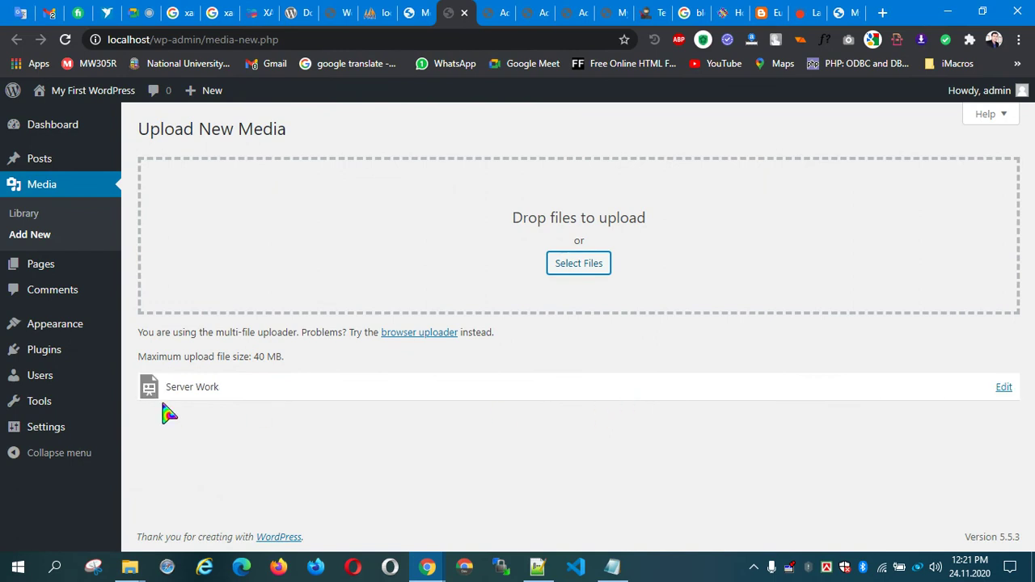
Step: Open the uploaded presentation's edit details, then go back to the Media Library
drag(180, 356, 302, 365)
triple_click(301, 360)
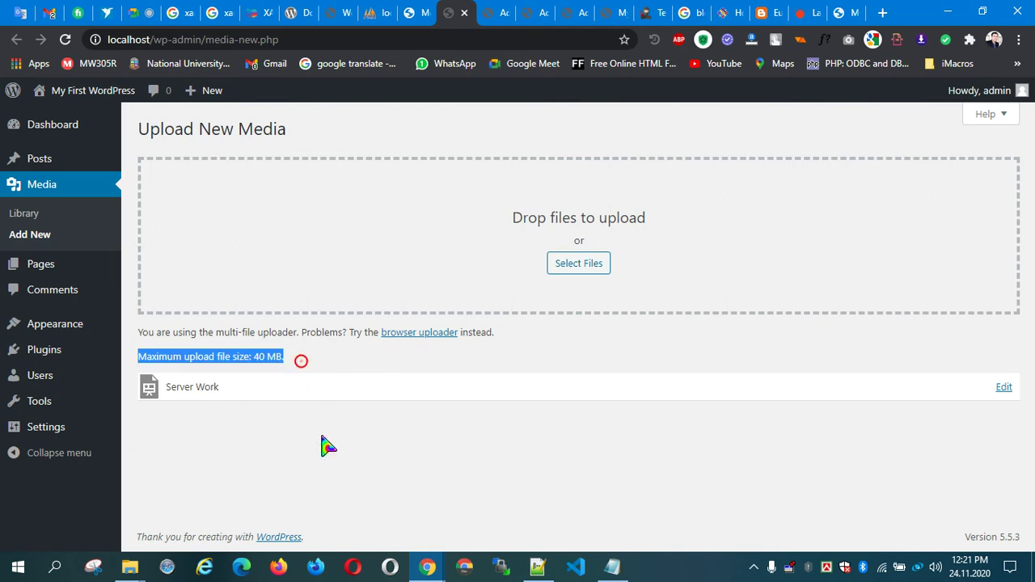
click(1003, 389)
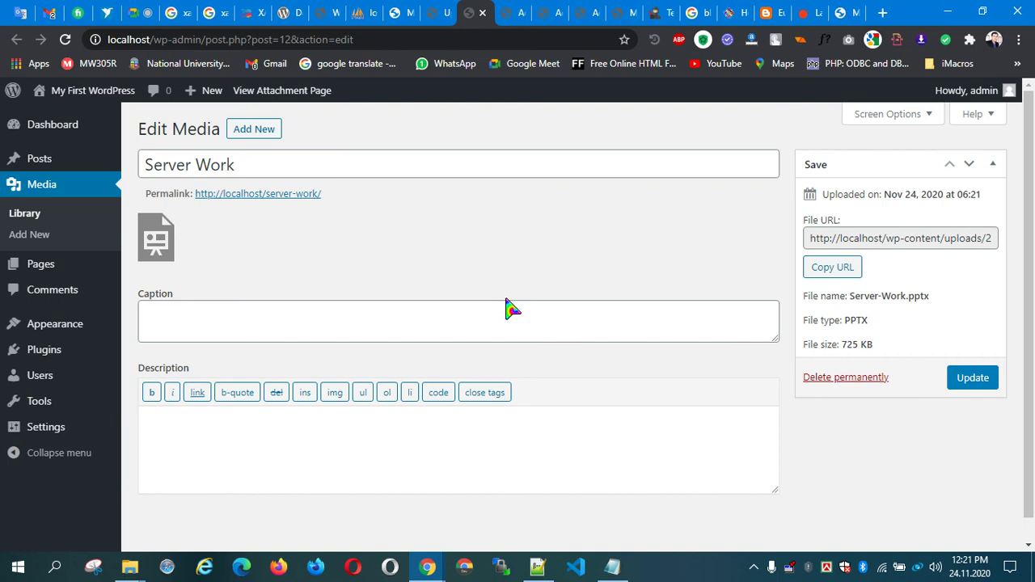
click(42, 214)
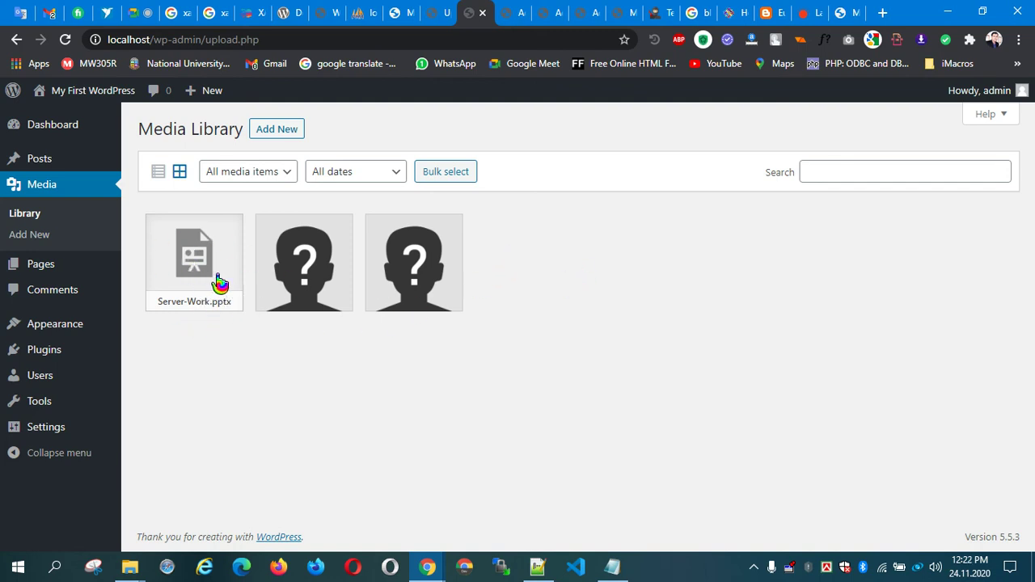
Step: Cycle the type filter through Documents, Images, Audio, Video, Spreadsheets and Archives
click(252, 175)
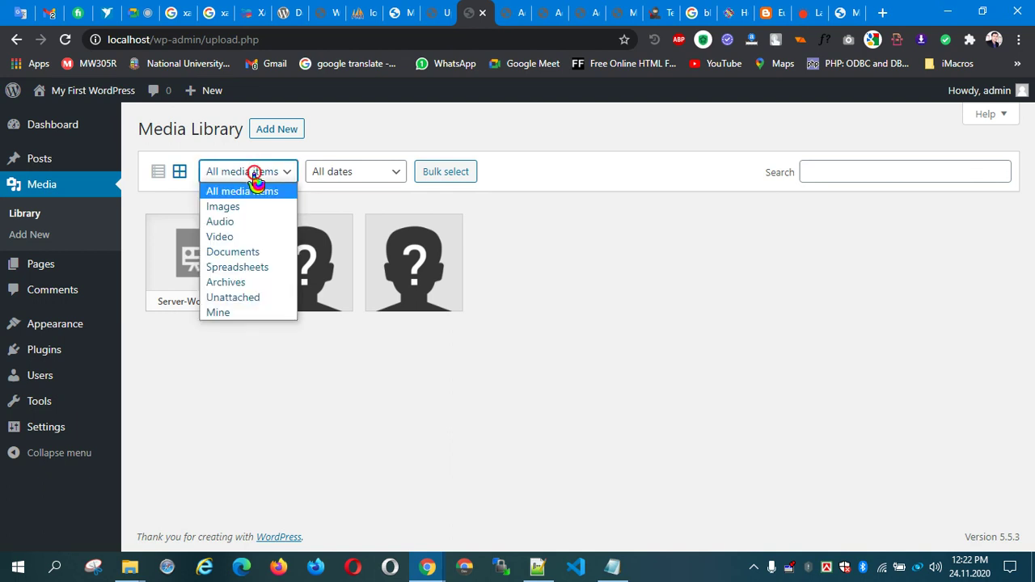
click(255, 253)
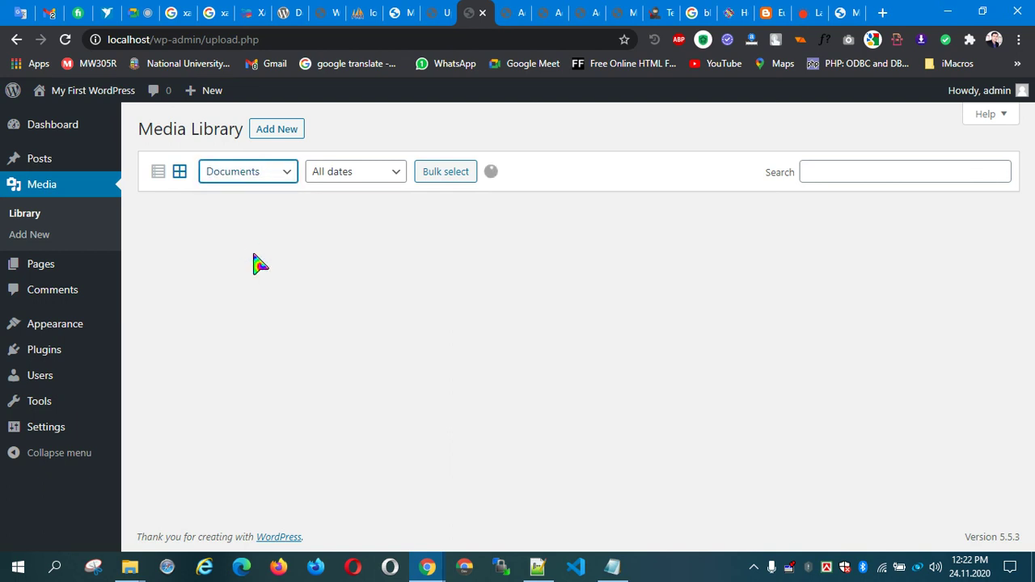
click(257, 174)
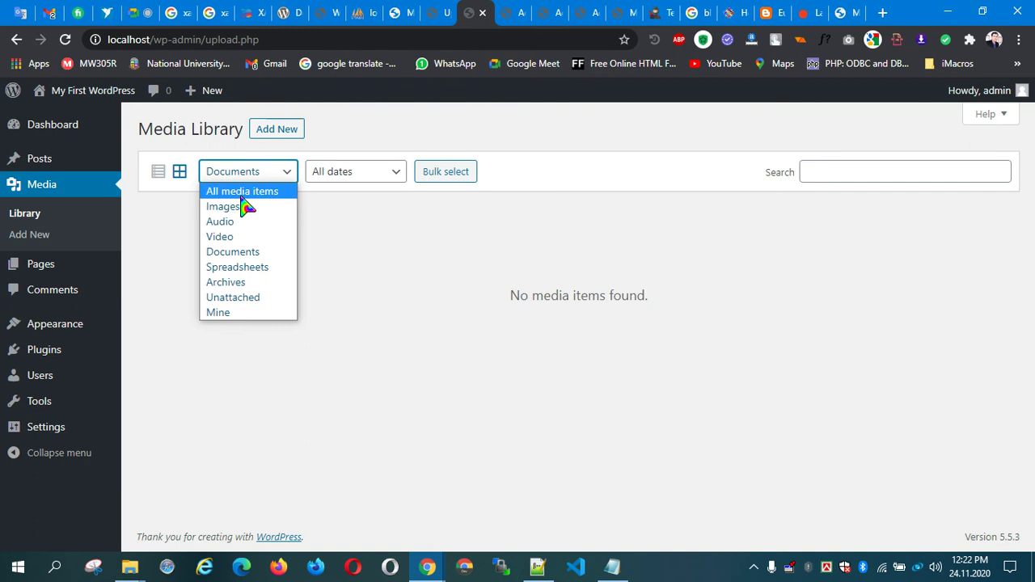
click(241, 208)
click(246, 179)
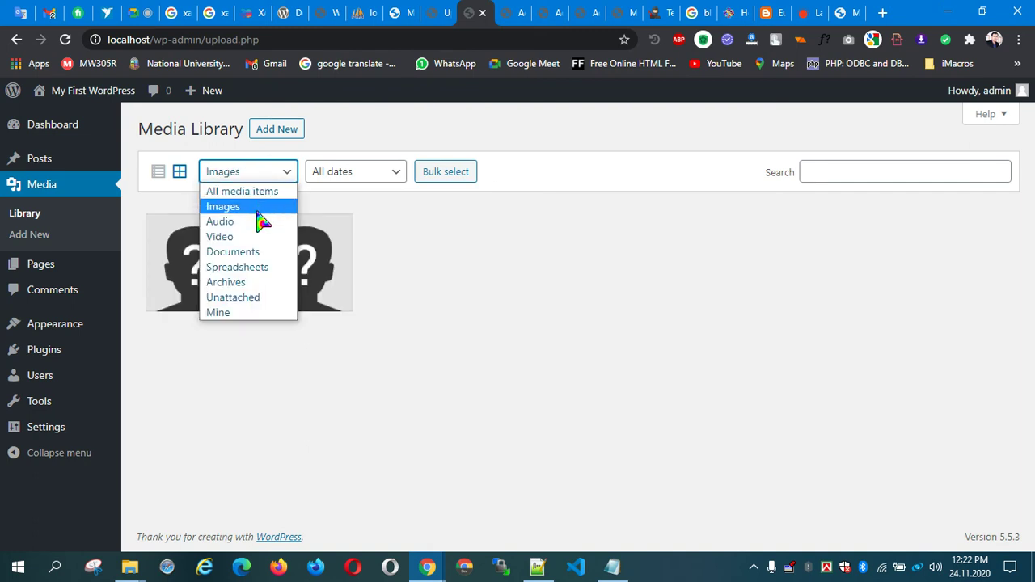
click(258, 221)
click(254, 184)
click(252, 236)
click(254, 184)
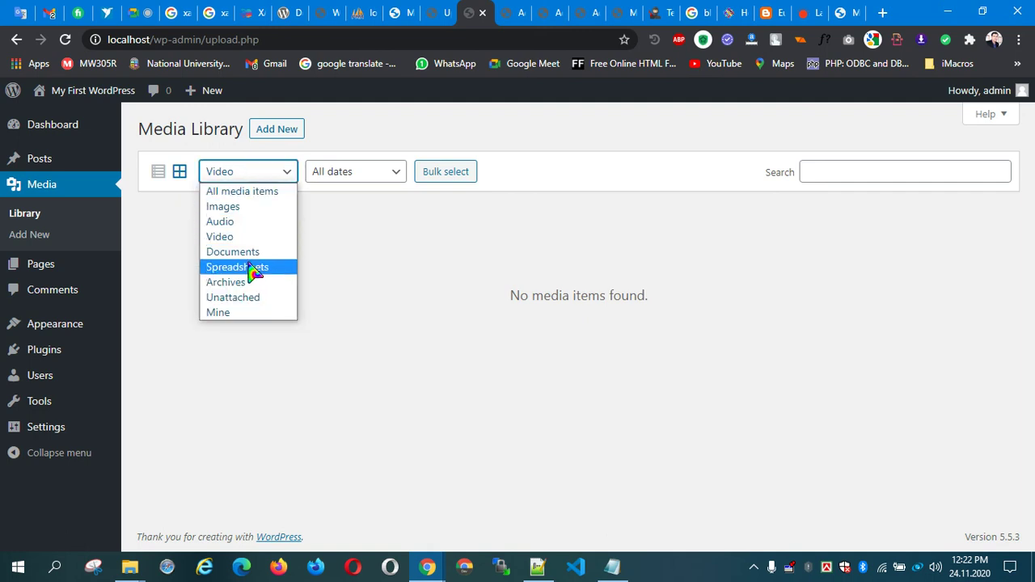
click(284, 267)
click(242, 179)
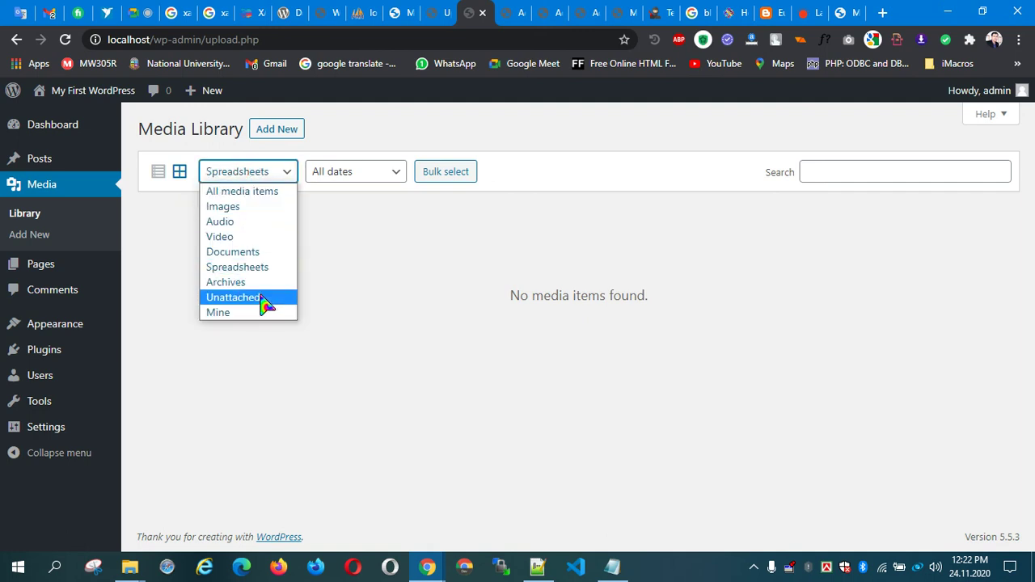
click(259, 280)
Step: Set the filter to Unattached, leaving only Server-Work.pptx listed
click(257, 172)
click(256, 296)
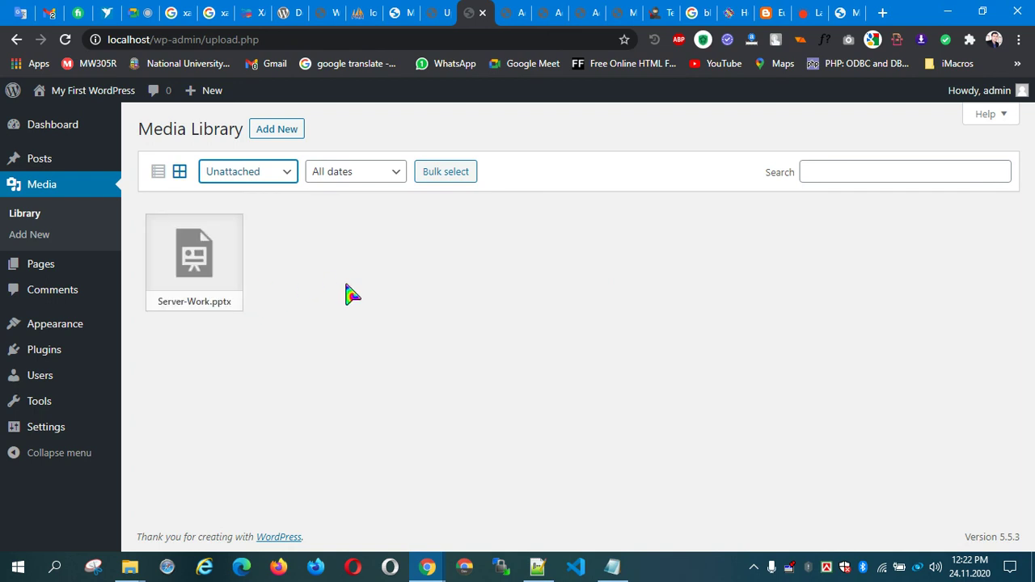
click(273, 138)
drag(273, 137, 387, 157)
click(267, 175)
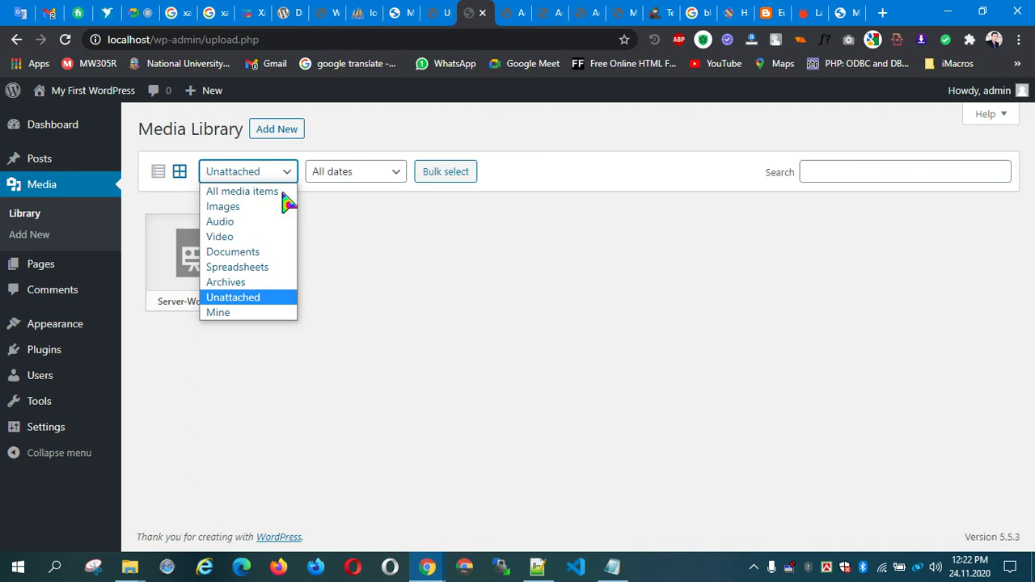
click(353, 377)
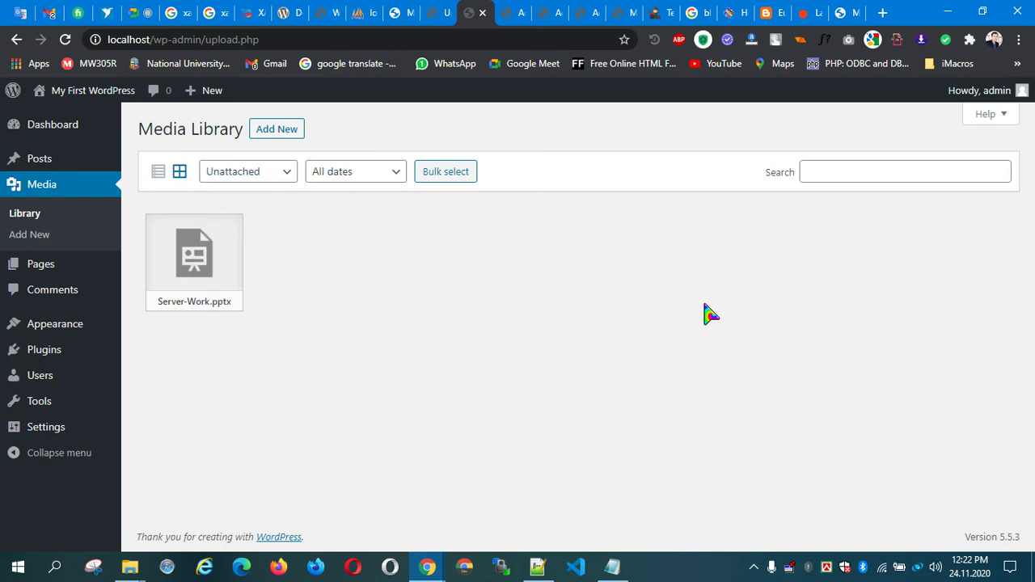
click(843, 171)
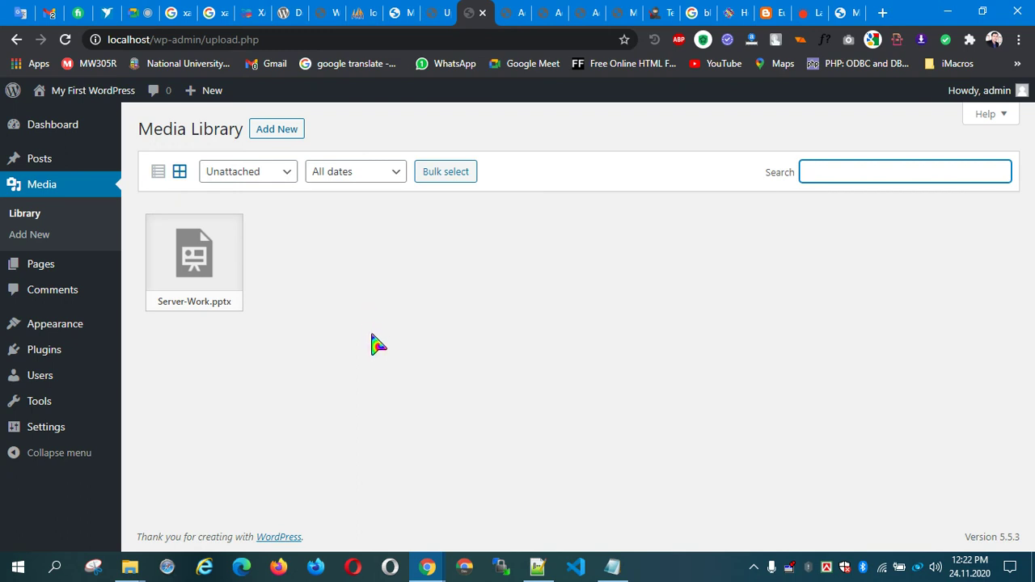
Step: Upload Screenshot-2019-01-23-00.20.04-1024x639.png and 16430 Legal Aid Helpline.jpg from the Desktop together
click(283, 135)
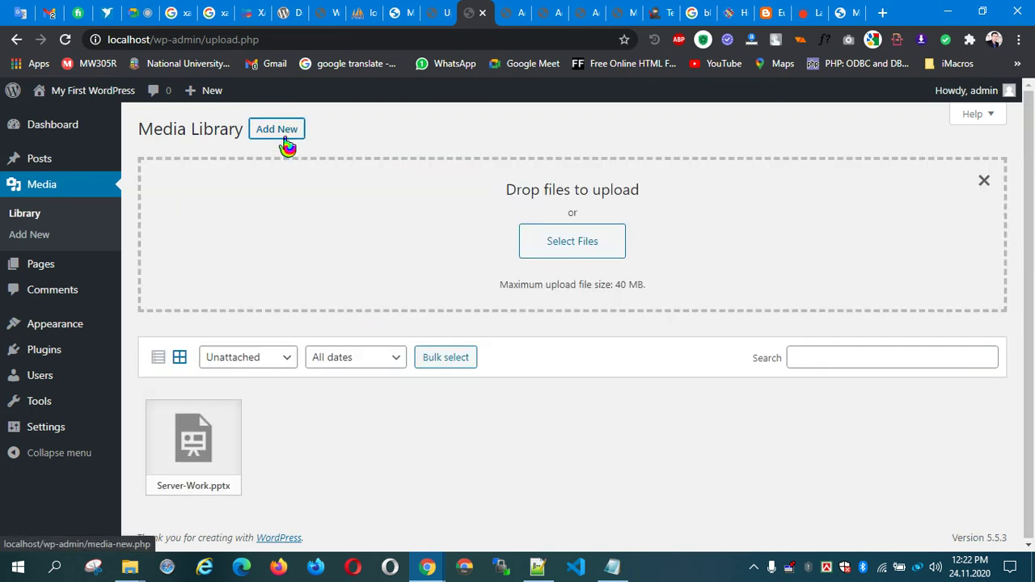
click(585, 252)
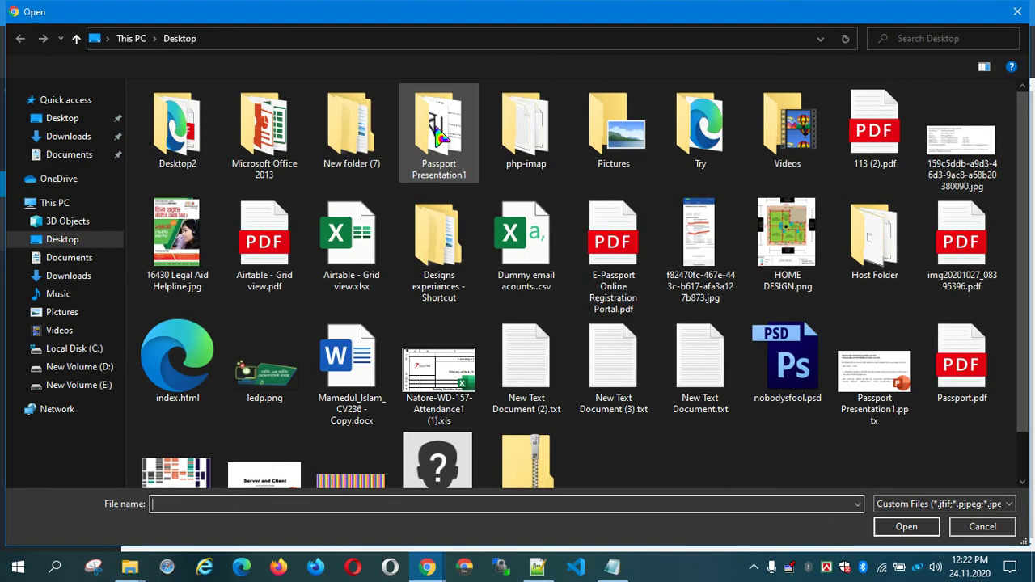
click(797, 234)
scroll(665, 297, down, 1)
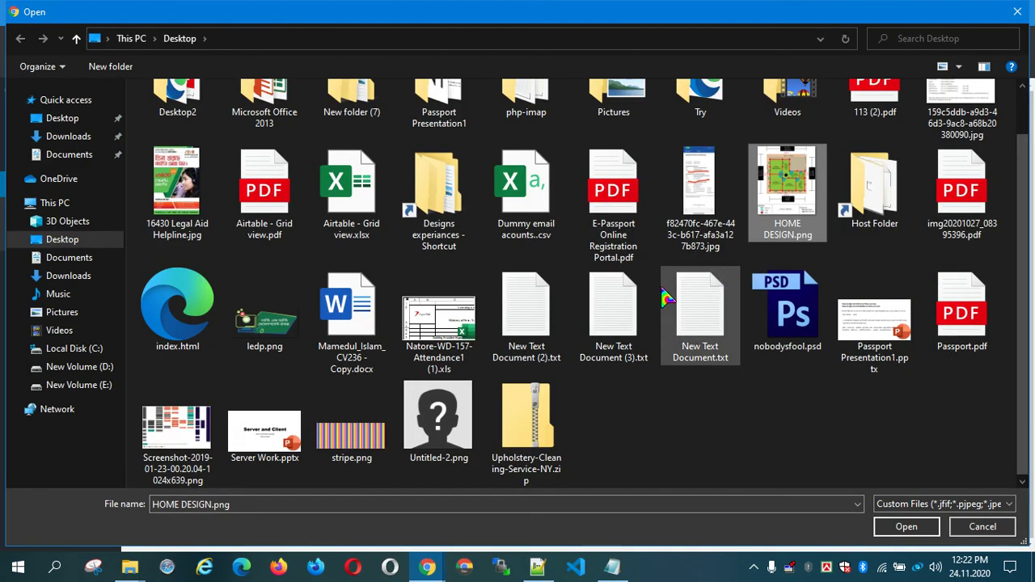
click(169, 440)
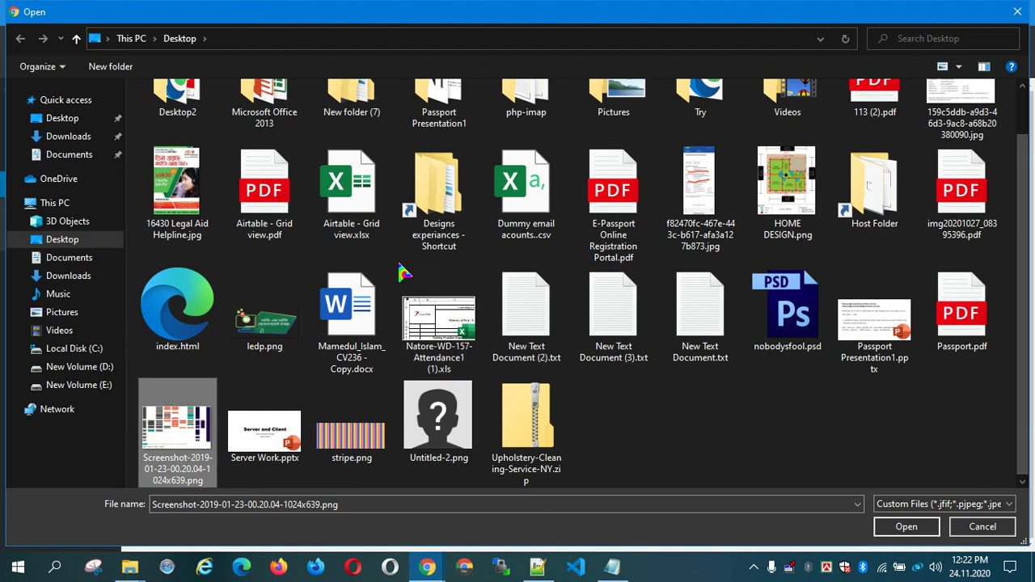
ctrl+click(196, 209)
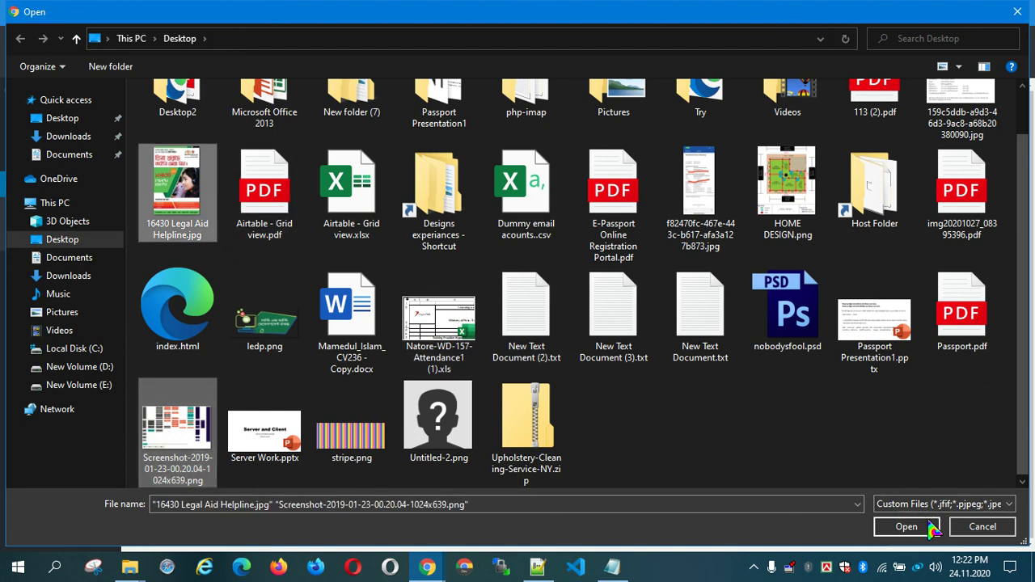
click(934, 525)
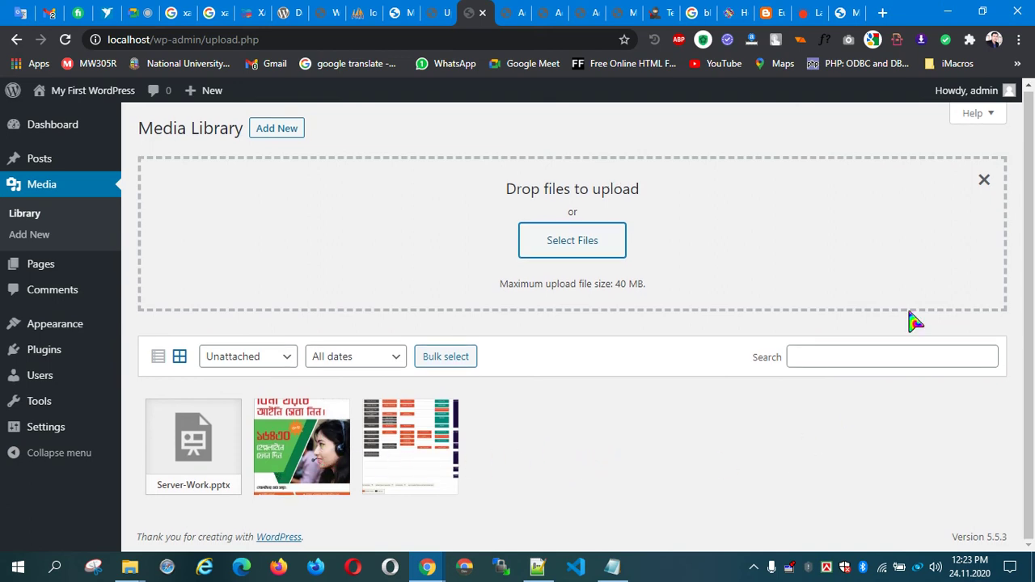
Step: Close the upload area, show All media items, then go to the TextileLearner article tab
click(984, 180)
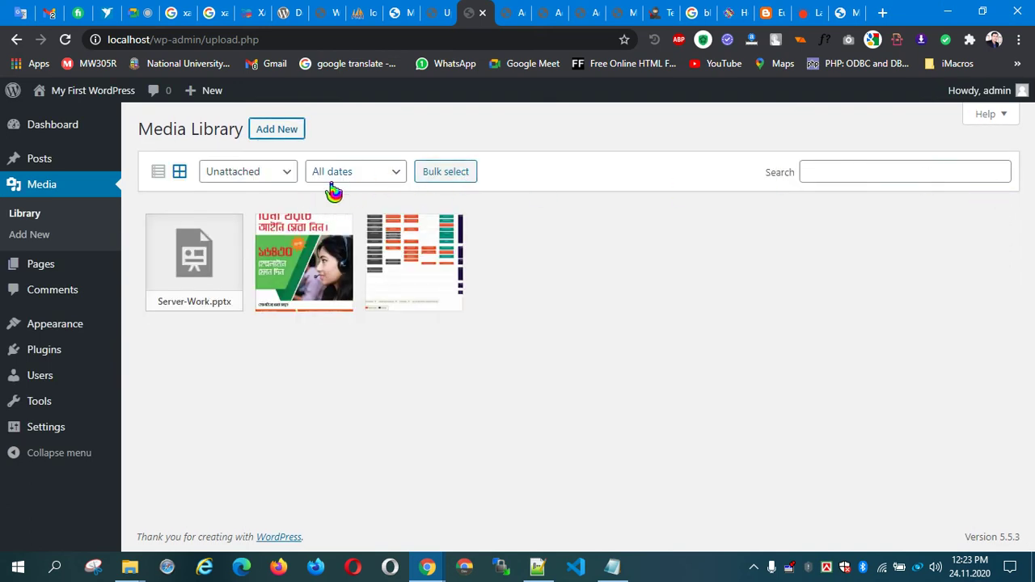
click(270, 171)
click(263, 196)
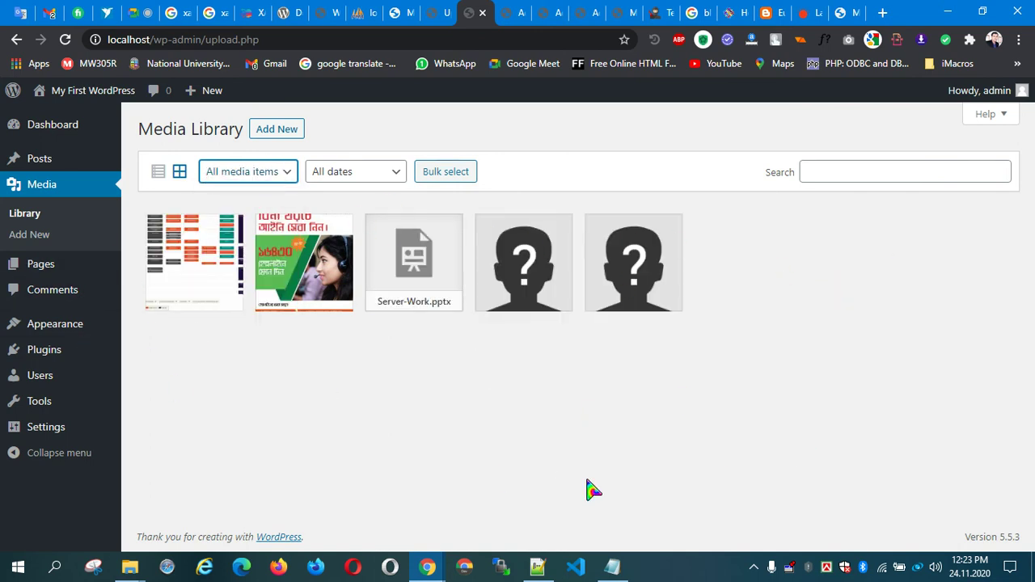
mouse_move(48, 278)
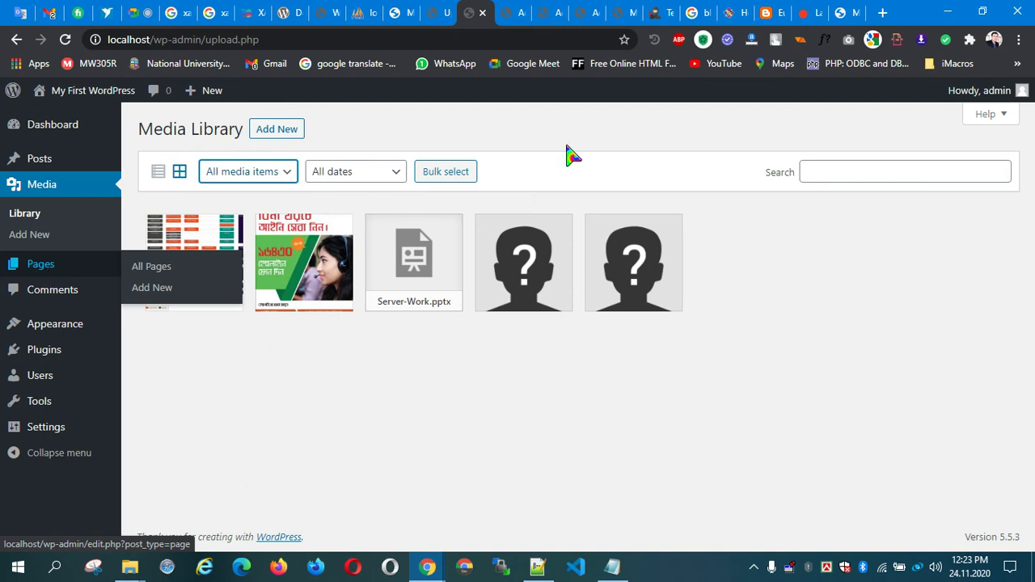
click(733, 12)
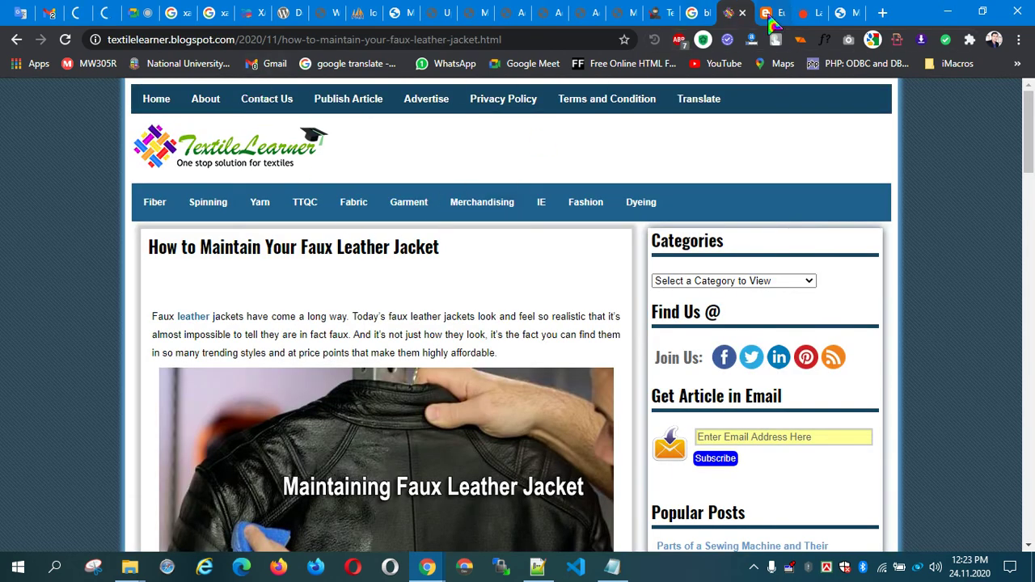
Step: Close the TextileLearner and Eurohistory tabs and browse the blogspot.com search results
click(742, 12)
click(743, 13)
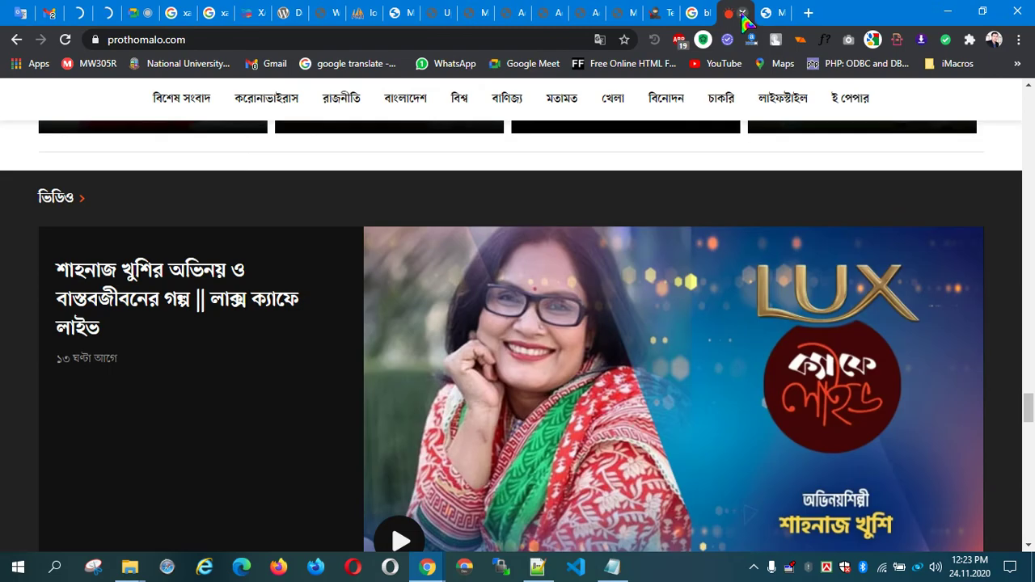
scroll(194, 224, up, 4)
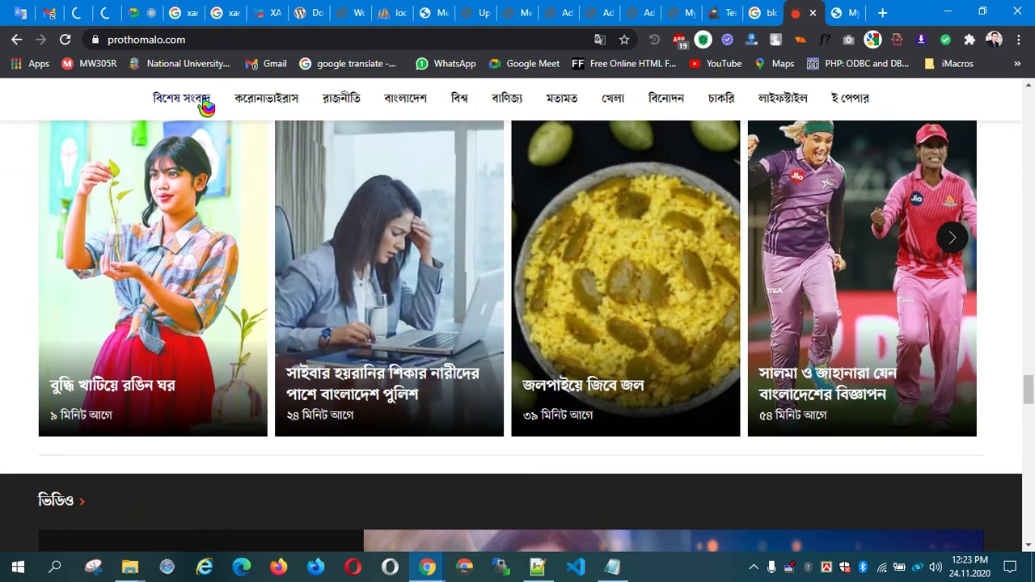
scroll(318, 339, down, 10)
scroll(318, 340, up, 6)
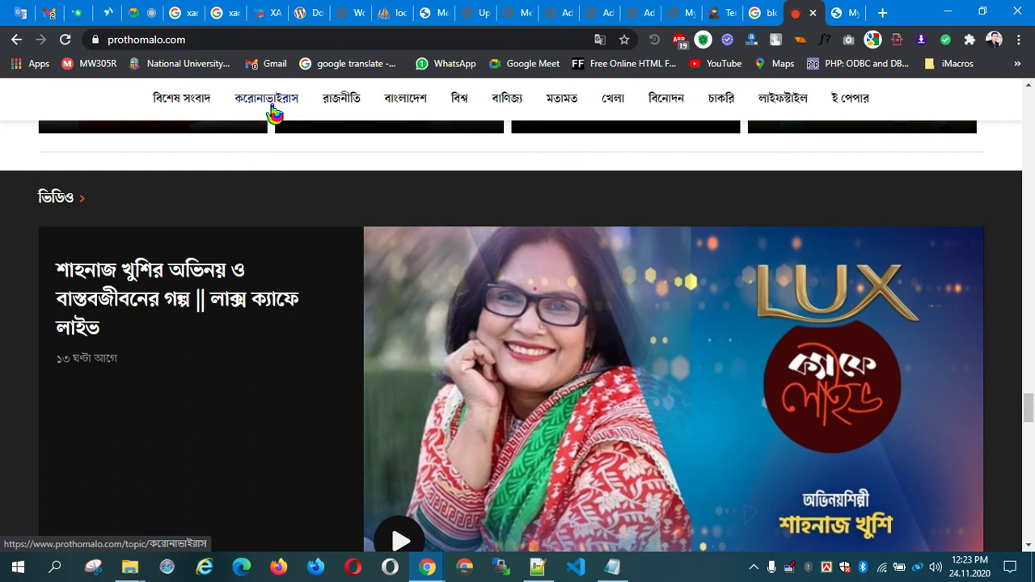
scroll(358, 146, up, 10)
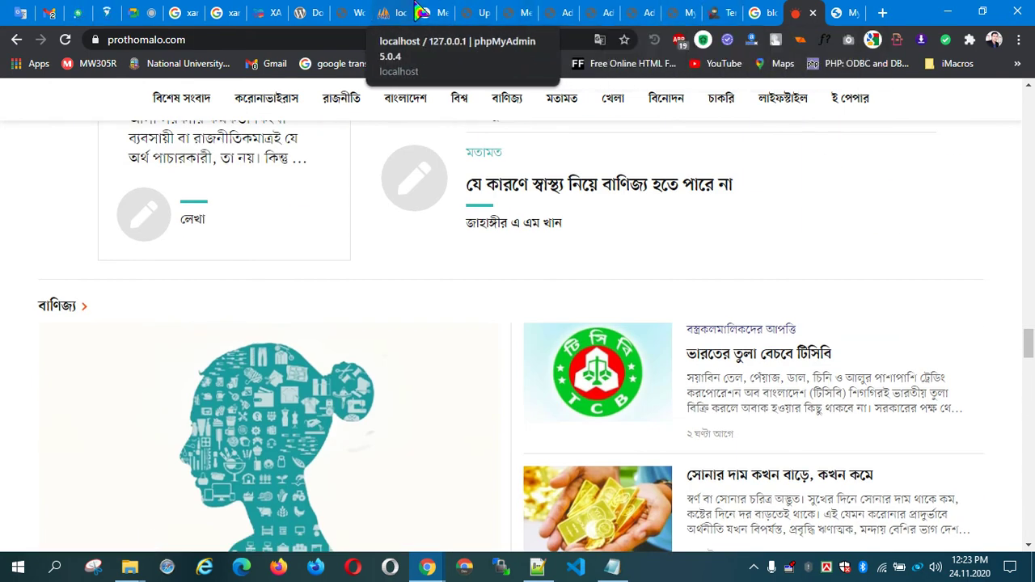
click(760, 12)
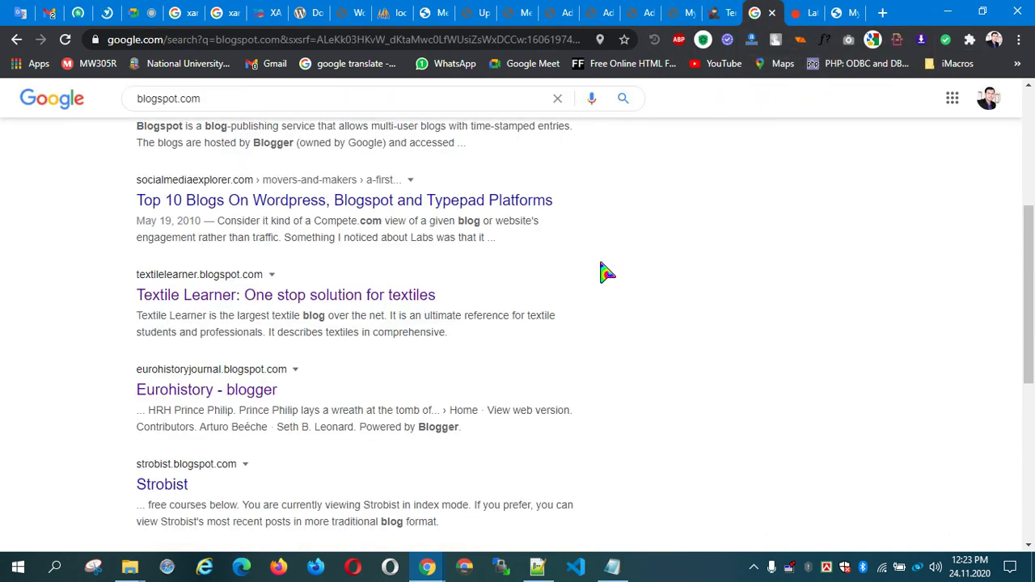
scroll(344, 372, up, 4)
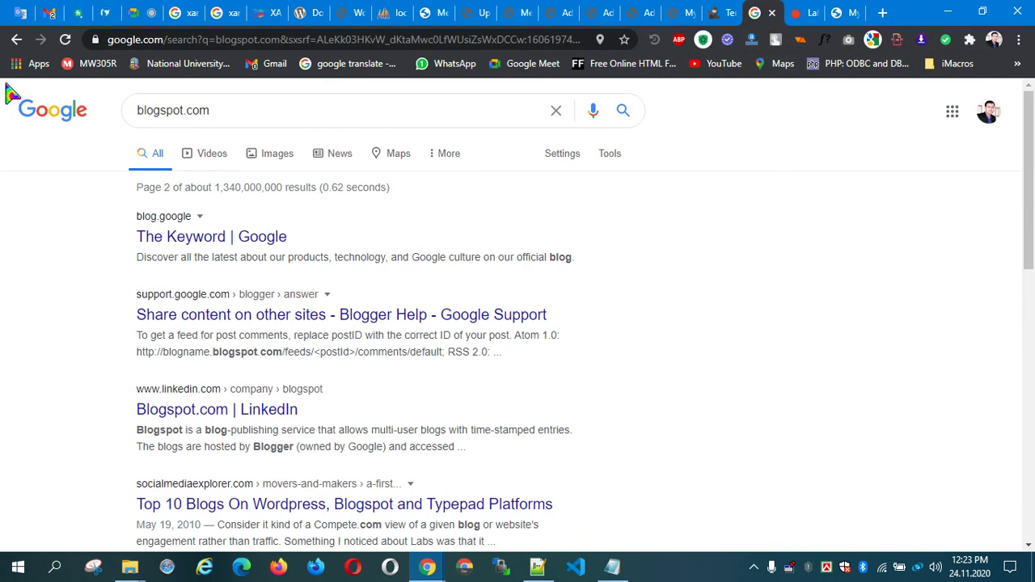
click(18, 40)
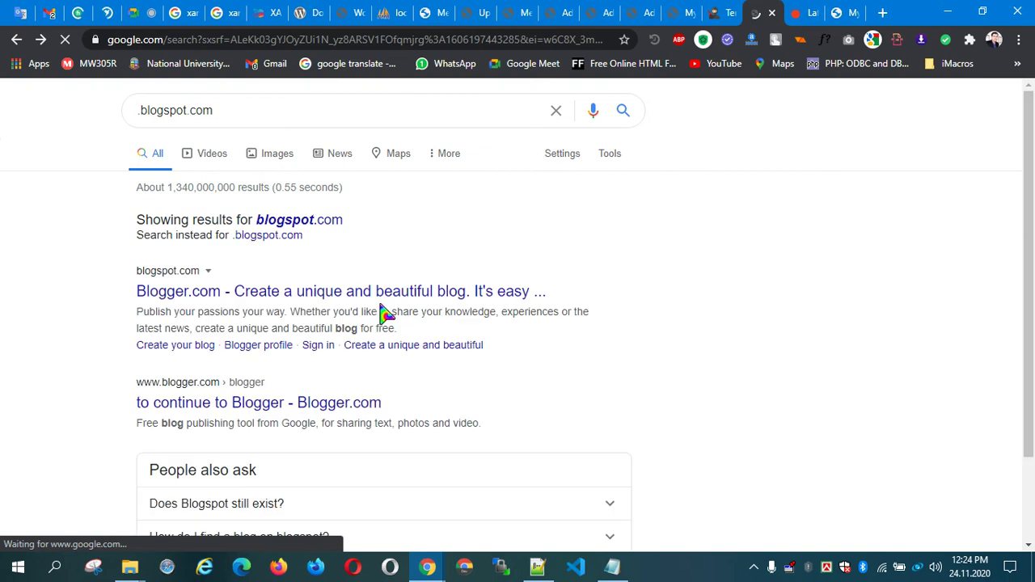
scroll(534, 317, up, 15)
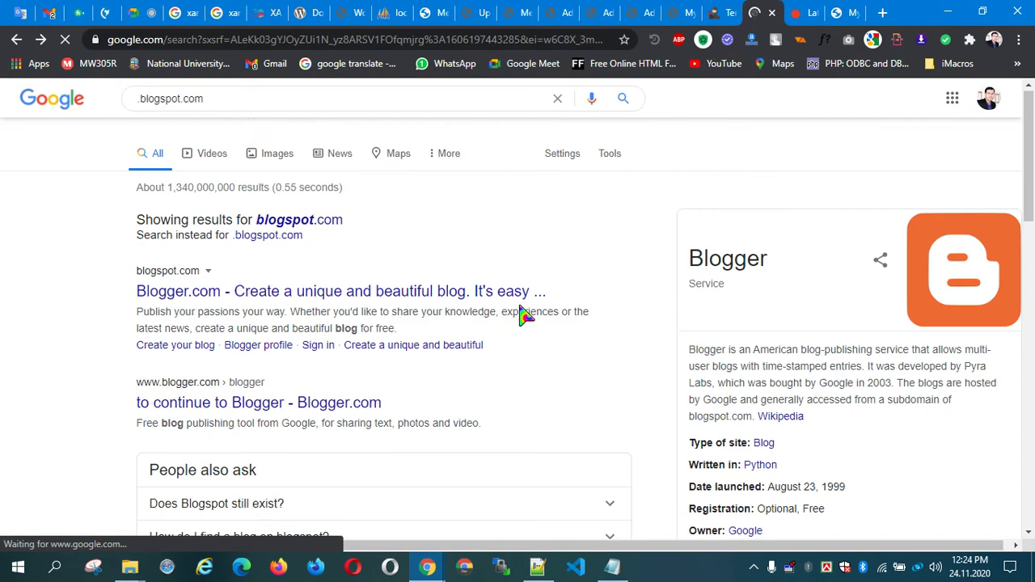
click(238, 298)
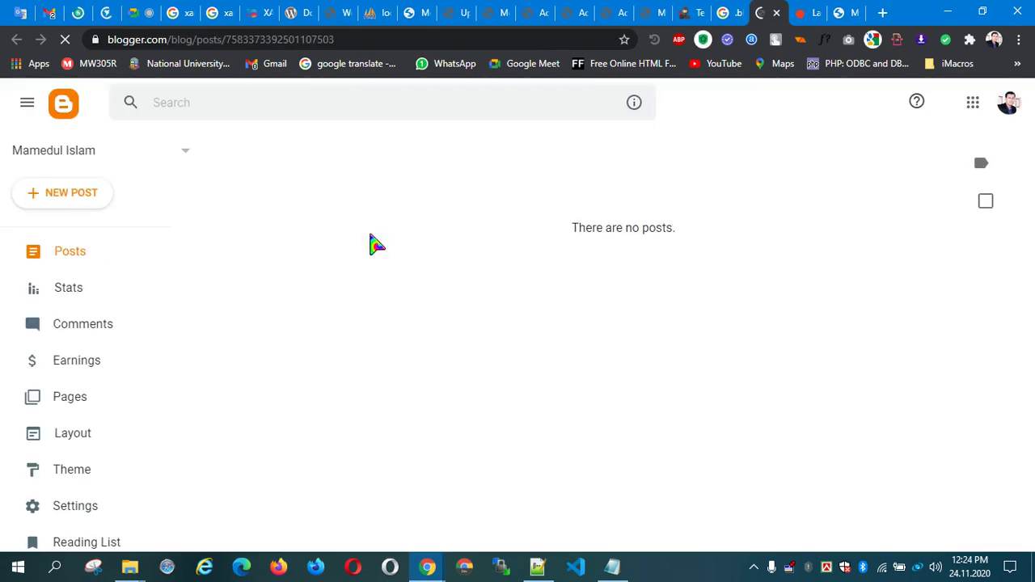
click(776, 12)
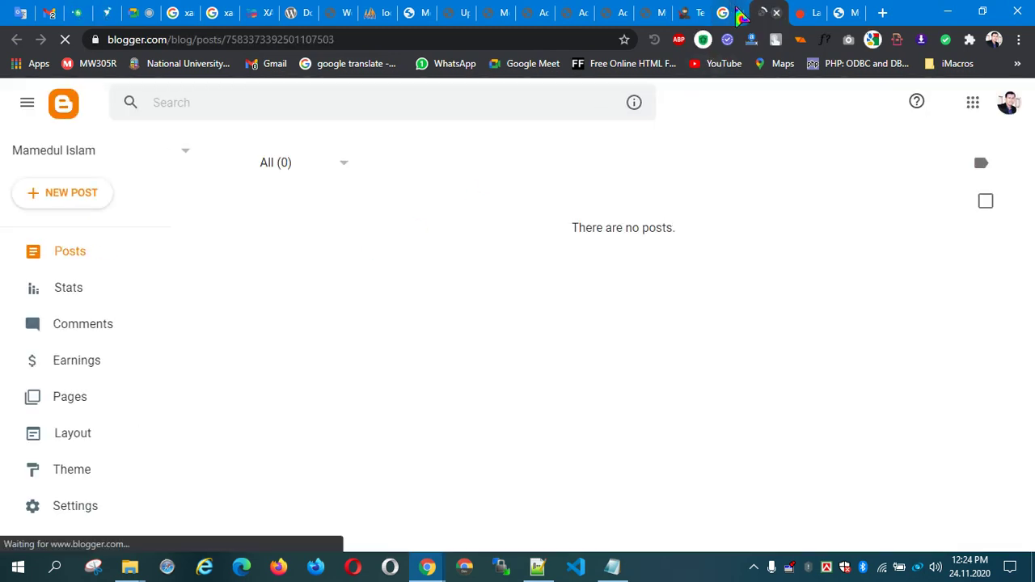
Step: Open the BeginnersBook search result in a new tab and visit its home page
scroll(370, 247, down, 6)
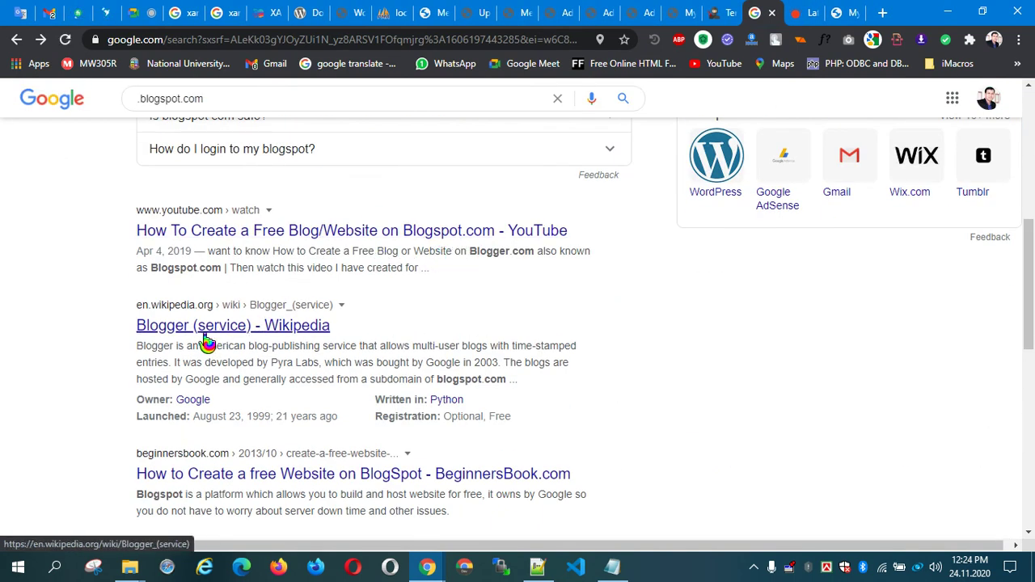
scroll(267, 338, down, 1)
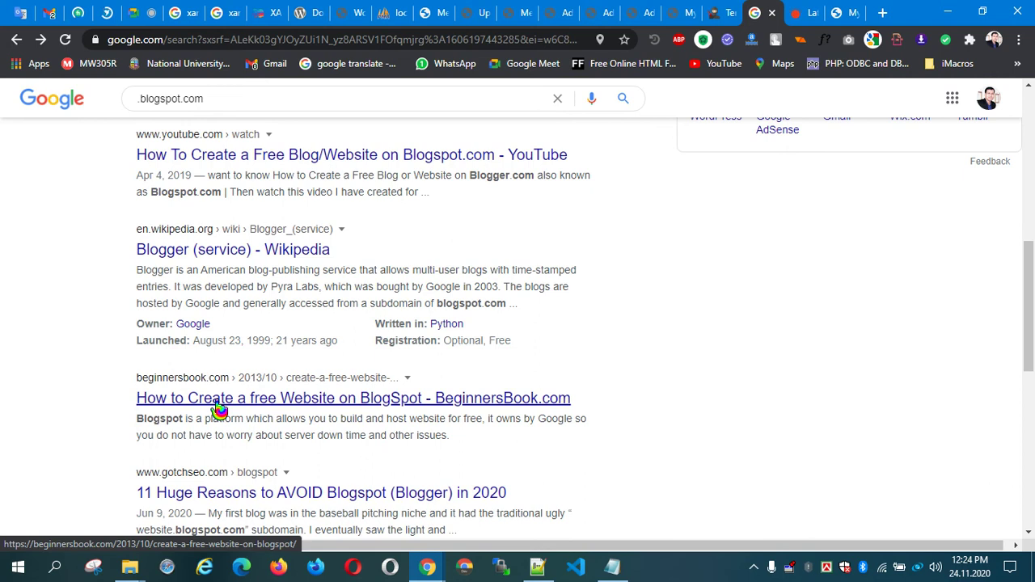
middle_click(215, 397)
click(770, 12)
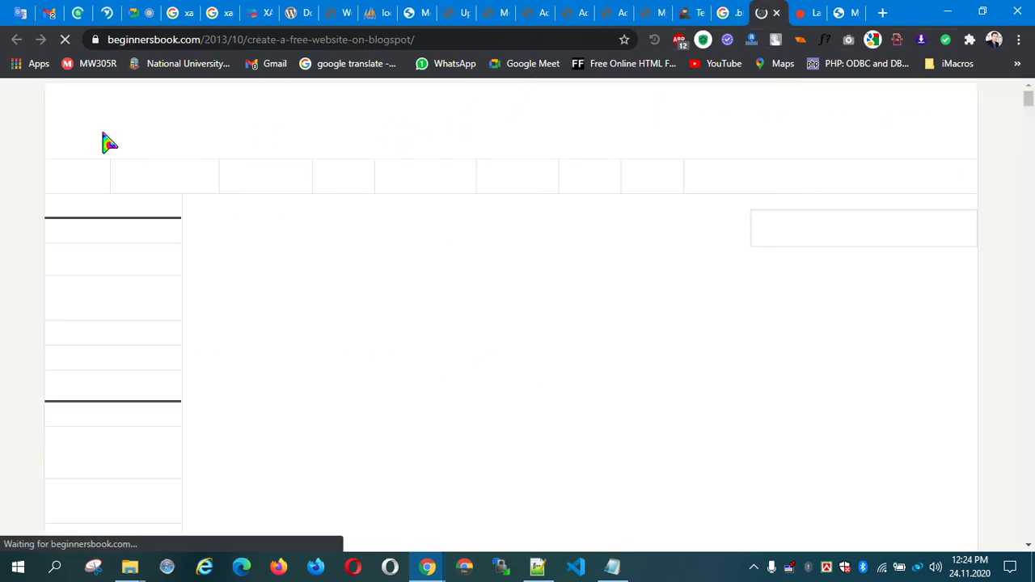
click(119, 123)
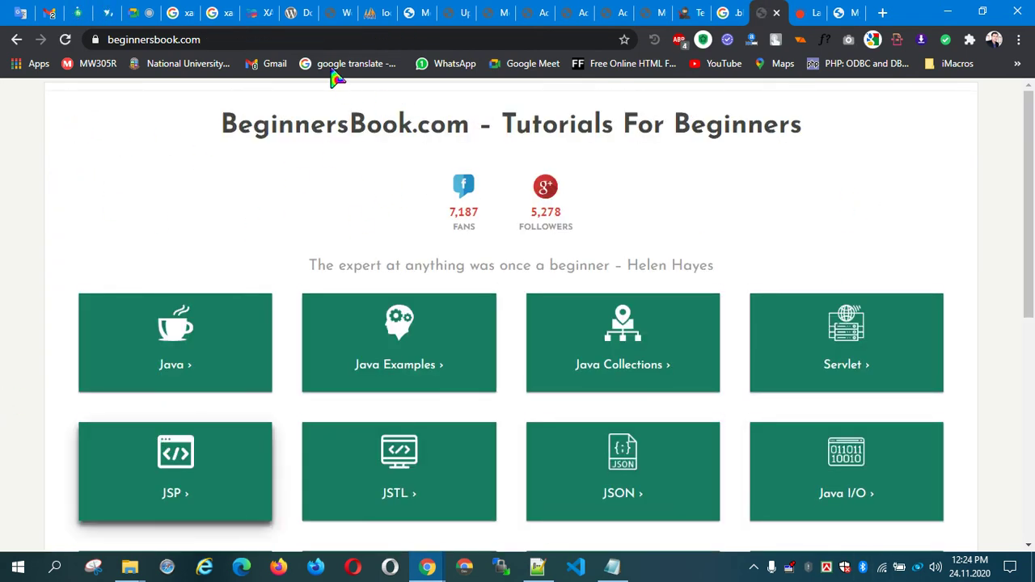
click(307, 18)
click(764, 12)
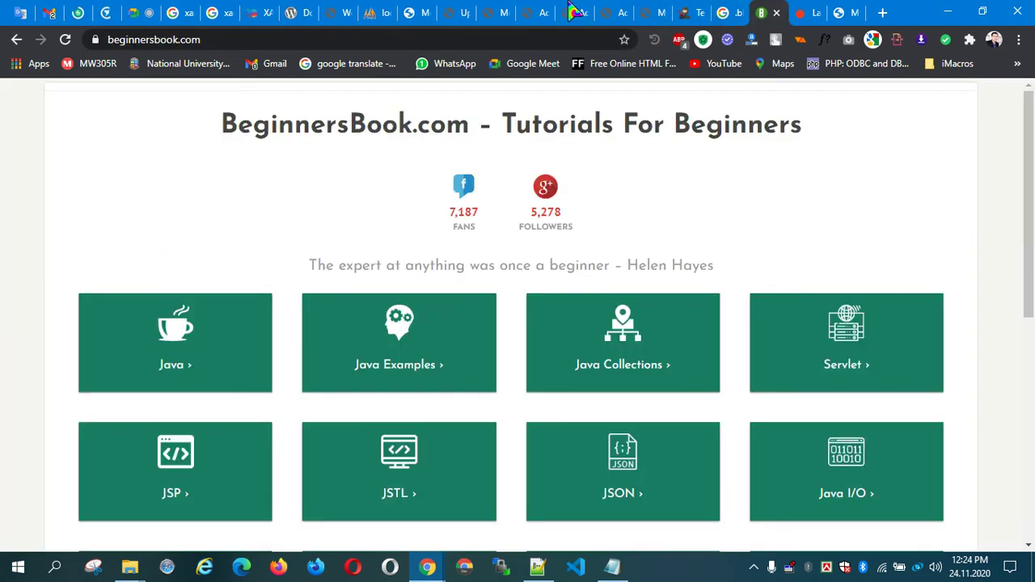
Step: Open the BeginnersBook Java tutorial and select its page address
click(200, 39)
scroll(185, 334, down, 1)
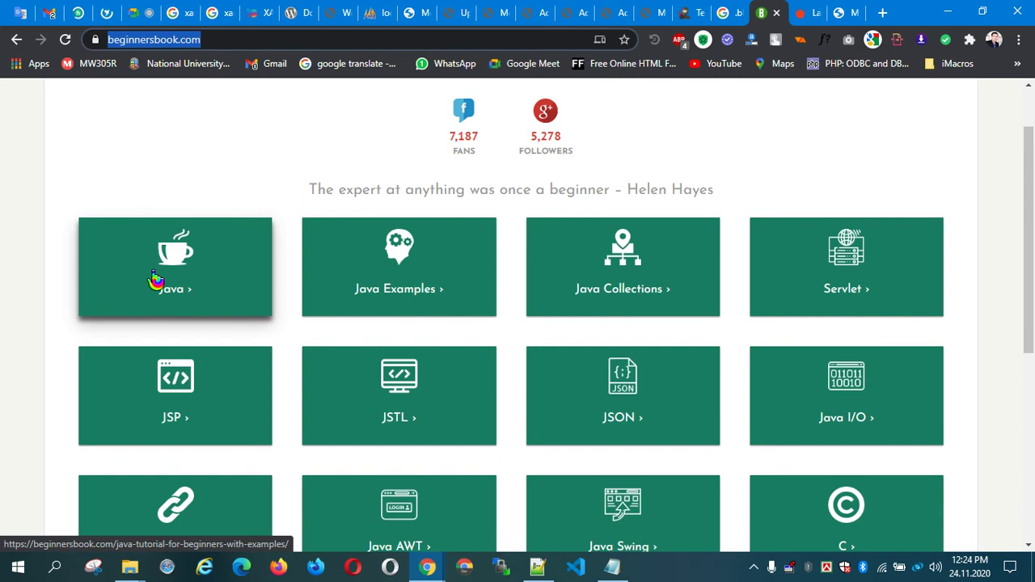
click(243, 289)
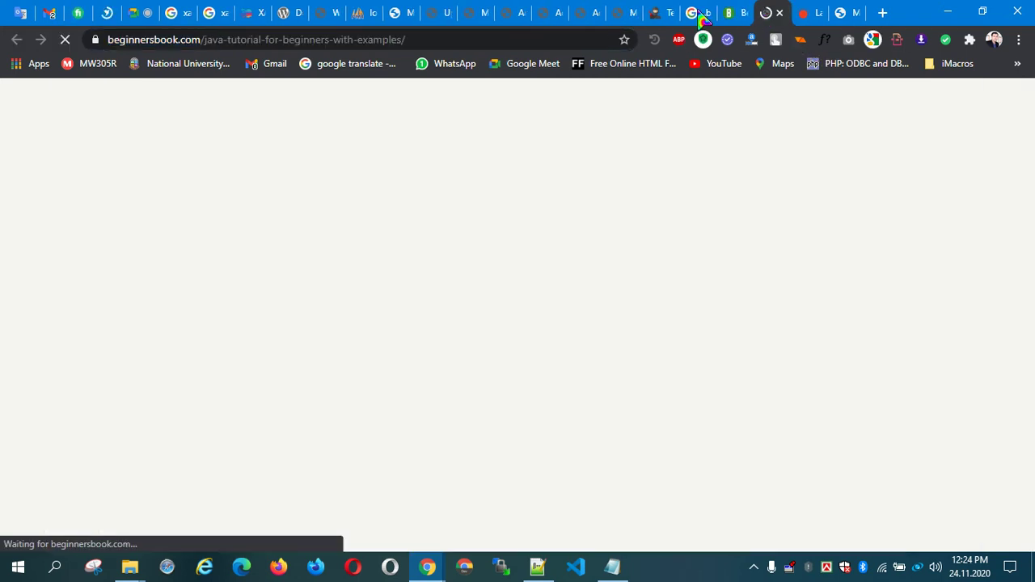
double_click(205, 40)
drag(239, 42, 437, 39)
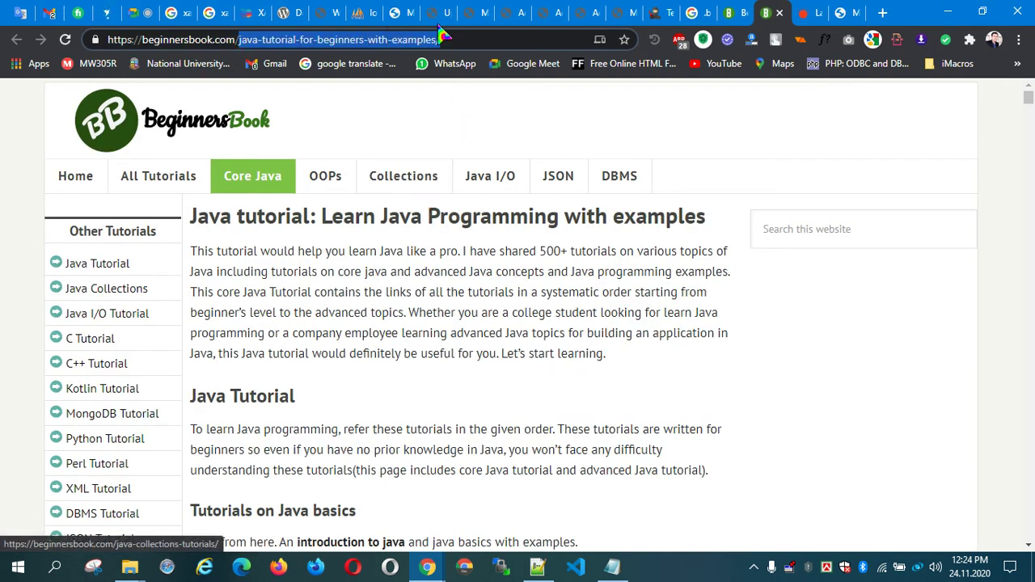
scroll(377, 247, down, 5)
scroll(377, 247, down, 10)
scroll(1032, 152, up, 4)
drag(1028, 122, 1029, 93)
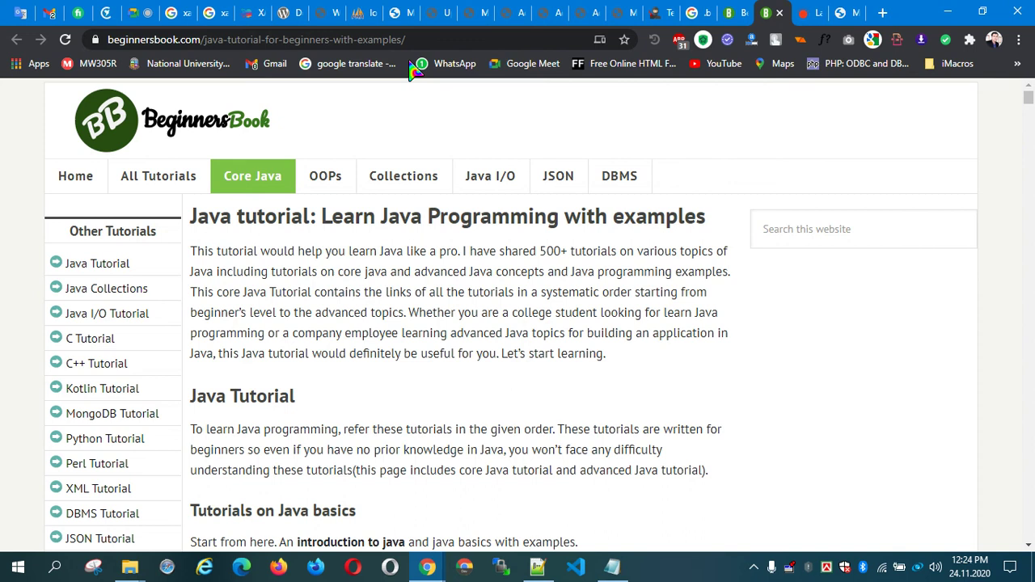
click(581, 11)
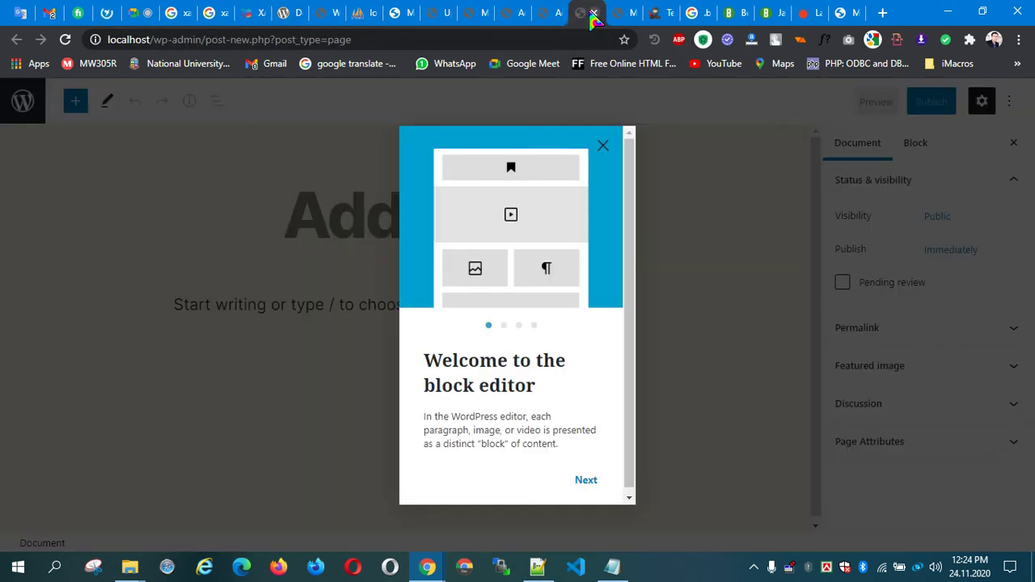
Step: Close the leftover editor and localhost homepage tabs, then open Pages from the Media Library tab
click(594, 13)
click(559, 13)
click(544, 13)
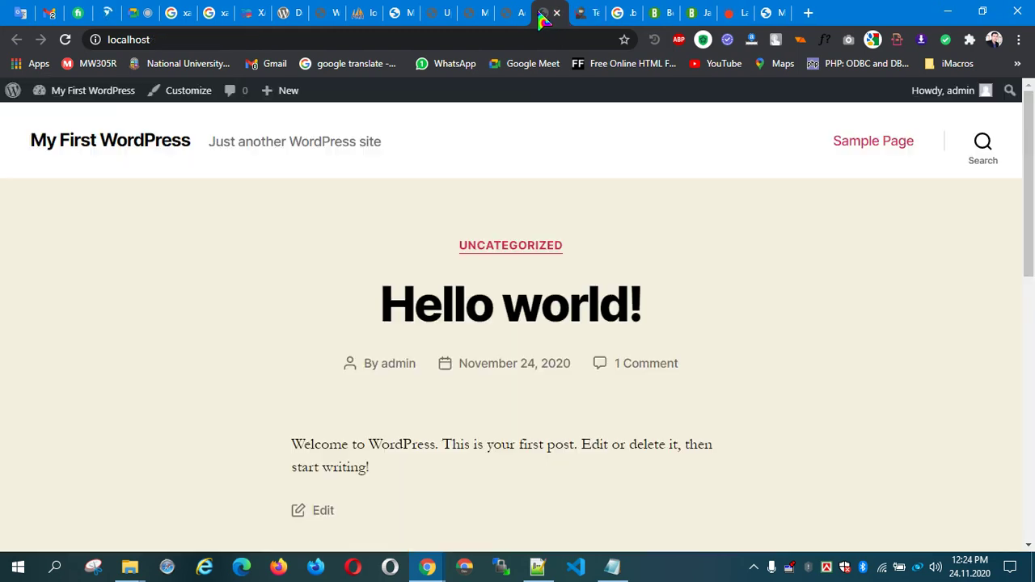
click(524, 13)
click(520, 13)
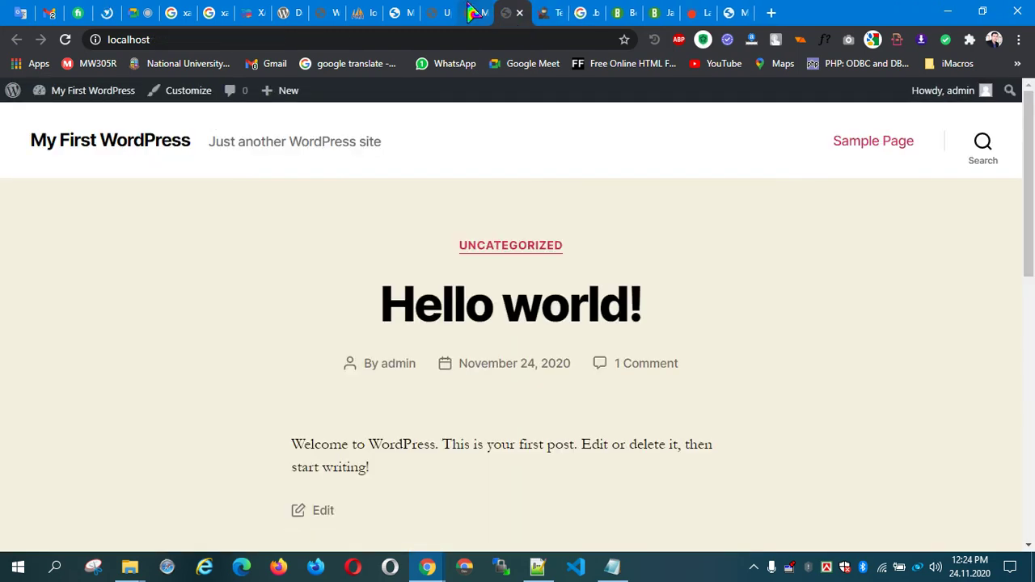
click(520, 13)
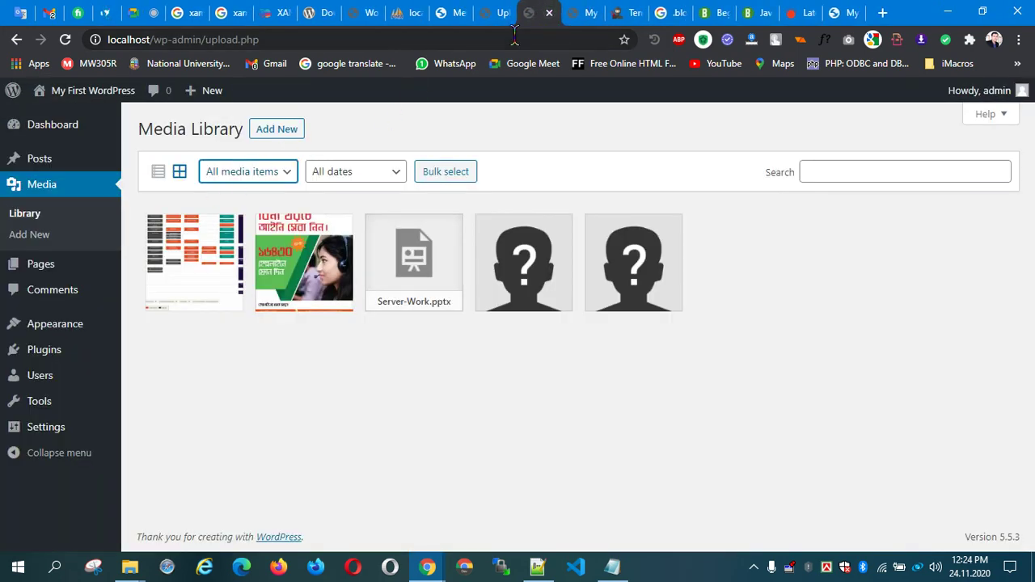
click(576, 13)
click(593, 13)
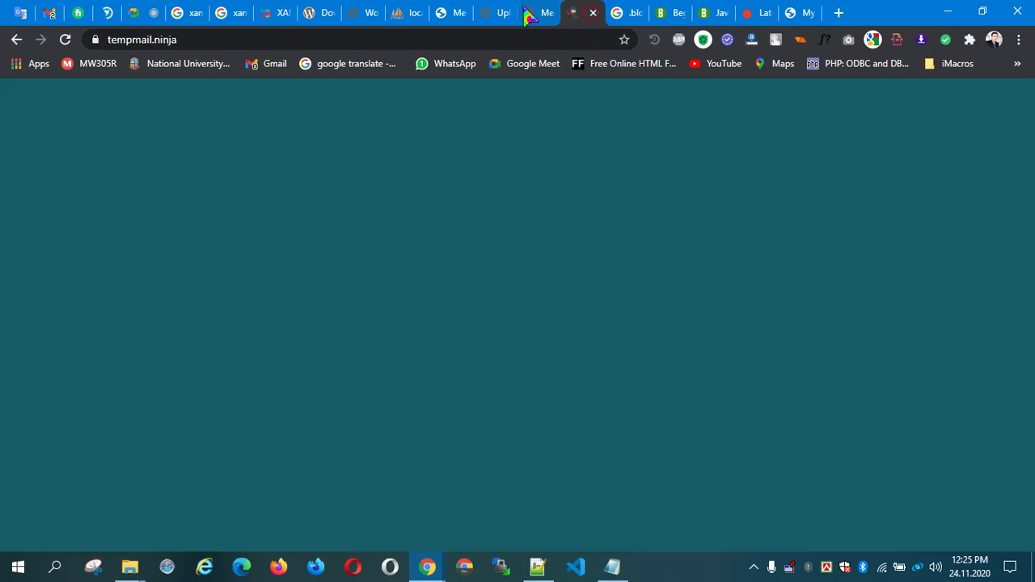
click(534, 13)
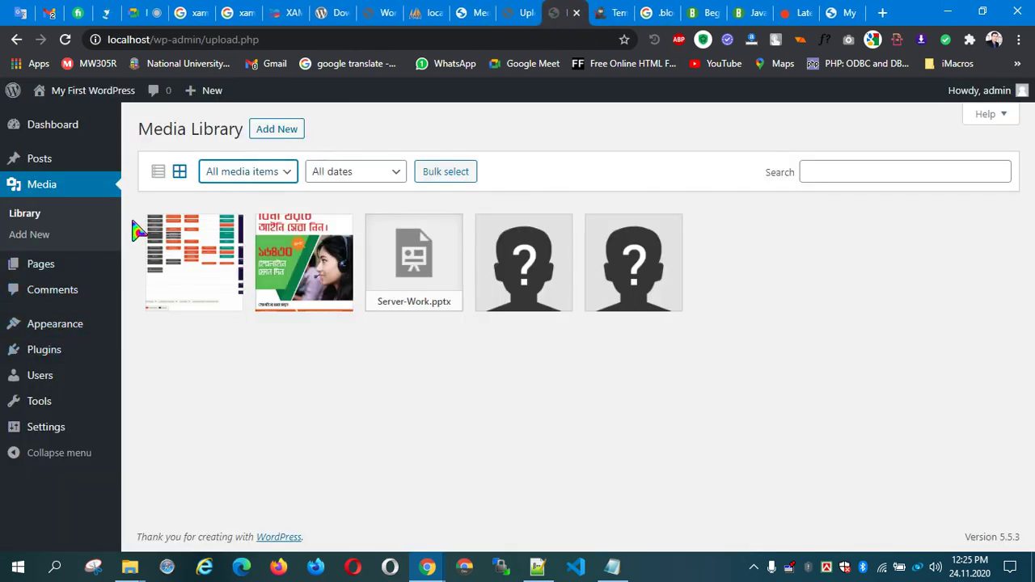
click(50, 270)
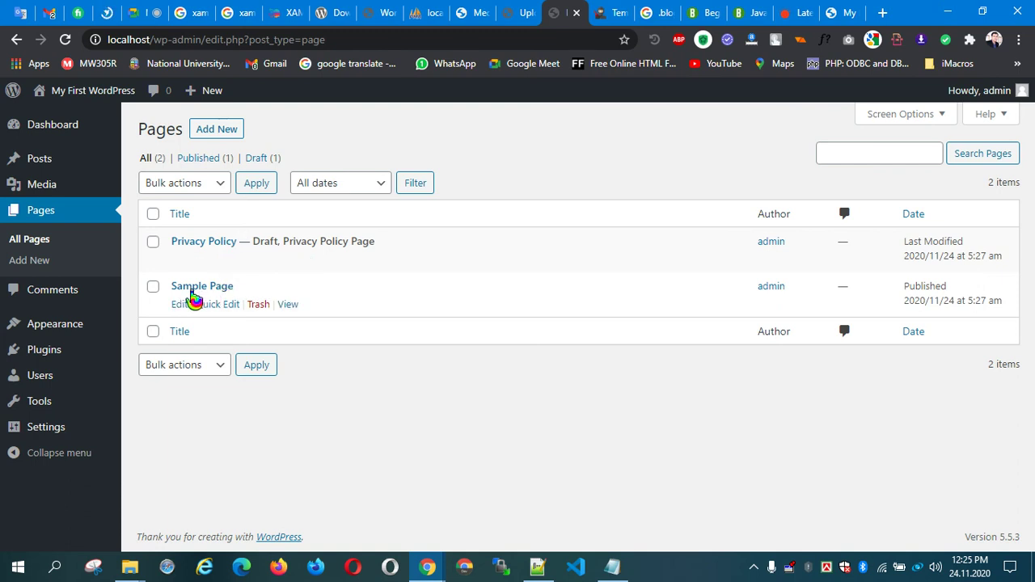
Step: Create a new page titled 'About' and type its short opening paragraphs
click(228, 141)
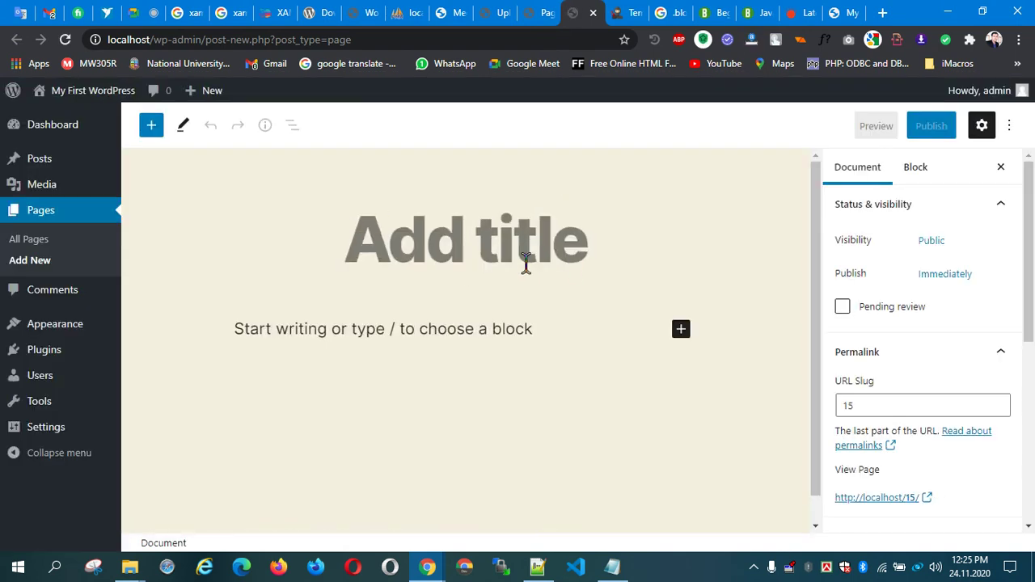
text(About)
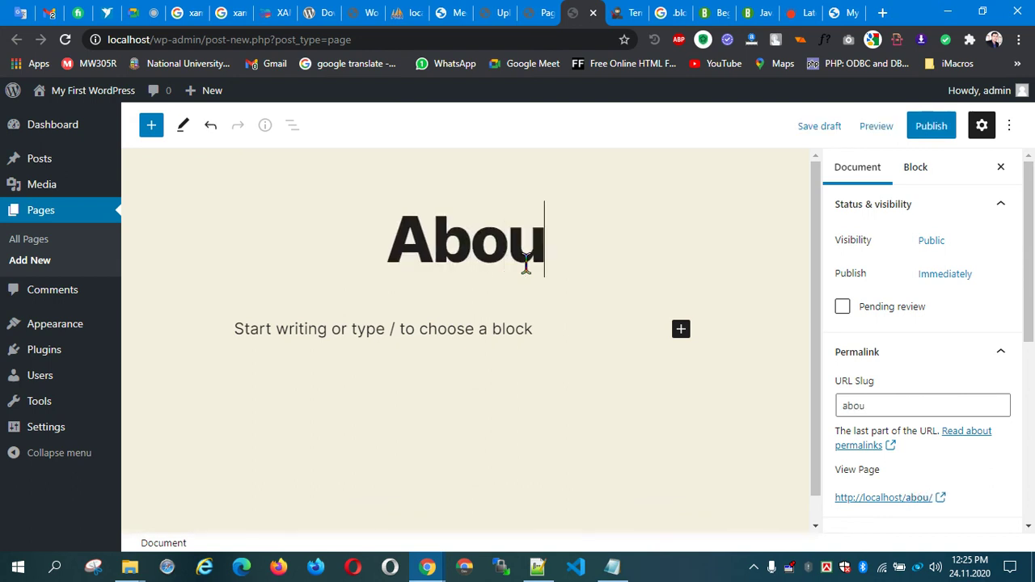
click(494, 332)
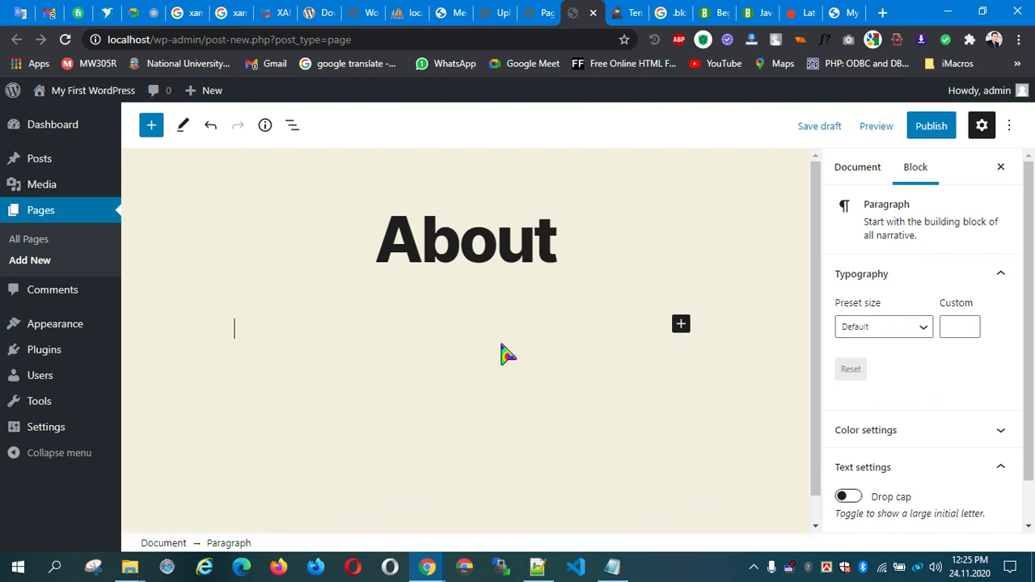
text(my web about .f.sdfs')
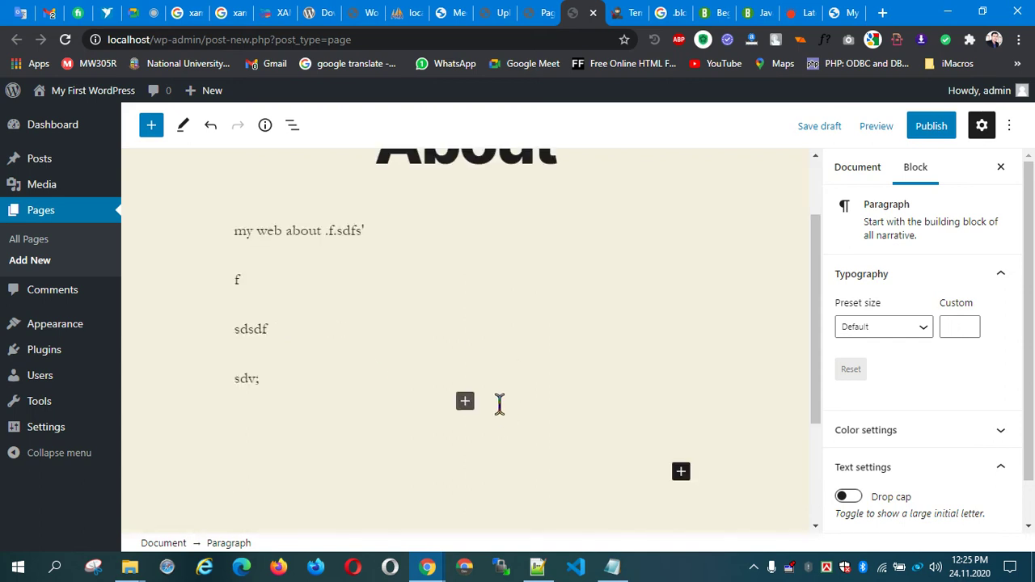
scroll(566, 412, down, 2)
scroll(607, 393, up, 1)
Step: Insert a Quote block reading 'I believe in my work'
click(682, 395)
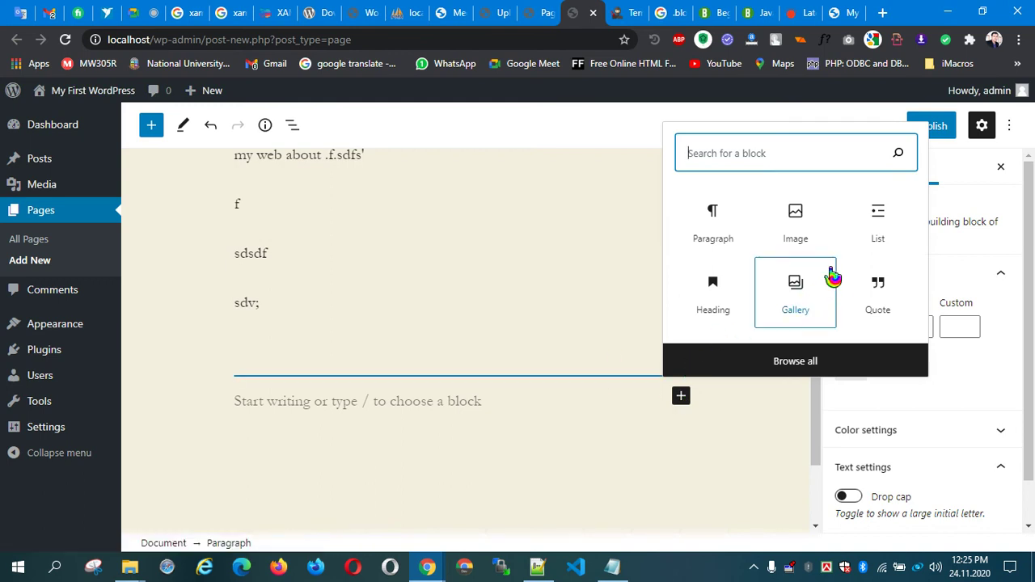
click(888, 311)
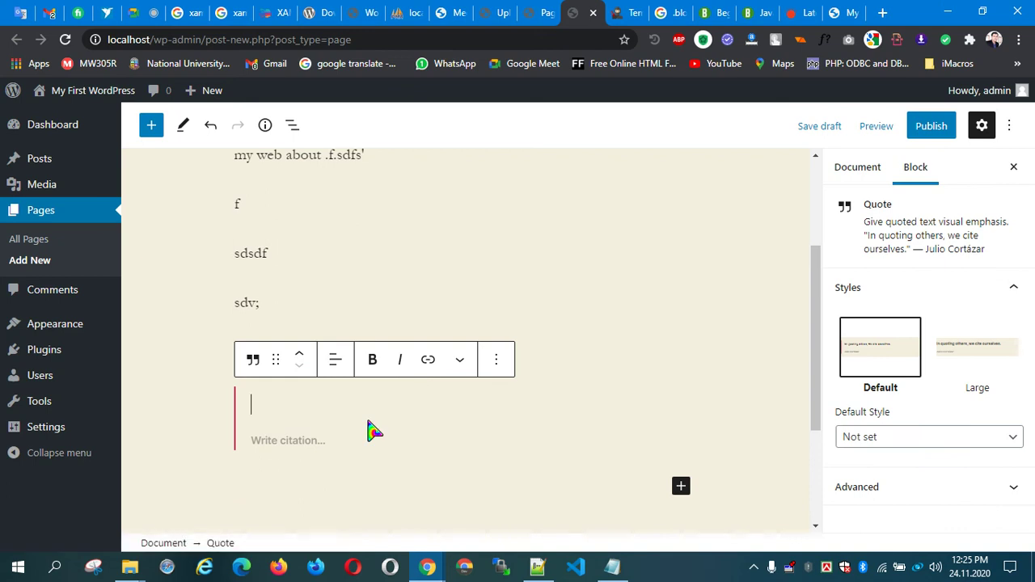
text(My)
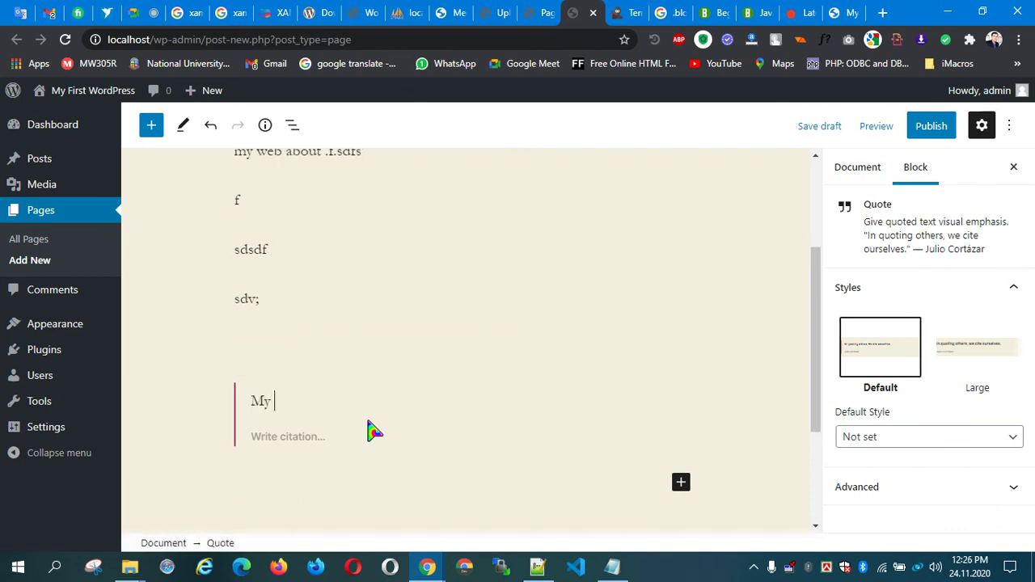
key(ctrl+a)
text(I b)
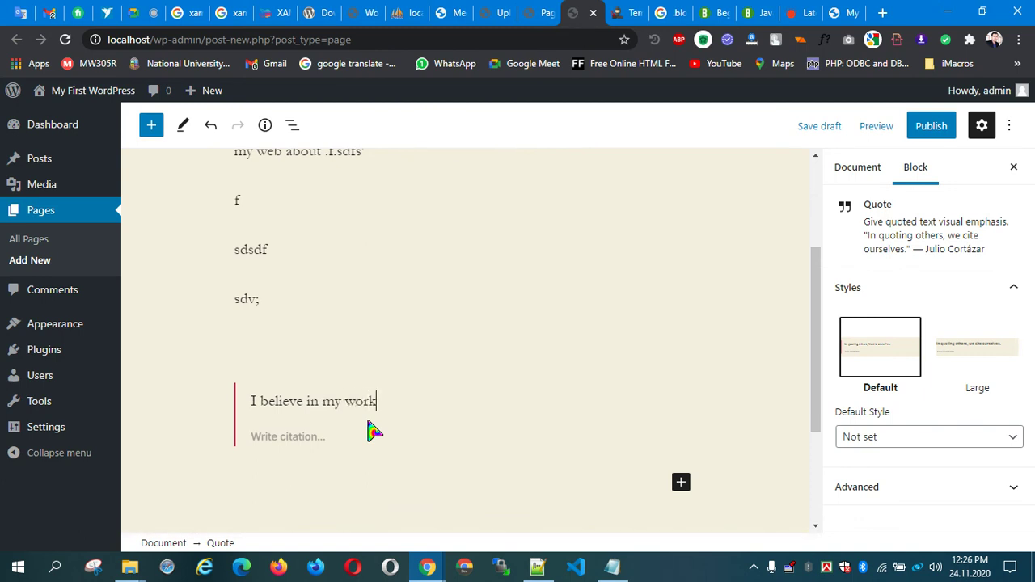
scroll(483, 435, down, 1)
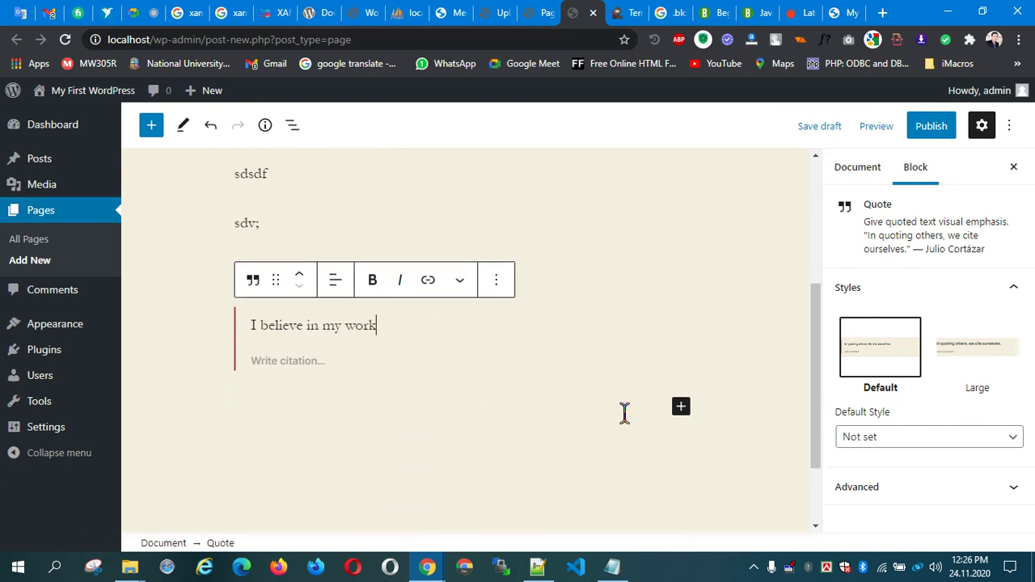
click(678, 407)
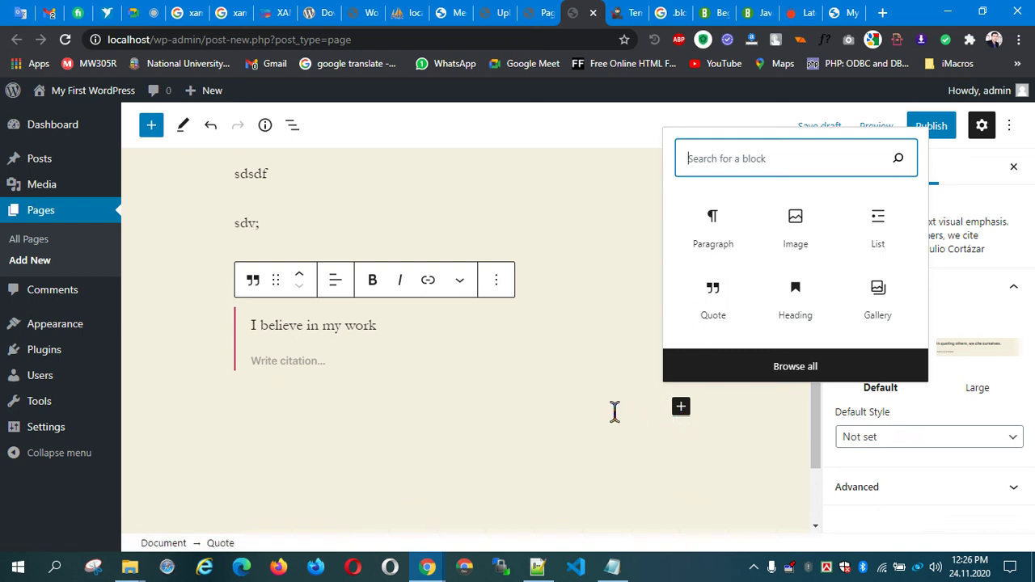
click(414, 327)
key(Return)
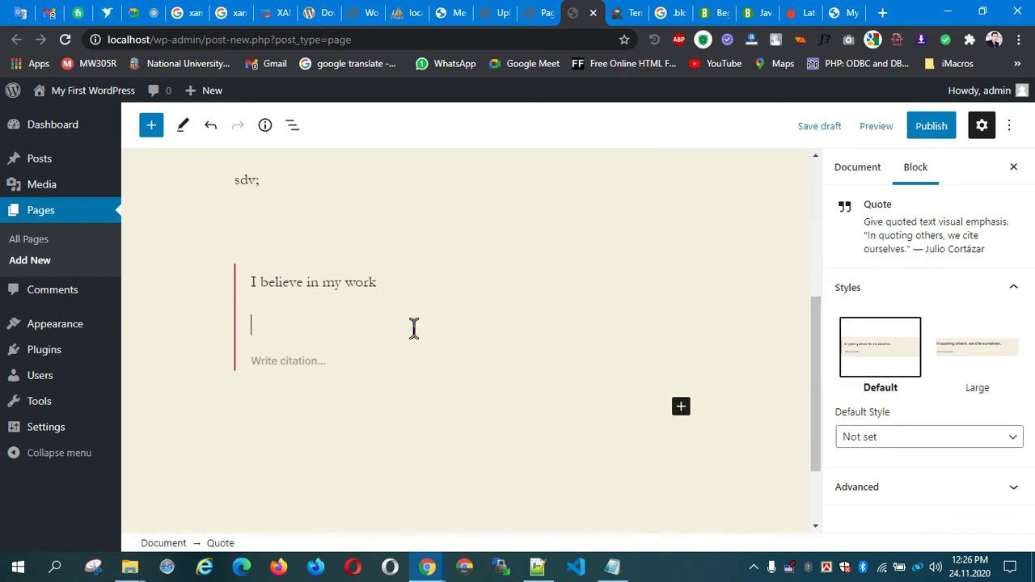
click(681, 406)
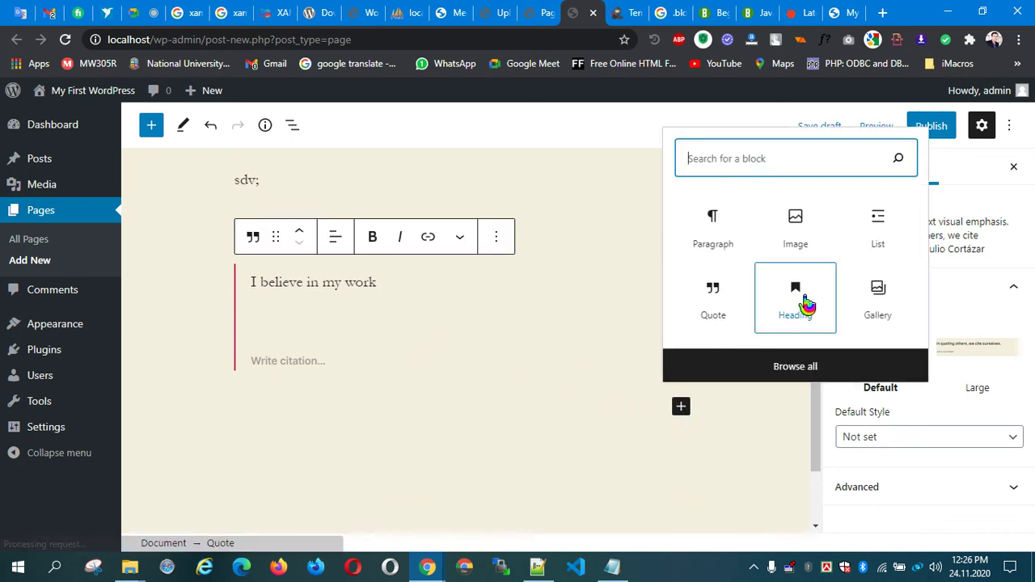
Step: Add a Gallery block from the full block library above the quote
click(798, 368)
click(728, 355)
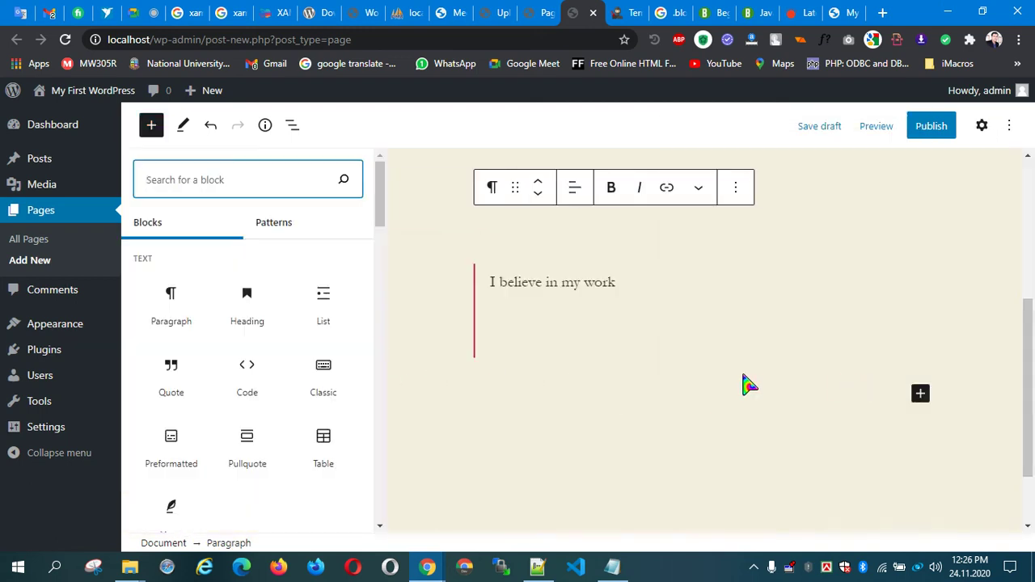
scroll(250, 393, down, 3)
scroll(245, 410, down, 1)
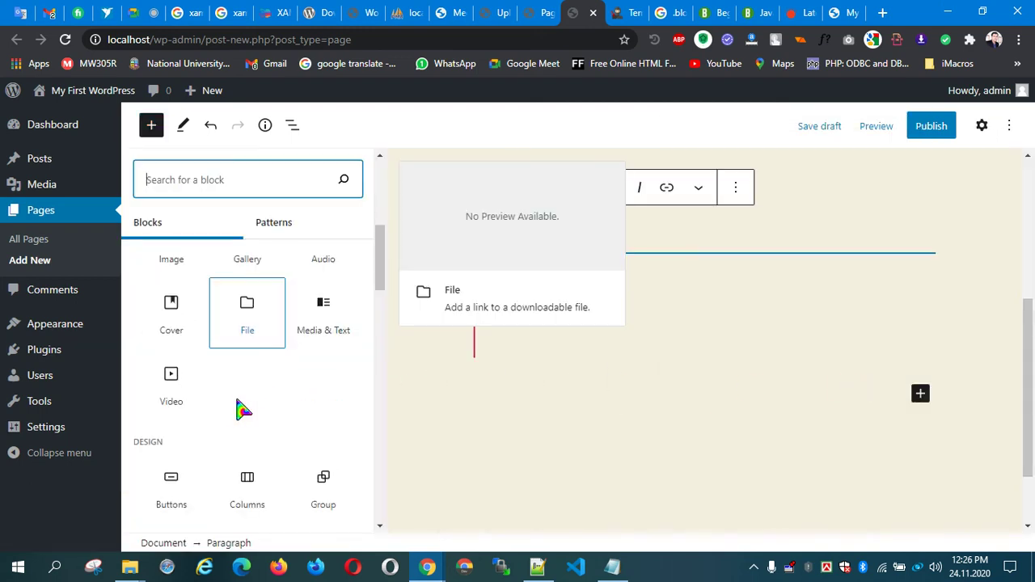
scroll(258, 368, up, 2)
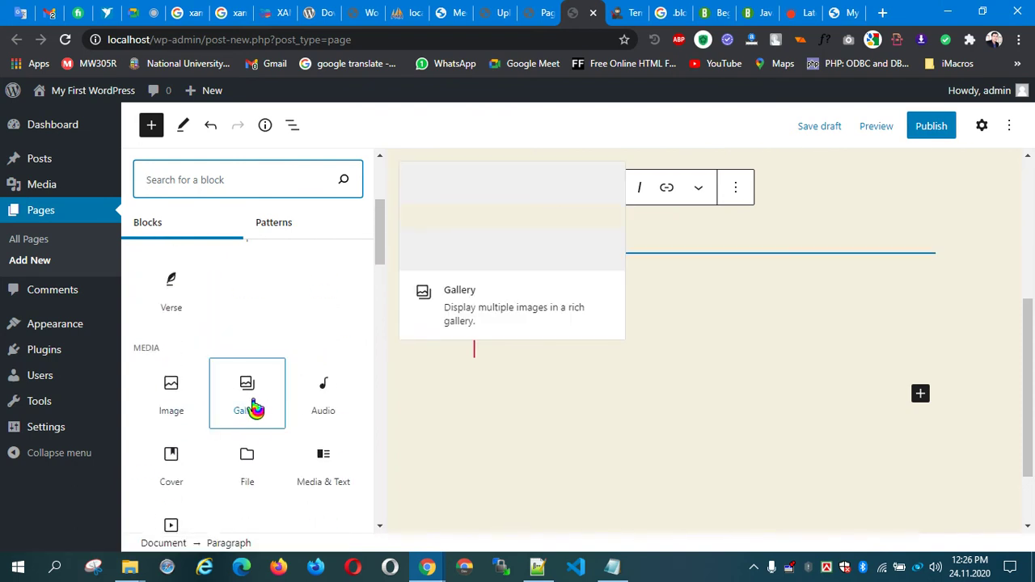
click(247, 397)
click(380, 373)
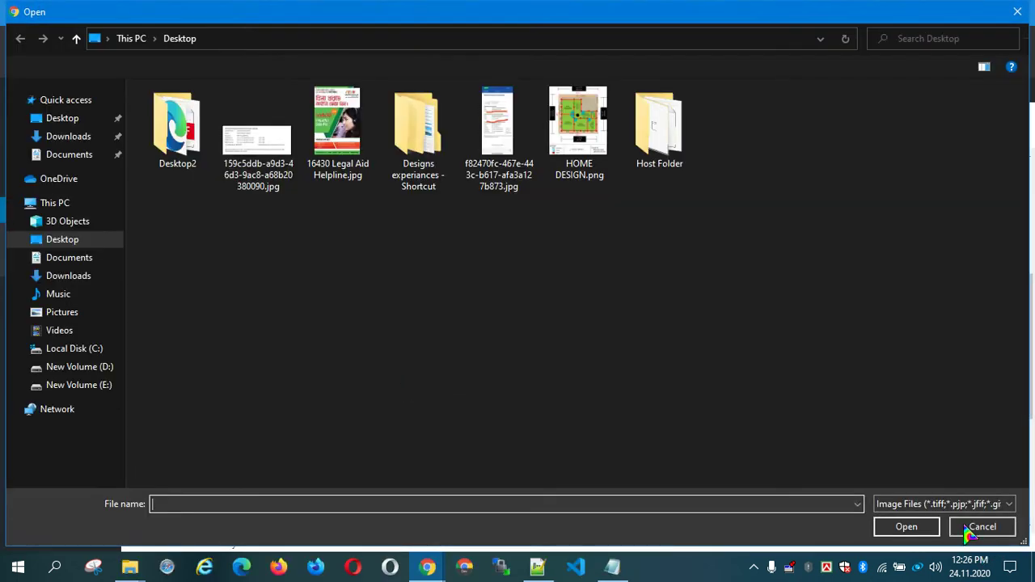
click(970, 529)
Step: Fill the gallery with the Legal Aid Helpline photo and two question-mark silhouettes from the Media Library
click(450, 383)
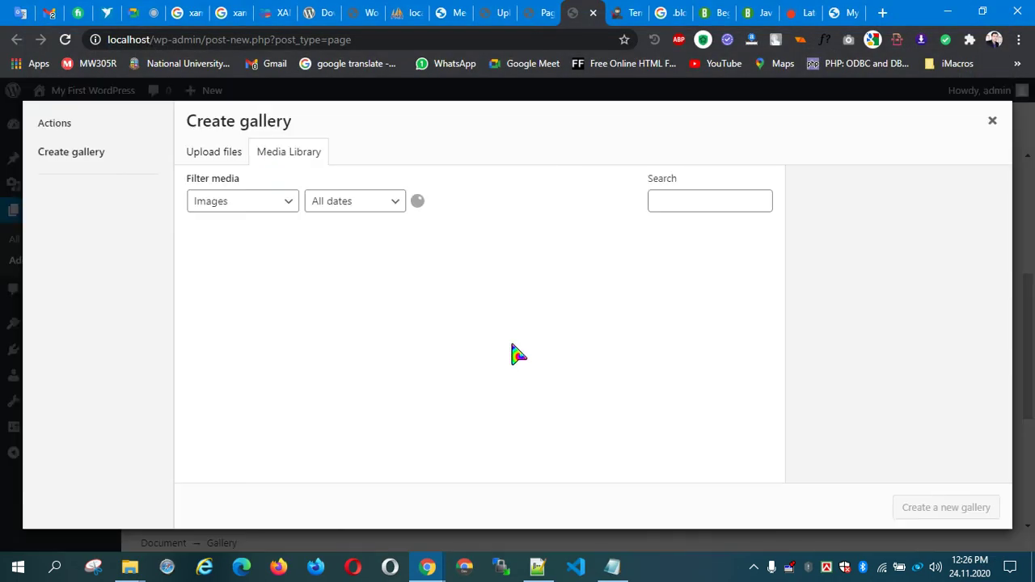
click(360, 291)
click(482, 297)
click(571, 301)
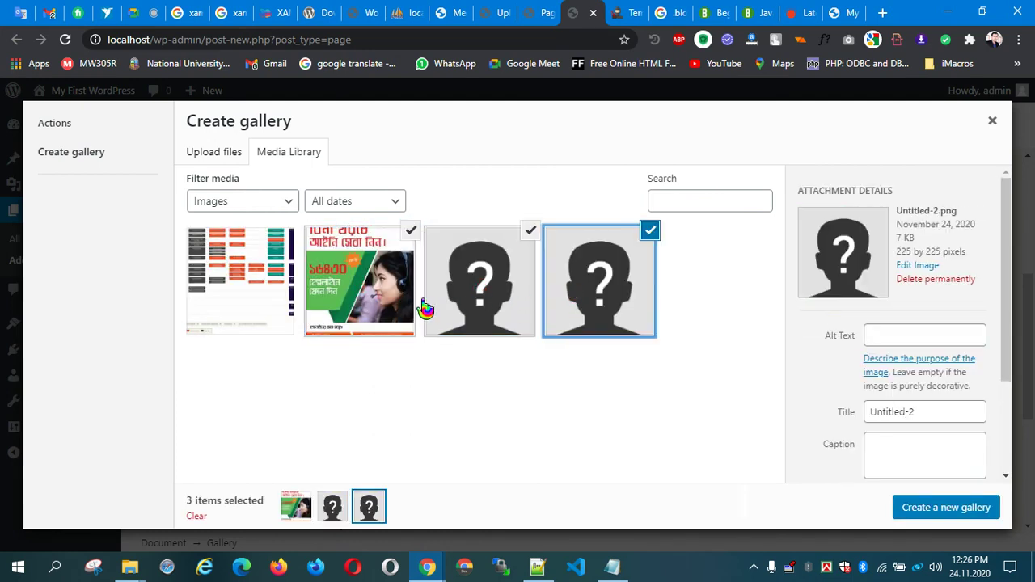
click(943, 511)
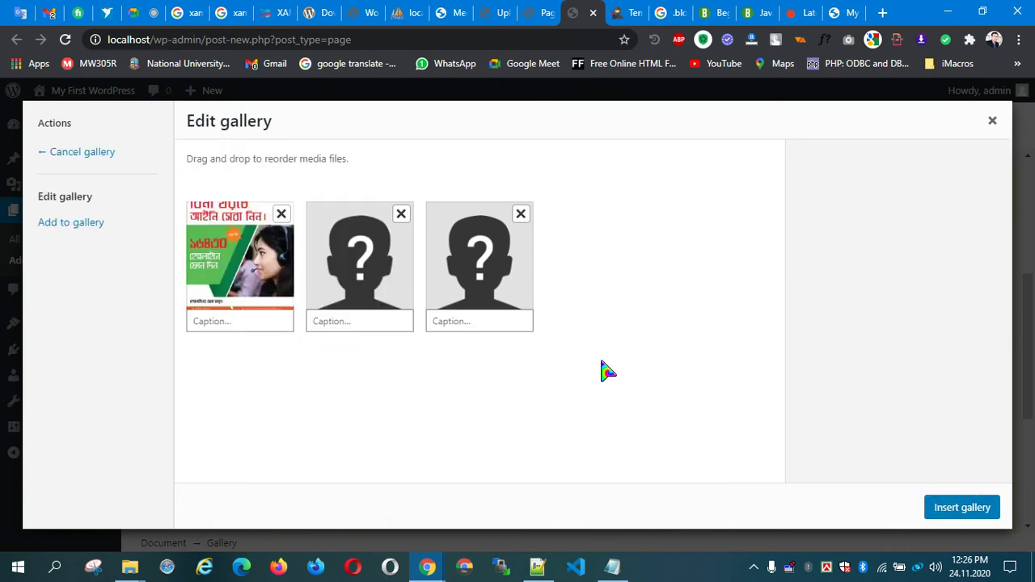
click(962, 508)
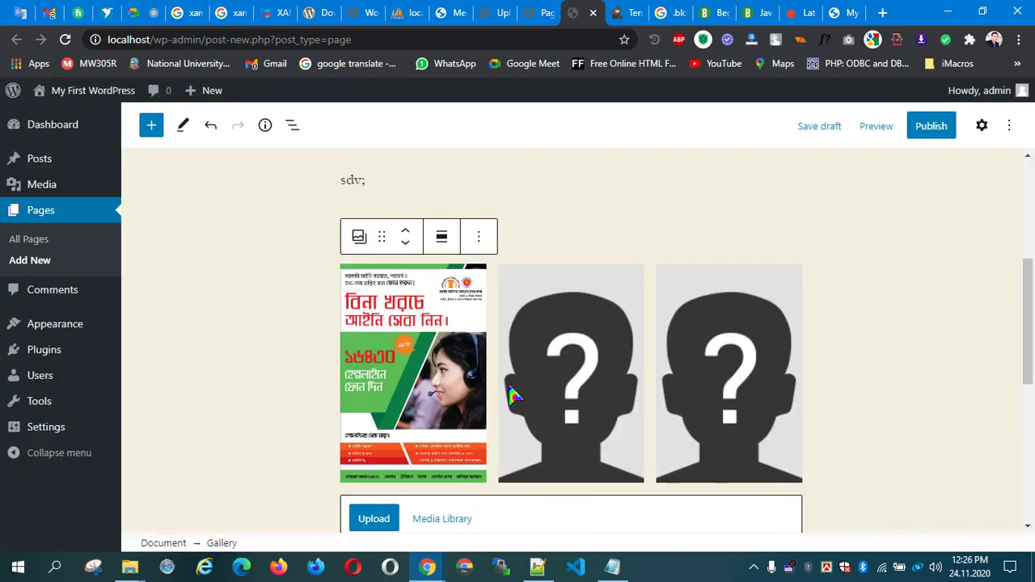
Step: Set the gallery block's image size to Medium, keeping links at None
scroll(485, 396, down, 1)
scroll(518, 404, up, 2)
scroll(646, 285, down, 3)
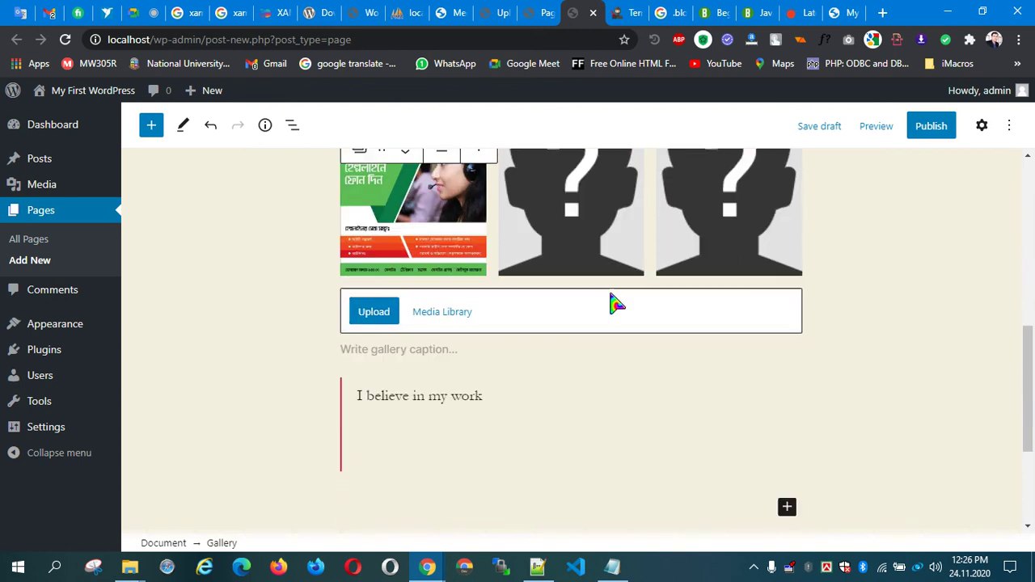
scroll(618, 388, up, 2)
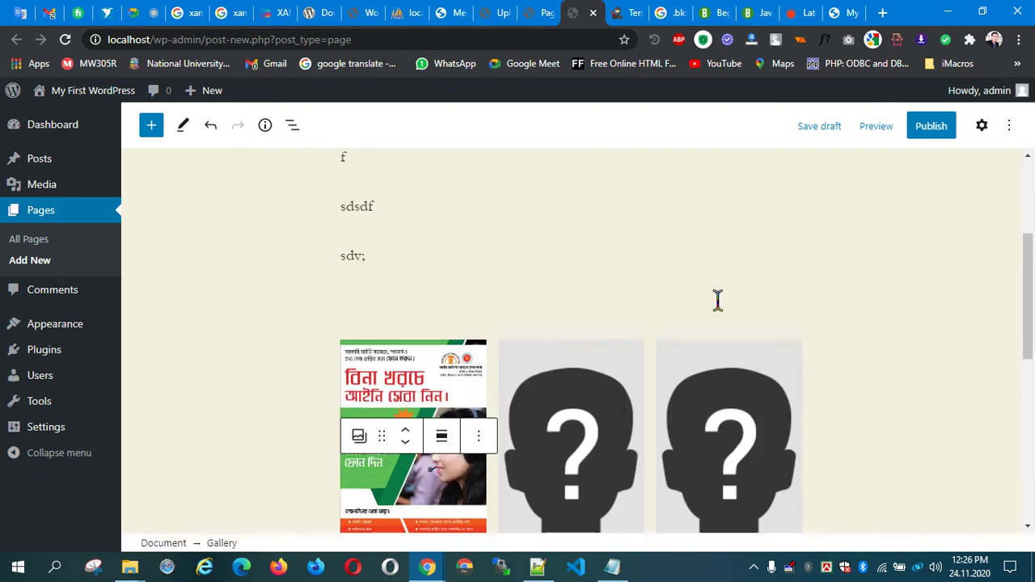
click(982, 126)
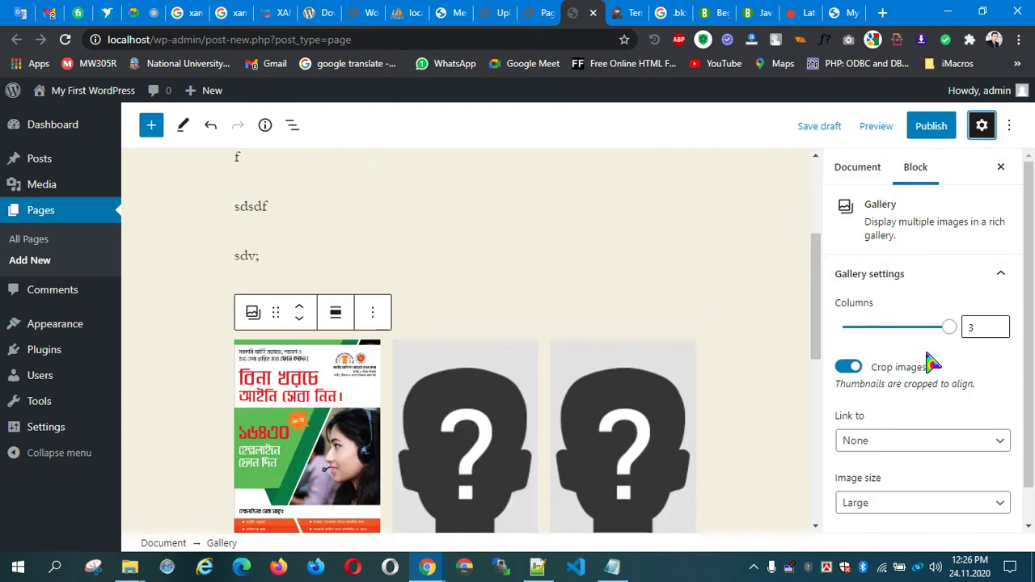
scroll(1015, 357, down, 1)
click(894, 408)
click(884, 466)
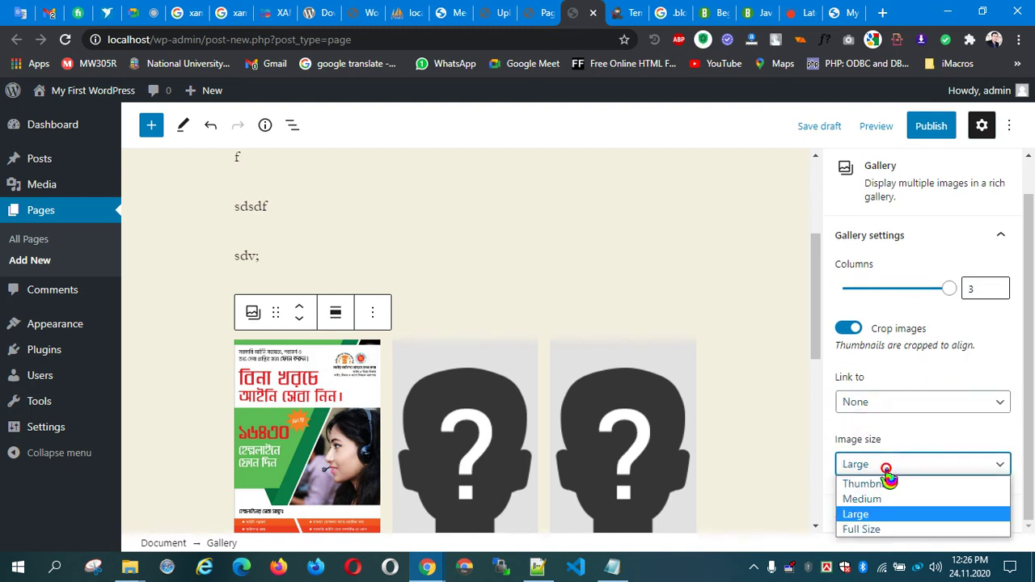
click(911, 467)
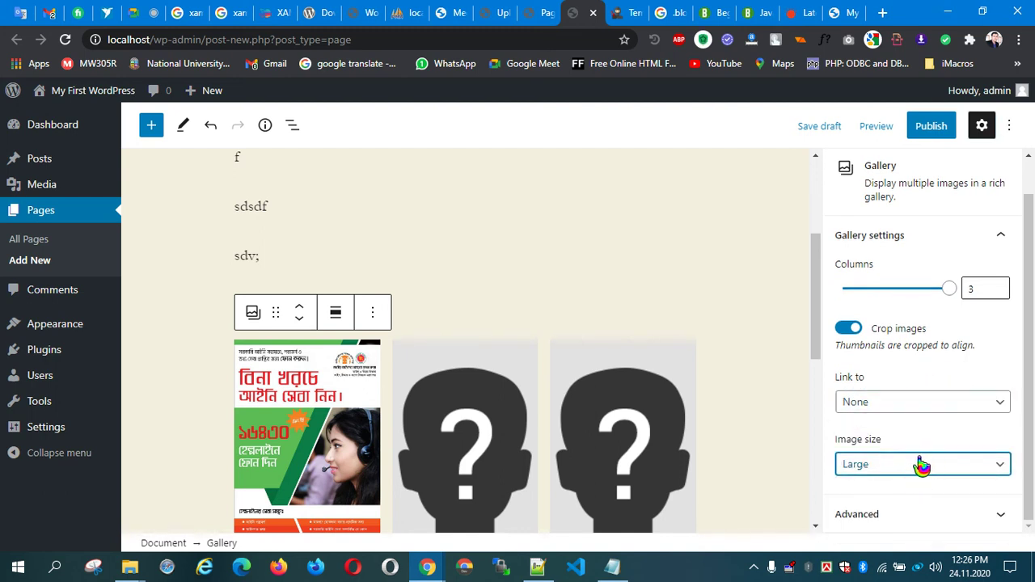
click(903, 466)
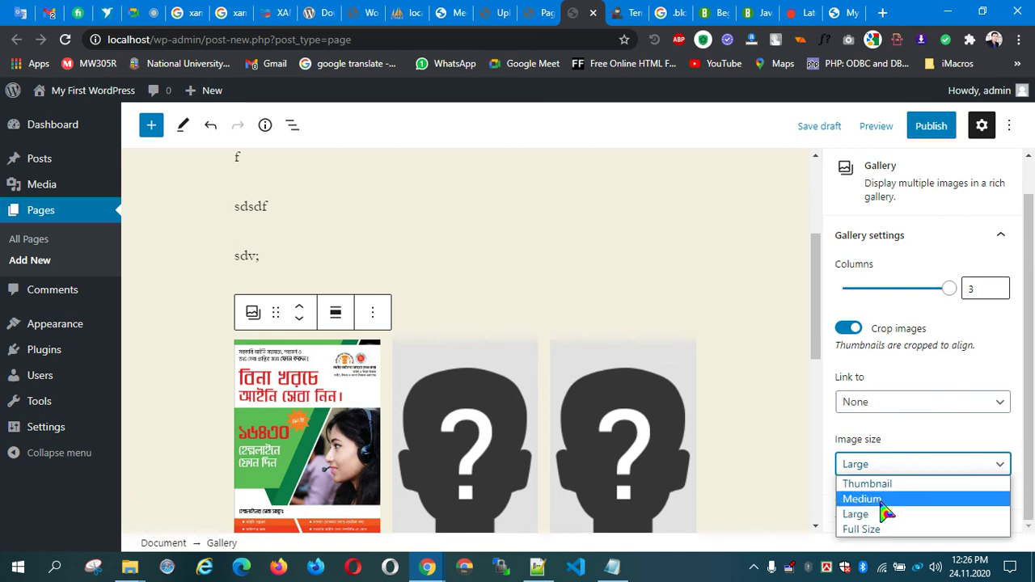
click(888, 500)
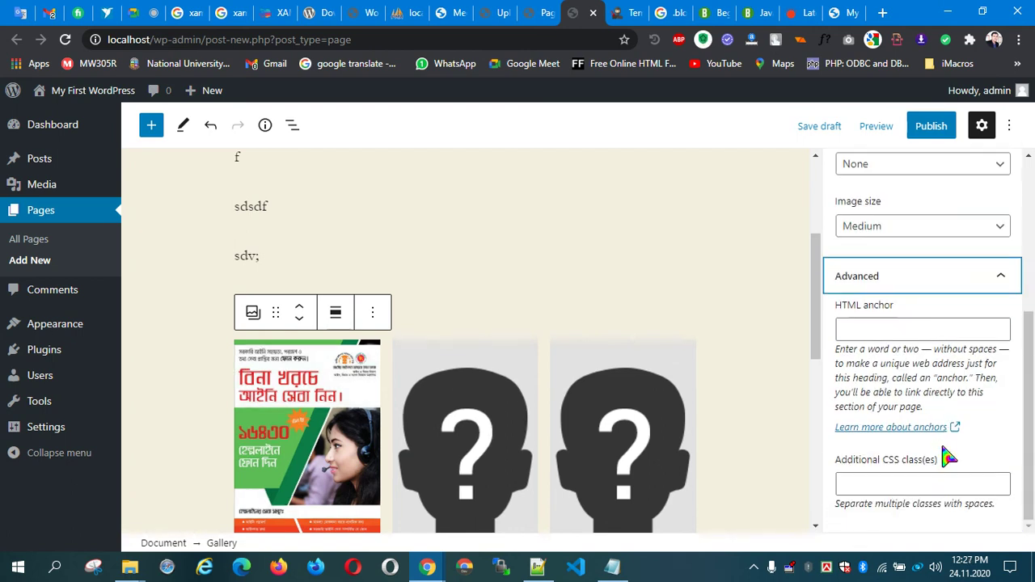
Step: Switch to the page's Document settings to review its URL slug 'about'
click(889, 482)
scroll(420, 324, down, 1)
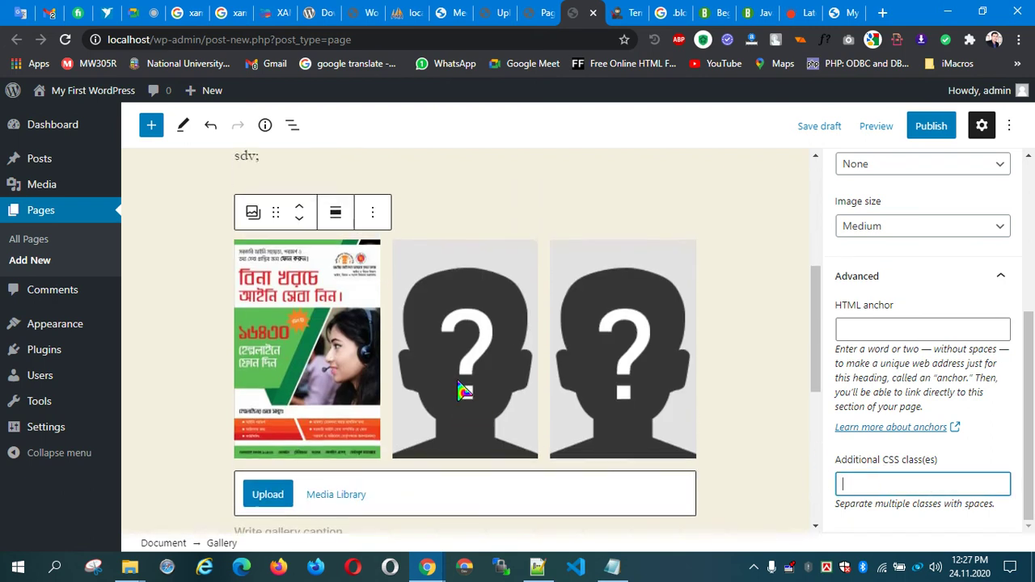
scroll(566, 388, up, 4)
scroll(566, 380, down, 2)
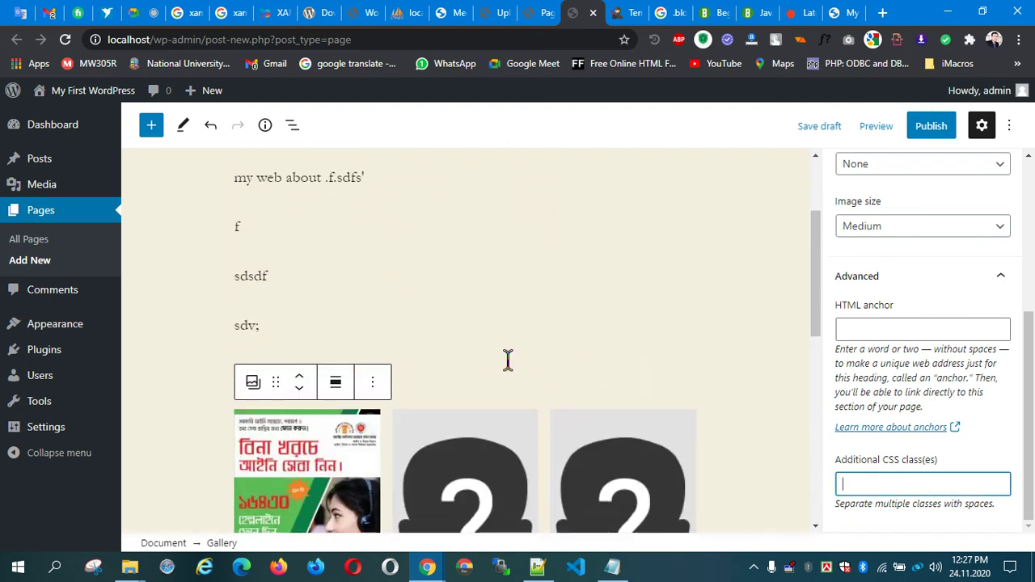
scroll(549, 347, up, 2)
scroll(890, 305, up, 3)
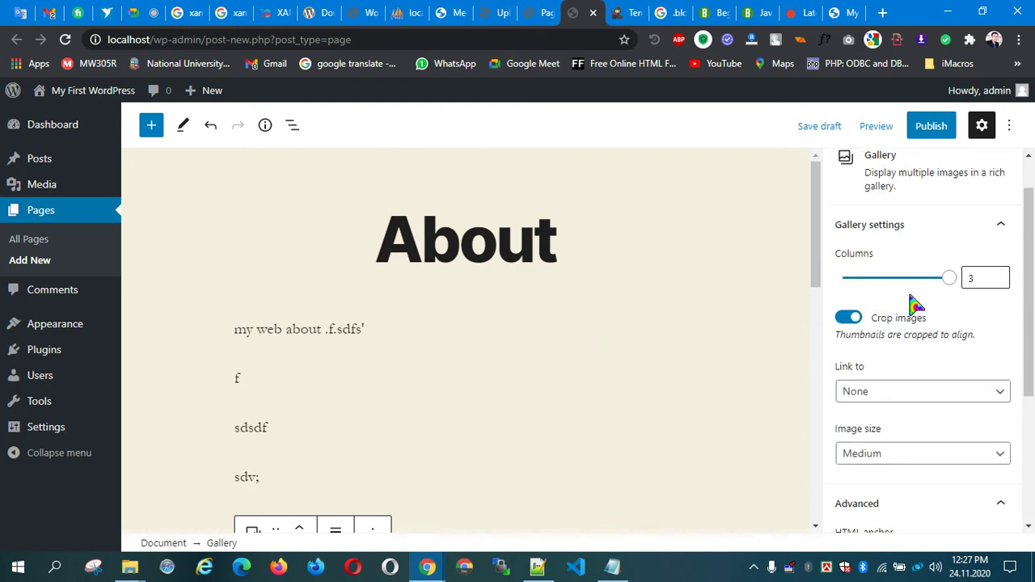
scroll(914, 303, up, 1)
scroll(917, 367, down, 2)
scroll(908, 315, up, 2)
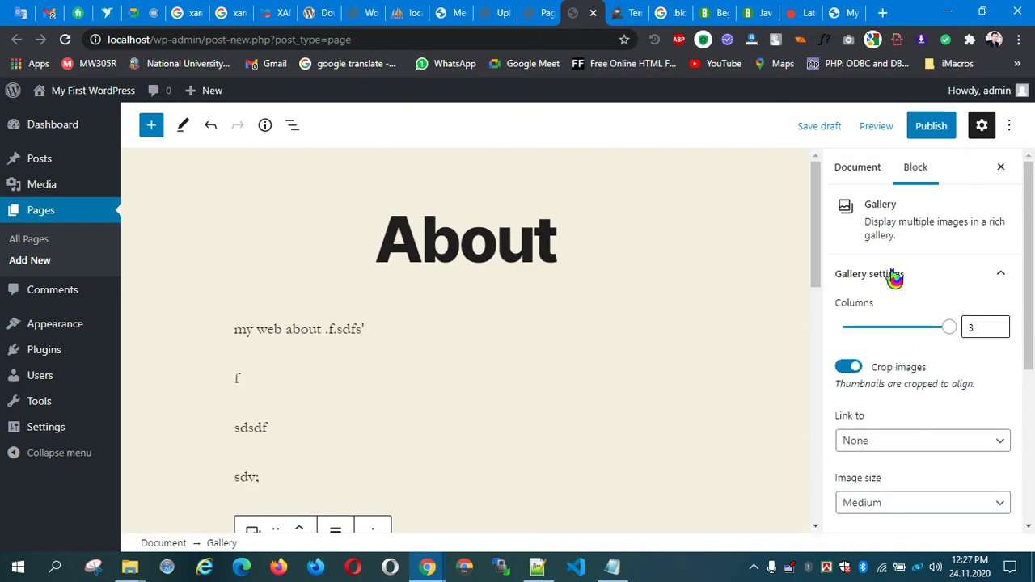
click(862, 181)
scroll(914, 412, down, 2)
scroll(903, 437, up, 1)
Step: Check that the About page's URL slug reads 'about'
click(896, 330)
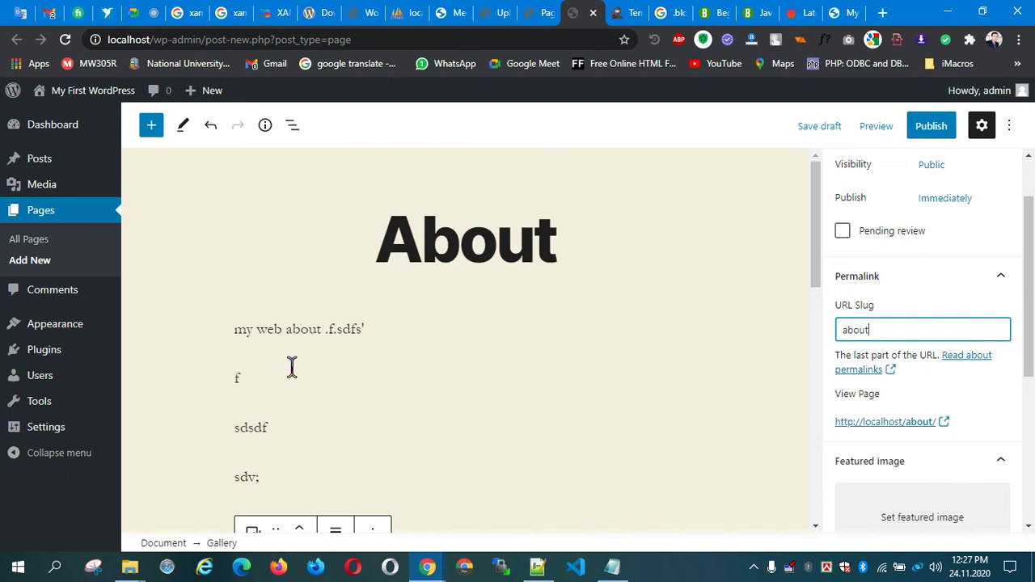
scroll(789, 442, down, 3)
scroll(914, 388, down, 4)
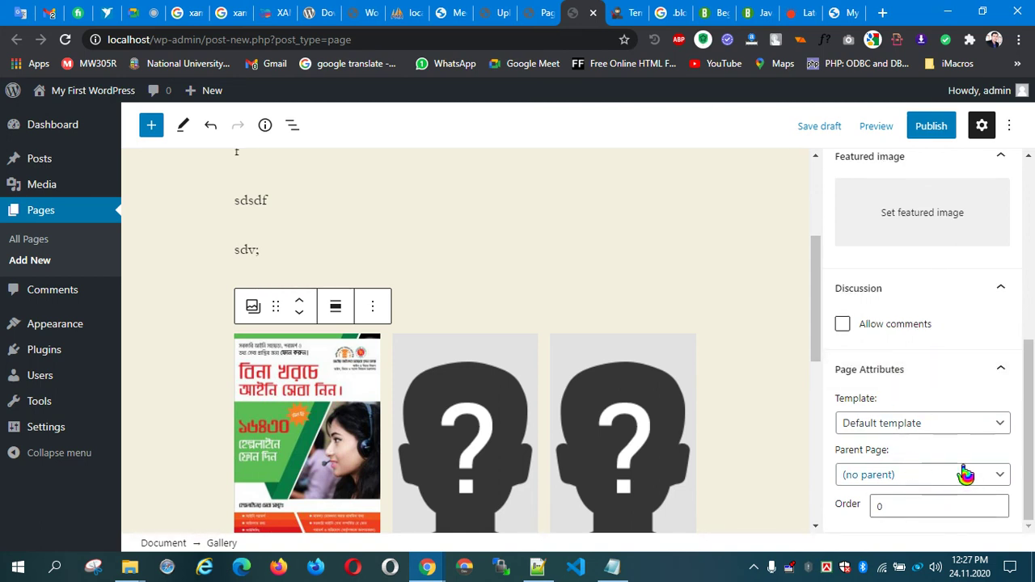
scroll(962, 453, up, 5)
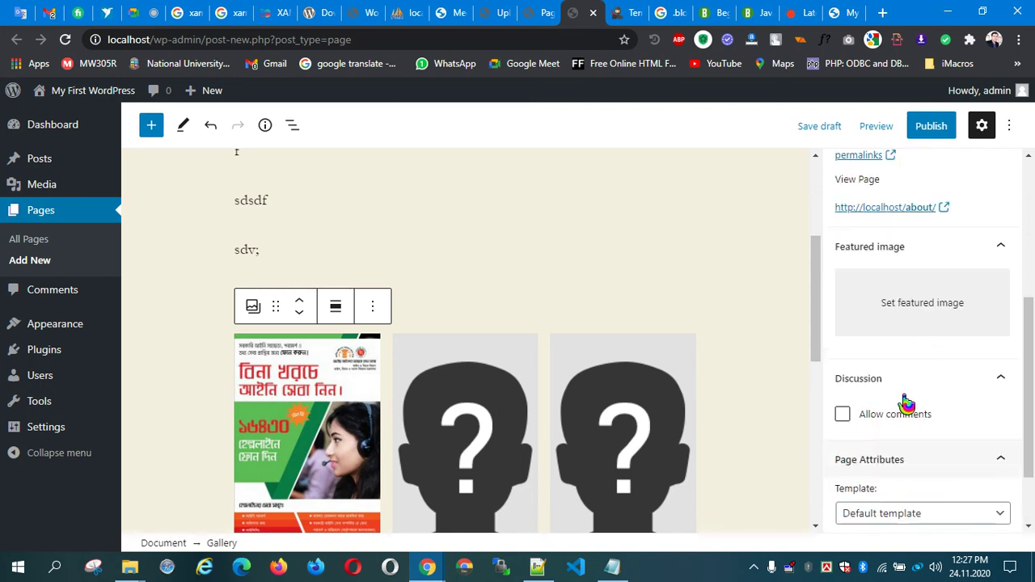
Step: Publish the About page and go to its live view
click(930, 126)
click(896, 136)
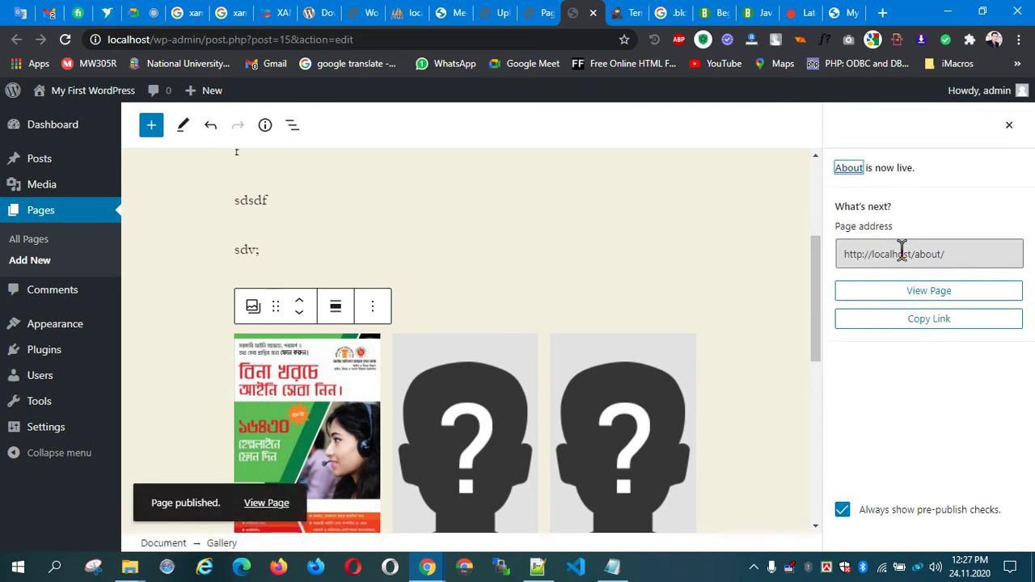
click(929, 293)
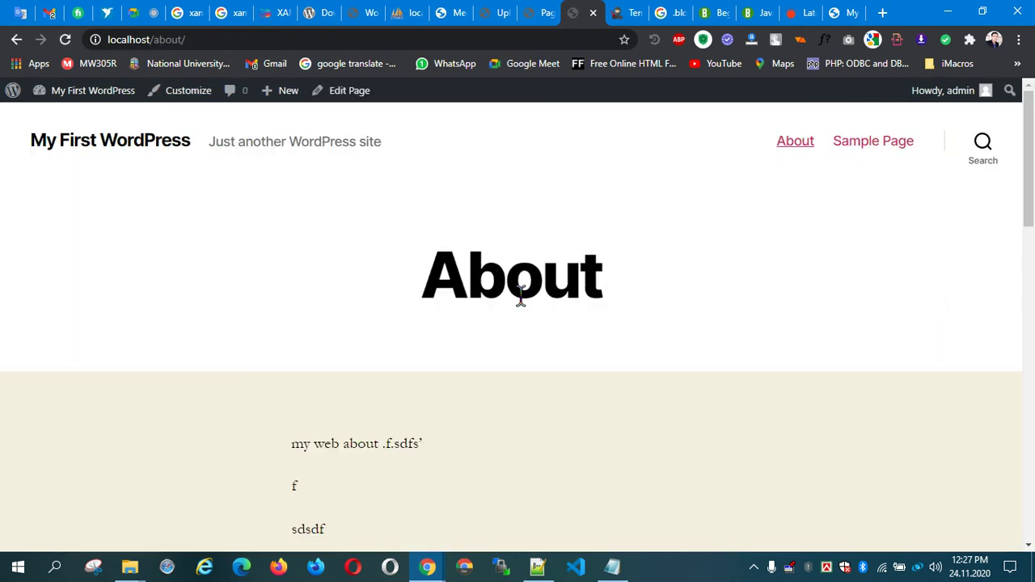
Step: Scroll through the live About page's text and gallery, then return to the Pages admin list
scroll(437, 319, down, 10)
scroll(355, 354, up, 5)
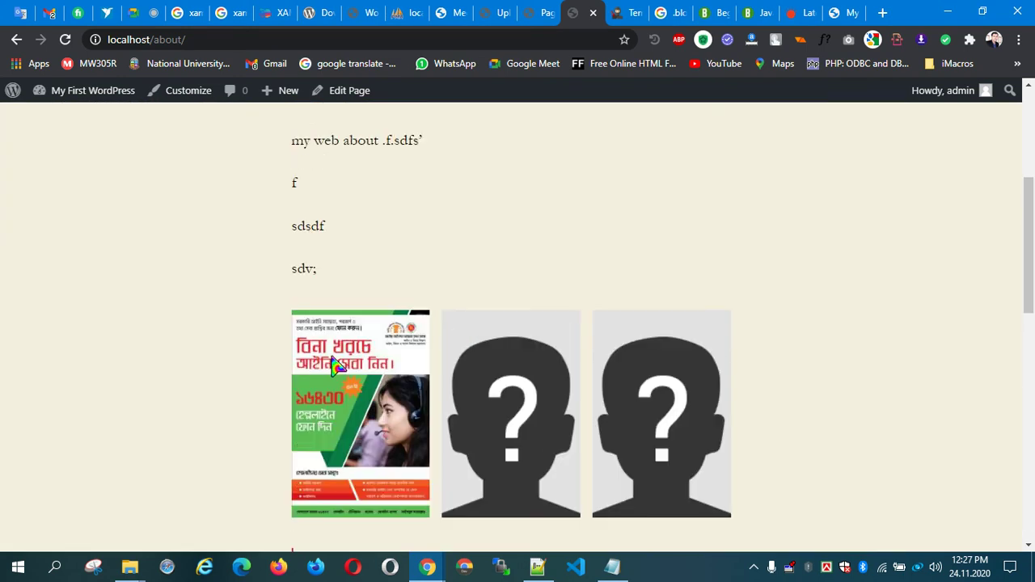
scroll(304, 368, up, 3)
drag(296, 362, 482, 387)
scroll(483, 386, down, 3)
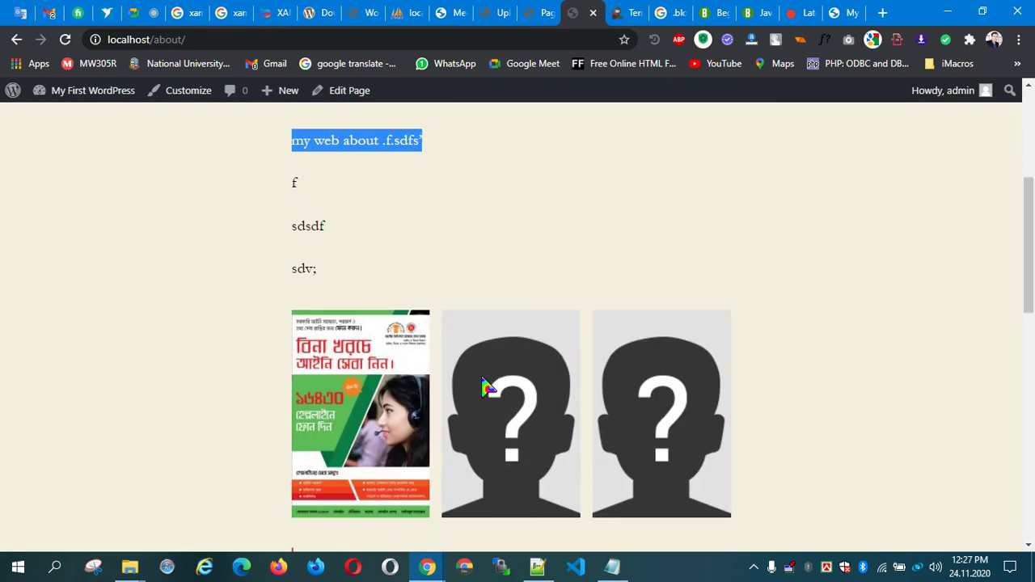
drag(321, 171, 631, 135)
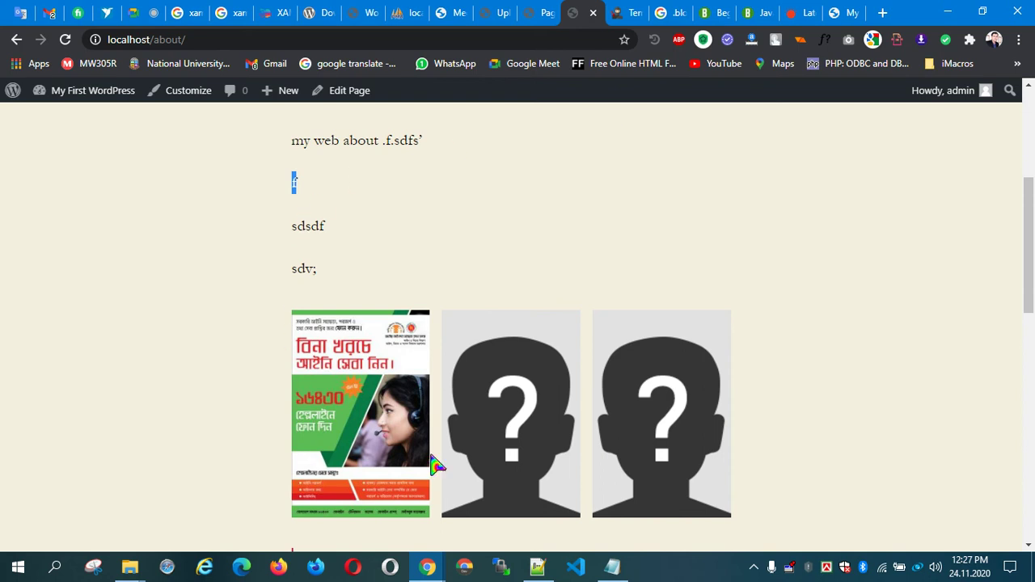
scroll(640, 402, down, 5)
scroll(654, 323, up, 8)
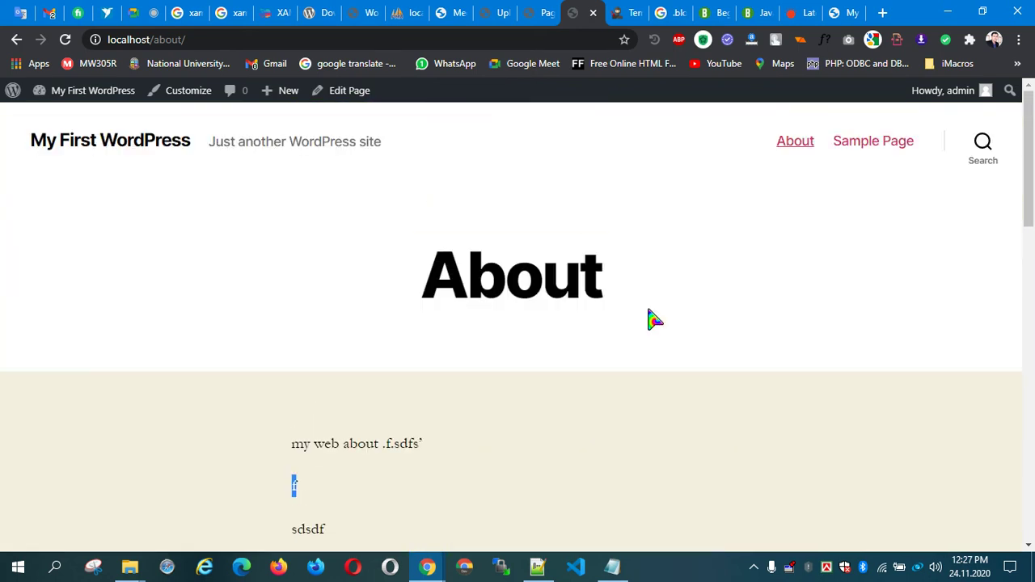
click(543, 15)
mouse_move(329, 264)
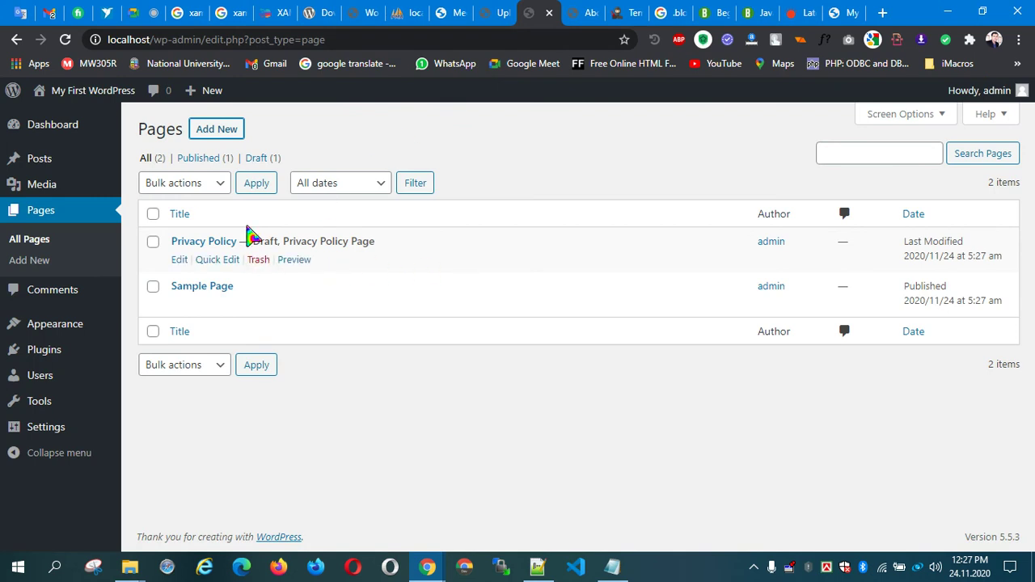
Step: Reload the Pages list so About appears, then go to the Comments screen
click(66, 40)
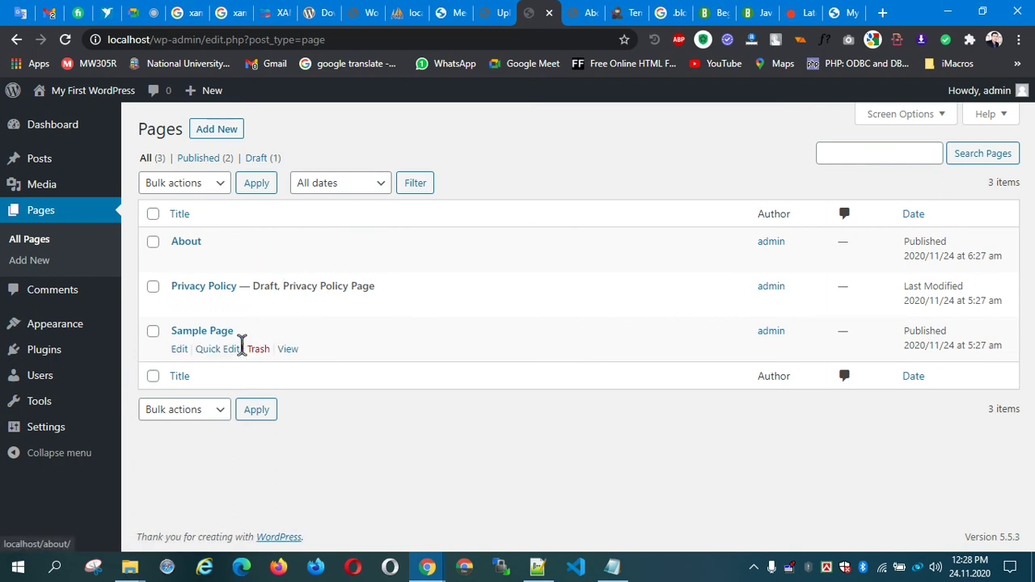
click(198, 185)
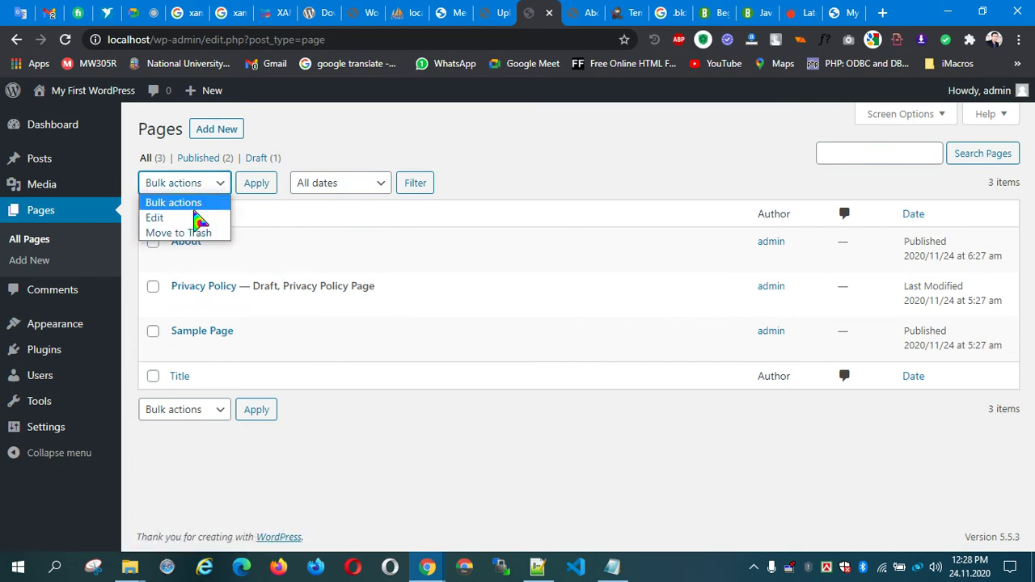
click(522, 185)
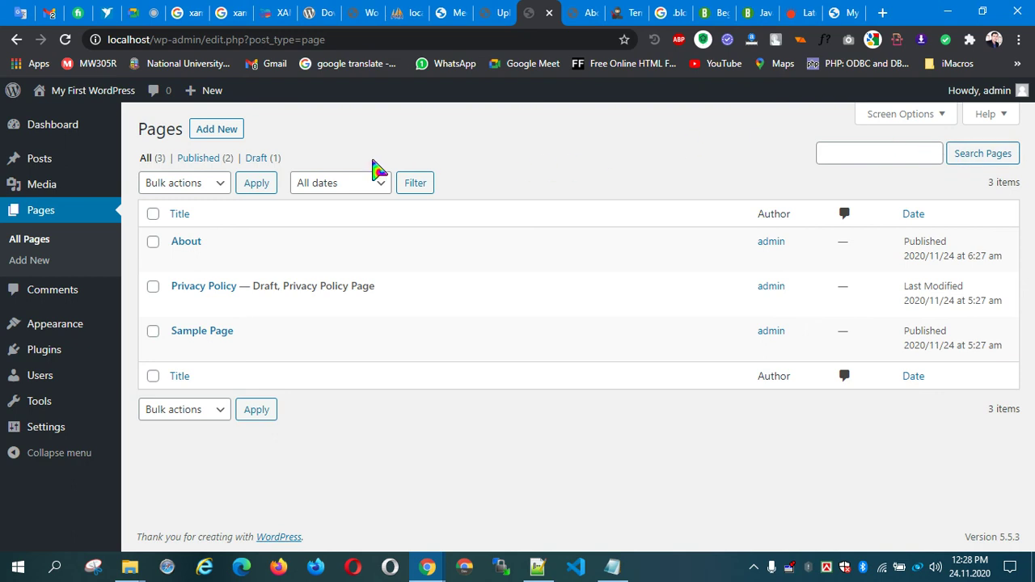
click(890, 117)
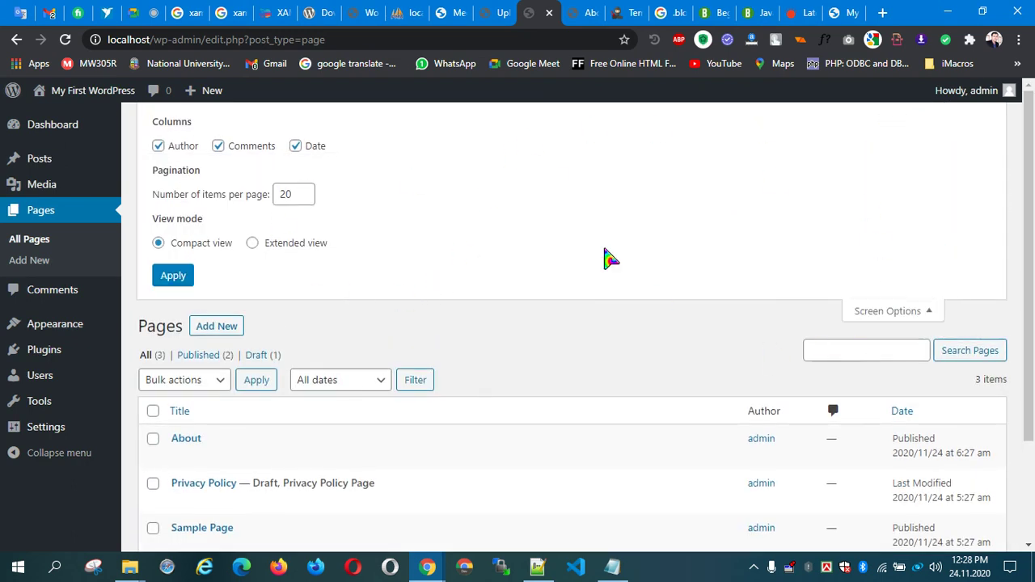
click(887, 311)
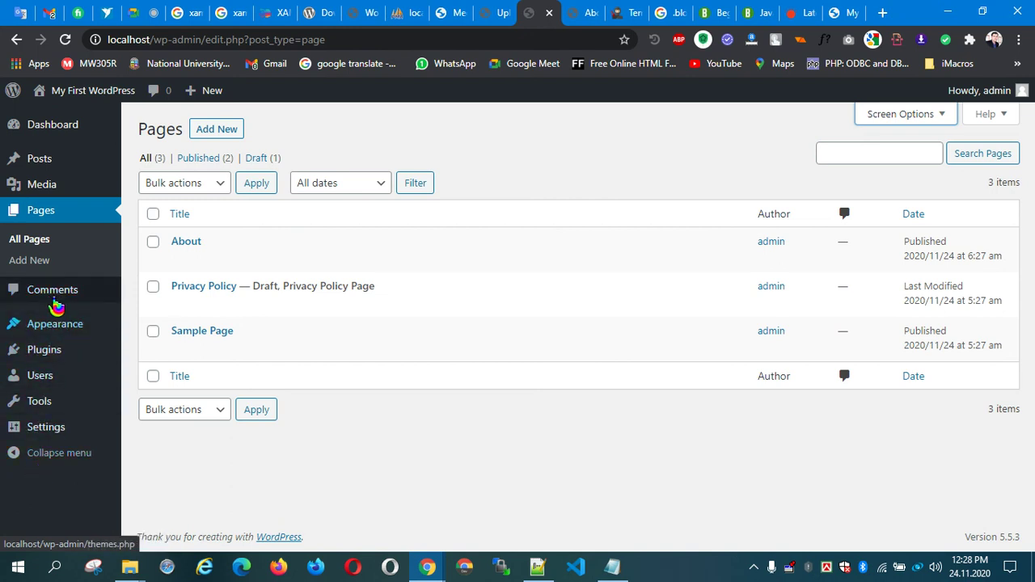
click(55, 297)
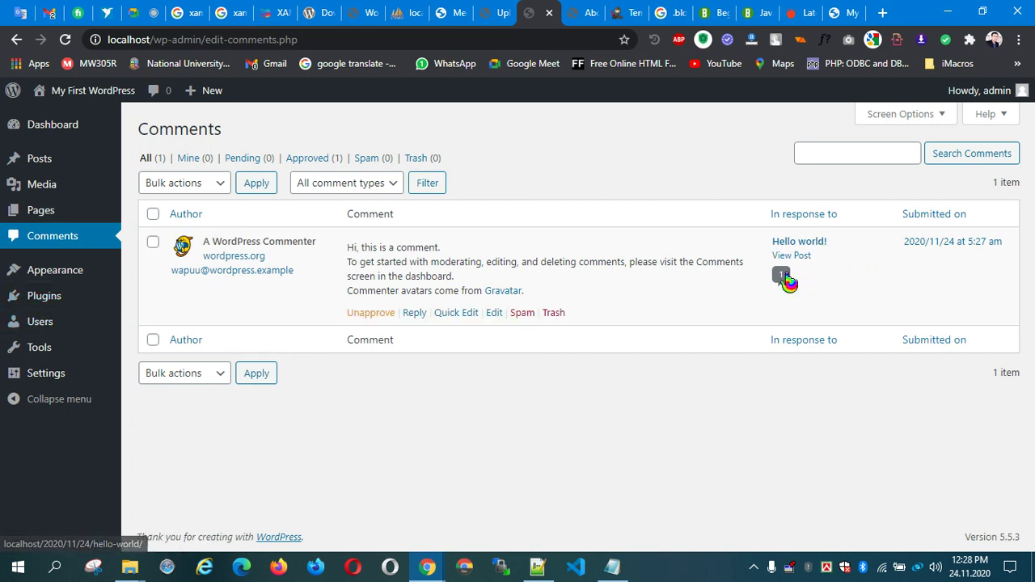
mouse_move(53, 283)
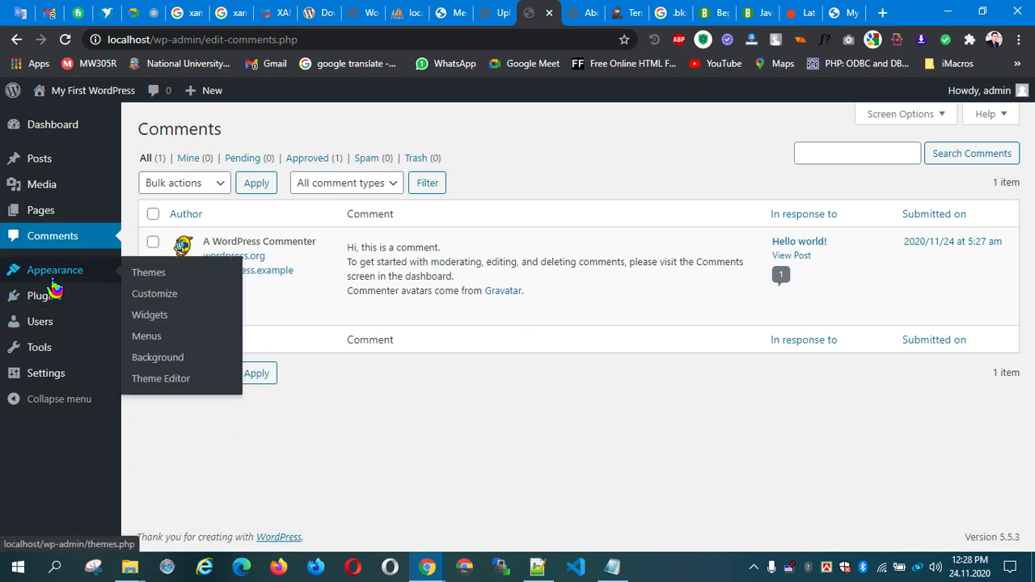
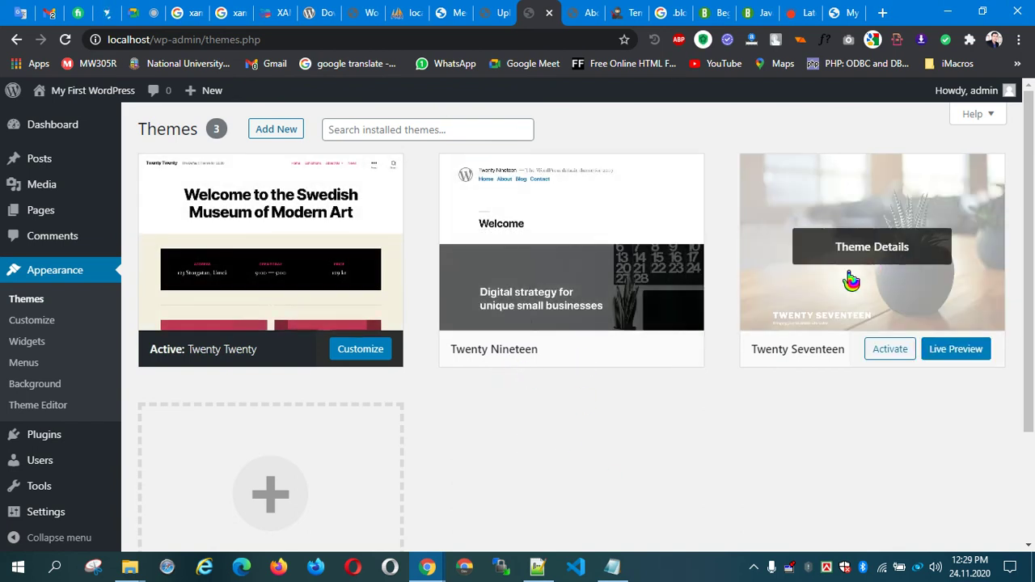
Step: Go from Appearance > Themes to the Add Themes page
scroll(612, 427, down, 1)
scroll(612, 427, down, 2)
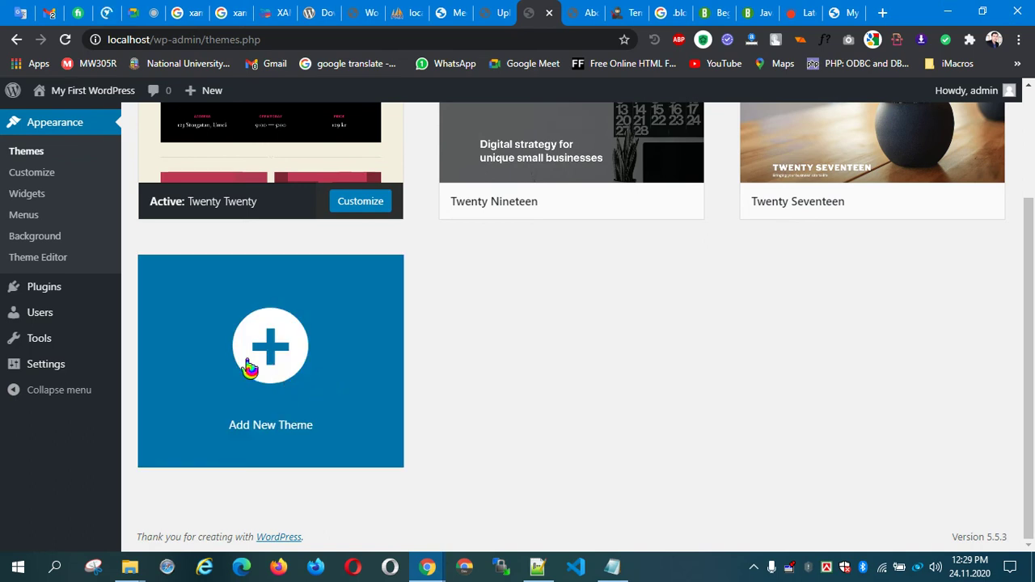
scroll(541, 434, up, 3)
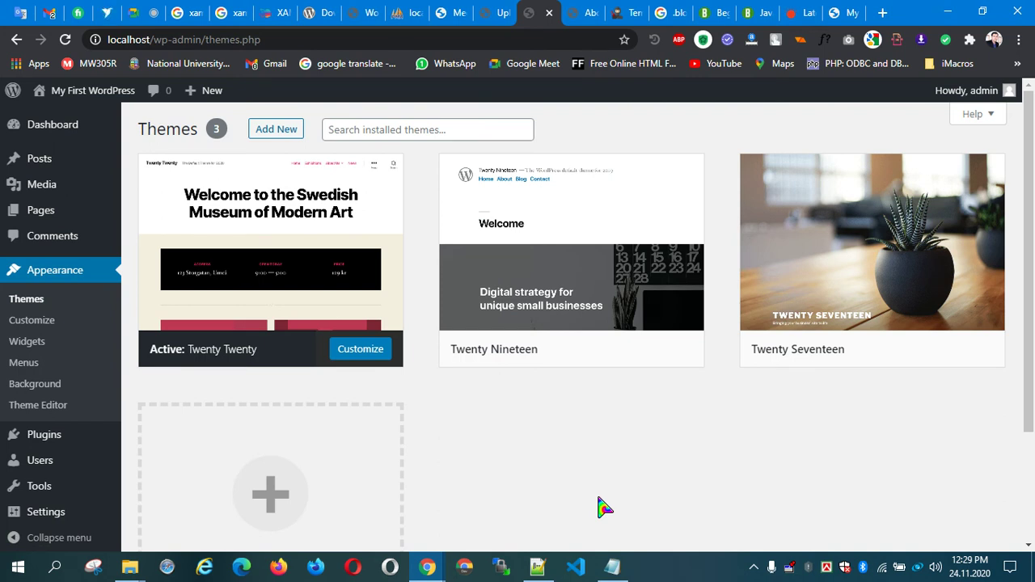
scroll(581, 506, down, 2)
click(310, 368)
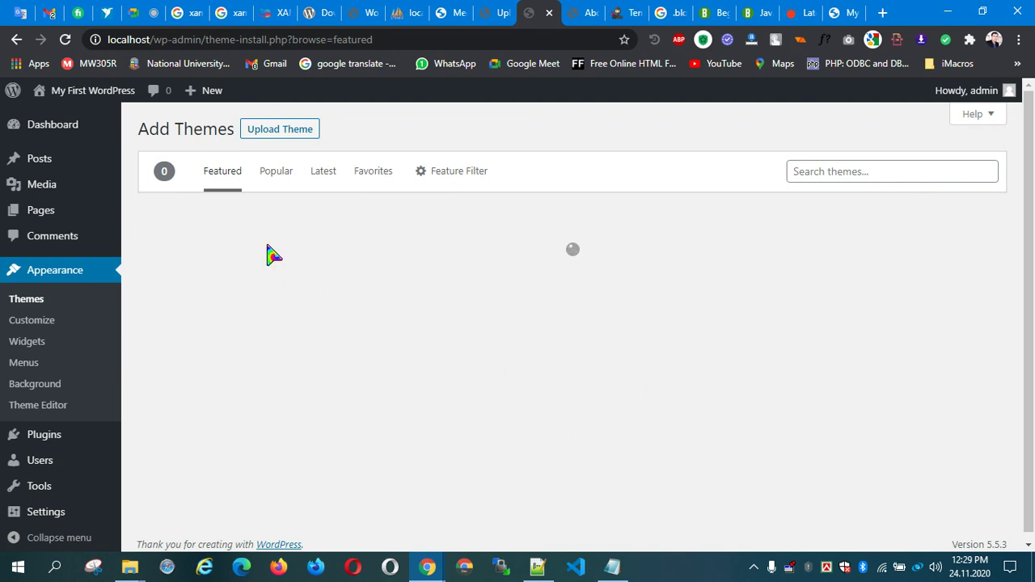
Step: Browse the featured themes and bring up the Feature Filter panel
scroll(1005, 381, down, 4)
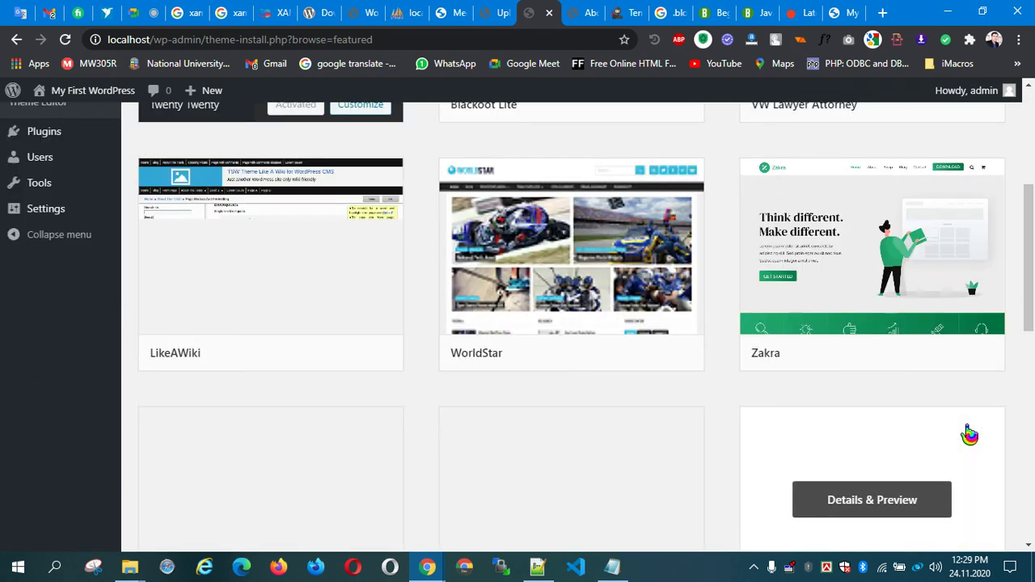
scroll(969, 435, up, 2)
scroll(666, 332, up, 2)
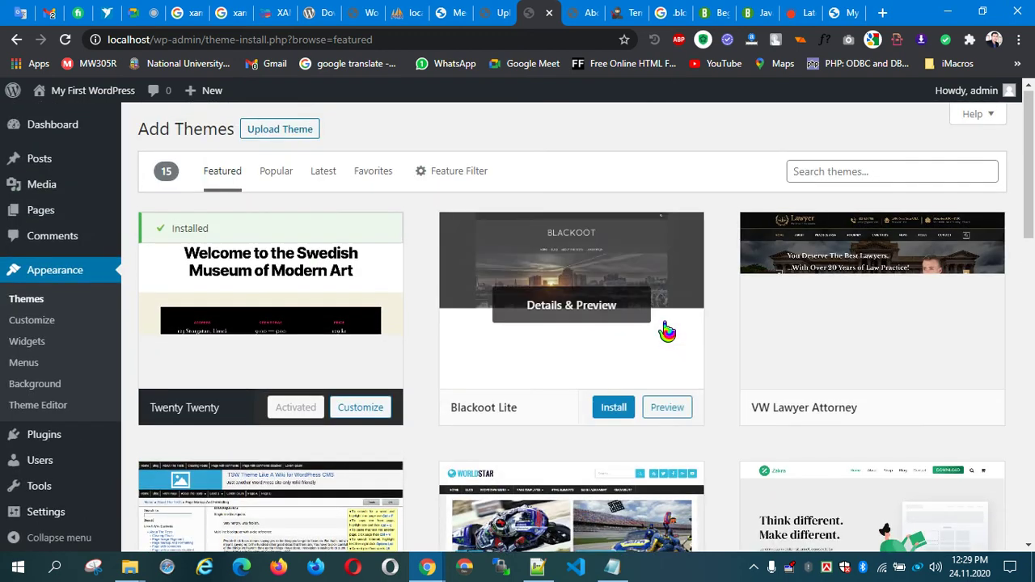
scroll(874, 337, down, 5)
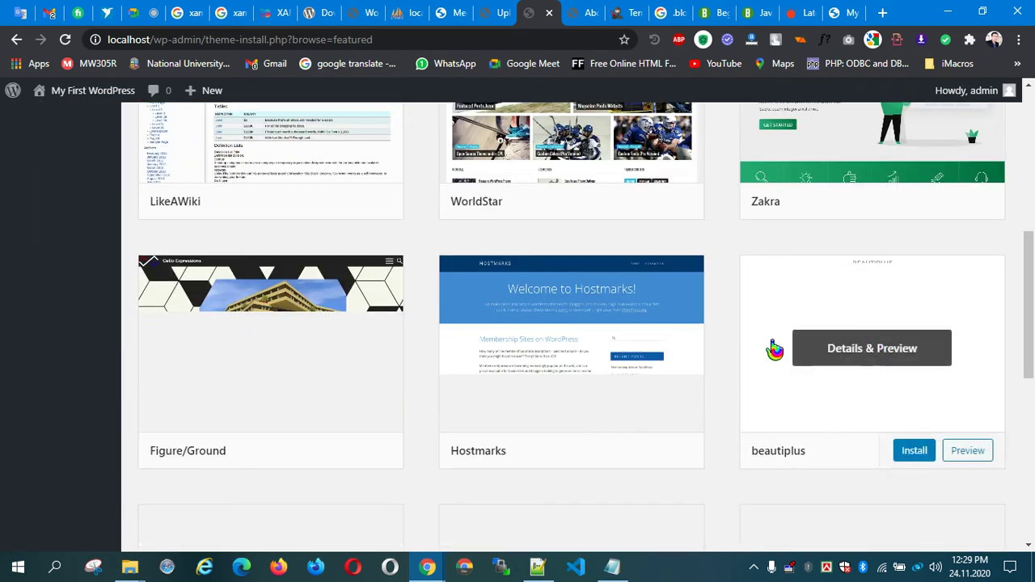
scroll(227, 395, down, 3)
scroll(312, 347, up, 9)
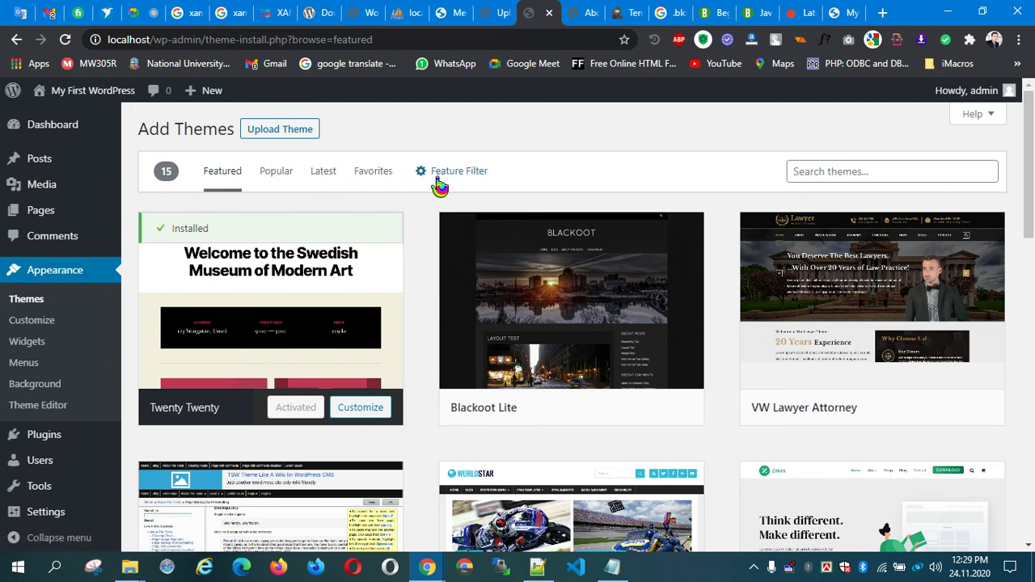
scroll(963, 323, down, 10)
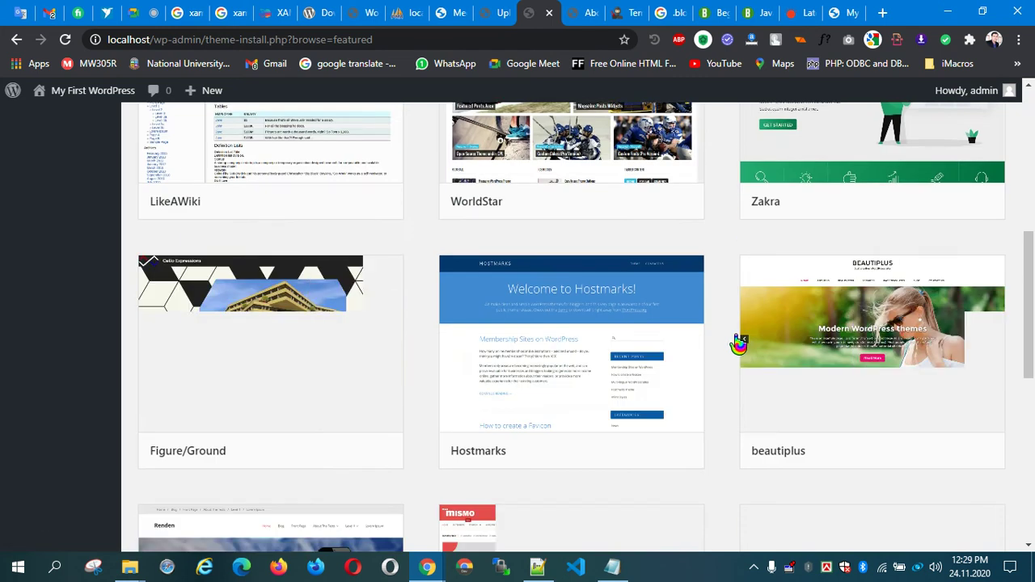
scroll(963, 324, down, 2)
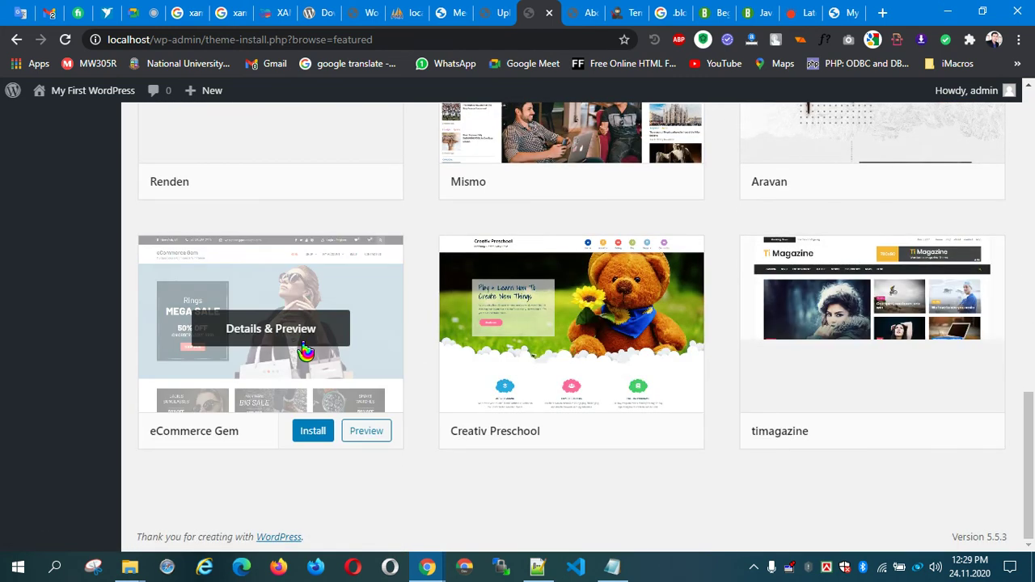
scroll(840, 356, up, 4)
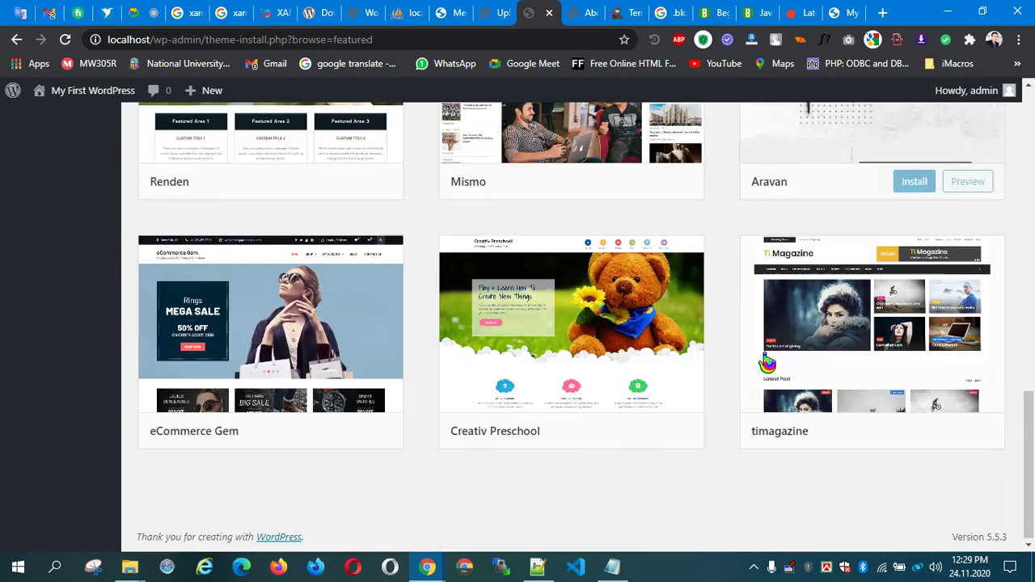
scroll(685, 366, down, 4)
scroll(641, 411, up, 12)
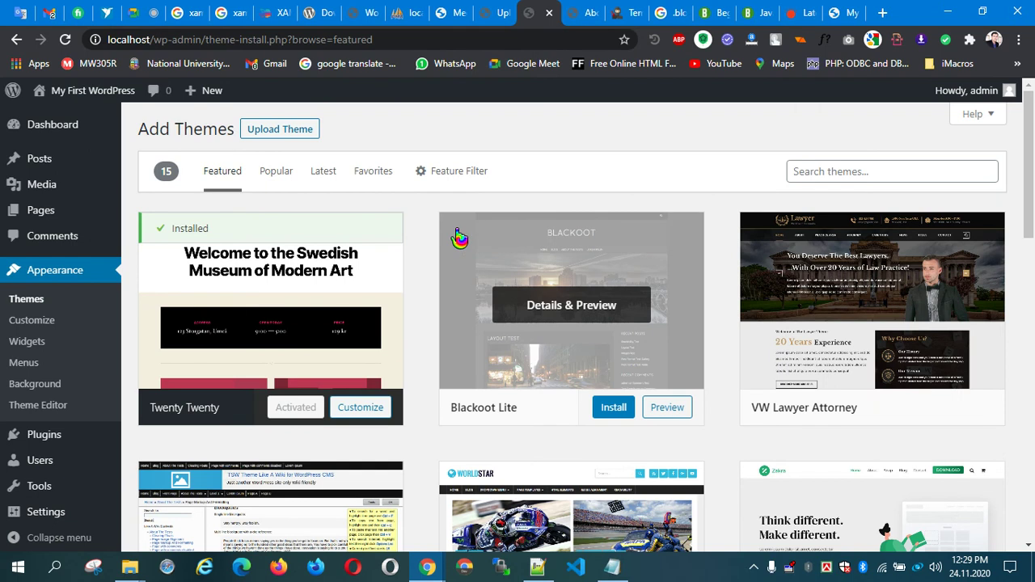
click(466, 173)
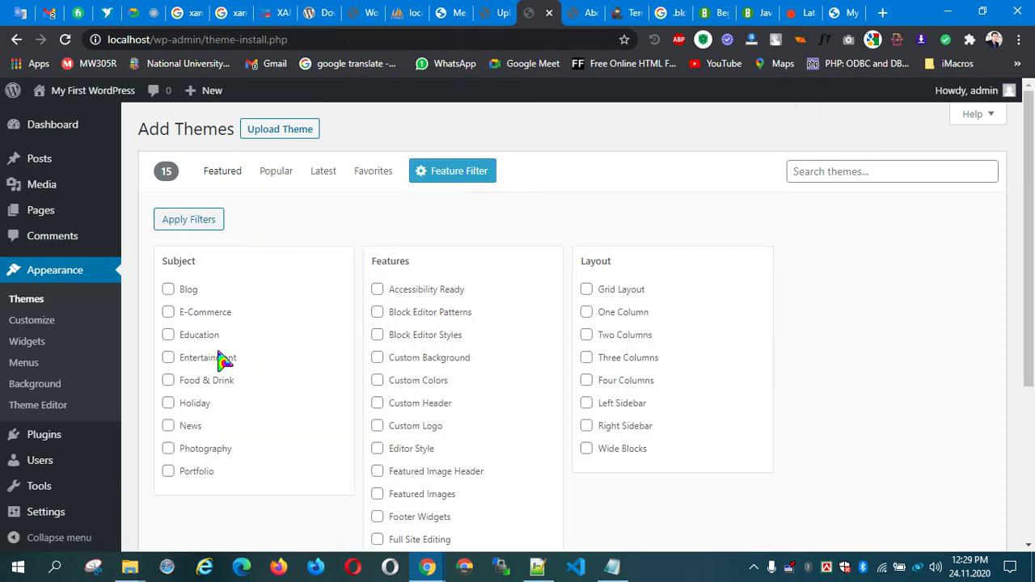
Step: Filter the installable themes by the Portfolio subject and apply the filter
scroll(490, 393, down, 3)
scroll(504, 409, up, 3)
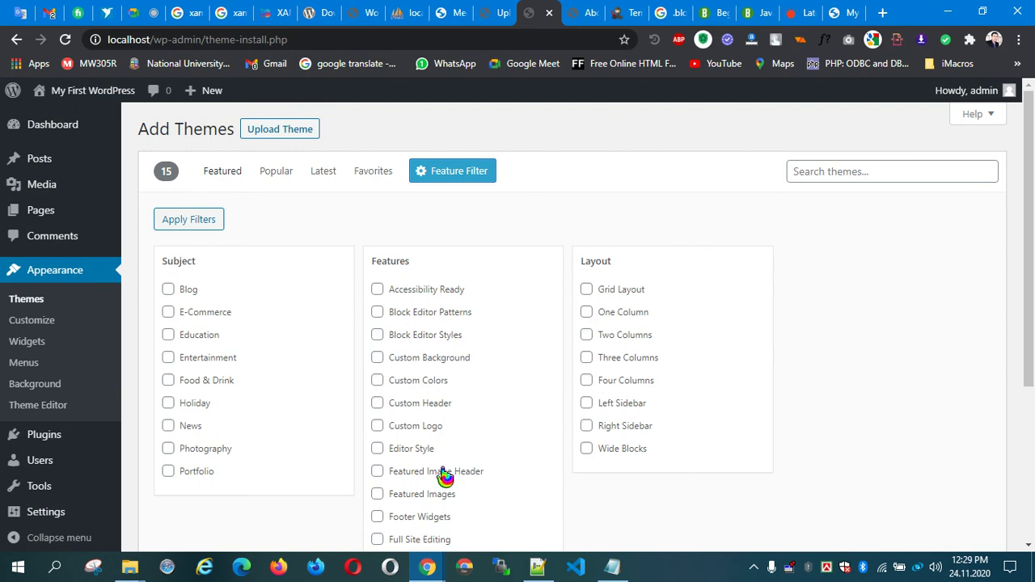
scroll(474, 476, down, 2)
scroll(574, 447, up, 2)
click(185, 482)
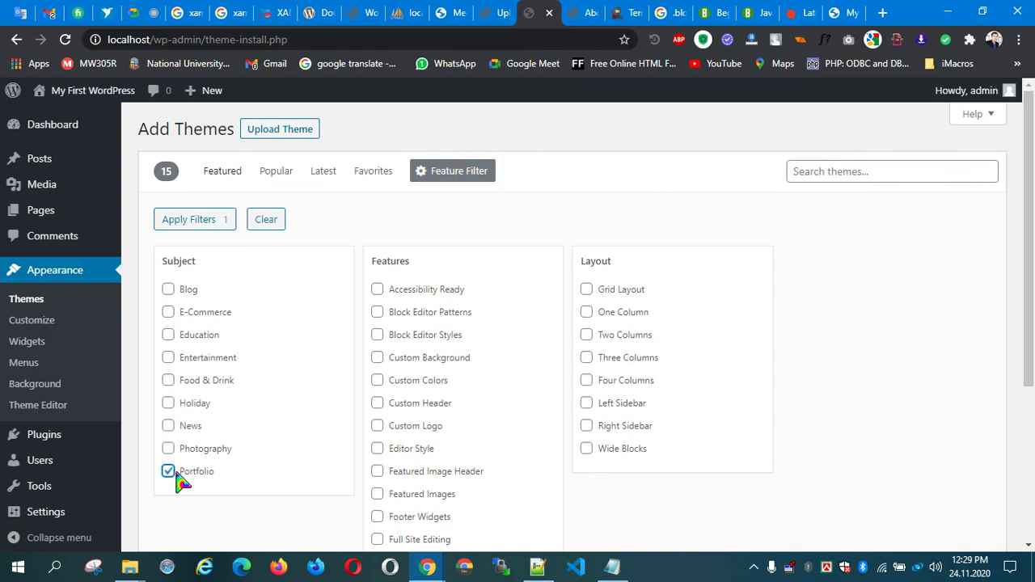
scroll(194, 461, down, 3)
click(208, 465)
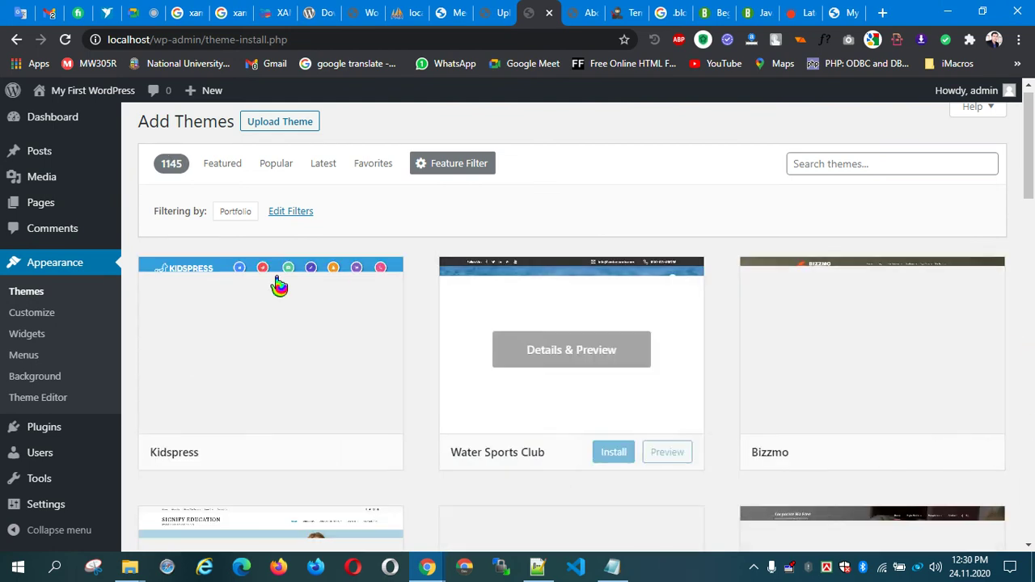
Step: Browse the filtered Portfolio theme results
mouse_move(303, 453)
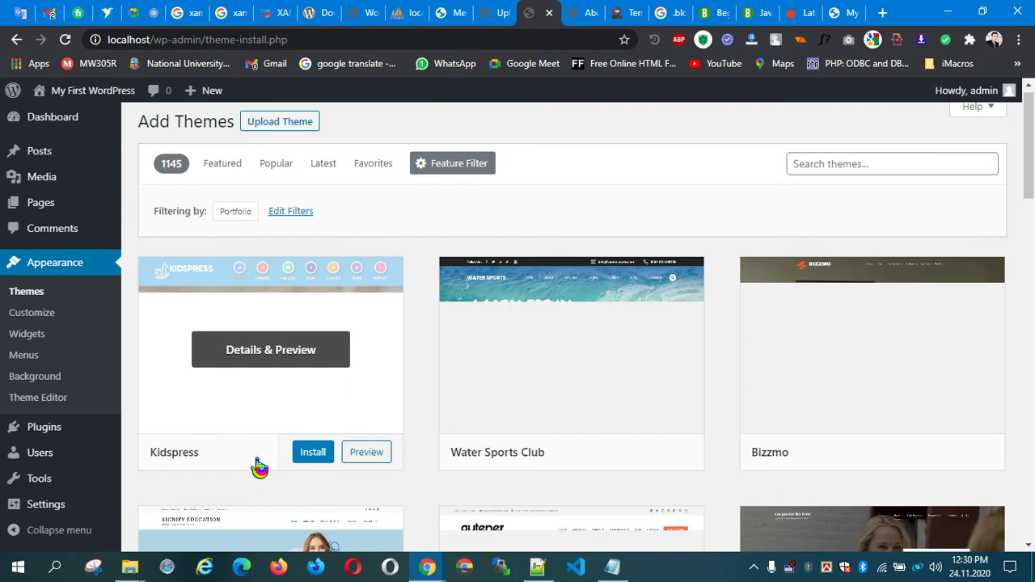
mouse_move(831, 444)
scroll(831, 445, down, 4)
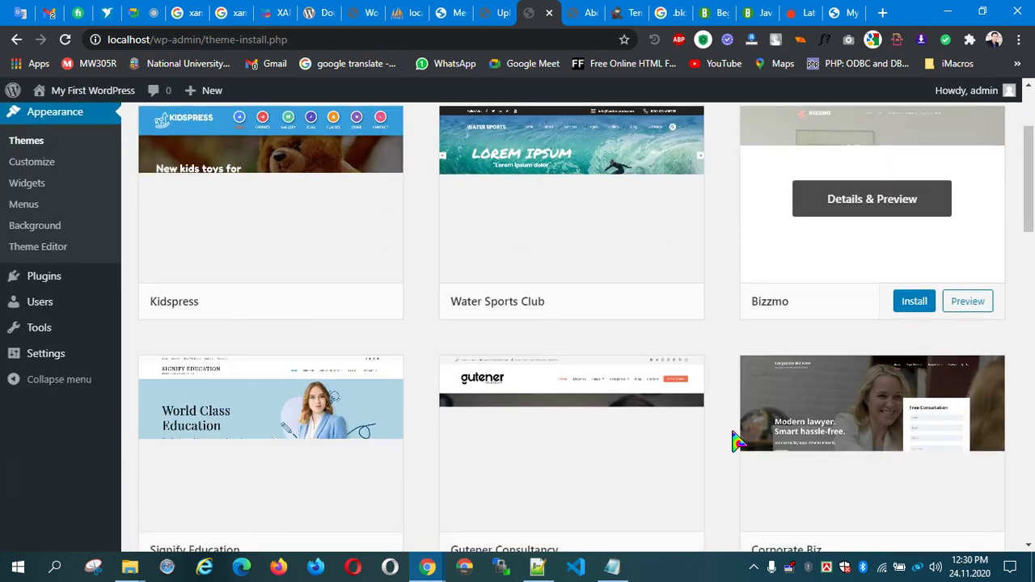
scroll(479, 435, down, 2)
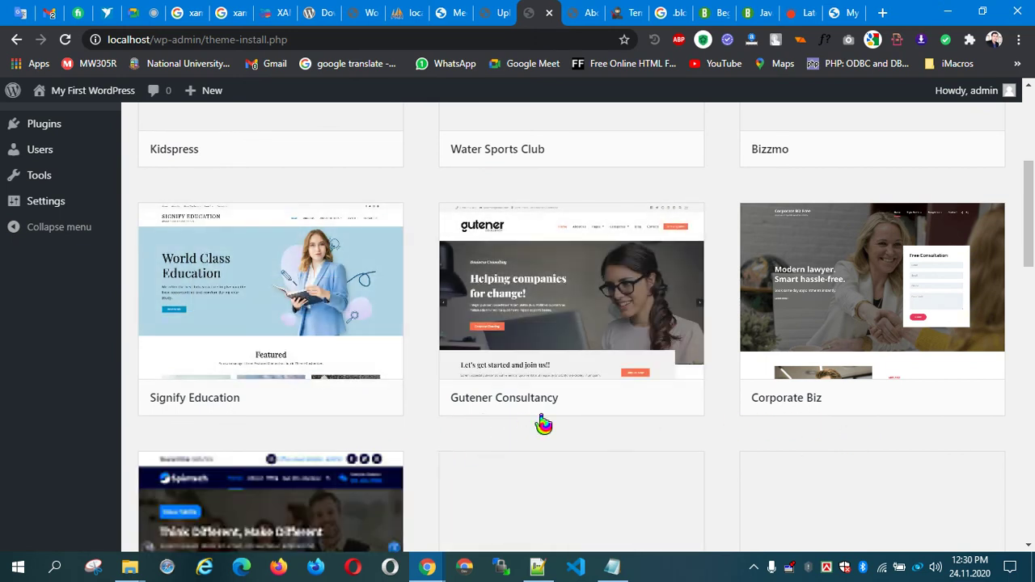
scroll(857, 436, down, 3)
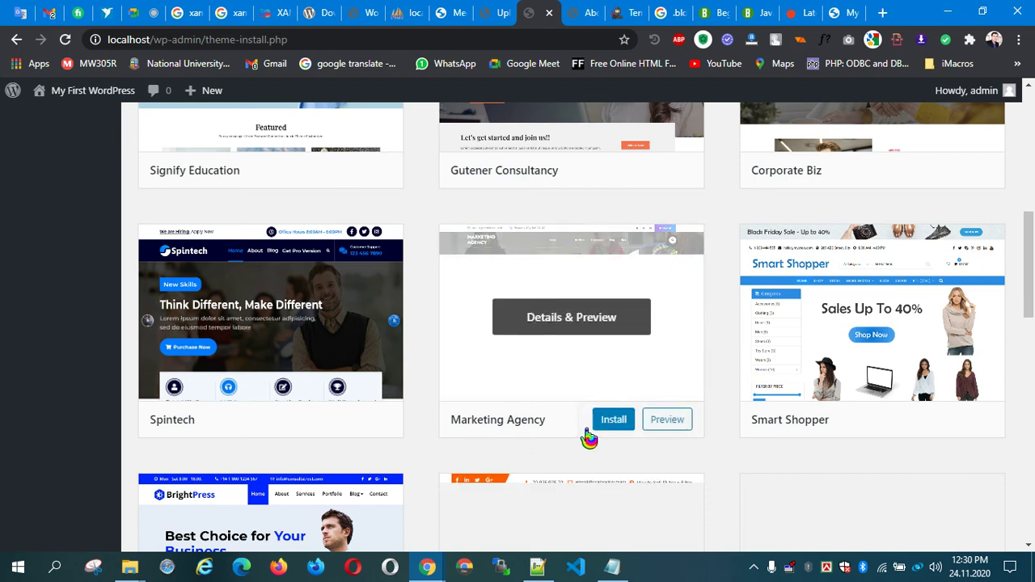
scroll(728, 514, up, 4)
scroll(728, 513, down, 3)
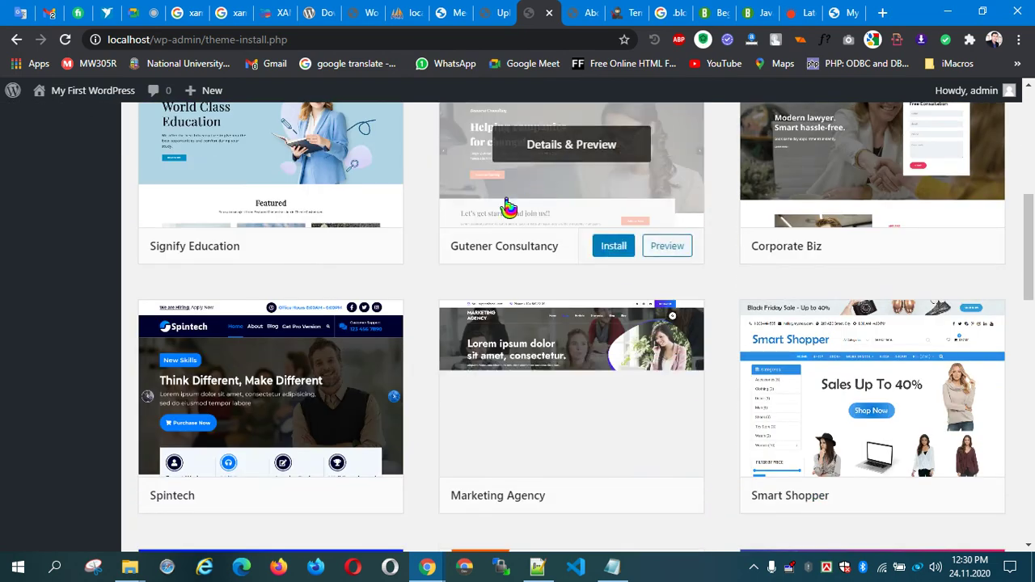
scroll(510, 202, up, 6)
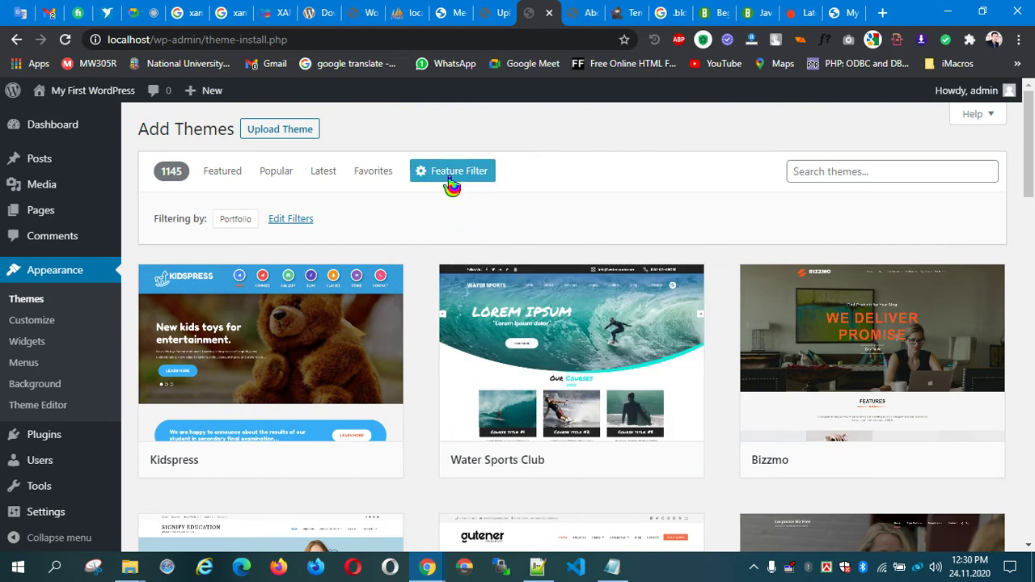
Step: Toggle the Feature Filter panel several times, leaving it closed
click(451, 183)
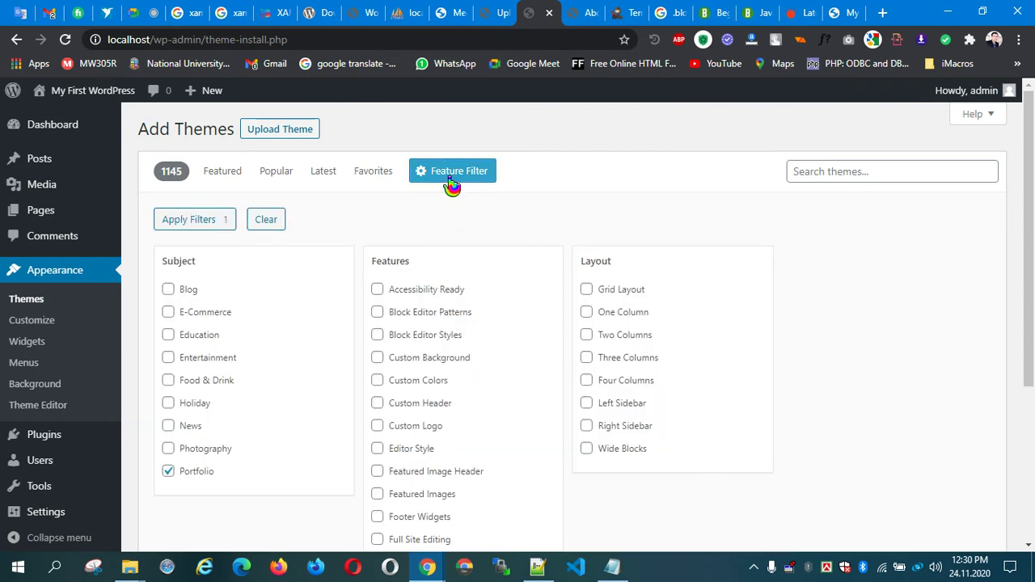
click(451, 183)
click(451, 183)
click(451, 183)
click(451, 182)
click(451, 182)
Step: Scroll through the 1145 listed themes and click into the theme search box
scroll(644, 392, down, 15)
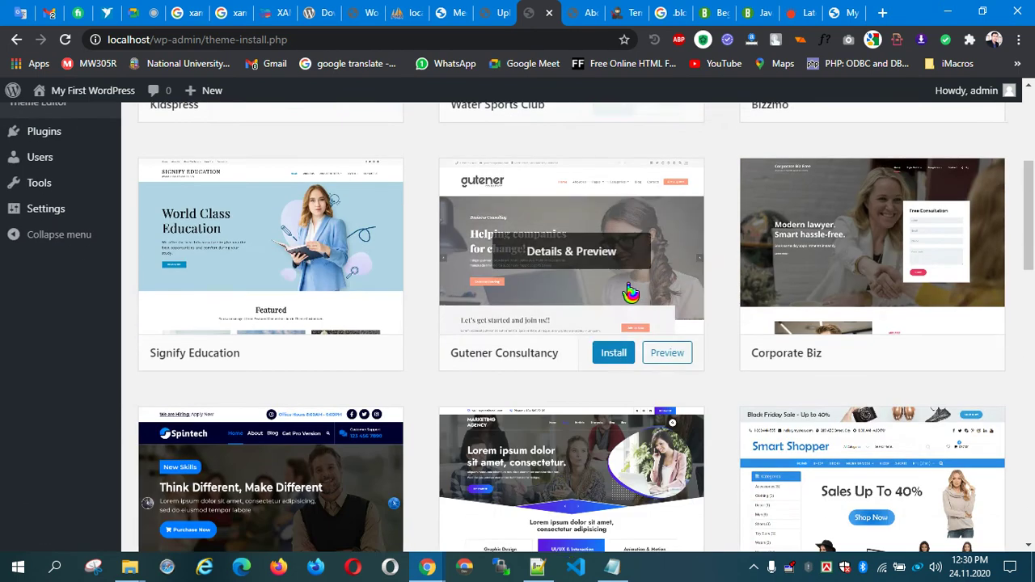
scroll(658, 413, down, 5)
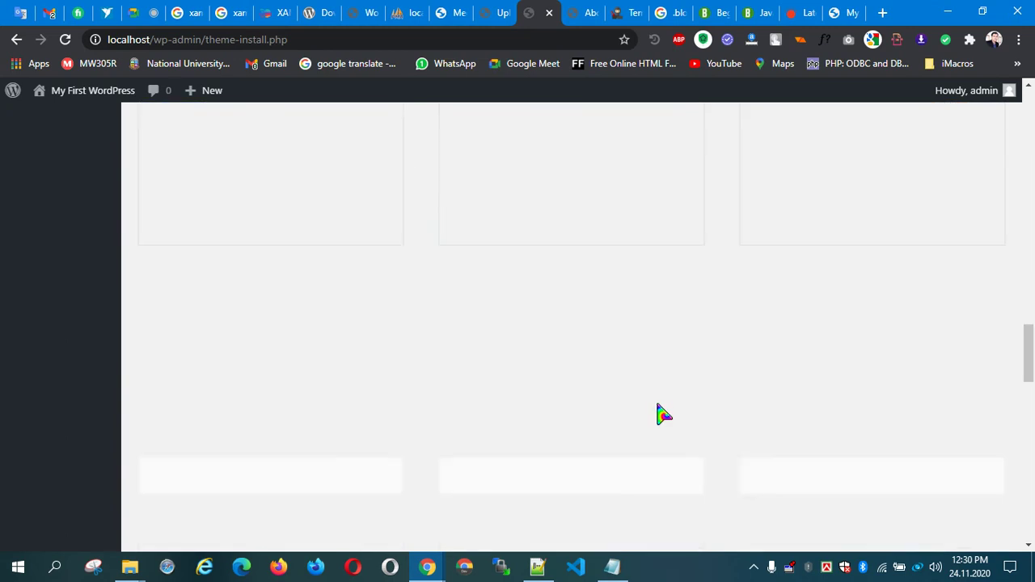
scroll(687, 420, down, 15)
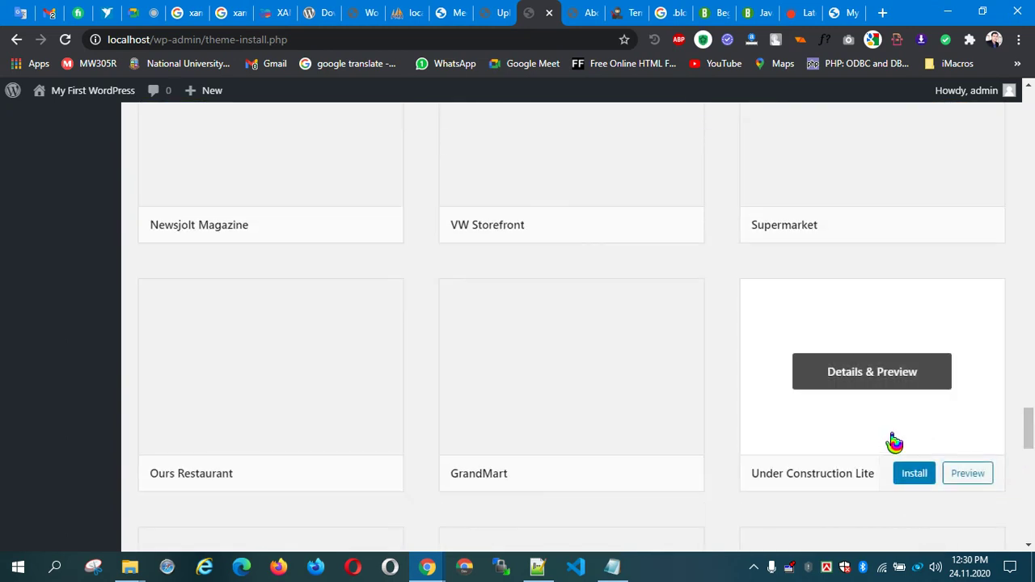
drag(1028, 427, 1031, 120)
click(833, 172)
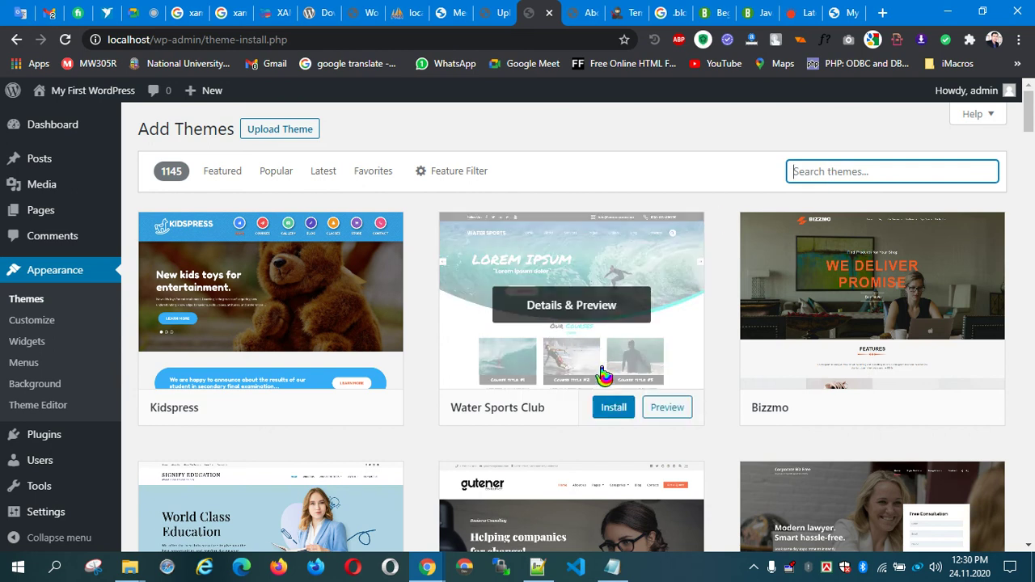
scroll(603, 376, down, 5)
scroll(571, 397, up, 5)
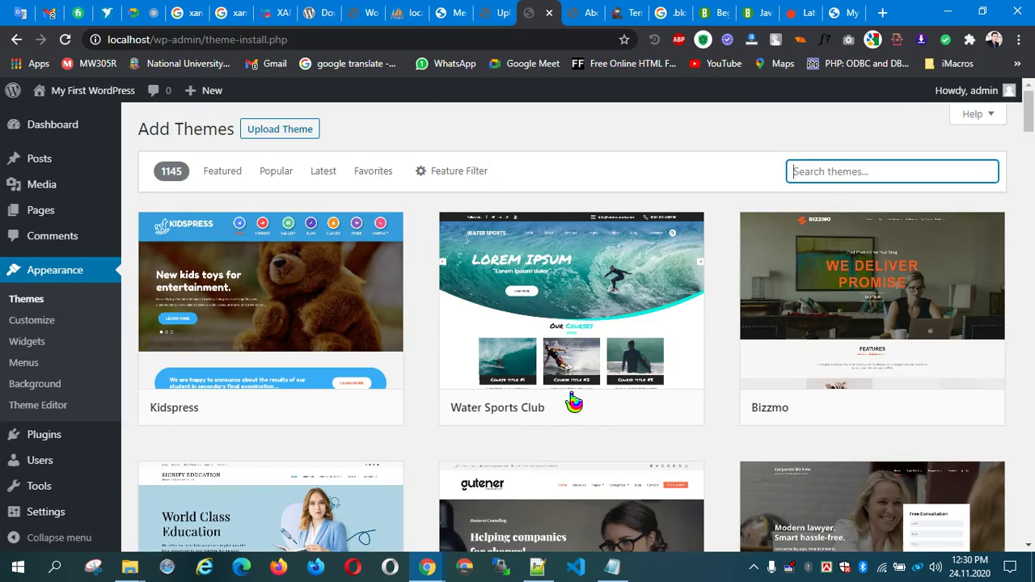
Step: Open the theme upload area and browse for a theme zip, then cancel the file picker
click(293, 139)
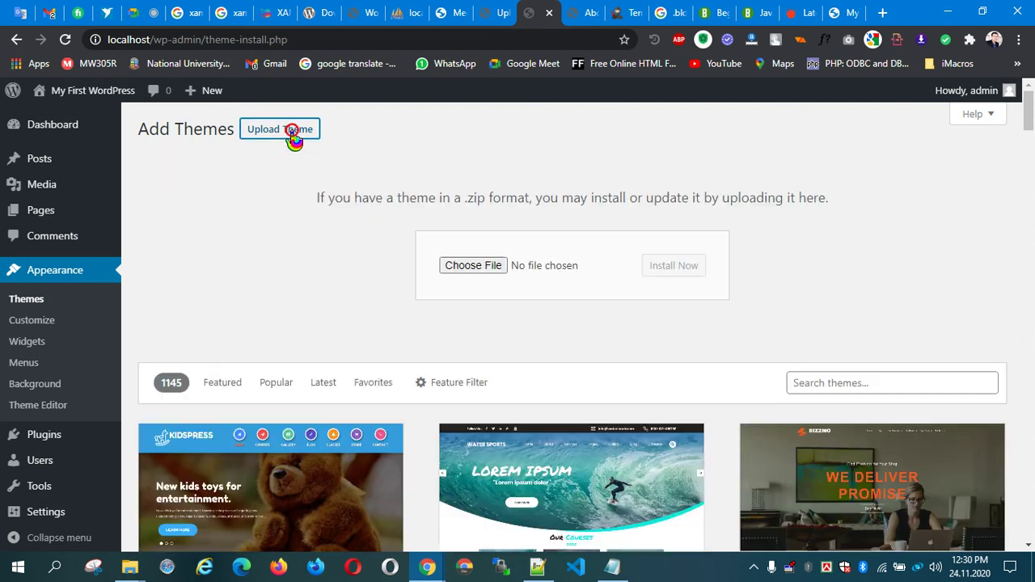
click(476, 270)
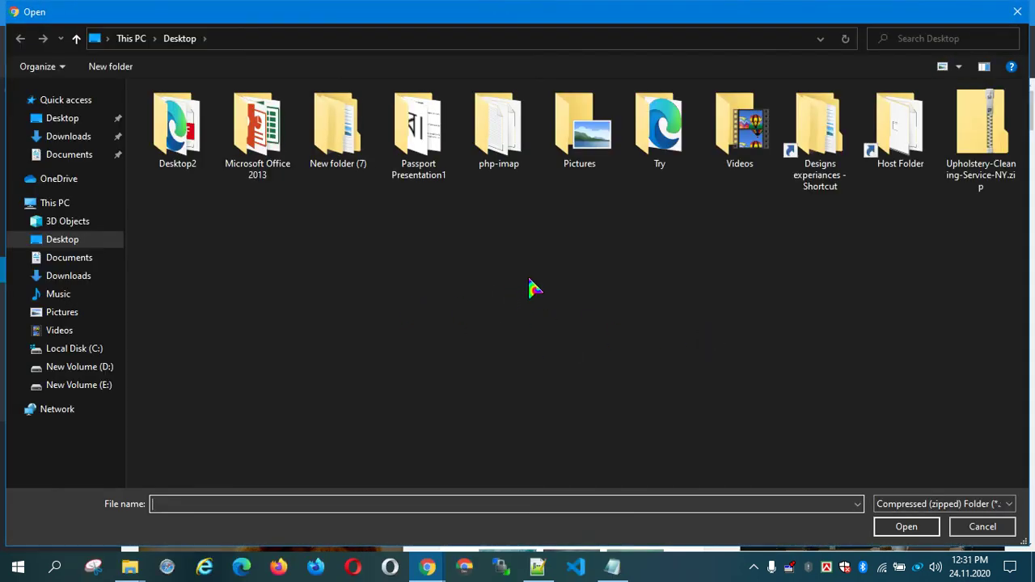
click(991, 139)
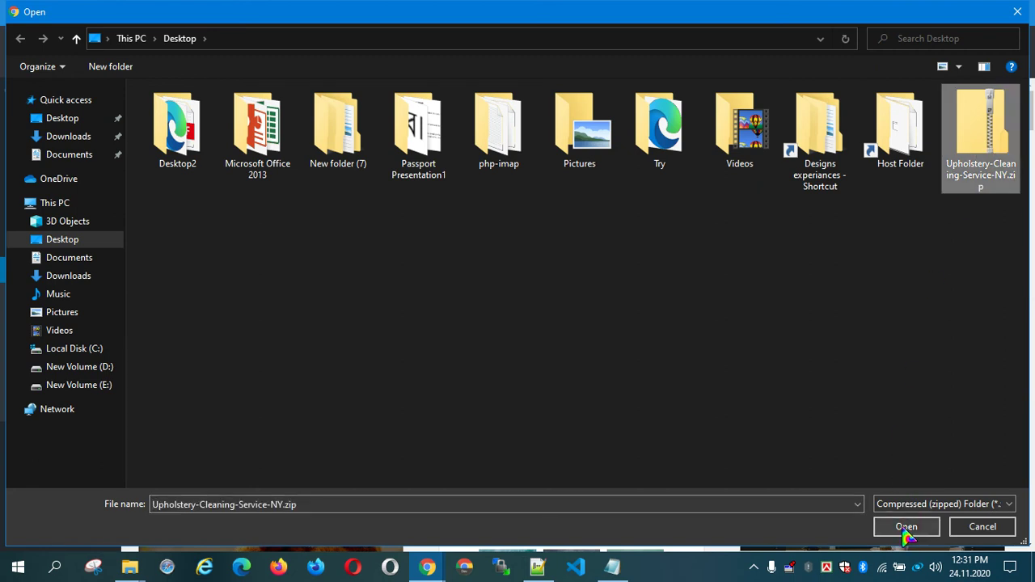
click(983, 526)
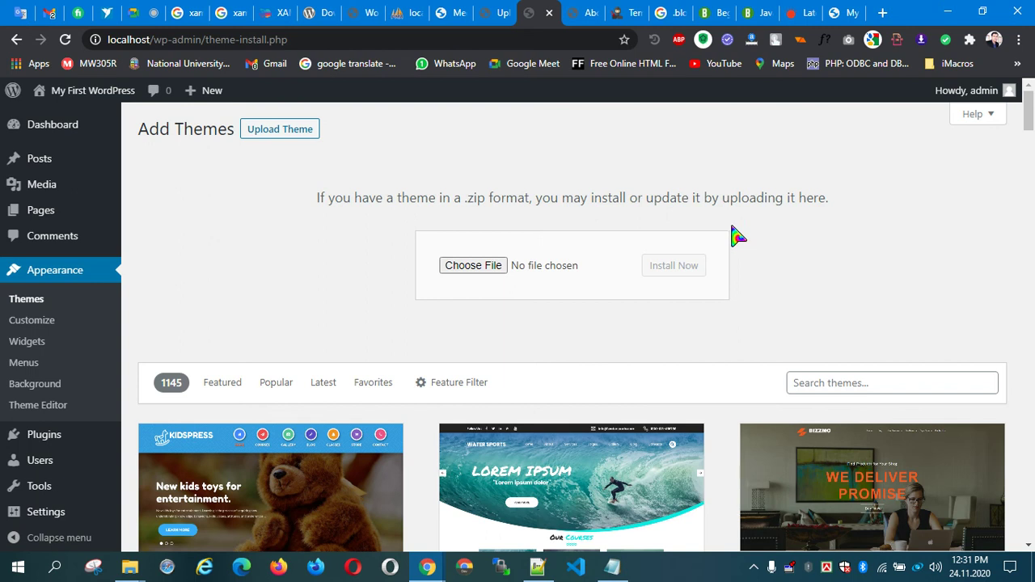
scroll(777, 240, down, 1)
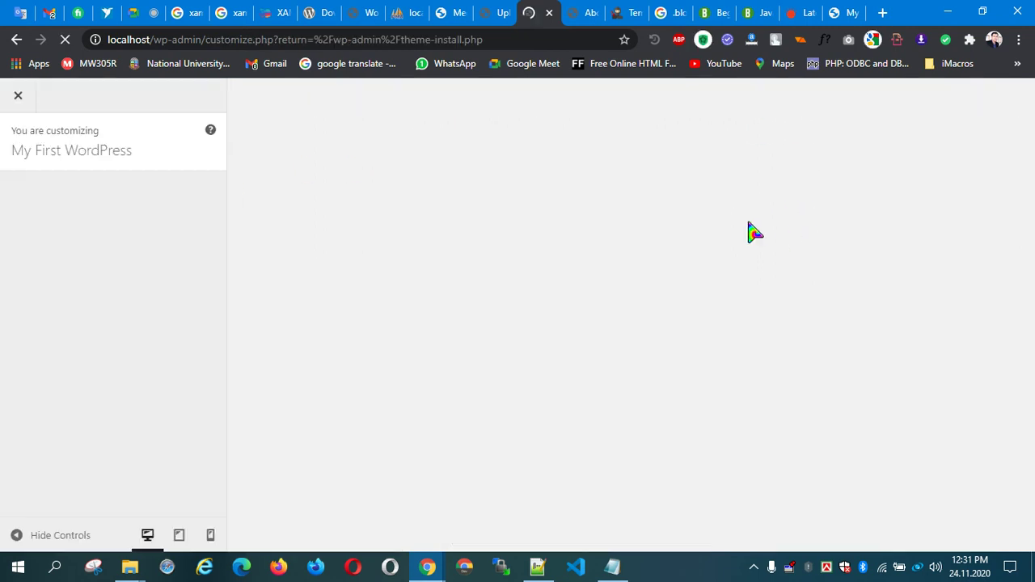
Step: Install the beautiplus theme from Add Themes and activate it
click(17, 41)
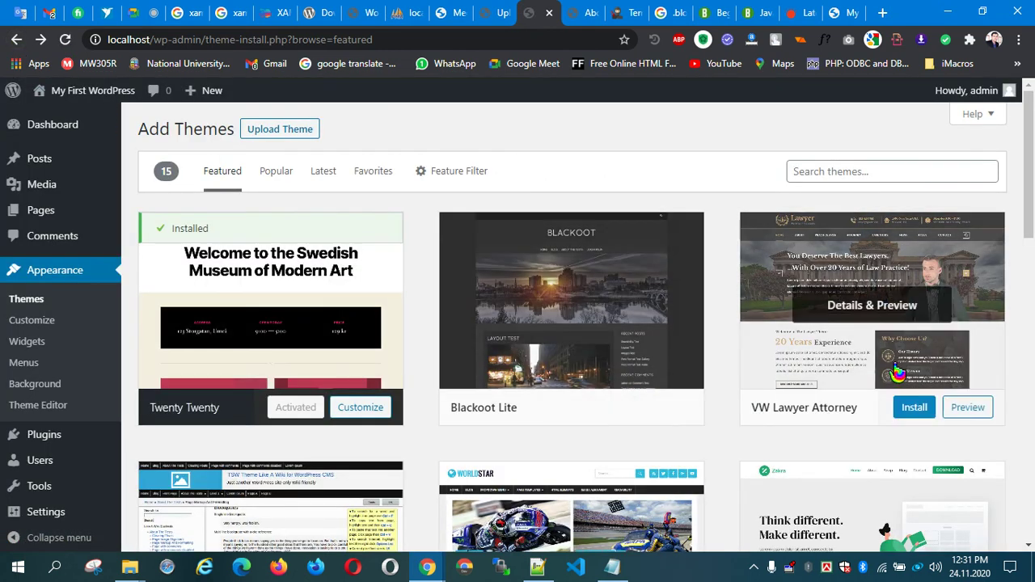
scroll(987, 332, down, 5)
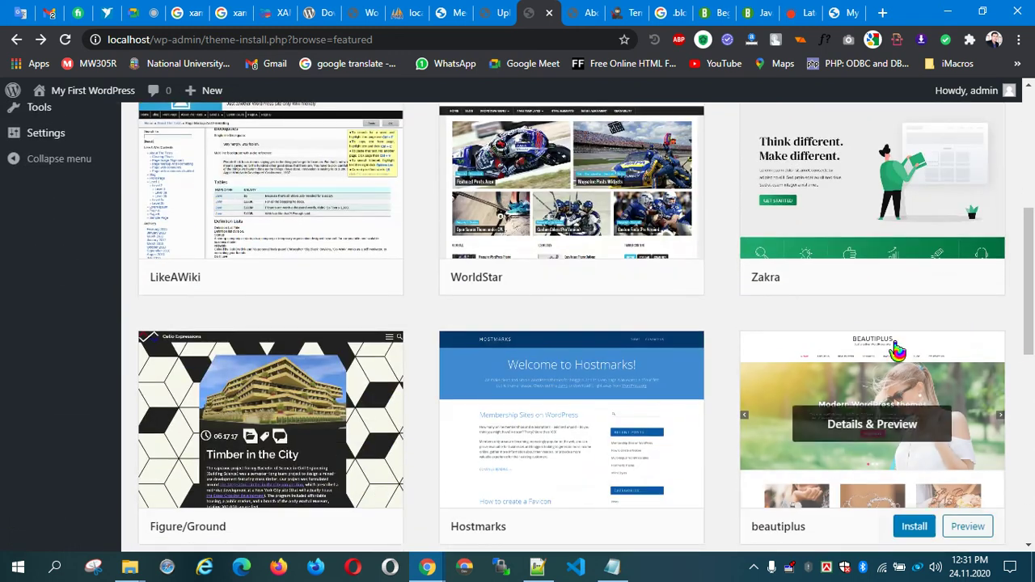
scroll(667, 300, down, 3)
click(914, 299)
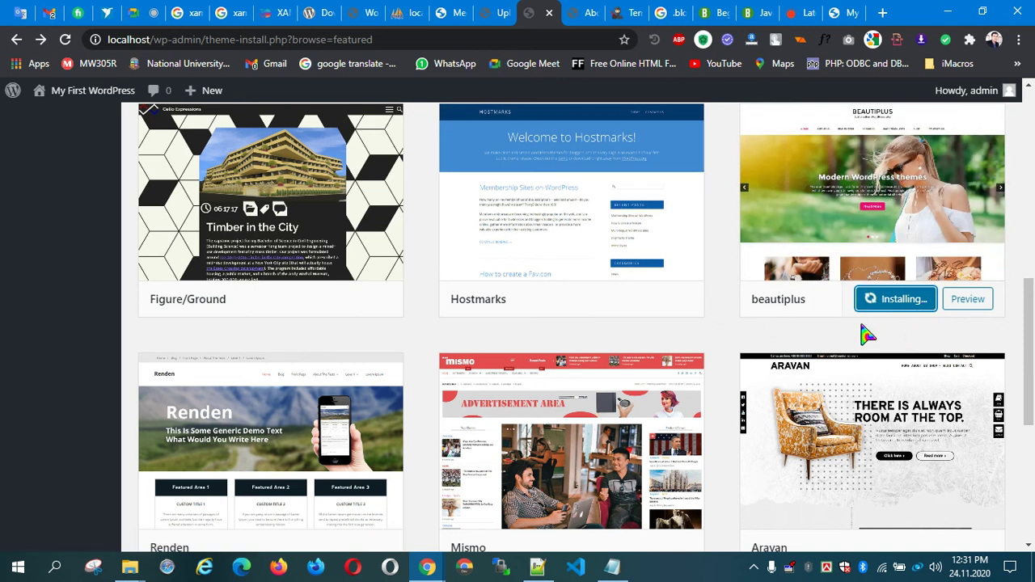
scroll(920, 338, up, 1)
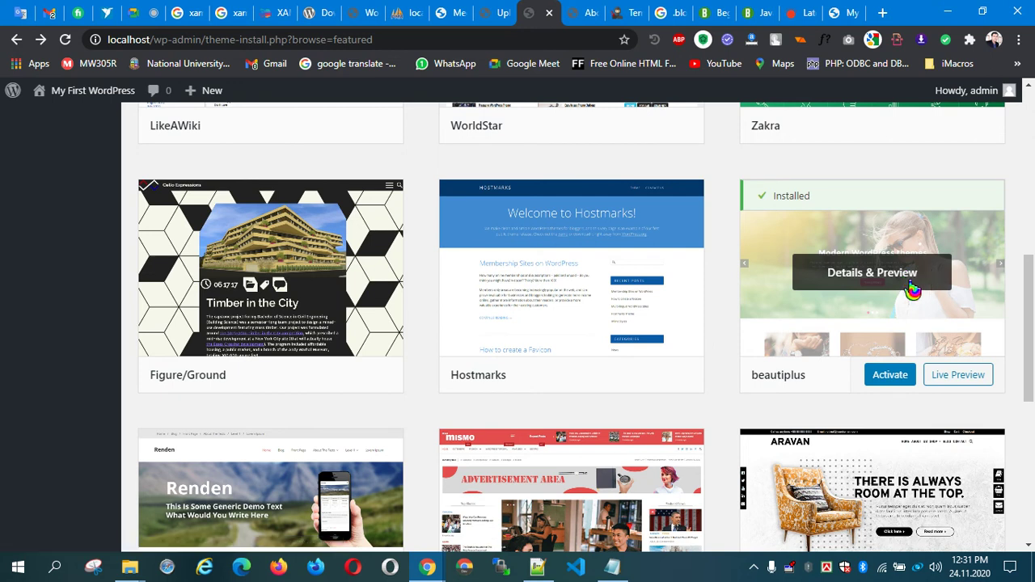
click(891, 382)
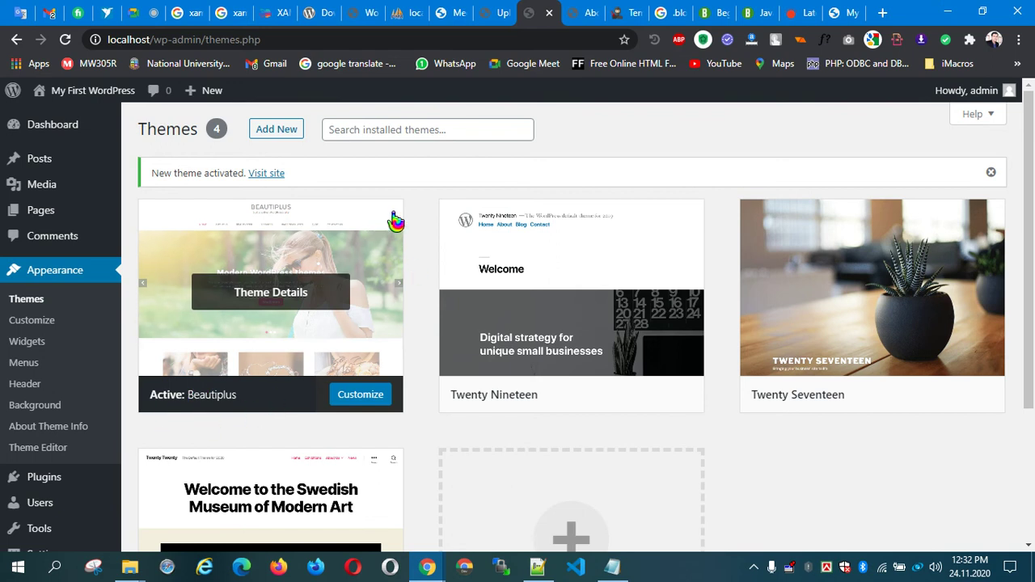
Step: Load localhost in a new browser tab to view the live site
click(289, 40)
key(ctrl+c)
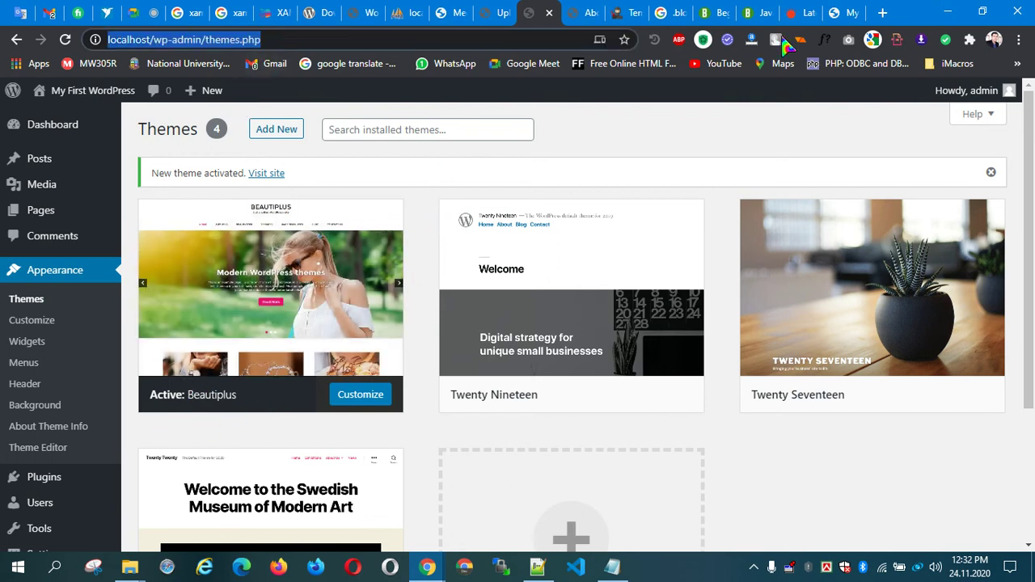
click(882, 12)
key(ctrl+v)
key(Escape)
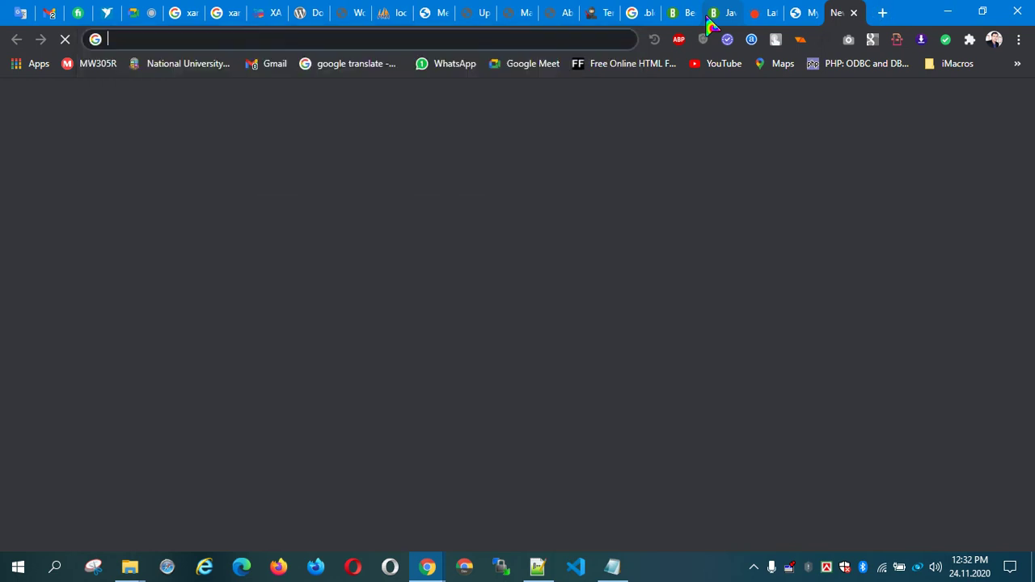
text(loca)
key(Return)
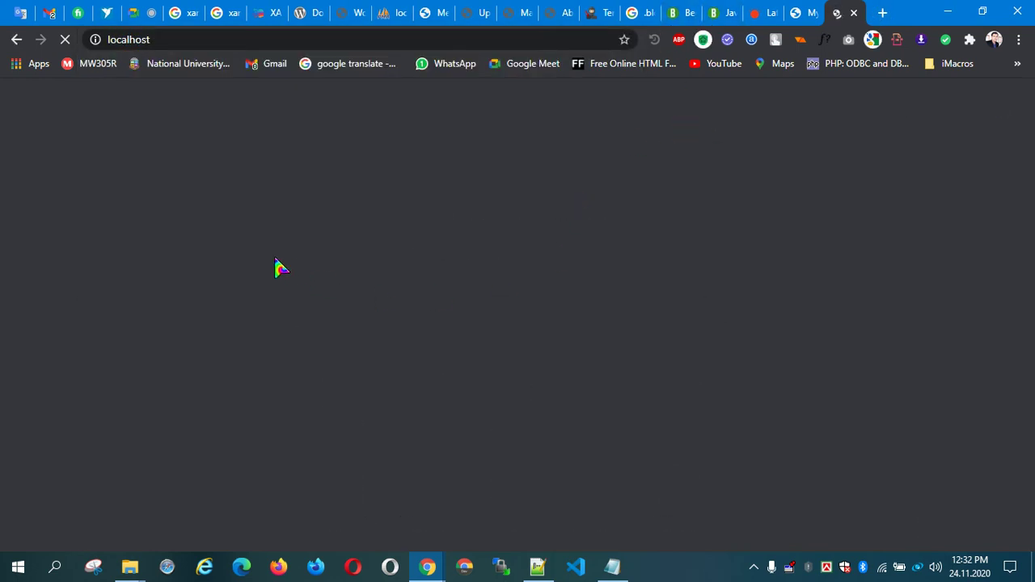
Step: Scroll through the Beautiplus front page and select the first post's excerpt
scroll(1017, 172, down, 1)
scroll(1009, 231, down, 3)
scroll(1009, 231, up, 4)
scroll(764, 291, down, 5)
scroll(878, 383, down, 2)
scroll(913, 370, up, 8)
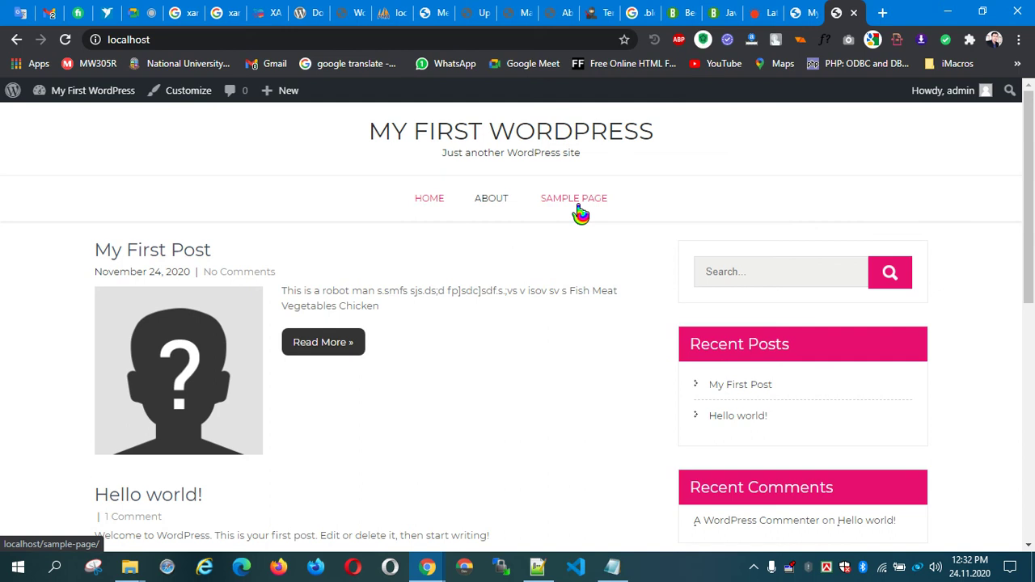
scroll(493, 302, down, 5)
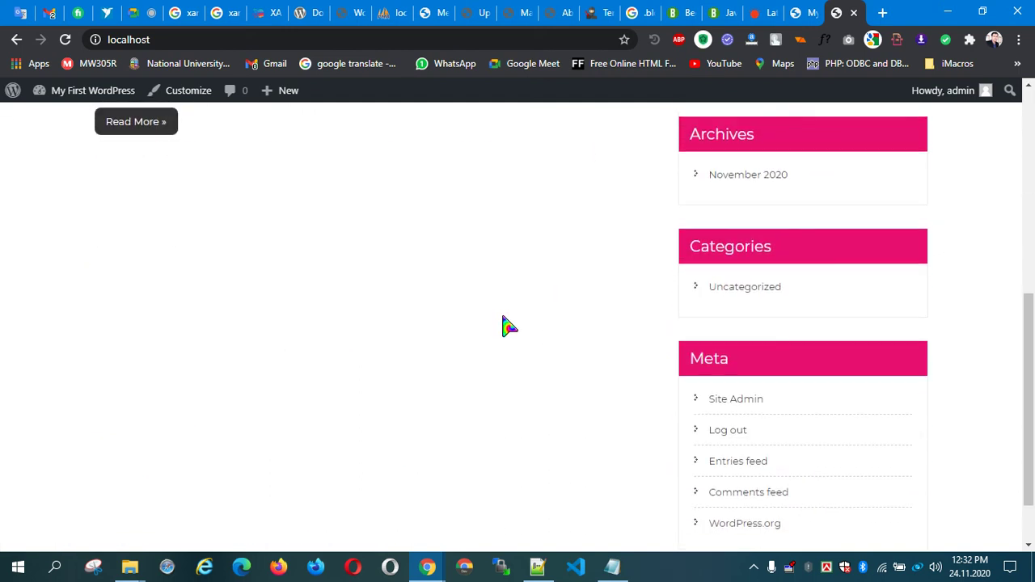
scroll(502, 320, up, 5)
triple_click(565, 289)
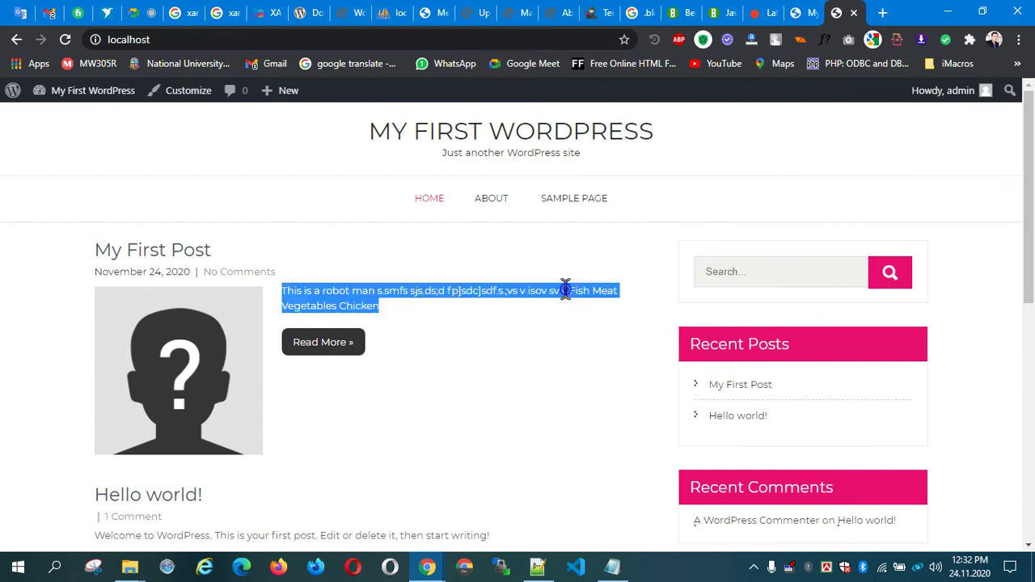
Step: Close the About page tab and return to the WordPress Themes tab
click(599, 12)
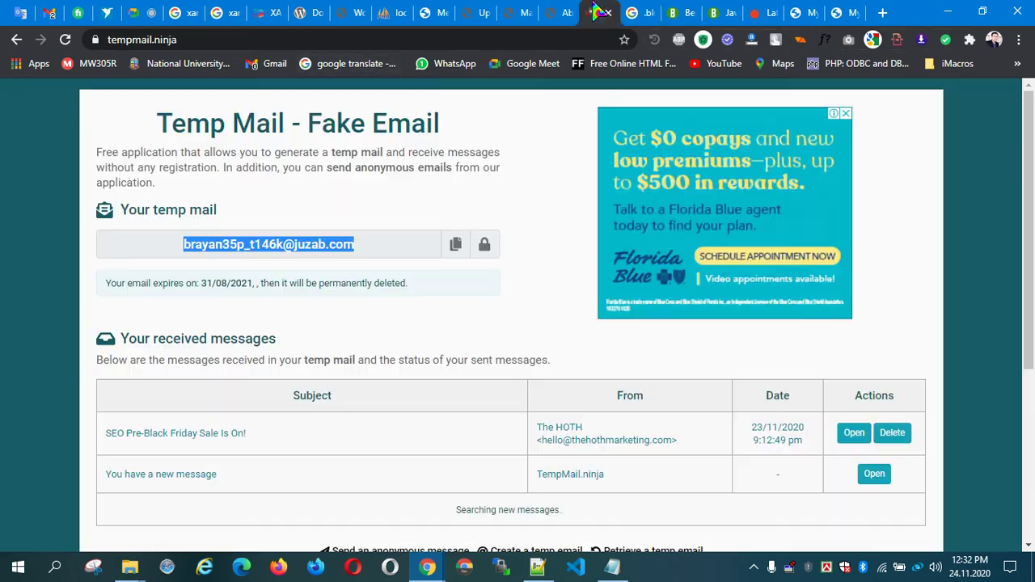
click(562, 12)
click(567, 13)
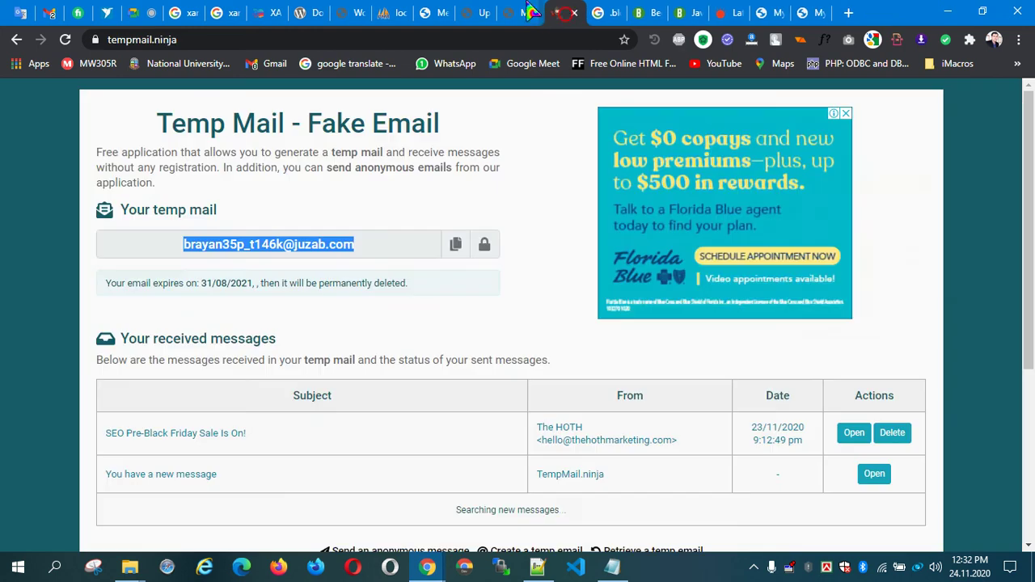
click(517, 13)
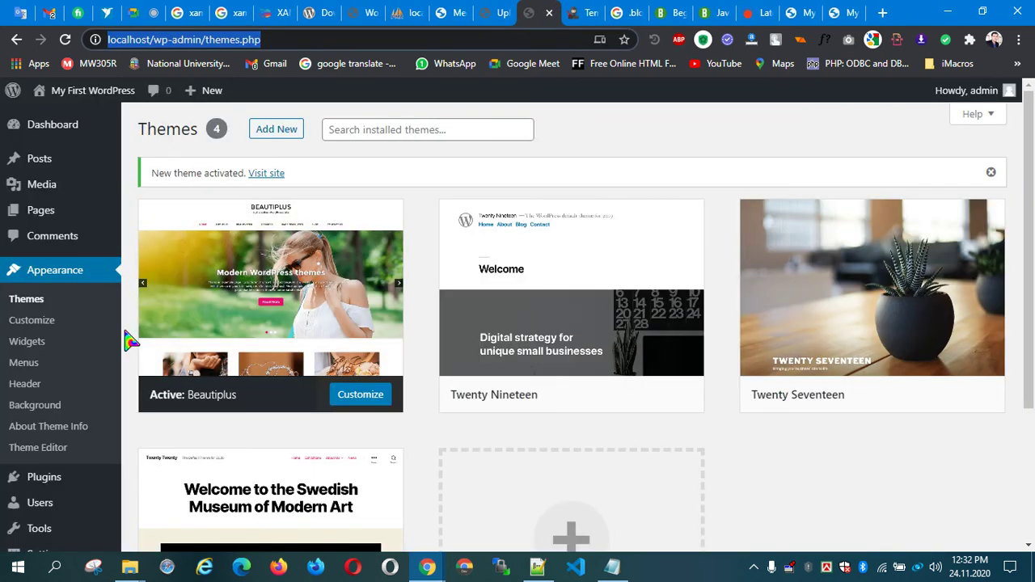
Step: Open Appearance > Customize to load the Beautiplus site preview
click(35, 321)
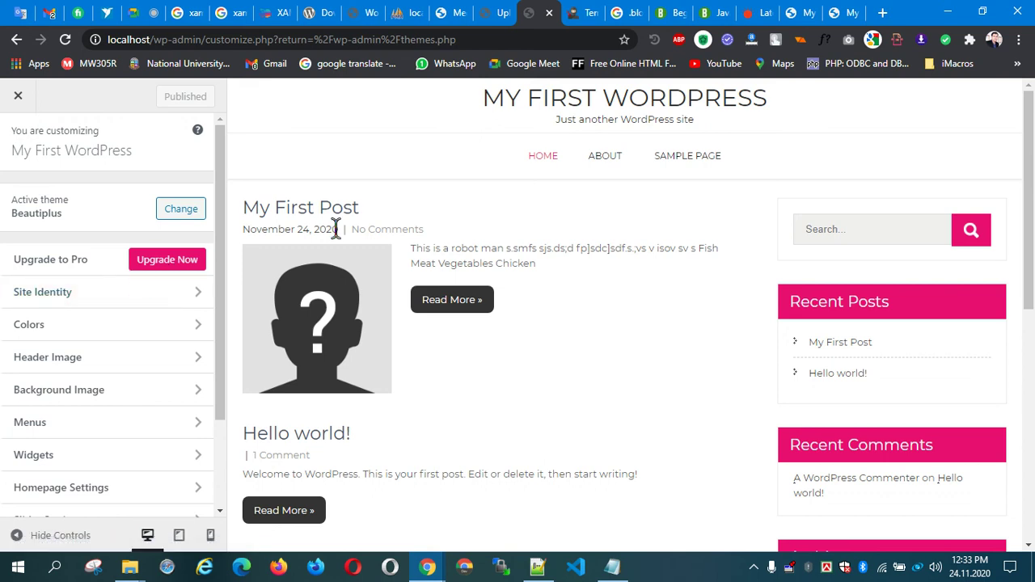
scroll(141, 376, down, 2)
scroll(143, 352, up, 2)
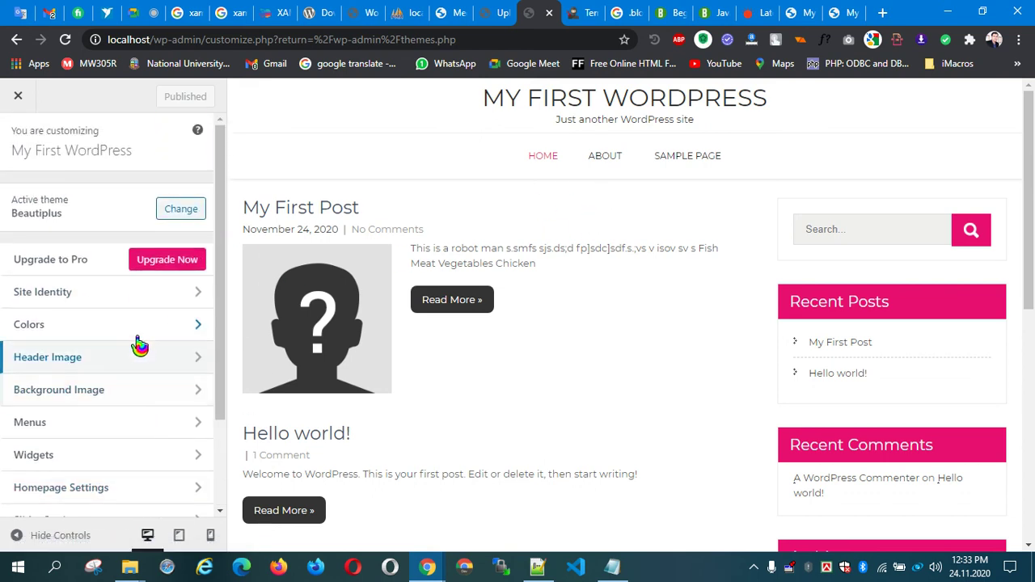
Step: Open Site Identity and change the site title to LEDP
click(83, 294)
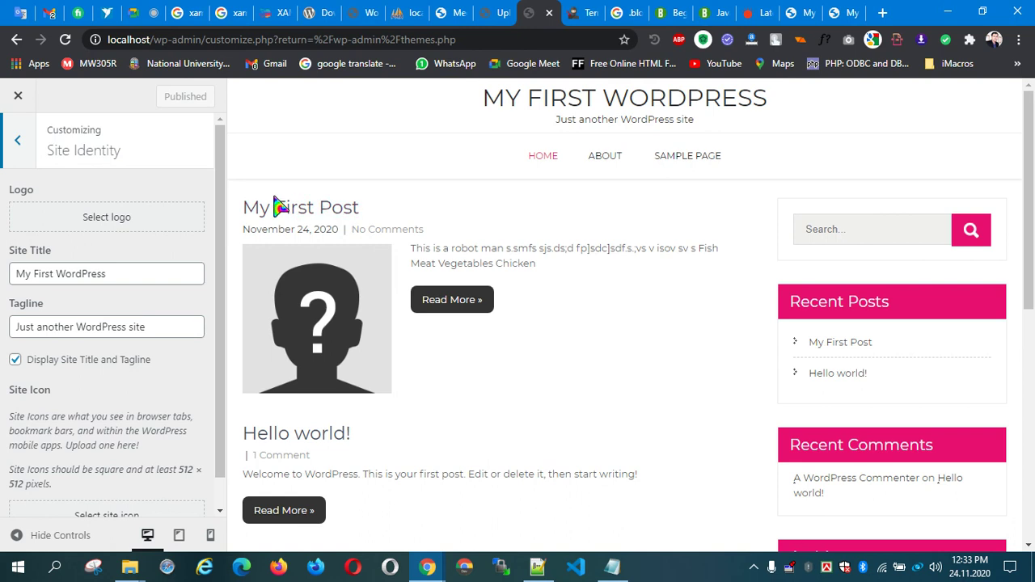
drag(174, 326, 5, 327)
drag(115, 273, 5, 274)
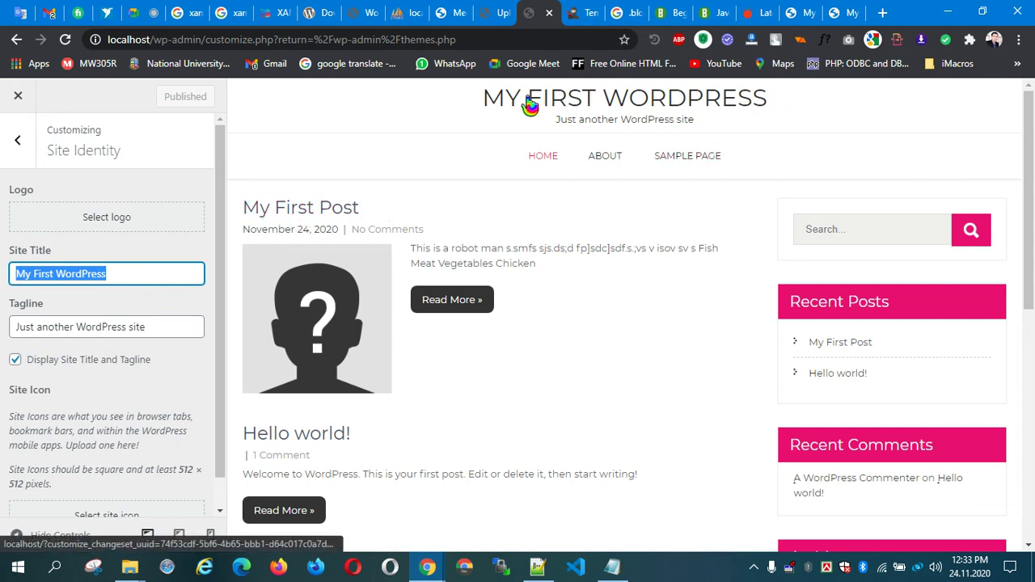
drag(716, 128, 571, 137)
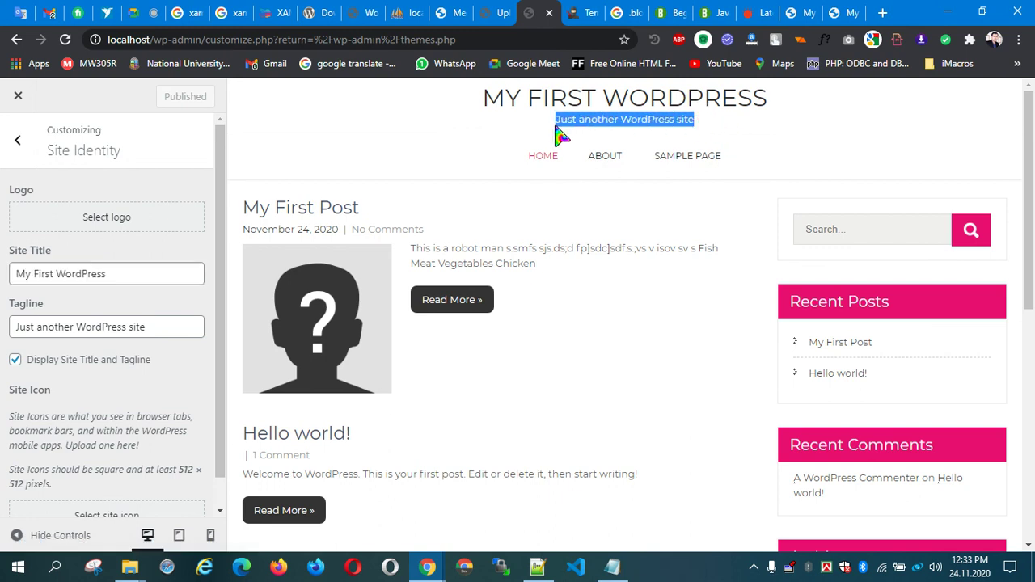
drag(154, 324, 3, 340)
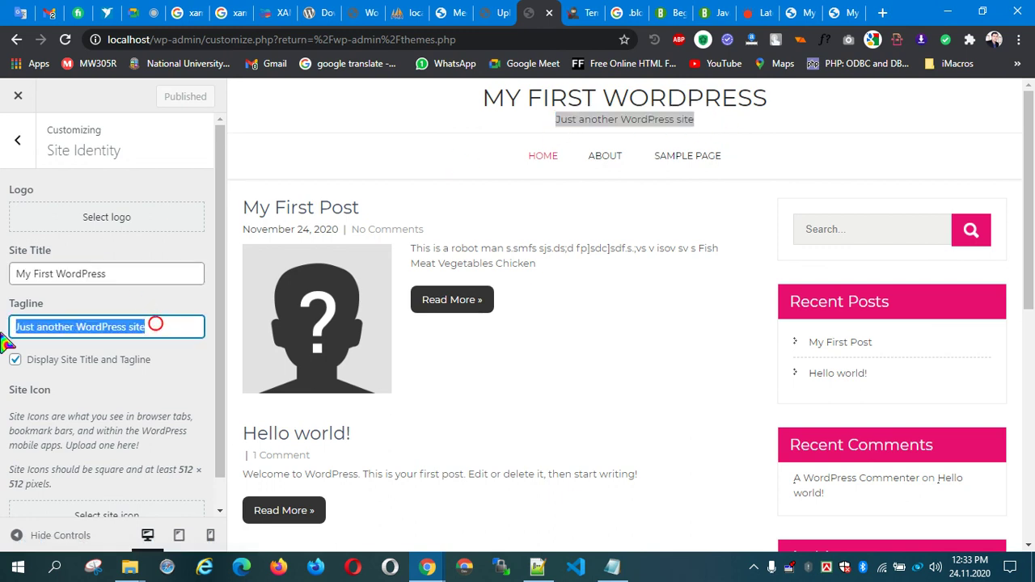
click(145, 277)
key(BackSpace)
key(BackSpace)
key(BackSpace)
key(BackSpace)
key(BackSpace)
key(BackSpace)
key(BackSpace)
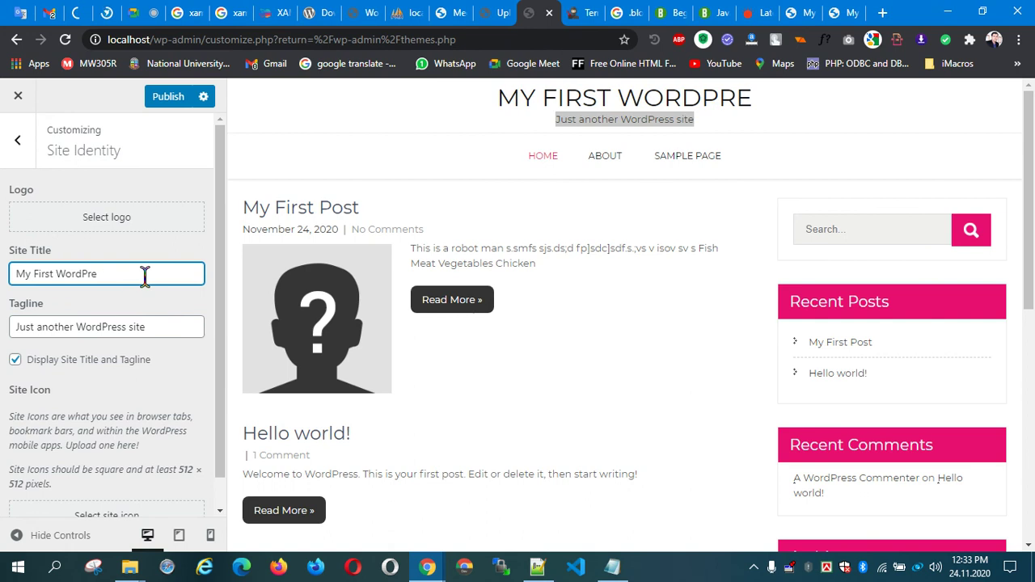
key(BackSpace)
key(BackSpace)
key(BackSpace)
key(BackSpace)
key(BackSpace)
key(BackSpace)
key(BackSpace)
key(BackSpace)
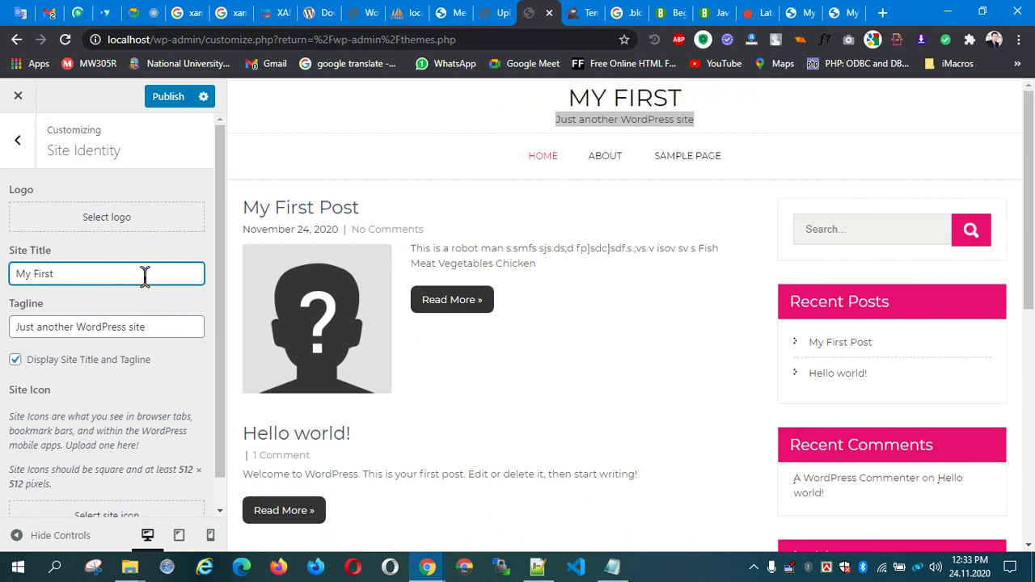
key(BackSpace)
key(BackSpace)
key(BackSpace)
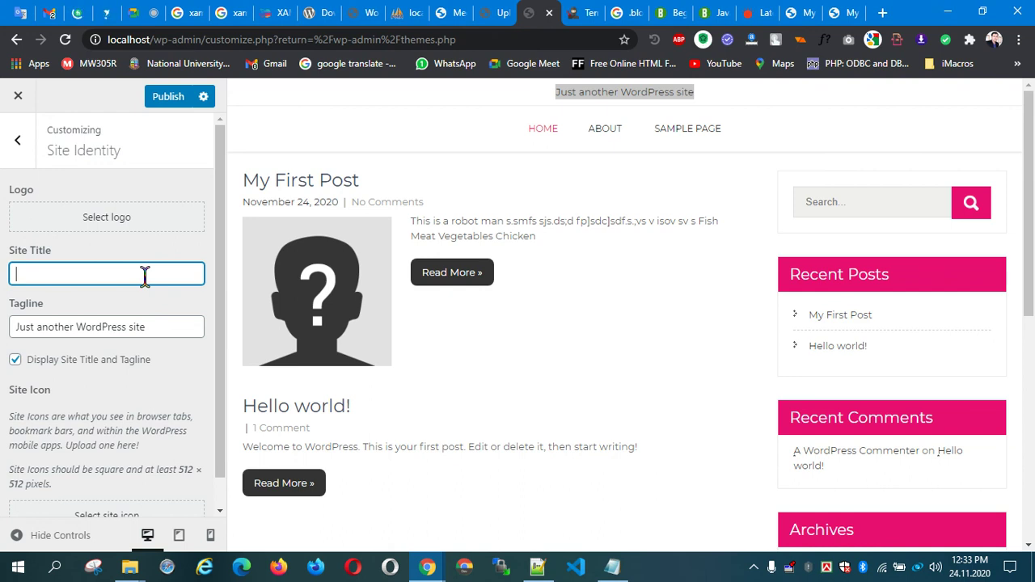
text(LEDP)
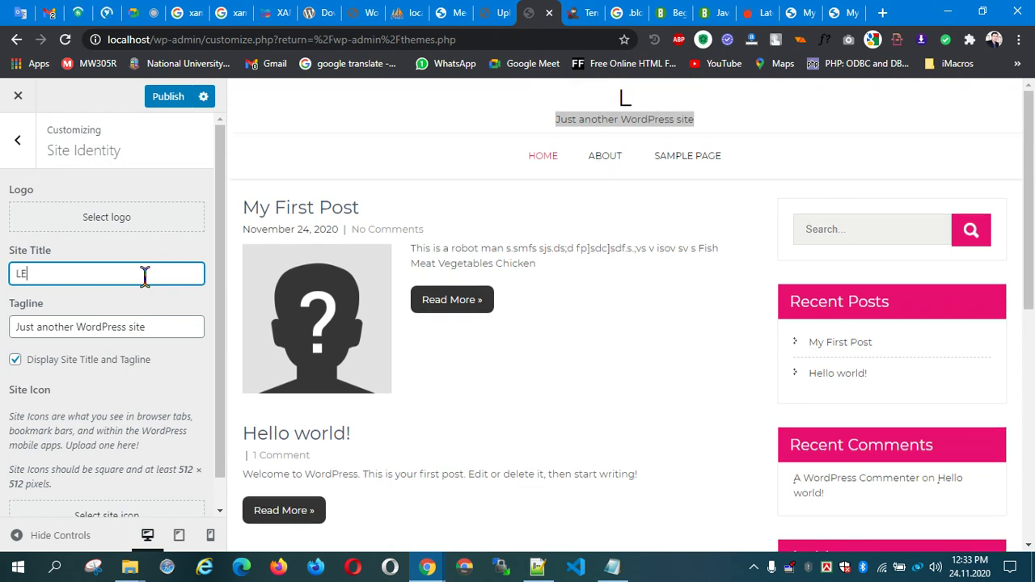
Step: Replace the tagline with 'LEDP Class -WD-21'
click(147, 328)
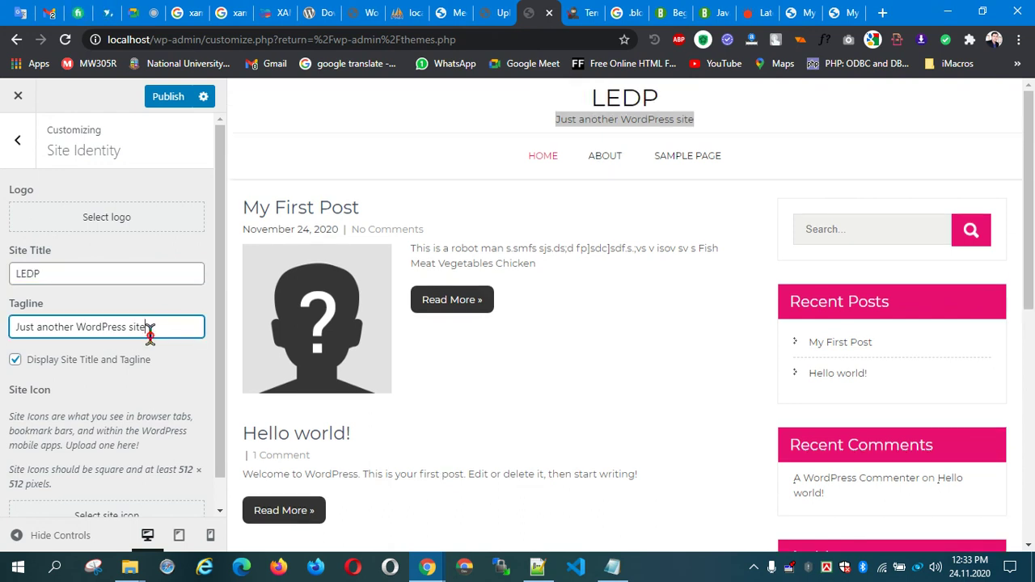
key(ctrl+a)
key(BackSpace)
text(L)
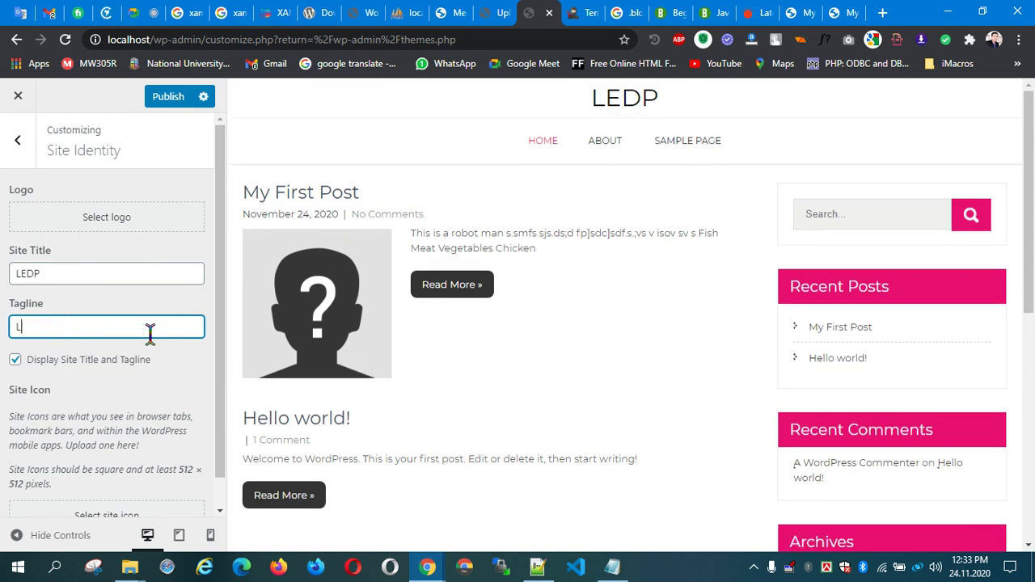
text(EDP)
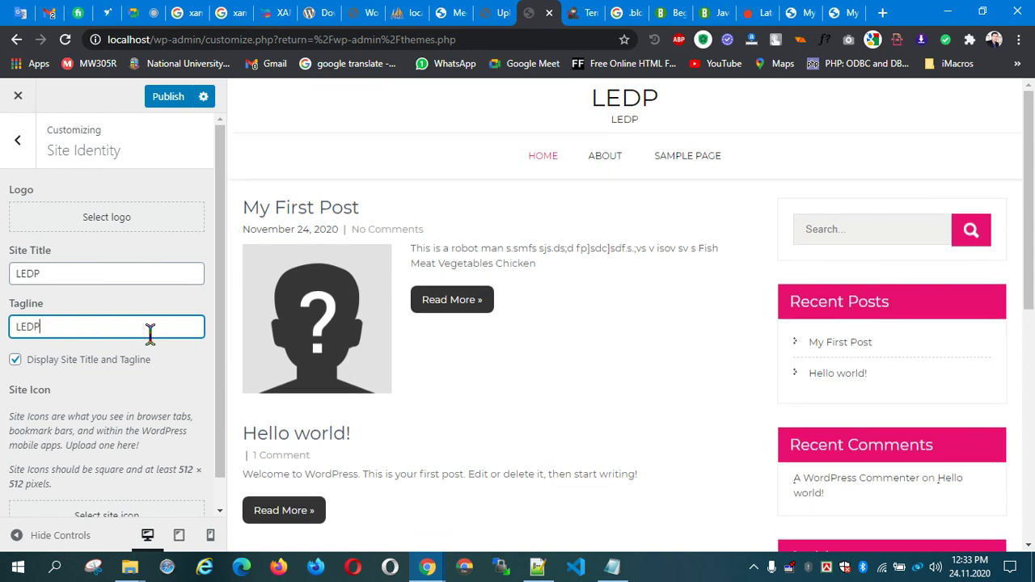
text( CLus)
key(BackSpace)
key(BackSpace)
text(ass)
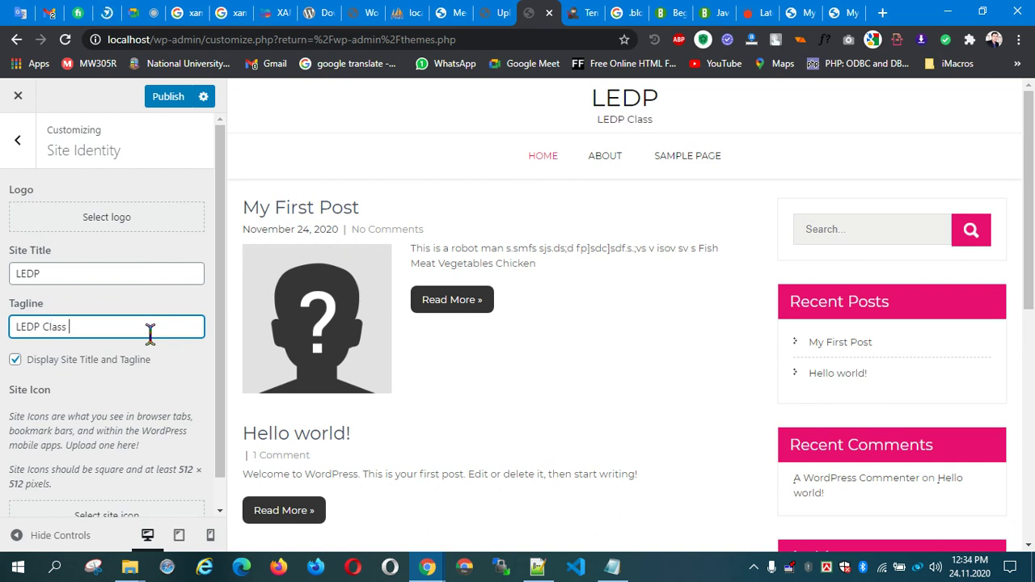
text( -)
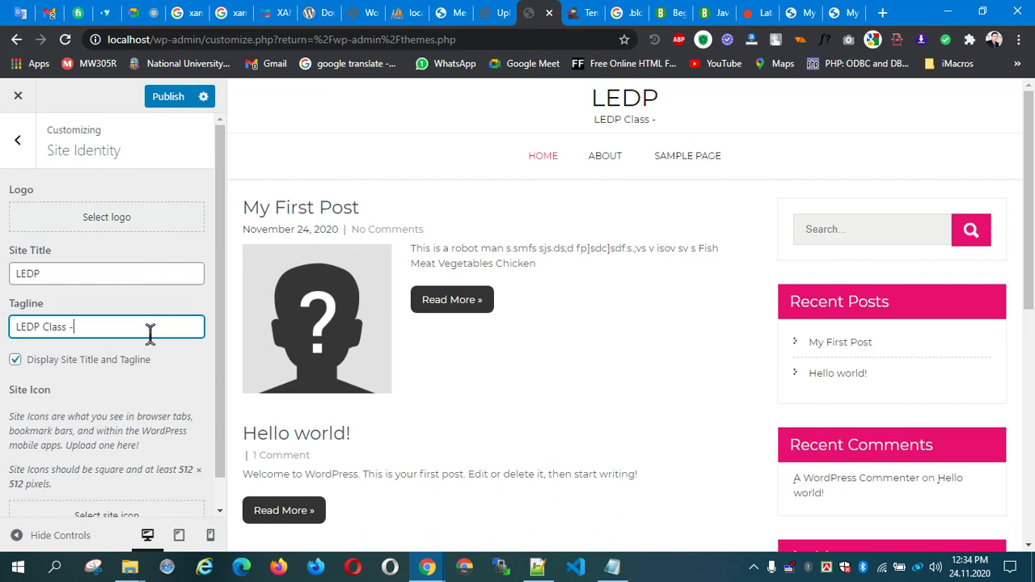
text(WD-21)
scroll(178, 343, down, 1)
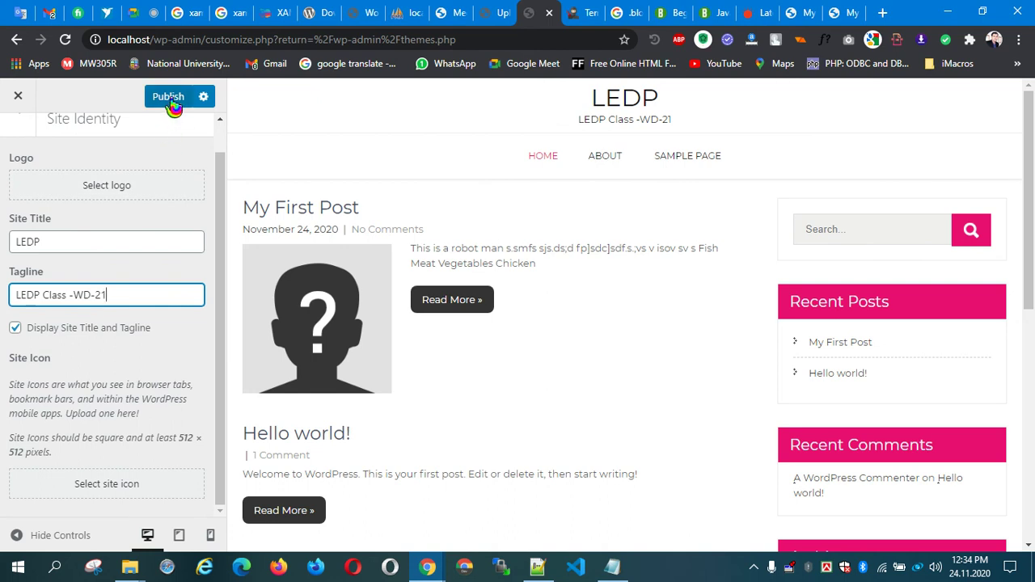
Step: Choose 16430-Legal-Aid-Helpline.jpg as the site logo image
scroll(138, 270, up, 1)
click(102, 230)
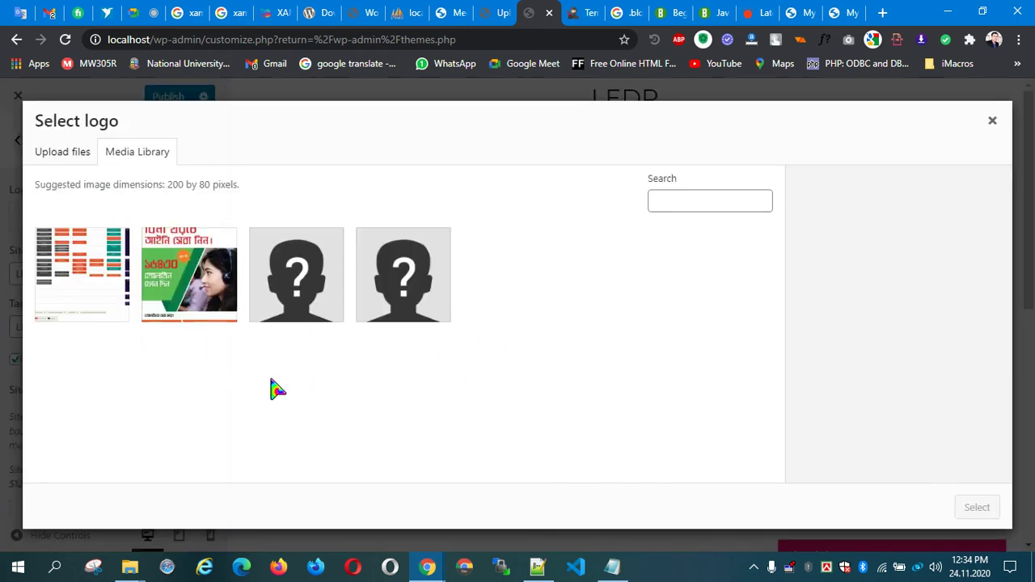
click(312, 315)
click(198, 315)
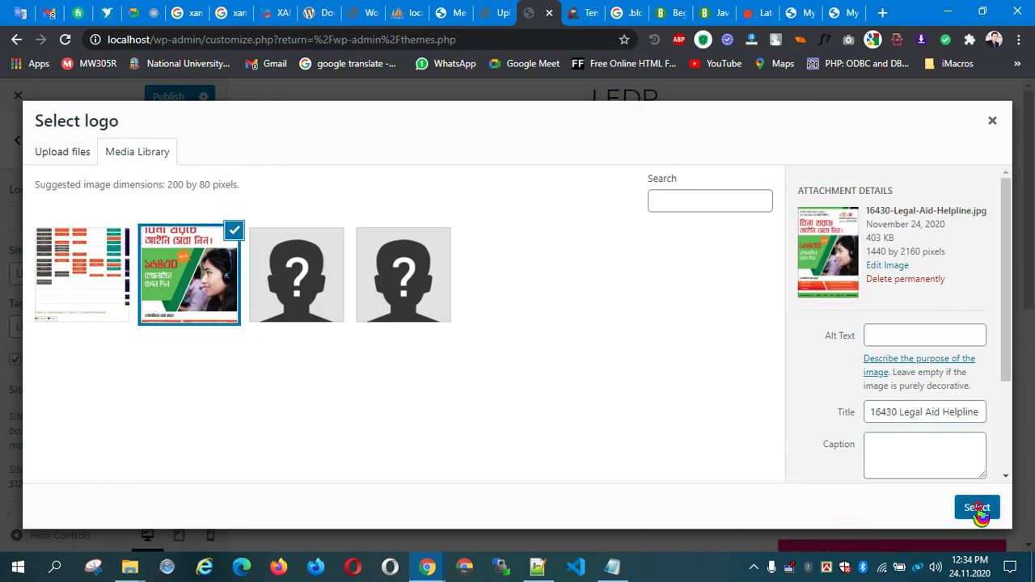
click(977, 508)
Step: Crop the logo to the image's green section and apply it
drag(547, 325, 550, 202)
drag(405, 232, 552, 185)
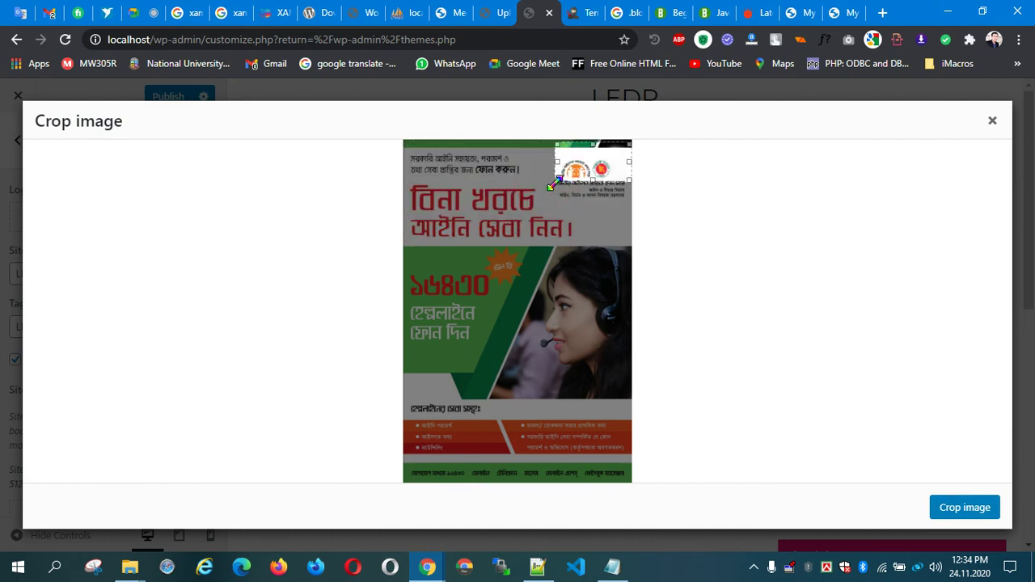
drag(608, 154, 468, 369)
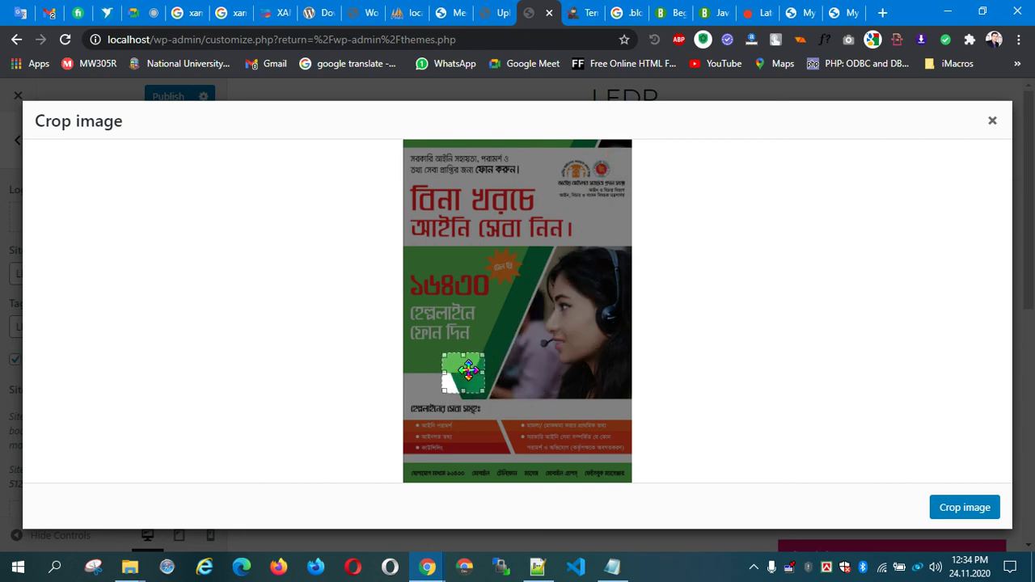
click(962, 507)
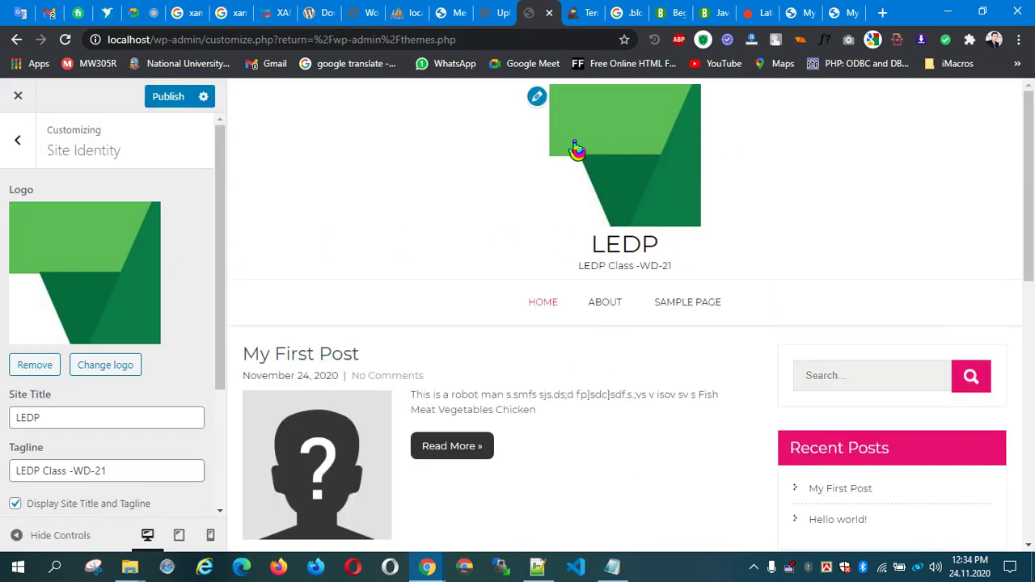
Step: Choose the helpline image as the site icon
scroll(101, 396, down, 2)
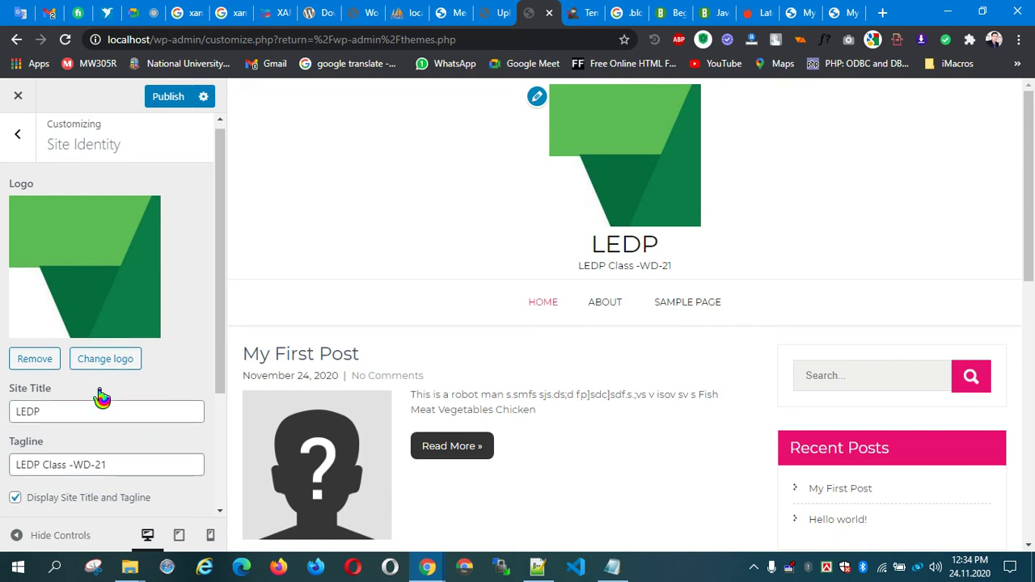
scroll(99, 387, up, 2)
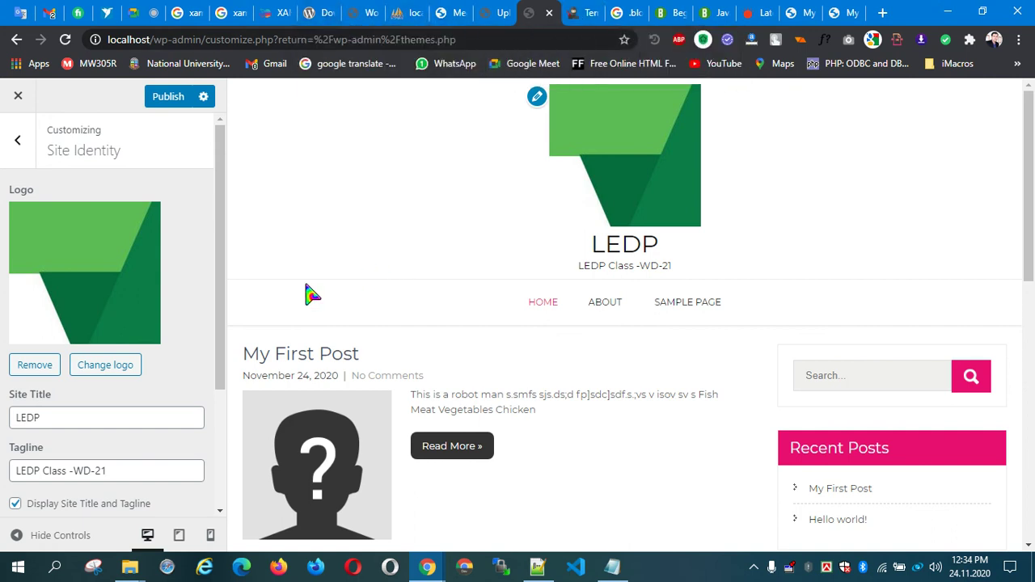
scroll(127, 452, down, 4)
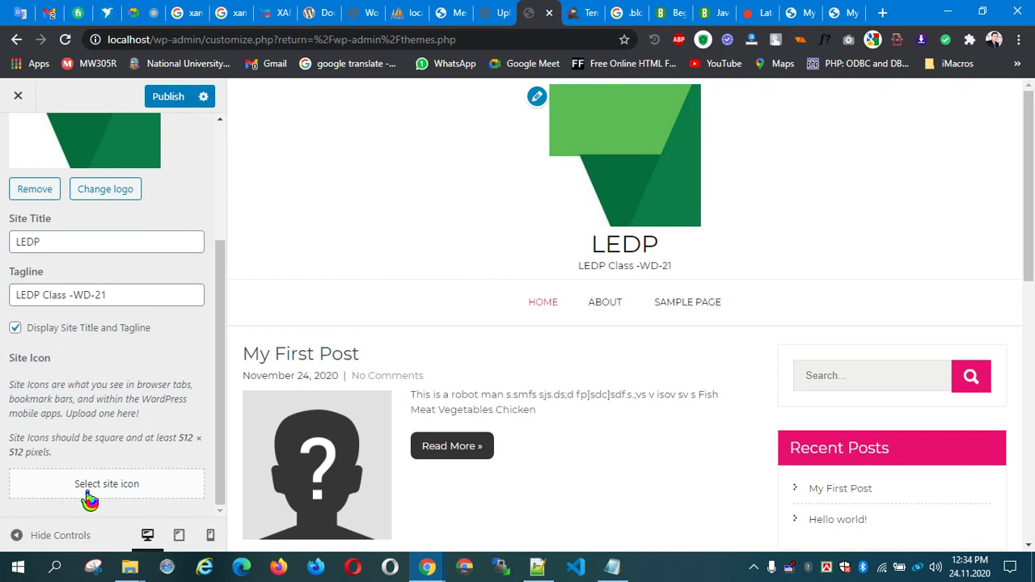
click(89, 495)
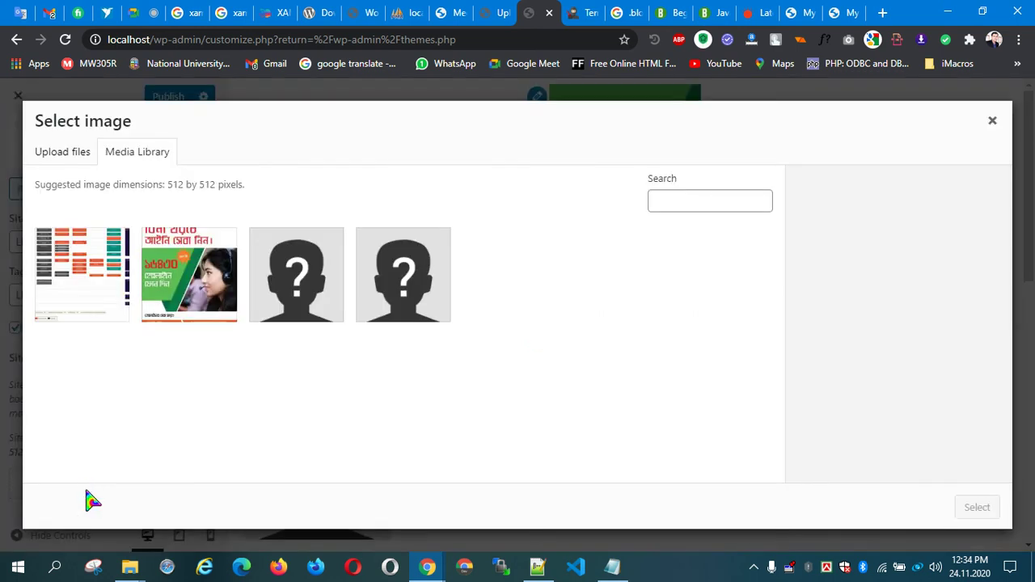
click(194, 276)
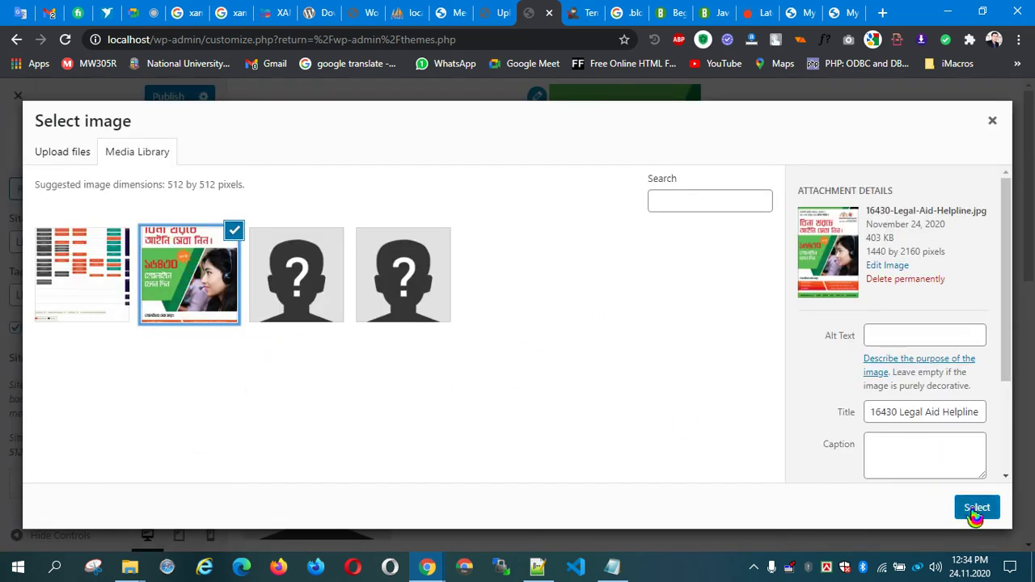
click(973, 509)
Step: Crop the icon to a small green square and publish the changes
drag(516, 200, 343, 355)
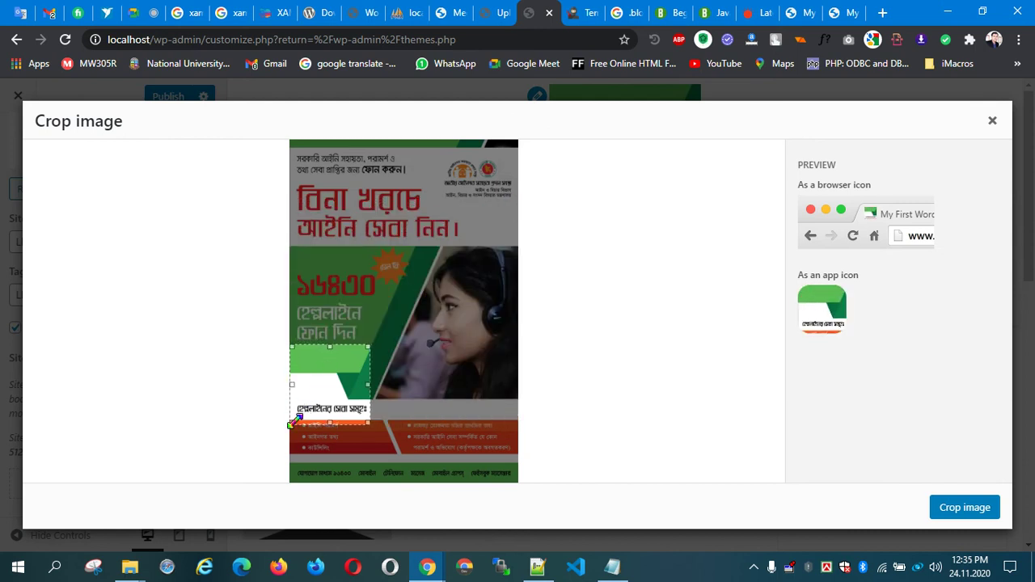
drag(325, 394, 353, 390)
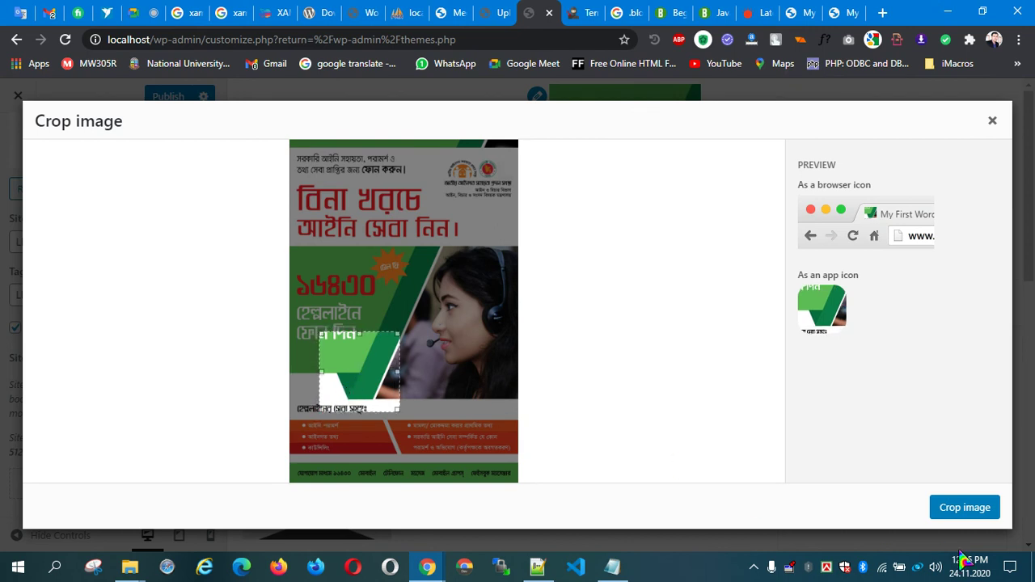
click(979, 512)
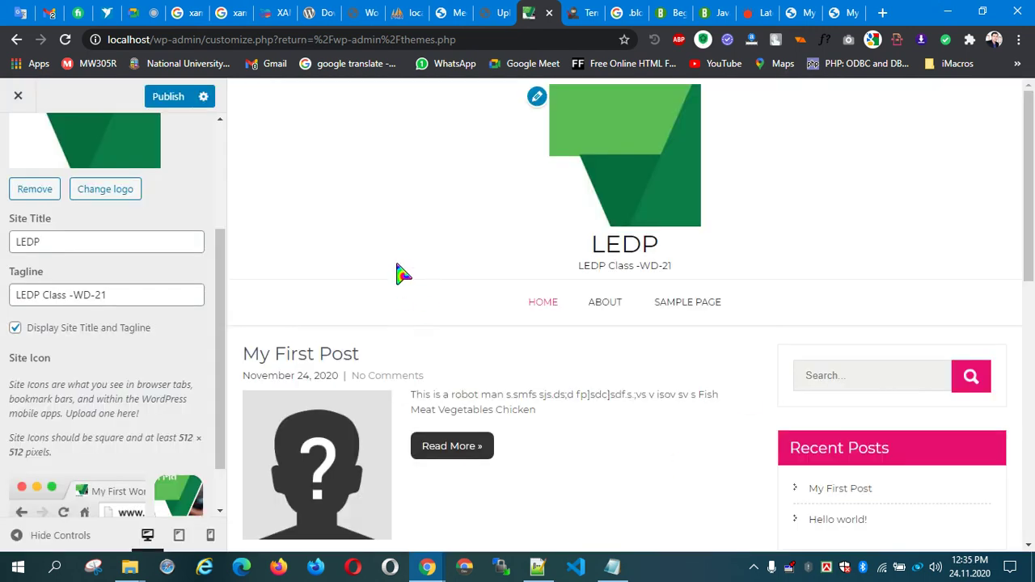
click(184, 101)
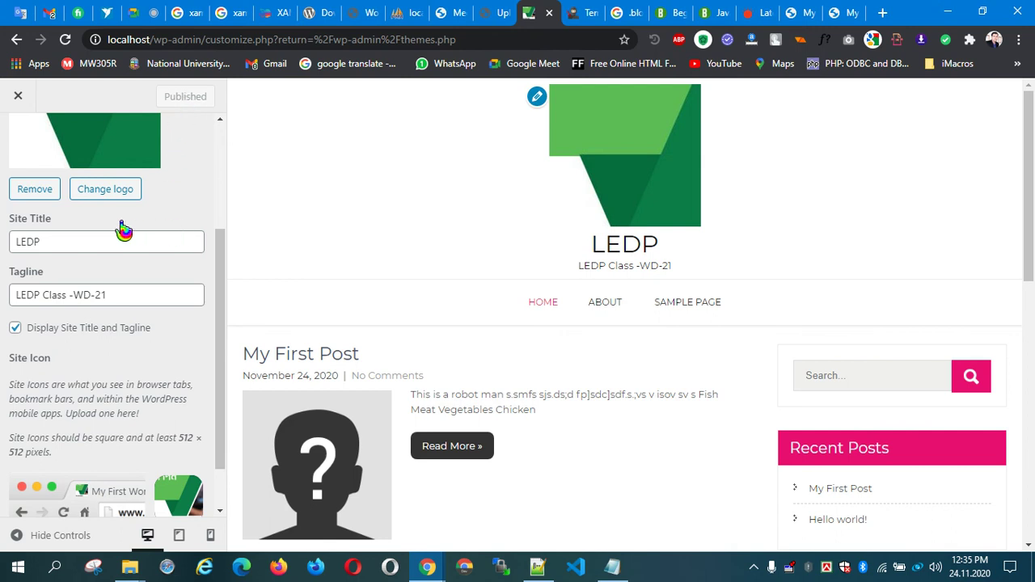
Step: In Colors, try yellow then blue header text, then reset it to default
scroll(81, 235, up, 3)
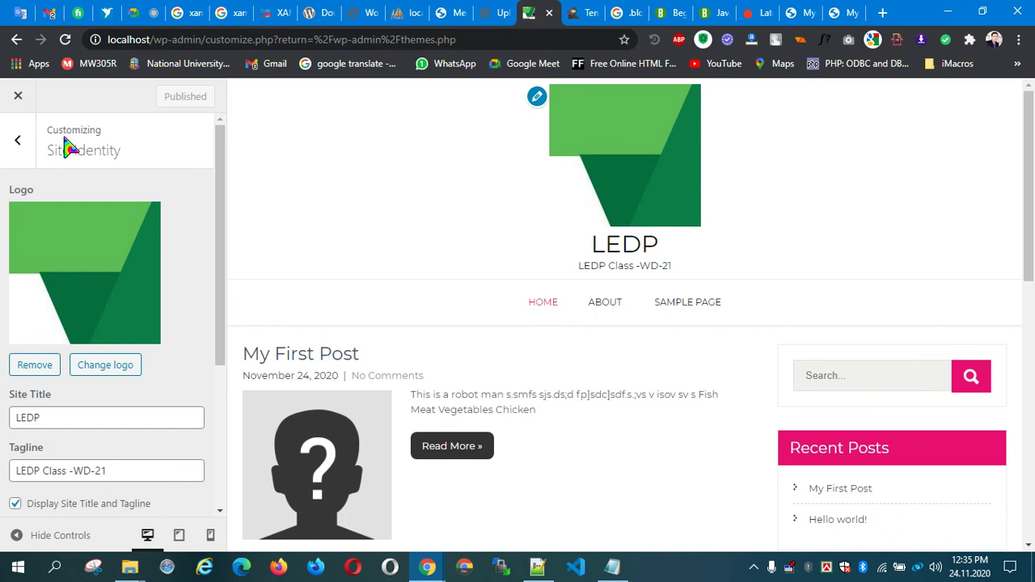
click(19, 146)
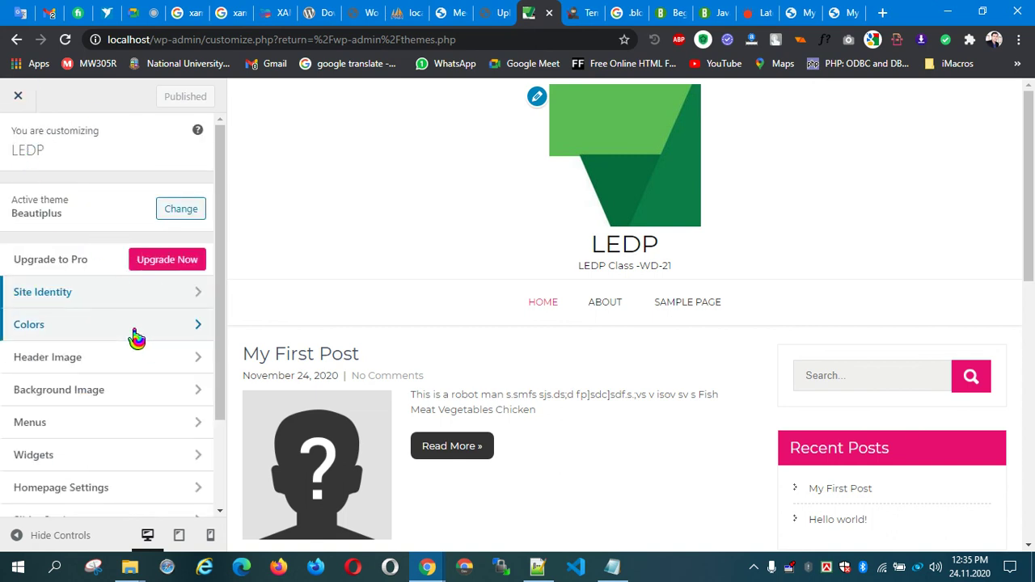
click(135, 337)
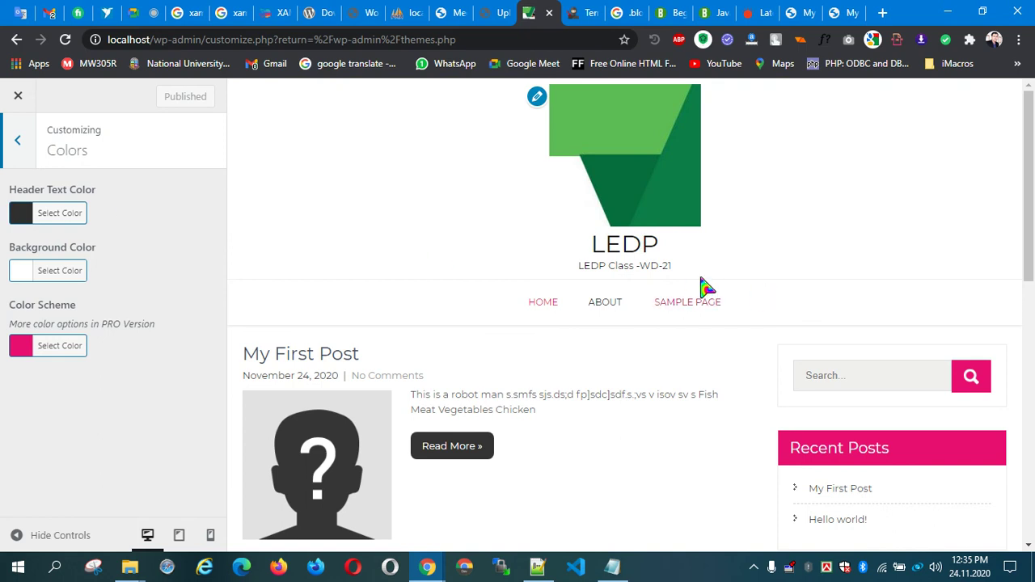
click(30, 219)
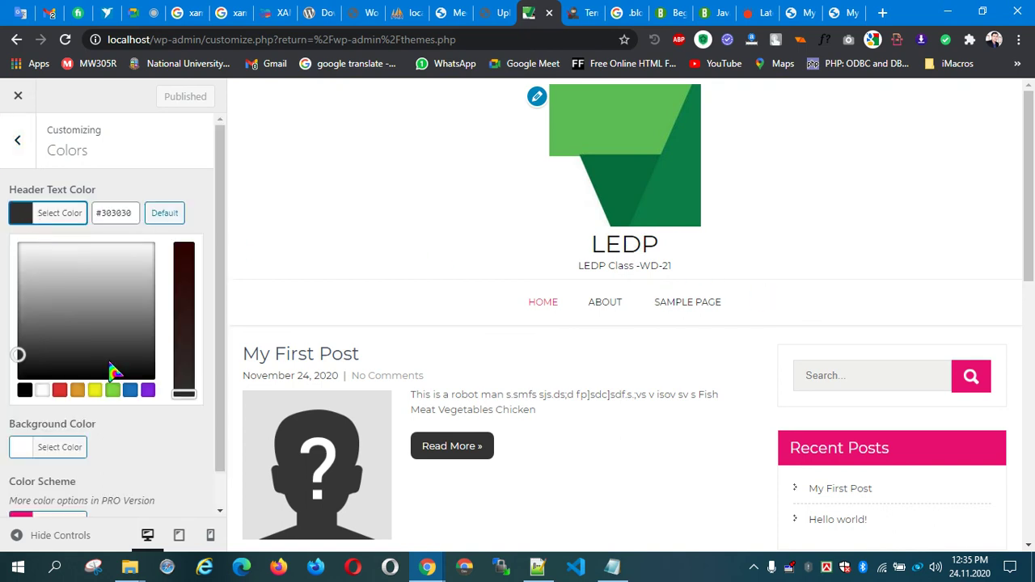
click(94, 390)
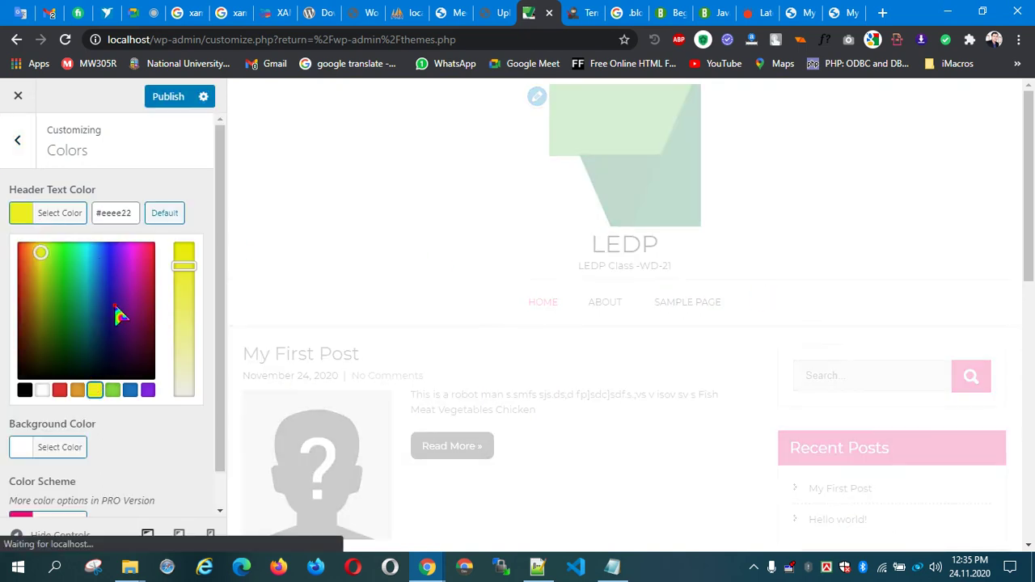
drag(119, 315, 110, 254)
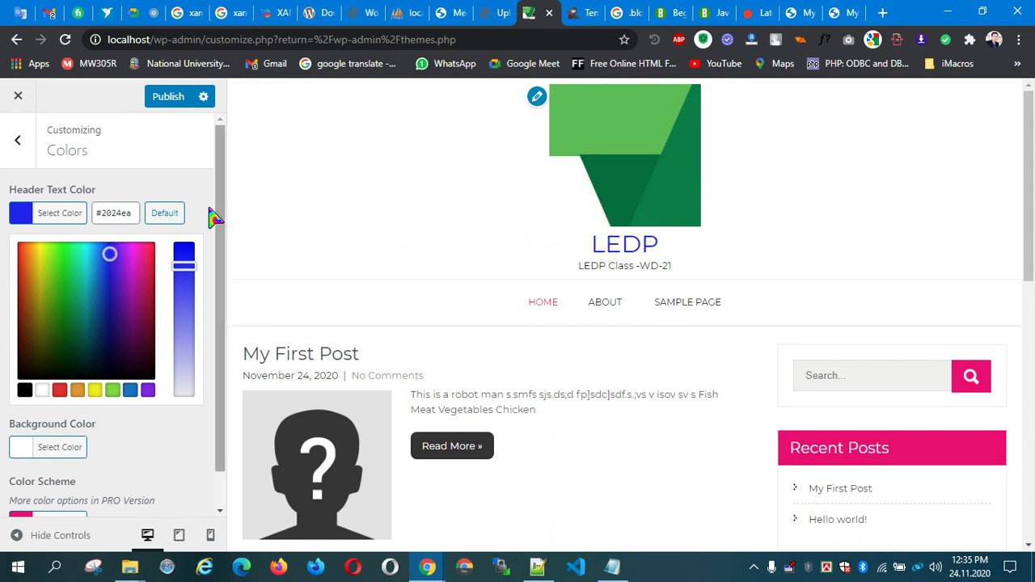
click(163, 214)
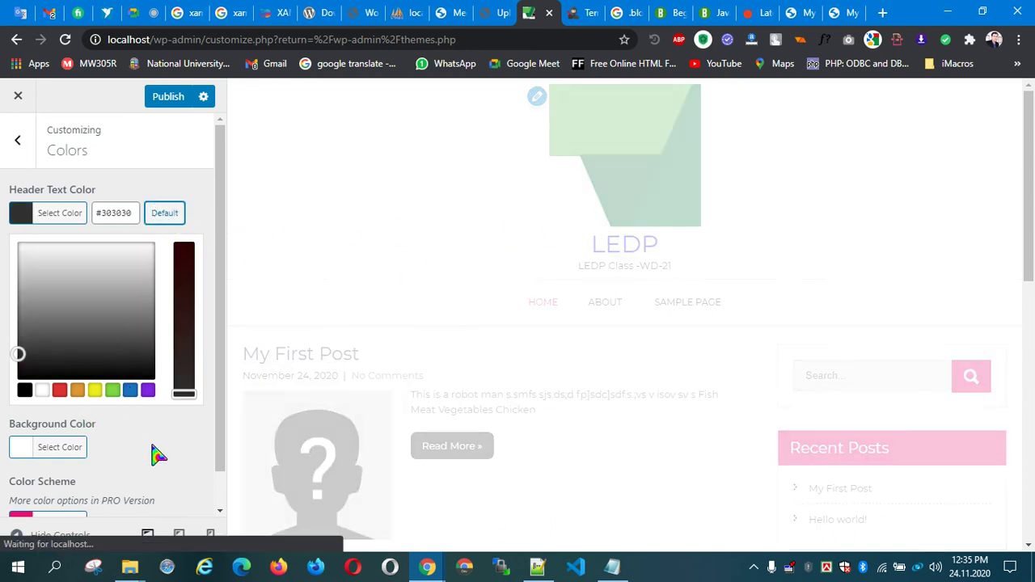
Step: Try a red background colour, then reset it to the default #ffffff
scroll(153, 455, down, 1)
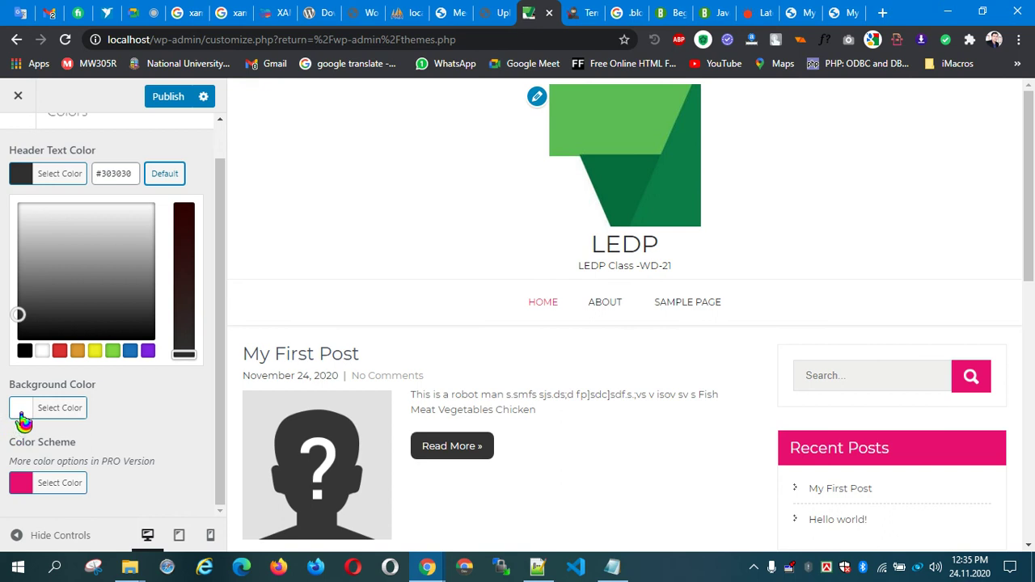
click(22, 410)
drag(183, 339, 194, 257)
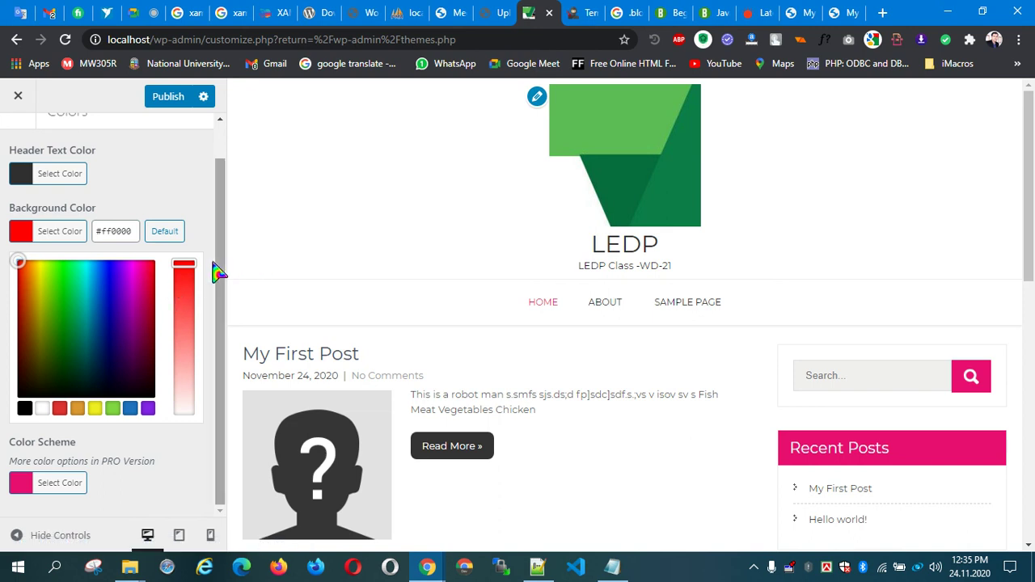
click(168, 232)
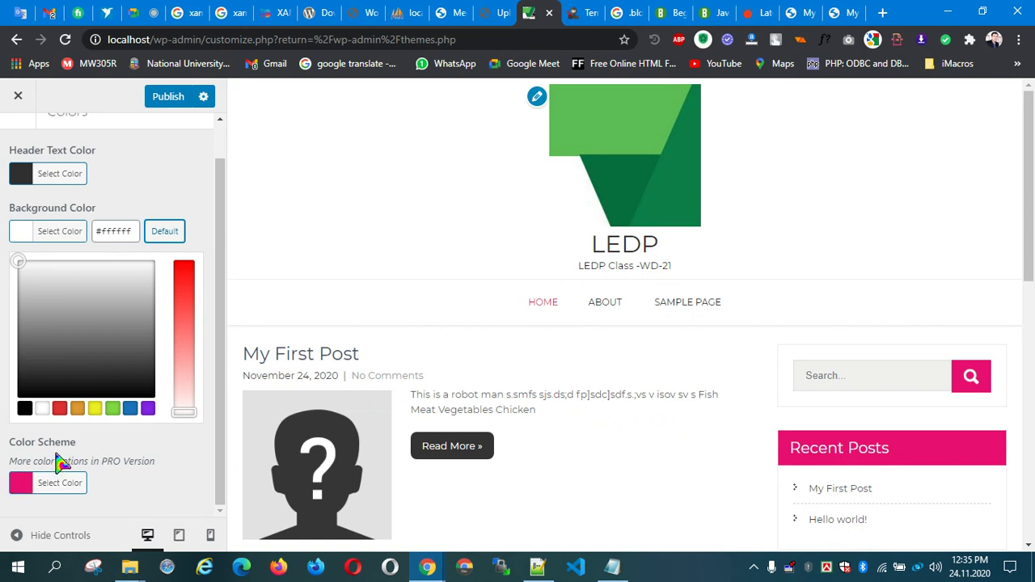
scroll(813, 428, down, 4)
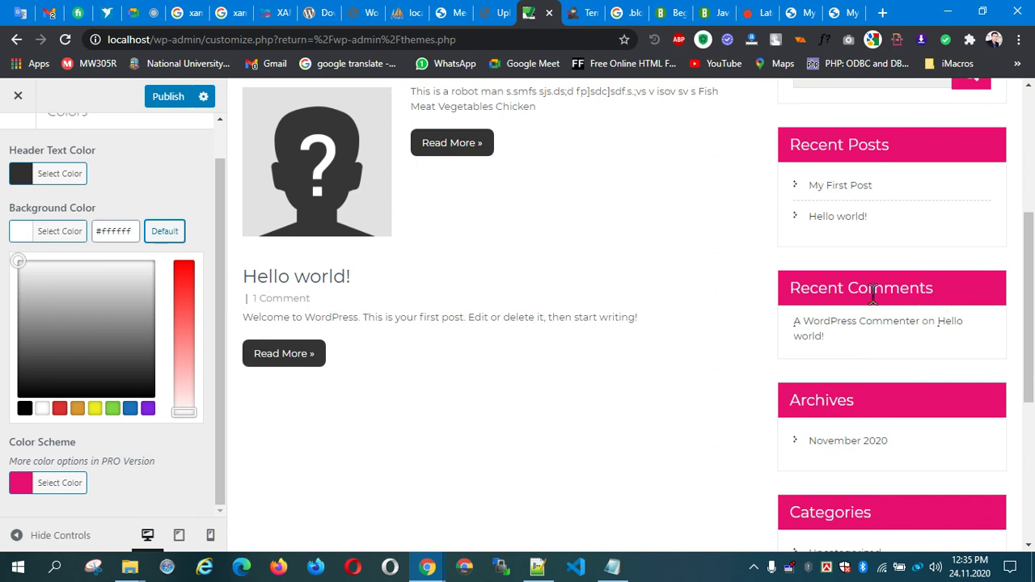
scroll(897, 505, up, 4)
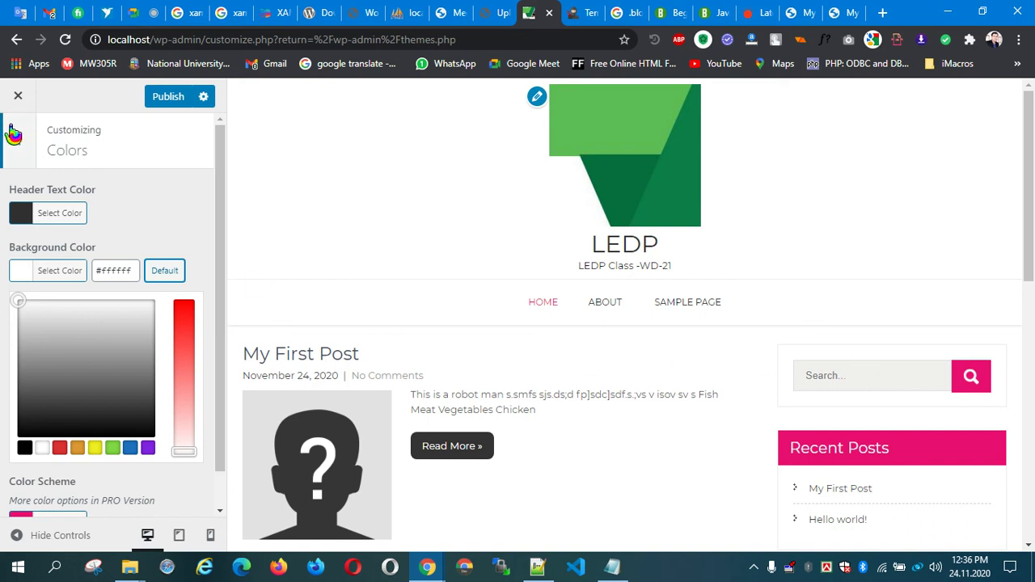
click(17, 142)
Step: Open the Header Image settings and read through the image size guidance text
click(104, 366)
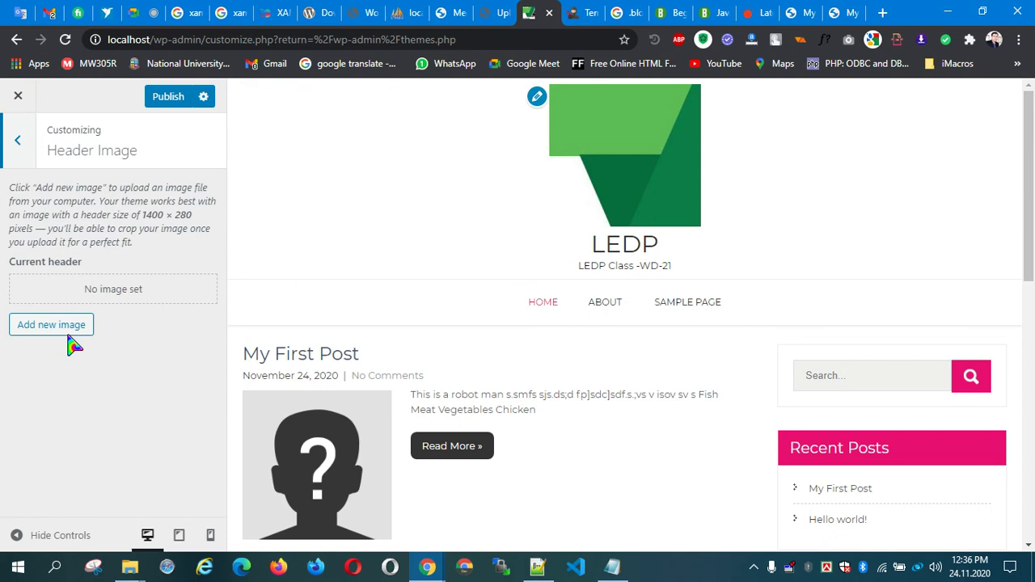
drag(8, 222, 143, 232)
click(141, 237)
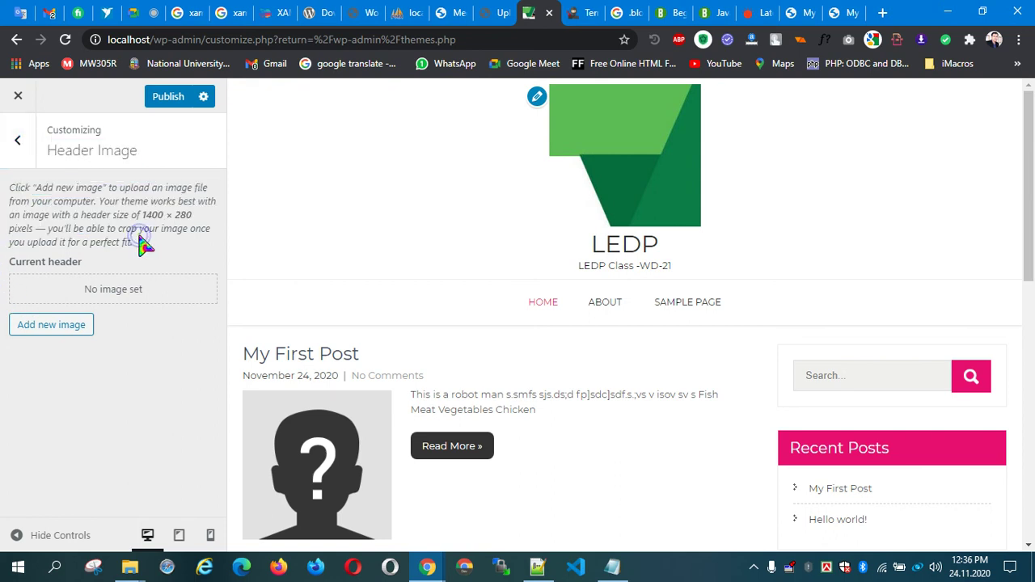
double_click(97, 242)
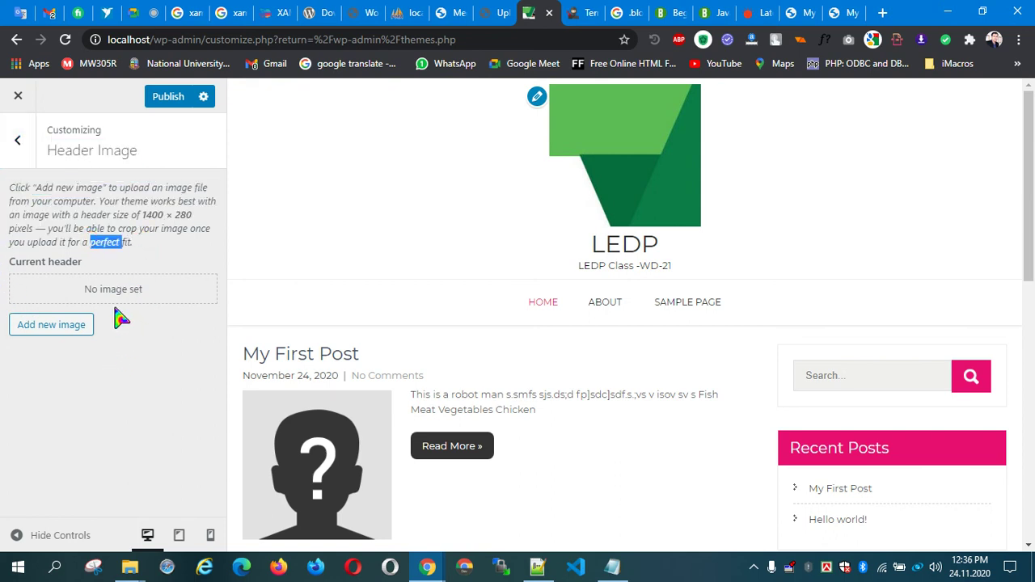
drag(121, 288, 8, 184)
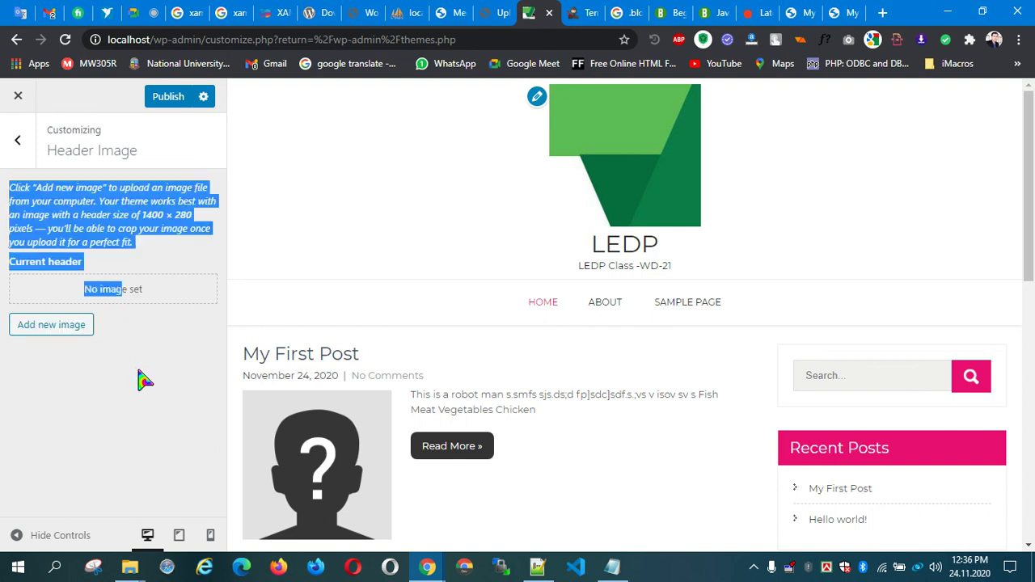
scroll(580, 415, down, 3)
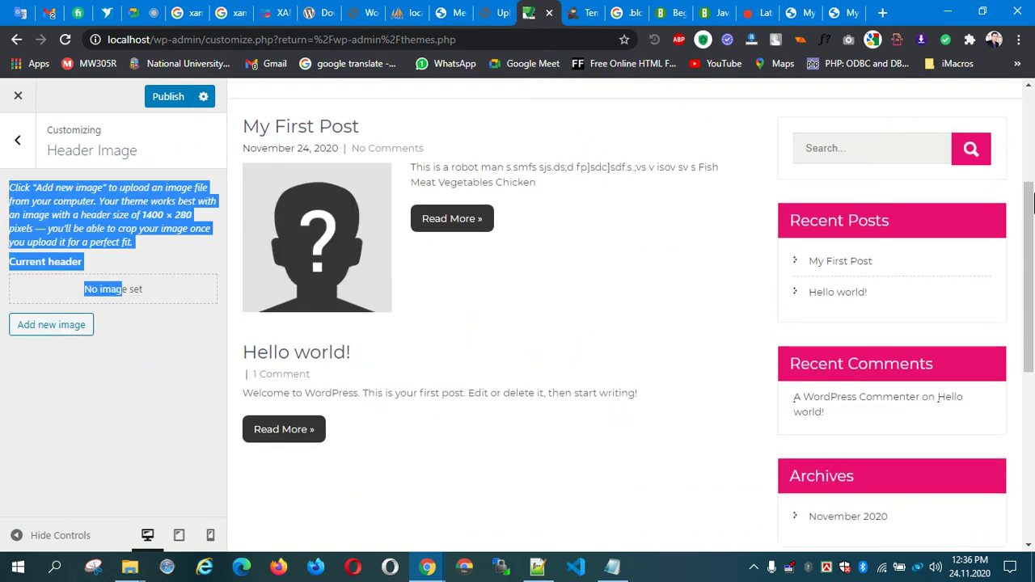
scroll(550, 359, up, 3)
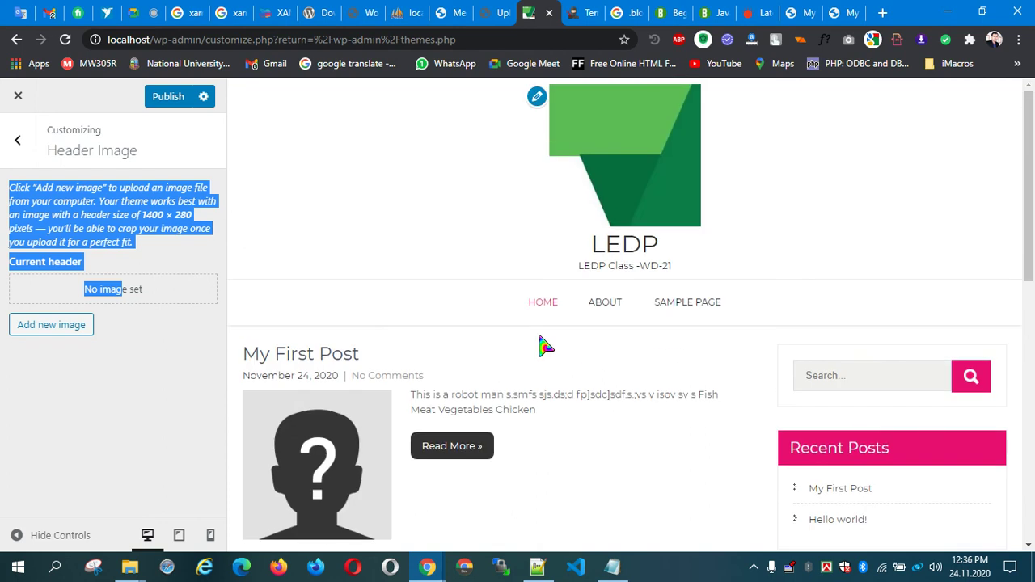
click(141, 228)
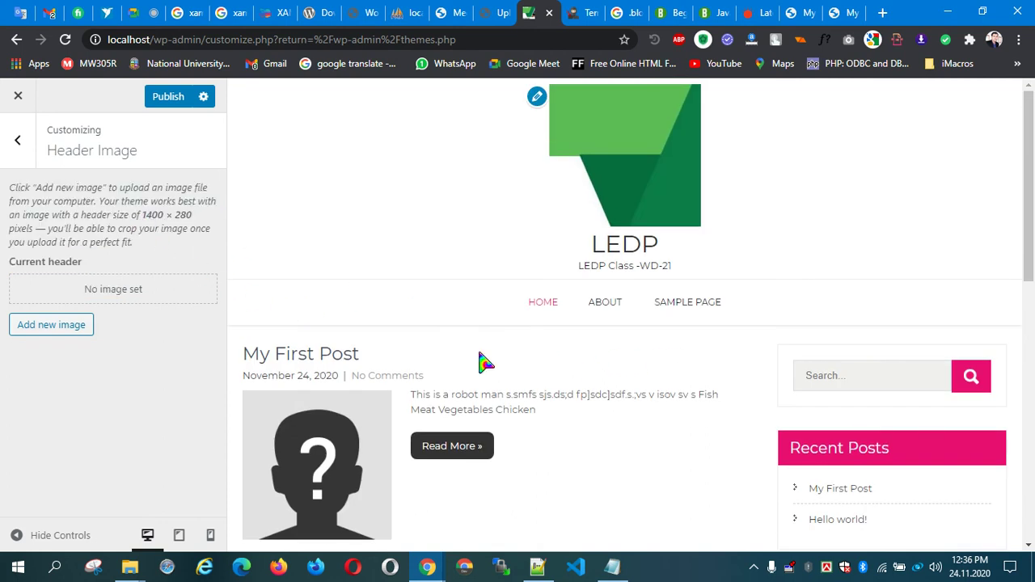
Step: Return to the main sections and look over the Background Image settings
click(18, 139)
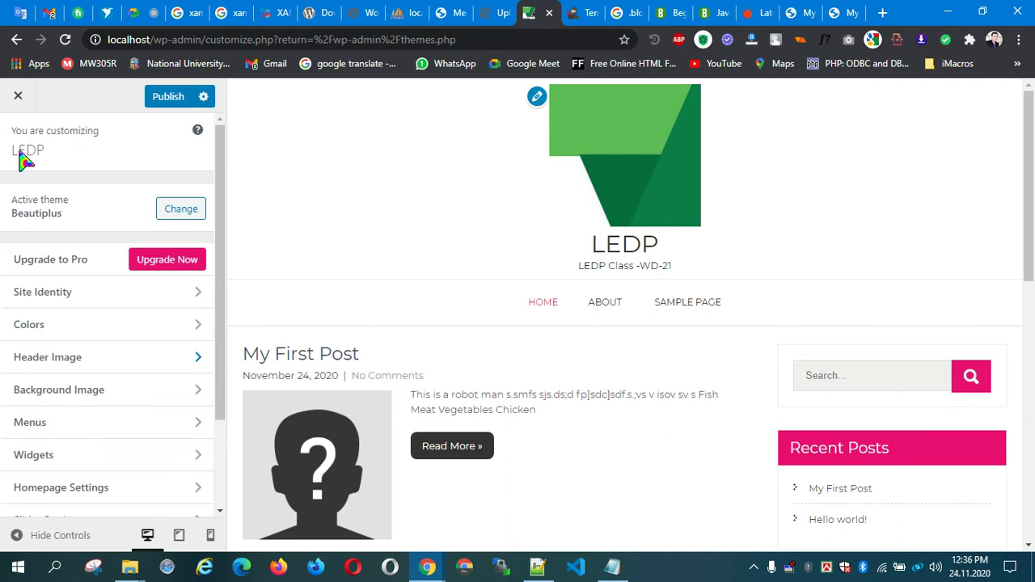
scroll(119, 236, down, 1)
click(103, 278)
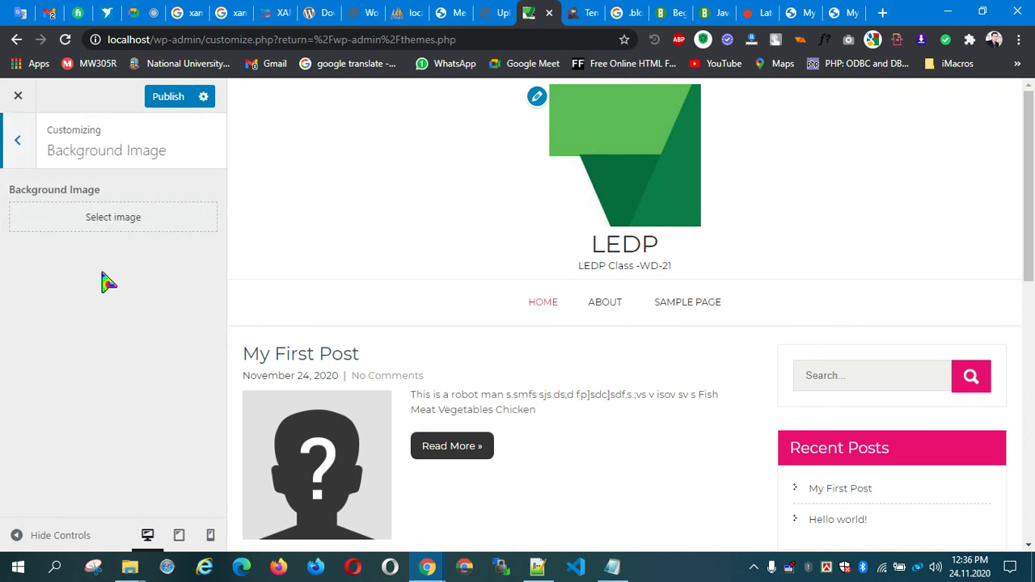
scroll(979, 192, down, 8)
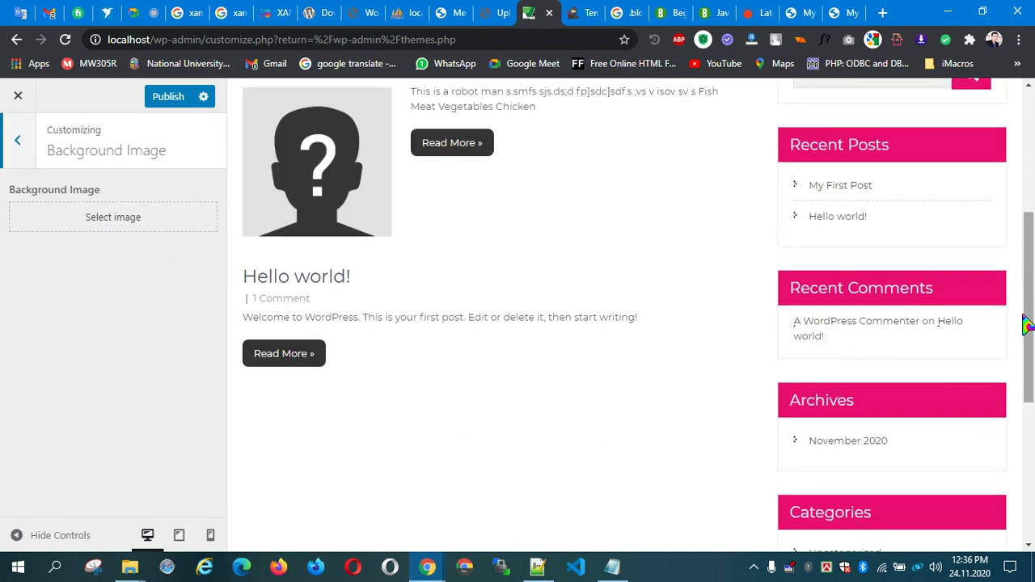
scroll(825, 325, up, 5)
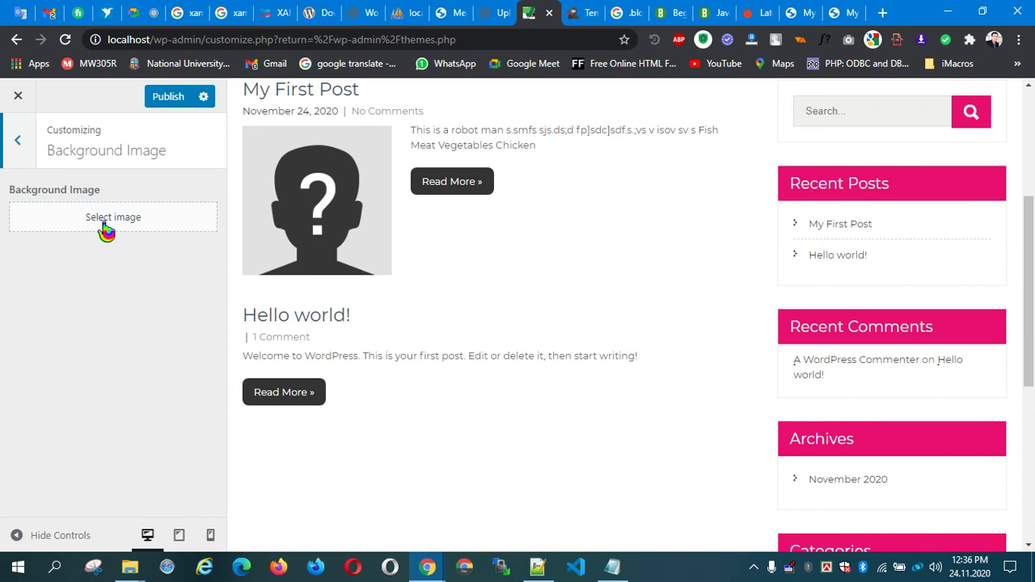
click(8, 162)
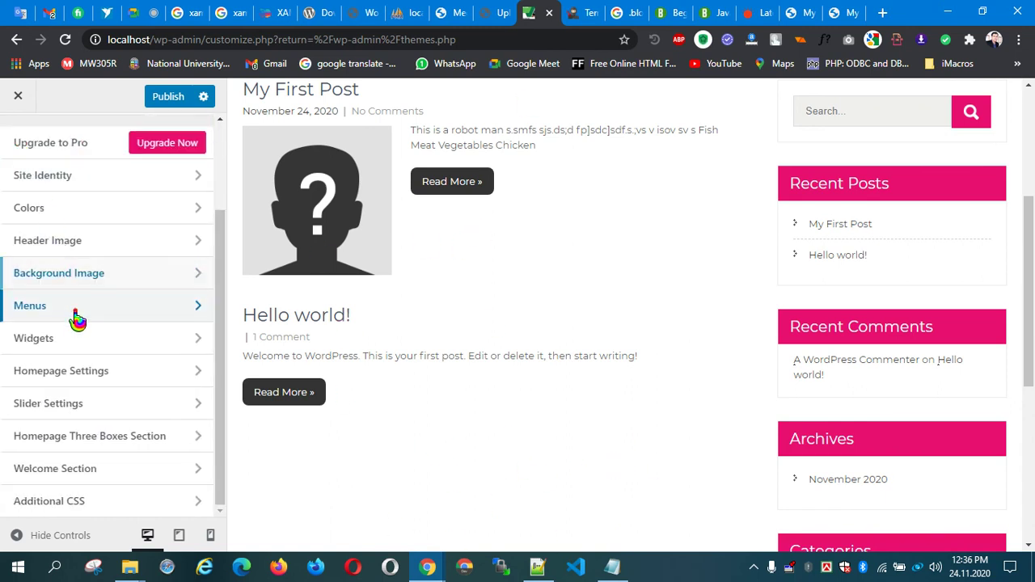
Step: Check the Menus panel twice without changes, then bring up the Widgets panel
click(78, 317)
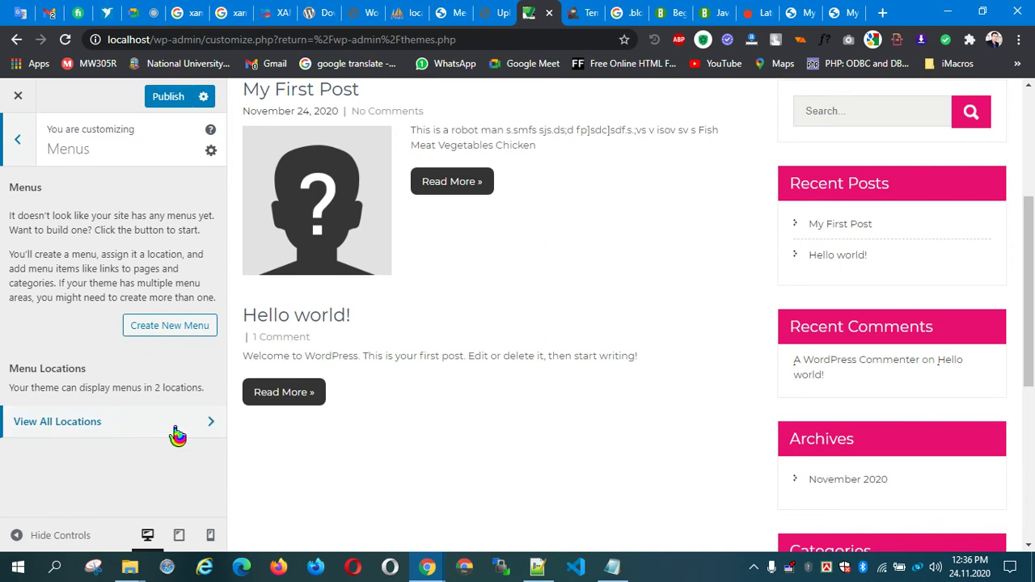
click(19, 142)
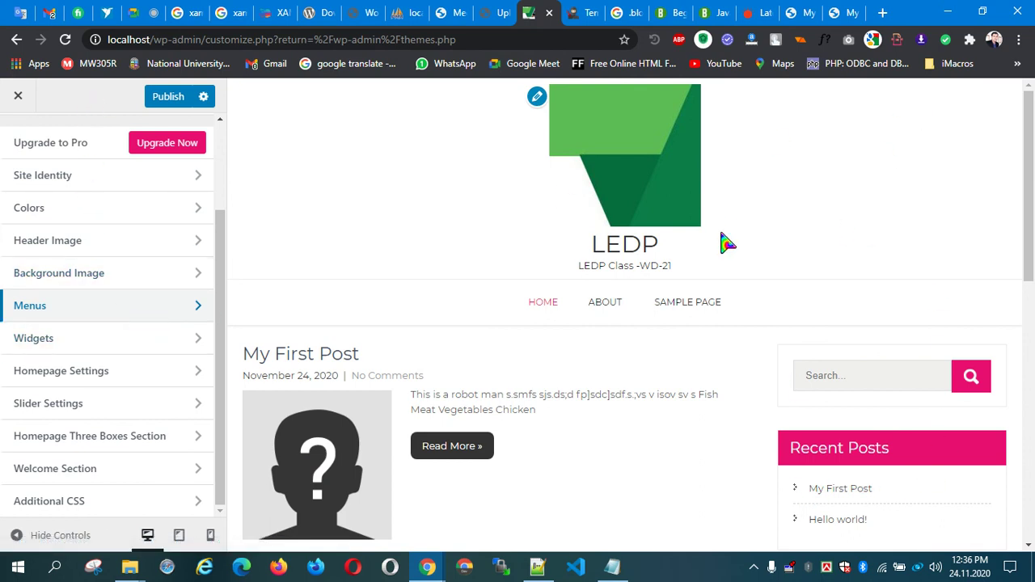
click(108, 313)
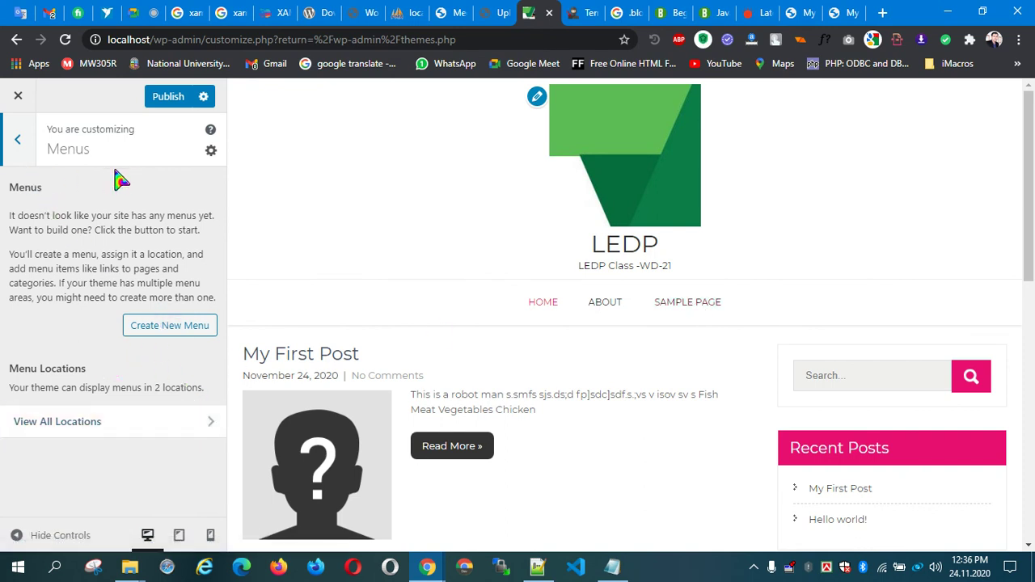
click(18, 142)
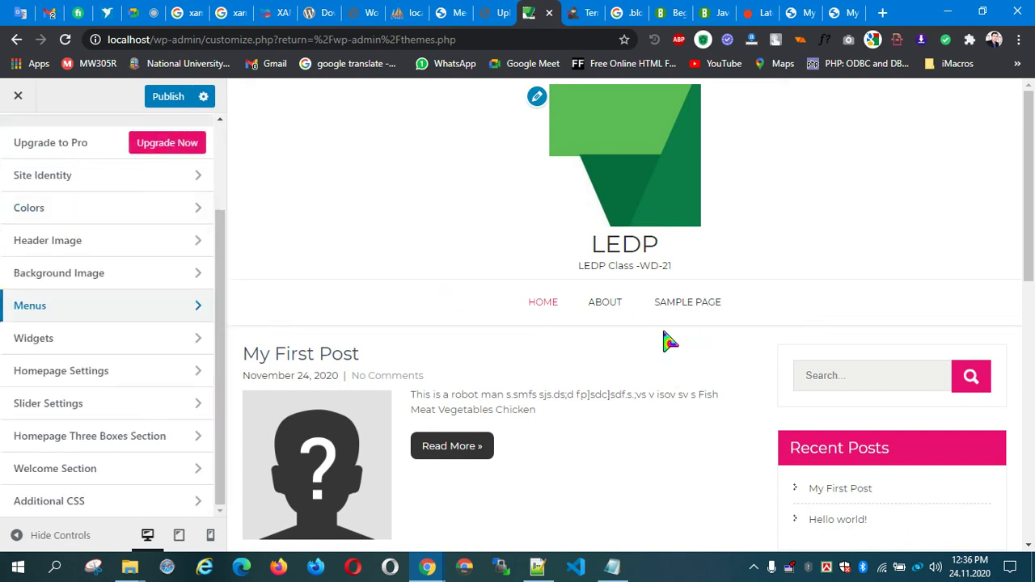
click(185, 339)
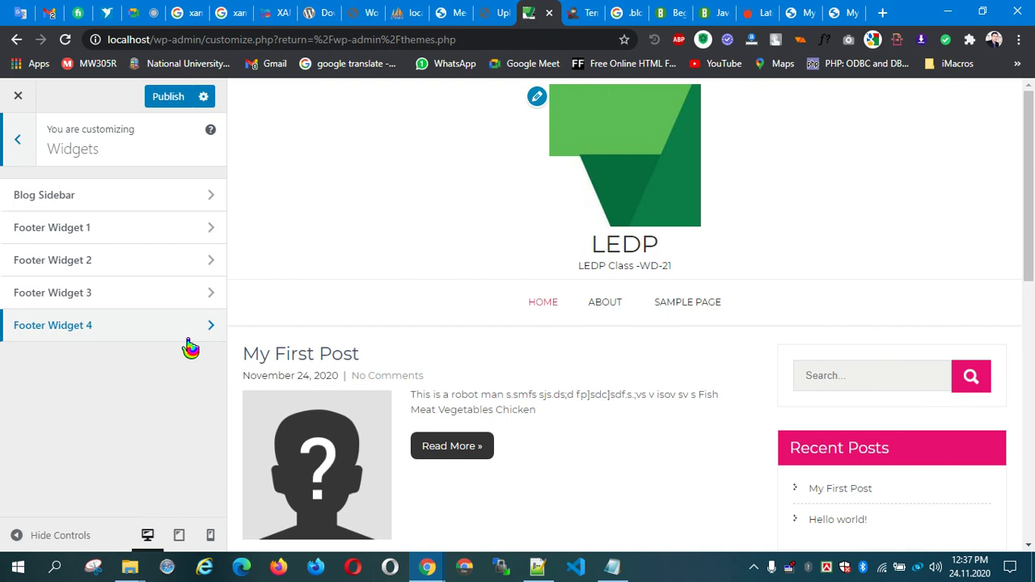
Step: Delete the Meta widget from the Blog Sidebar, keeping Search, Recent Posts, Recent Comments, Archives and Categories
scroll(602, 418, down, 4)
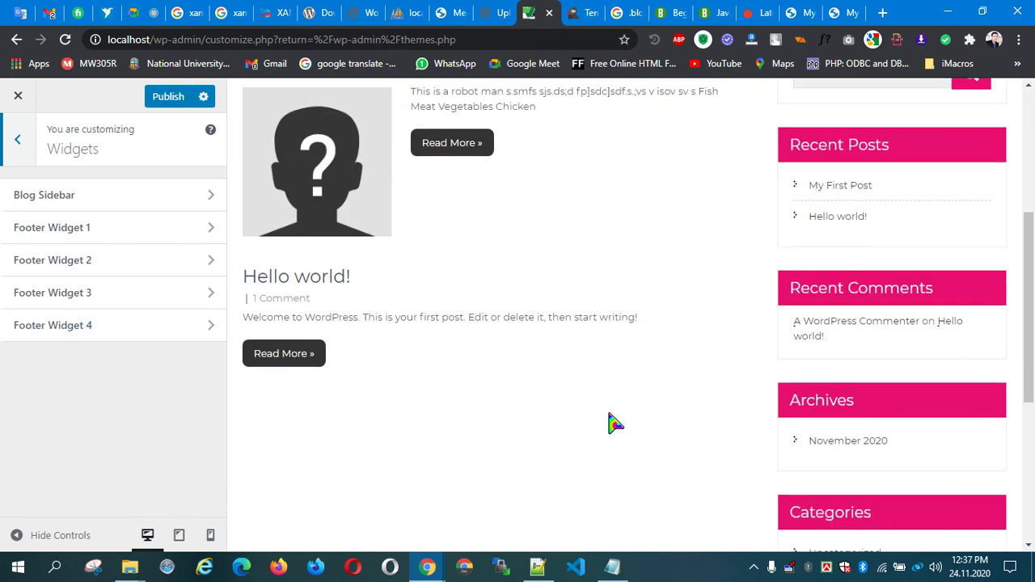
scroll(615, 424, down, 5)
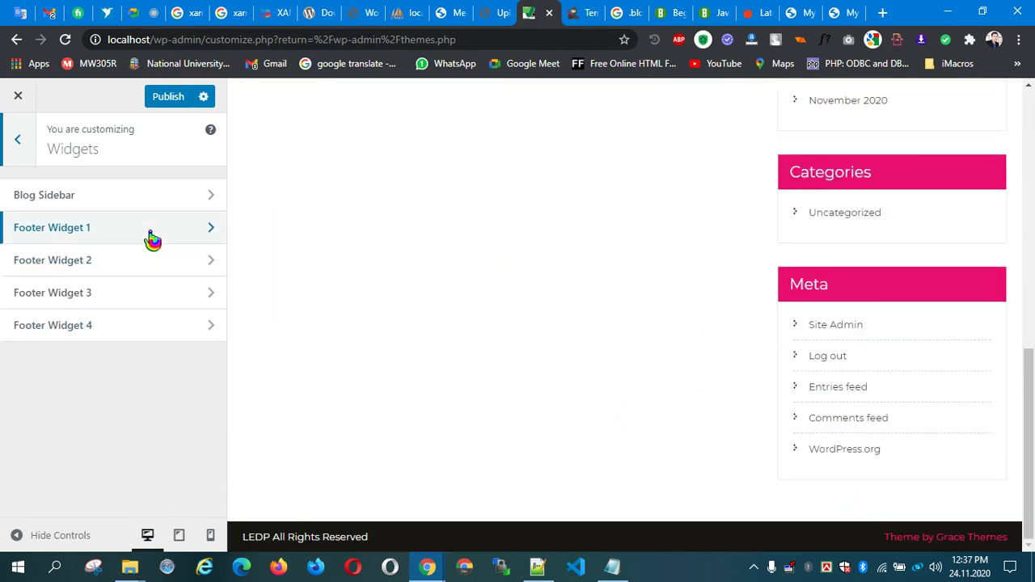
click(178, 202)
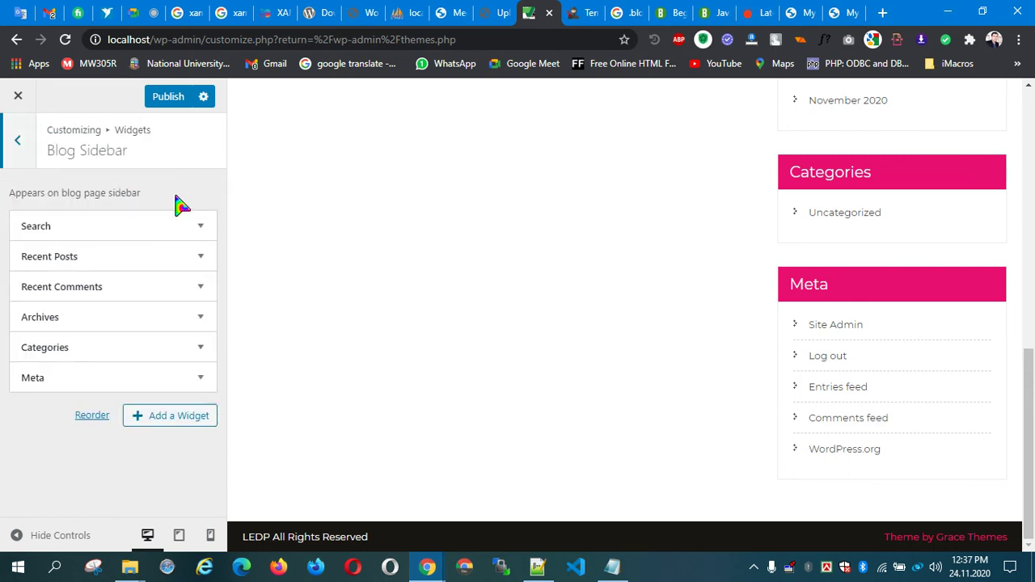
scroll(494, 352, up, 10)
scroll(808, 291, down, 3)
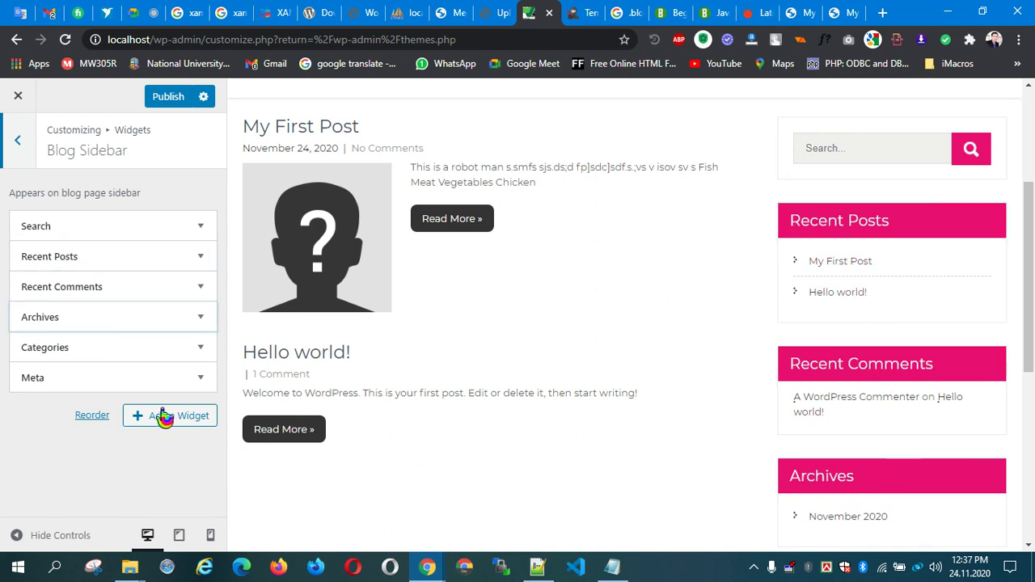
scroll(889, 400, down, 4)
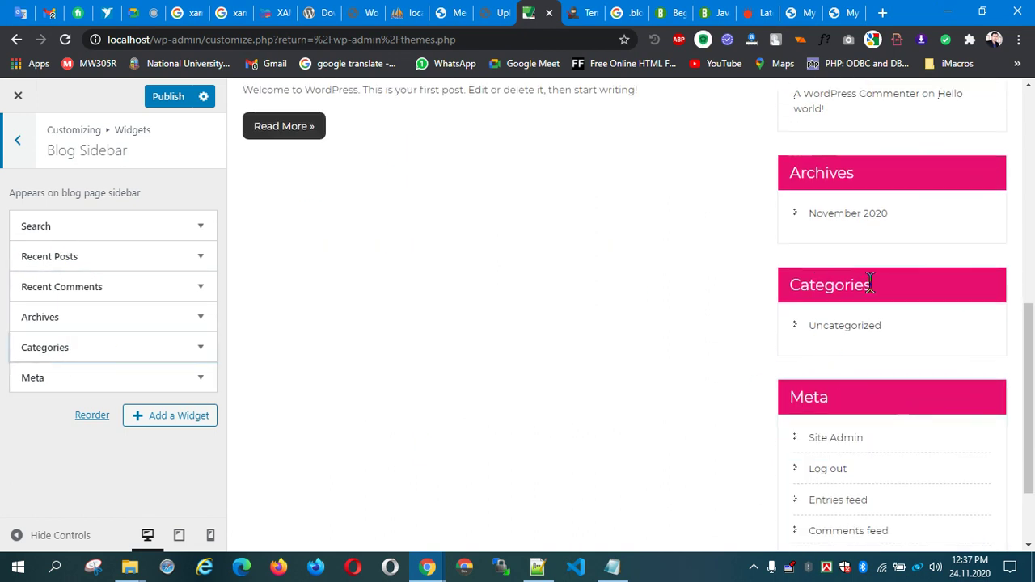
scroll(944, 455, down, 2)
scroll(938, 364, up, 8)
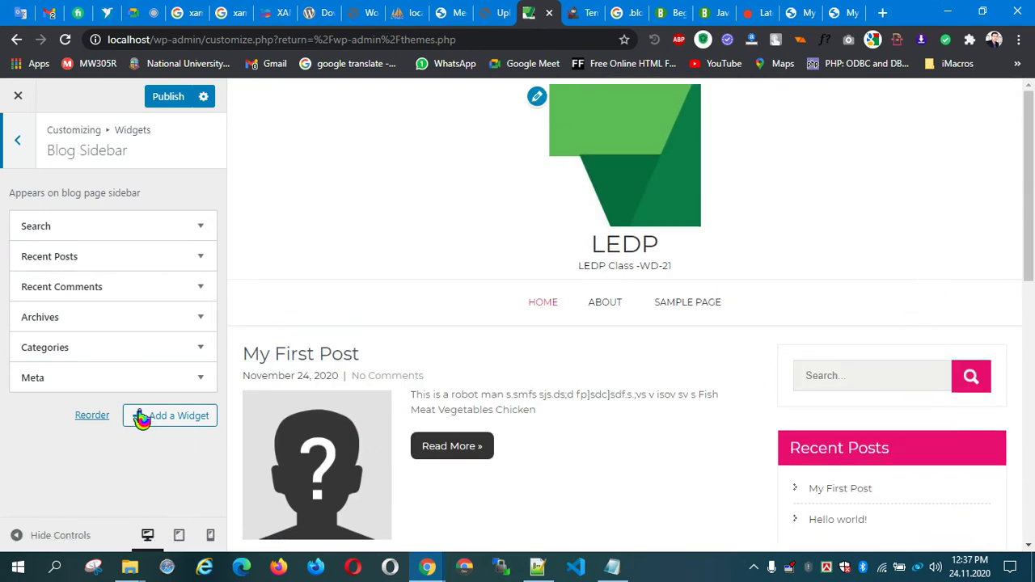
click(198, 380)
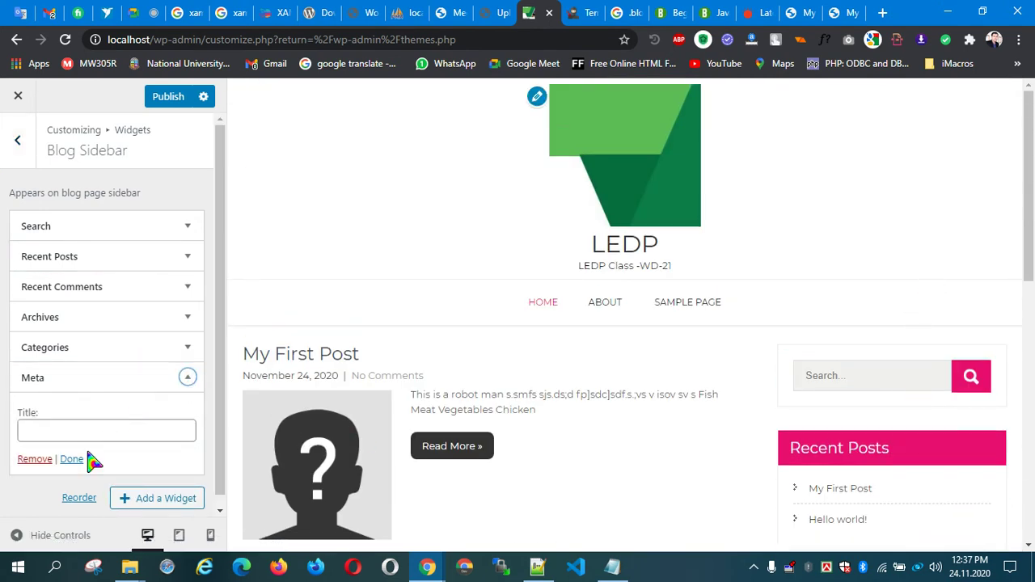
click(33, 459)
scroll(954, 412, down, 5)
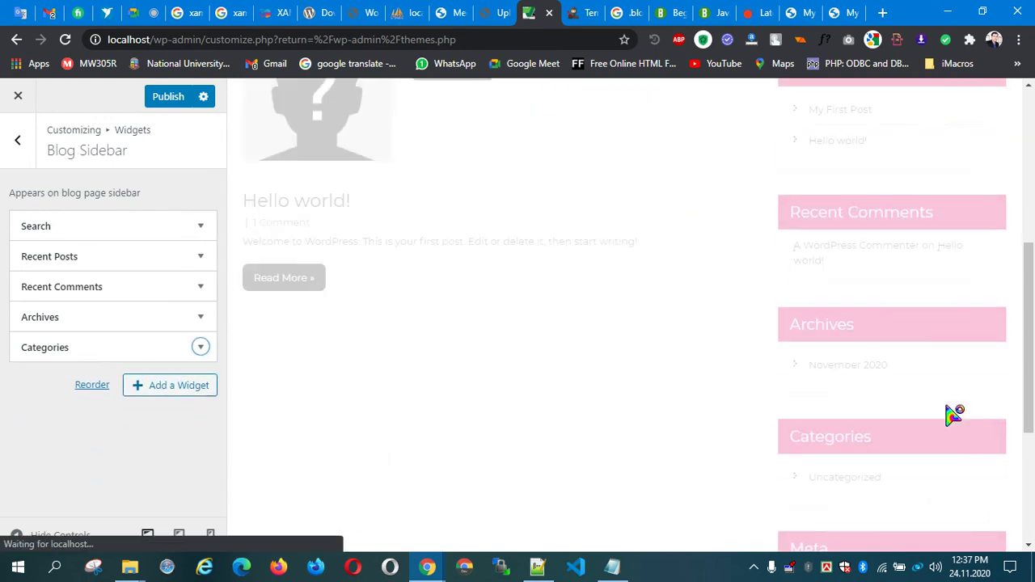
scroll(952, 415, down, 3)
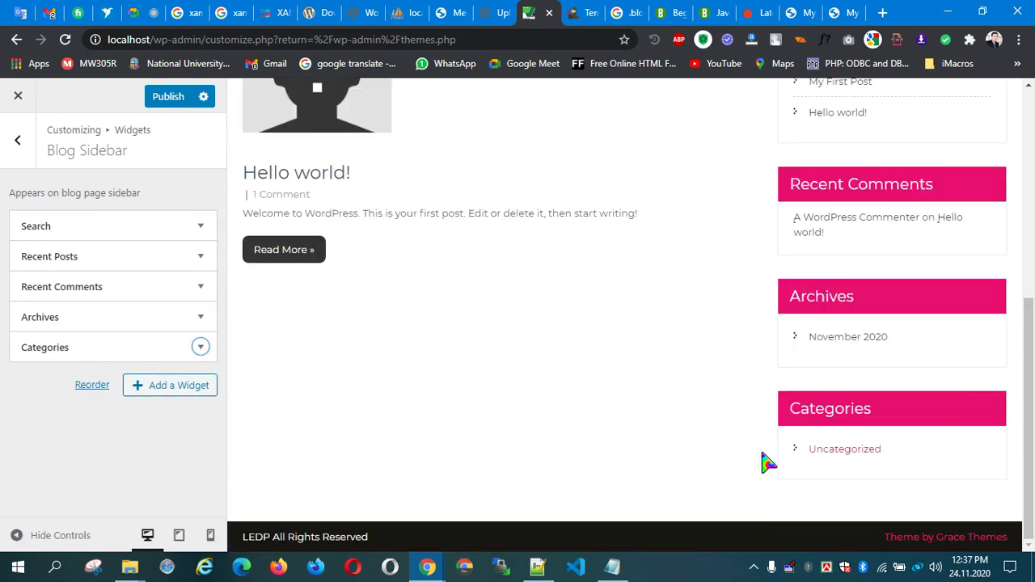
Step: Add a Custom HTML widget titled My Custom with content 'Evenr date 22/11/2020' to the Blog Sidebar
click(170, 385)
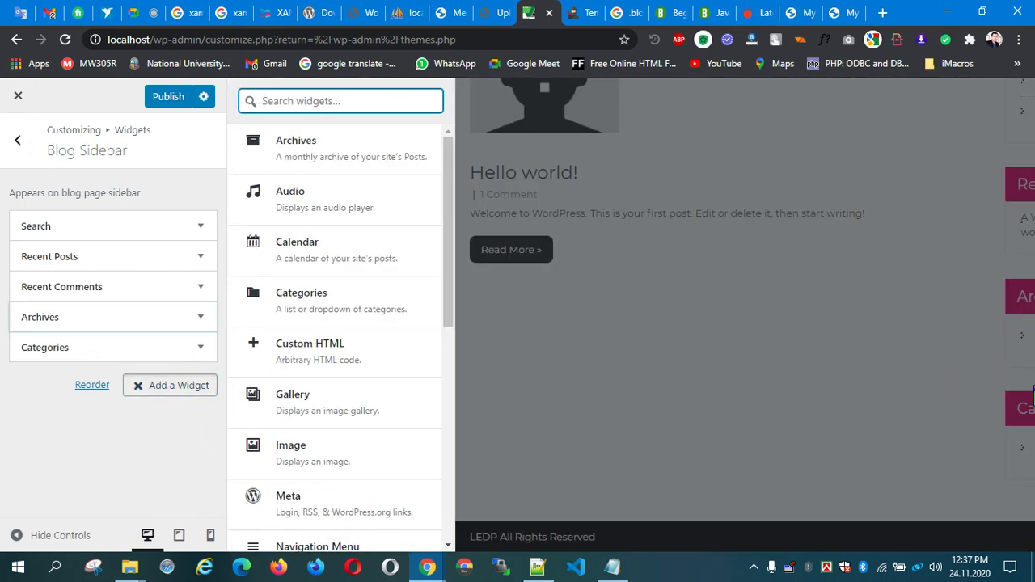
scroll(343, 404, down, 4)
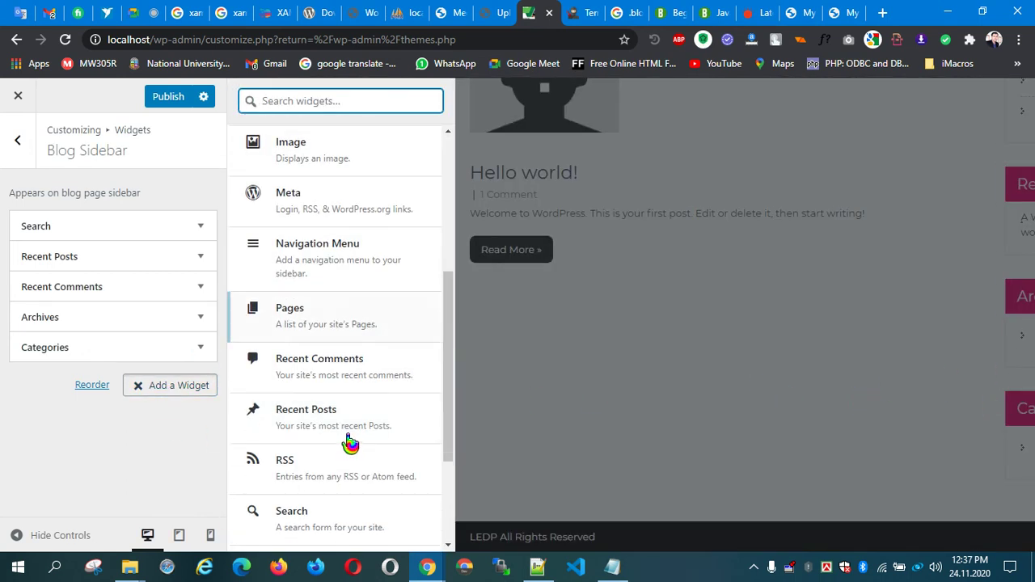
scroll(340, 404, up, 3)
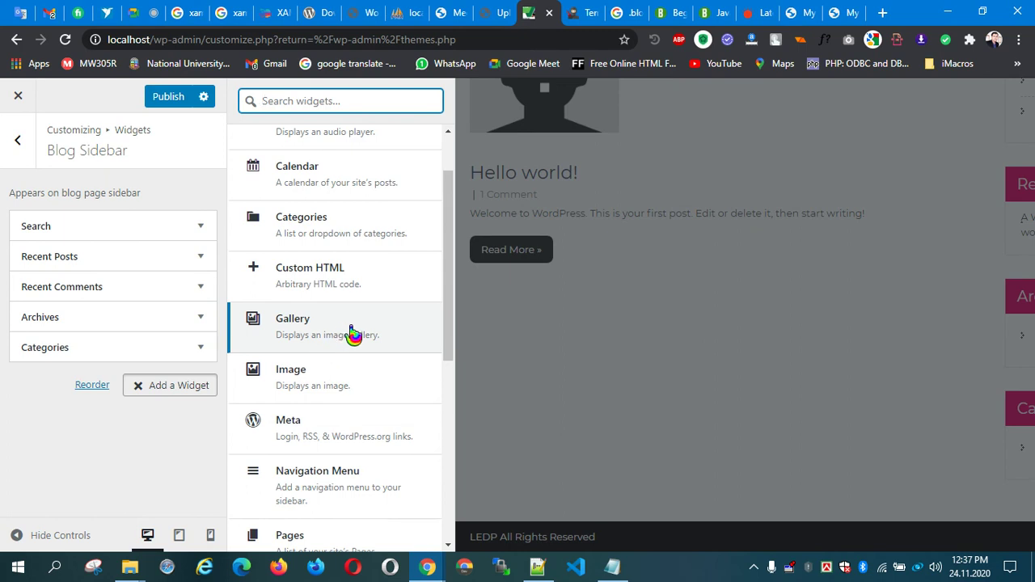
scroll(364, 368, down, 5)
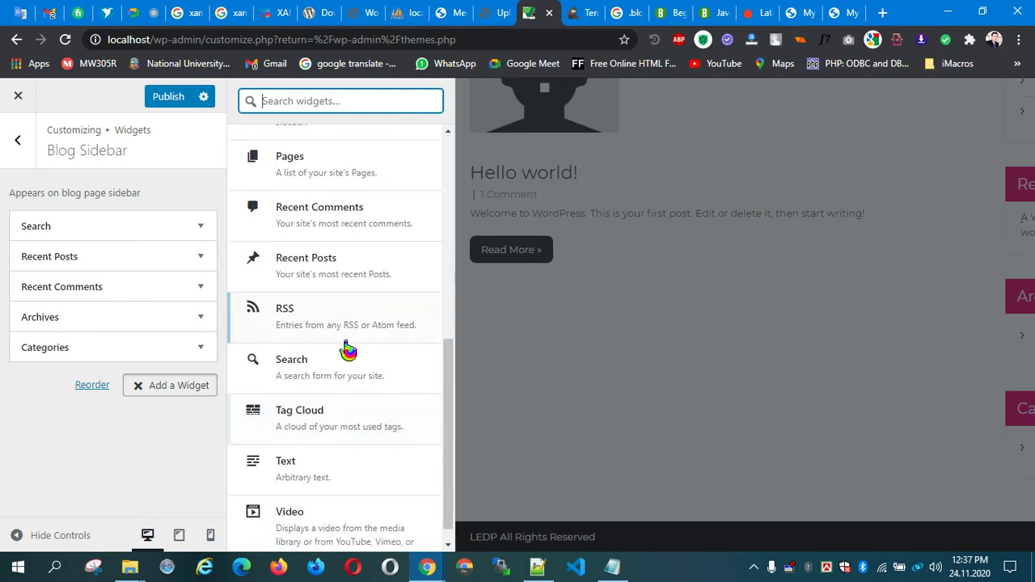
scroll(343, 437, up, 5)
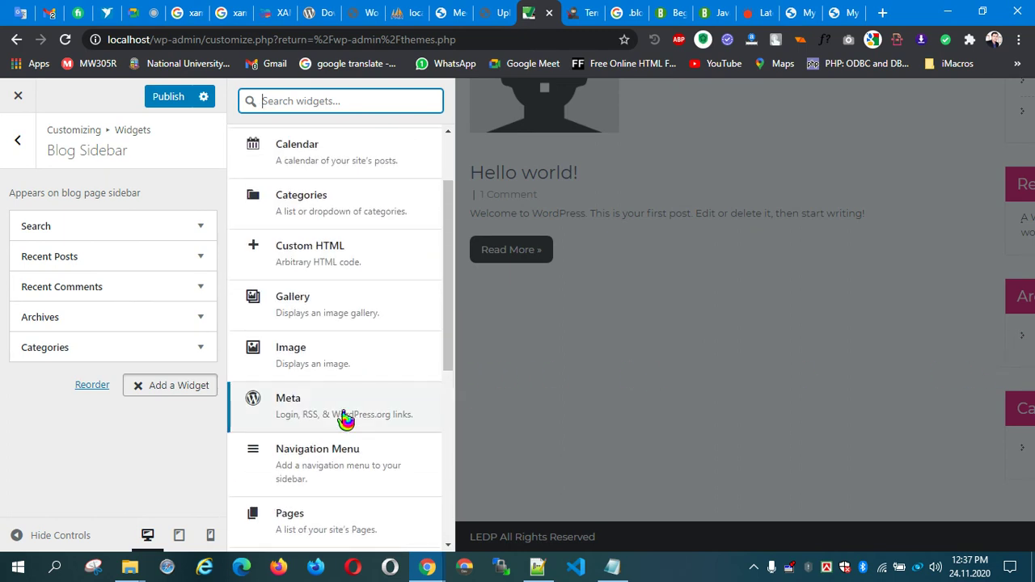
click(320, 271)
click(78, 429)
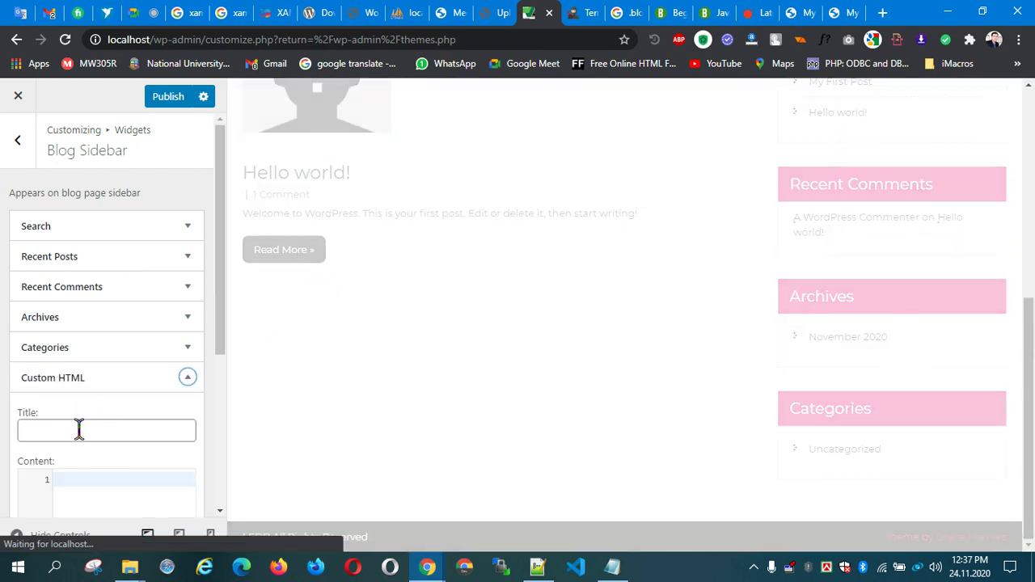
scroll(100, 418, down, 3)
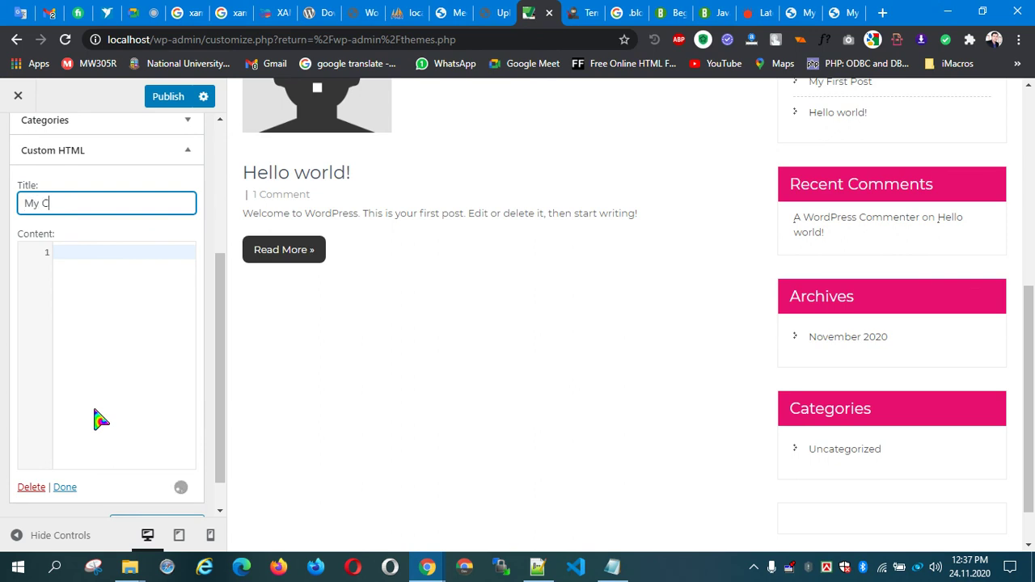
text(tom)
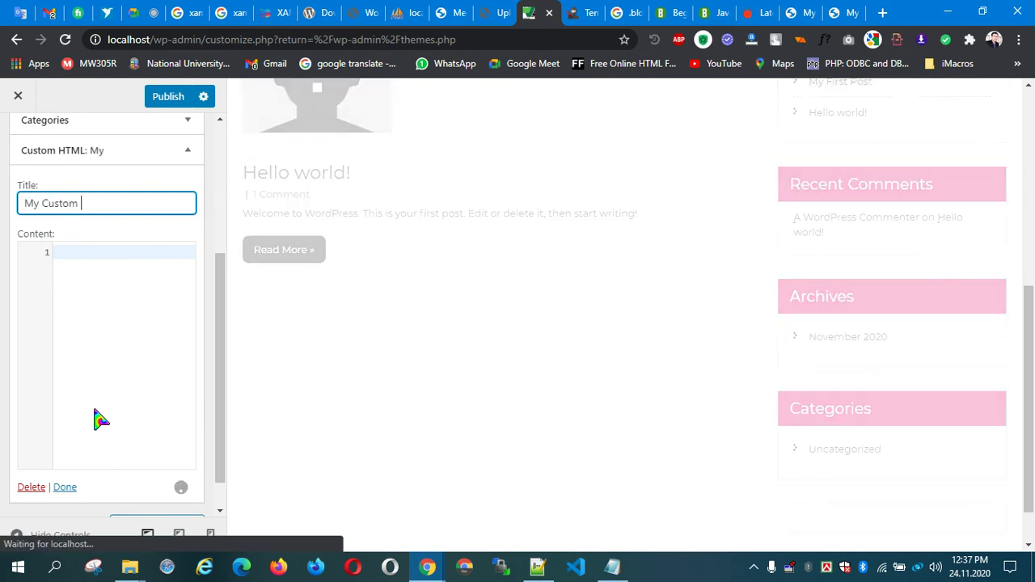
click(111, 281)
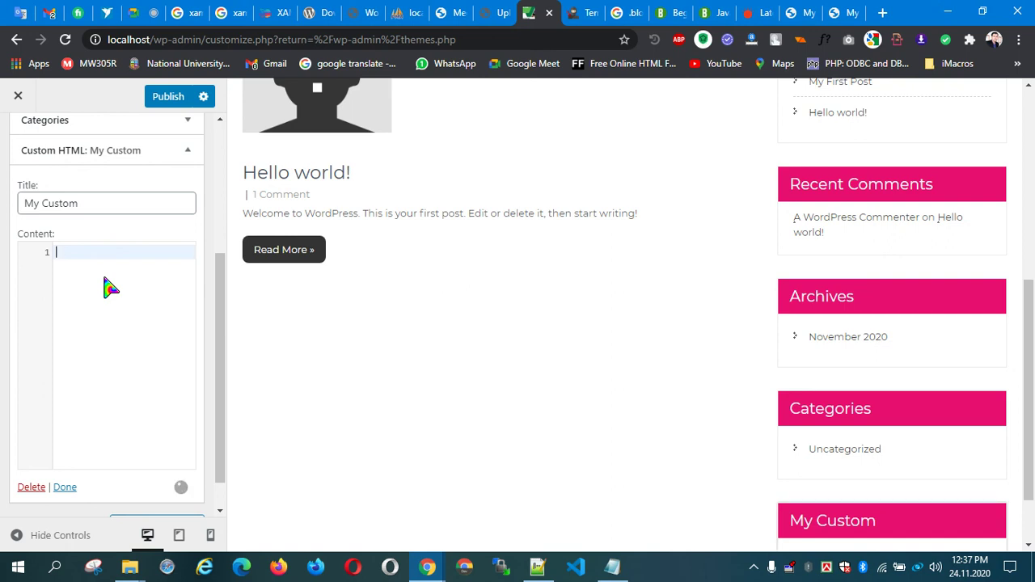
text(Evenr d)
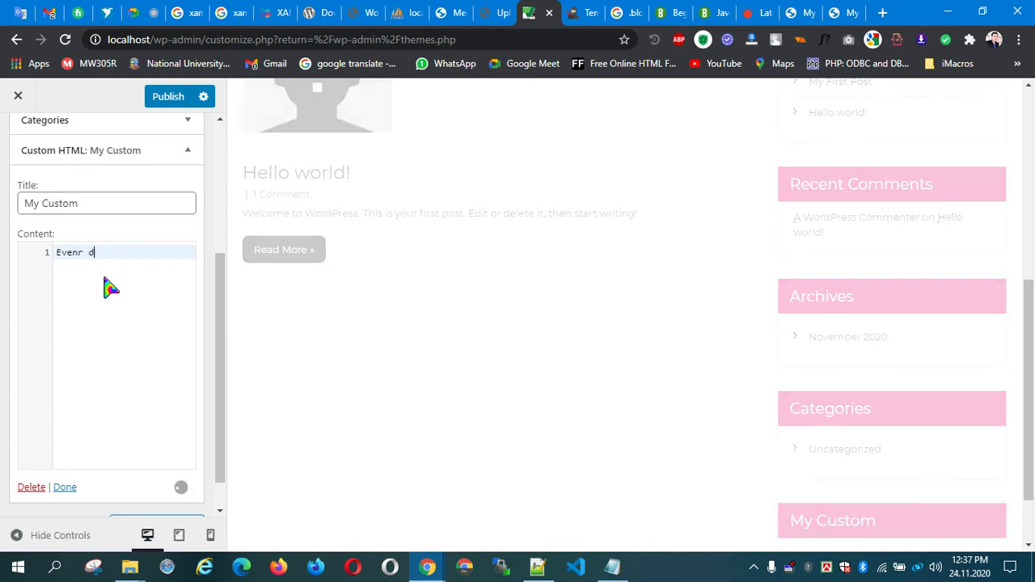
text(ate 22)
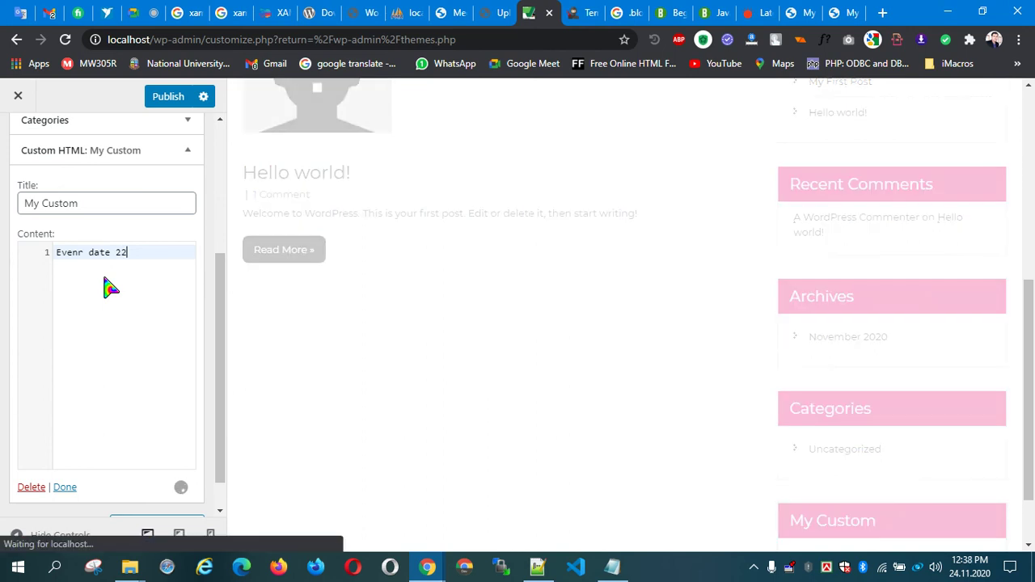
text(/)
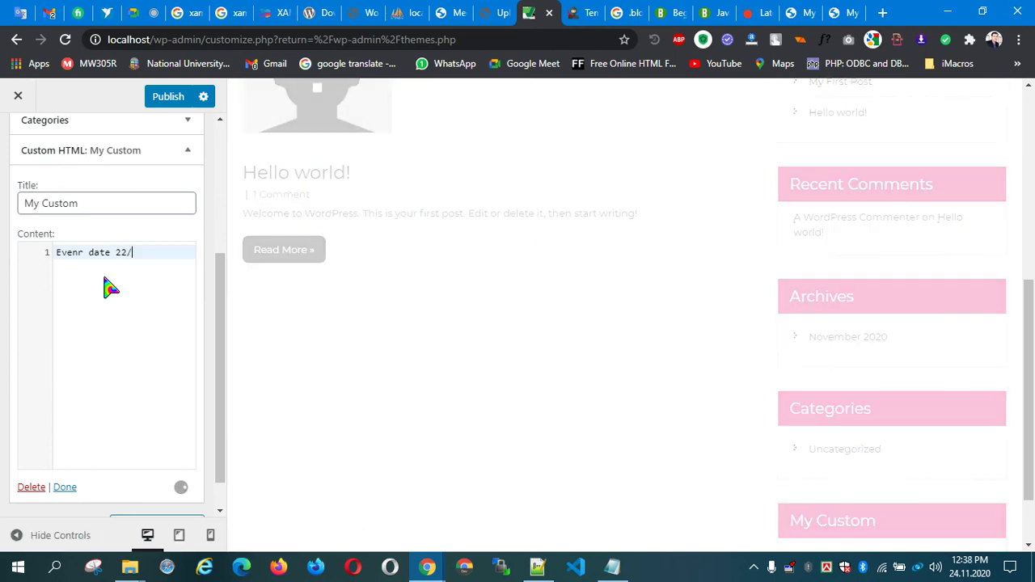
text(11/20202)
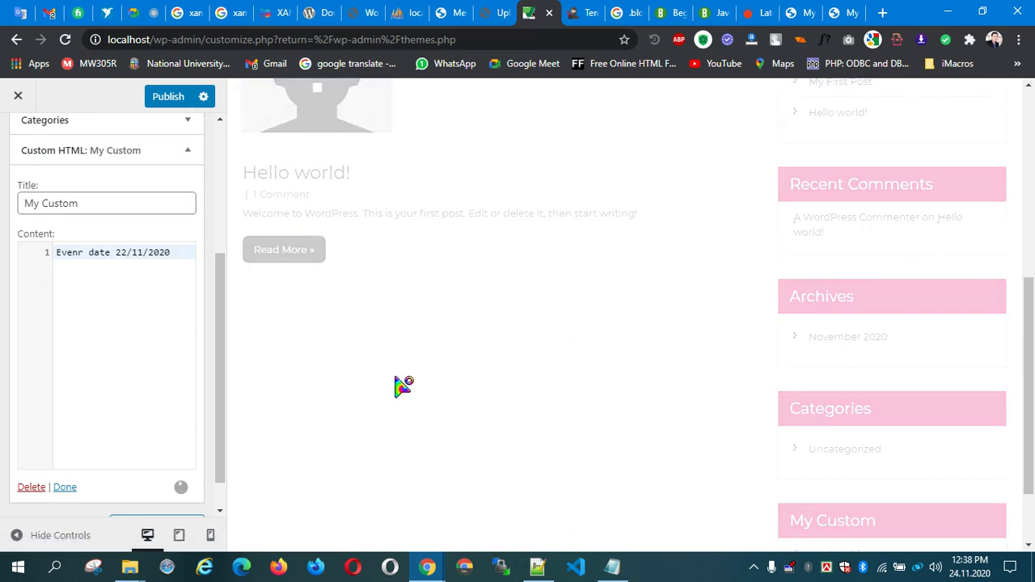
Step: Publish the widget, go back to the widget areas, and check the meeting chat before returning
scroll(994, 368, down, 2)
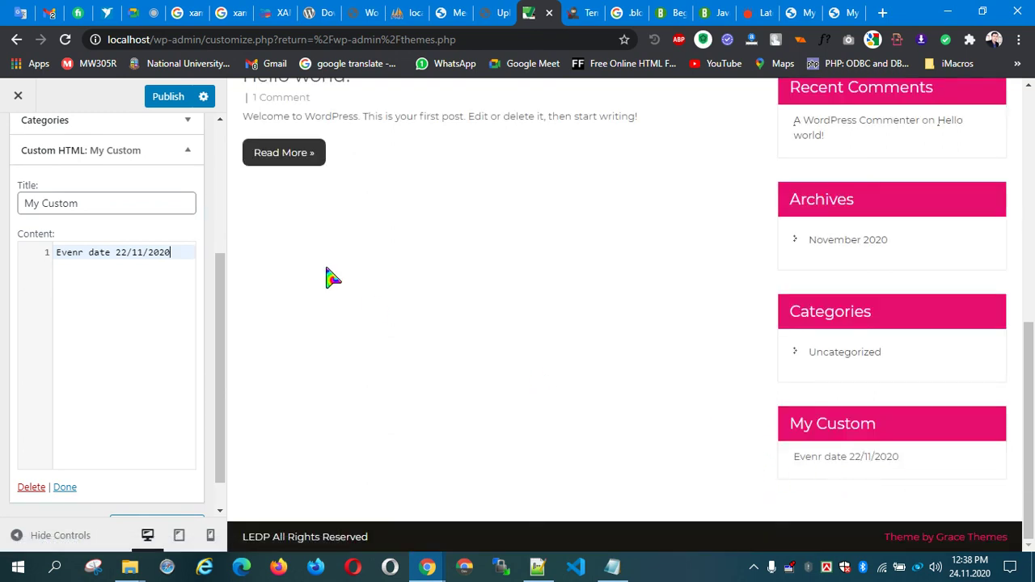
click(169, 101)
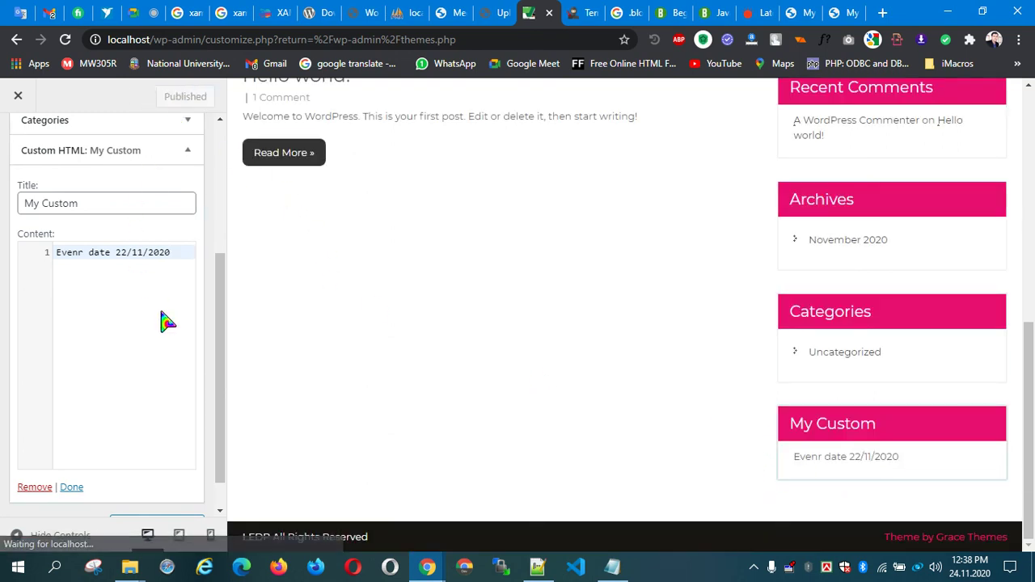
scroll(130, 307, up, 3)
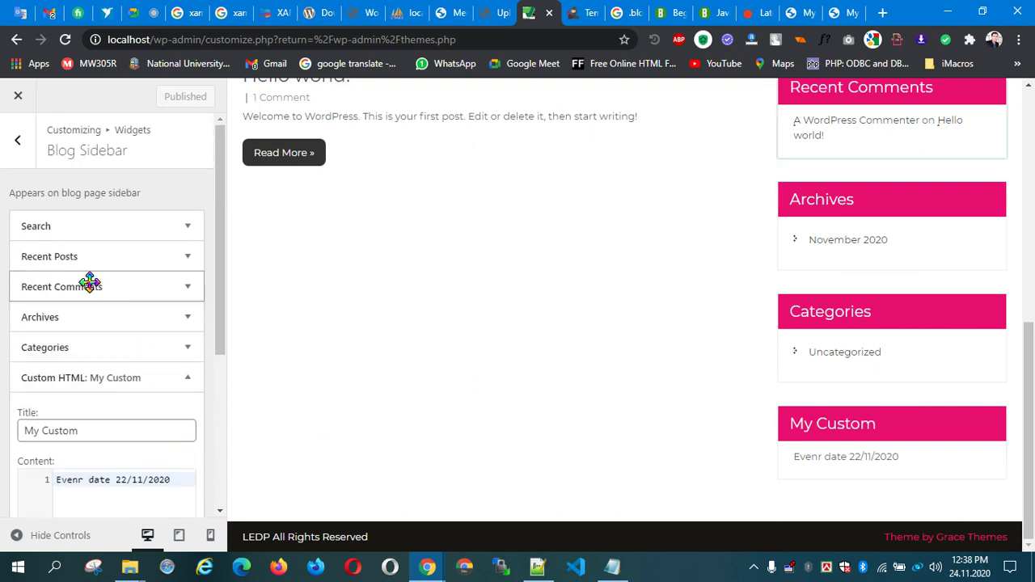
click(19, 139)
click(136, 12)
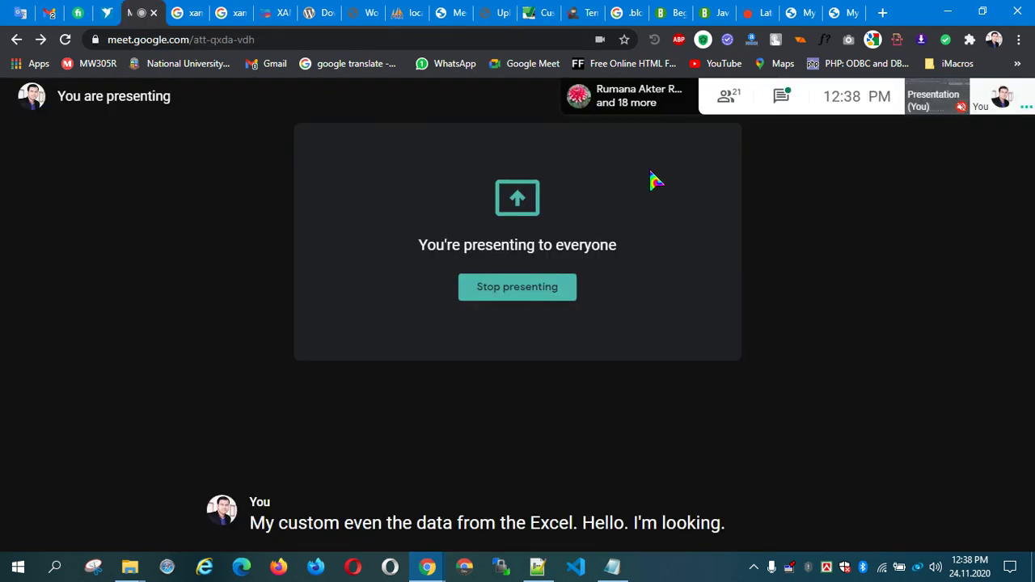
click(781, 97)
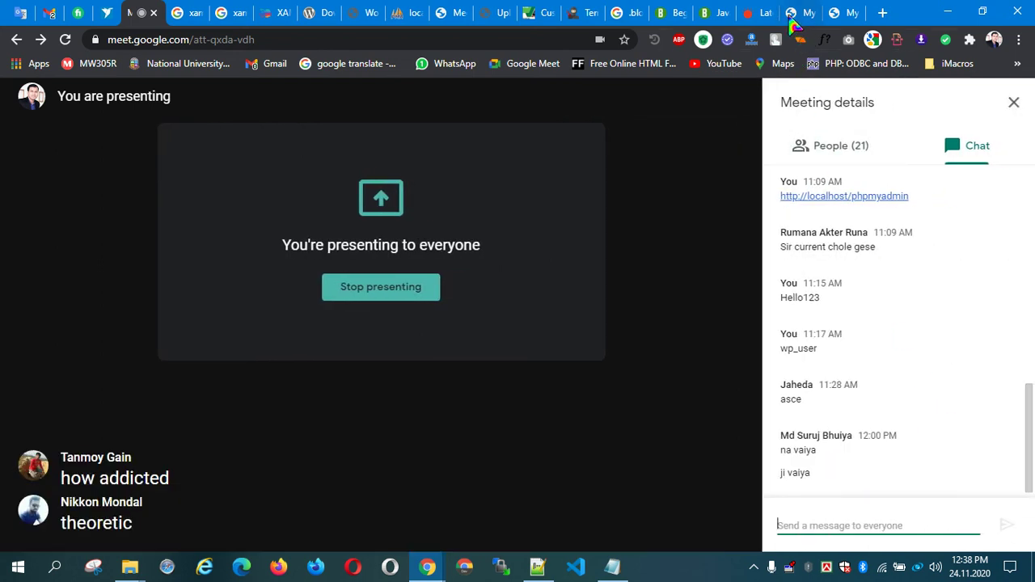
click(535, 12)
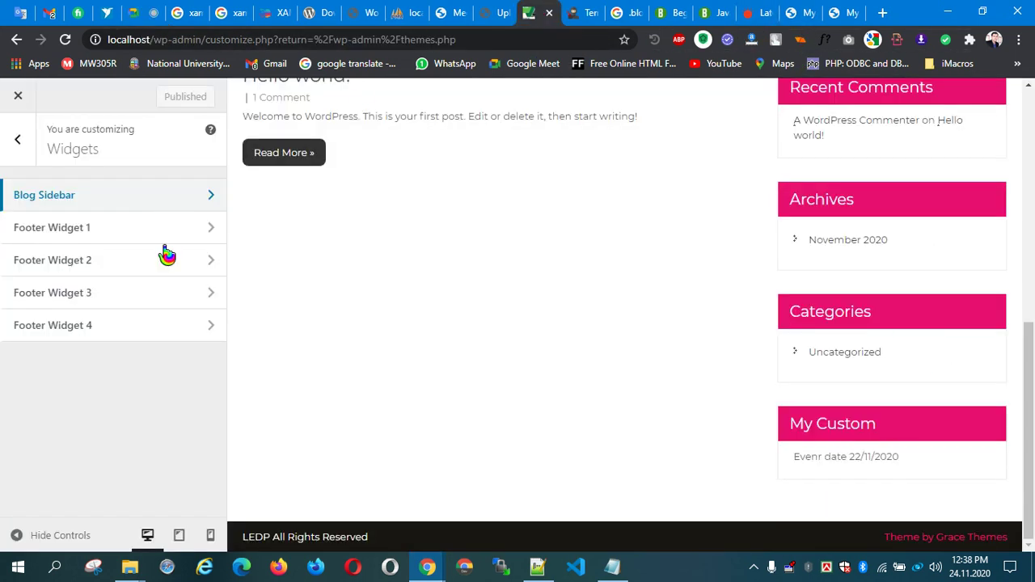
Step: Check that Footer Widget 1, 2 and 4 areas are empty
click(81, 231)
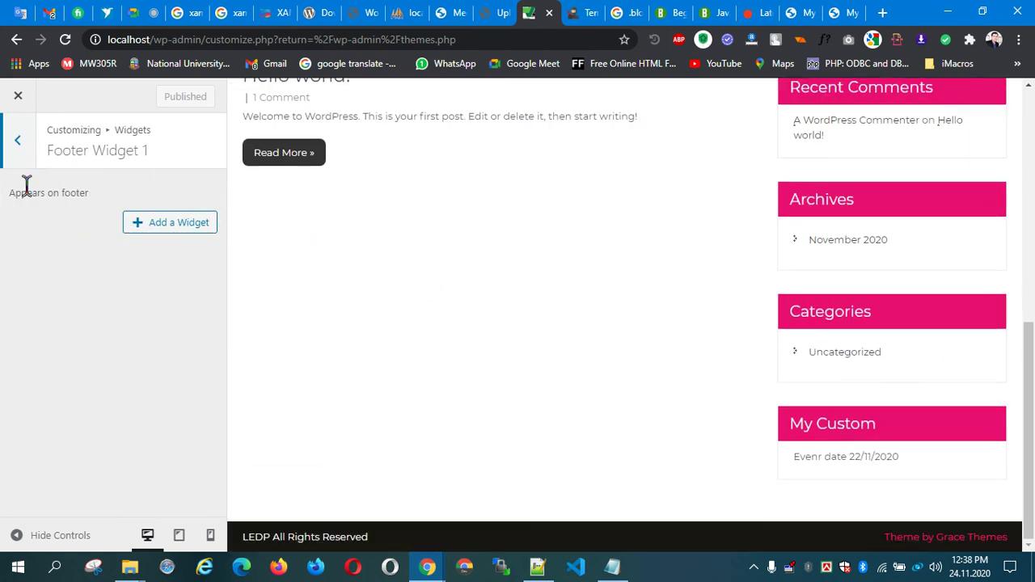
click(18, 141)
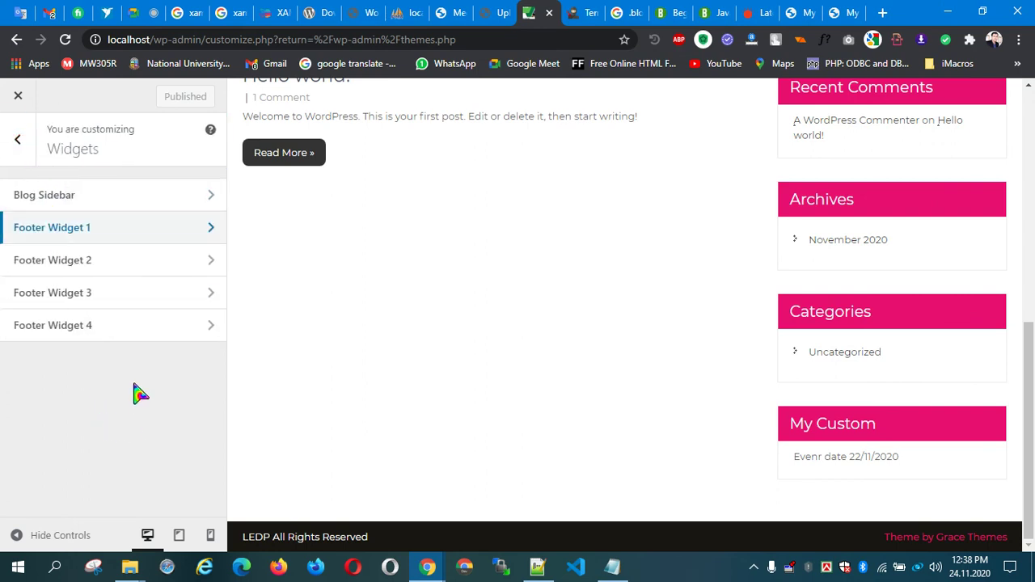
click(98, 258)
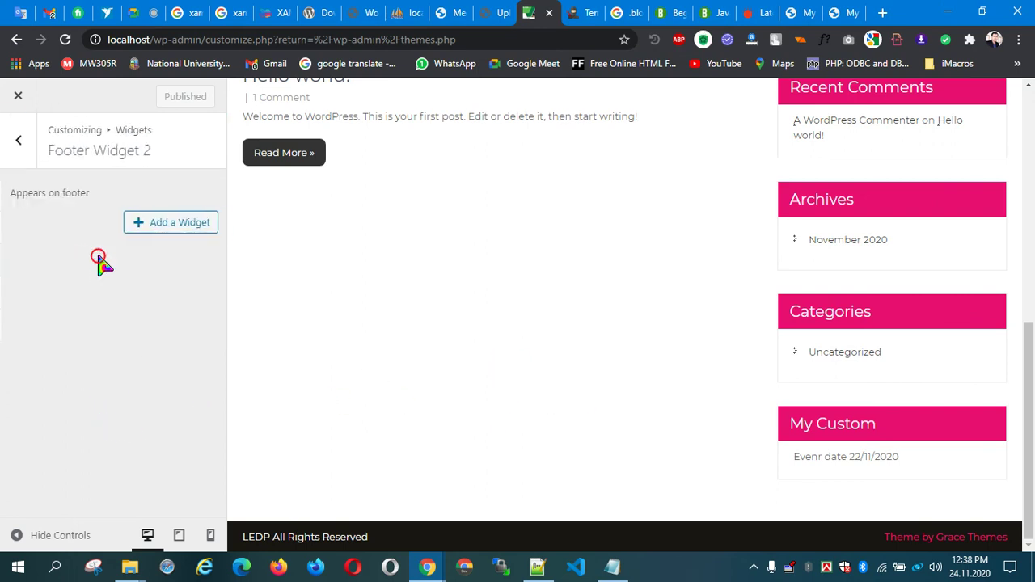
click(18, 140)
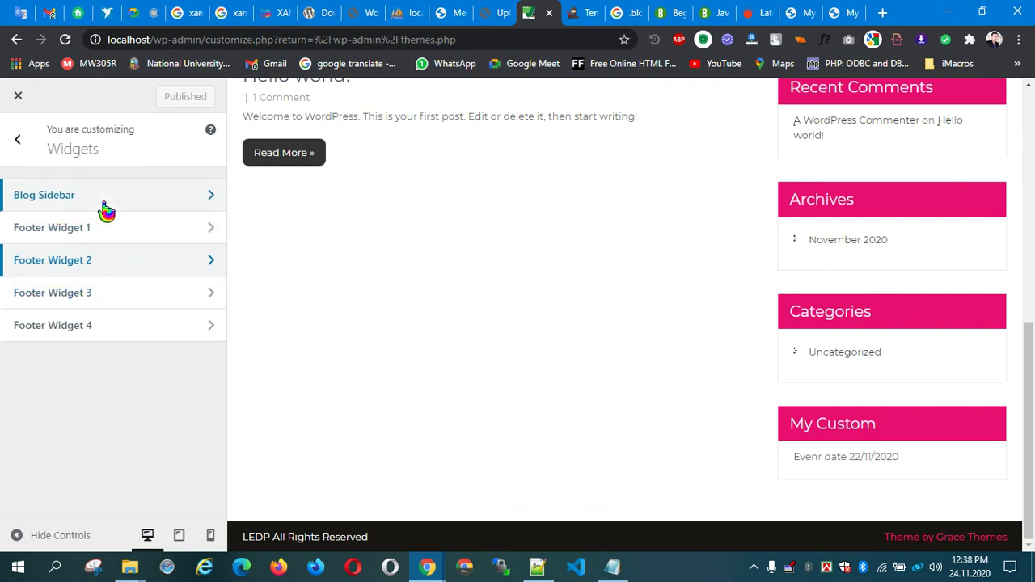
scroll(418, 320, up, 10)
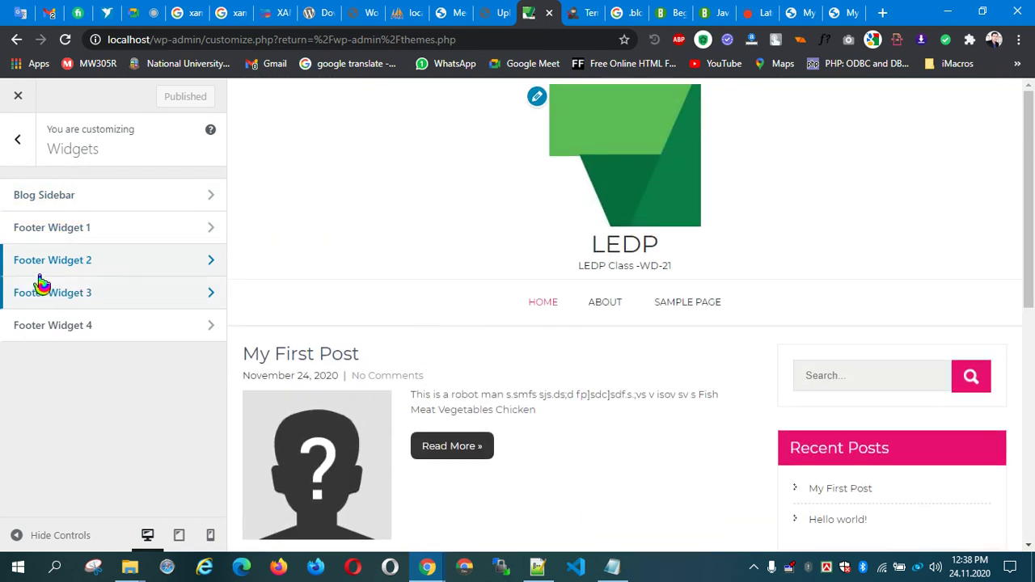
click(190, 331)
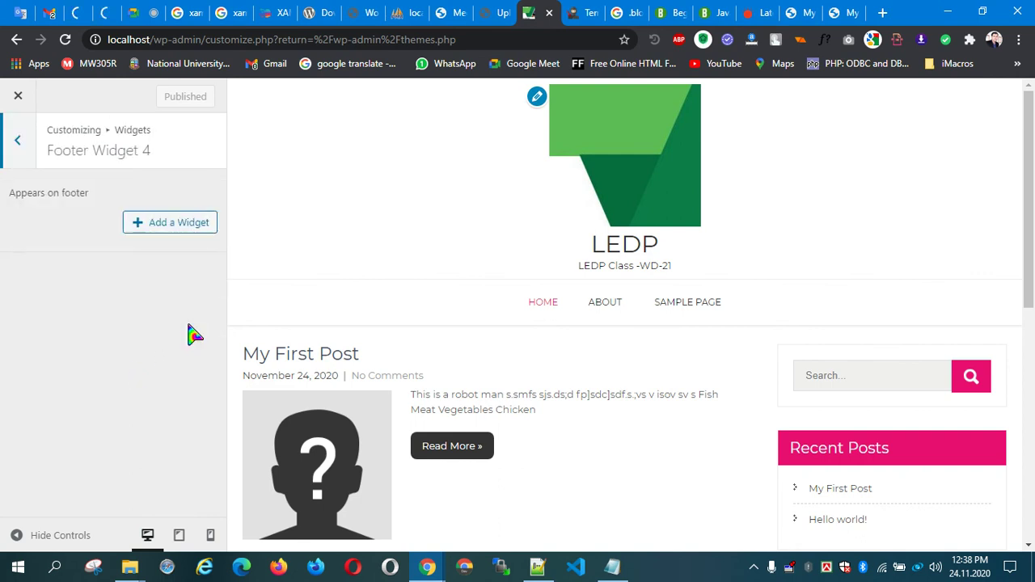
click(16, 146)
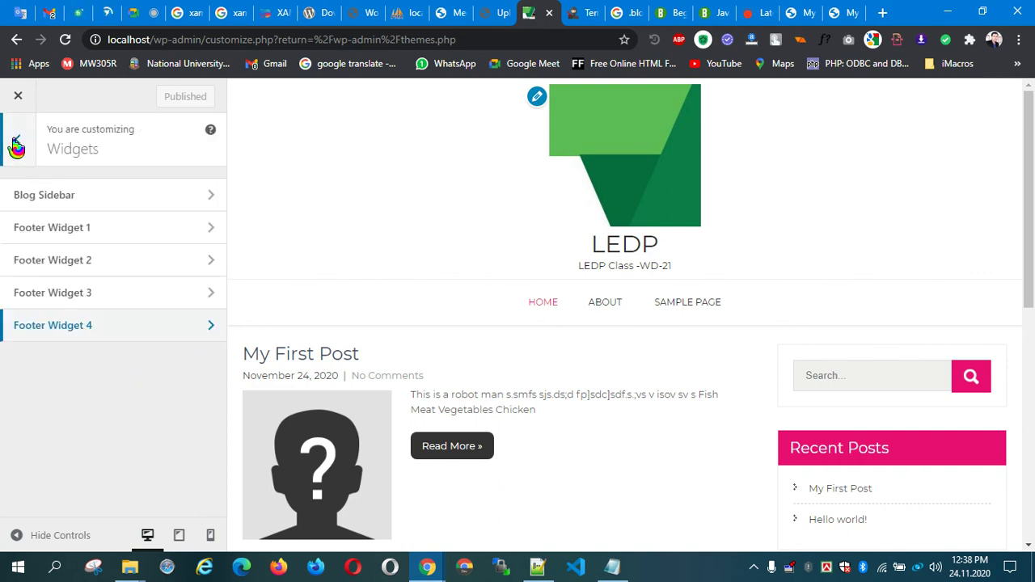
Step: Revisit the Blog Sidebar, then go back to the main sections and open Homepage Settings
scroll(622, 275, down, 4)
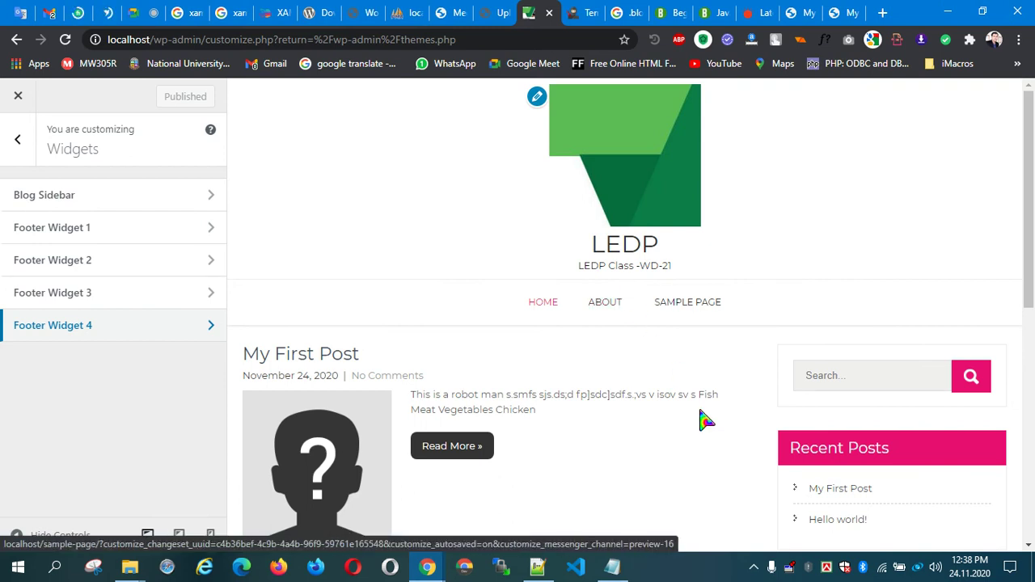
scroll(711, 414, down, 3)
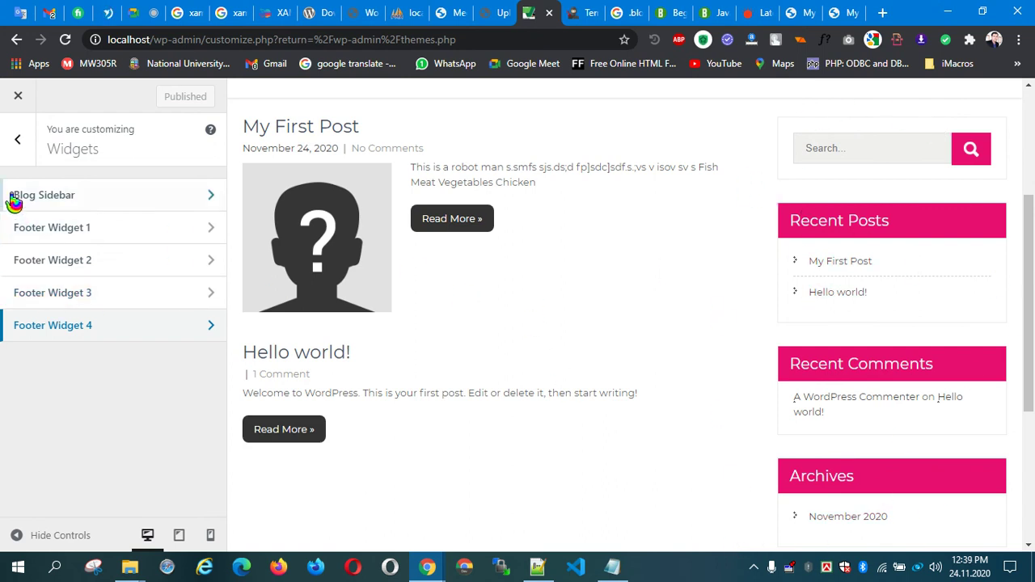
click(152, 201)
scroll(129, 404, down, 3)
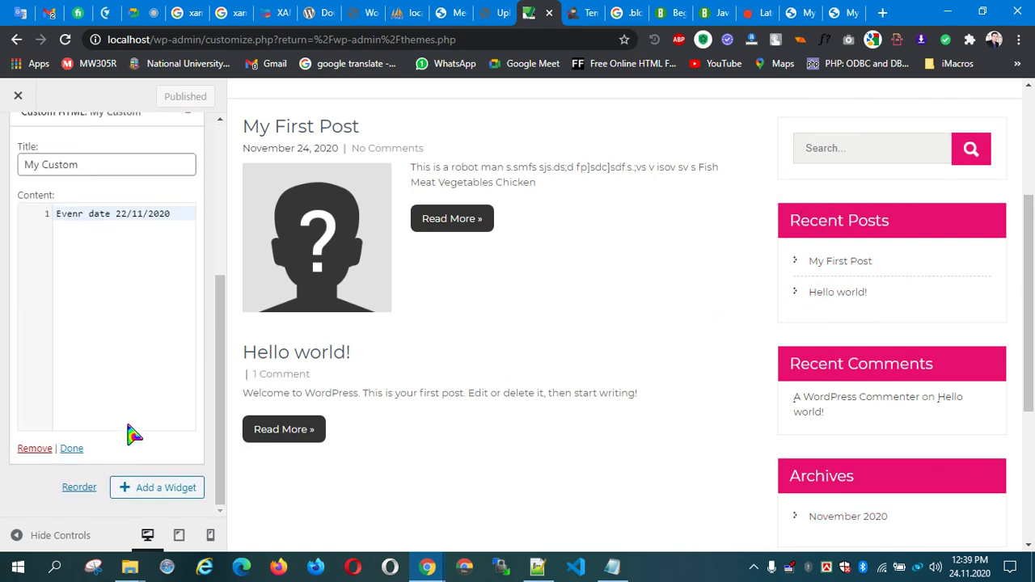
scroll(169, 365, up, 5)
click(14, 146)
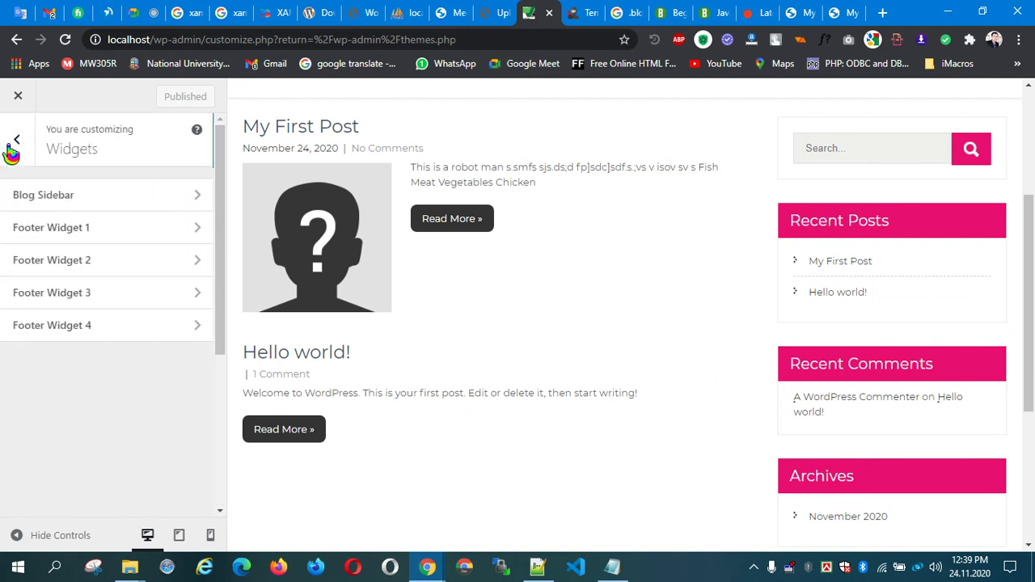
click(16, 145)
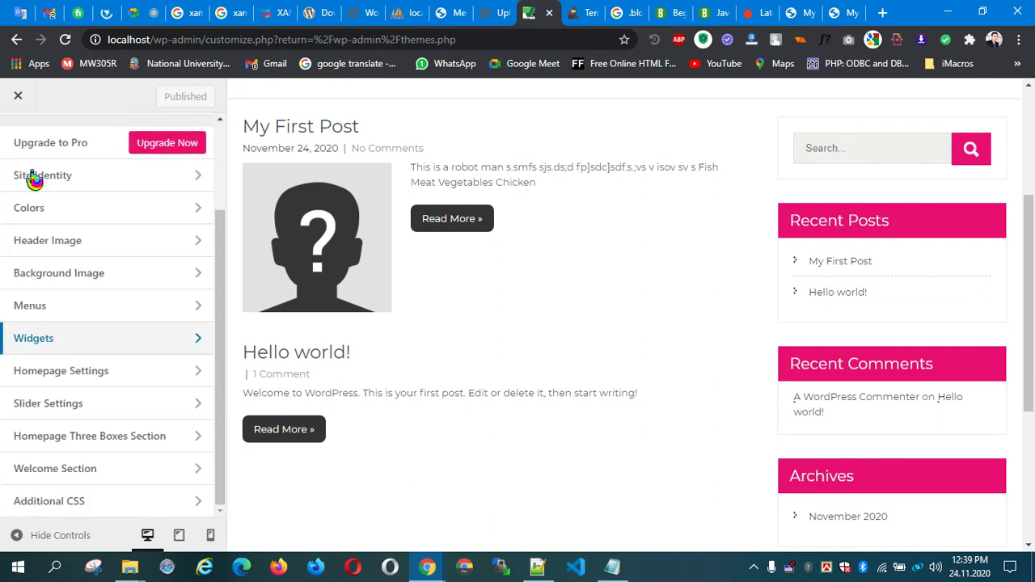
scroll(712, 293, up, 3)
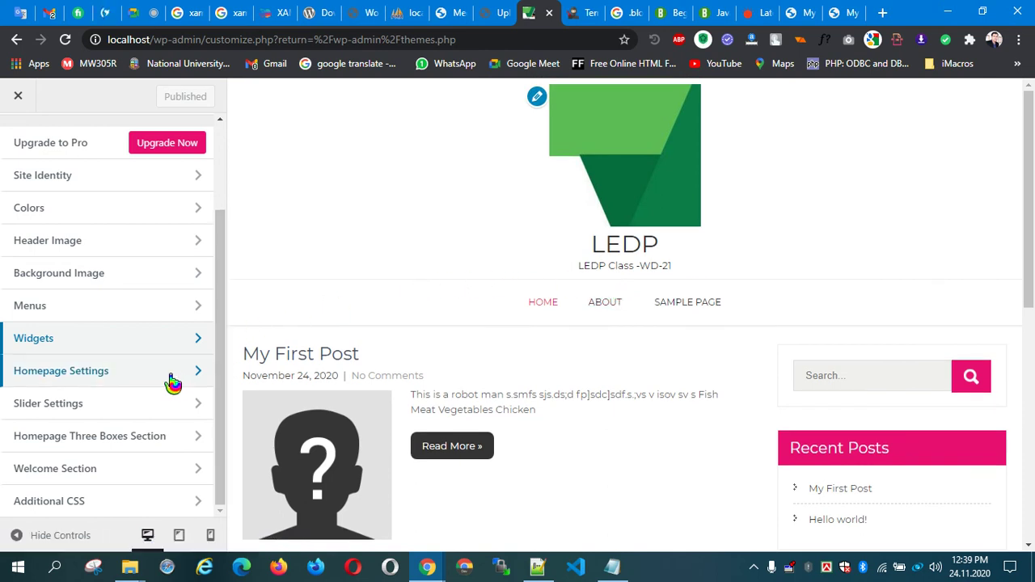
click(195, 380)
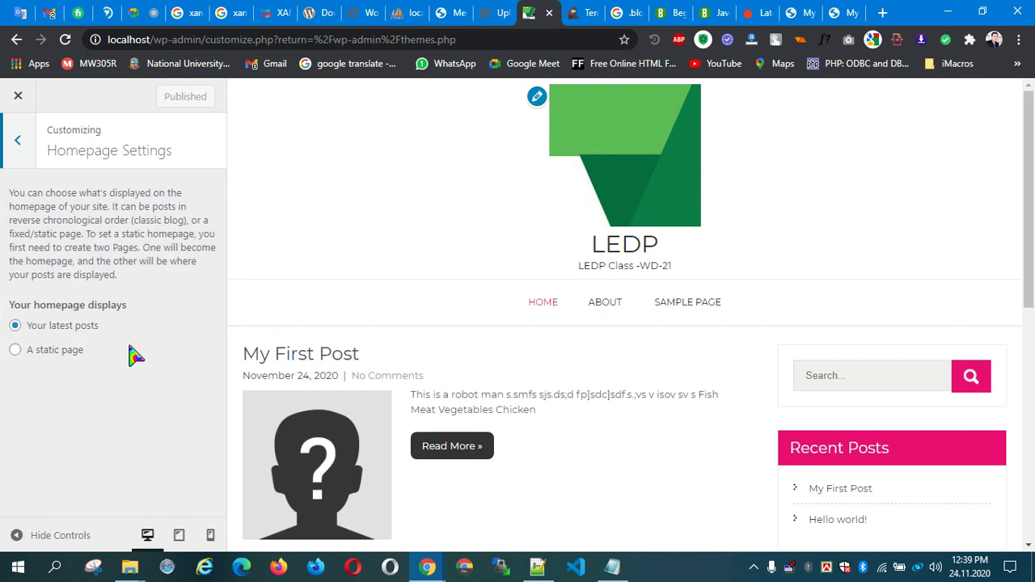
Step: Switch 'Your homepage displays' from latest posts to A static page
click(20, 155)
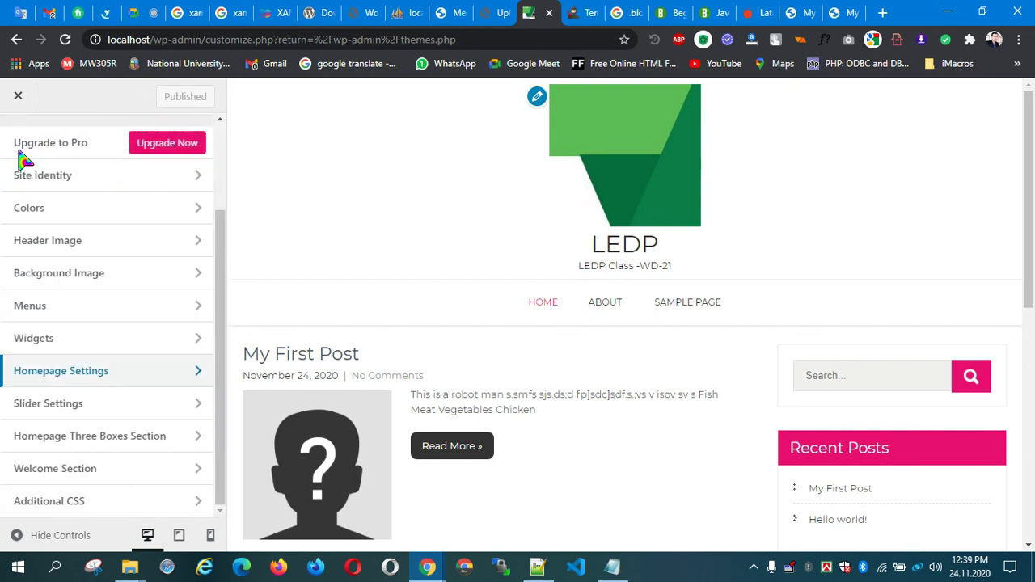
click(173, 381)
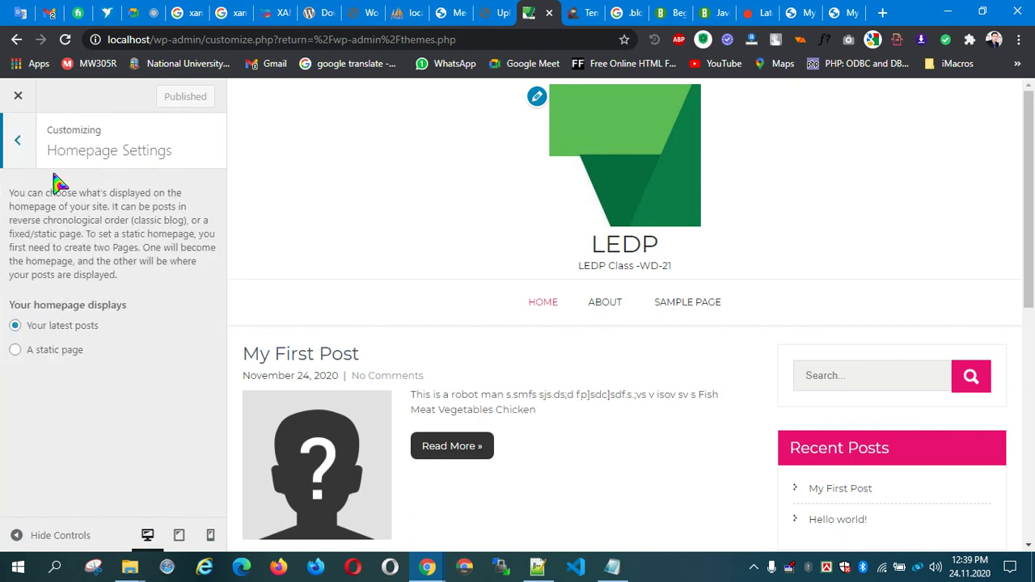
click(18, 144)
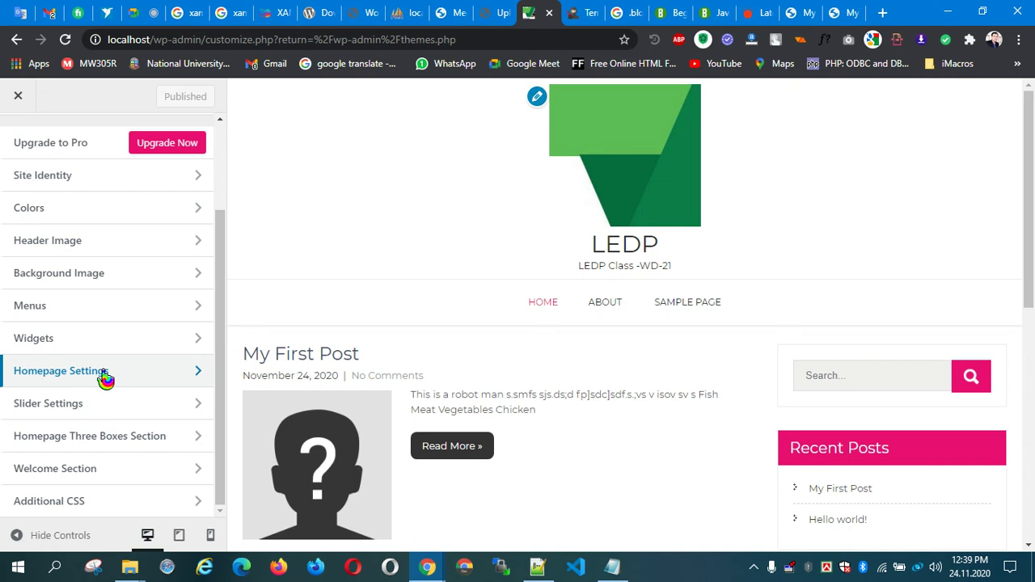
click(104, 372)
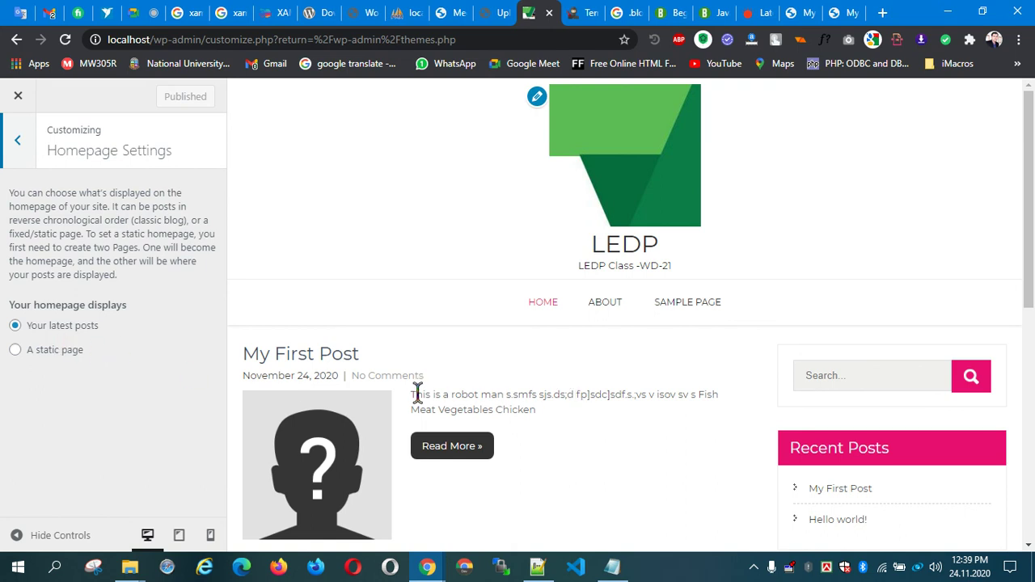
scroll(543, 423, down, 3)
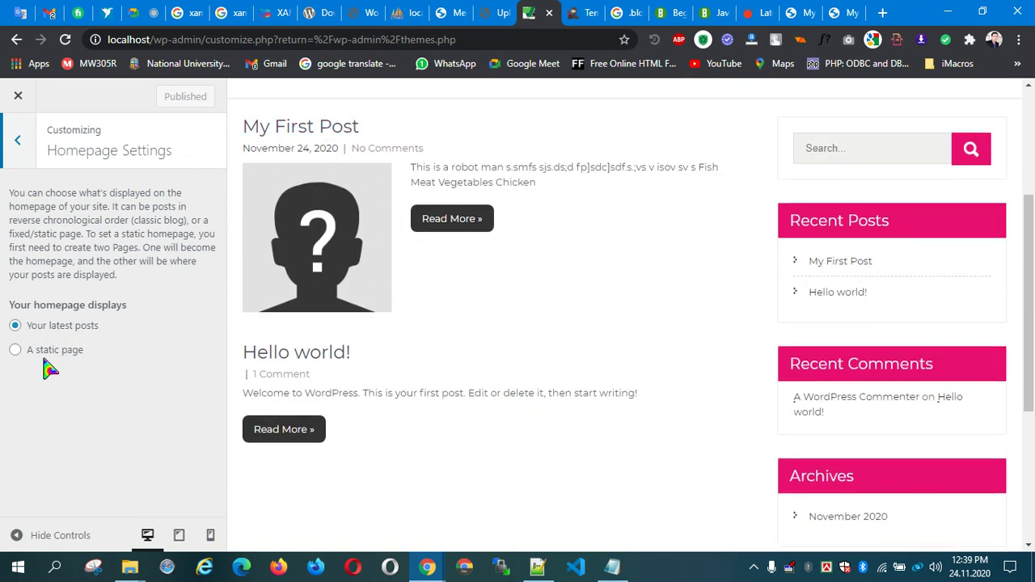
click(15, 350)
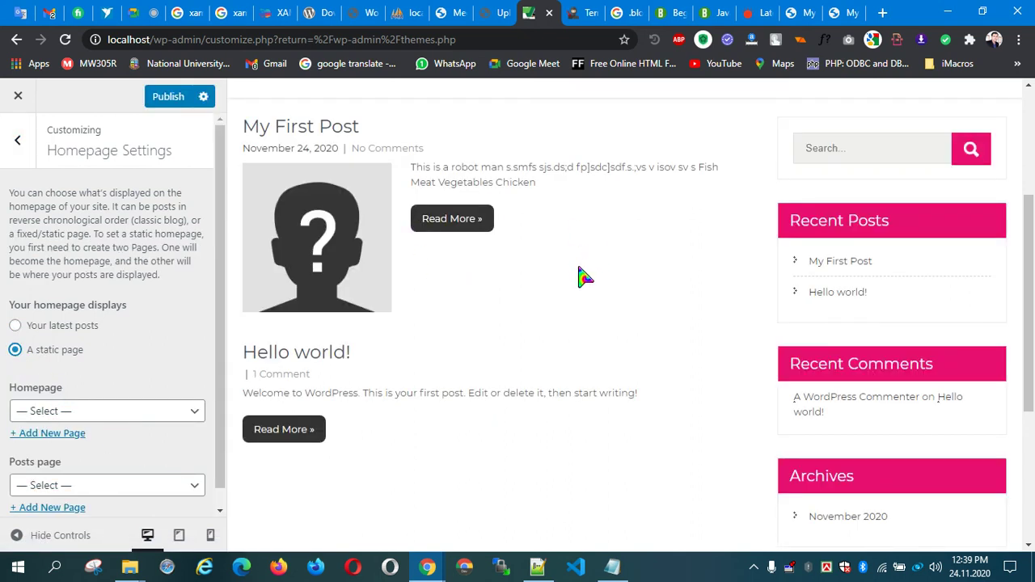
Step: Choose About as the static homepage
click(69, 410)
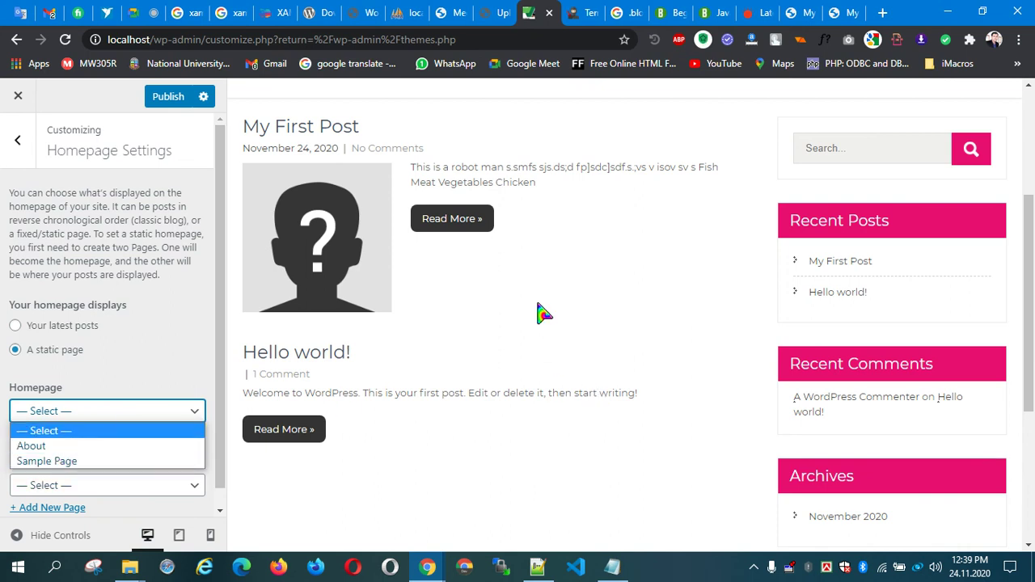
click(81, 447)
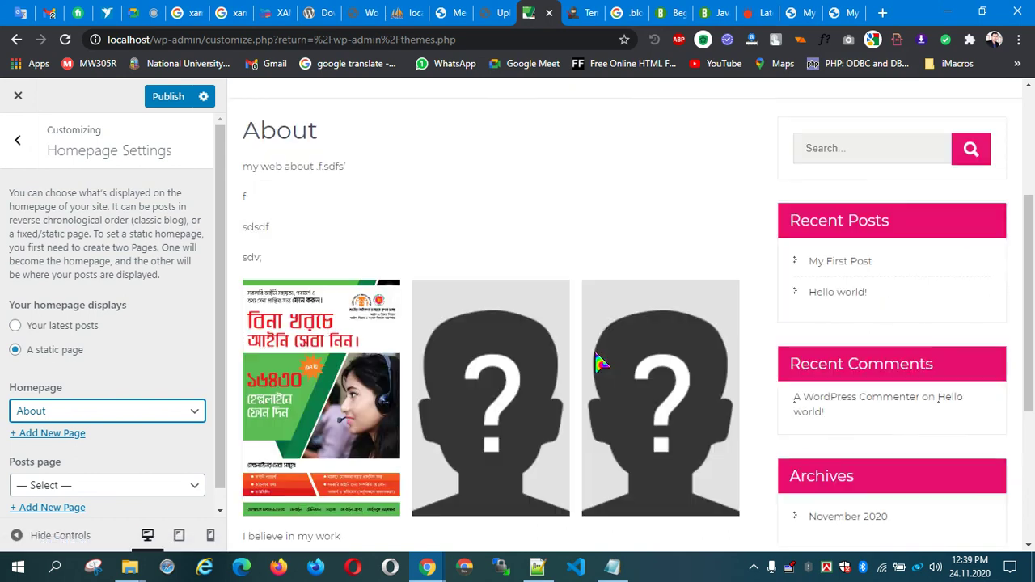
scroll(603, 362, down, 3)
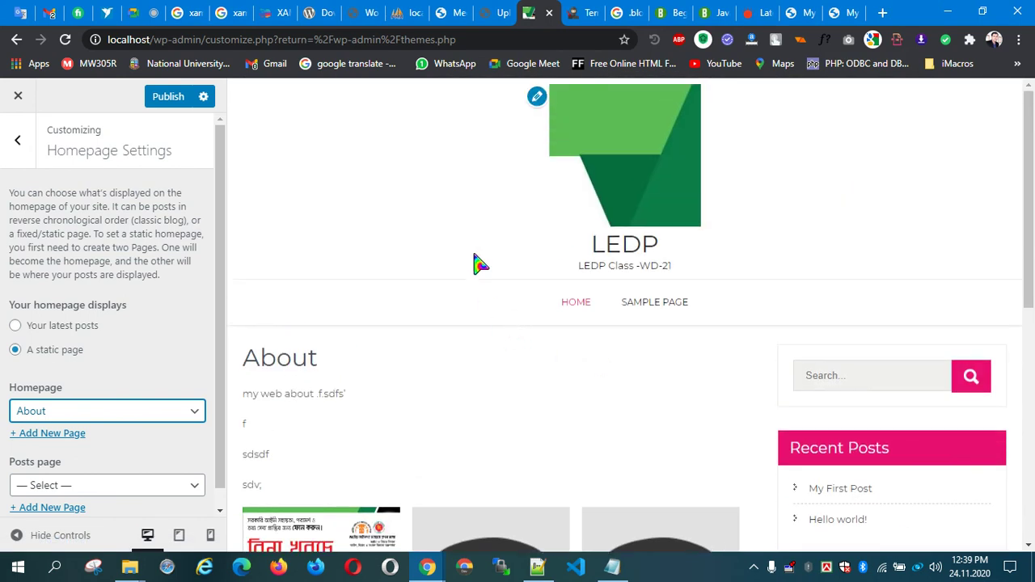
scroll(939, 548, down, 4)
scroll(504, 455, down, 5)
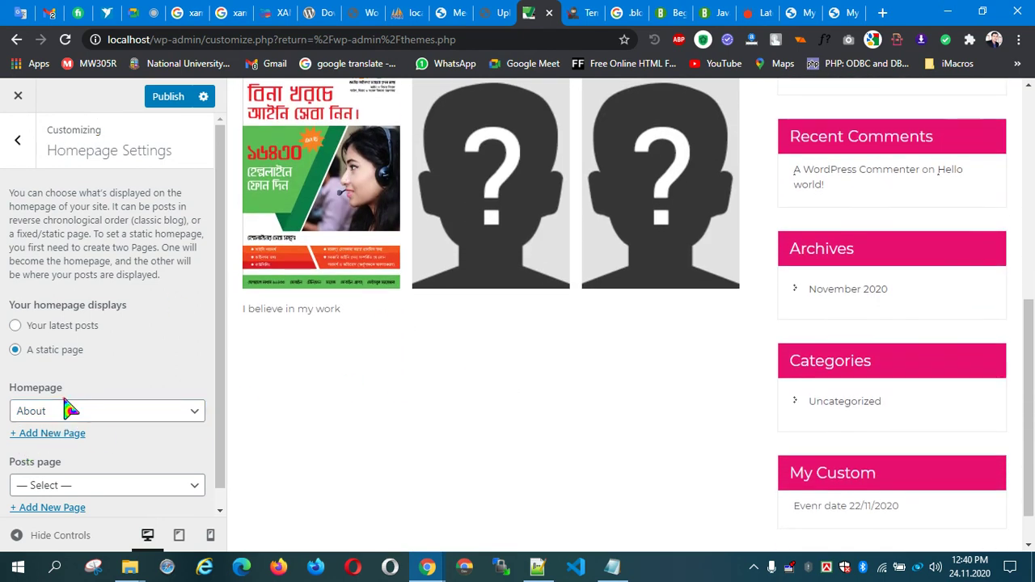
click(65, 414)
click(50, 446)
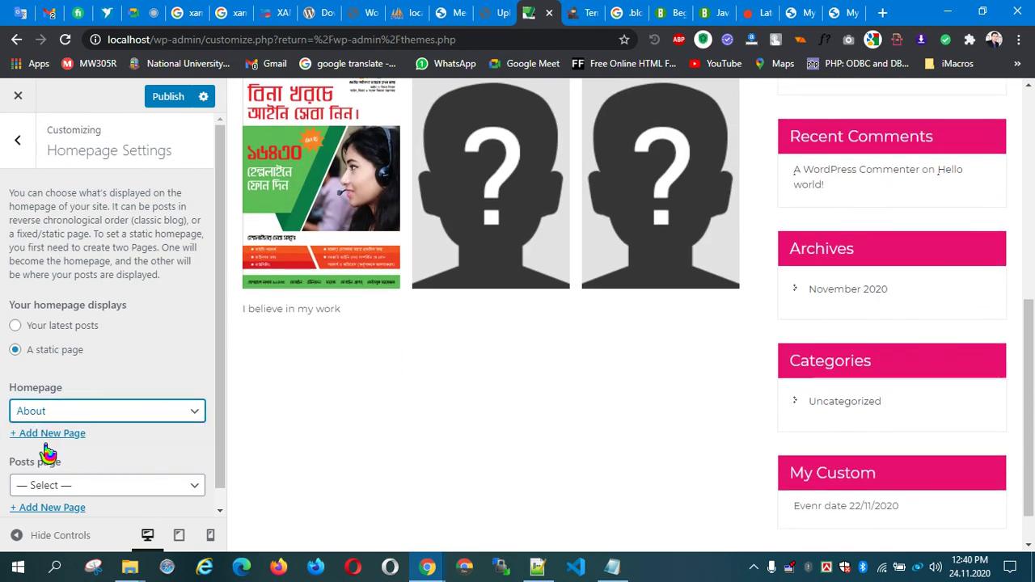
scroll(691, 323, down, 1)
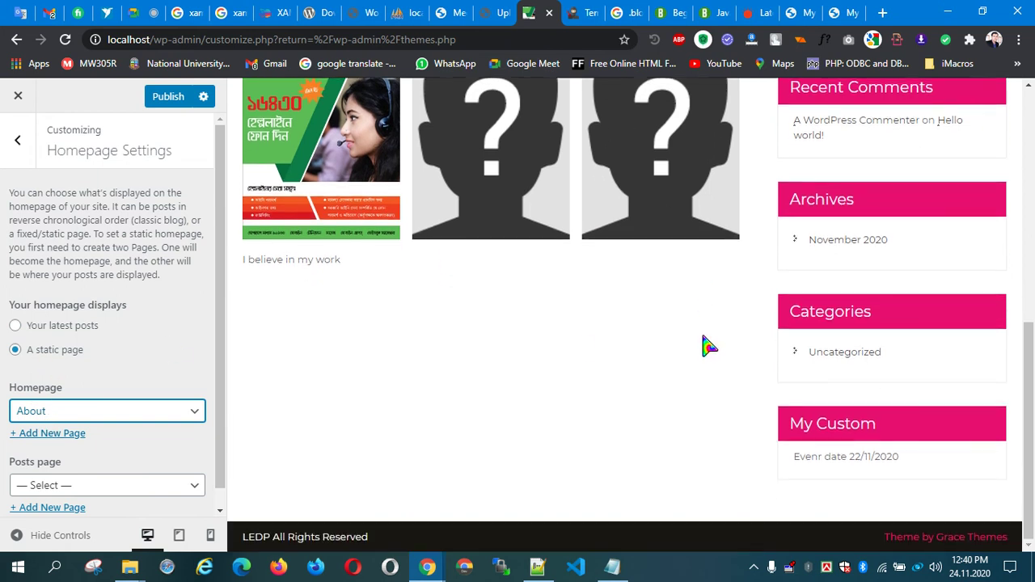
scroll(95, 475, down, 1)
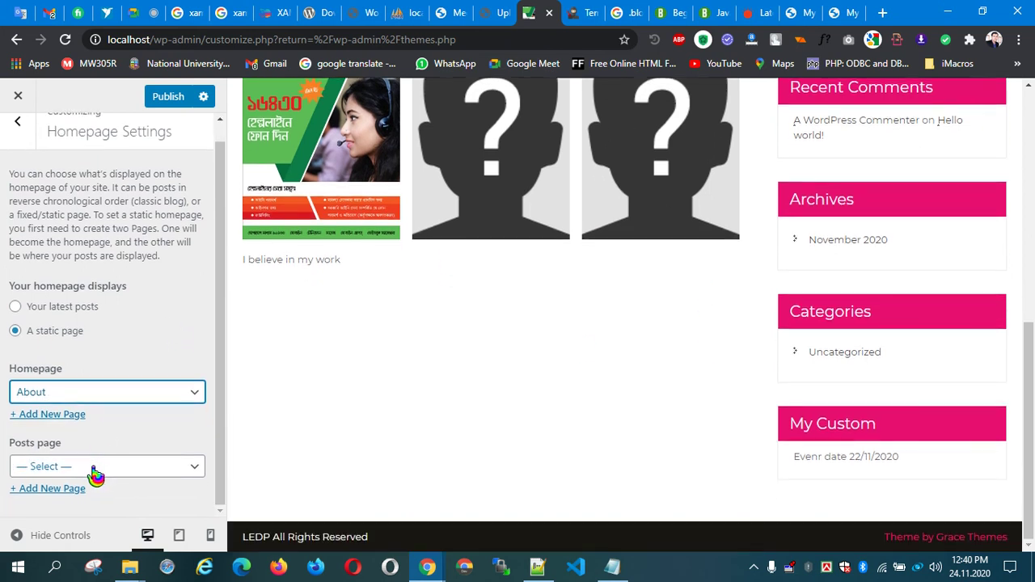
Step: Leave the Posts page unassigned and publish the homepage settings
click(96, 469)
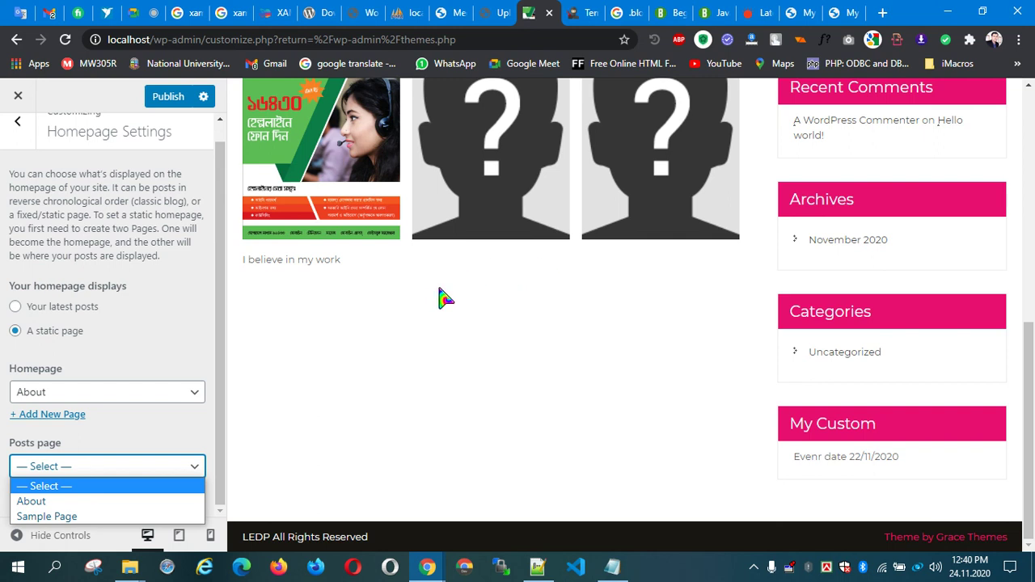
click(97, 453)
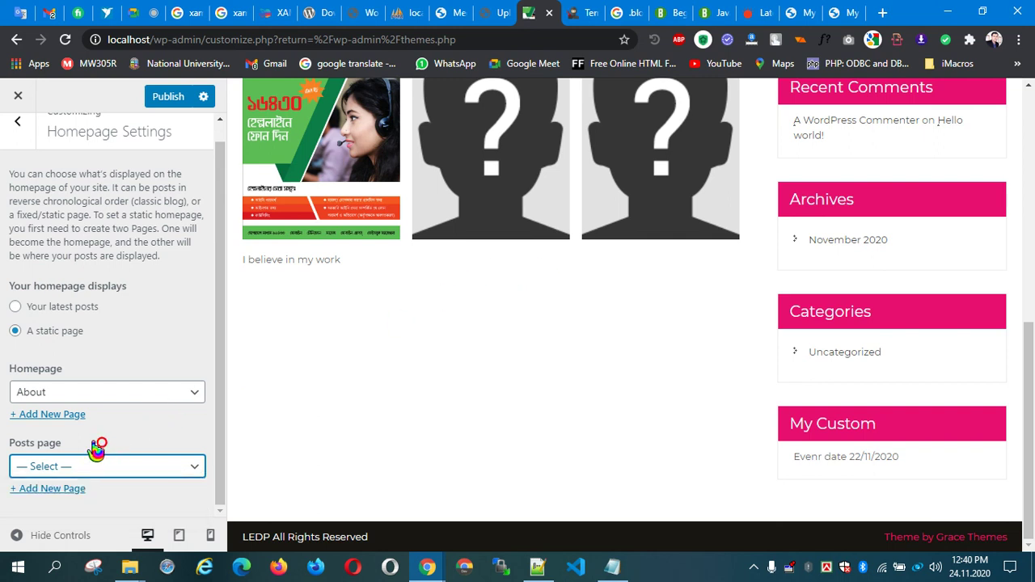
click(55, 473)
scroll(356, 209, up, 2)
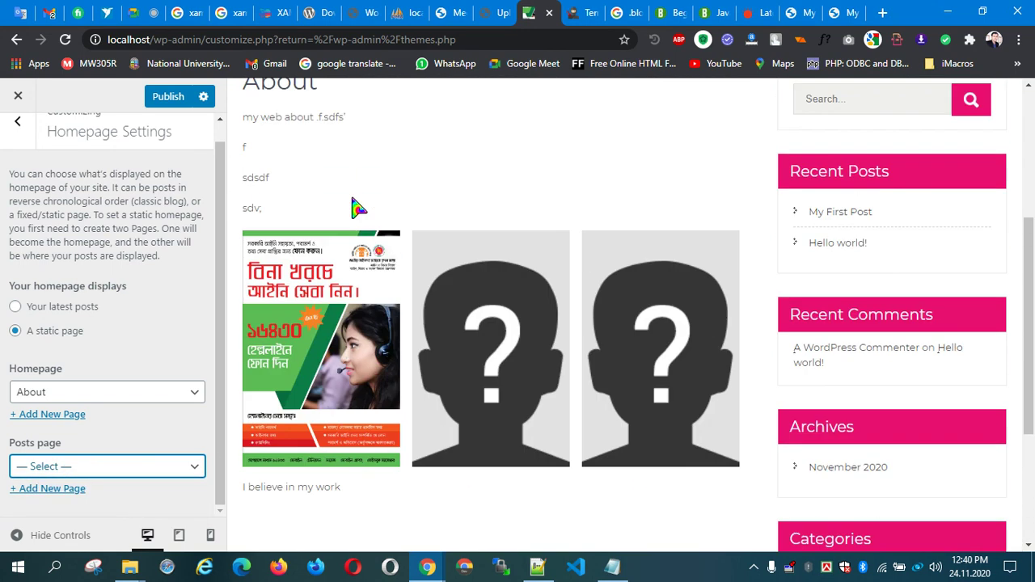
scroll(693, 190, down, 3)
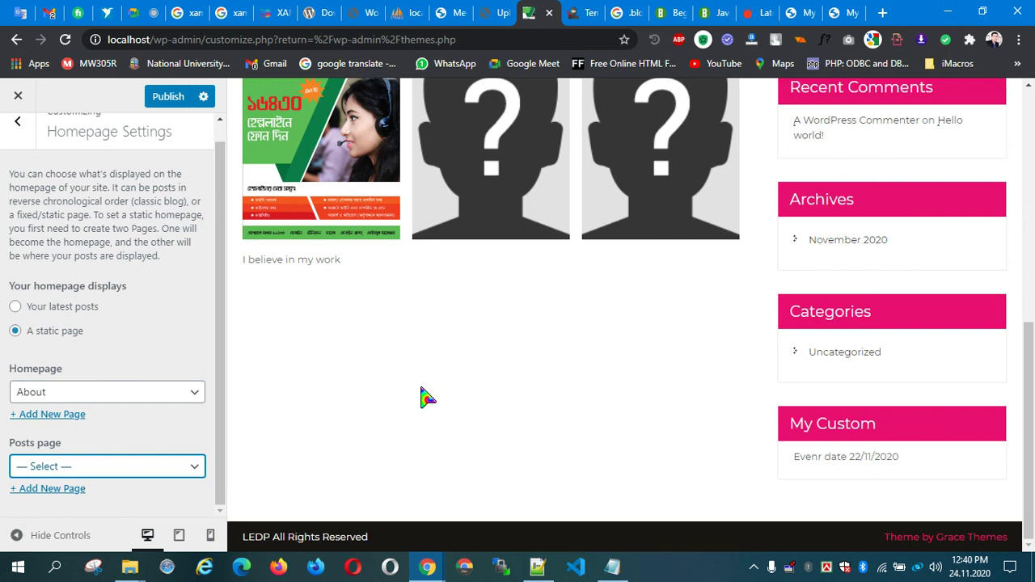
click(144, 464)
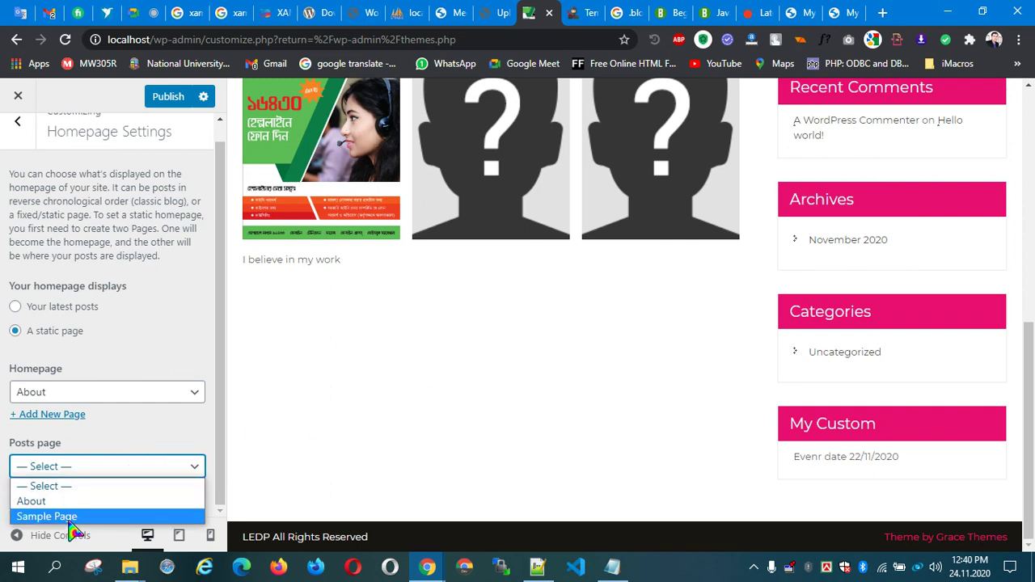
click(405, 462)
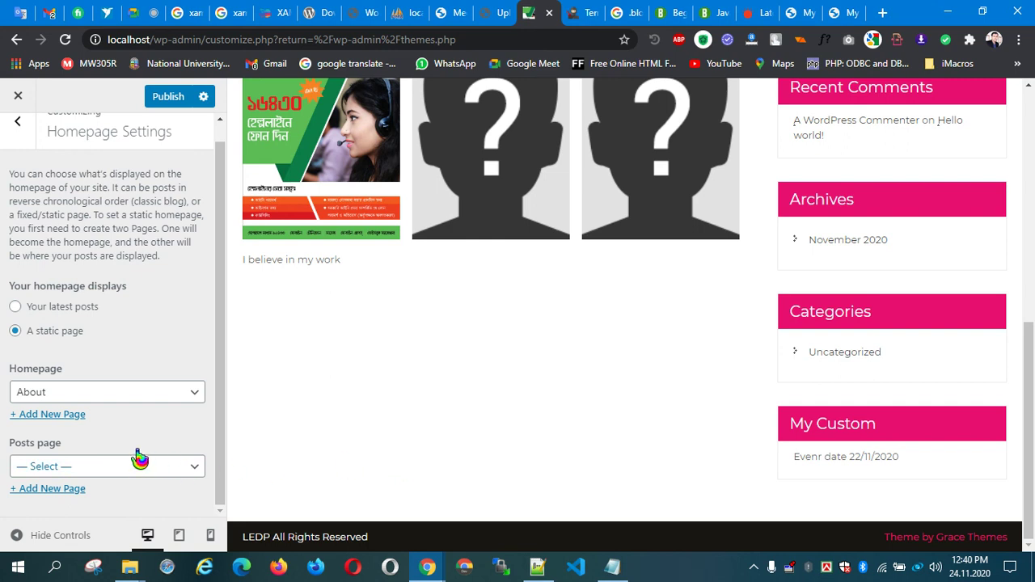
scroll(151, 422, up, 1)
click(179, 100)
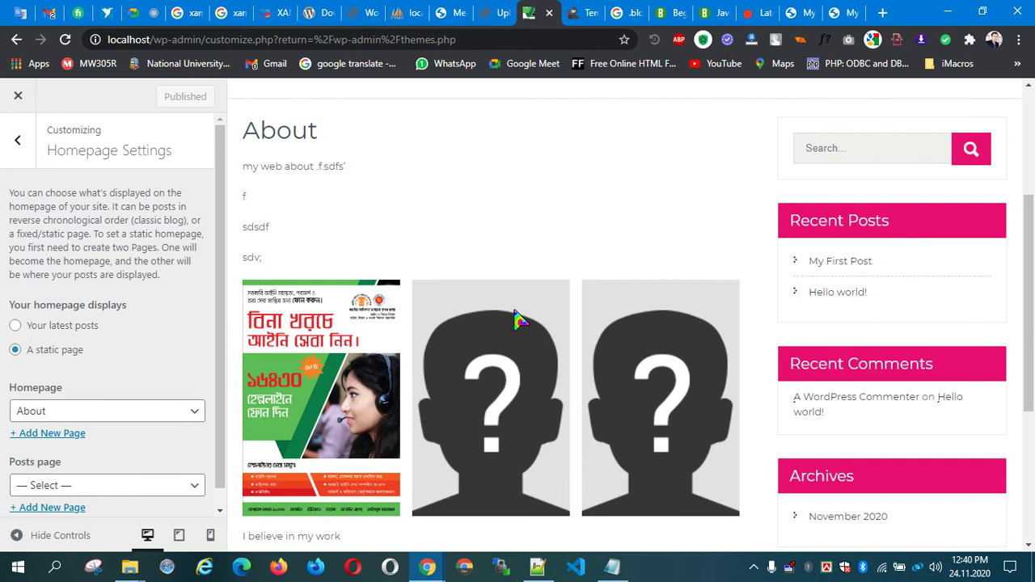
Step: Inspect the Homepage Three Boxes Section page choices without changing them
click(15, 151)
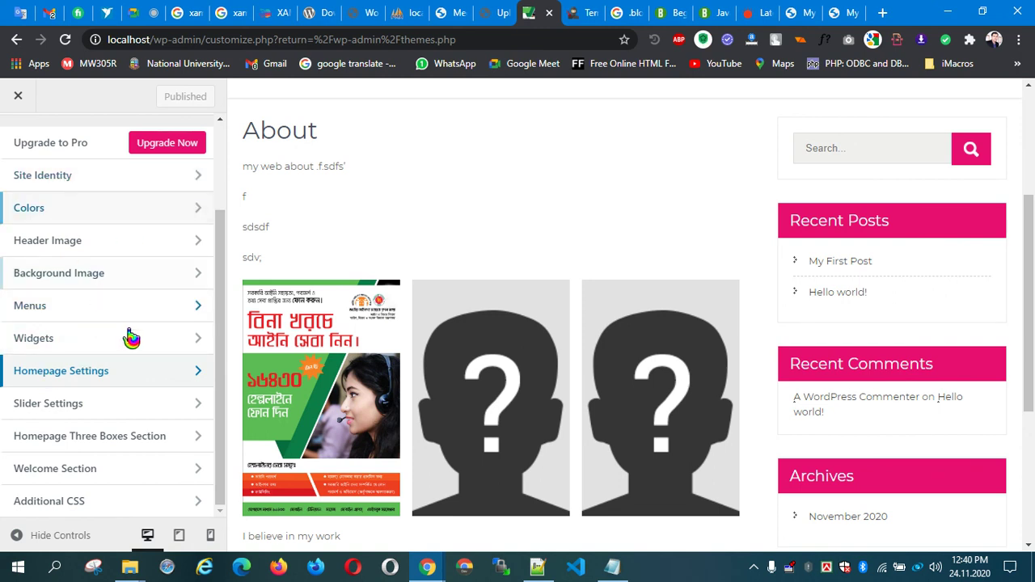
click(145, 443)
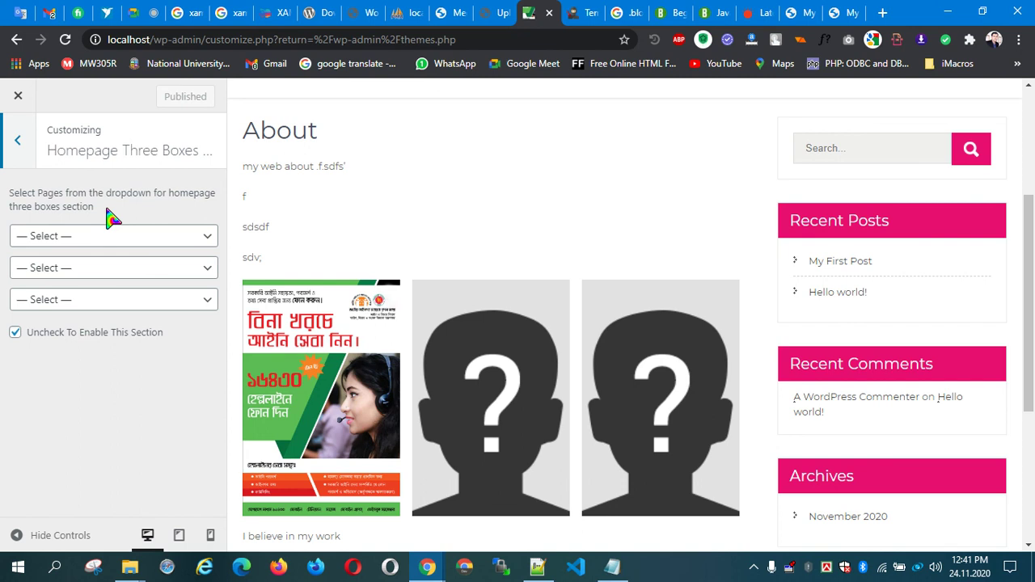
click(166, 240)
click(166, 240)
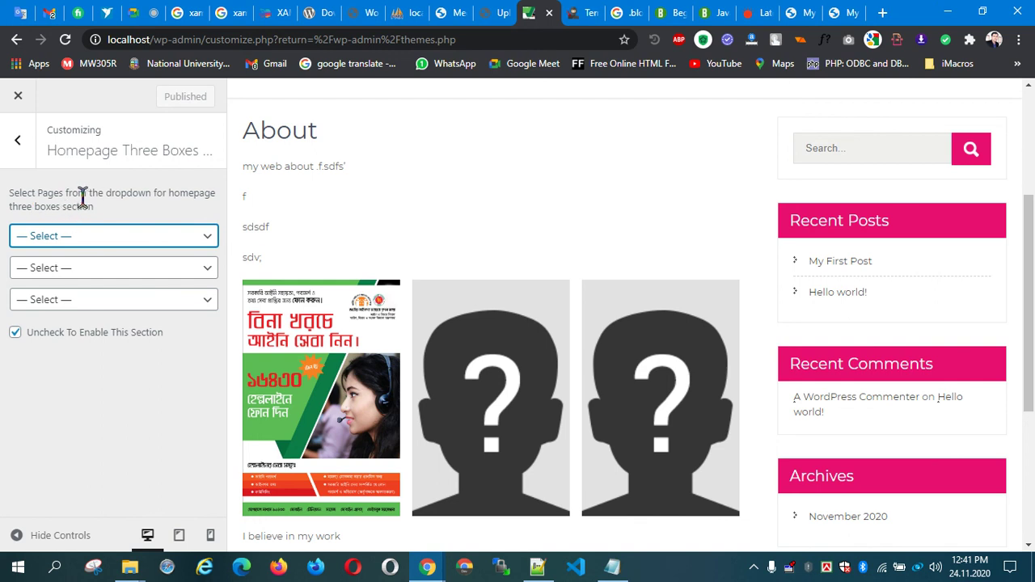
scroll(439, 280, up, 3)
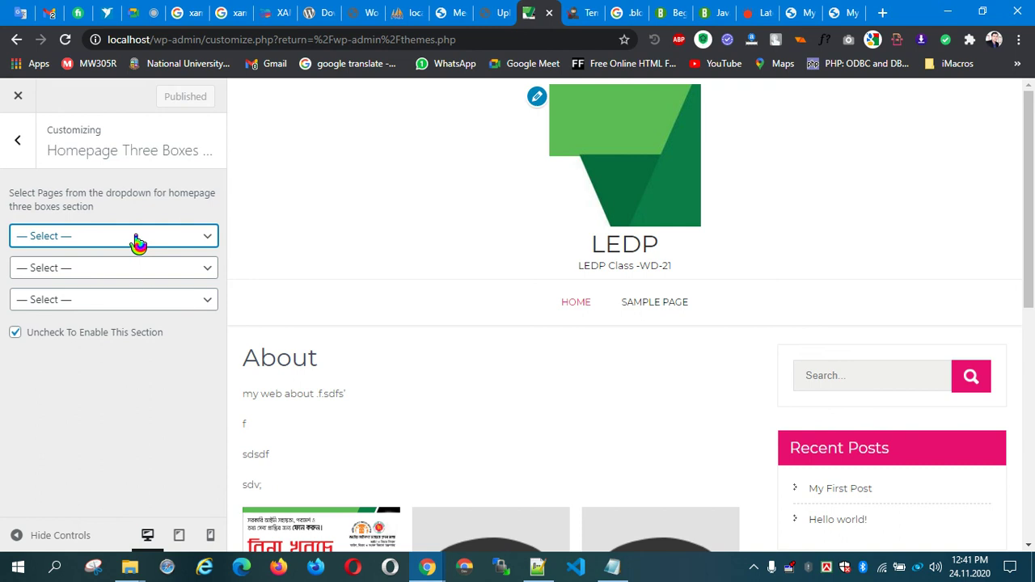
scroll(363, 312, down, 6)
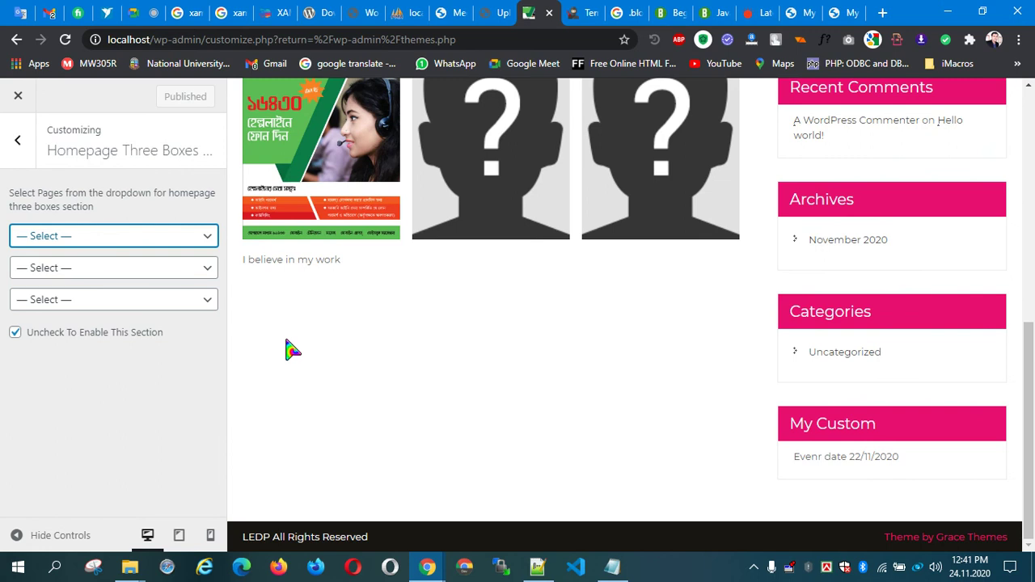
scroll(290, 349, up, 6)
click(17, 140)
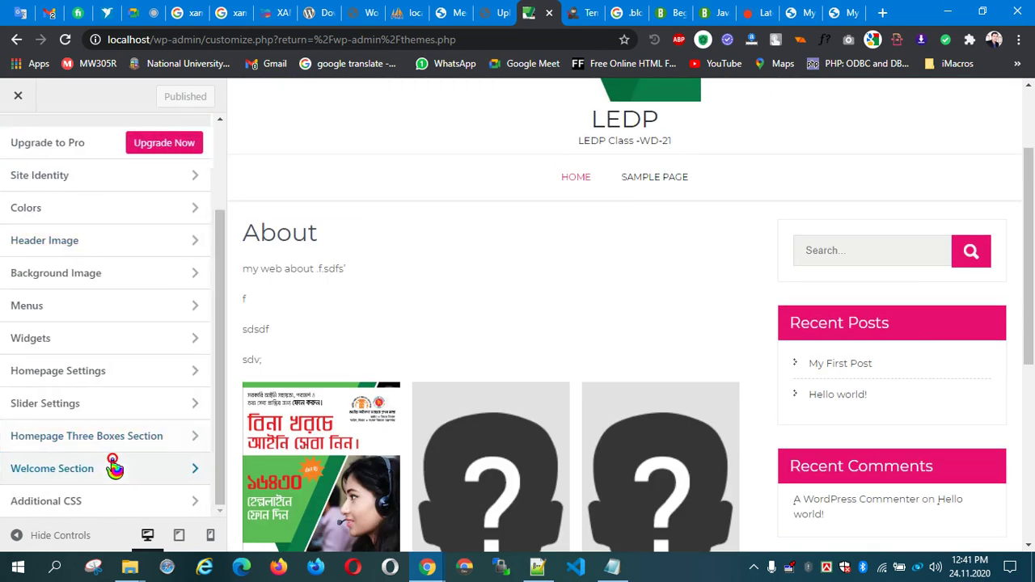
Step: Inspect the Welcome Section page choices unchanged, then move on to Additional CSS
click(113, 466)
click(86, 223)
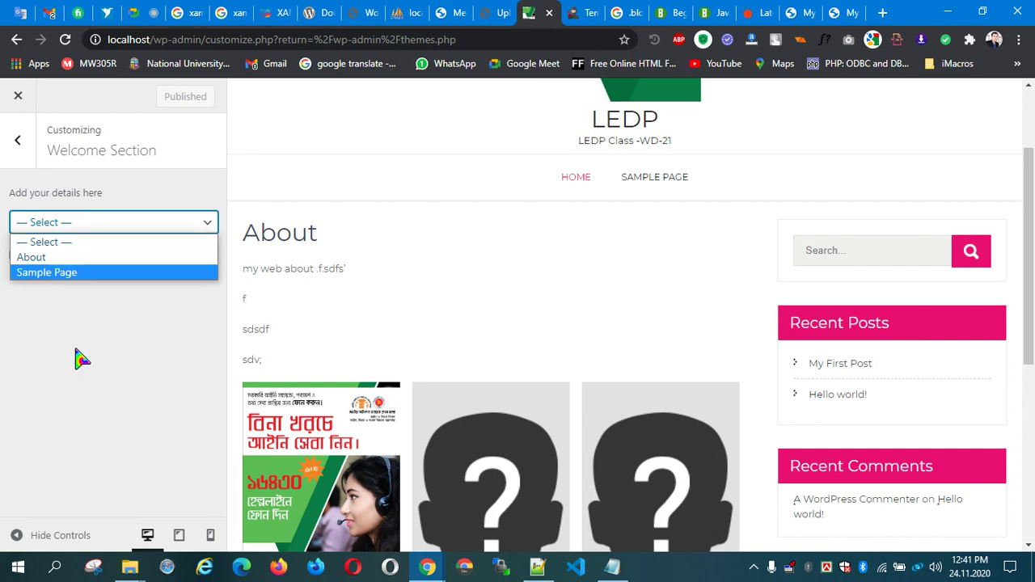
click(85, 372)
click(17, 140)
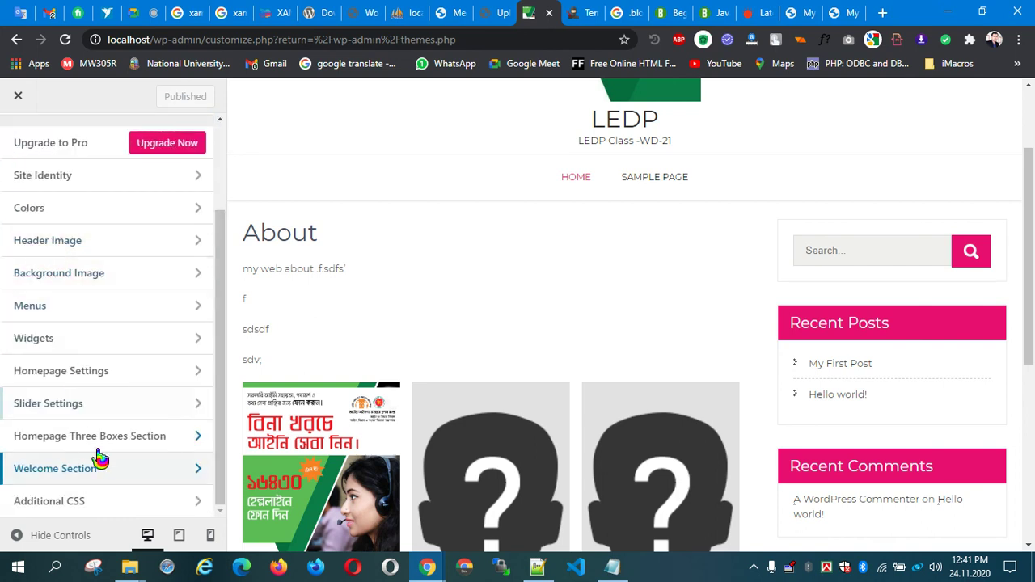
click(135, 508)
Step: Write the rule .classname{ color: red; } in the Additional CSS editor, removing the extra blank line
scroll(549, 231, down, 3)
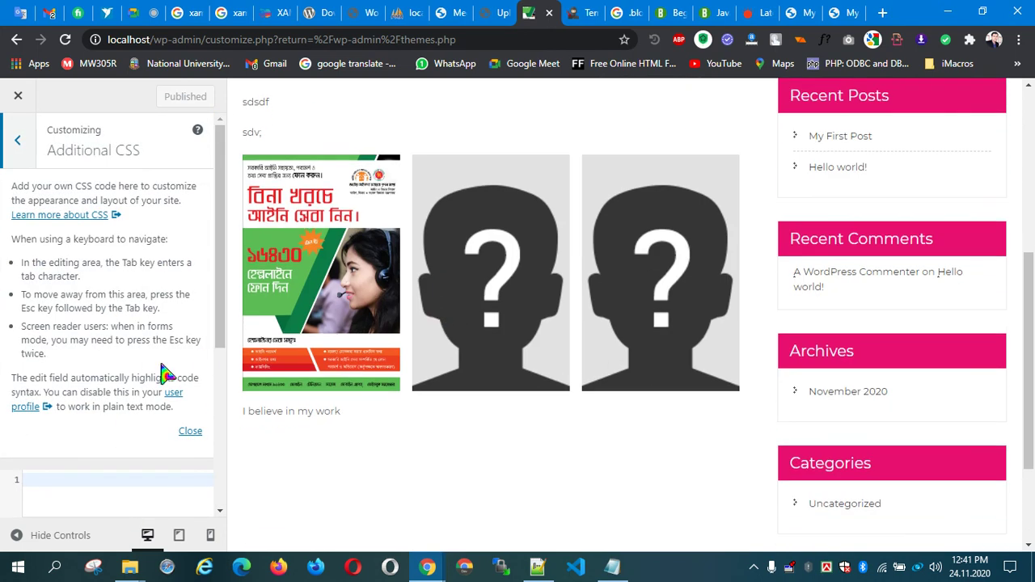
scroll(75, 374, down, 3)
scroll(121, 333, up, 3)
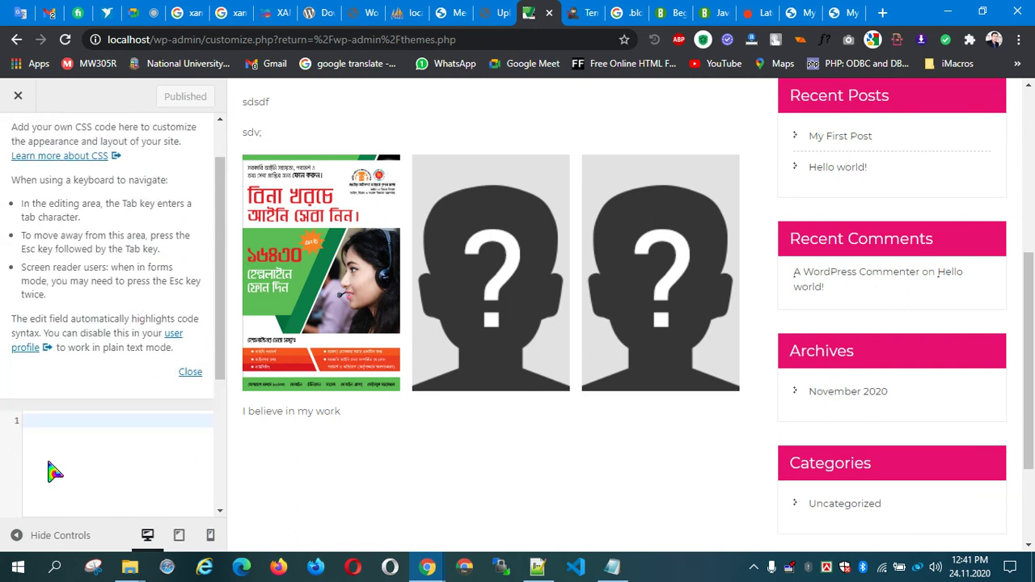
click(97, 421)
scroll(386, 279, up, 5)
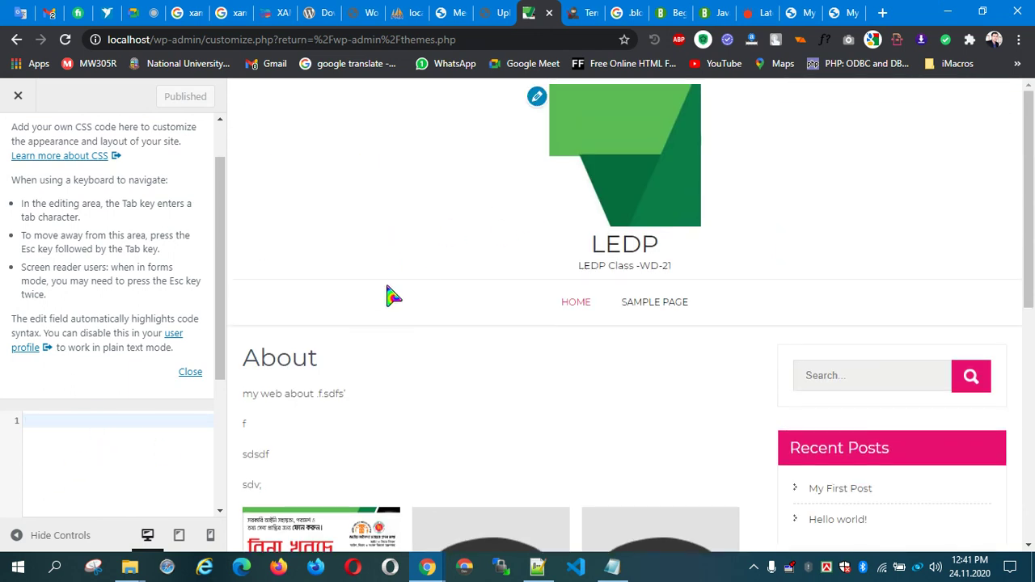
text(.class)
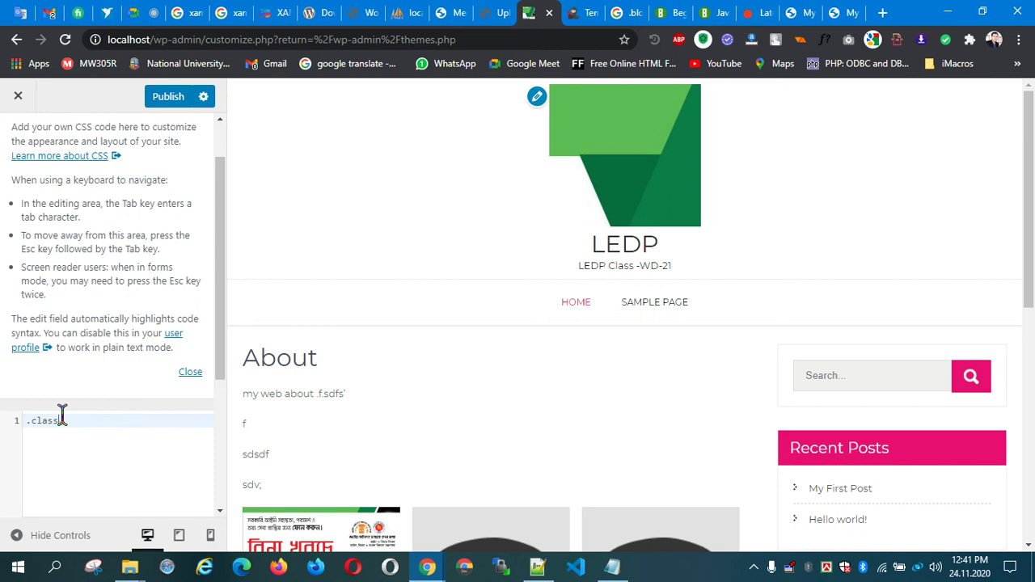
text(name{)
key(Return)
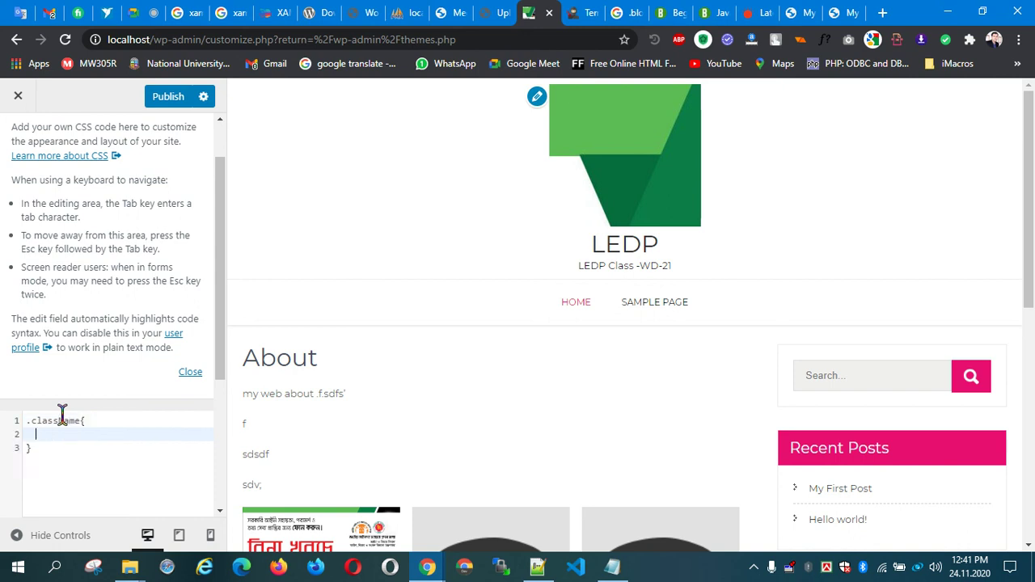
key(Return)
text(color)
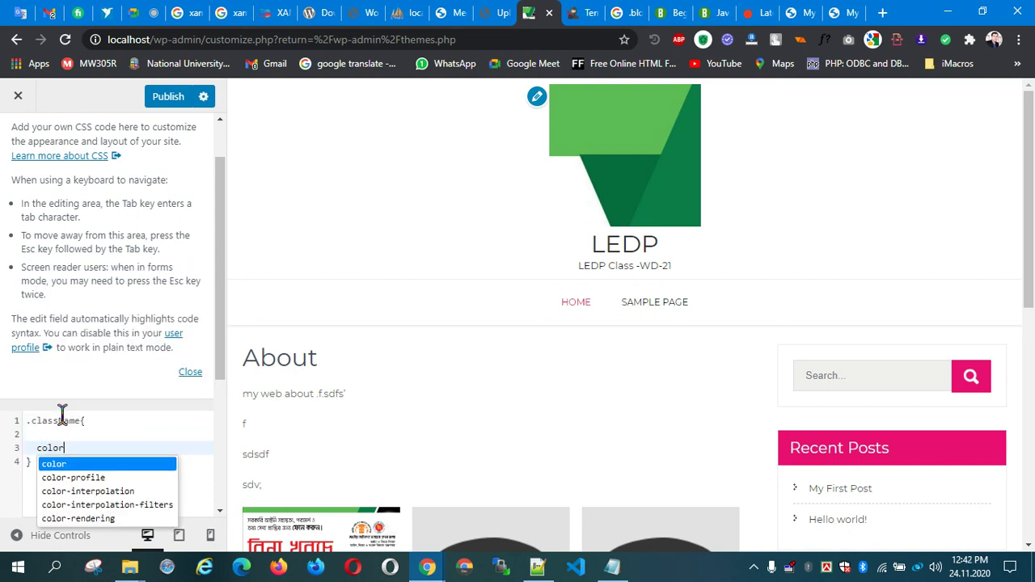
text(: red;)
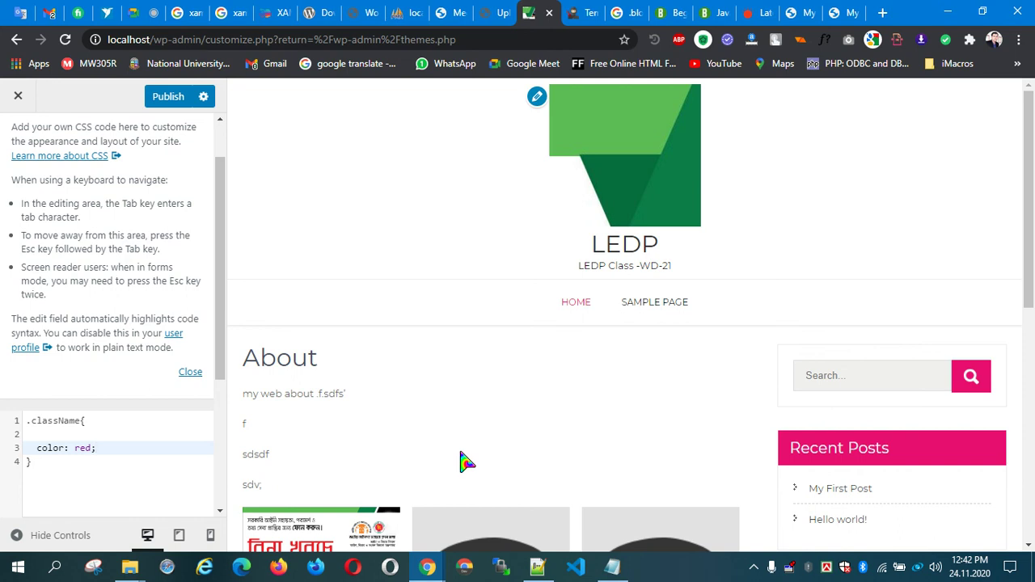
key(BackSpace)
key(BackSpace)
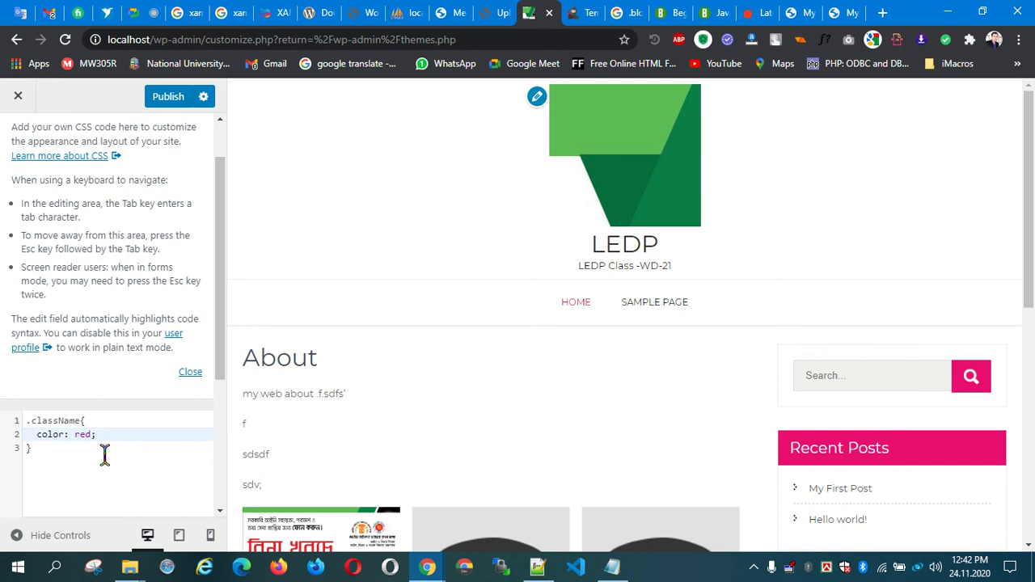
scroll(19, 423, up, 1)
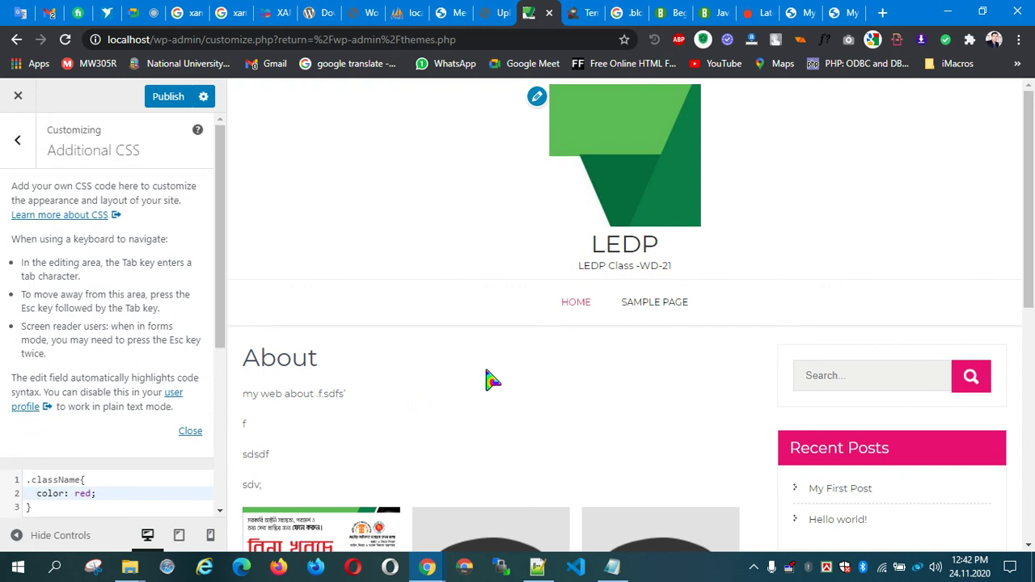
click(579, 305)
right_click(273, 372)
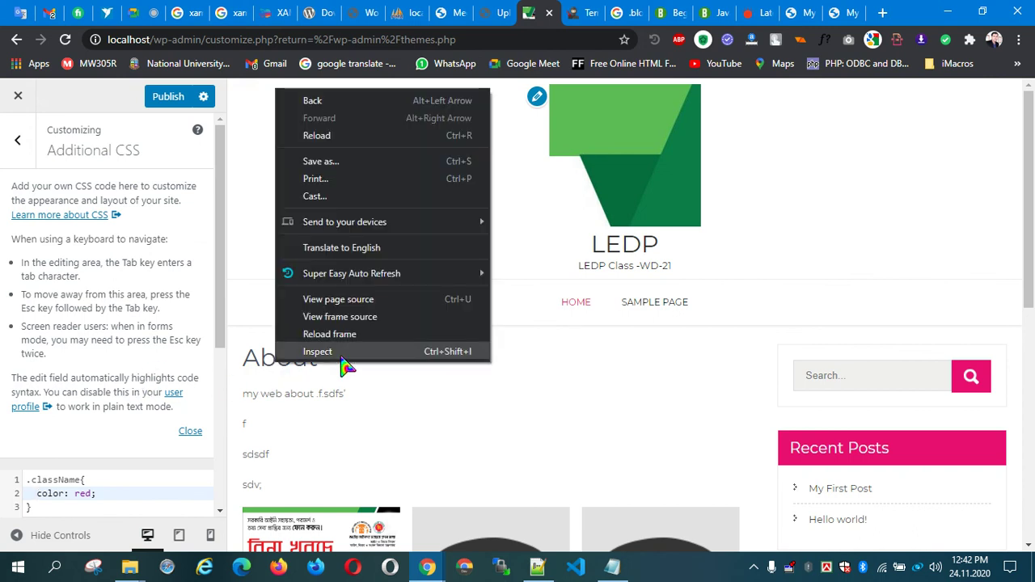
click(346, 368)
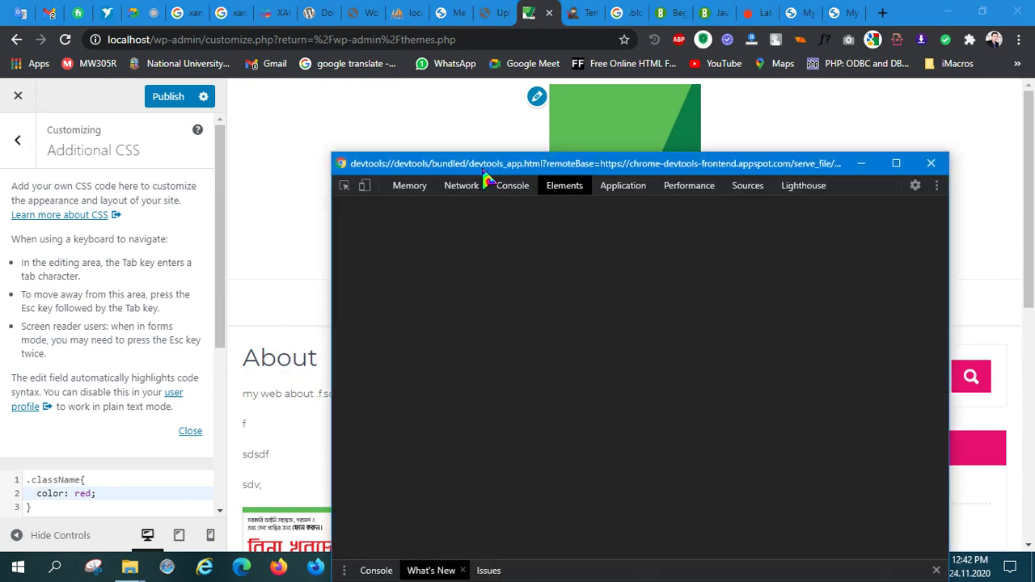
drag(485, 167, 555, 92)
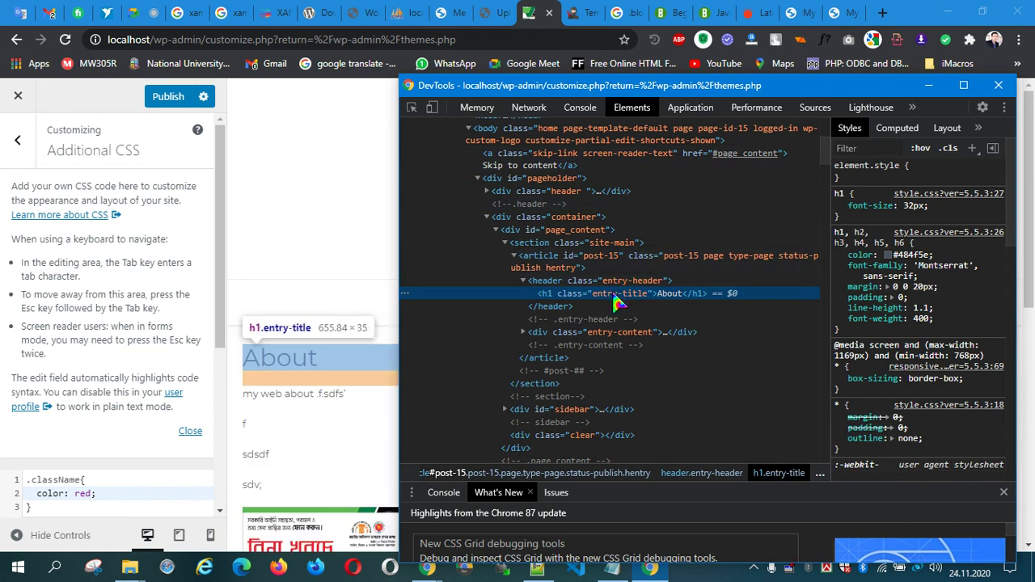
key(Up)
key(Down)
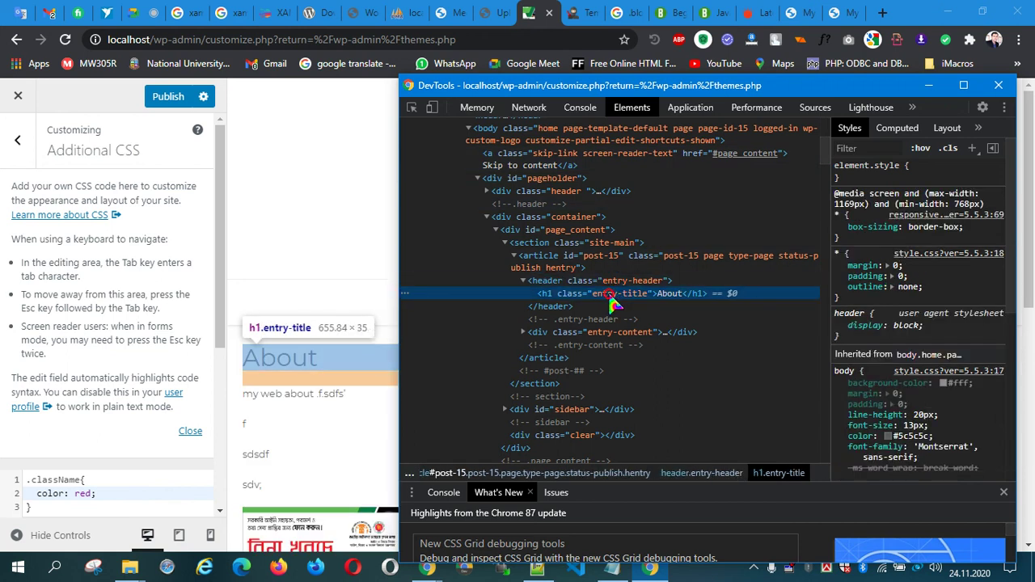
key(Up)
key(Down)
key(Up)
key(Down)
key(Up)
key(Down)
key(Up)
key(Down)
key(Up)
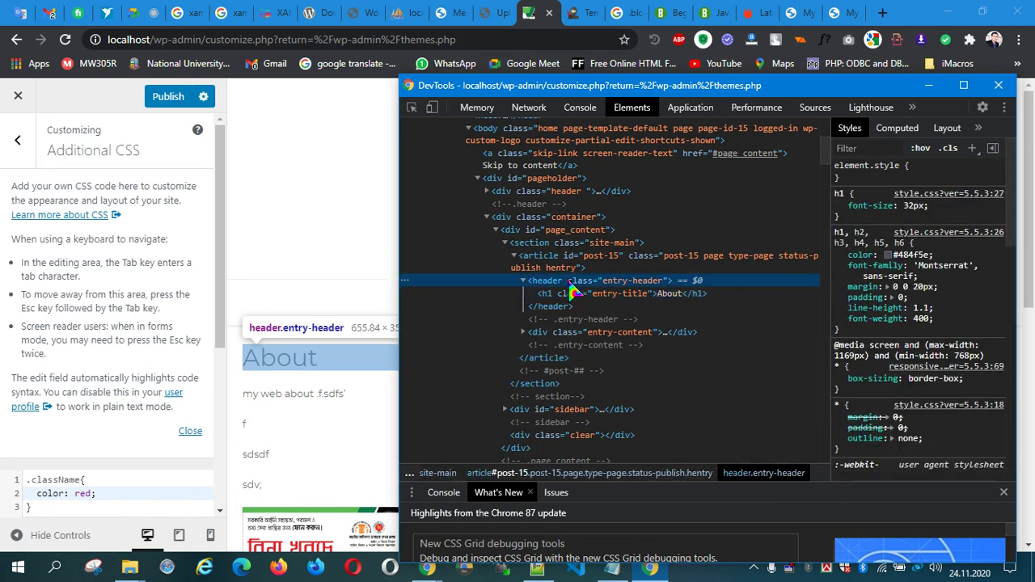
key(Down)
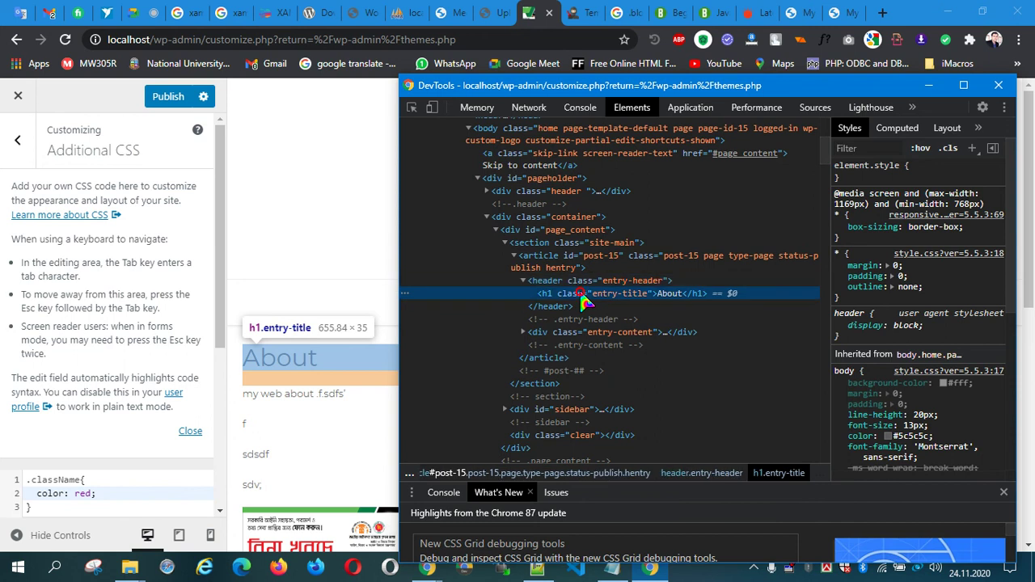
key(Up)
key(Down)
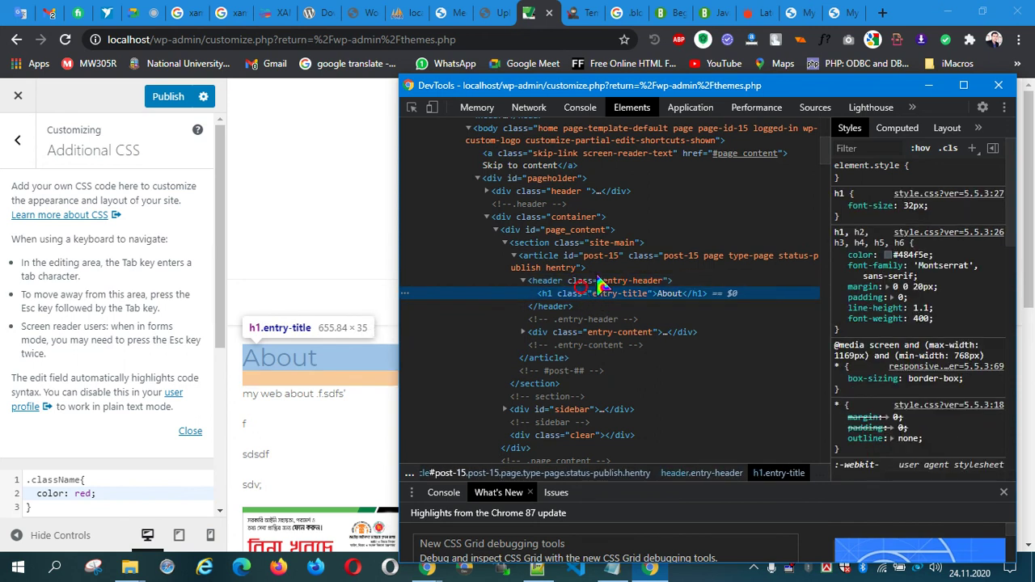
click(930, 86)
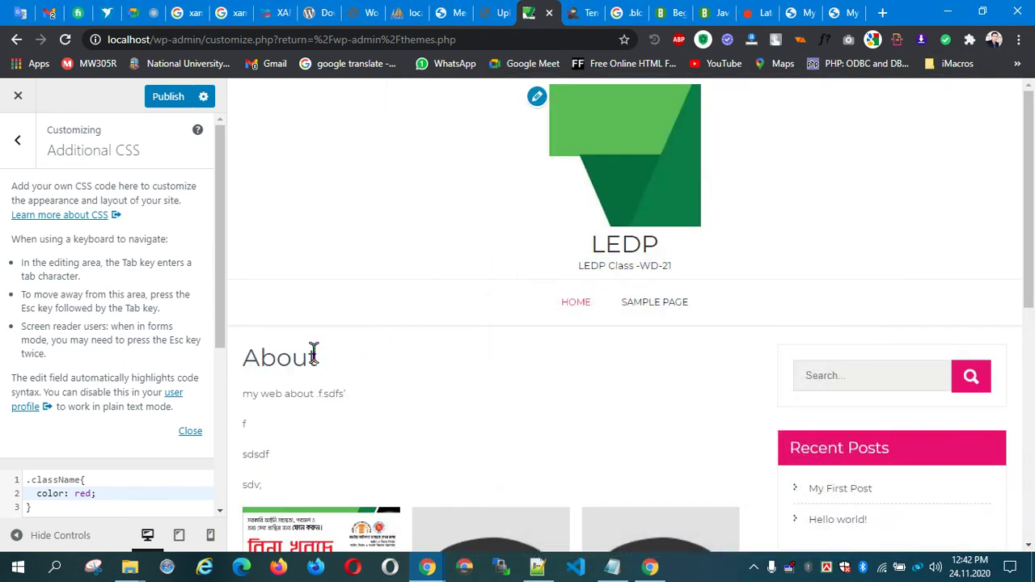
Step: Select and inspect the About page text in the site preview
scroll(311, 352, down, 3)
drag(253, 152, 403, 516)
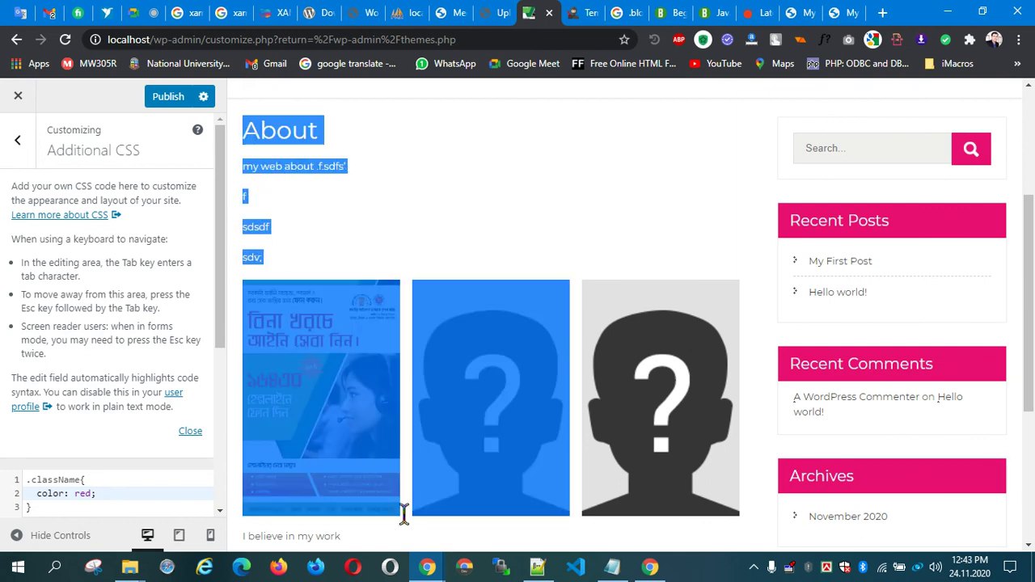
drag(625, 503, 259, 249)
double_click(254, 225)
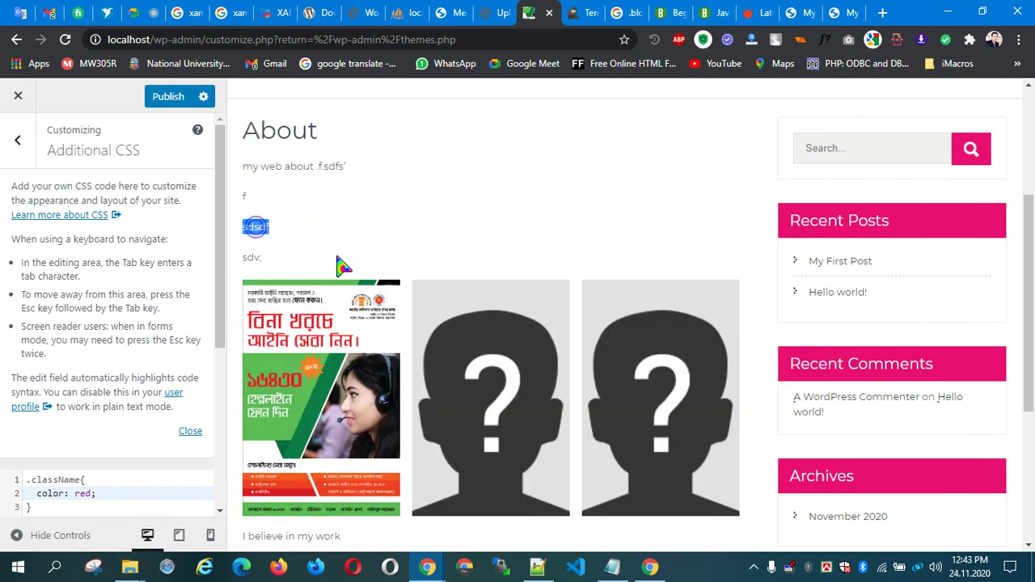
click(273, 169)
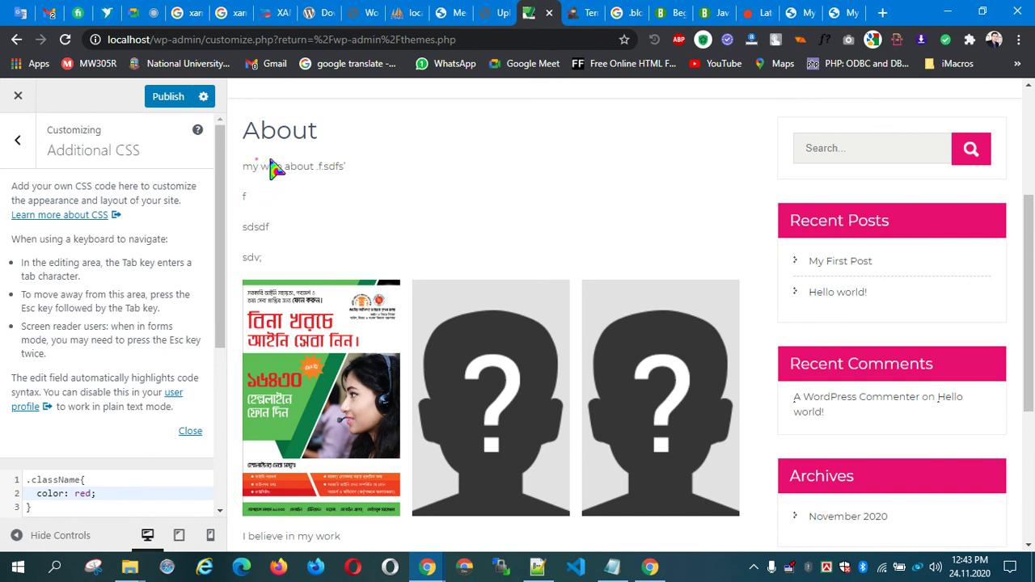
triple_click(345, 165)
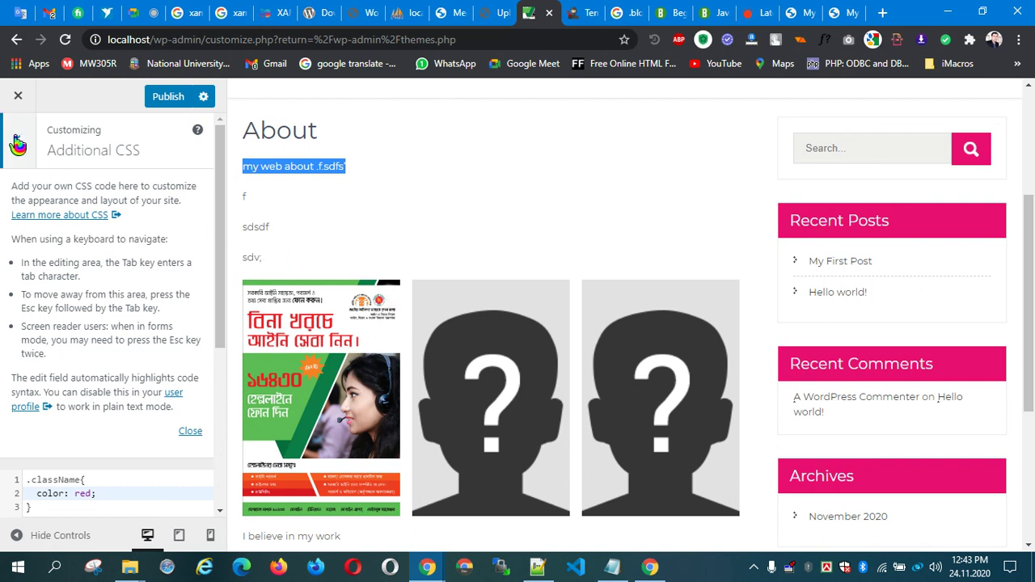
Step: Publish the pending customizer changes and reopen the Additional CSS section
click(169, 98)
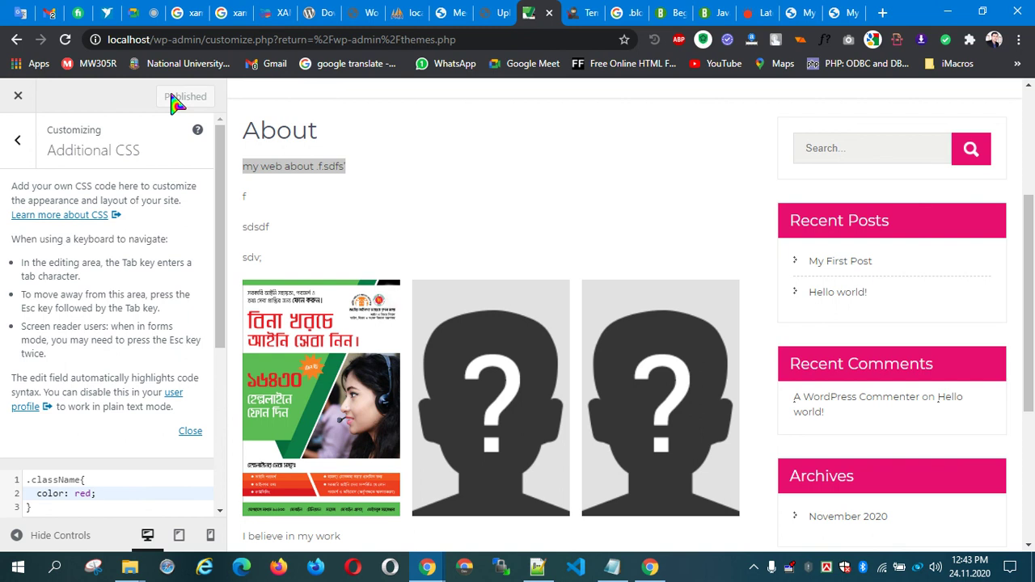
click(15, 153)
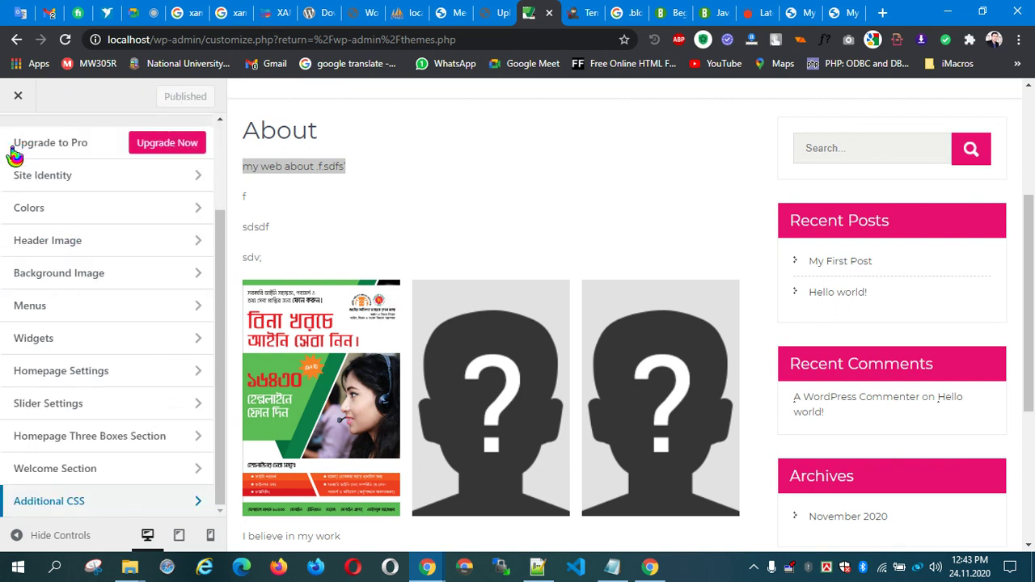
scroll(101, 206, up, 3)
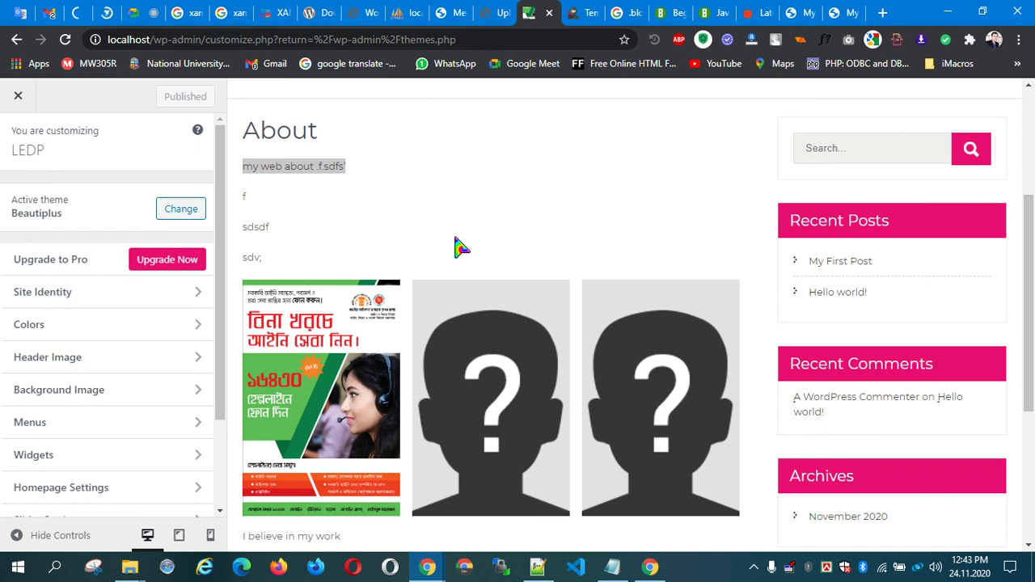
click(372, 201)
scroll(300, 254, down, 3)
scroll(306, 234, up, 3)
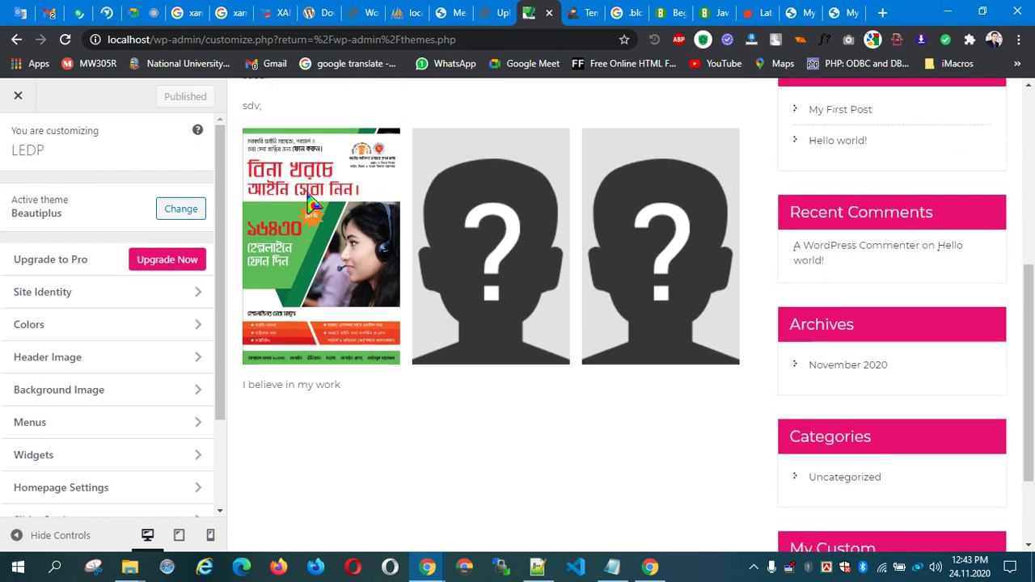
scroll(112, 461, down, 1)
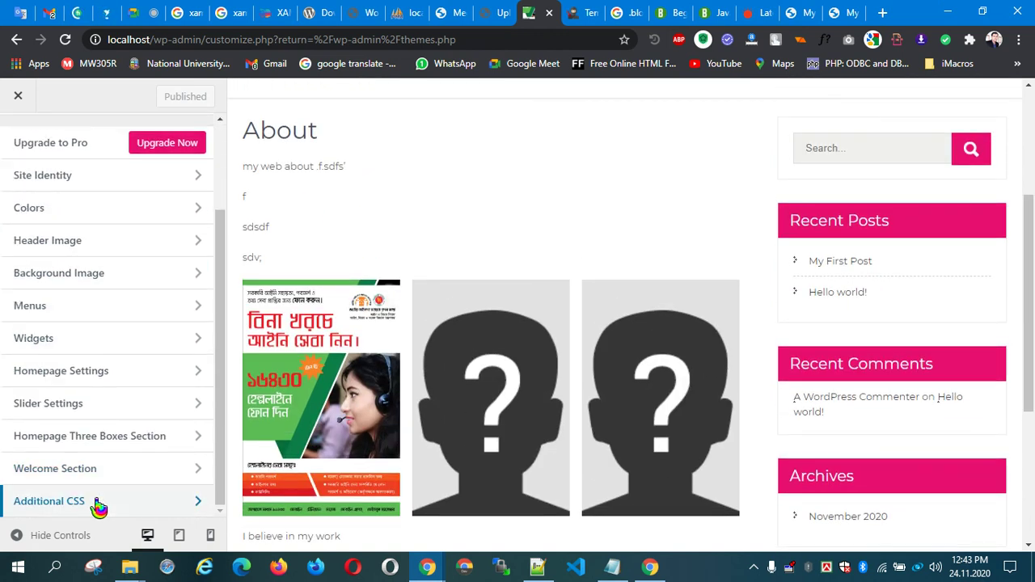
click(97, 502)
scroll(116, 469, down, 3)
Step: Inspect the About heading and paste its entry-title class over .className in the CSS rule
click(105, 207)
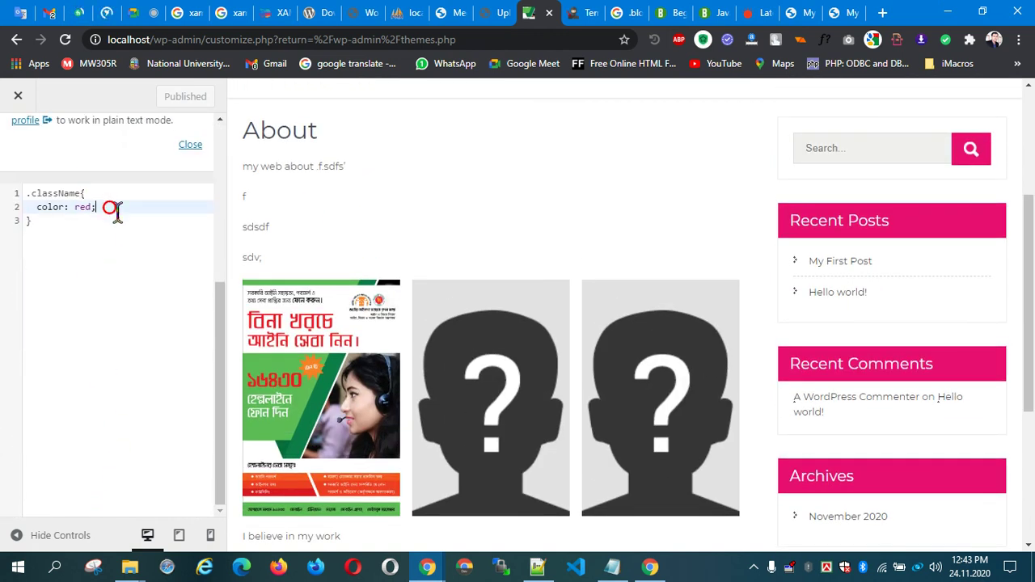
right_click(279, 133)
click(339, 393)
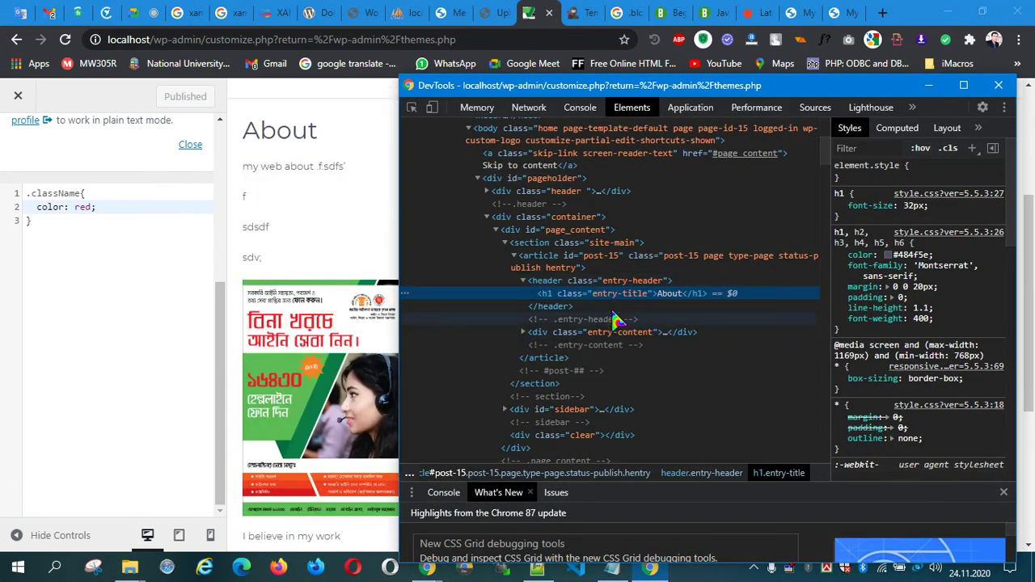
double_click(630, 295)
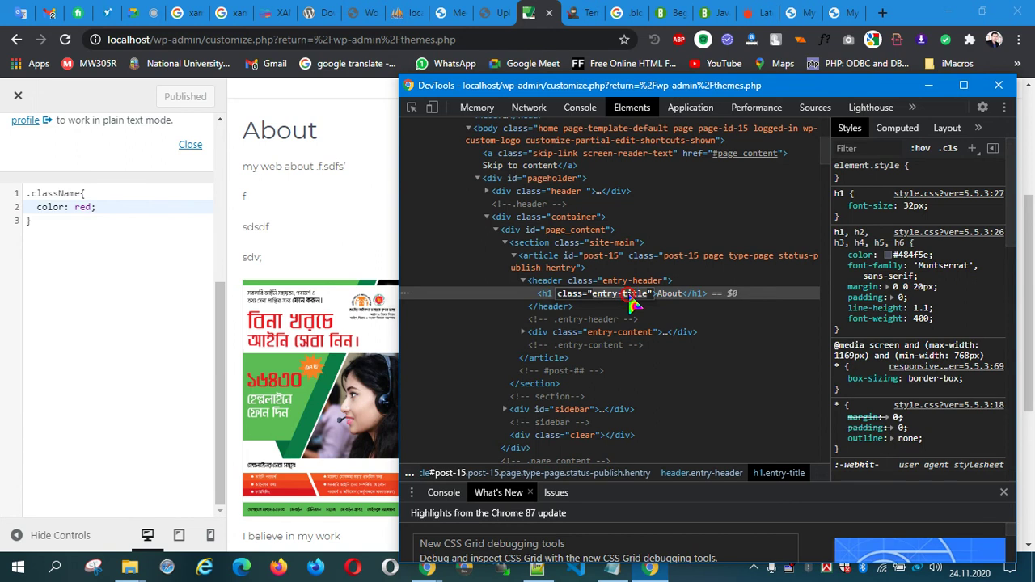
double_click(67, 194)
text(entry-title)
Step: Change the rule's colour value from red to yellow
click(116, 208)
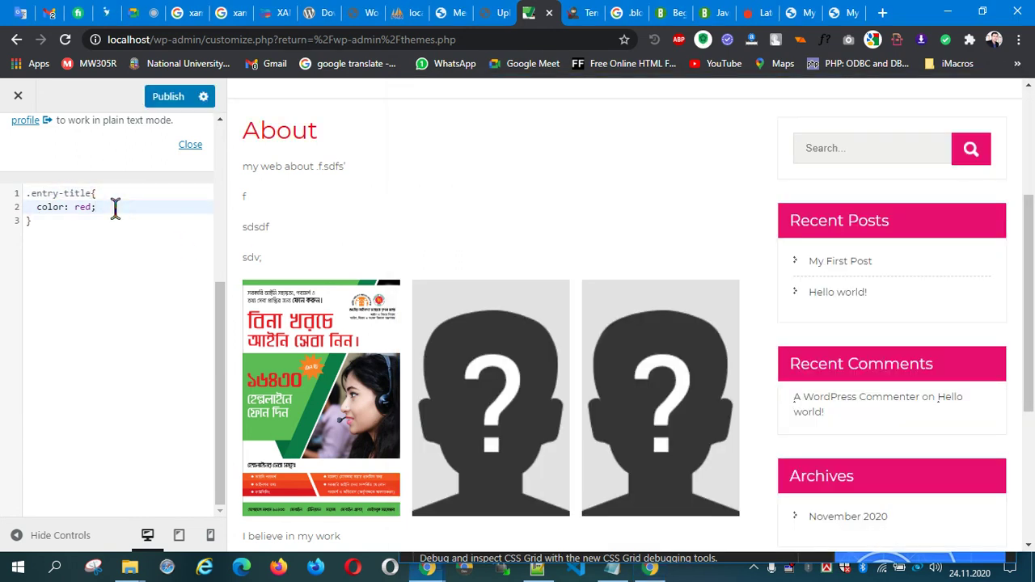
click(81, 203)
double_click(81, 207)
text(gr)
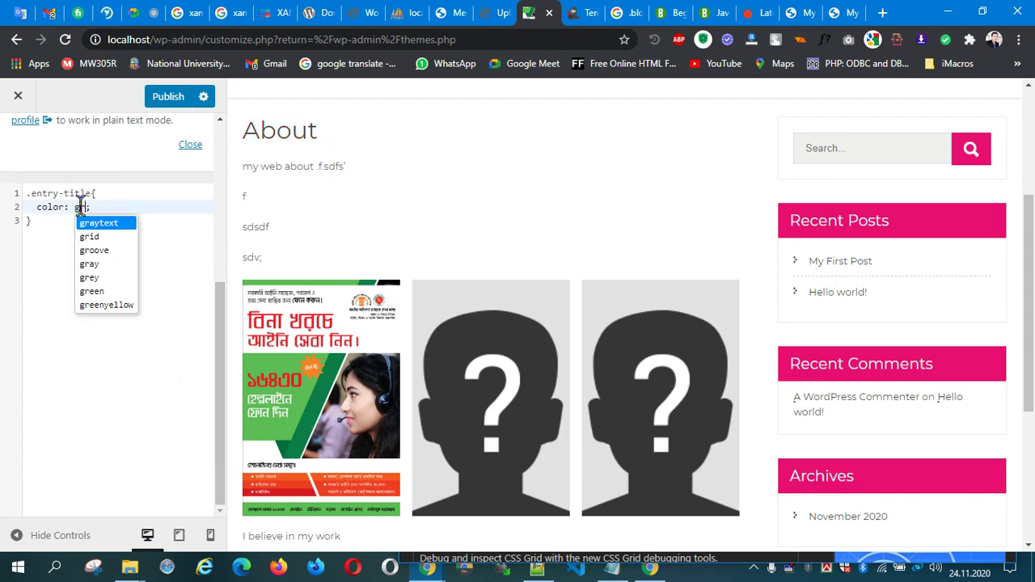
text(een)
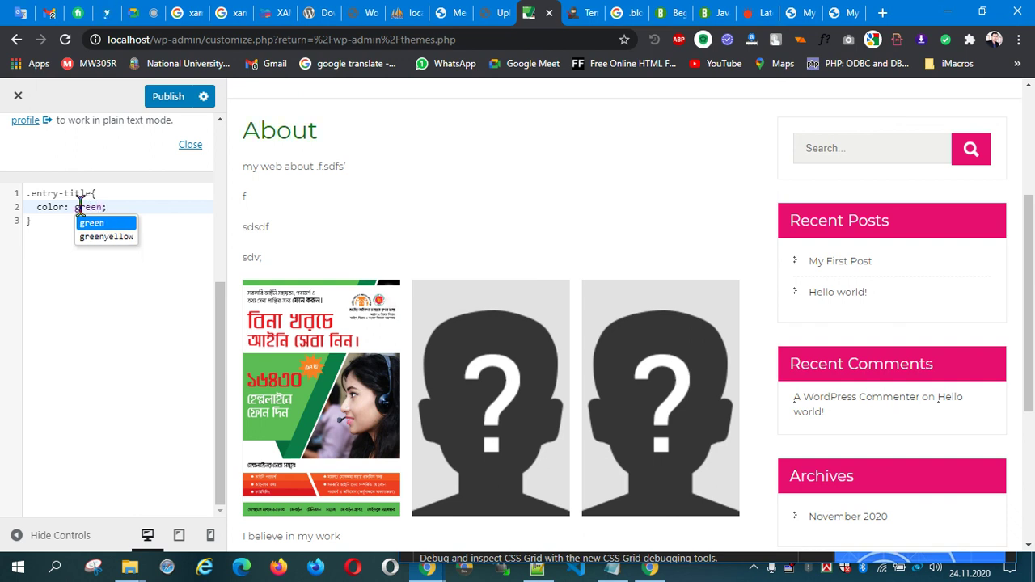
double_click(83, 207)
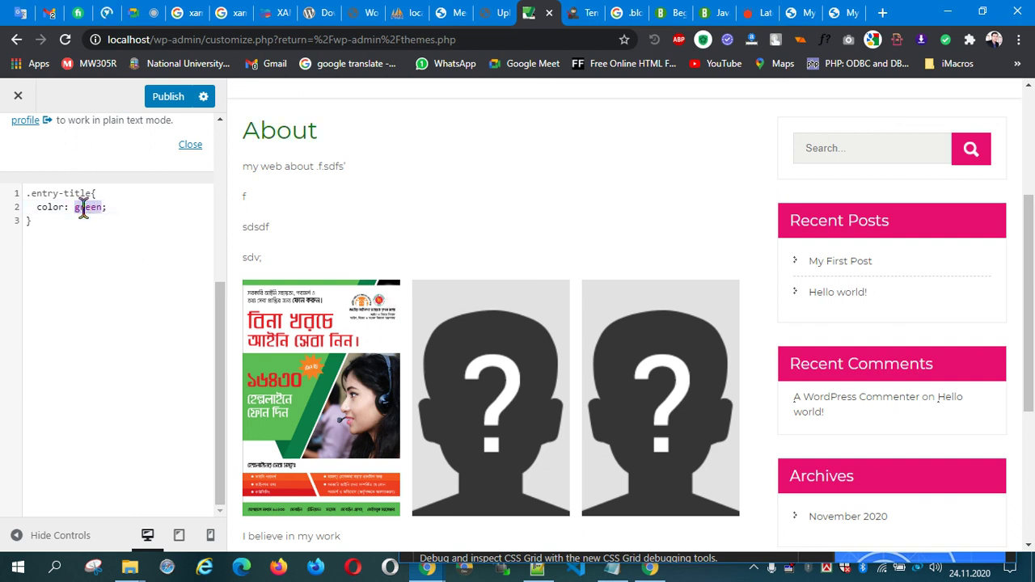
text(yellow)
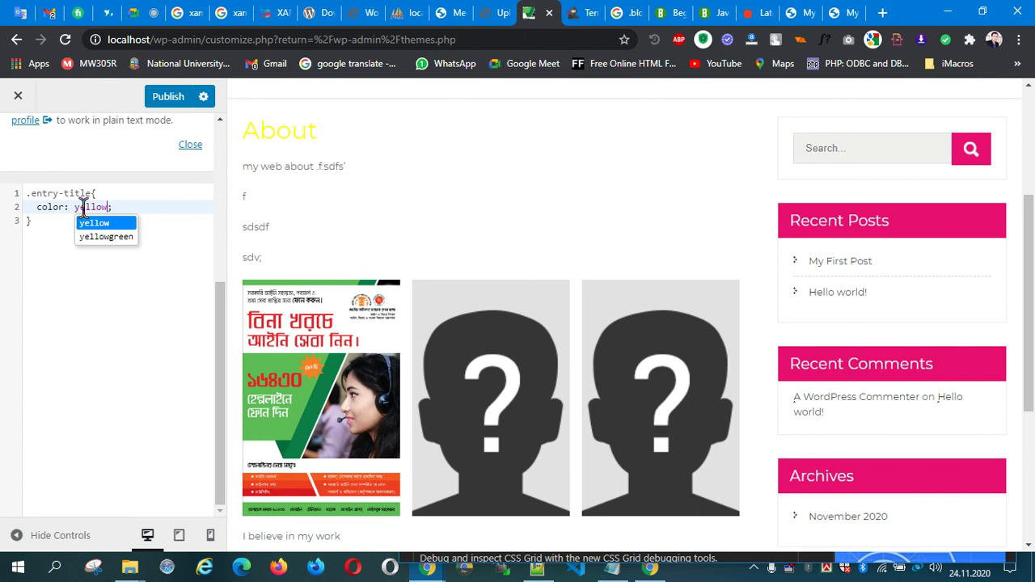
click(170, 238)
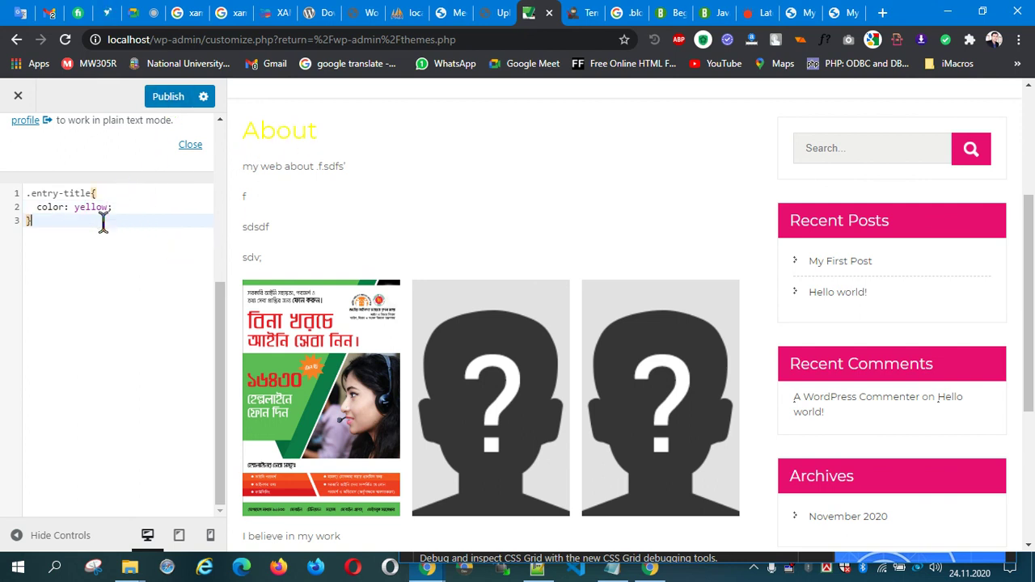
scroll(370, 250, up, 3)
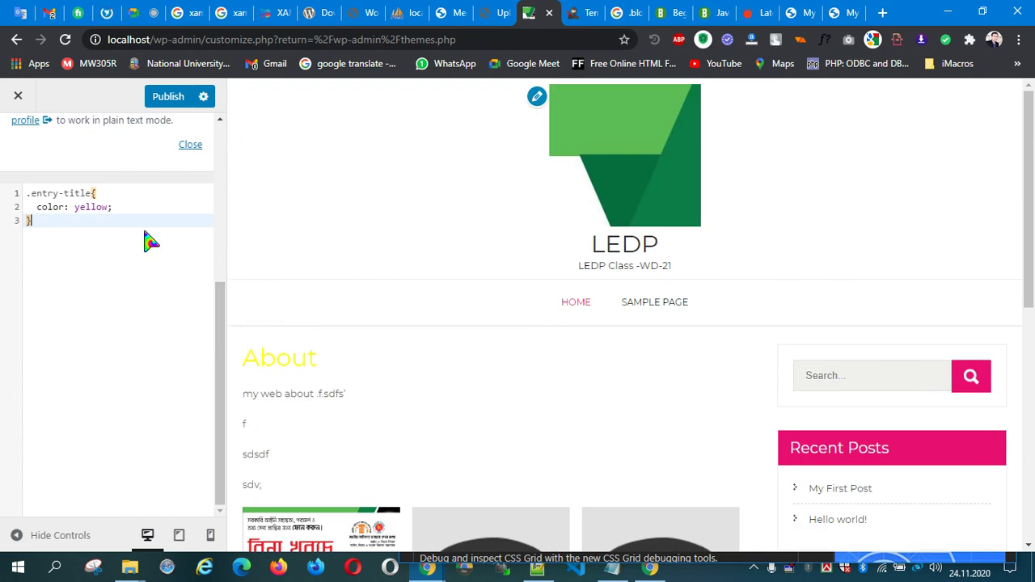
Step: Publish the yellow .entry-title CSS and close the Customizer back to the Themes page
scroll(149, 241, up, 3)
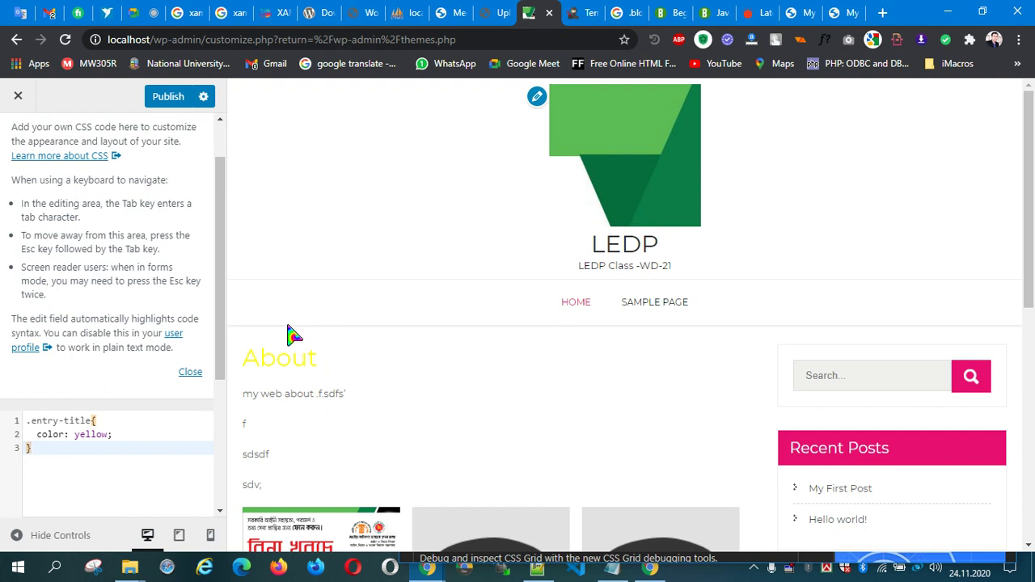
click(165, 101)
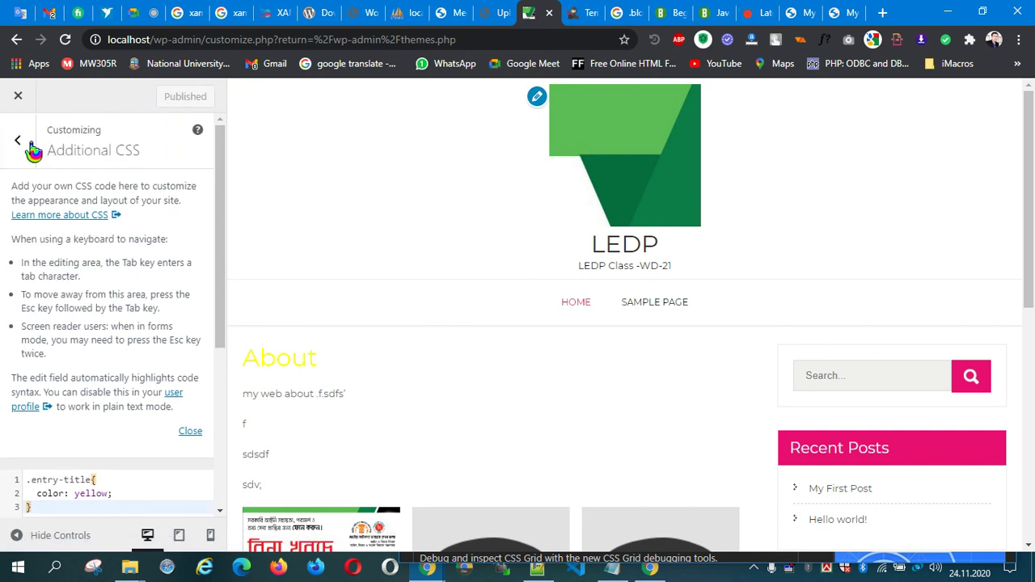
click(31, 144)
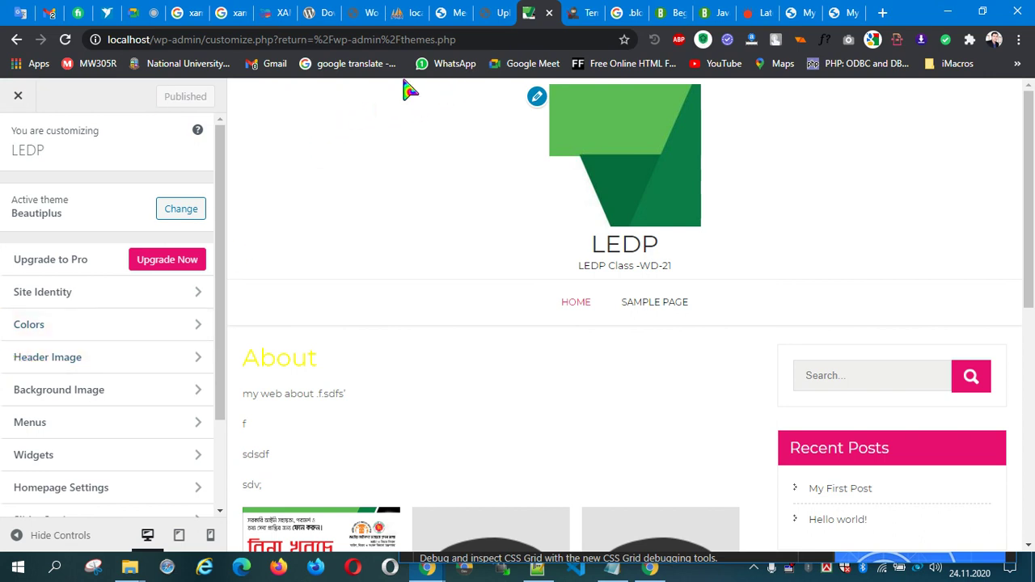
click(17, 99)
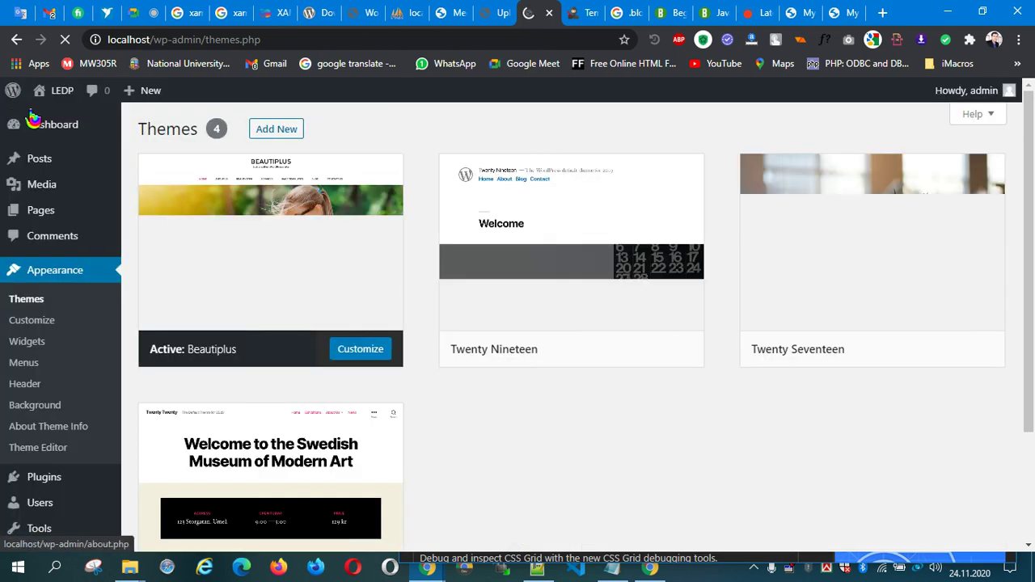
Step: Open Appearance > Menus in a new tab and create a menu named header_menu
middle_click(37, 369)
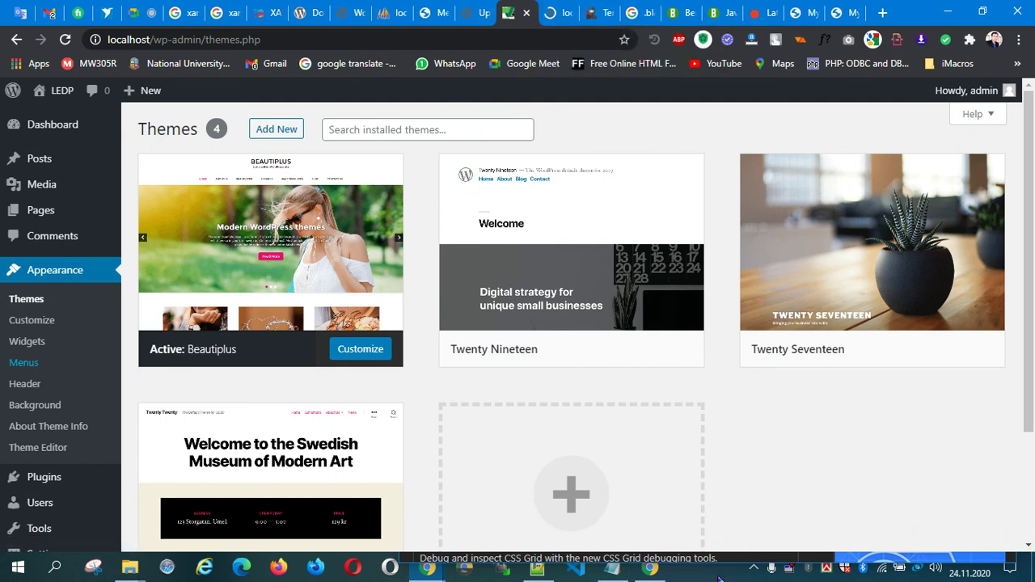
scroll(601, 462, down, 2)
scroll(655, 465, up, 2)
click(566, 14)
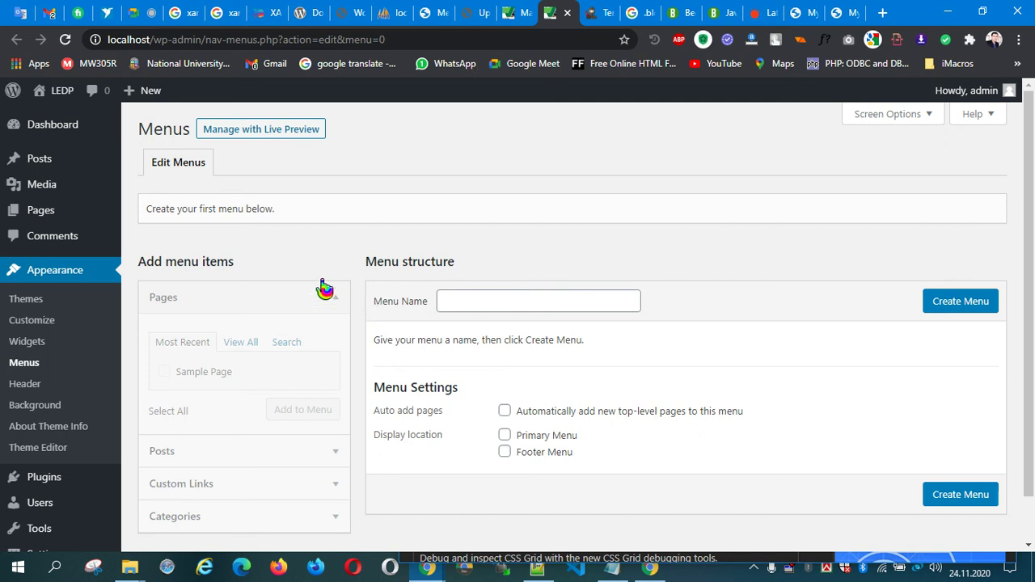
click(467, 305)
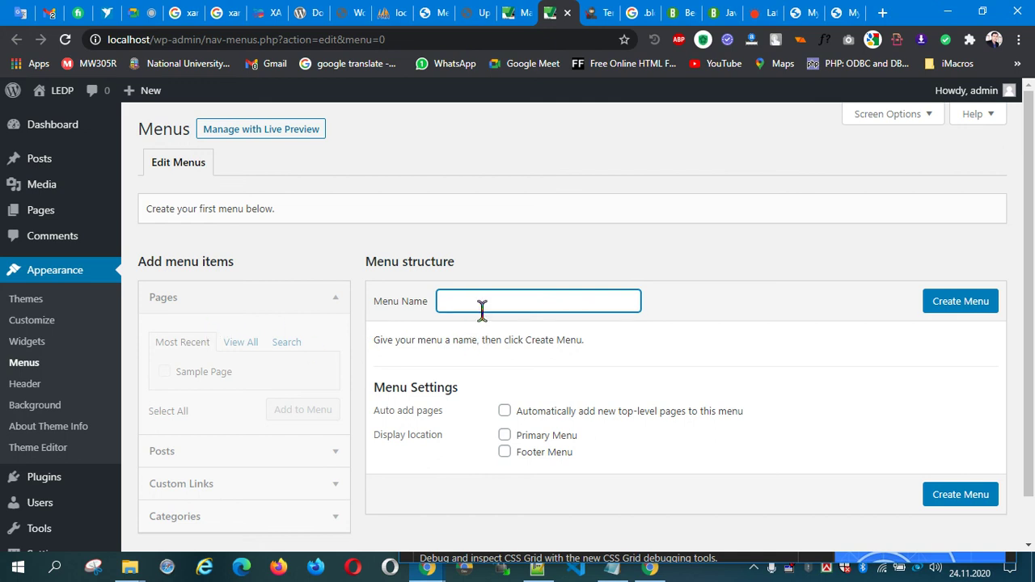
key(Return)
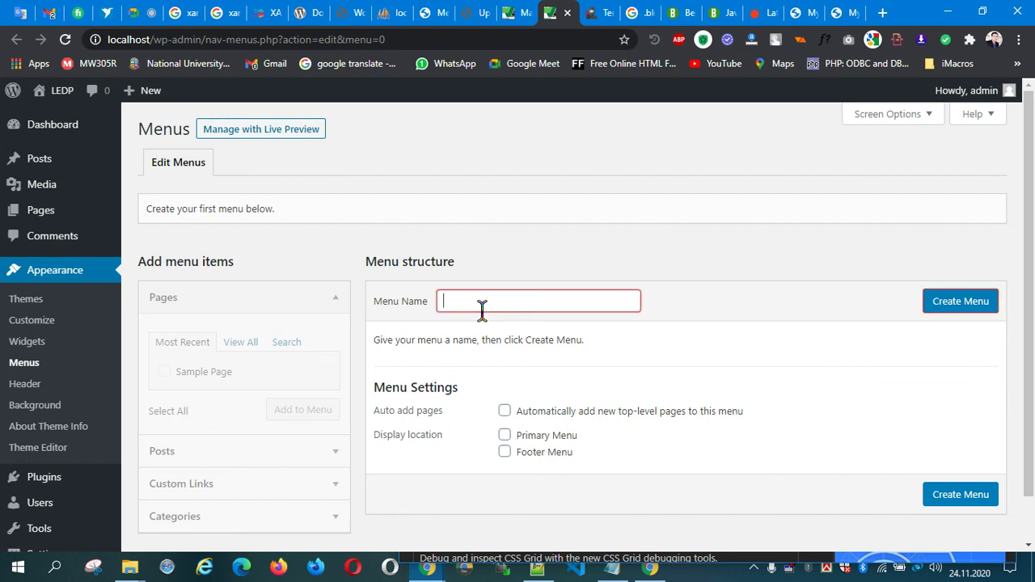
text(final_)
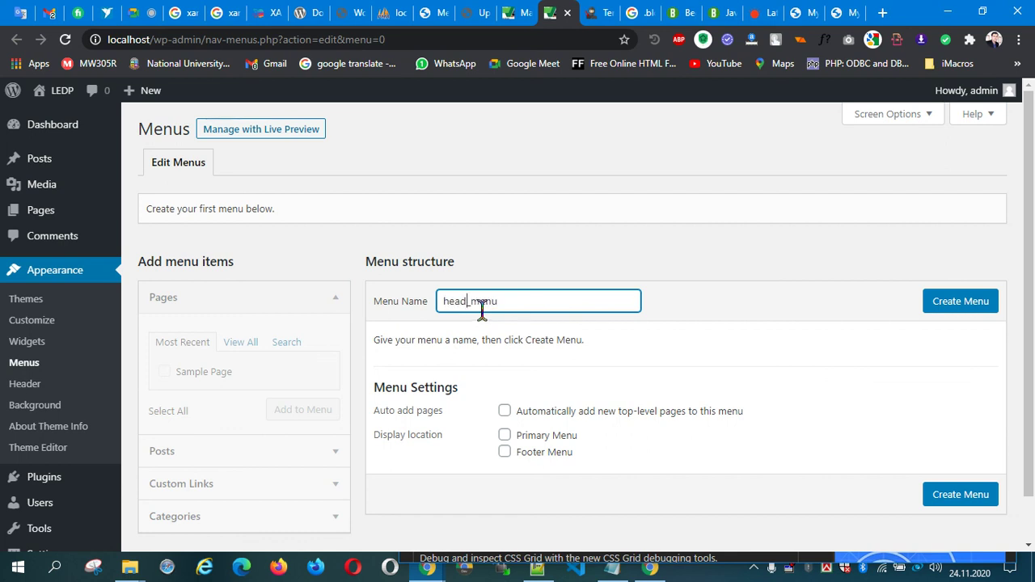
click(958, 313)
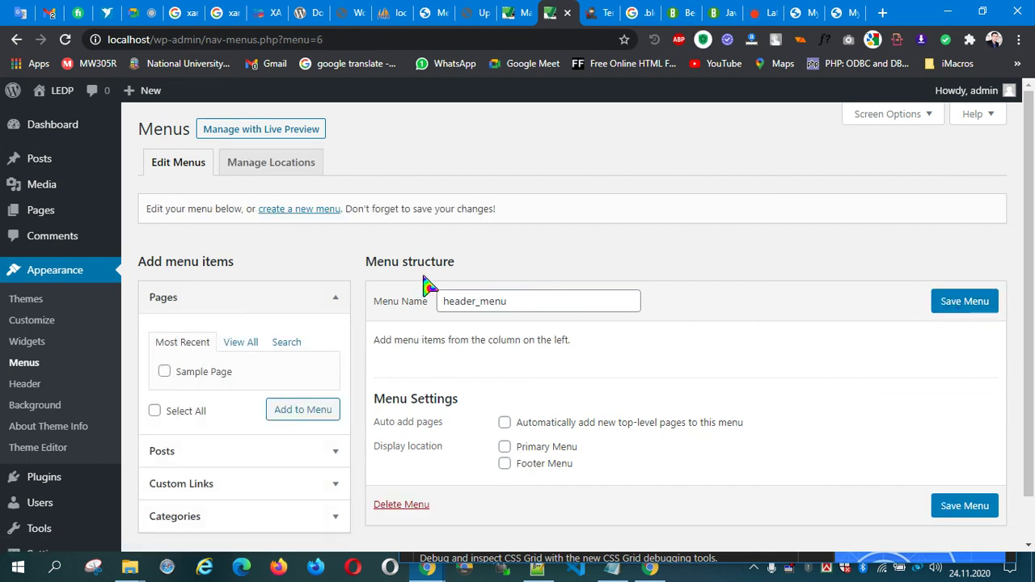
click(518, 301)
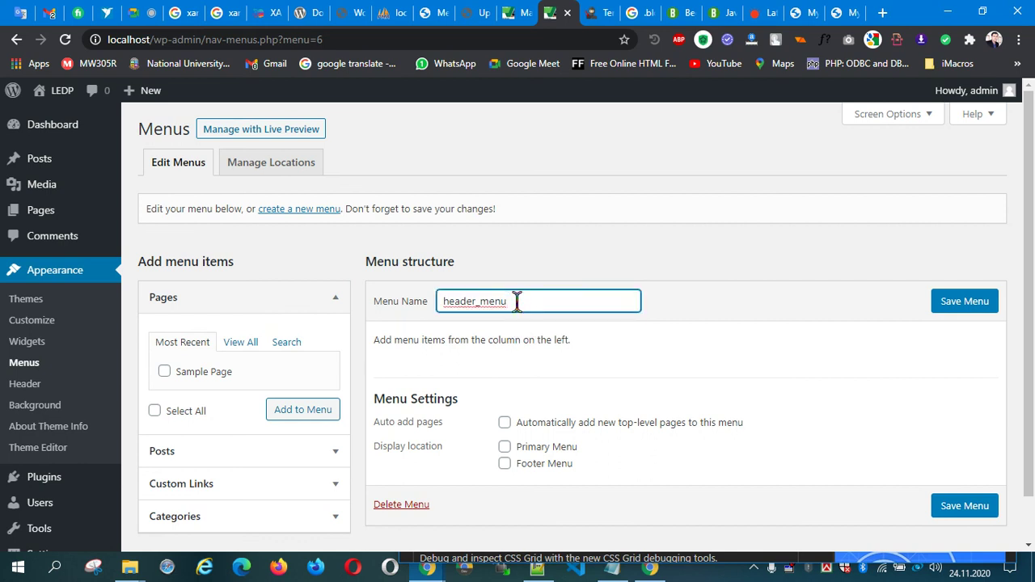
Step: Add the About and Sample Page pages to header_menu from the View All pages list
scroll(517, 300, down, 2)
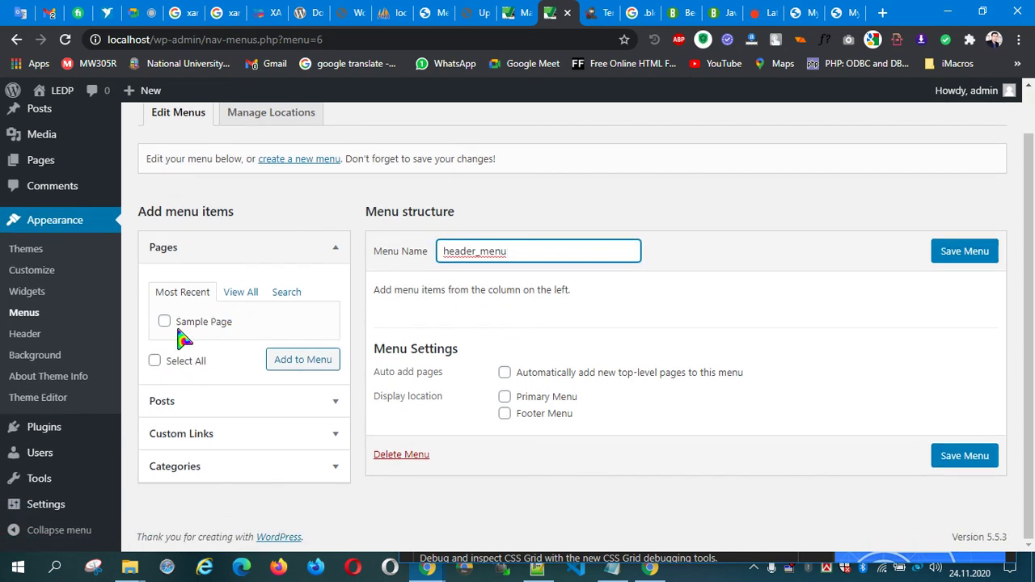
click(249, 405)
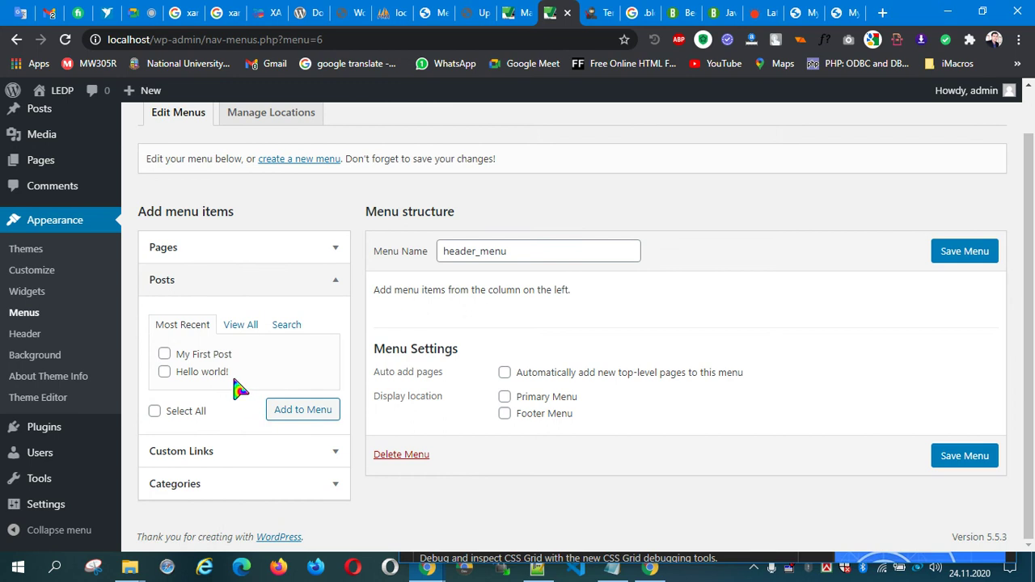
click(187, 250)
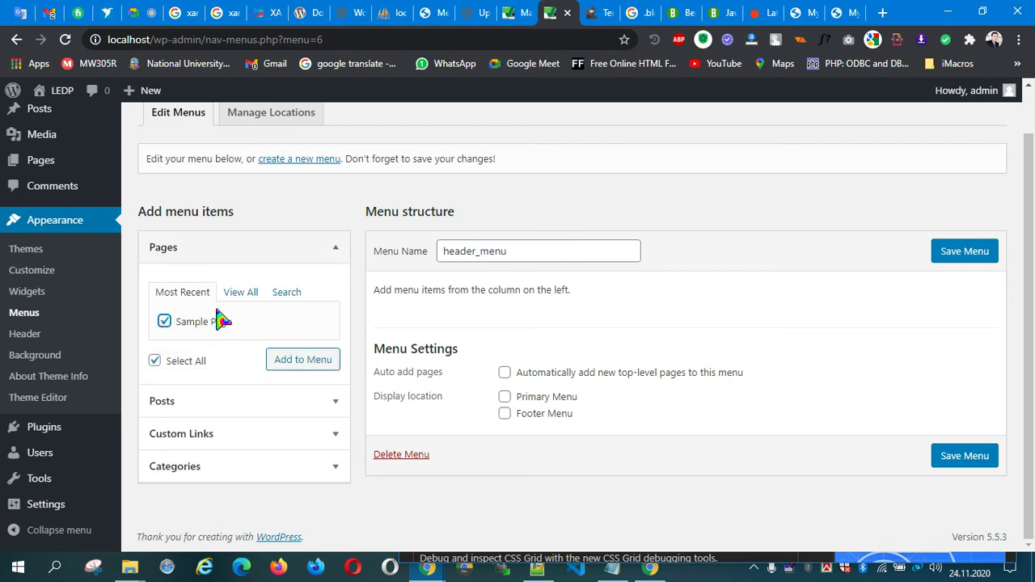
click(231, 293)
click(164, 321)
click(164, 339)
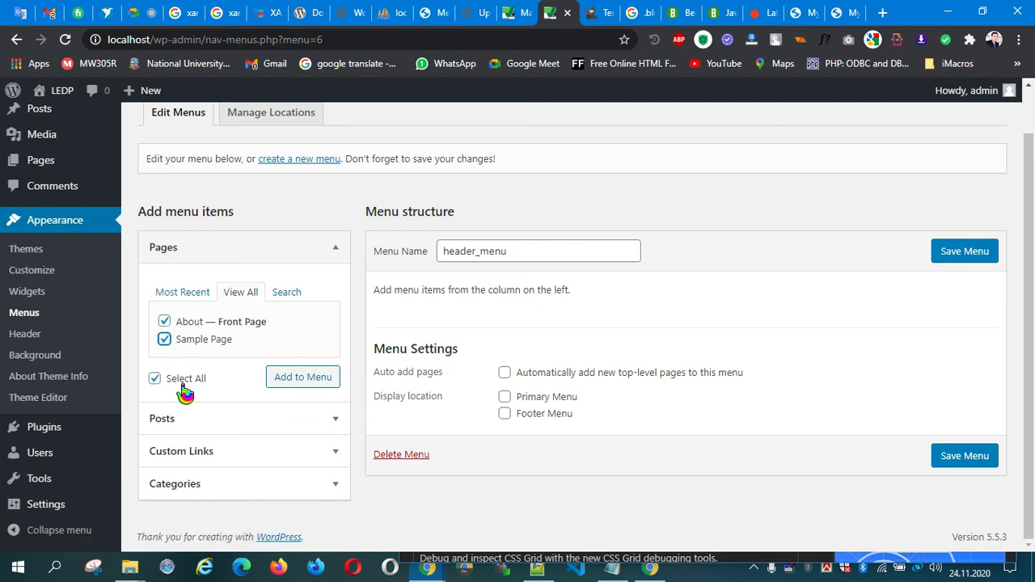
click(298, 380)
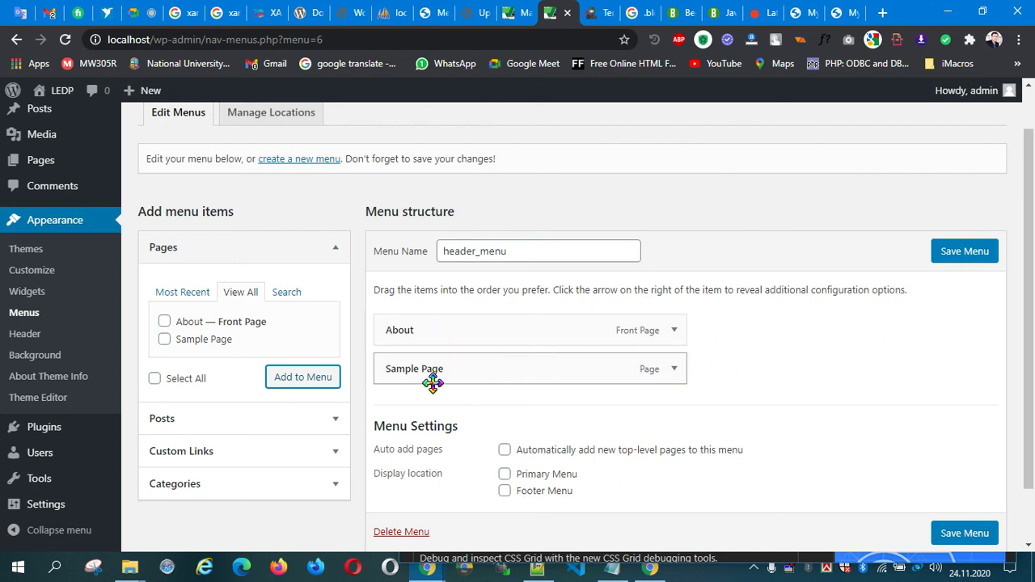
Step: Add My First Post to the menu, then remove it again
click(321, 420)
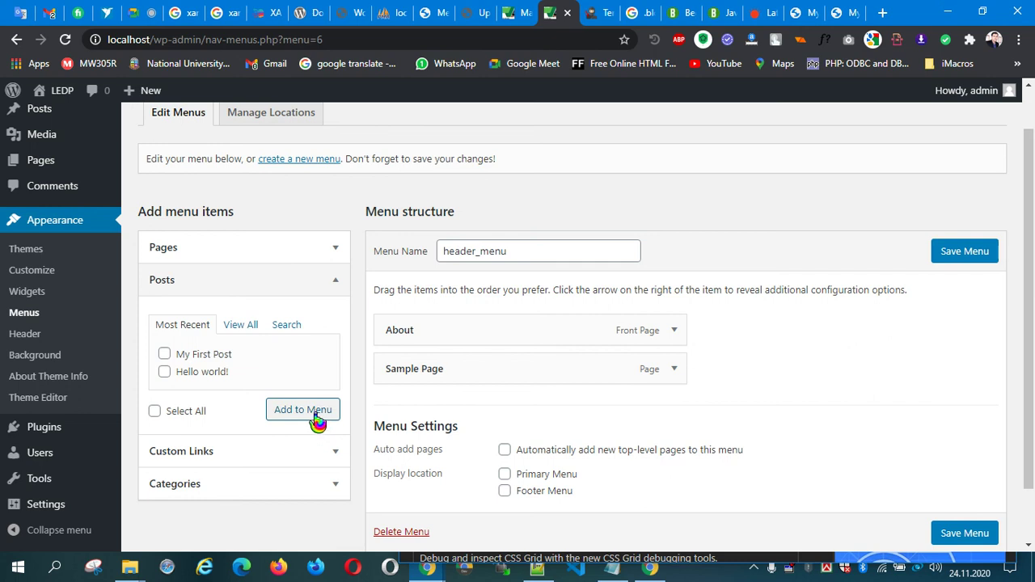
click(162, 354)
click(322, 410)
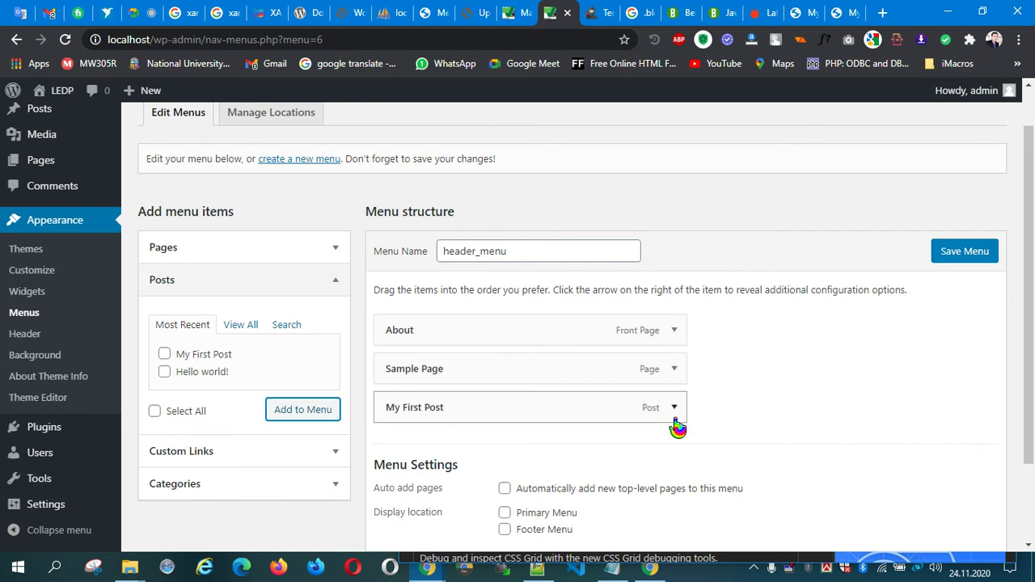
click(675, 411)
scroll(681, 416, down, 1)
scroll(682, 416, down, 1)
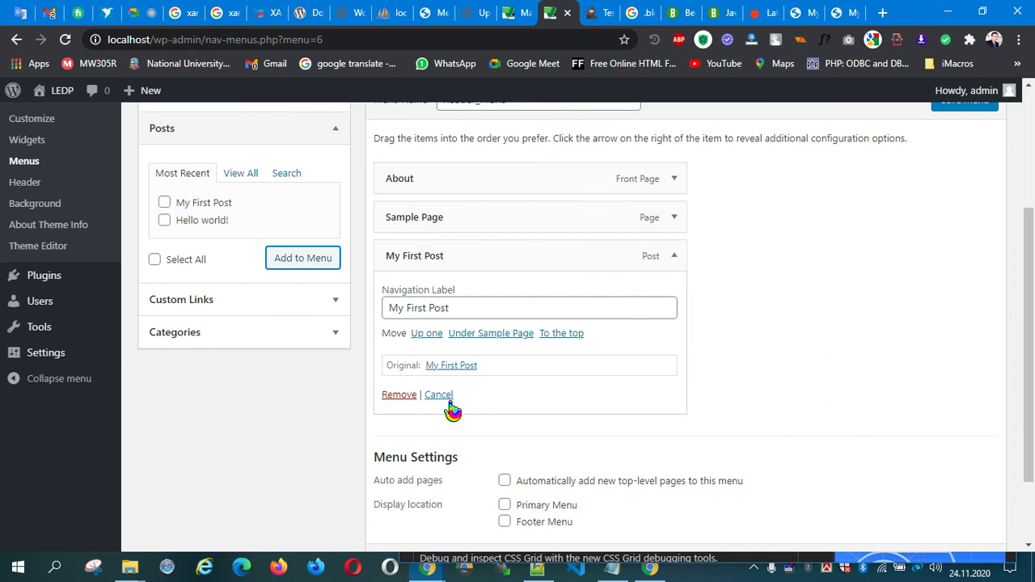
click(409, 396)
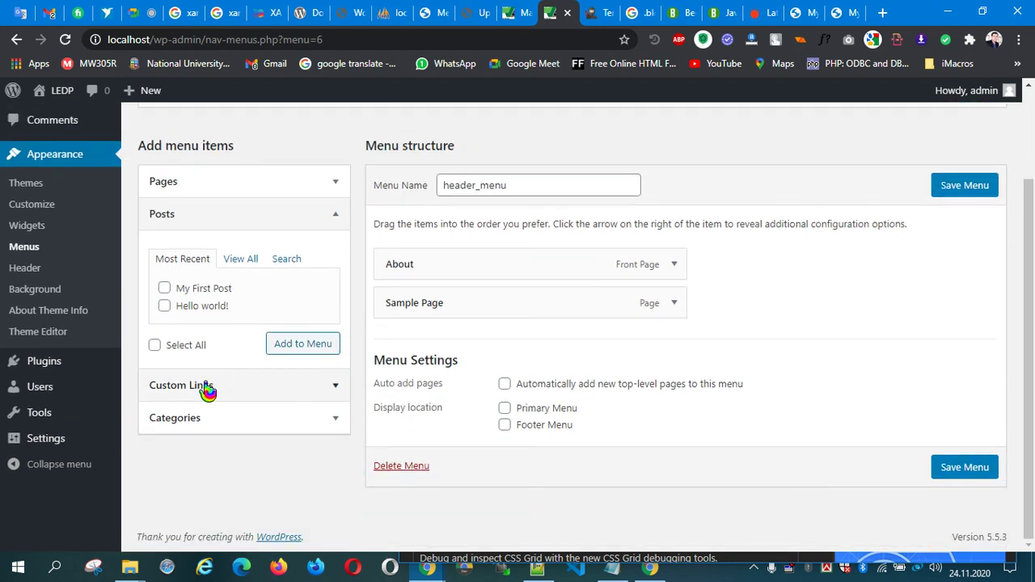
Step: Add the Bussiness category and nest it as a sub item under Sample Page
click(247, 387)
click(270, 296)
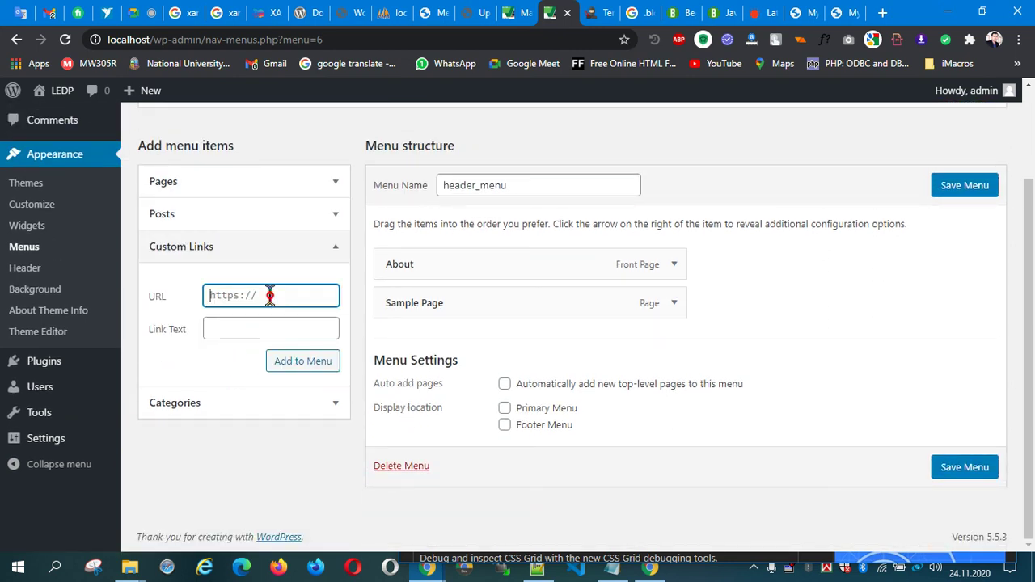
click(287, 403)
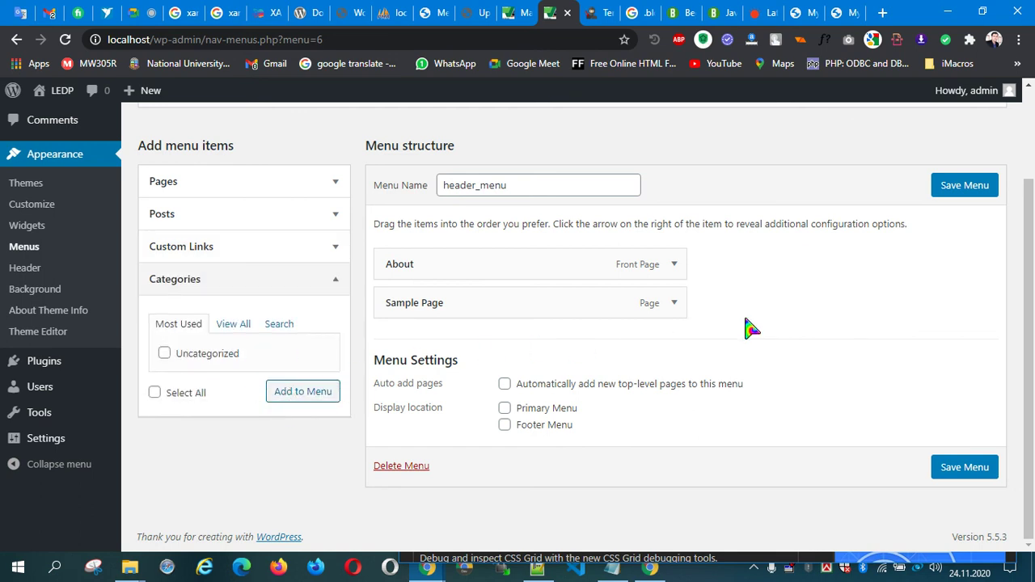
click(231, 324)
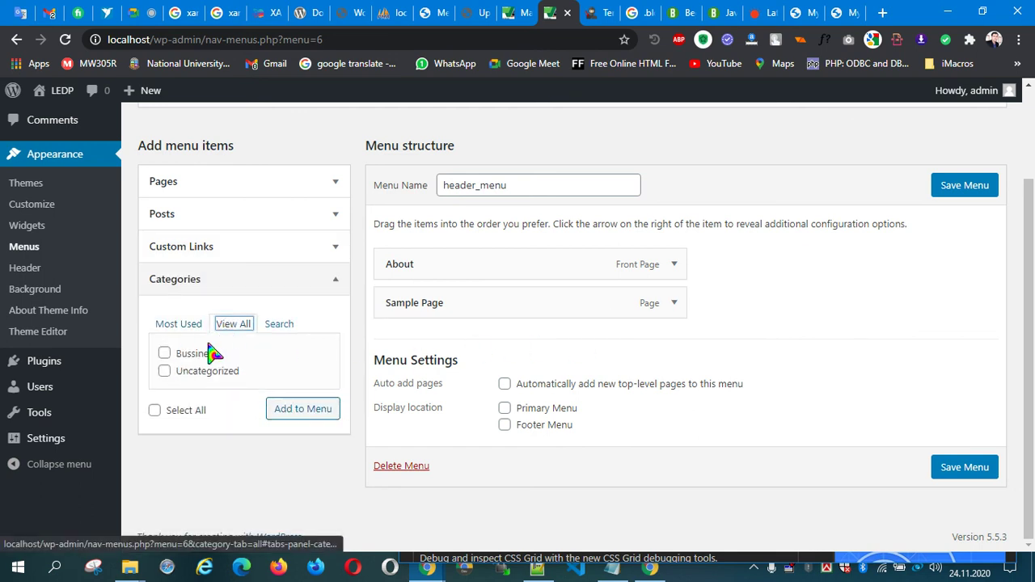
click(164, 353)
click(324, 412)
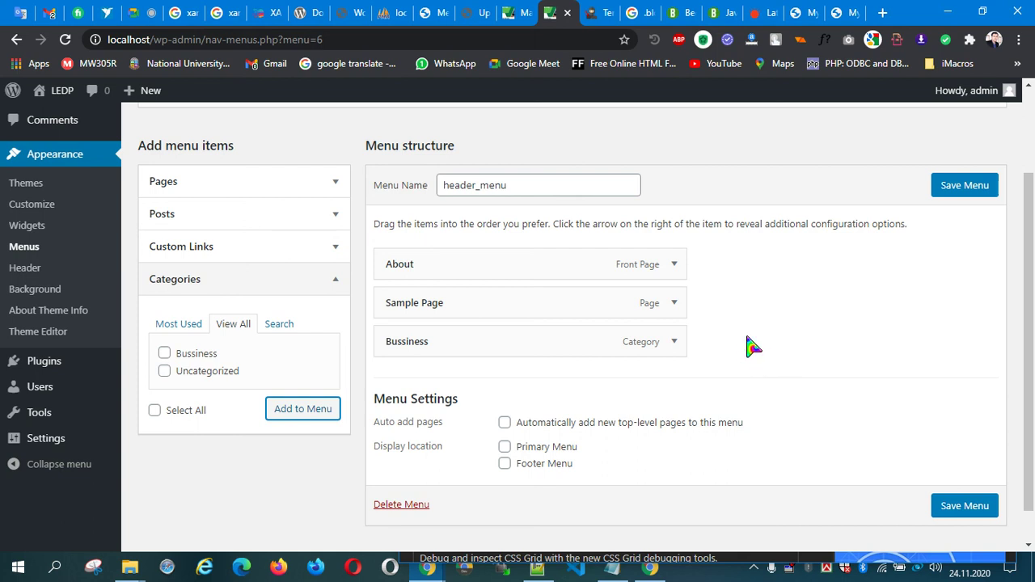
drag(467, 344, 550, 342)
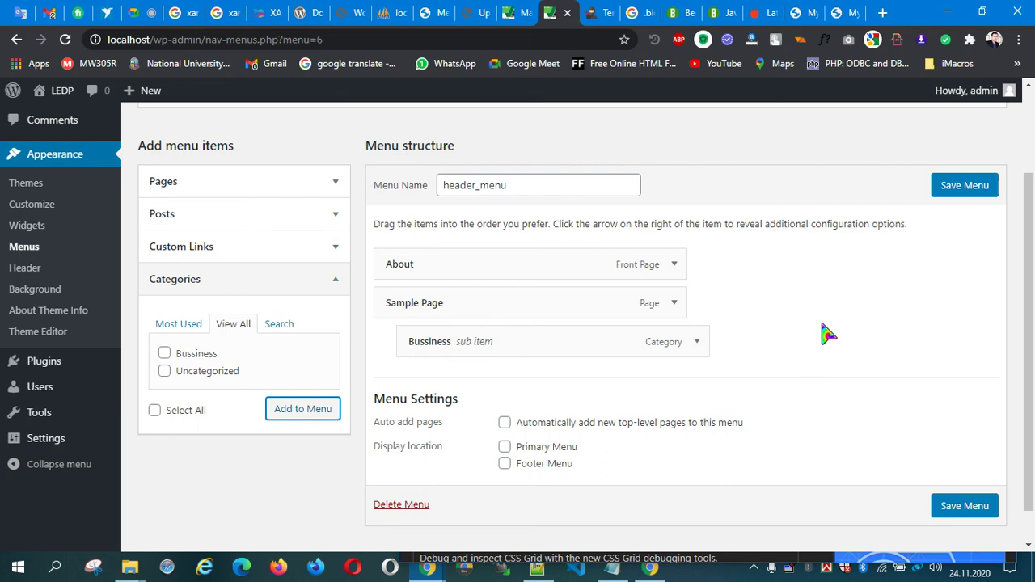
Step: Set header_menu as the Primary Menu, save, and check the Sample Page dropdown on the live site
click(506, 448)
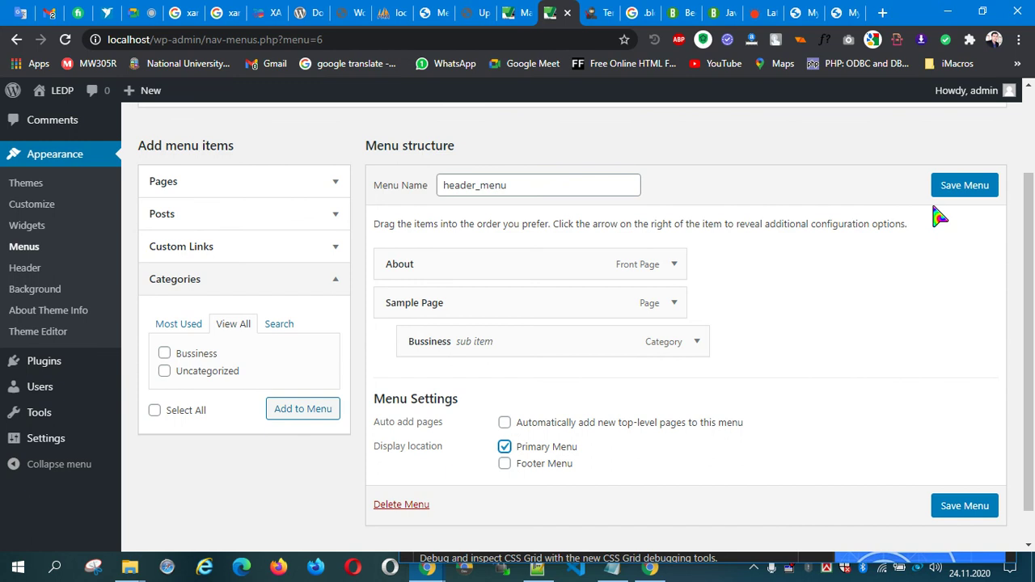
click(962, 509)
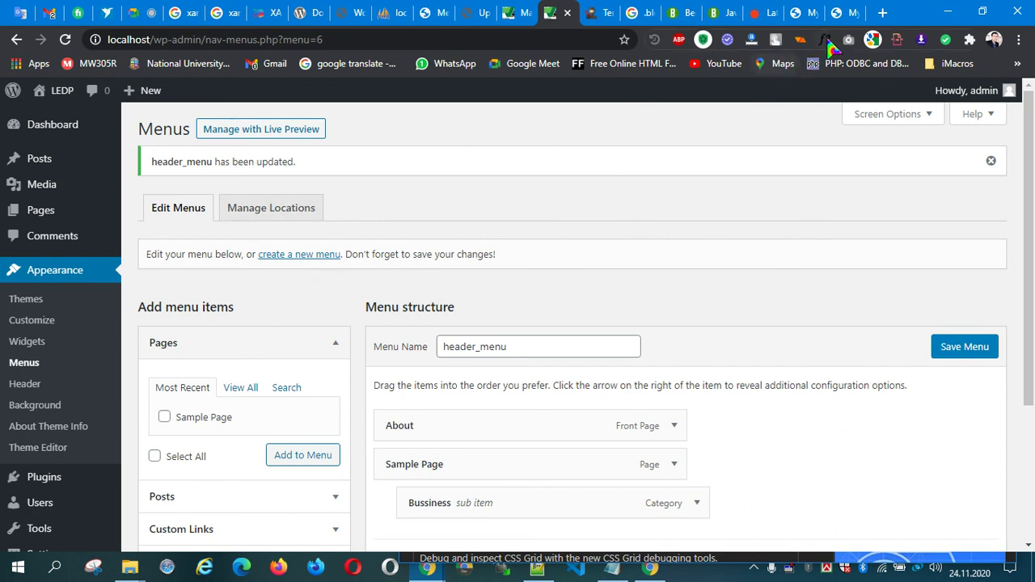
click(840, 13)
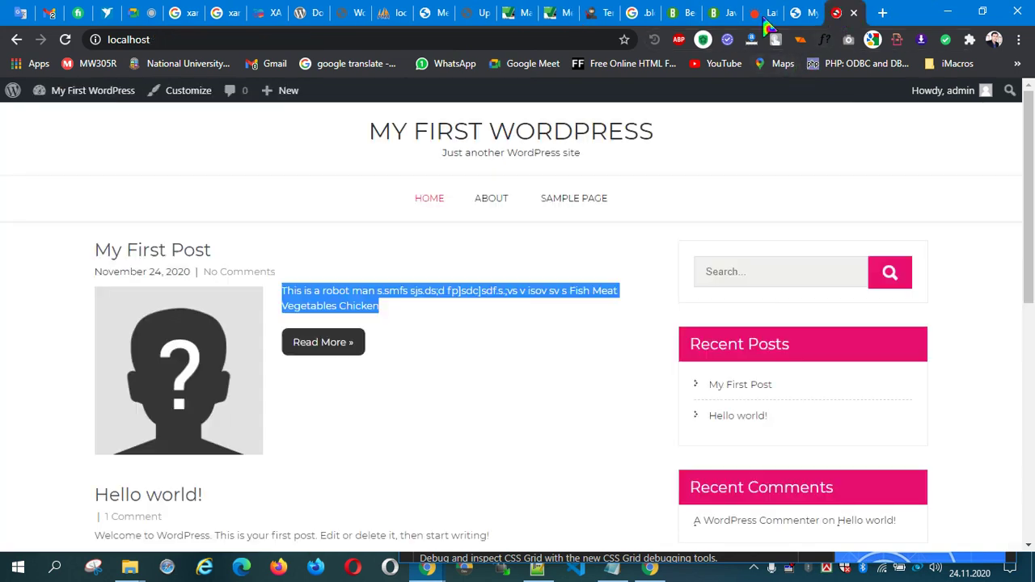
click(64, 42)
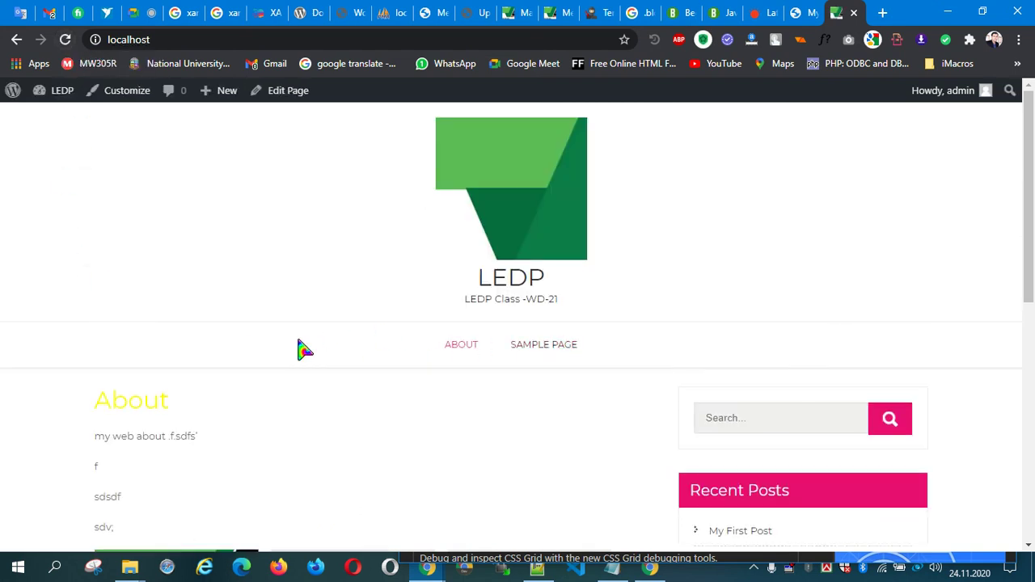
mouse_move(507, 346)
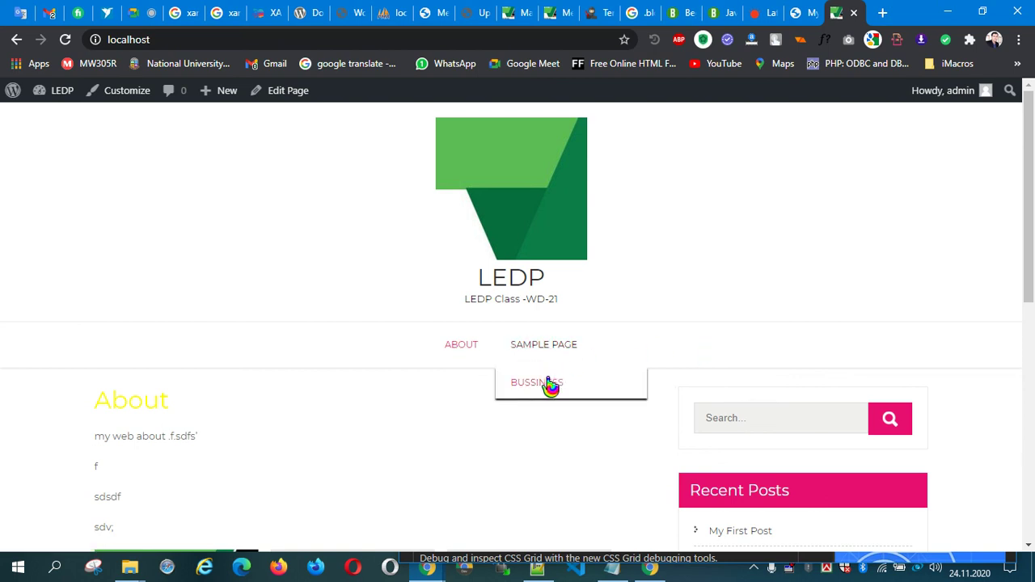
click(800, 12)
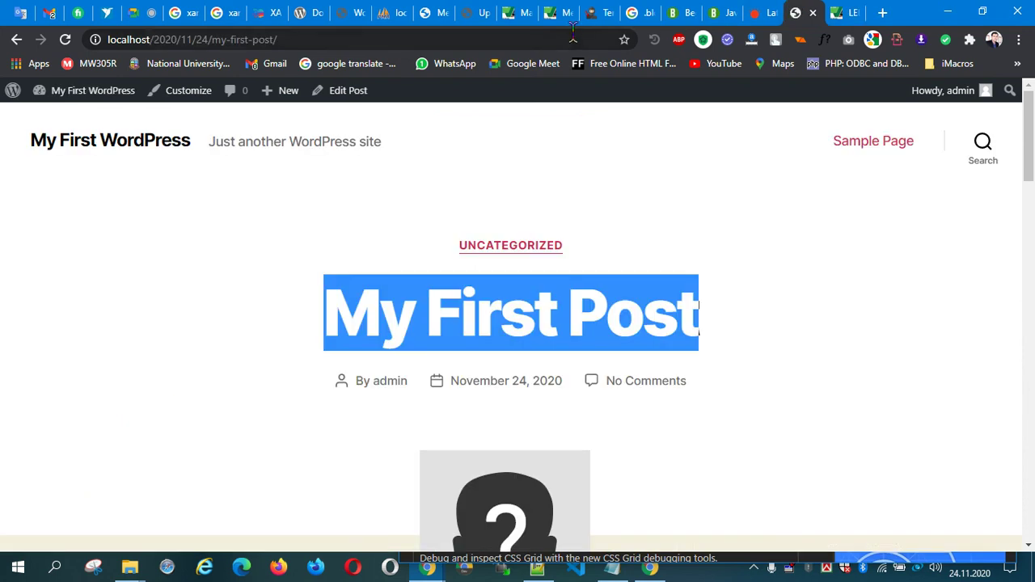
click(552, 12)
scroll(671, 384, down, 2)
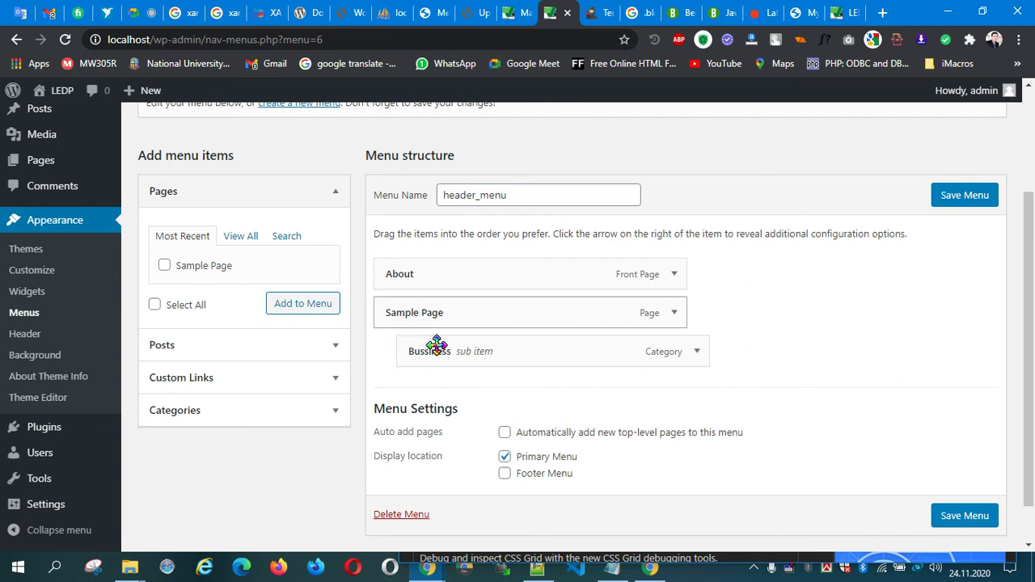
Step: Try shifting Bussiness between nesting levels while glancing through the other browser tabs
drag(398, 356, 429, 350)
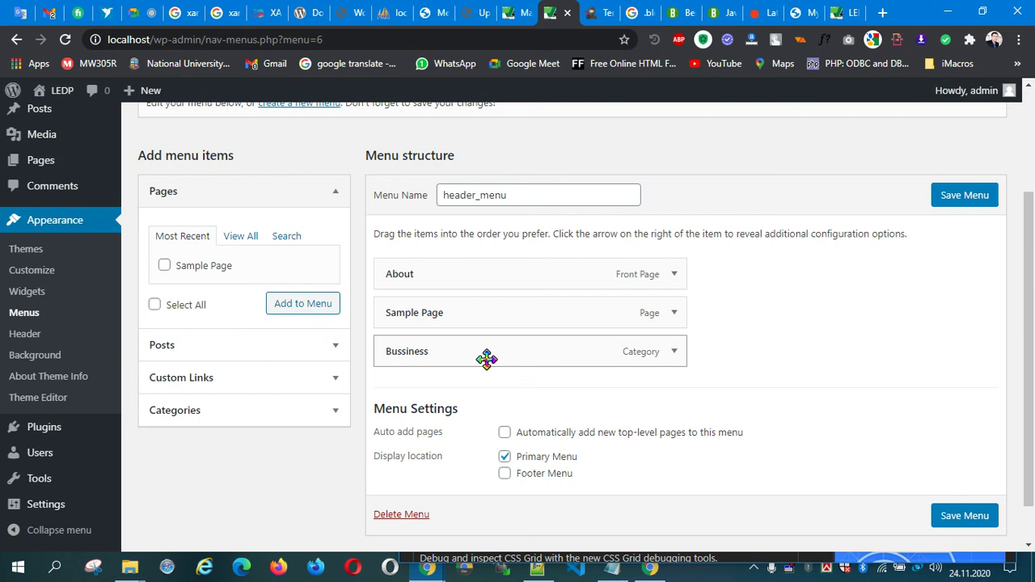
drag(418, 358, 497, 346)
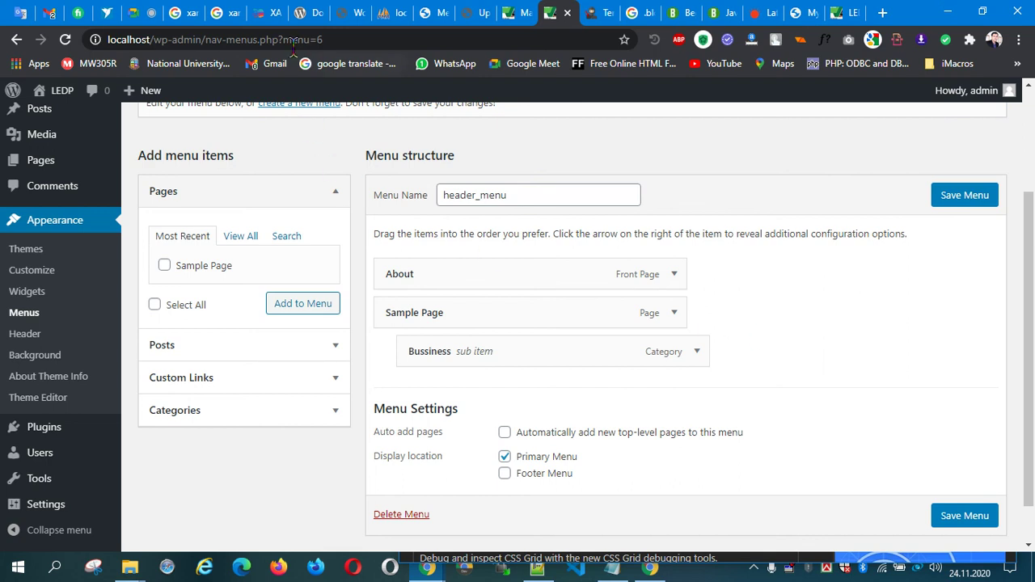
click(260, 13)
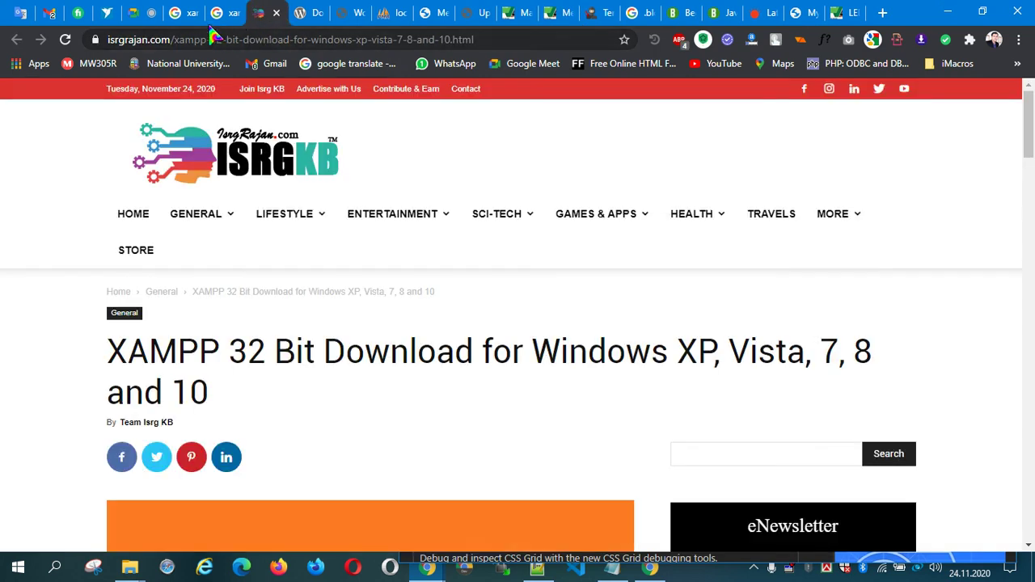
click(142, 13)
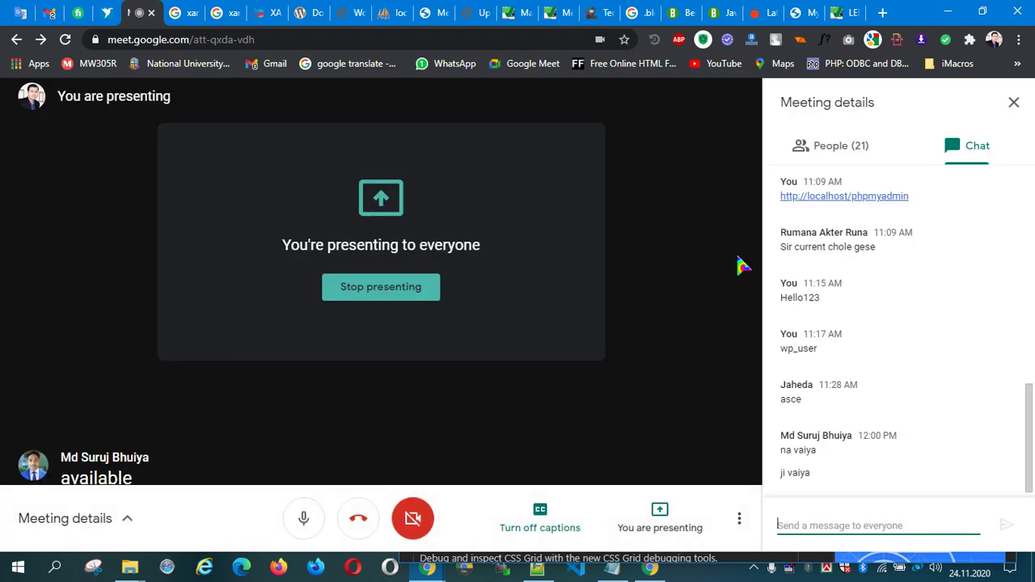
click(840, 13)
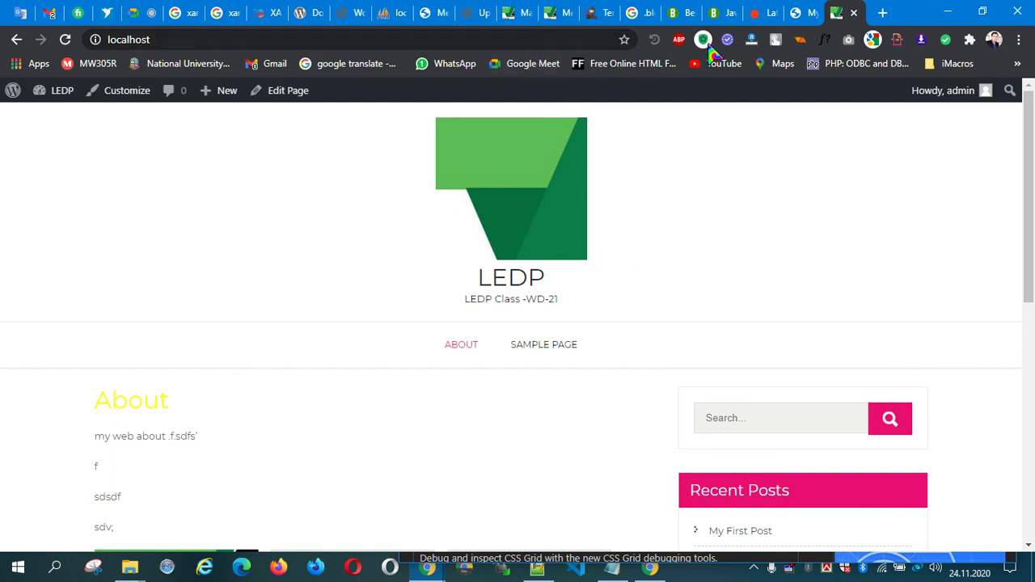
click(558, 13)
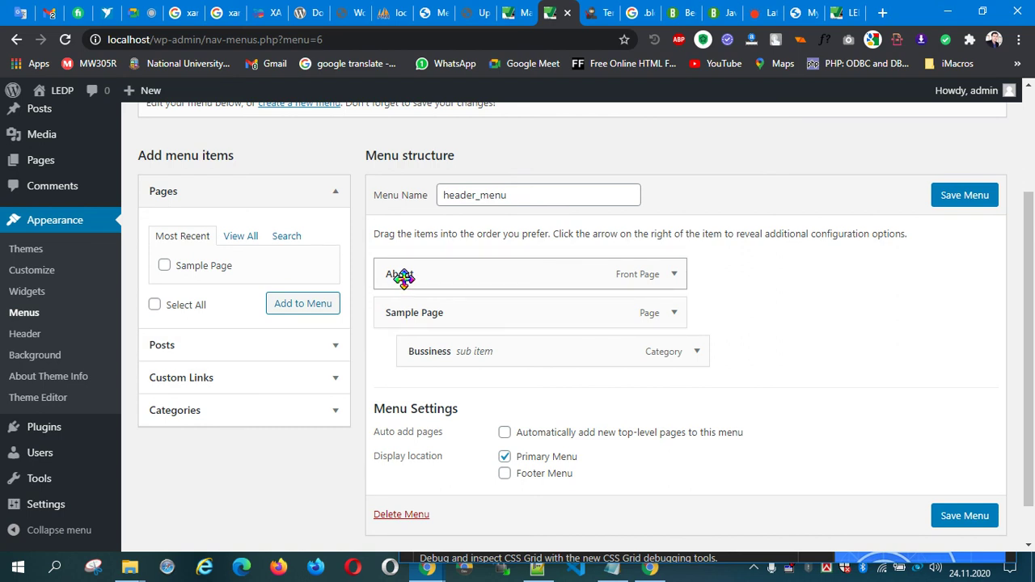
scroll(401, 275, up, 2)
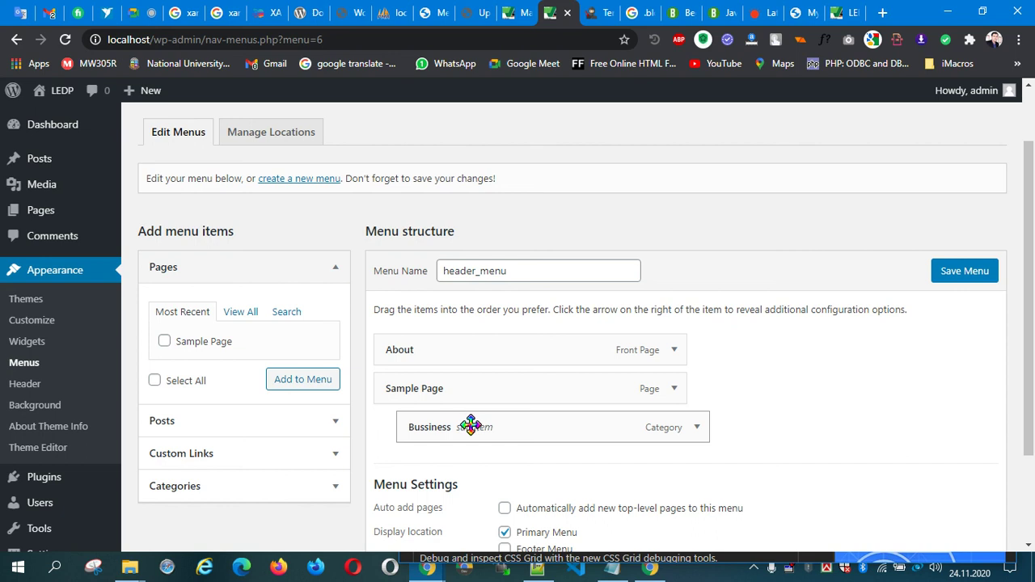
Step: Drag Bussiness to the top level unsaved, then view the Sample Page dropdown on LEDP
mouse_move(471, 427)
mouse_down()
mouse_move(492, 432)
mouse_move(476, 434)
mouse_up()
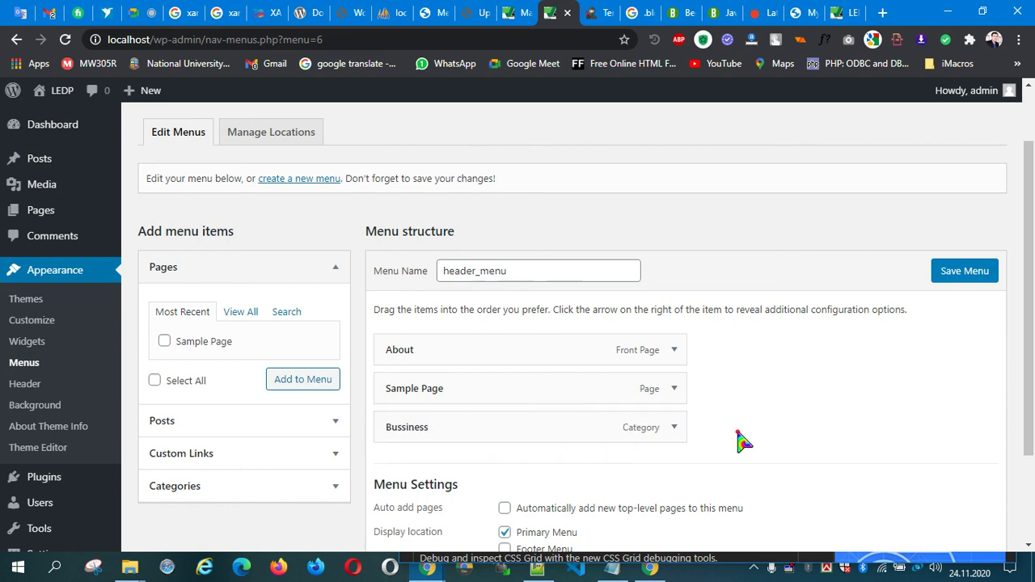
click(672, 429)
scroll(724, 439, down, 1)
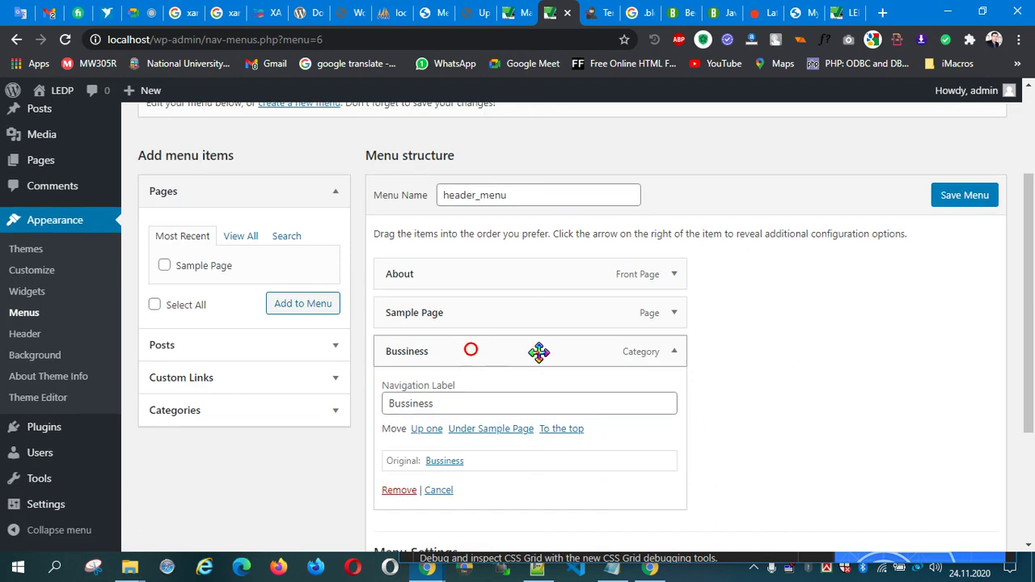
click(675, 356)
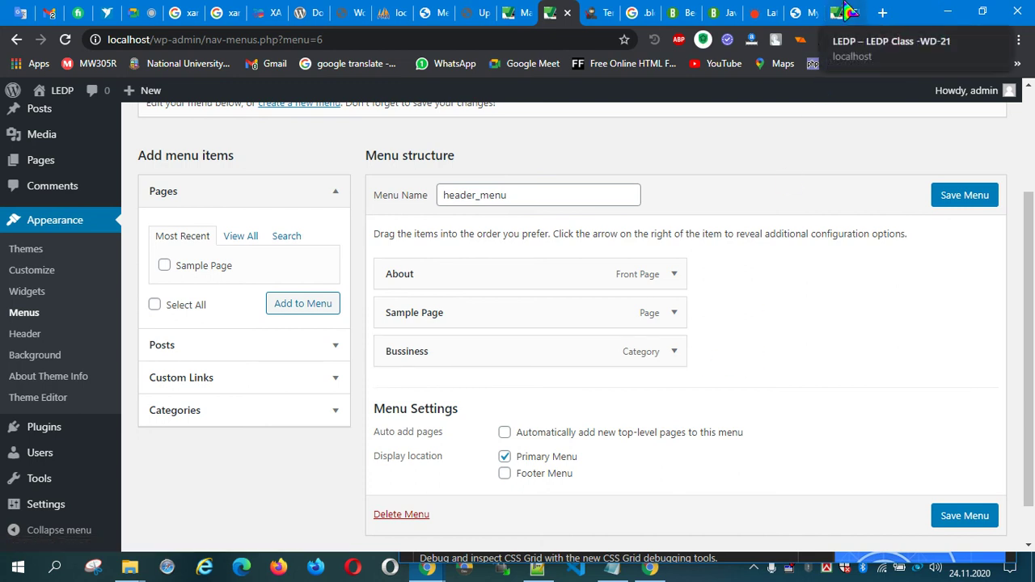
double_click(531, 195)
click(751, 228)
click(836, 12)
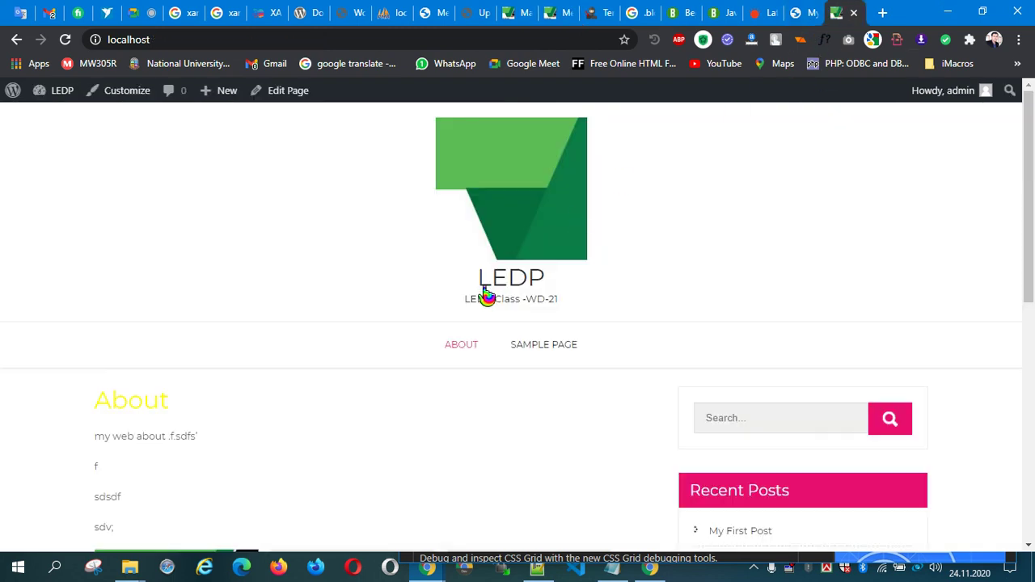
mouse_move(553, 347)
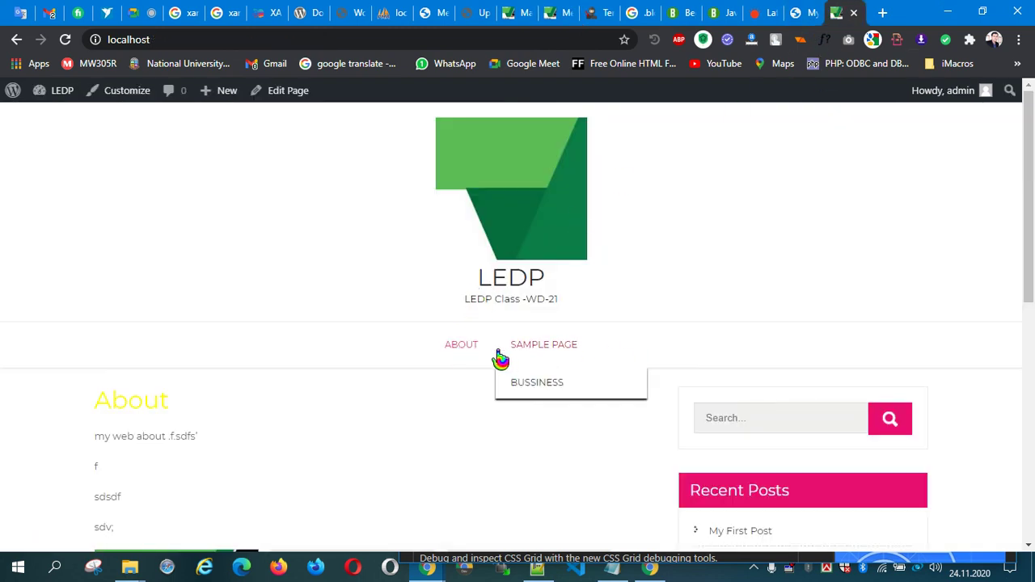
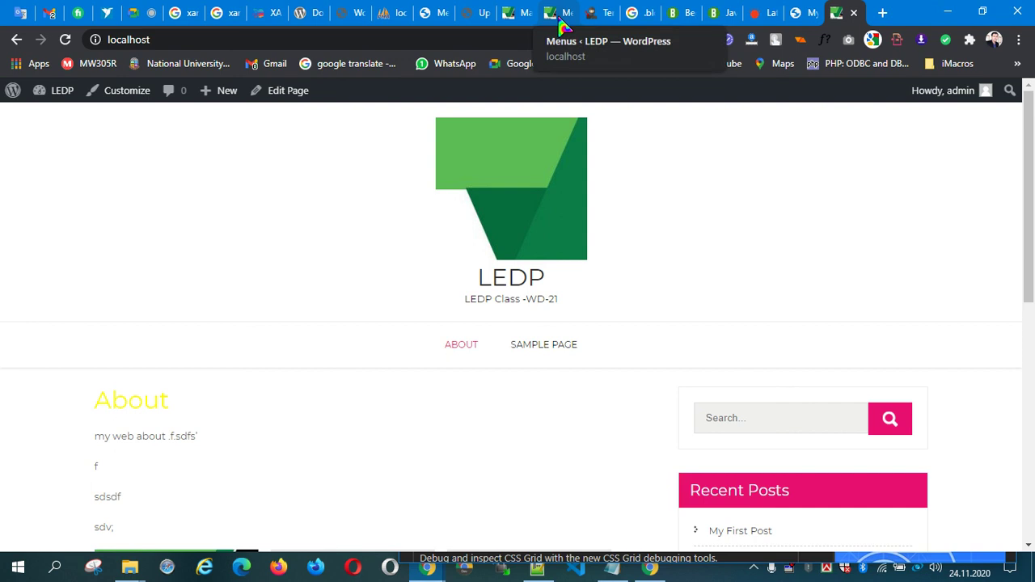
Step: Nest Bussiness under Sample Page, then add another Sample Page nested beneath Bussiness
click(554, 18)
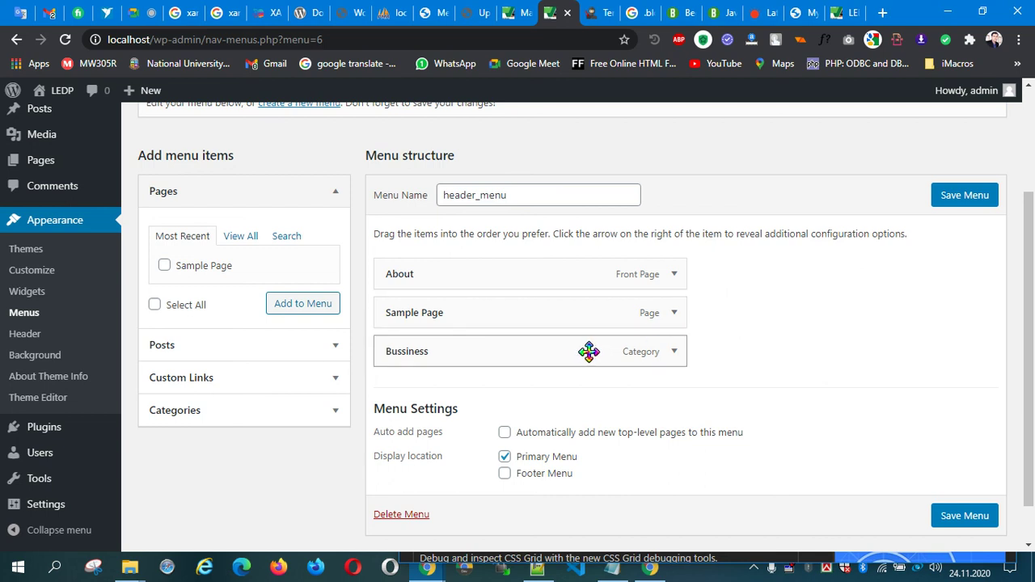
drag(587, 349, 811, 365)
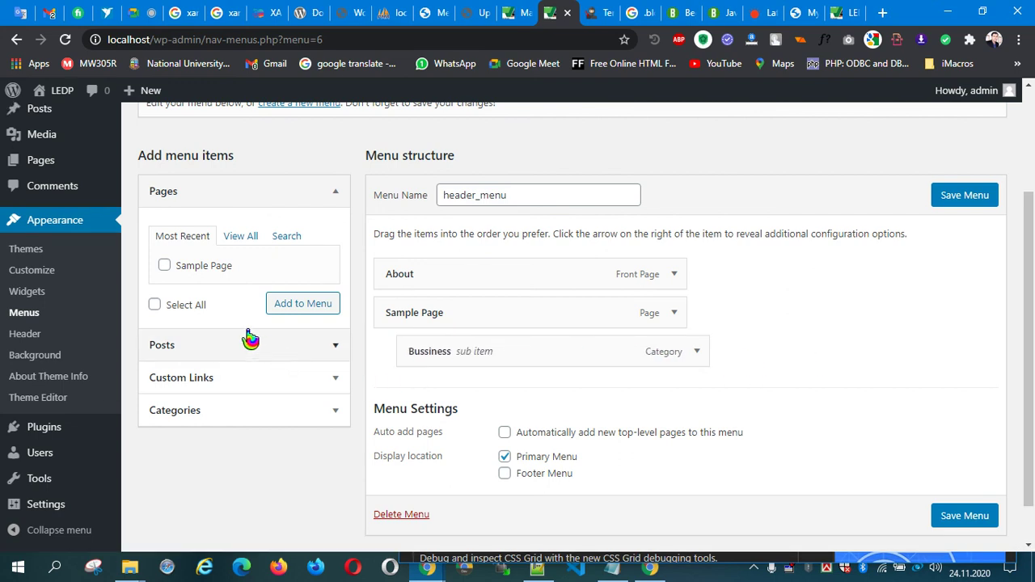
click(164, 266)
click(291, 311)
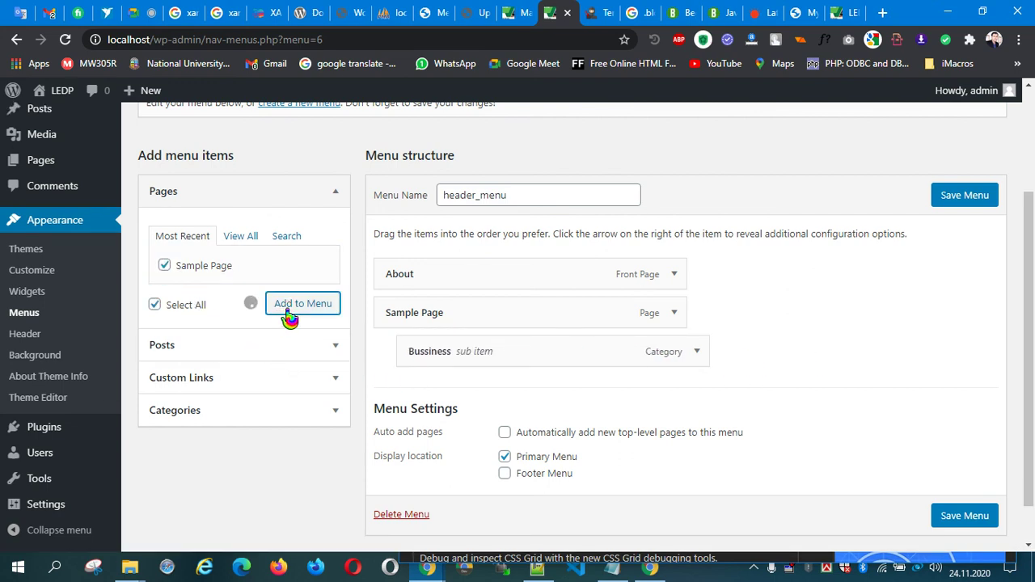
drag(439, 393, 789, 400)
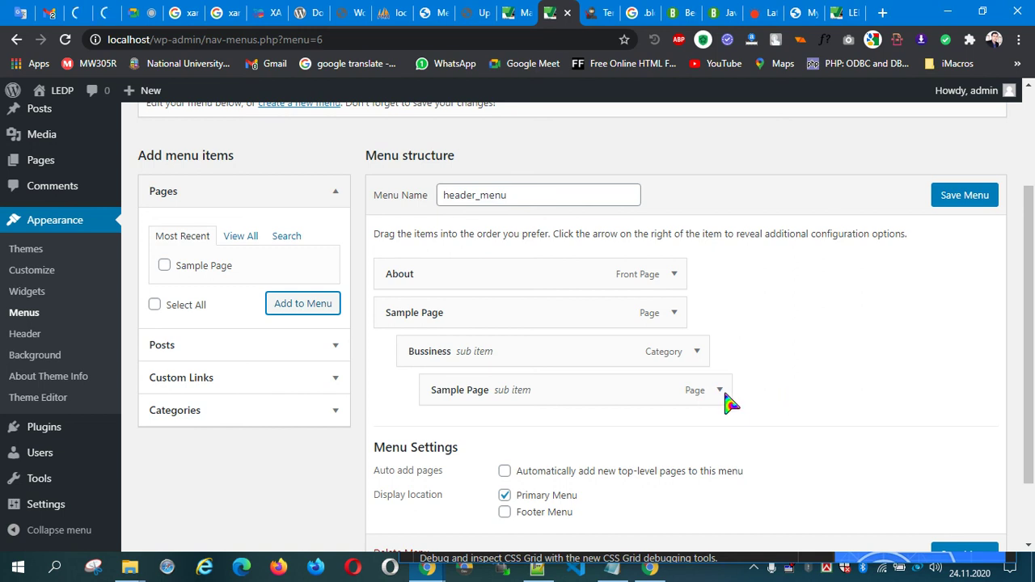
Step: Save header_menu with the new nested structure
scroll(714, 396, down, 2)
click(947, 466)
click(960, 471)
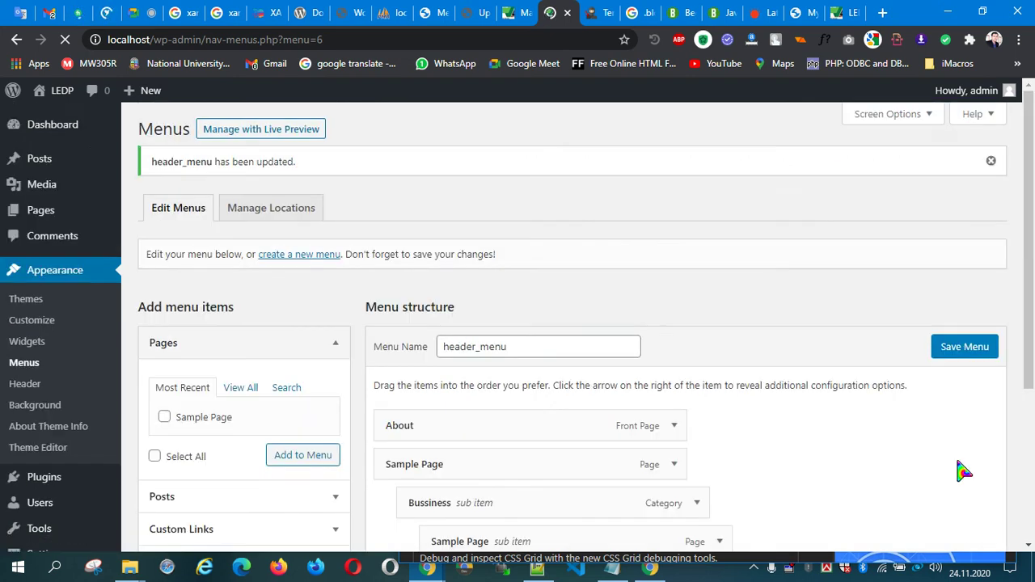
scroll(730, 383, down, 5)
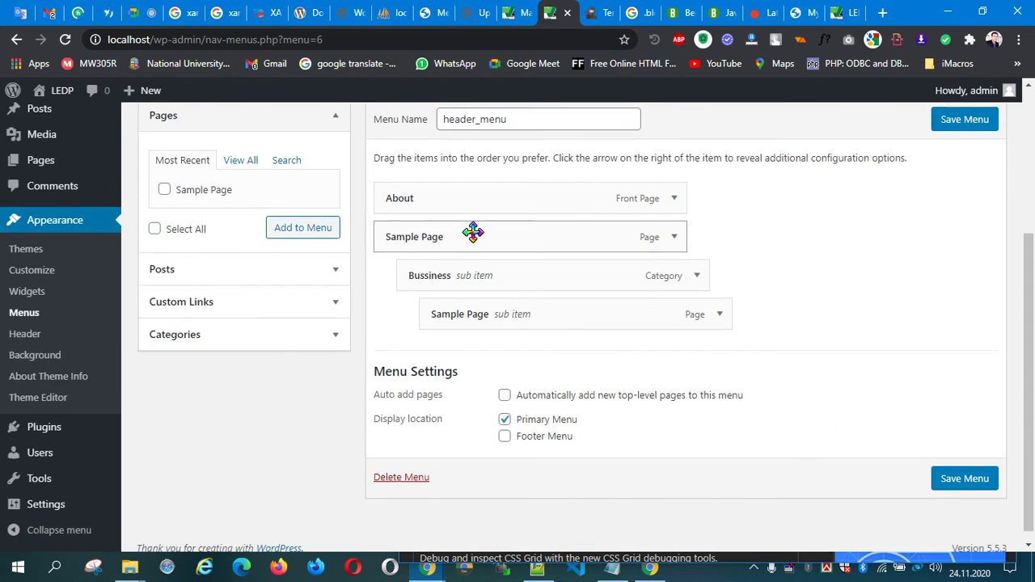
click(841, 12)
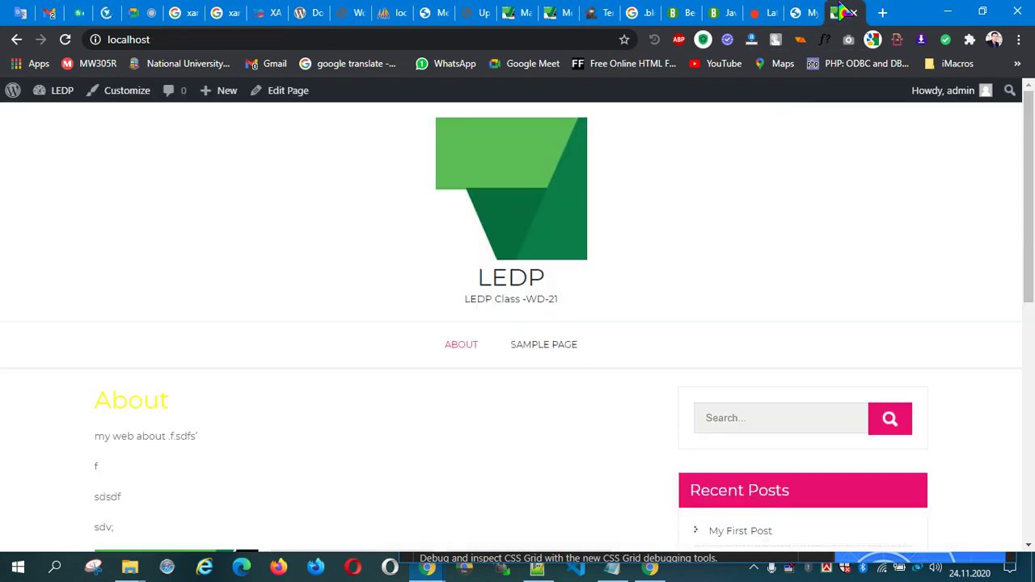
click(65, 40)
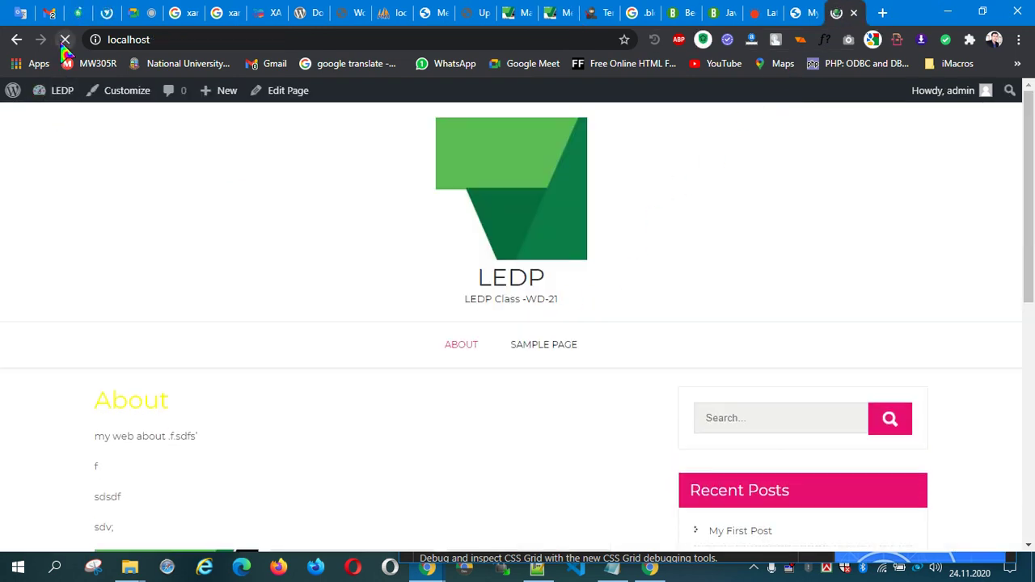
mouse_move(556, 348)
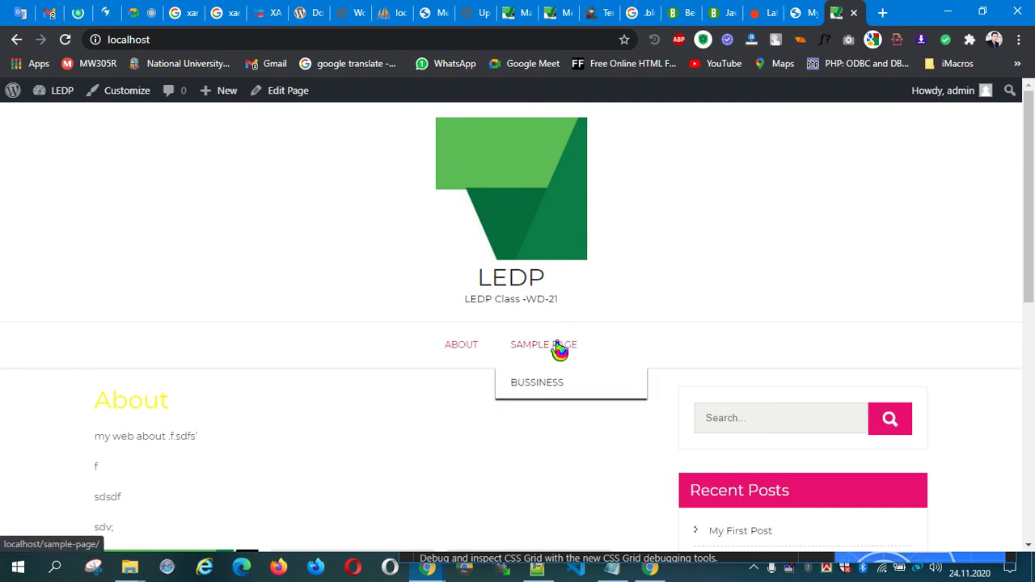
mouse_move(564, 392)
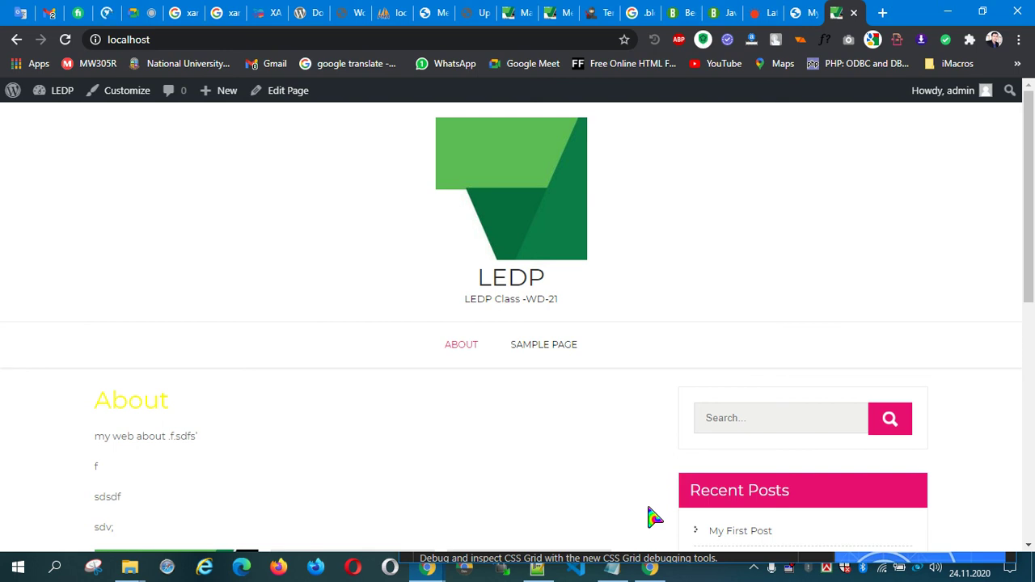
click(565, 12)
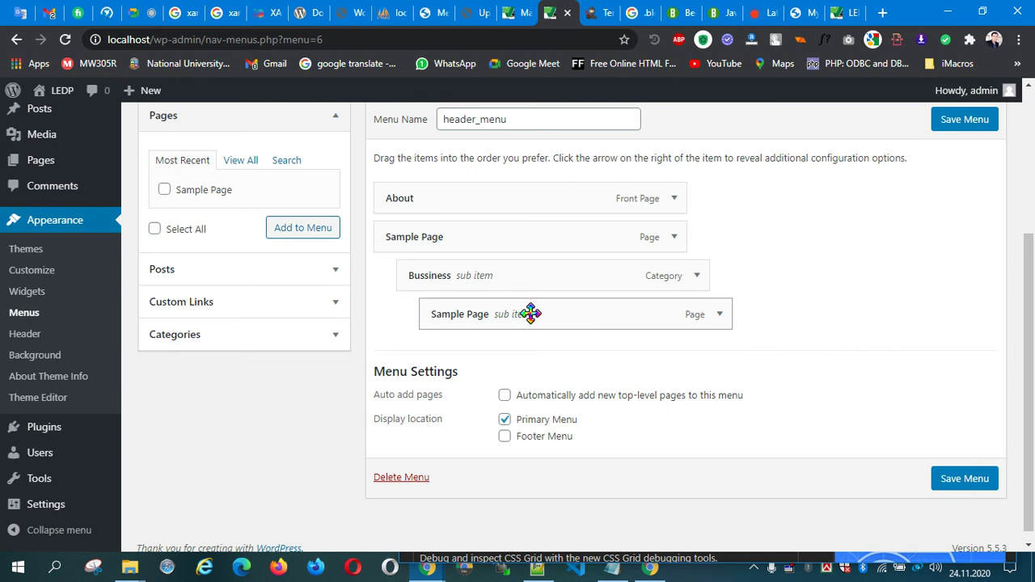
Step: Move the second Sample Page up beside Bussiness, save, and check the dropdown on the reloaded site
drag(534, 314, 540, 341)
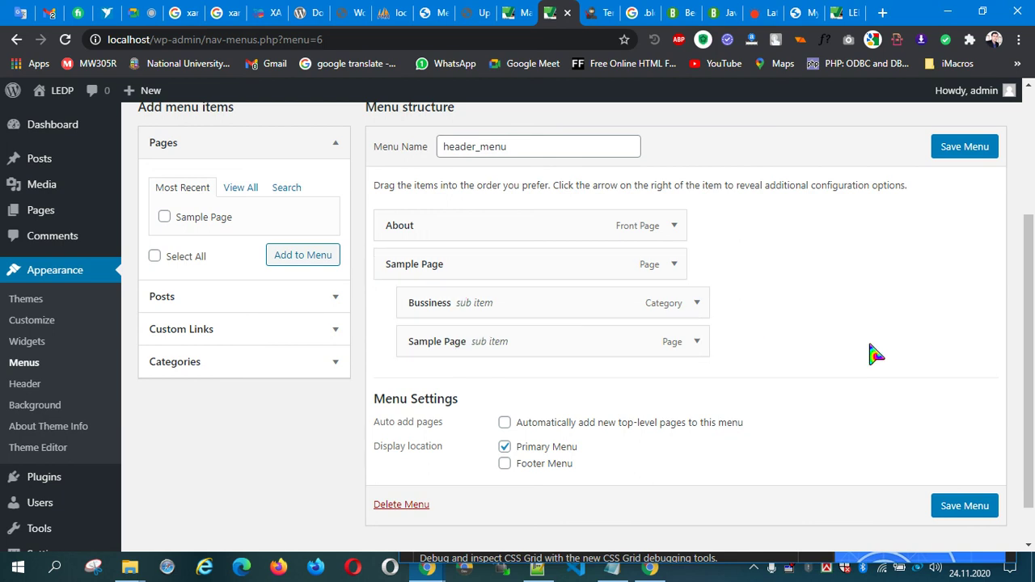
click(980, 505)
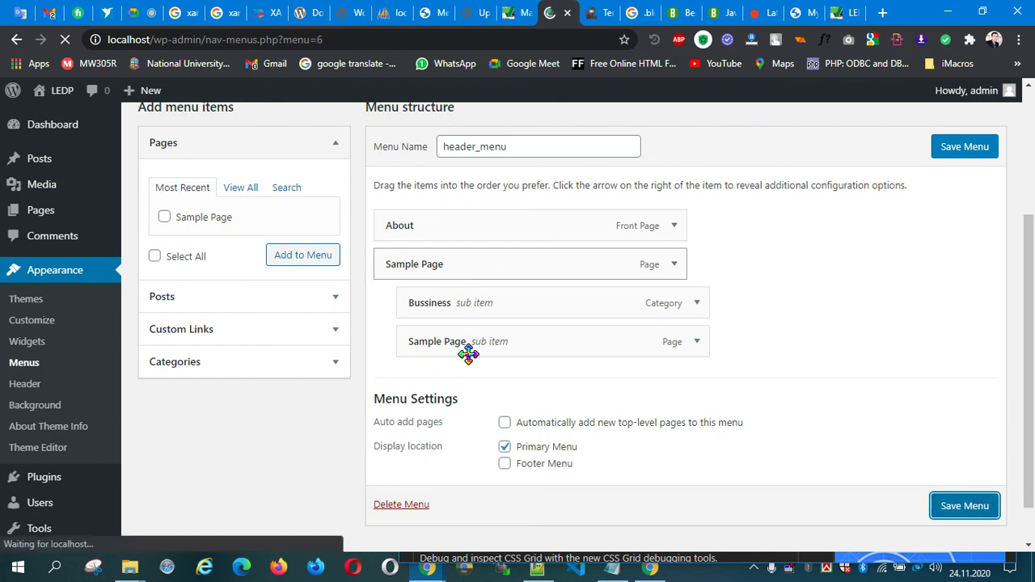
click(849, 10)
click(64, 40)
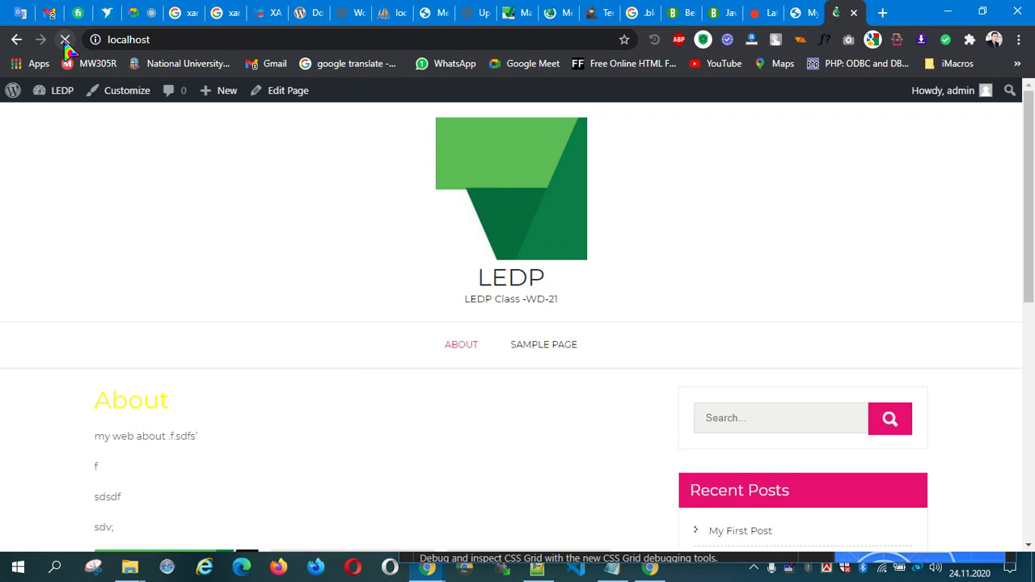
mouse_move(547, 358)
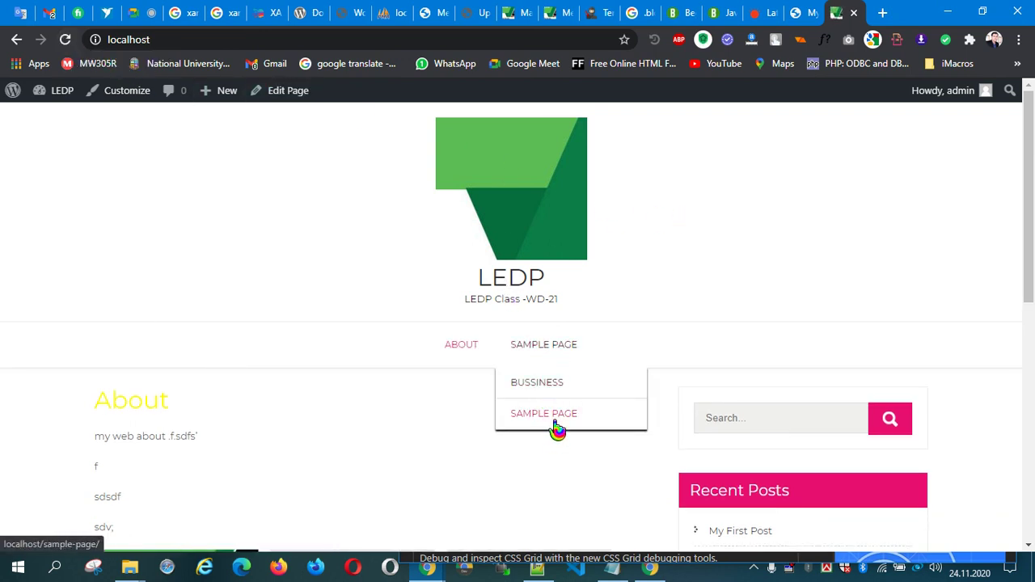
click(556, 12)
scroll(614, 299, down, 2)
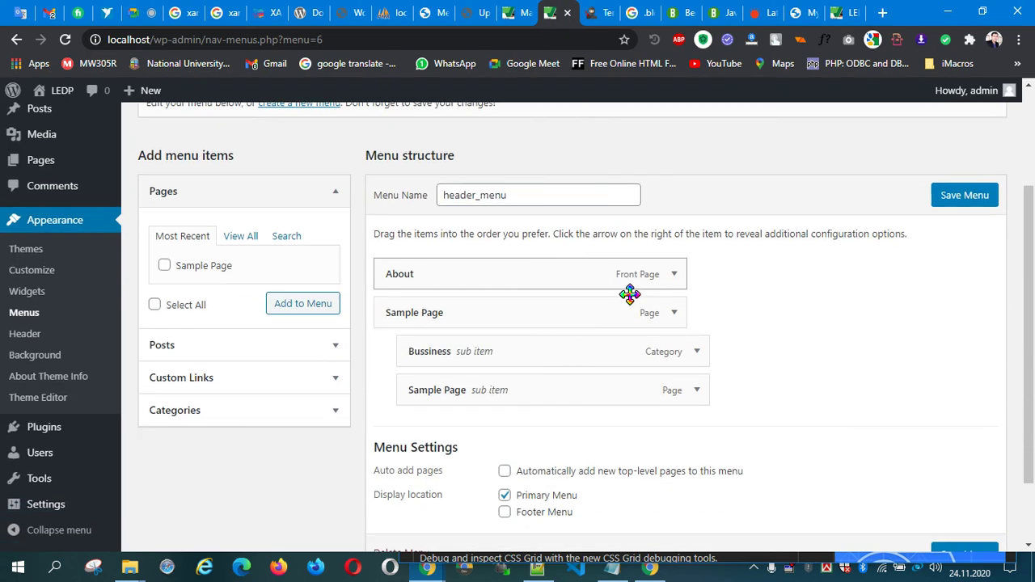
Step: Reload the menu editor and save header_menu with Primary Menu as its location
click(32, 313)
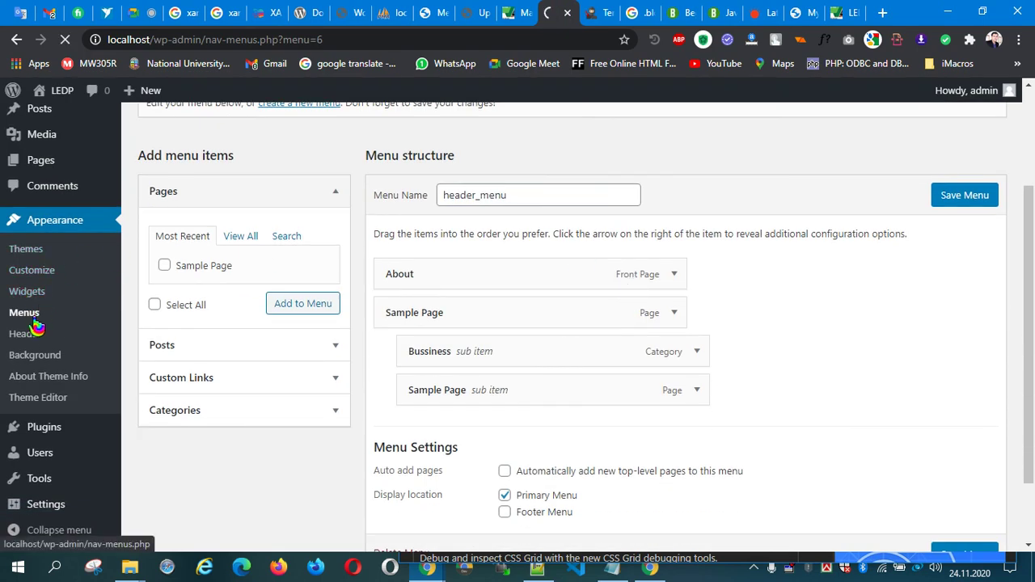
drag(526, 300, 440, 301)
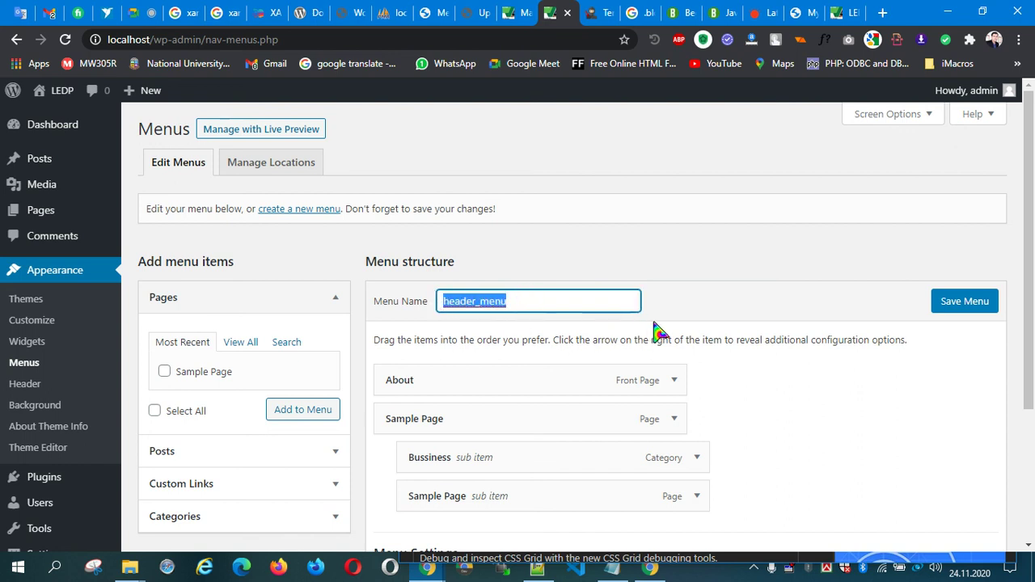
click(972, 309)
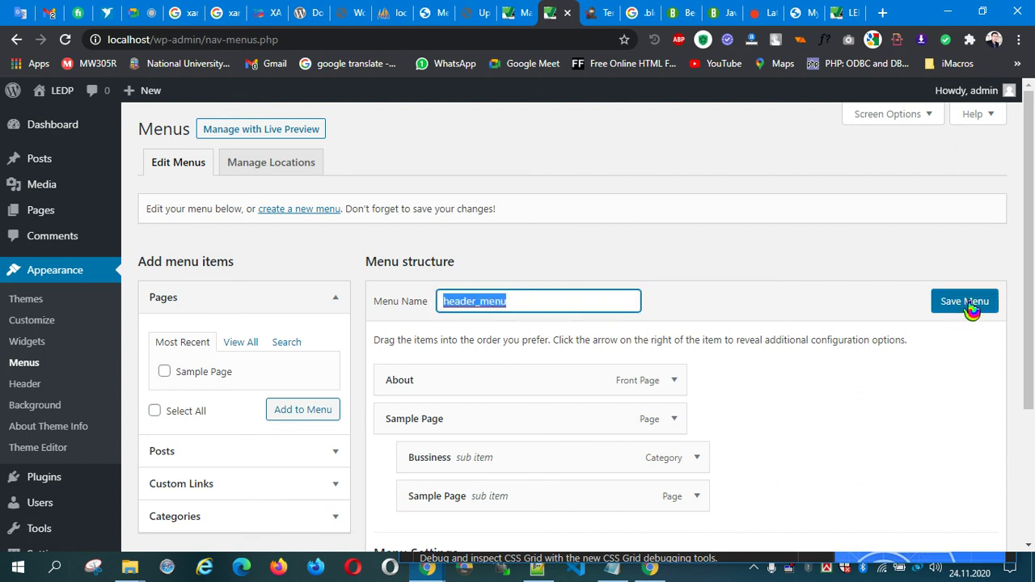
scroll(194, 364, down, 1)
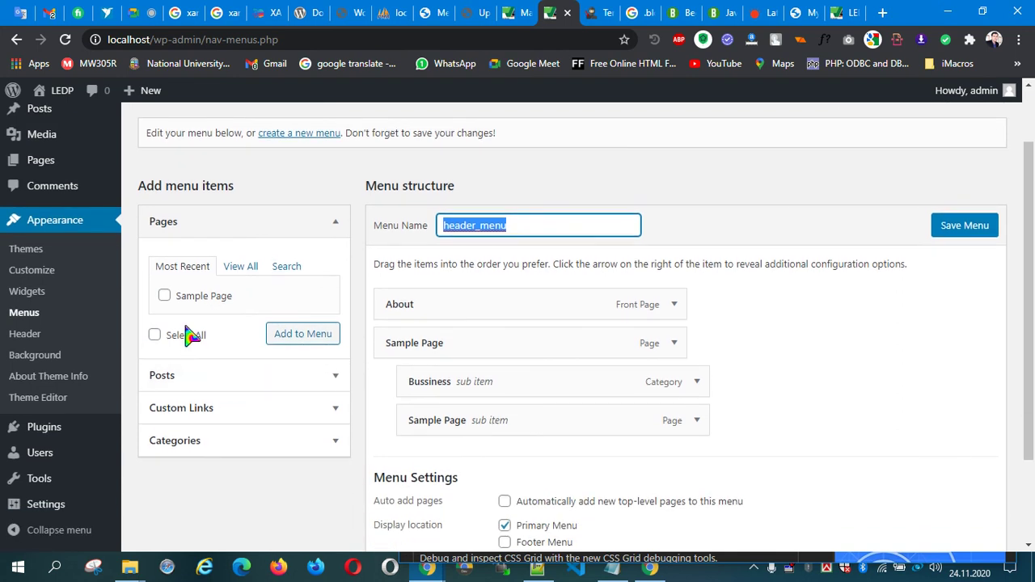
Step: Add another top-level Sample Page and the Bussiness category to header_menu
click(166, 297)
click(304, 344)
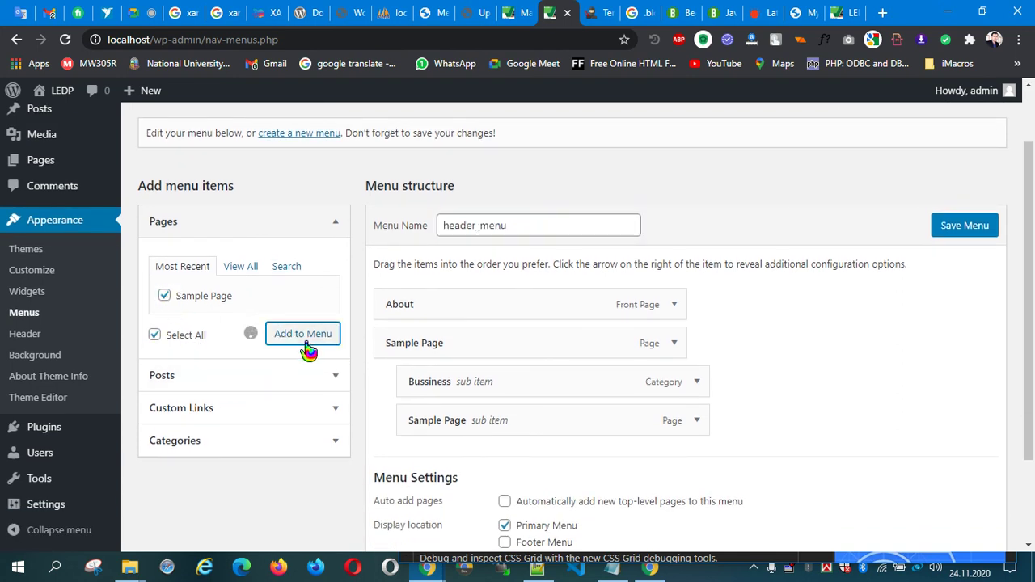
click(176, 376)
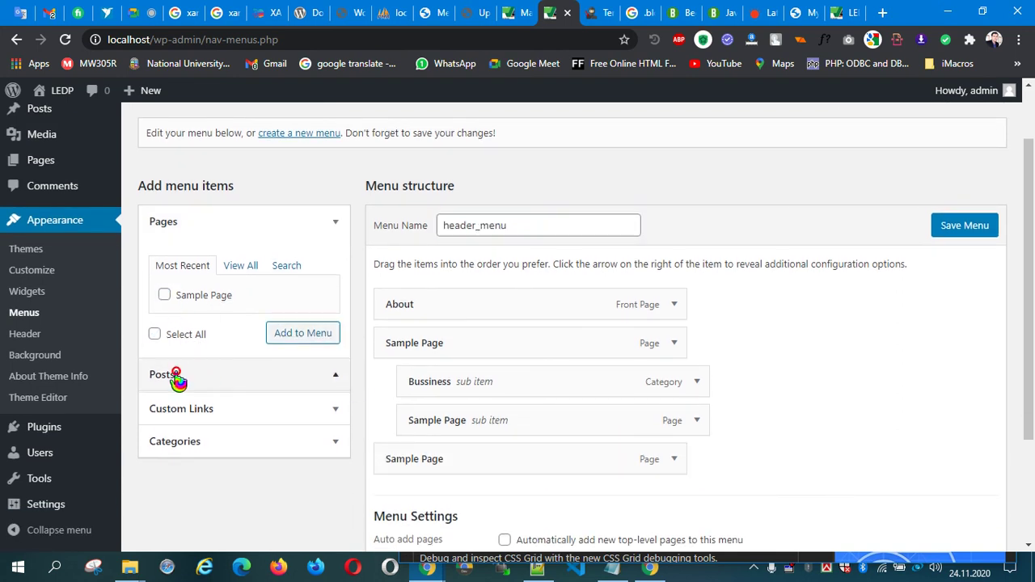
click(198, 222)
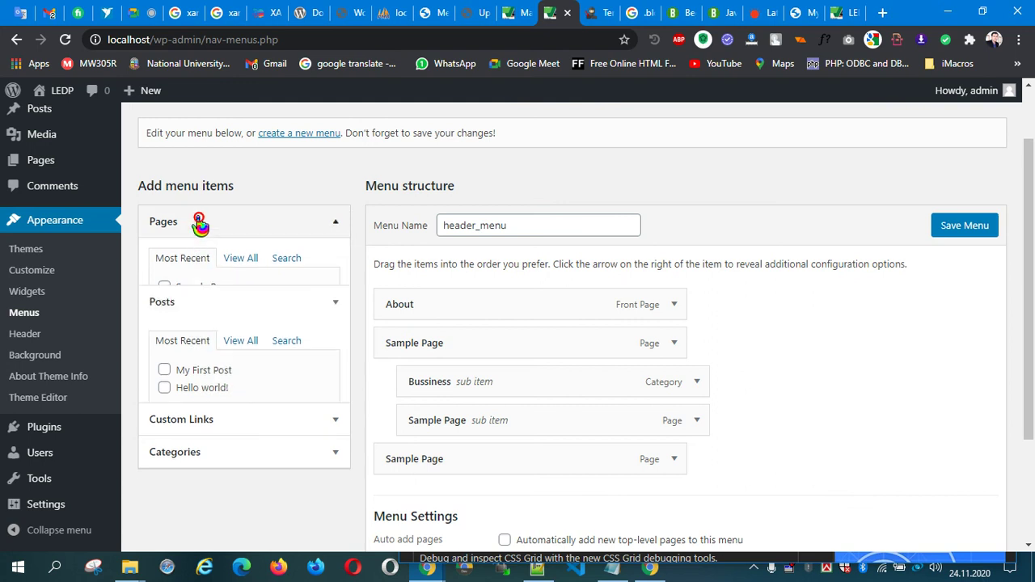
click(192, 415)
click(198, 443)
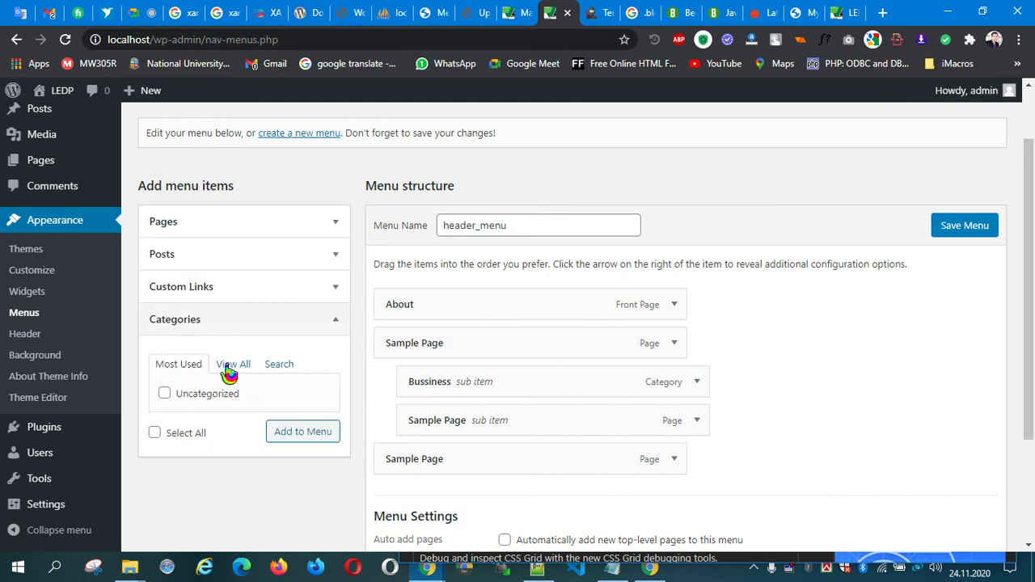
click(232, 364)
click(164, 394)
click(297, 449)
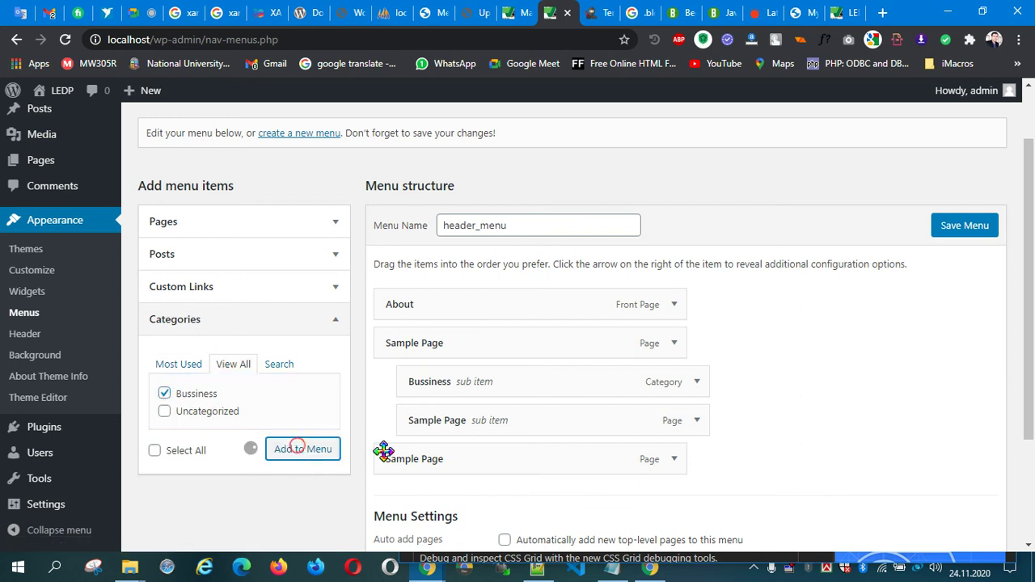
Step: Save the header menu changes and switch to the LEDP front page
scroll(739, 490, down, 2)
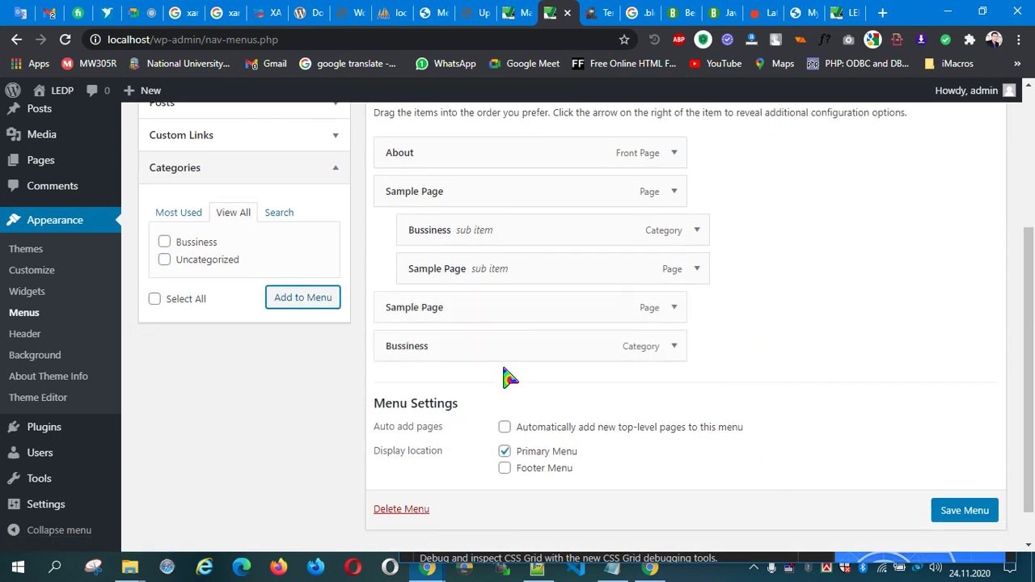
scroll(820, 340, up, 3)
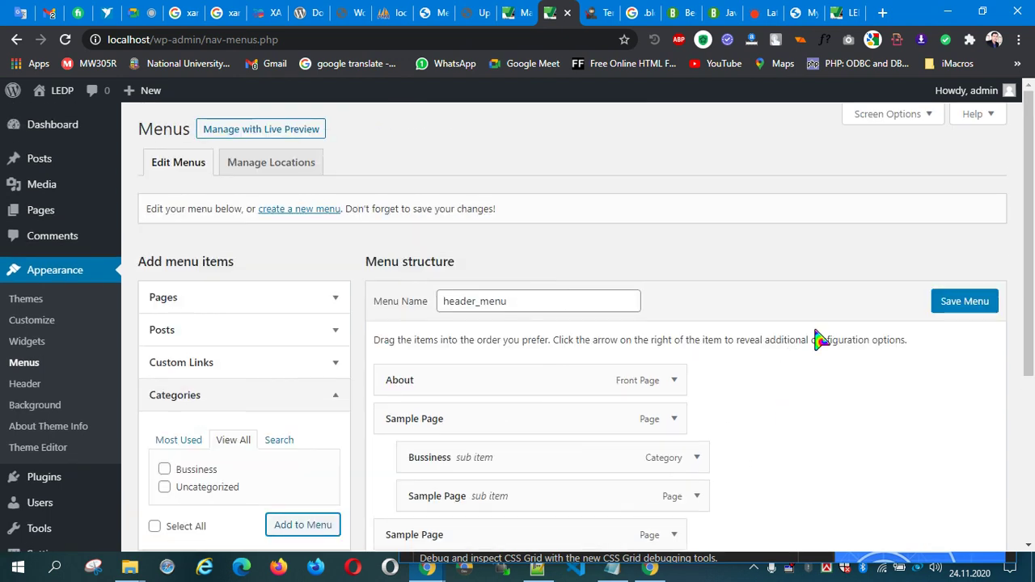
scroll(894, 407, down, 4)
click(964, 469)
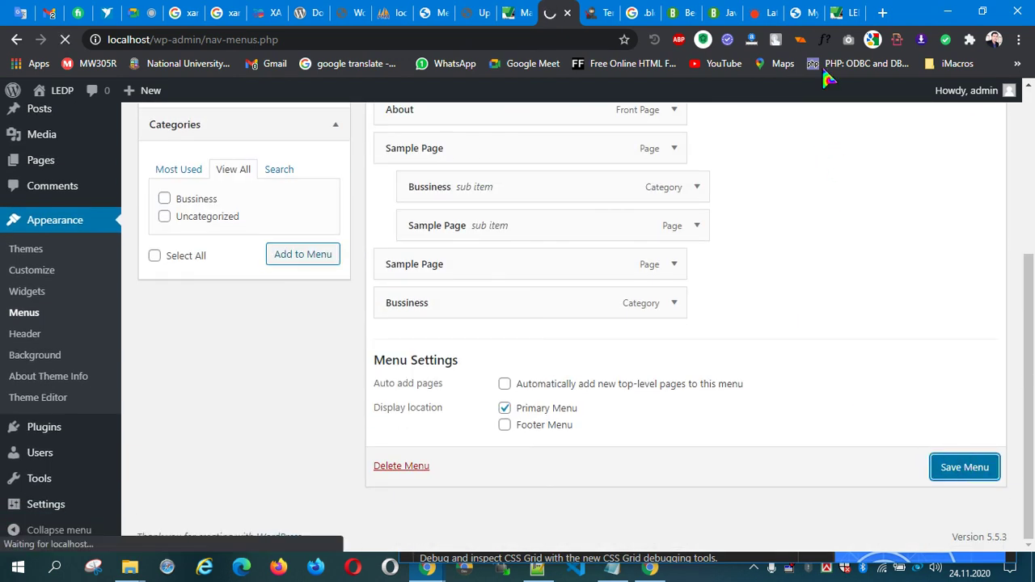
click(839, 13)
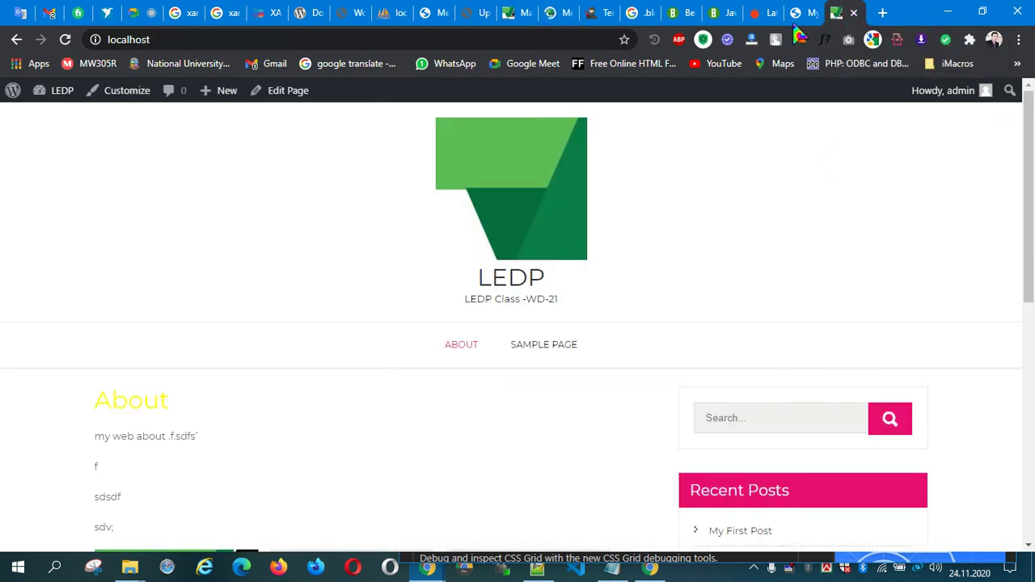
Step: Reload the front page to confirm About, Sample Page, Sample Page and Bussiness, then return to Menus
click(68, 47)
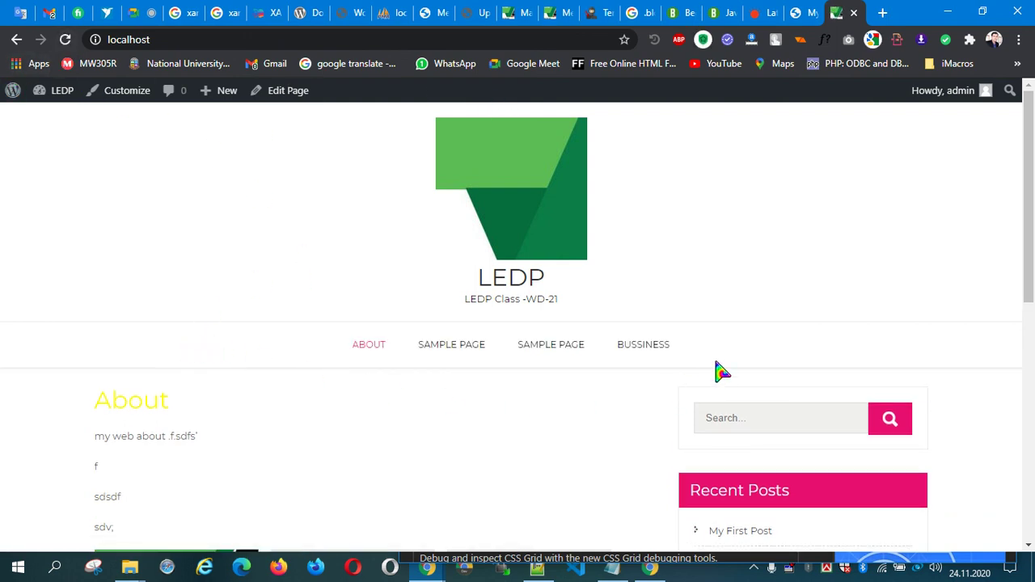
mouse_move(503, 355)
click(558, 13)
scroll(619, 356, down, 2)
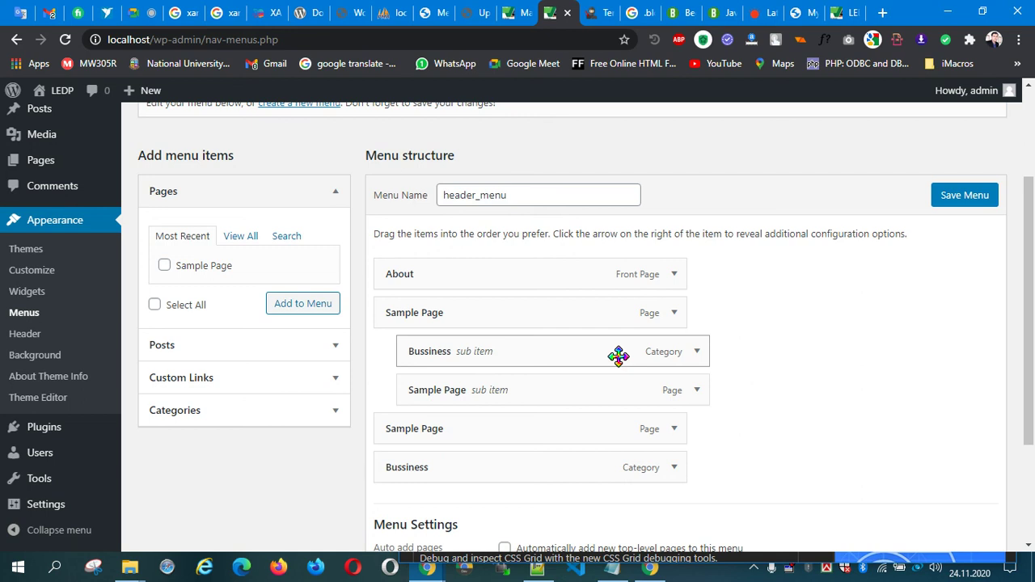
Step: Open the Customizer's Header Image section from Appearance > Header
click(35, 338)
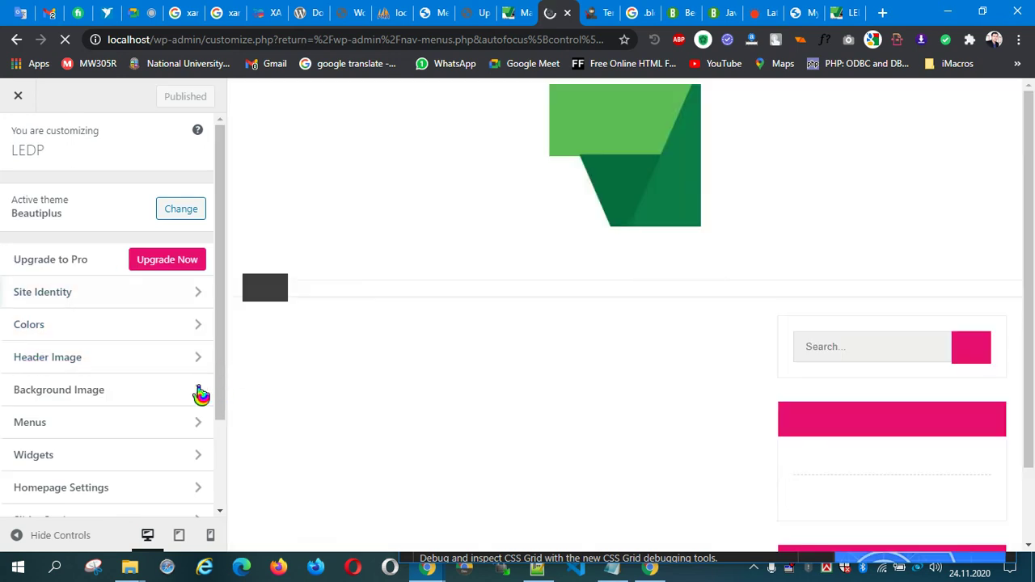
click(133, 359)
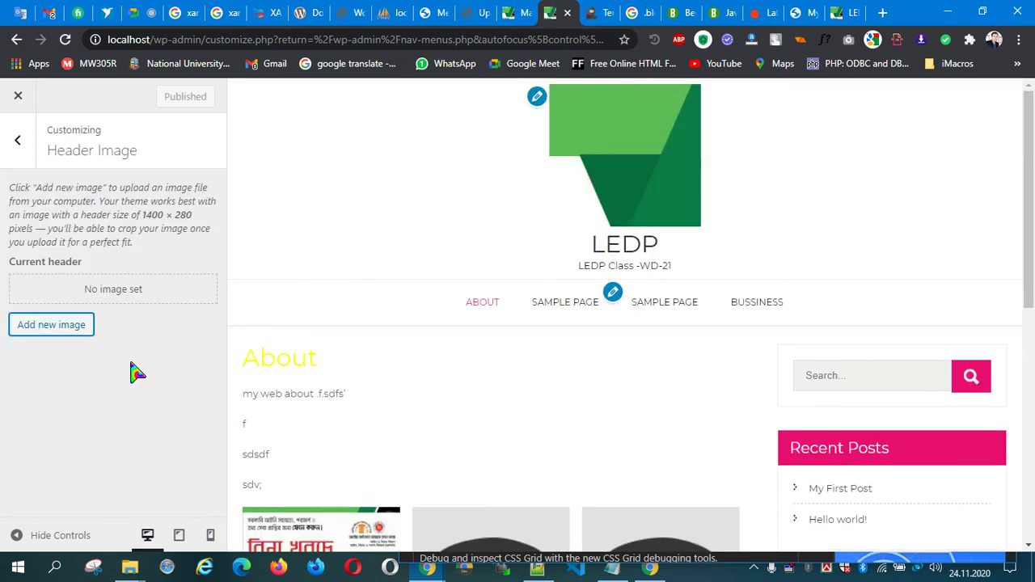
click(104, 293)
Step: Set the helpline poster as header image, cropped to its lower area
click(63, 327)
click(193, 291)
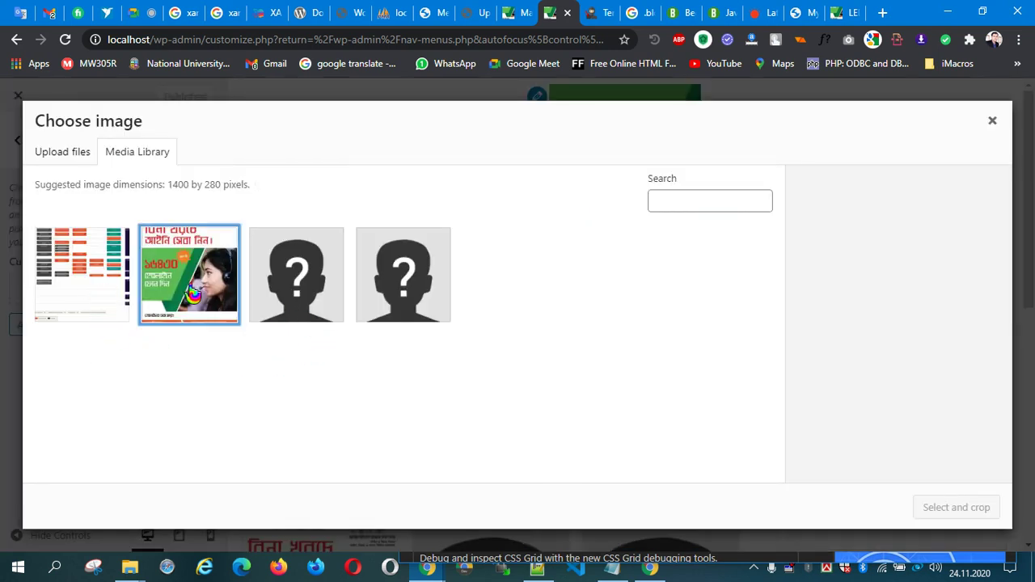
click(957, 507)
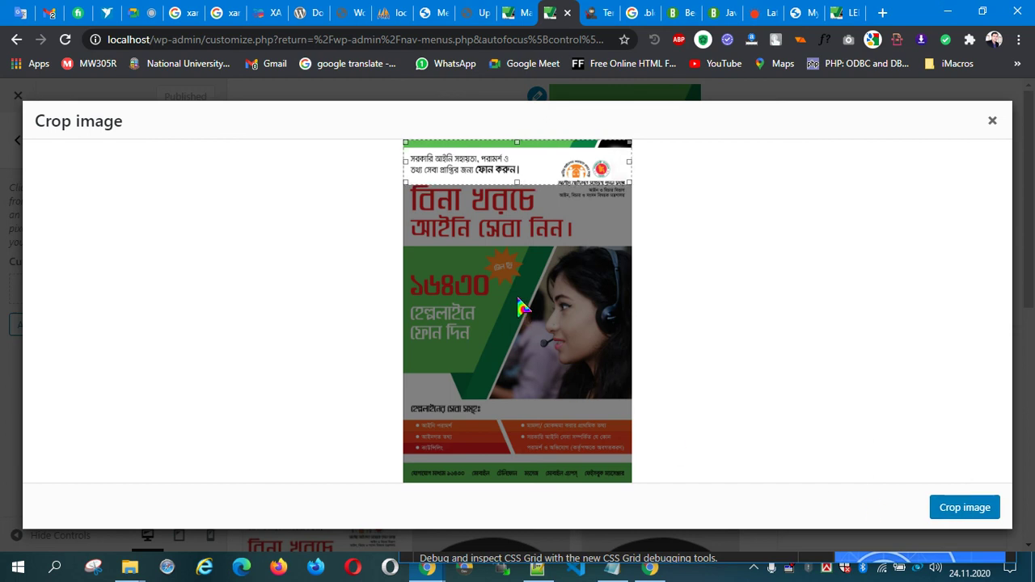
drag(517, 171, 517, 380)
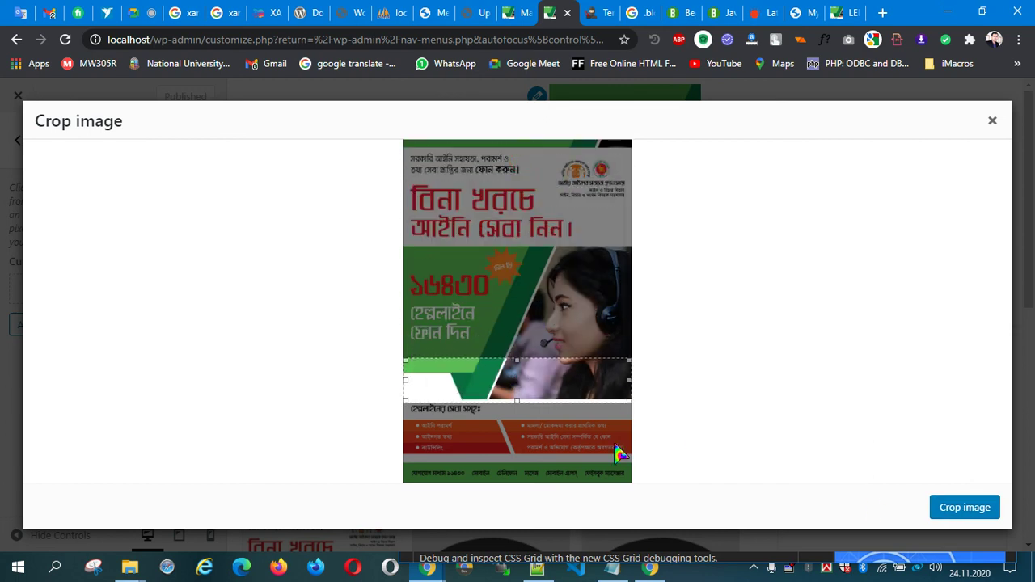
click(966, 507)
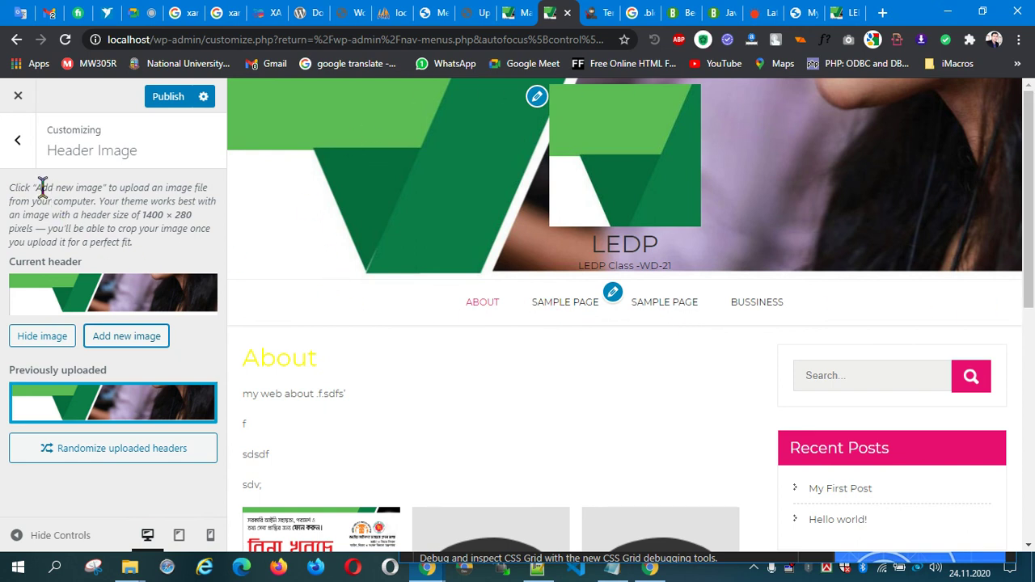
Step: Close the Customizer without publishing, confirming the unsaved-changes warning
click(17, 140)
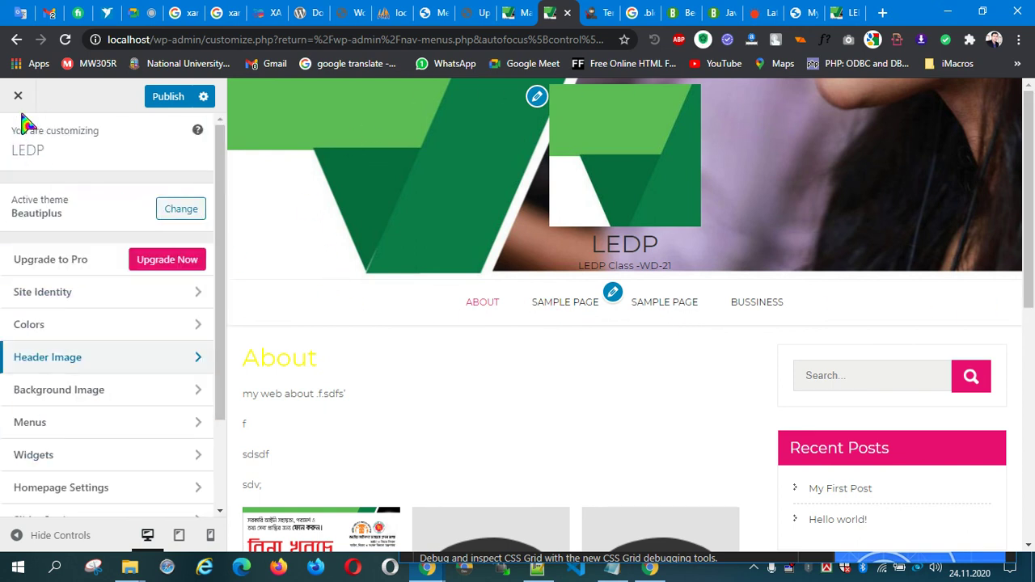
click(18, 97)
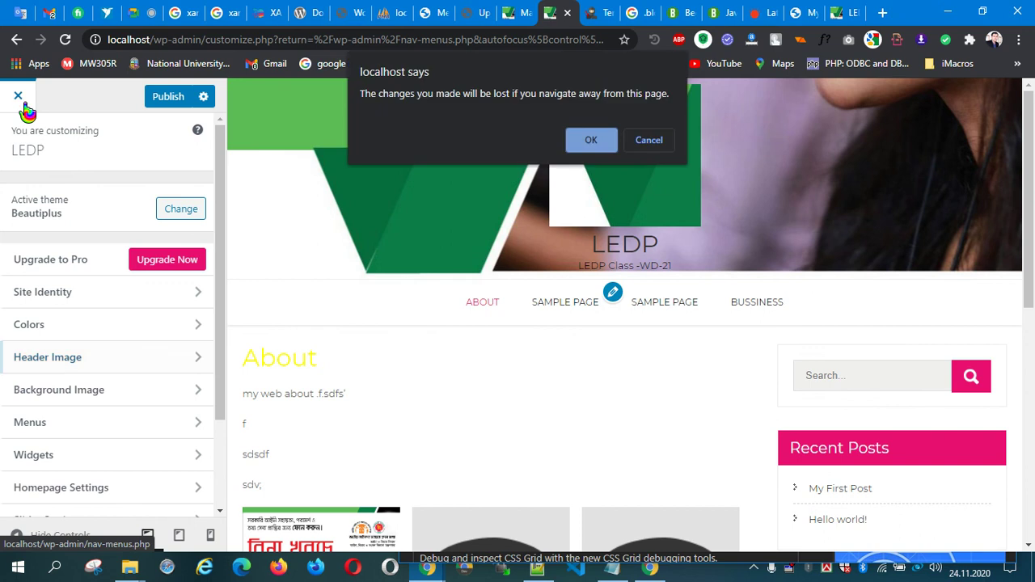
click(594, 141)
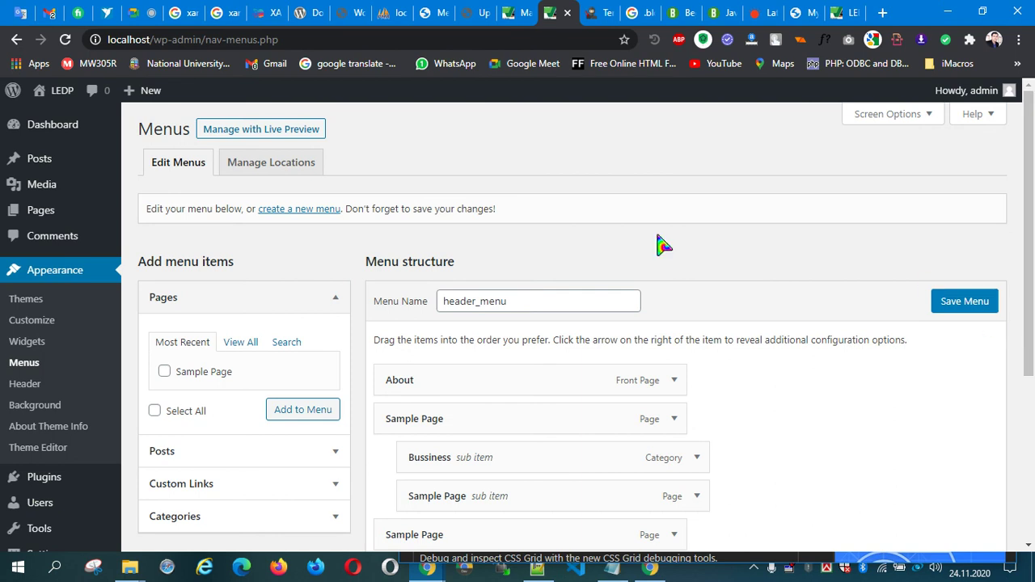
Step: Open About Theme Info in a new tab and highlight the description and E-commerce feature
middle_click(51, 426)
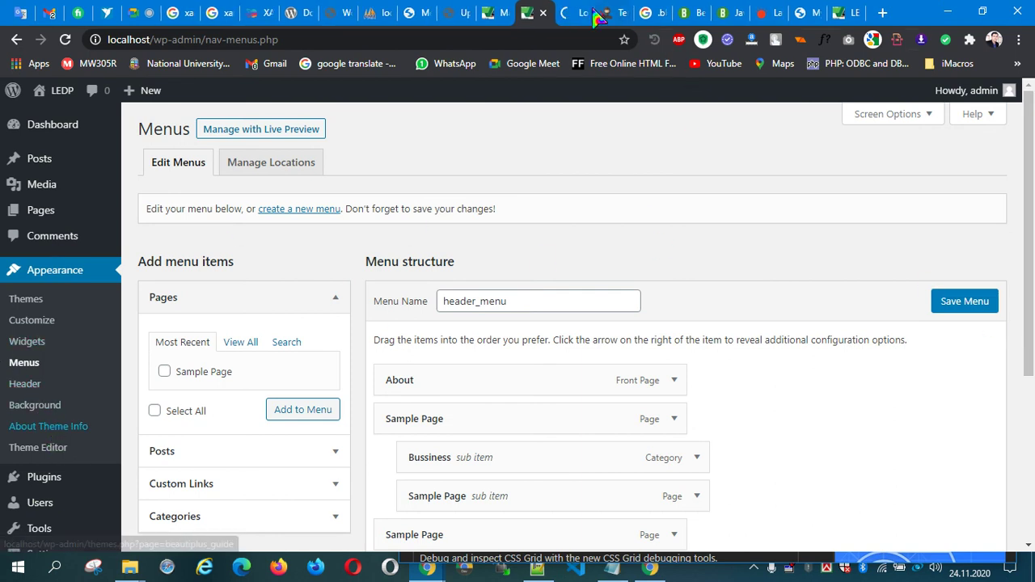
click(579, 12)
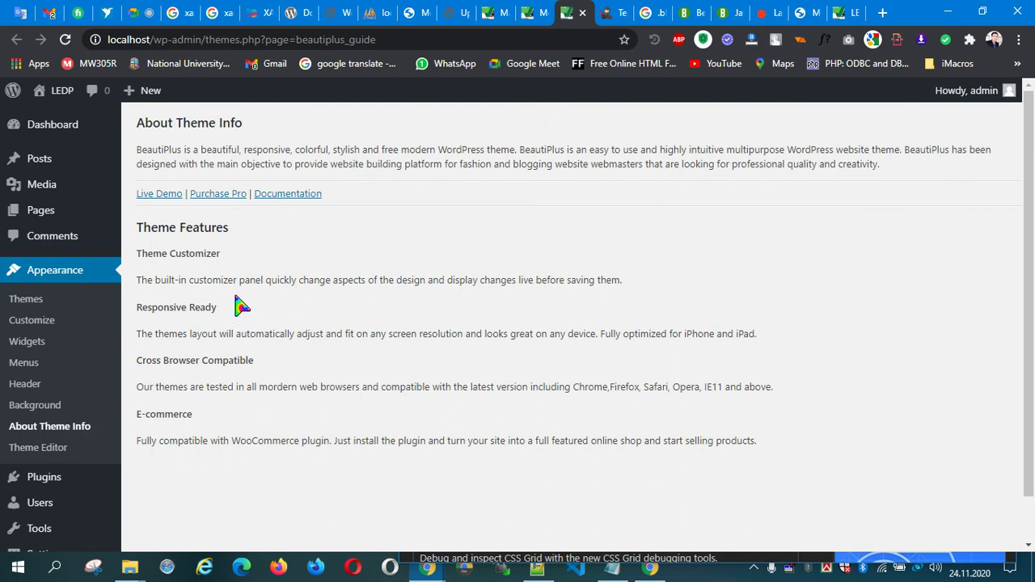
drag(173, 139, 372, 166)
triple_click(381, 167)
scroll(758, 417, down, 1)
drag(162, 390, 548, 404)
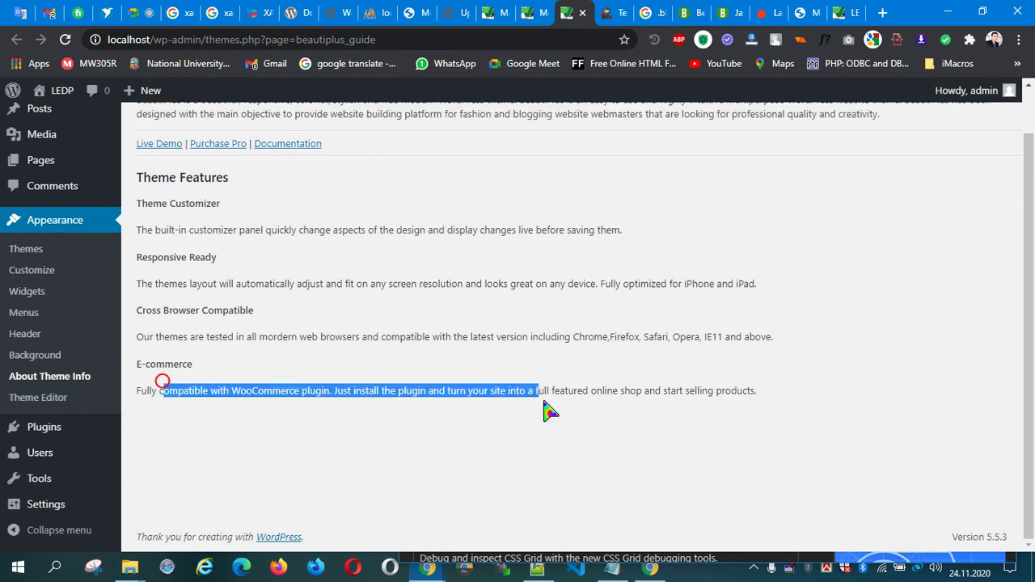
triple_click(546, 401)
scroll(587, 205, up, 1)
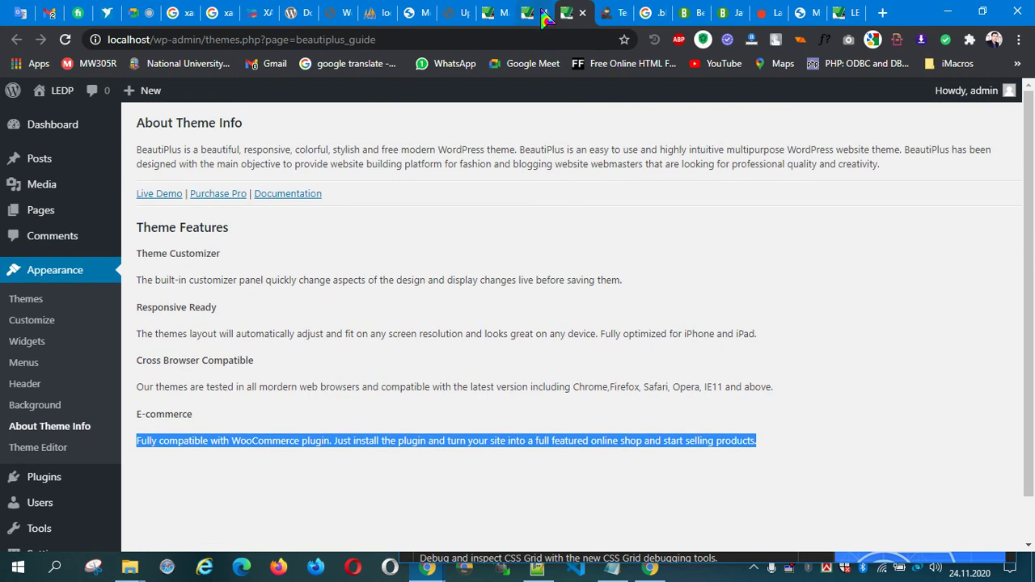
Step: Switch between tabs and close the About Theme Info page
click(540, 13)
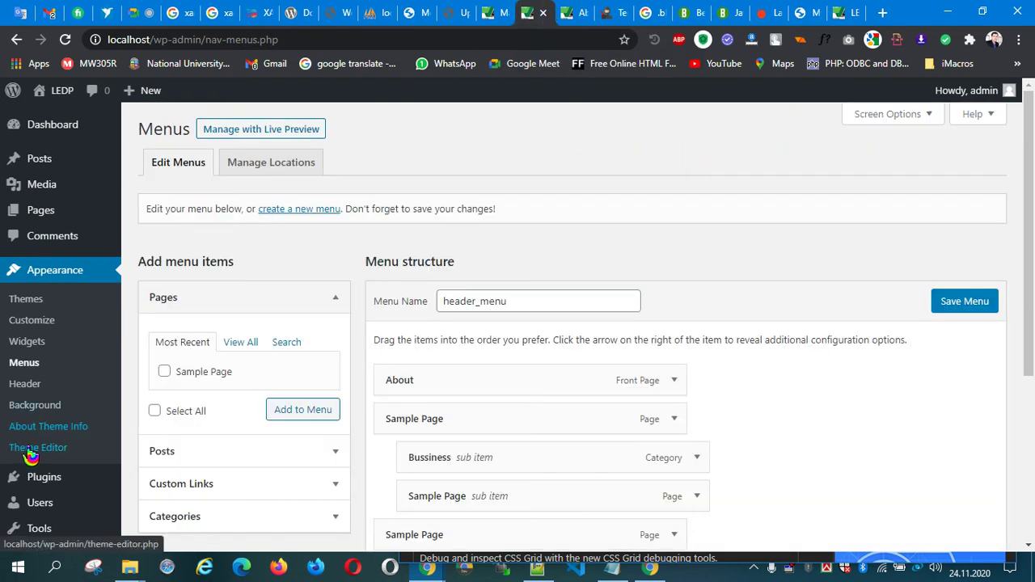
click(558, 13)
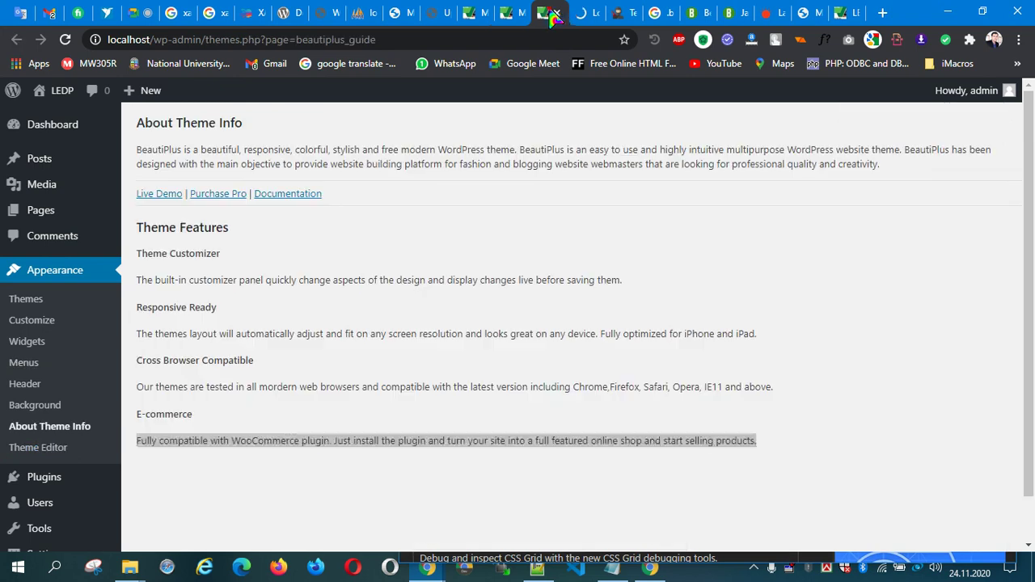
click(559, 13)
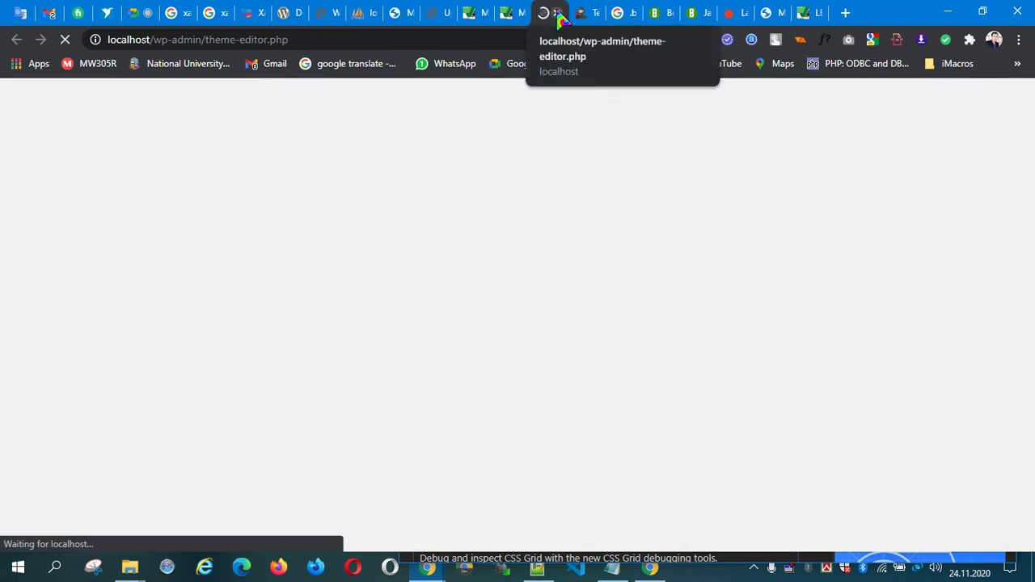
Step: Read the Heads up! warning over the Theme Editor's Beautiplus style.css, selecting parts of it
click(511, 39)
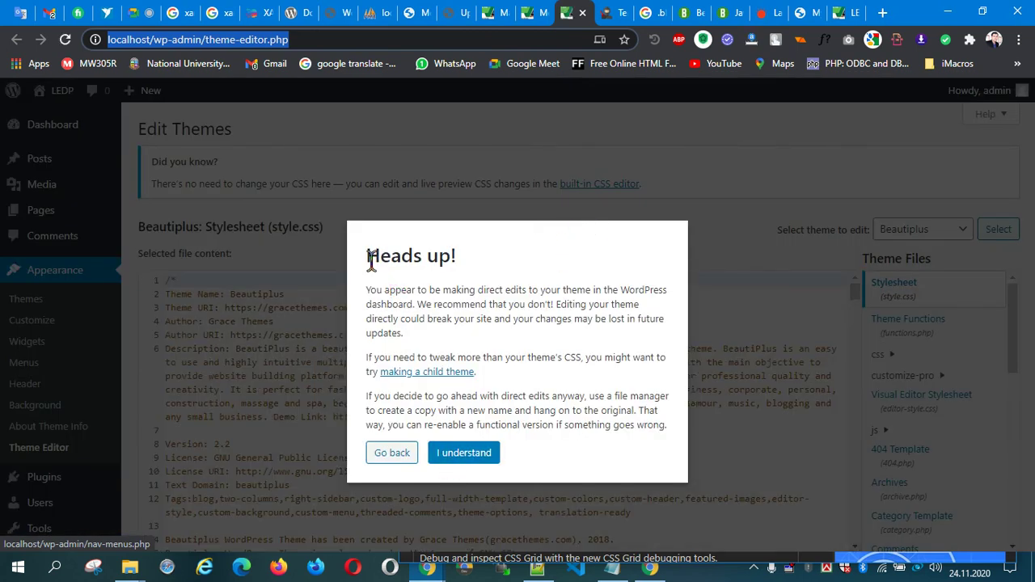
drag(370, 259, 499, 307)
click(500, 312)
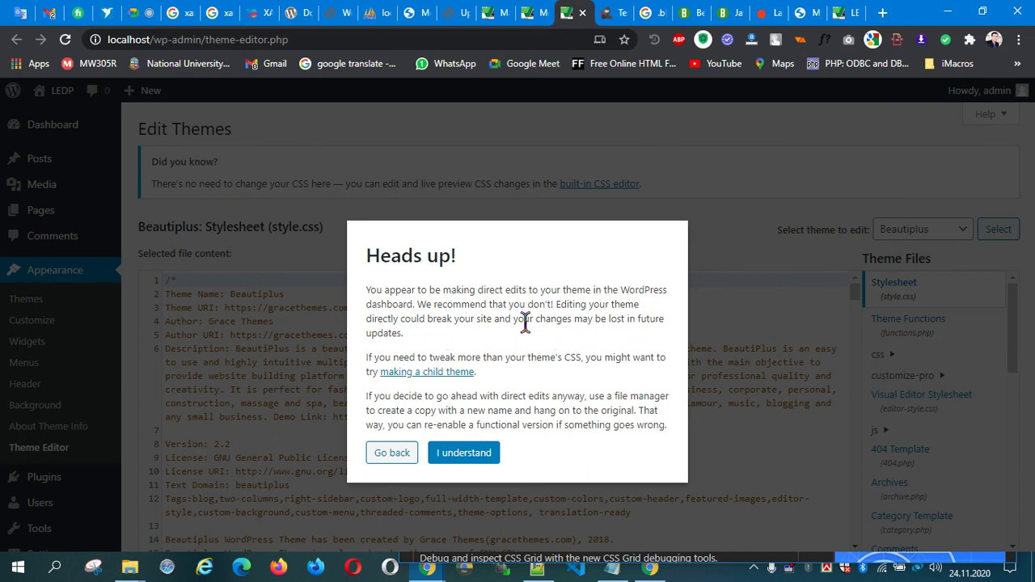
drag(431, 322, 380, 288)
mouse_move(410, 318)
mouse_down()
mouse_move(396, 294)
mouse_move(387, 304)
mouse_move(402, 289)
mouse_move(416, 337)
mouse_up()
click(412, 334)
Step: Dismiss the Heads up! warning and scroll through style.css
click(476, 458)
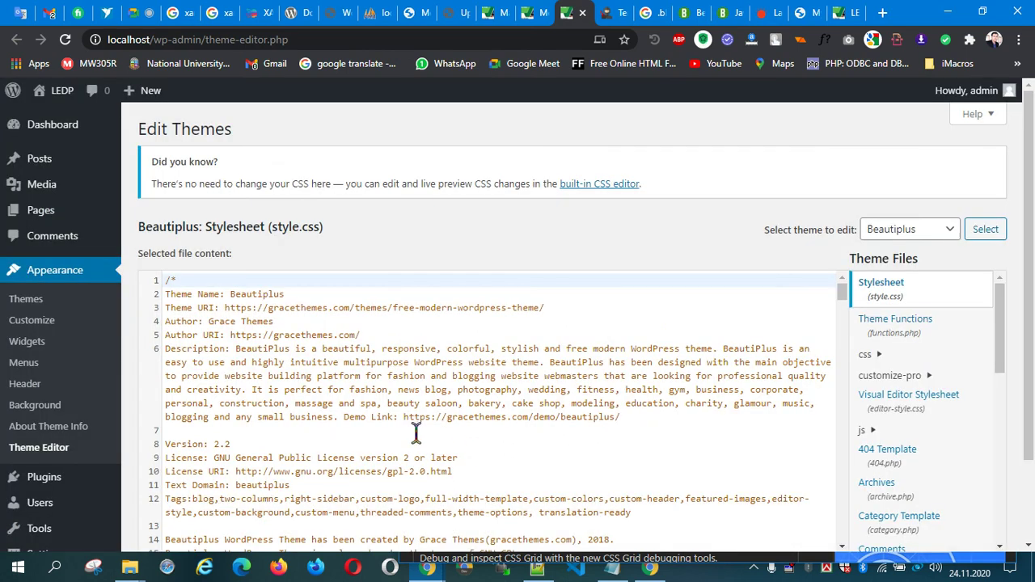
scroll(415, 434, down, 10)
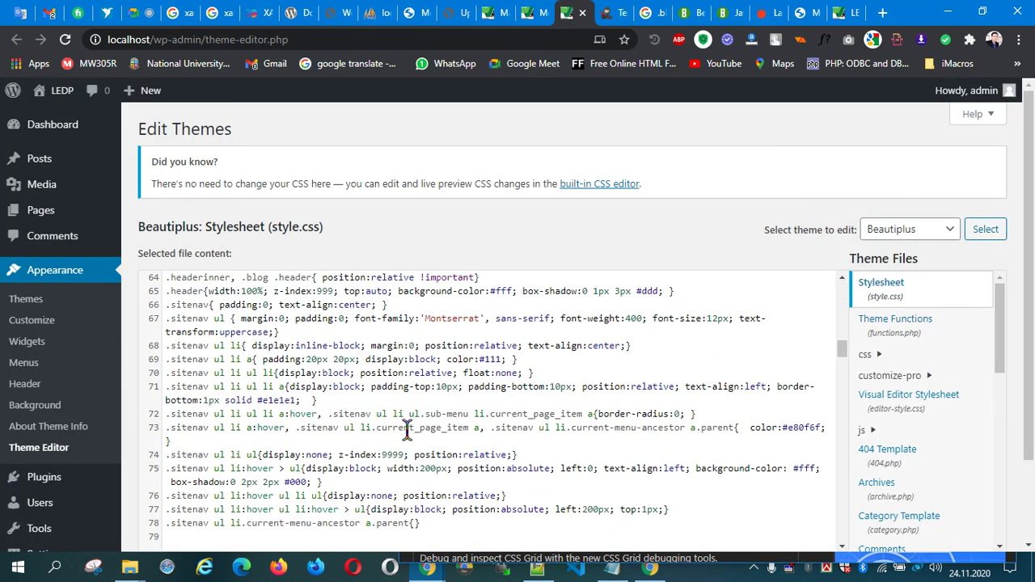
scroll(913, 510, down, 3)
scroll(922, 505, down, 5)
scroll(917, 460, up, 2)
scroll(937, 421, up, 10)
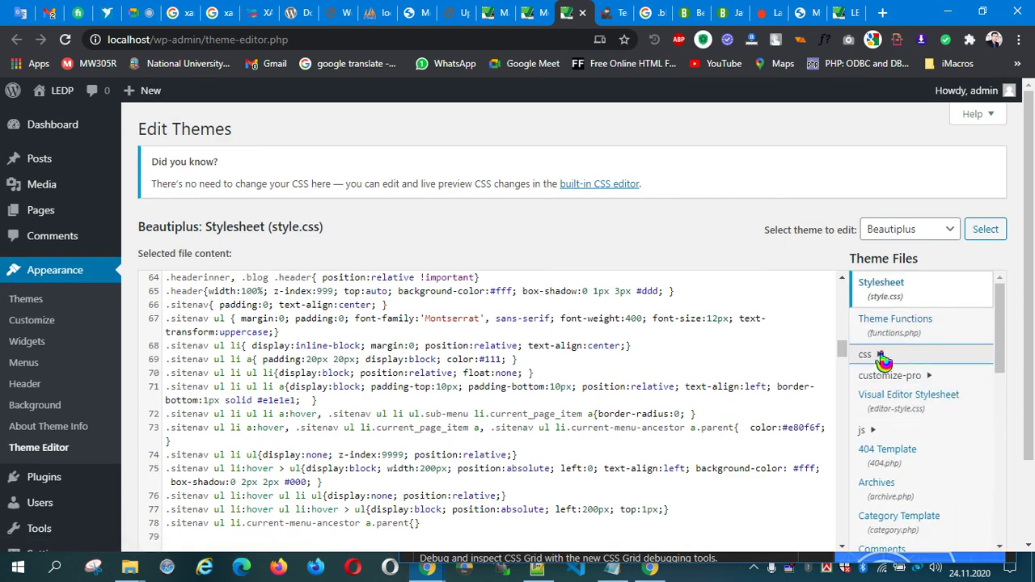
Step: Browse the css, customize-pro and languages folders in the Theme Files list
click(881, 356)
click(879, 356)
click(894, 375)
scroll(910, 396, down, 3)
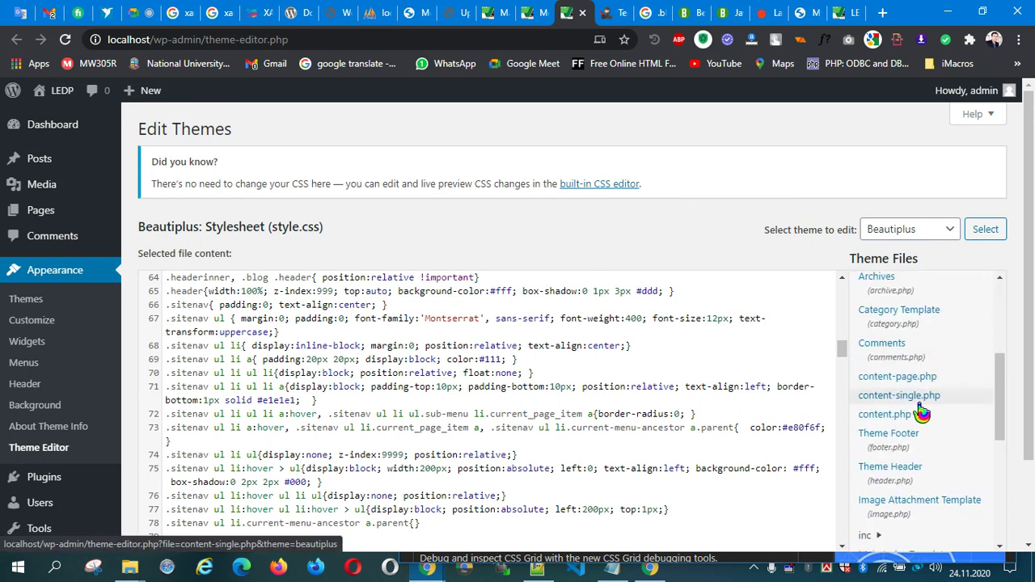
scroll(922, 413, down, 5)
click(881, 503)
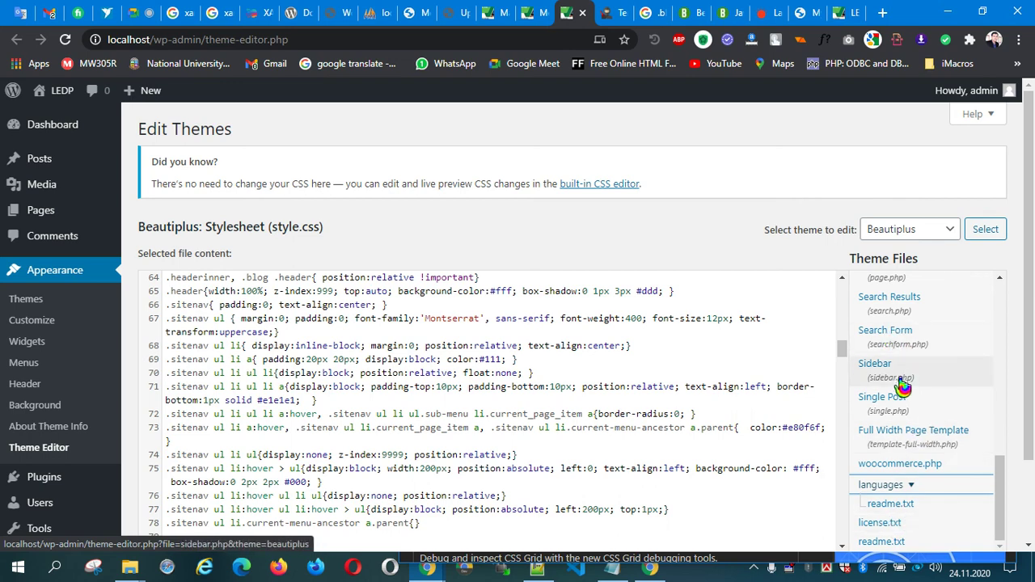
scroll(889, 437, down, 2)
scroll(457, 332, up, 5)
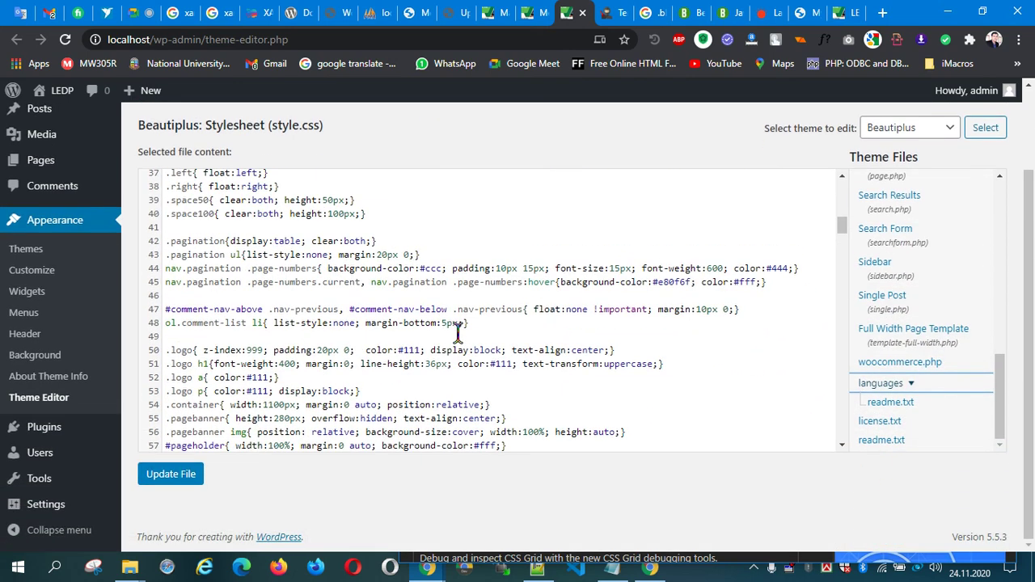
scroll(457, 331, up, 7)
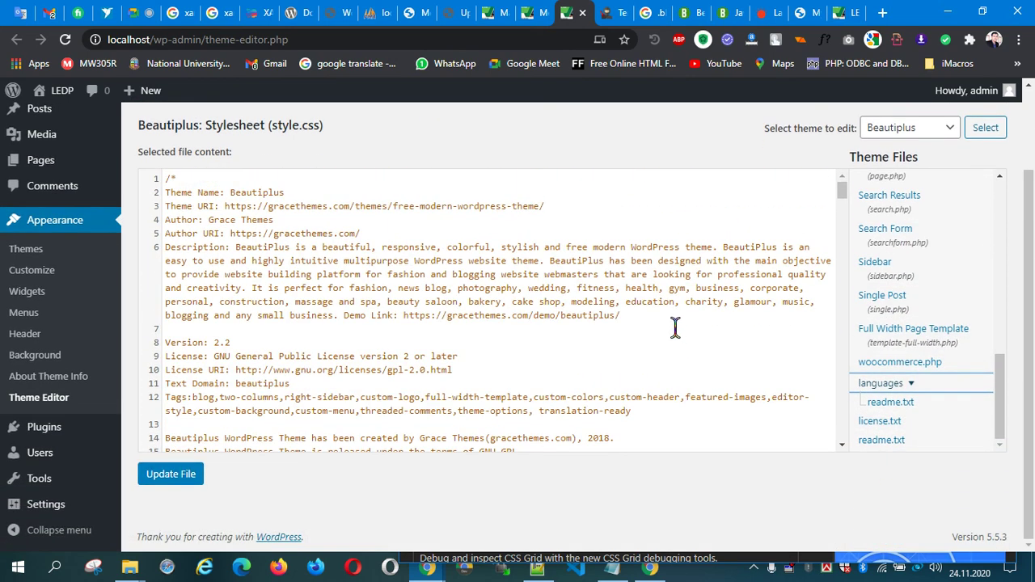
scroll(675, 325, up, 2)
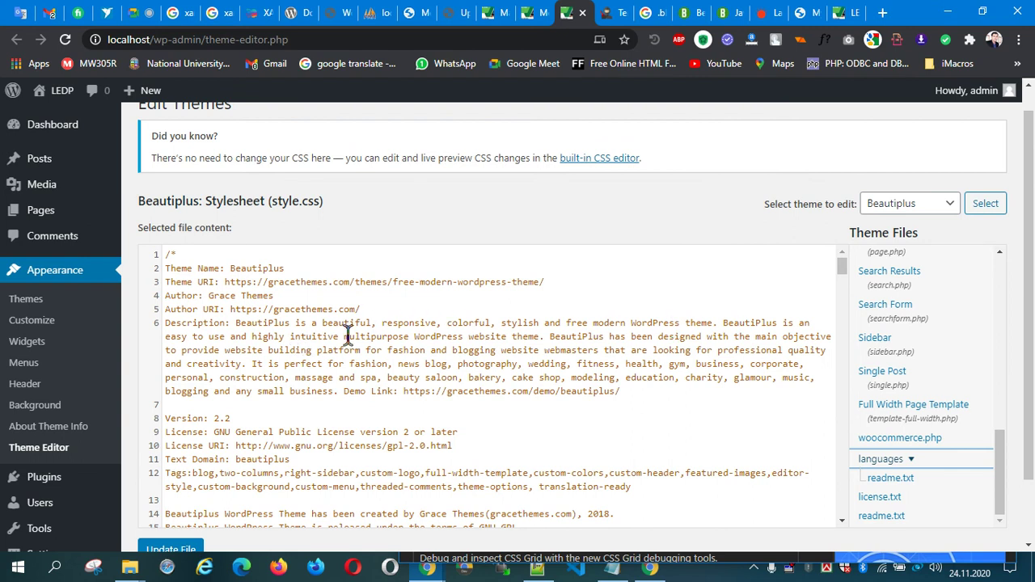
scroll(558, 340, down, 5)
Step: Check the h4 font-size and alignnone rules, then open Search Form (searchform.php)
click(337, 378)
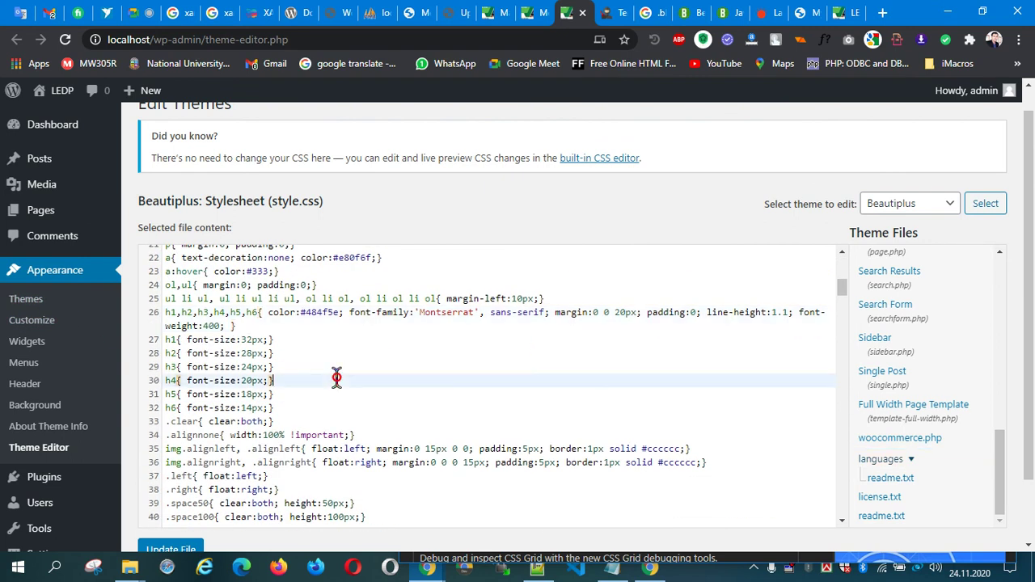
click(250, 452)
click(927, 320)
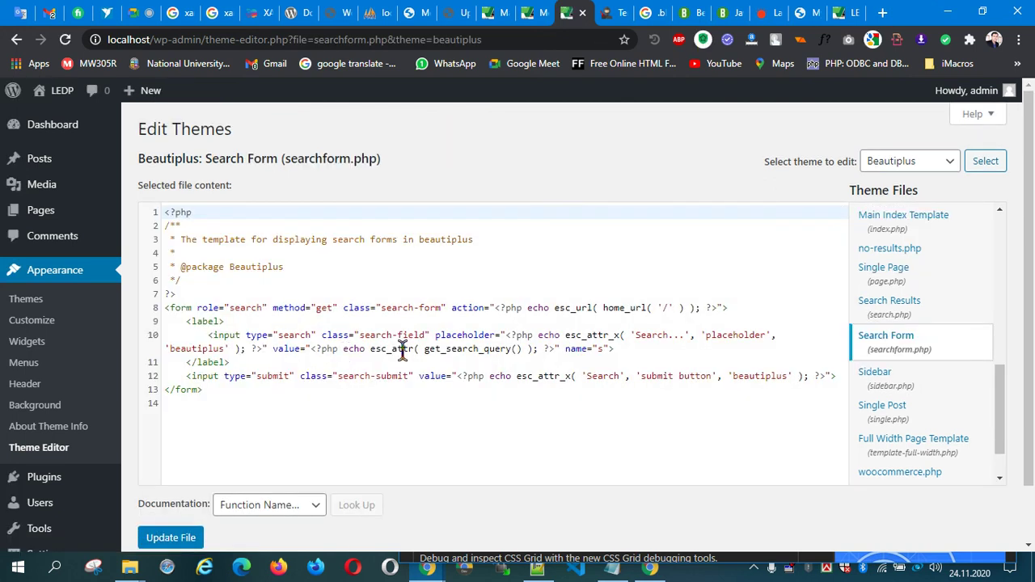
Step: Inspect the searchform.php form tag, search input and submit button on lines 8–14
click(282, 337)
click(326, 301)
click(456, 317)
click(486, 376)
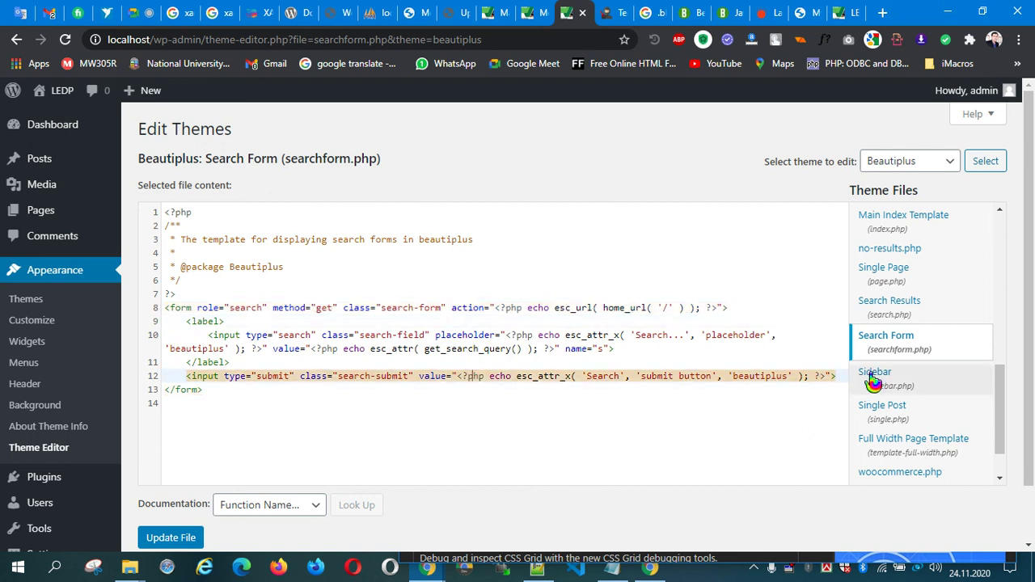
click(490, 375)
click(427, 338)
click(326, 304)
click(201, 307)
click(328, 404)
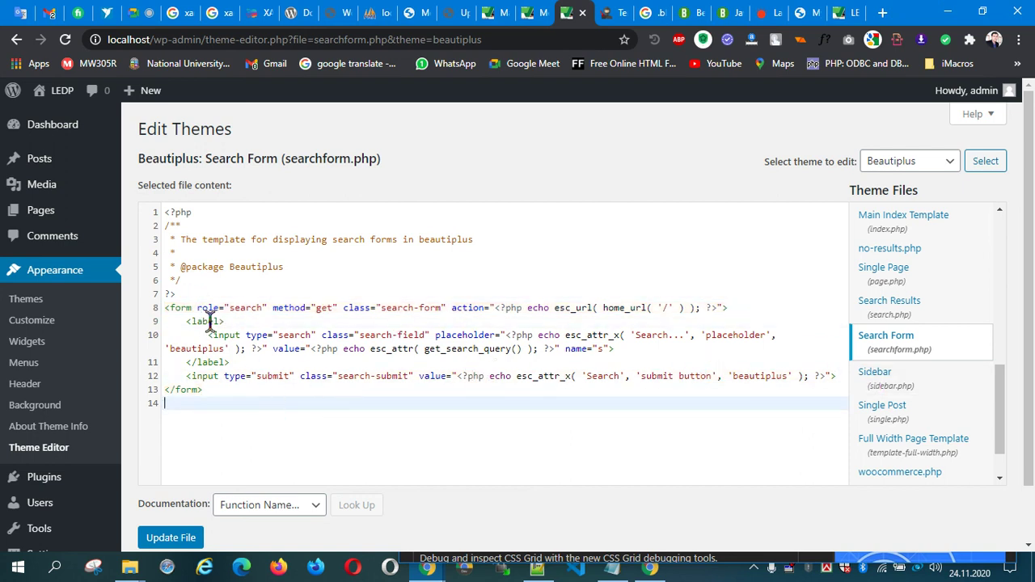
Step: Highlight esc_attr_x and esc_url in the form code, then open Single Post (single.php)
drag(175, 307, 459, 317)
click(316, 308)
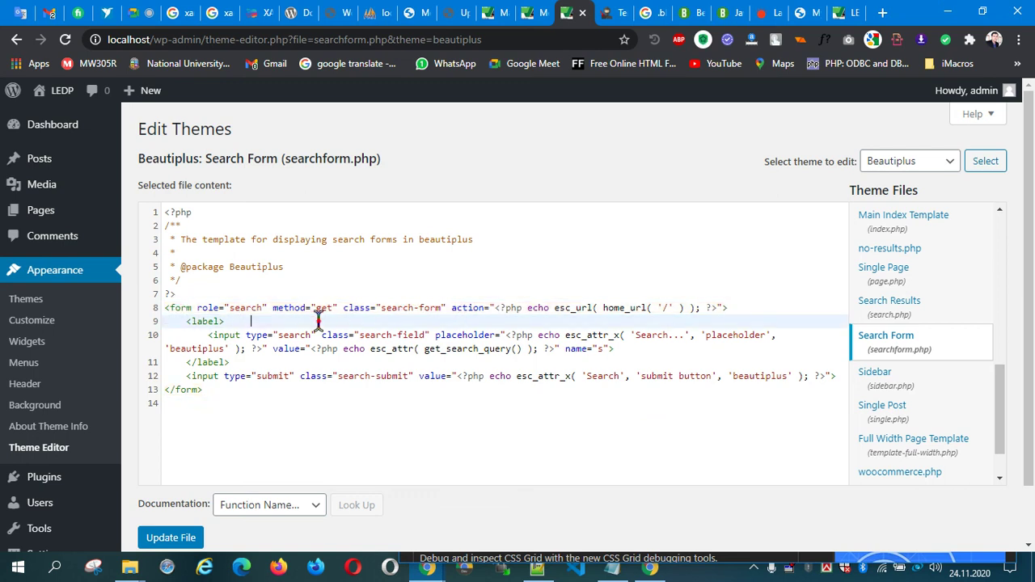
click(282, 337)
click(309, 376)
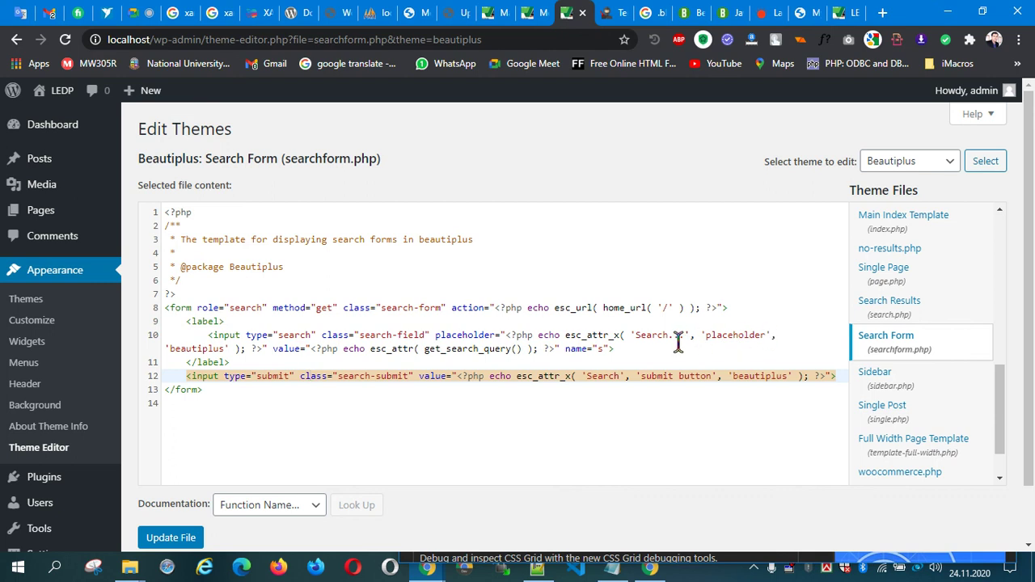
click(512, 337)
double_click(592, 336)
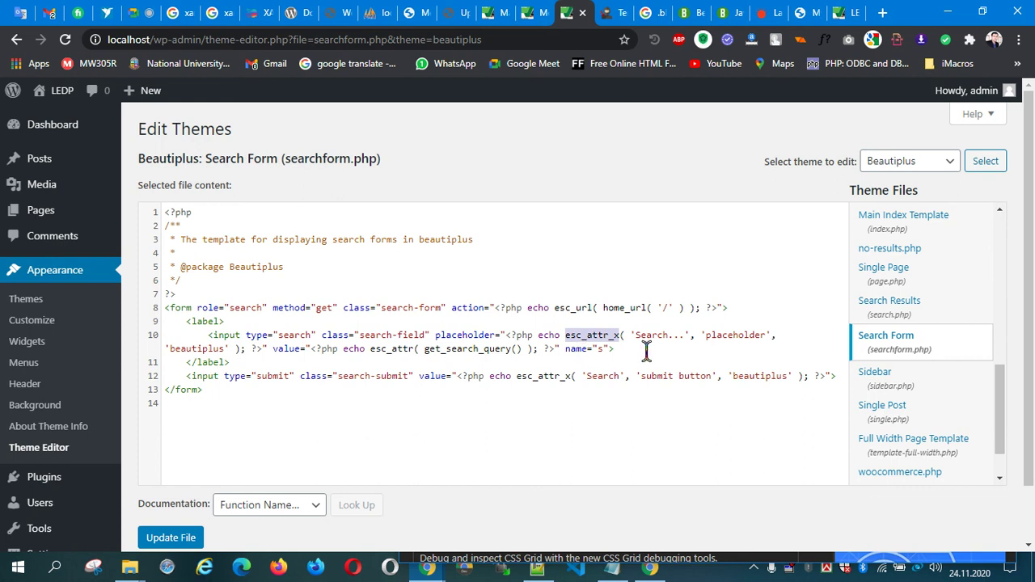
double_click(556, 308)
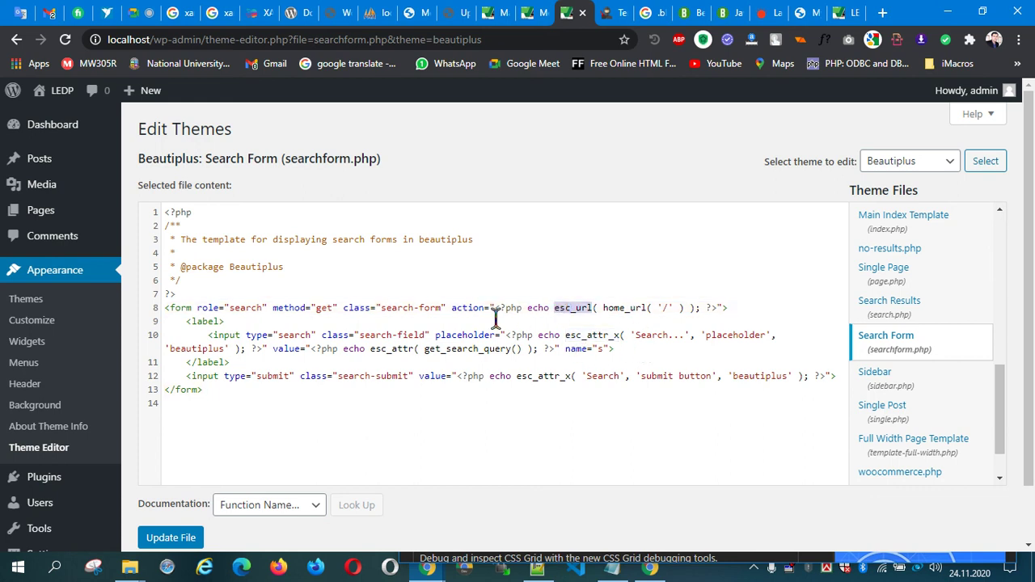
double_click(587, 335)
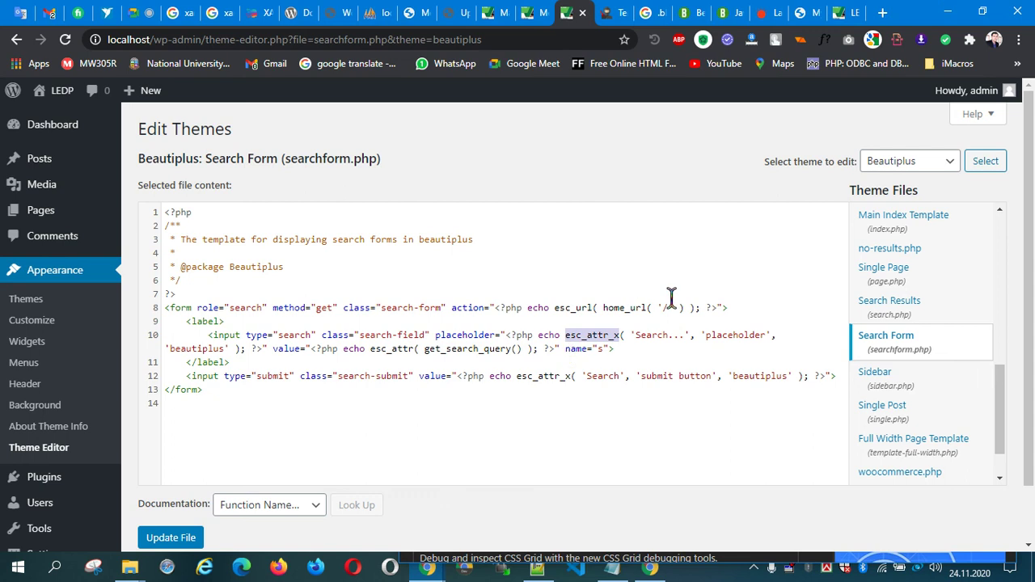
click(914, 412)
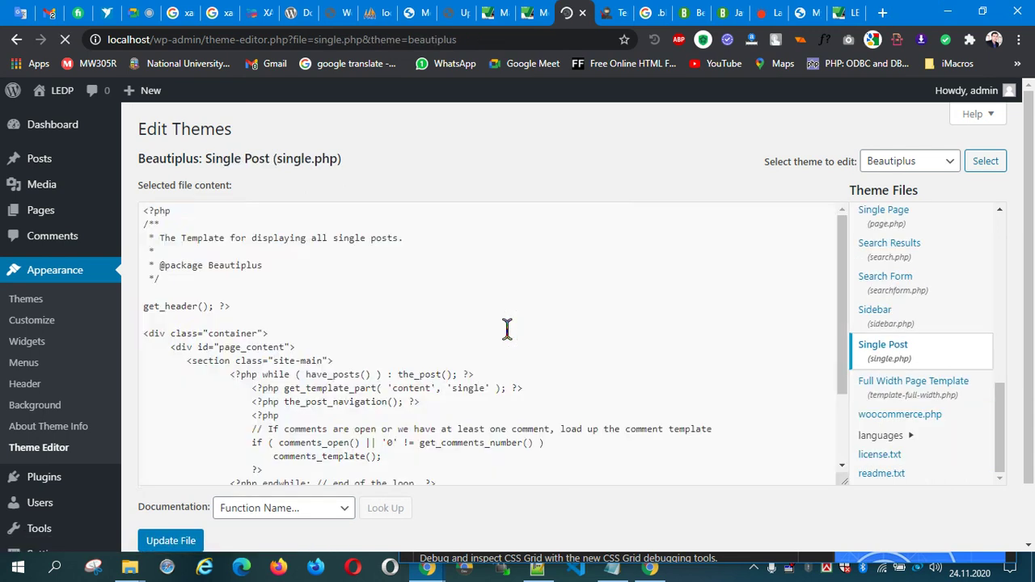
Step: Select the post loop on lines 13–19 of single.php, then go to Installed Plugins
scroll(411, 348, down, 3)
click(381, 353)
click(177, 230)
click(296, 339)
drag(257, 270, 382, 355)
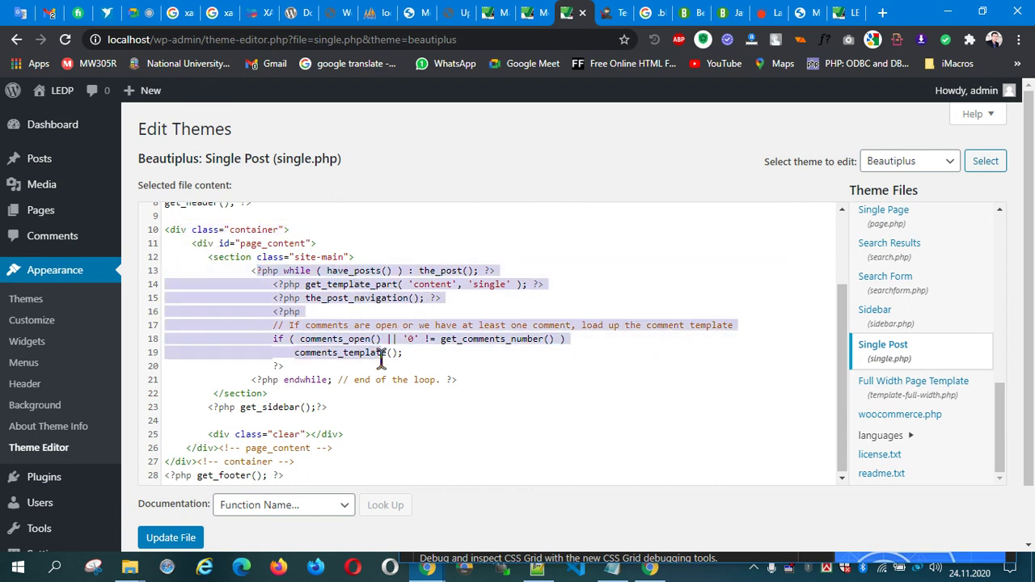
scroll(391, 361, down, 2)
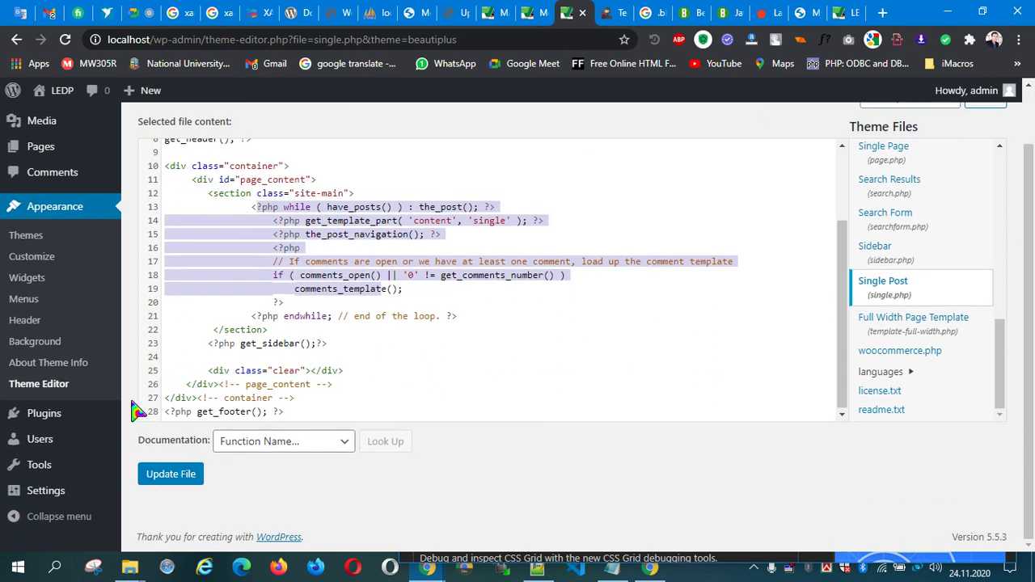
click(81, 423)
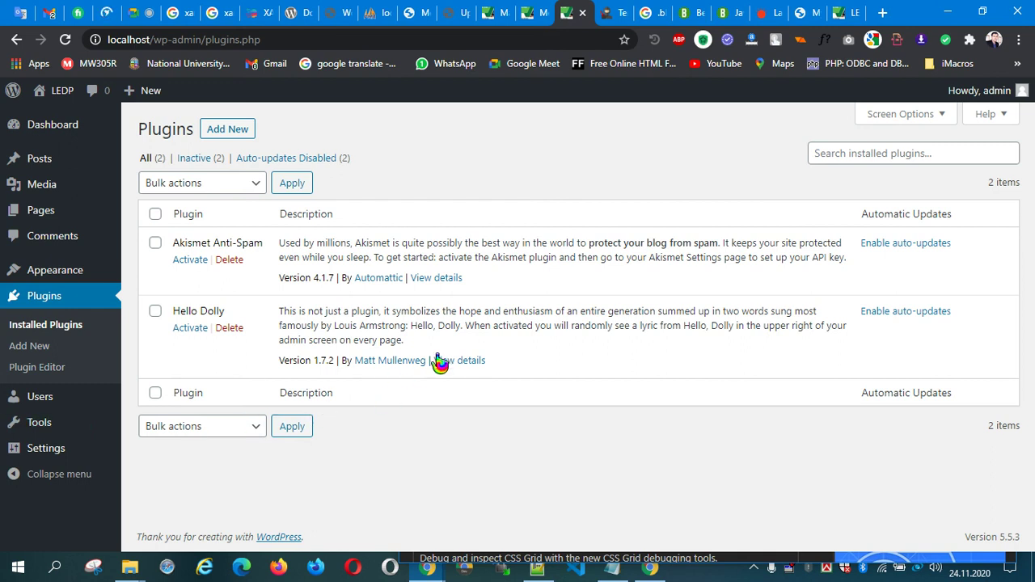
Step: Open Add New Plugins in its own tab, close extra admin tabs, and show Popular plugins
middle_click(241, 134)
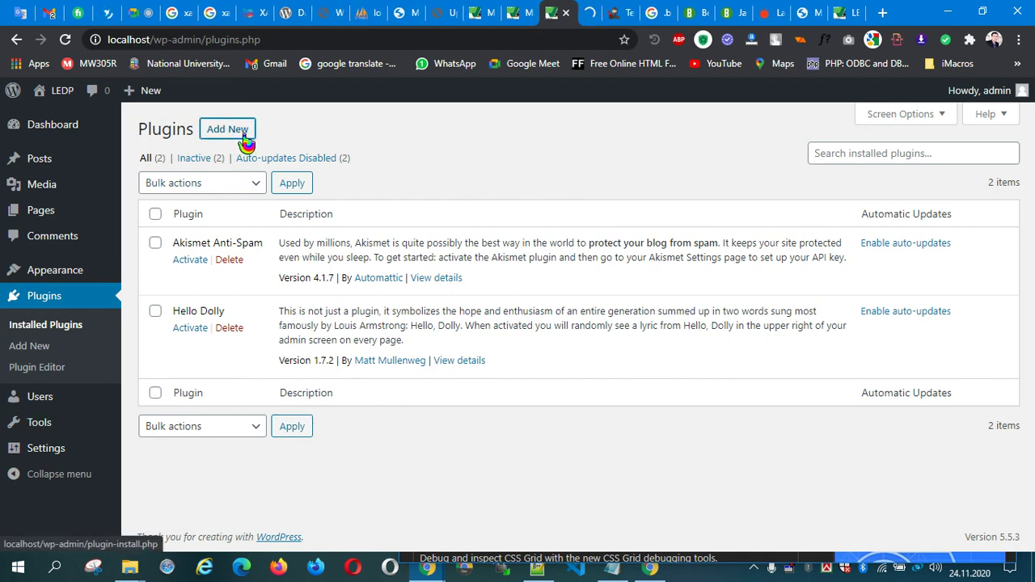
click(524, 16)
click(520, 12)
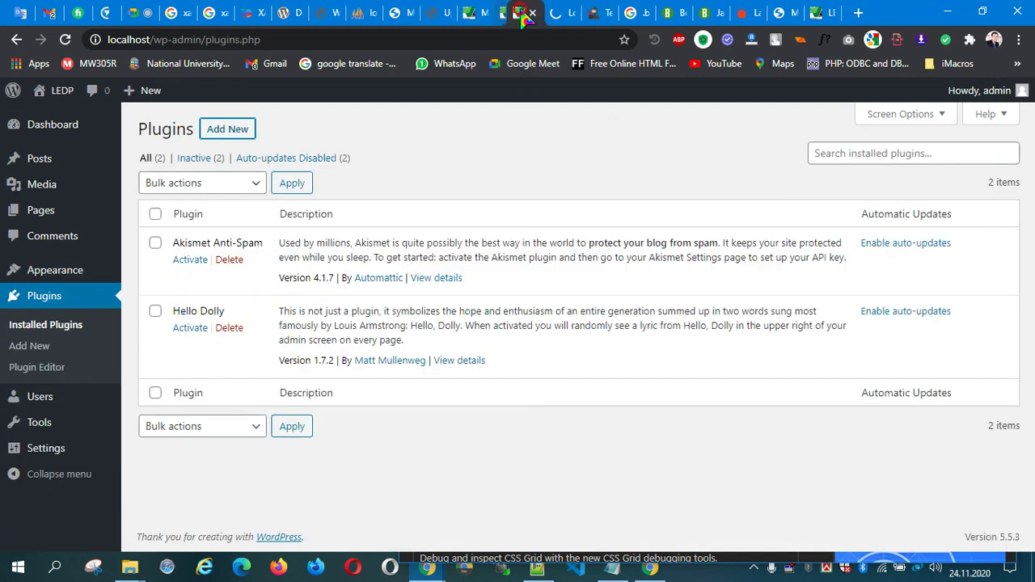
click(520, 12)
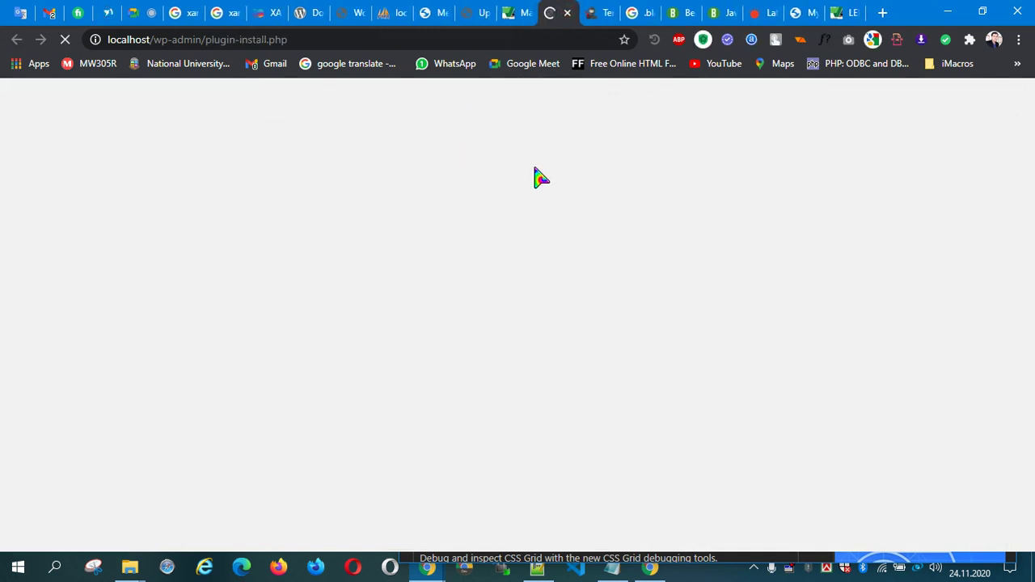
click(514, 12)
click(555, 11)
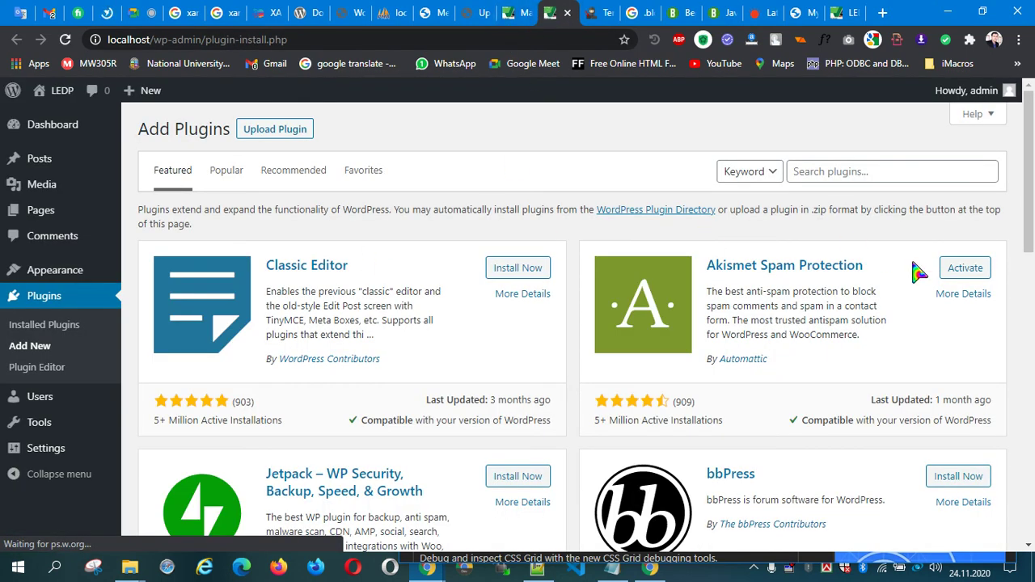
scroll(995, 377, down, 3)
scroll(996, 377, down, 9)
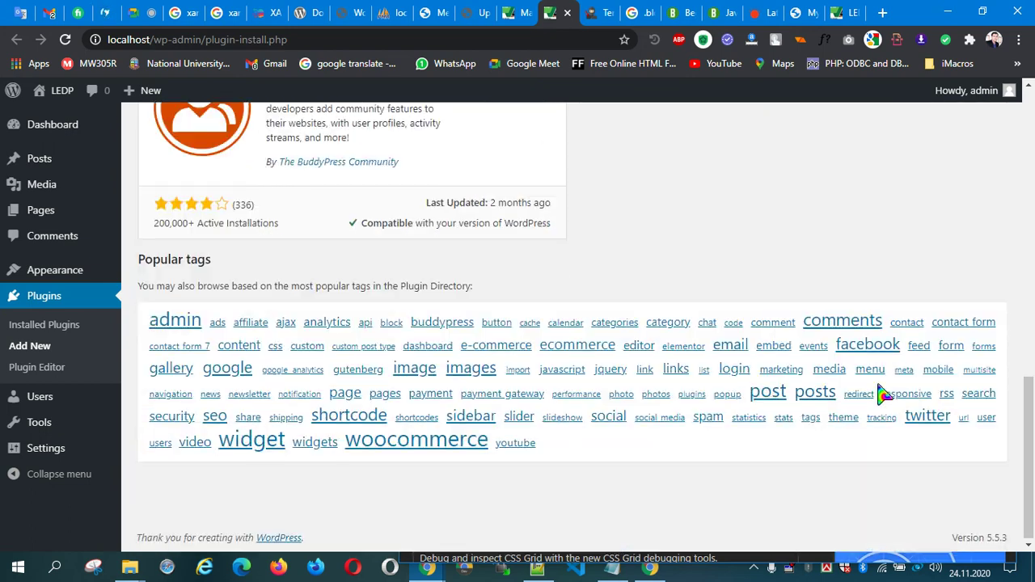
scroll(759, 387, up, 11)
scroll(758, 387, up, 2)
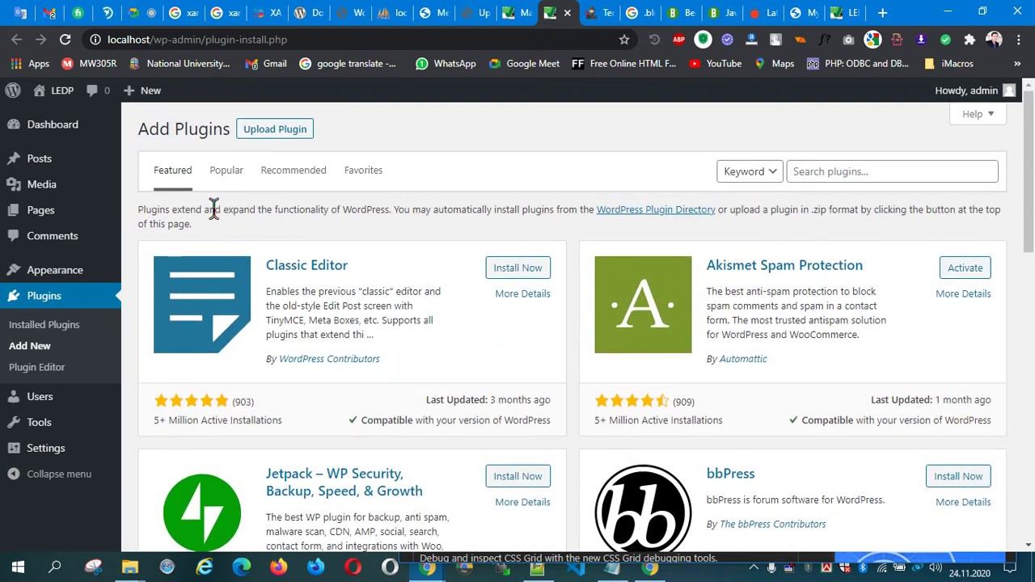
click(222, 180)
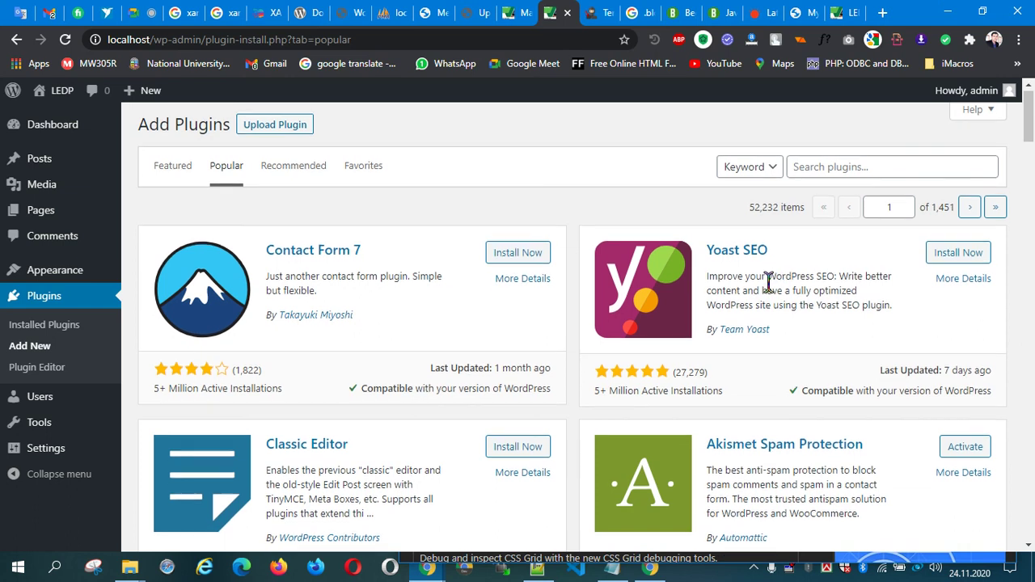
Step: Find Contact Form 7 in the Popular list, install it and activate it
scroll(728, 287, down, 4)
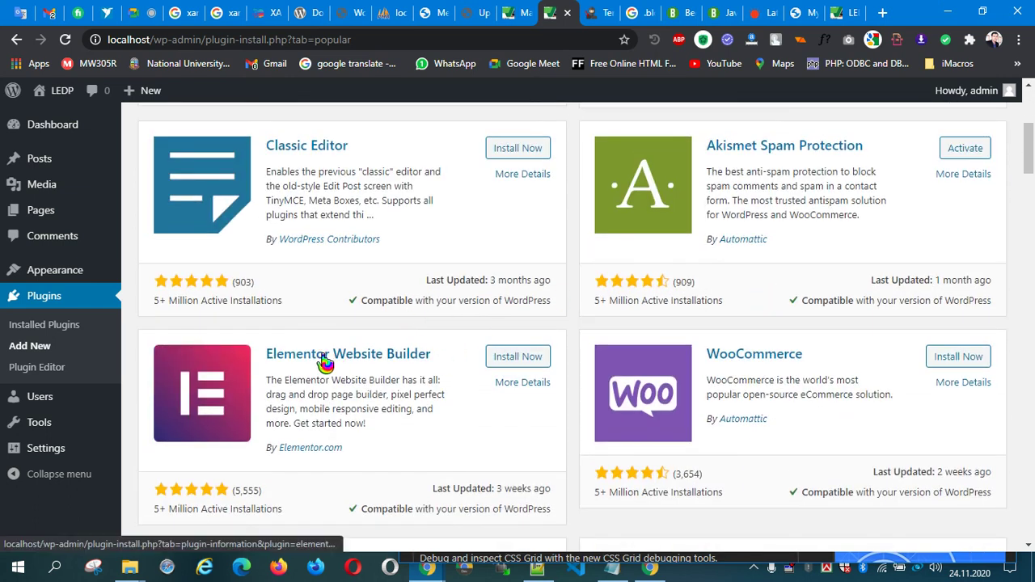
scroll(324, 360, down, 5)
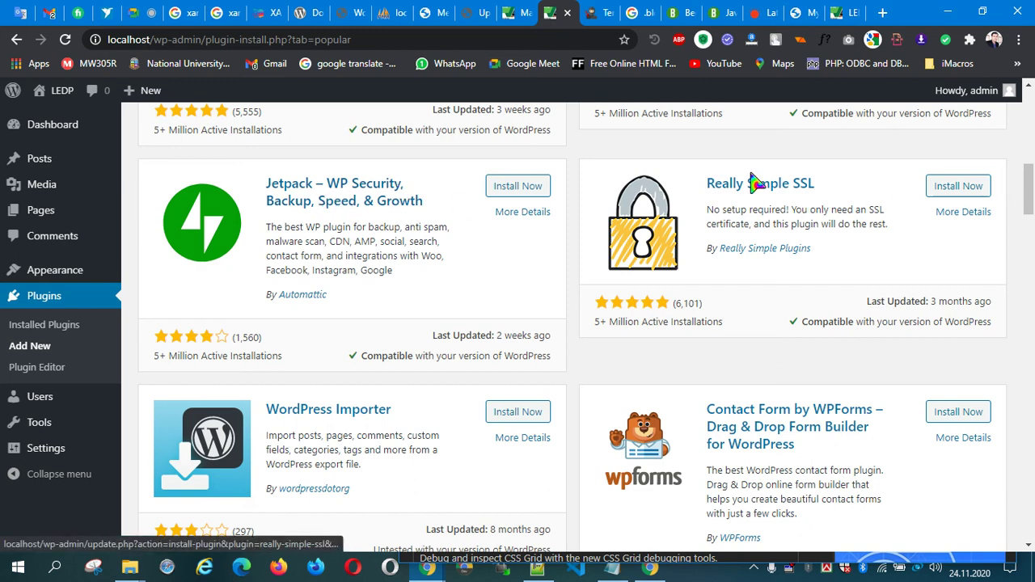
scroll(710, 215, down, 2)
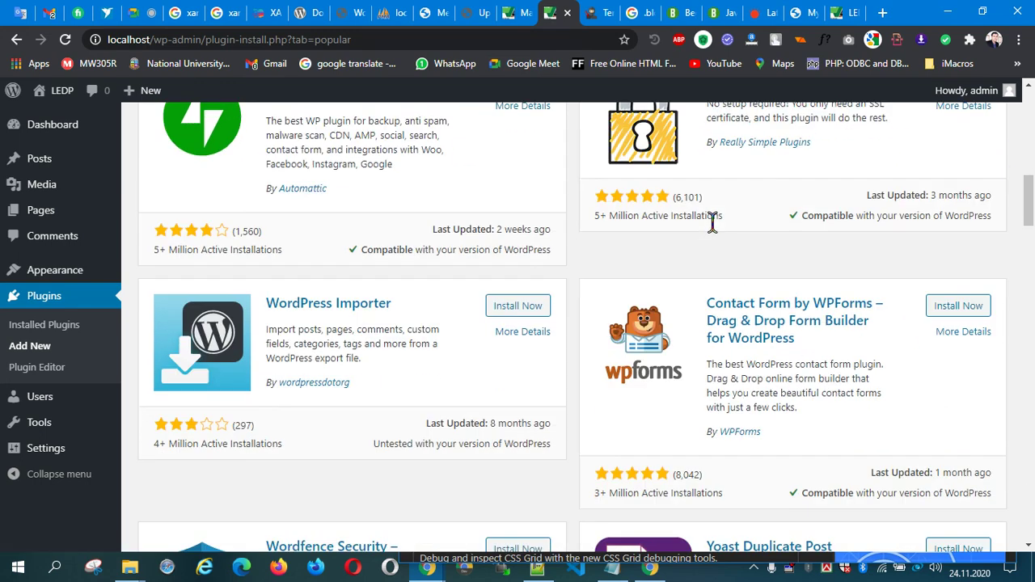
scroll(695, 267, down, 4)
scroll(737, 327, down, 6)
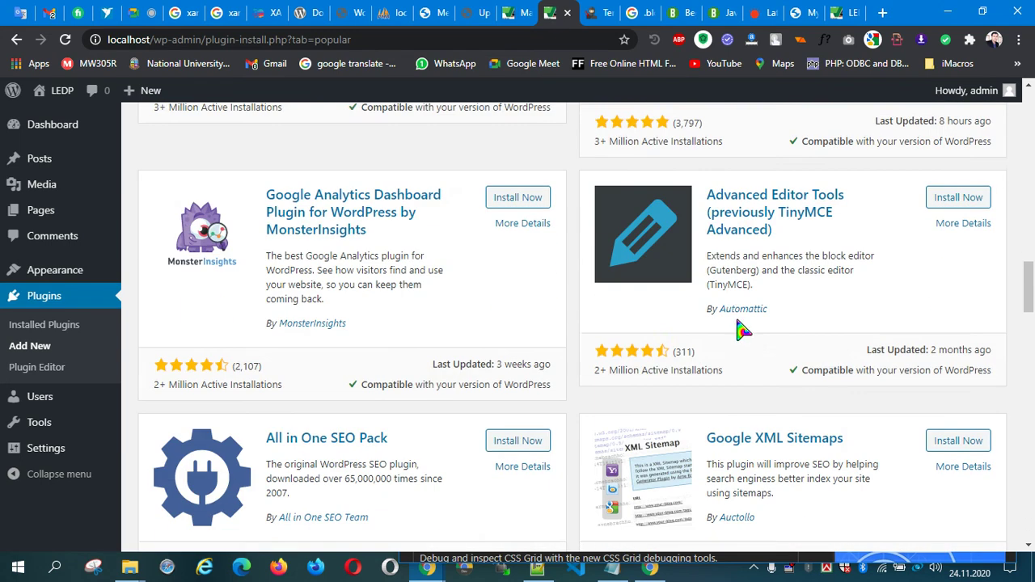
scroll(750, 346, up, 6)
scroll(750, 346, up, 15)
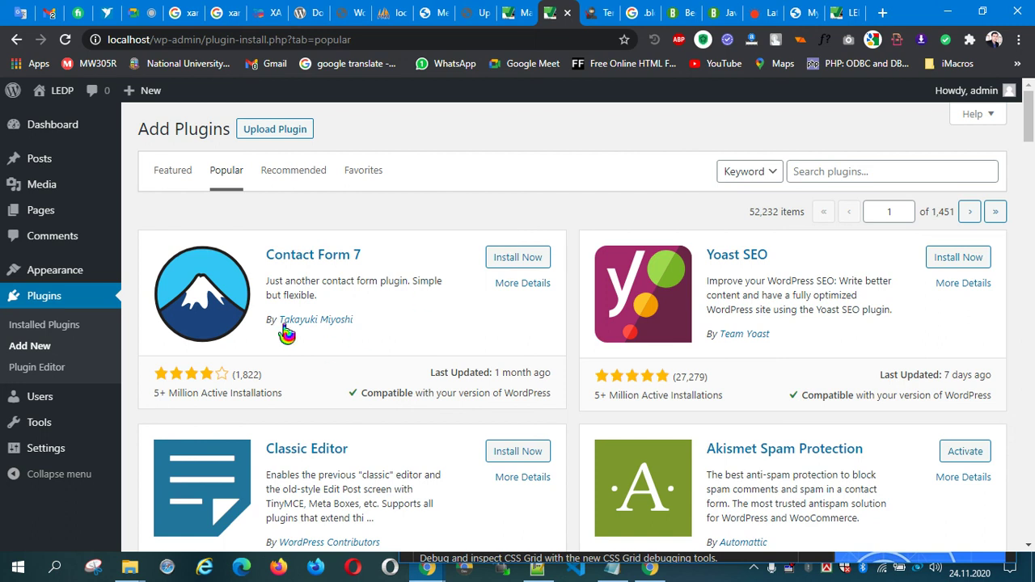
click(548, 259)
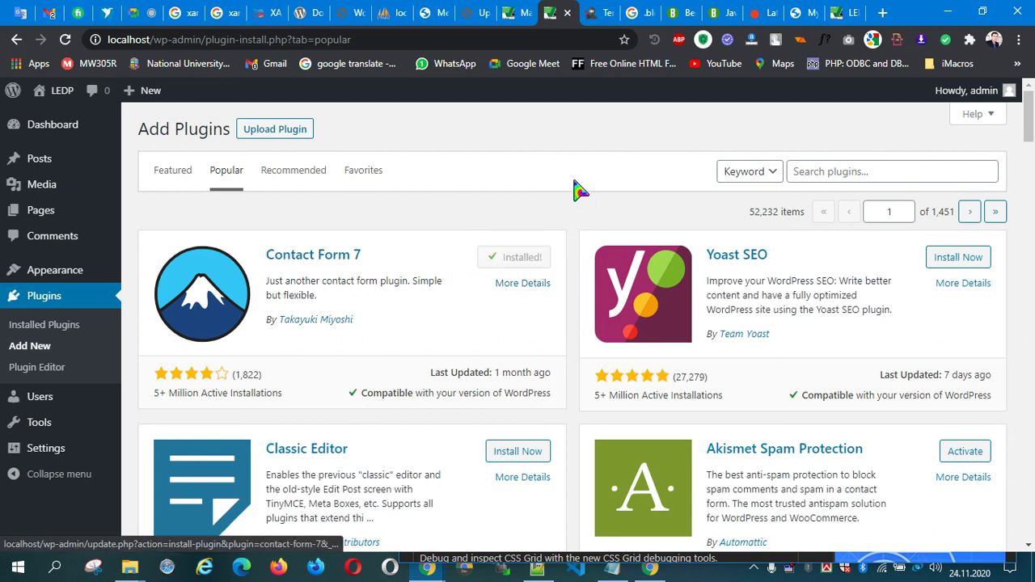
click(519, 260)
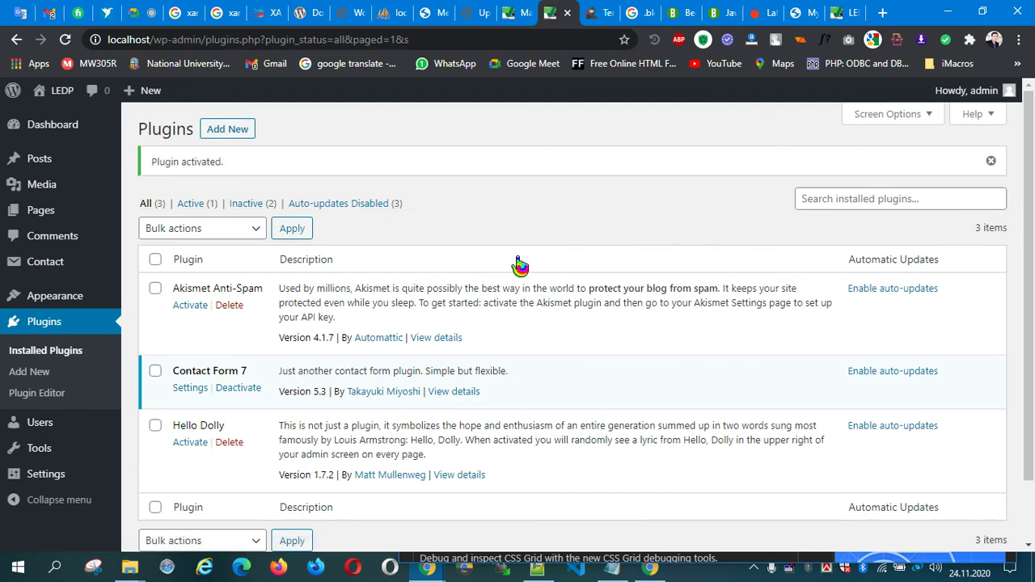
Step: Bulk-delete Akismet Anti-Spam and Hello Dolly, confirming, then open Contact Form 7's Settings
scroll(302, 328, down, 2)
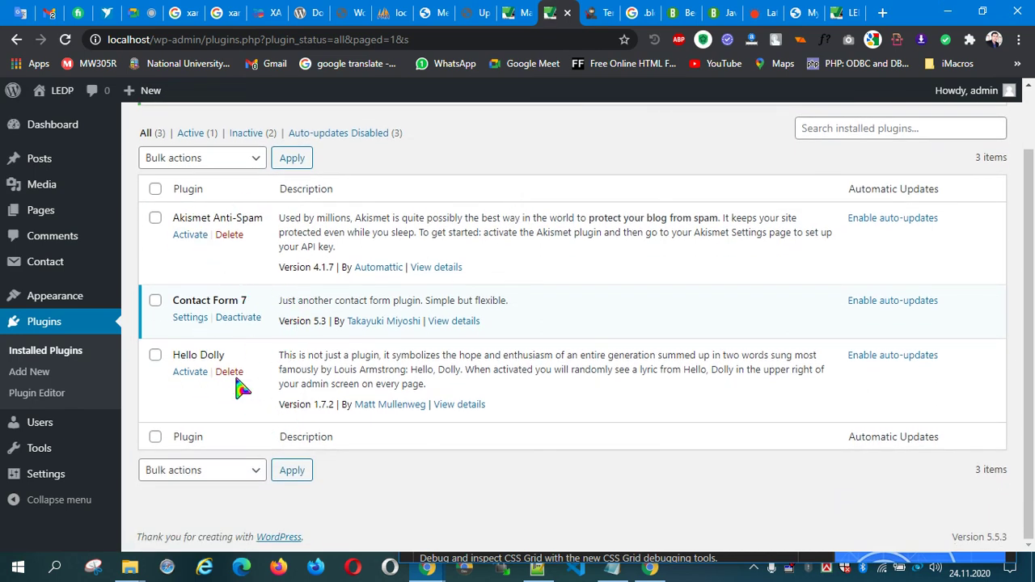
click(155, 217)
click(154, 356)
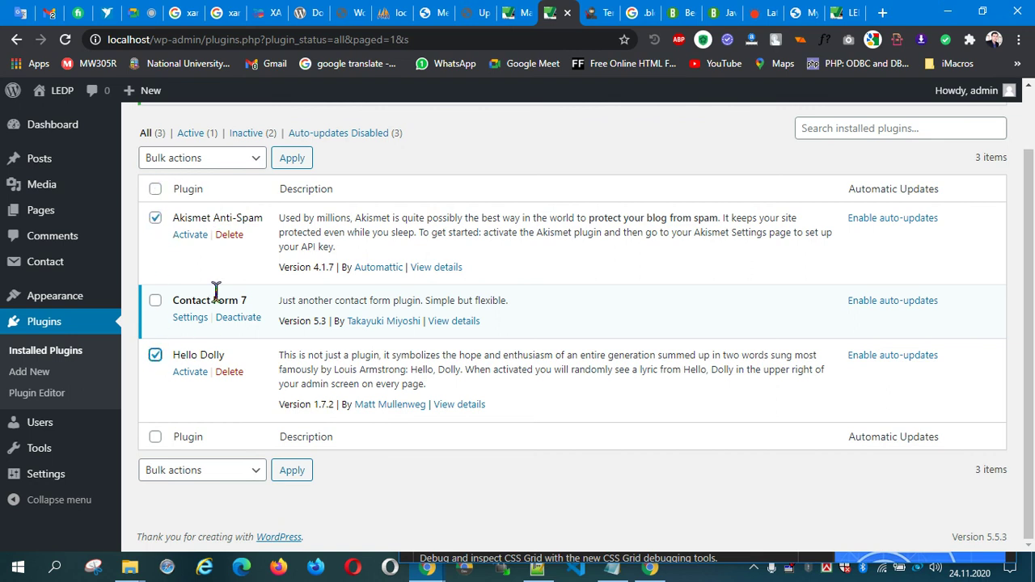
click(219, 161)
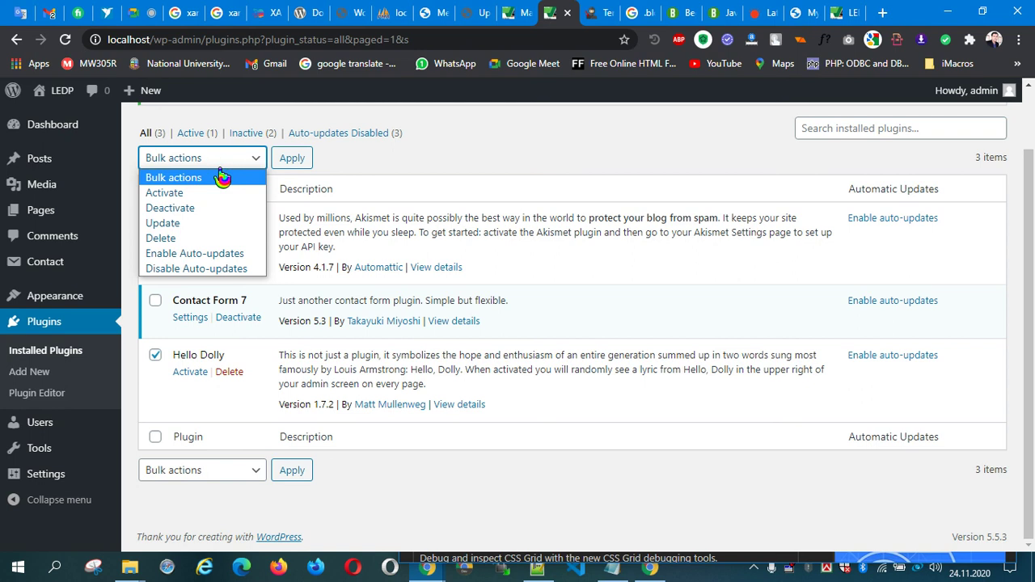
click(161, 238)
click(293, 159)
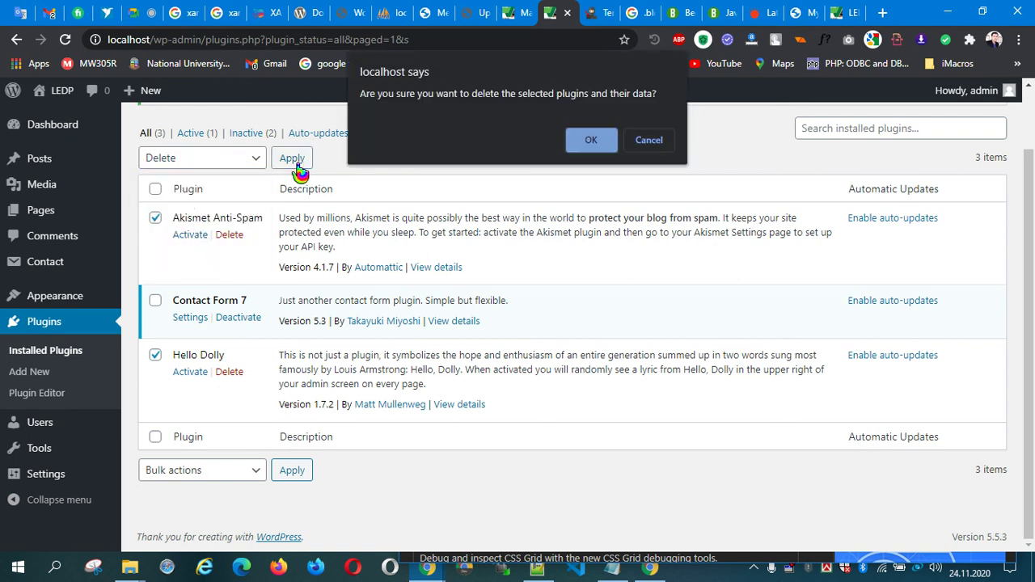
click(589, 144)
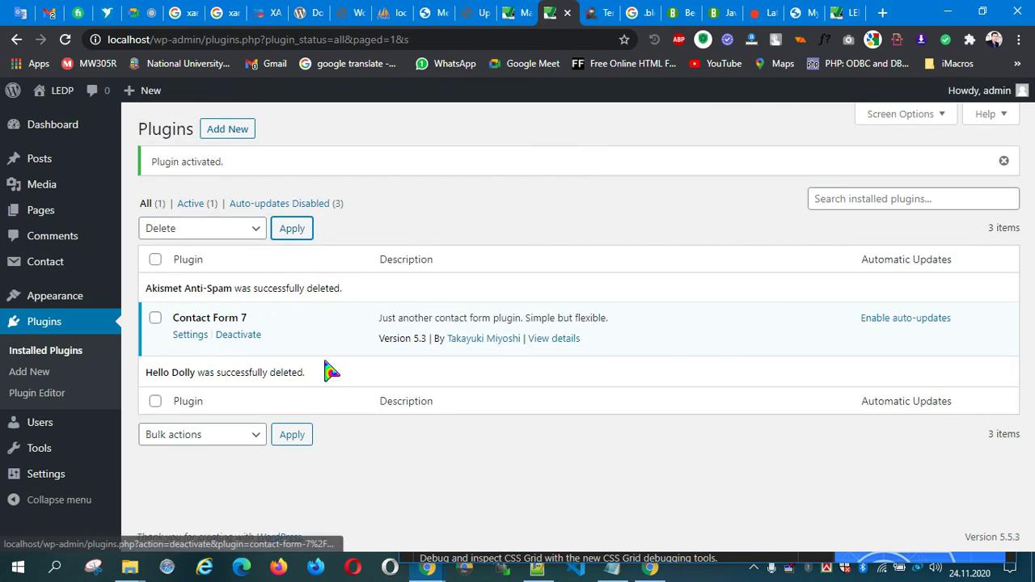
click(191, 337)
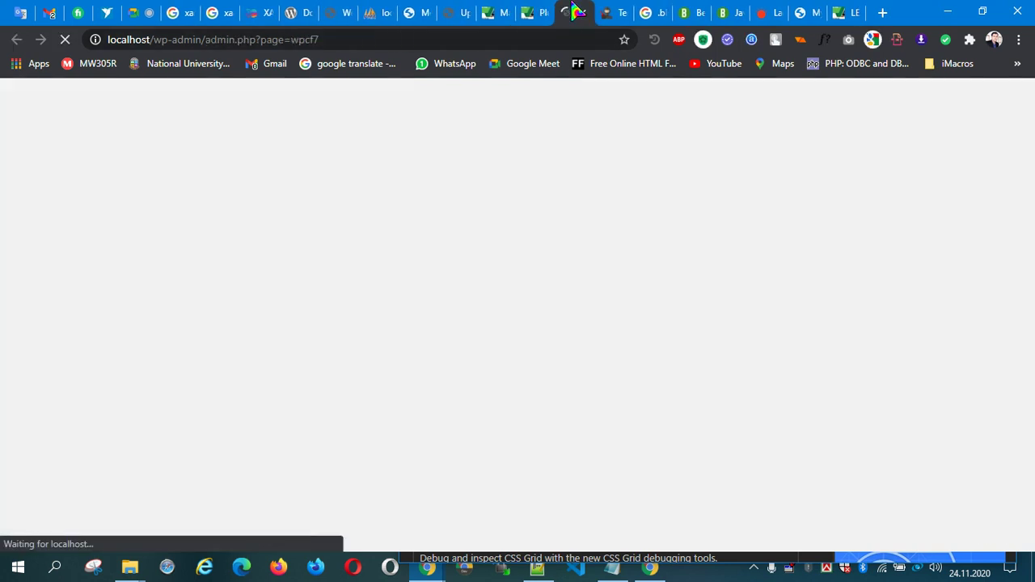
Step: Review the Contact Forms page, close its tab, and open the Plugin Editor on wp-contact-form-7.php
click(535, 12)
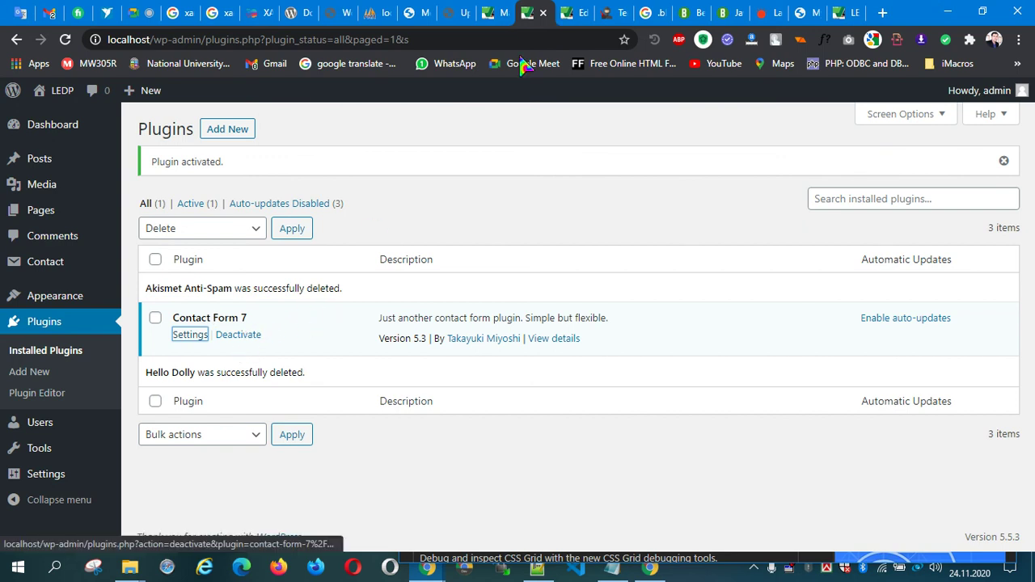
click(571, 12)
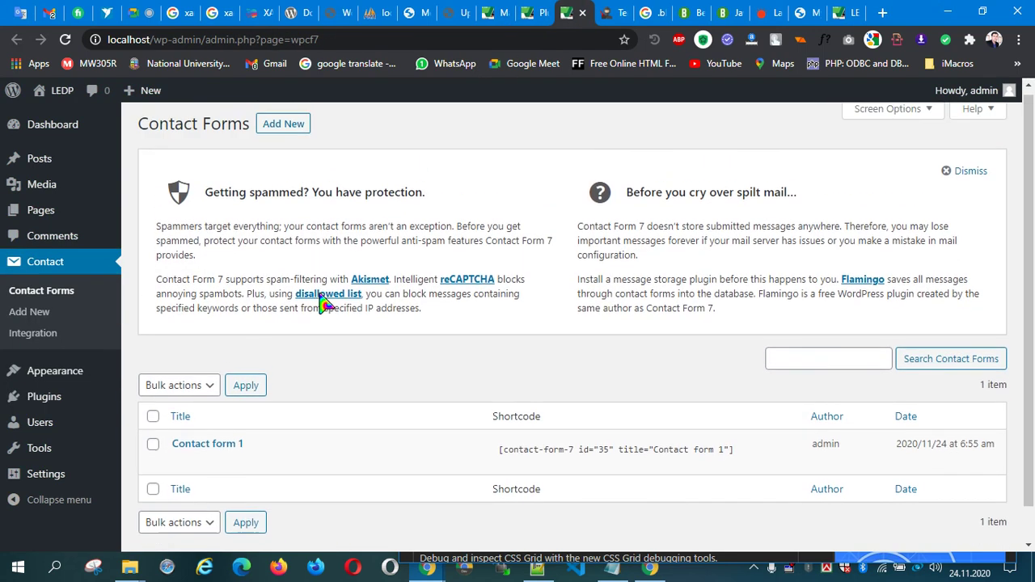
scroll(354, 372, down, 1)
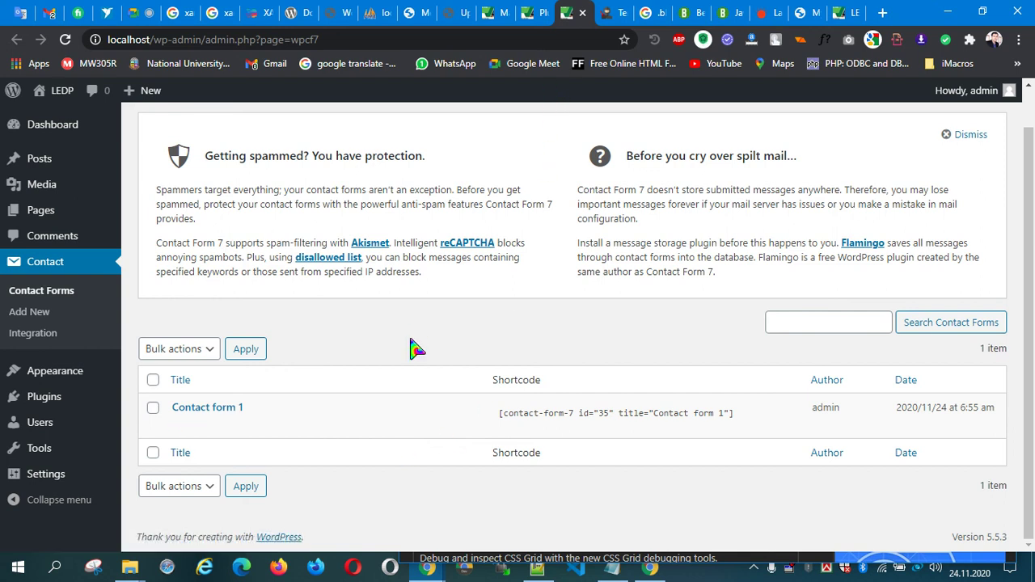
click(582, 13)
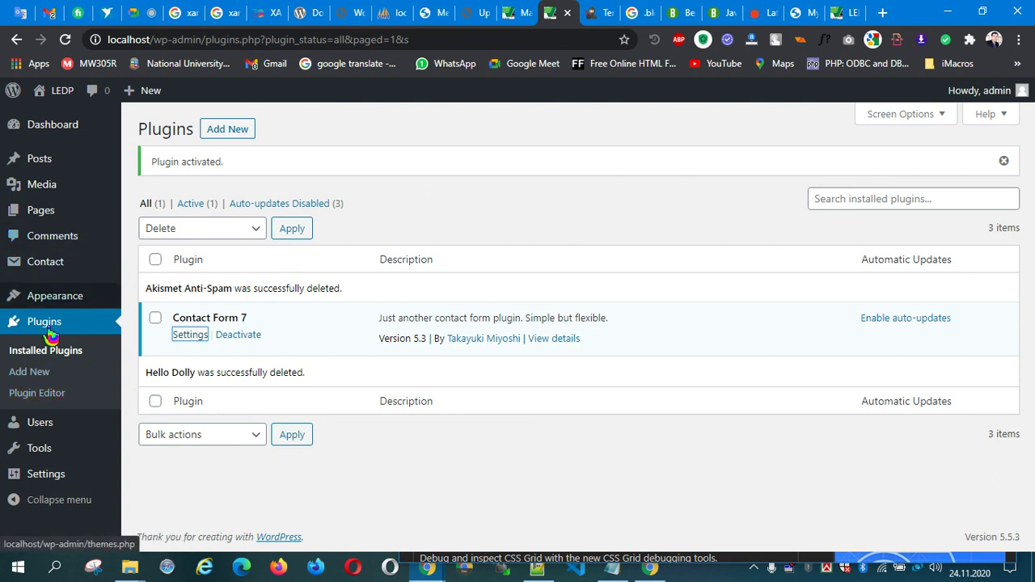
click(37, 396)
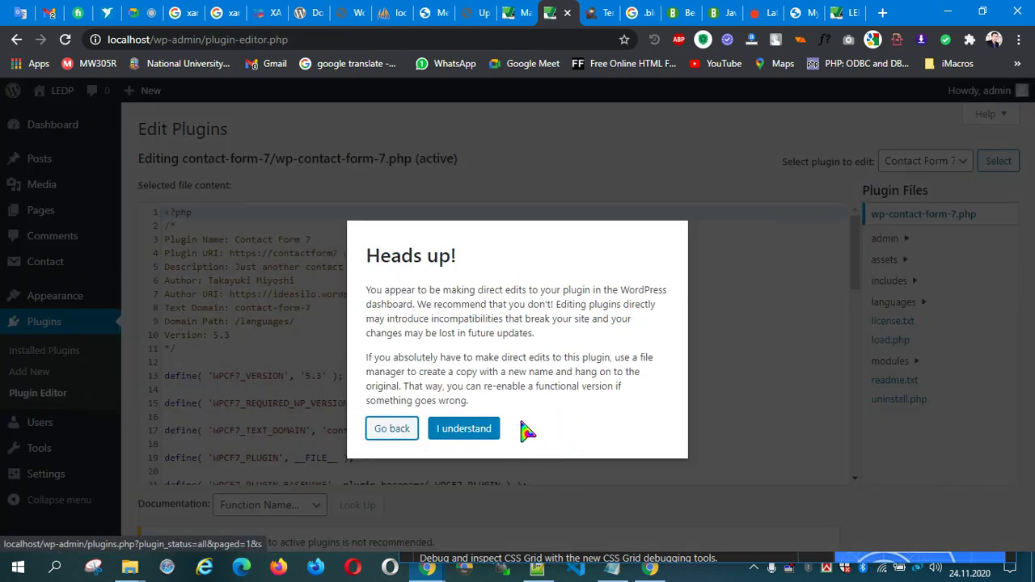
Step: Dismiss the Heads up! warning and scroll through wp-contact-form-7.php (Contact Form 7, Version 5.3)
click(463, 432)
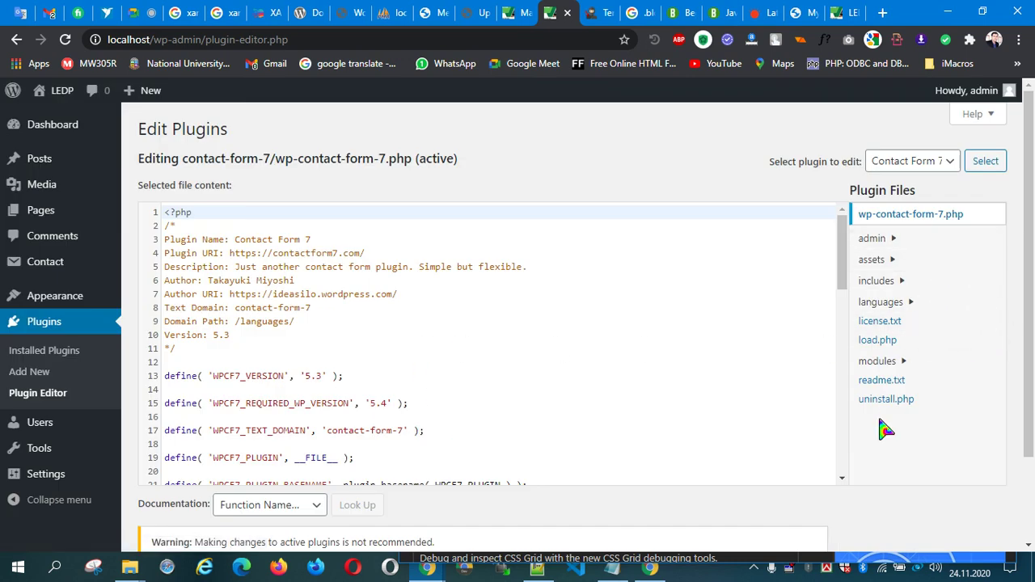
scroll(296, 323, down, 10)
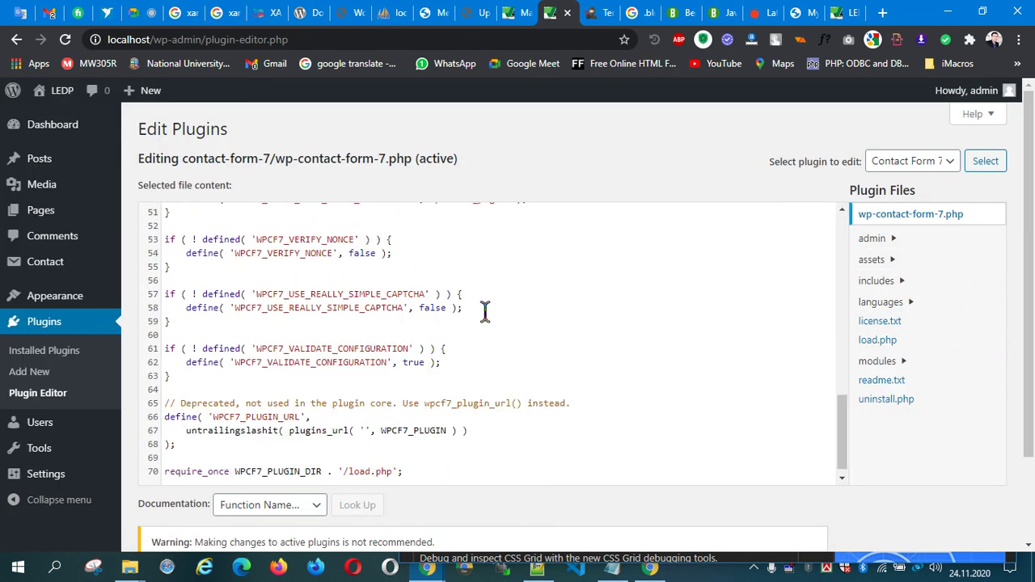
scroll(478, 321, down, 3)
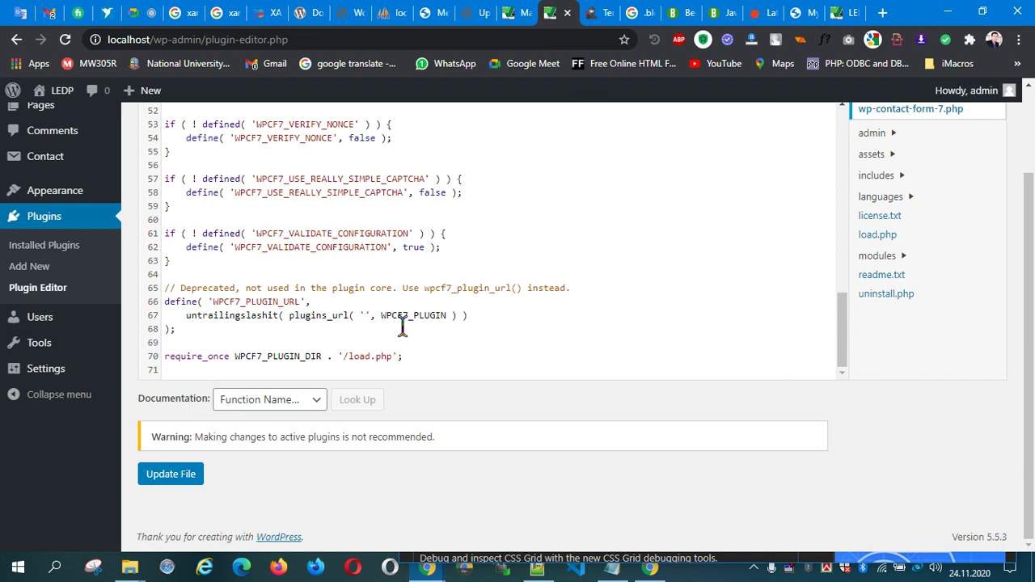
scroll(527, 287, up, 7)
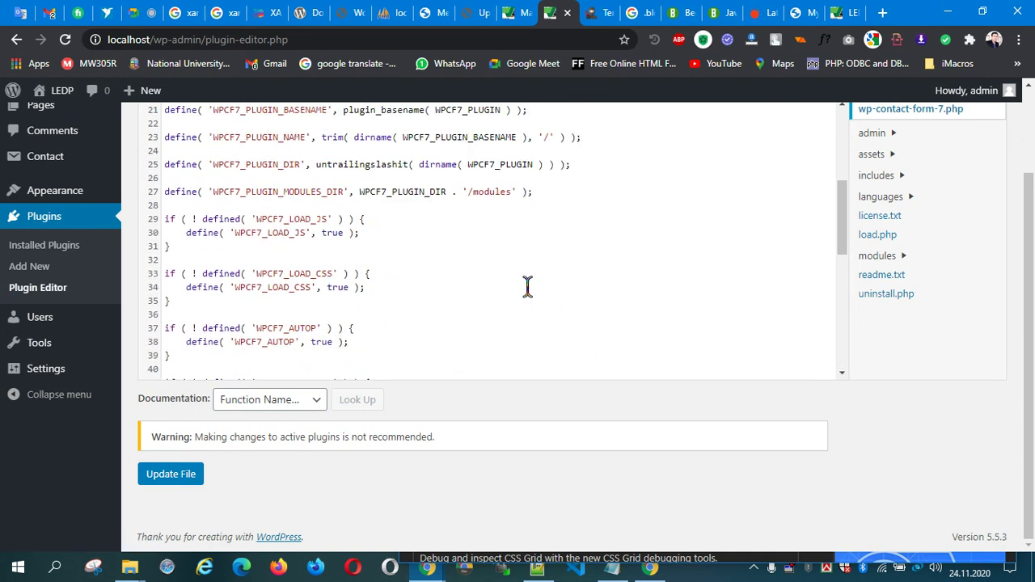
scroll(527, 287, up, 3)
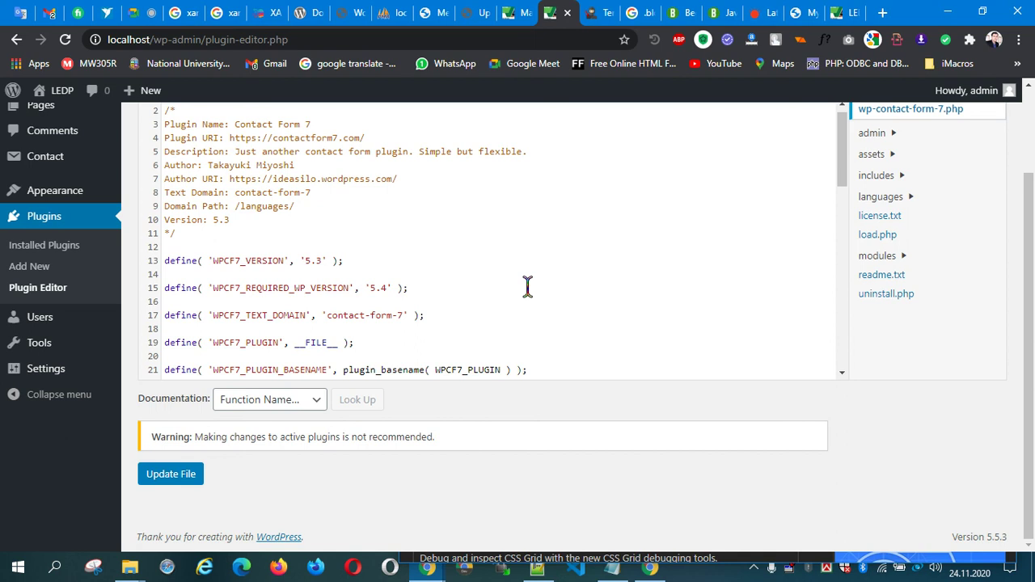
scroll(522, 283, up, 4)
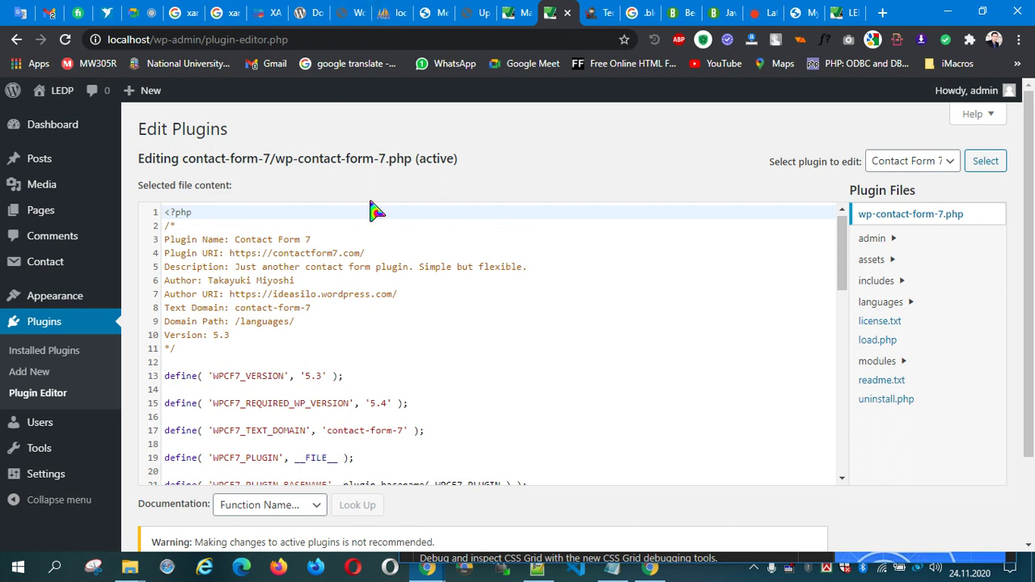
Step: Open All Users and highlight the admin account's Administrator role
mouse_move(41, 432)
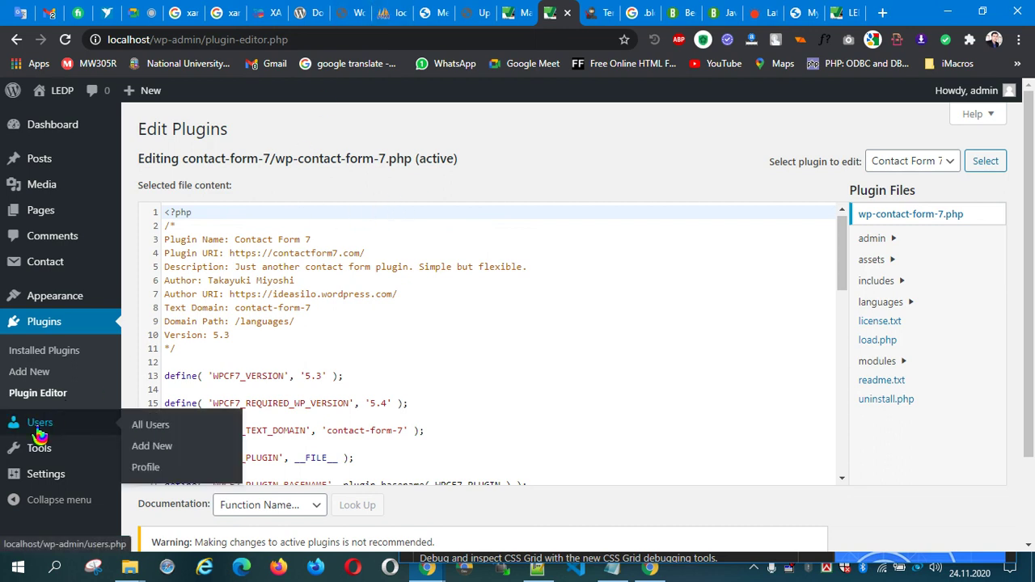
click(167, 431)
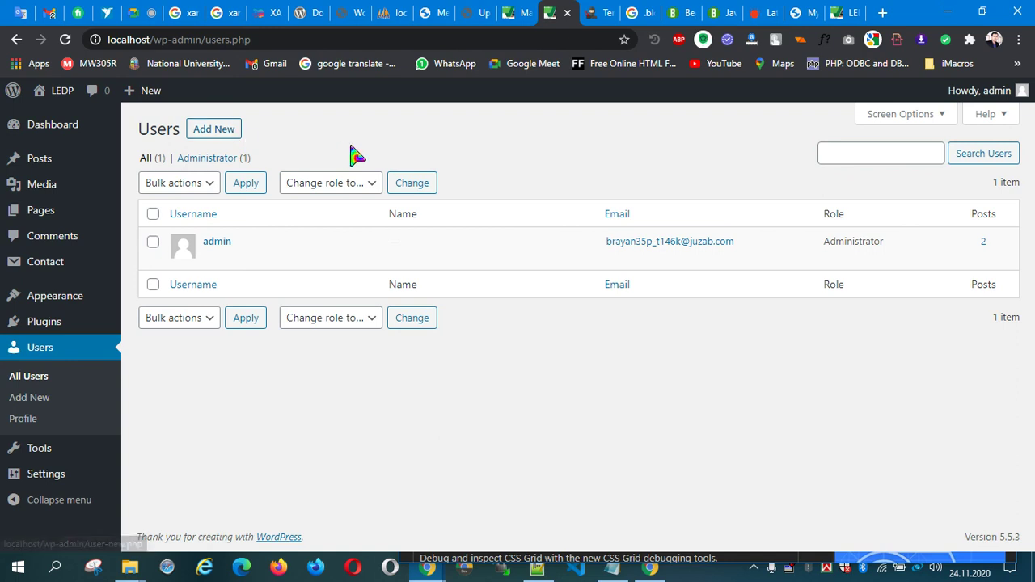
click(213, 132)
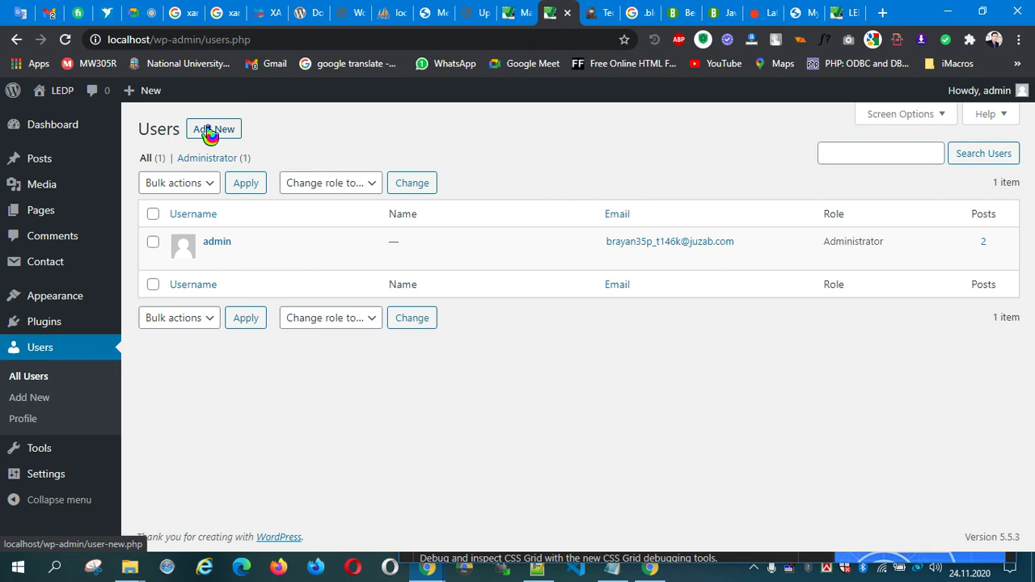
double_click(855, 241)
Step: Look over the Add New User form and its Role list, leaving Subscriber, then open Profile
click(199, 132)
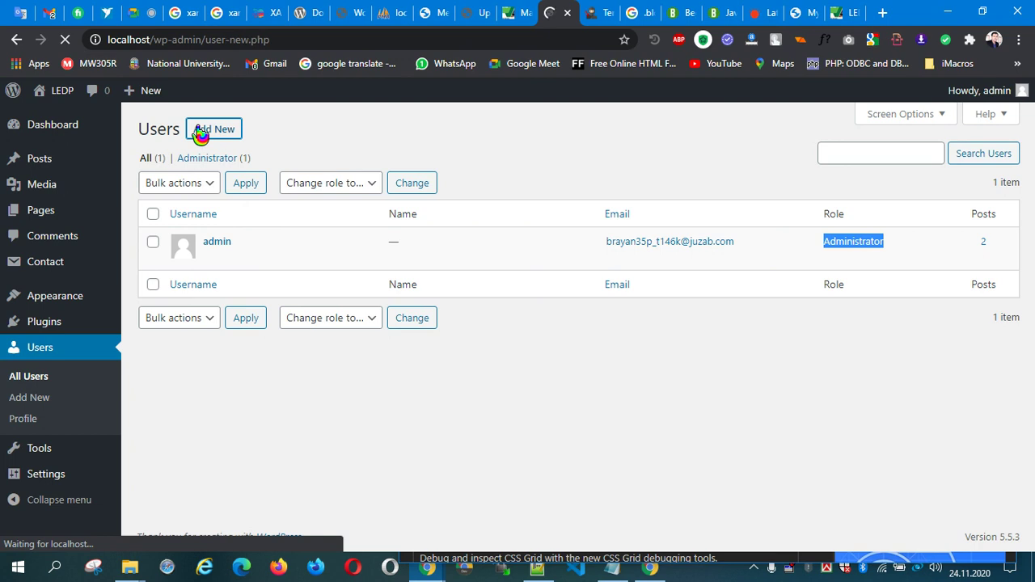
click(467, 194)
click(380, 284)
click(377, 332)
click(380, 374)
scroll(472, 383, down, 1)
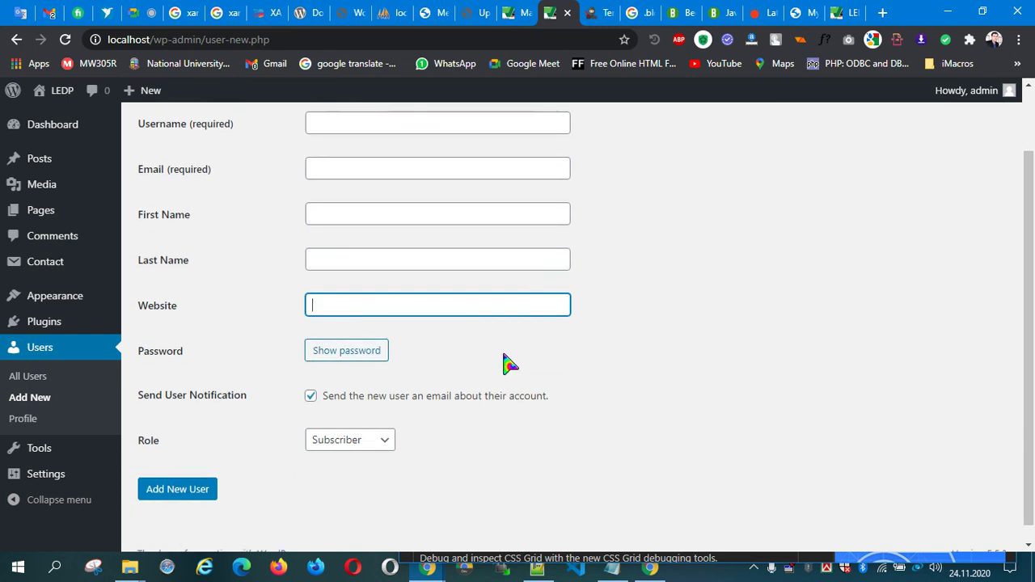
click(350, 443)
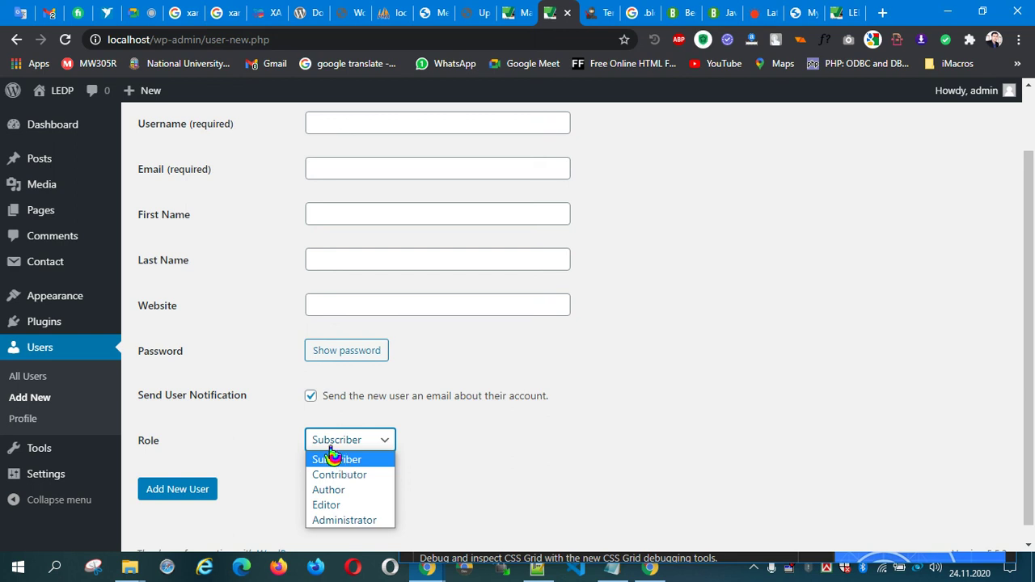
click(470, 482)
click(376, 443)
click(521, 459)
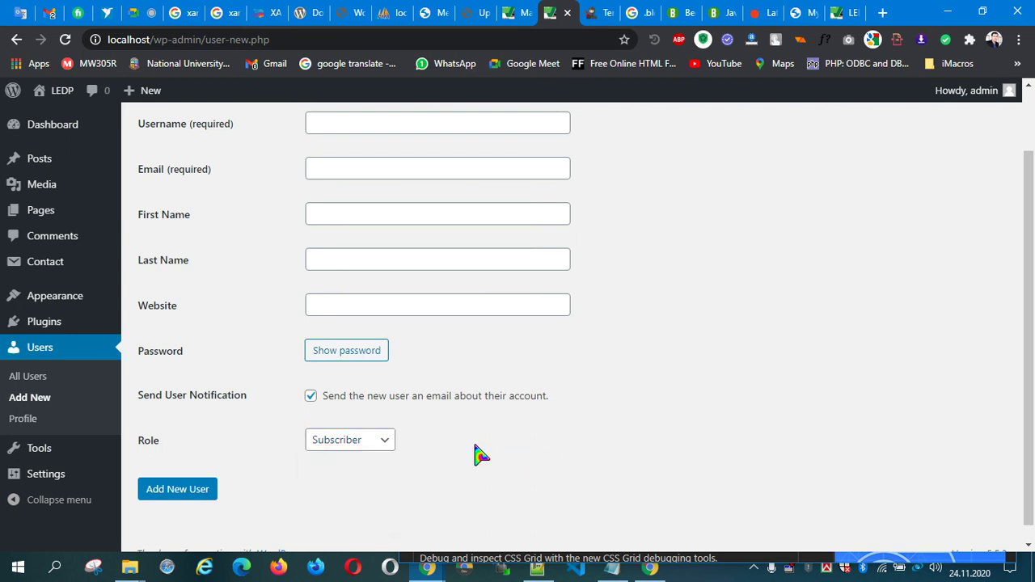
click(23, 421)
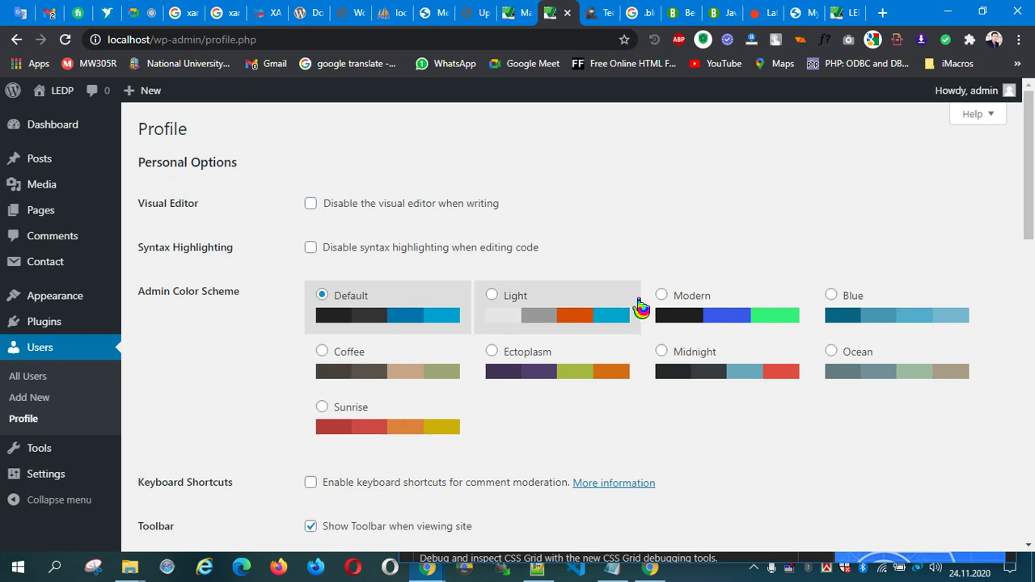
scroll(527, 374, down, 1)
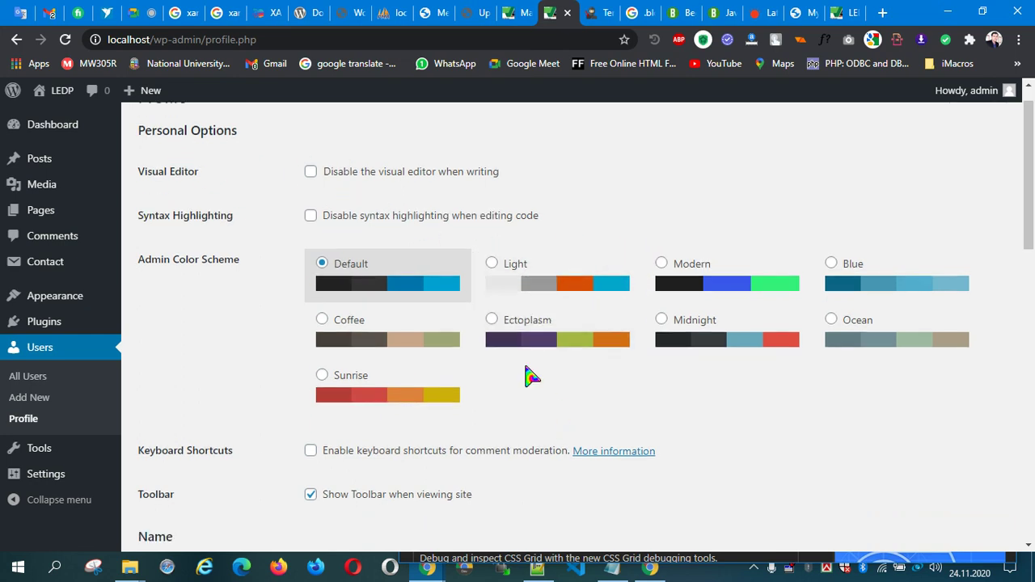
scroll(532, 376, down, 3)
scroll(465, 371, down, 1)
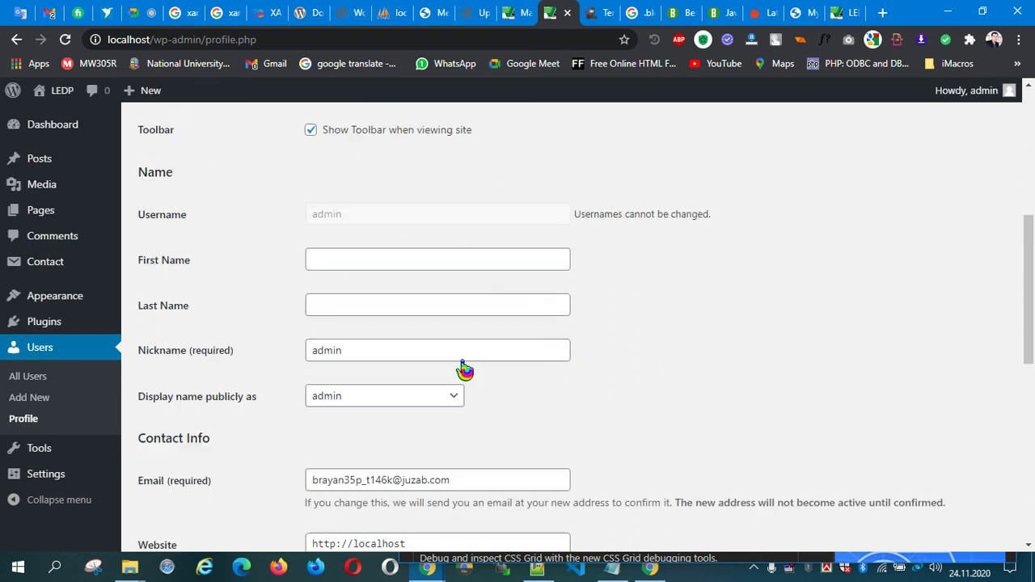
scroll(465, 371, down, 4)
scroll(445, 474, down, 3)
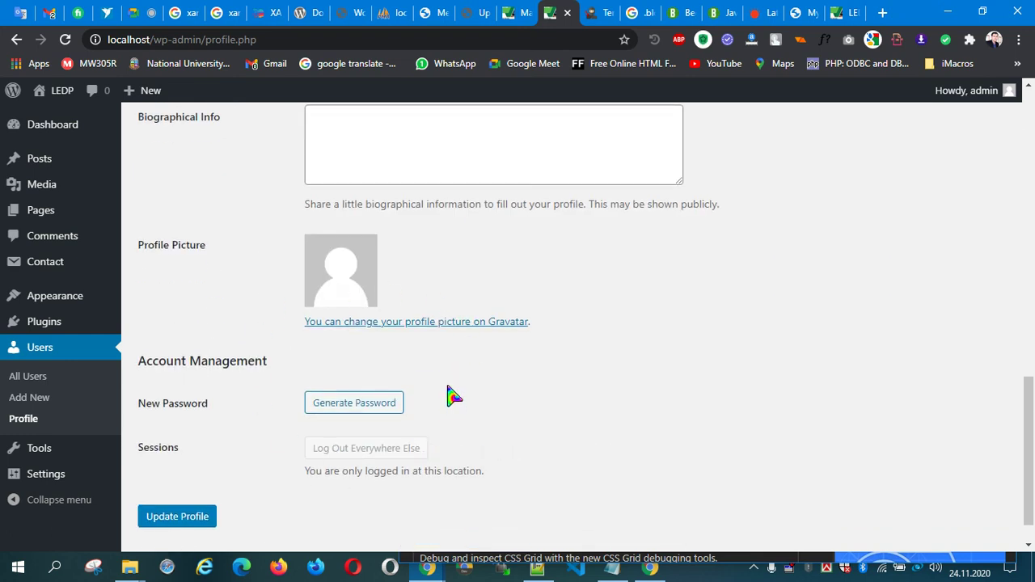
scroll(550, 300, down, 1)
scroll(542, 310, up, 3)
scroll(543, 310, up, 10)
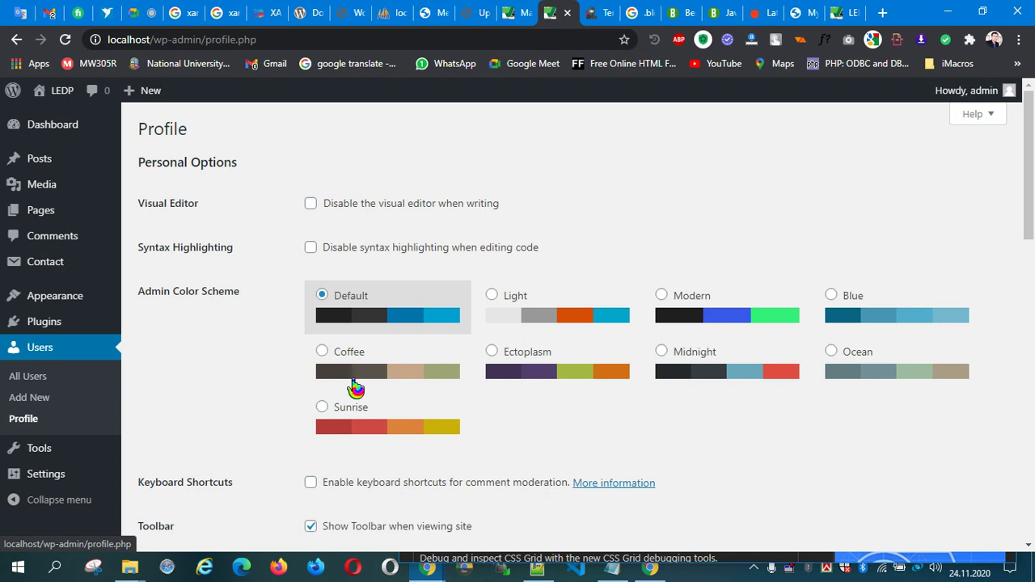
scroll(467, 377, down, 10)
scroll(461, 396, down, 3)
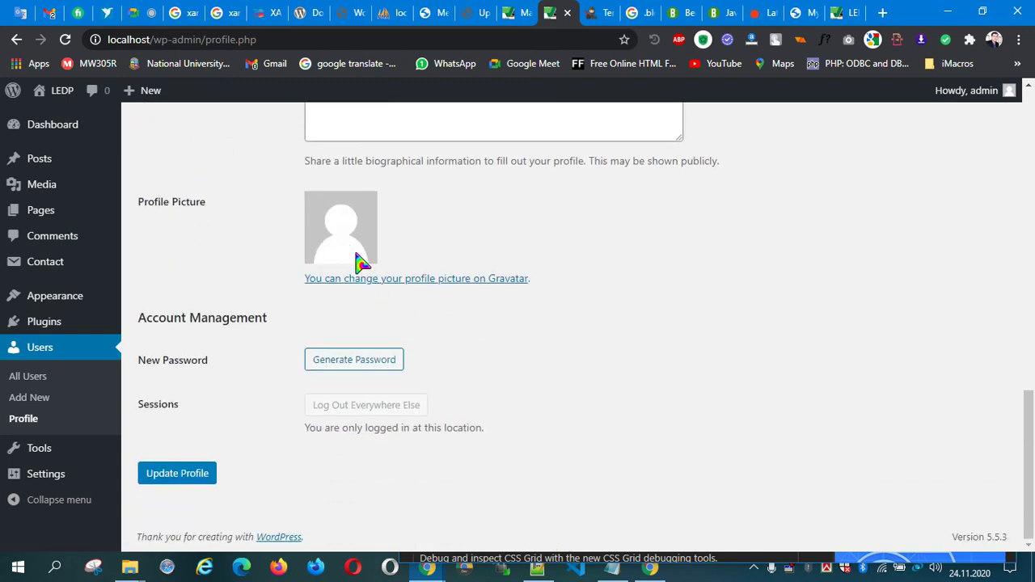
scroll(422, 322, up, 1)
scroll(422, 321, up, 15)
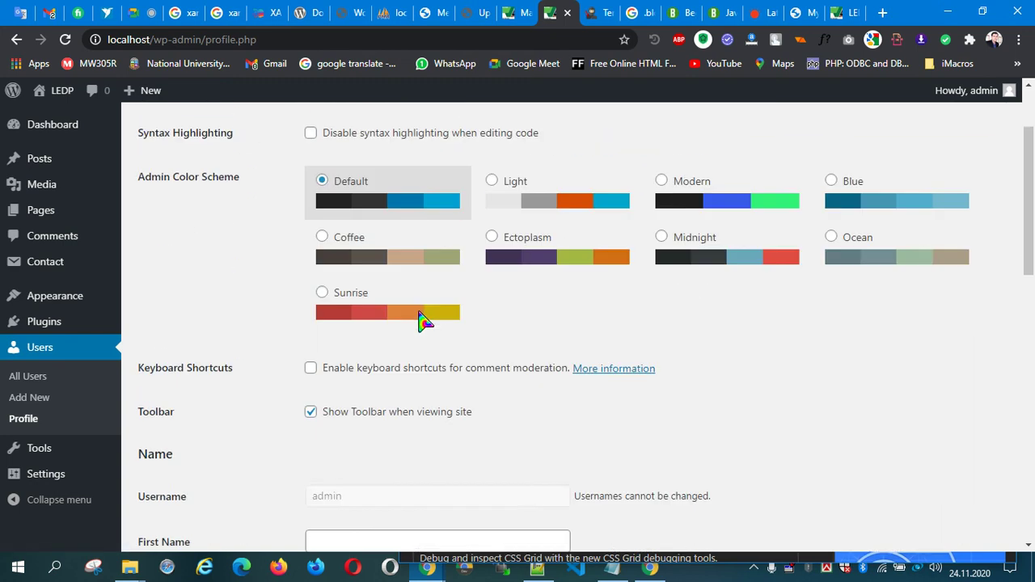
scroll(417, 324, down, 4)
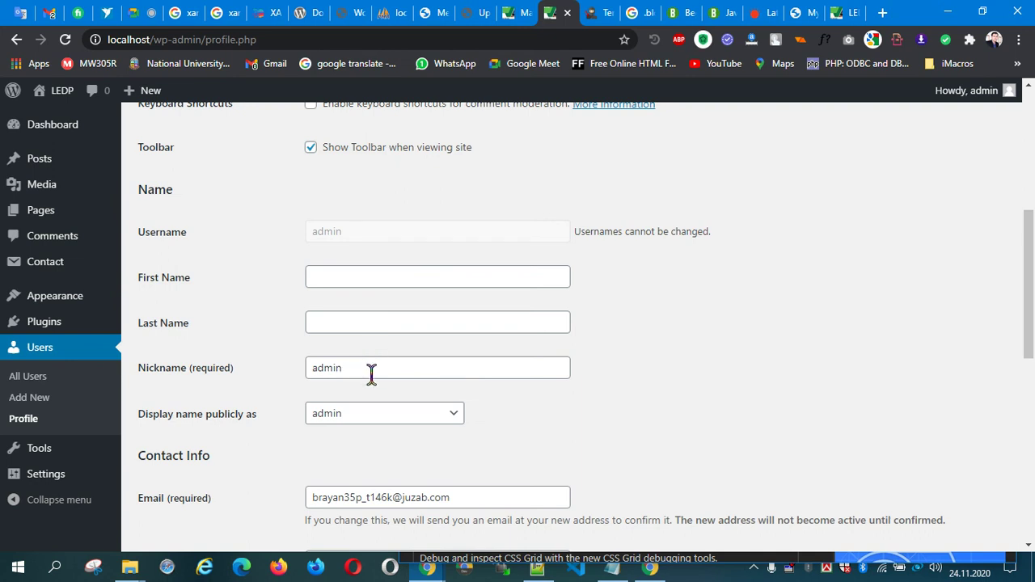
scroll(369, 374, down, 8)
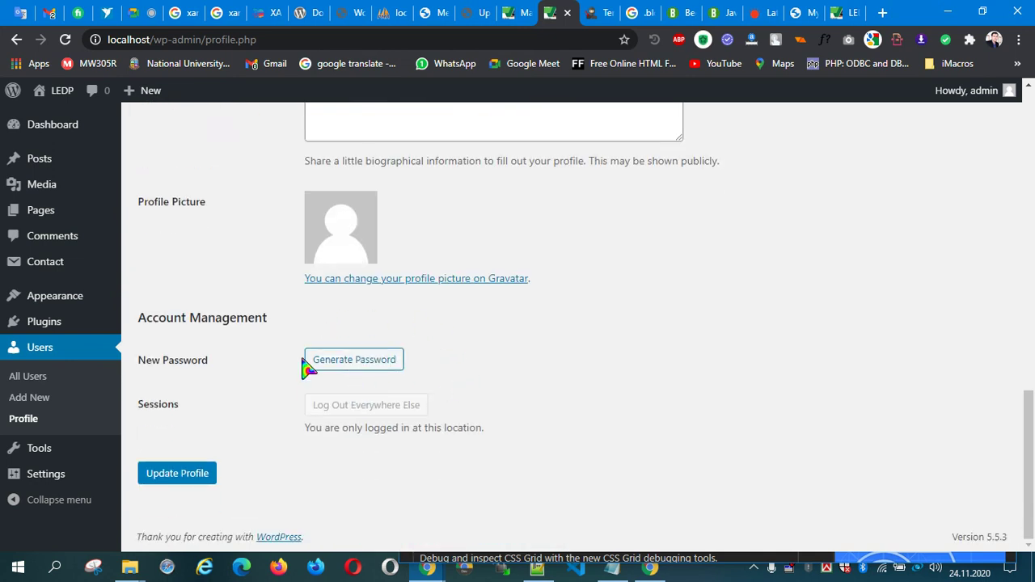
click(375, 369)
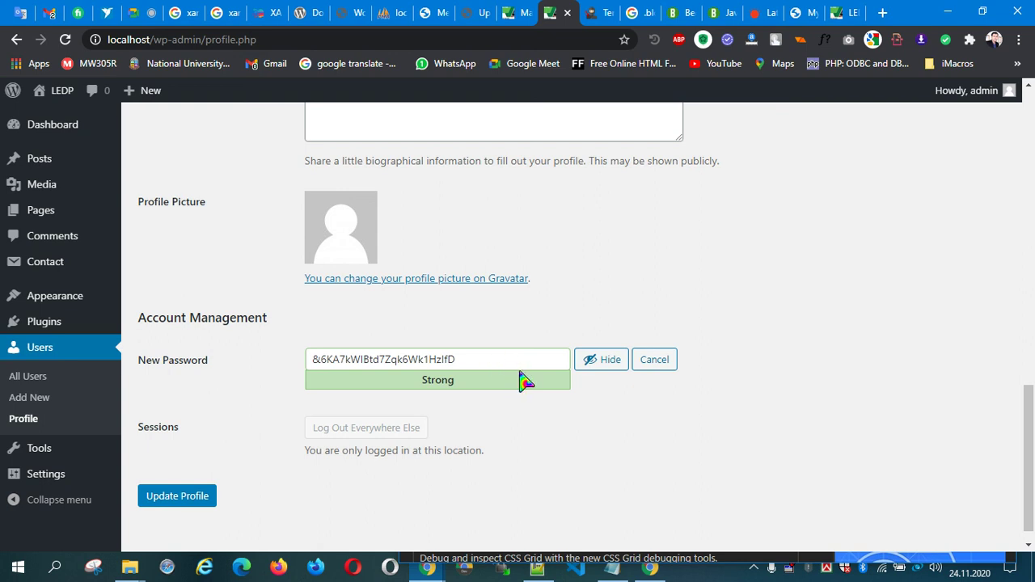
click(650, 362)
scroll(547, 346, up, 6)
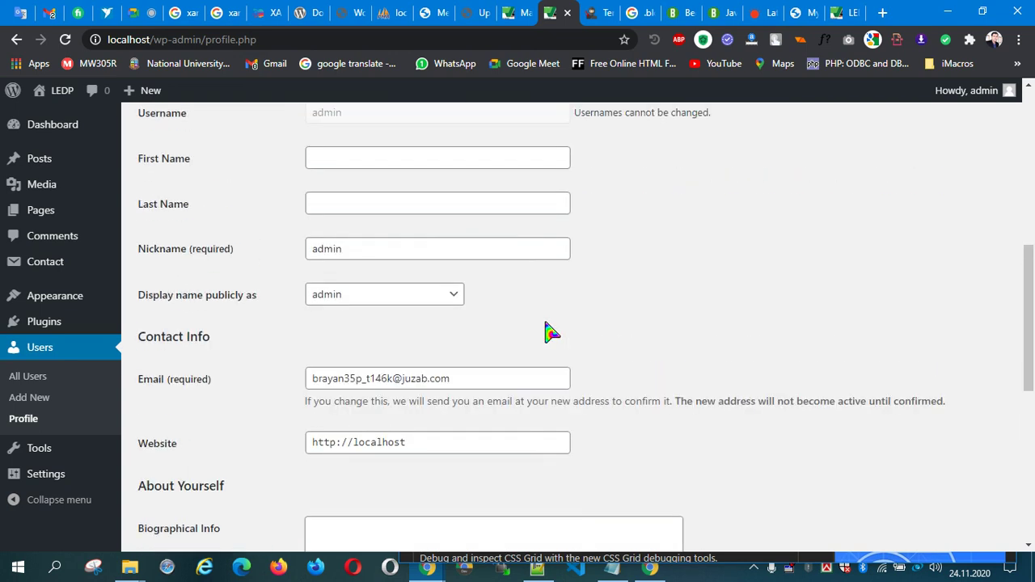
scroll(342, 263, up, 2)
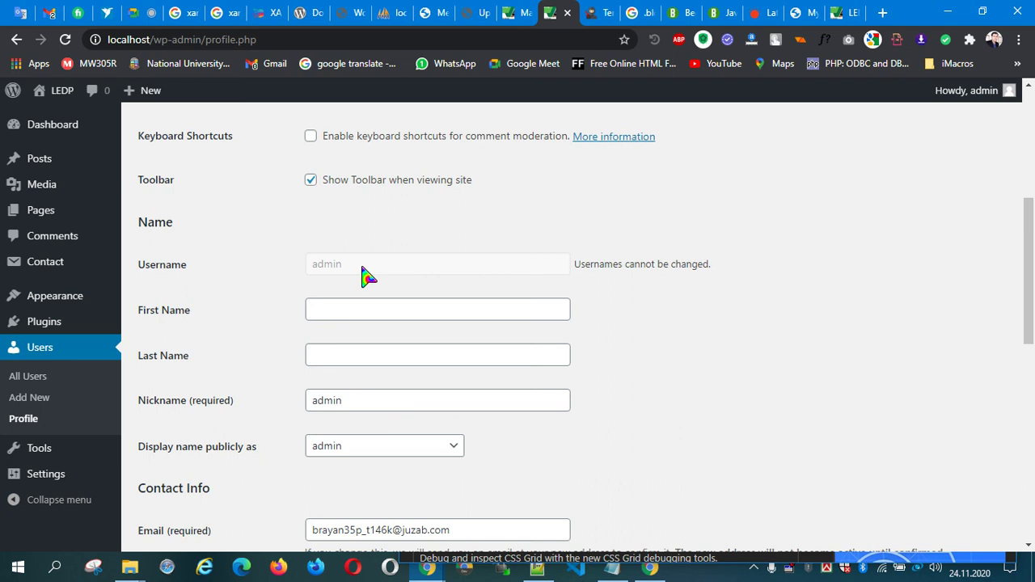
triple_click(714, 273)
triple_click(691, 265)
double_click(696, 265)
click(695, 265)
triple_click(696, 265)
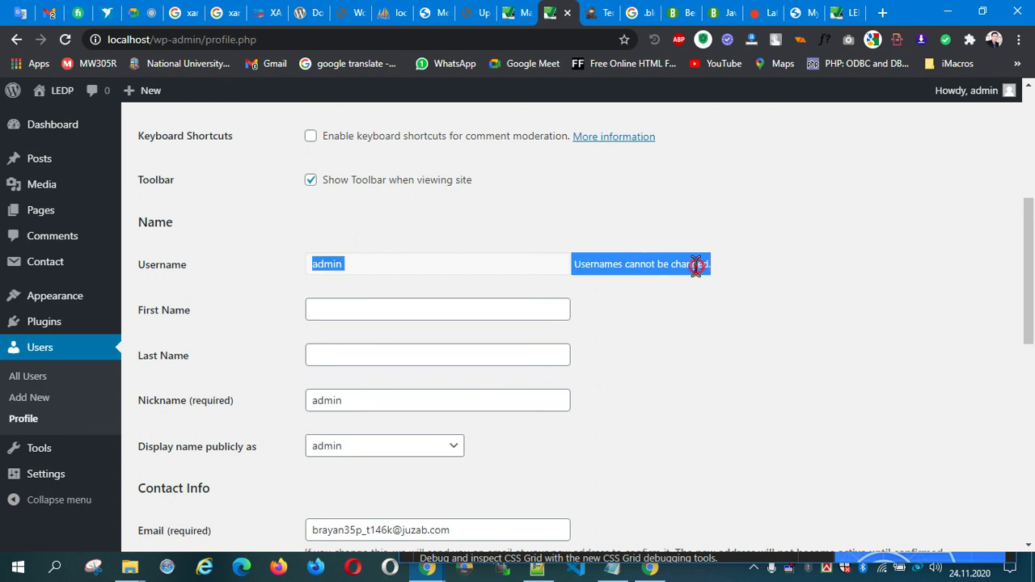
click(695, 265)
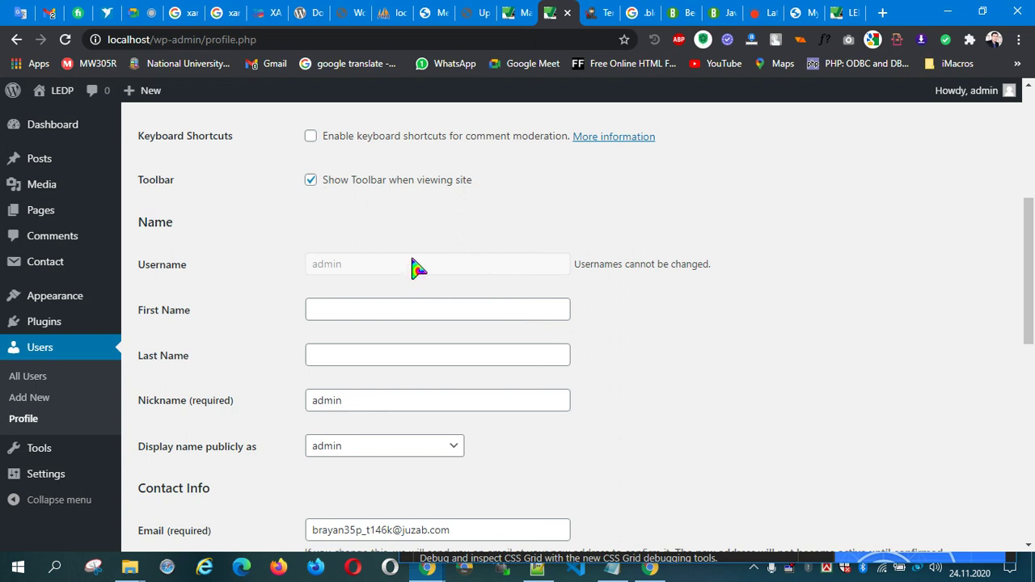
Step: Check the Meet call's 22-person People list and chat, then open a new blank tab
mouse_move(51, 461)
click(144, 13)
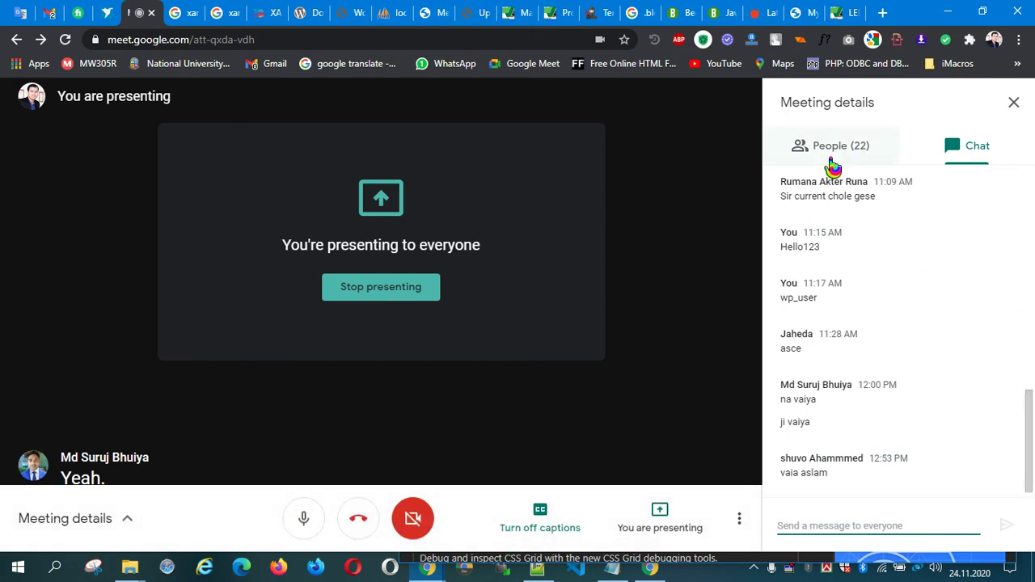
click(833, 166)
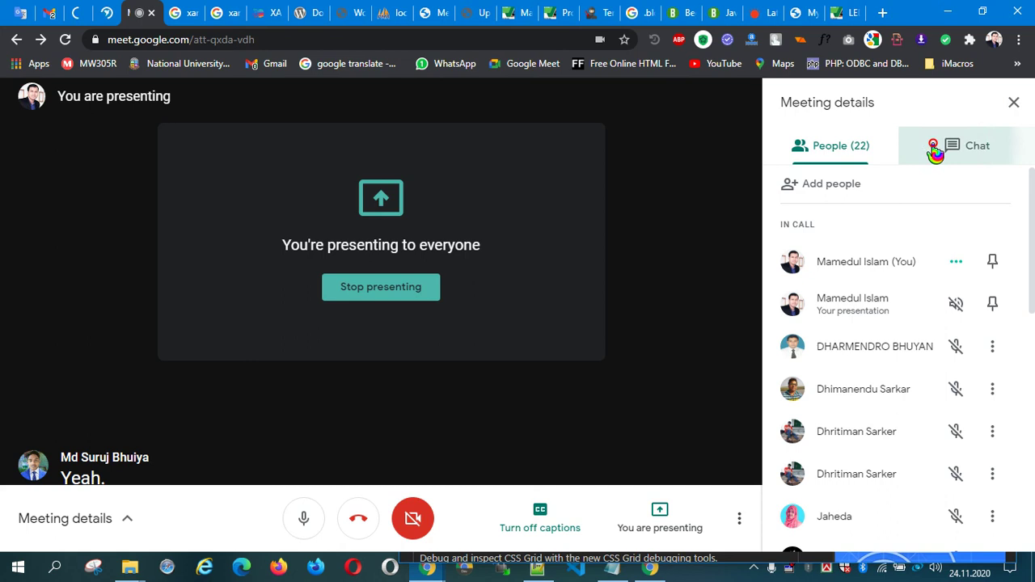
click(936, 146)
click(862, 157)
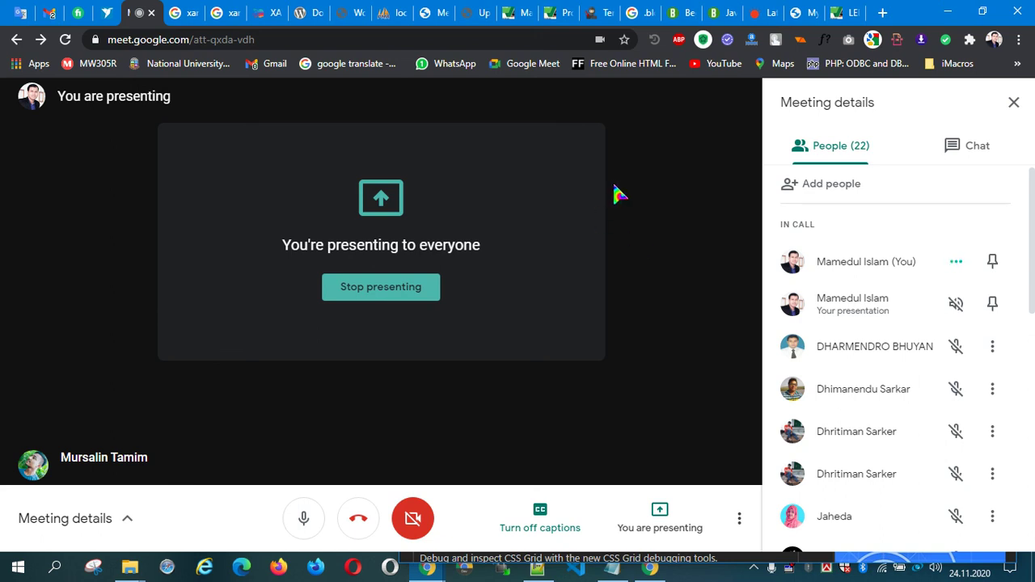
click(882, 12)
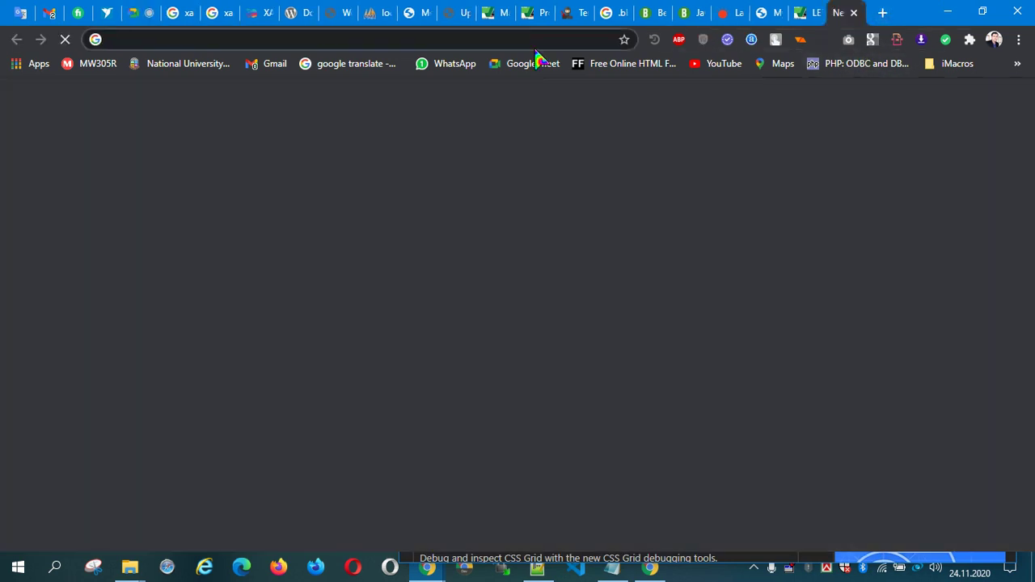
Step: Load localhost, then try localhost/wp-login, which returns 404 Not Found
text(local)
key(Return)
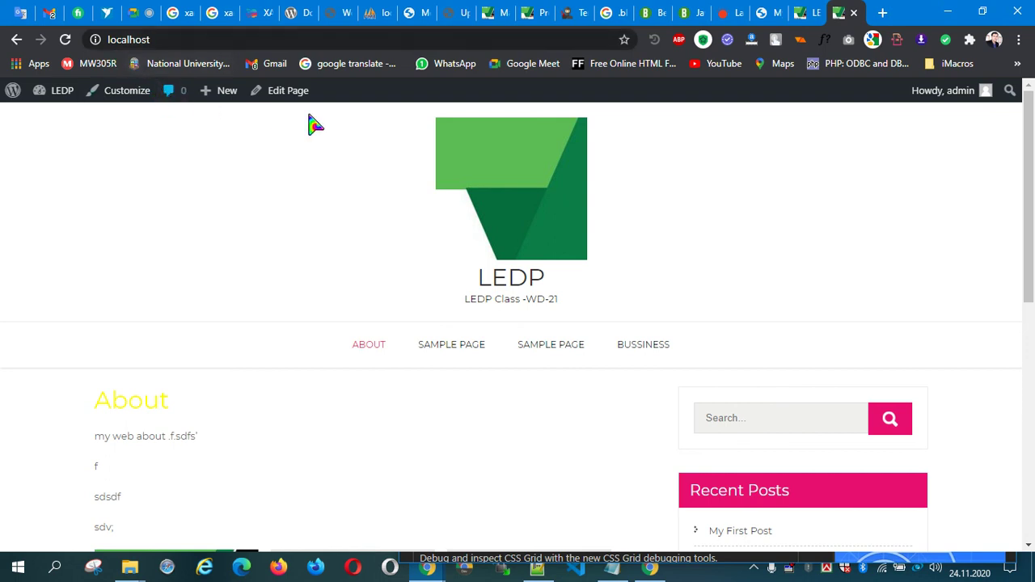
click(180, 40)
click(237, 40)
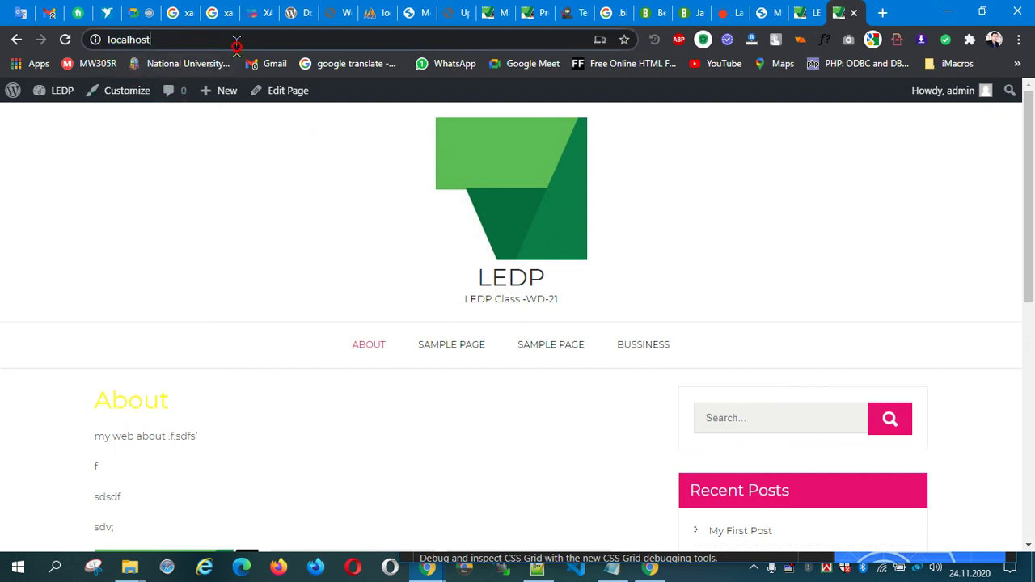
text(/)
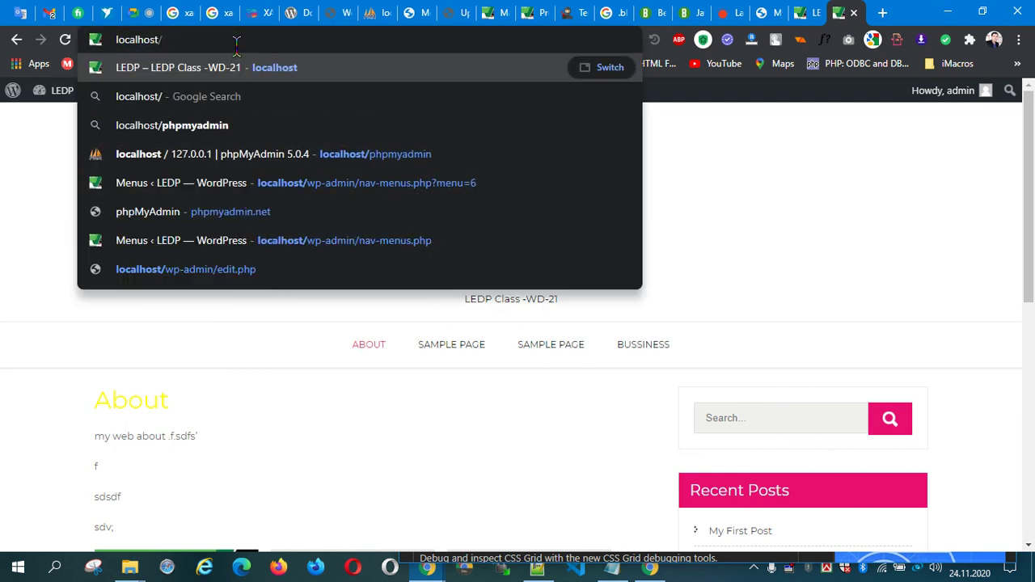
text(wp-login)
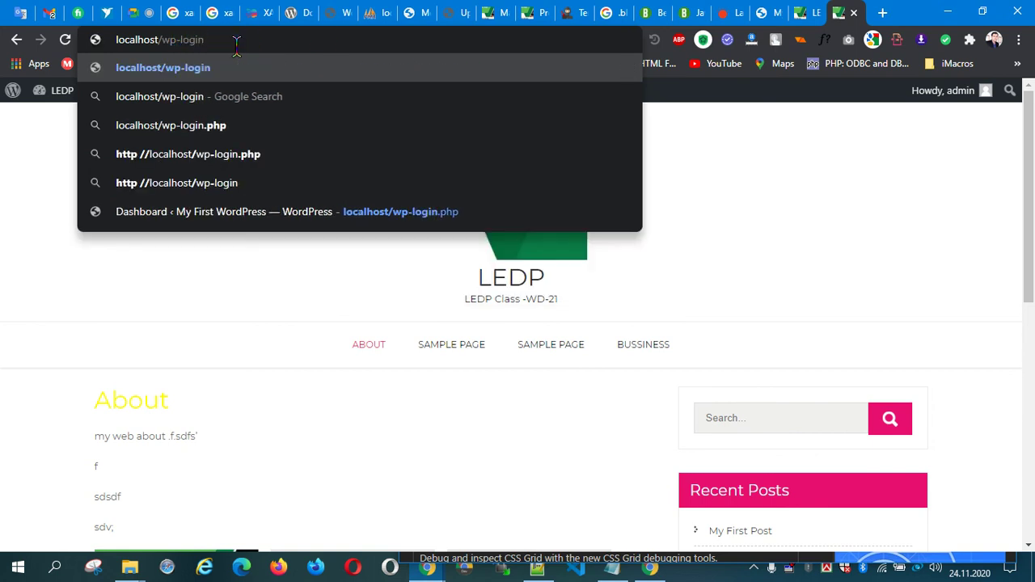
key(Return)
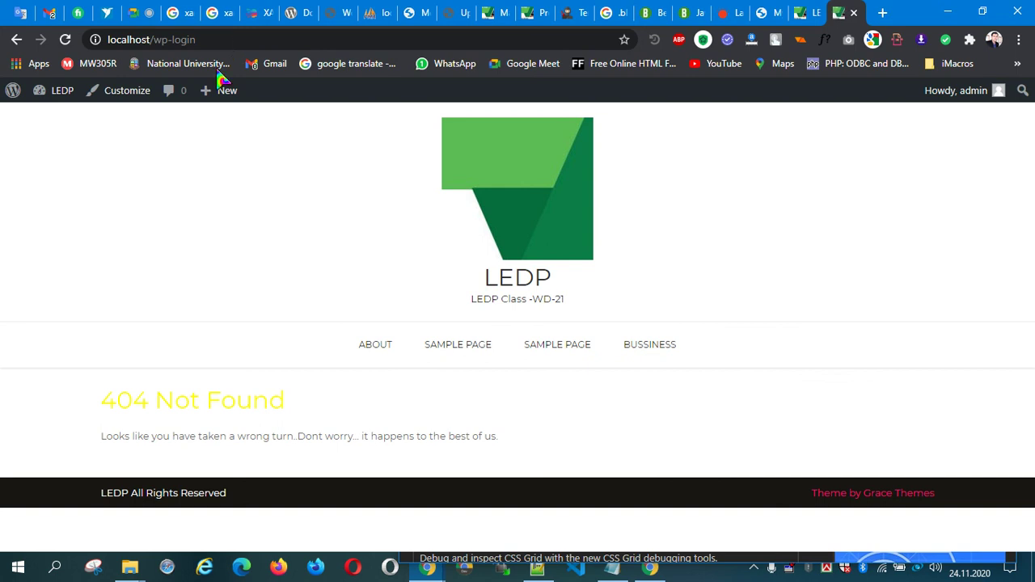
Step: Change the address to localhost/wp-admin to reach the admin Menus page
click(182, 39)
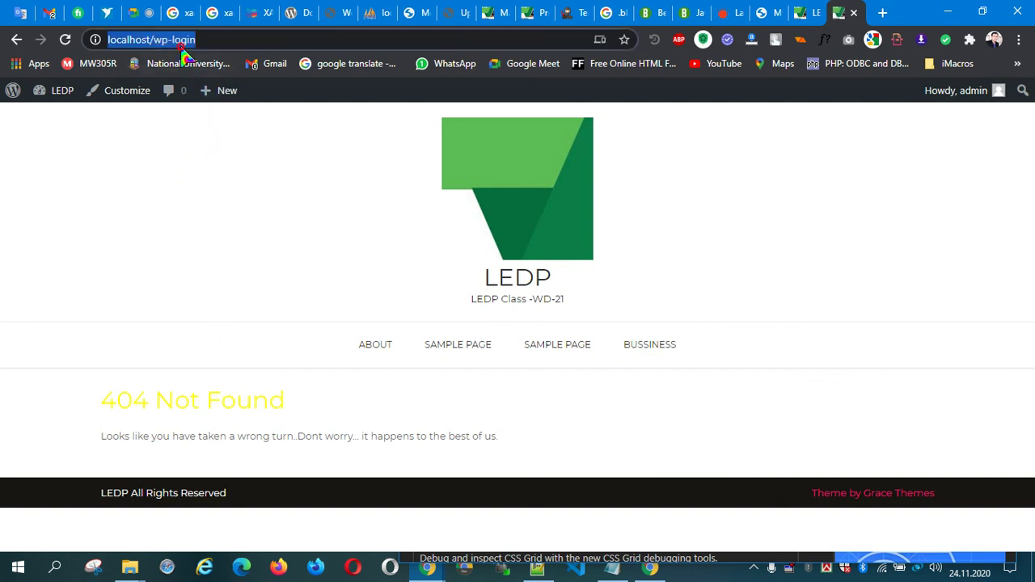
drag(172, 39, 195, 40)
text(admin)
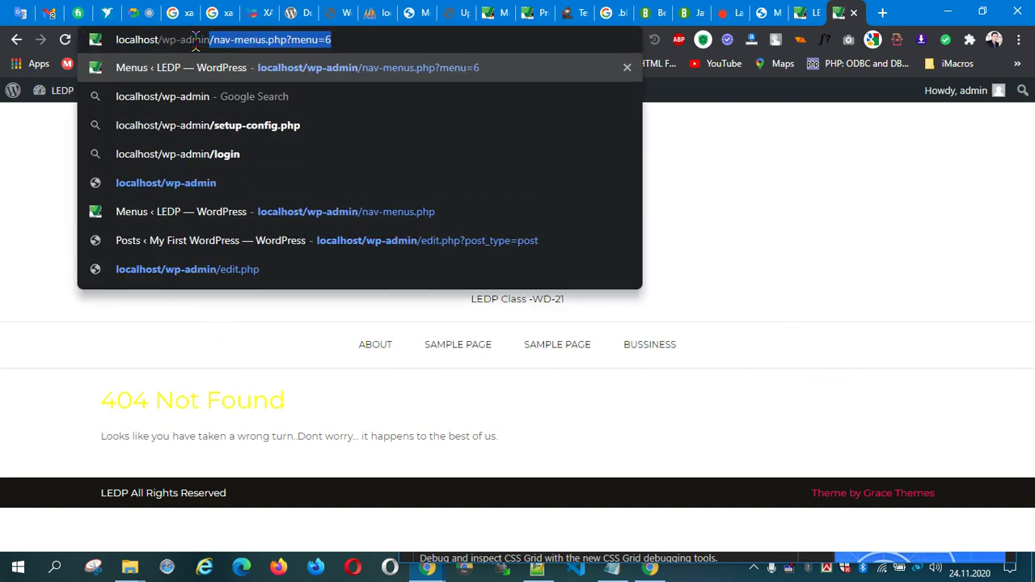
key(Return)
drag(205, 39, 391, 38)
key(BackSpace)
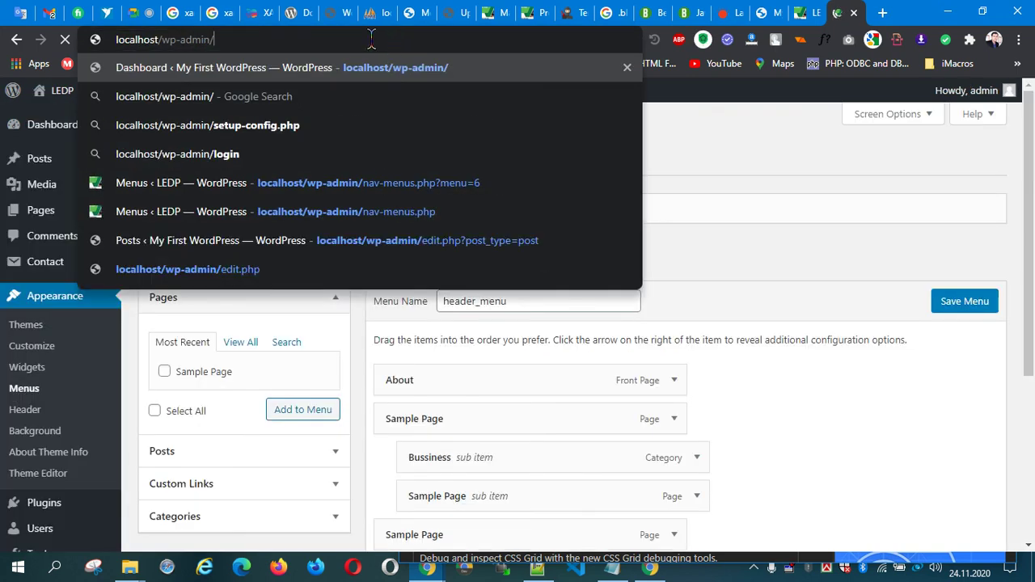
click(734, 238)
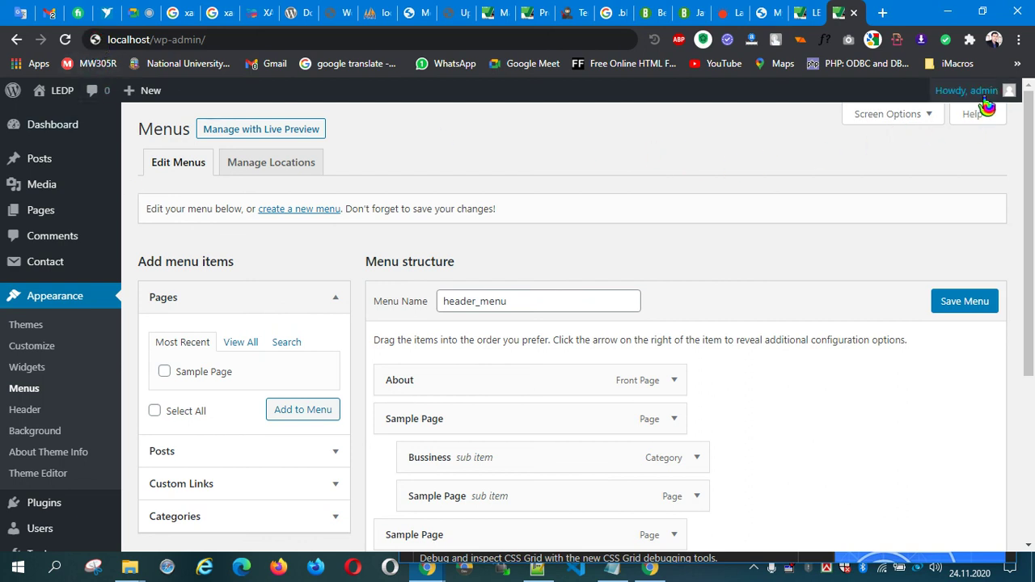
Step: Log out of the WordPress admin and load localhost/wp-admin
mouse_move(995, 97)
click(914, 167)
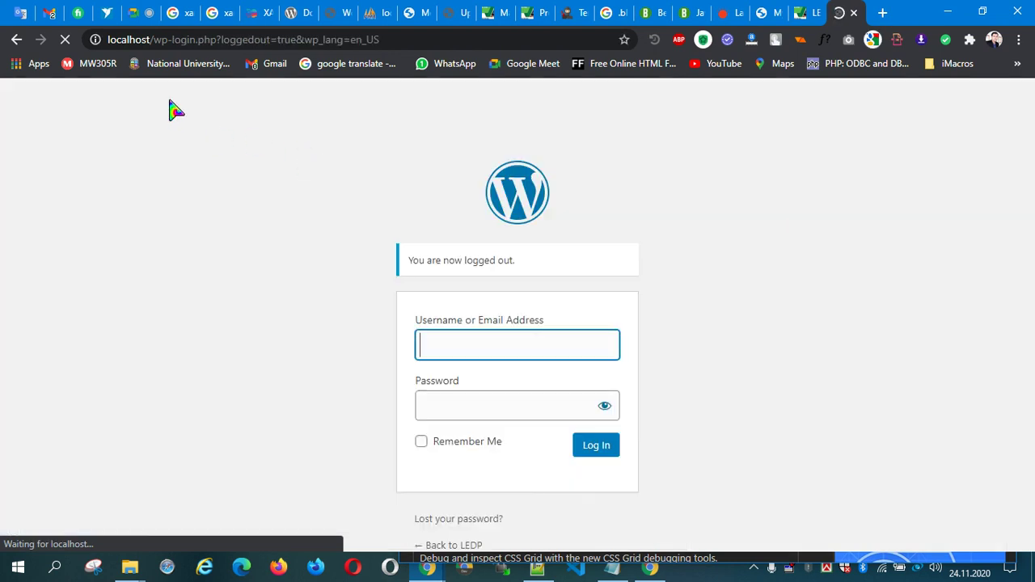
drag(195, 39, 375, 72)
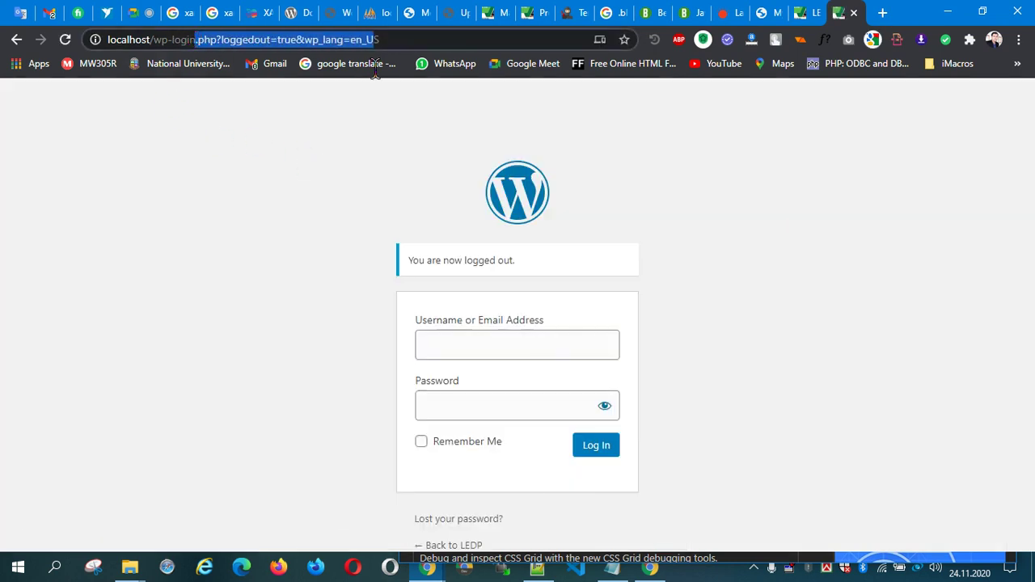
key(BackSpace)
key(BackSpace)
key(BackSpace)
key(BackSpace)
key(BackSpace)
key(BackSpace)
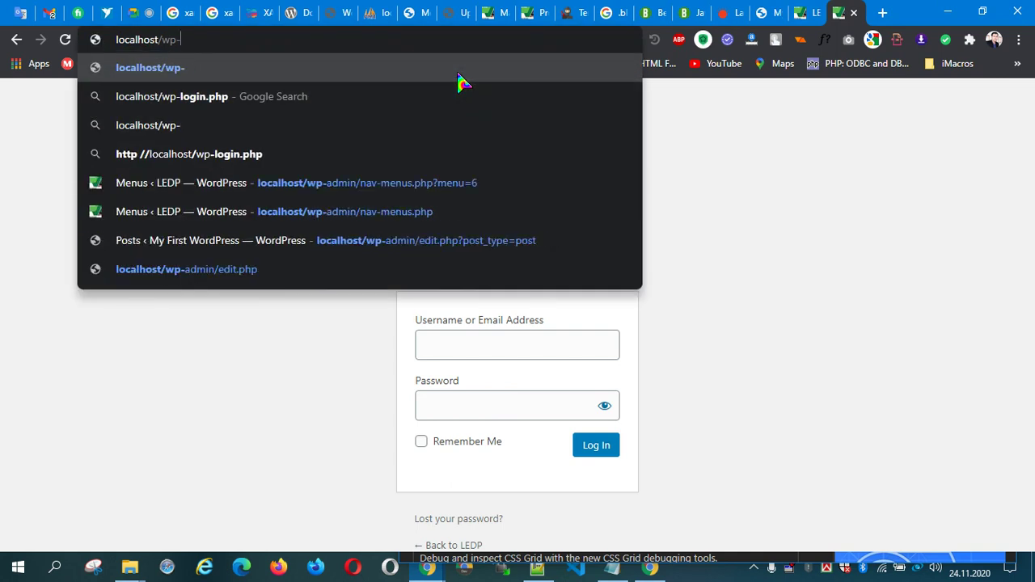
key(BackSpace)
text(-admin)
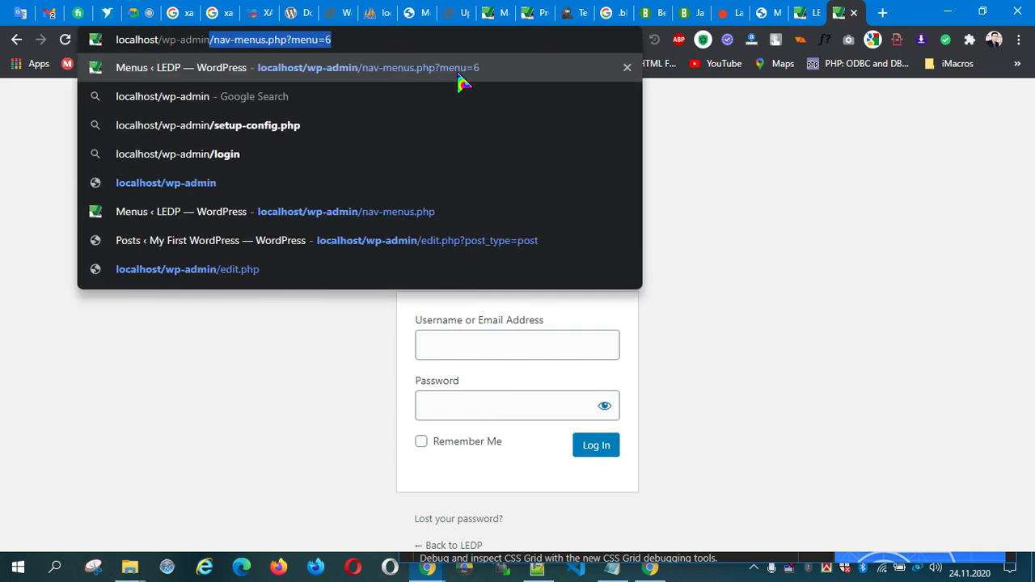
key(Delete)
key(Return)
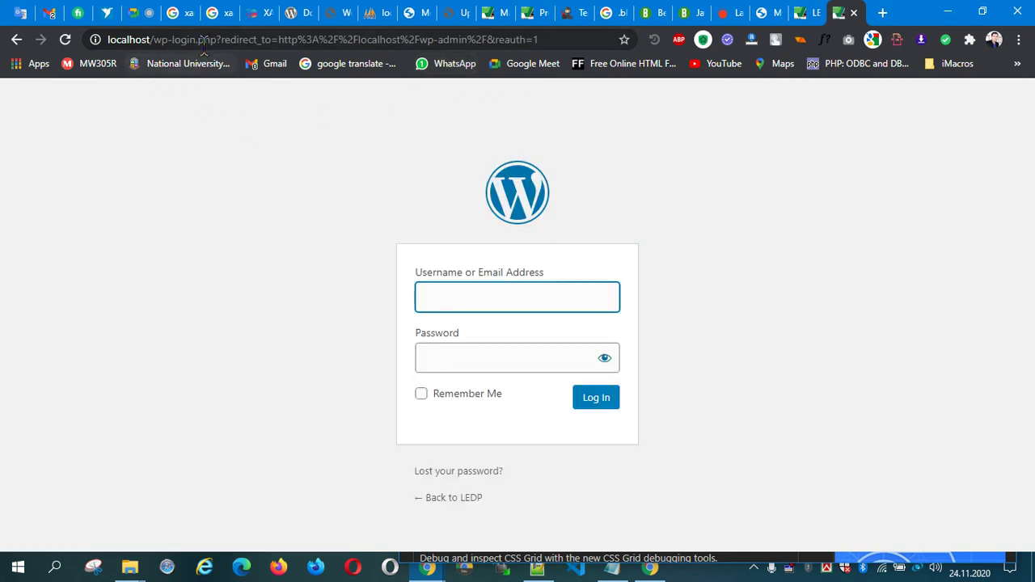
Step: Strip the redirect query and load localhost/wp-login.php
drag(220, 39, 526, 63)
key(shift+End)
key(BackSpace)
key(BackSpace)
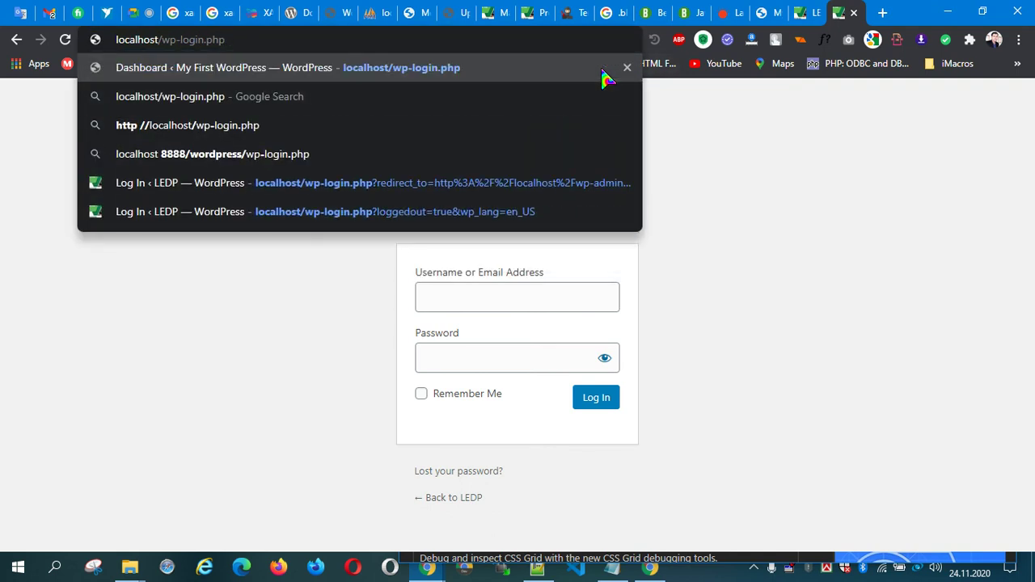
key(Return)
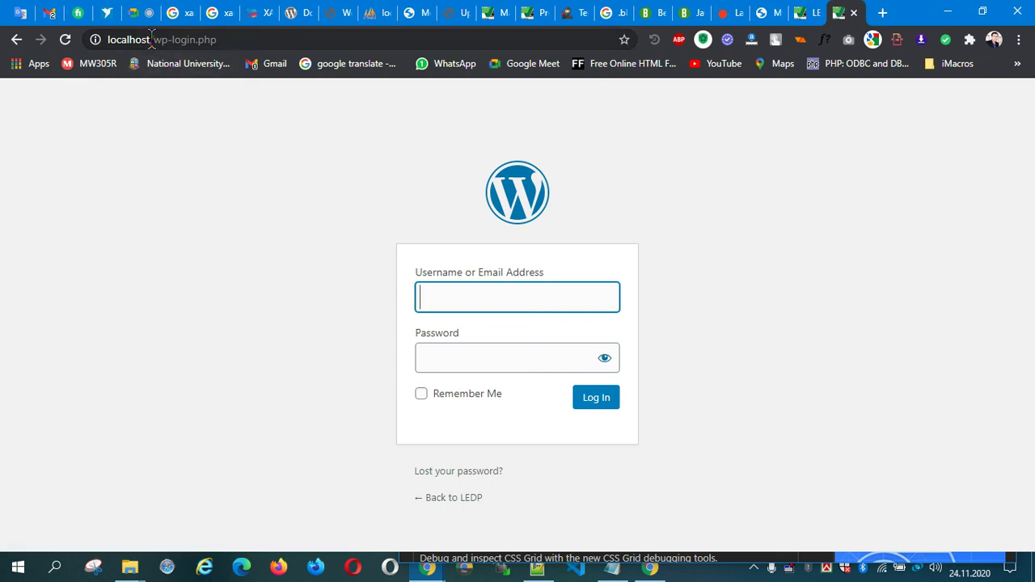
Step: Load localhost/admin to reach the login page, then open the Google Meet chat
drag(154, 40, 346, 58)
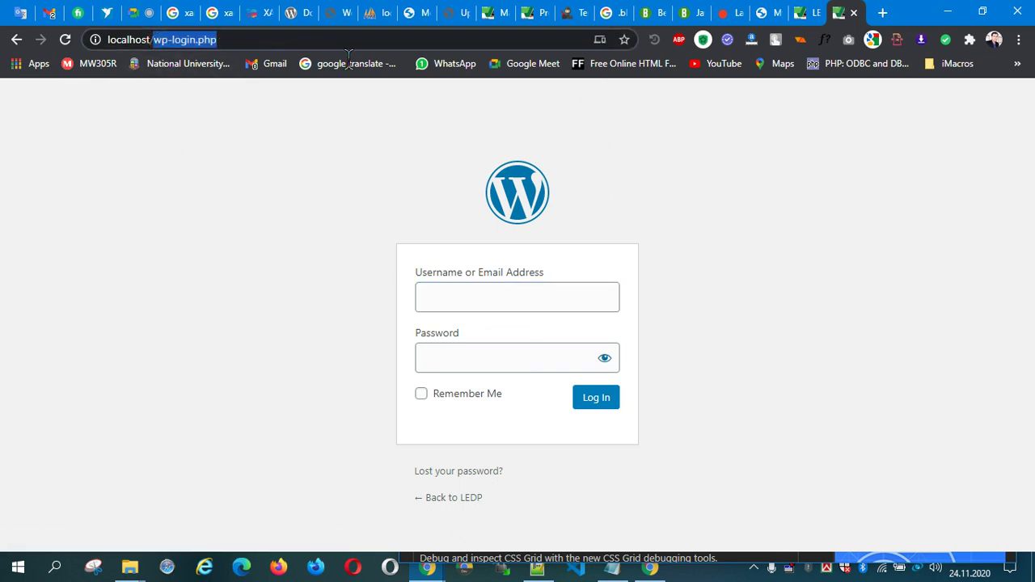
text(admin)
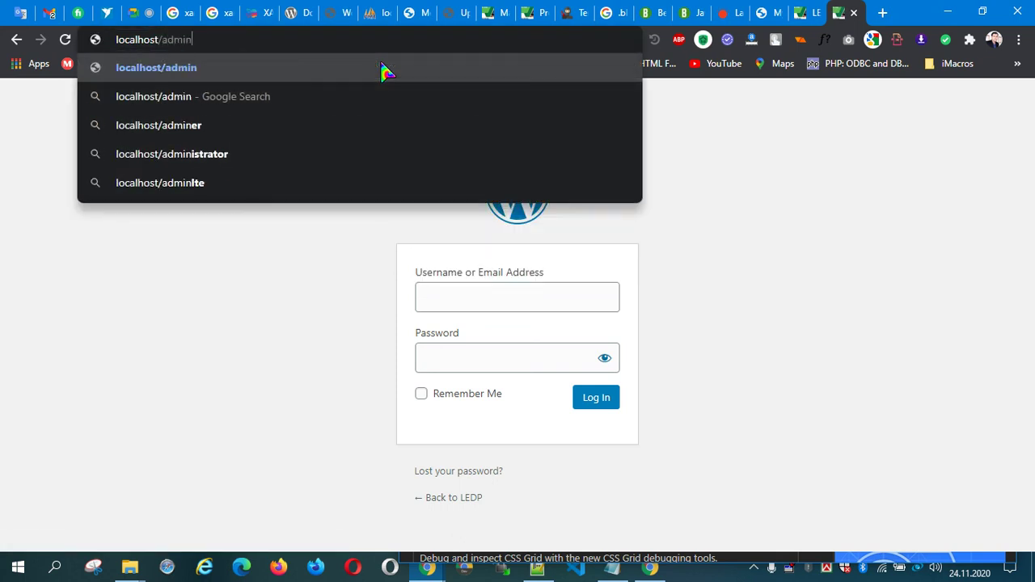
key(Return)
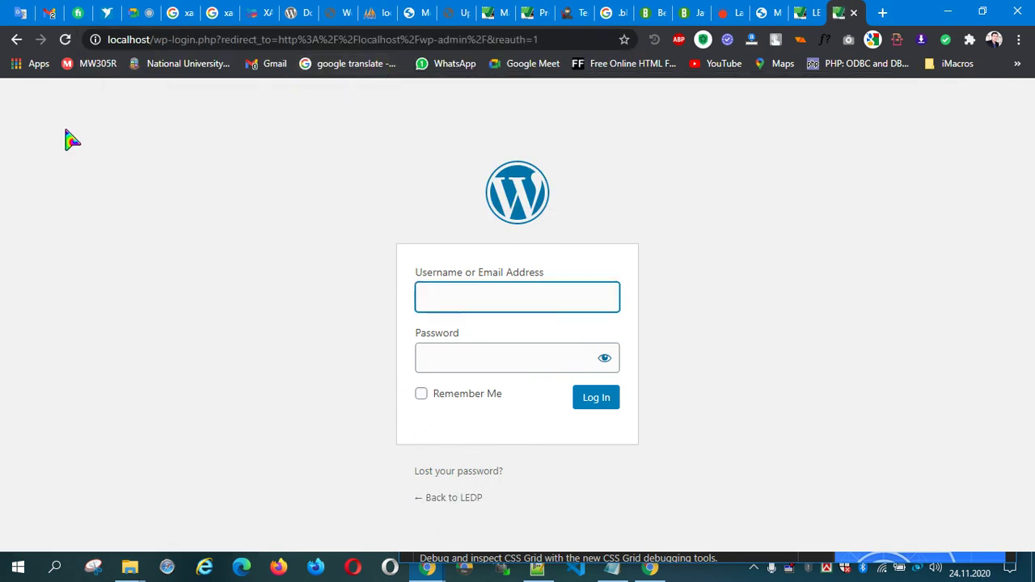
drag(153, 40, 545, 40)
text(admin)
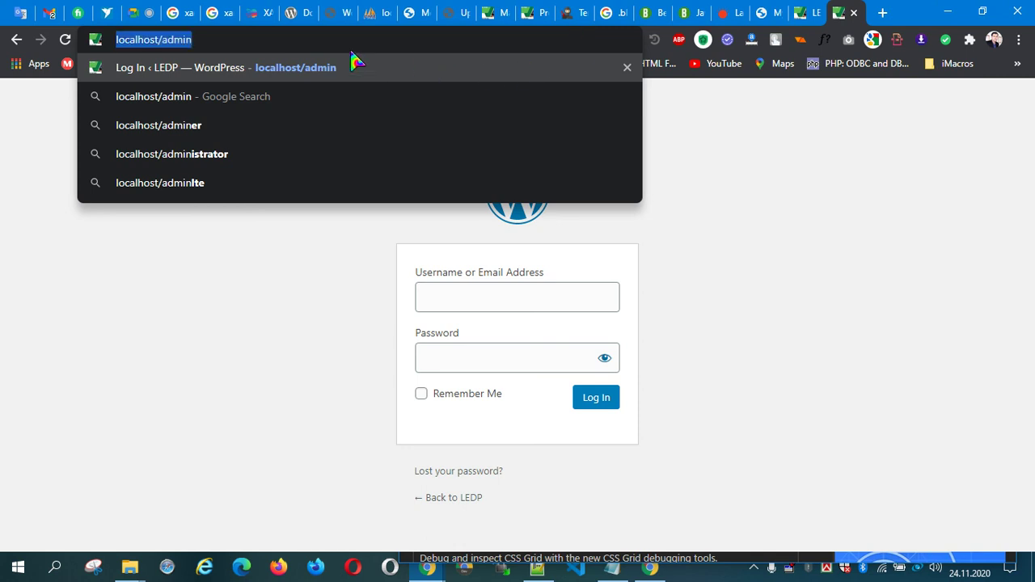
click(144, 12)
click(942, 150)
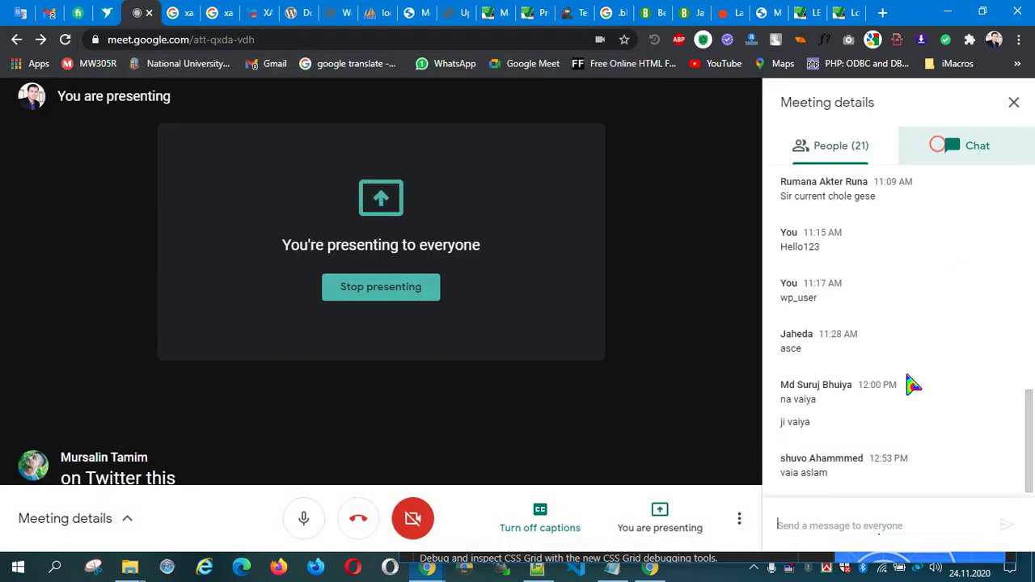
text(http://localhost/admin)
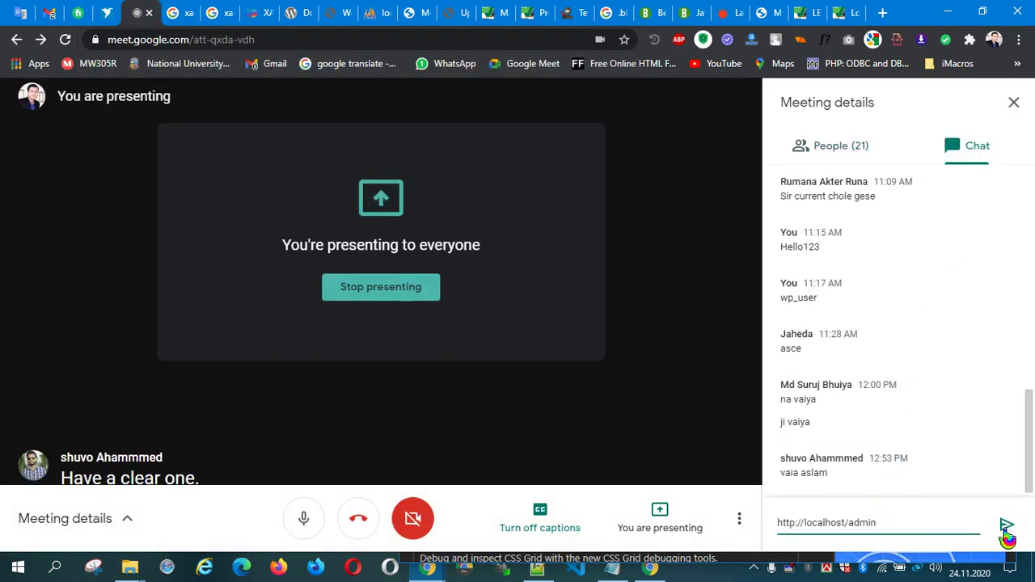
click(1006, 525)
click(846, 12)
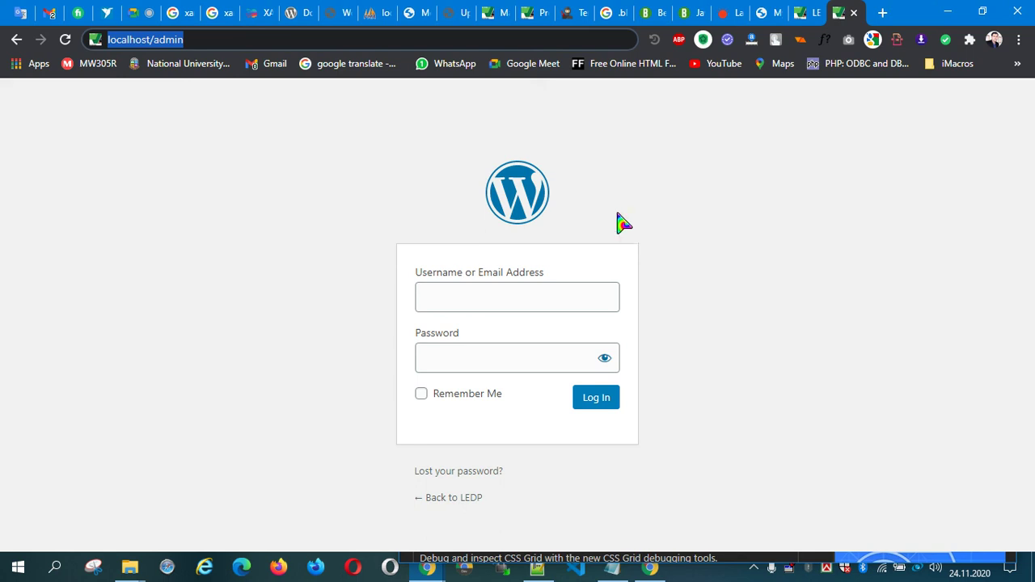
Step: Bring the browser back and close the developer tools over the WordPress login page
click(660, 574)
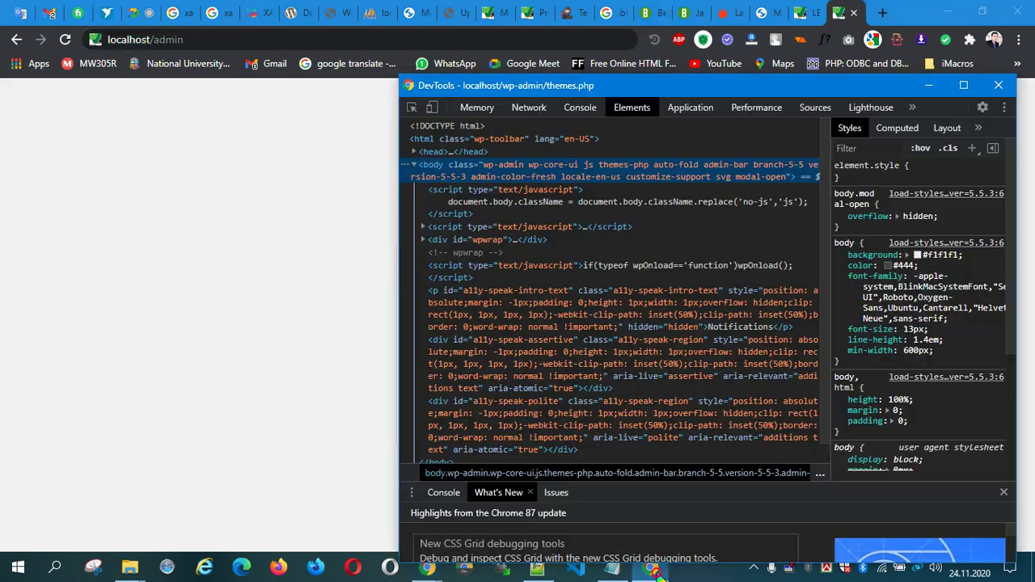
click(998, 86)
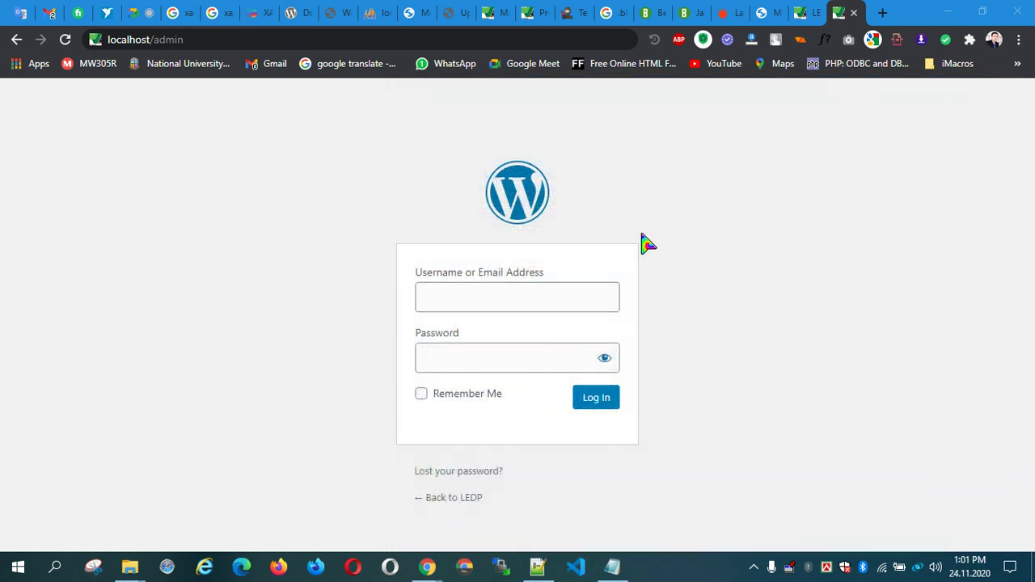
click(526, 296)
click(474, 362)
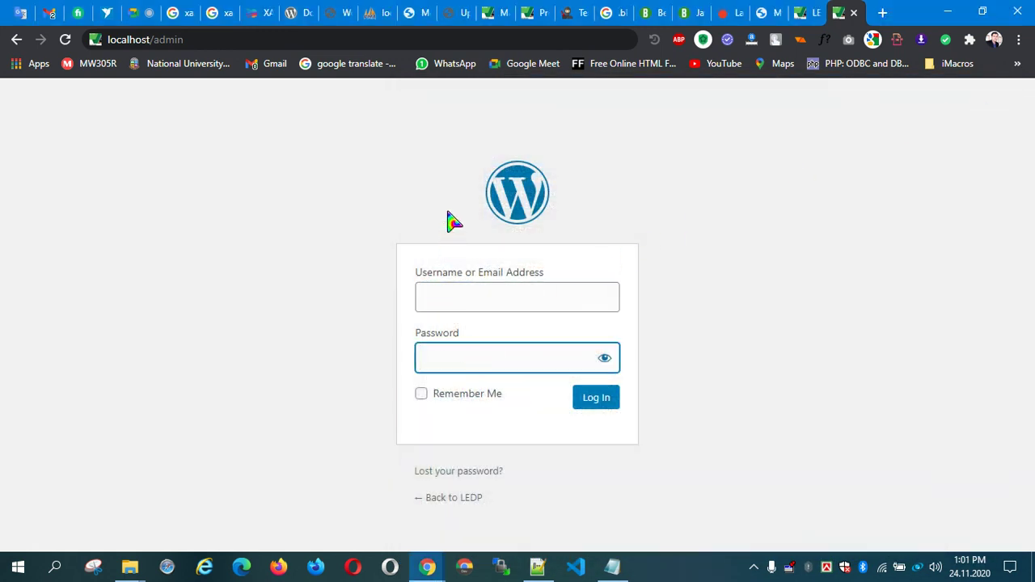
click(499, 293)
click(481, 350)
Step: Sign in with the admin username and password, then log out from the Howdy menu
click(499, 297)
text(admin)
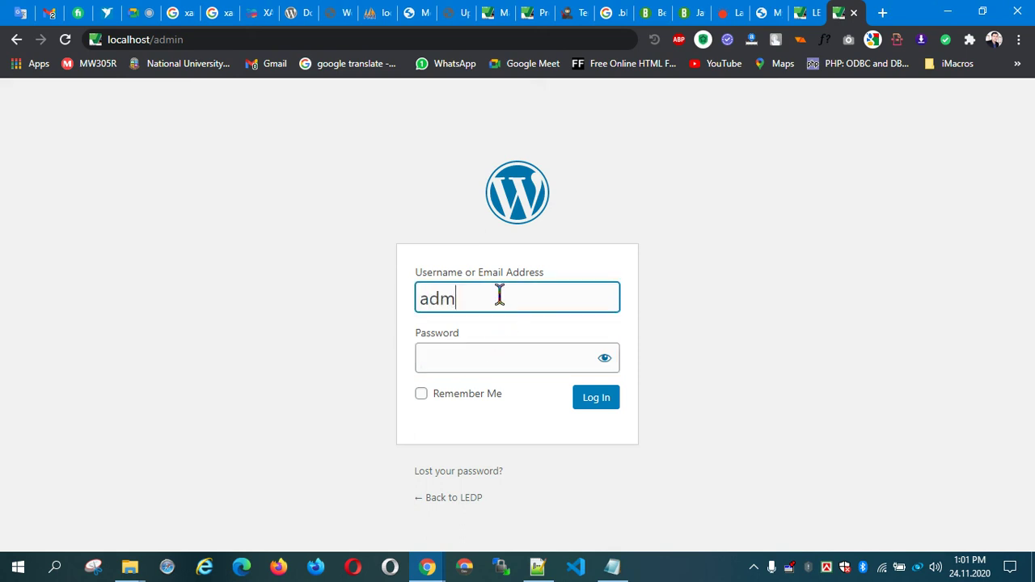
click(474, 354)
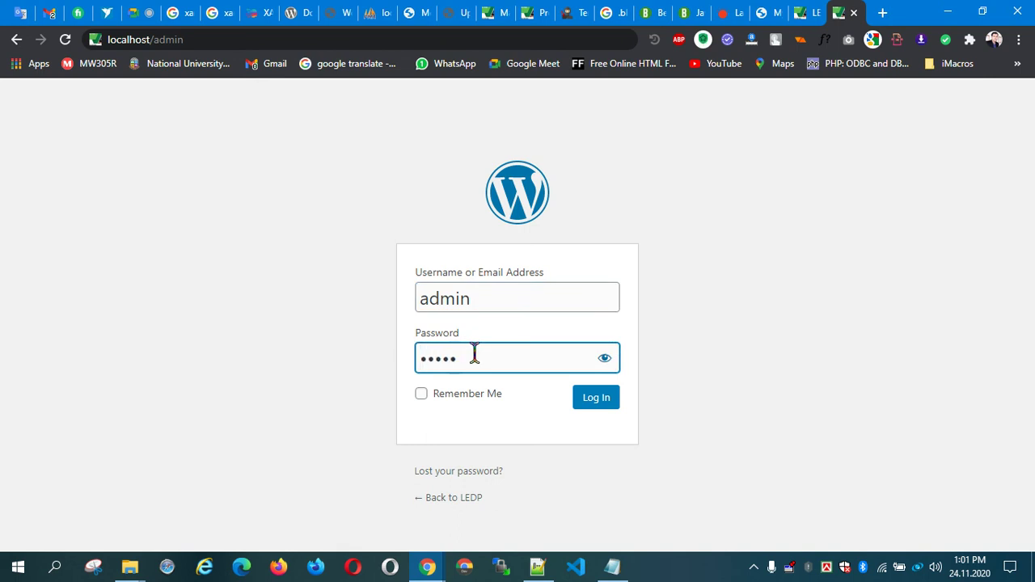
click(606, 361)
click(550, 361)
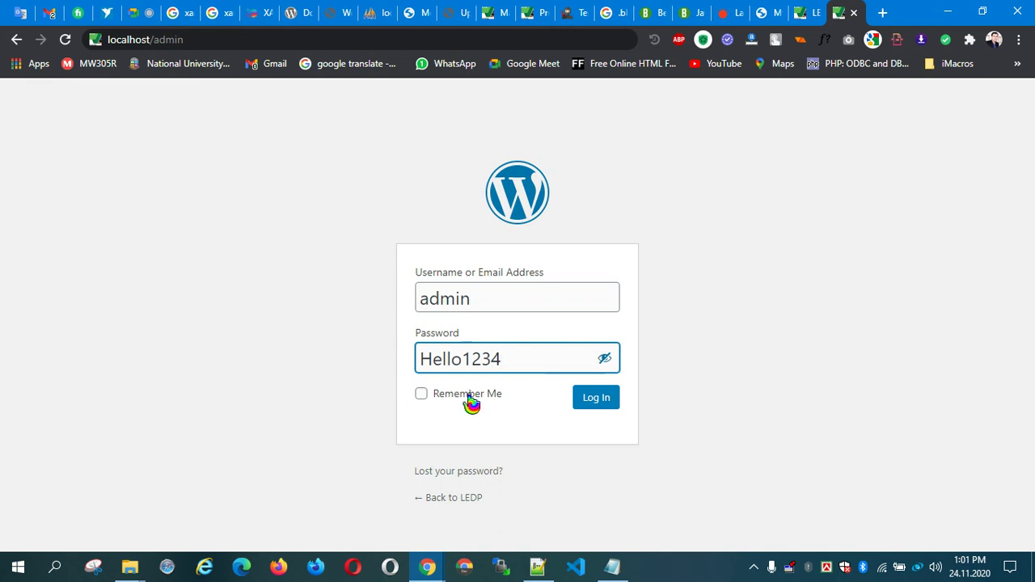
click(606, 409)
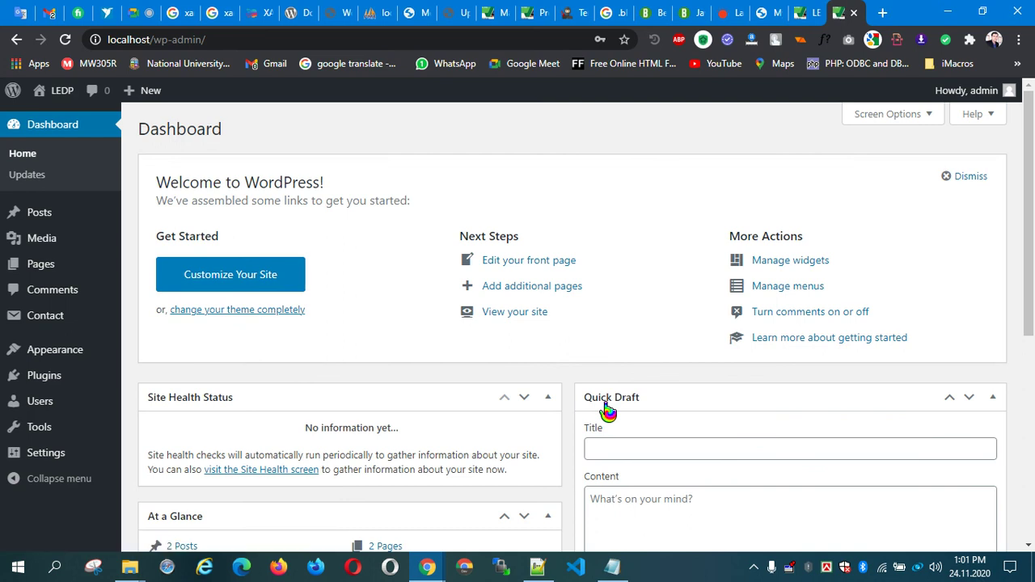
mouse_move(1001, 95)
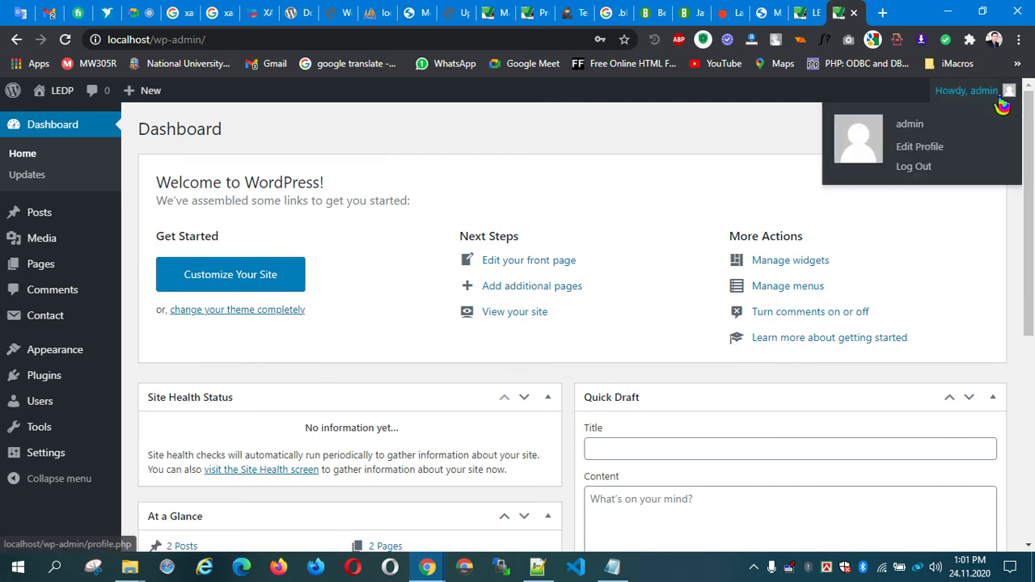
click(916, 166)
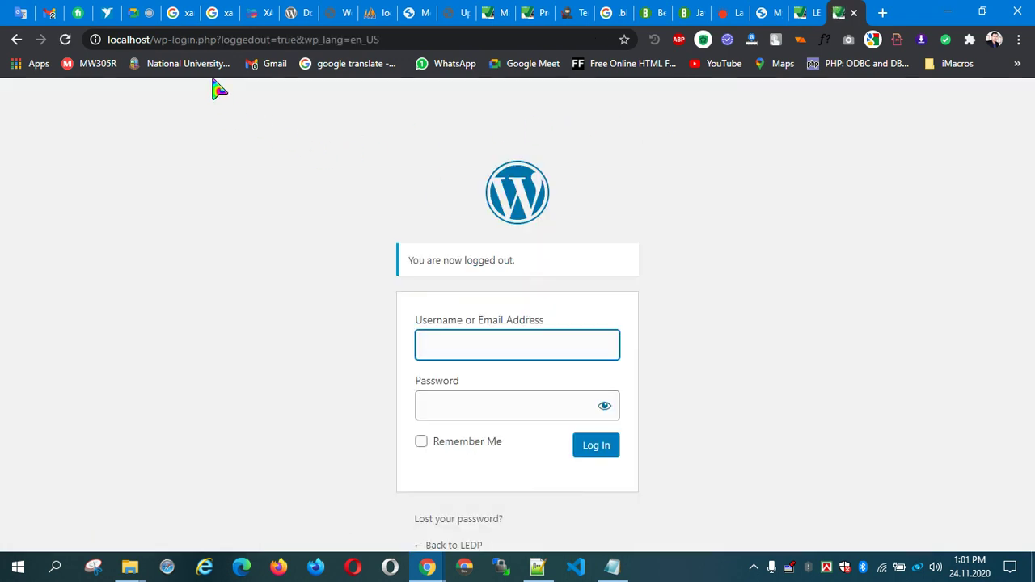
Step: Close the login tab and show the 21-person participant list in Google Meet
drag(218, 40, 106, 40)
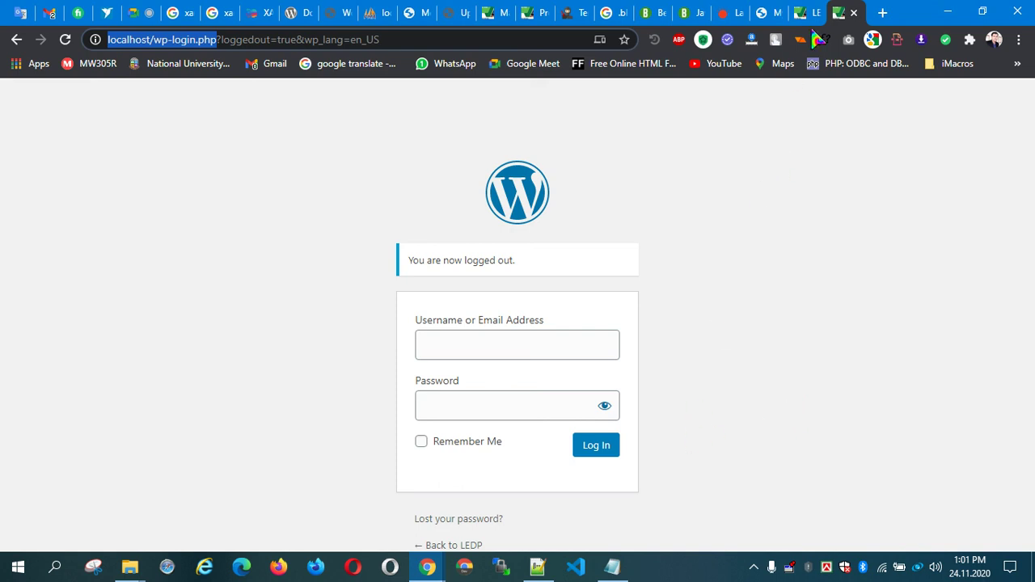
click(853, 12)
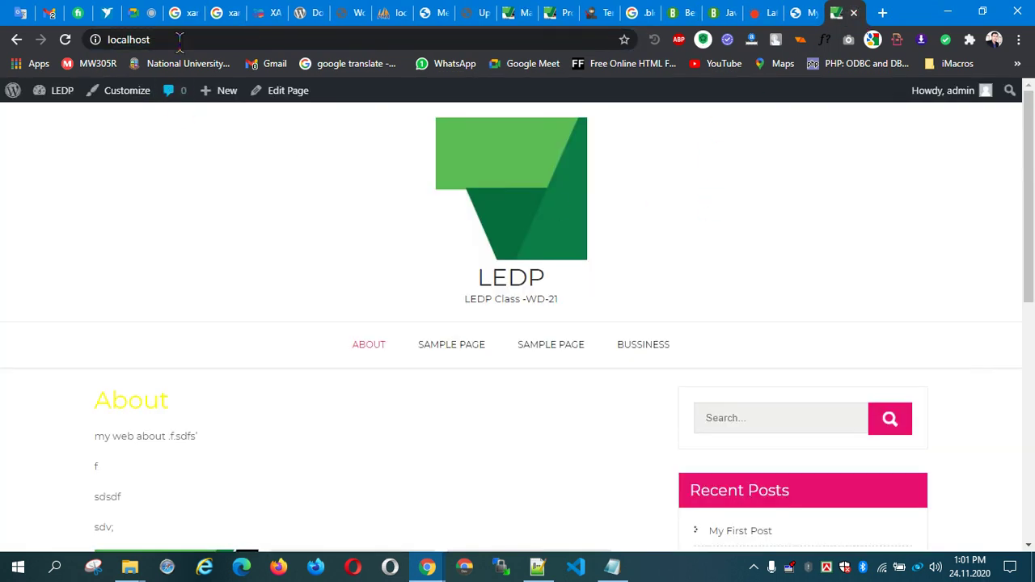
click(144, 12)
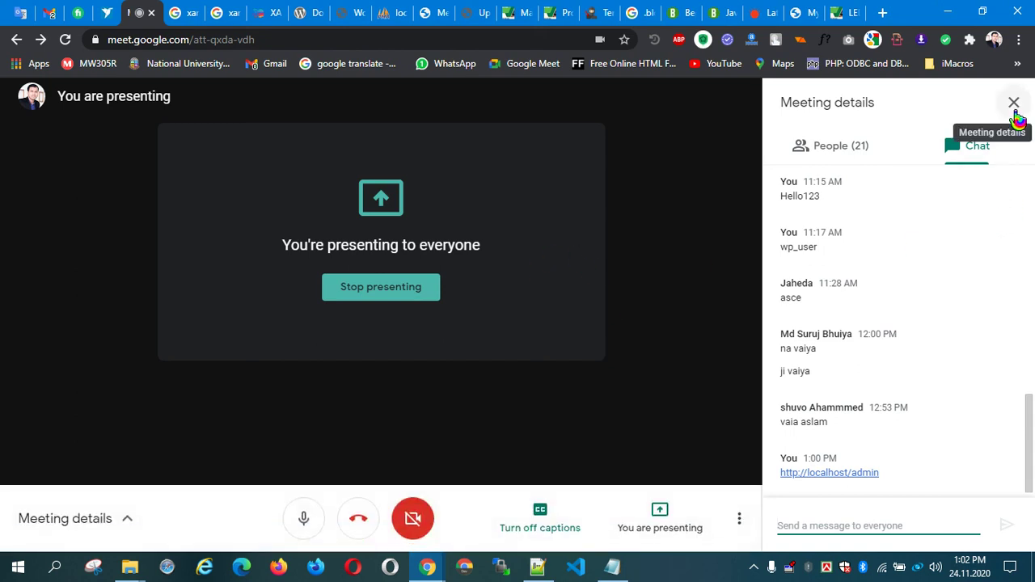
click(843, 152)
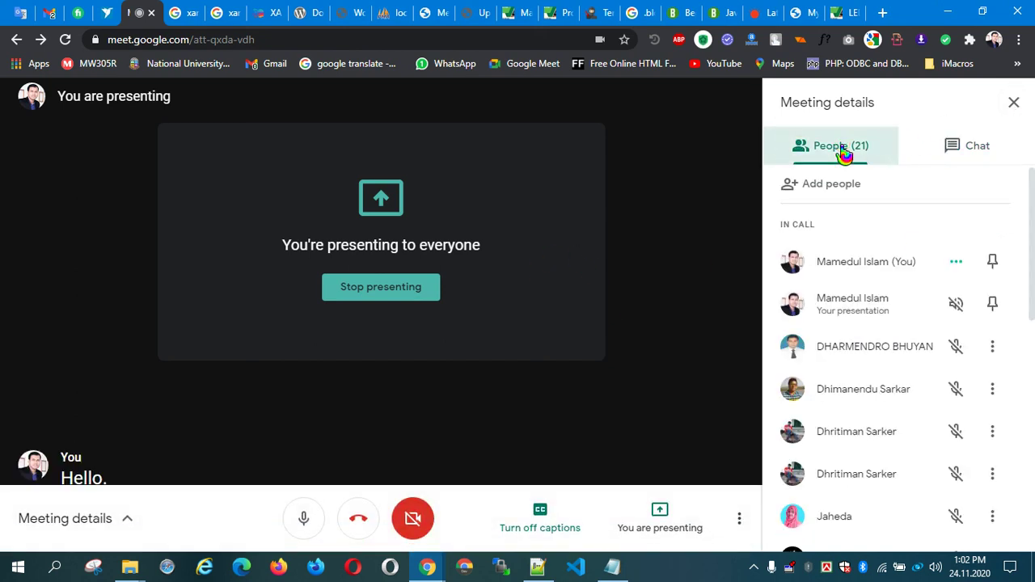